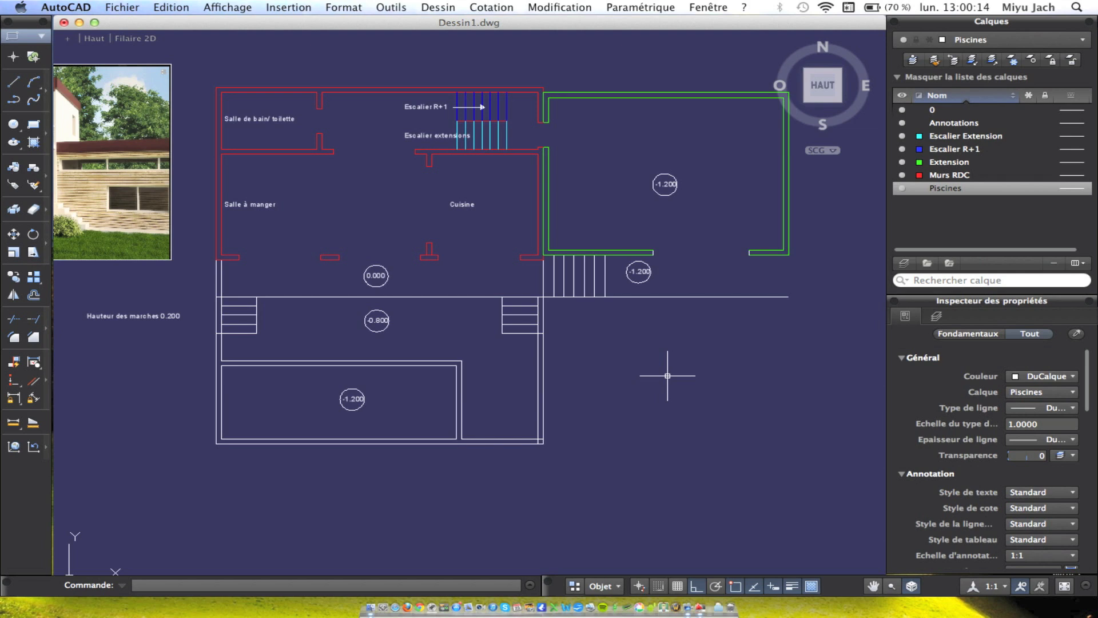
Add a linear dimension along the full outer length of the red house's upper wall, placed just above it.
mouse_move(587, 371)
middle_down()
mouse_move(647, 399)
mouse_move(625, 417)
mouse_move(642, 436)
mouse_move(637, 425)
middle_up()
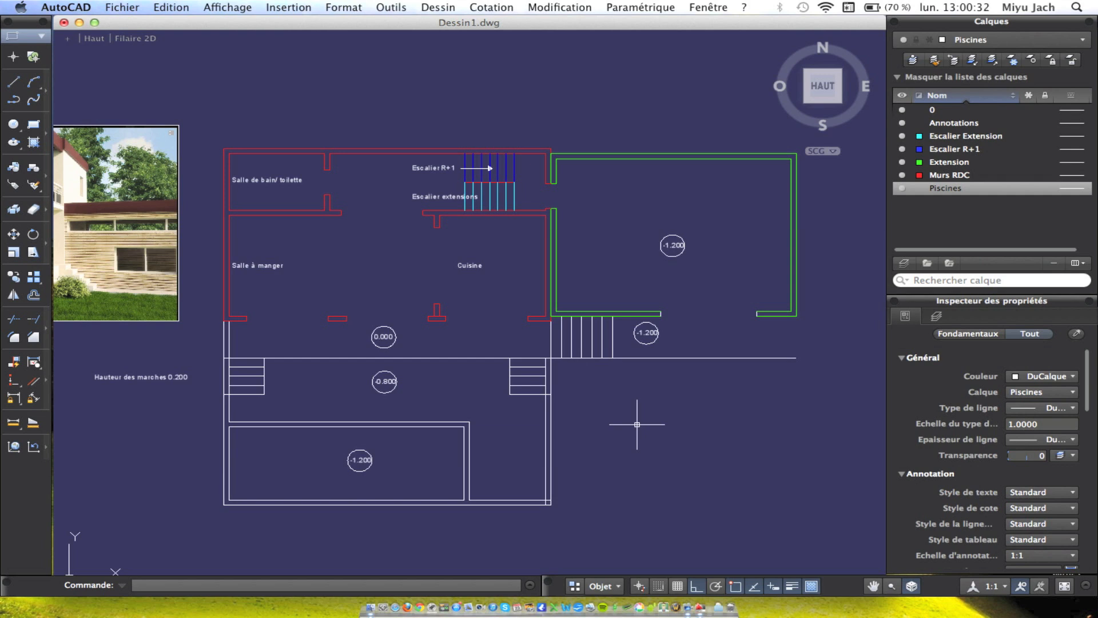
scroll(519, 189, up, 2)
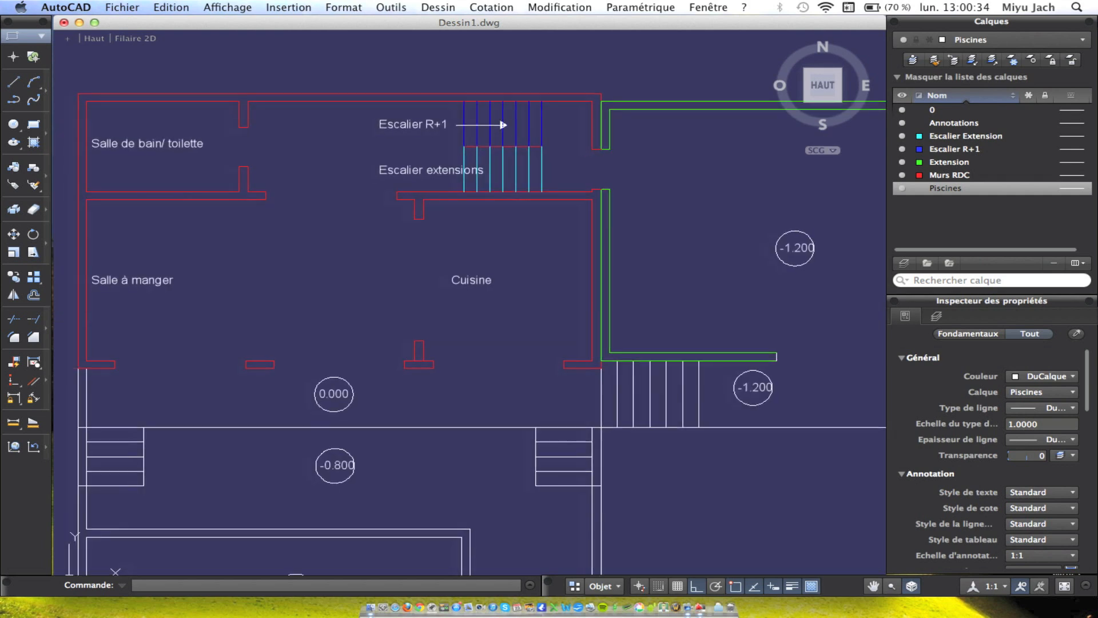
click(492, 6)
click(500, 46)
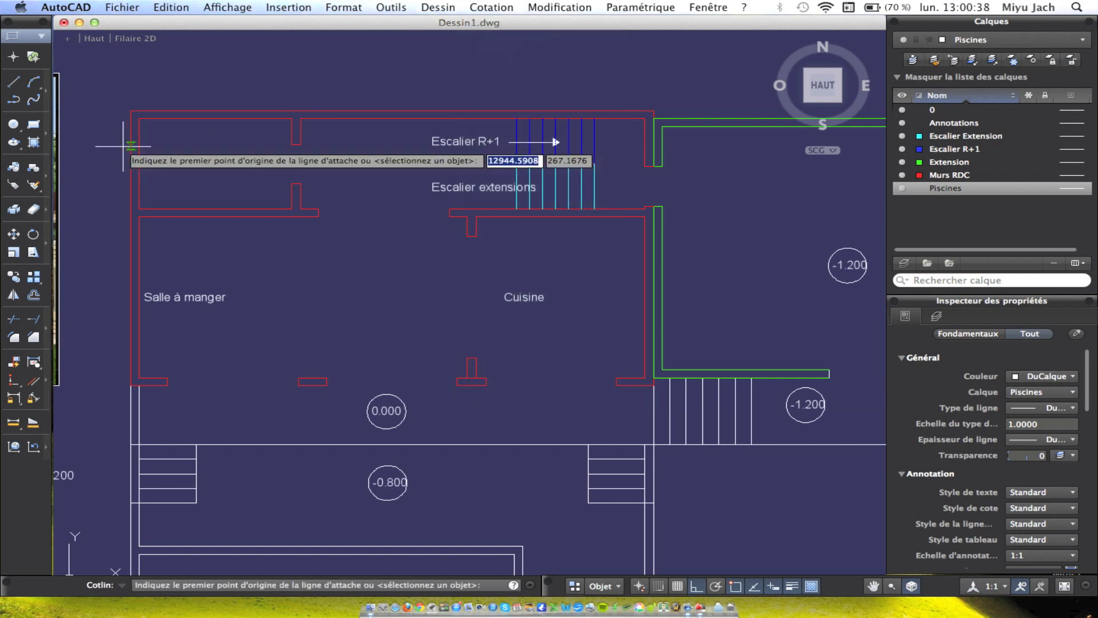
click(131, 111)
click(654, 111)
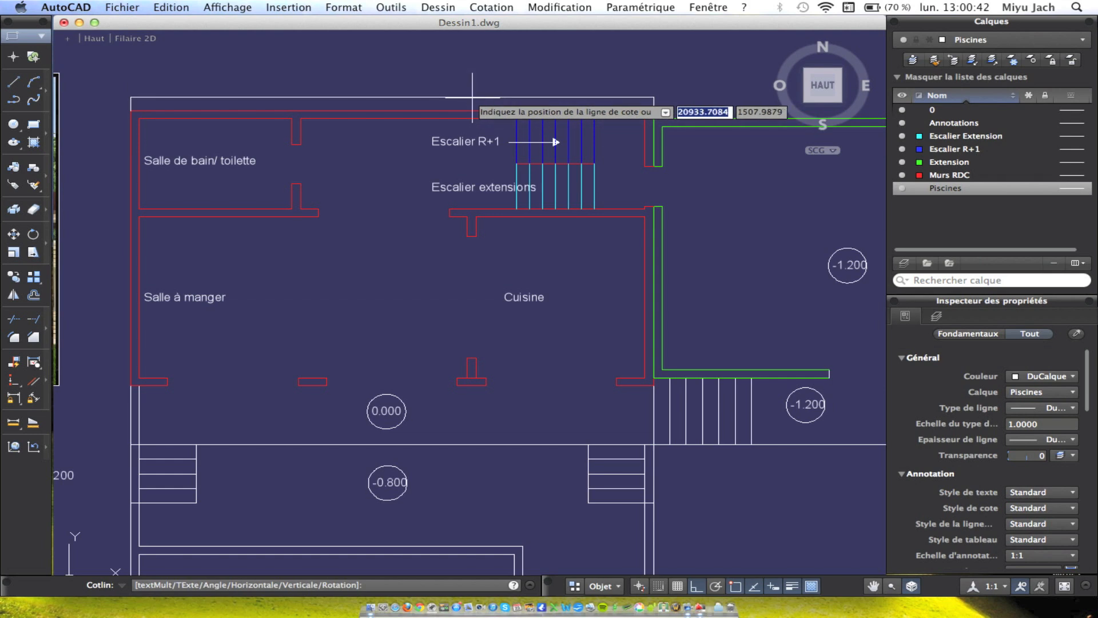
click(405, 97)
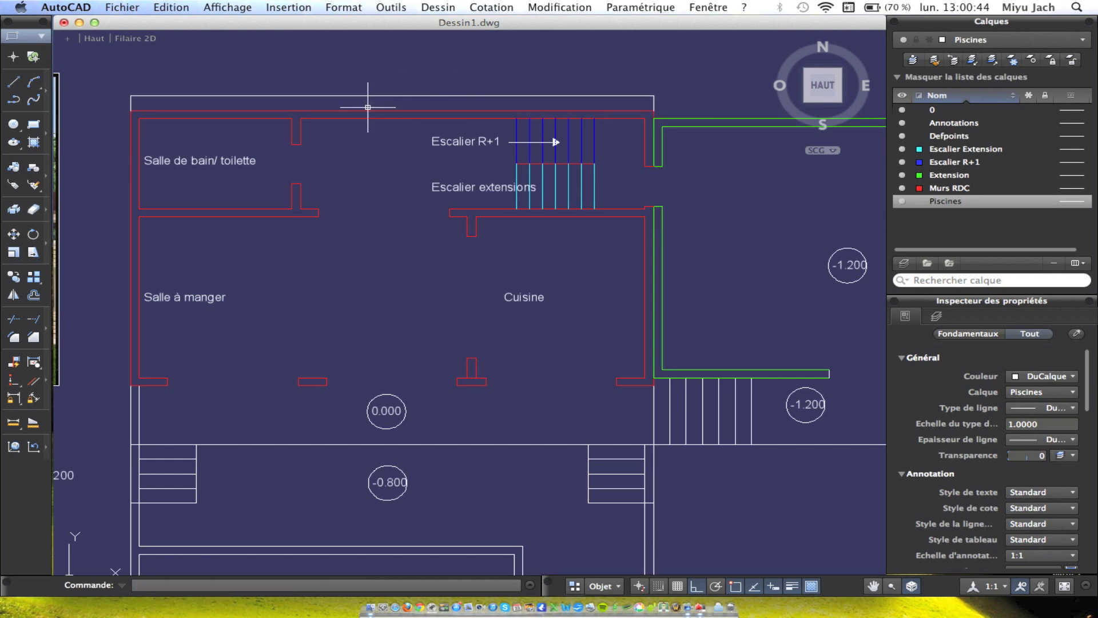
Examine the text of the new dimension above the house's upper wall at close range.
scroll(420, 213, up, 3)
mouse_move(420, 213)
middle_down()
mouse_move(544, 215)
mouse_move(339, 219)
mouse_move(483, 228)
mouse_move(421, 236)
mouse_move(441, 235)
middle_up()
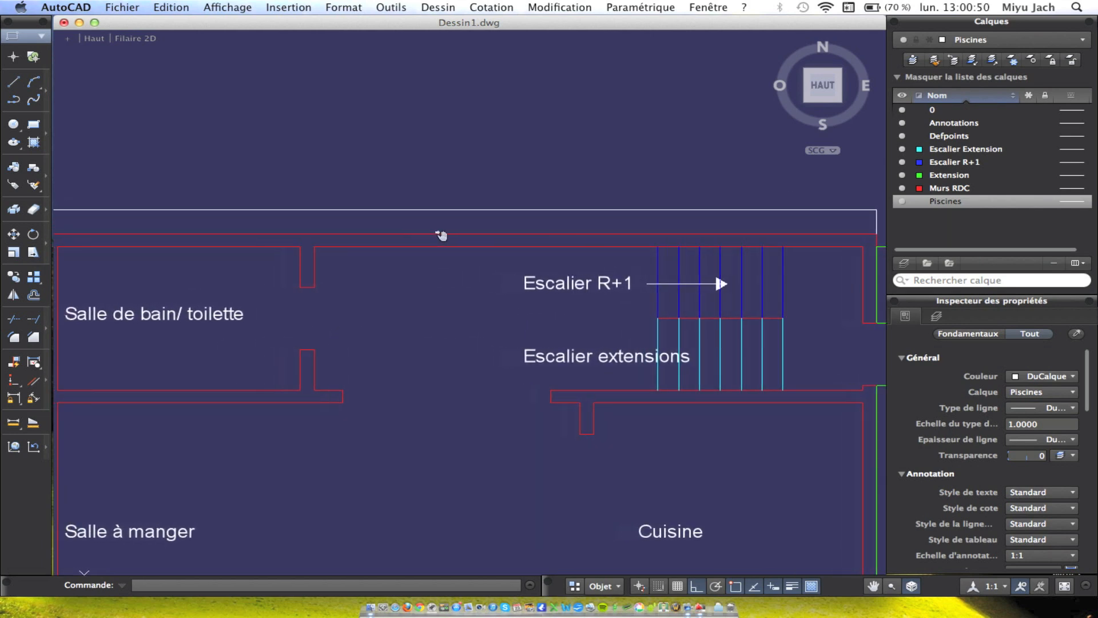
click(448, 210)
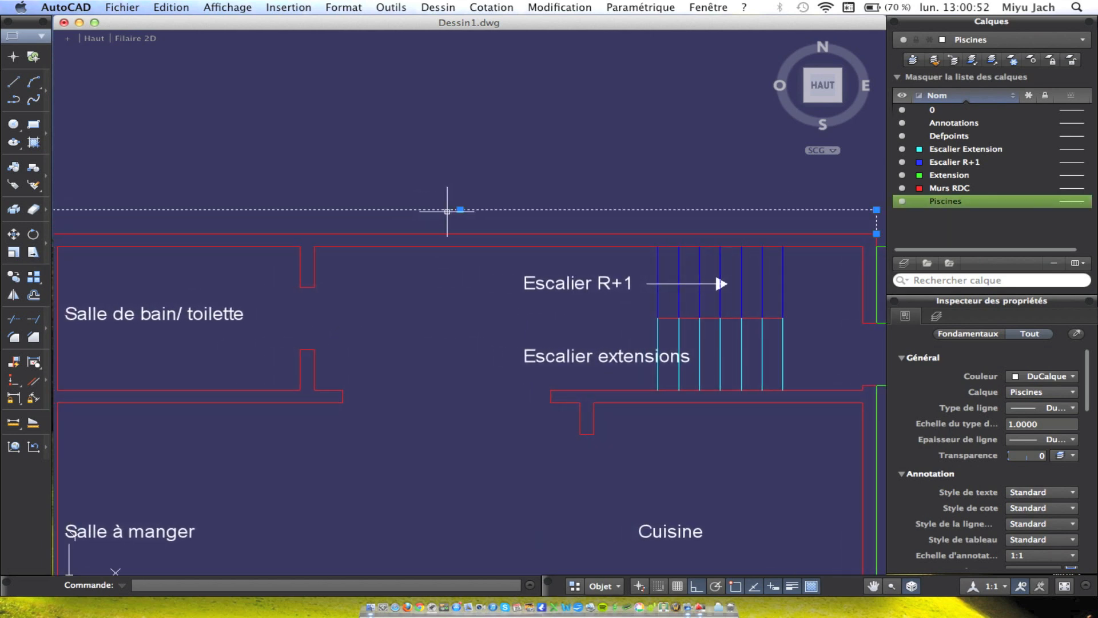
scroll(446, 198, up, 5)
scroll(599, 315, up, 2)
middle_drag(599, 314, 579, 290)
scroll(575, 288, up, 5)
scroll(276, 306, up, 5)
middle_drag(248, 318, 495, 269)
scroll(393, 311, up, 5)
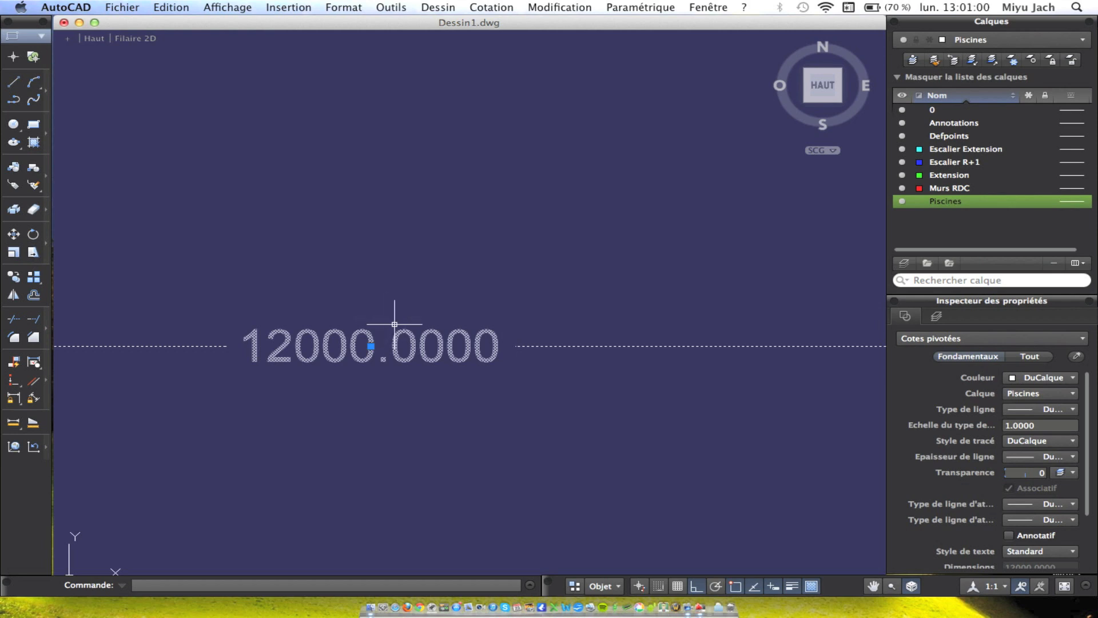
key(Escape)
scroll(395, 324, down, 5)
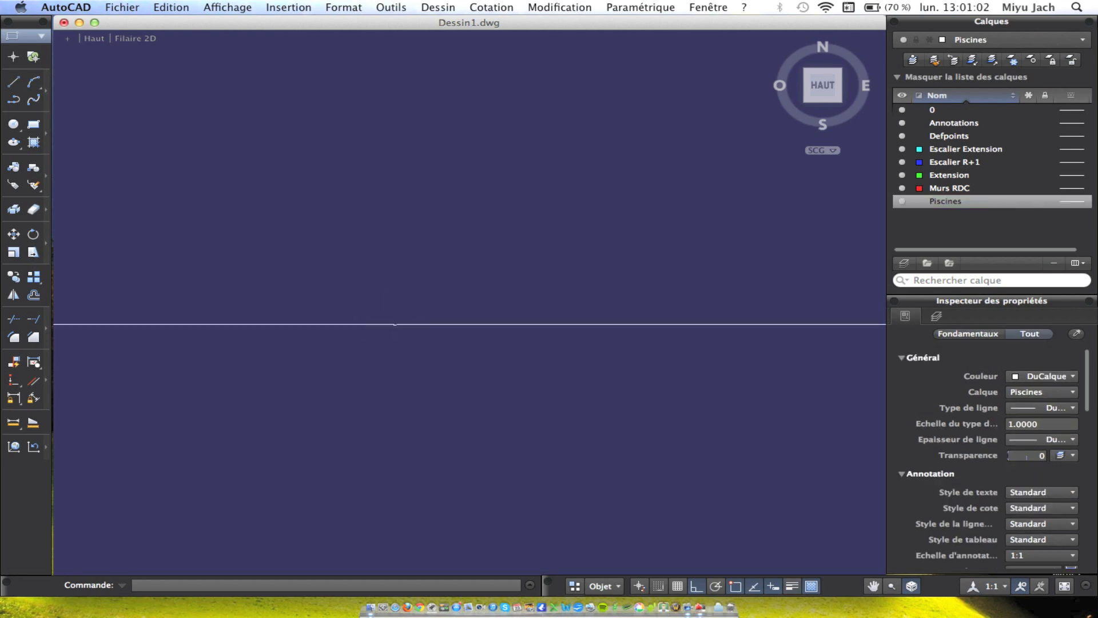
scroll(395, 323, down, 5)
scroll(392, 326, up, 3)
Modify the Standard dimension style so that its overall scale is 400.
click(394, 324)
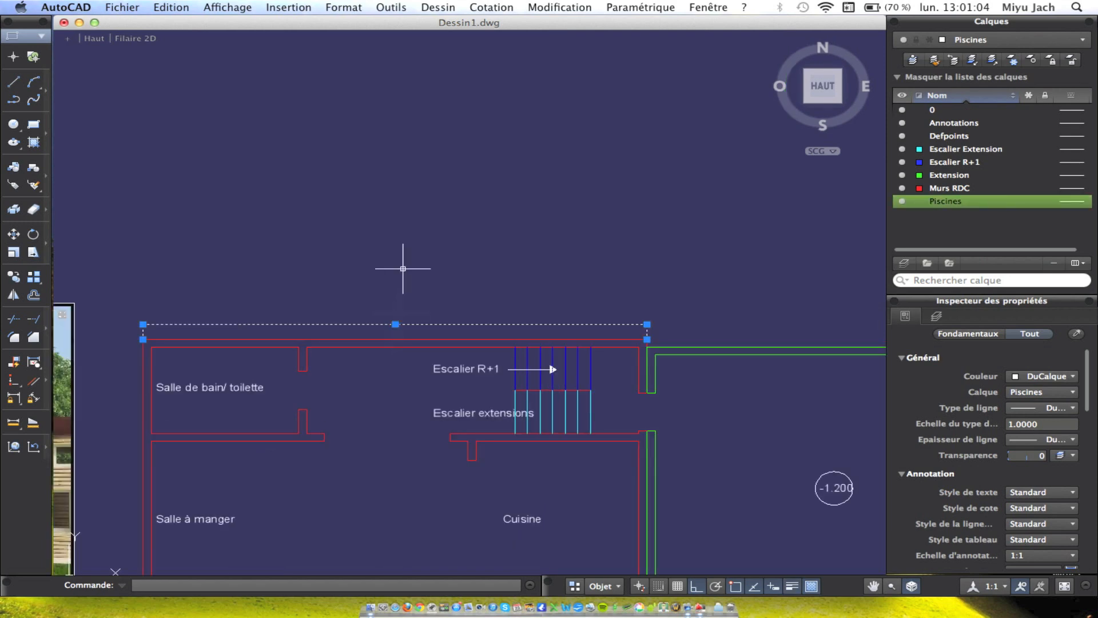
click(503, 8)
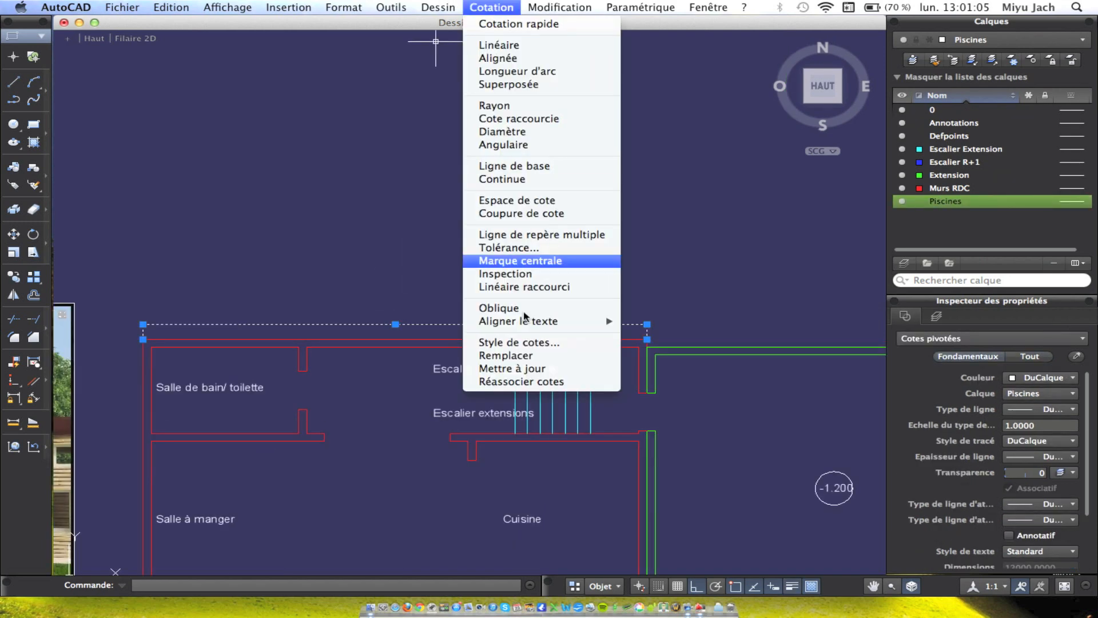
click(532, 341)
click(410, 299)
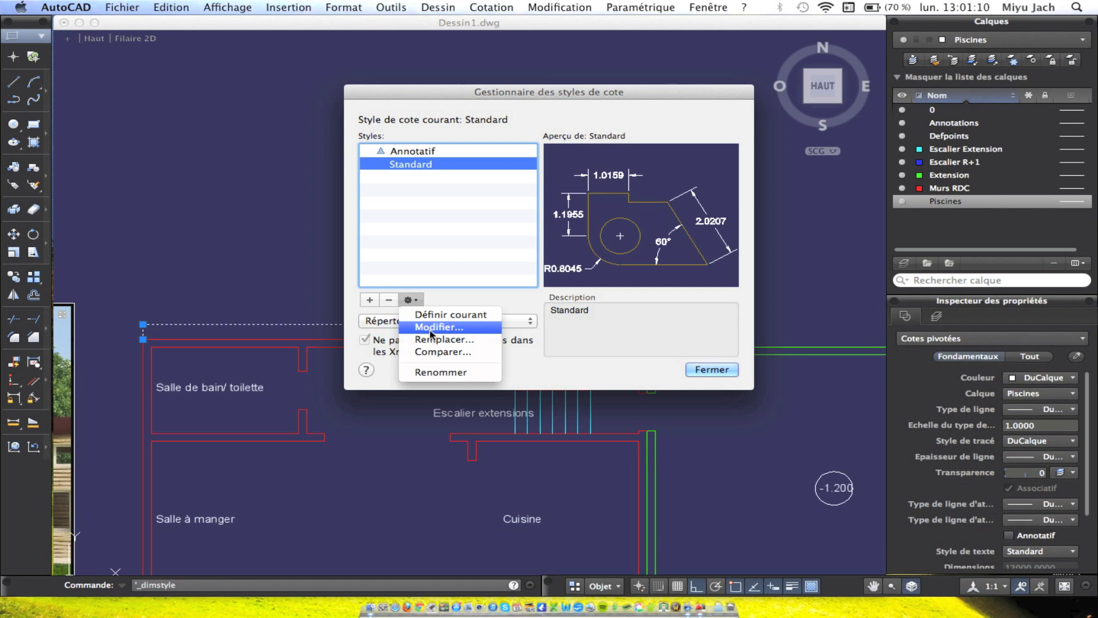
click(431, 329)
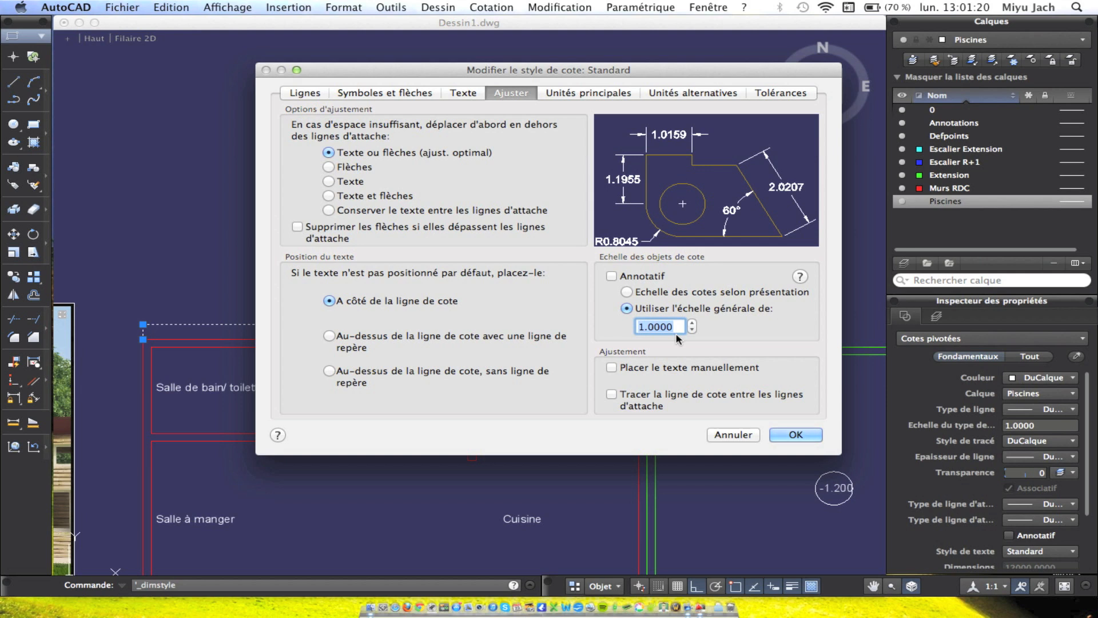
text(400)
Suppress both extension lines (Ligne d'attache 1 and 2) in the Standard dimension style.
click(308, 94)
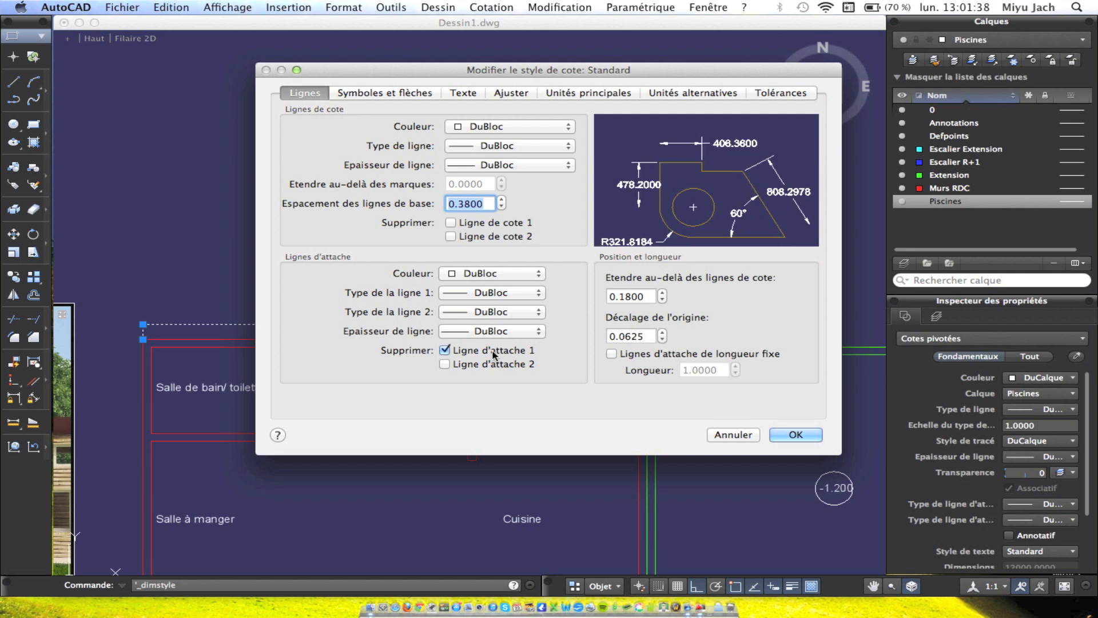
click(485, 366)
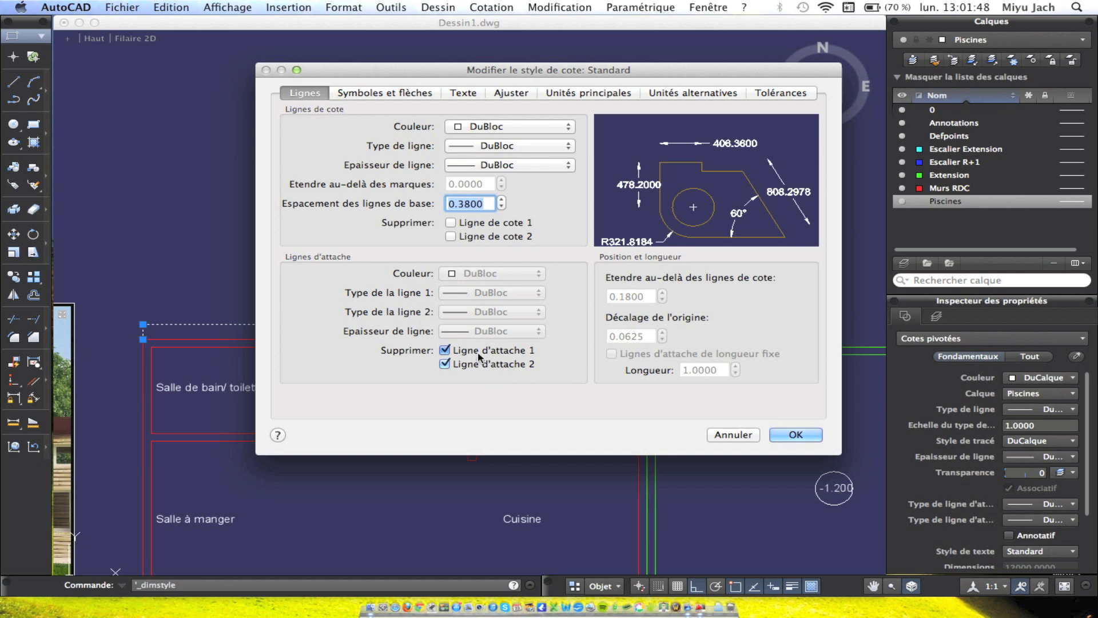
click(444, 350)
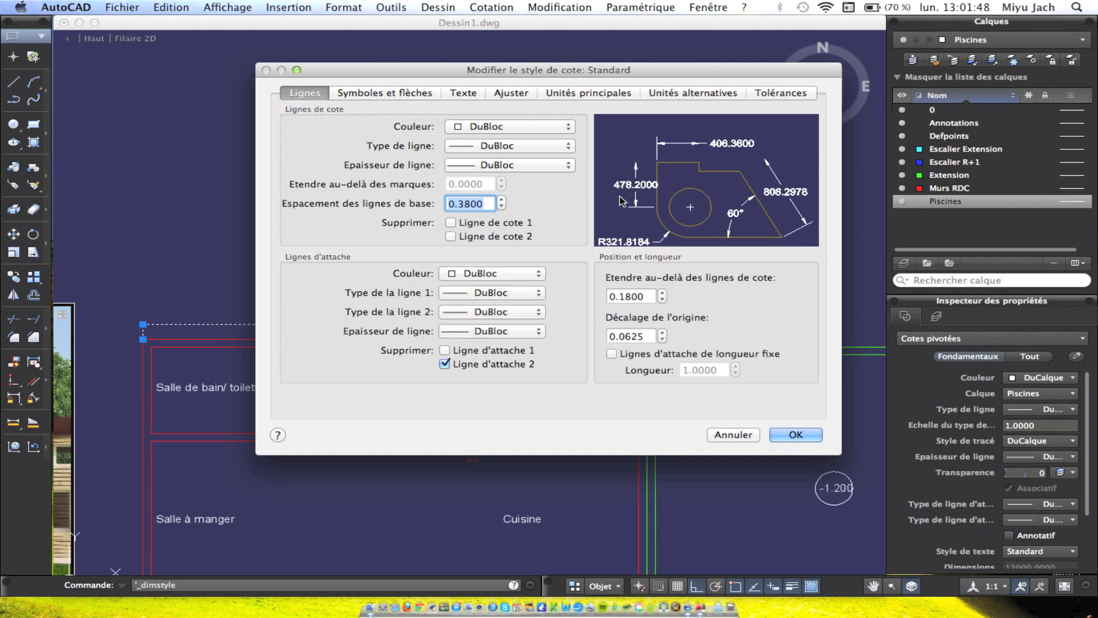
click(527, 350)
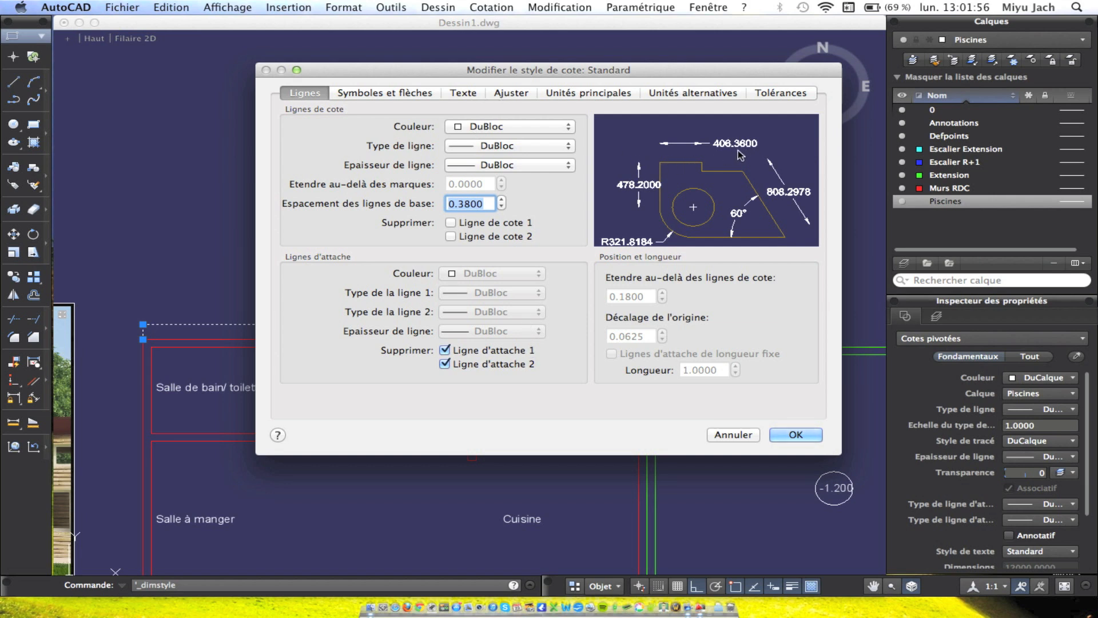
Set the precision of the primary linear units to 0 in the Standard dimension style.
click(521, 96)
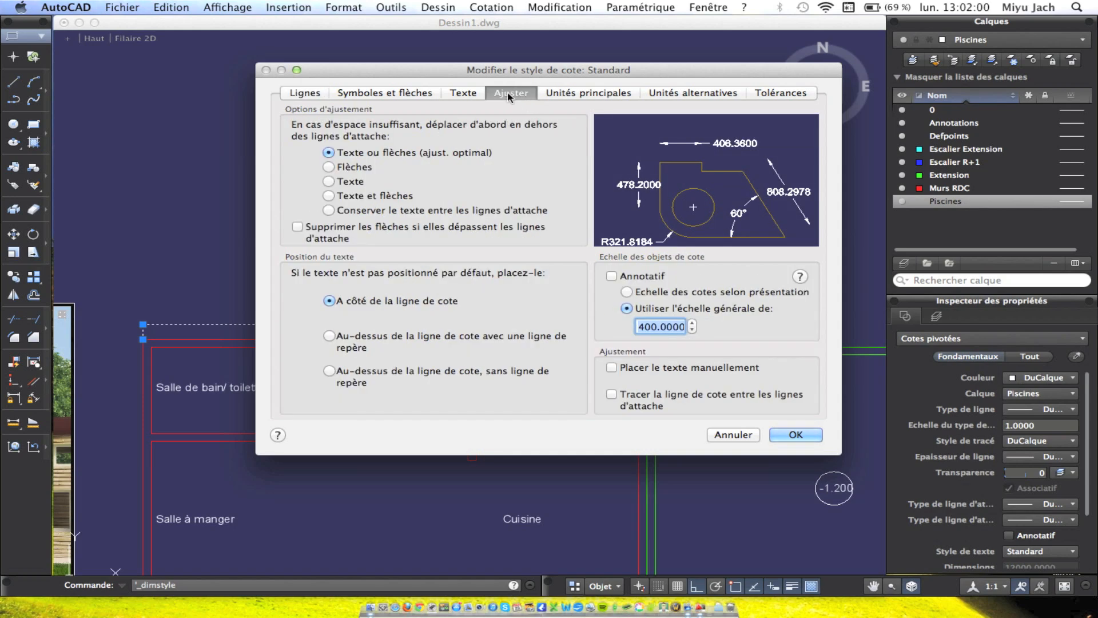
click(467, 94)
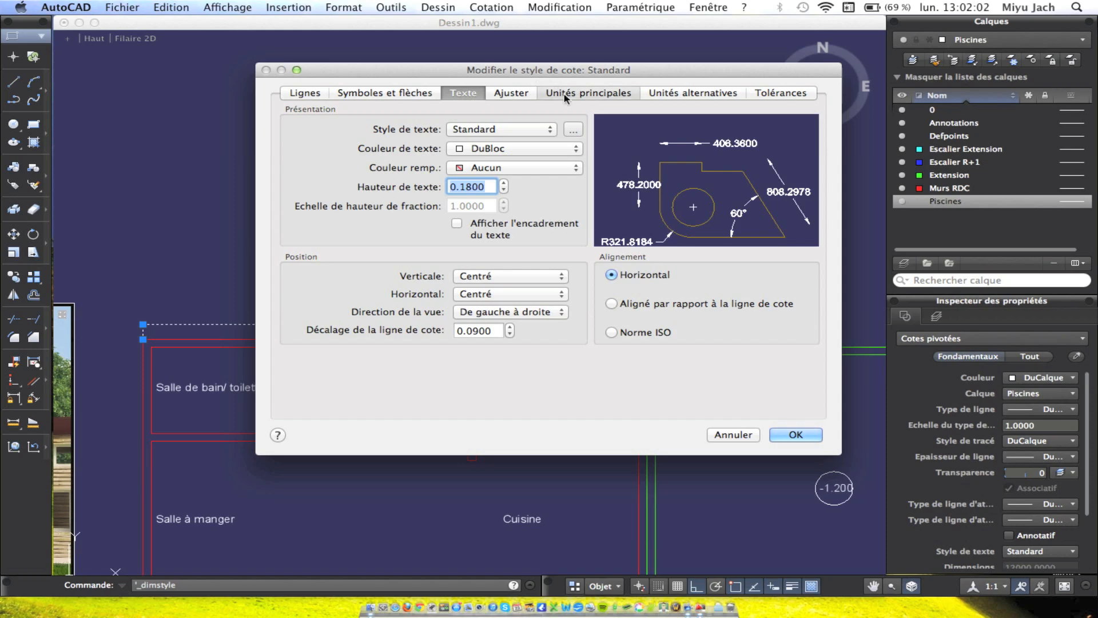
click(567, 95)
click(474, 144)
click(440, 97)
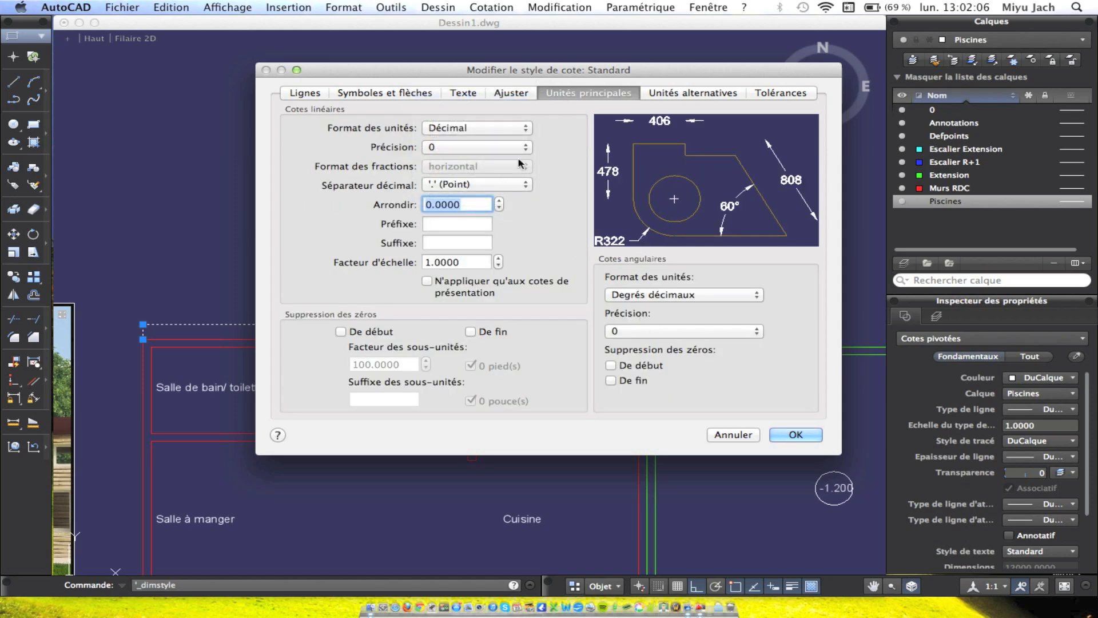
Set the first and second arrowheads of the dimension style to Marque architecturale.
click(506, 94)
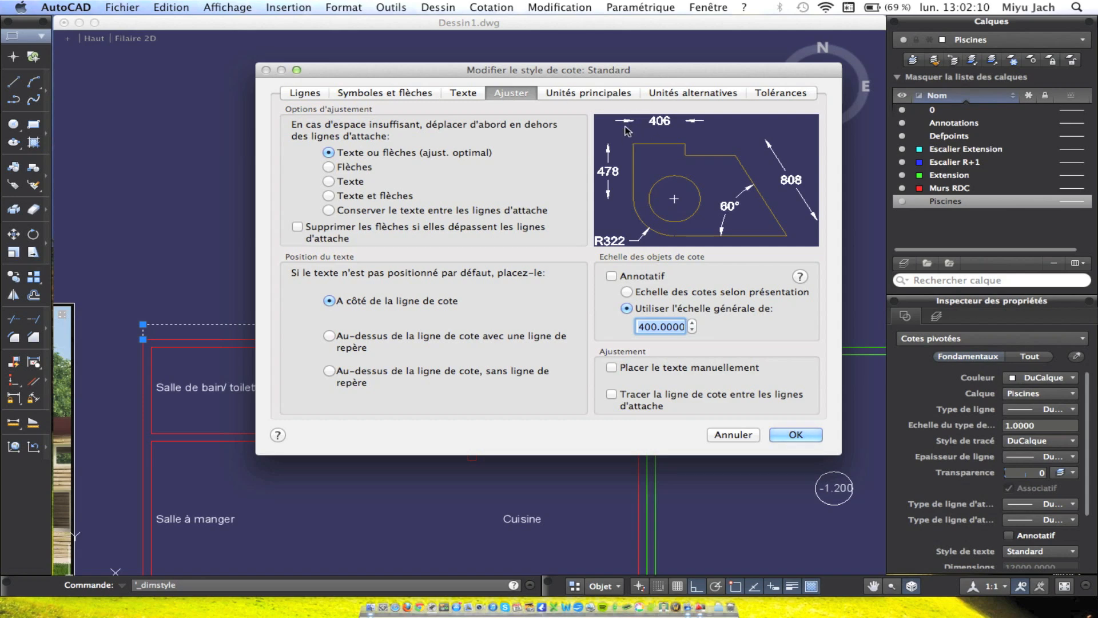
click(389, 94)
click(444, 130)
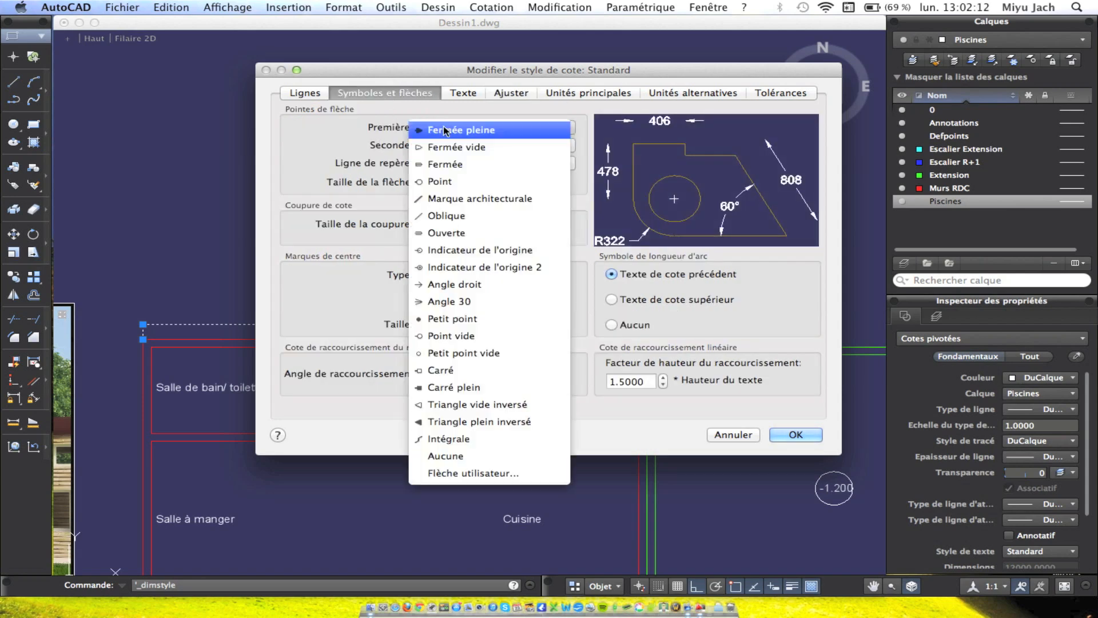
click(470, 182)
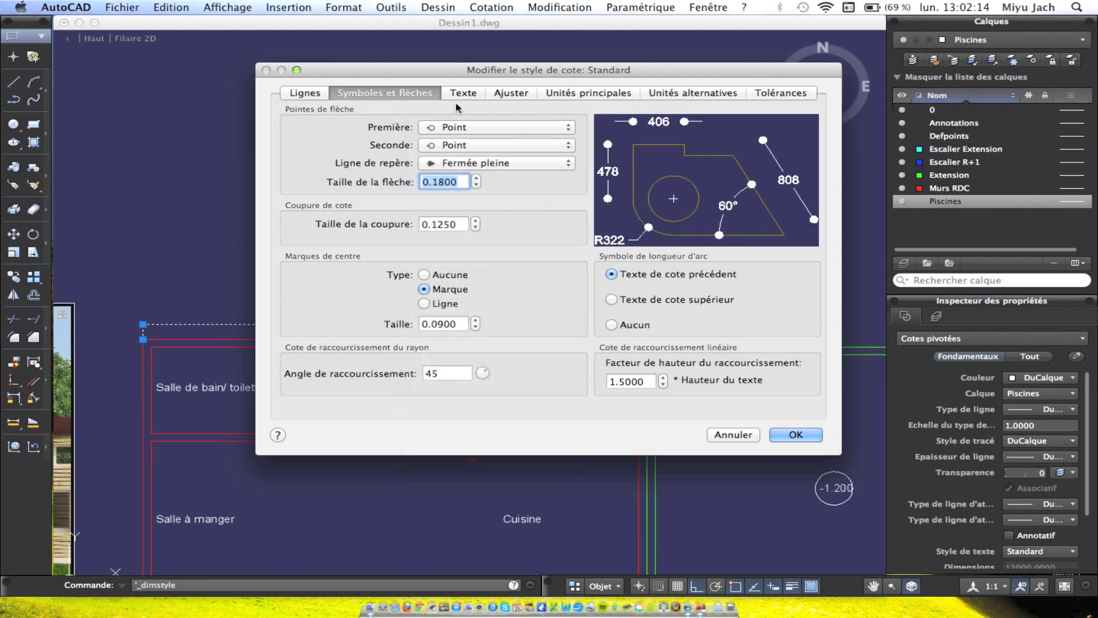
click(458, 130)
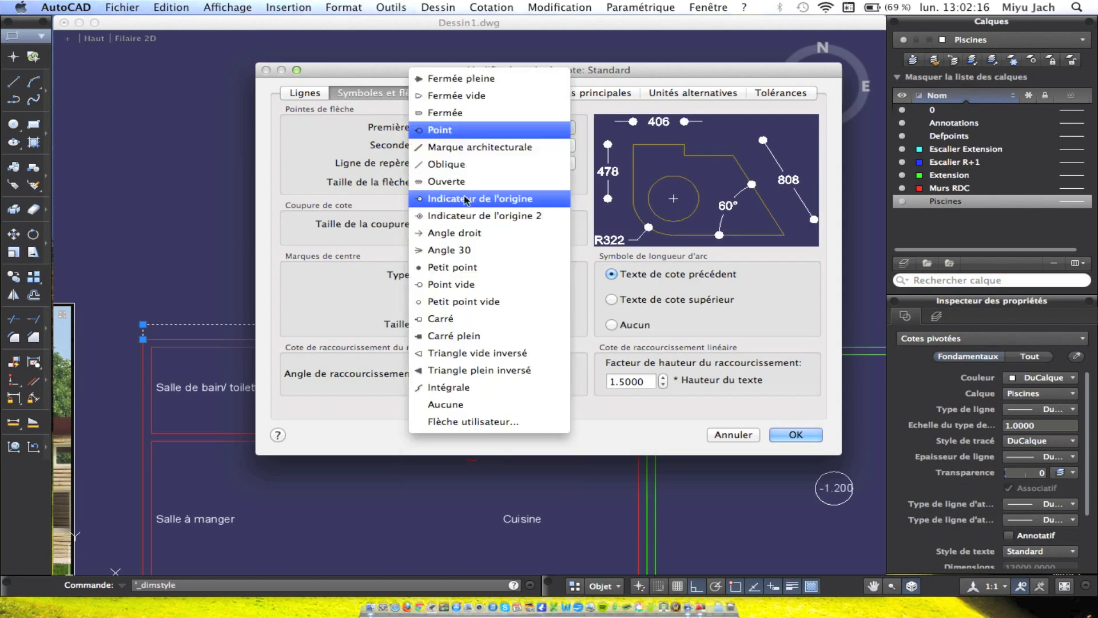
click(460, 148)
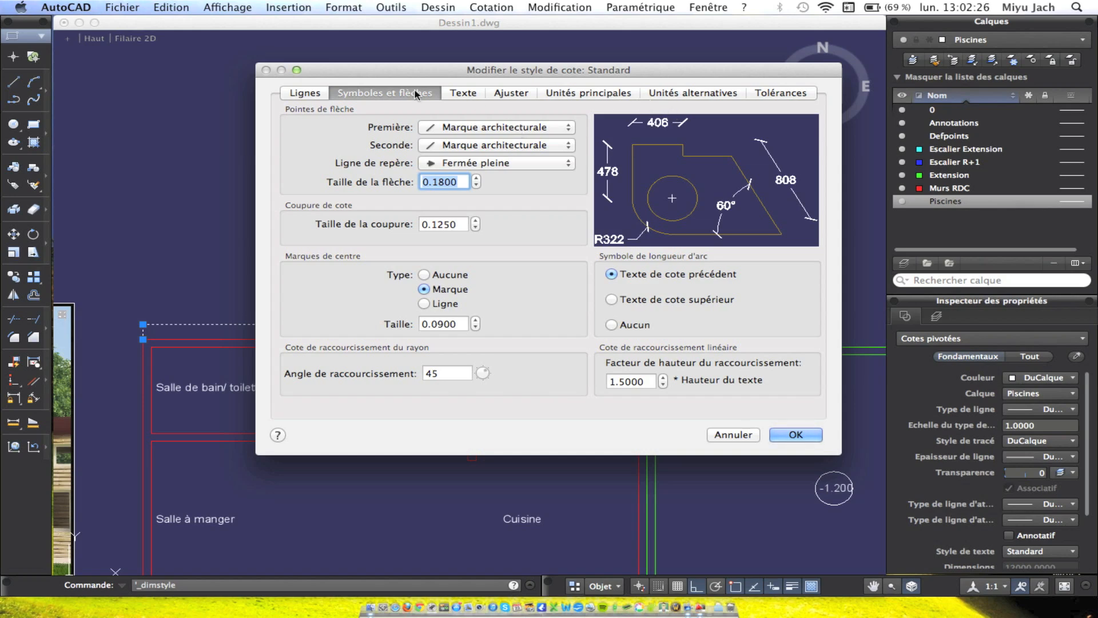
Align the dimension text with the dimension line, then save the Standard style changes and close the style manager.
click(482, 93)
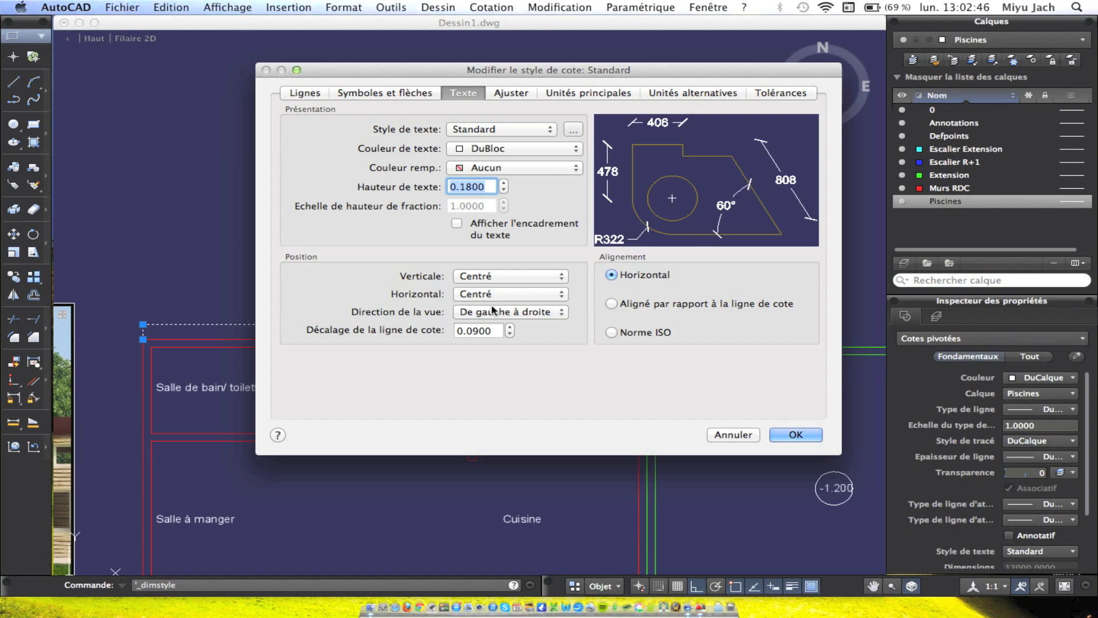
click(716, 303)
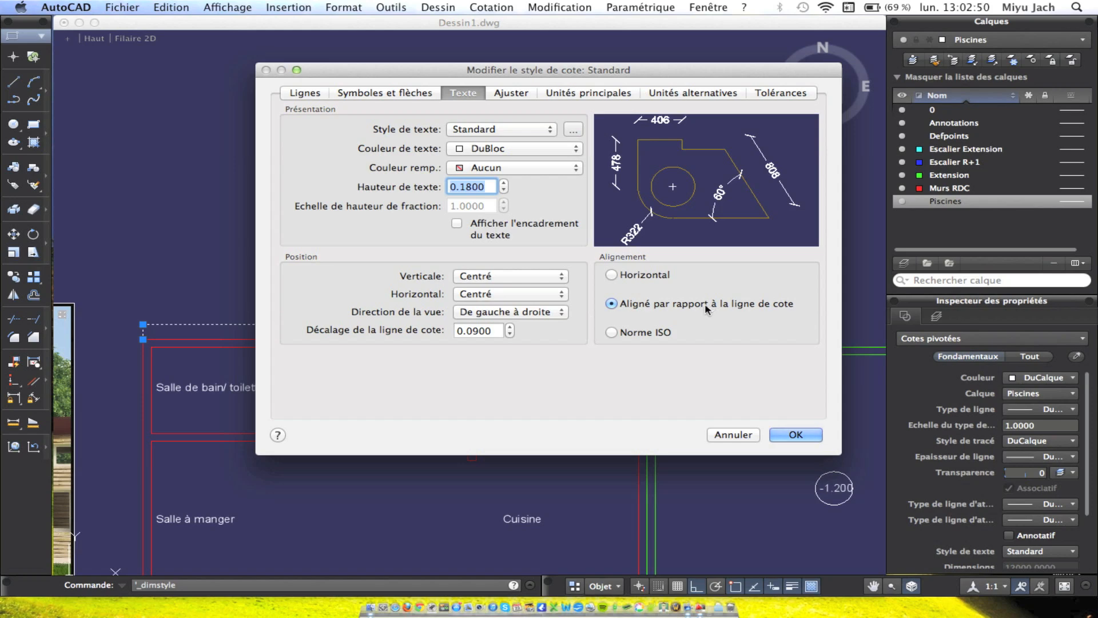
click(641, 278)
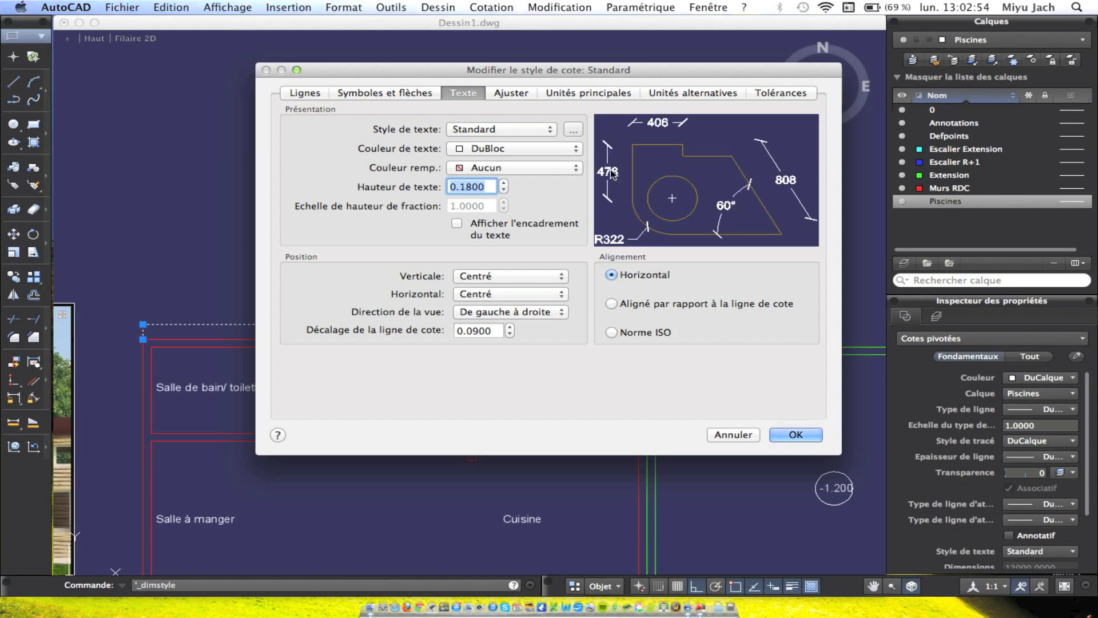
click(715, 309)
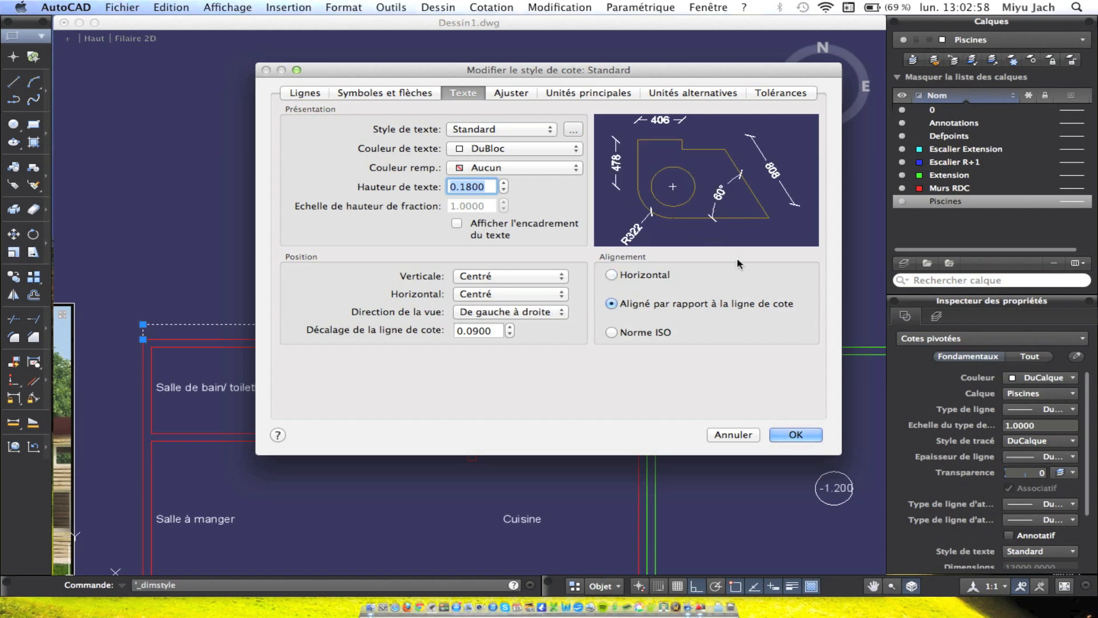
click(796, 436)
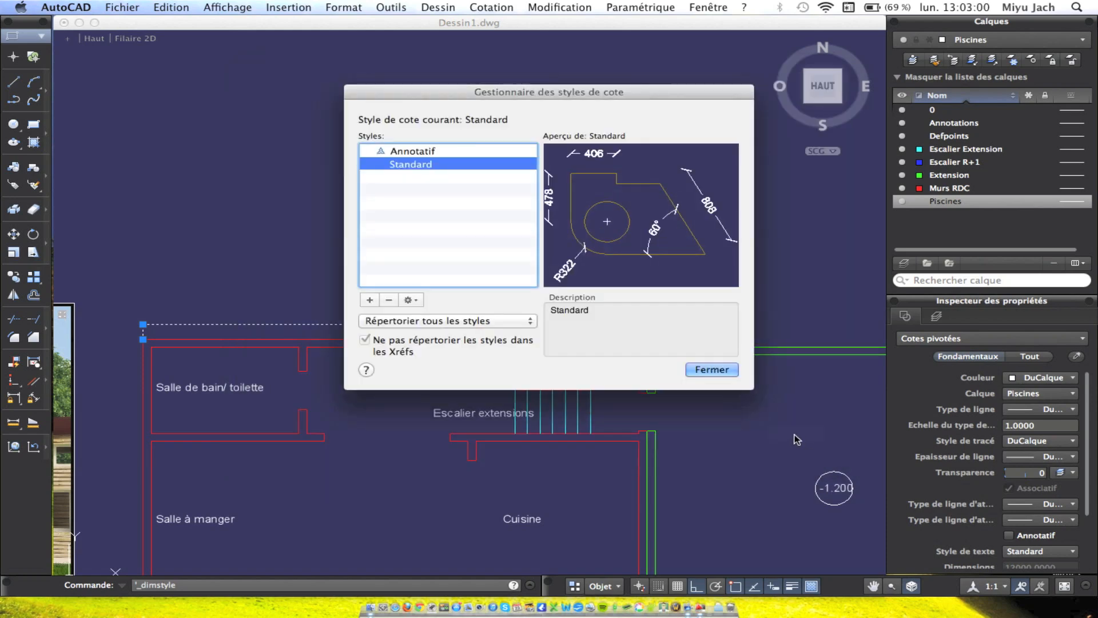
click(710, 370)
Set the overall scale of the Standard dimension style to 800 and save the style.
scroll(395, 317, up, 5)
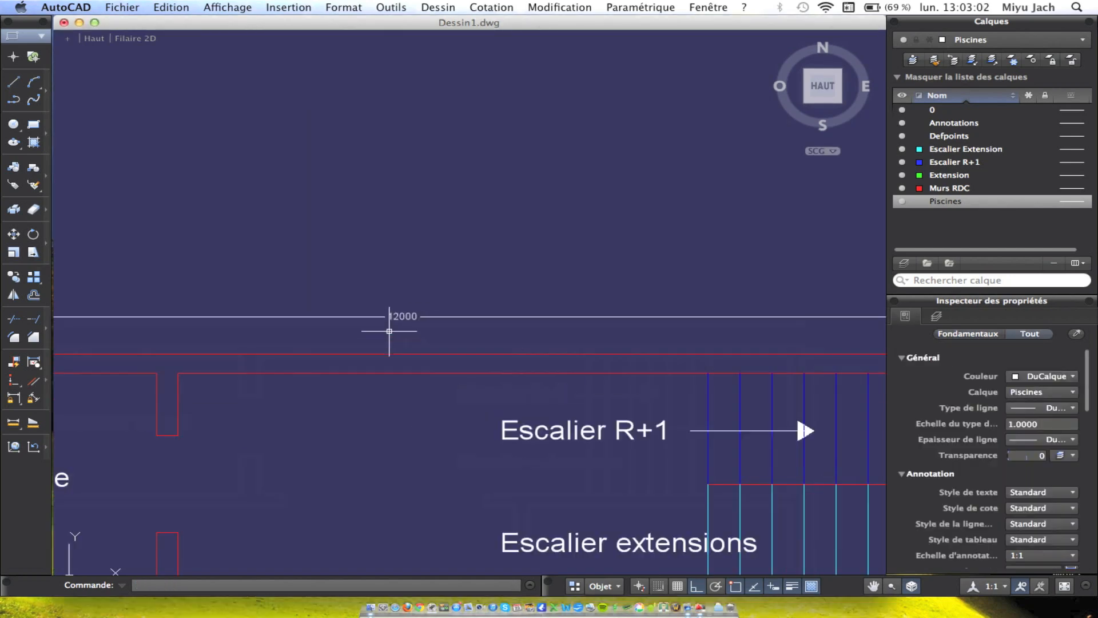
scroll(409, 309, down, 8)
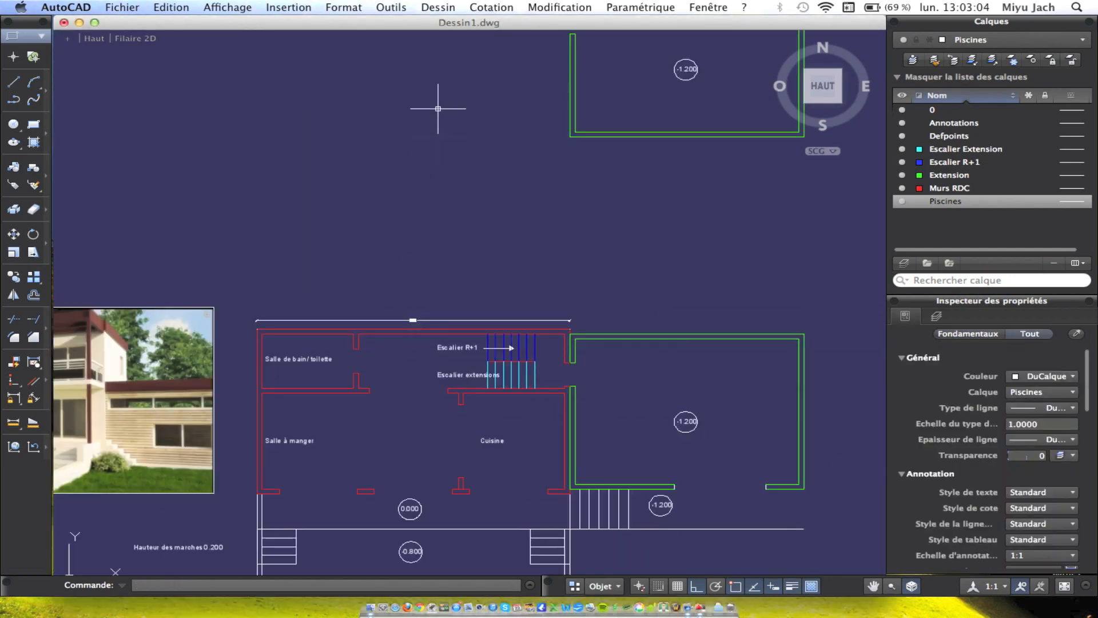
click(475, 7)
click(518, 342)
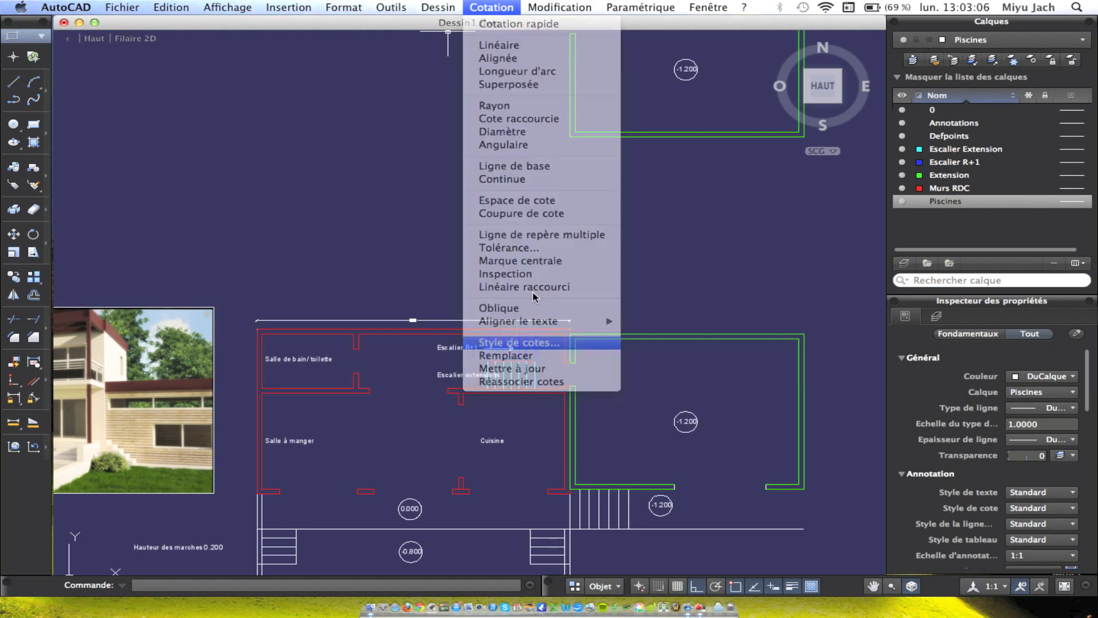
click(409, 300)
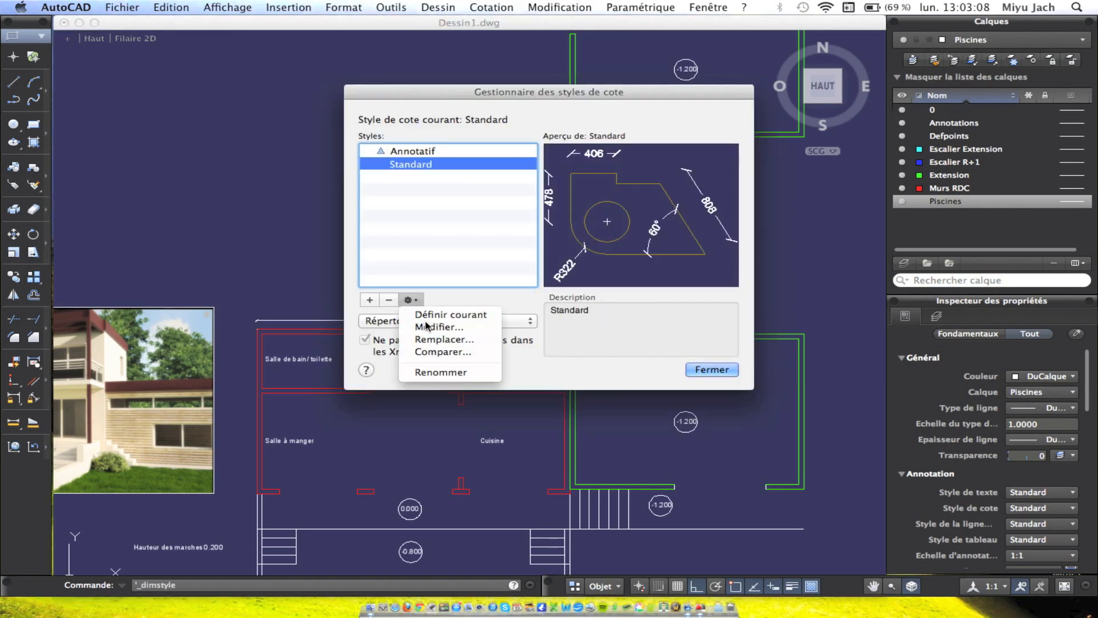
click(423, 325)
click(521, 96)
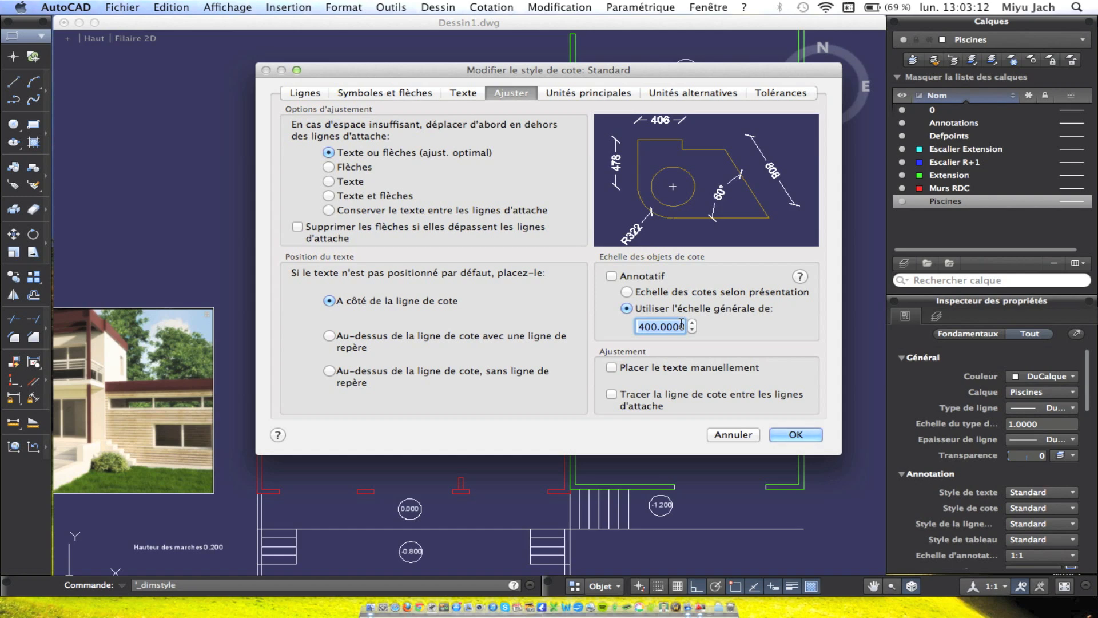
text(60)
key(BackSpace)
key(BackSpace)
text(800)
key(Return)
key(Return)
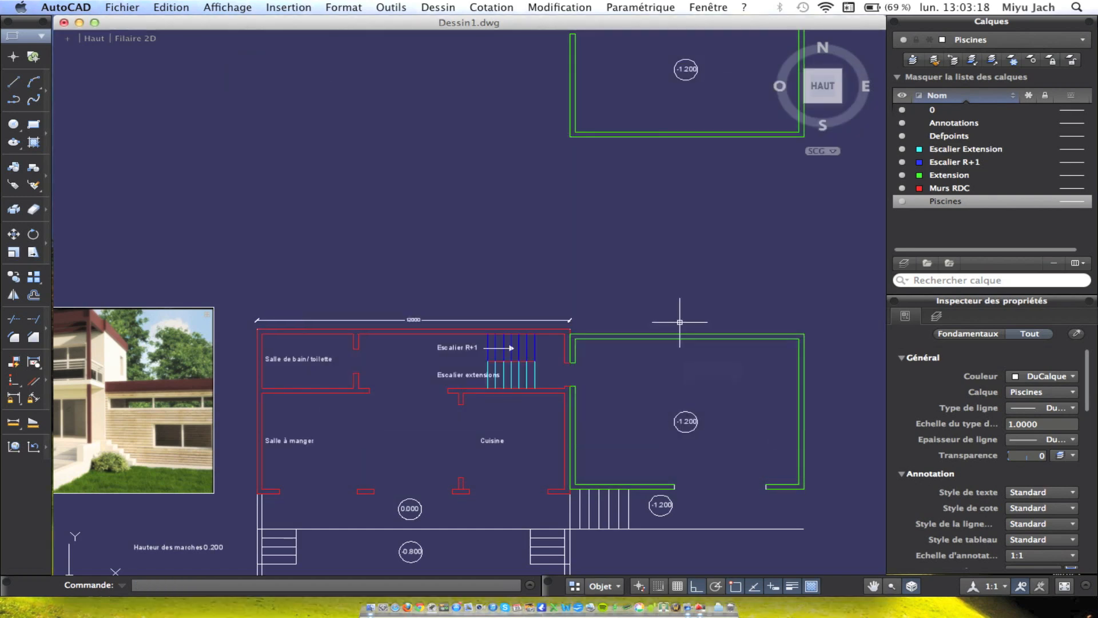
Move the overall width dimension above the house to the Annotations layer, then make Annotations the current layer.
scroll(292, 291, up, 3)
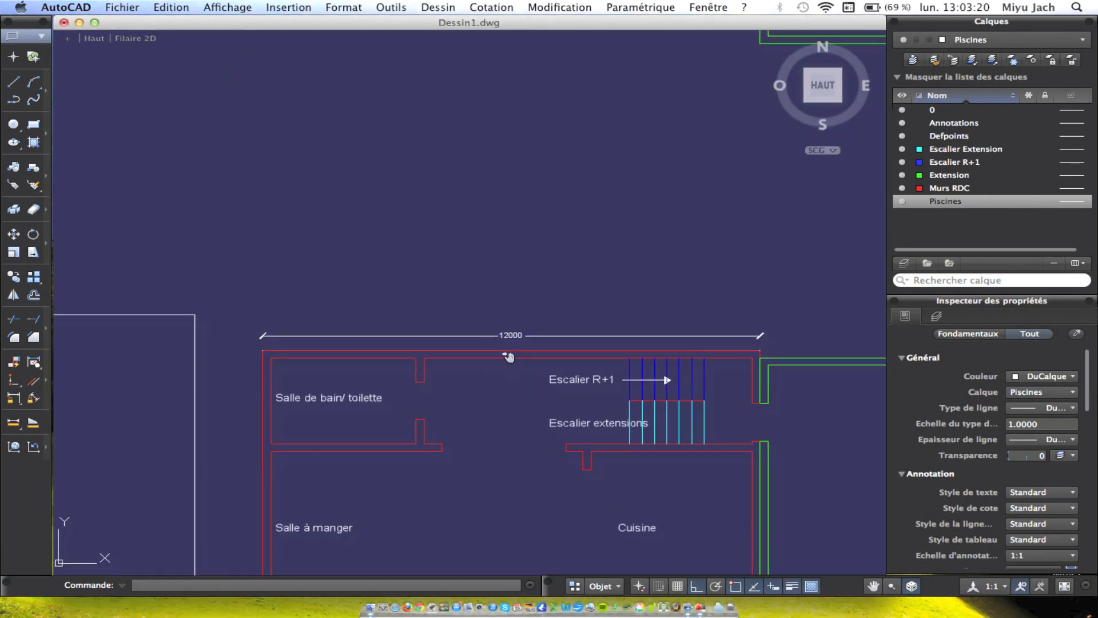
click(473, 275)
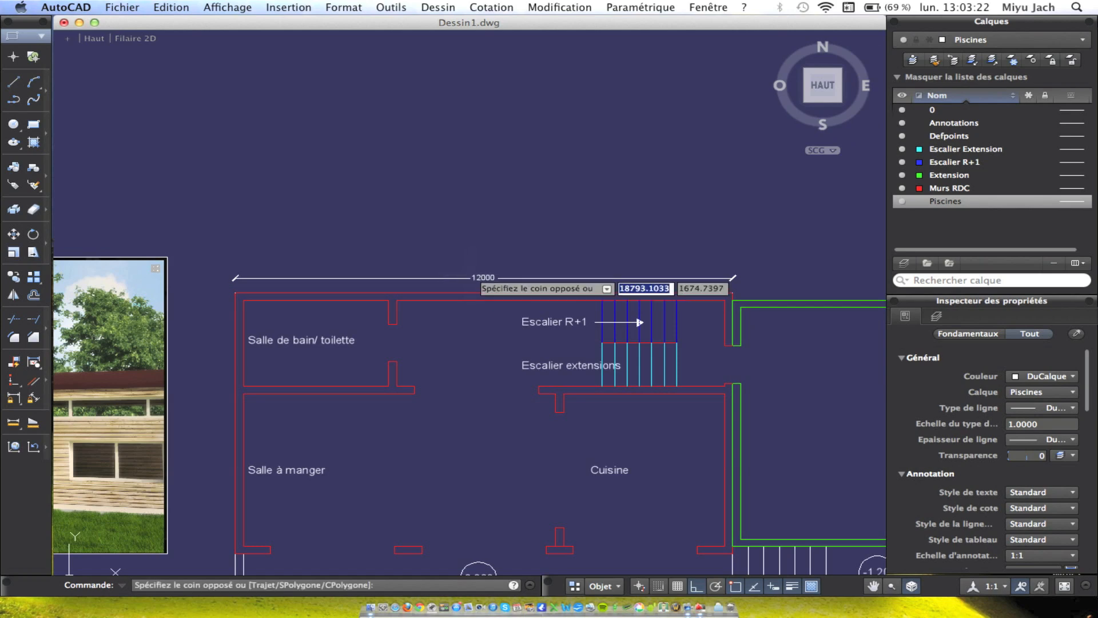
click(454, 283)
right_click(466, 264)
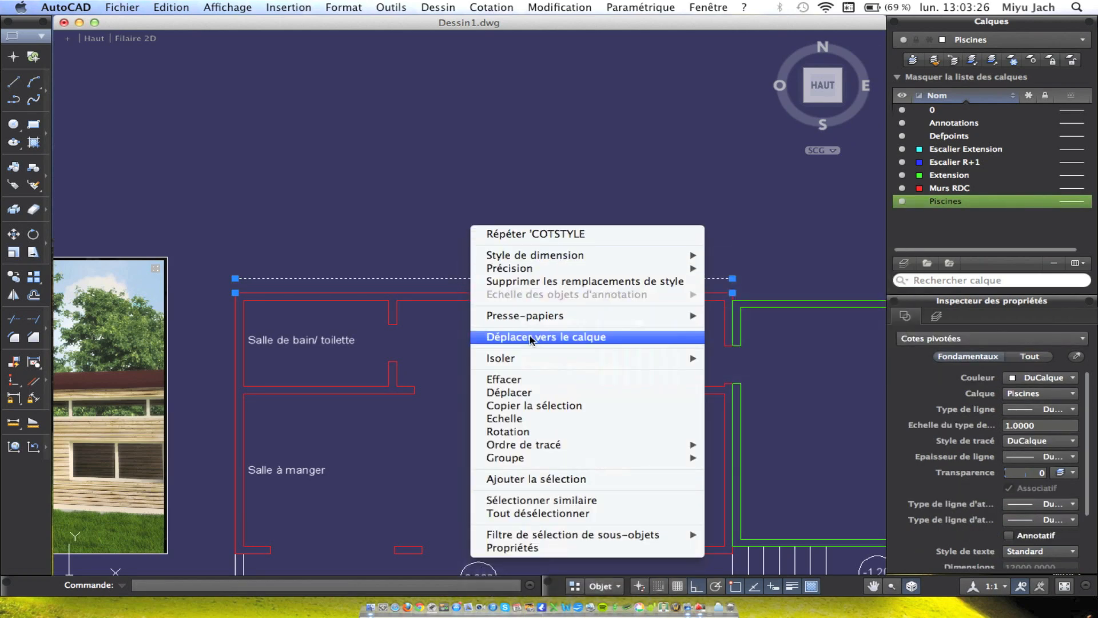
click(532, 372)
click(491, 180)
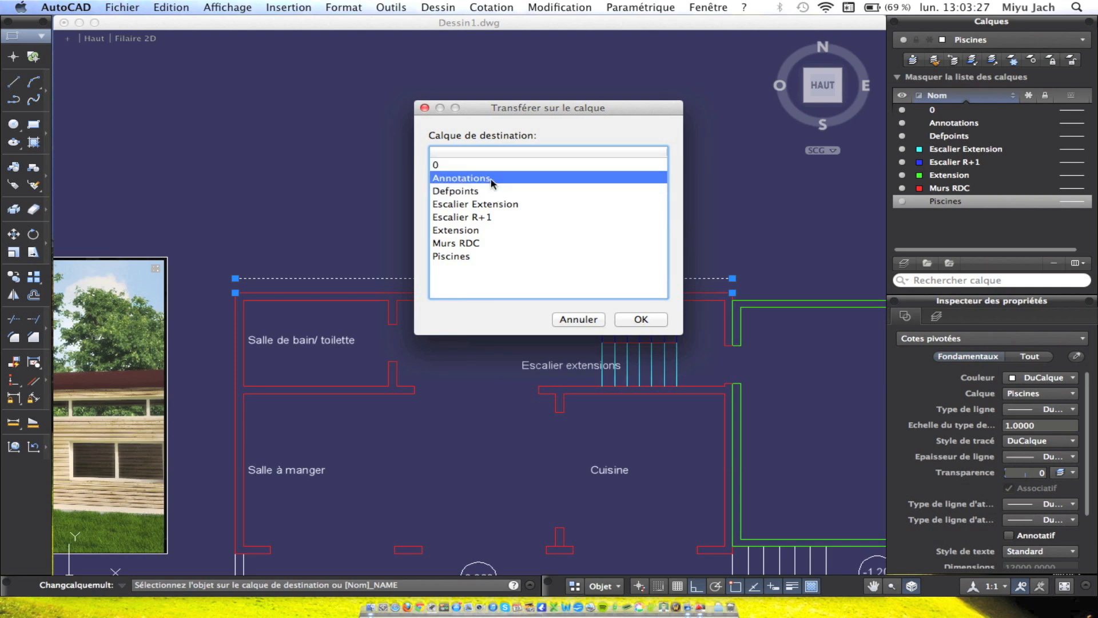
click(619, 320)
click(931, 123)
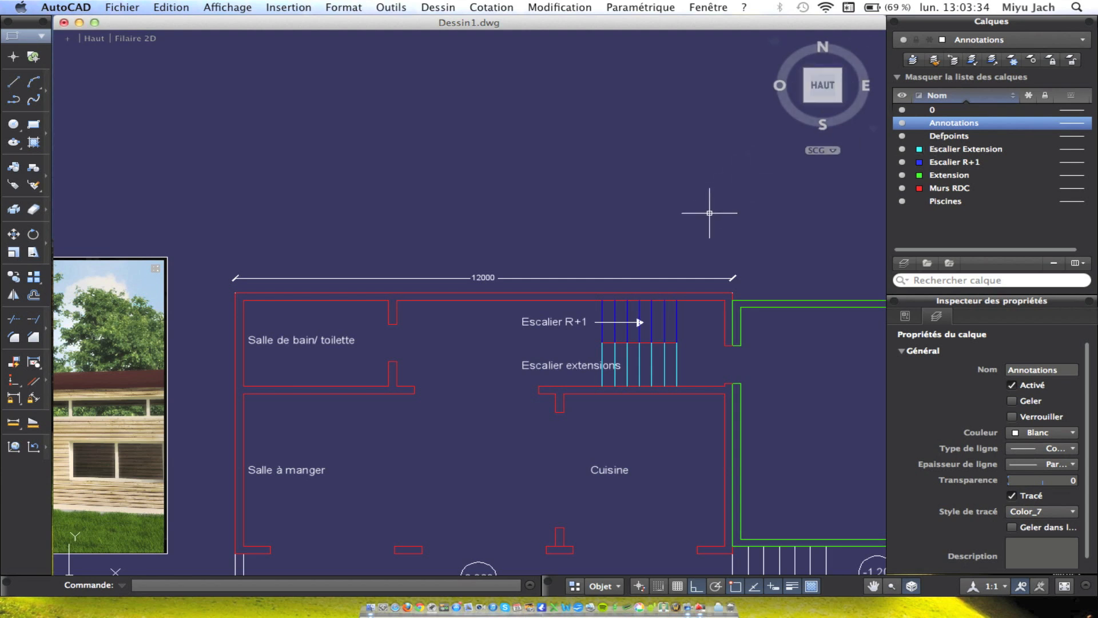
click(493, 7)
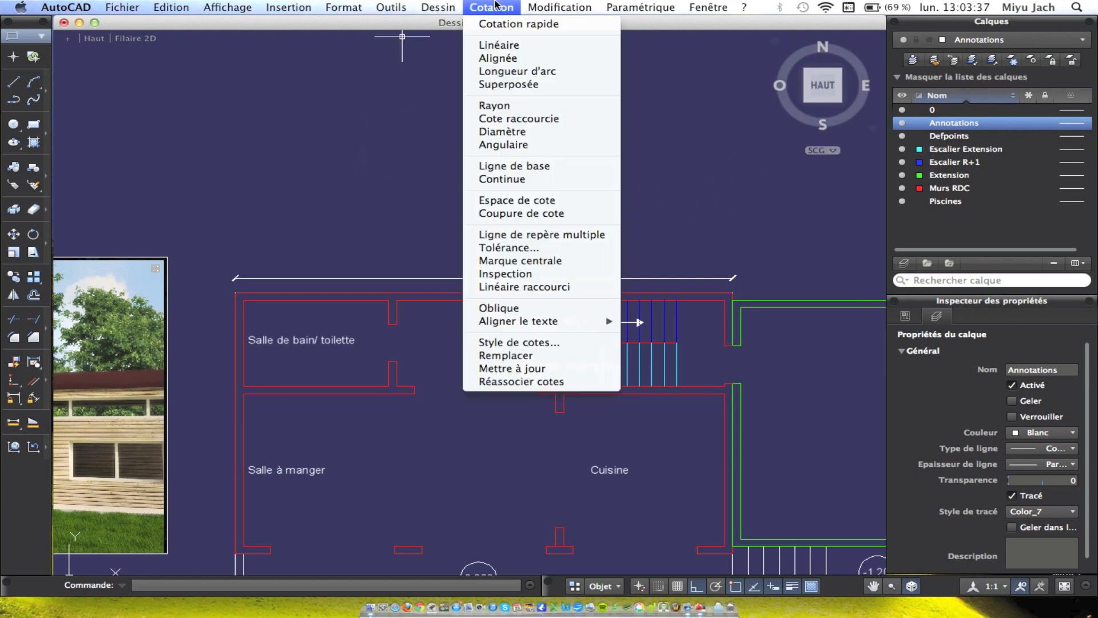
click(493, 45)
scroll(490, 35, right, 5)
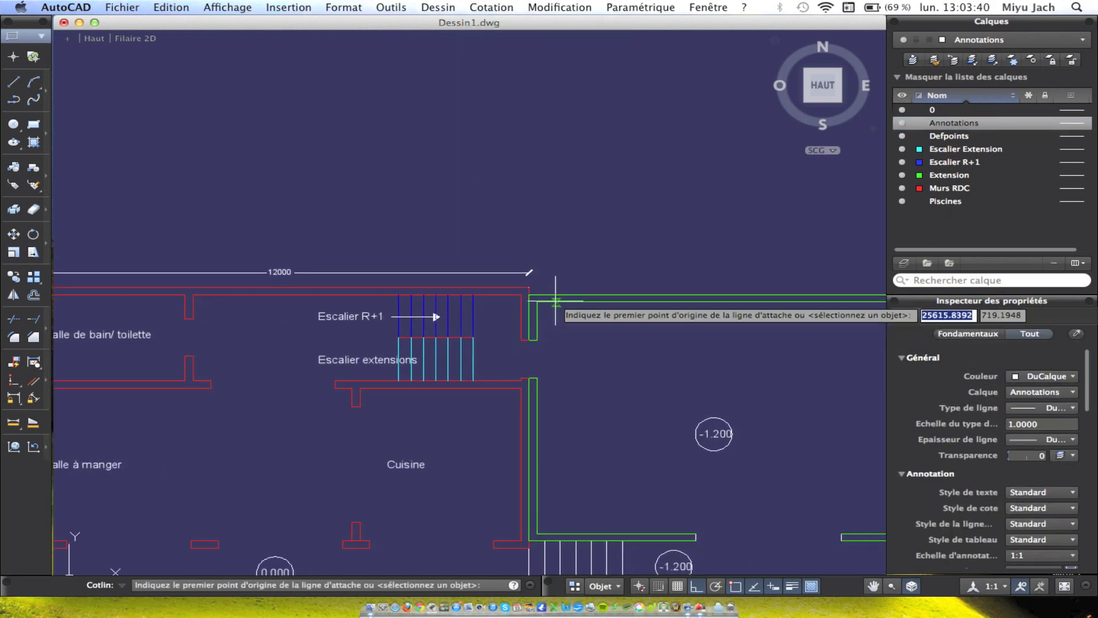
Continue the overall width dimension across the green extension to its outer upper-right corner.
click(492, 7)
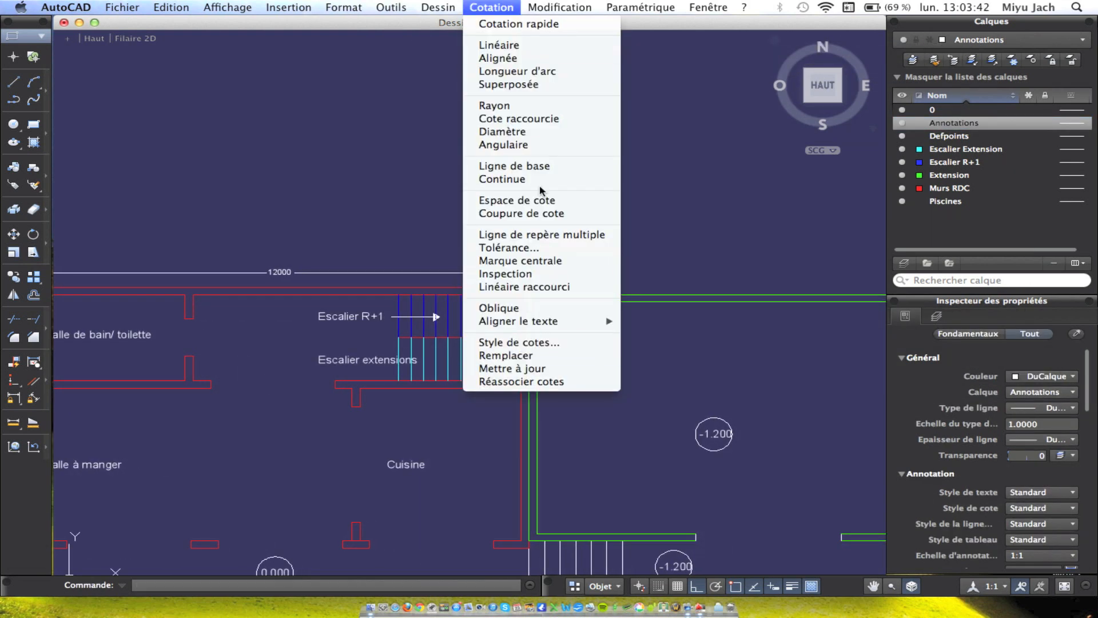
click(516, 187)
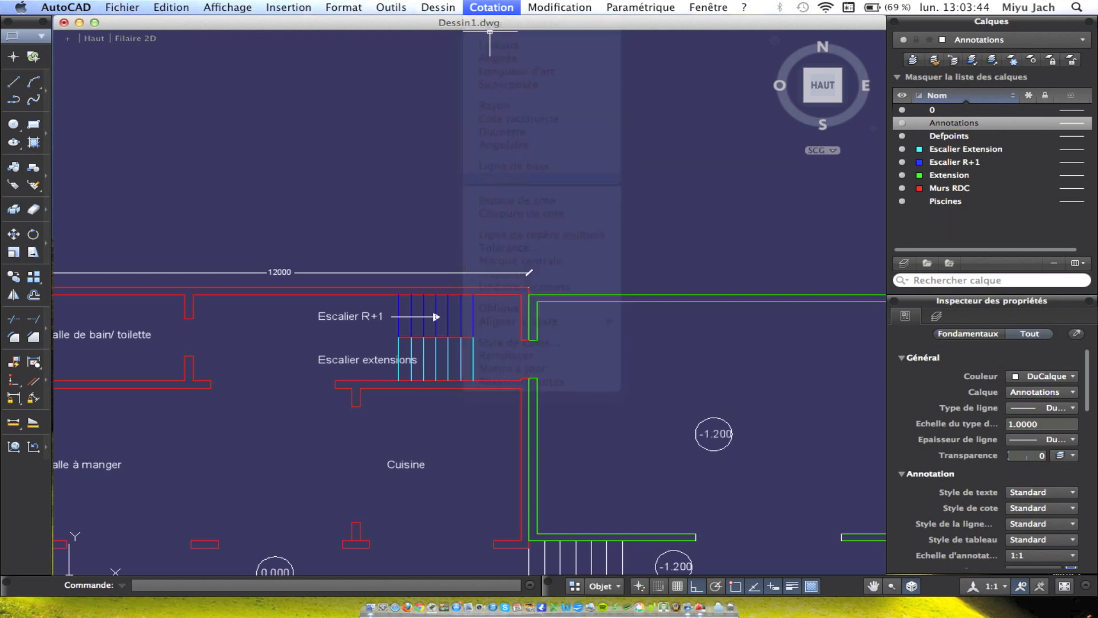
scroll(517, 270, right, 6)
scroll(229, 281, up, 3)
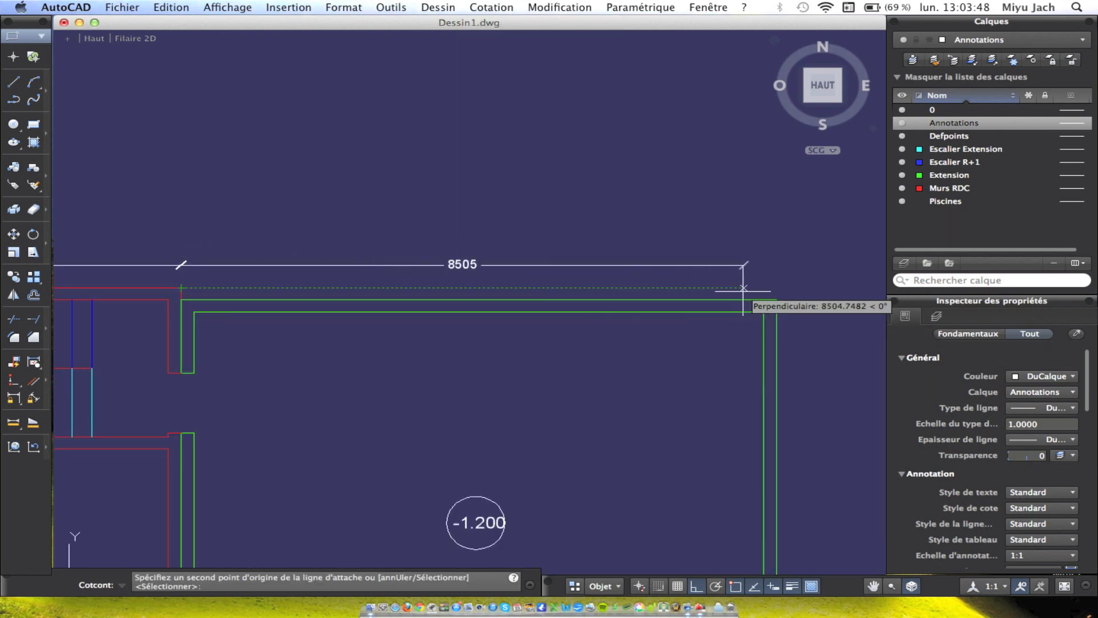
click(776, 299)
key(Escape)
scroll(547, 211, down, 5)
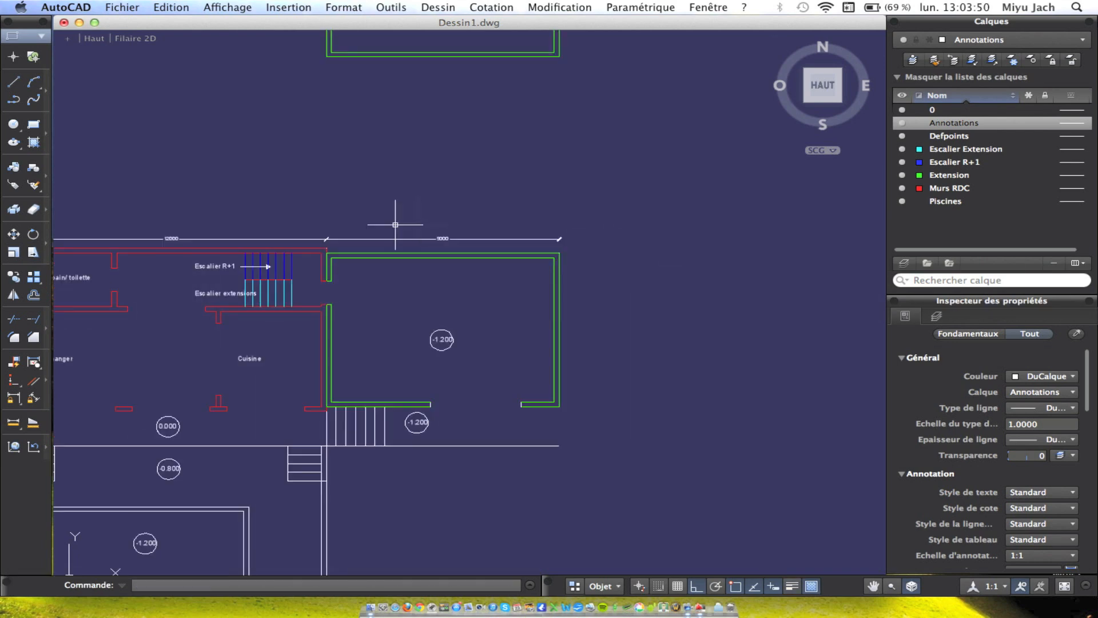
Add a vertical linear dimension outside the house's left wall, from its upper corner to its lower corner.
click(439, 6)
mouse_move(462, 23)
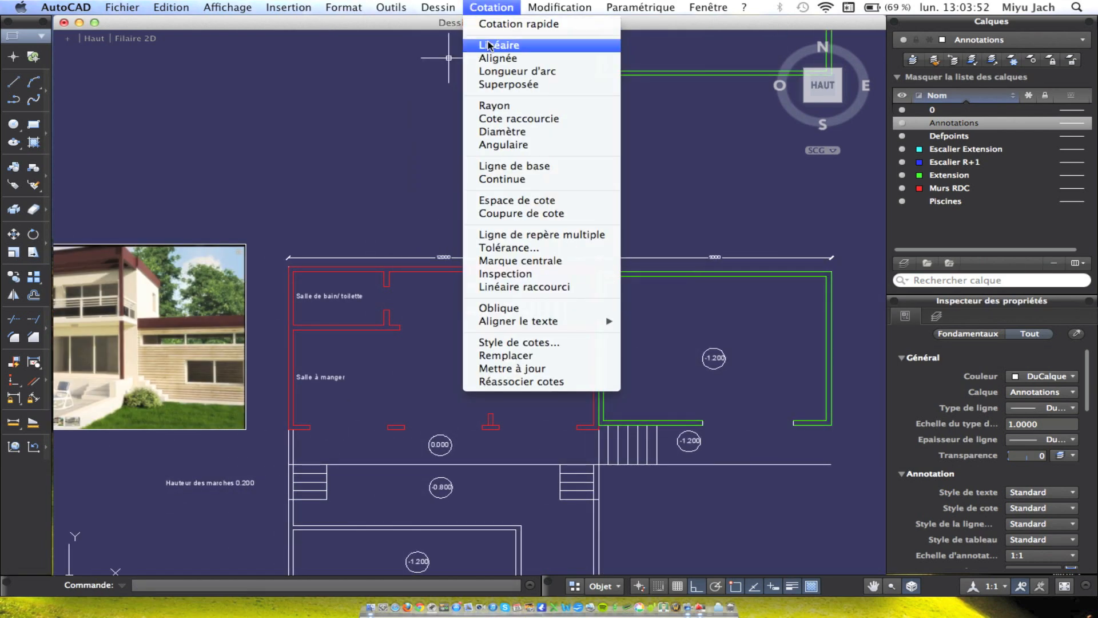
click(486, 45)
scroll(290, 267, up, 2)
click(292, 266)
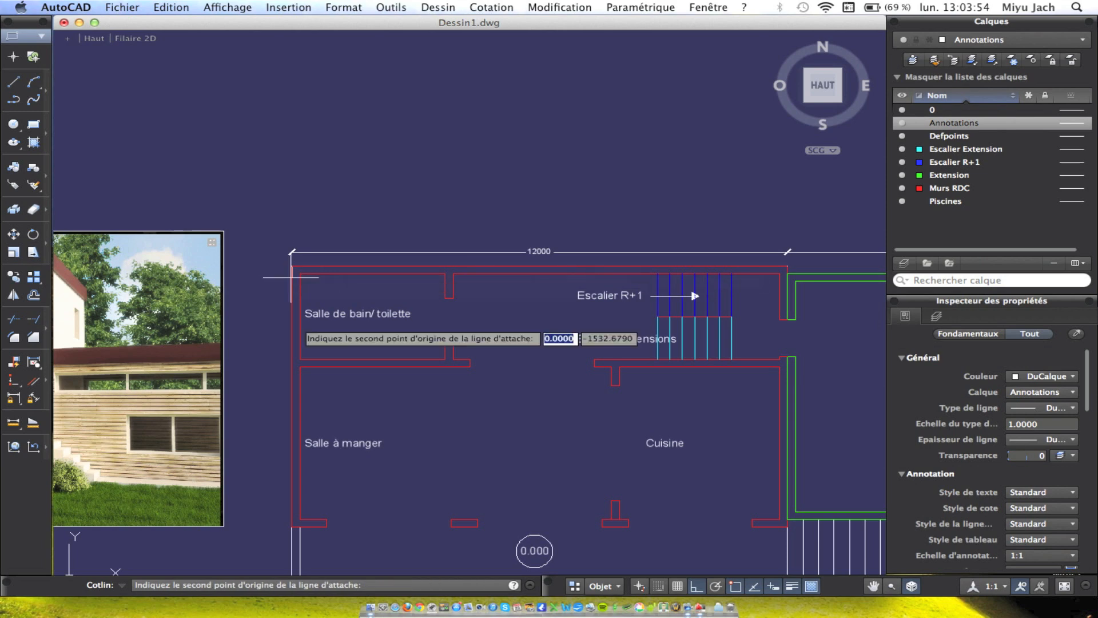
scroll(343, 372, down, 5)
click(340, 387)
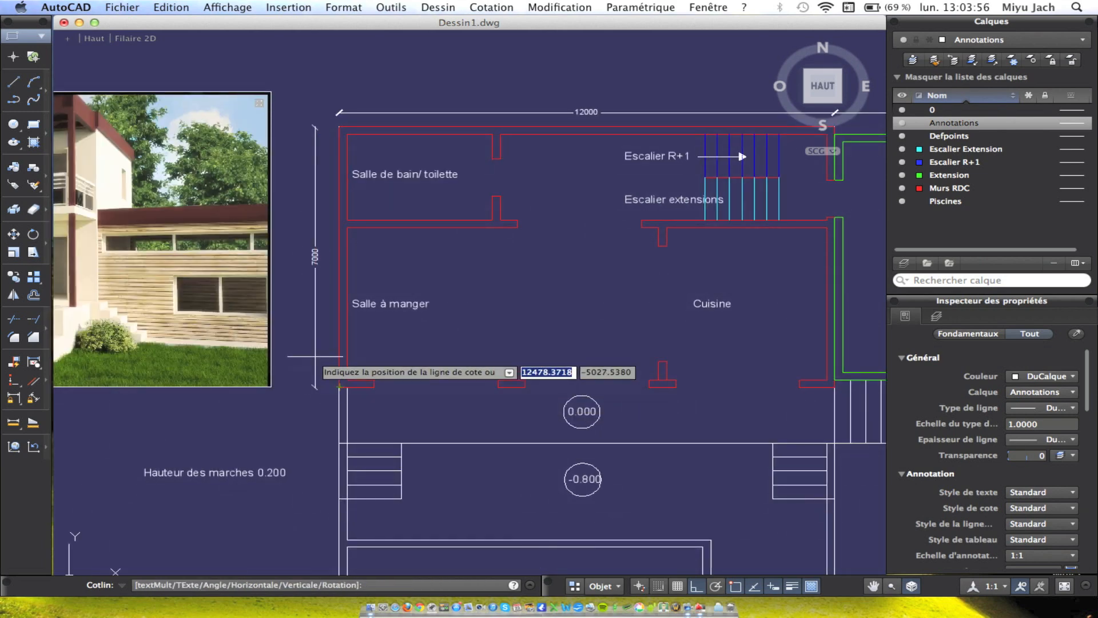
click(320, 335)
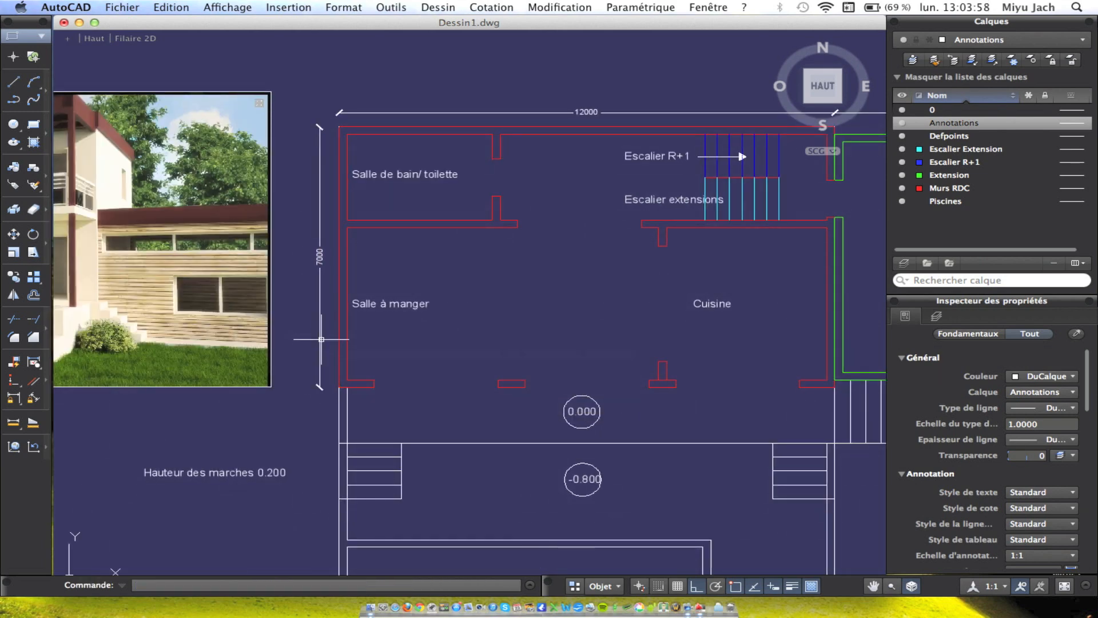
Add a vertical linear dimension from the house's lower-left corner to the pool terrace's lower-left corner, in line with the wall dimension above.
scroll(432, 299, down, 5)
scroll(432, 299, left, 3)
right_click(443, 247)
click(443, 247)
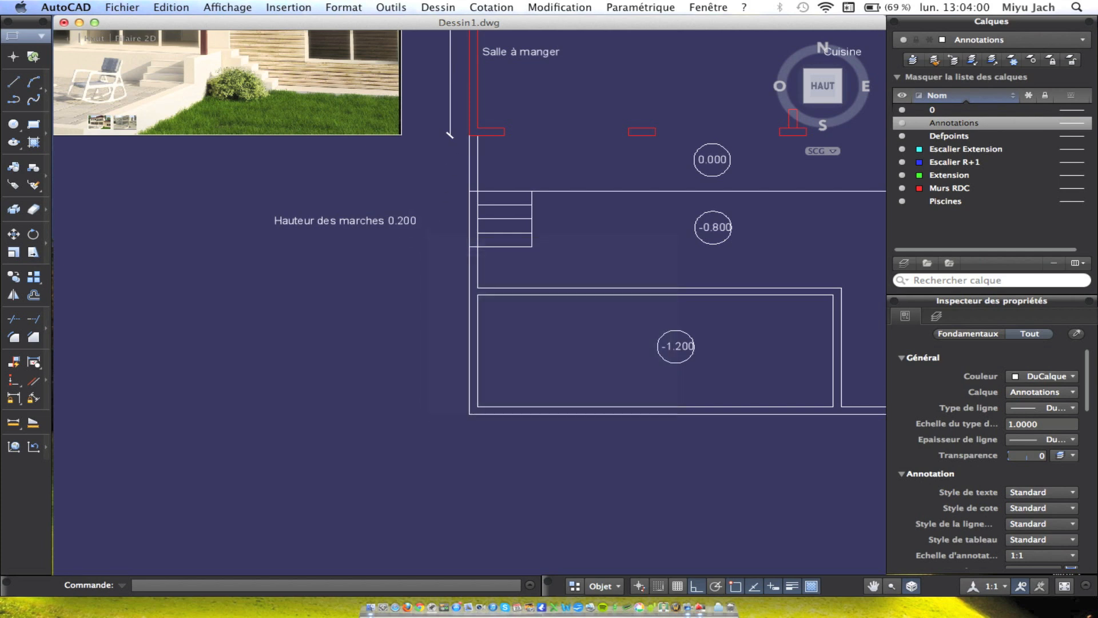
click(450, 135)
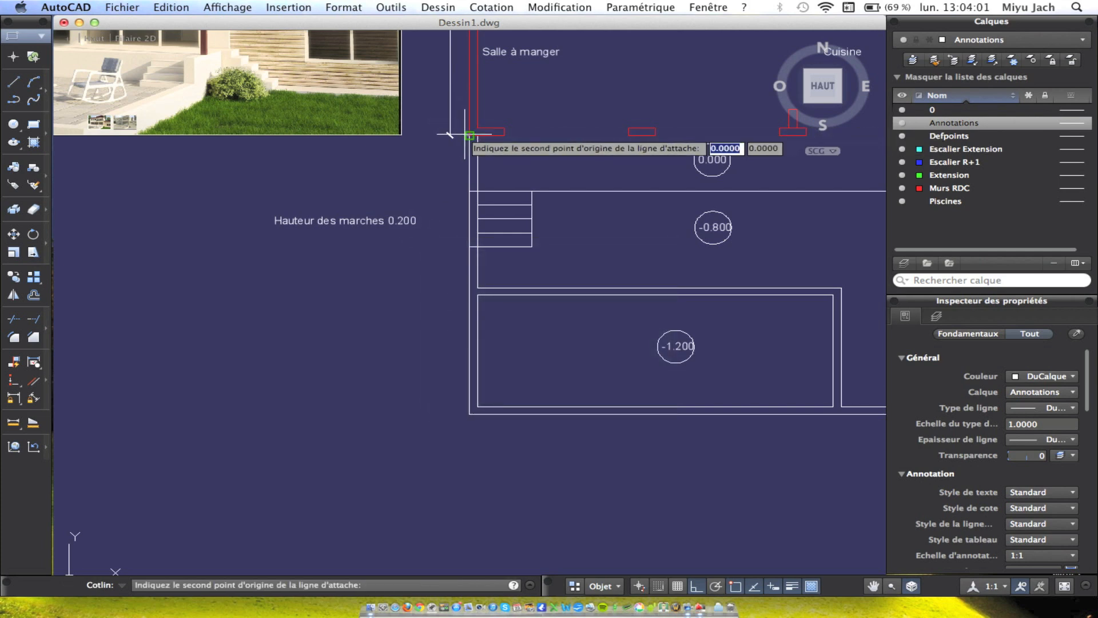
click(470, 414)
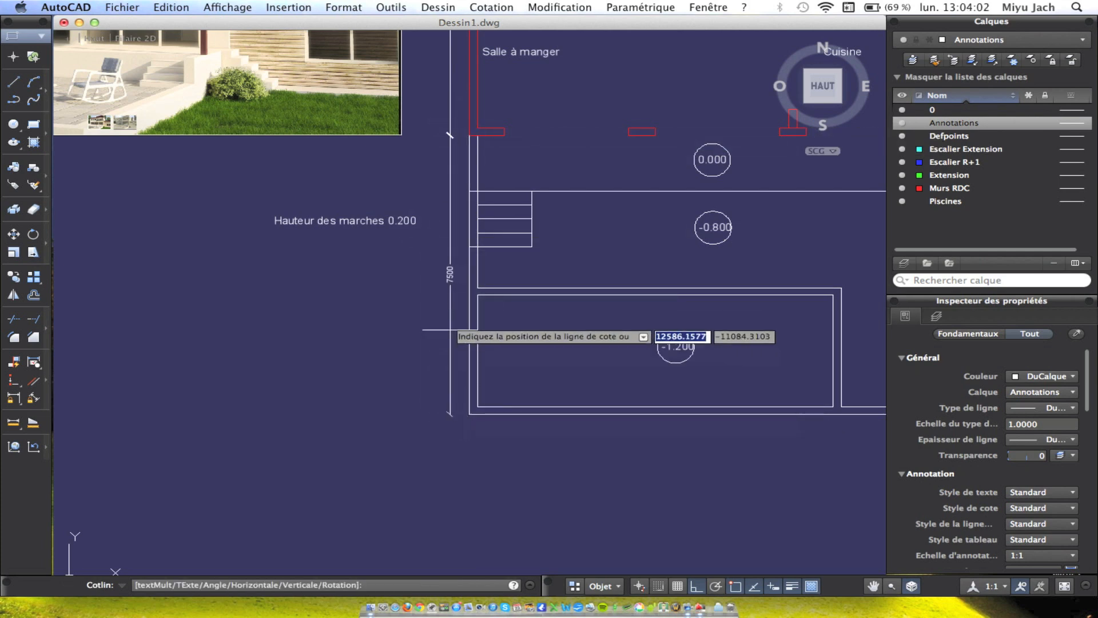
click(450, 136)
Add a horizontal linear dimension for the interior width of the Salle de bain/toilette, just below its upper wall.
middle_drag(595, 351, 356, 300)
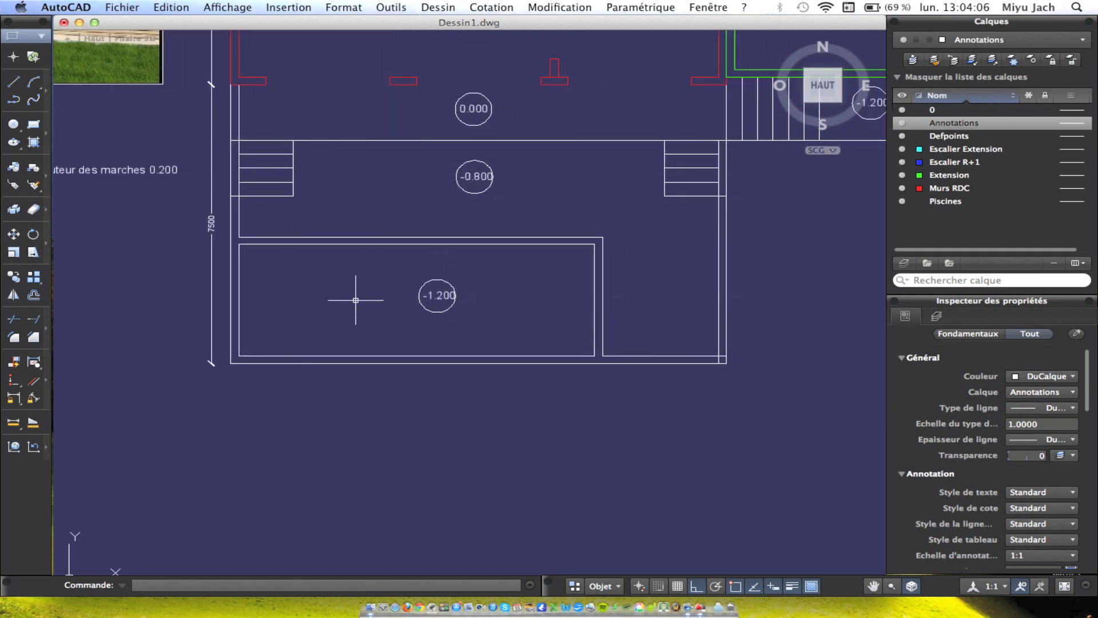
scroll(421, 287, down, 3)
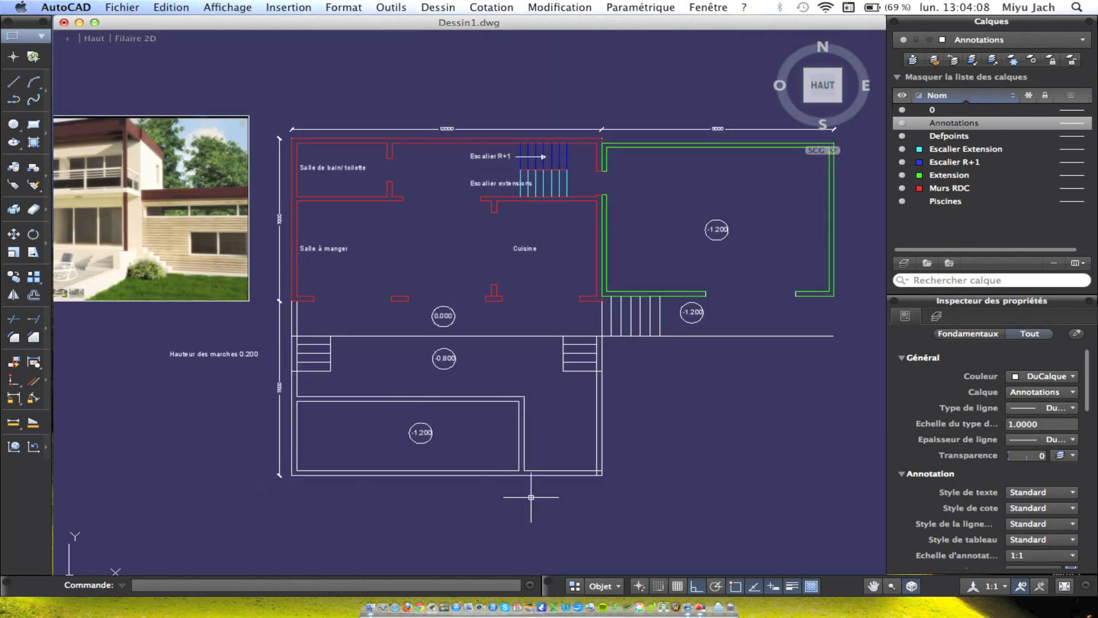
scroll(457, 177, up, 5)
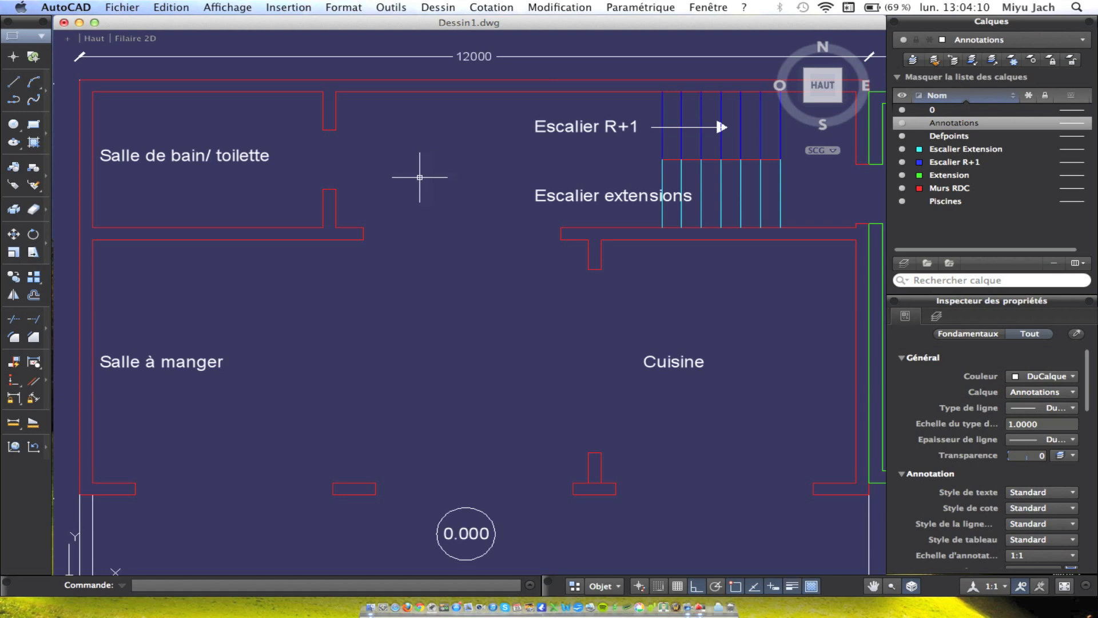
right_click(349, 231)
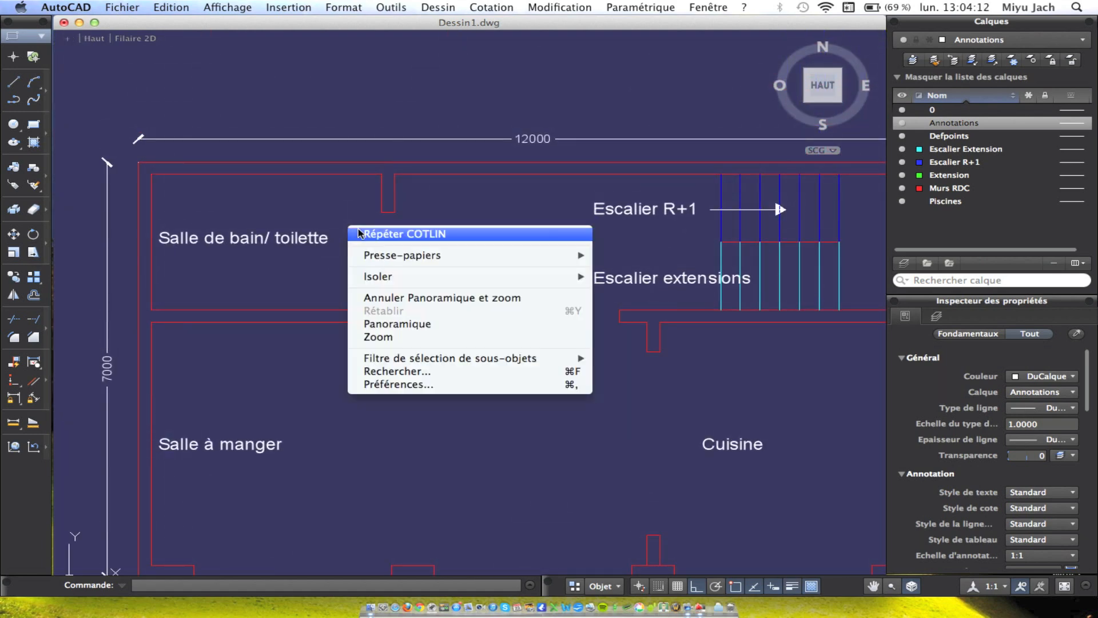
click(372, 233)
click(151, 174)
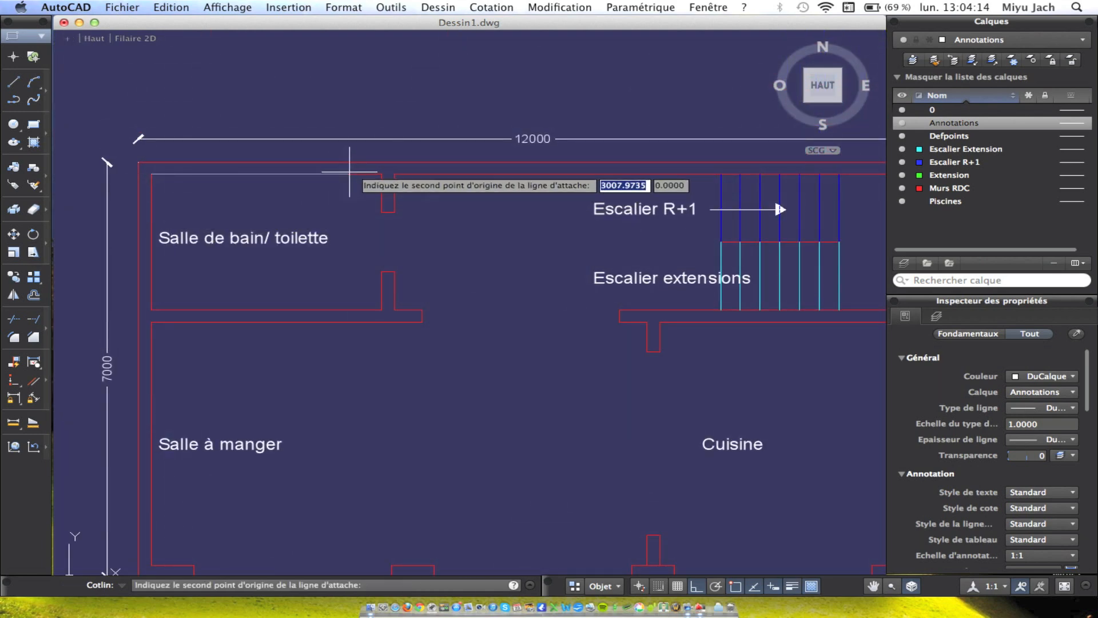
click(382, 174)
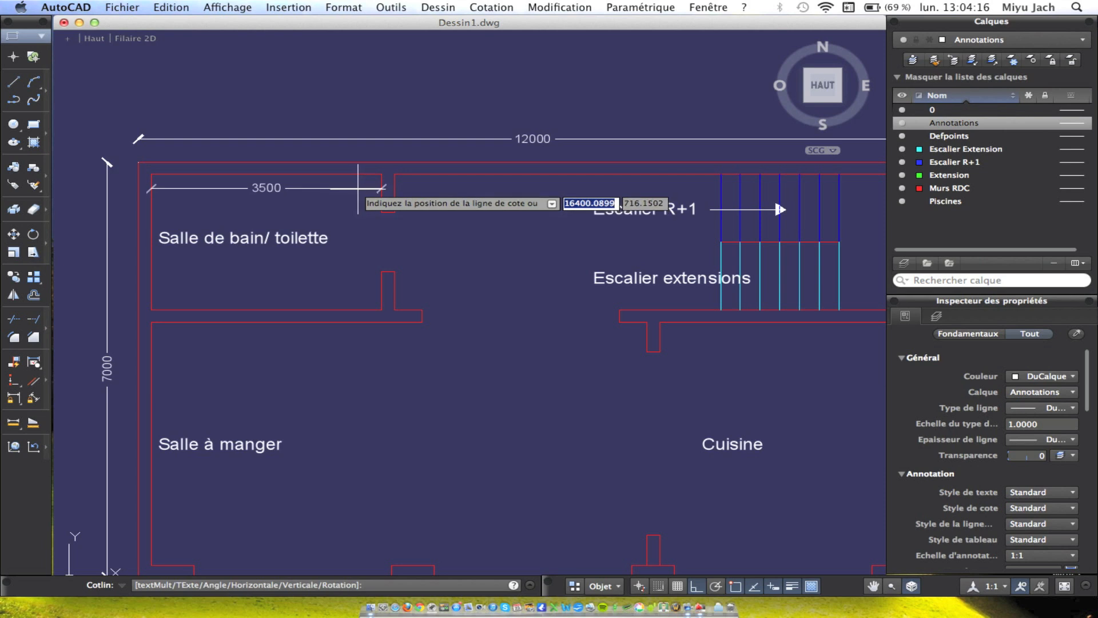
click(358, 188)
right_click(422, 194)
click(448, 205)
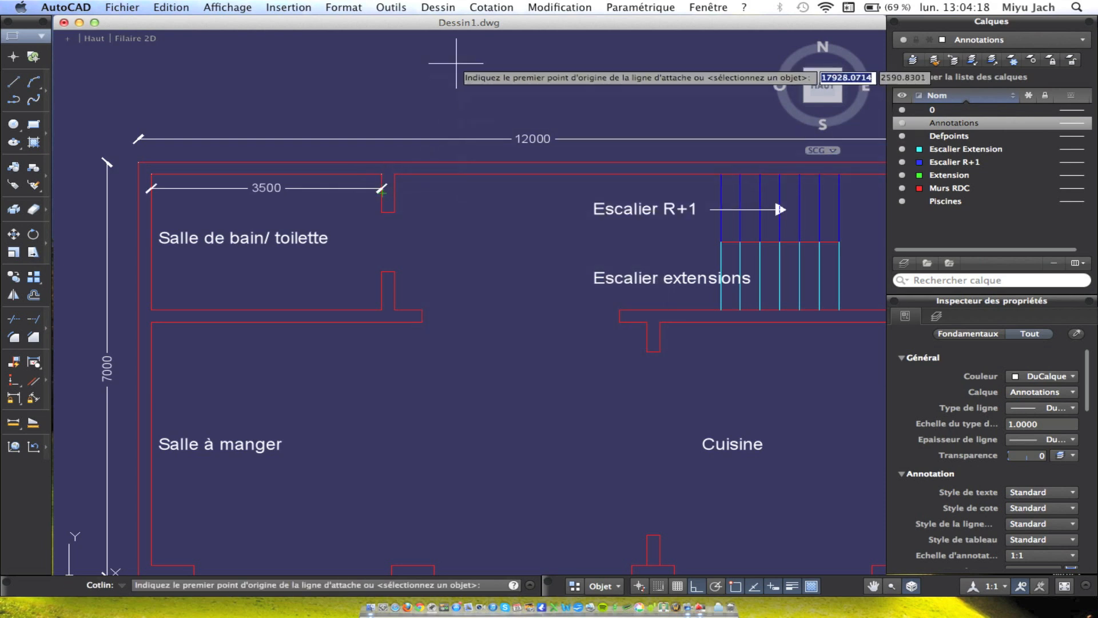
key(Escape)
Continue the bathroom width dimension across the partition, the staircase area and the house's right wall to its outer corner.
click(491, 7)
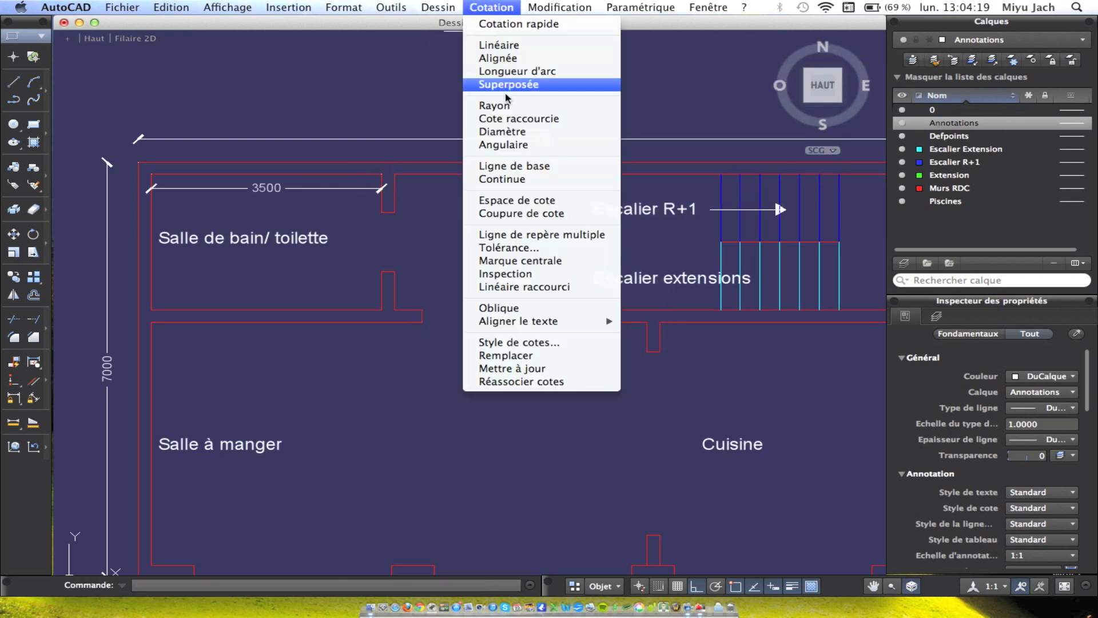
click(513, 180)
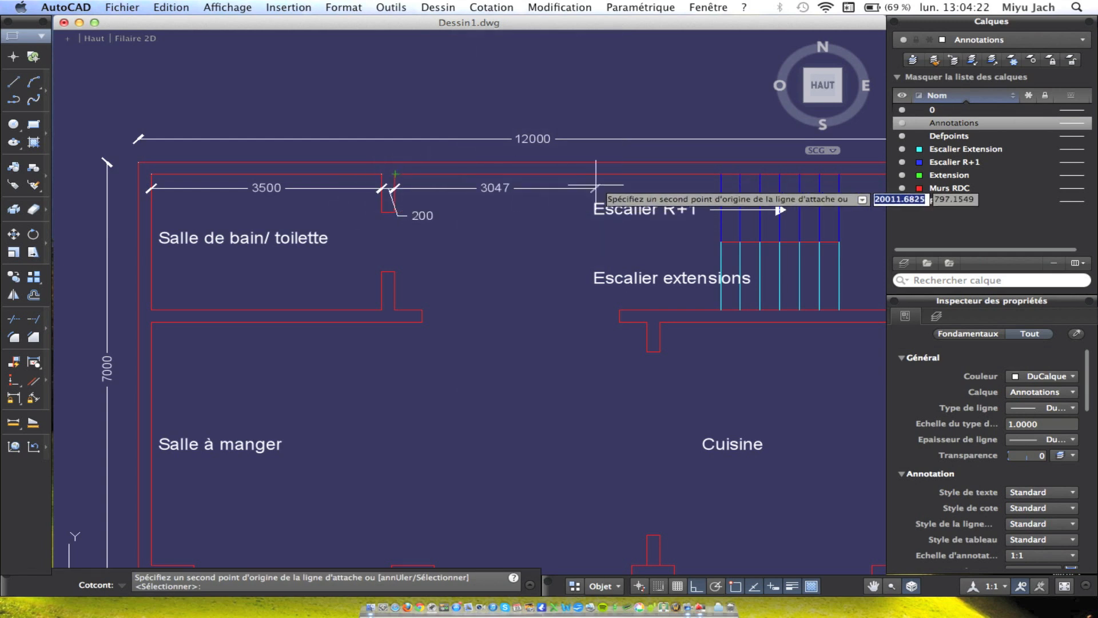
middle_drag(659, 175, 468, 201)
click(724, 199)
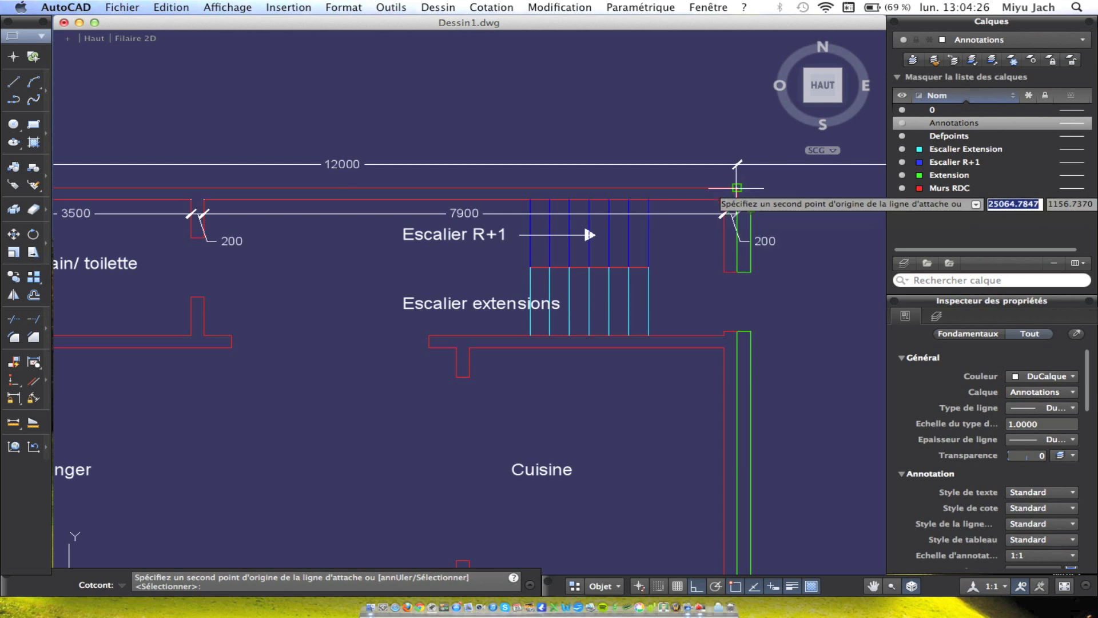
click(738, 188)
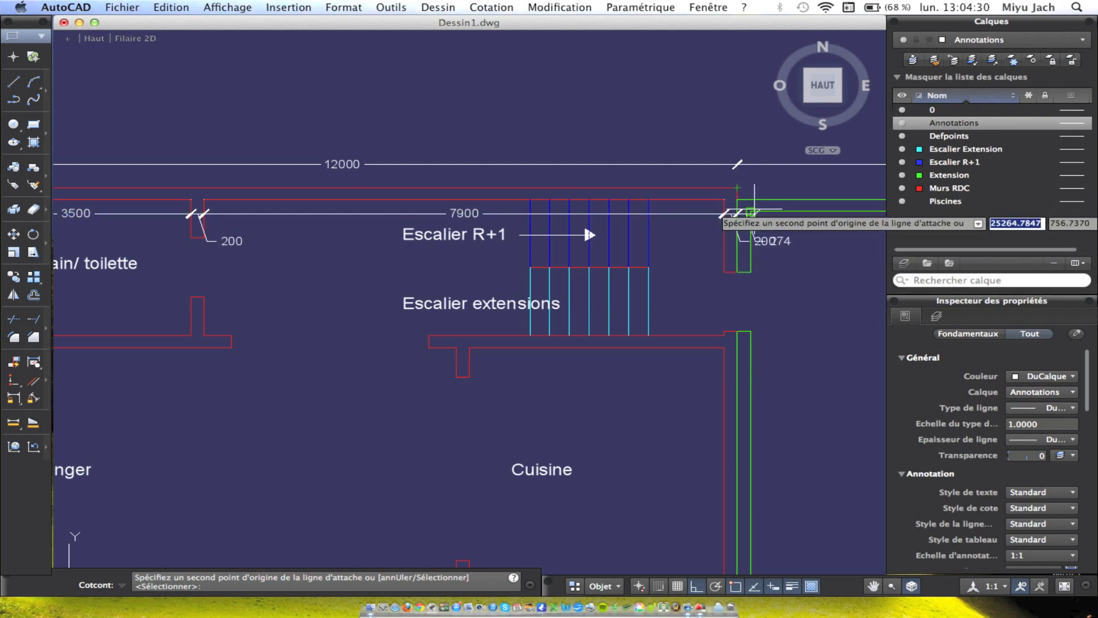
Continue the interior dimension chain across the green extension's left wall, interior width and right wall to its outer edge.
scroll(744, 198, up, 5)
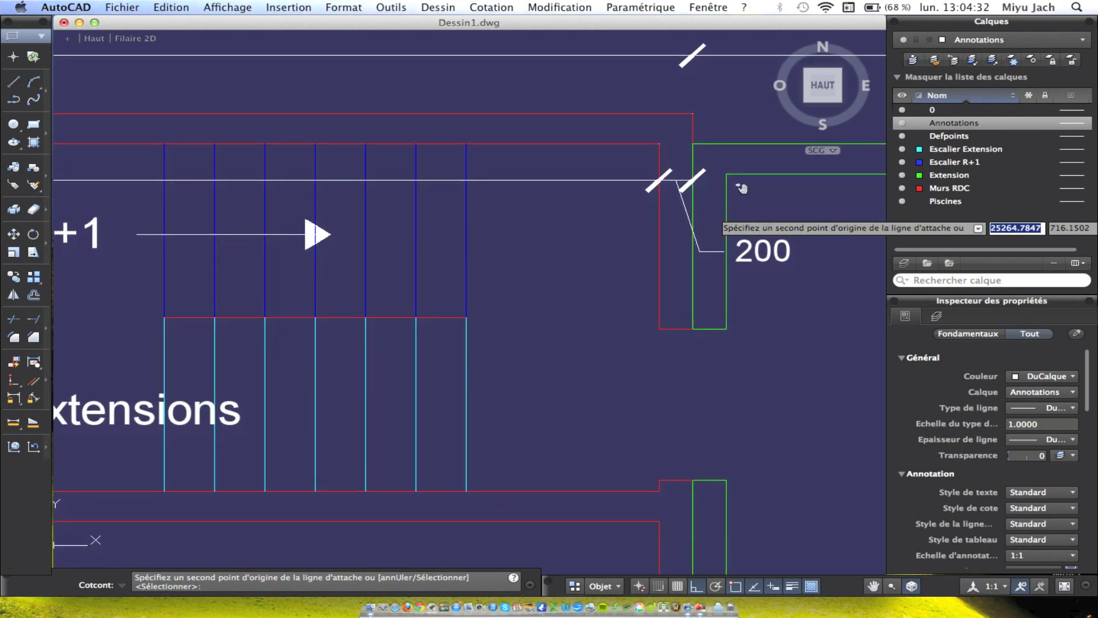
mouse_move(717, 187)
middle_down()
mouse_move(490, 215)
mouse_move(444, 208)
middle_up()
scroll(444, 207, down, 3)
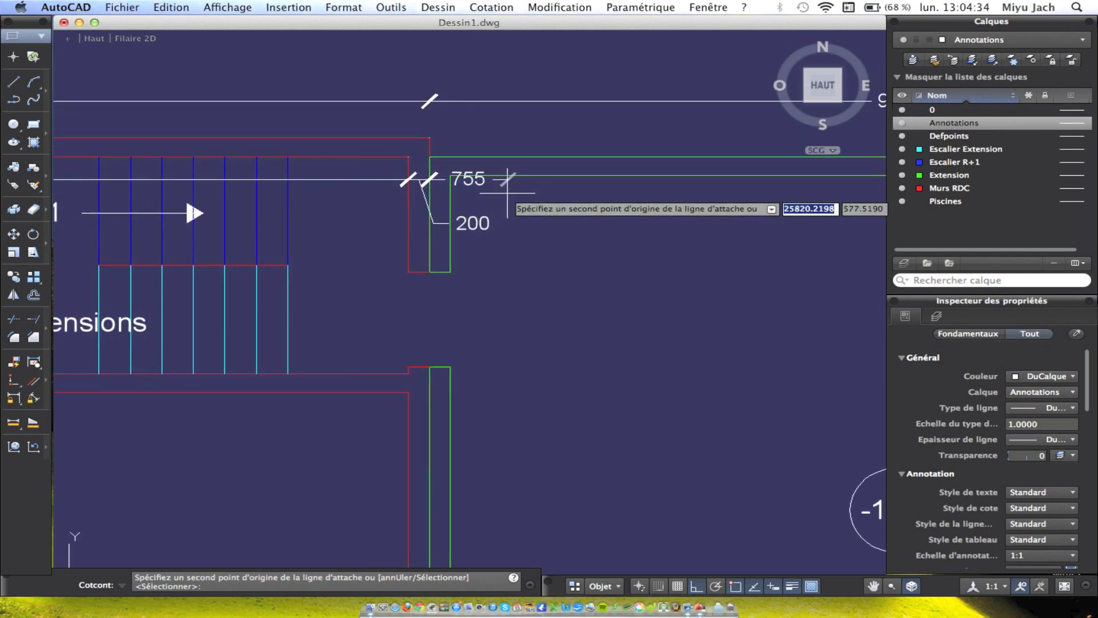
middle_drag(571, 212, 317, 211)
scroll(316, 212, down, 4)
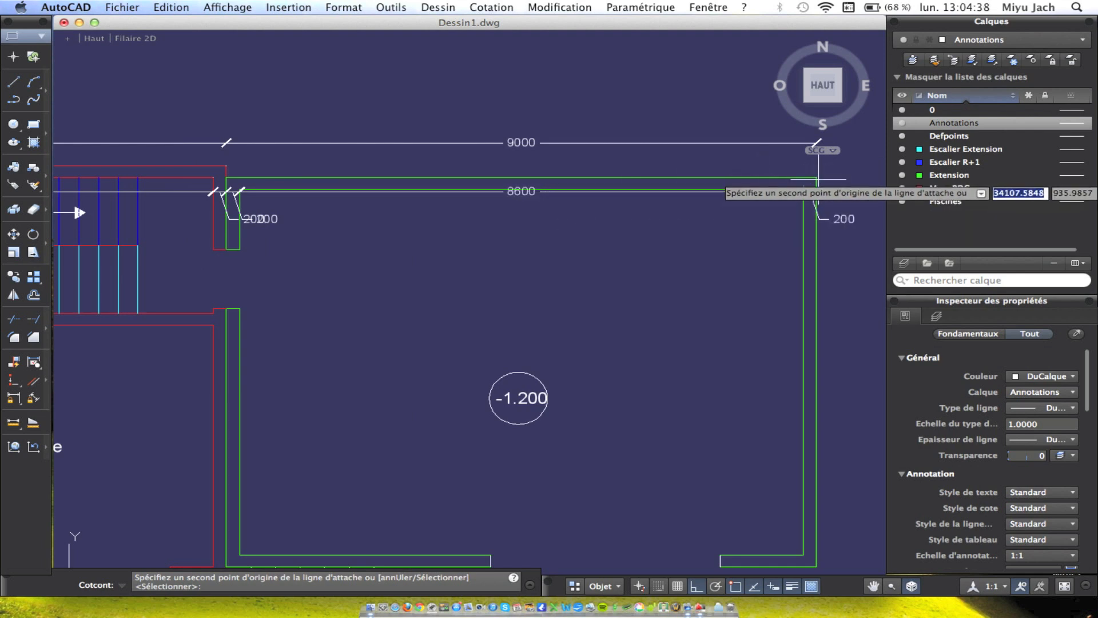
key(Escape)
Move the text of the house's right wall thickness dimension to the left of the wall, clear of the neighbouring text.
middle_drag(512, 261, 631, 255)
scroll(443, 247, up, 4)
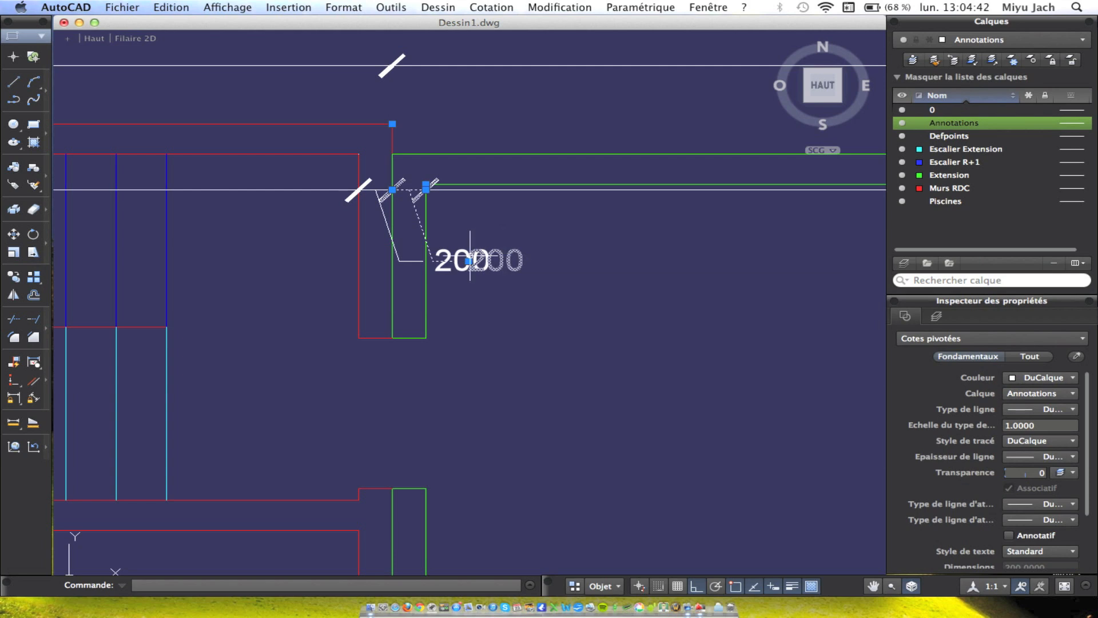
click(420, 261)
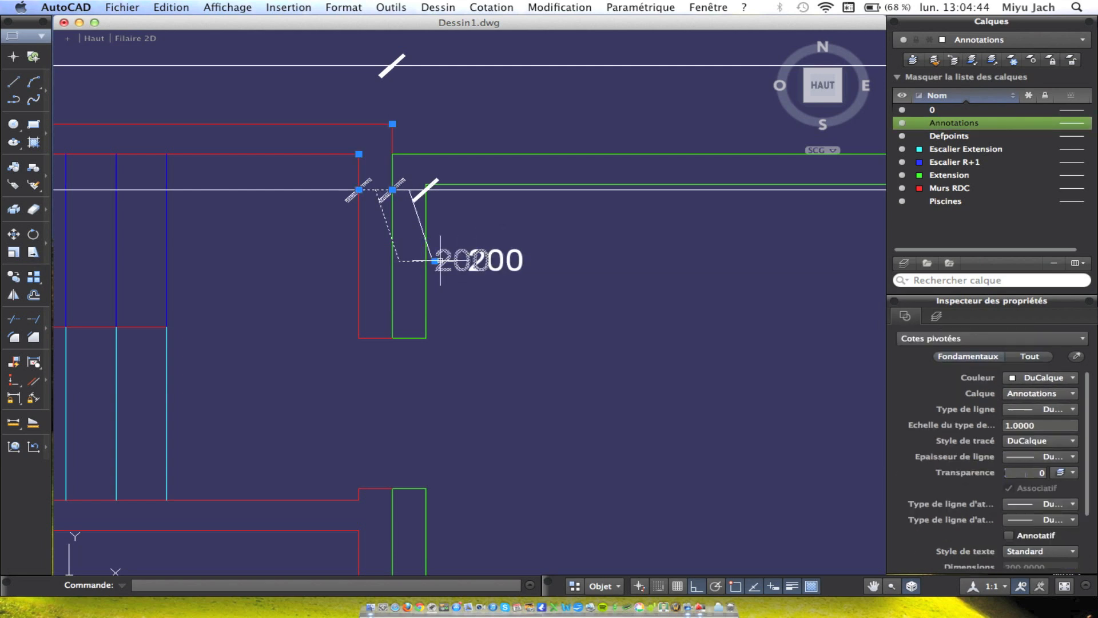
key(Escape)
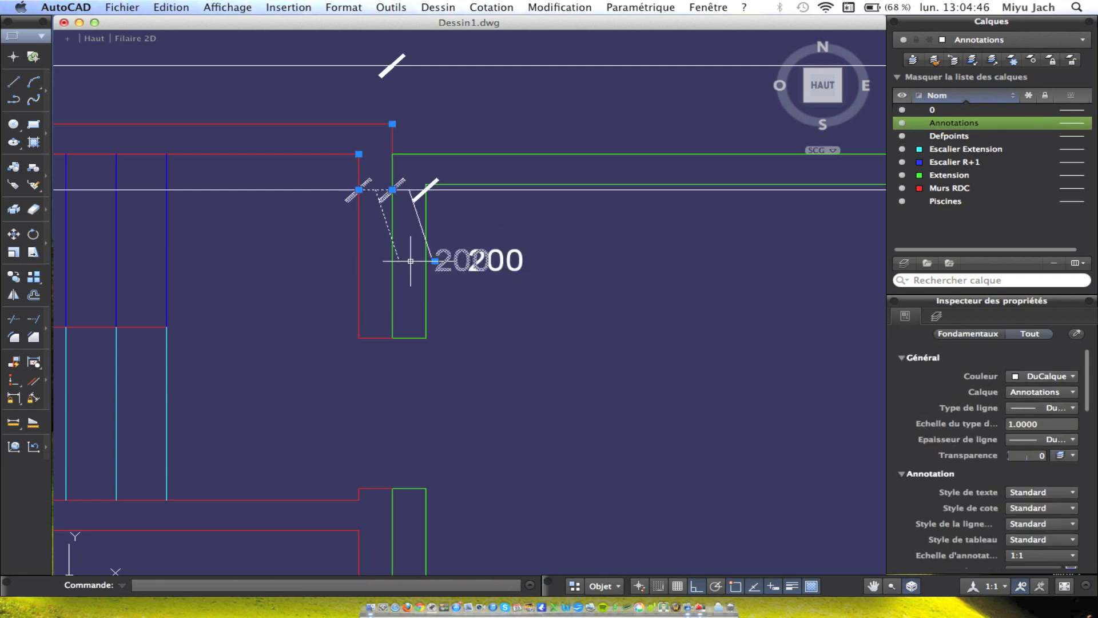
click(435, 261)
click(311, 261)
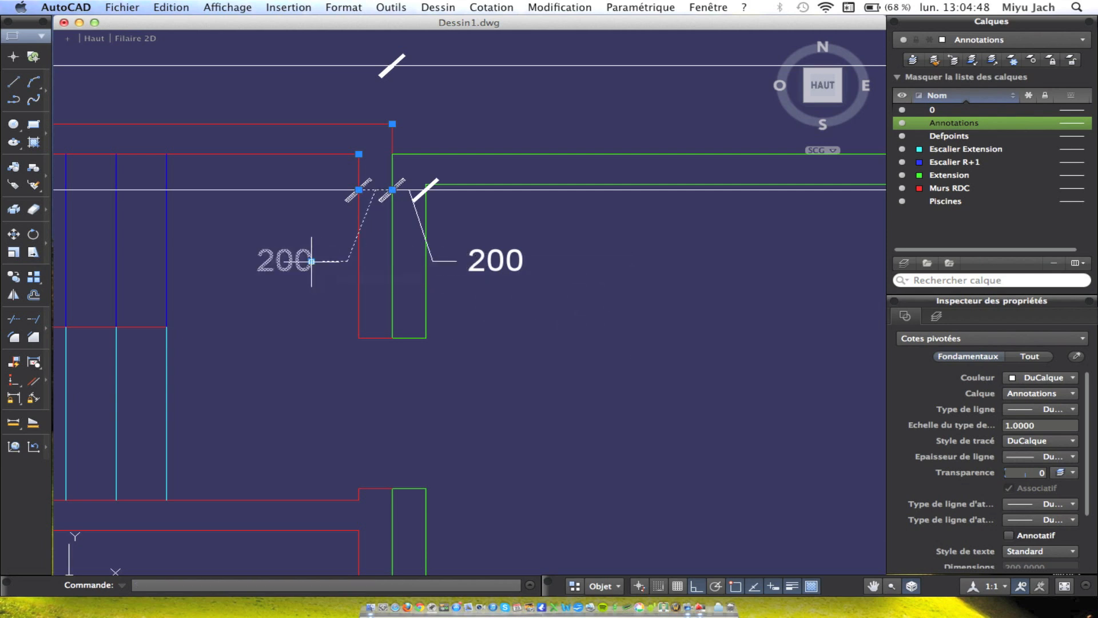
key(Escape)
Move the interior chain's room and right-hand wall dimensions straight down, away from the upper wall line.
scroll(410, 265, down, 2)
middle_drag(409, 263, 516, 285)
click(589, 298)
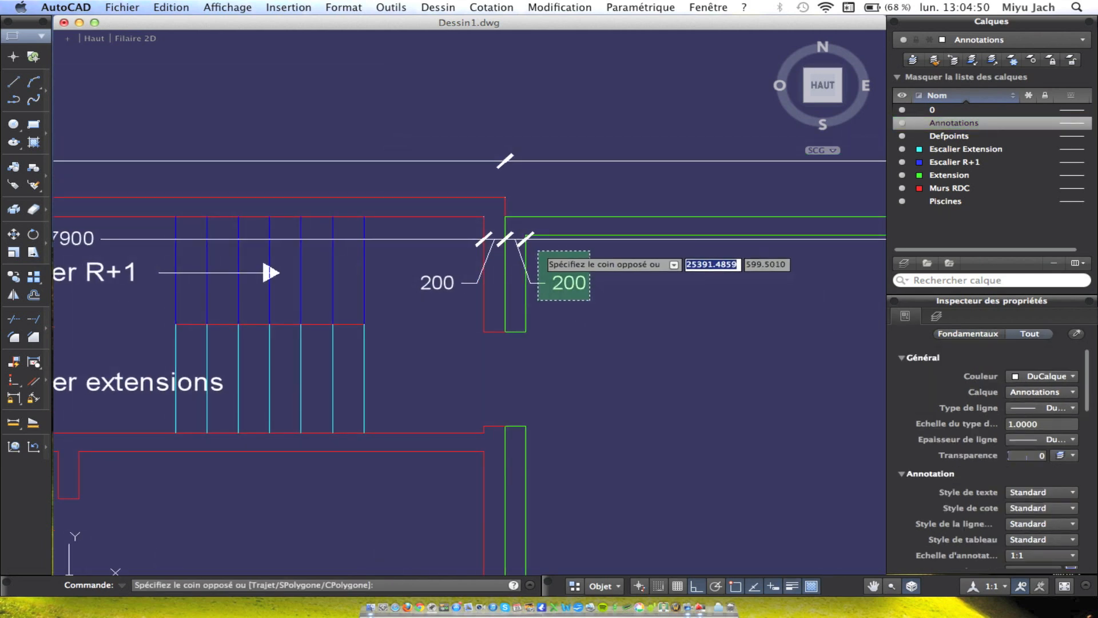
click(544, 238)
scroll(544, 238, down, 2)
middle_drag(544, 238, 225, 251)
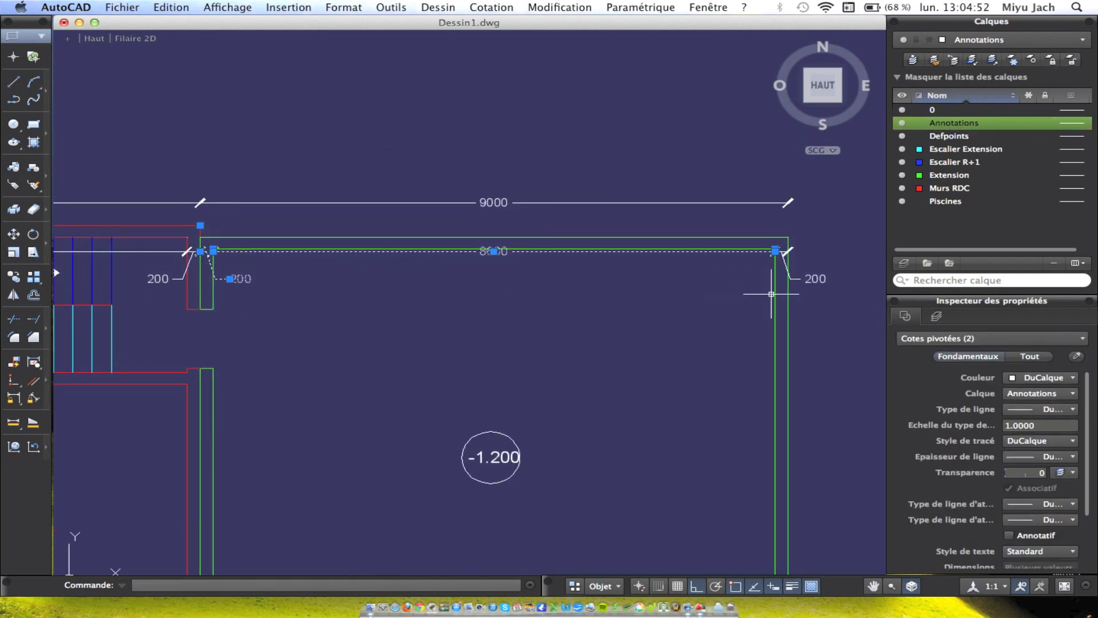
click(807, 295)
click(799, 268)
middle_drag(150, 295, 466, 309)
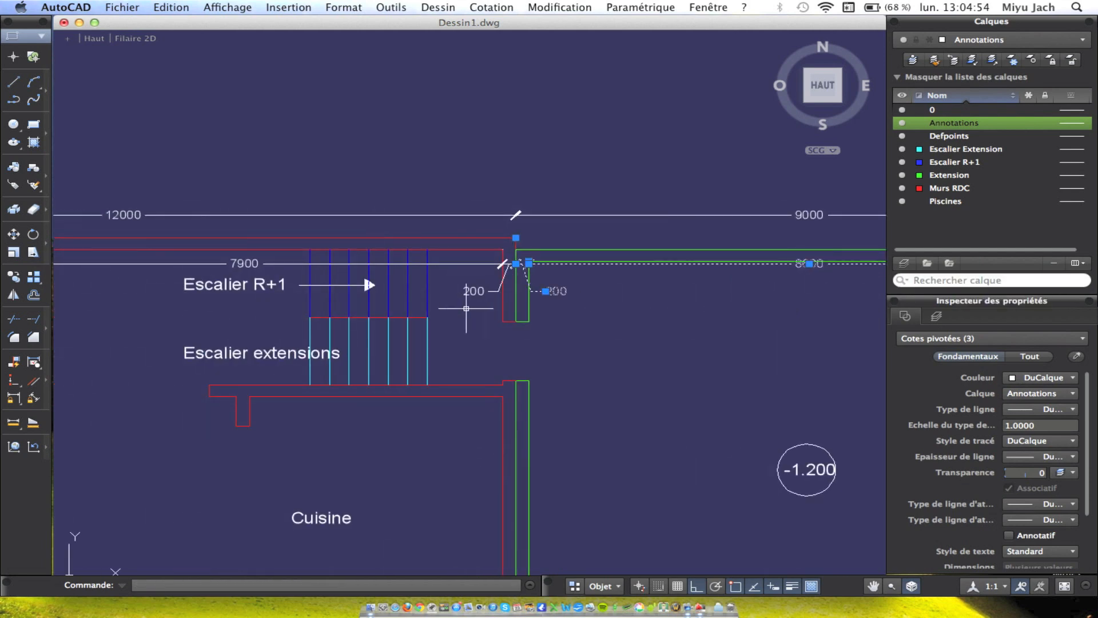
click(488, 303)
click(458, 262)
scroll(453, 260, left, 8)
click(407, 302)
click(462, 287)
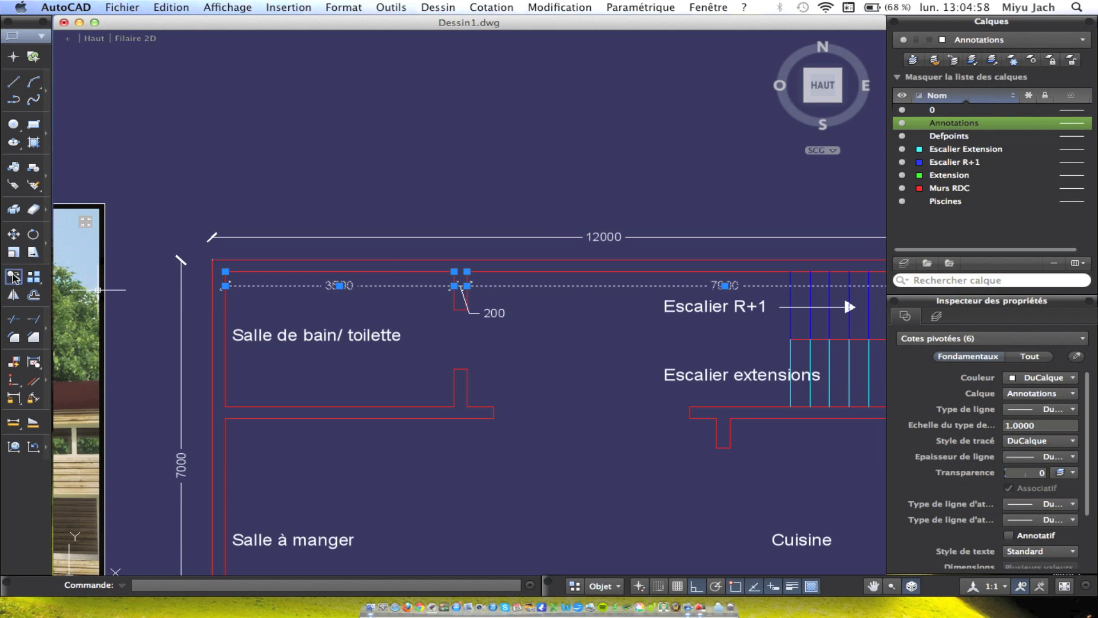
click(13, 234)
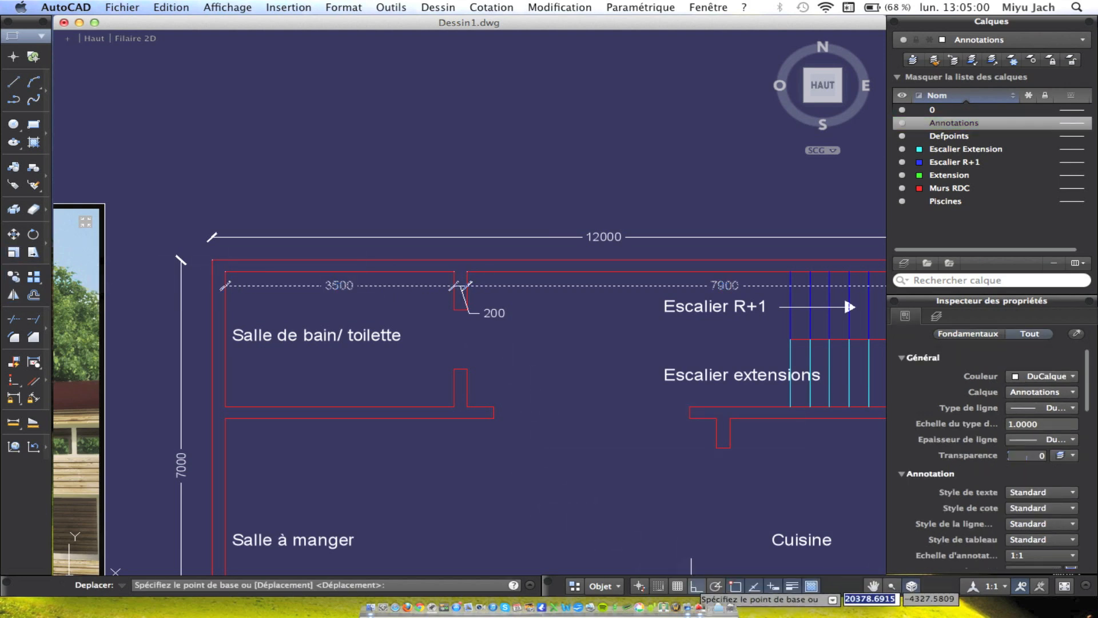
click(524, 140)
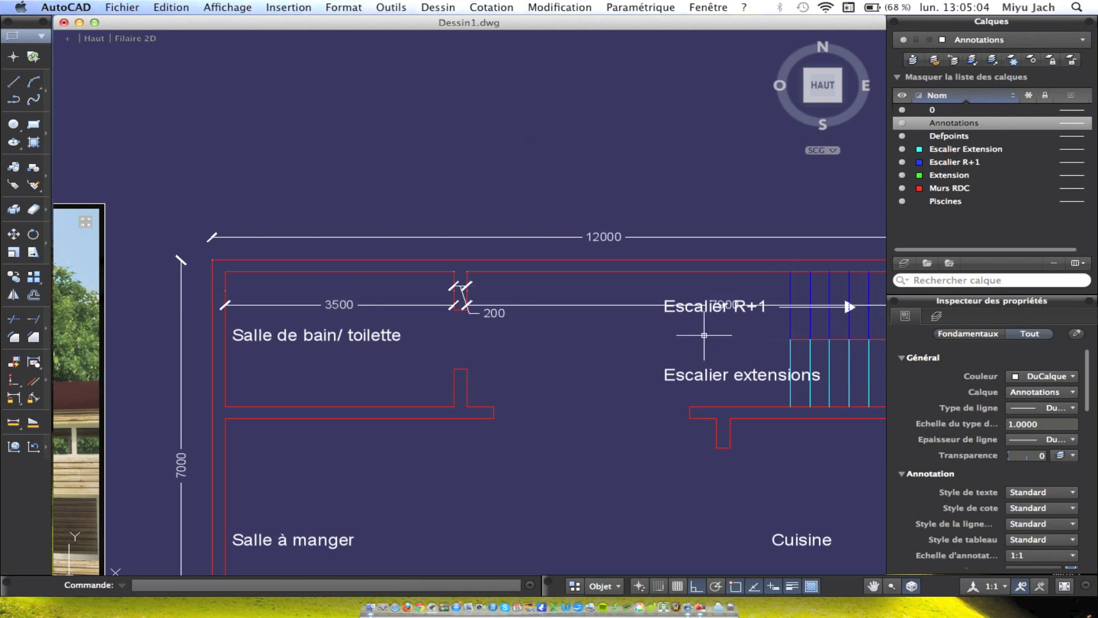
Move the Escalier R+1 label straight up, above the interior dimension line.
scroll(700, 303, up, 2)
click(700, 303)
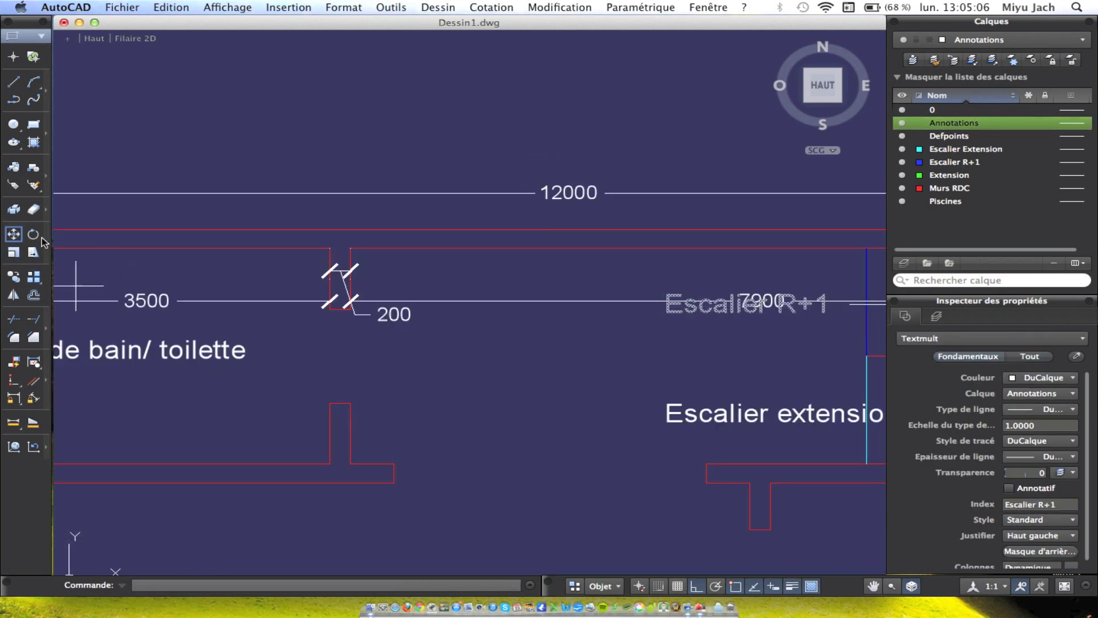
click(14, 234)
click(516, 436)
click(516, 408)
Move the staircase direction arrow up above the interior dimension line, level with the Escalier R+1 label.
middle_drag(704, 408, 679, 402)
scroll(698, 318, up, 4)
click(598, 258)
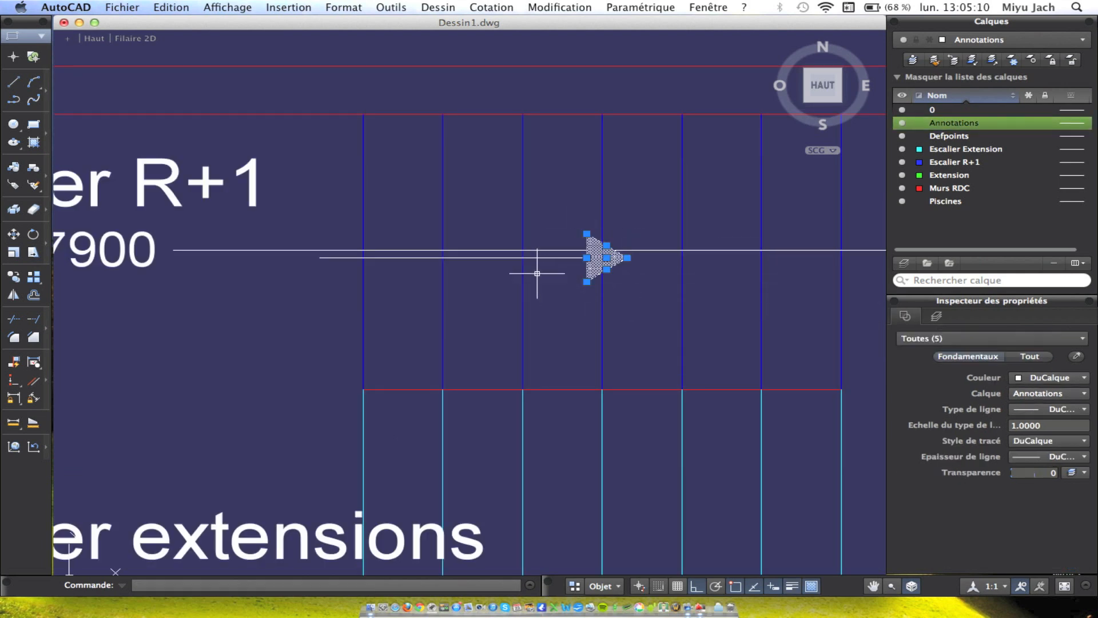
click(14, 234)
click(186, 389)
click(216, 315)
Add a vertical linear dimension for the interior height of the Salle de bain/toilette, just left of its right partition.
scroll(221, 313, down, 5)
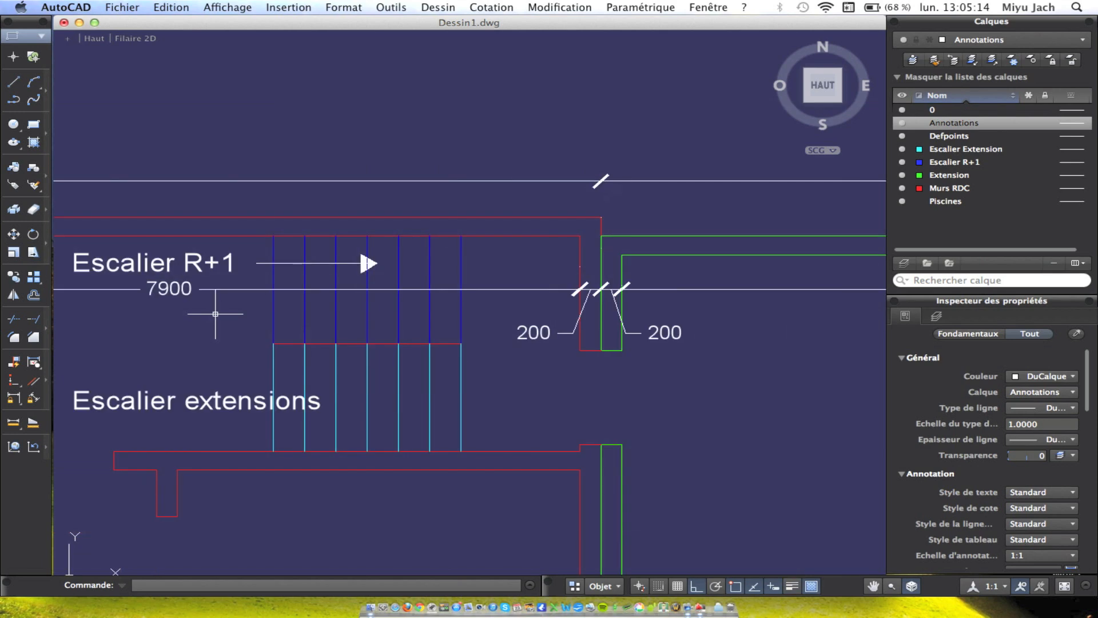
scroll(218, 323, down, 6)
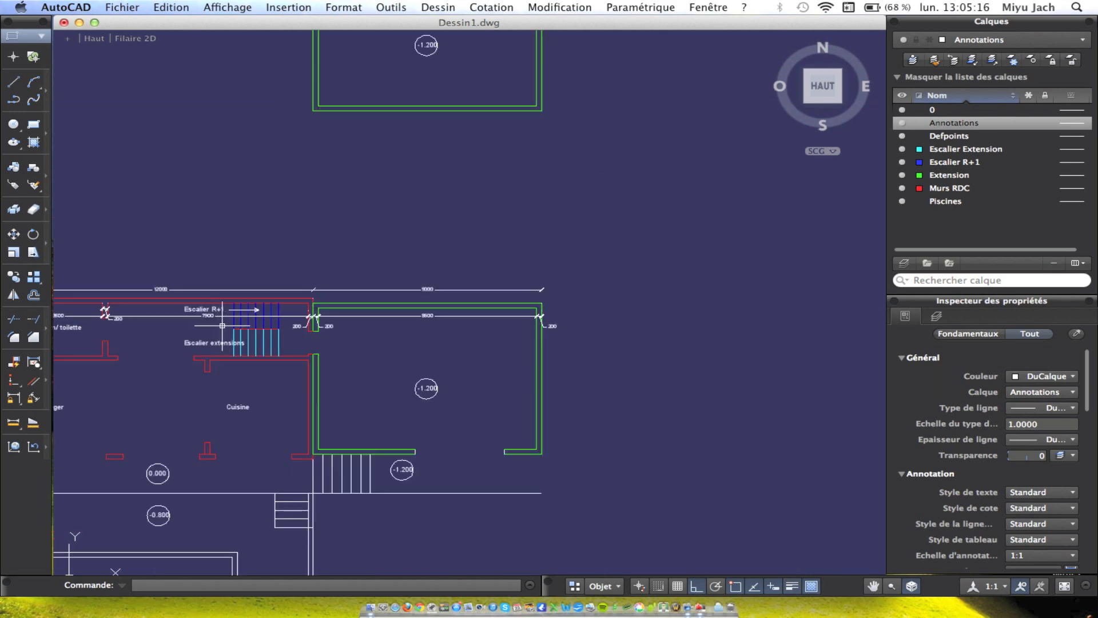
scroll(273, 366, up, 3)
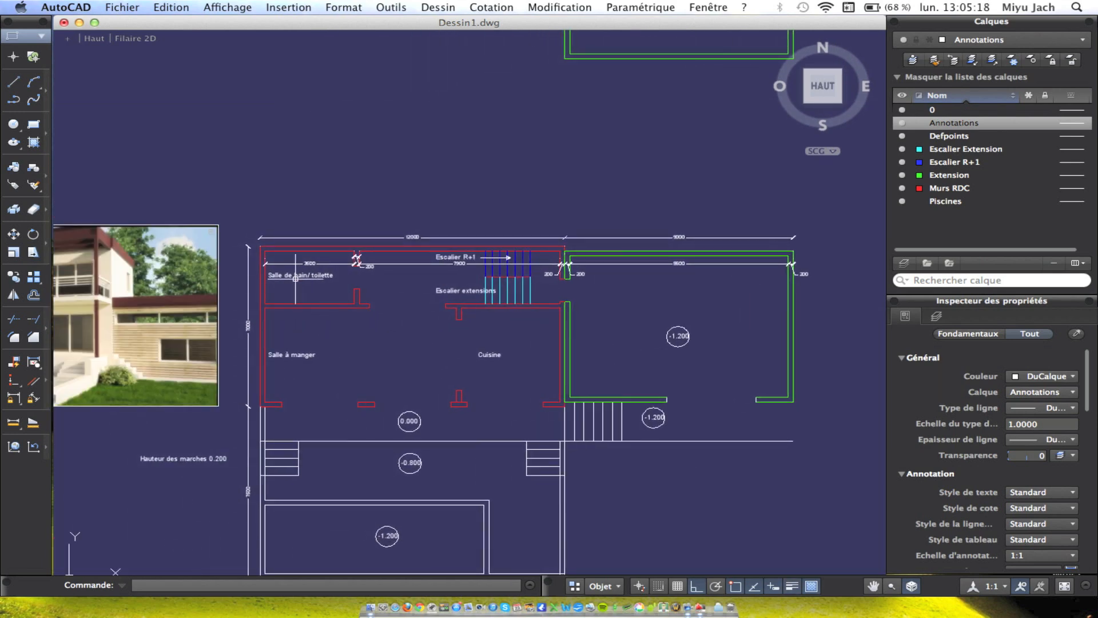
click(487, 7)
click(495, 45)
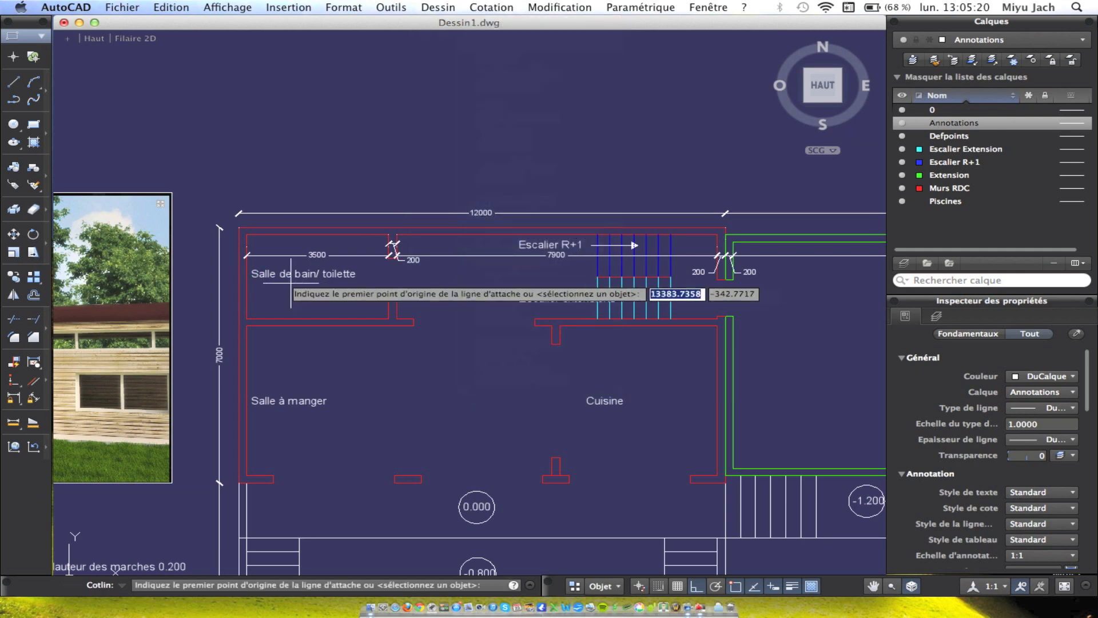
click(268, 235)
click(264, 318)
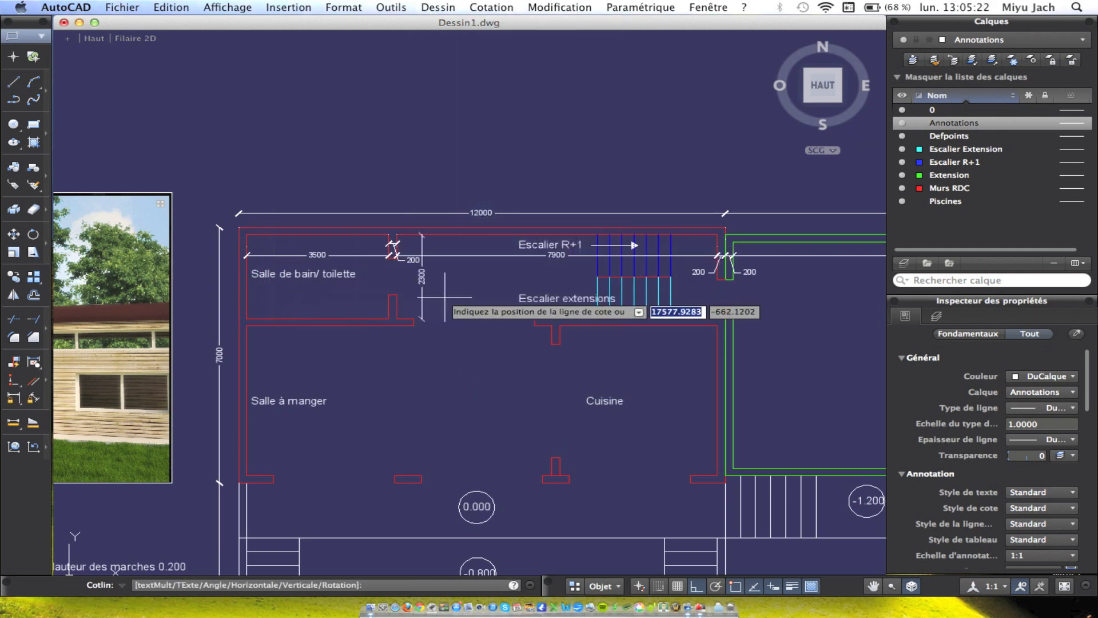
click(375, 300)
Continue the vertical dimension down across the partition, the Salle à manger and the house's lower wall.
right_click(378, 353)
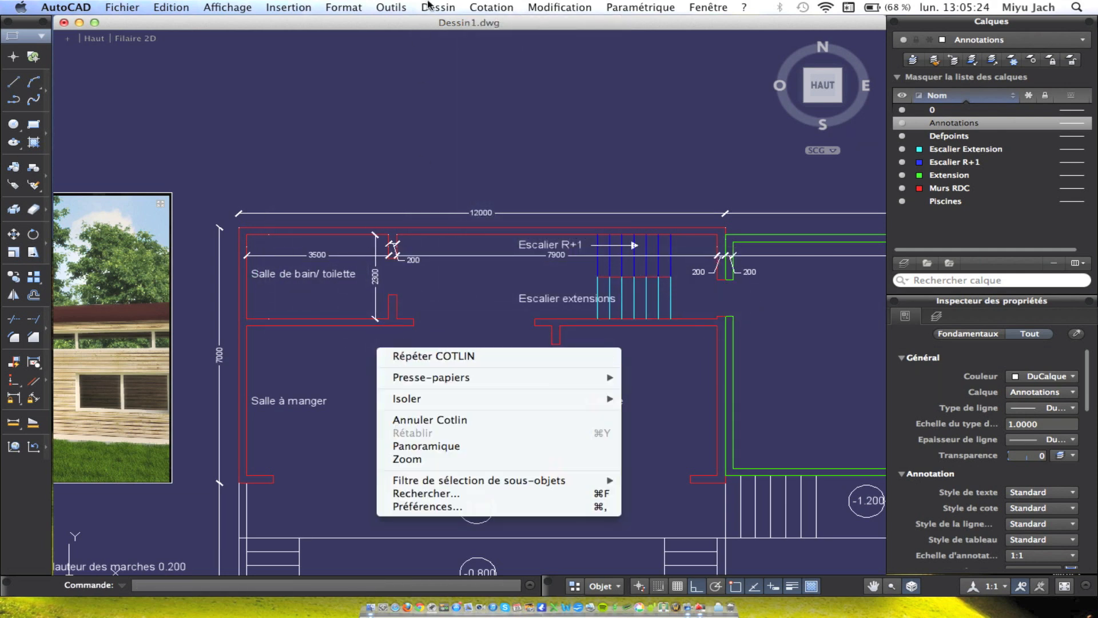
click(492, 6)
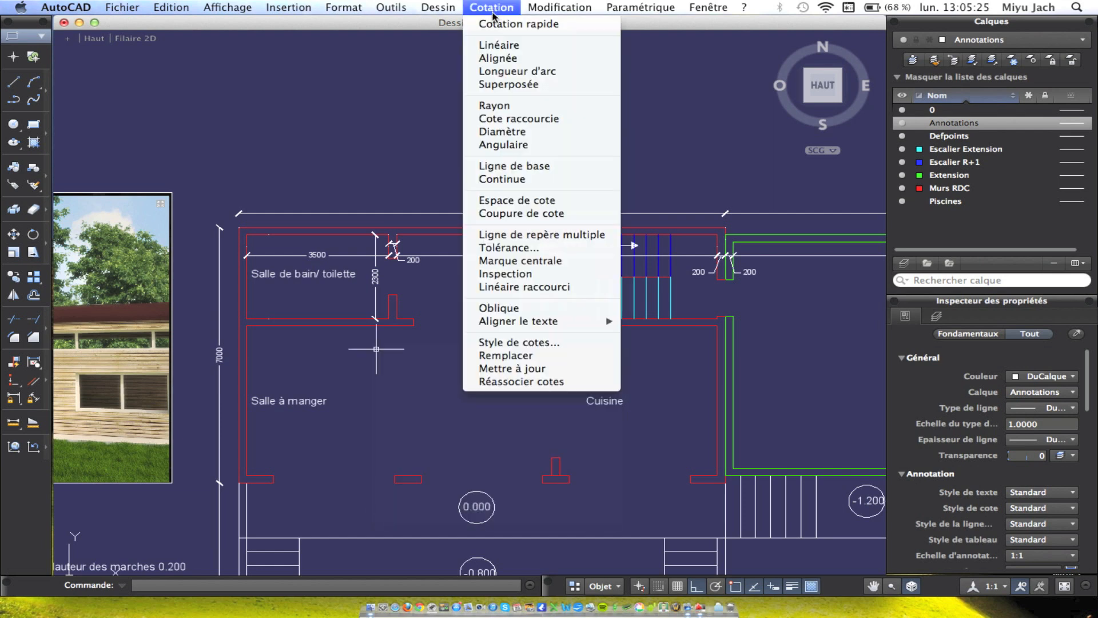
click(513, 179)
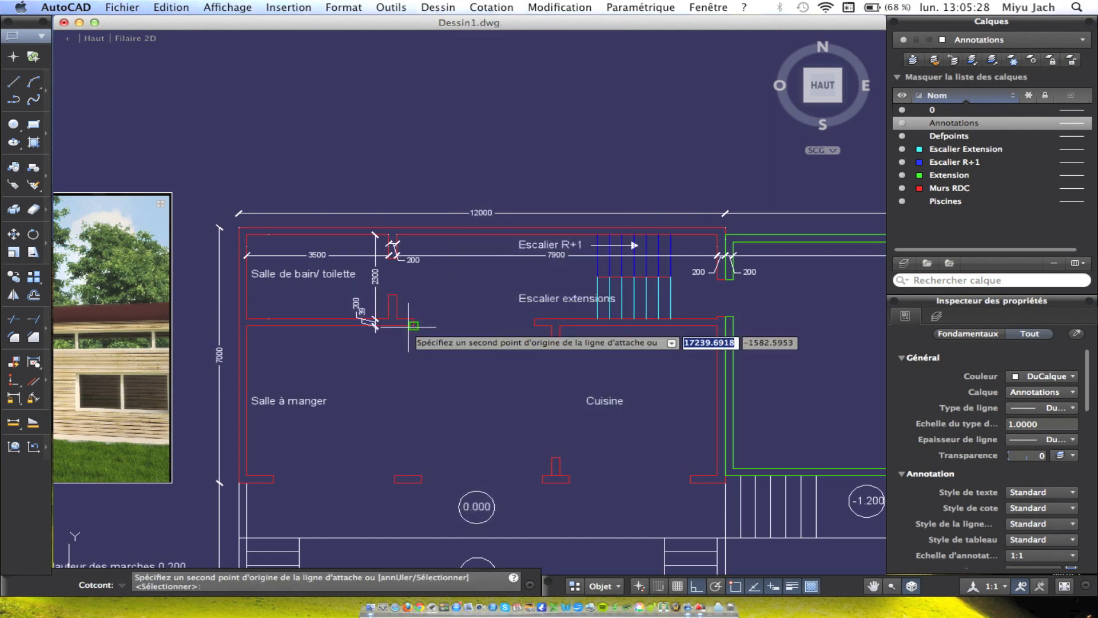
click(394, 474)
click(394, 482)
middle_drag(396, 503, 411, 374)
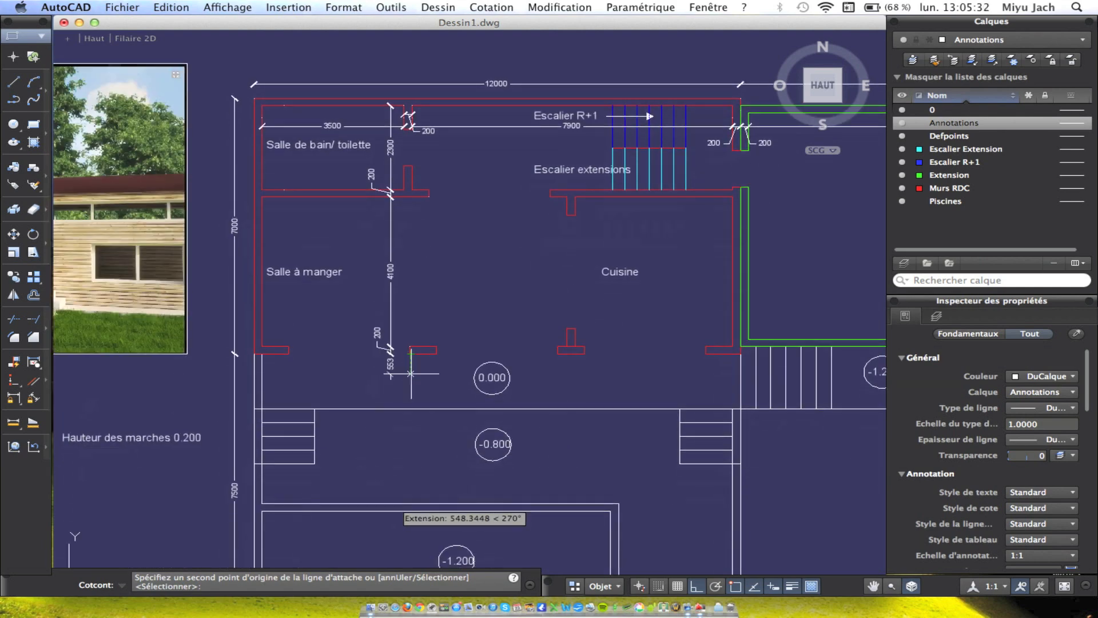
Continue the vertical chain across the terrace levels and the pool's walls and interior to the terrace's outer lower edge.
click(403, 408)
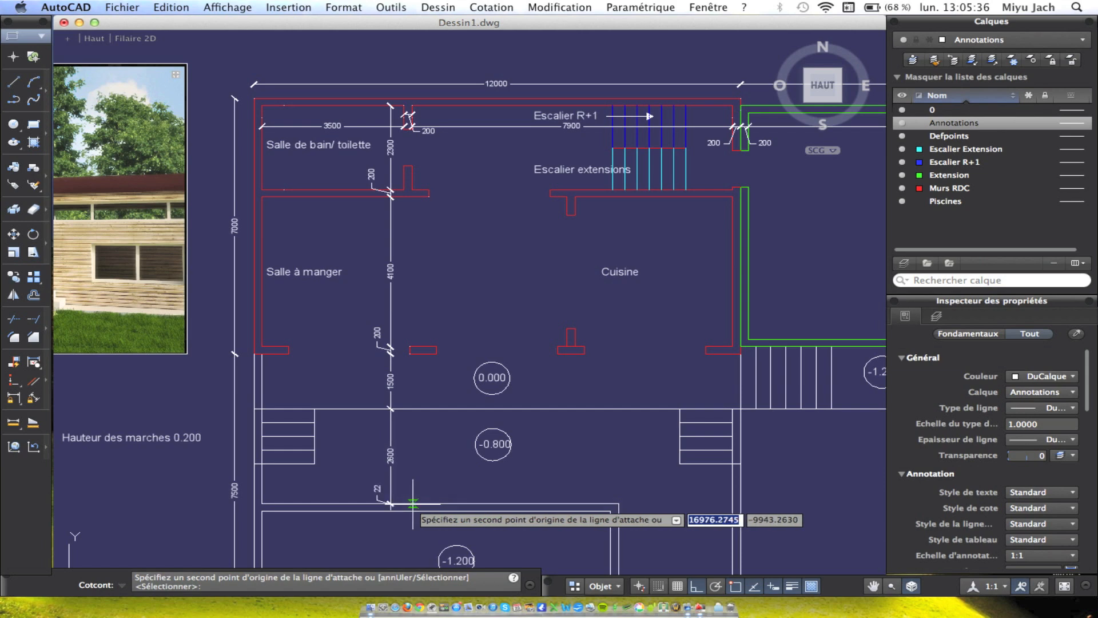
click(407, 507)
scroll(409, 497, down, 5)
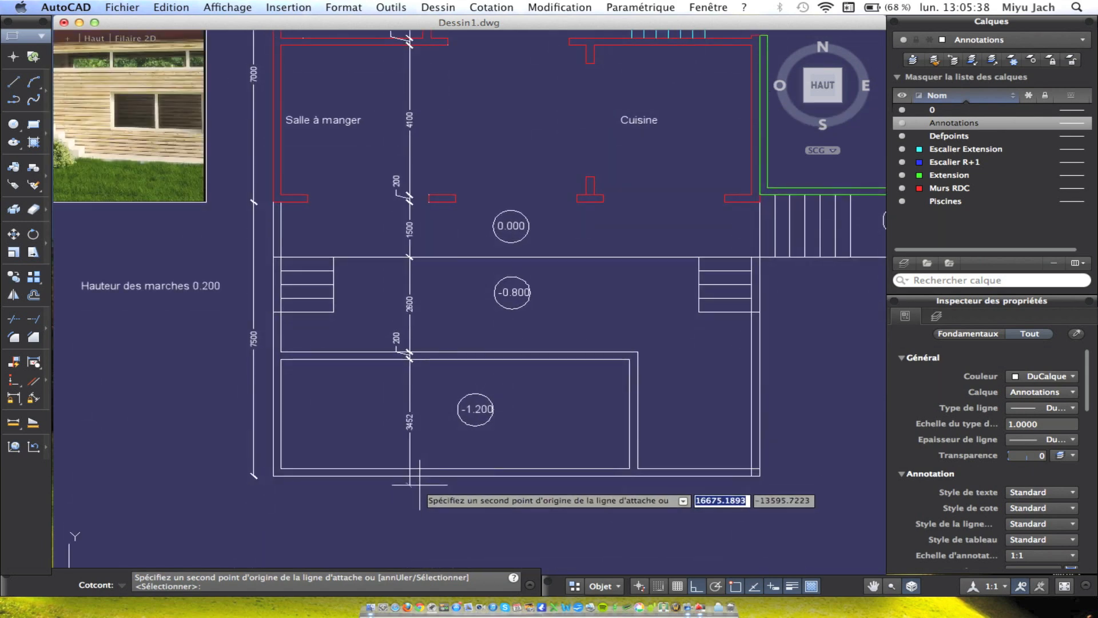
click(421, 476)
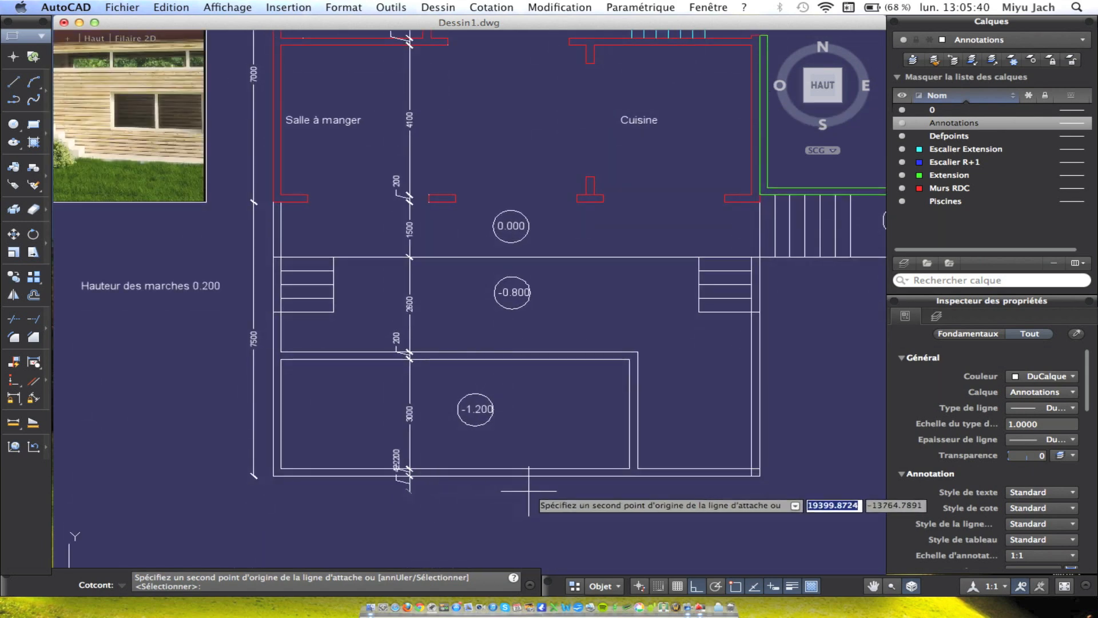
key(Escape)
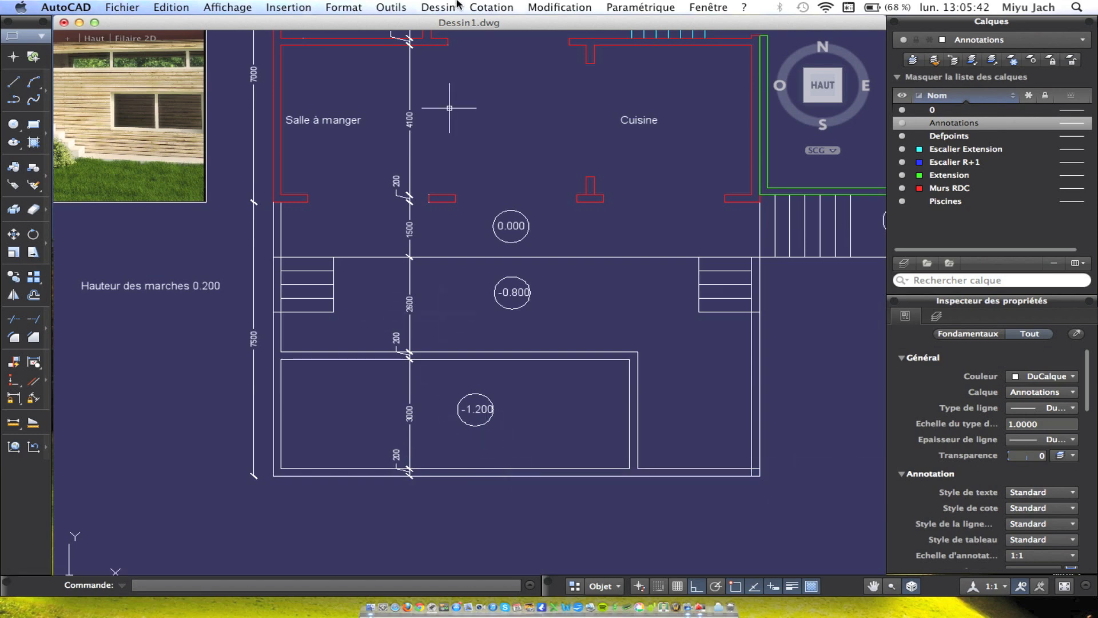
Add a horizontal linear dimension for the pool's interior width, placed inside the basin near its upper edge.
click(484, 7)
click(498, 47)
scroll(504, 109, right, 5)
scroll(504, 109, down, 2)
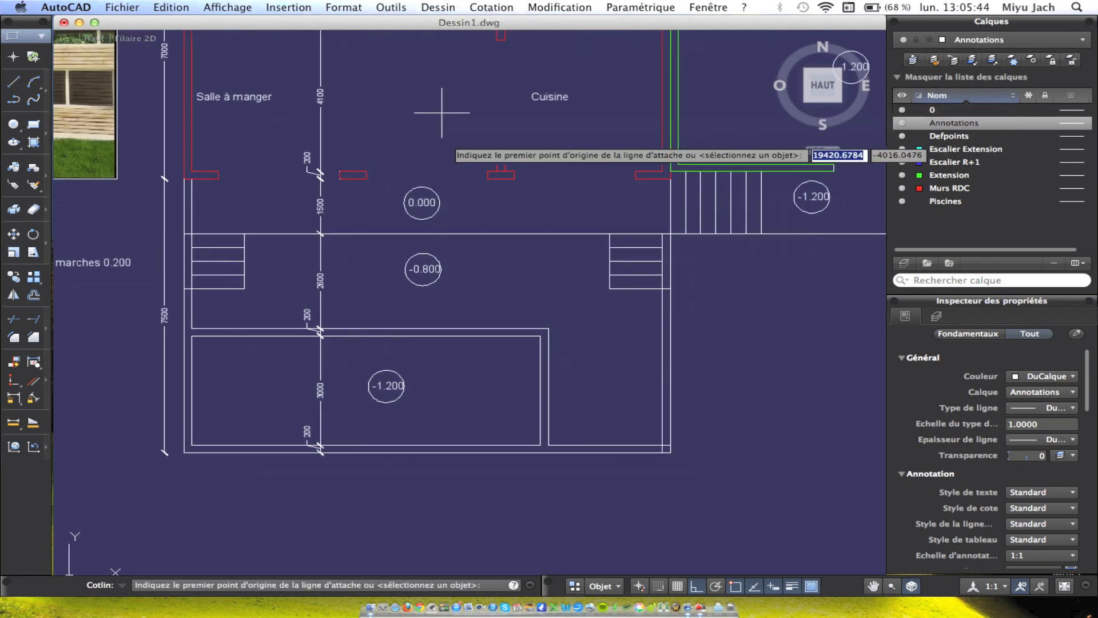
scroll(503, 241, up, 3)
scroll(503, 240, left, 1)
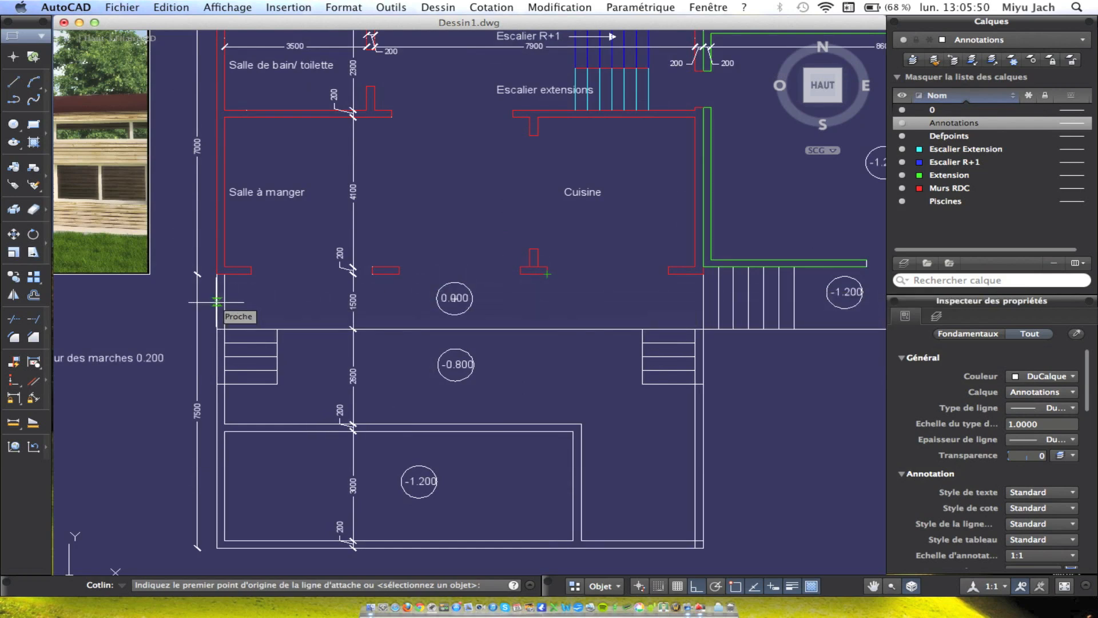
click(225, 456)
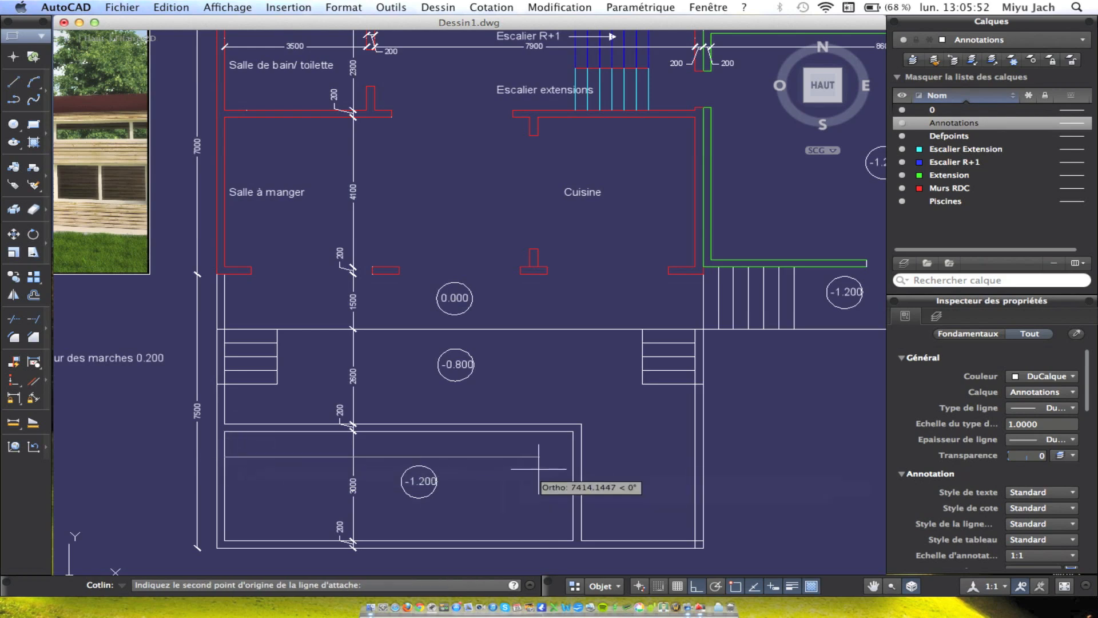
click(572, 458)
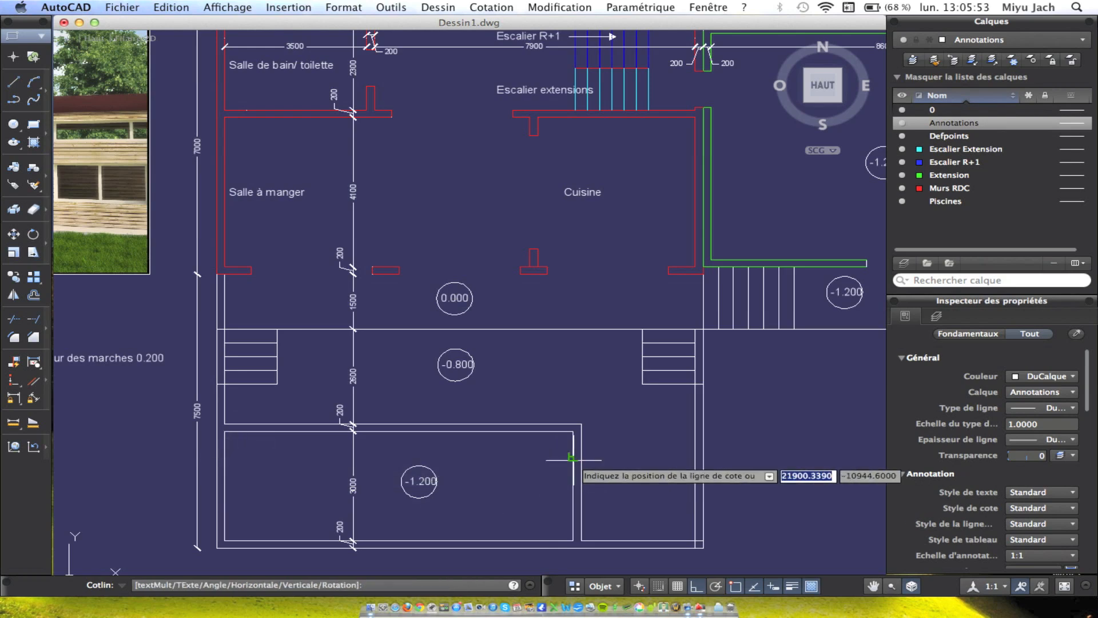
click(513, 454)
right_click(538, 424)
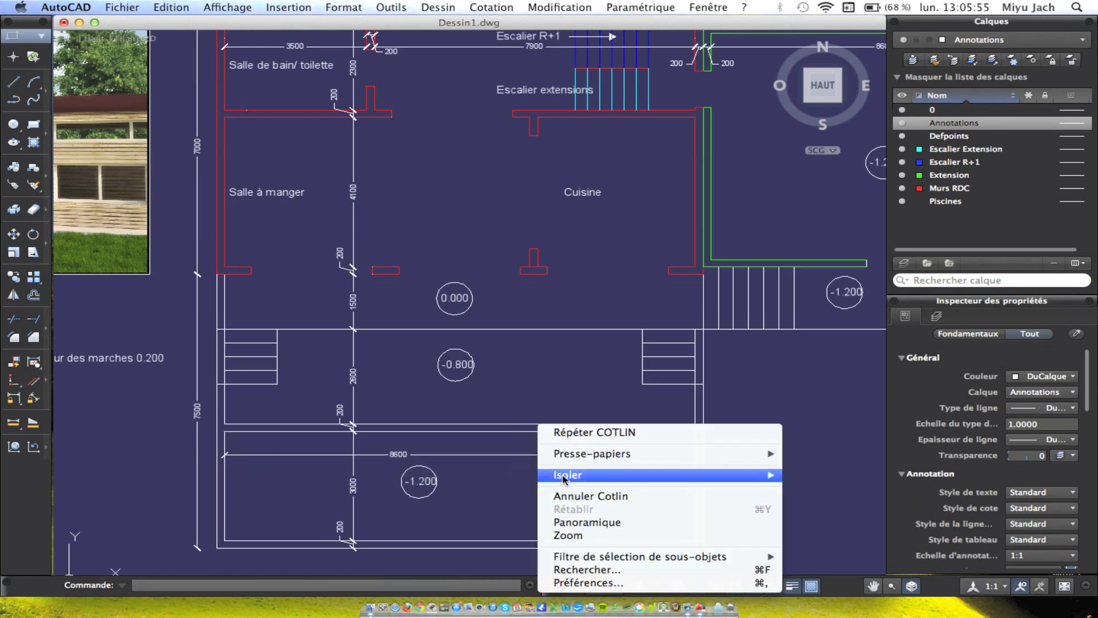
click(576, 433)
click(481, 428)
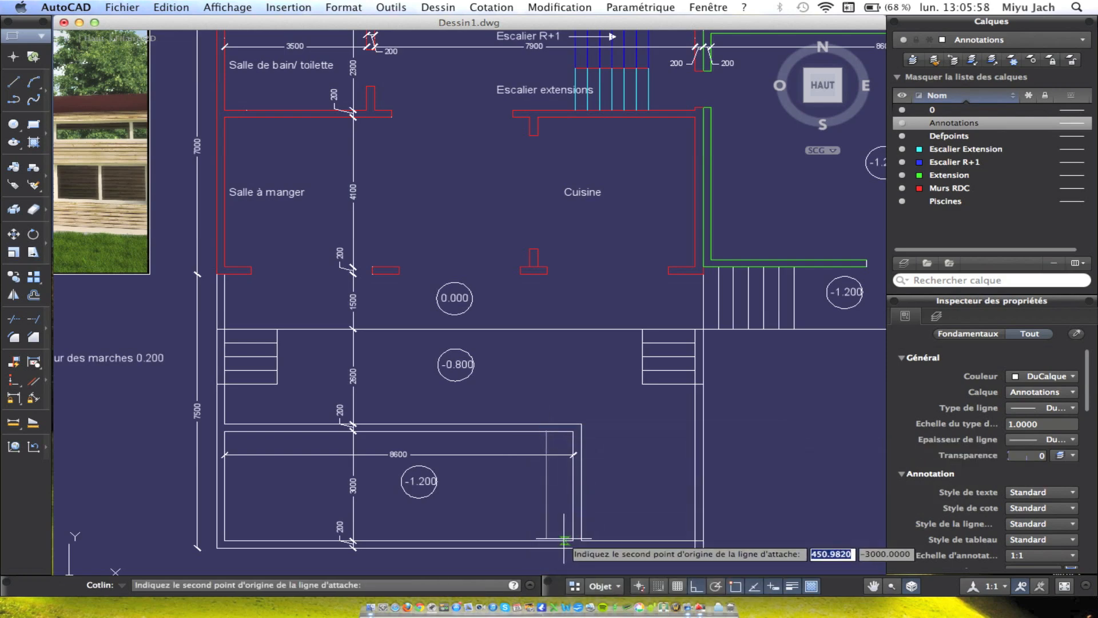
click(546, 541)
key(Escape)
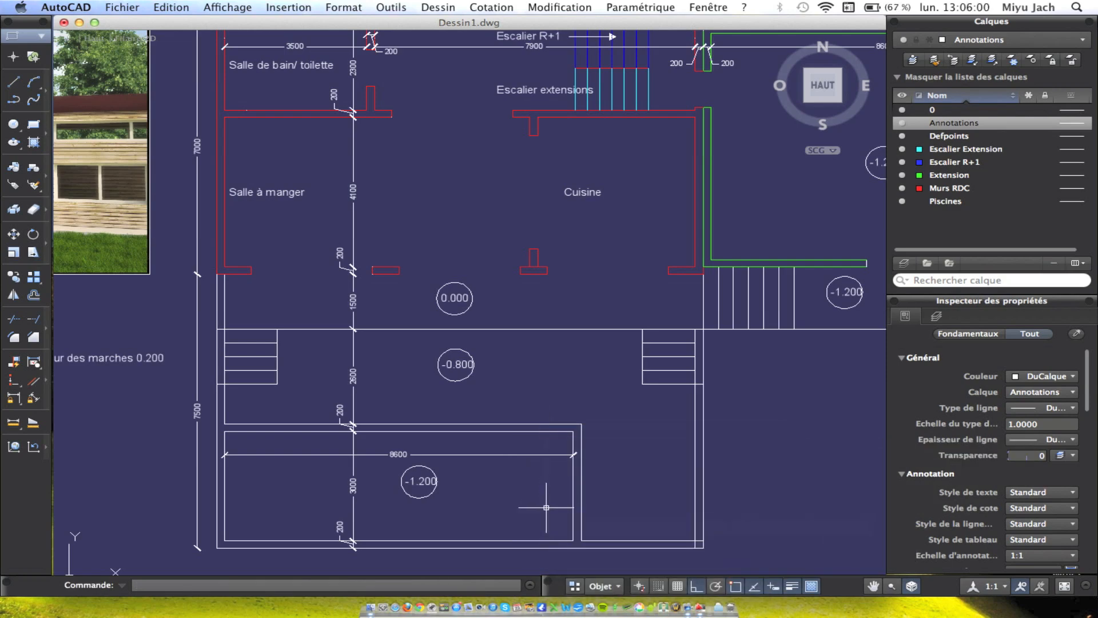
Add a vertical linear dimension from the pool's outer upper edge to its inner lower edge, just inside the right pool wall.
right_click(537, 497)
click(574, 433)
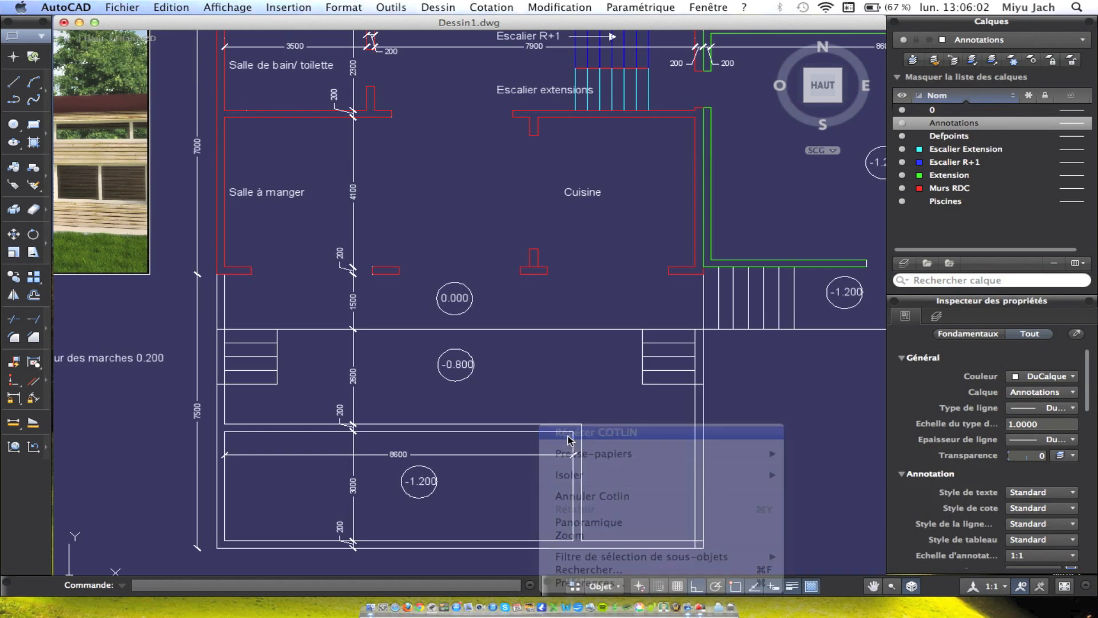
click(559, 426)
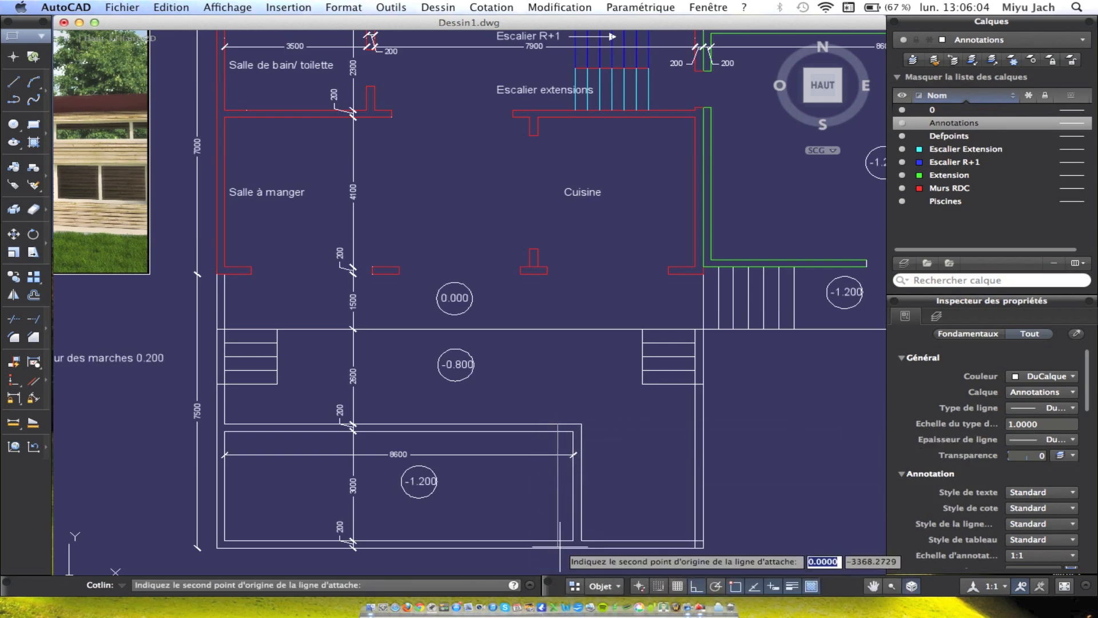
click(560, 540)
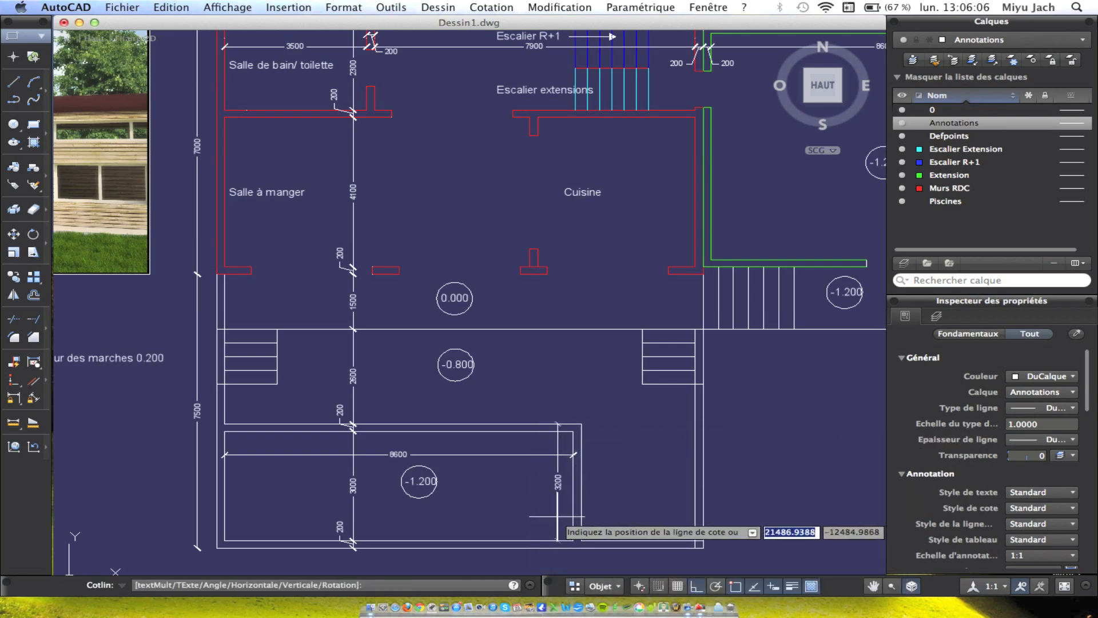
click(557, 516)
Add a vertical linear dimension for the pool's overall outer height, just outside its right wall.
right_click(616, 424)
click(667, 436)
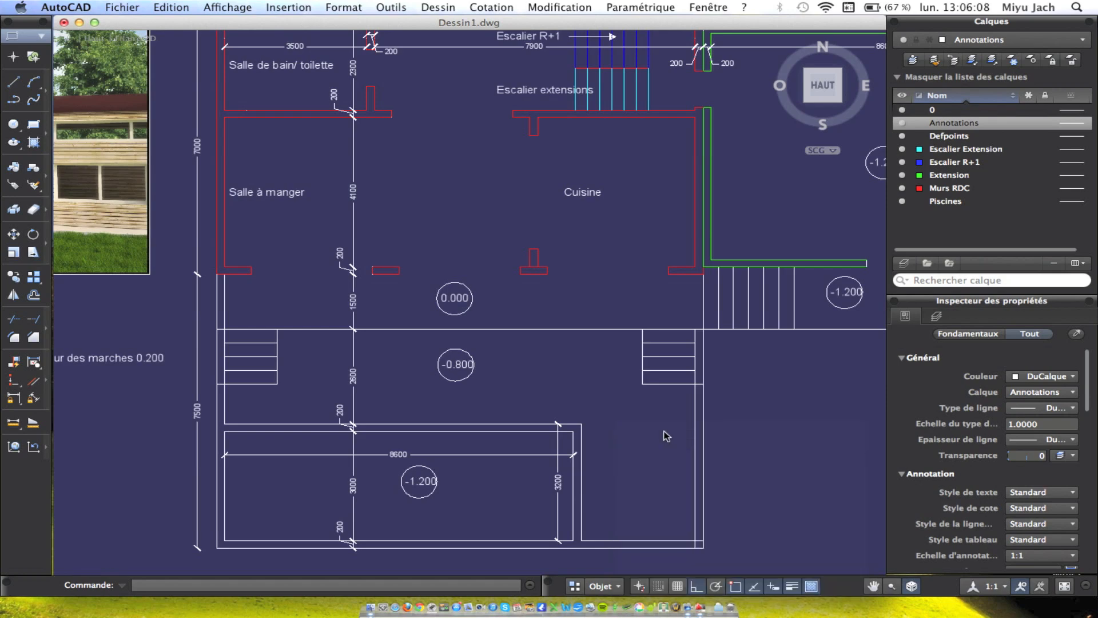
click(580, 424)
click(580, 548)
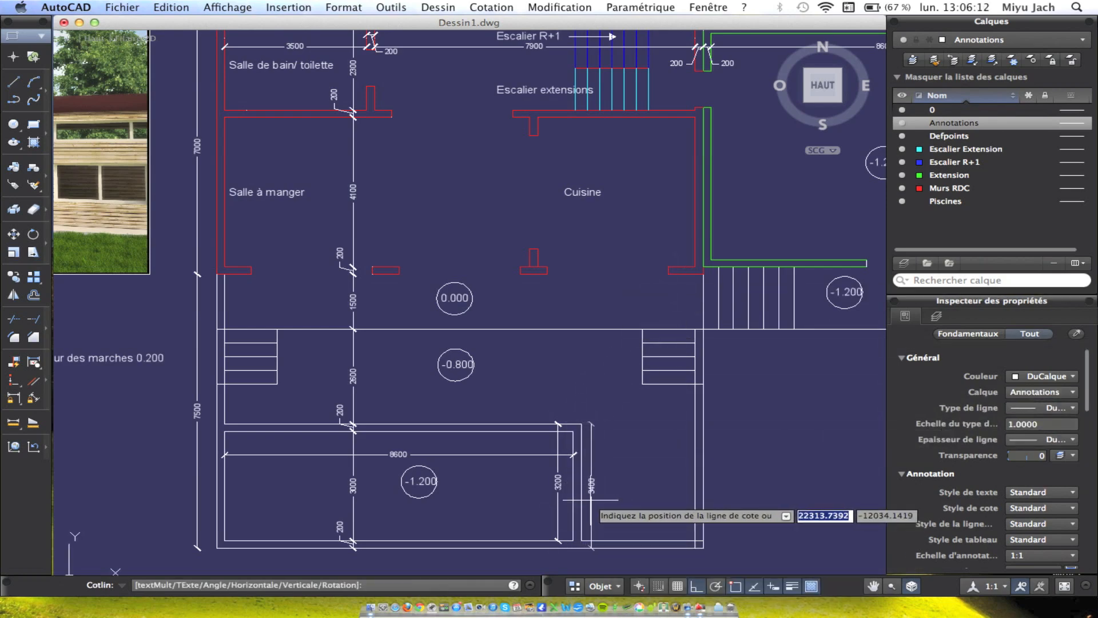
click(593, 498)
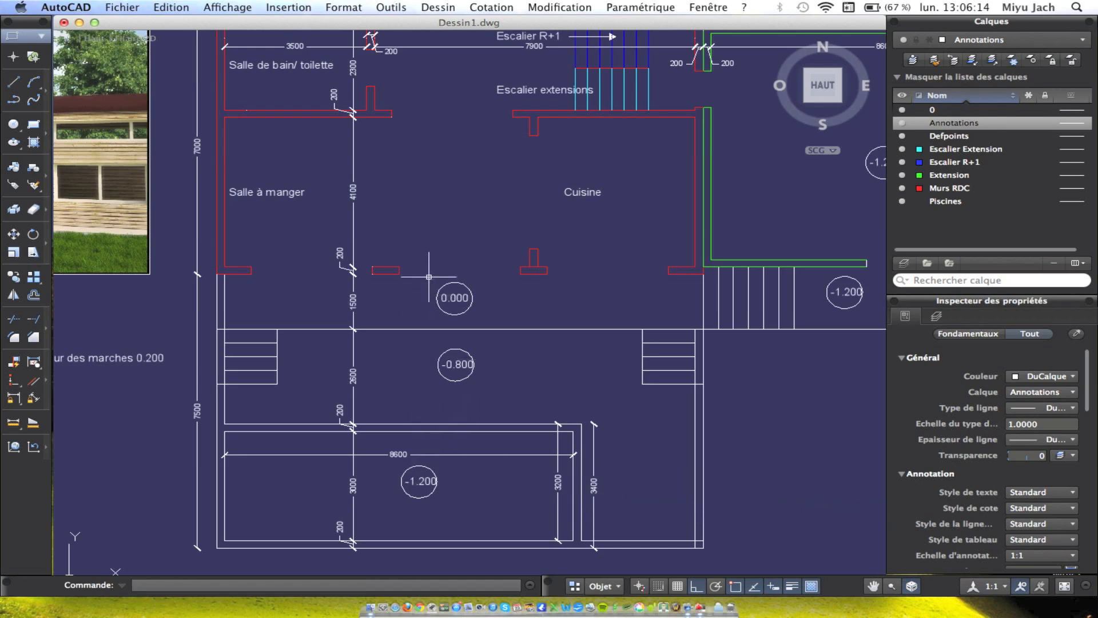
Add a horizontal linear dimension for the width of the left terrace stair, just below its last step.
right_click(481, 373)
click(515, 379)
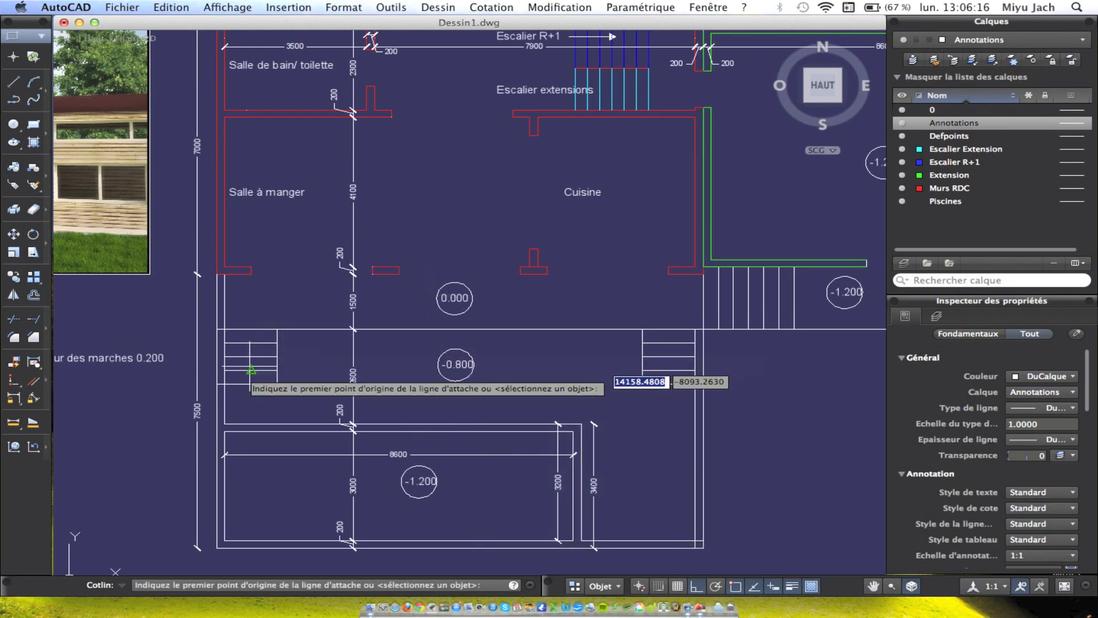
click(224, 383)
click(278, 382)
click(270, 396)
Dimension the width of the right terrace stair horizontally, just below its last step.
right_click(298, 389)
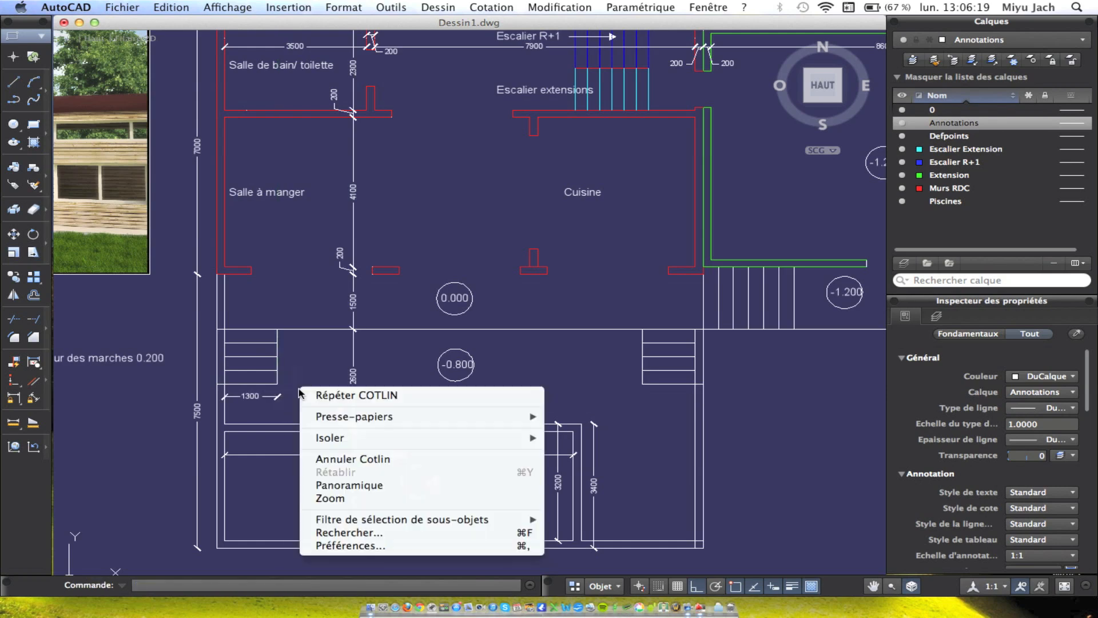
click(355, 394)
click(642, 384)
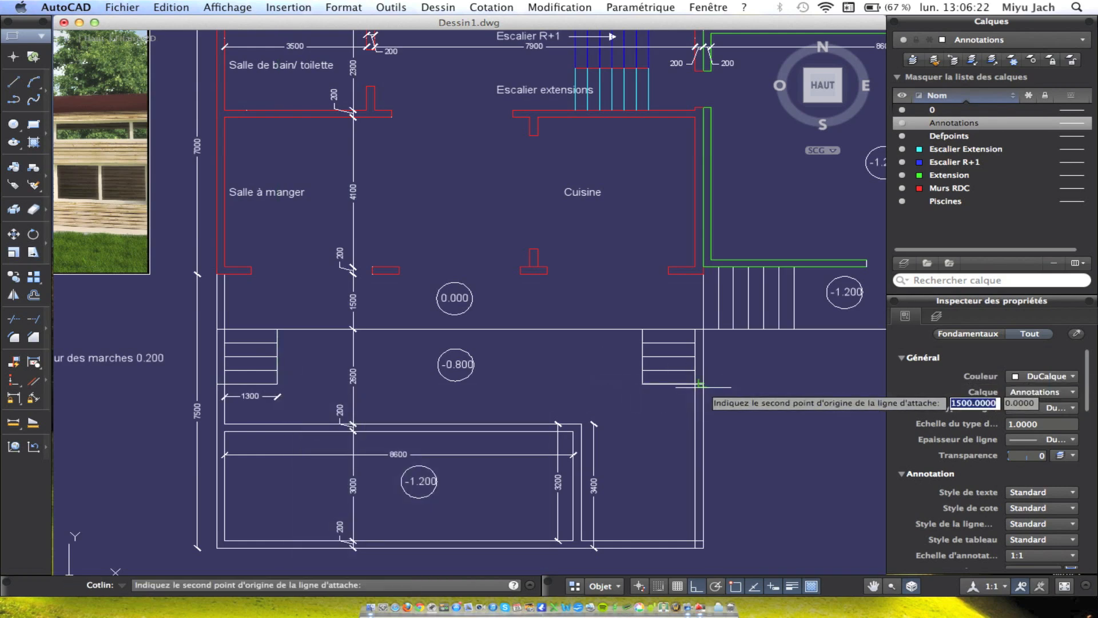
click(696, 383)
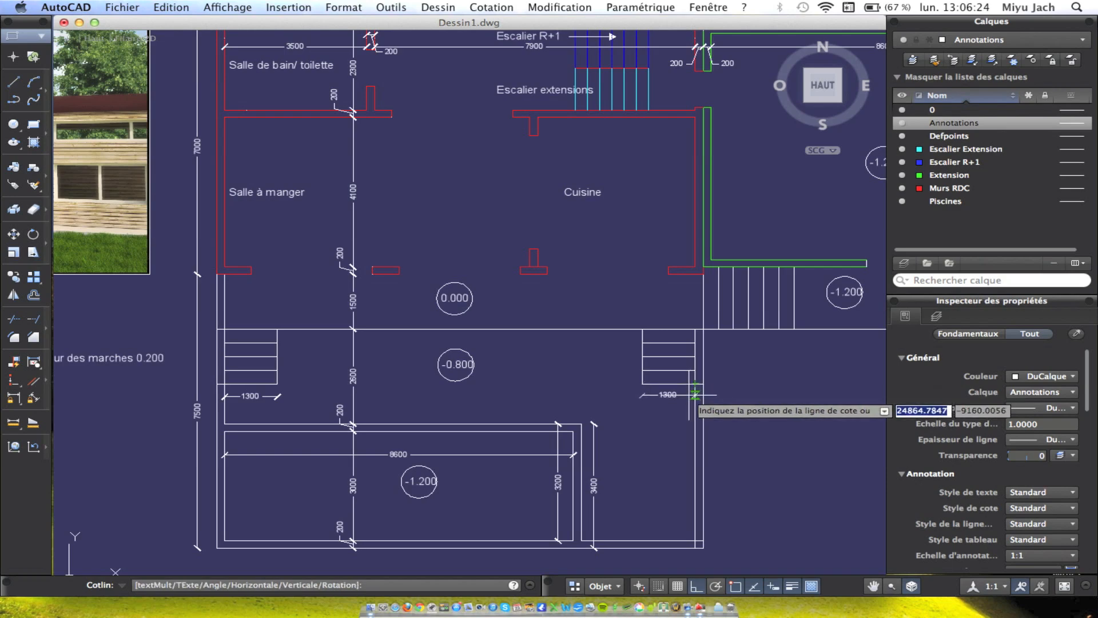
click(691, 394)
Dimension the thickness of the terrace's left wall, aligned with the left stair's width dimension.
right_click(581, 389)
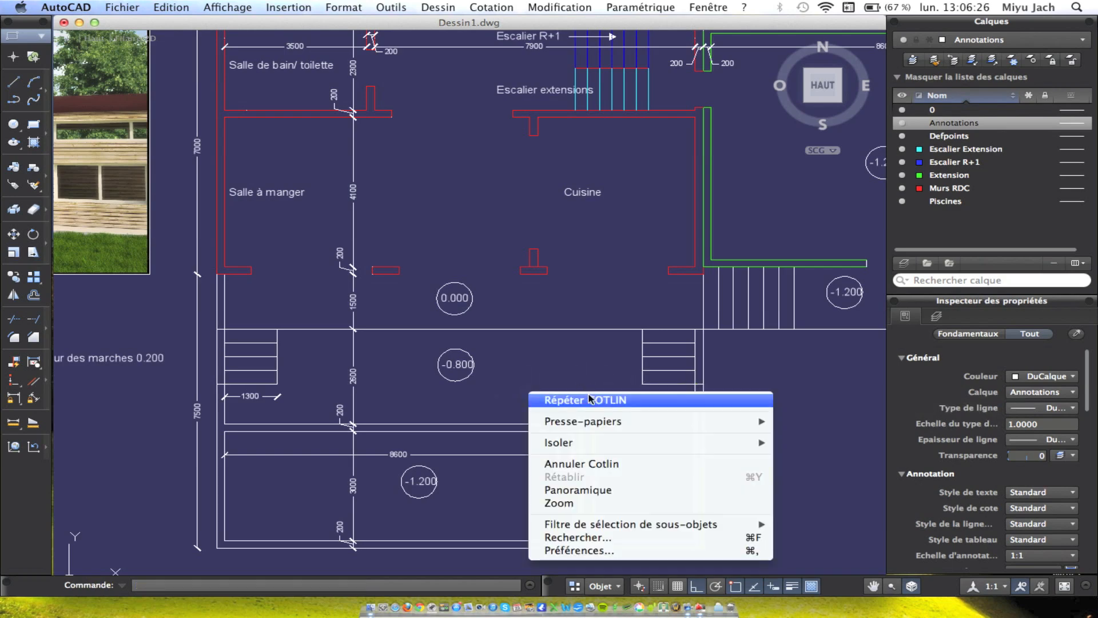
click(591, 398)
scroll(218, 385, up, 5)
click(230, 416)
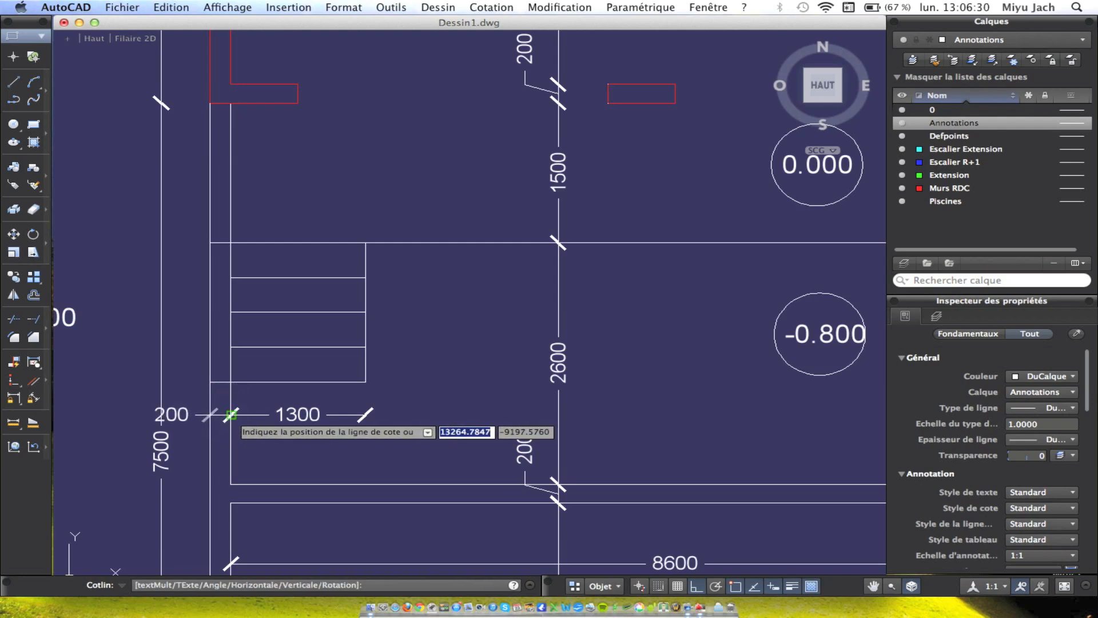
click(231, 414)
Dimension the thickness of the terrace's right wall, aligned with the right stair's width dimension.
scroll(496, 378, down, 3)
scroll(458, 383, right, 5)
right_click(602, 420)
click(694, 426)
scroll(678, 386, up, 4)
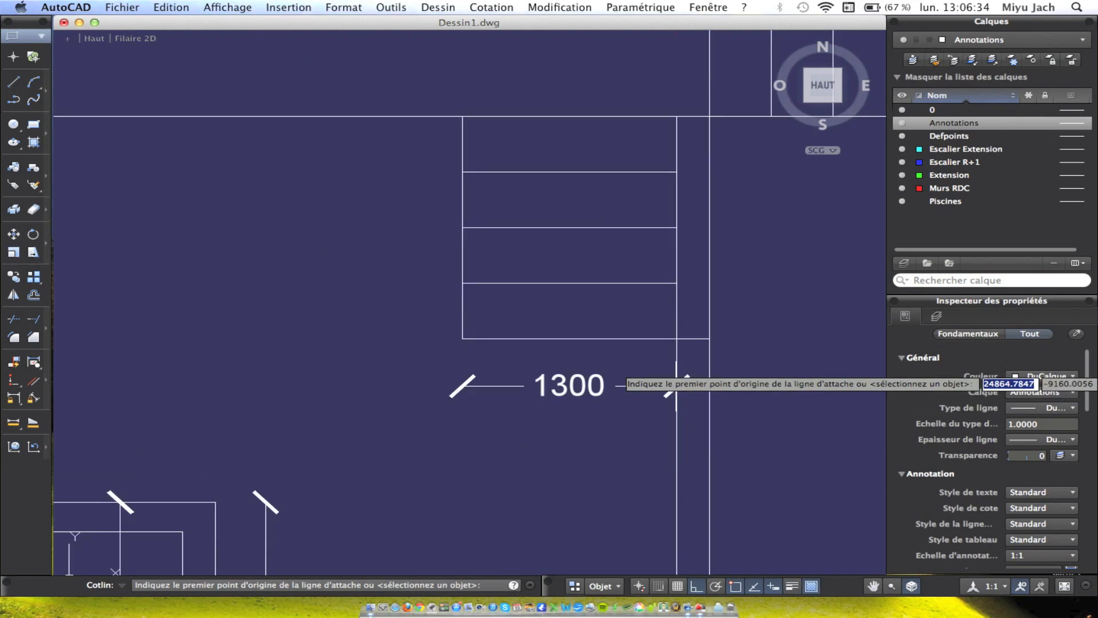
click(694, 337)
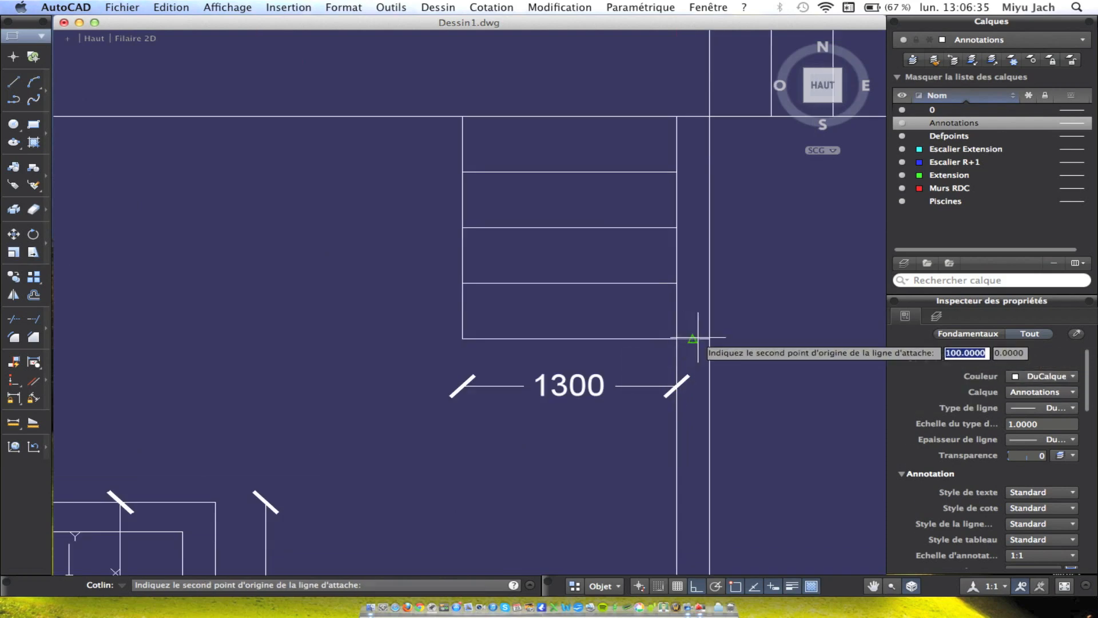
click(681, 385)
Add a vertical linear dimension for the first tread depth of the left terrace stair, placed inside the stair.
scroll(682, 385, down, 5)
scroll(586, 379, left, 5)
scroll(475, 356, up, 5)
right_click(448, 290)
click(474, 295)
click(405, 229)
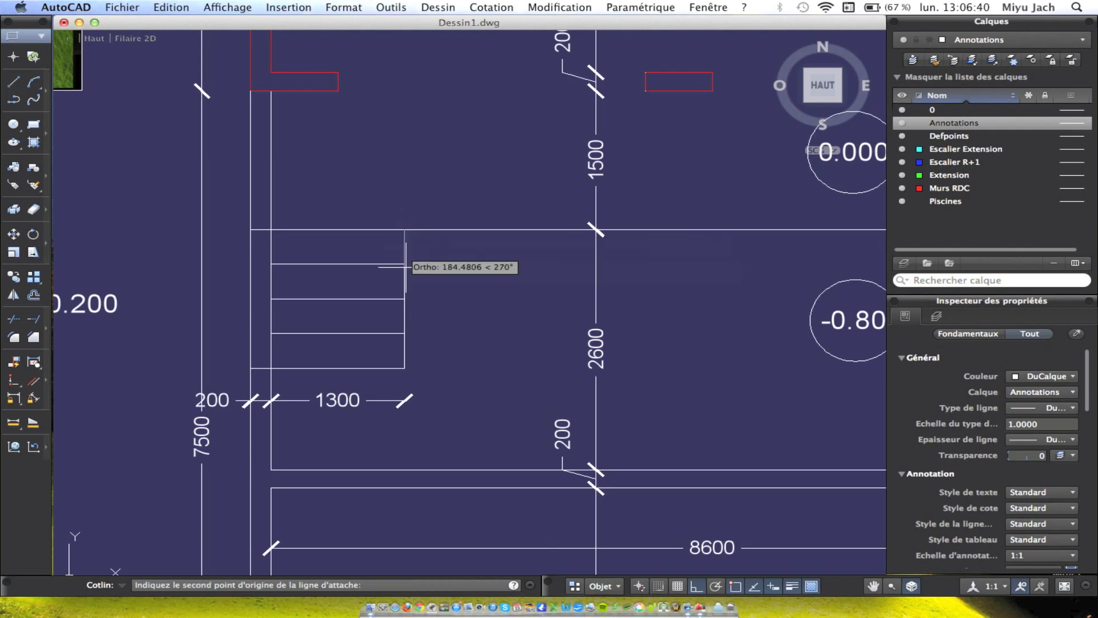
click(404, 264)
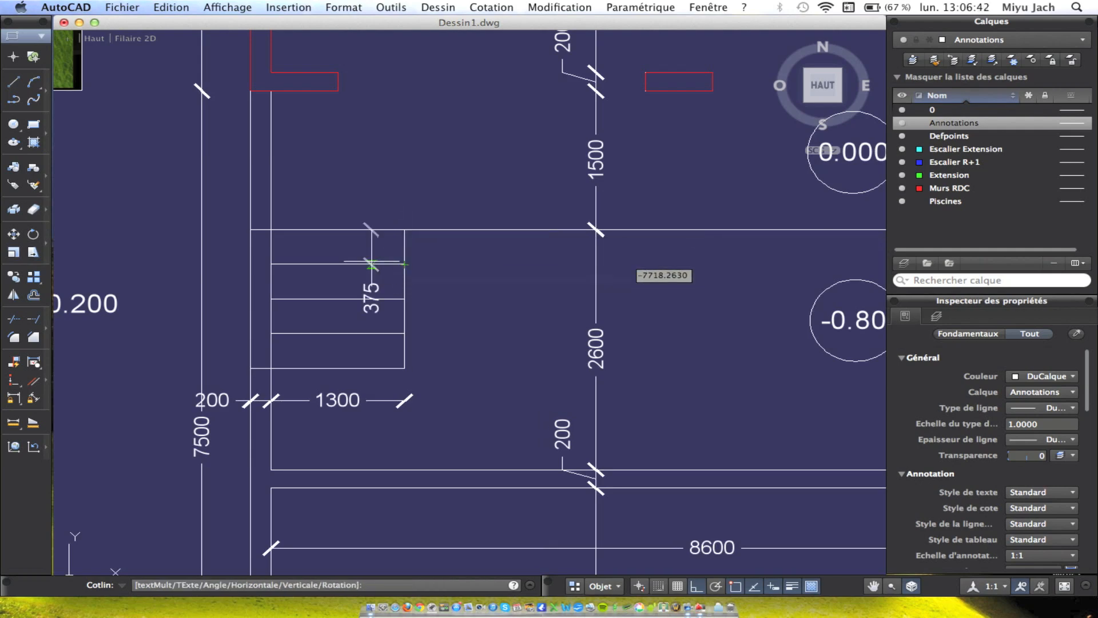
click(365, 261)
Add a horizontal linear dimension for the first tread depth of the stair below the extension, placed across its steps.
scroll(361, 270, down, 5)
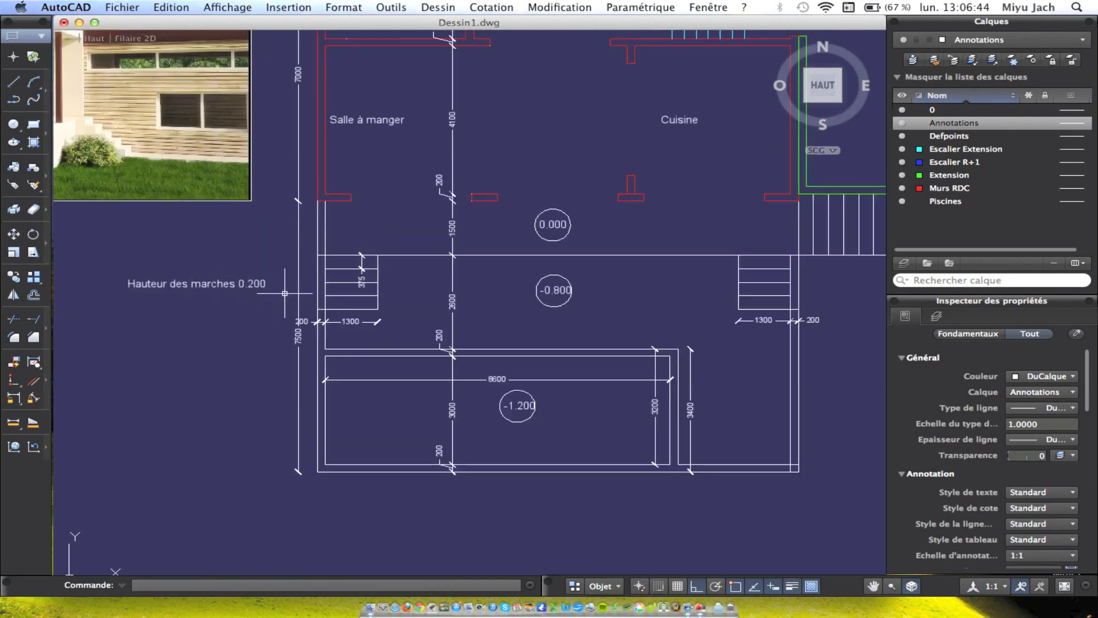
scroll(284, 293, down, 3)
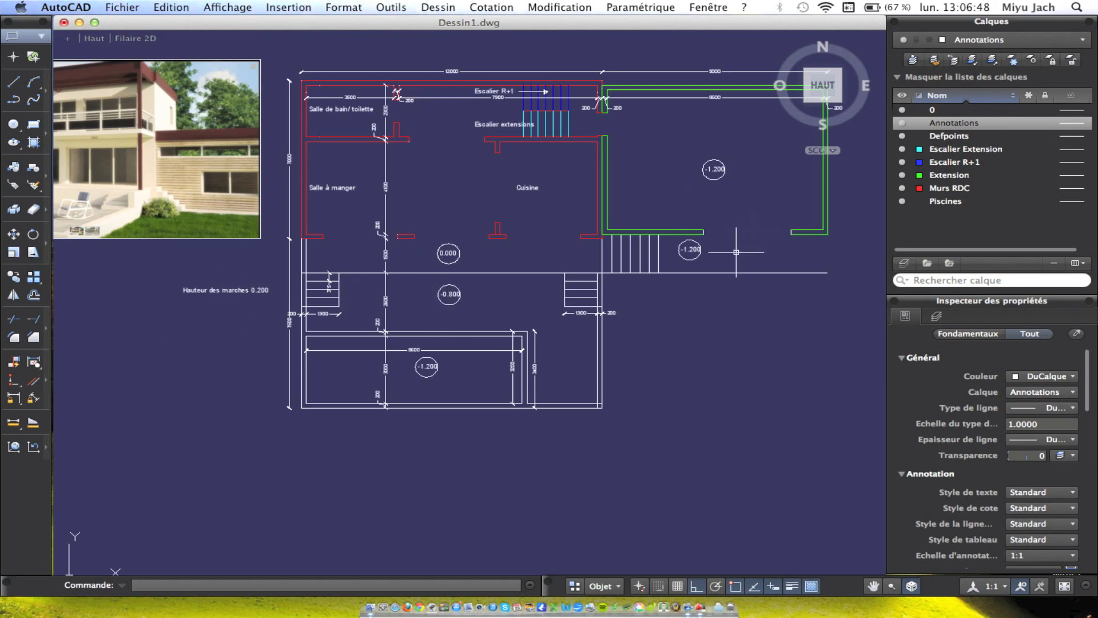
scroll(492, 247, up, 5)
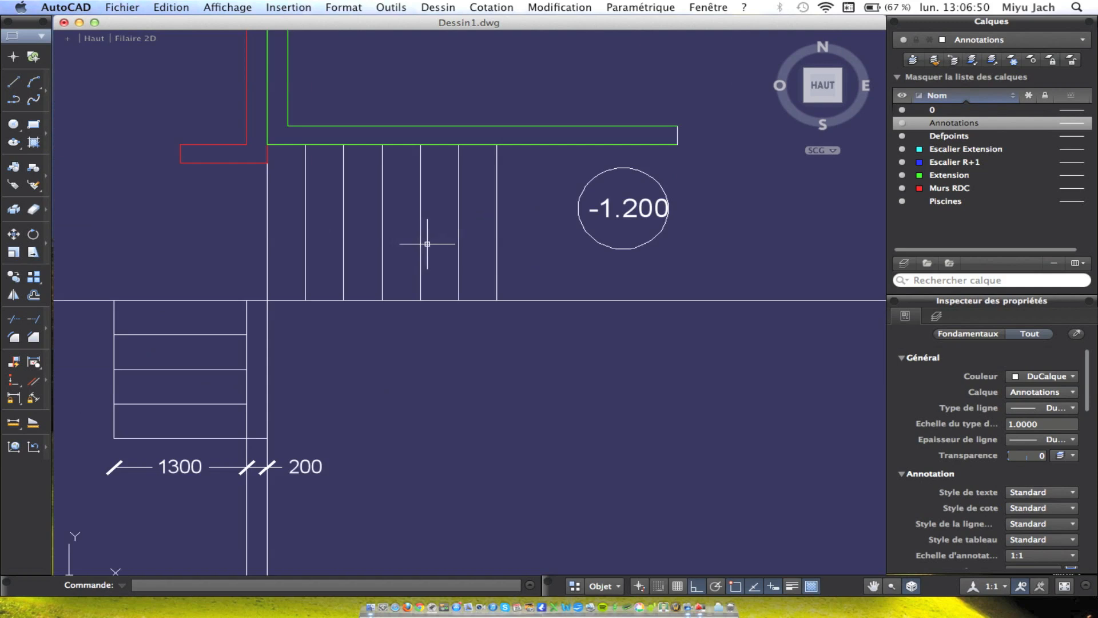
right_click(526, 226)
click(558, 226)
click(267, 299)
click(305, 294)
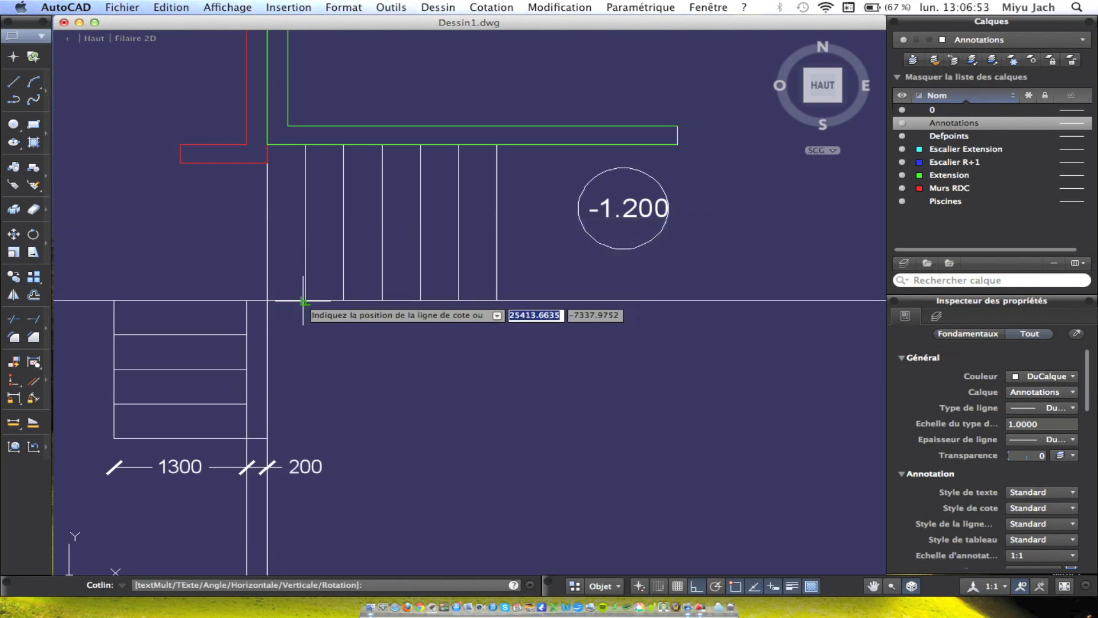
click(295, 246)
Dimension the total run of the stair below the extension horizontally, beneath its single-tread dimension.
right_click(540, 269)
click(575, 274)
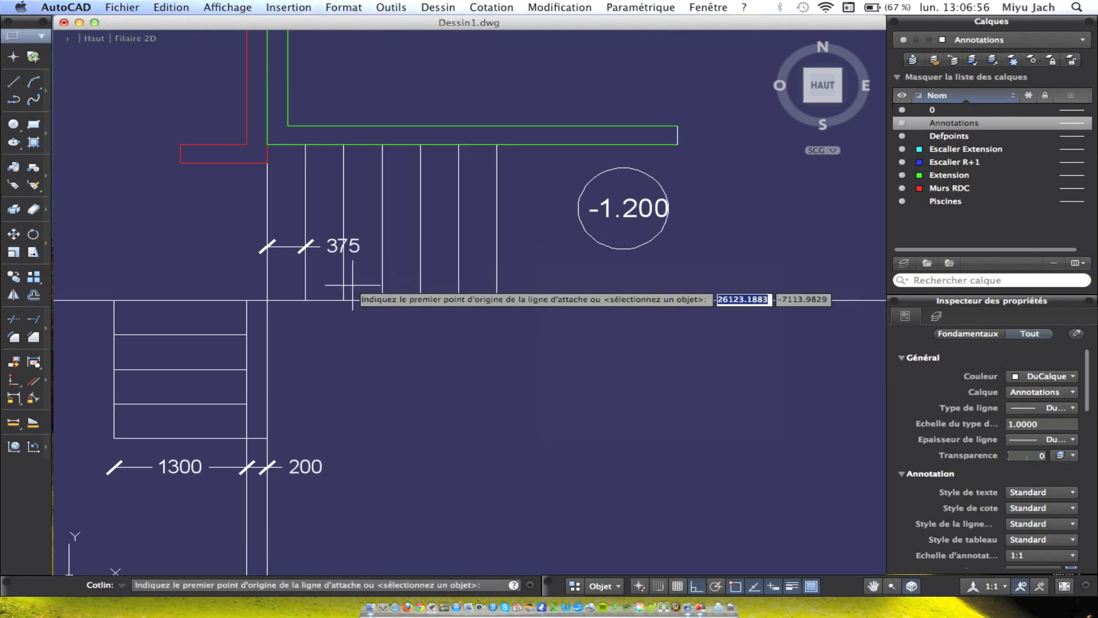
click(267, 301)
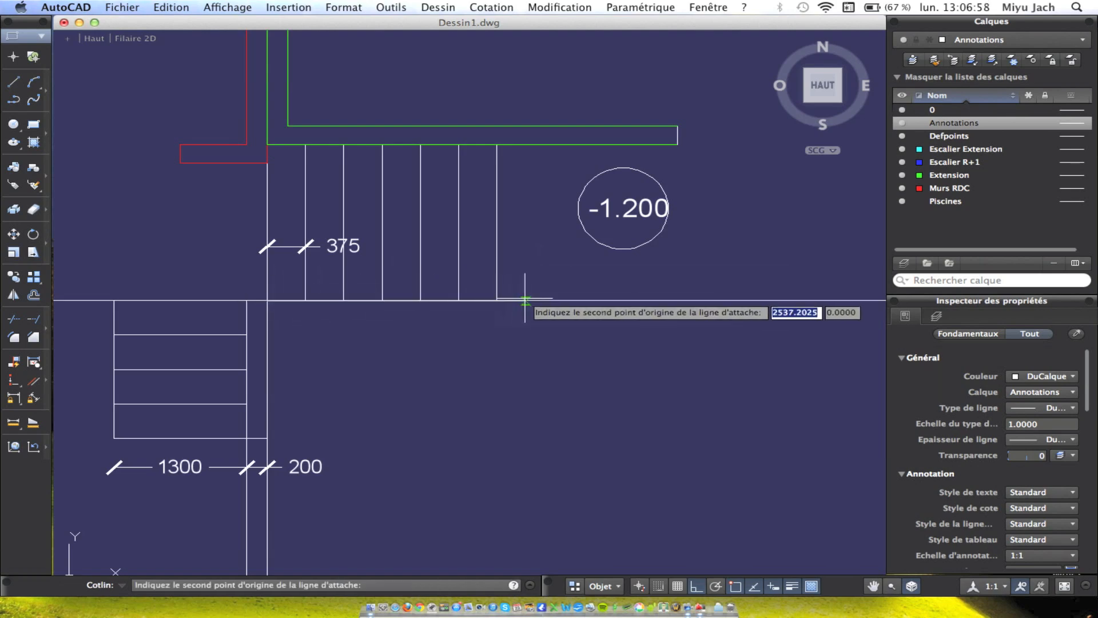
click(497, 300)
click(497, 268)
Add a vertical linear dimension for the total run of the left terrace stair, beside its single-tread dimension.
scroll(438, 302, down, 5)
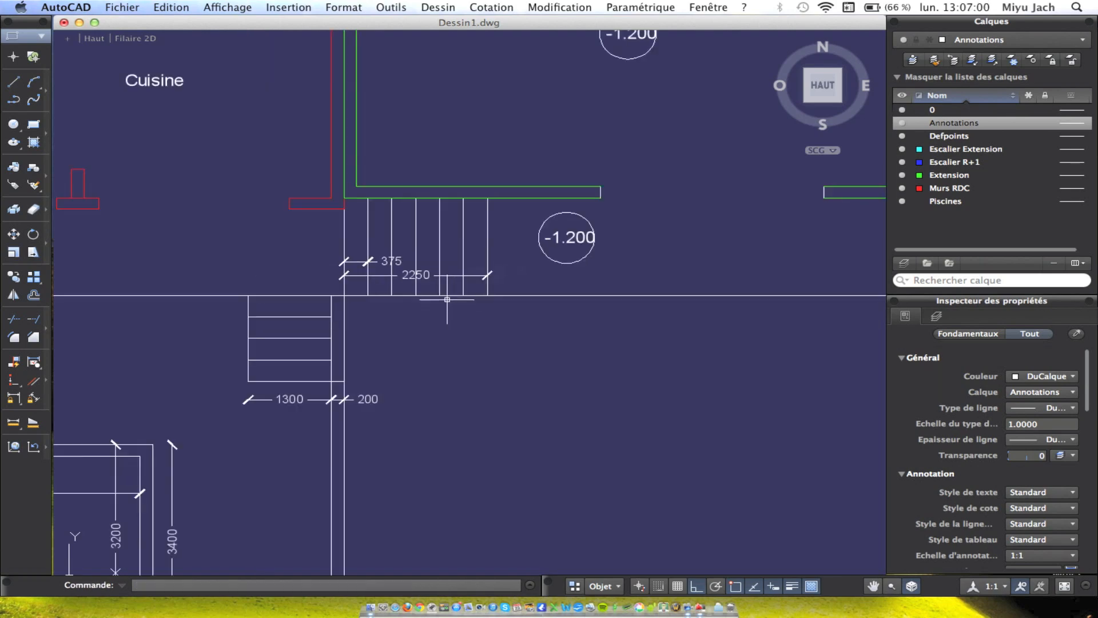
right_click(305, 262)
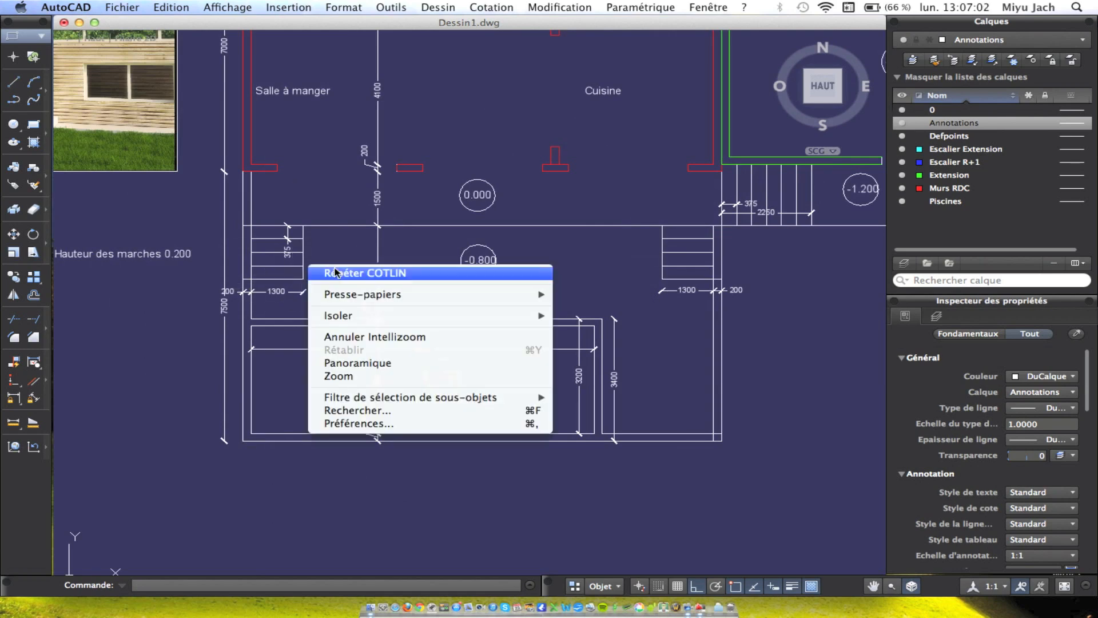
click(332, 272)
click(303, 226)
click(302, 279)
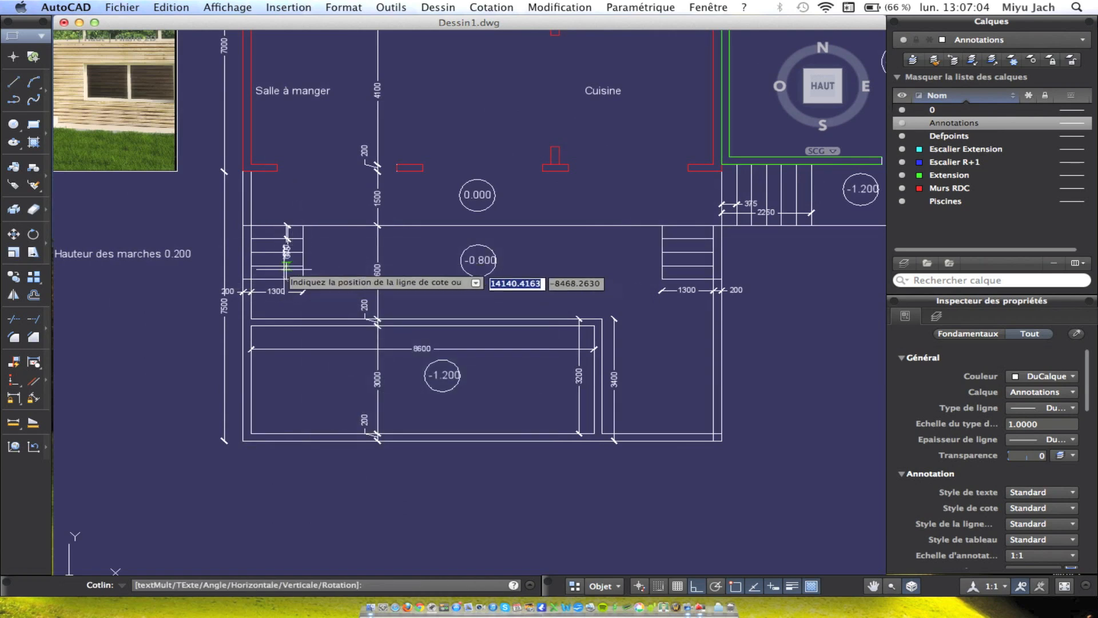
scroll(276, 264, up, 6)
click(276, 237)
Add a vertical linear dimension for the total run of the right terrace stair, placed inside the stair.
scroll(280, 243, down, 8)
scroll(487, 278, up, 2)
middle_drag(486, 279, 241, 278)
right_click(556, 281)
click(581, 303)
click(511, 164)
click(511, 249)
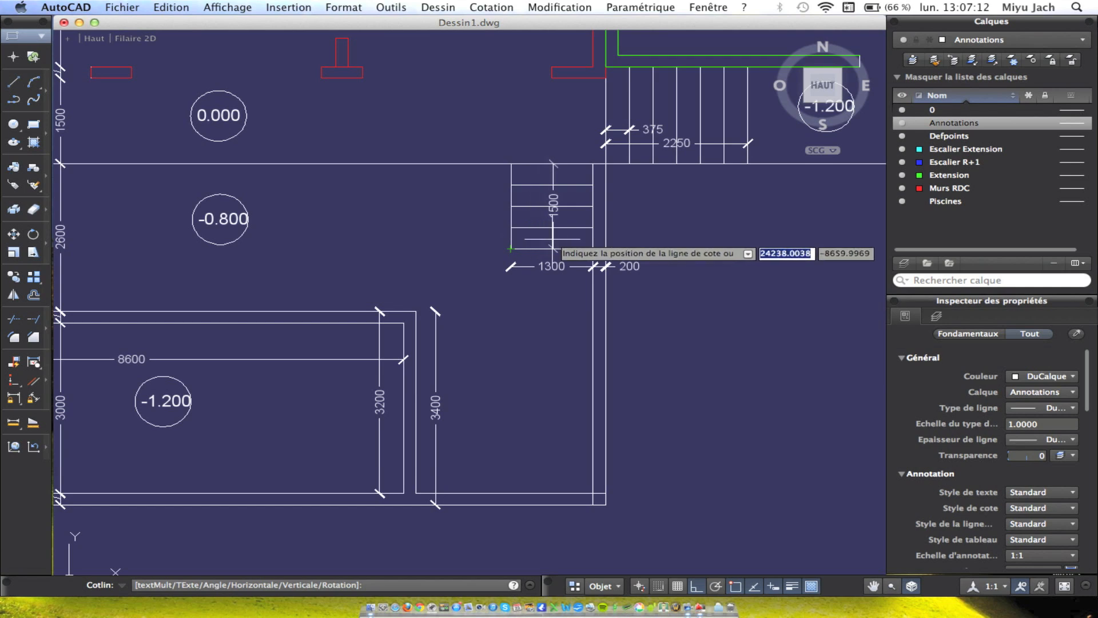
click(568, 249)
Add a vertical linear dimension for the first tread depth of the right terrace stair, placed left of its total-run dimension.
right_click(674, 231)
click(695, 238)
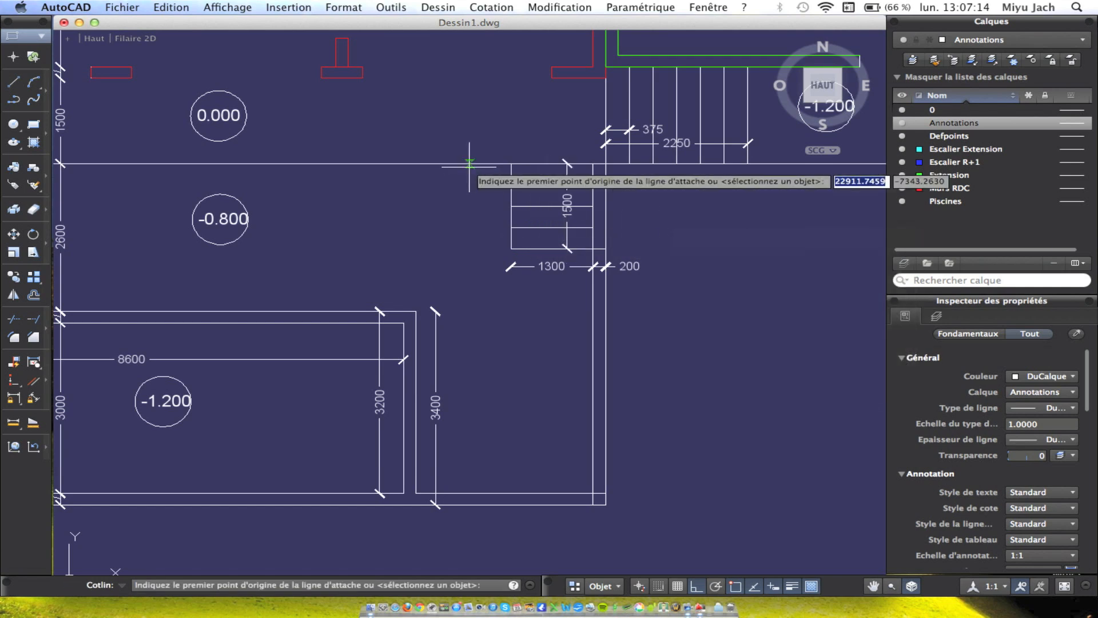
click(511, 165)
click(511, 186)
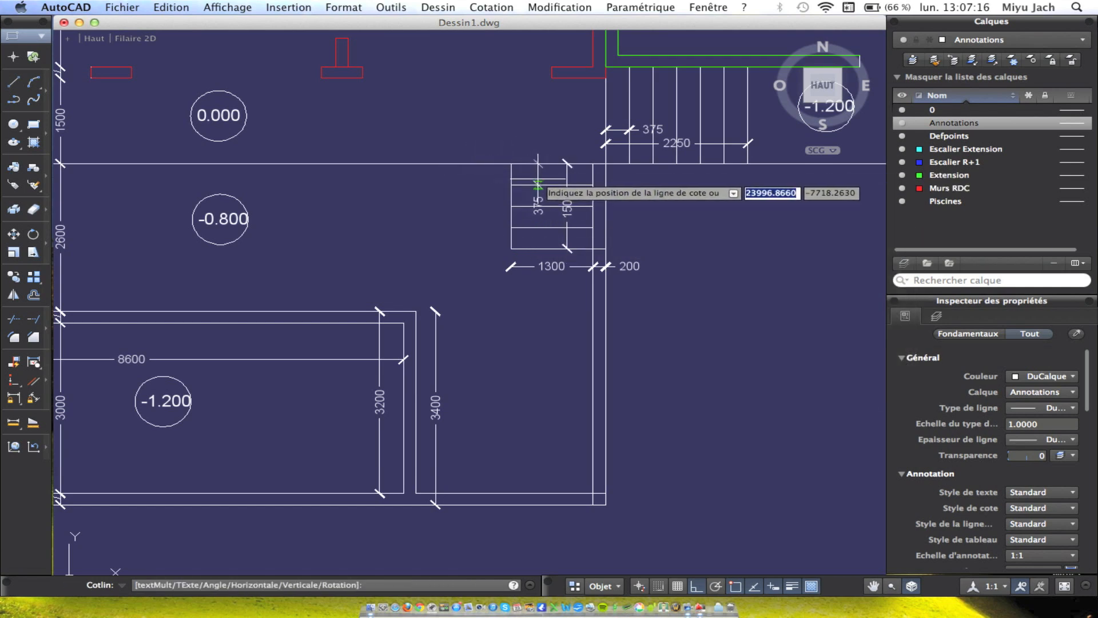
click(545, 183)
Add a horizontal linear dimension from the dining room's left inner wall face to the near edge of the first pier in the terrace-side facade.
scroll(443, 234, down, 5)
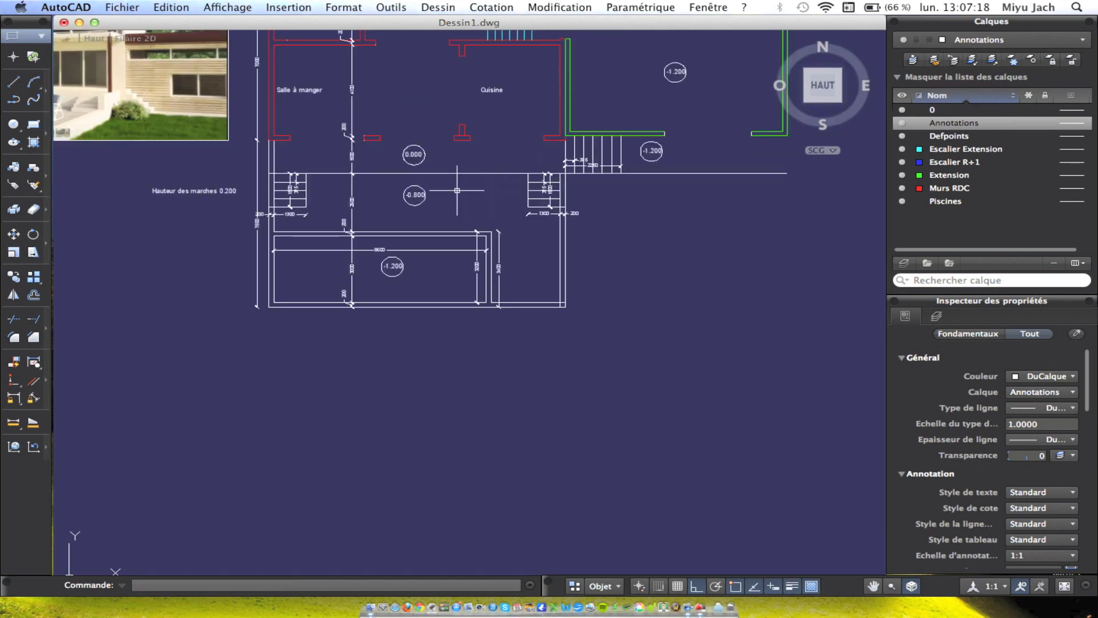
middle_drag(444, 234, 404, 339)
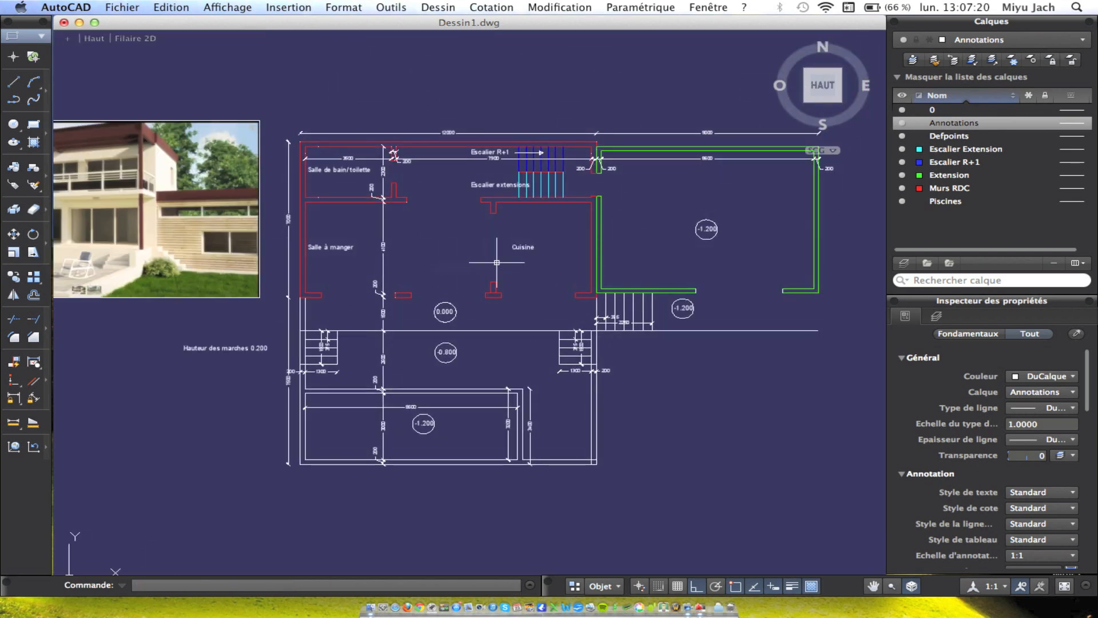
right_click(433, 253)
click(458, 250)
scroll(416, 257, up, 3)
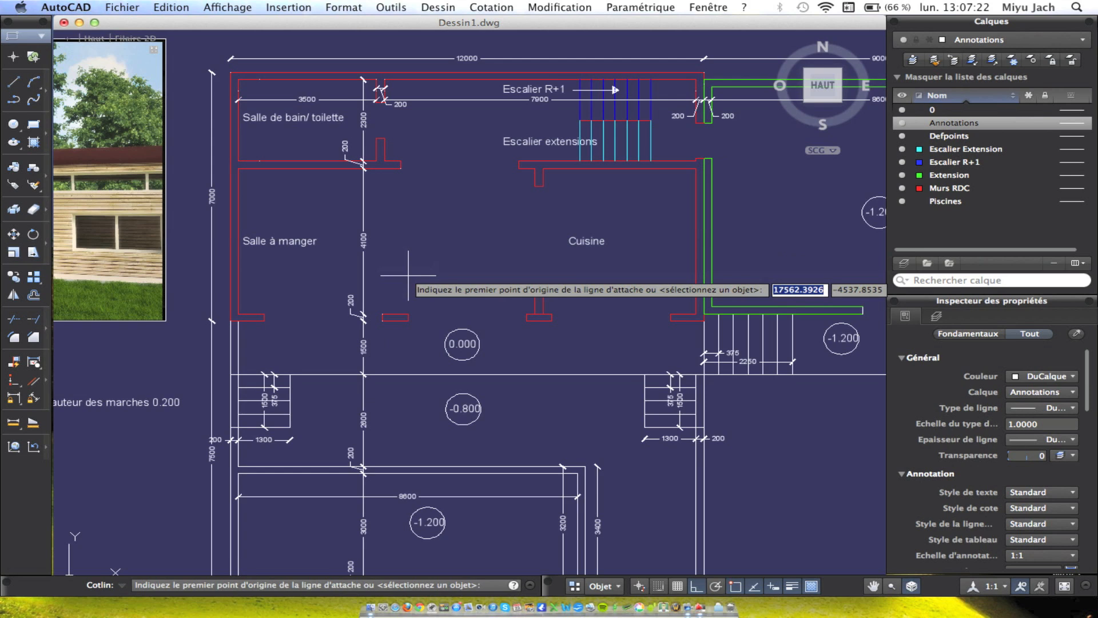
click(382, 314)
click(383, 320)
key(Escape)
Continue the dimension chain across the facade's piers and openings, past the kitchen's right wall to the extension's left inner wall face.
right_click(447, 284)
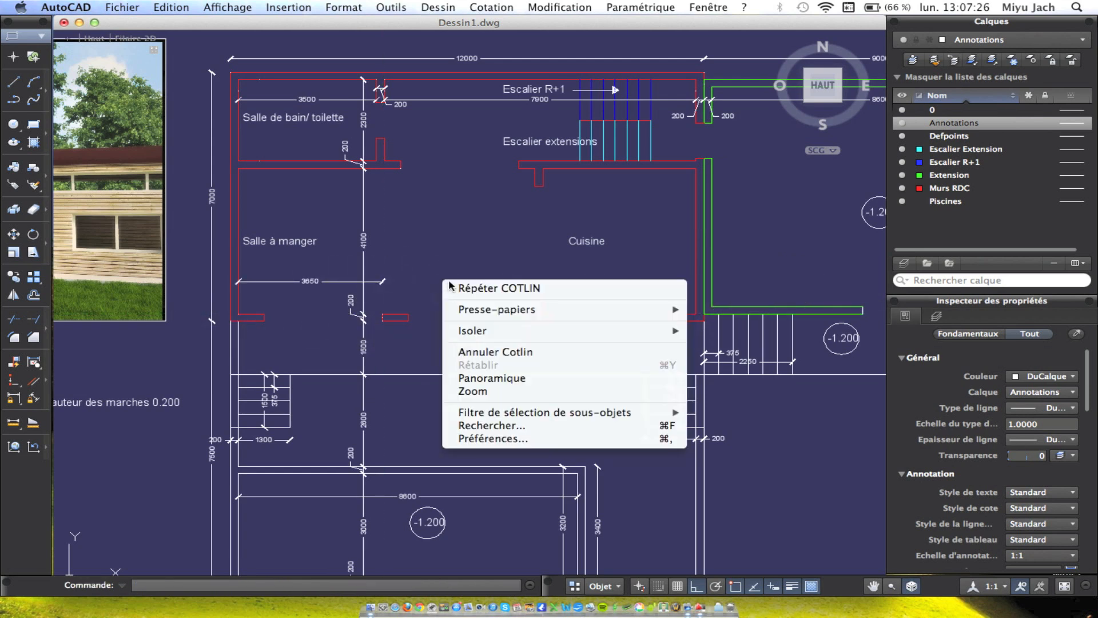
click(458, 288)
key(Escape)
click(491, 7)
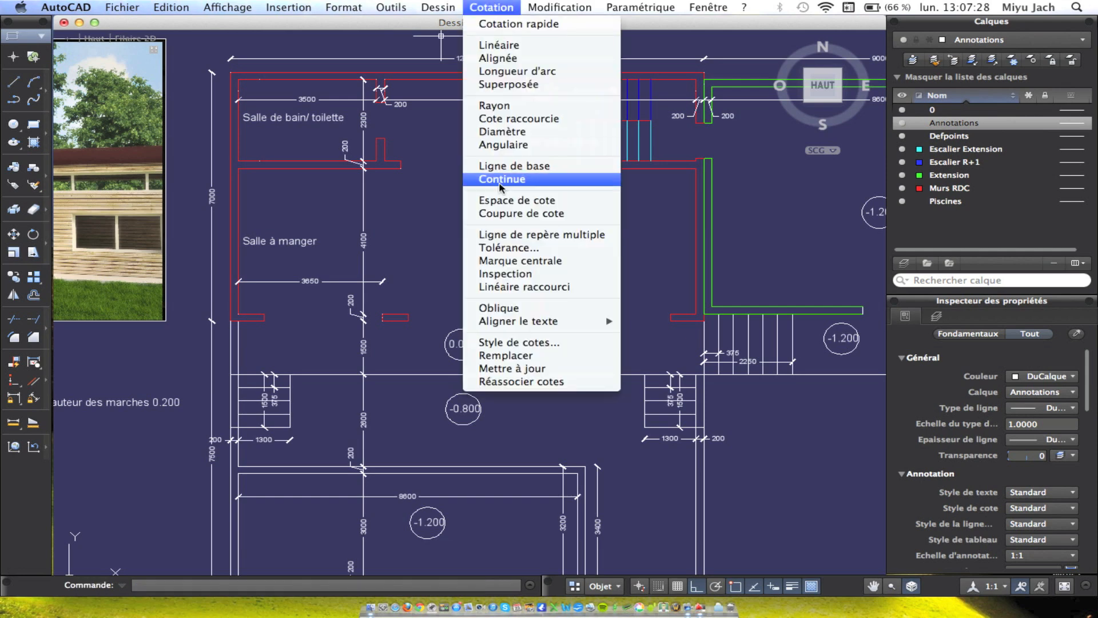
click(503, 179)
click(408, 313)
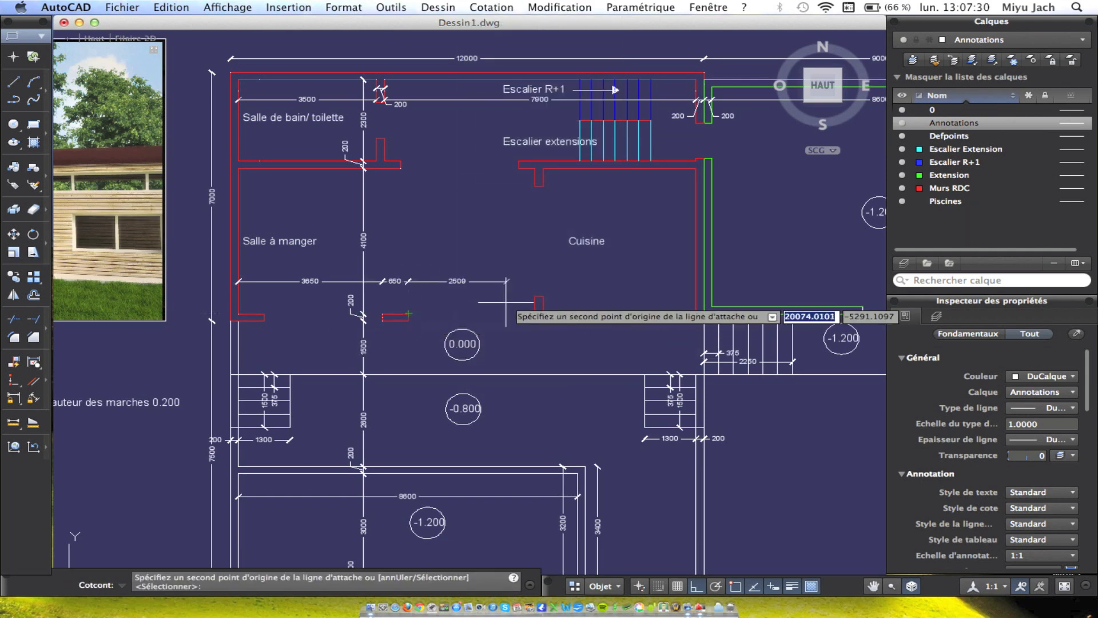
scroll(525, 314, up, 4)
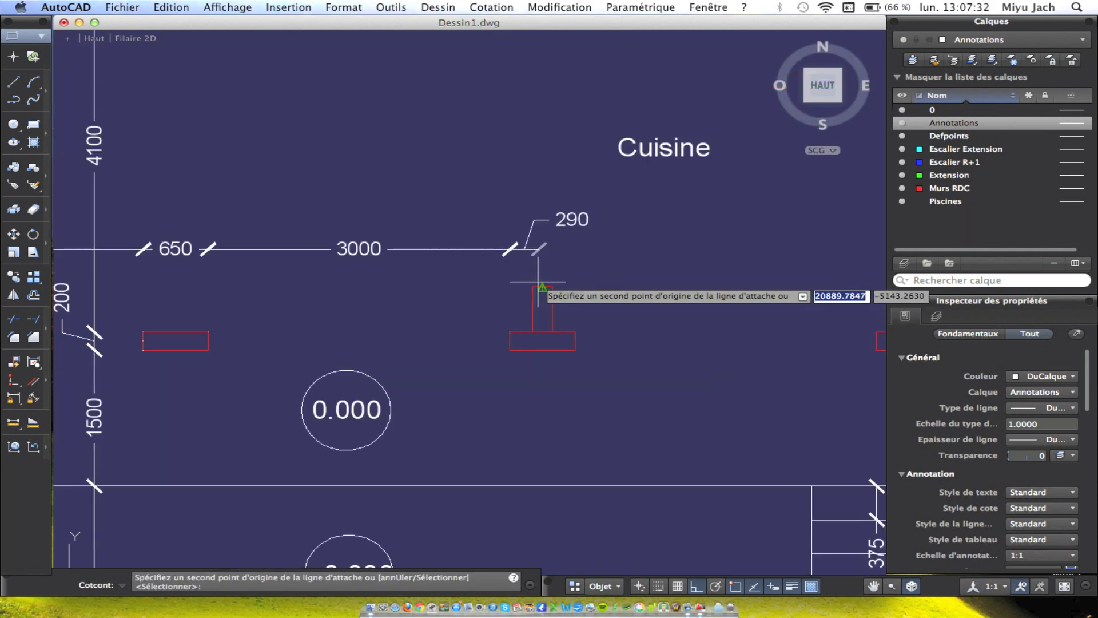
click(575, 332)
scroll(608, 331, right, 5)
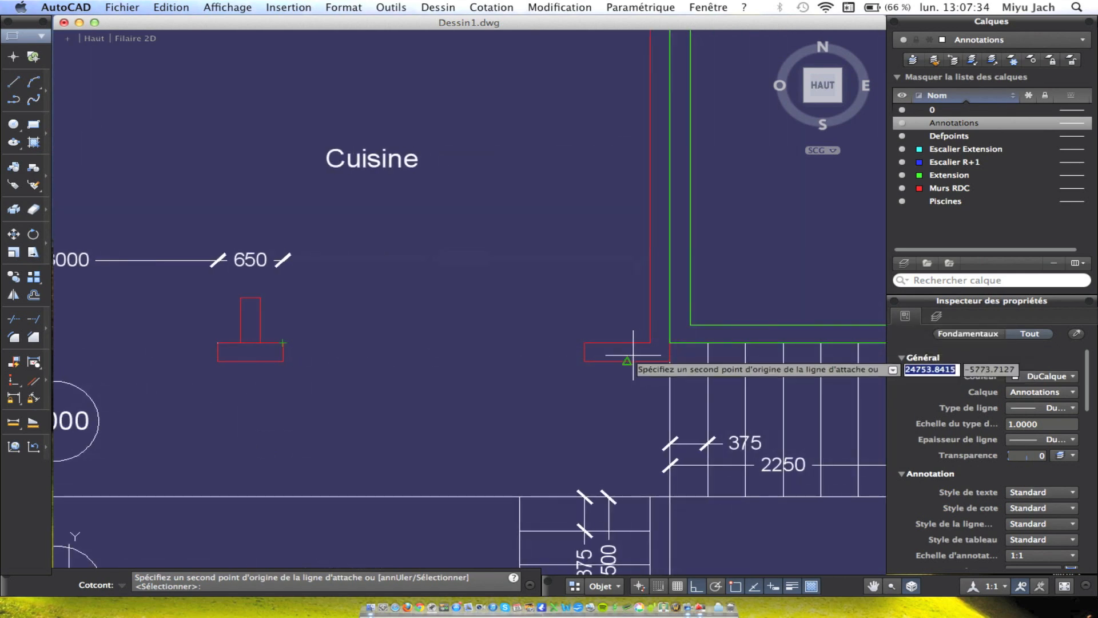
click(584, 343)
click(650, 342)
scroll(687, 341, down, 2)
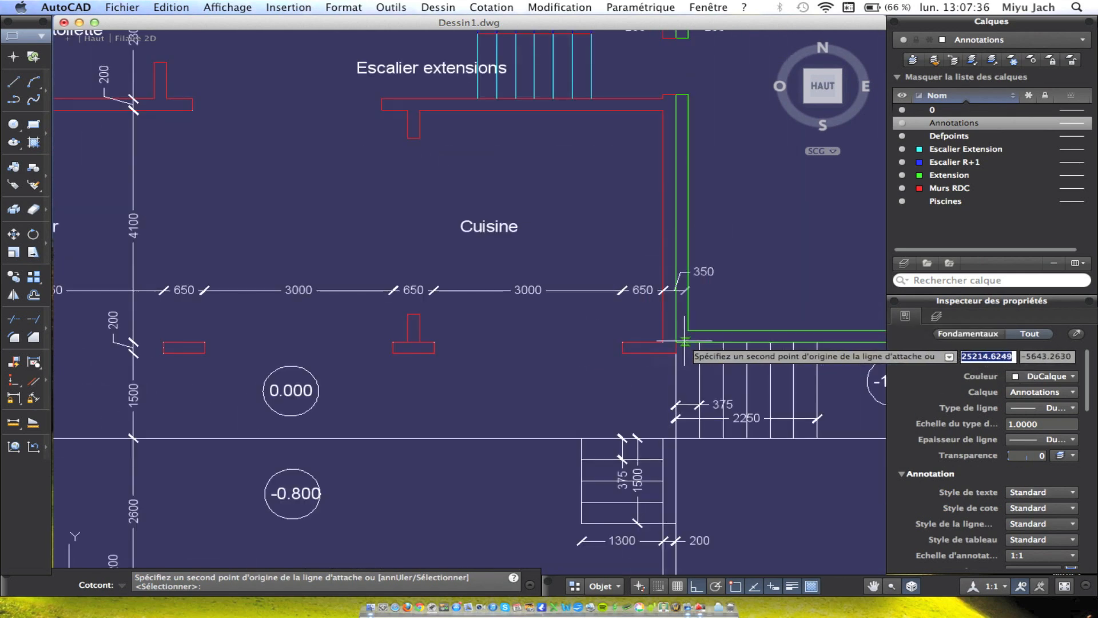
click(690, 330)
Continue the chain along the extension's lower wall, covering both wall segments, the opening and the right wall thickness, and end the command.
middle_drag(744, 320, 284, 365)
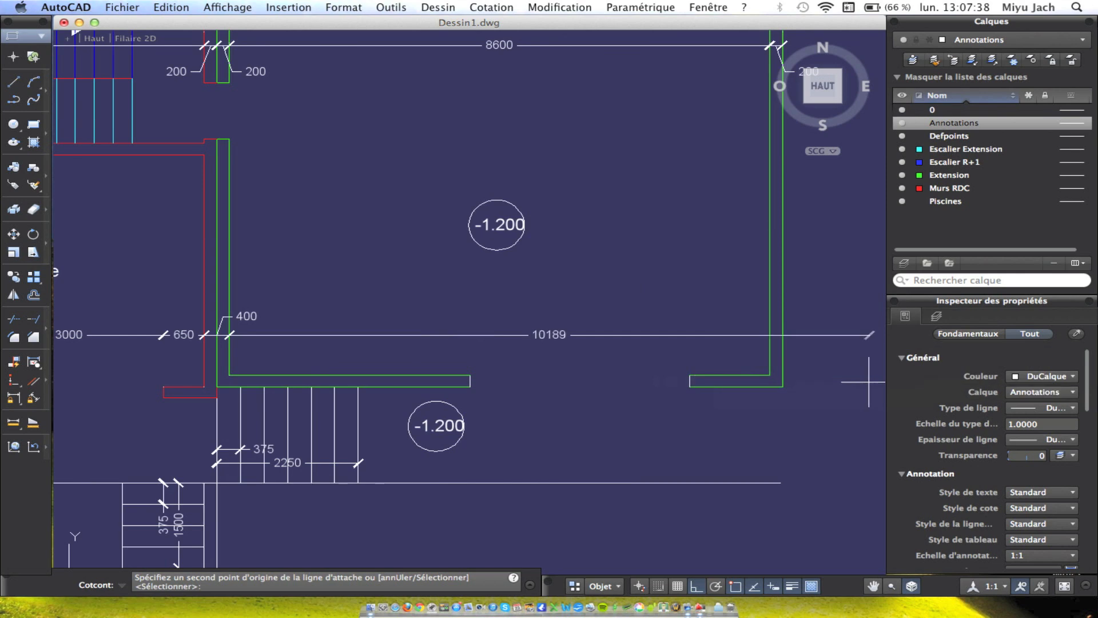
click(470, 376)
click(690, 376)
click(770, 375)
click(783, 386)
scroll(395, 348, down, 4)
middle_drag(395, 348, 729, 371)
scroll(625, 356, up, 2)
key(Escape)
Add a horizontal linear dimension from the dining room's left inner wall face to the end of the partition below the bathroom.
scroll(619, 351, up, 4)
right_click(583, 350)
key(Escape)
click(492, 6)
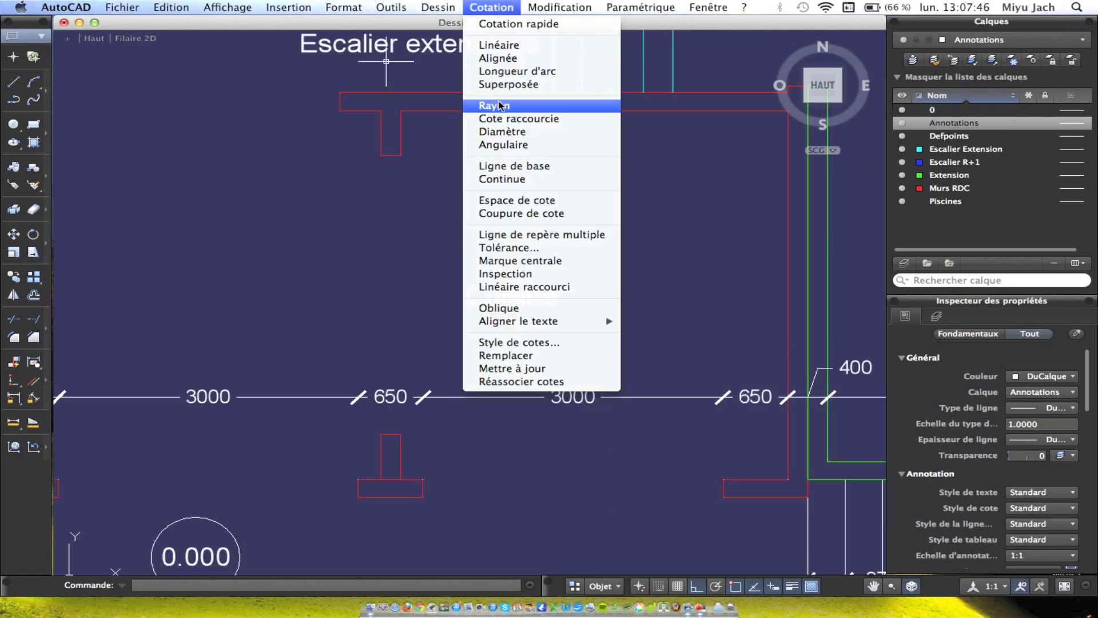
click(496, 46)
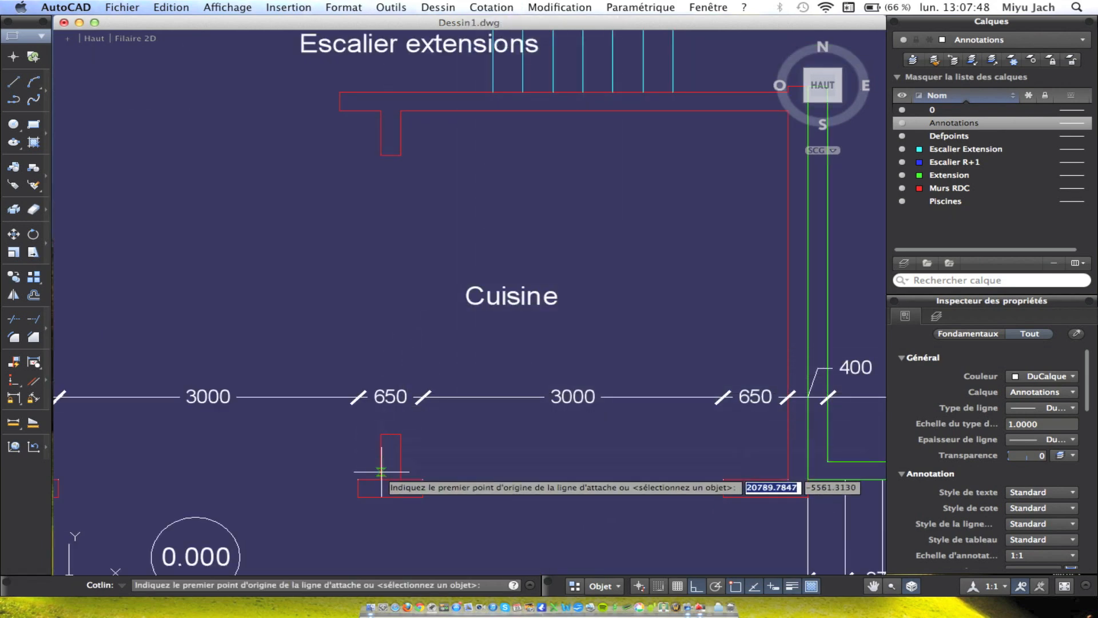
scroll(386, 206, down, 2)
middle_drag(383, 205, 613, 227)
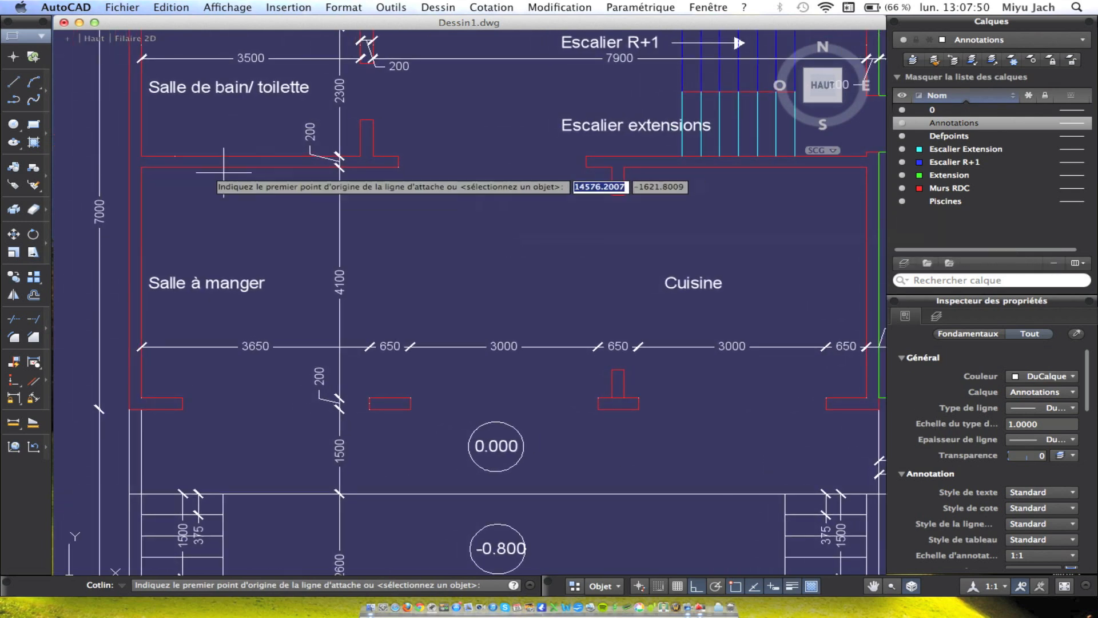
click(141, 172)
click(403, 168)
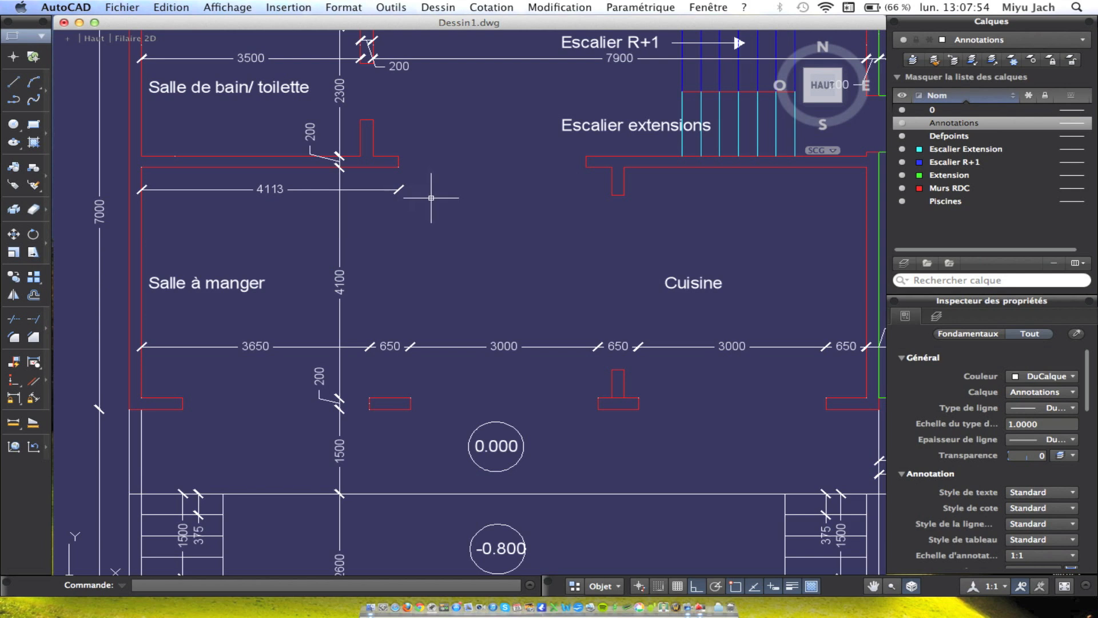
Continue that dimension across the partition opening, the short wall end and the projecting stub to the kitchen's right inner wall face.
right_click(464, 223)
click(515, 225)
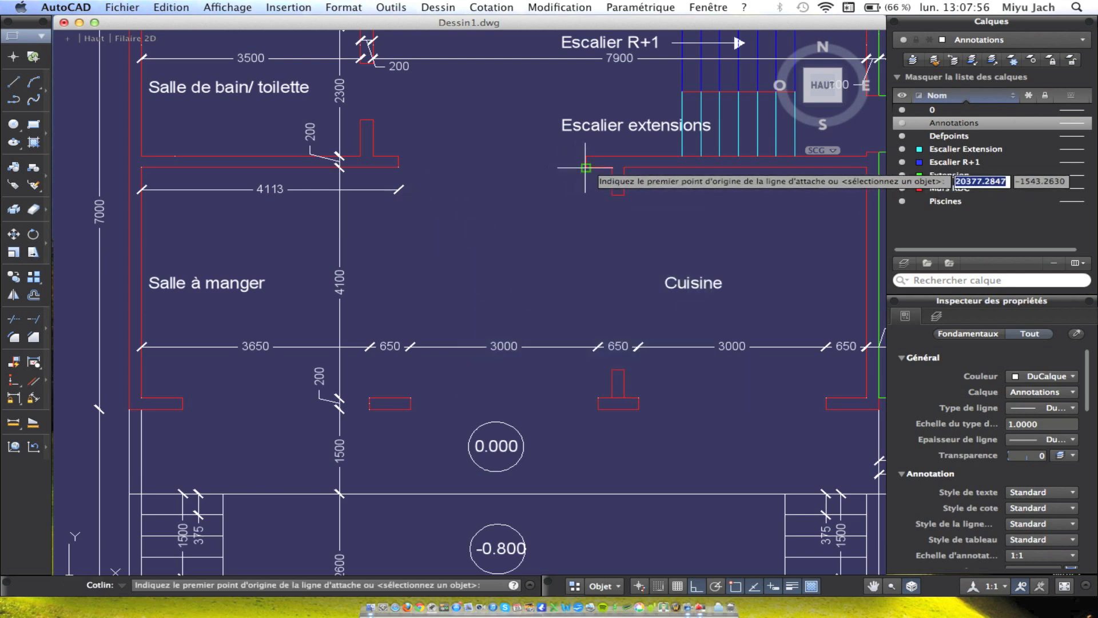
click(499, 8)
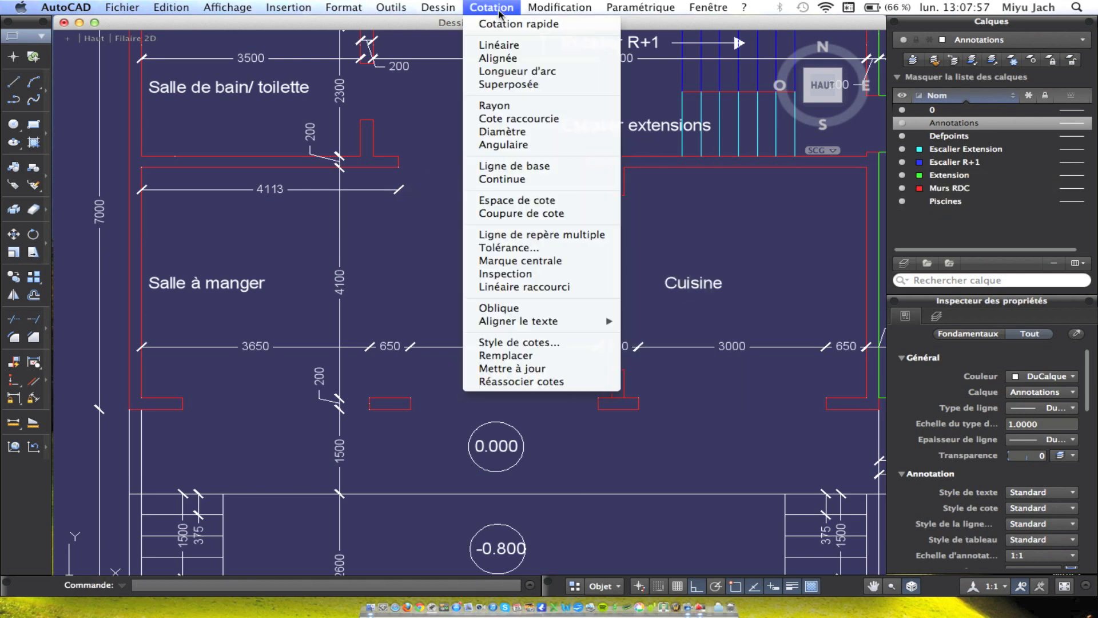
click(506, 179)
click(586, 168)
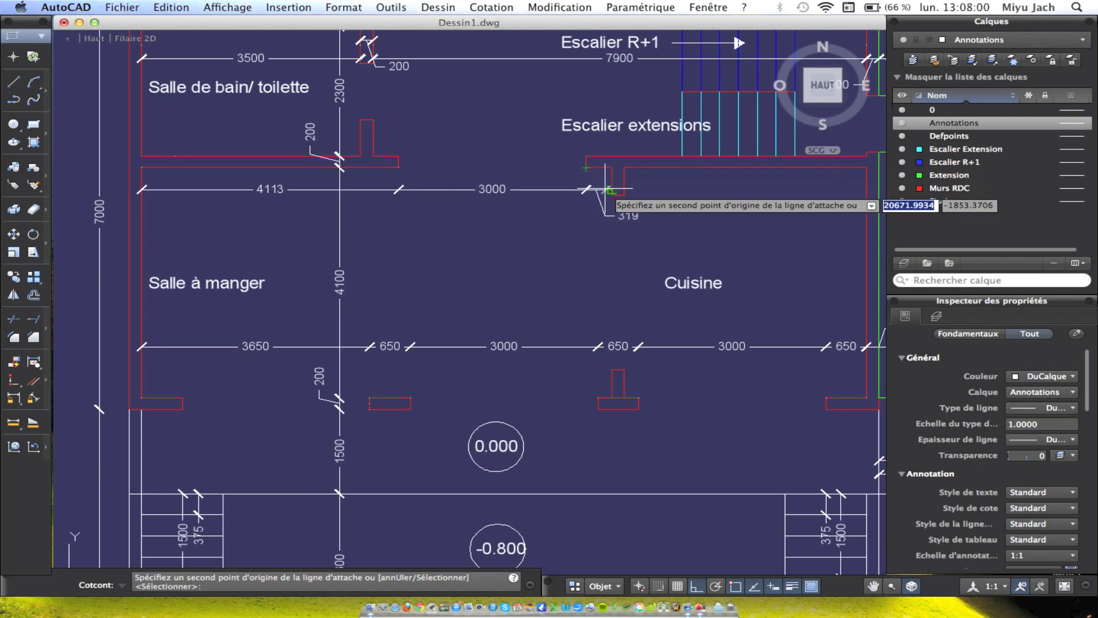
click(624, 193)
click(867, 168)
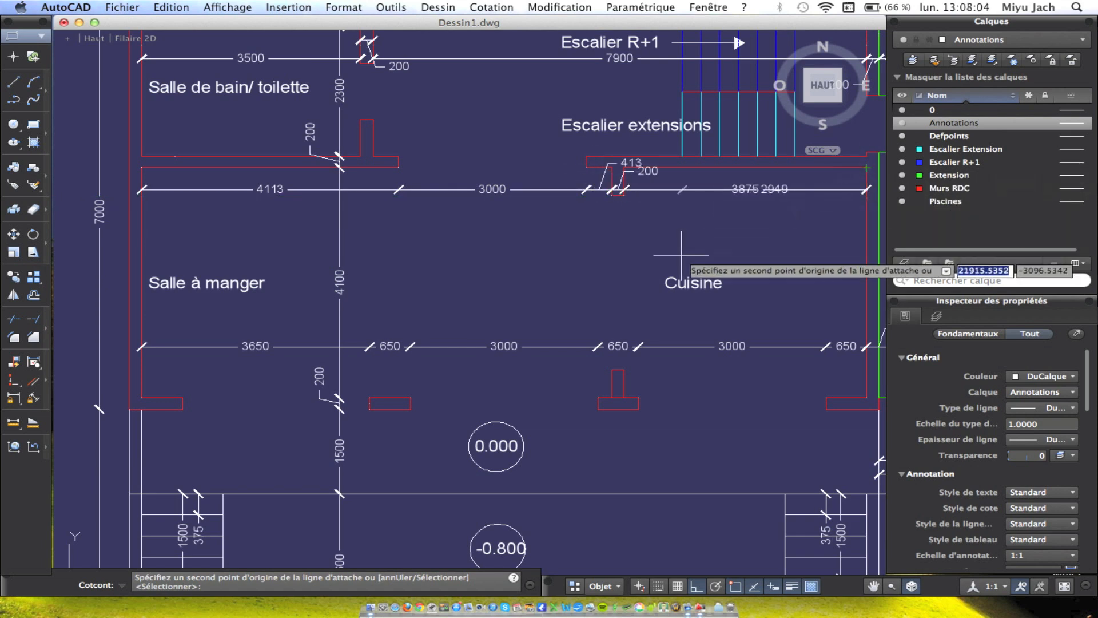
middle_drag(682, 253, 628, 256)
key(Escape)
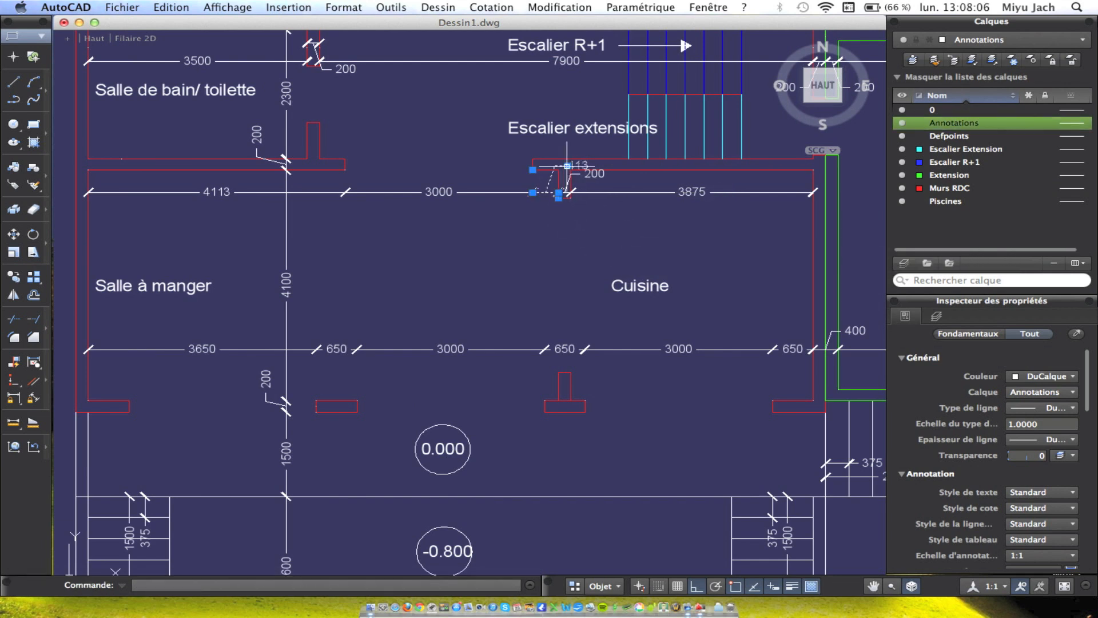
Move the text of the short 413 dimension beside the partition stub below the dimension line and to its left.
scroll(567, 166, up, 5)
click(568, 176)
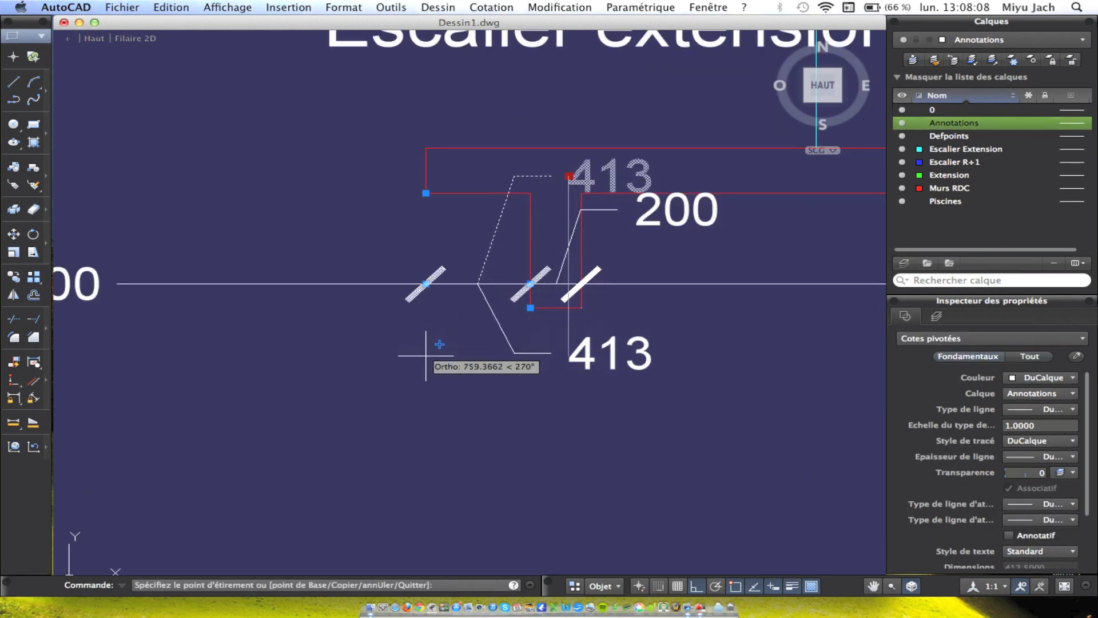
click(444, 392)
key(Escape)
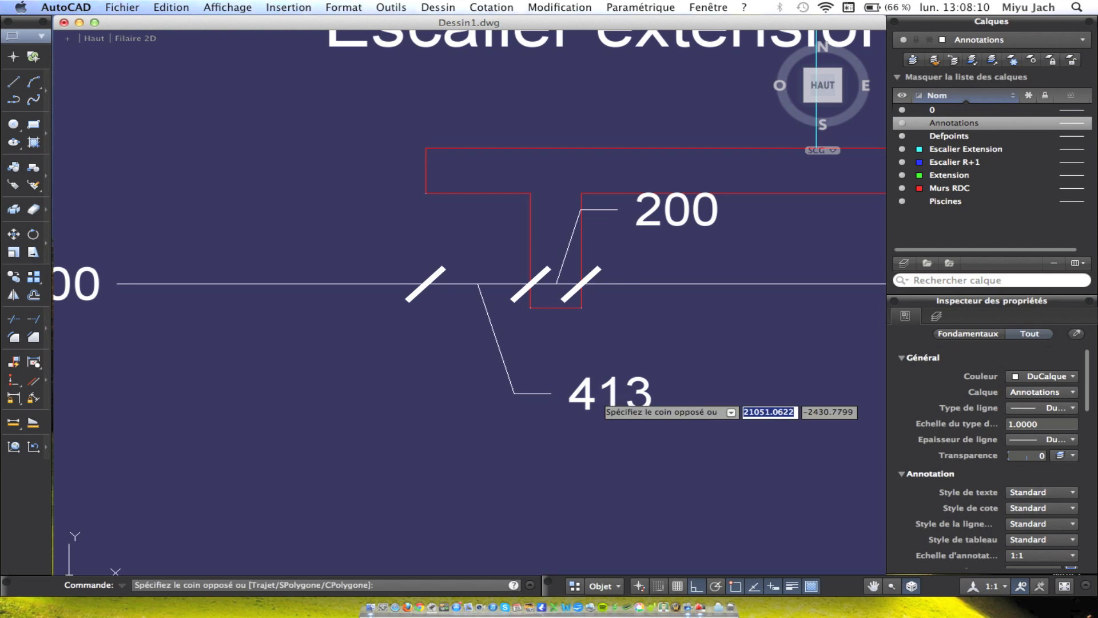
click(571, 380)
click(569, 393)
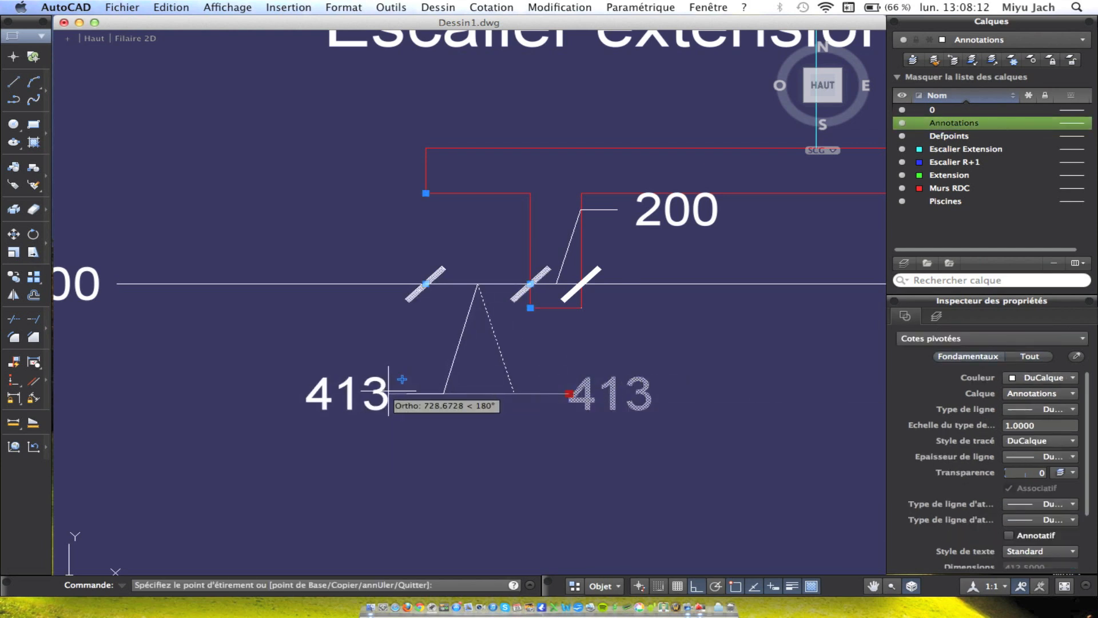
click(389, 393)
Move the text of the partition stub's 200 thickness dimension below the dimension line, to the stub's right.
scroll(490, 367, down, 4)
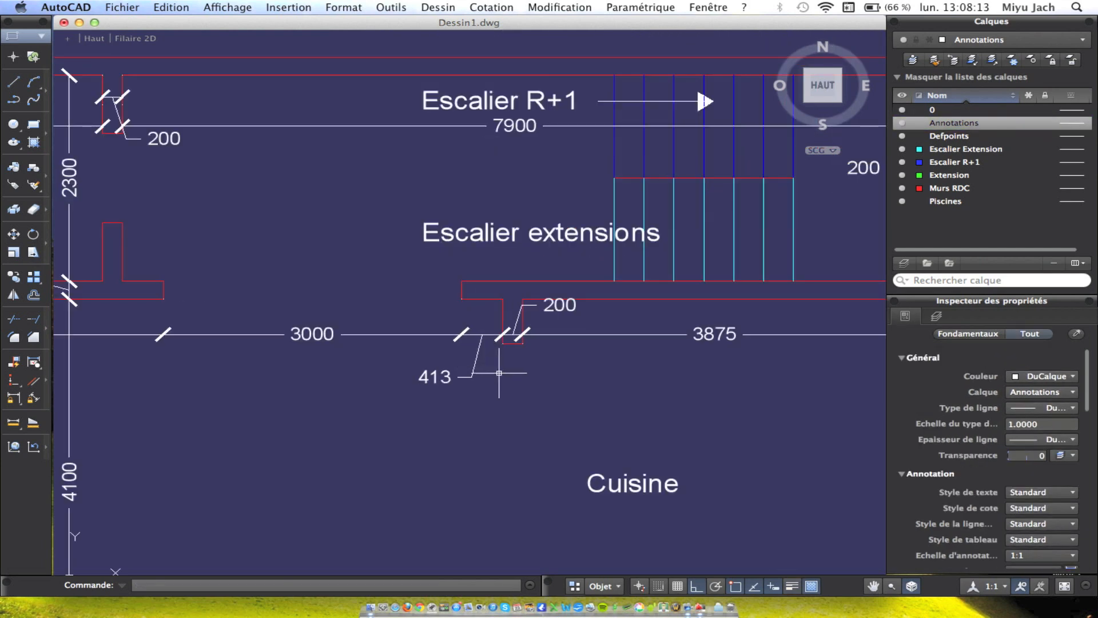
click(544, 305)
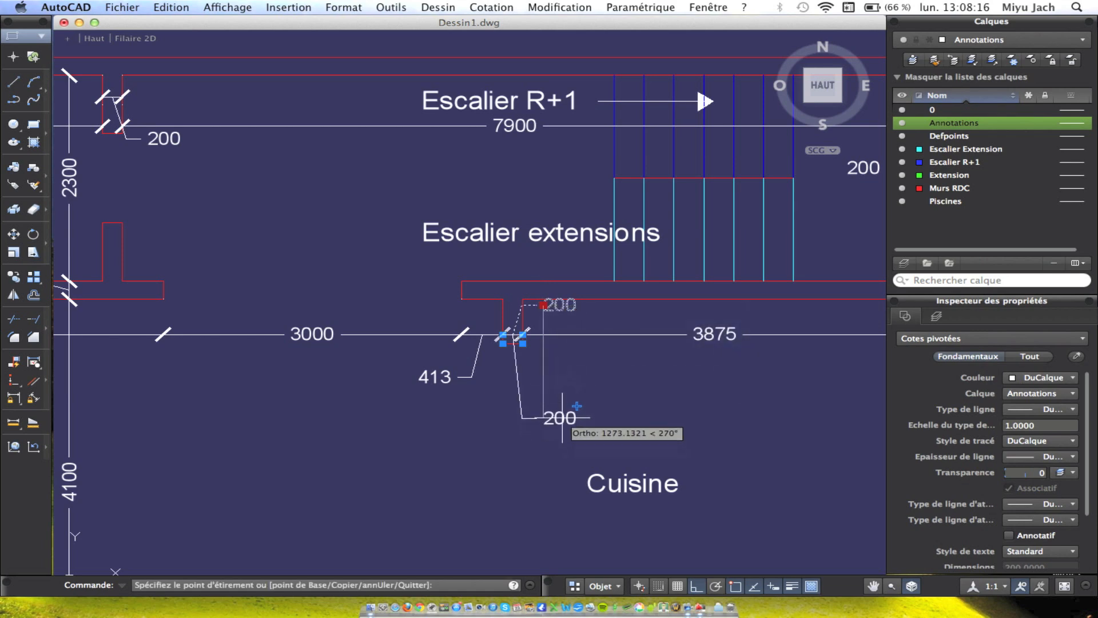
click(579, 364)
Add a horizontal linear dimension for the first tread depth of the Escalier R+1 stair, placed near the lower end of its steps.
scroll(518, 402, down, 4)
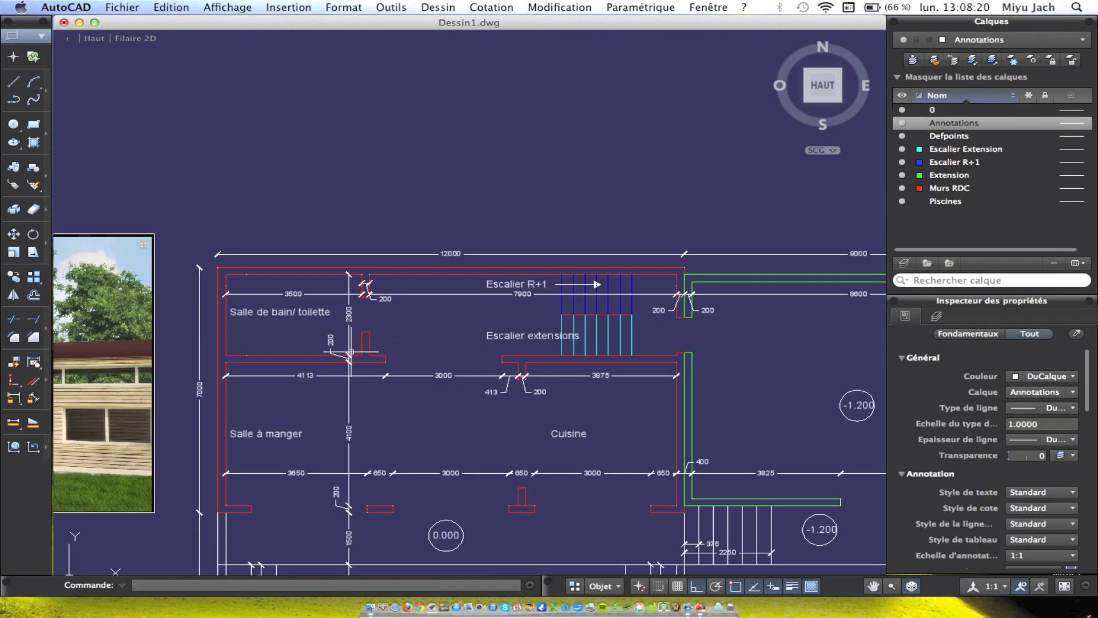
scroll(351, 352, up, 3)
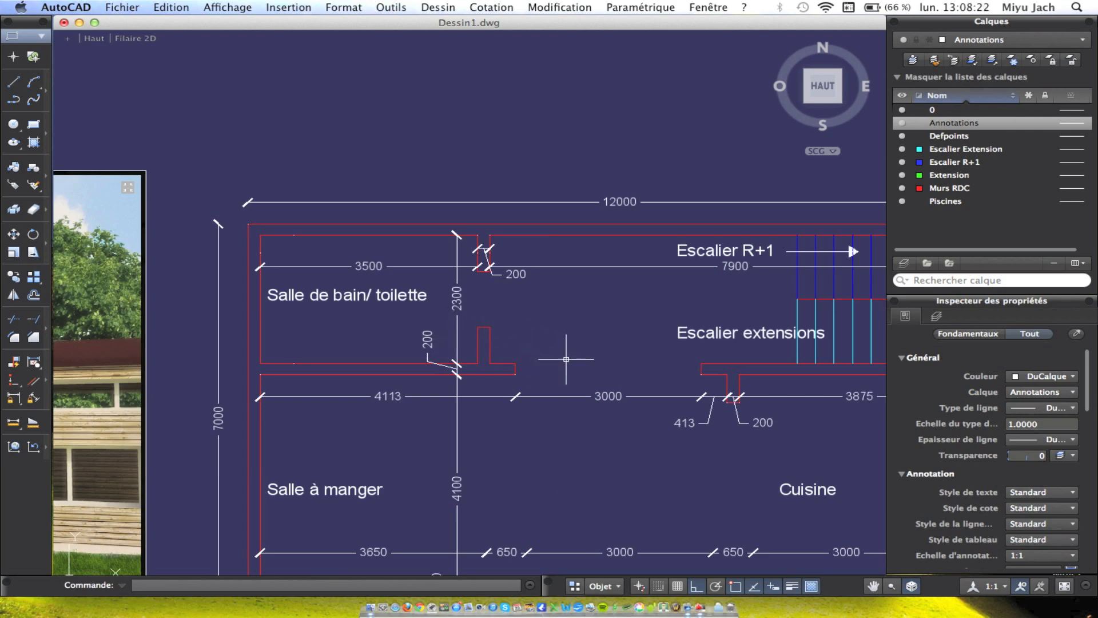
scroll(566, 360, down, 3)
middle_drag(653, 376, 531, 358)
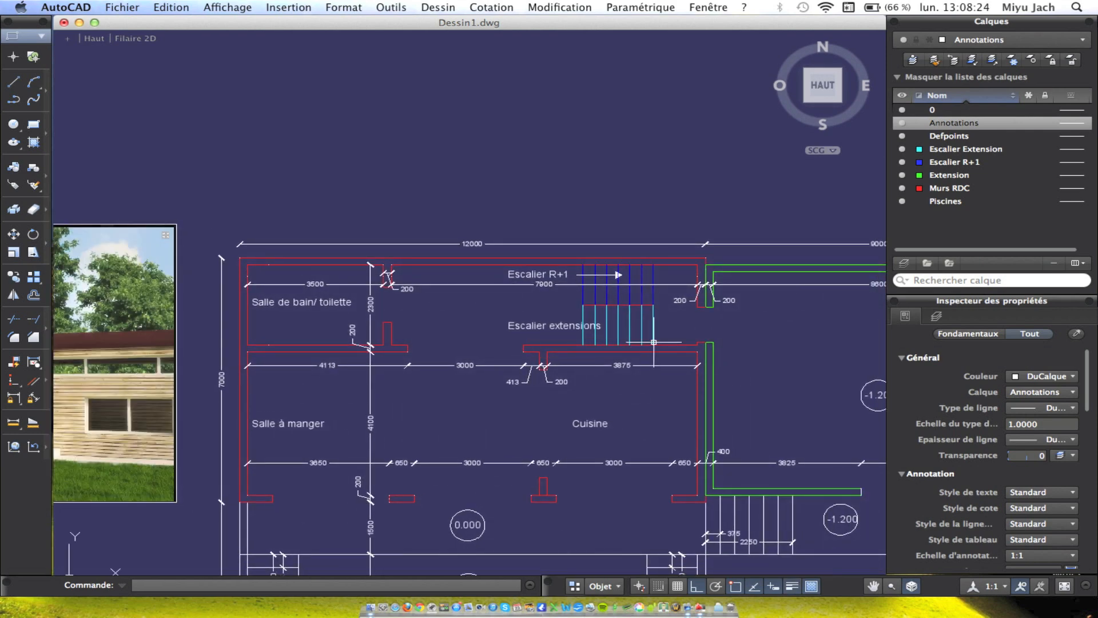
scroll(589, 303, up, 3)
middle_drag(677, 333, 576, 334)
click(560, 7)
mouse_move(504, 20)
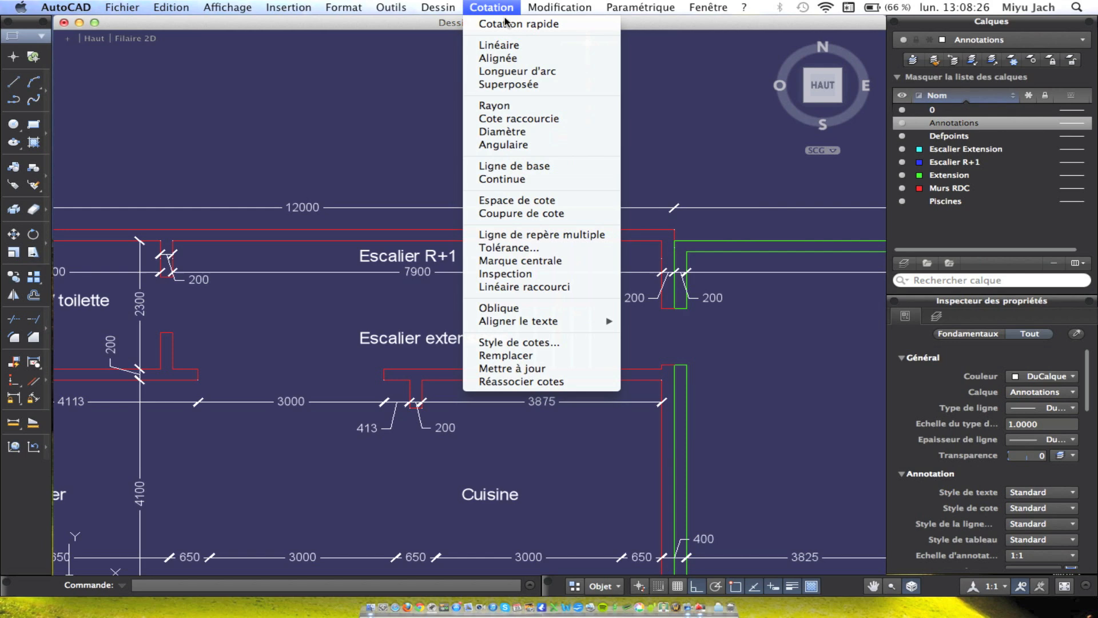
click(501, 54)
scroll(492, 298, up, 5)
click(468, 134)
click(516, 134)
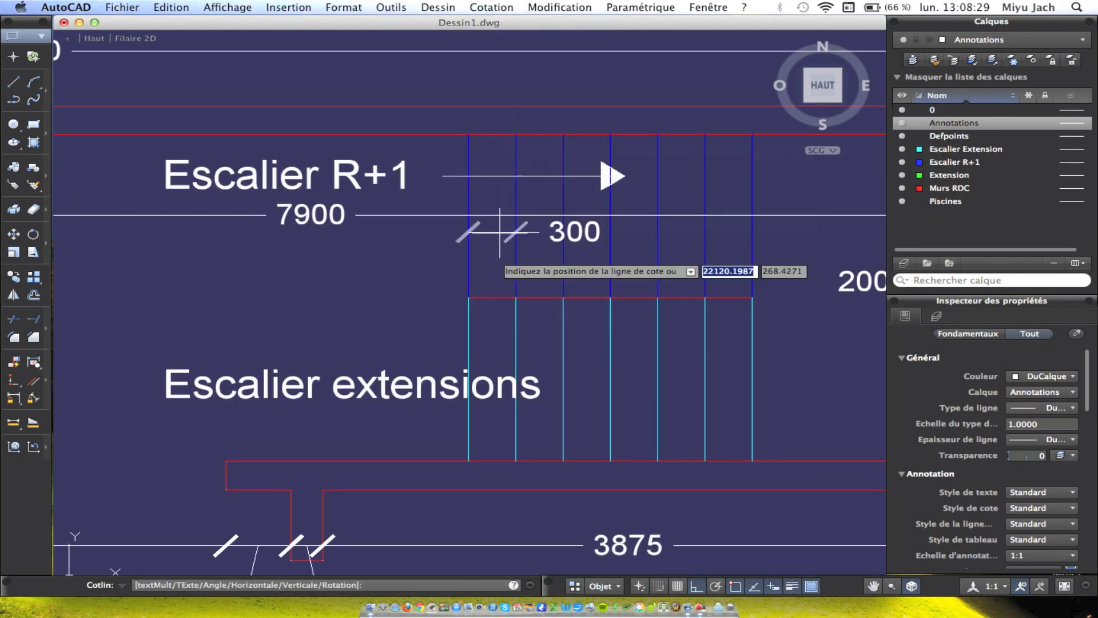
click(484, 263)
Add a horizontal linear dimension for the total run of the Escalier R+1 stair, placed above its single-tread dimension.
click(509, 7)
click(499, 46)
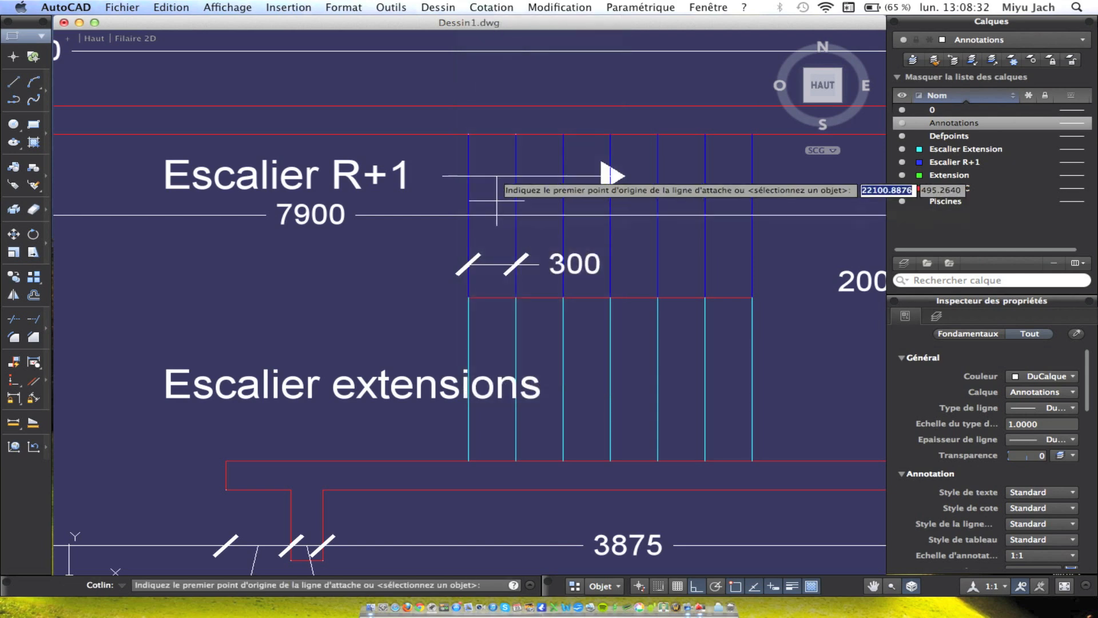
click(469, 135)
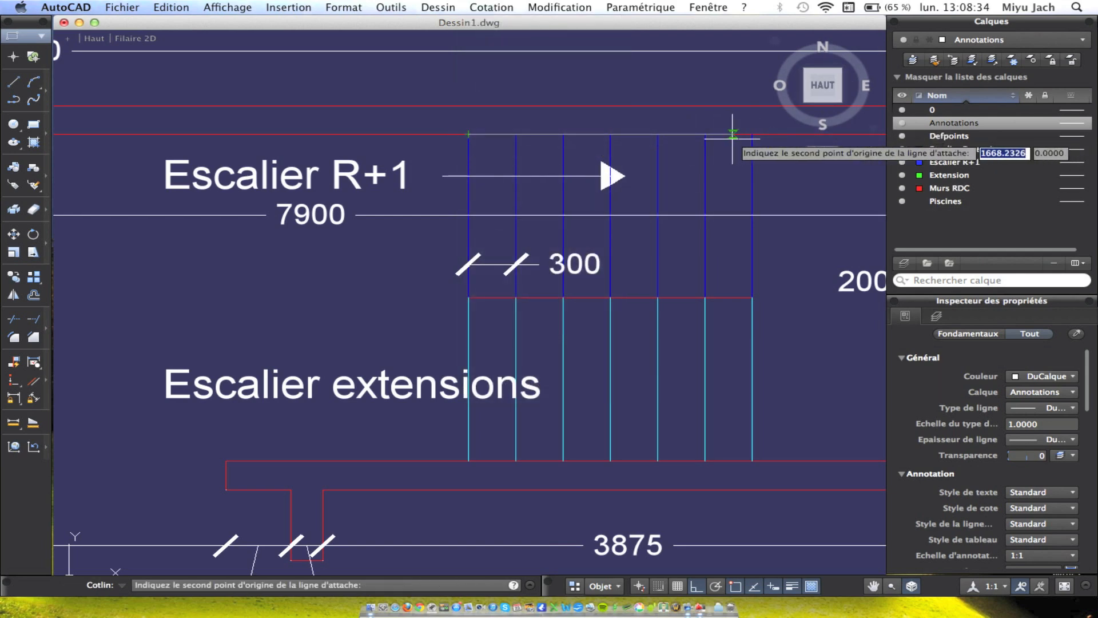
click(752, 134)
click(711, 229)
Add a horizontal linear dimension from the far end of the Escalier R+1 steps to the house's inner wall, in line with the total-run dimension.
scroll(564, 246, right, 5)
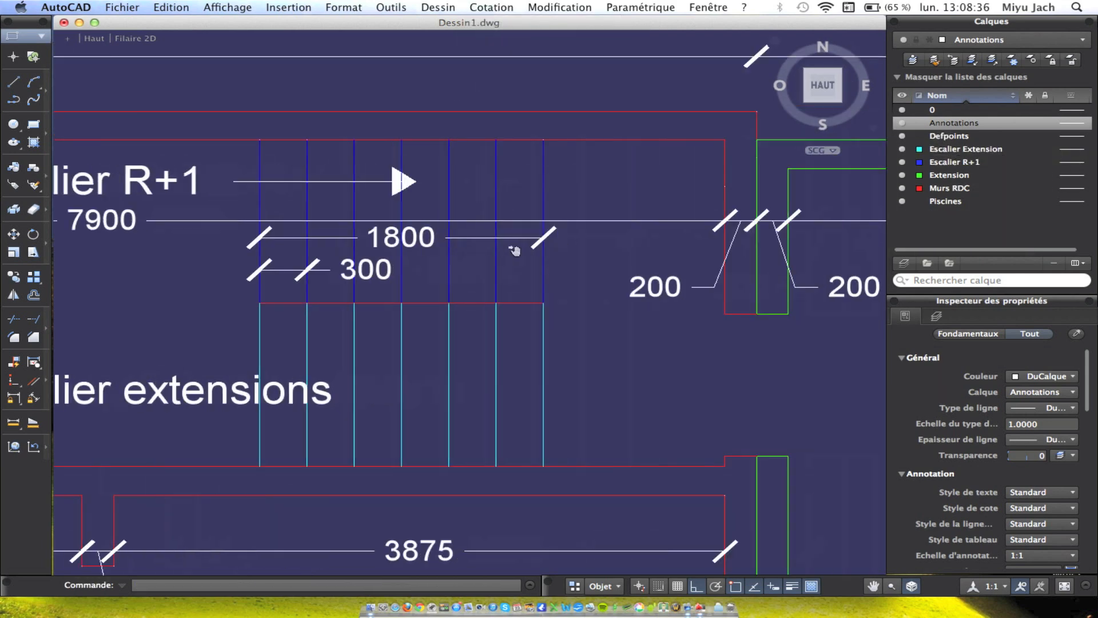
click(561, 7)
mouse_move(492, 8)
click(504, 38)
click(494, 7)
click(498, 45)
click(504, 138)
click(686, 139)
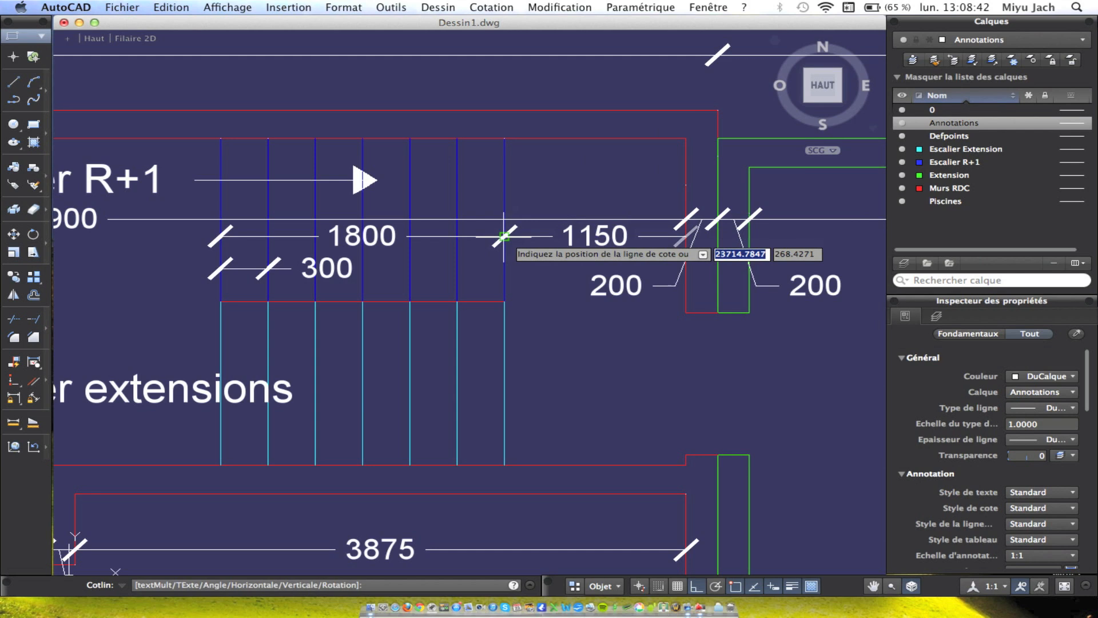
Add a vertical linear dimension for the width of the Escalier R+1 stair, placed just beyond its last step.
click(492, 6)
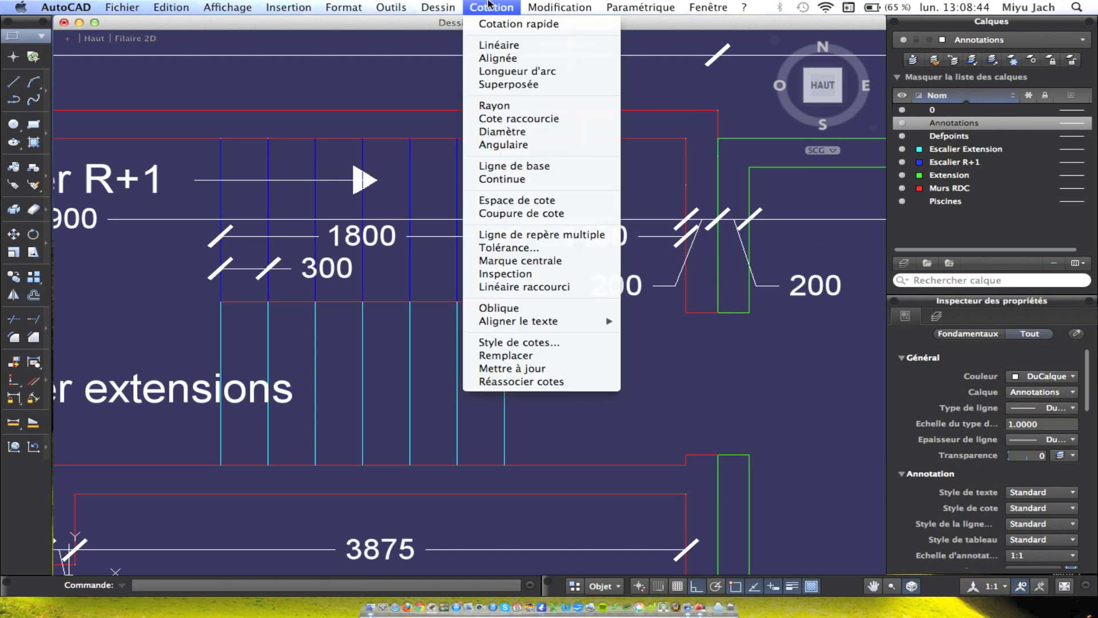
click(487, 47)
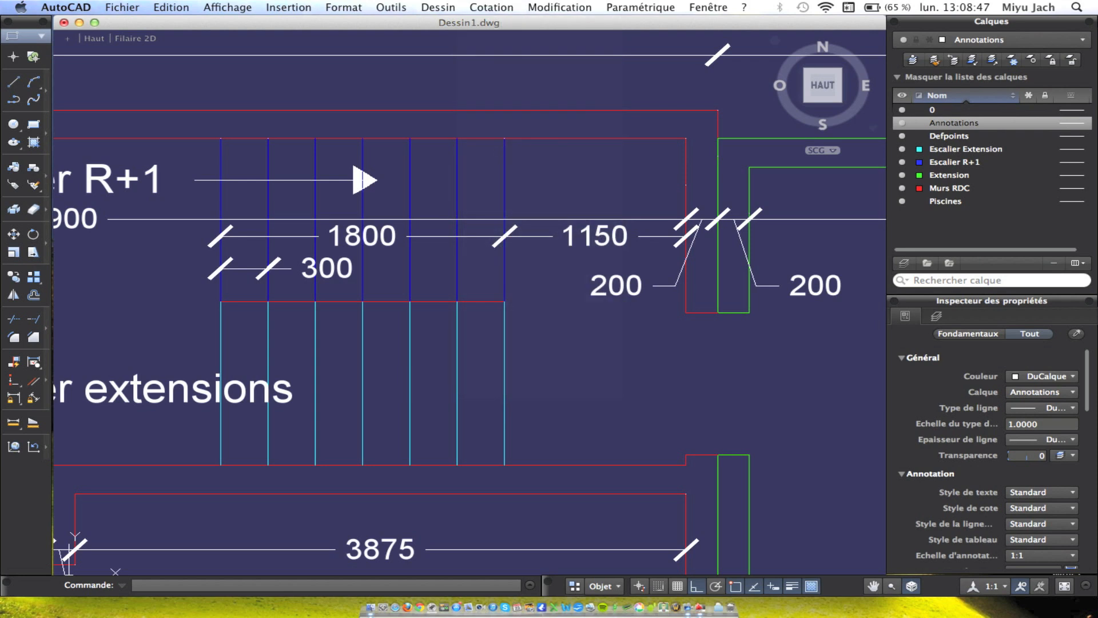
click(505, 138)
click(505, 302)
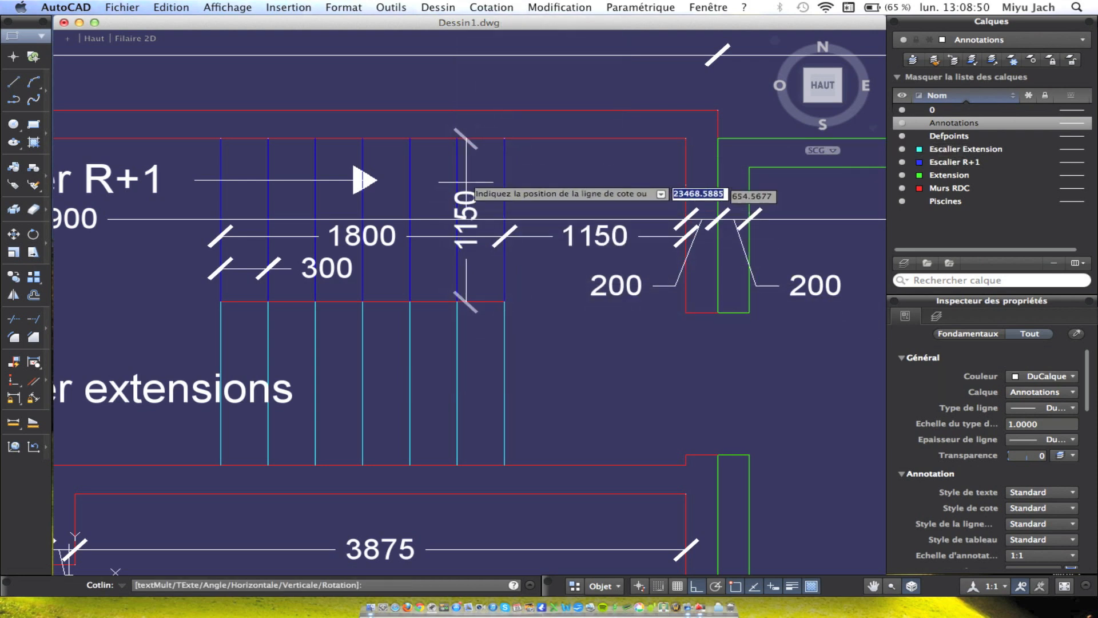
click(541, 172)
Continue the vertical stair-width dimension down to the corridor wall to cover the width of the Escalier extensions stair.
click(507, 7)
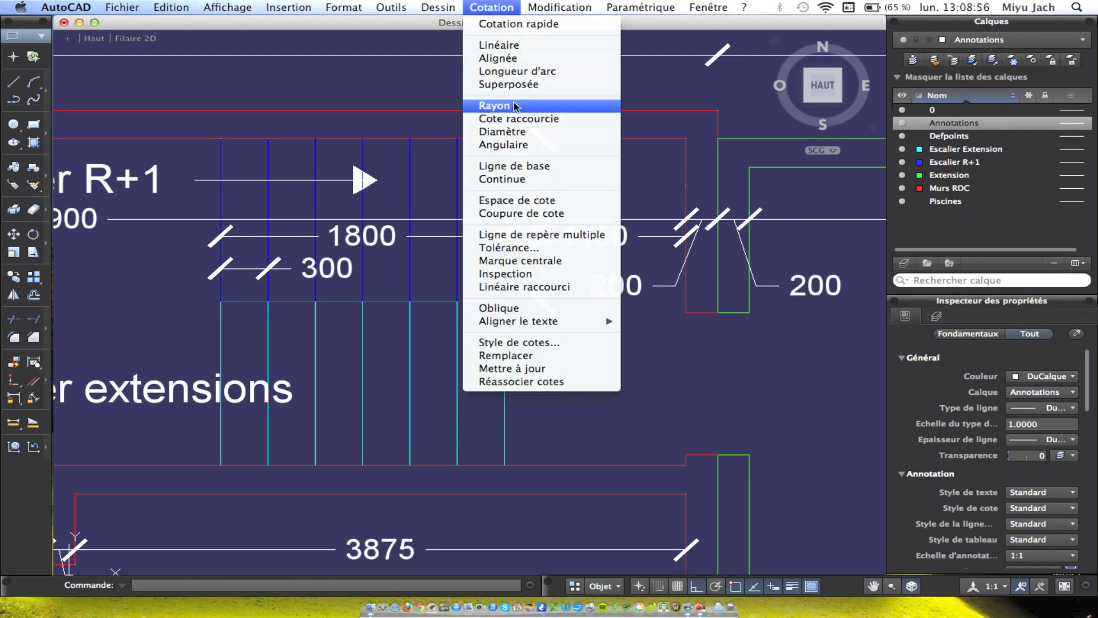
click(512, 180)
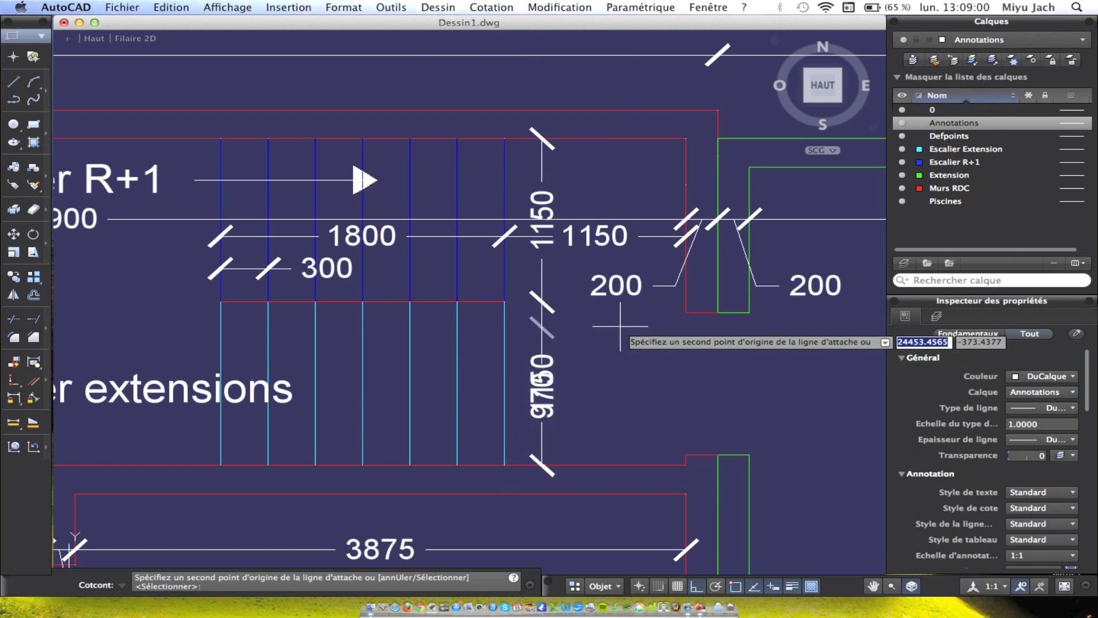
key(Escape)
click(492, 7)
click(493, 49)
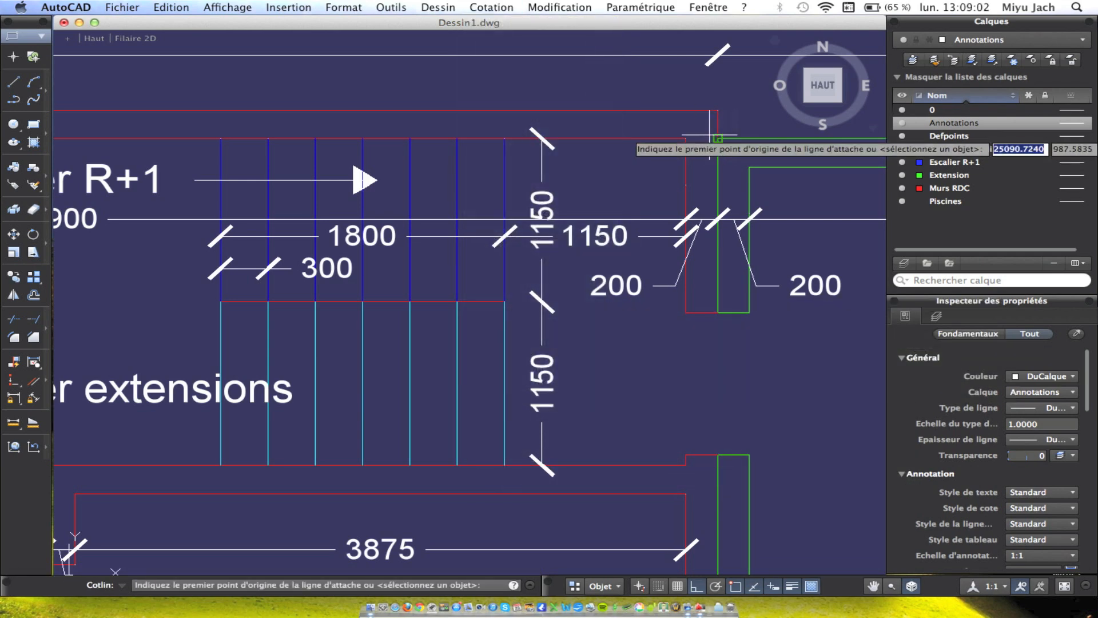
key(Escape)
Add a vertical linear dimension between the house's upper wall and the kitchen partition, placed just before the first steps of the stairs.
scroll(688, 140, down, 5)
middle_drag(376, 237, 500, 267)
scroll(283, 238, up, 5)
scroll(284, 239, down, 5)
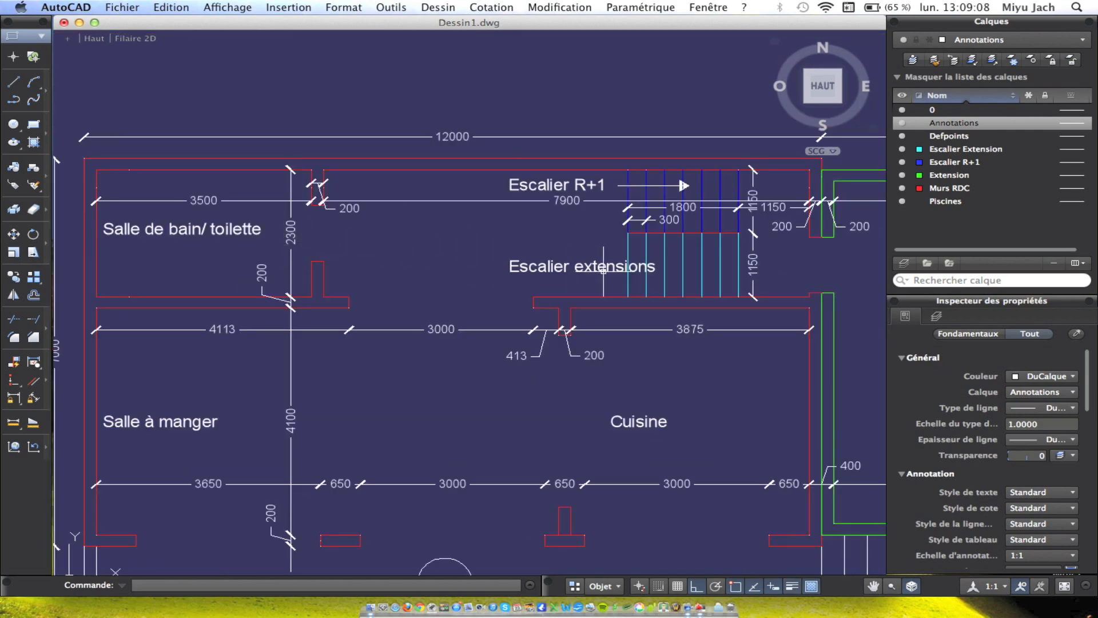
mouse_move(720, 389)
middle_down()
mouse_move(563, 304)
mouse_move(588, 307)
middle_up()
click(441, 7)
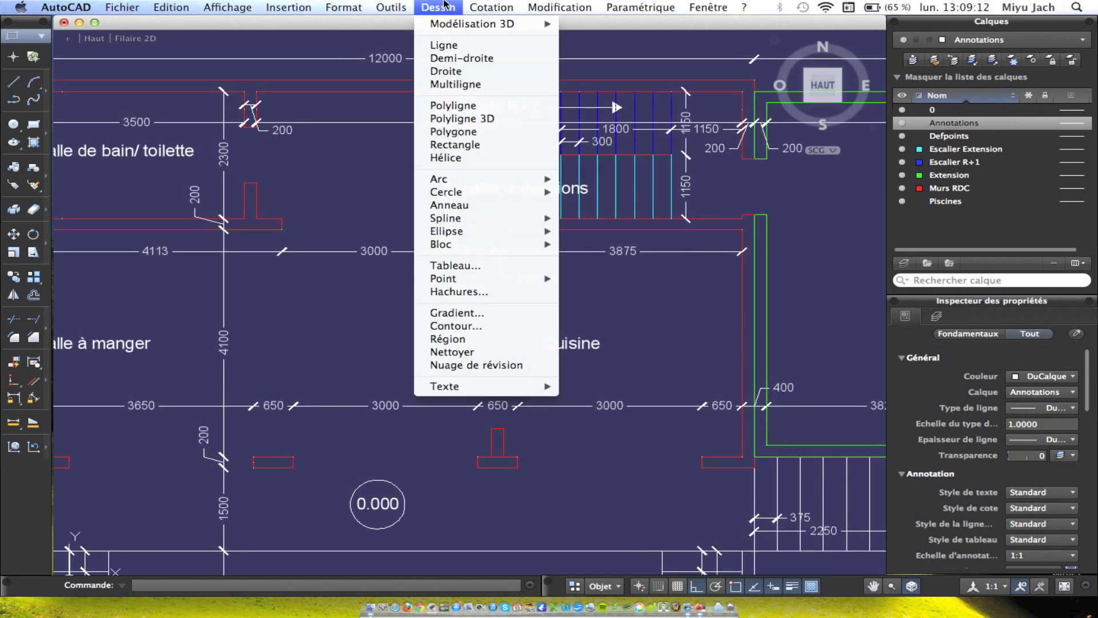
click(444, 45)
click(491, 7)
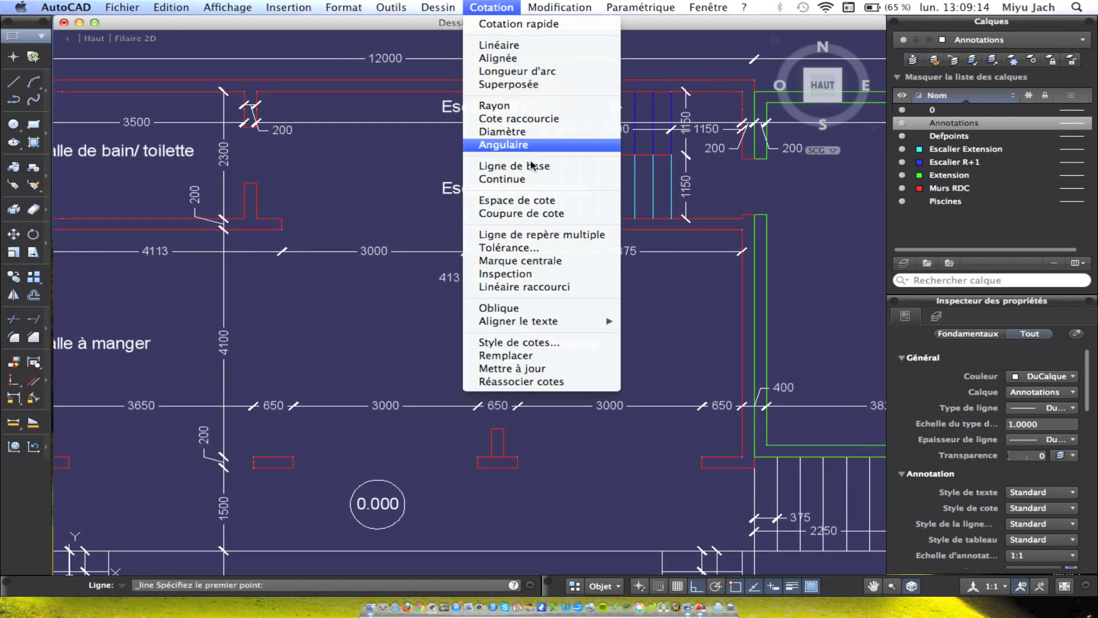
click(509, 47)
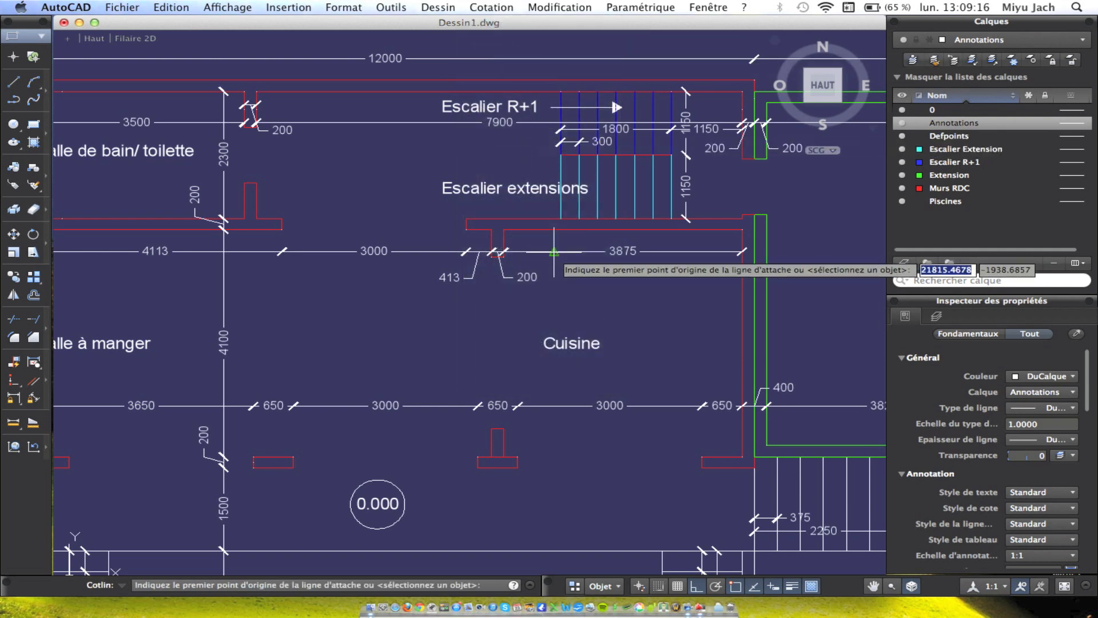
click(535, 91)
click(545, 219)
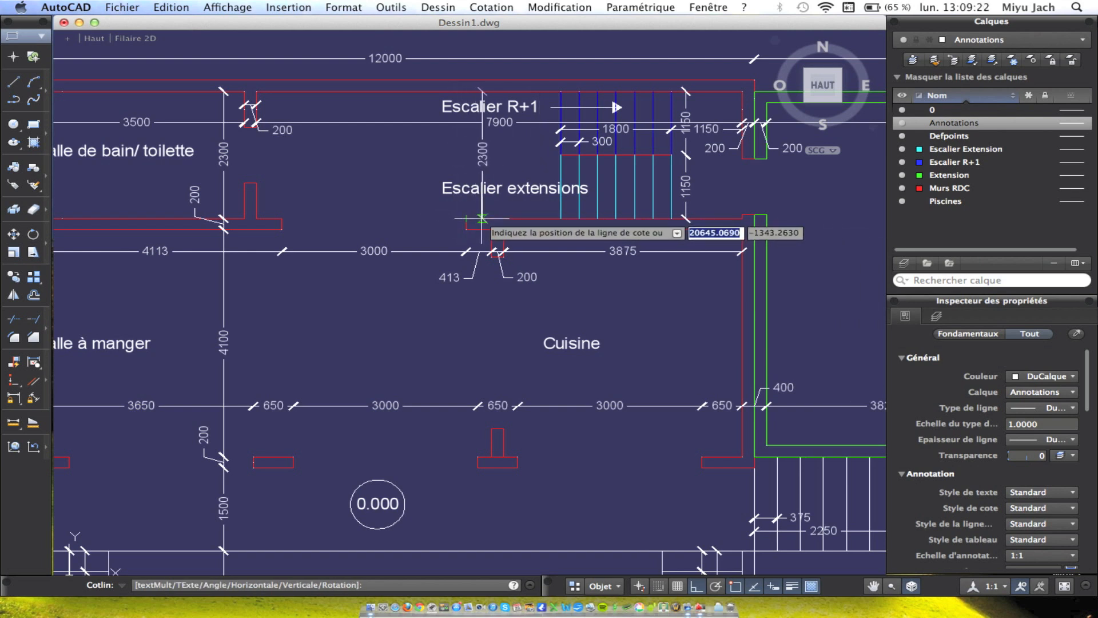
click(482, 219)
Continue the vertical dimension chain down through the kitchen: partition thickness, upper stub, clear kitchen depth, lower stub and facade wall thickness.
click(491, 7)
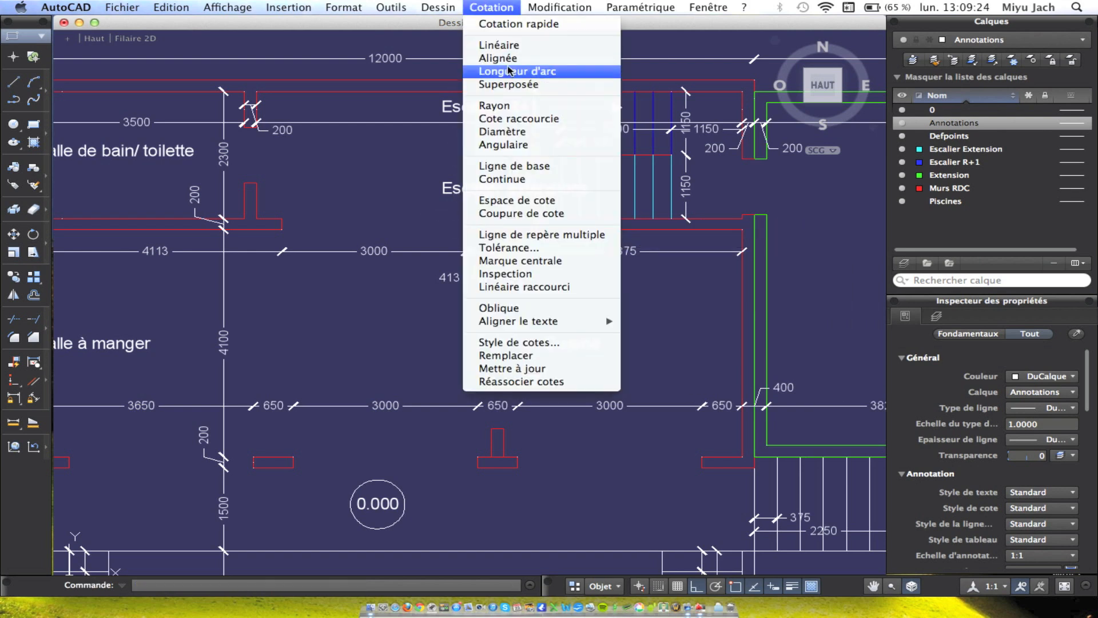
click(521, 179)
scroll(504, 244, up, 5)
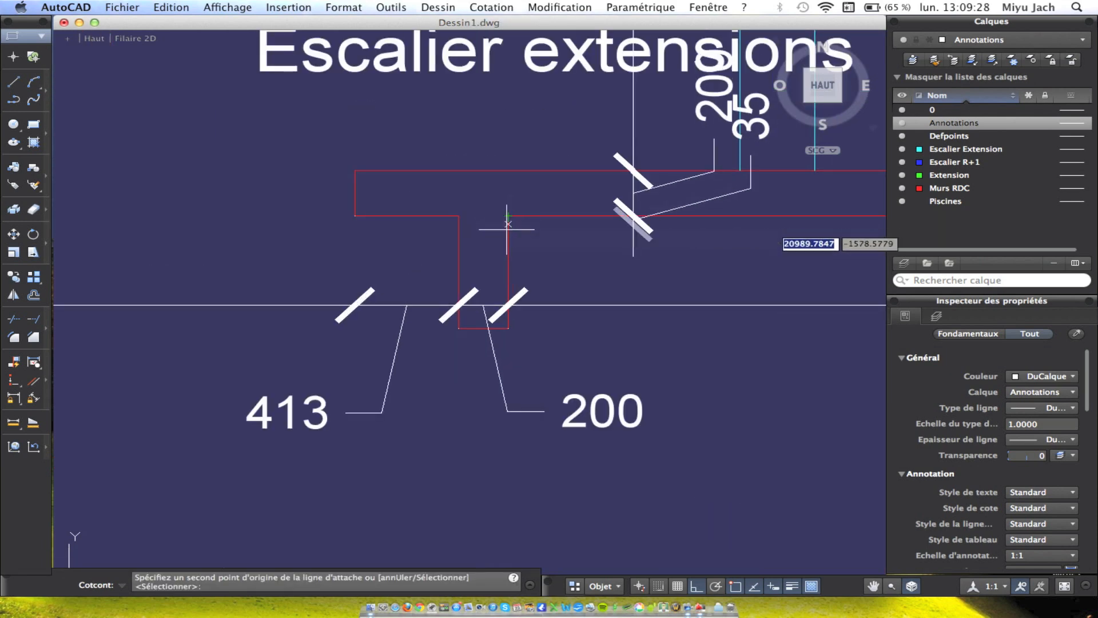
scroll(513, 343, down, 5)
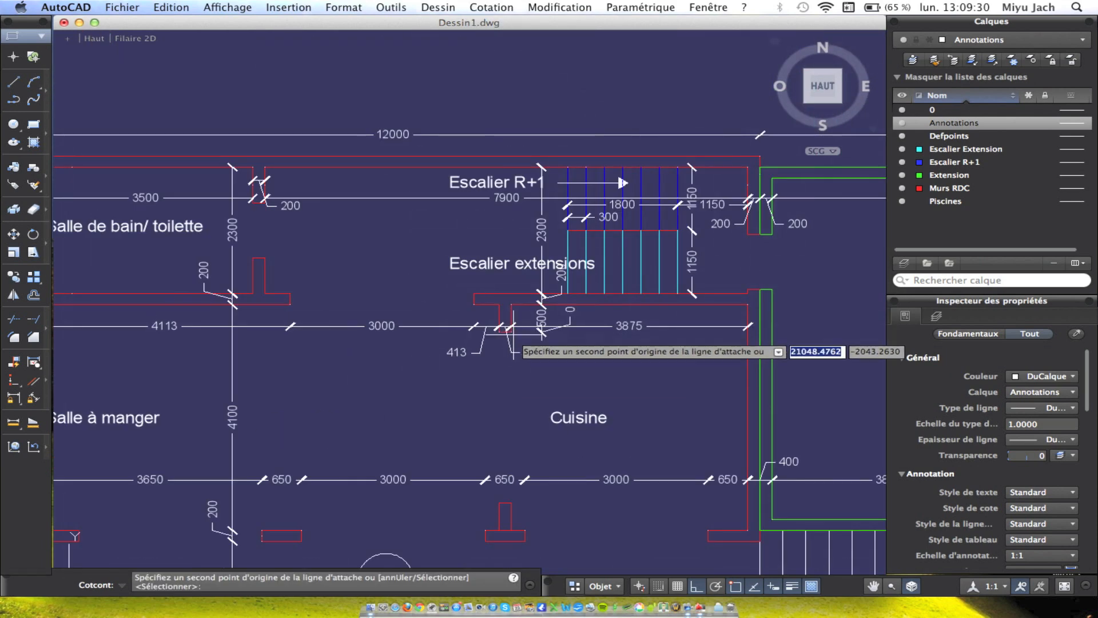
click(511, 503)
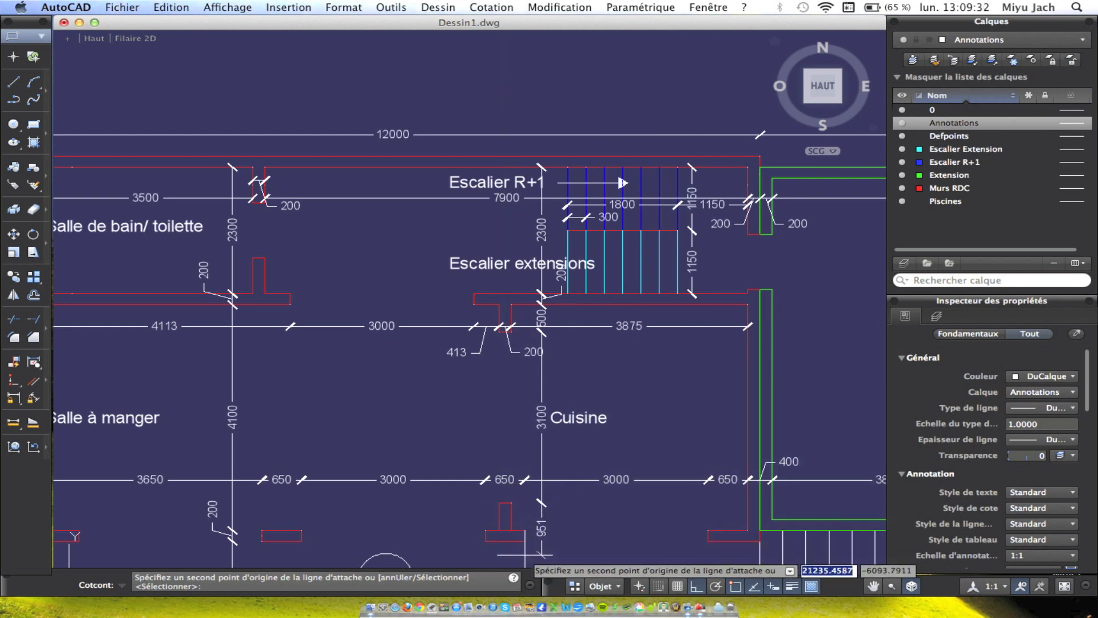
click(511, 531)
click(526, 539)
key(Escape)
Move the text of the facade wall's 200 thickness dimension below the wall, beside the kitchen's vertical dimension chain.
scroll(547, 527, up, 10)
middle_drag(579, 542, 571, 418)
click(646, 355)
click(579, 233)
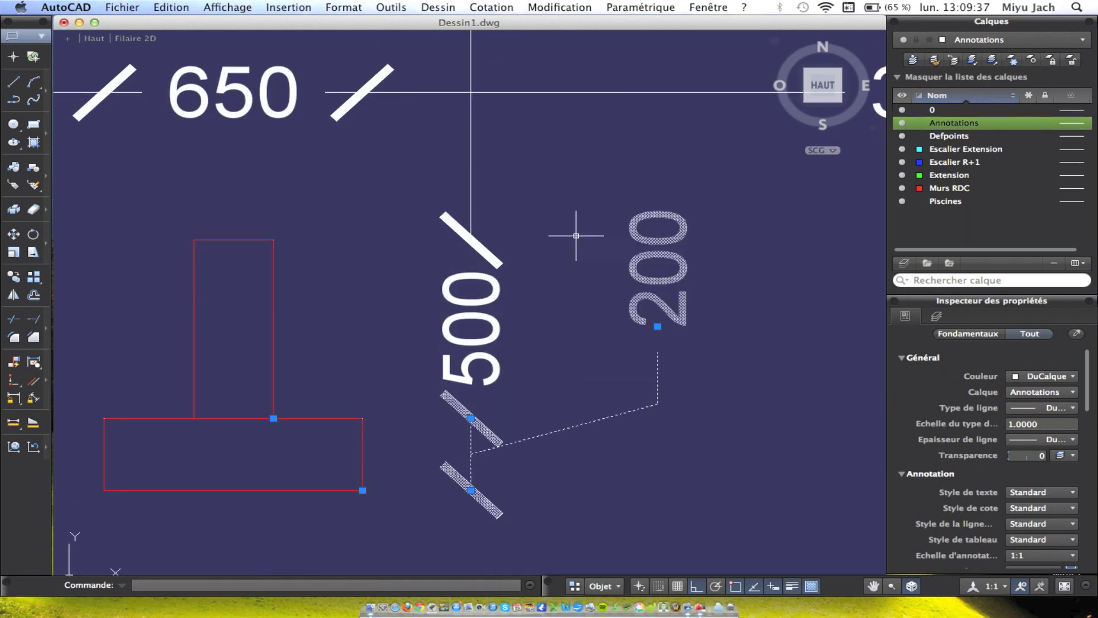
click(656, 326)
middle_drag(658, 488, 643, 360)
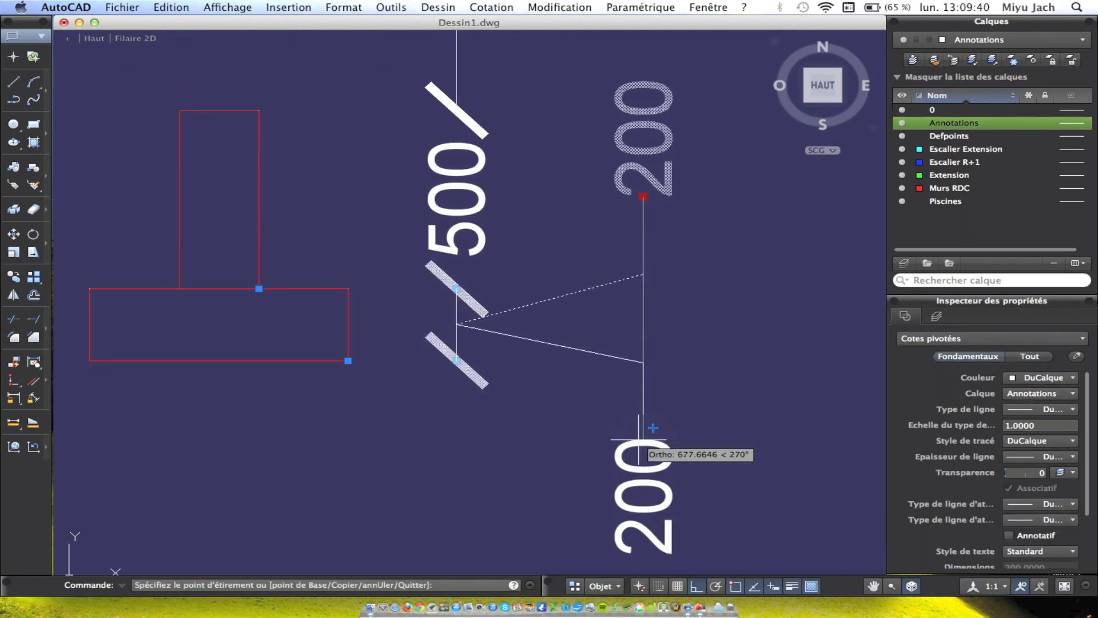
click(647, 446)
scroll(630, 420, down, 5)
key(Escape)
Move the text of the kitchen partition's 200 thickness dimension below the partition, clear of the Escalier extensions label.
scroll(630, 360, down, 4)
middle_drag(611, 261, 591, 458)
scroll(591, 459, down, 2)
scroll(612, 338, up, 4)
middle_drag(552, 198, 553, 237)
click(570, 186)
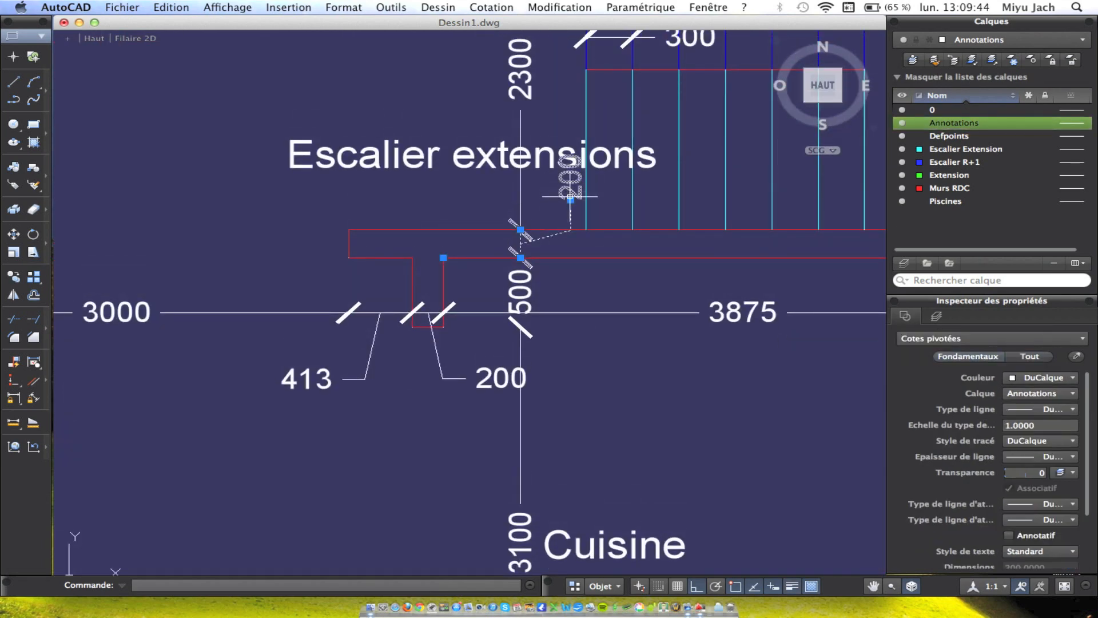
click(571, 199)
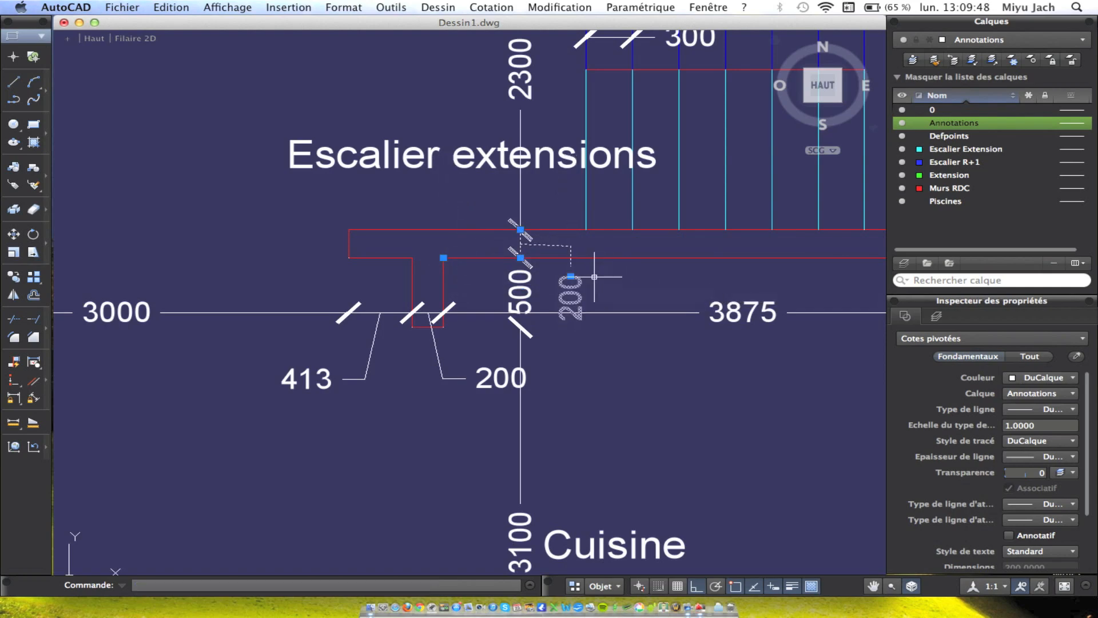
click(594, 277)
Add a vertical linear dimension inside the extension from its upper inner wall to the upper edge of the doorway to the house.
scroll(594, 280, down, 5)
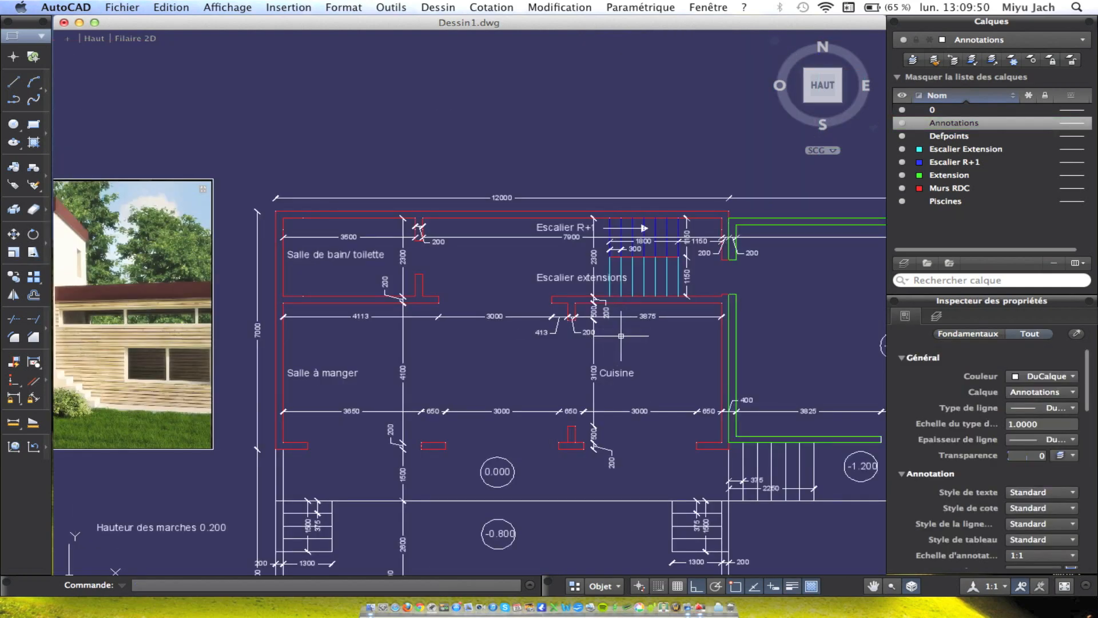
scroll(621, 335, down, 3)
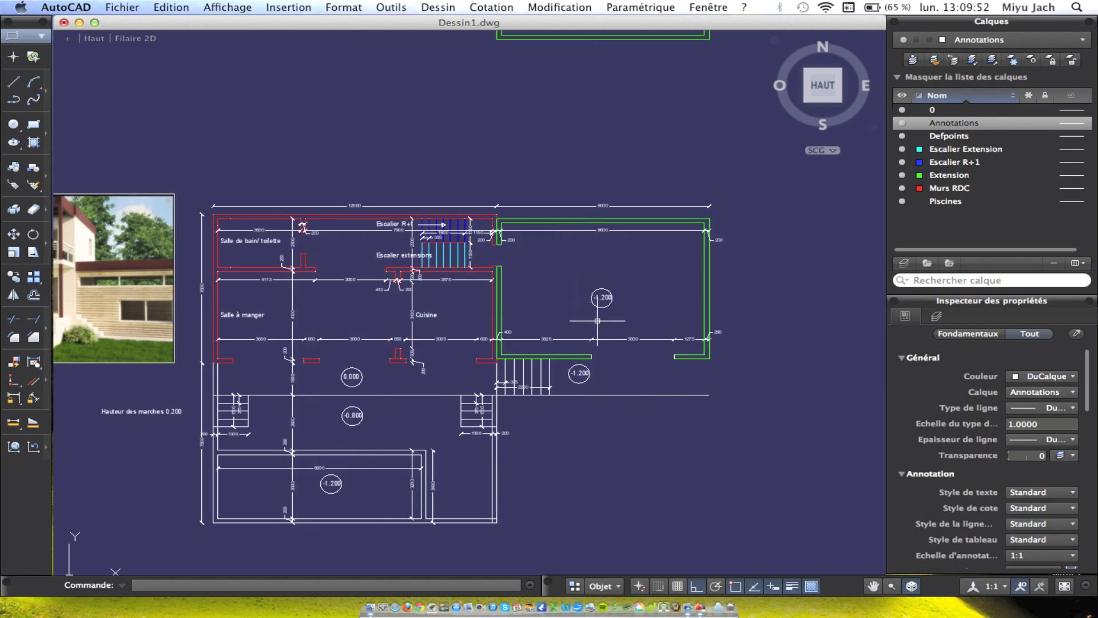
scroll(652, 313, up, 3)
click(547, 6)
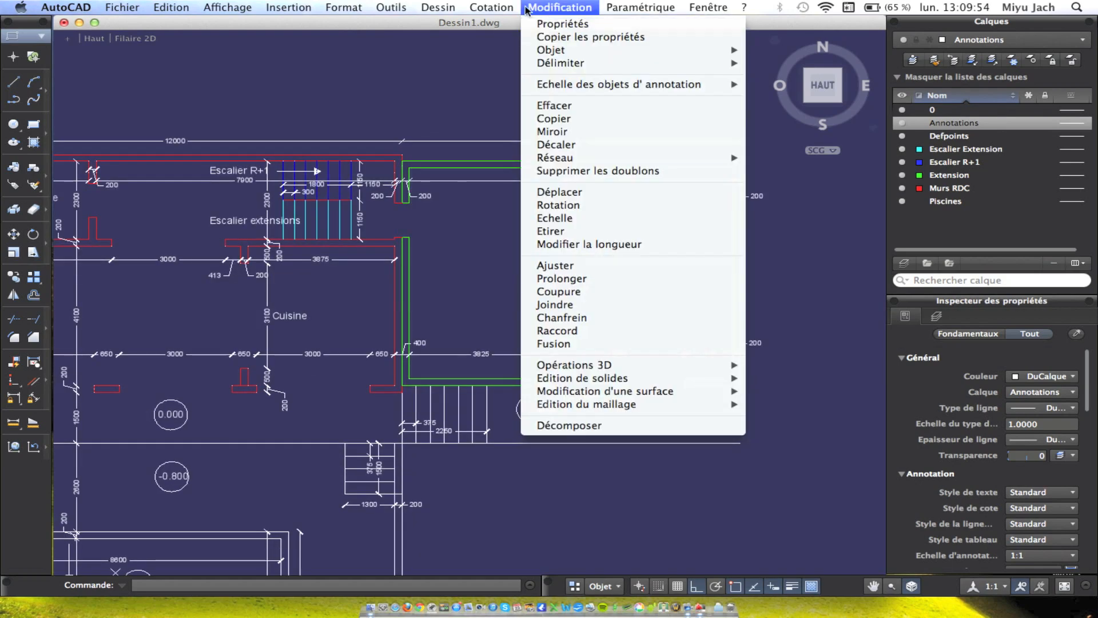
mouse_move(491, 8)
click(490, 45)
scroll(417, 175, up, 4)
click(407, 157)
click(398, 245)
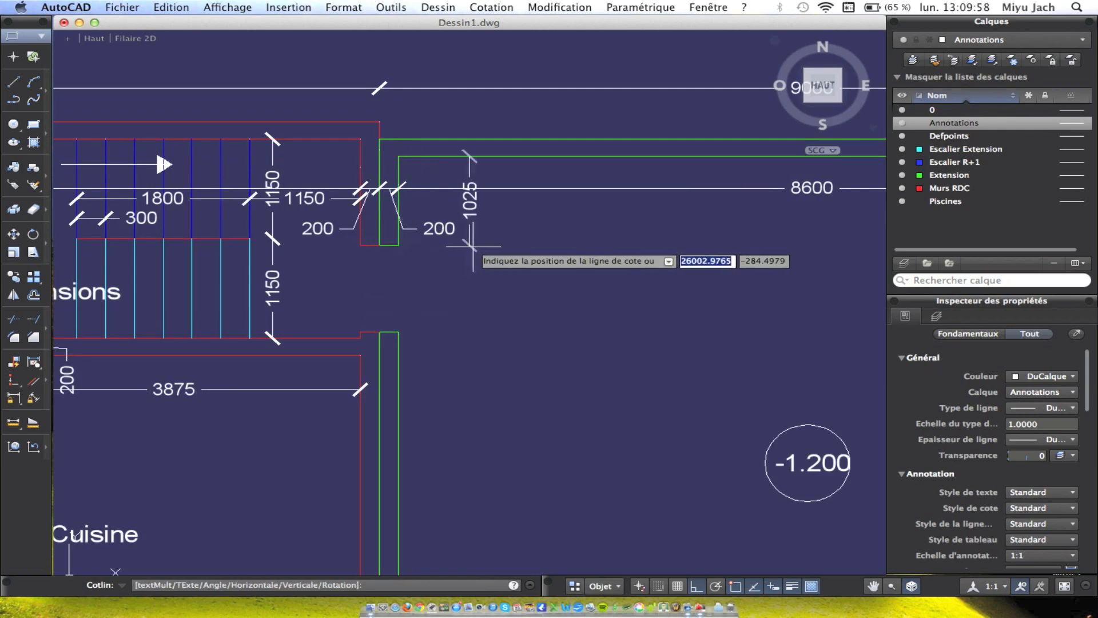
click(474, 198)
Add a vertical linear dimension for the doorway opening between house and extension, aligned under the wall-segment dimension above it.
right_click(546, 329)
click(547, 330)
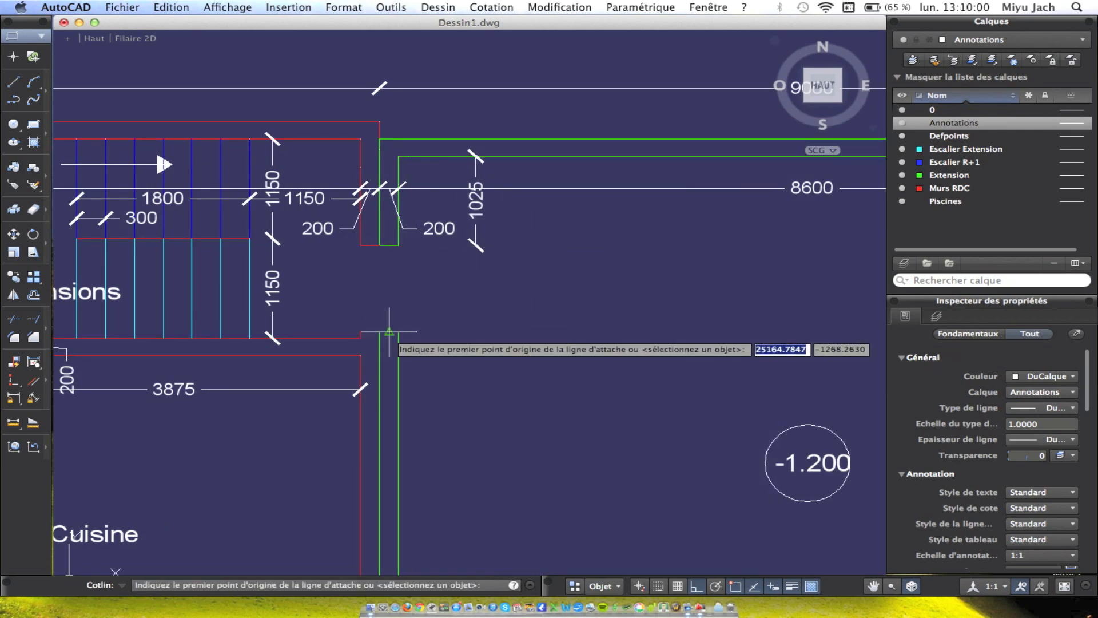
click(389, 246)
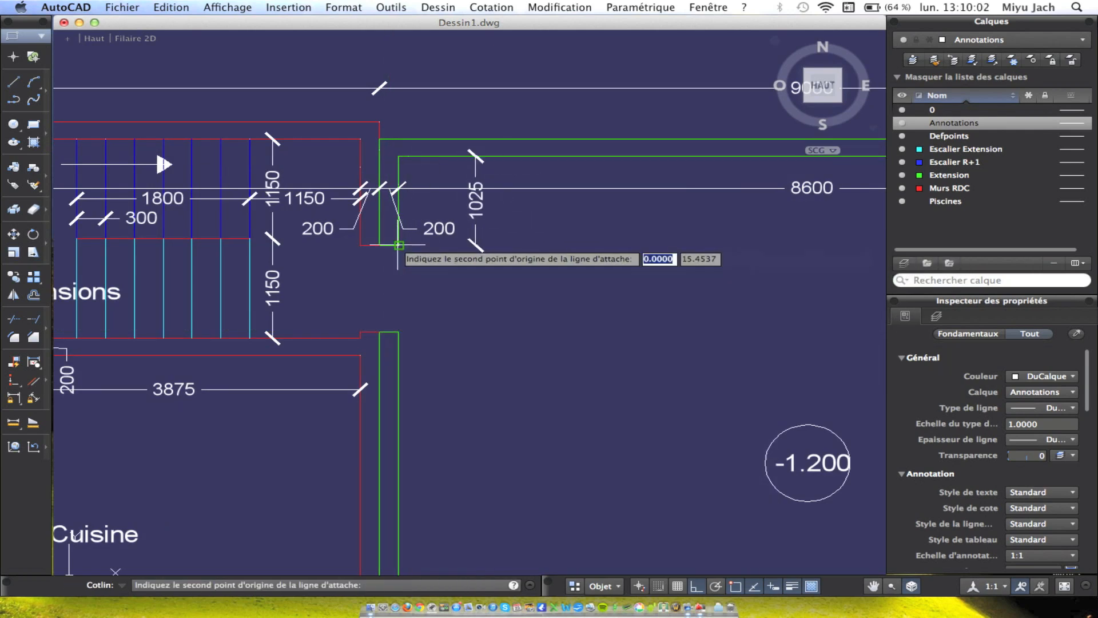
click(389, 331)
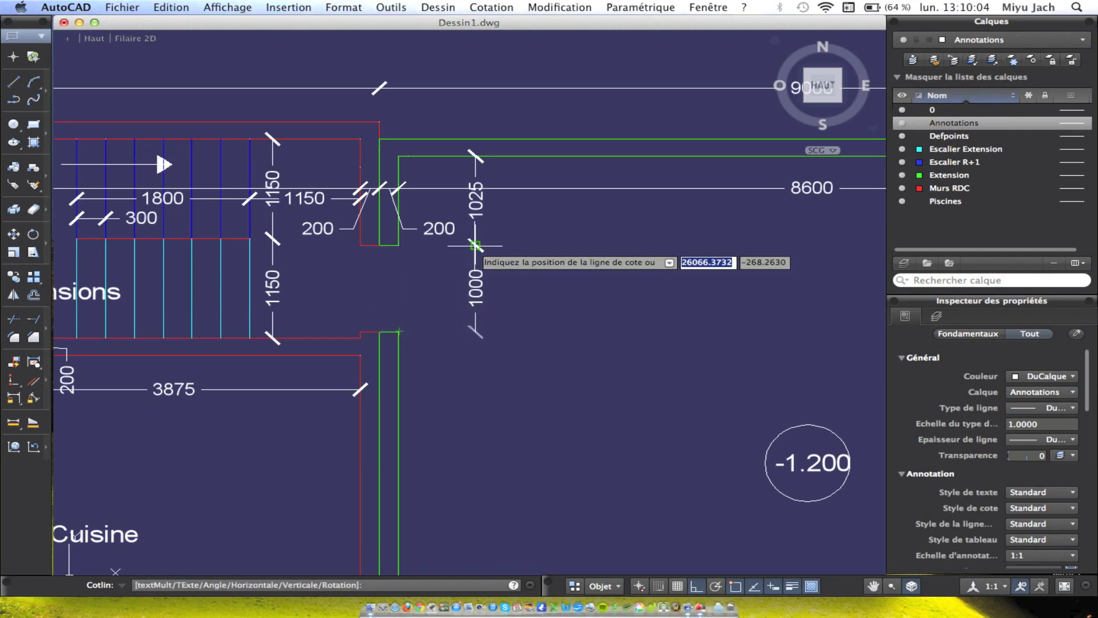
key(Escape)
Continue the extension's vertical dimension chain from the doorway to the lower inner wall face and across the wall's thickness.
click(560, 7)
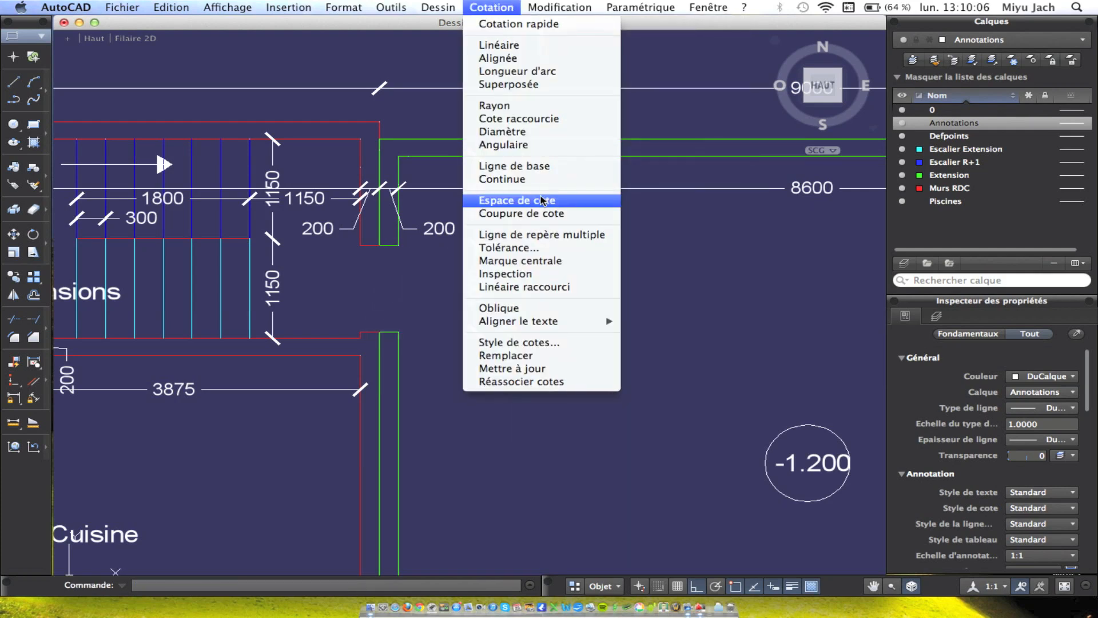
click(501, 179)
scroll(435, 343, down, 4)
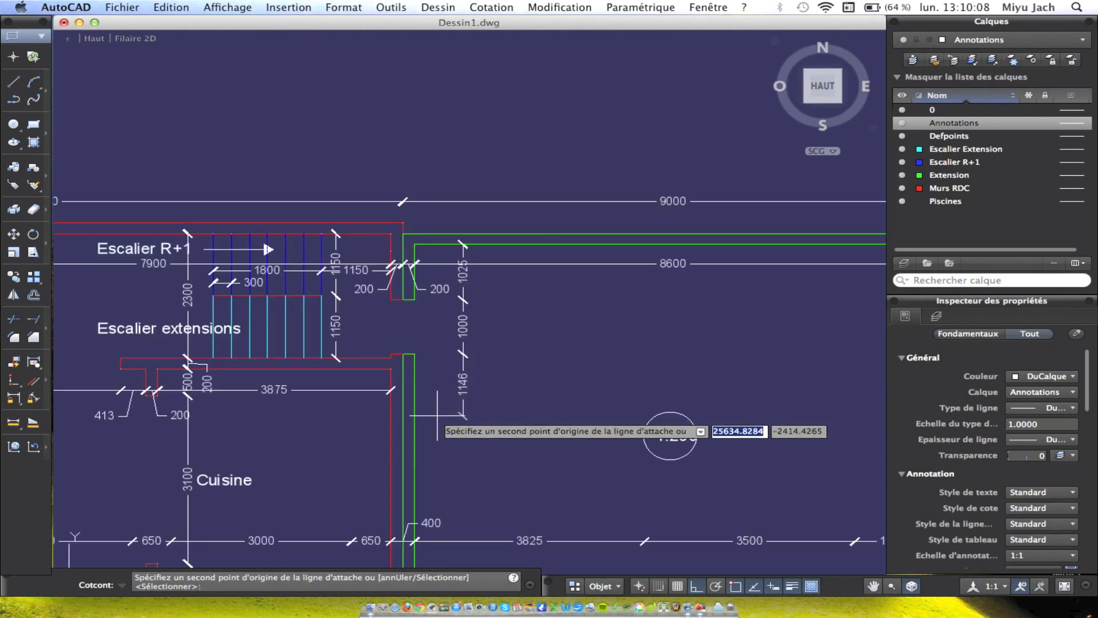
click(482, 410)
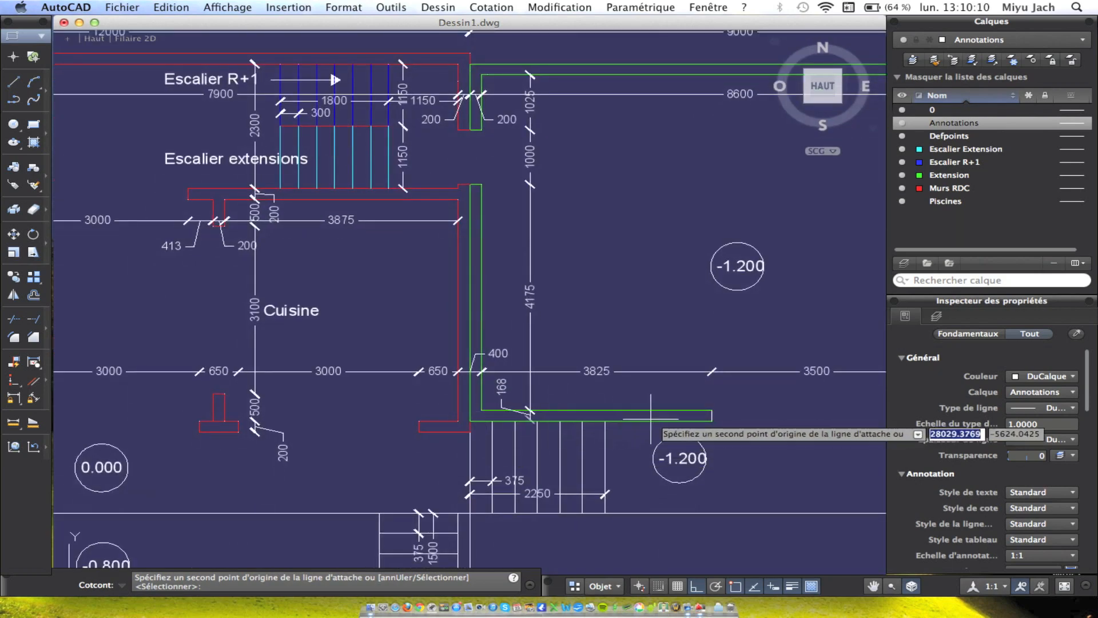
key(Escape)
Add a vertical linear dimension of the extension's full inner height, placed just right of its existing vertical dimension chain.
scroll(699, 385, down, 3)
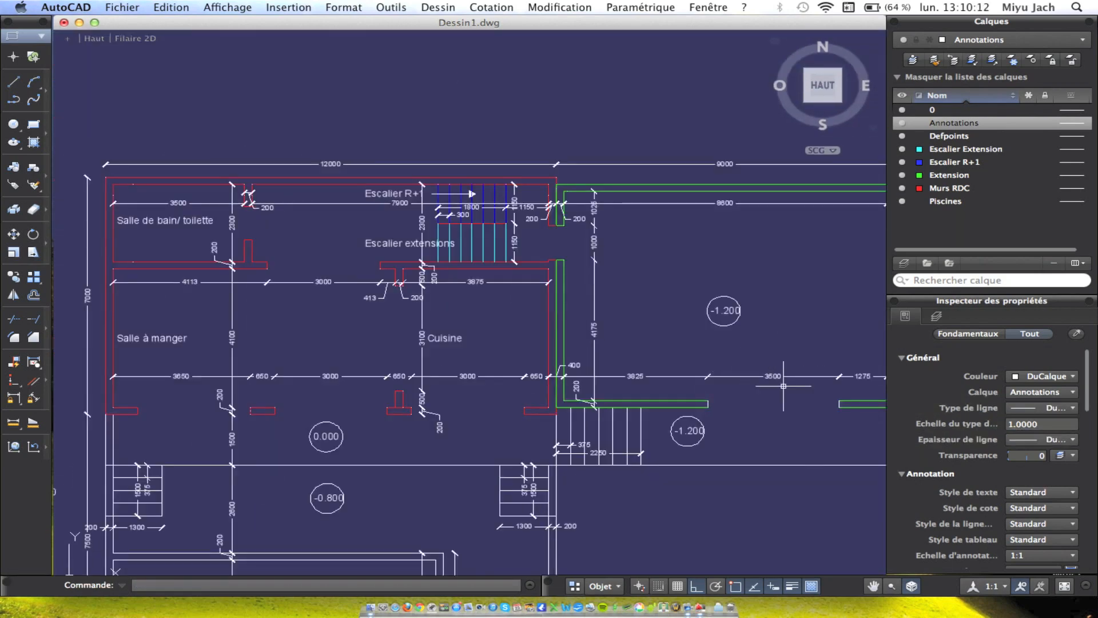
middle_drag(700, 385, 570, 354)
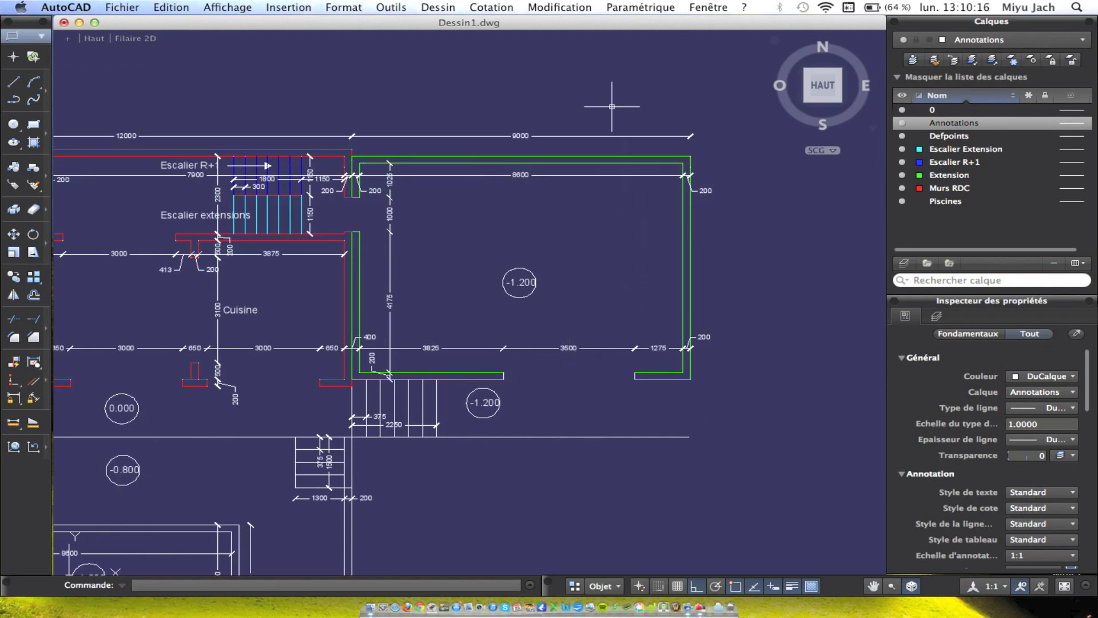
click(492, 7)
click(503, 46)
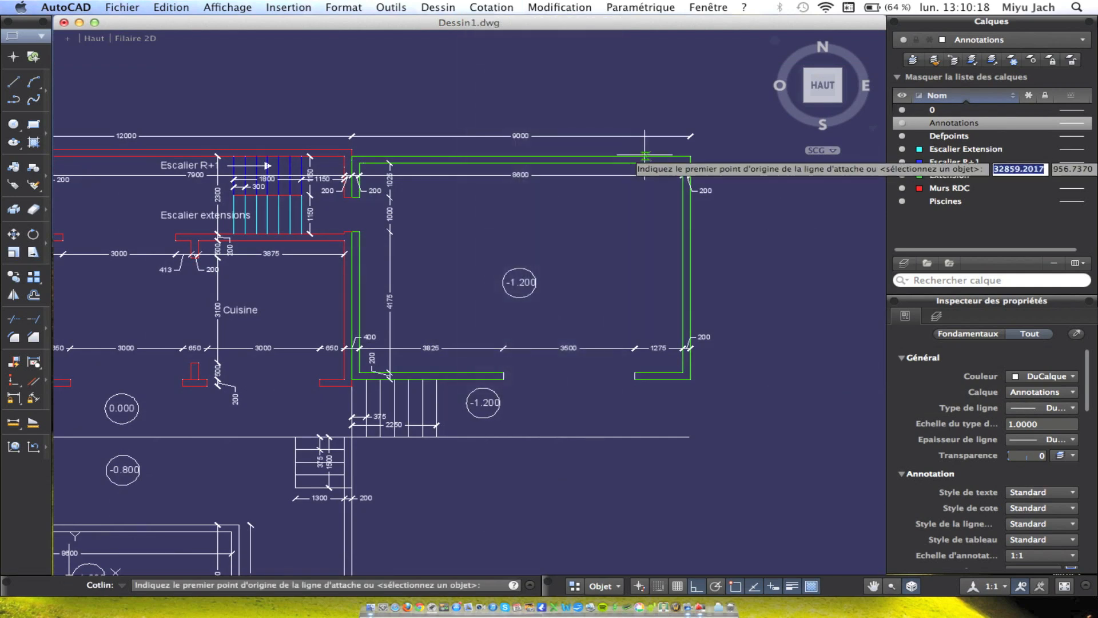
click(682, 163)
click(682, 373)
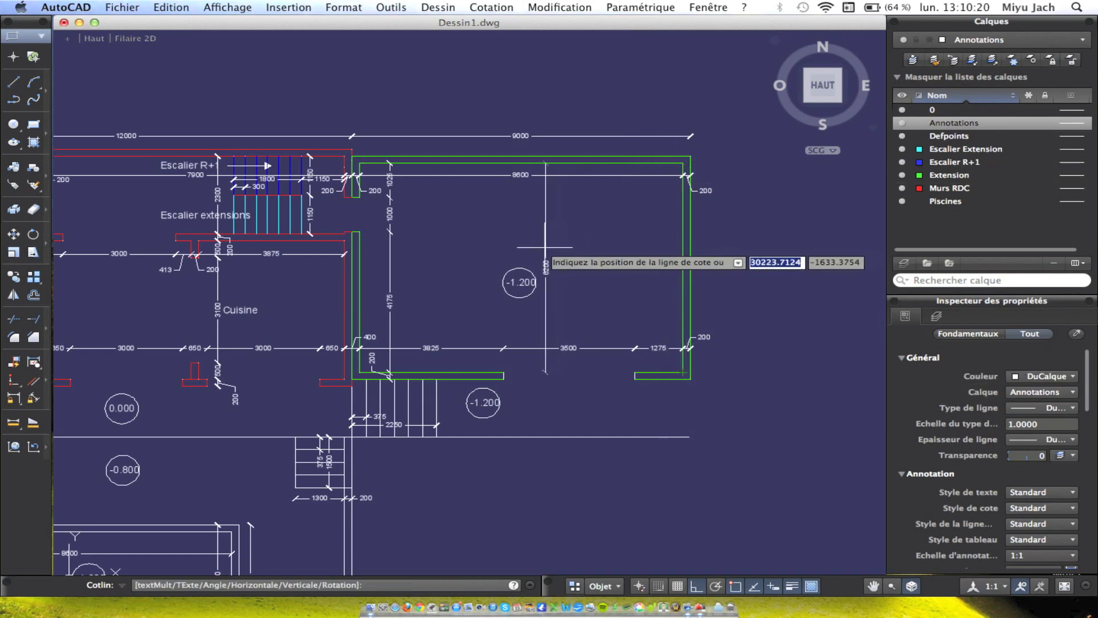
click(410, 266)
Add an overall horizontal linear dimension from the house's upper-left outer corner to the extension's upper-right corner, above the existing top dimensions.
scroll(410, 264, up, 5)
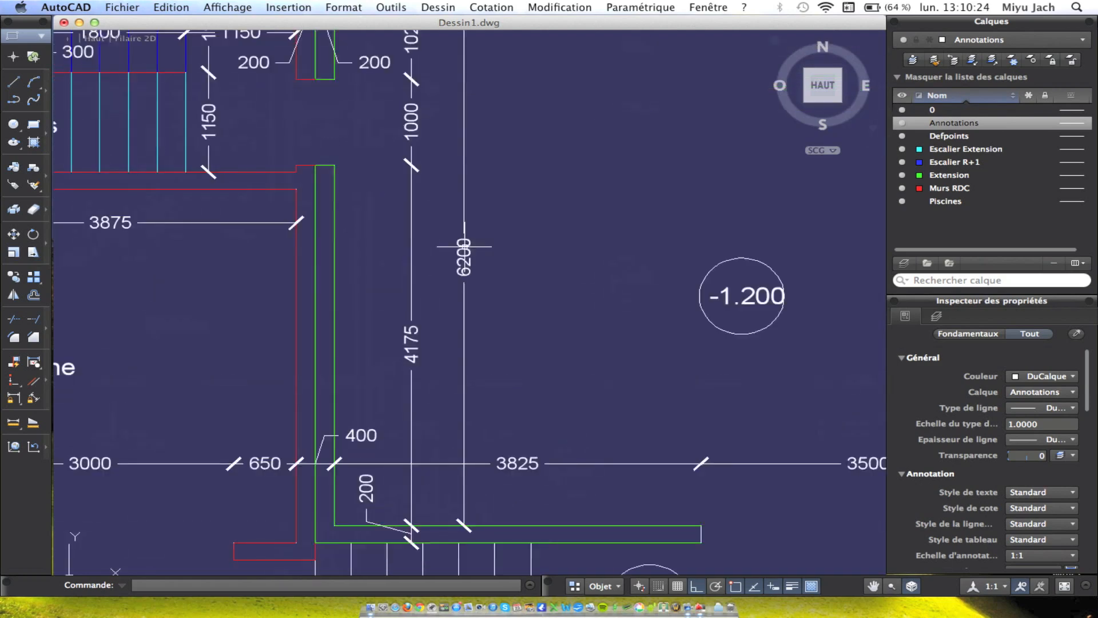
scroll(464, 246, down, 2)
scroll(464, 246, down, 3)
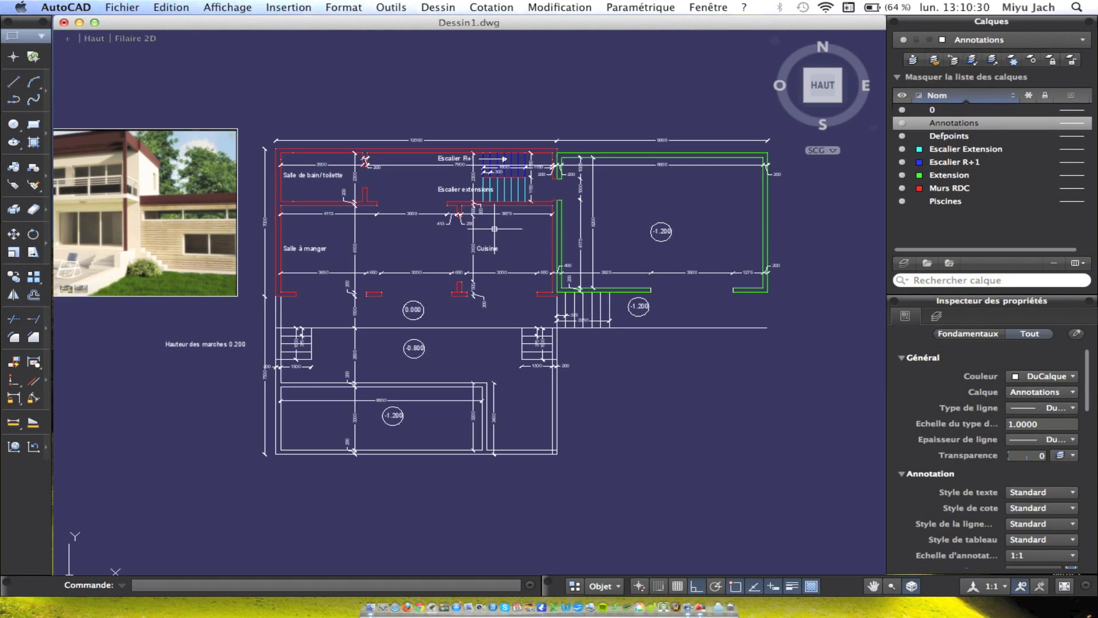
scroll(528, 75, up, 4)
click(491, 7)
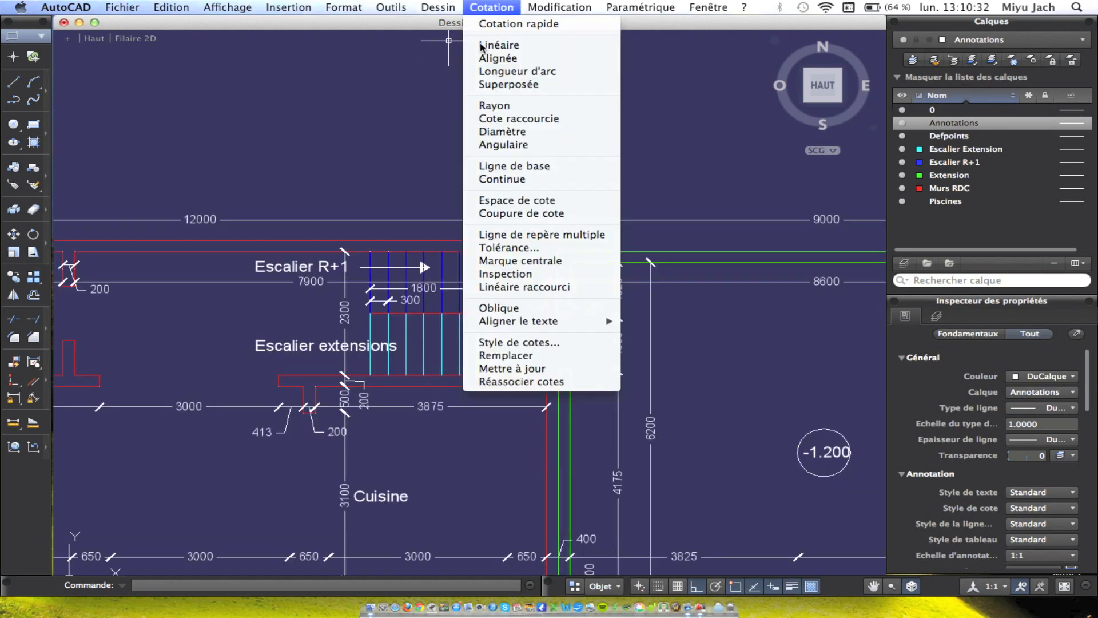
click(493, 46)
scroll(286, 223, left, 10)
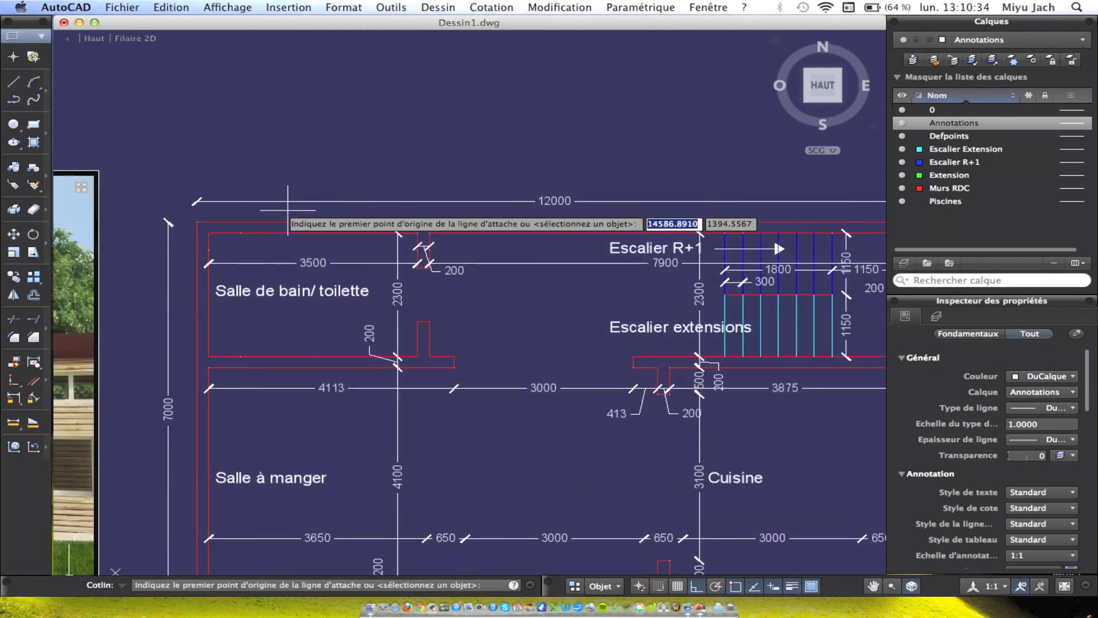
click(196, 222)
scroll(197, 222, down, 3)
scroll(623, 229, right, 8)
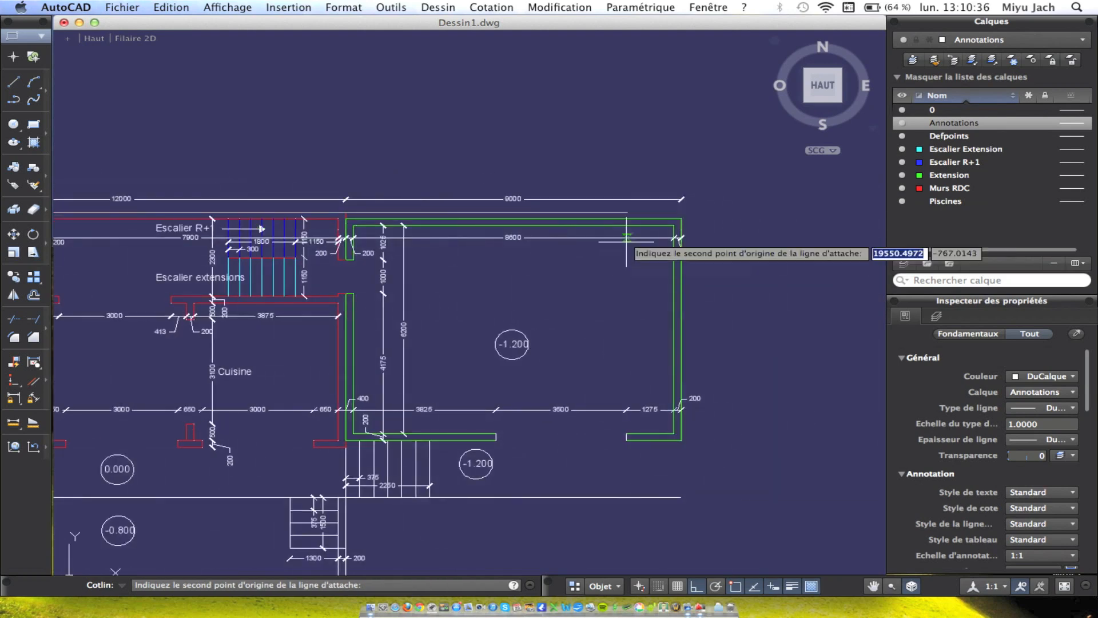
click(681, 219)
scroll(447, 195, left, 8)
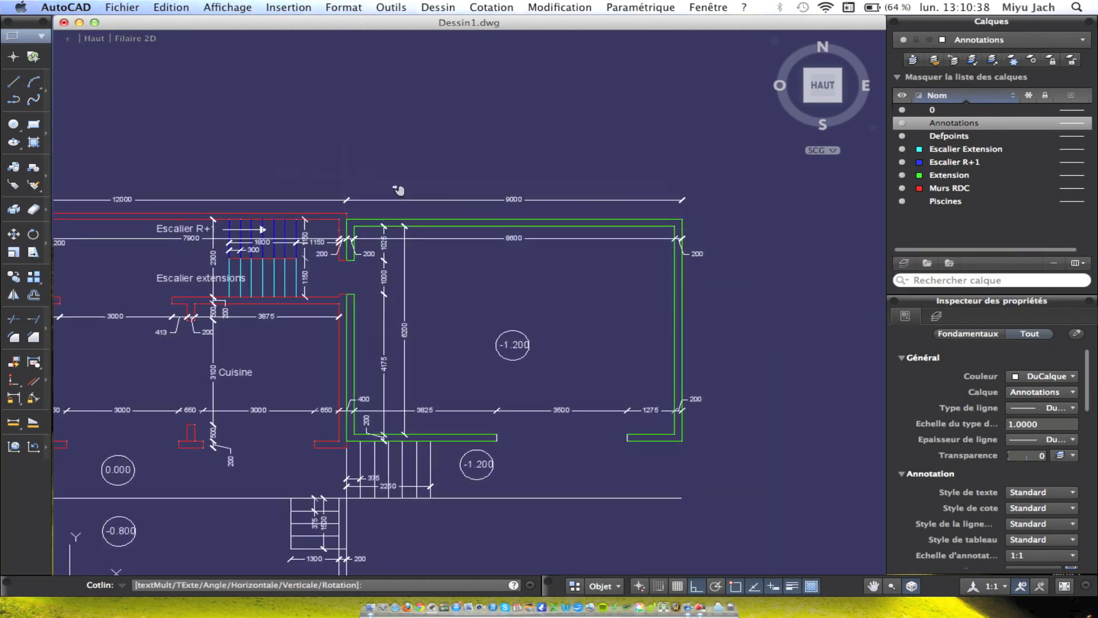
click(457, 210)
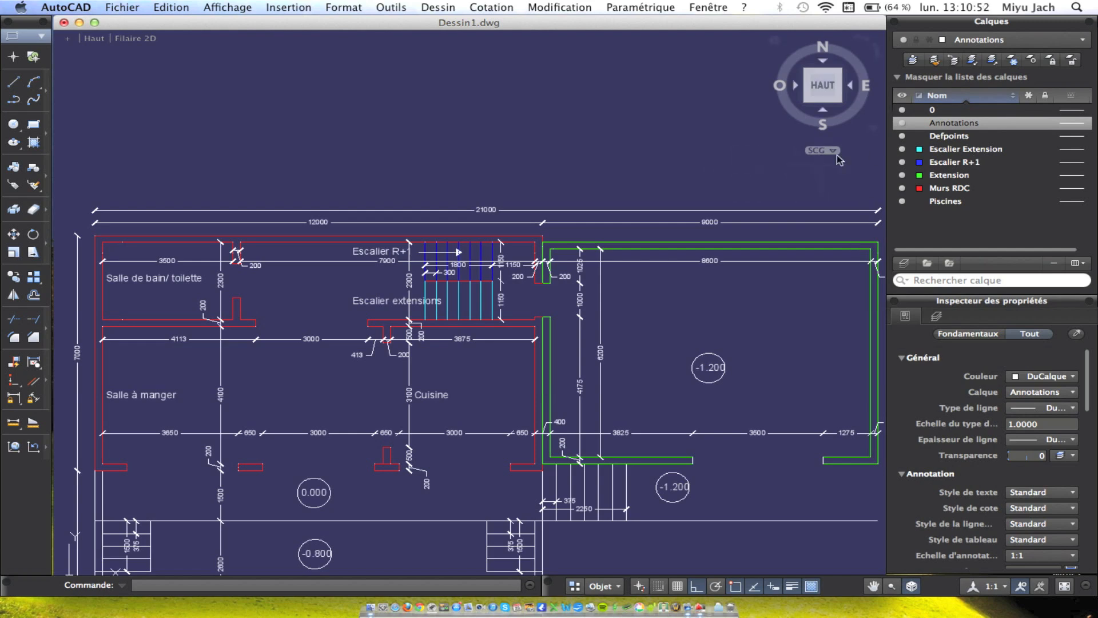
Turn off the current Annotations layer, accepting that objects newly created on it are hidden.
click(902, 124)
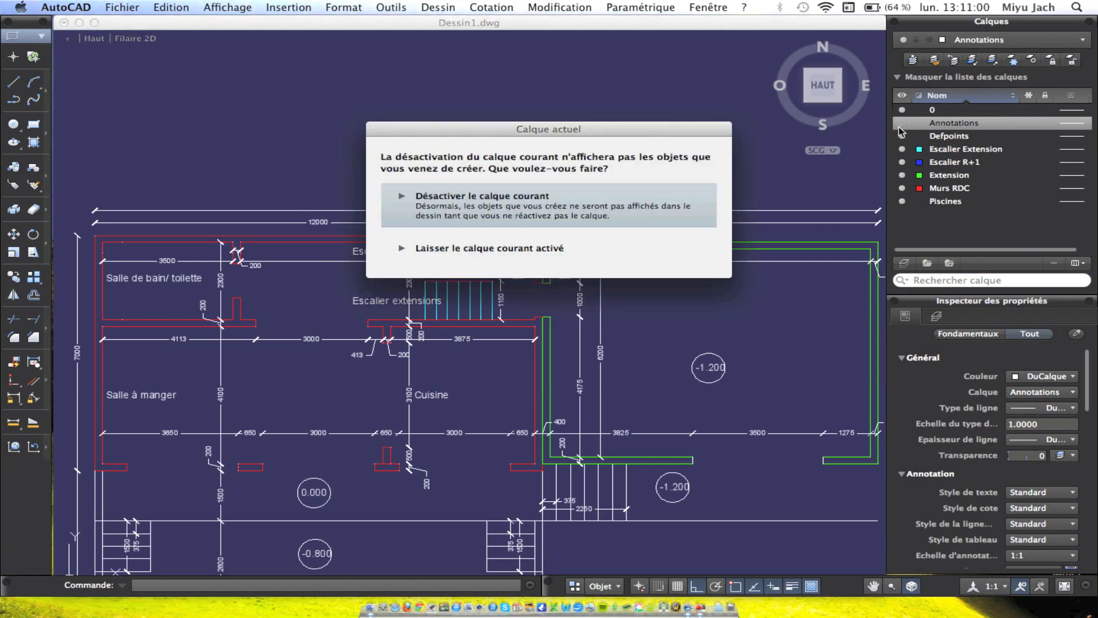
click(521, 215)
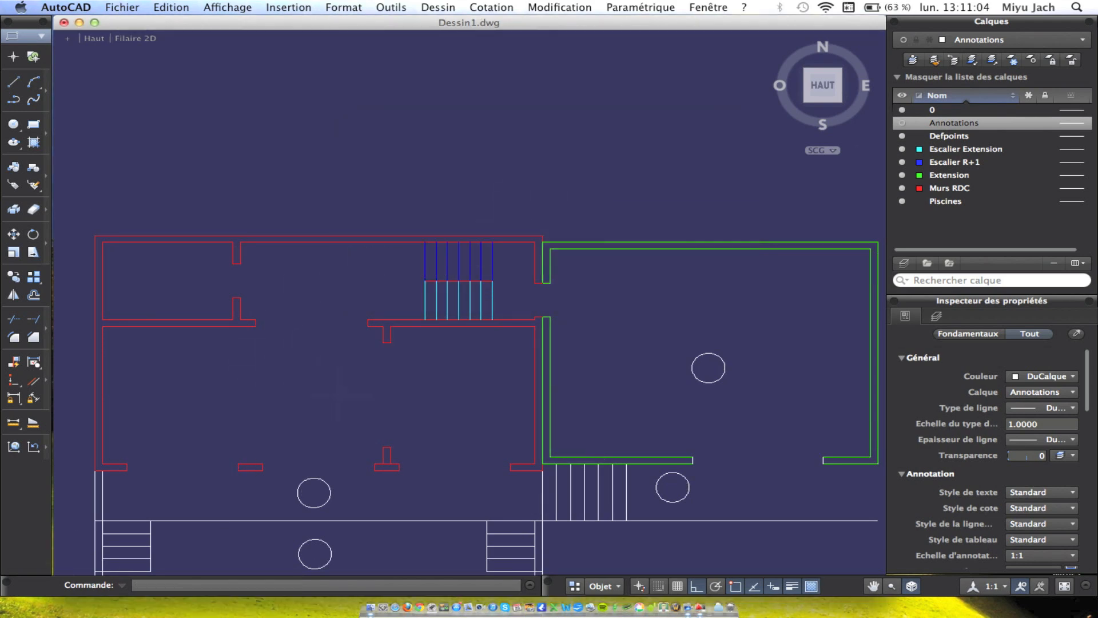
scroll(515, 291, down, 3)
scroll(668, 373, up, 5)
scroll(761, 442, down, 2)
Transfer the five level-marker circles in the extension, beside its stairs, on the terrace and in the pool to the Annotations layer.
click(759, 445)
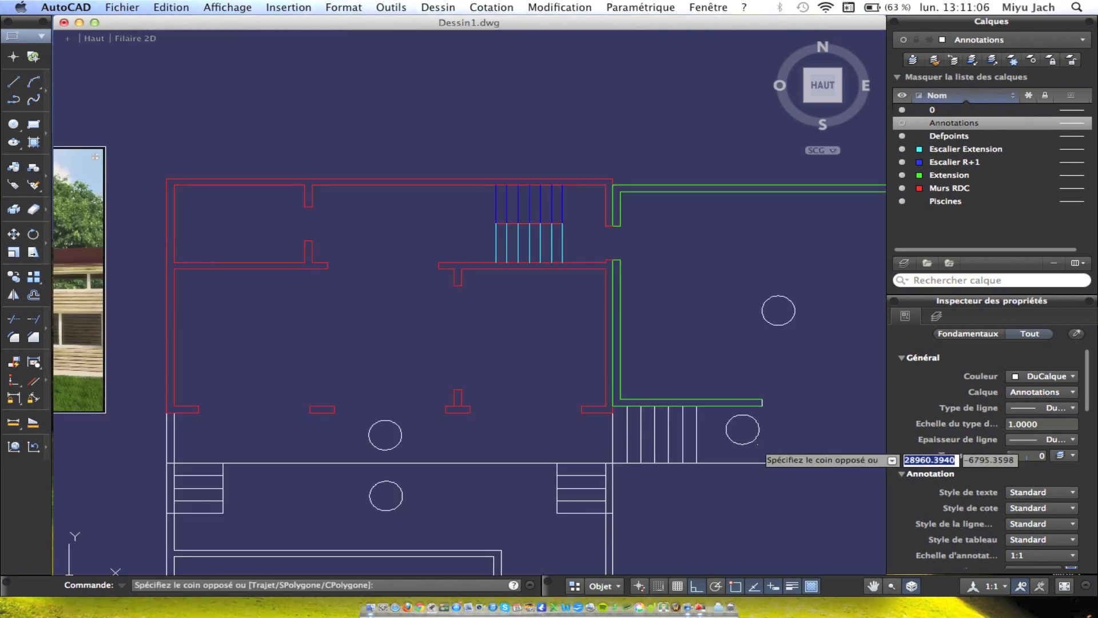
click(755, 440)
click(764, 312)
click(458, 432)
click(395, 433)
middle_drag(402, 455, 530, 300)
click(530, 361)
click(519, 352)
click(514, 484)
click(488, 457)
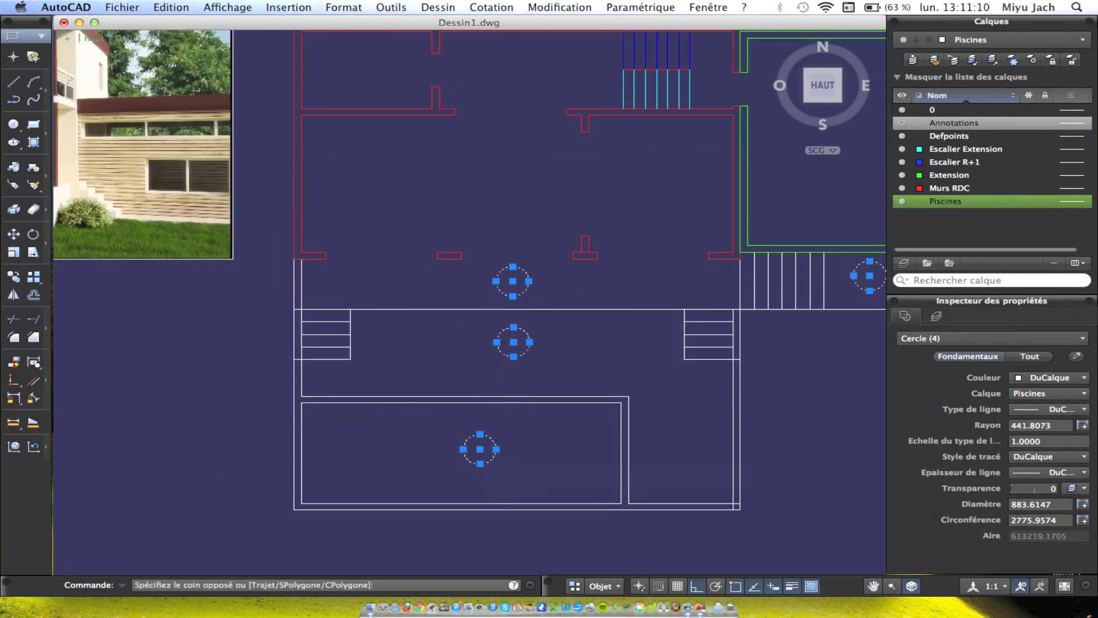
click(564, 403)
right_click(541, 320)
click(608, 369)
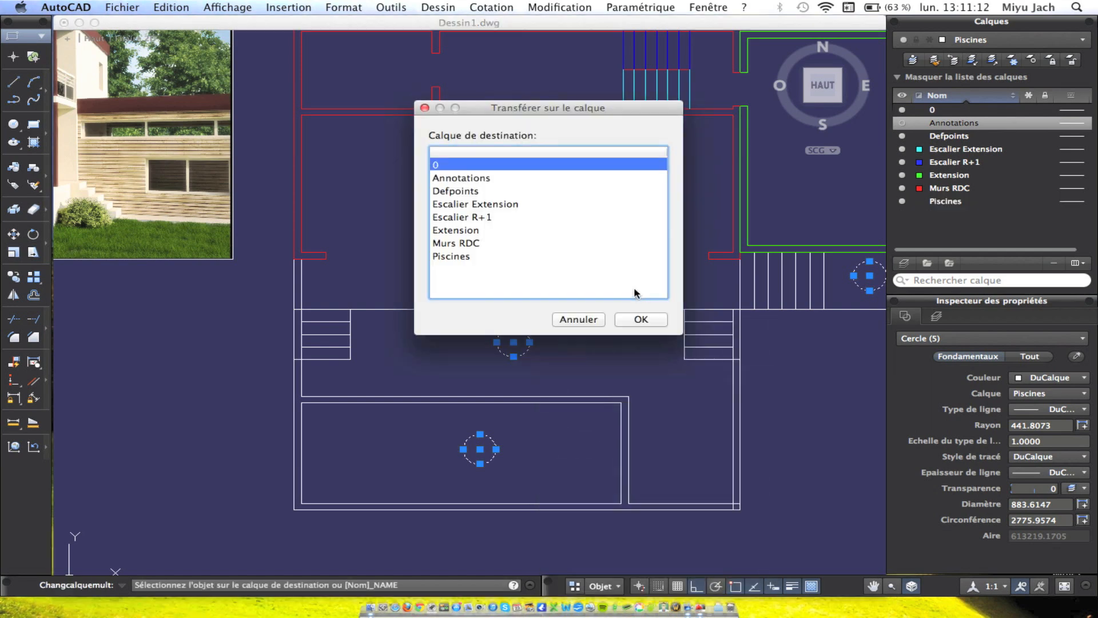
click(506, 192)
click(508, 178)
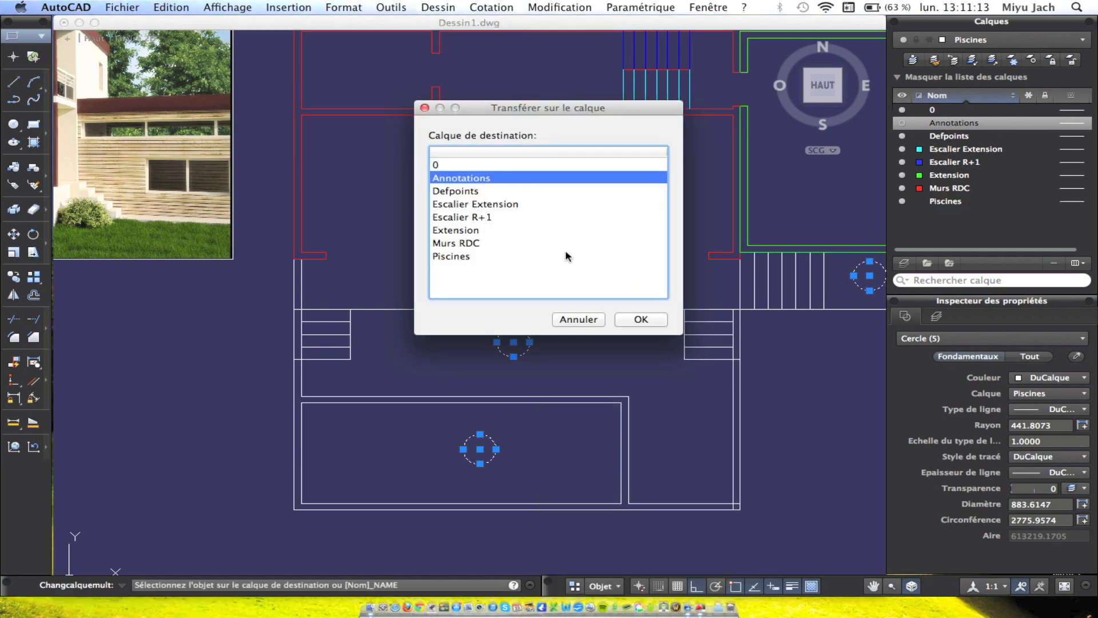
click(640, 319)
Copy the complete plan of house, extension, terrace, pool and stairs to the empty area above the reference photo.
scroll(632, 294, down, 4)
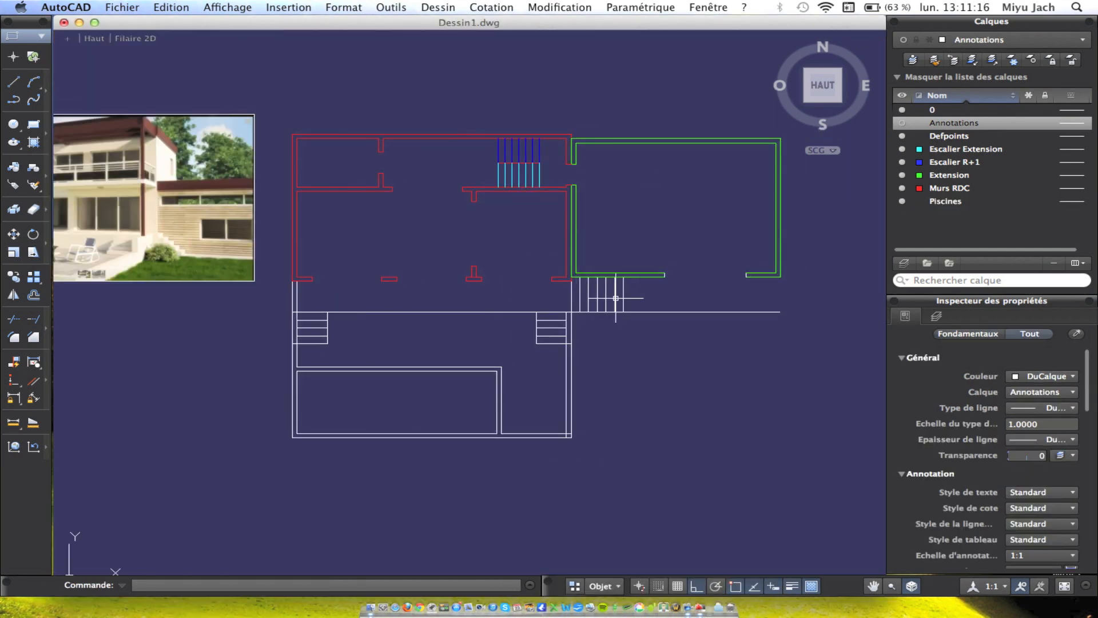
mouse_move(559, 273)
middle_down()
mouse_move(741, 282)
mouse_move(673, 291)
middle_up()
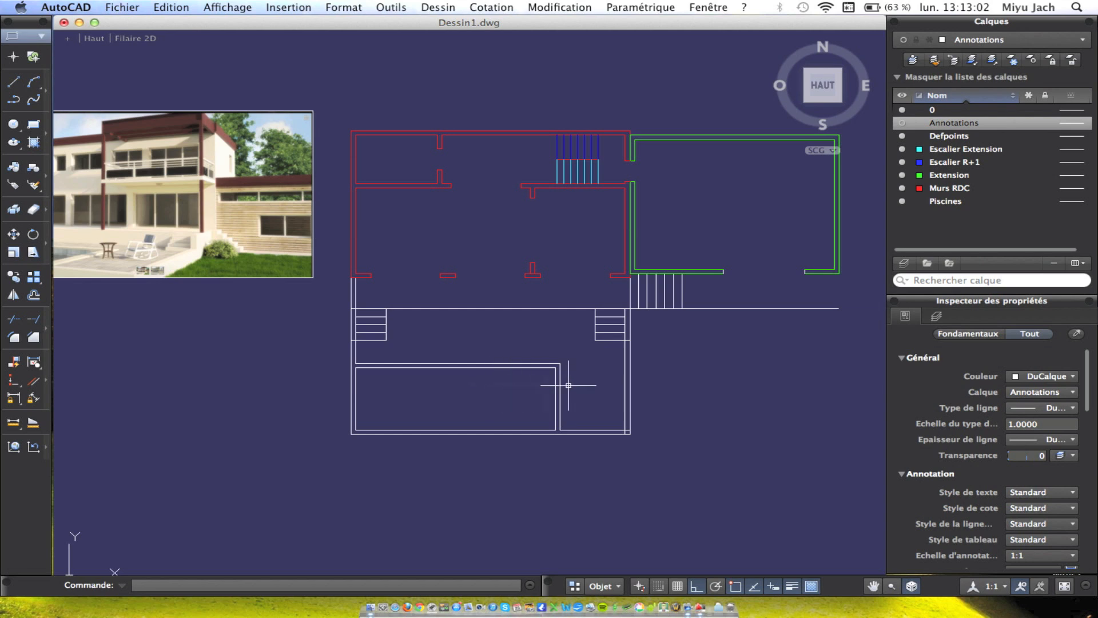
mouse_move(603, 391)
middle_down()
mouse_move(582, 407)
mouse_move(603, 404)
mouse_move(568, 412)
mouse_move(591, 413)
middle_up()
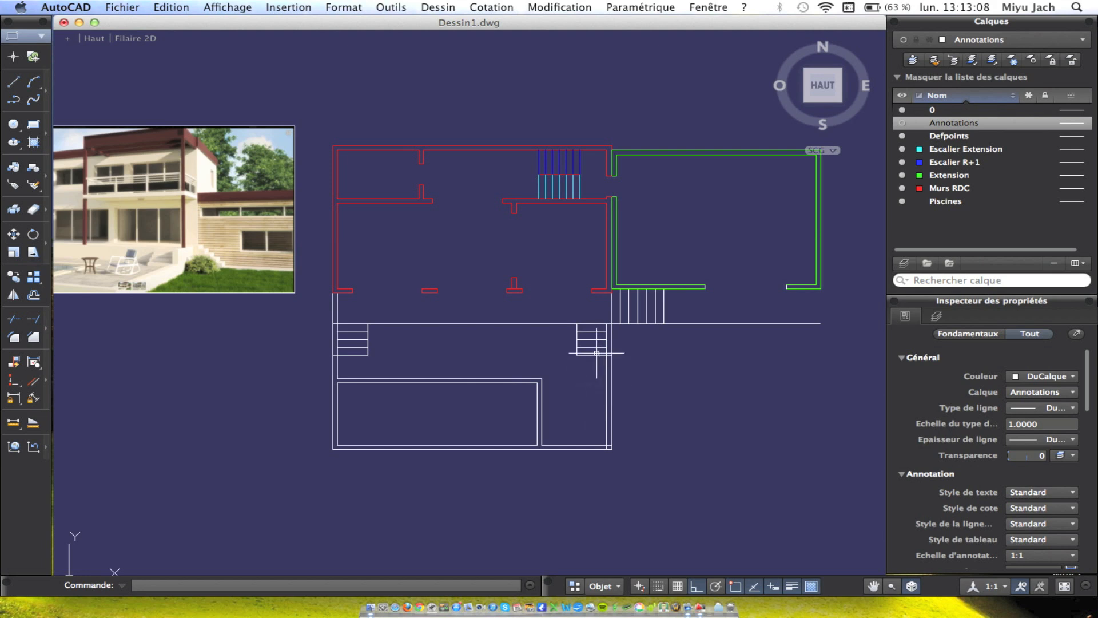
scroll(601, 352, down, 2)
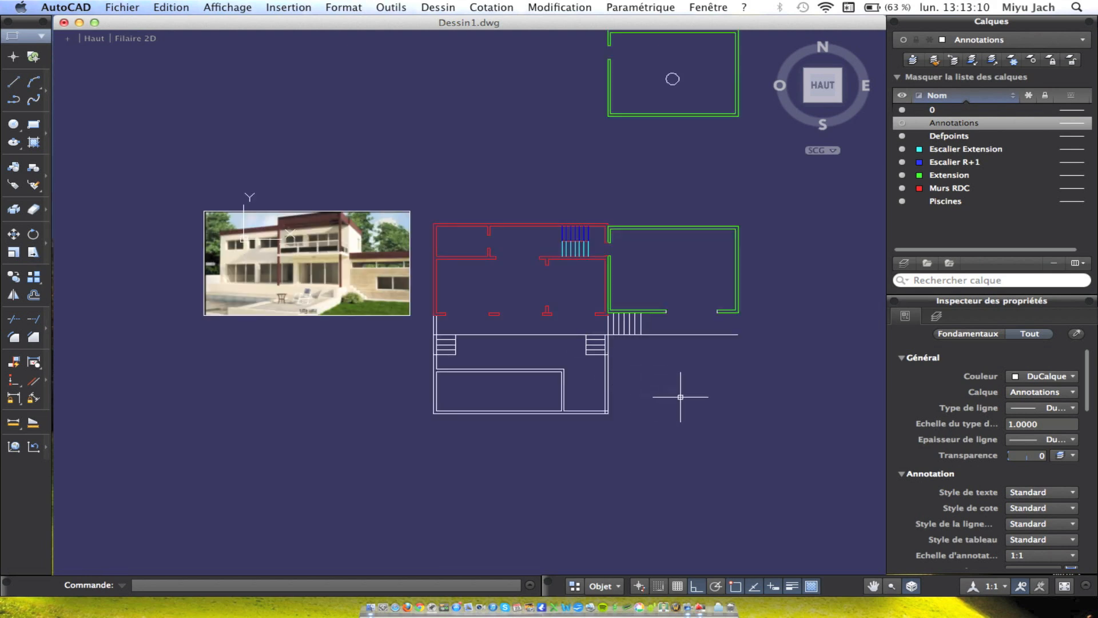
click(751, 449)
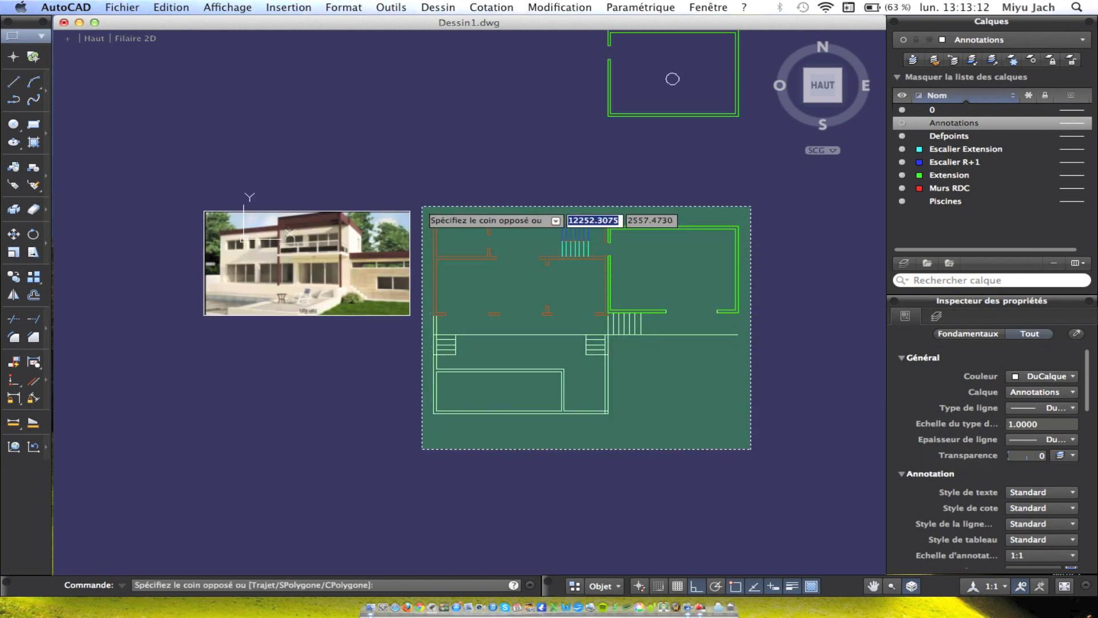
click(423, 207)
click(17, 278)
click(696, 380)
middle_drag(553, 271, 680, 484)
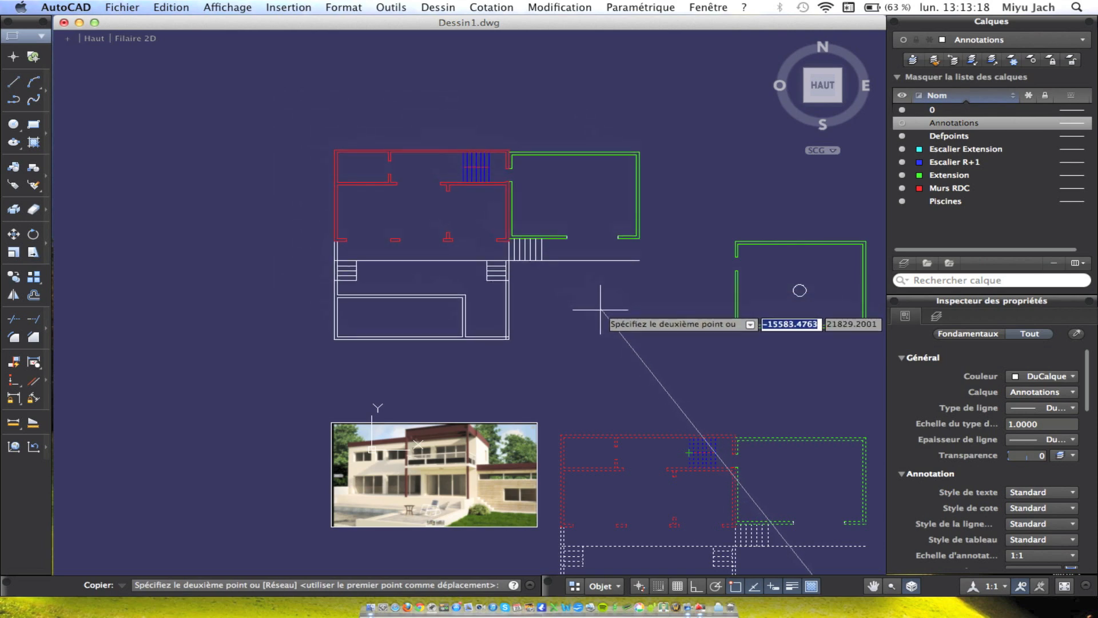
click(600, 310)
key(Return)
Create a new layer named lintaux with the colour white.
middle_drag(560, 521, 434, 350)
mouse_move(415, 170)
middle_down()
mouse_move(797, 526)
mouse_move(489, 411)
middle_up()
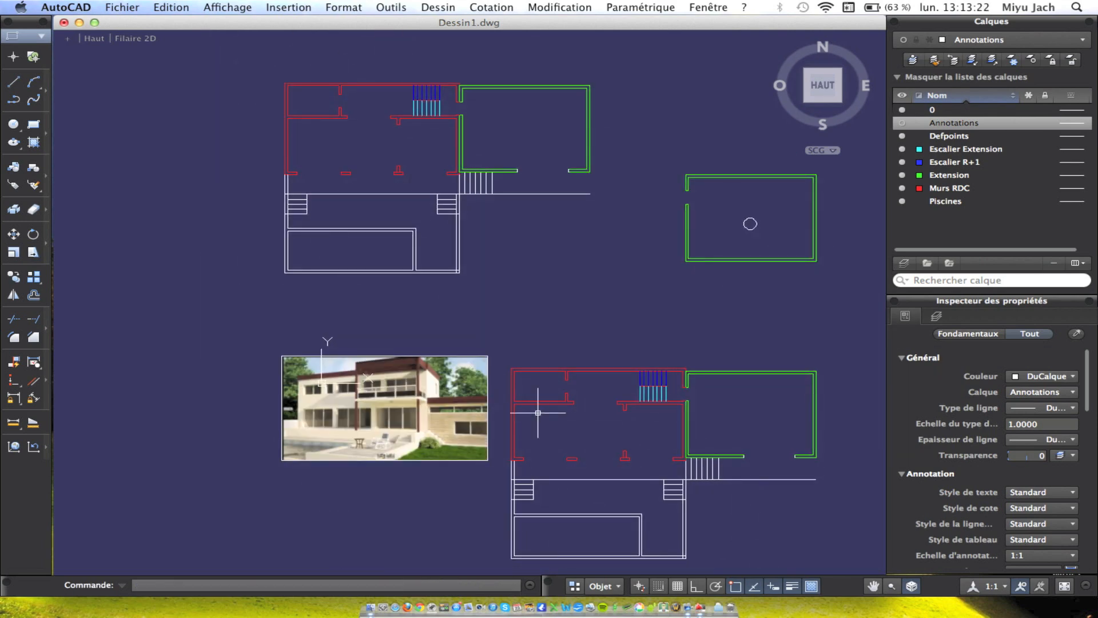
scroll(578, 498, up, 4)
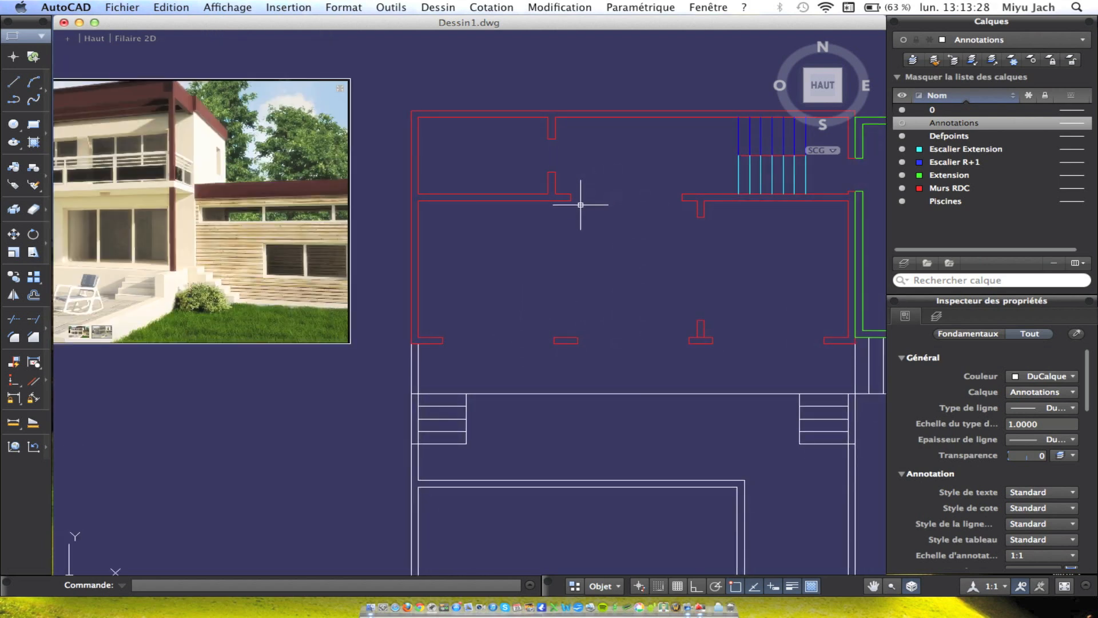
click(904, 263)
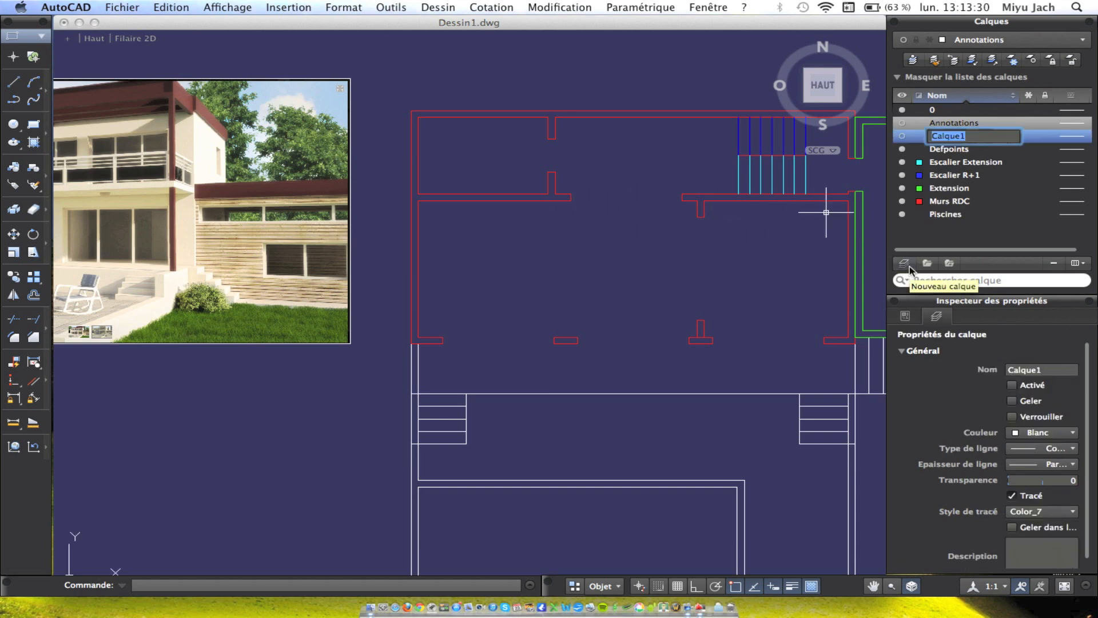
text(li)
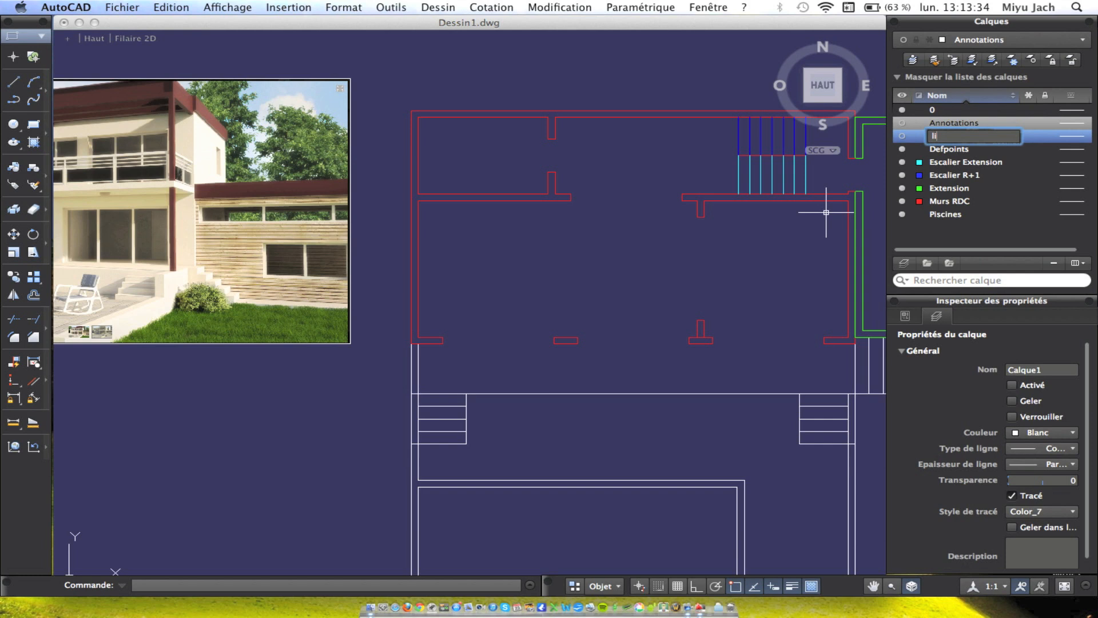
text(ntaux)
key(Return)
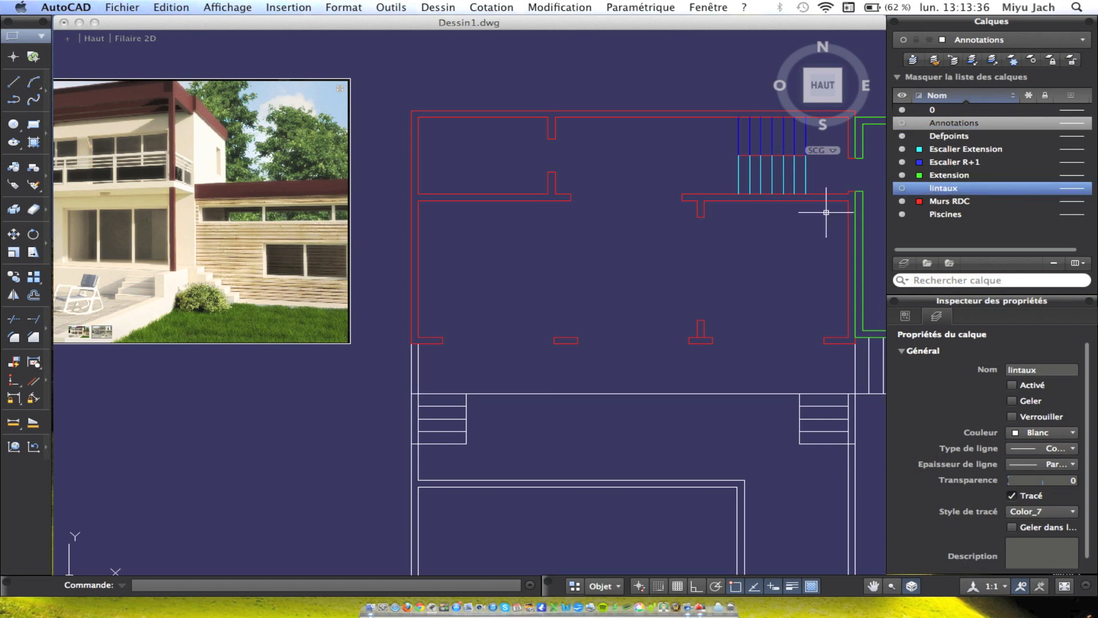
click(919, 190)
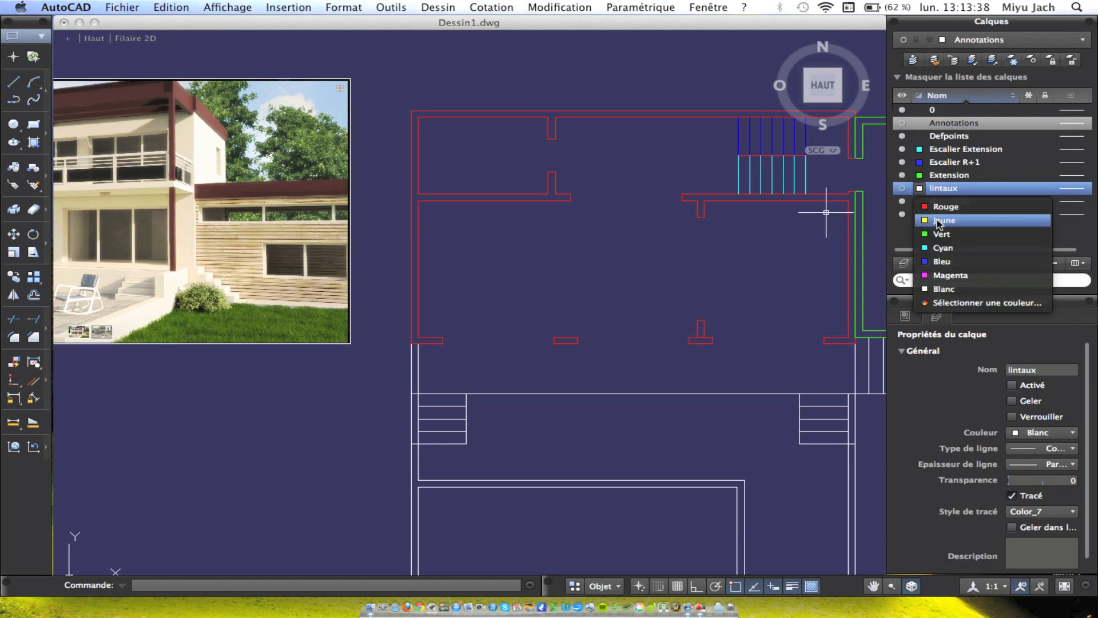
click(957, 290)
Turn on the lintaux layer and make it current.
click(908, 191)
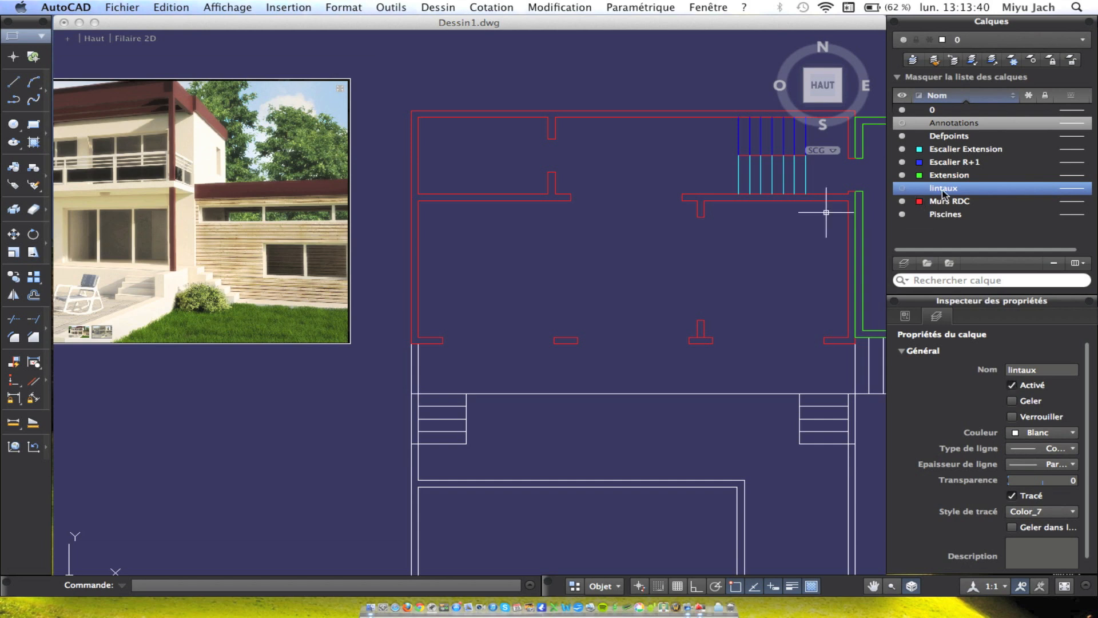
double_click(944, 190)
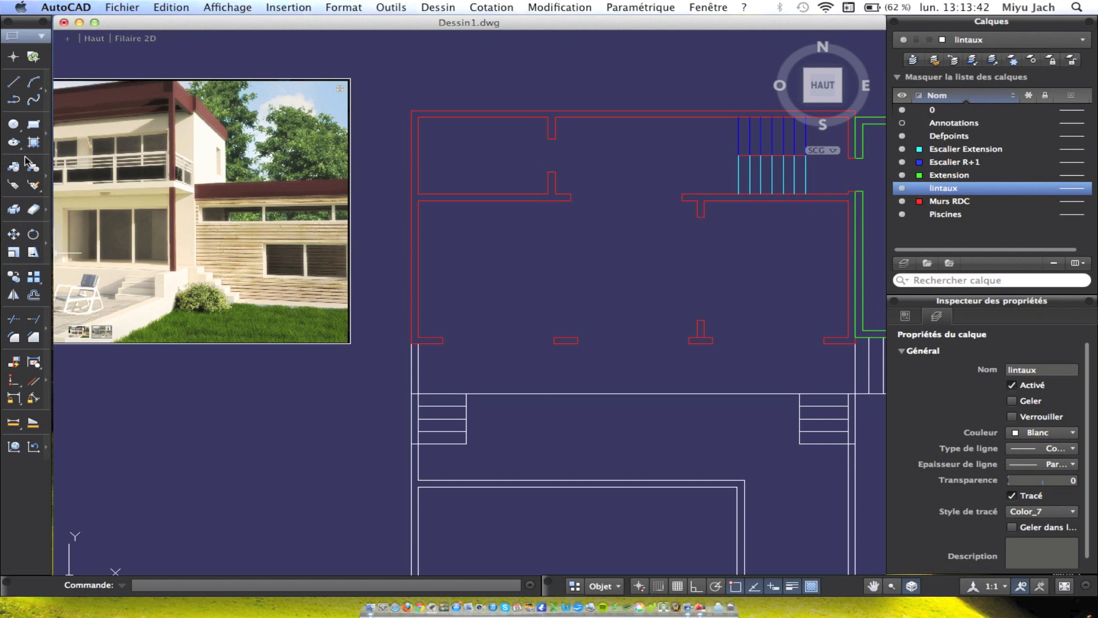
Draw wall-thick lintel rectangles across the three openings in the house's front wall, between the wall segments facing the terrace.
click(34, 142)
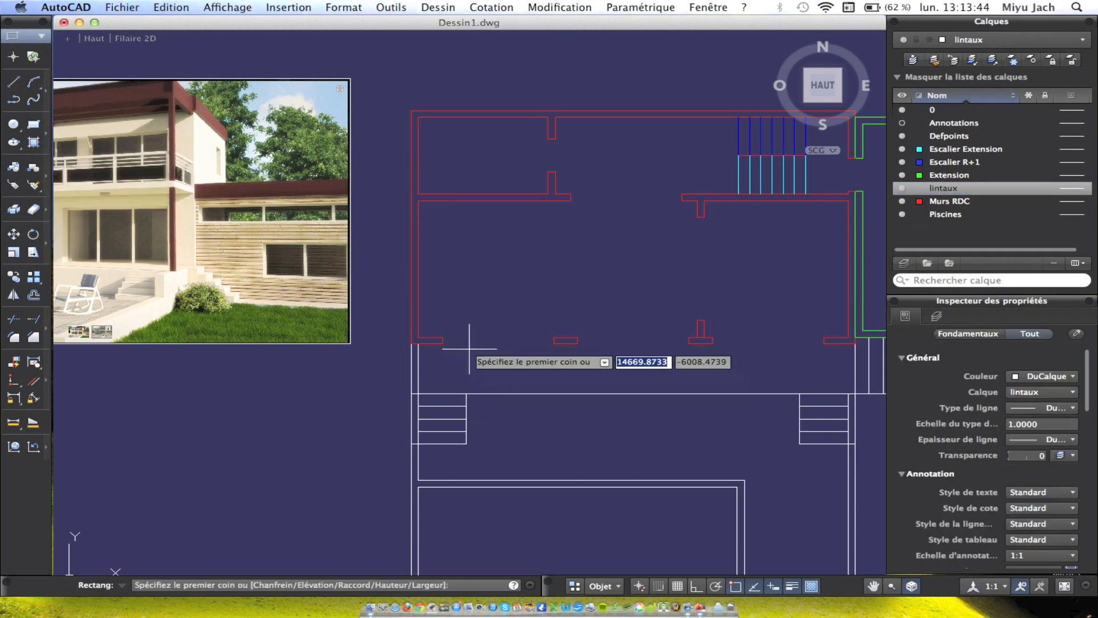
click(443, 337)
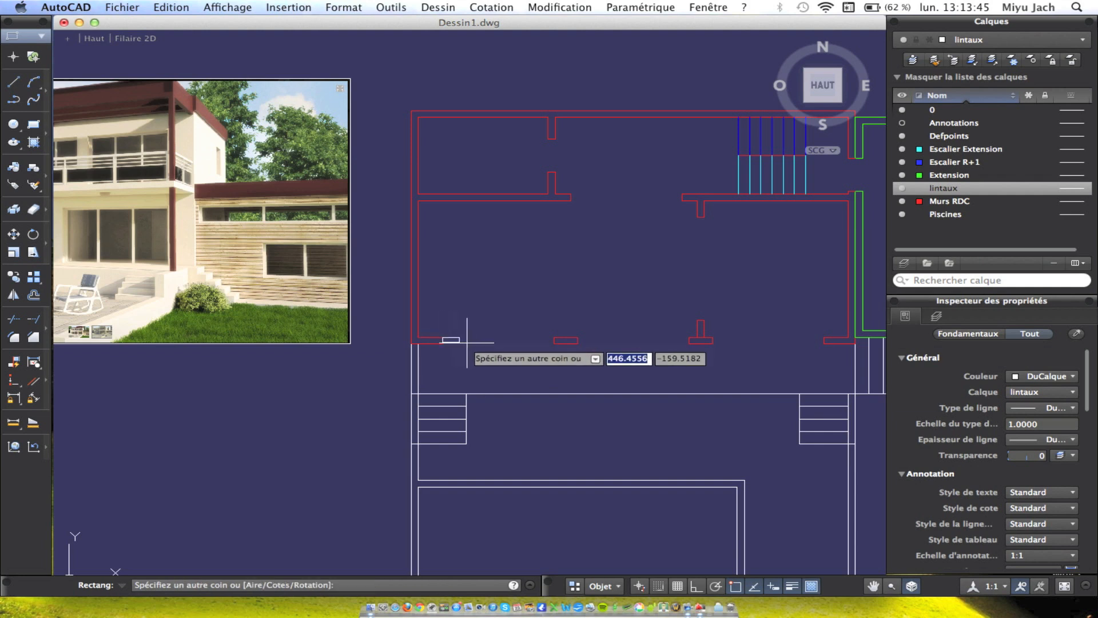
click(554, 343)
right_click(634, 316)
click(641, 319)
click(578, 337)
click(689, 343)
right_click(738, 305)
click(743, 313)
mouse_move(747, 316)
middle_down()
mouse_move(553, 335)
mouse_move(697, 347)
mouse_move(574, 322)
middle_up()
click(542, 342)
click(676, 348)
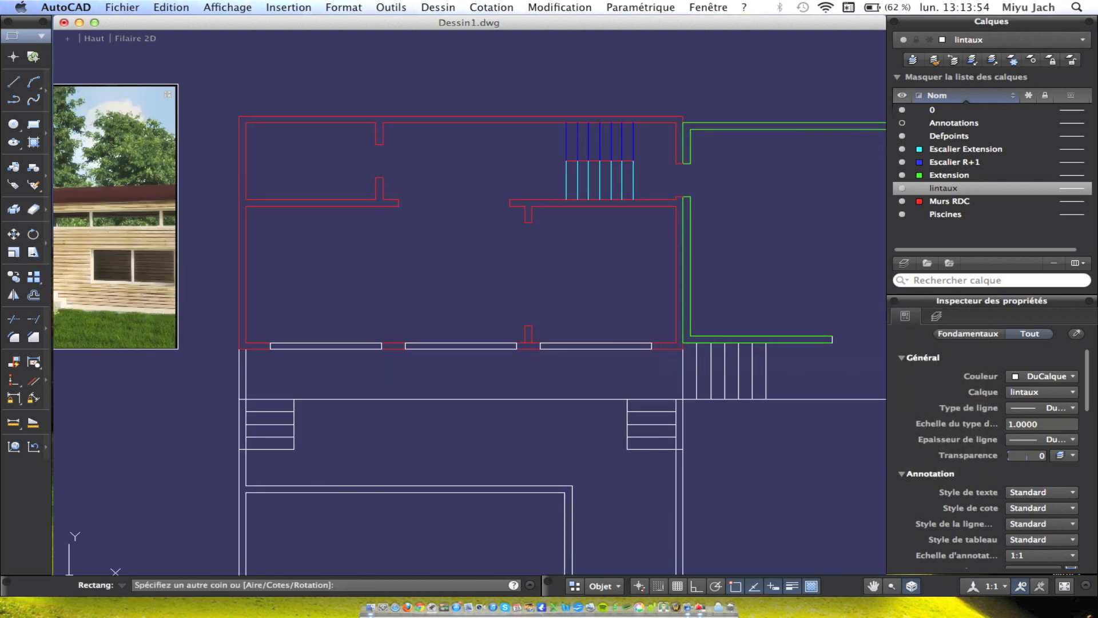
Draw wall-thick lintel rectangles across the opening between the two large rooms and the opening in the wall behind them.
right_click(563, 294)
click(582, 301)
click(532, 326)
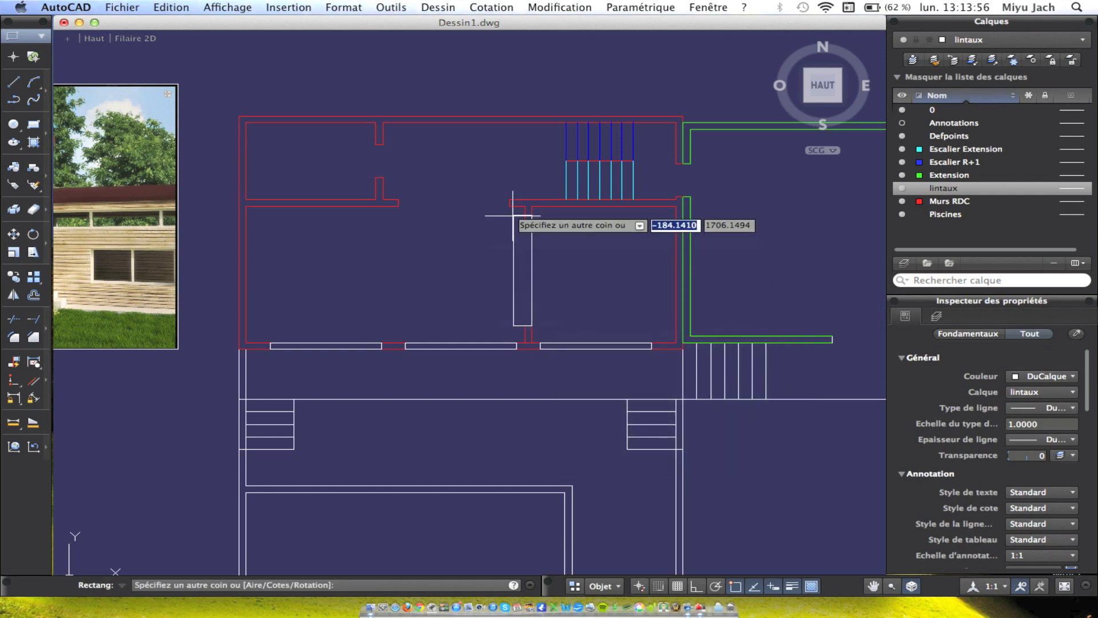
click(525, 222)
right_click(465, 228)
click(492, 232)
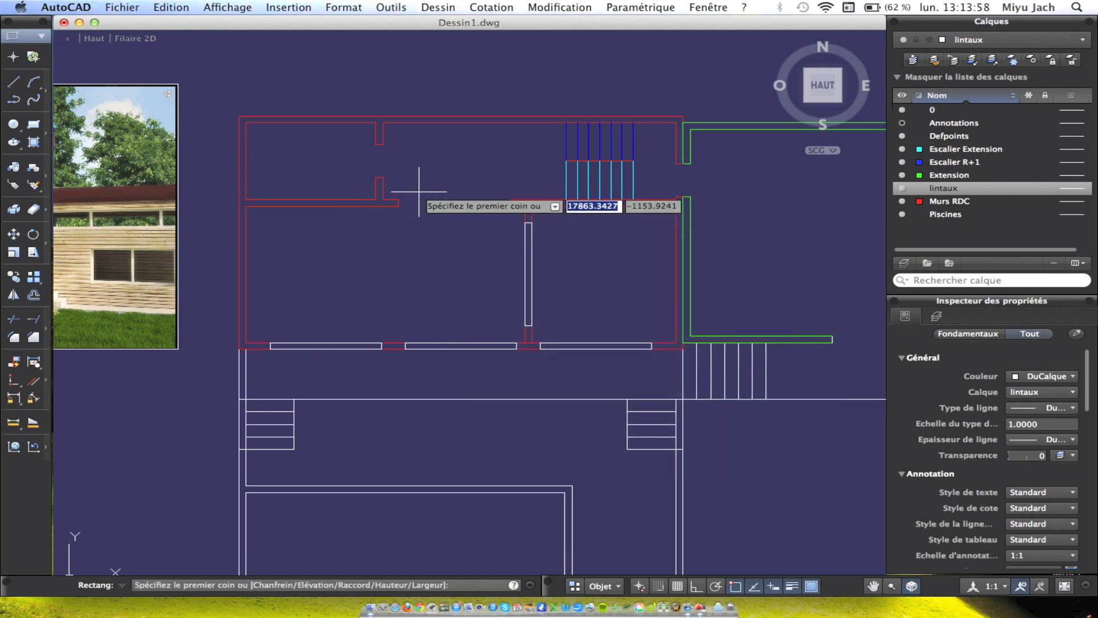
click(404, 199)
click(509, 206)
Draw a lintel rectangle across the door opening of the small back room.
right_click(443, 178)
click(483, 185)
click(377, 145)
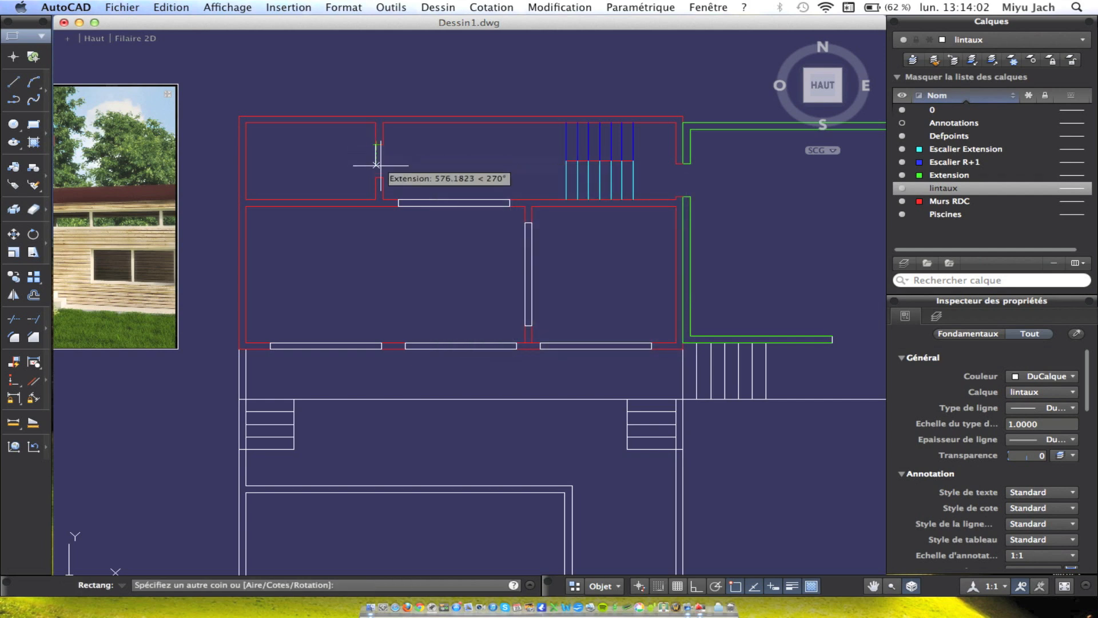
click(382, 177)
Draw a rectangle covering the landing between the end of the stairs and the house's side wall.
scroll(336, 211, right, 5)
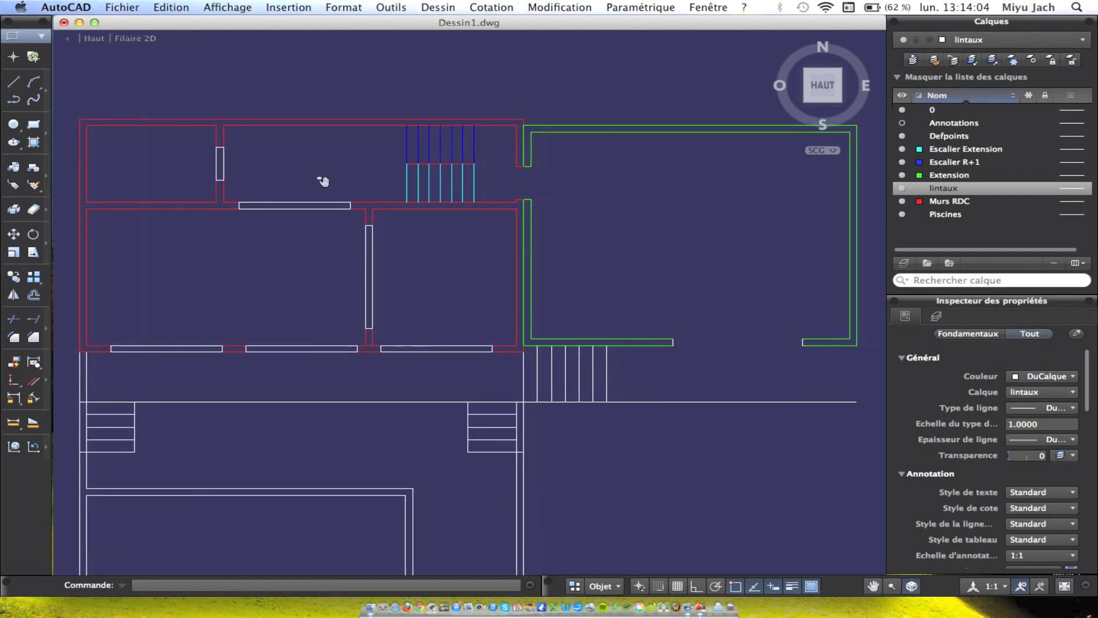
right_click(487, 164)
click(518, 166)
scroll(457, 132, up, 5)
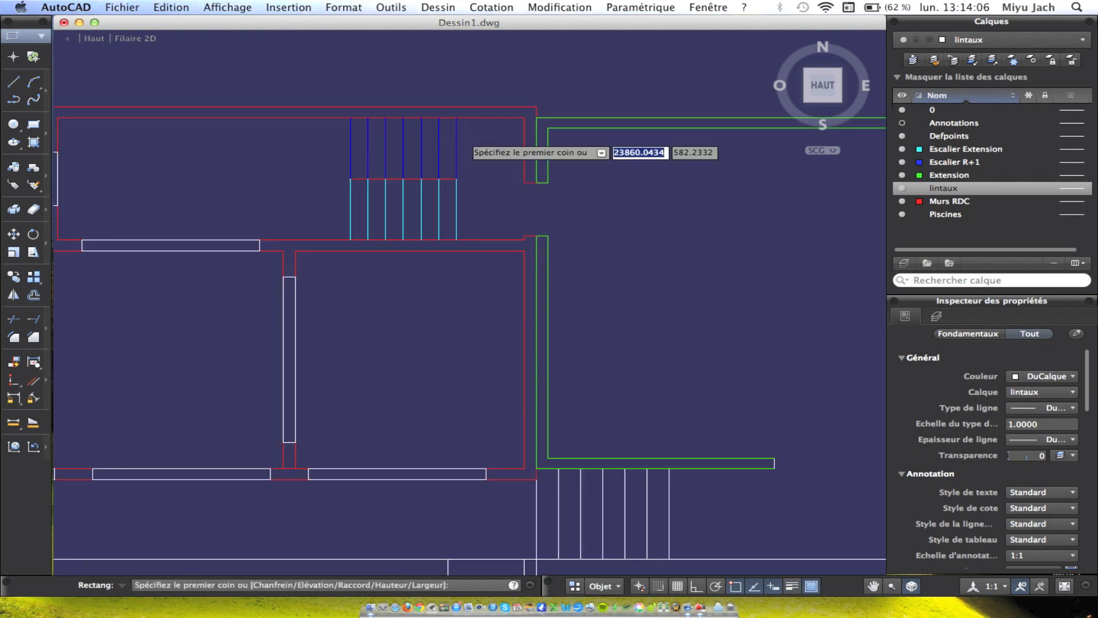
click(441, 98)
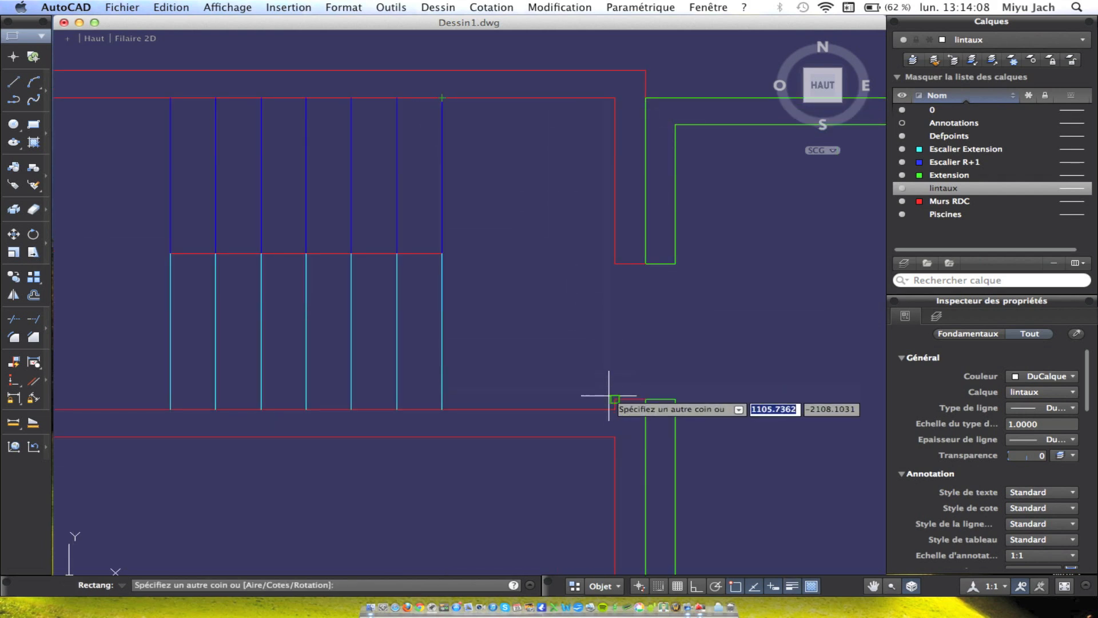
click(615, 405)
Draw a lintel rectangle across the doorway between house and extension, spanning both wall thicknesses.
right_click(667, 350)
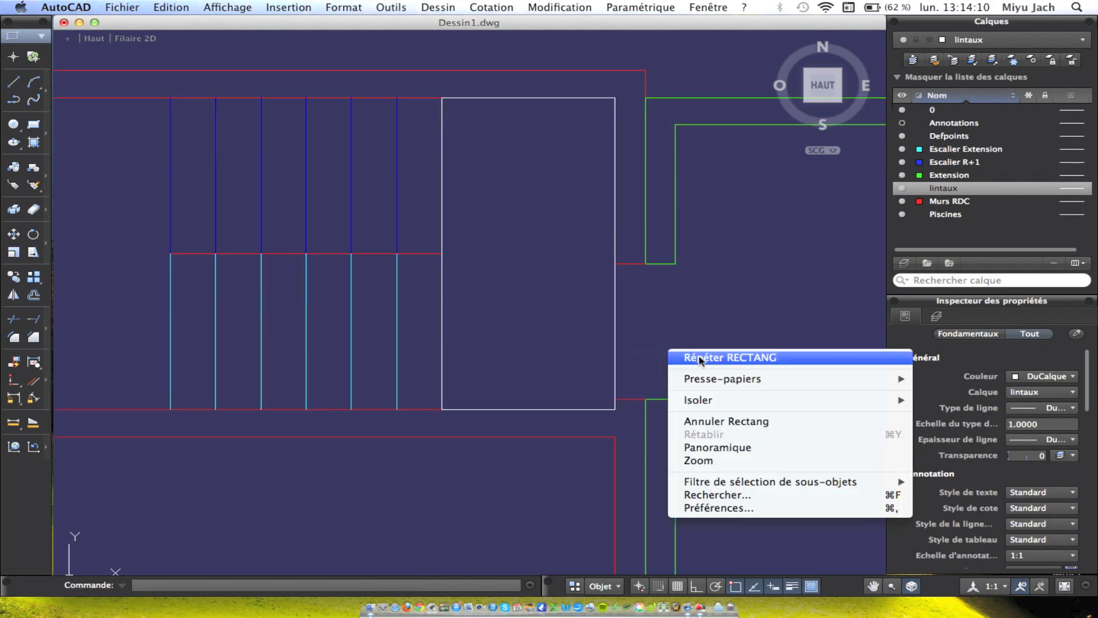
click(692, 359)
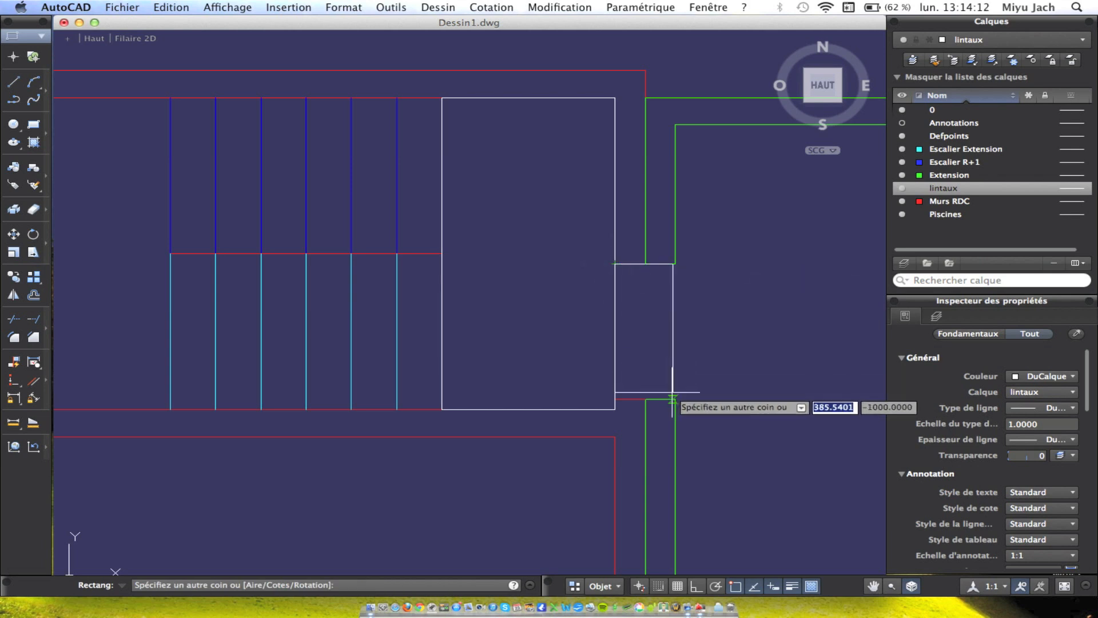
key(Escape)
Draw a 3500 by 200 lintel rectangle across the opening in the extension's front wall.
scroll(378, 298, down, 6)
scroll(435, 295, right, 3)
right_click(490, 288)
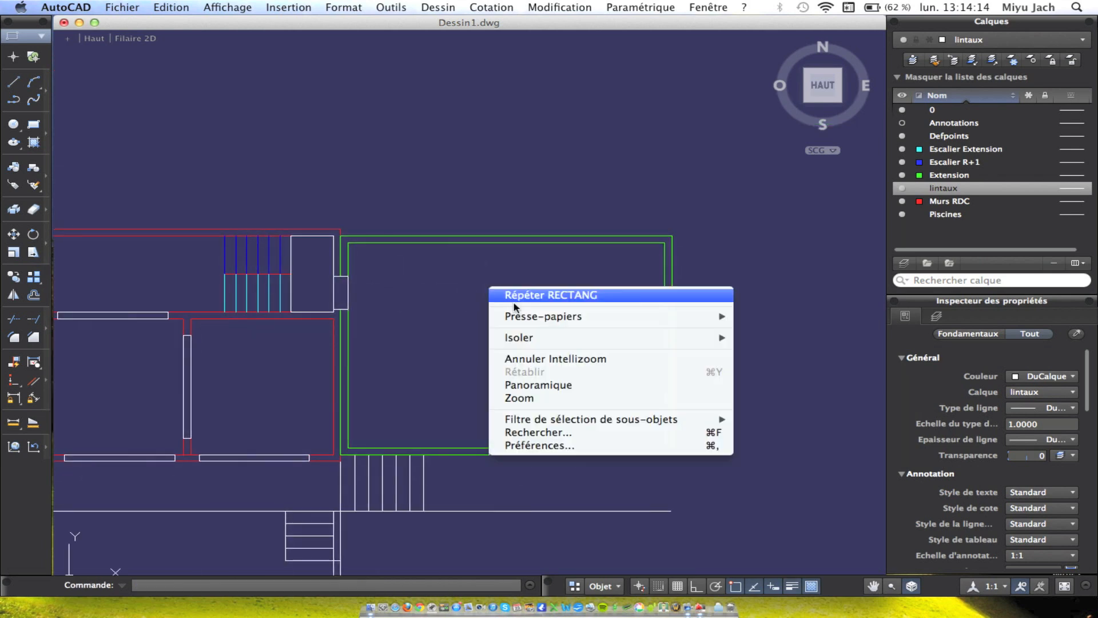
click(553, 295)
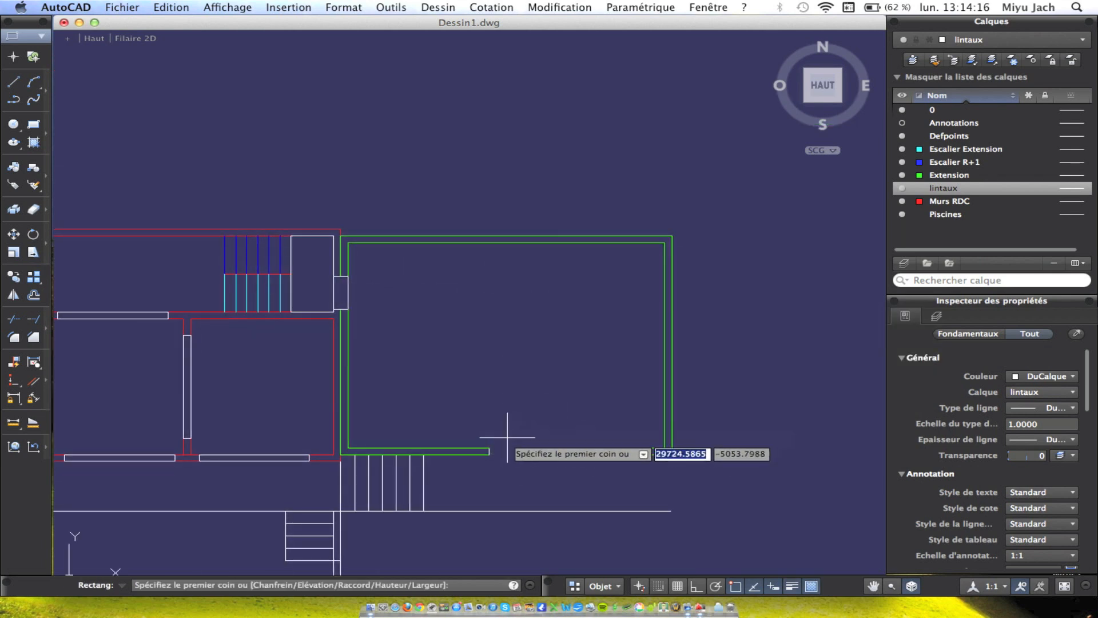
click(489, 448)
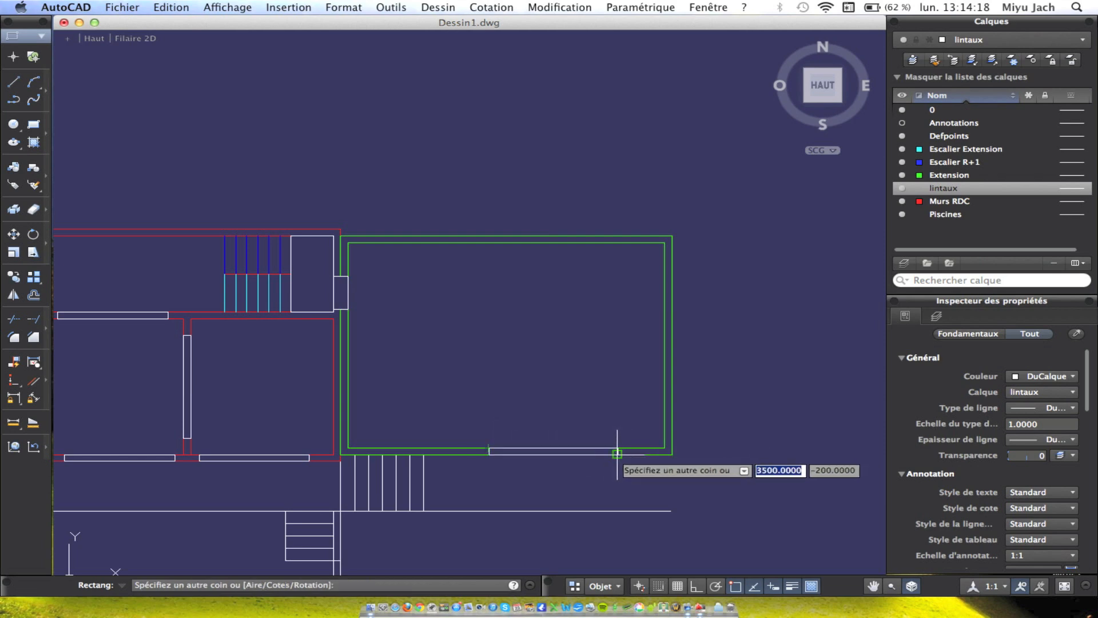
click(617, 454)
Transfer the two short wall-end lines at the extension's front opening to the Extension layer.
scroll(561, 437, up, 4)
click(661, 422)
click(731, 607)
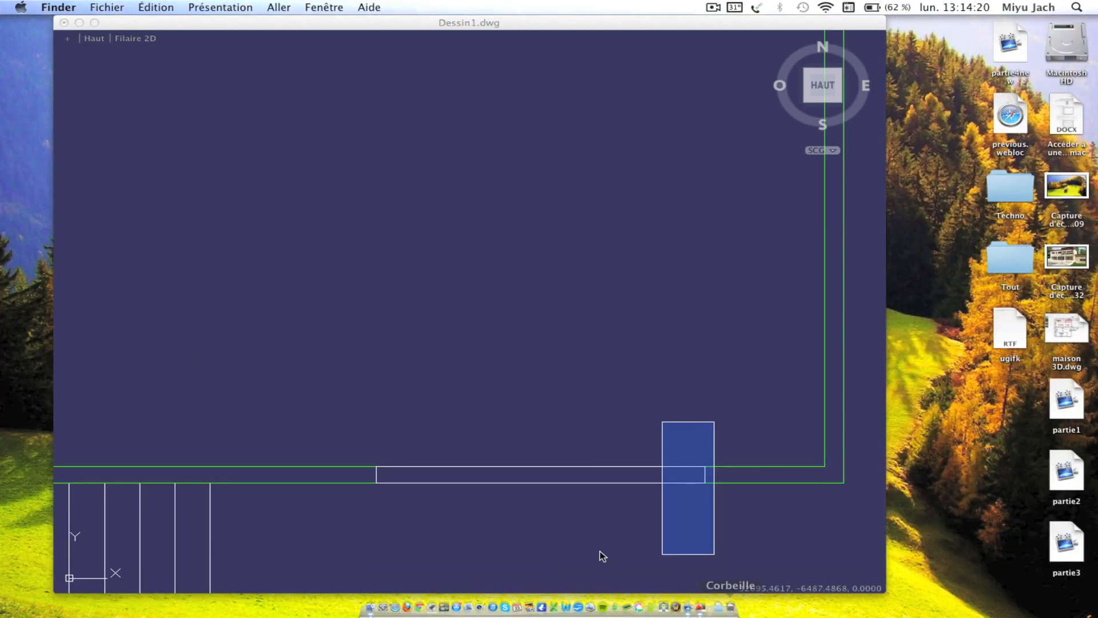
click(675, 523)
click(680, 446)
click(730, 539)
click(365, 441)
click(399, 503)
right_click(401, 503)
click(465, 372)
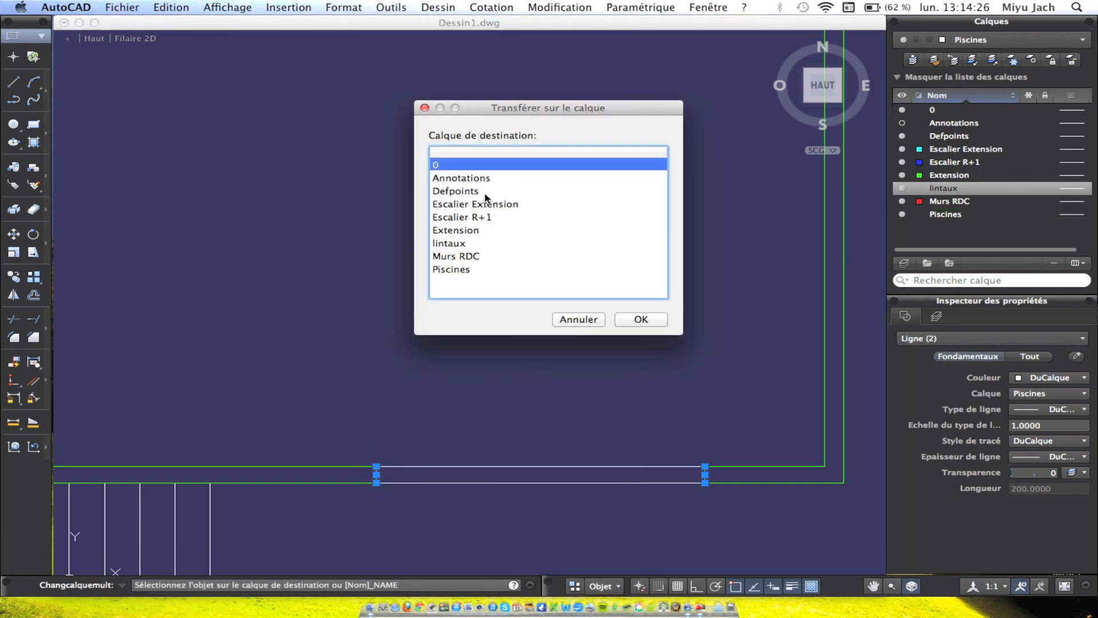
click(489, 231)
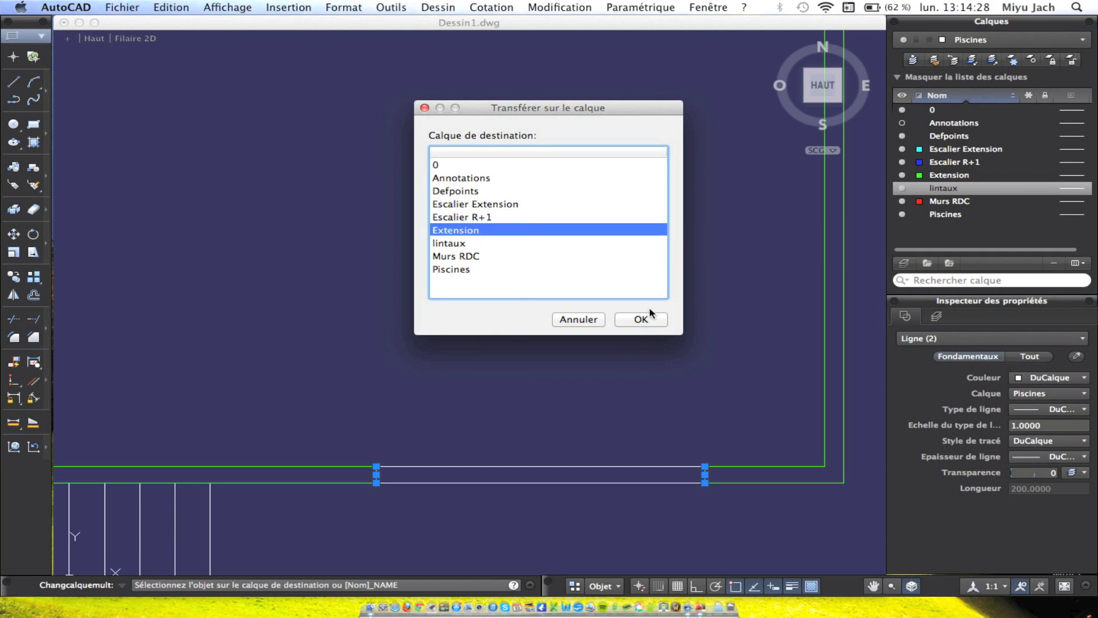
click(641, 320)
Create a new layer named Dalle.
scroll(549, 302, down, 3)
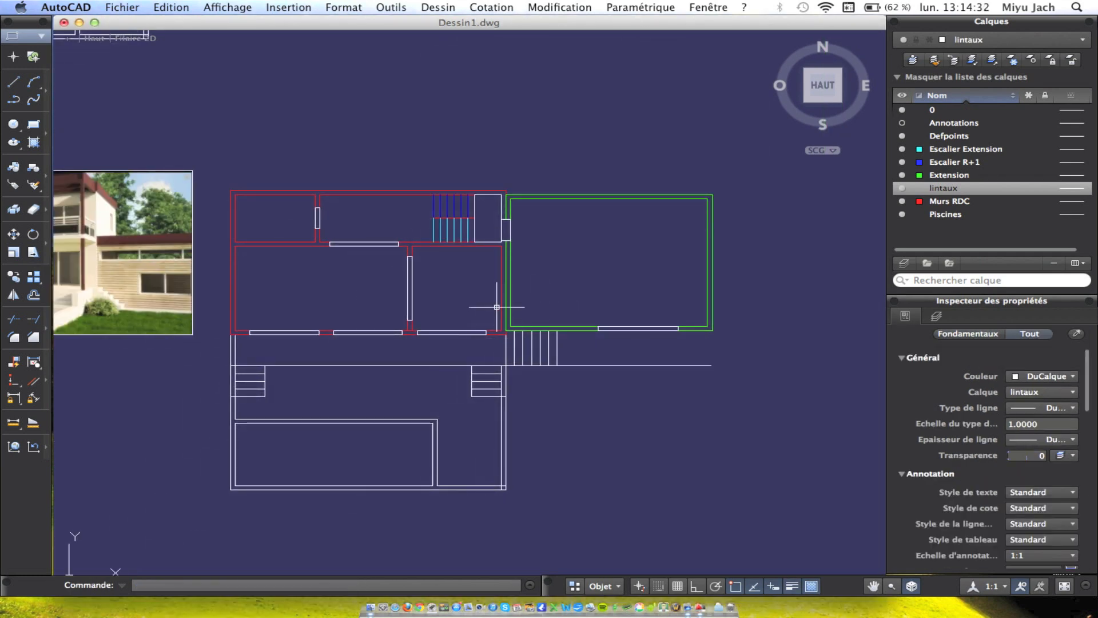
middle_drag(498, 309, 623, 255)
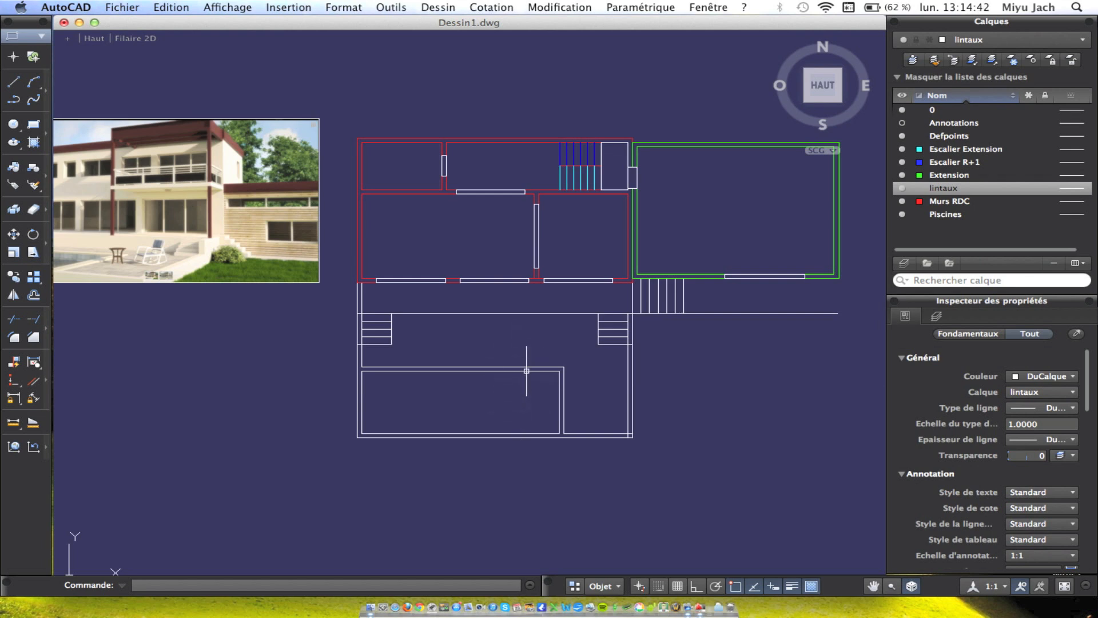
click(905, 263)
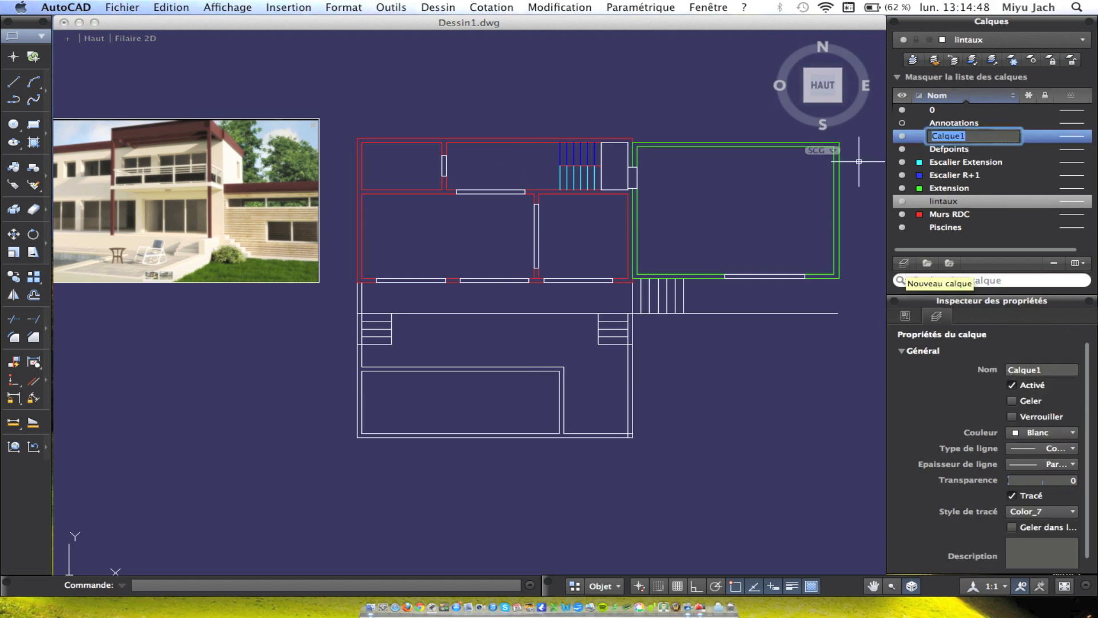
text(FDal)
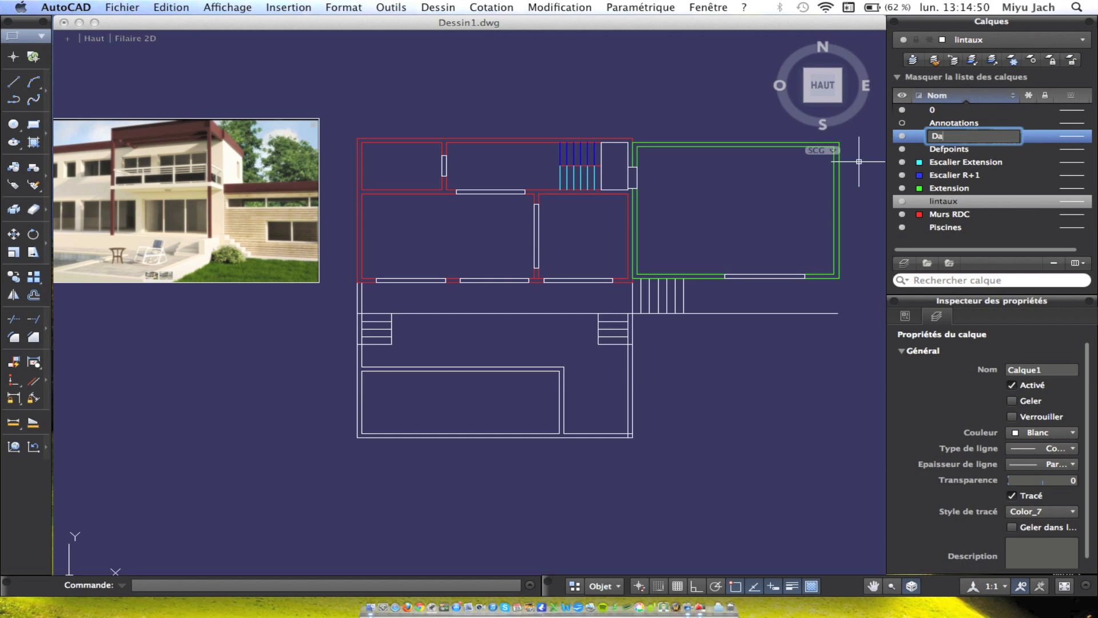
key(Return)
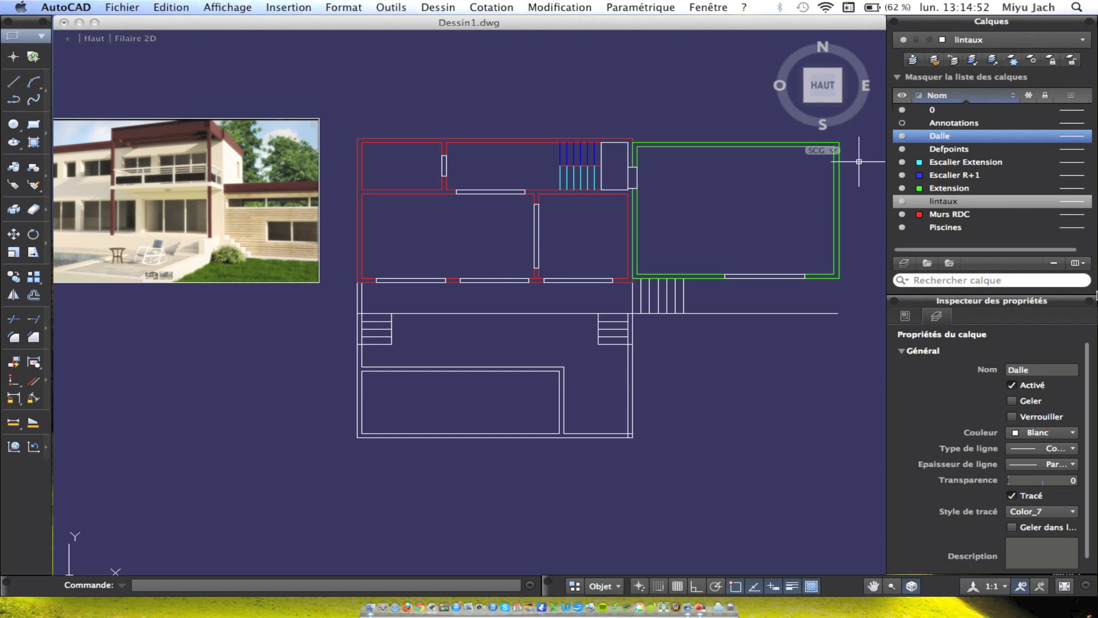
click(919, 136)
click(918, 138)
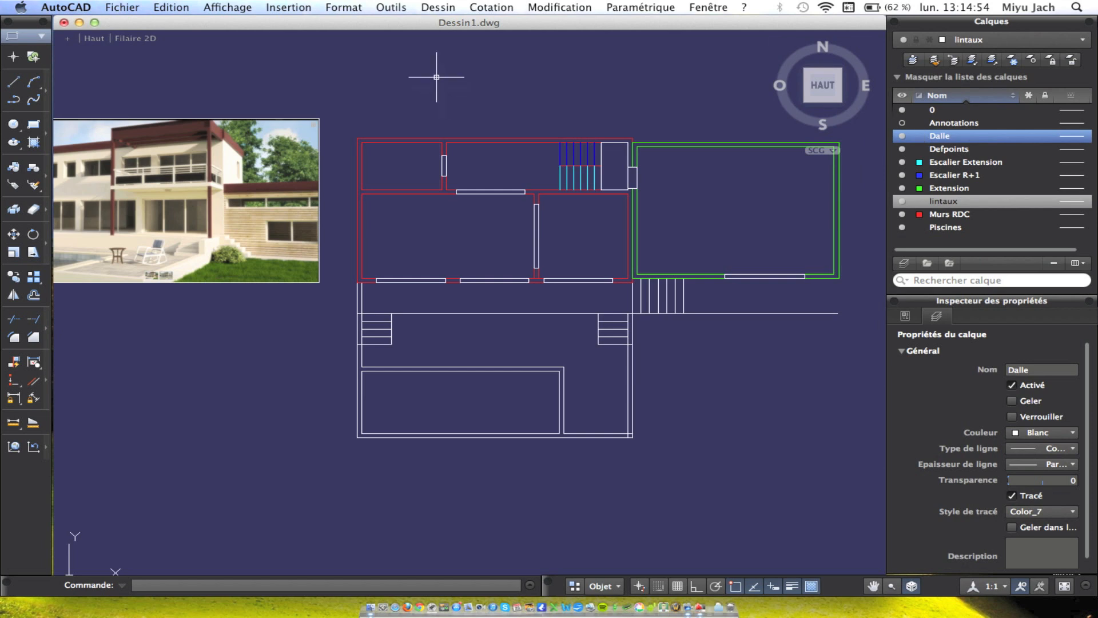
Draw a 12000 by 7000 slab rectangle over the outer outline of the house.
click(33, 124)
click(357, 138)
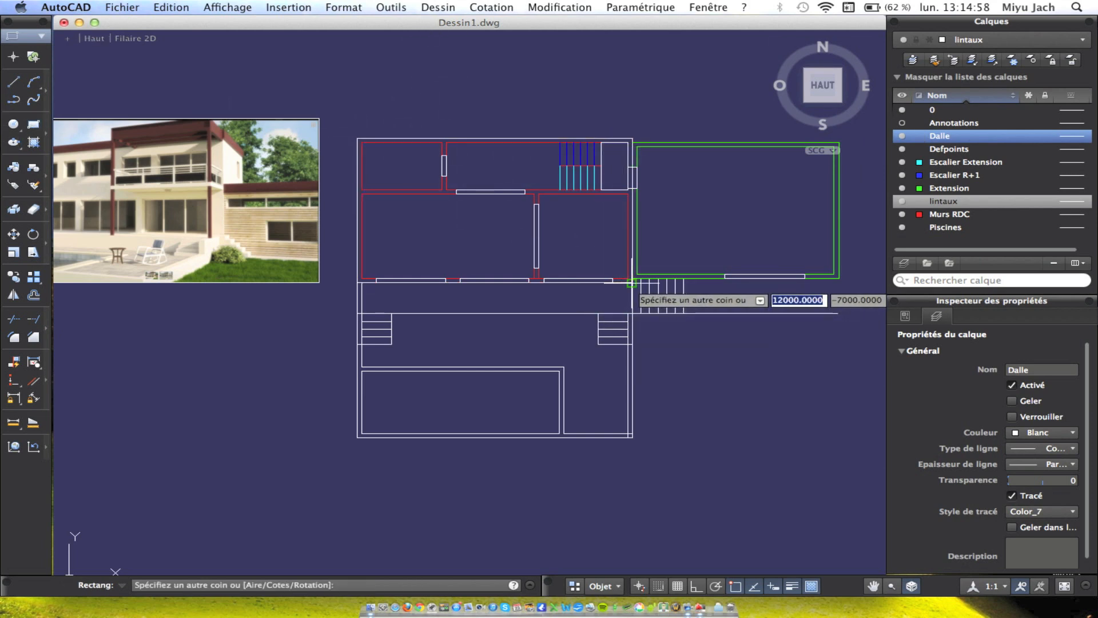
click(632, 283)
Draw a slab rectangle over the outer outline of the extension, from its back house-side corner to the opposite front corner.
right_click(623, 107)
click(646, 112)
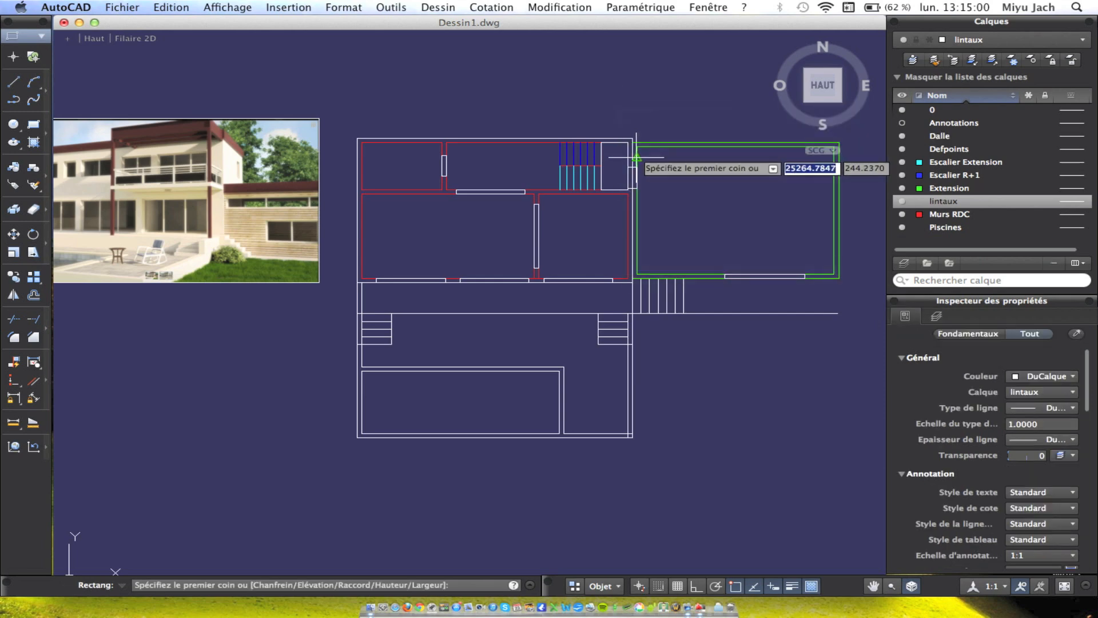
scroll(636, 150, up, 5)
click(625, 136)
scroll(689, 251, down, 5)
middle_drag(684, 262, 521, 223)
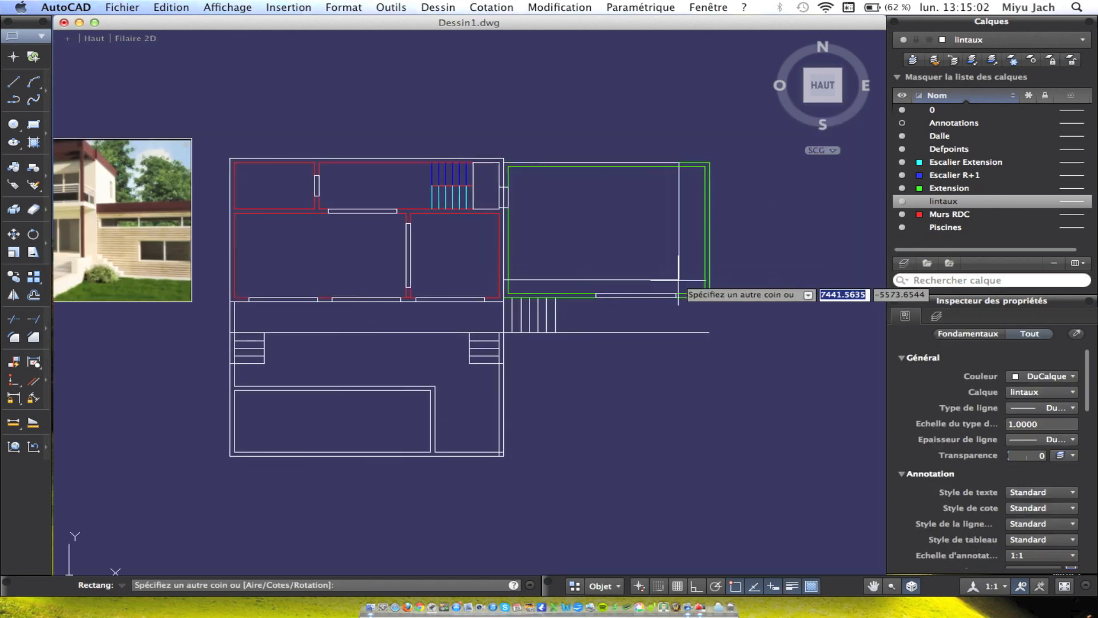
click(708, 298)
Draw a slab rectangle over the terrace and pool area, from the house's front corner to the opposite outer terrace corner.
click(650, 262)
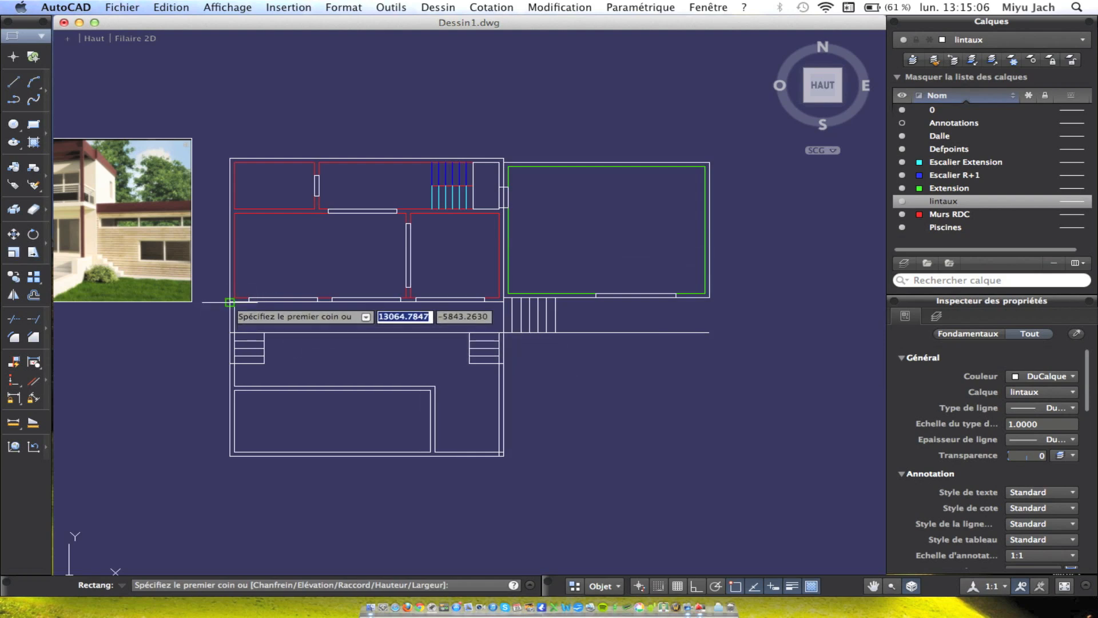
key(Escape)
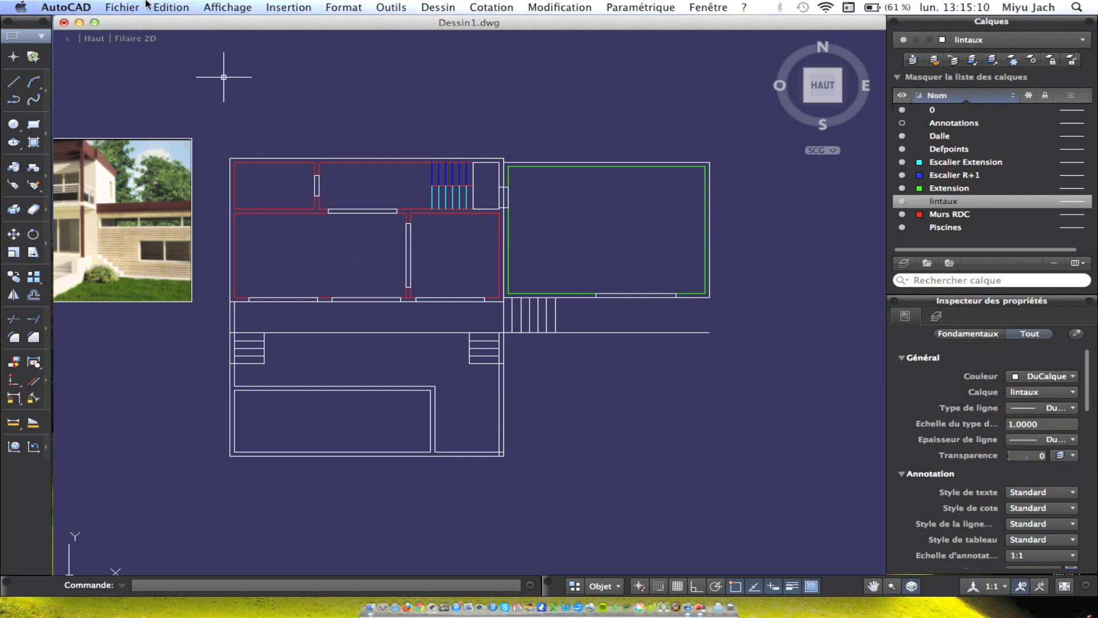
click(34, 124)
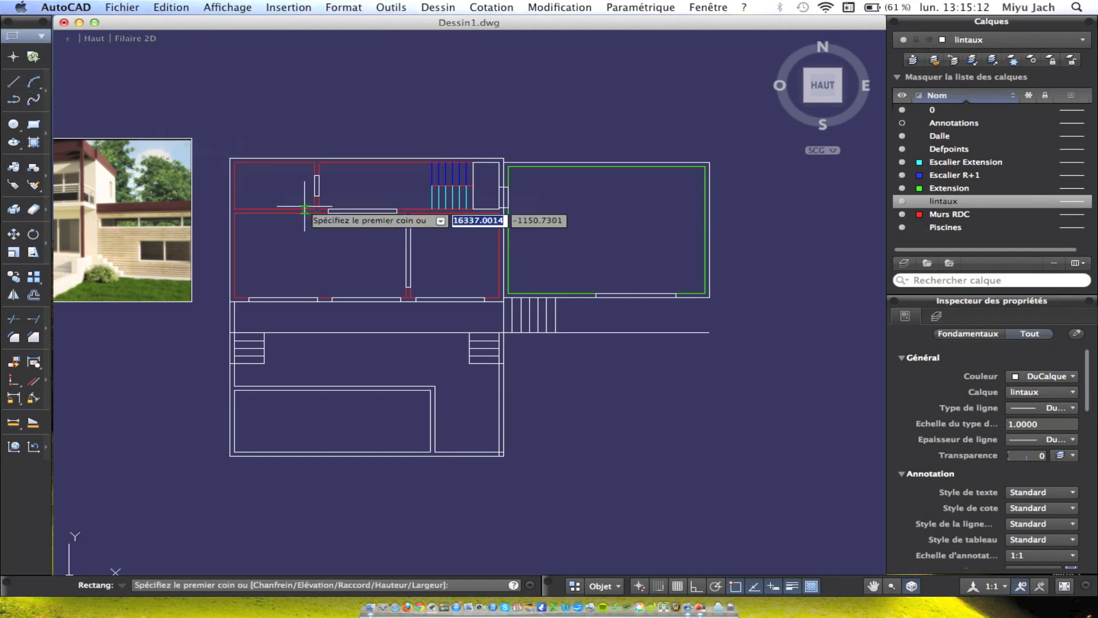
click(231, 302)
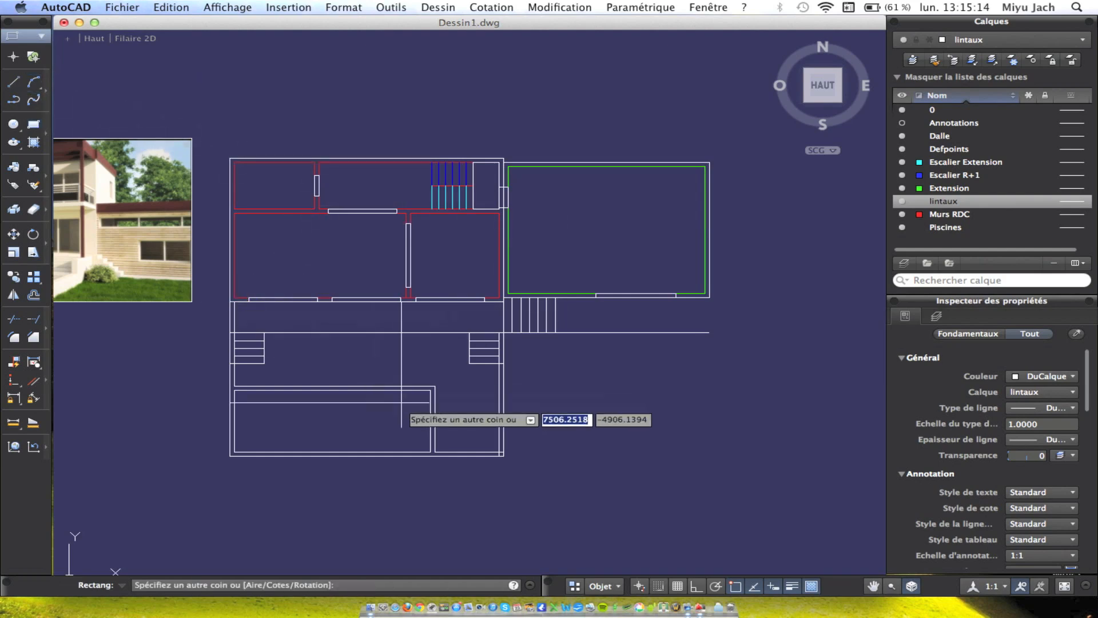
click(504, 456)
Trim the inner wall line ends that overrun the corner at the terrace's outer edge beside the pool.
scroll(507, 452, up, 4)
click(511, 504)
click(410, 416)
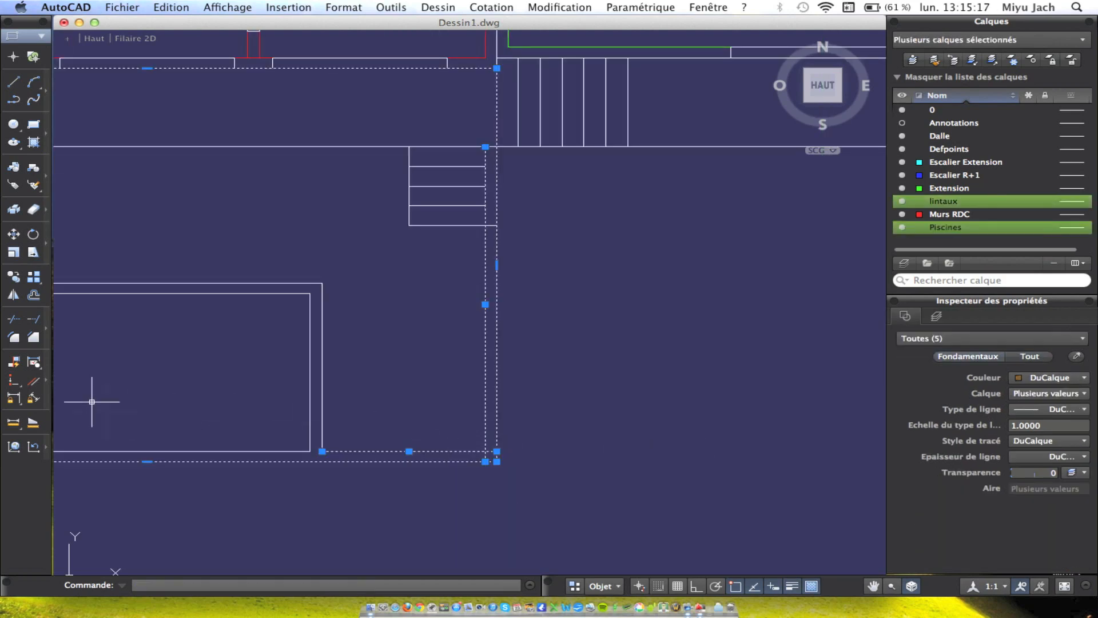
click(13, 318)
scroll(561, 509, up, 3)
click(375, 368)
click(337, 380)
scroll(240, 357, down, 4)
middle_drag(240, 356, 471, 368)
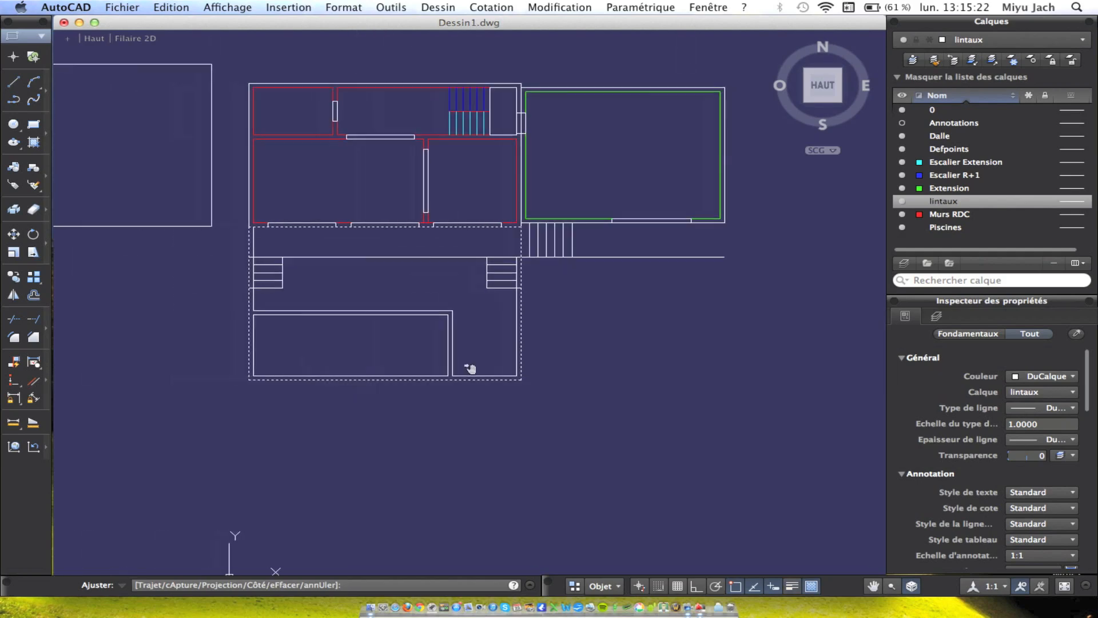
key(Escape)
Compare the pool and terrace layout in the plan with the reference photo.
scroll(289, 315, down, 2)
middle_drag(289, 315, 510, 326)
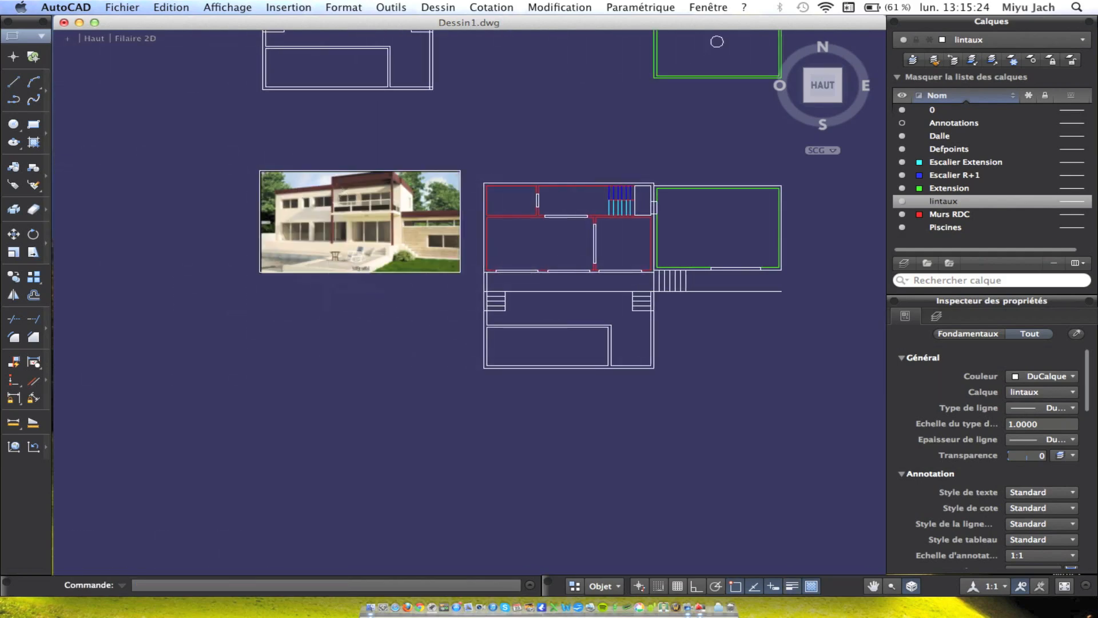
scroll(320, 276, up, 4)
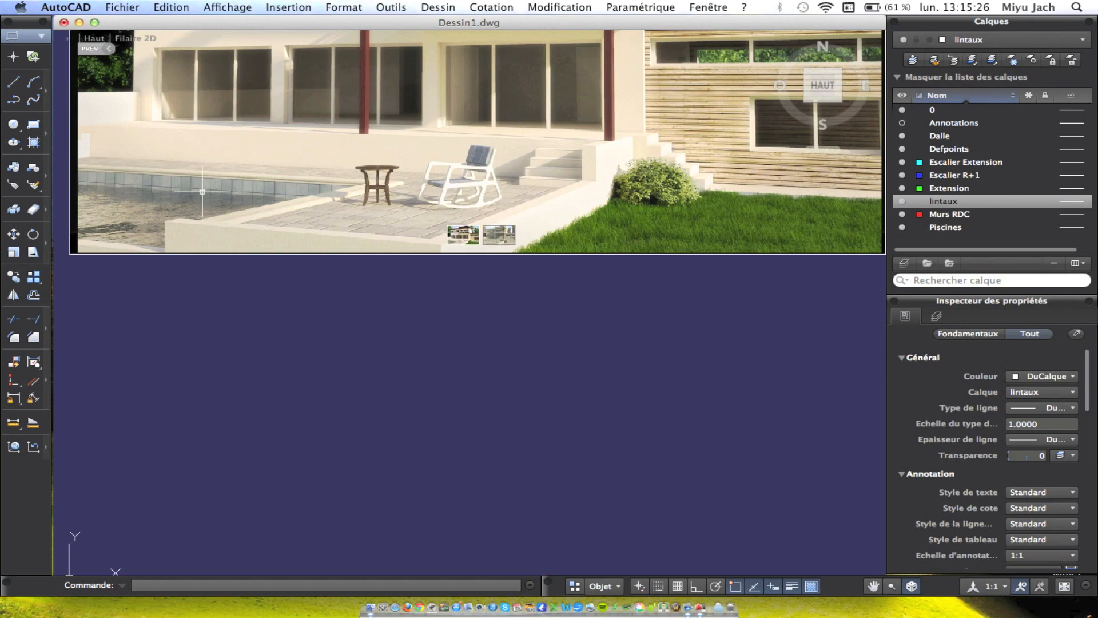
scroll(633, 311, down, 5)
scroll(465, 321, up, 8)
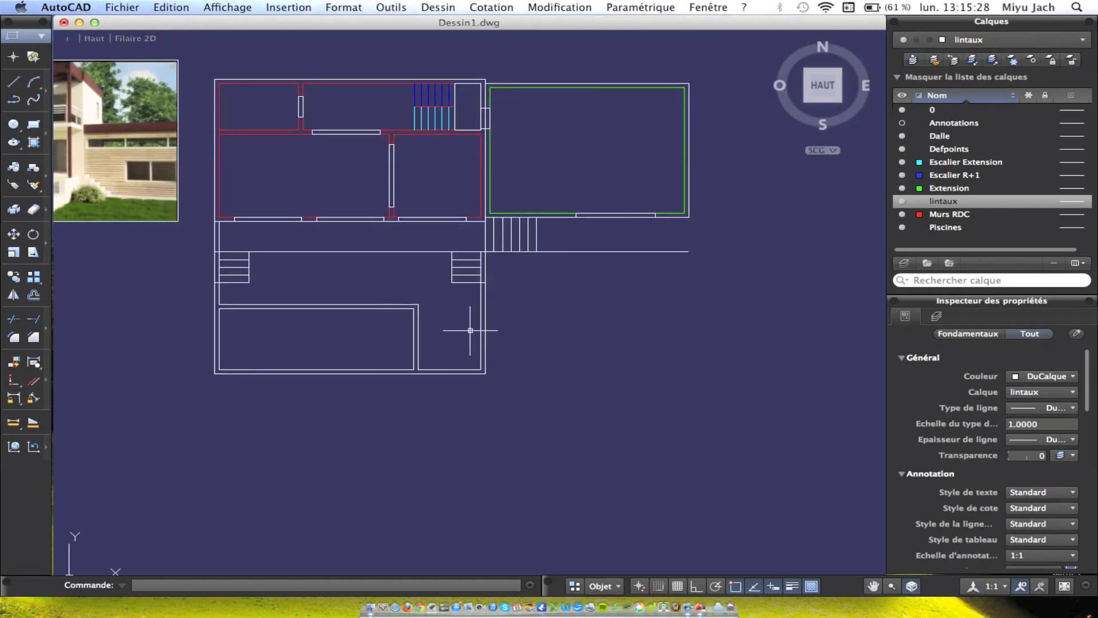
scroll(441, 324, down, 5)
scroll(497, 314, up, 10)
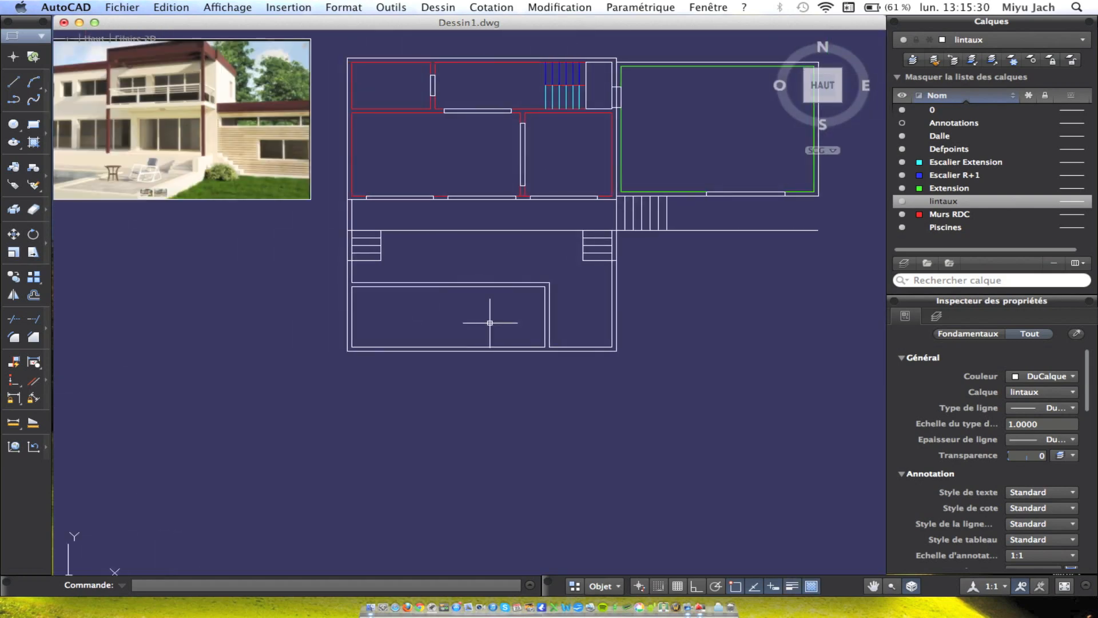
Draw a short line from the pool's inner corner beside the terrace straight to the outer wall line.
scroll(539, 340, up, 2)
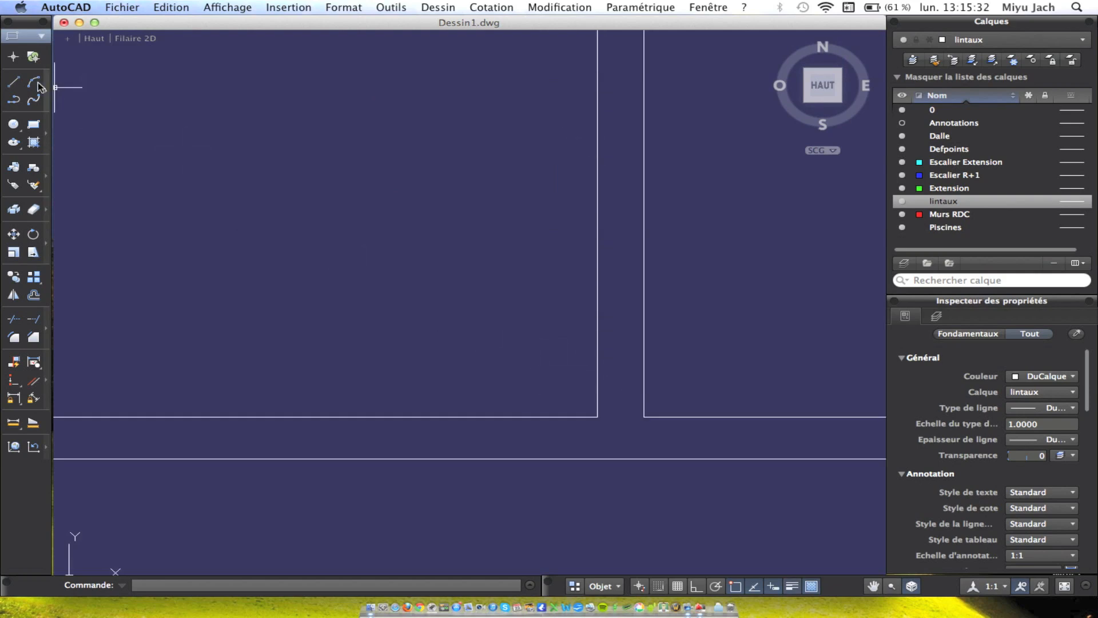
click(13, 97)
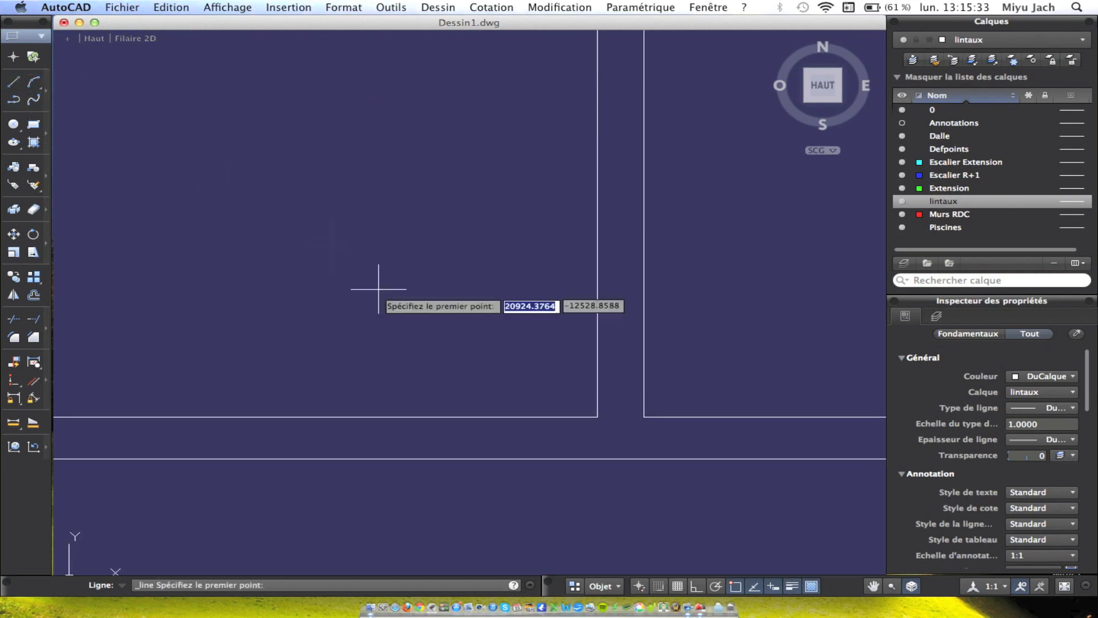
click(598, 417)
click(598, 458)
key(Escape)
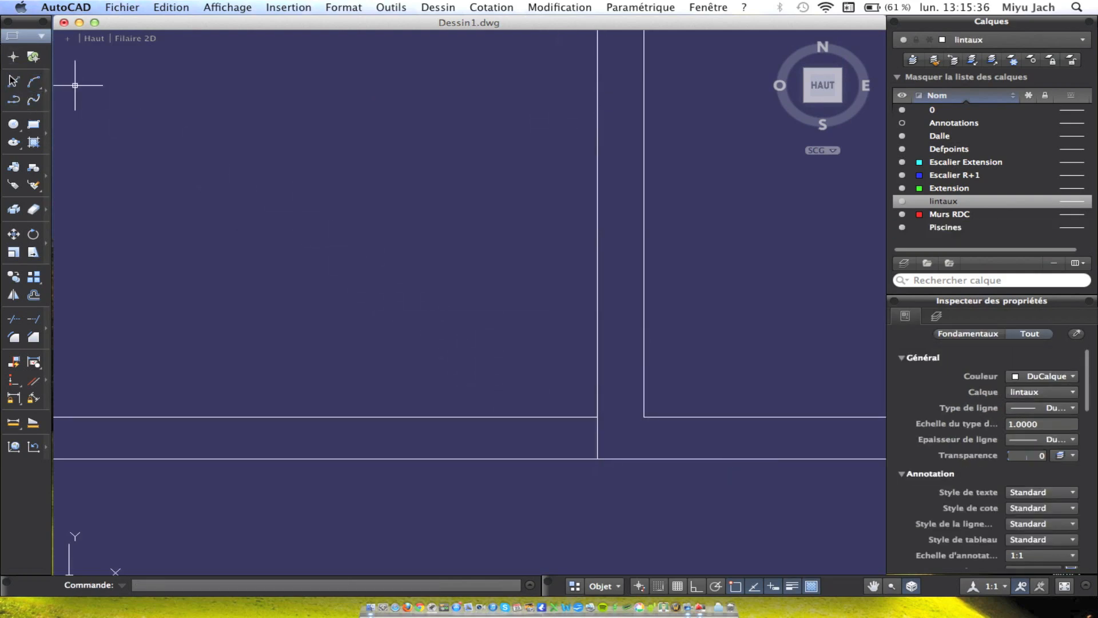
click(13, 81)
click(597, 418)
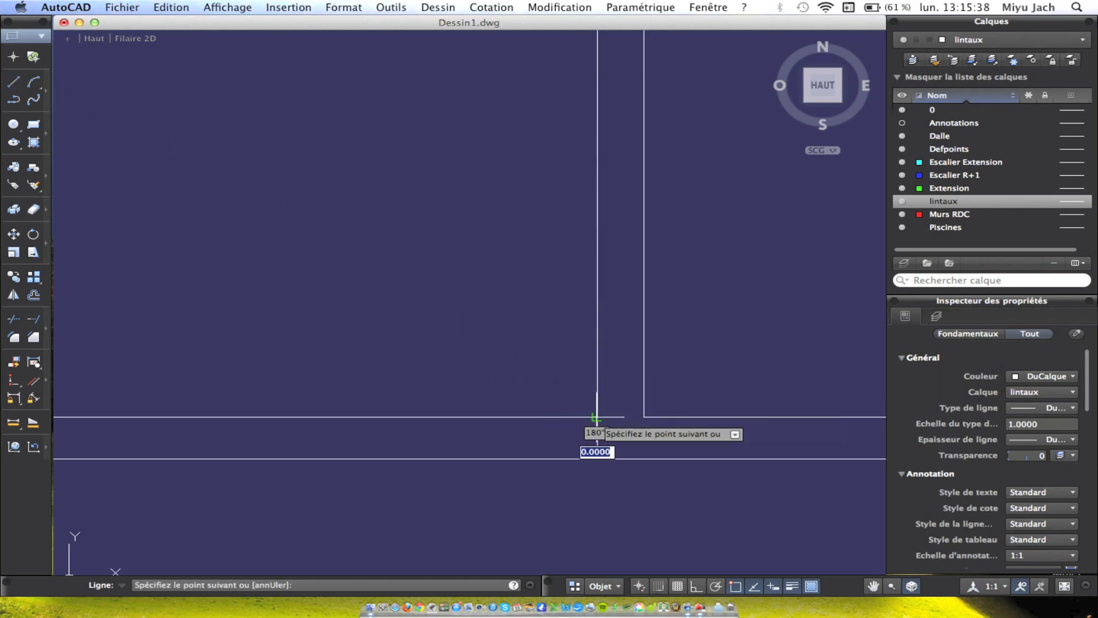
click(598, 458)
key(Escape)
scroll(593, 433, down, 6)
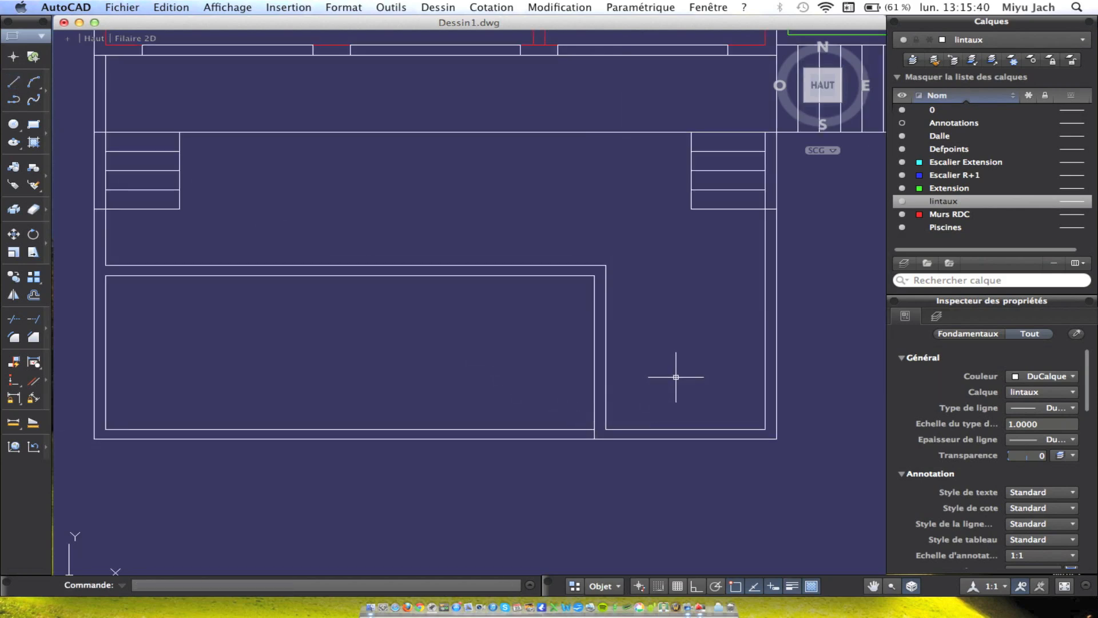
Turn off the layers lintaux, Murs RDC, Escalier Extension, Escalier R+1 and Extension.
scroll(663, 269, down, 4)
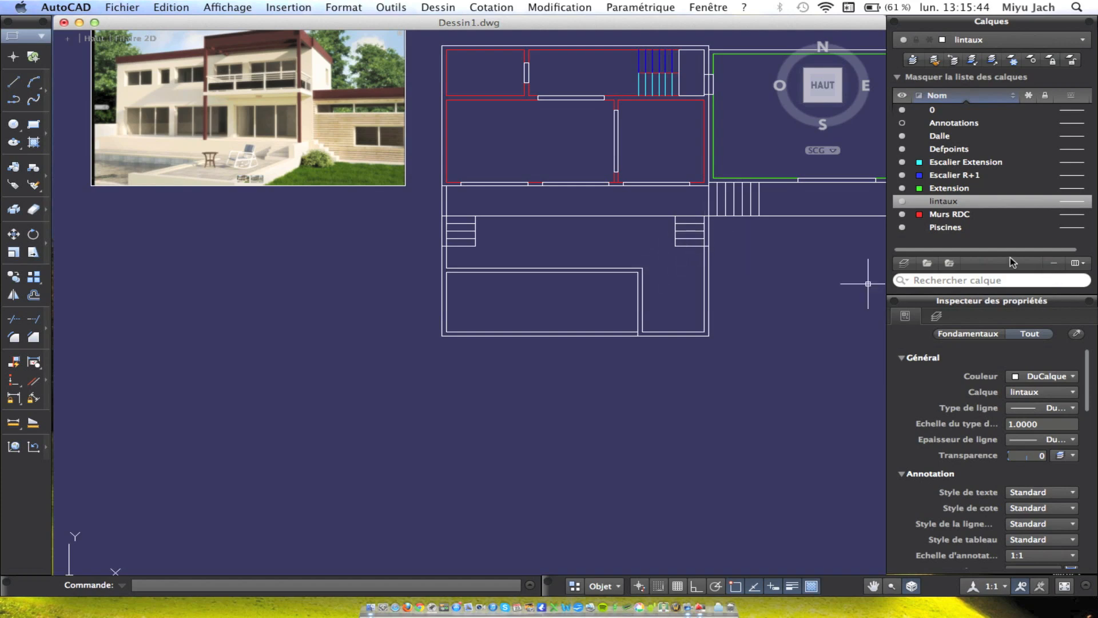
click(902, 201)
click(536, 208)
scroll(778, 229, right, 5)
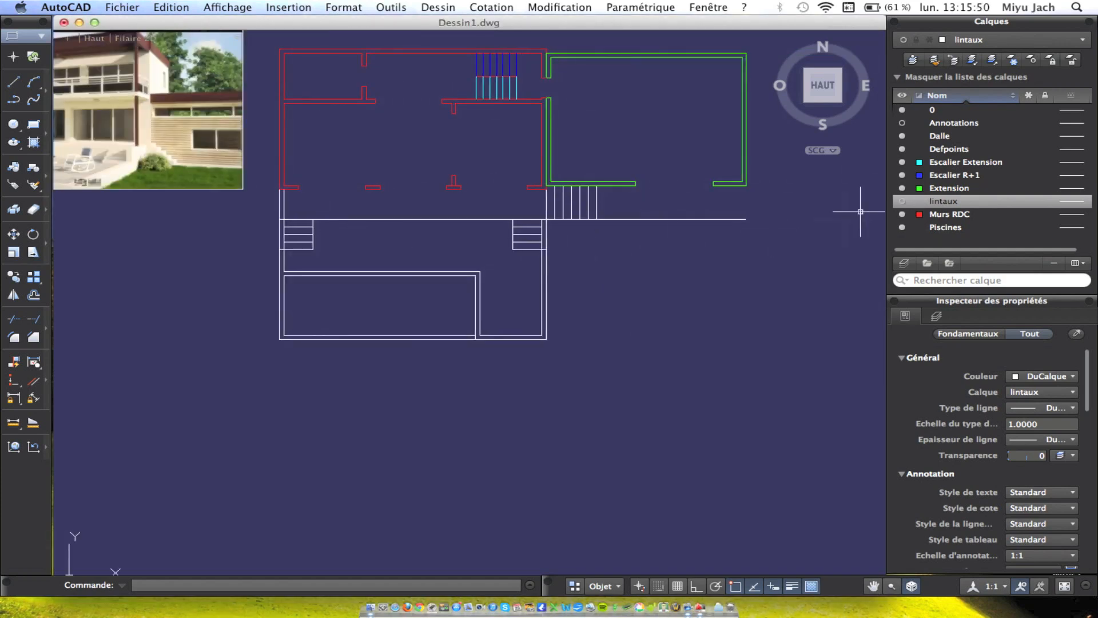
click(902, 214)
scroll(797, 286, up, 3)
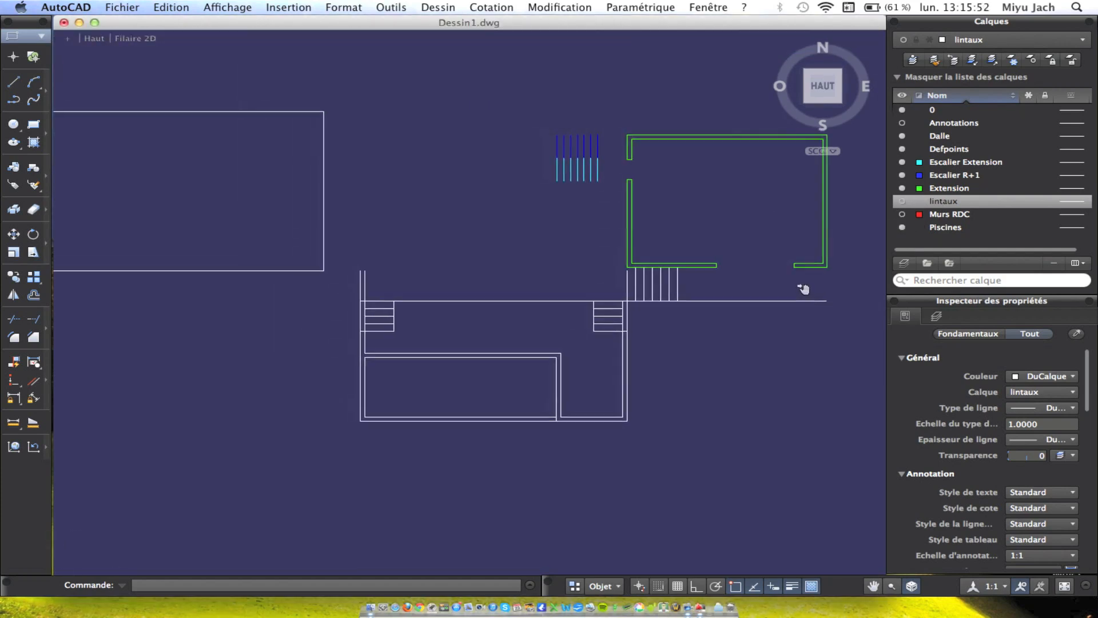
click(902, 163)
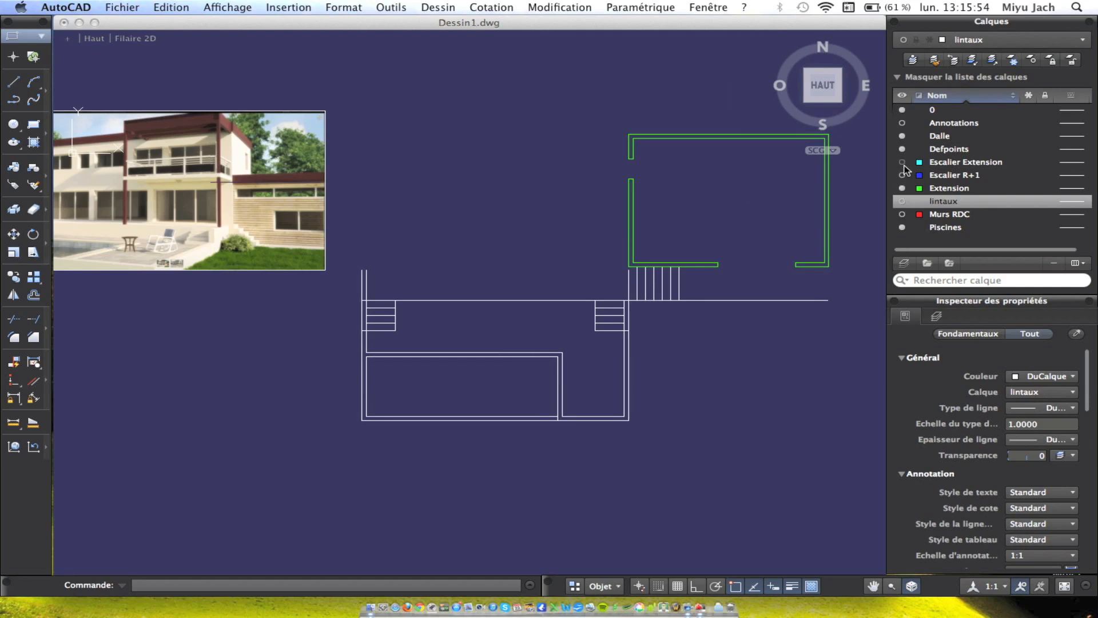
scroll(882, 238, right, 1)
click(902, 188)
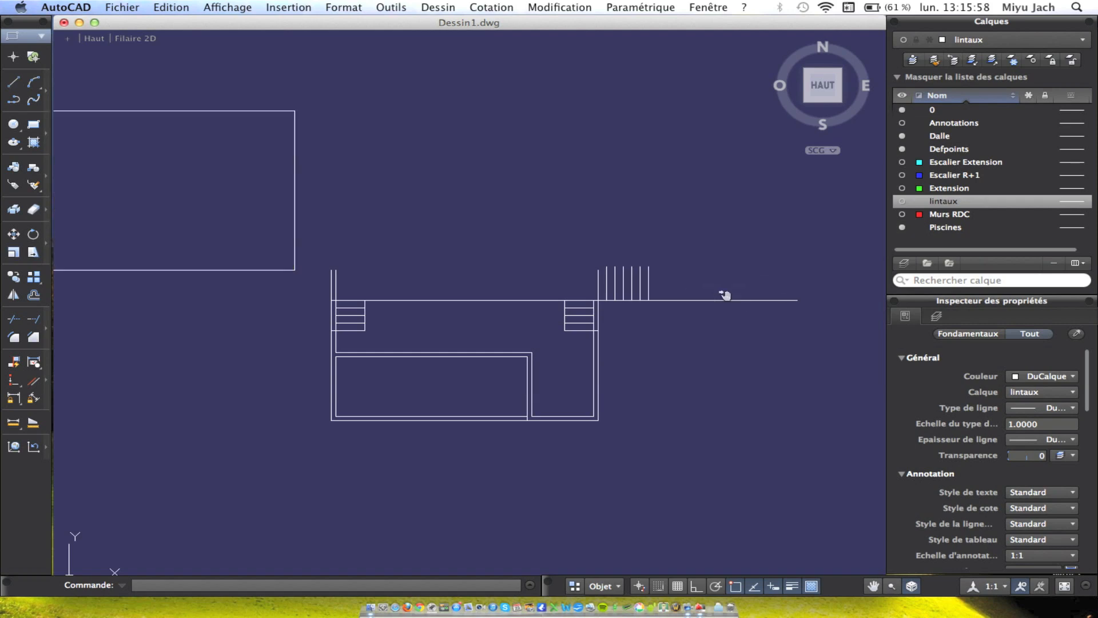
Examine the isolated pool, terrace and stair outlines against the reference photo.
scroll(723, 294, left, 2)
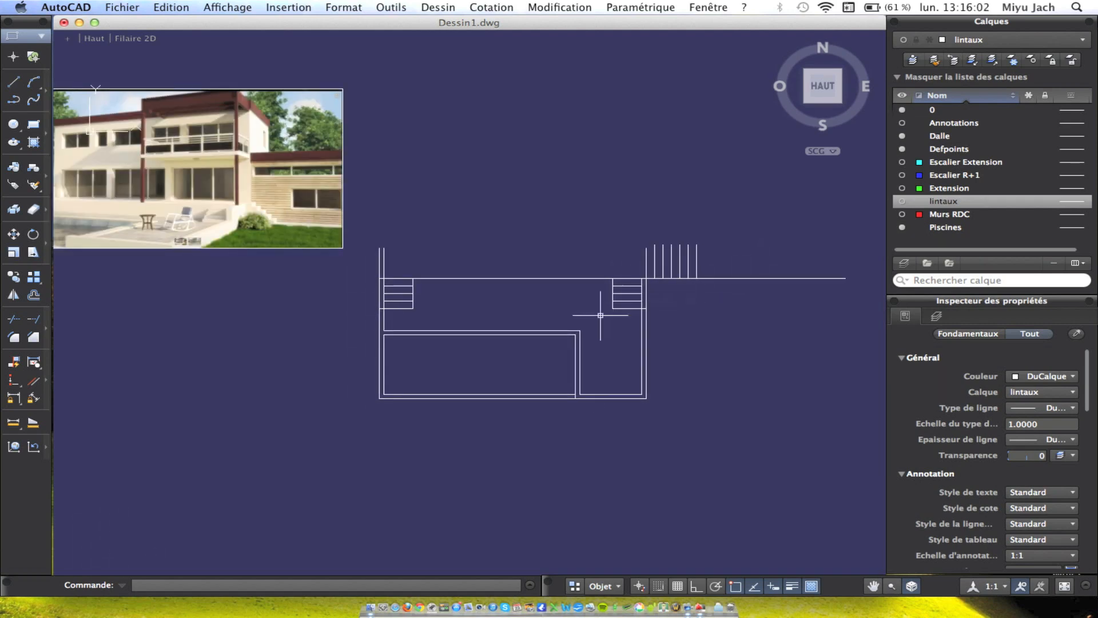
scroll(601, 282, left, 3)
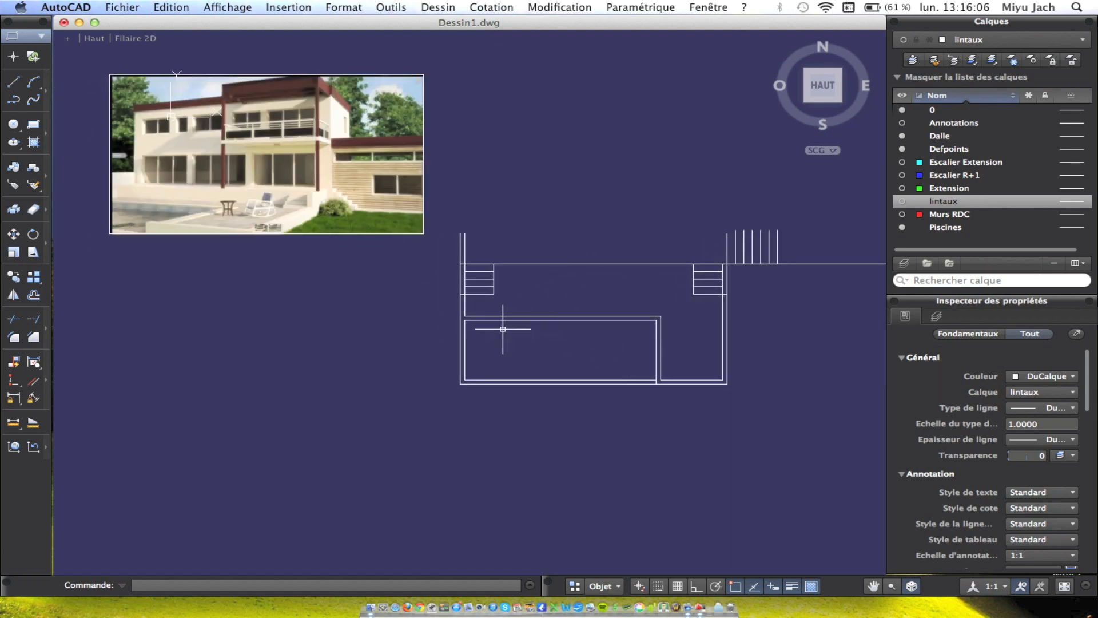
scroll(503, 331, left, 4)
scroll(642, 326, right, 4)
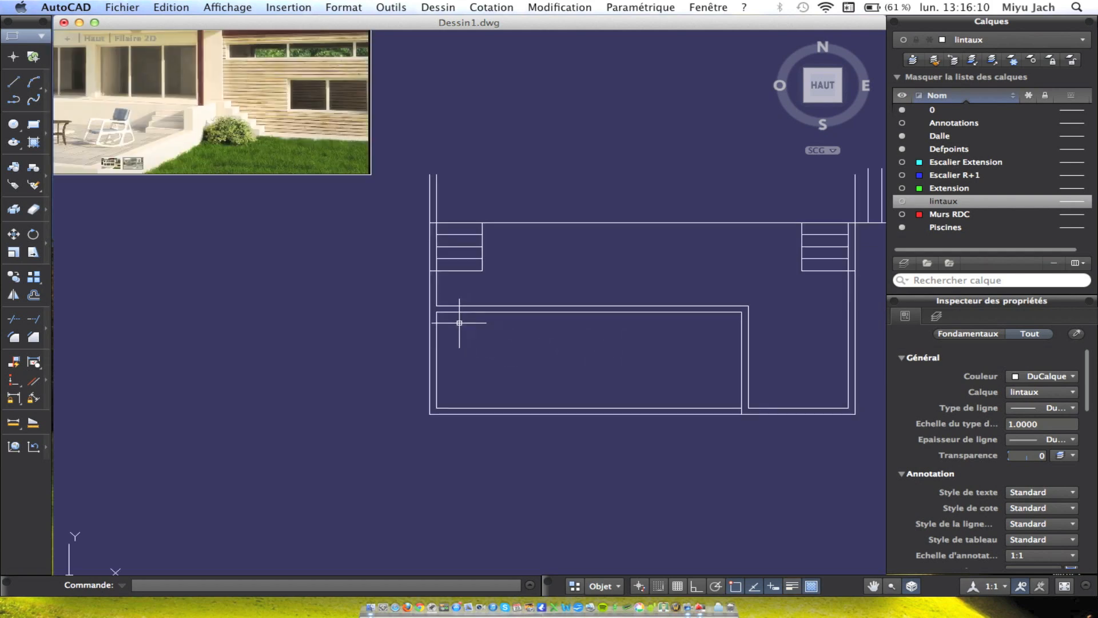
scroll(461, 317, up, 3)
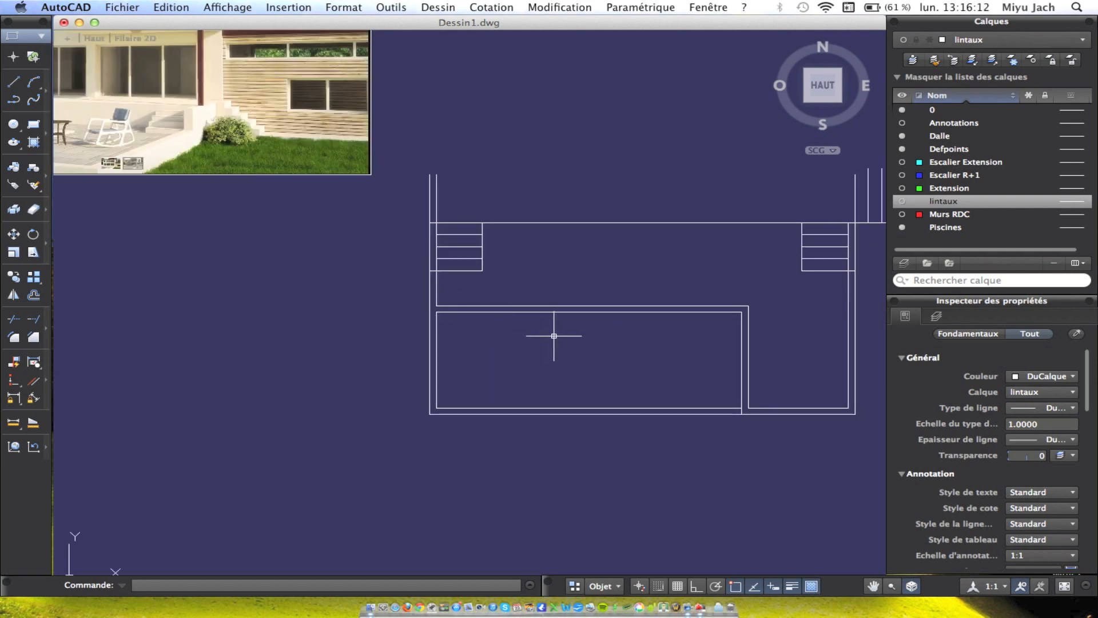
scroll(573, 342, down, 3)
middle_drag(173, 247, 241, 250)
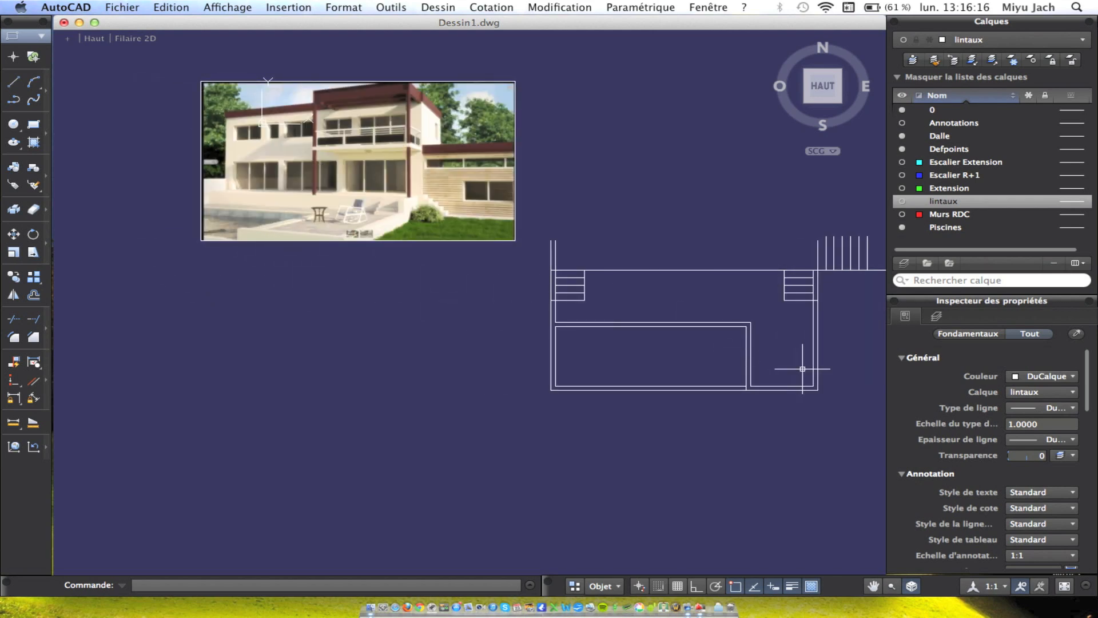
Copy all the pool, terrace and stair lines to an empty area straight below the original.
scroll(790, 373, right, 5)
click(739, 377)
click(354, 207)
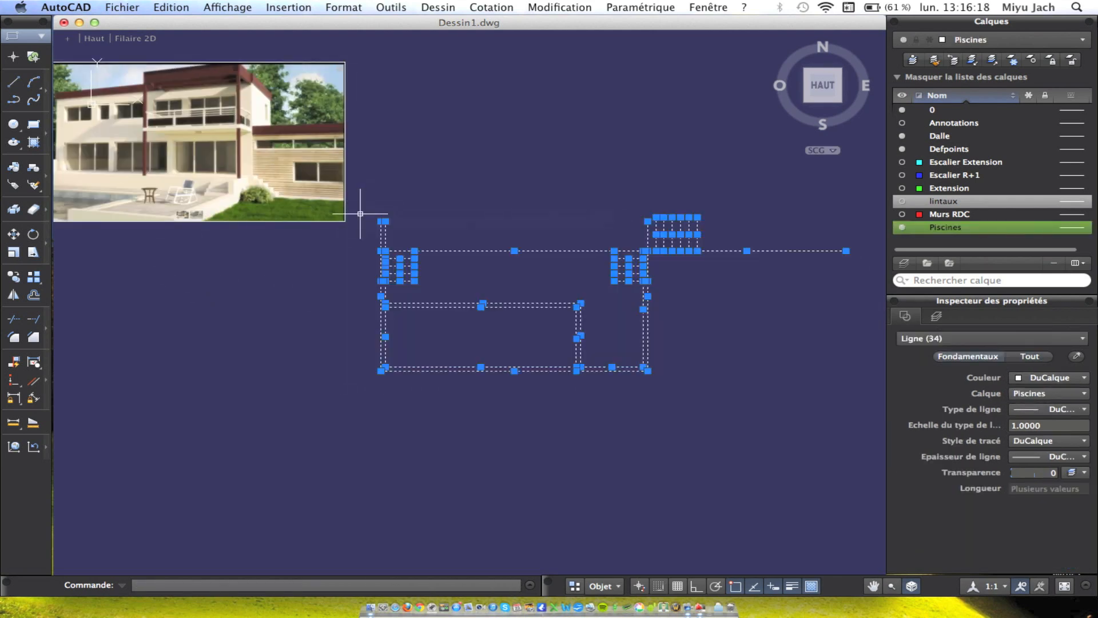
click(19, 278)
click(589, 195)
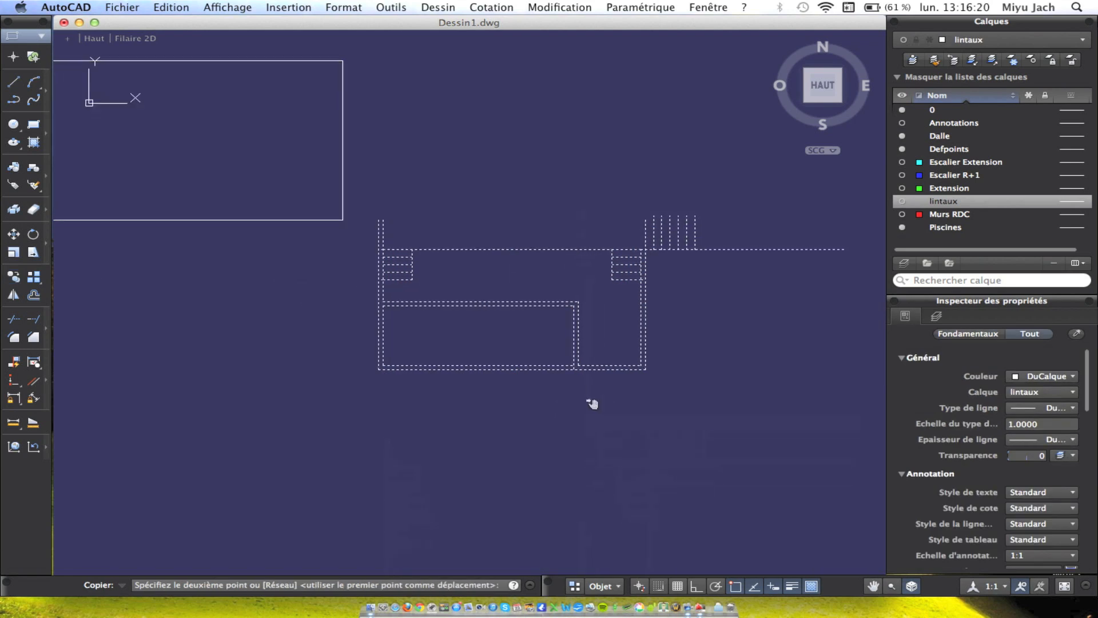
scroll(594, 389, down, 4)
key(Escape)
scroll(646, 262, left, 4)
scroll(646, 262, up, 4)
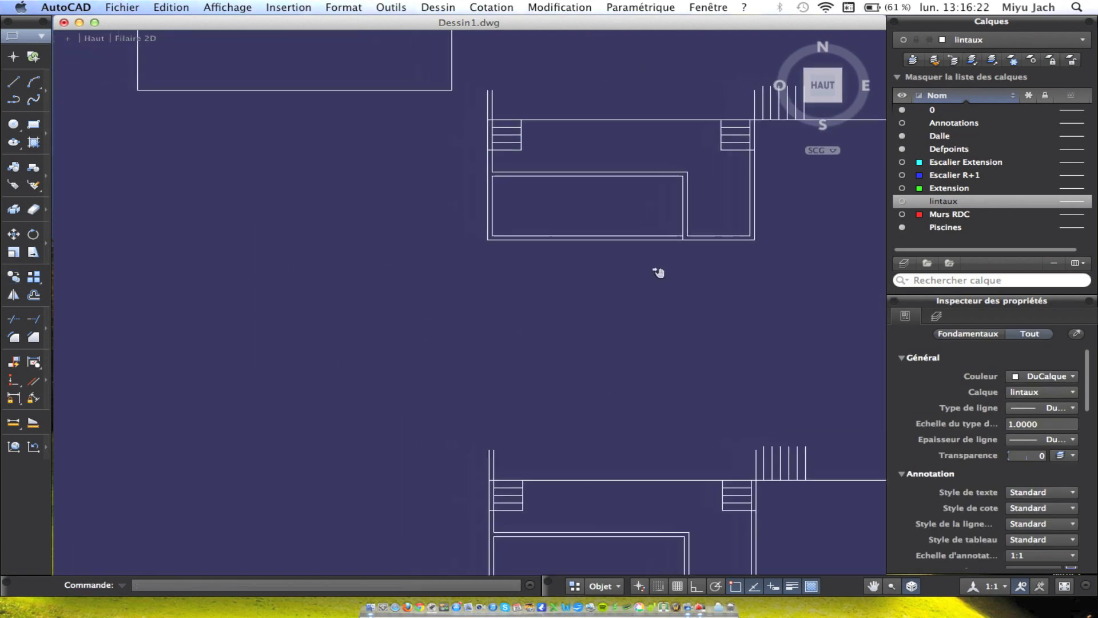
scroll(591, 300, left, 2)
scroll(592, 299, up, 3)
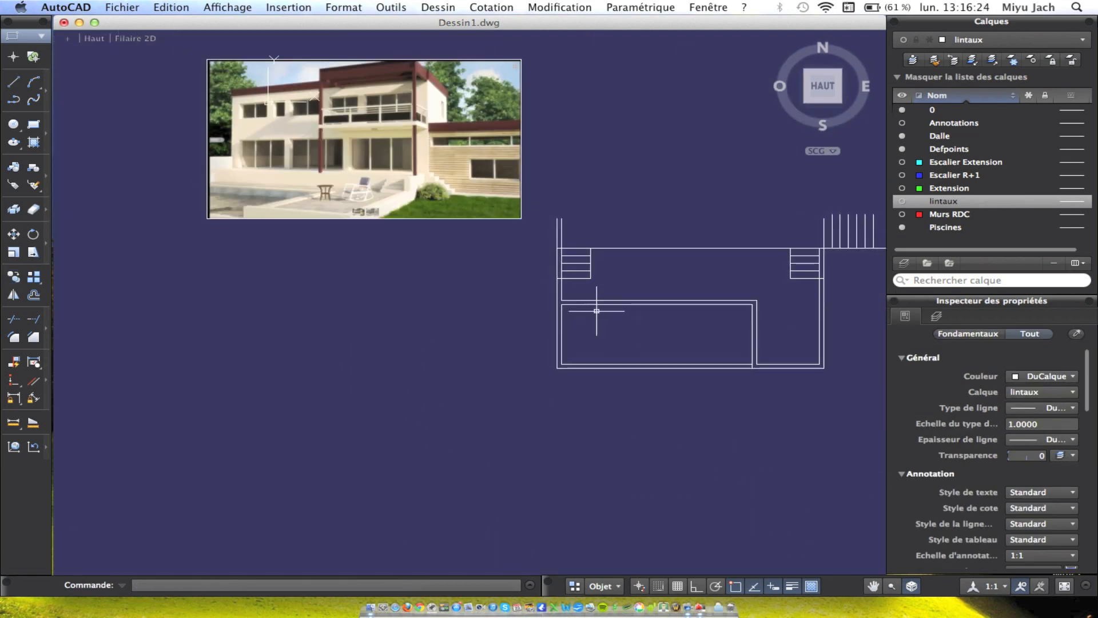
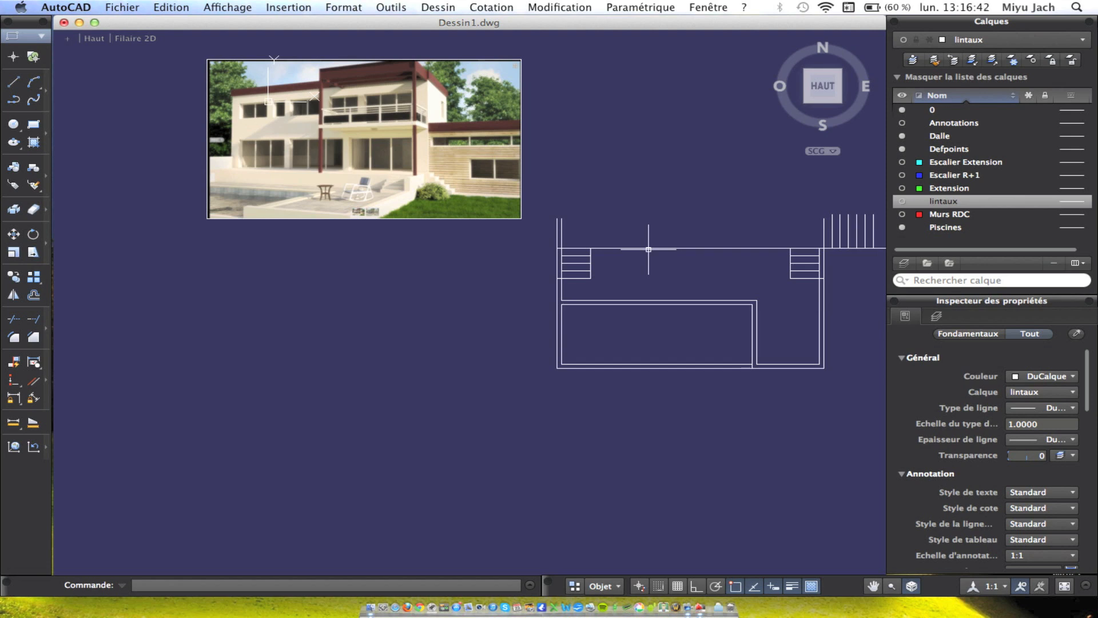
Create a new layer named Herbes.
click(649, 249)
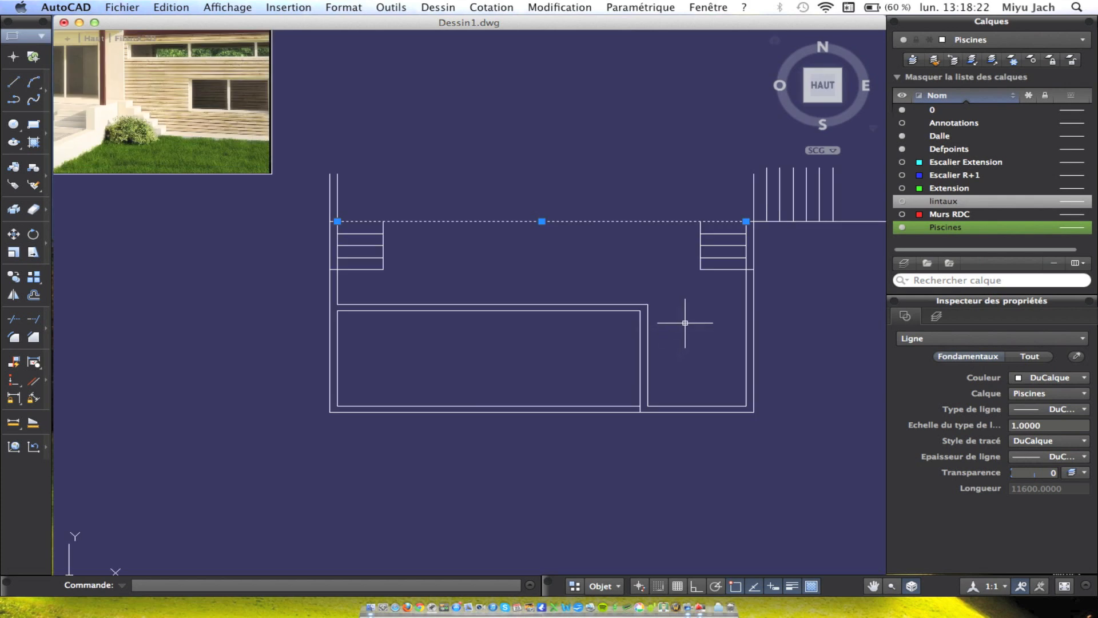
scroll(686, 318, down, 3)
scroll(715, 314, right, 5)
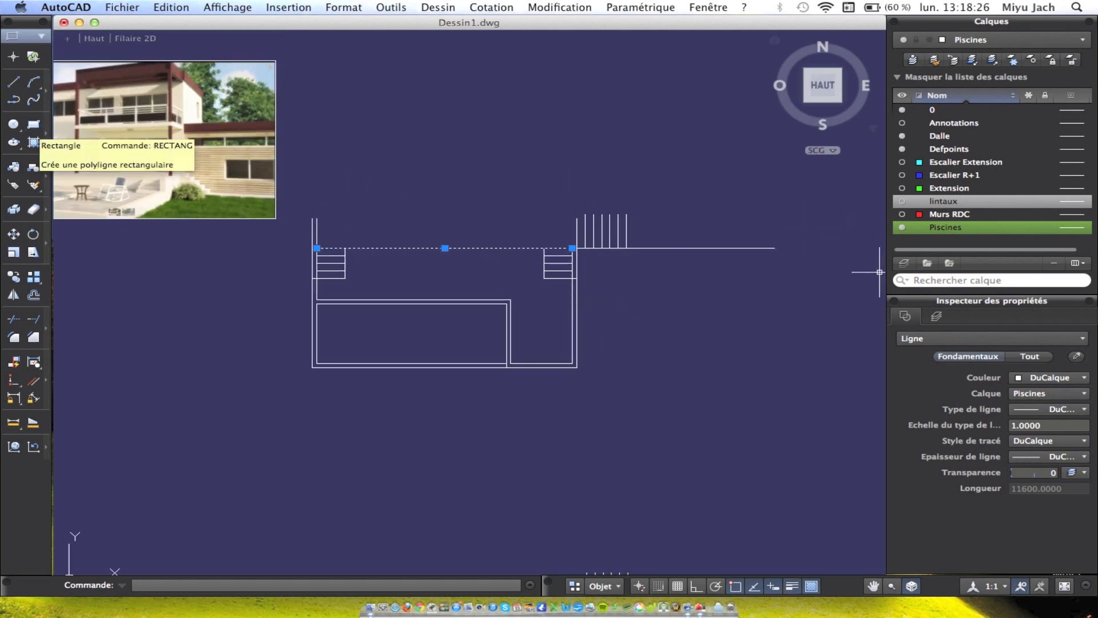
click(910, 265)
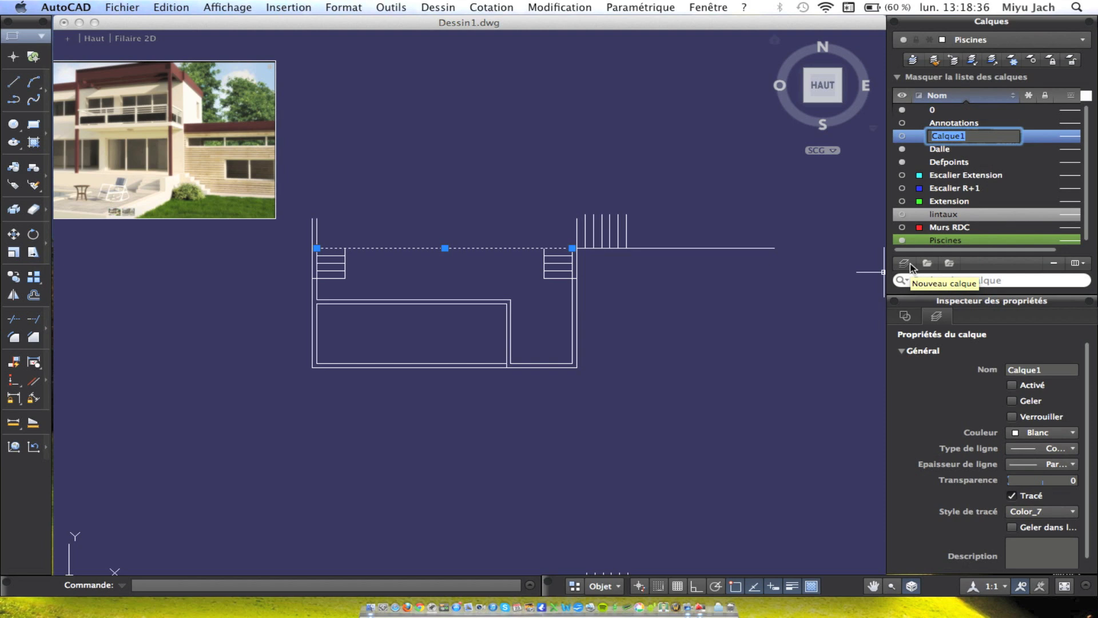
text(Herbes)
key(Return)
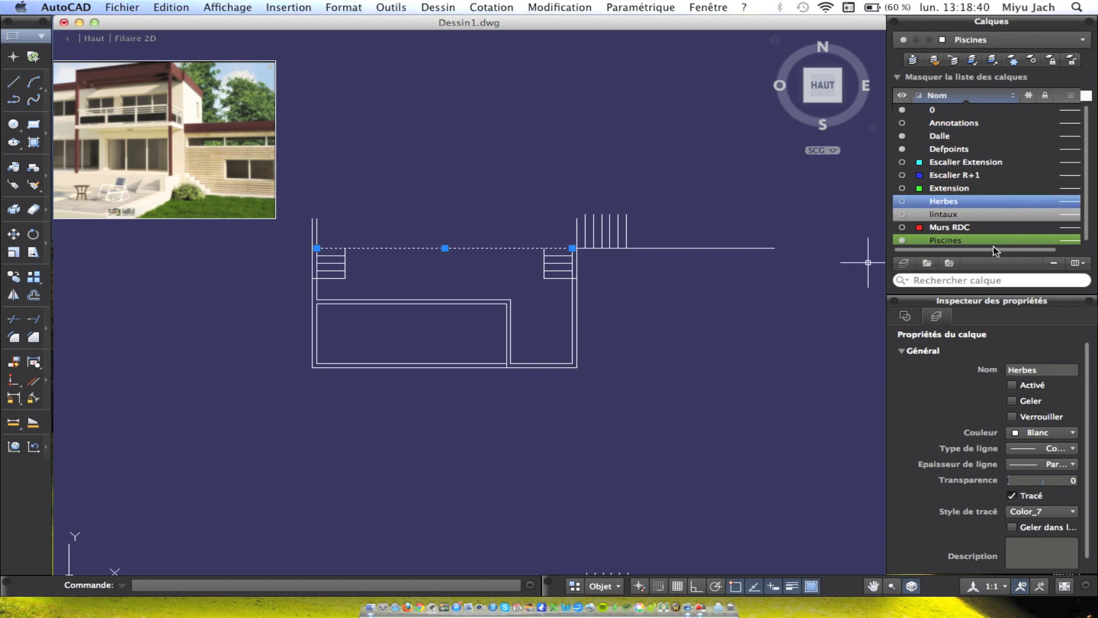
Turn on the Herbes layer, make it current and set its colour to Vert, leaving the previous current layer active.
double_click(953, 202)
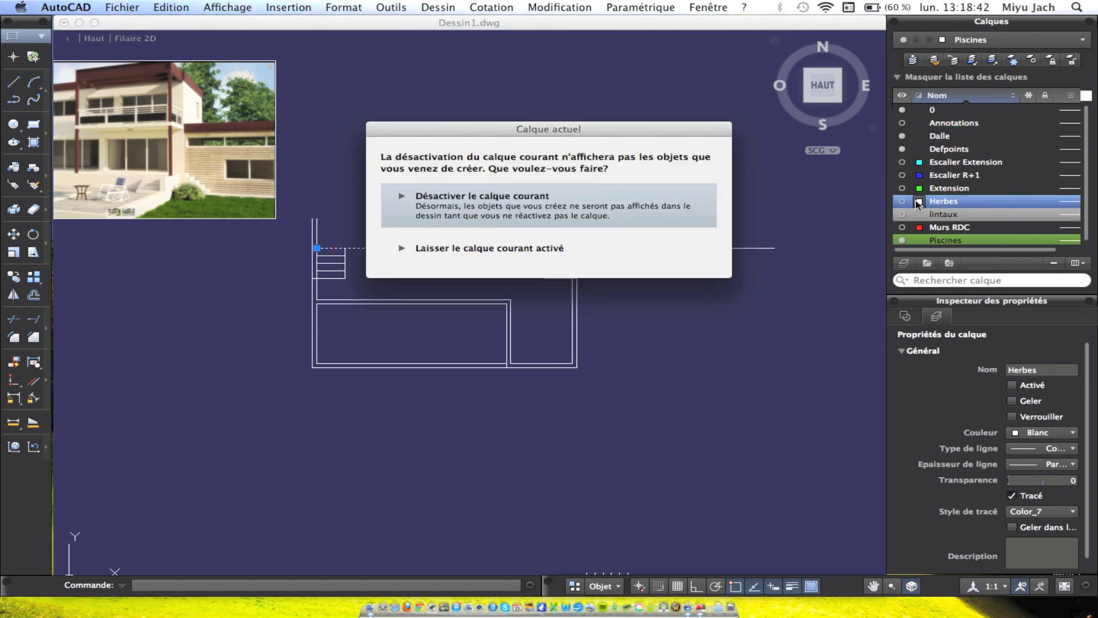
click(565, 247)
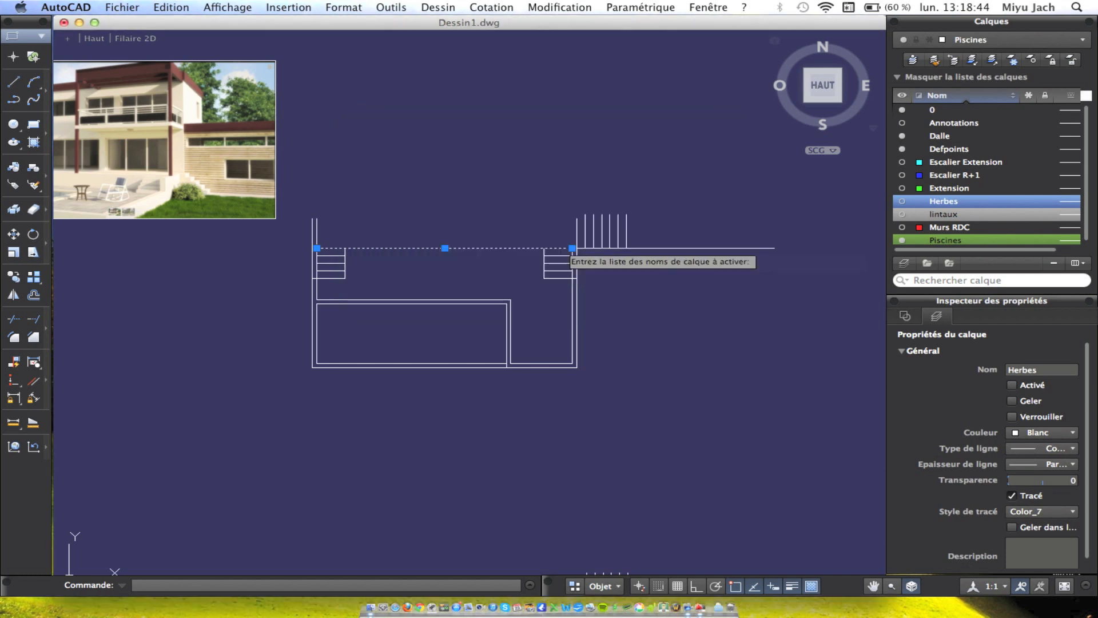
click(920, 202)
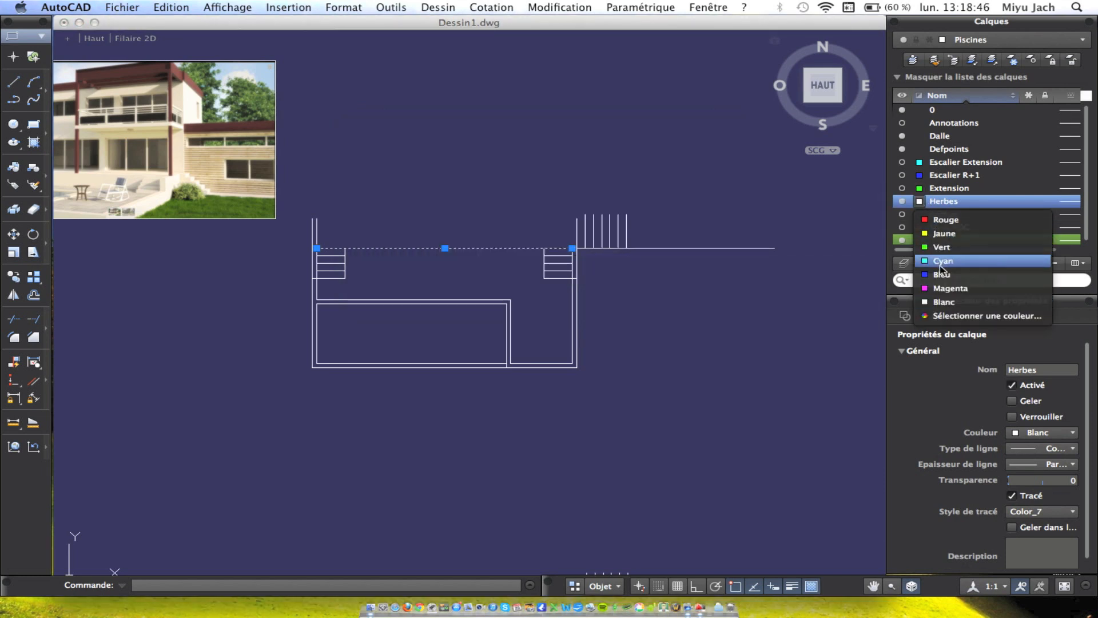
click(945, 248)
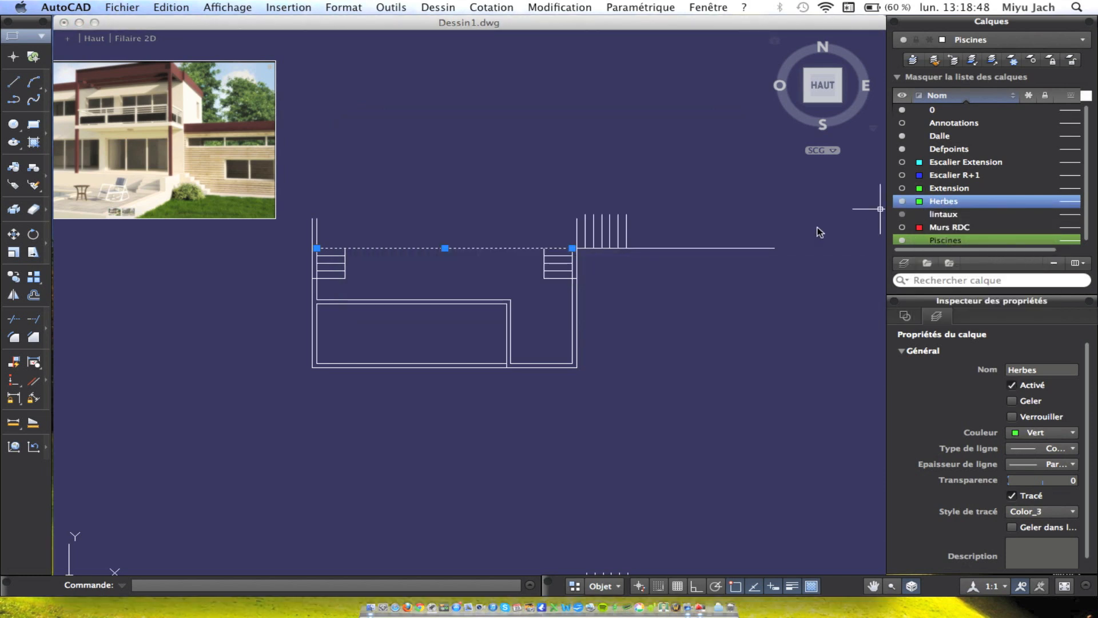
Draw the lawn rectangle from the terrace's outer front corner to the far end of the line in front of the extension.
click(34, 123)
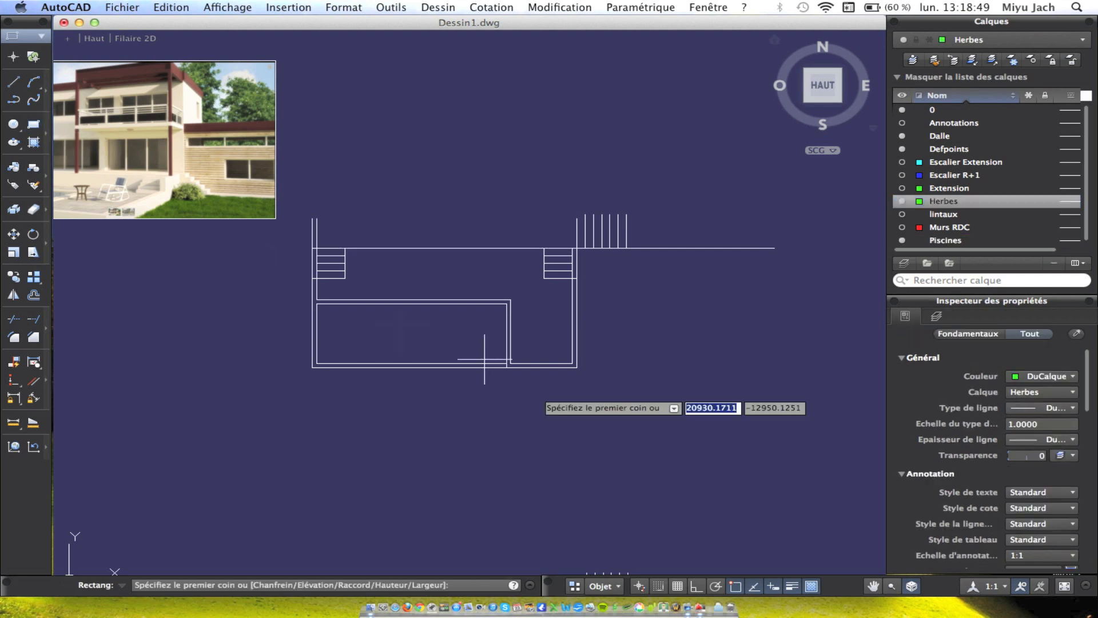
click(577, 367)
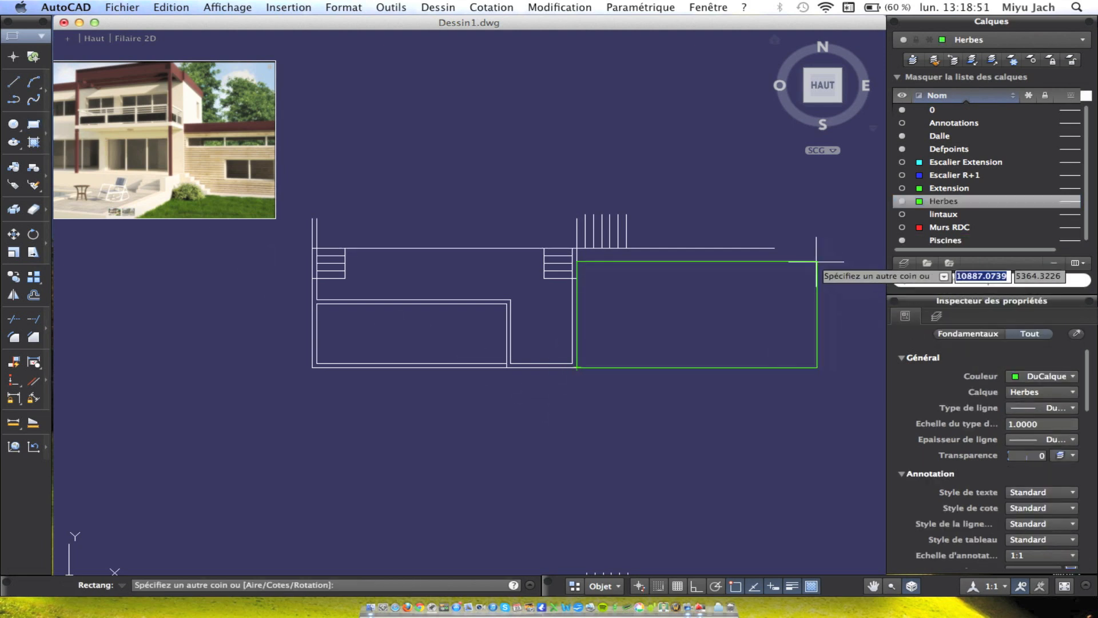
click(765, 244)
Create a new layer named Terrasse Piscine.
middle_drag(540, 255, 597, 232)
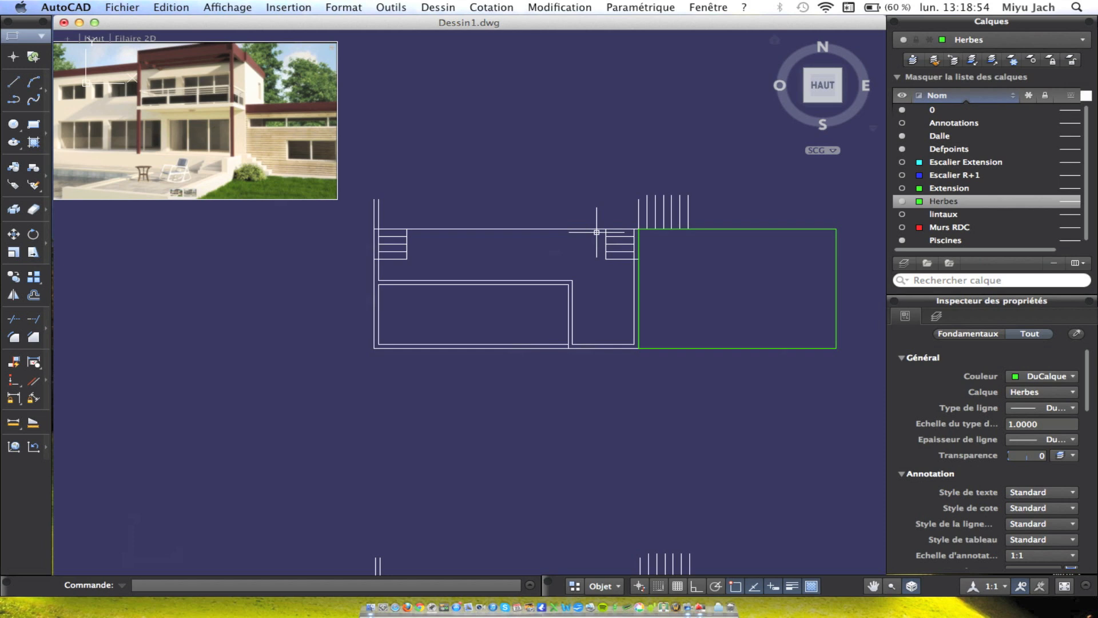
middle_drag(456, 211, 480, 175)
scroll(603, 267, up, 2)
mouse_move(649, 262)
middle_down()
mouse_move(665, 323)
mouse_move(684, 350)
middle_up()
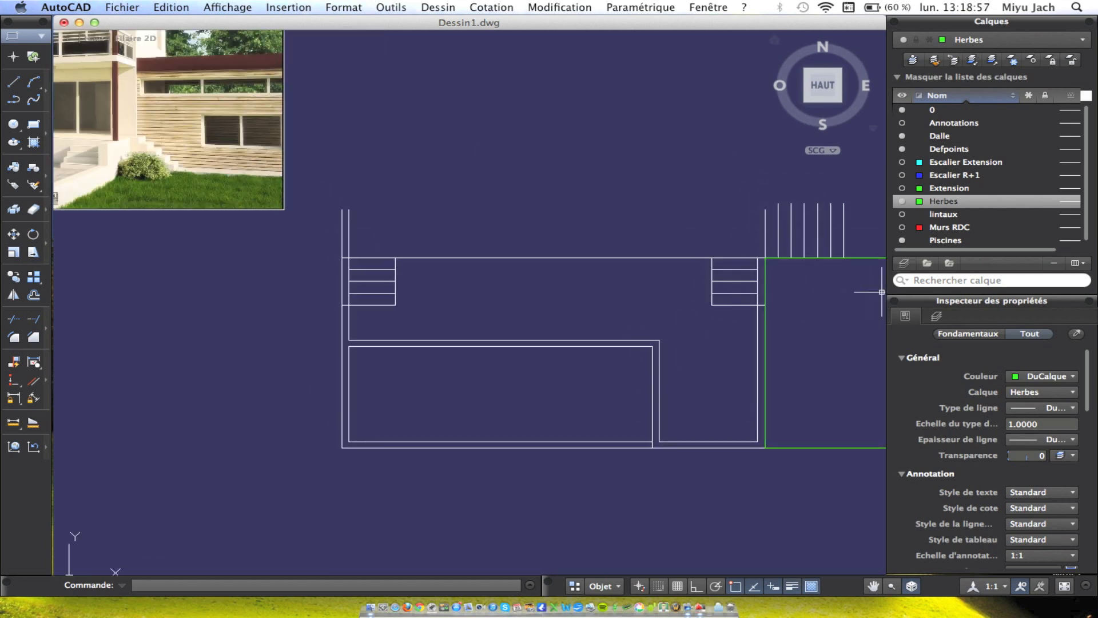
click(904, 264)
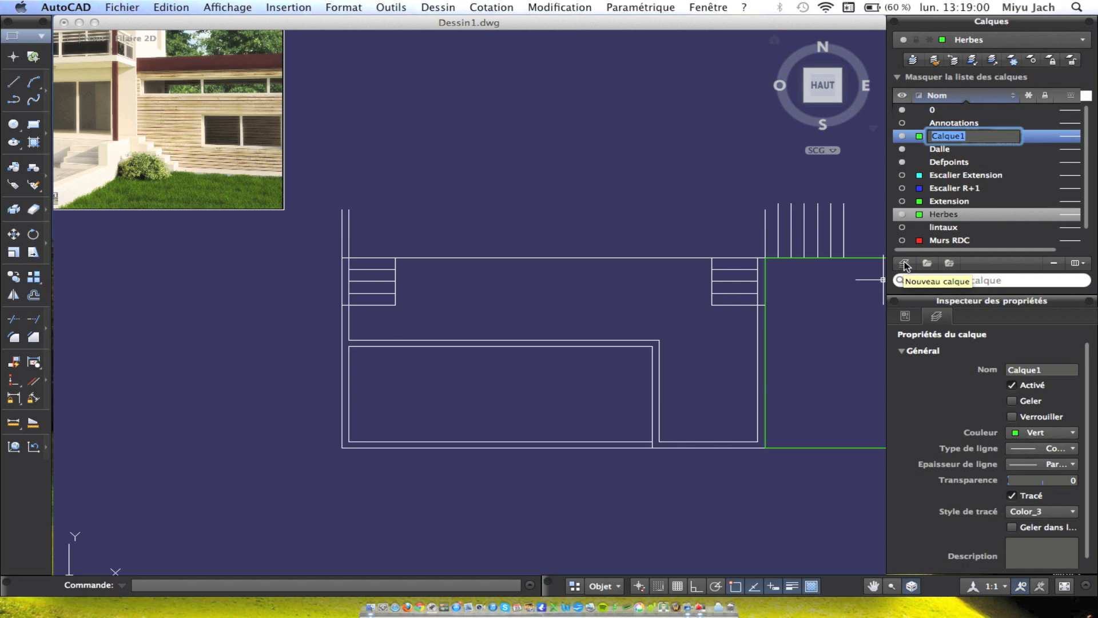
text(Terrasse Piscine)
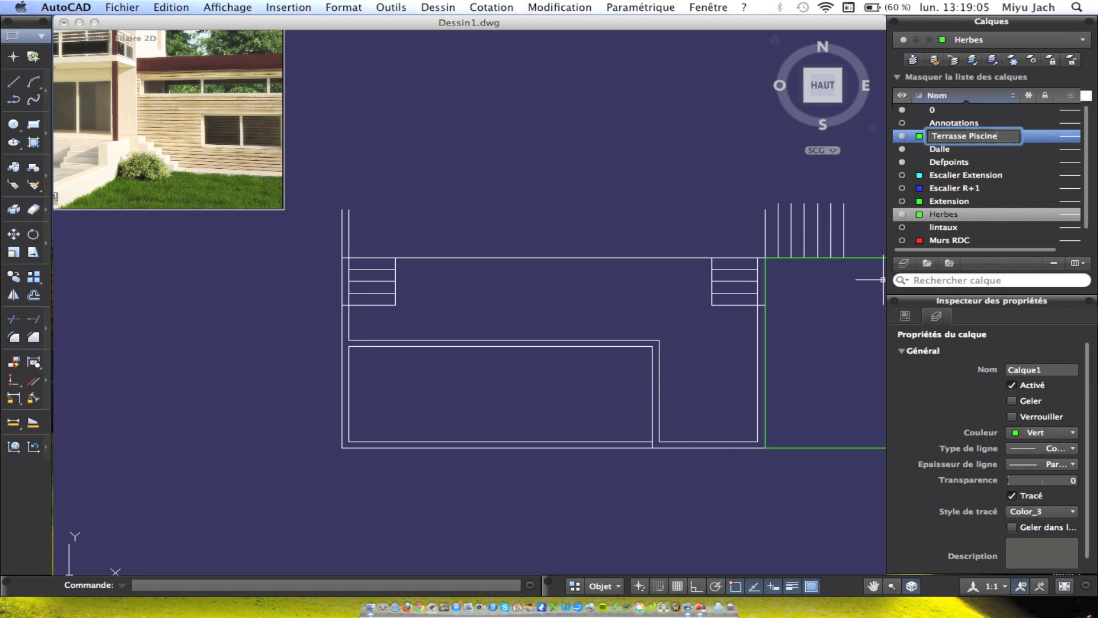
key(Return)
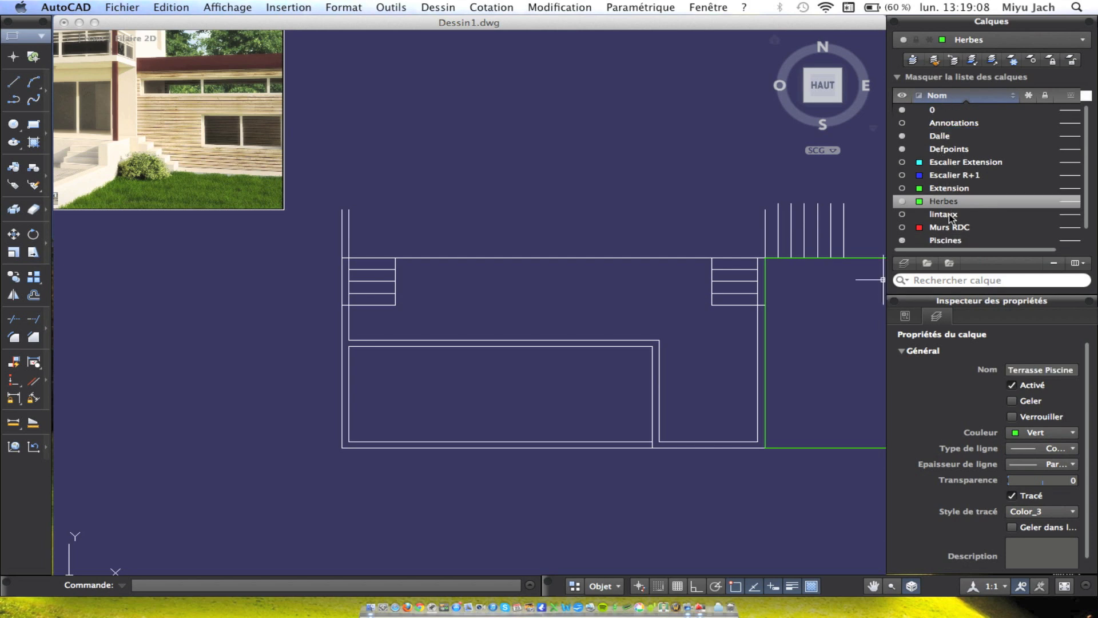
Set the Terrasse Piscine layer's colour to Bleu and make it the current layer.
scroll(952, 217, down, 1)
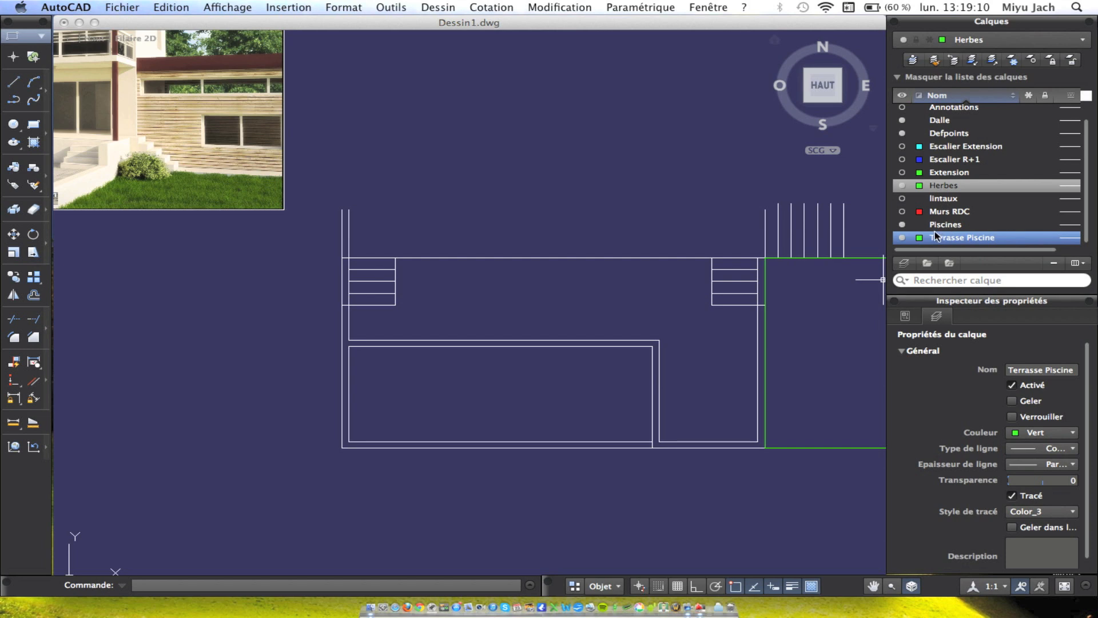
click(919, 237)
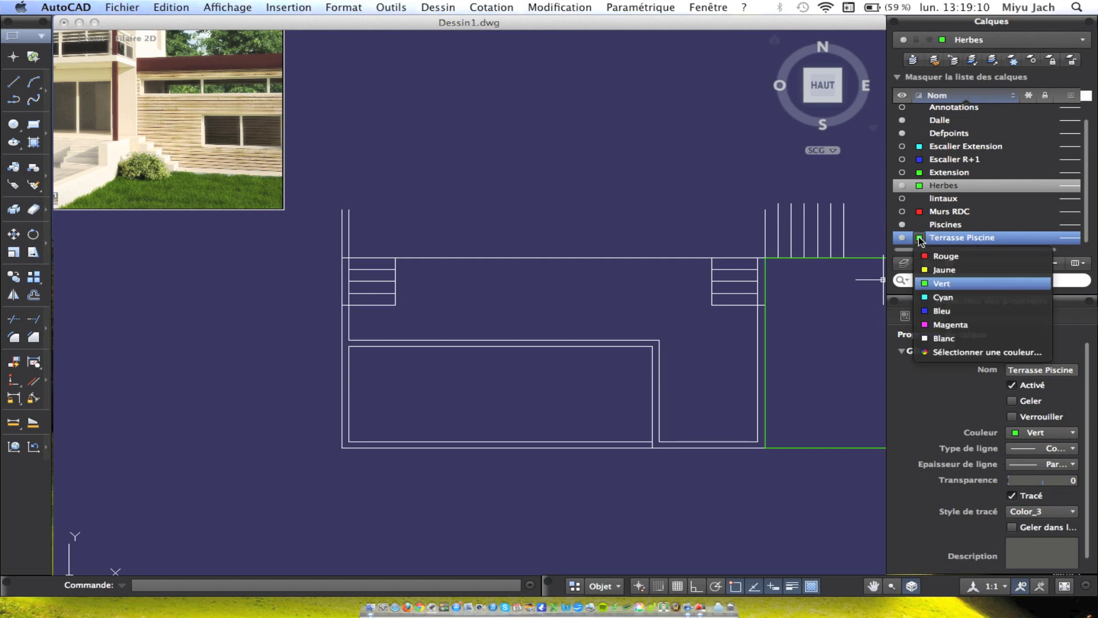
click(957, 311)
scroll(962, 214, up, 1)
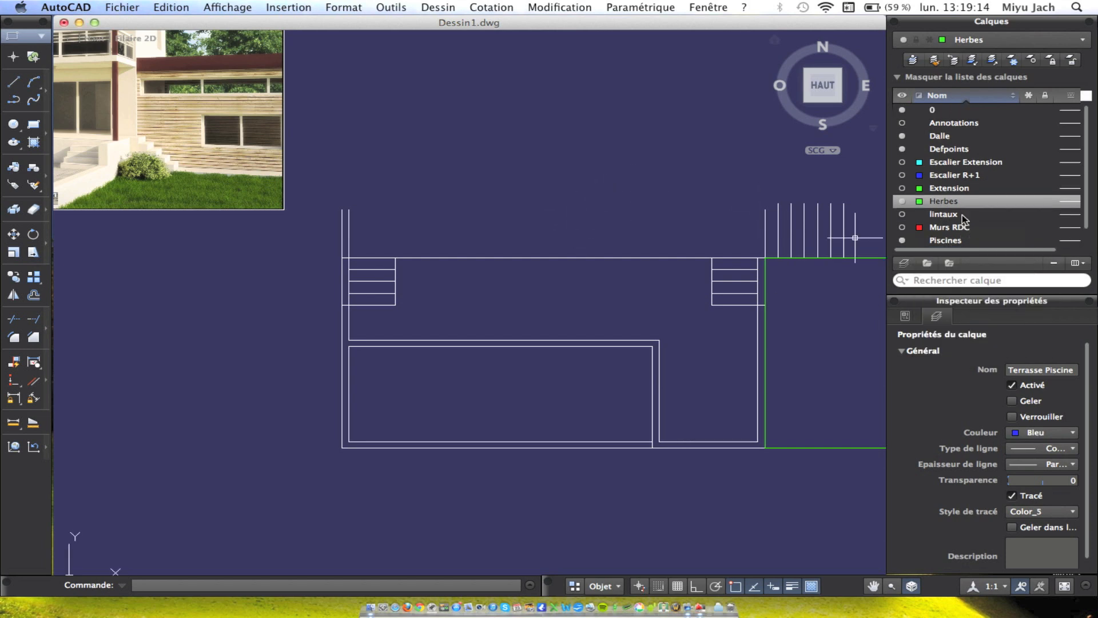
scroll(961, 215, down, 1)
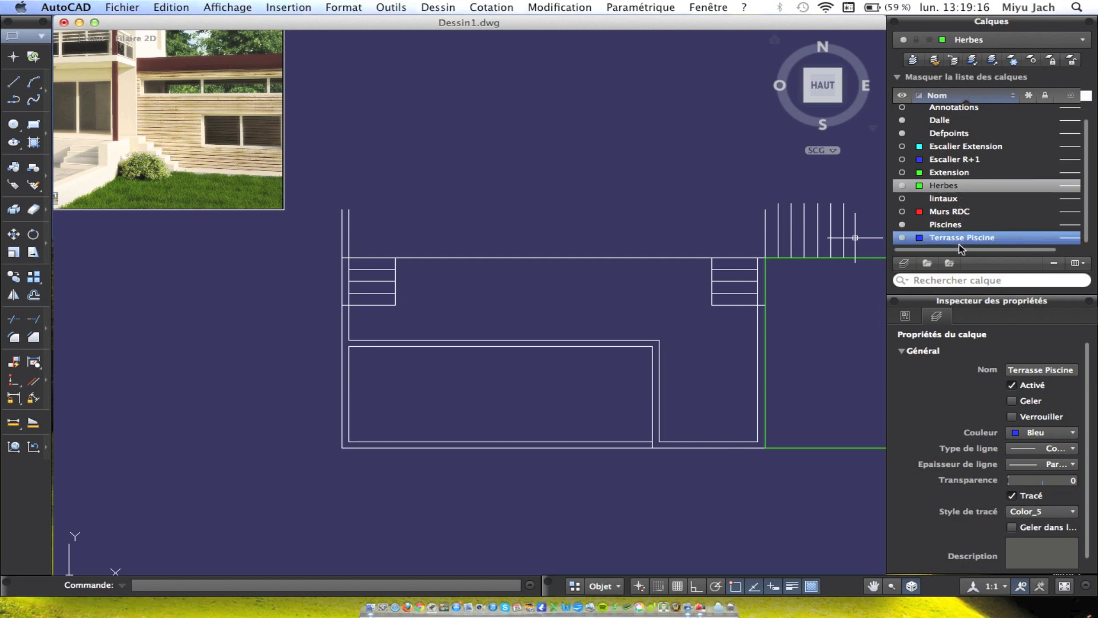
Draw the pool terrace outline 11600 along the house front, down the stair-side wall, along the front wall and back up to the pool wall corner.
click(34, 127)
click(15, 84)
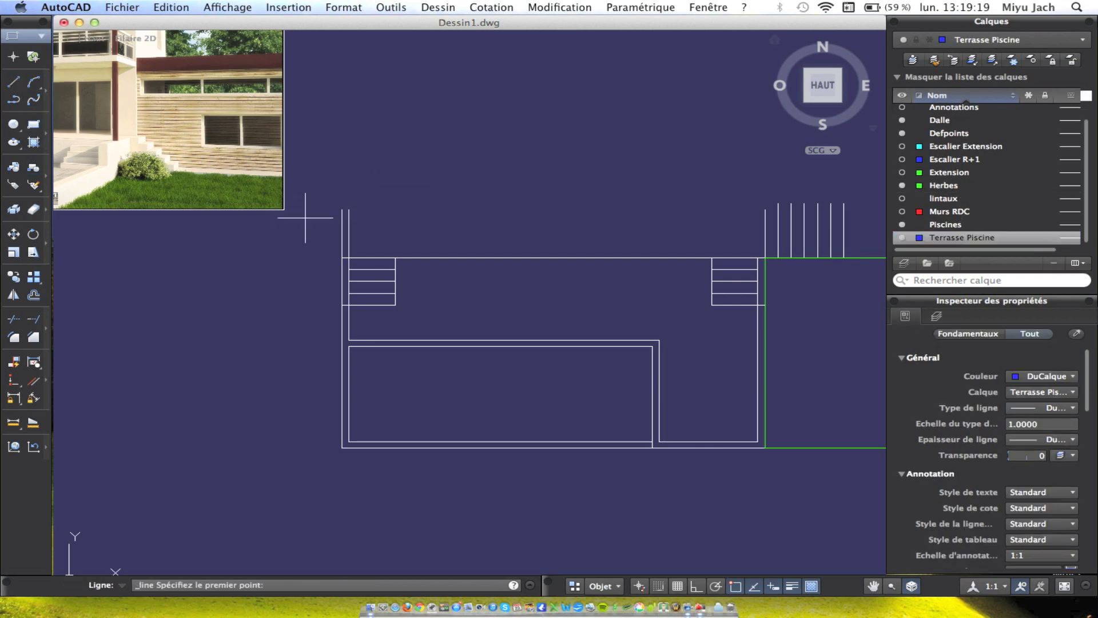
click(349, 258)
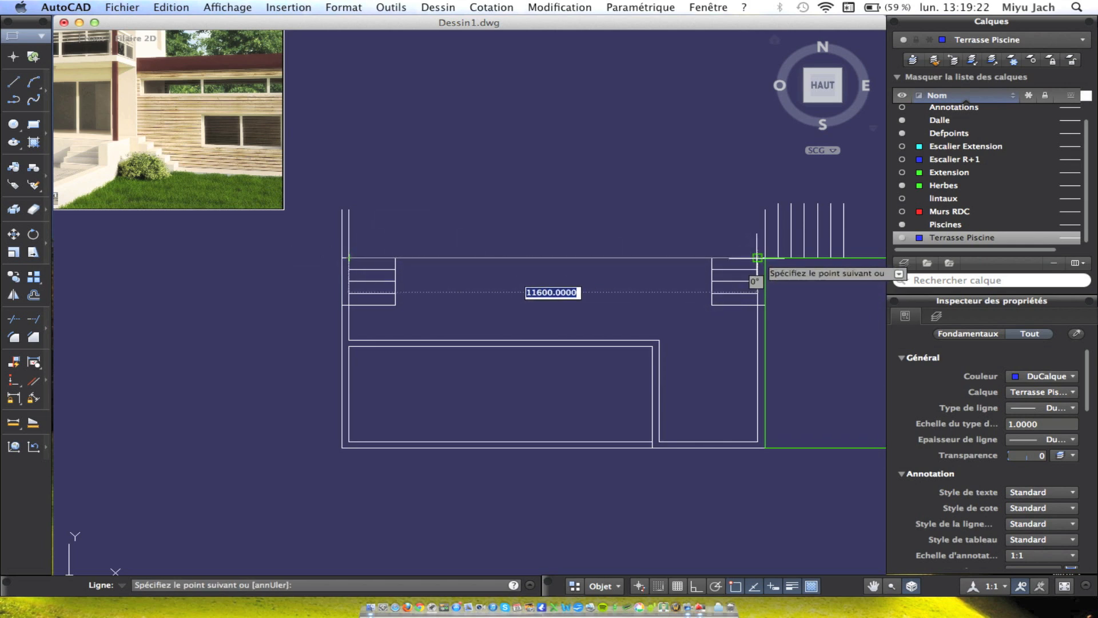
click(757, 258)
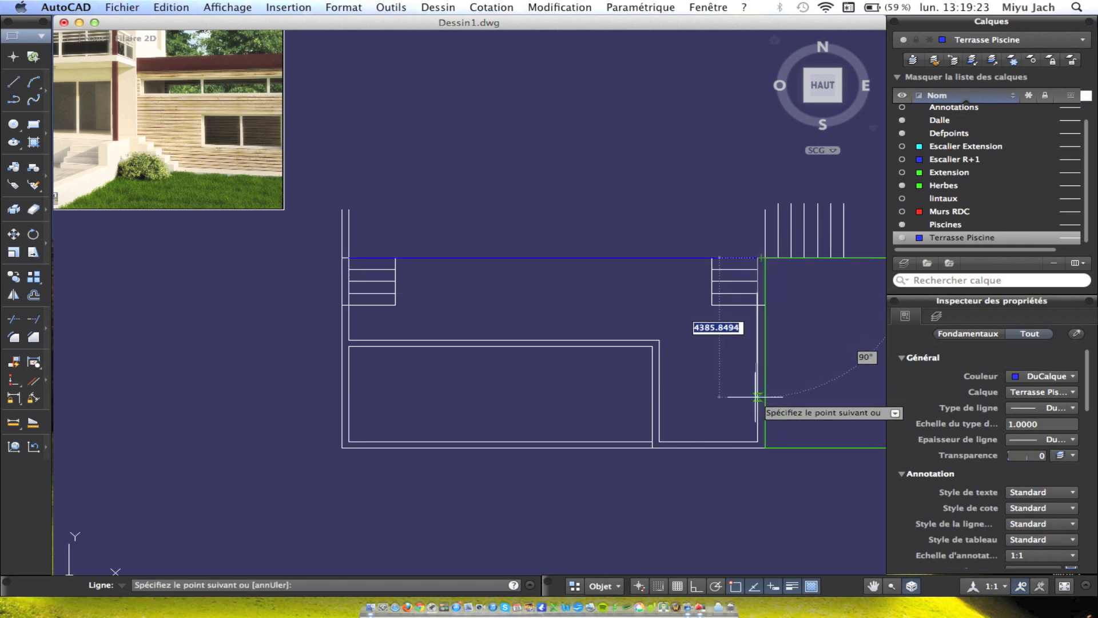
click(758, 442)
click(659, 442)
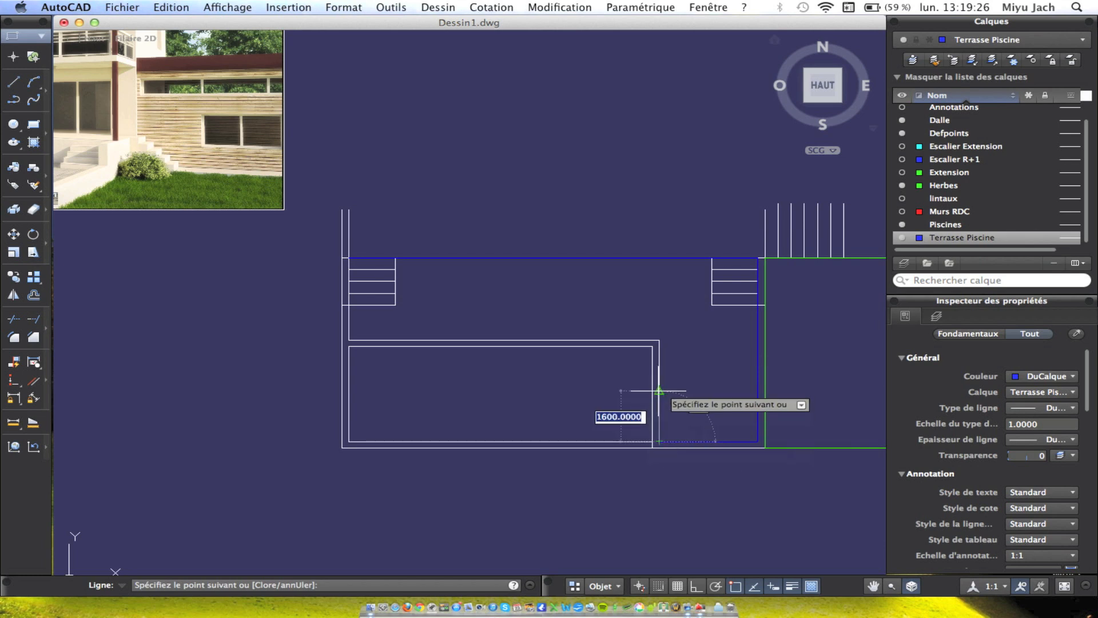
click(659, 340)
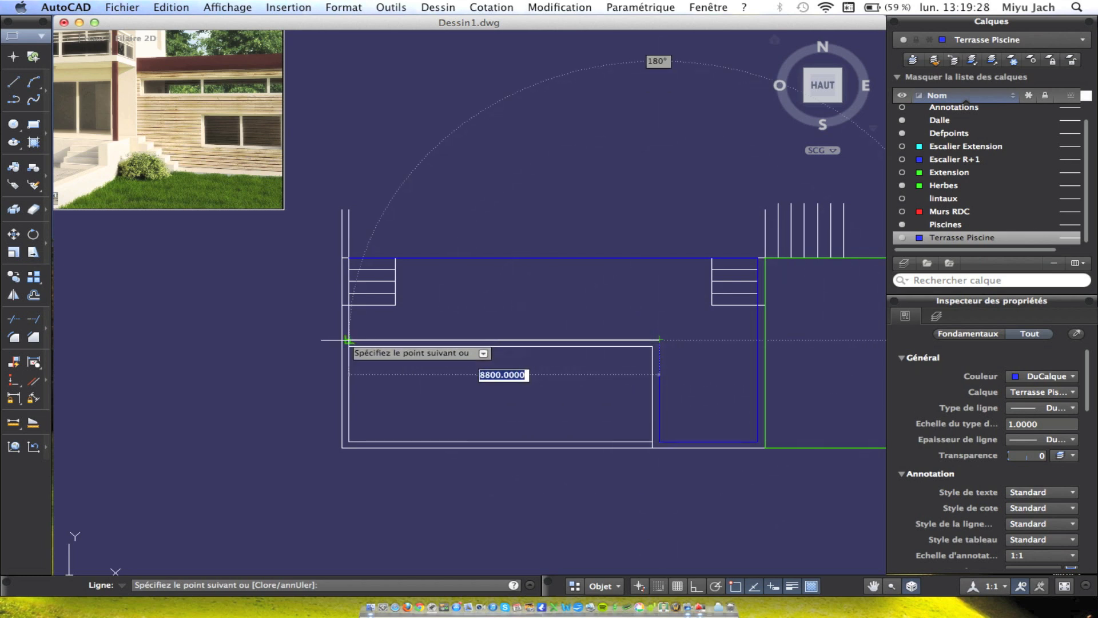
Close the terrace outline along the pool wall for 8800 and back up the side wall to the starting corner.
text(z)
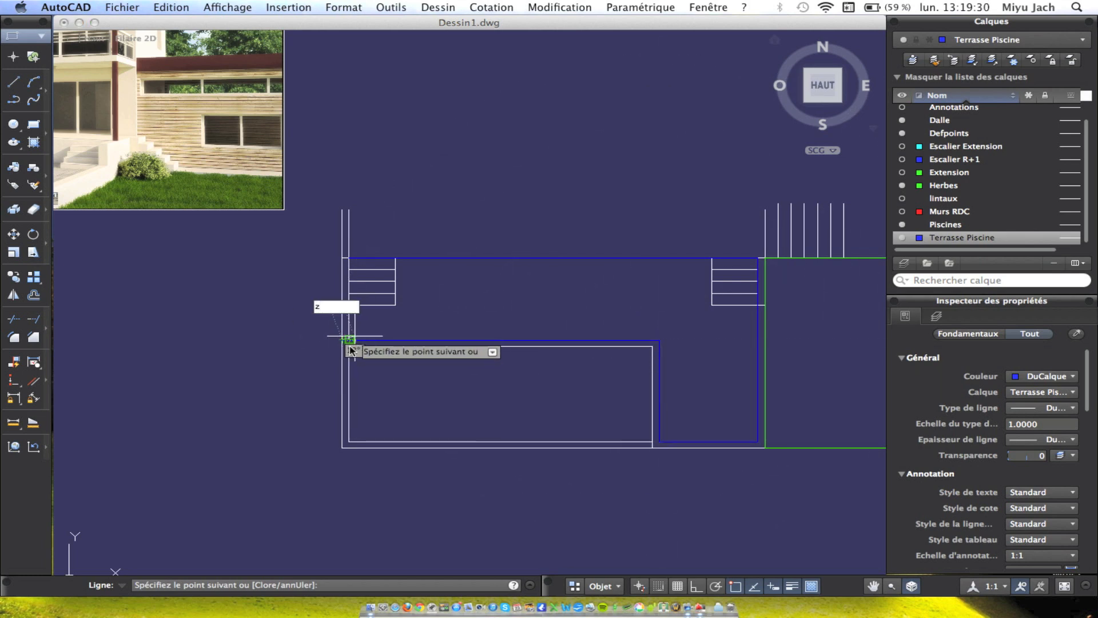
click(342, 339)
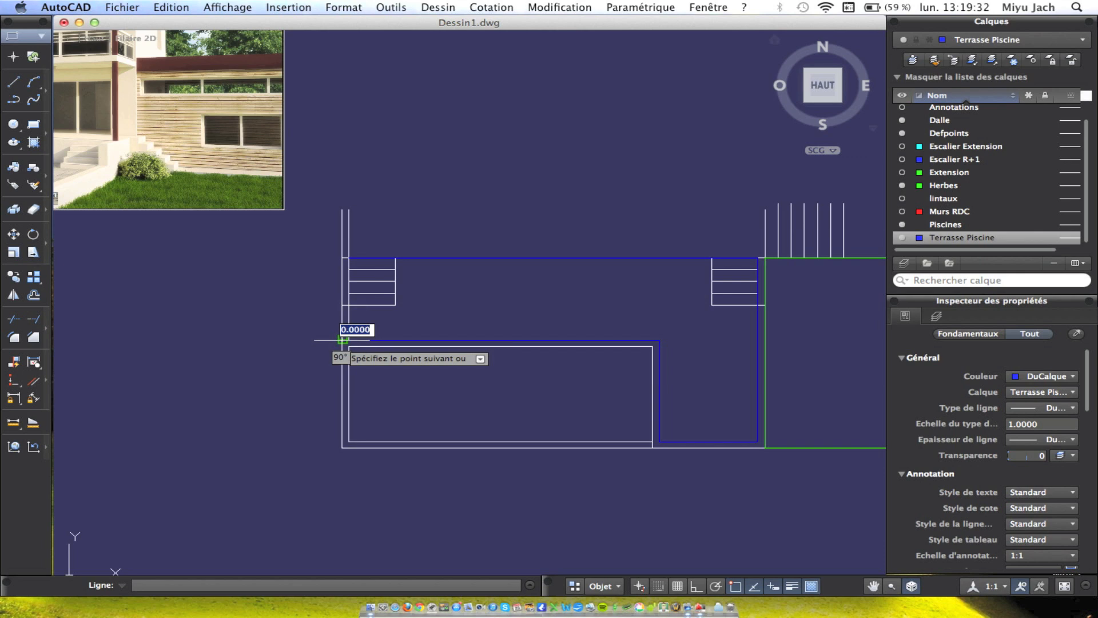
scroll(338, 347, up, 5)
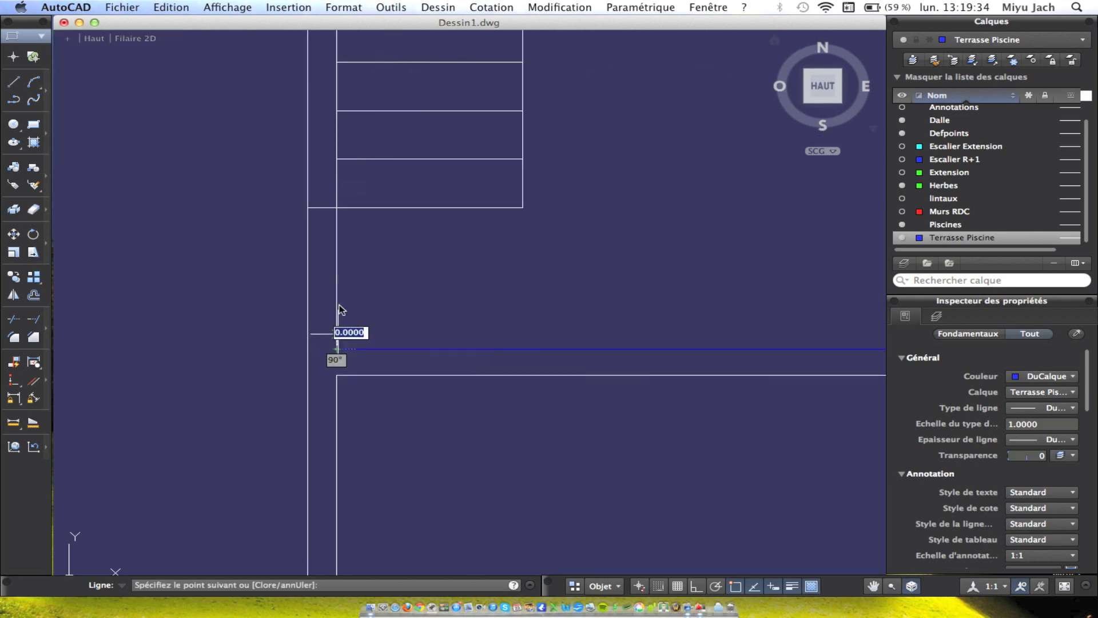
middle_drag(347, 151, 351, 325)
click(341, 188)
key(Escape)
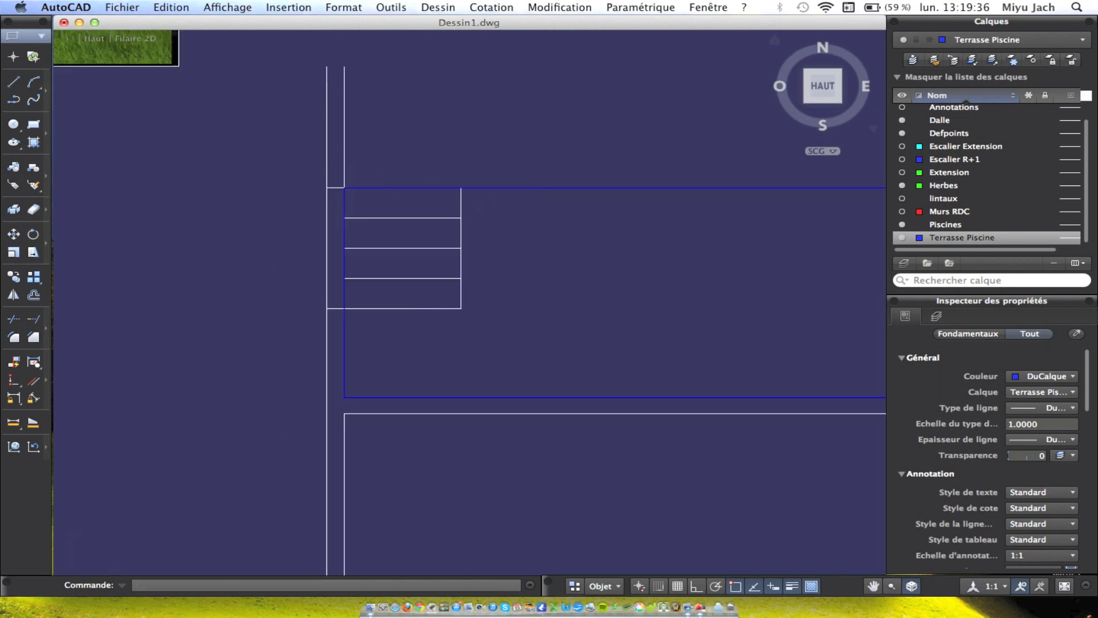
Turn off the Terrasse Piscine layer.
scroll(351, 188, down, 5)
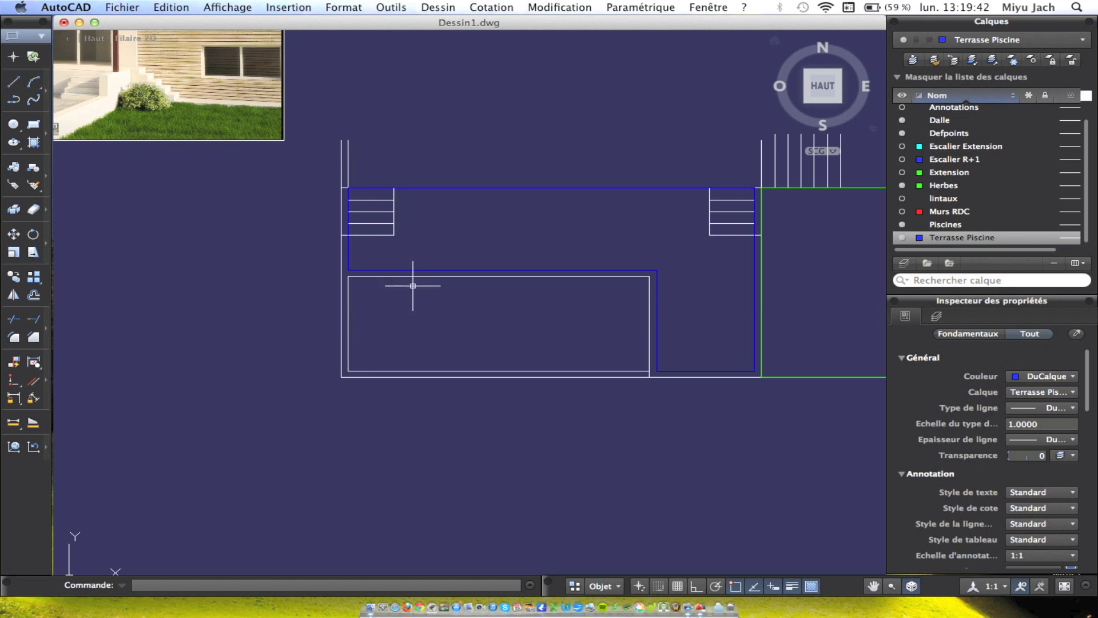
scroll(361, 284, up, 3)
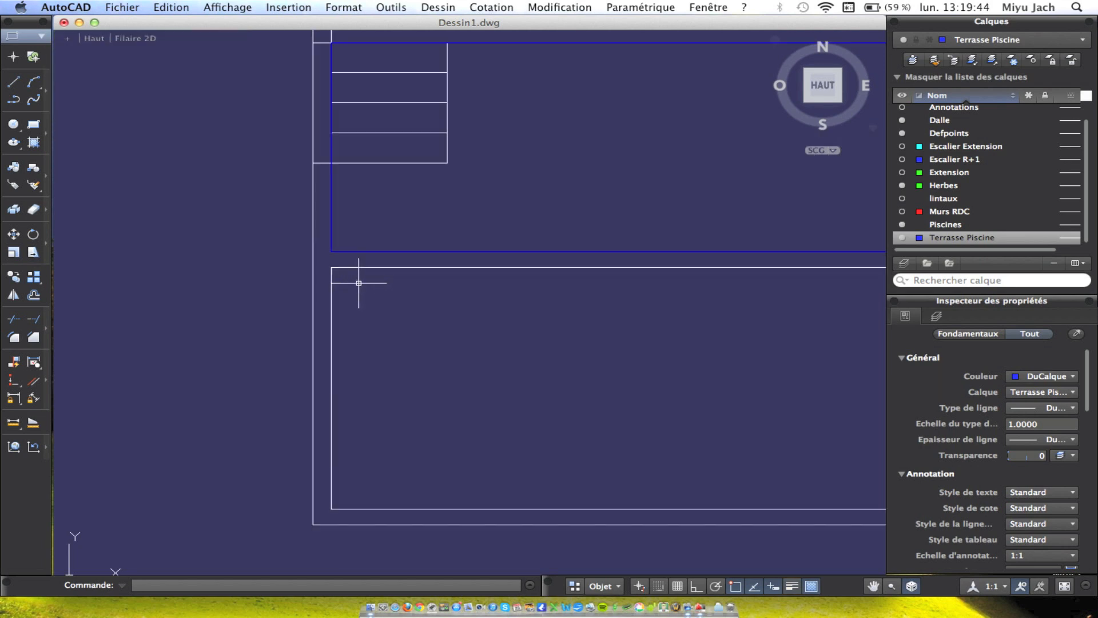
scroll(322, 288, up, 5)
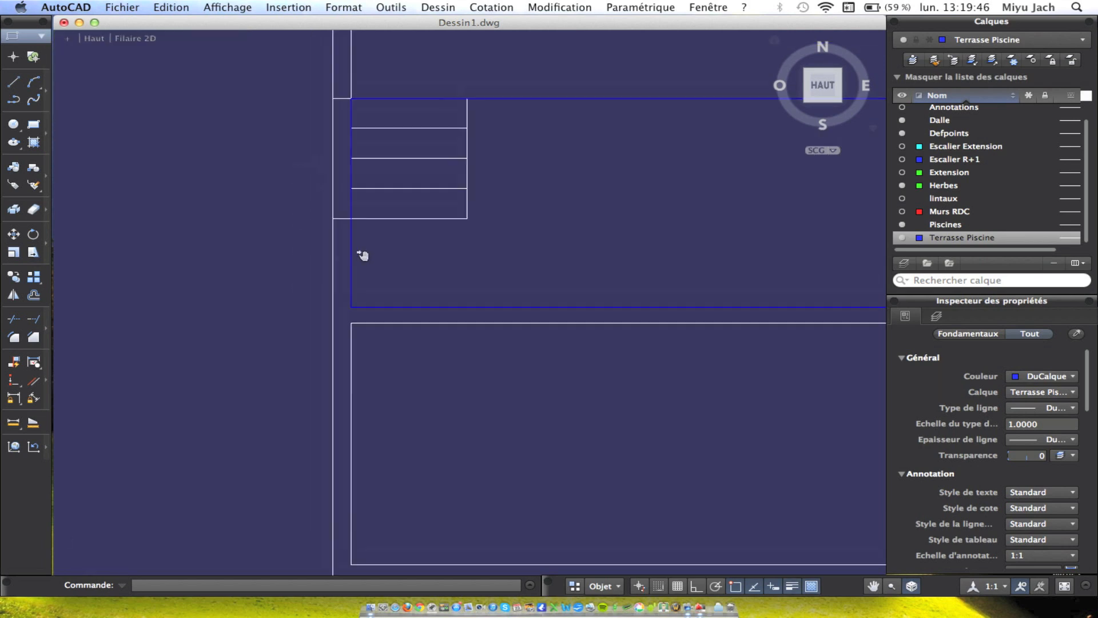
click(373, 154)
key(Escape)
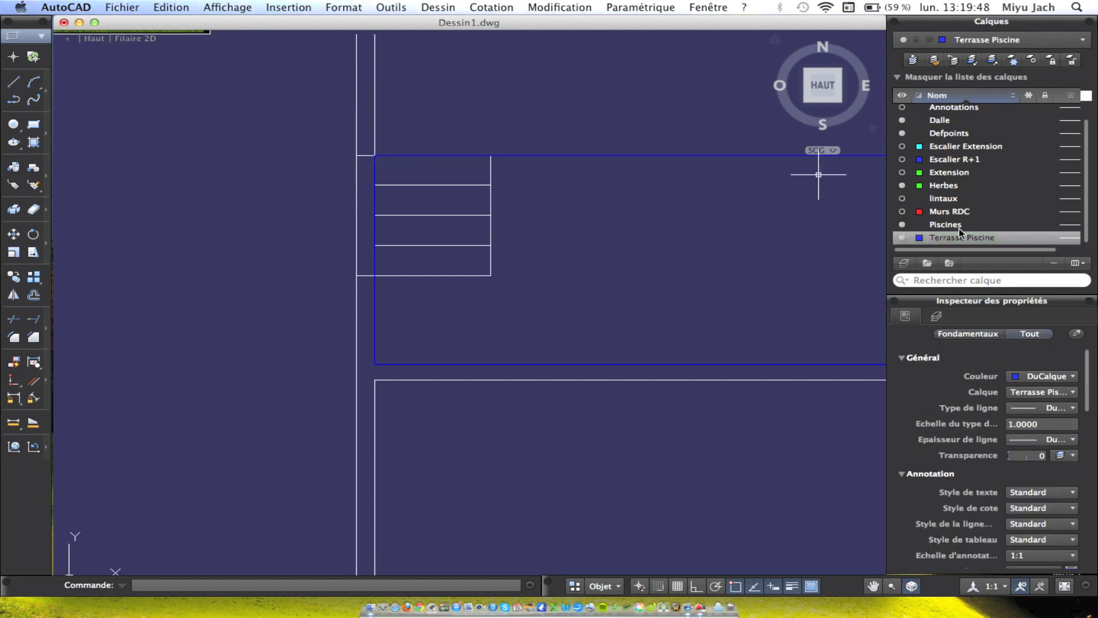
click(902, 237)
click(497, 217)
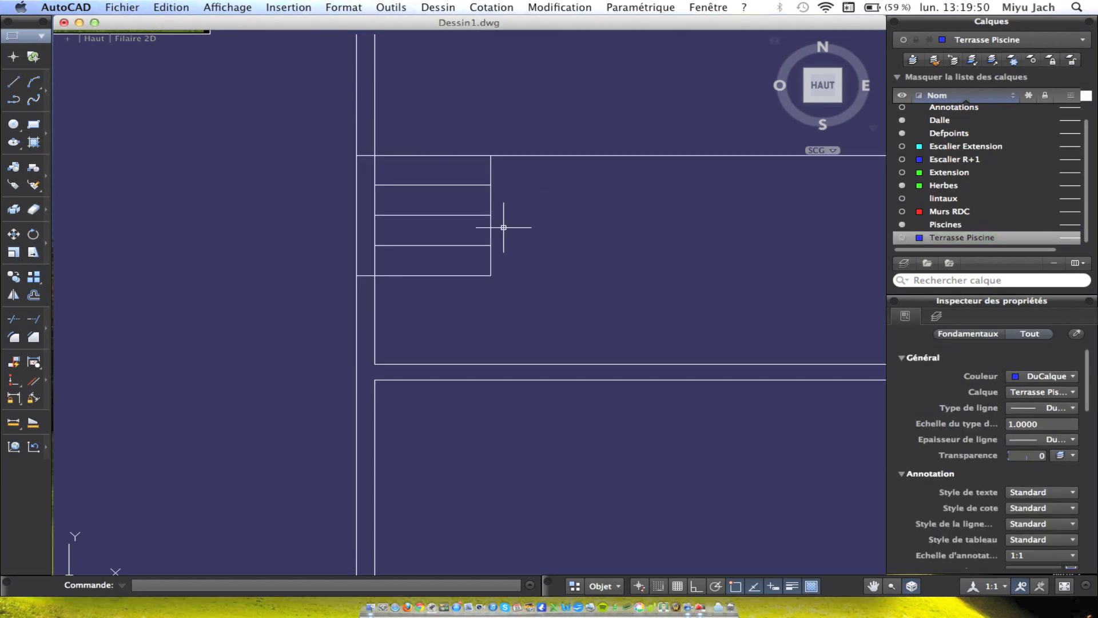
click(378, 303)
click(374, 303)
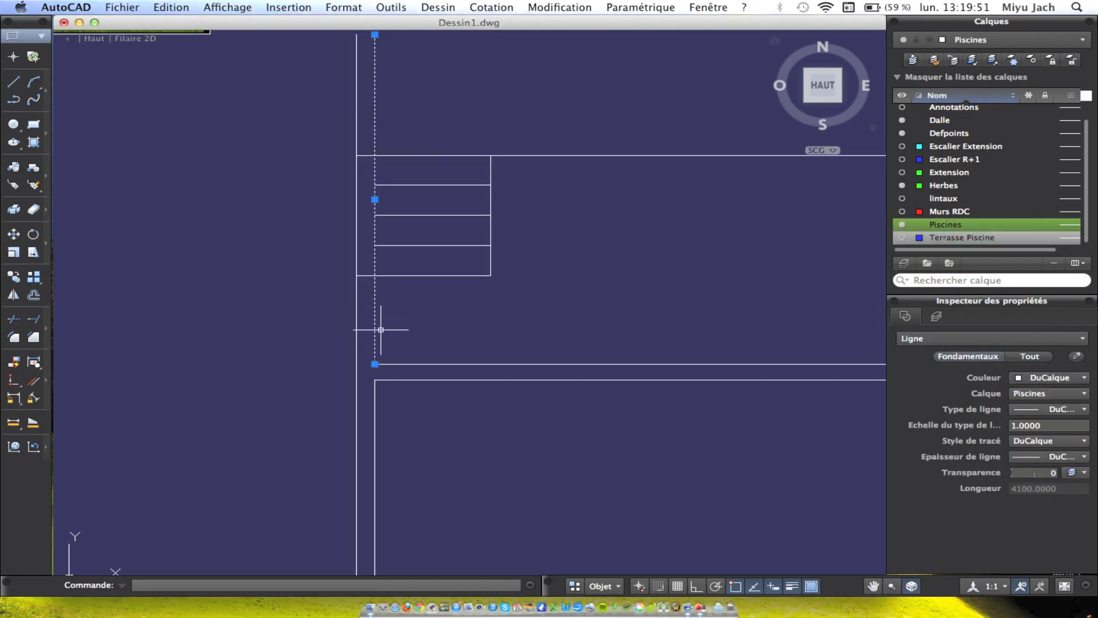
click(375, 364)
scroll(375, 363, down, 5)
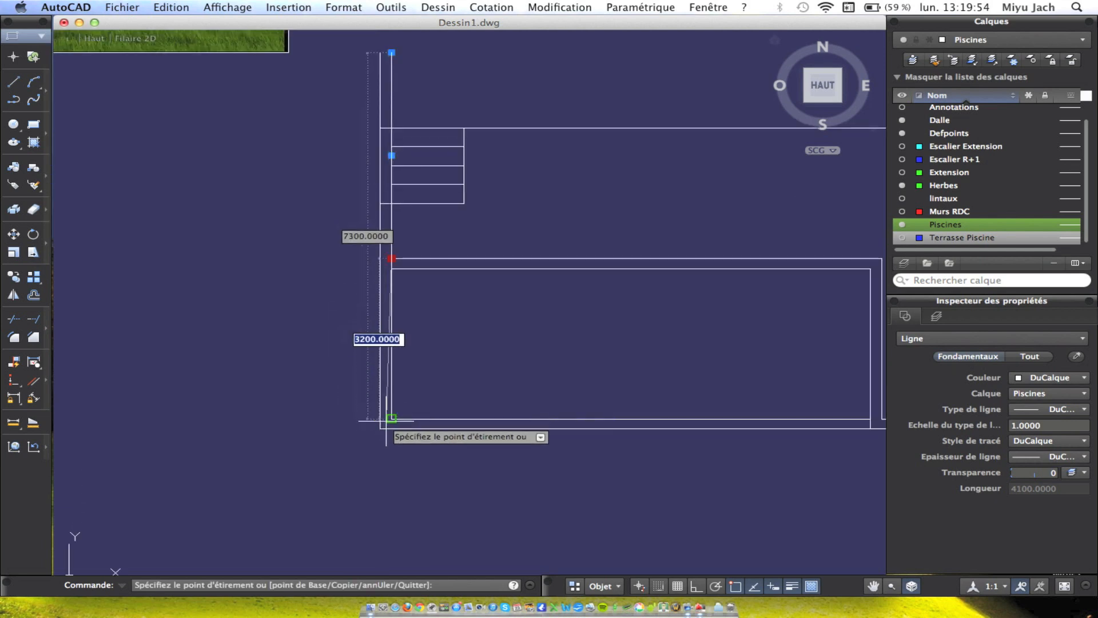
key(Escape)
click(391, 361)
key(Escape)
key(Escape)
Delete the inner side line along the pool and stretch the terrace's inner side line down to the pool's front corner.
click(391, 360)
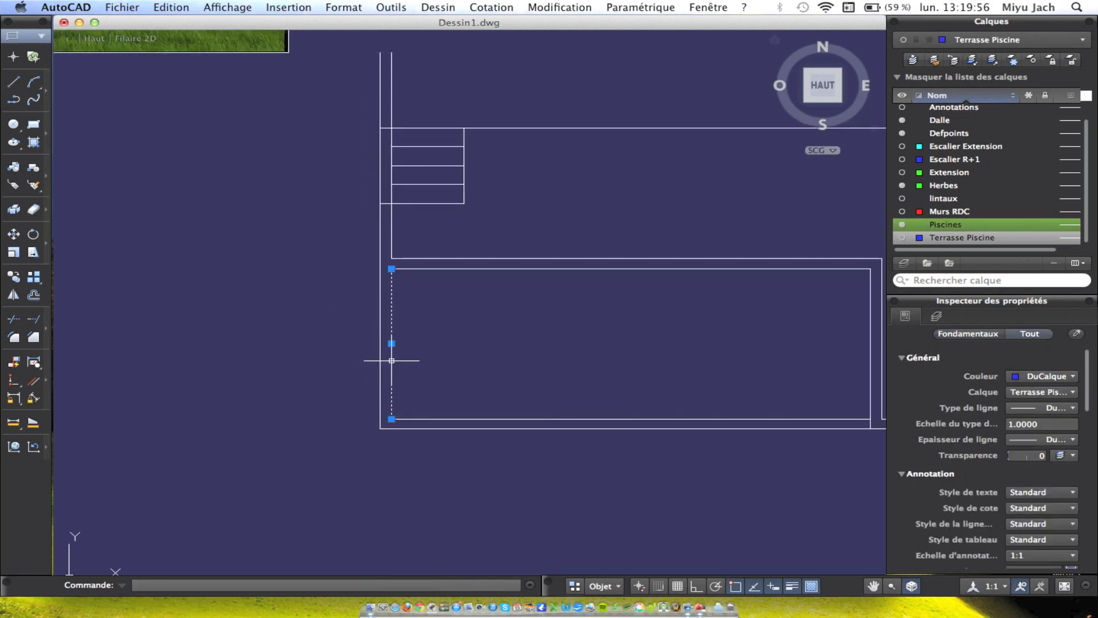
key(Delete)
click(392, 253)
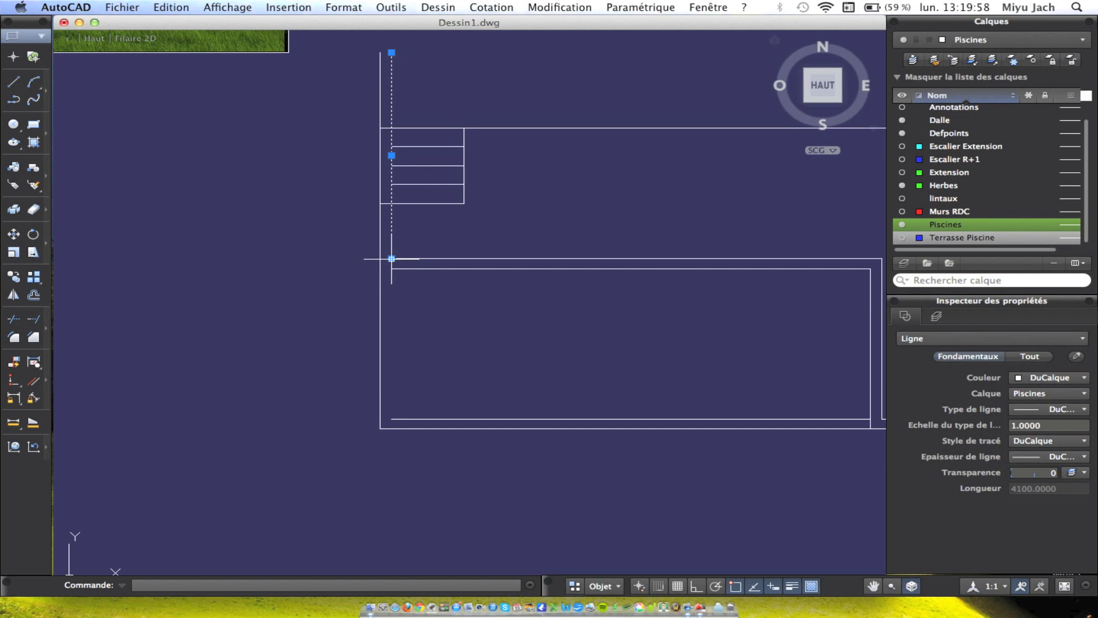
click(392, 252)
click(391, 418)
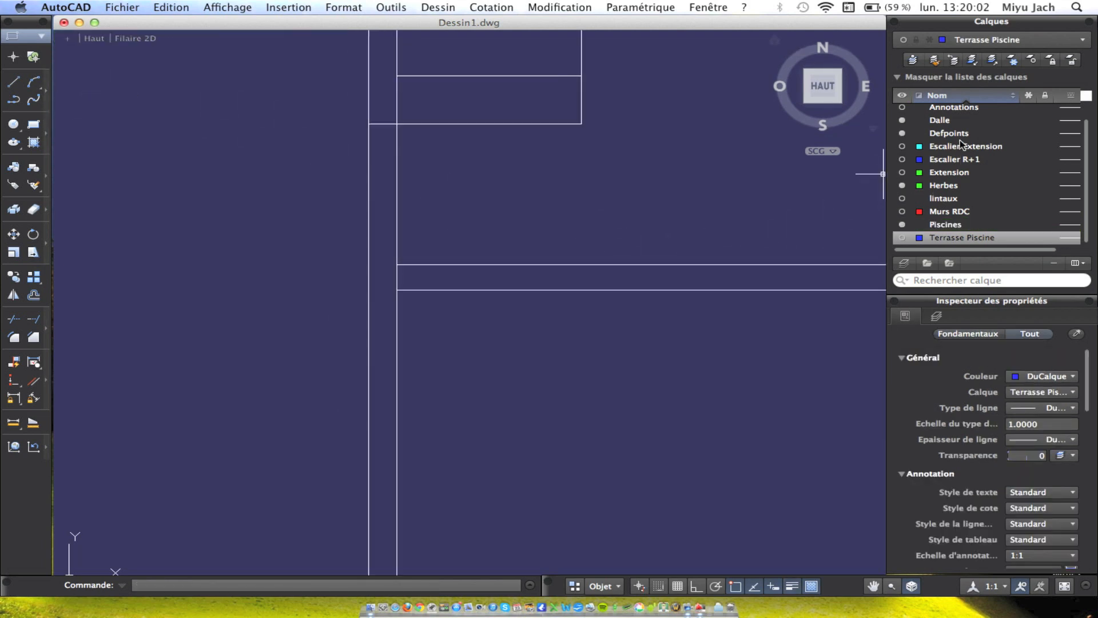
Make the Piscines layer current and draw a line from the corner where the pool wall meets the outer side wall.
scroll(959, 139, up, 1)
scroll(959, 140, down, 1)
double_click(977, 225)
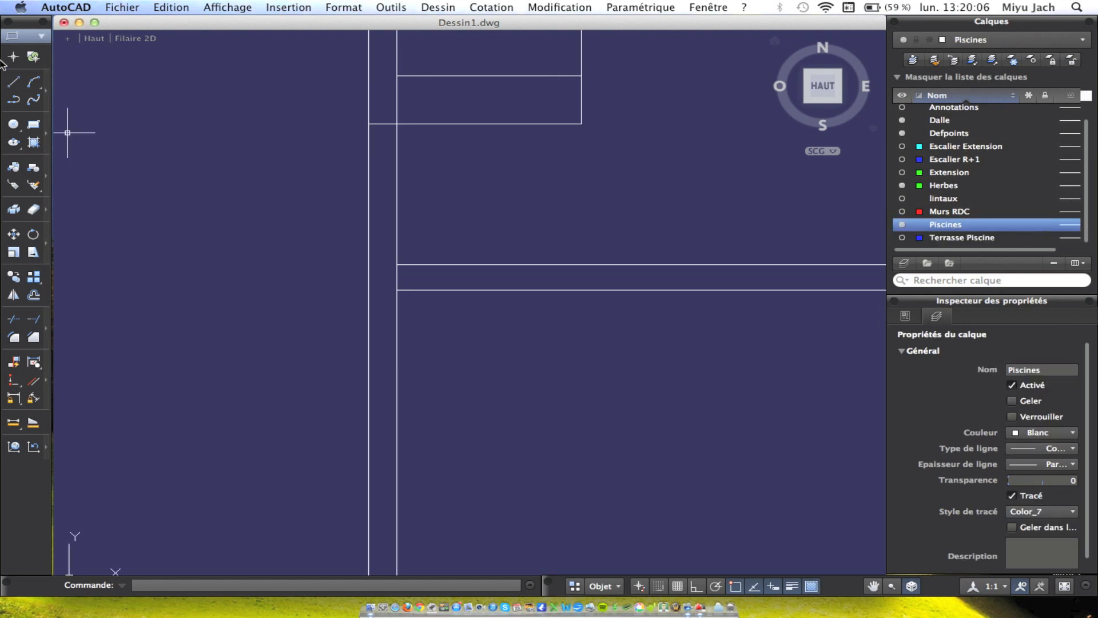
click(15, 82)
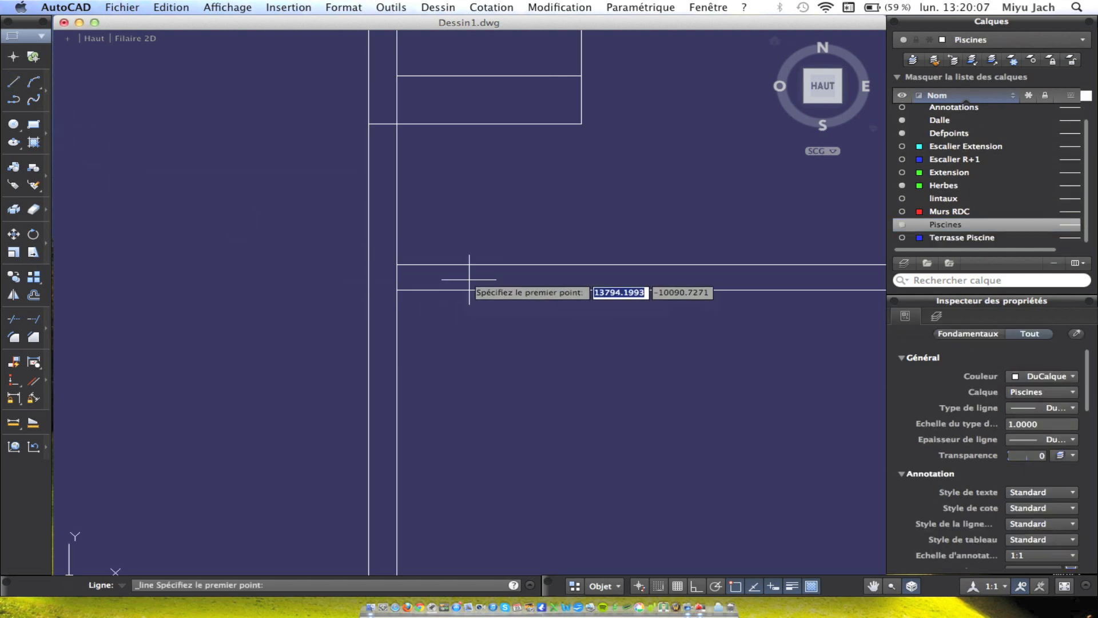
click(397, 264)
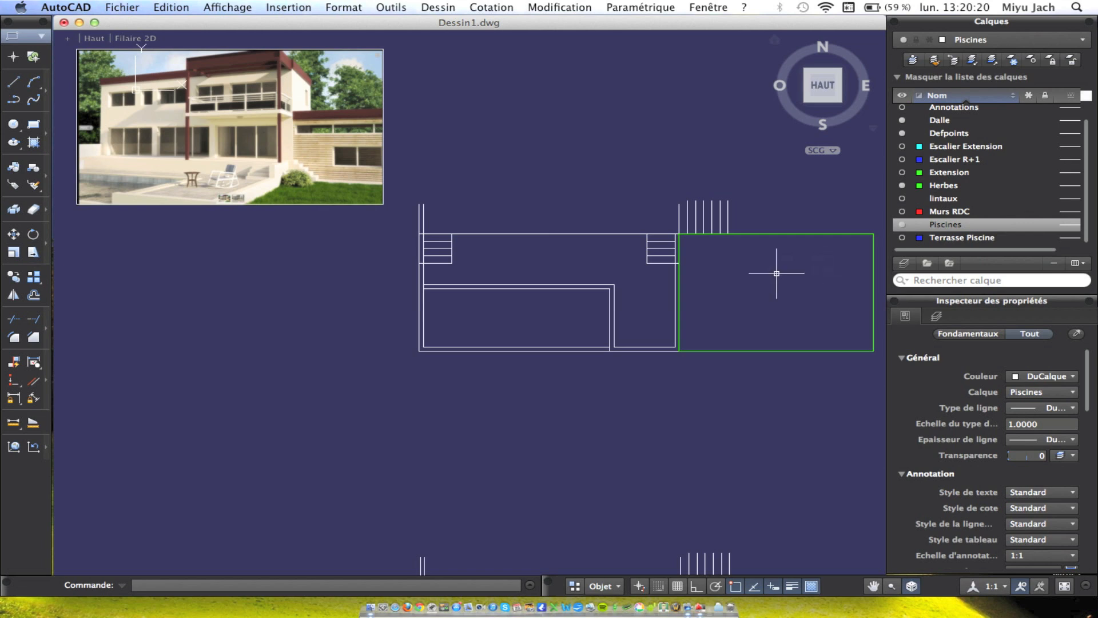
Examine the pool and terrace outlines beside the reference picture and in an angled 3D view, selecting the inner line of the stair-side wall.
middle_drag(246, 239, 421, 255)
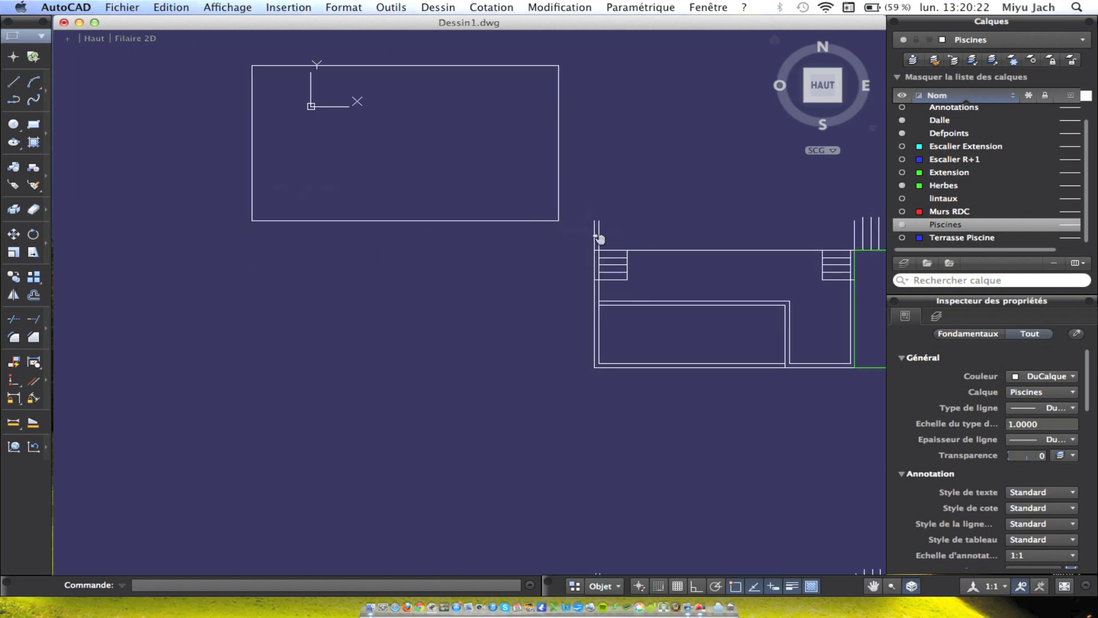
middle_drag(597, 238, 499, 231)
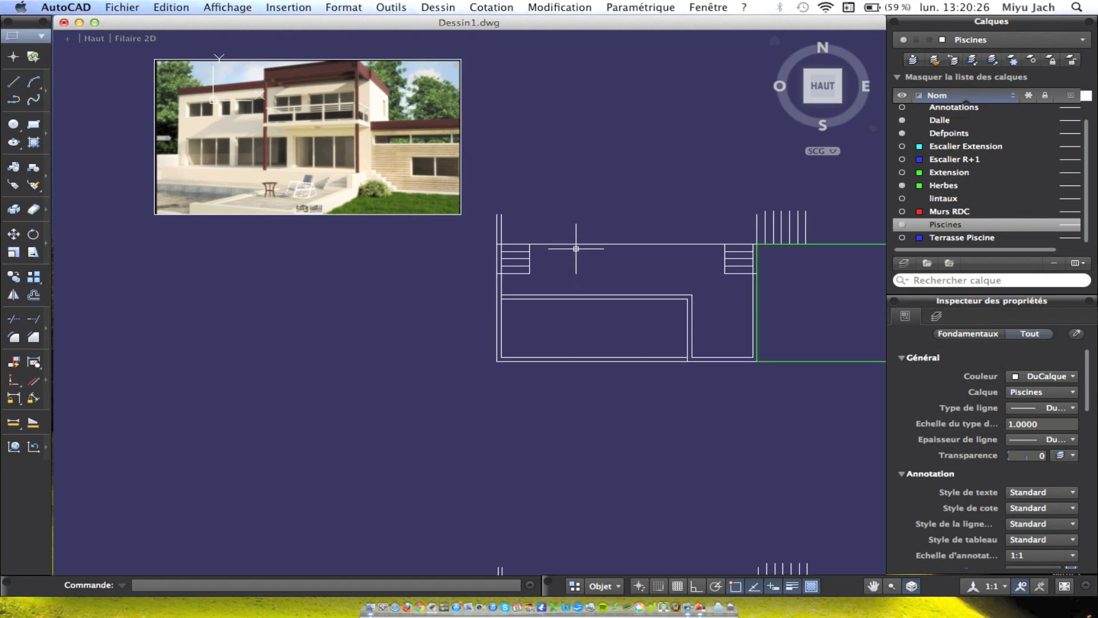
scroll(289, 192, up, 2)
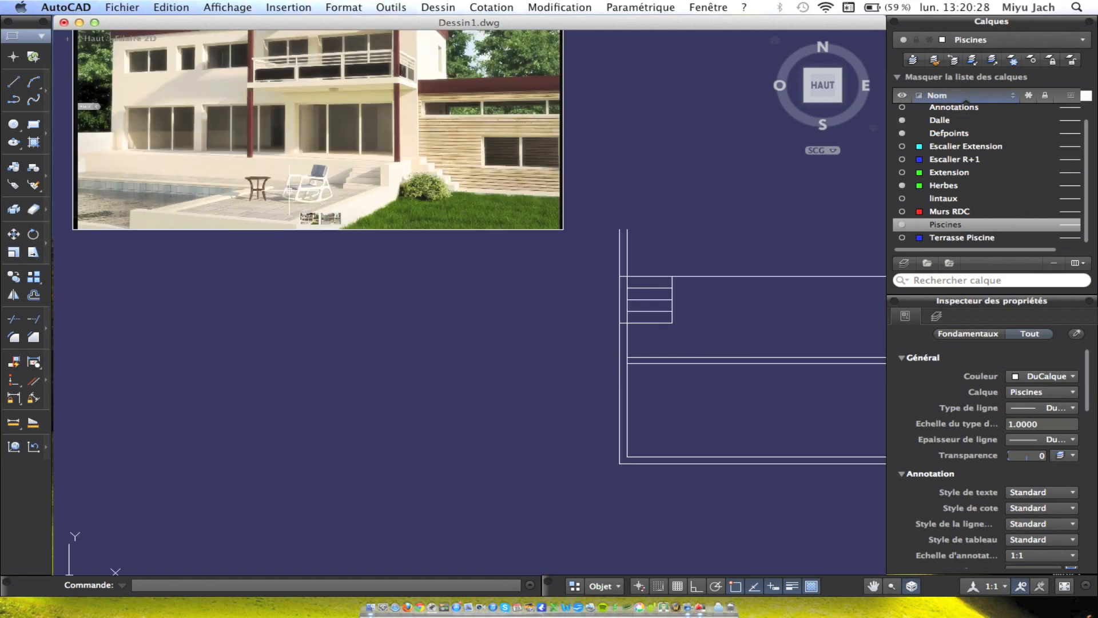
middle_drag(758, 348, 546, 302)
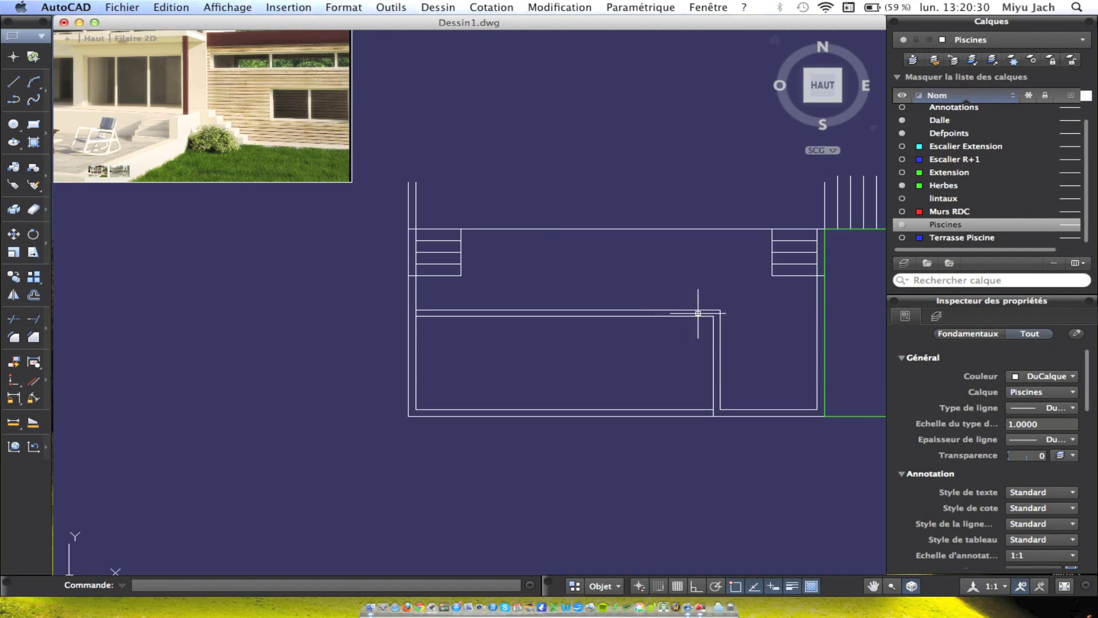
middle_drag(697, 314, 510, 282)
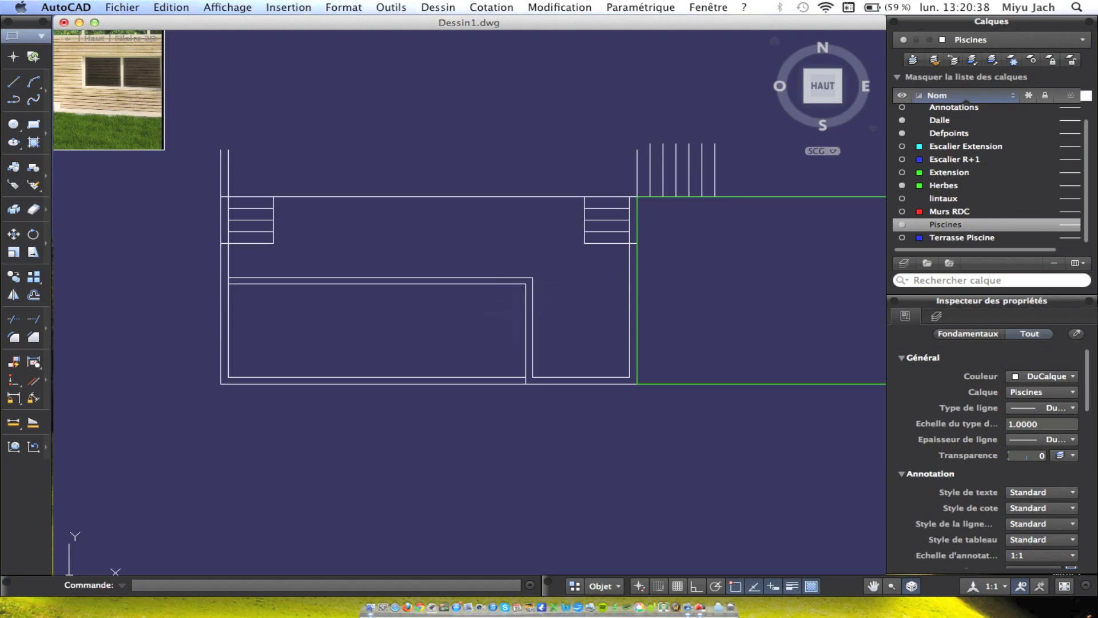
mouse_move(522, 321)
shift+middle_down()
mouse_move(383, 238)
mouse_move(520, 225)
mouse_move(490, 243)
mouse_move(486, 297)
mouse_move(538, 378)
mouse_move(556, 379)
shift+middle_up()
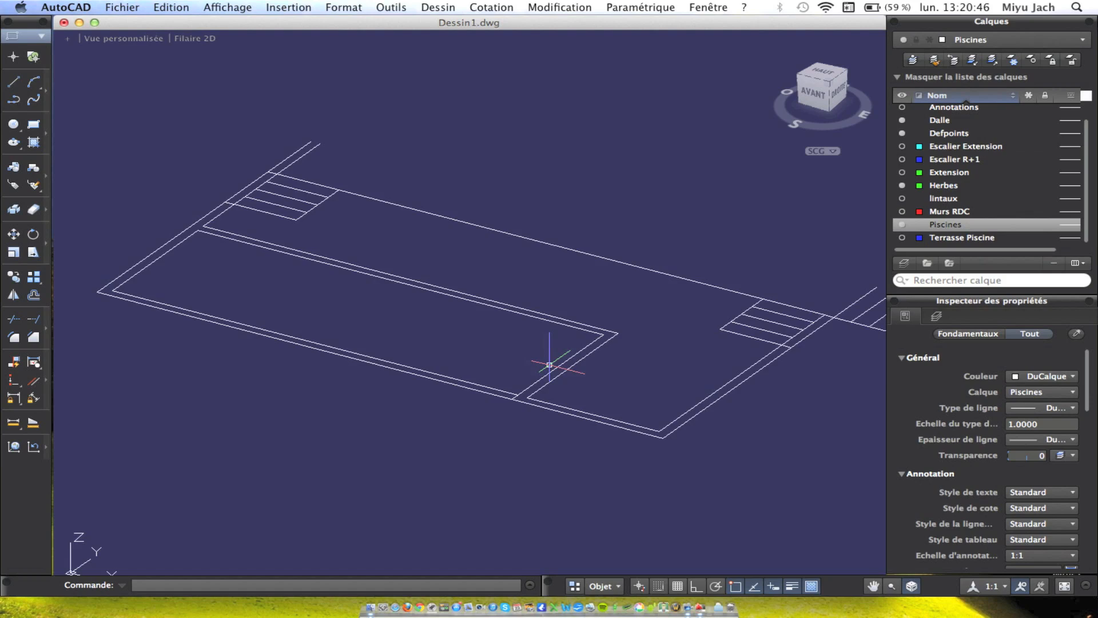
middle_drag(736, 380, 625, 373)
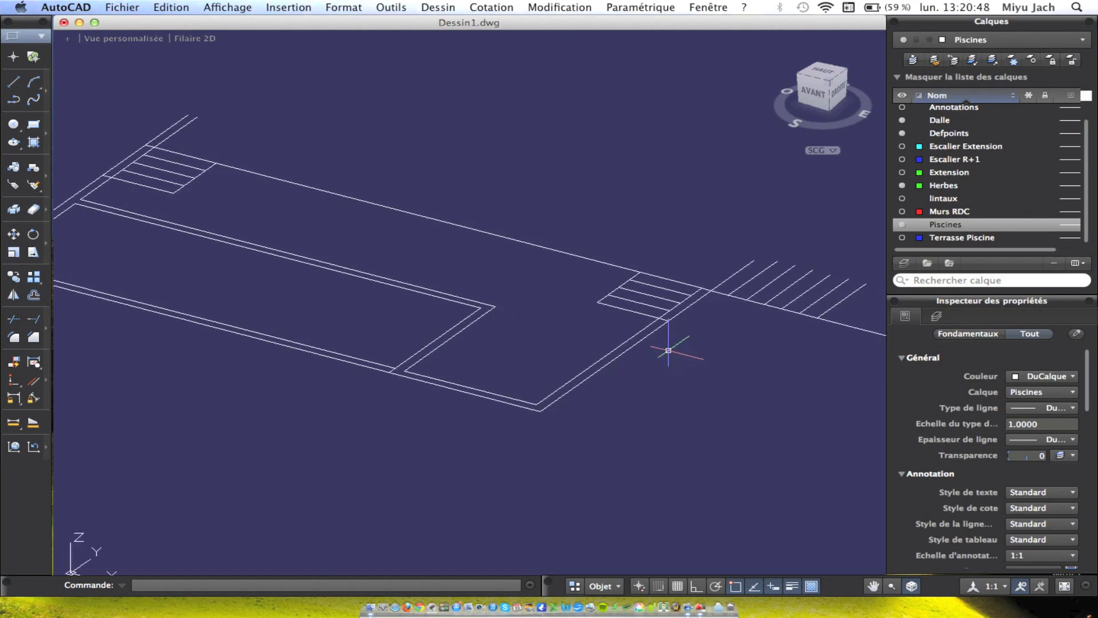
middle_drag(644, 277, 699, 309)
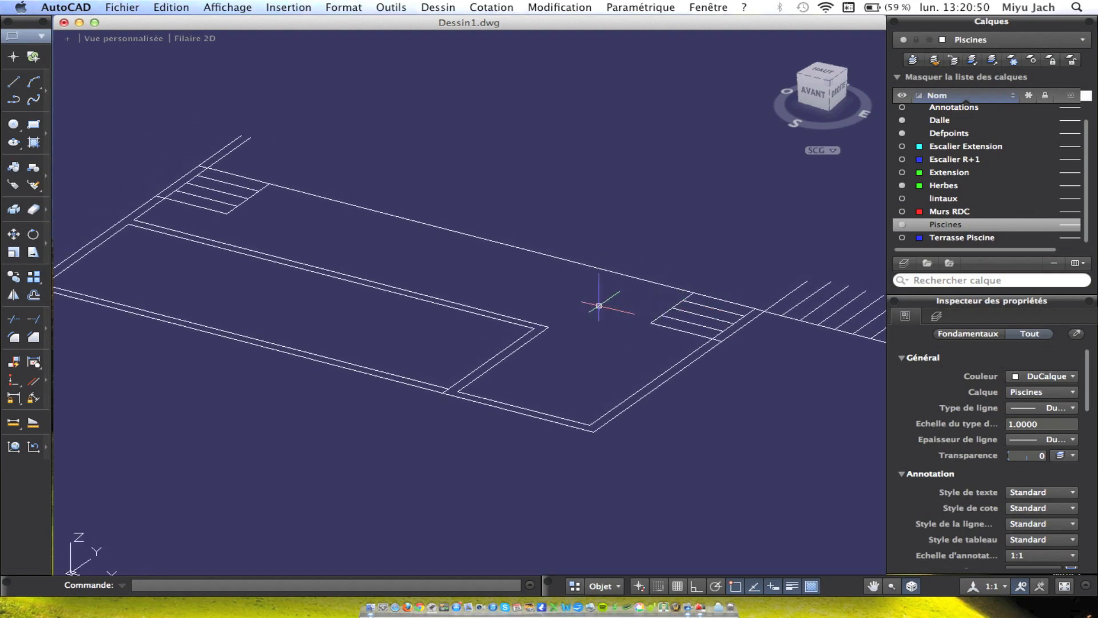
click(641, 386)
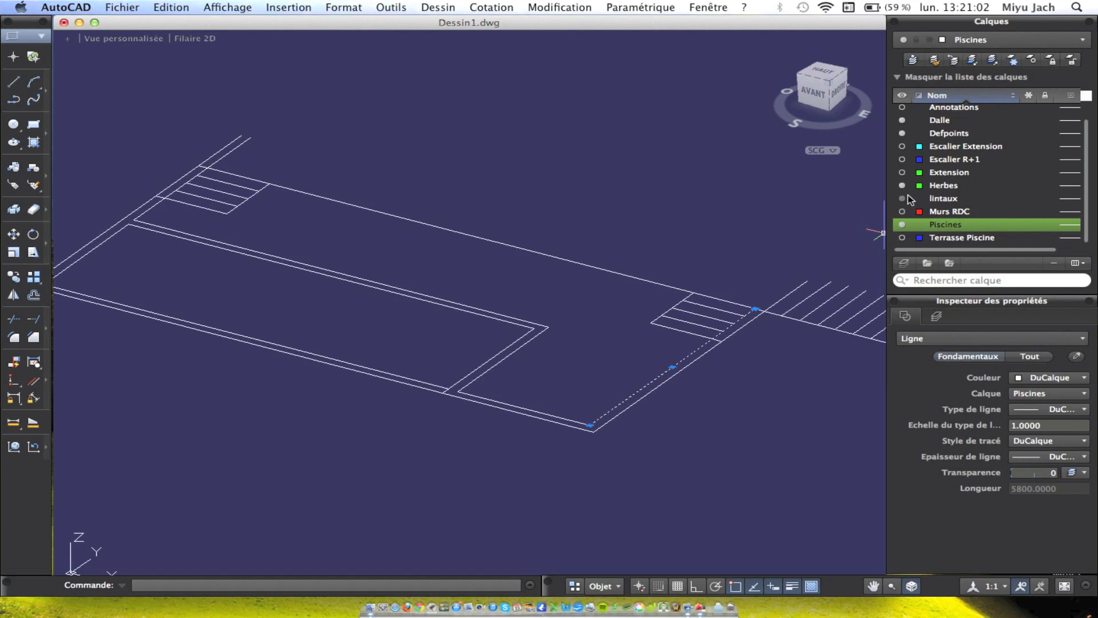
Turn on the Terrasse Piscine layer and turn off Herbes, lintaux, Dalle, Defpoints and Piscines, keeping layer 0 on.
key(Escape)
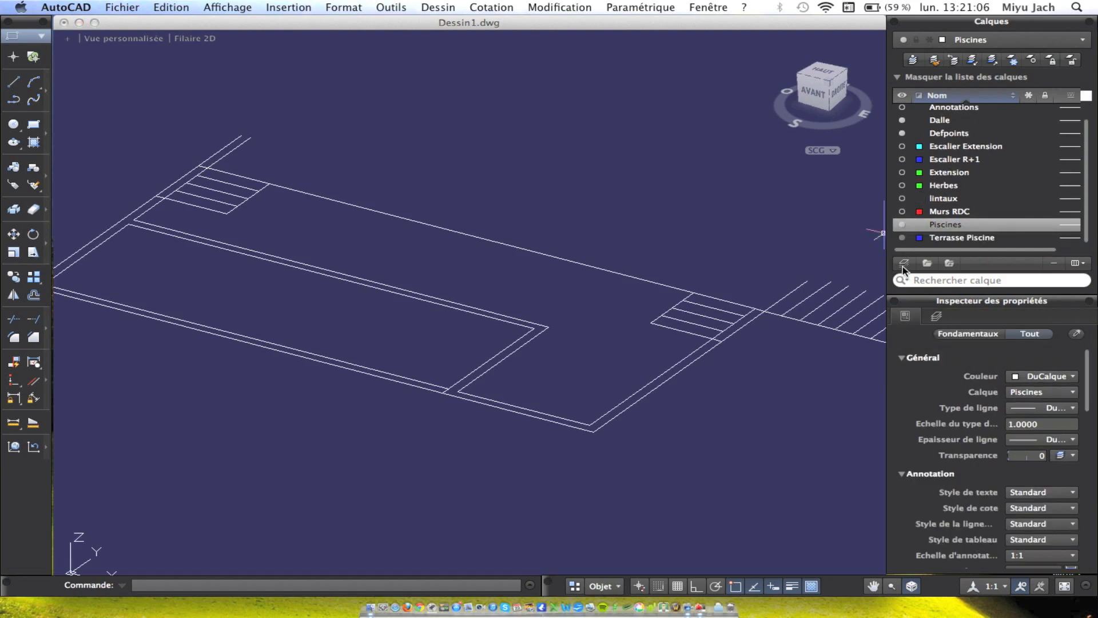
scroll(650, 294, down, 5)
middle_drag(675, 233, 605, 263)
scroll(604, 262, up, 6)
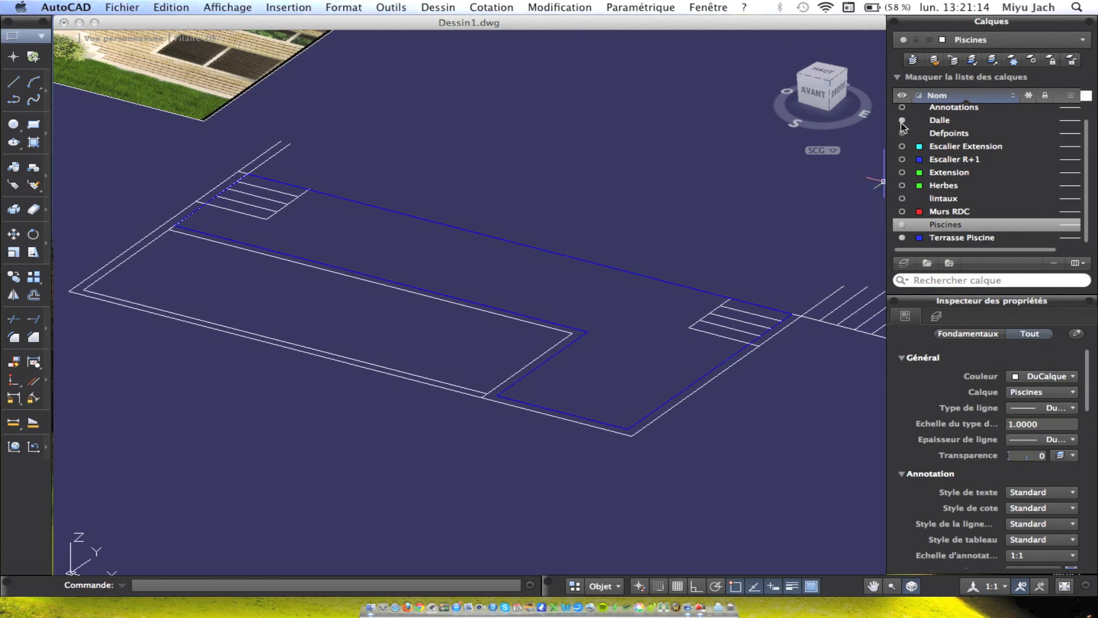
scroll(936, 176, up, 1)
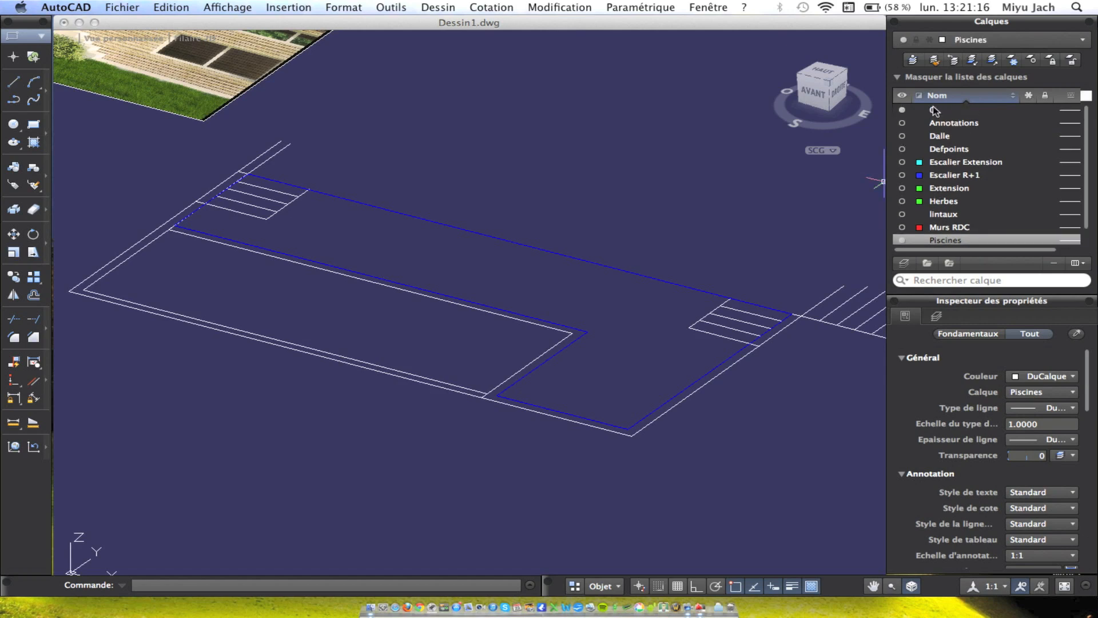
click(902, 110)
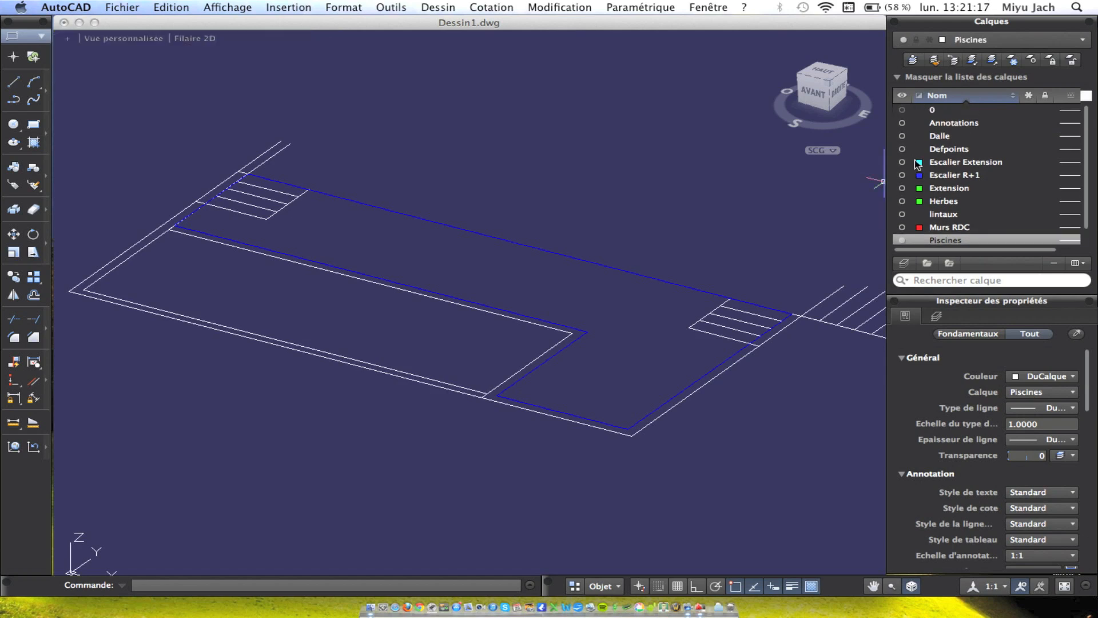
click(903, 110)
scroll(937, 195, down, 1)
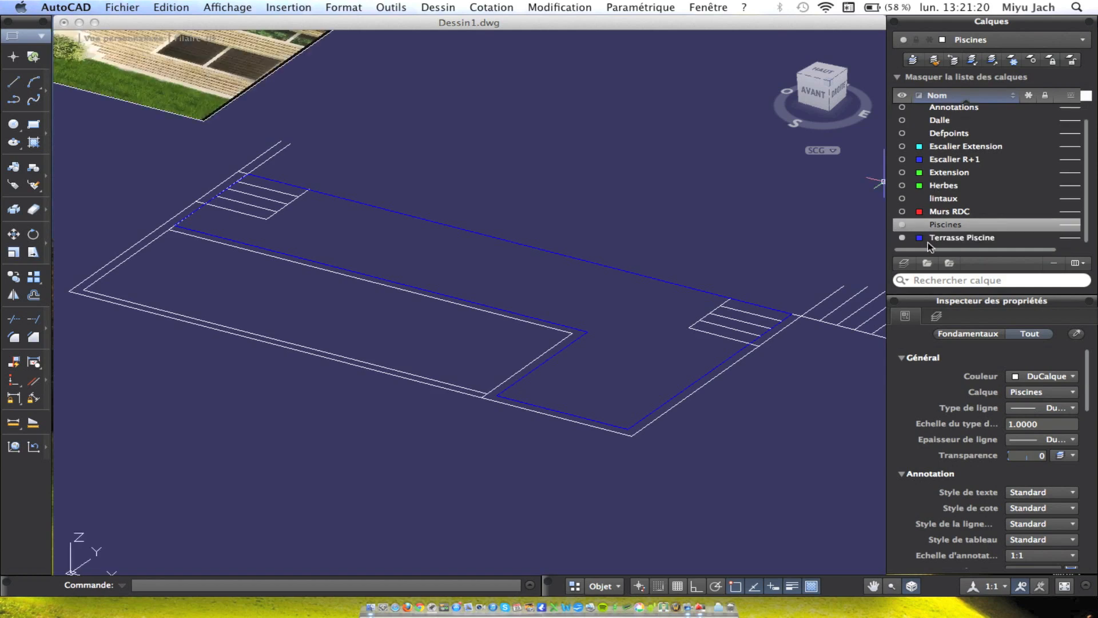
click(903, 224)
click(503, 260)
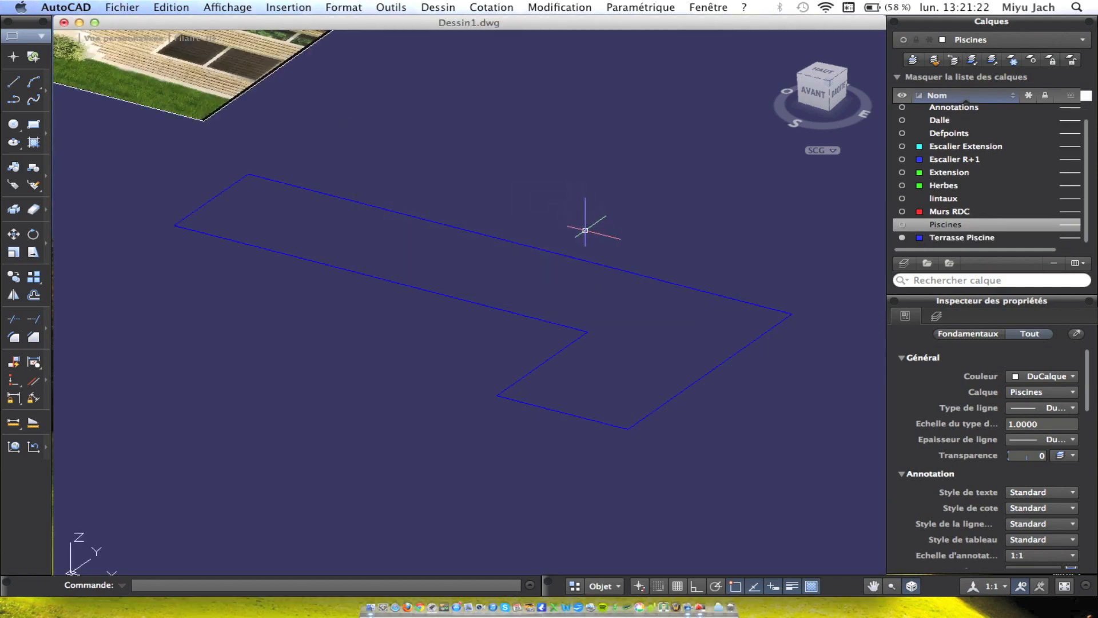
click(738, 439)
click(206, 152)
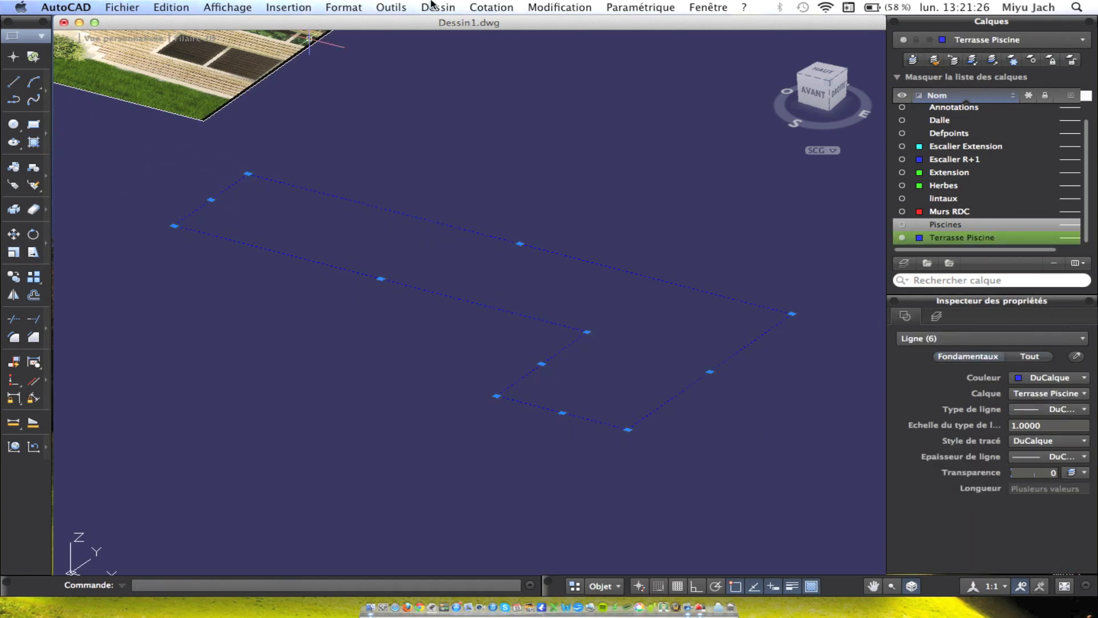
click(491, 7)
mouse_move(541, 6)
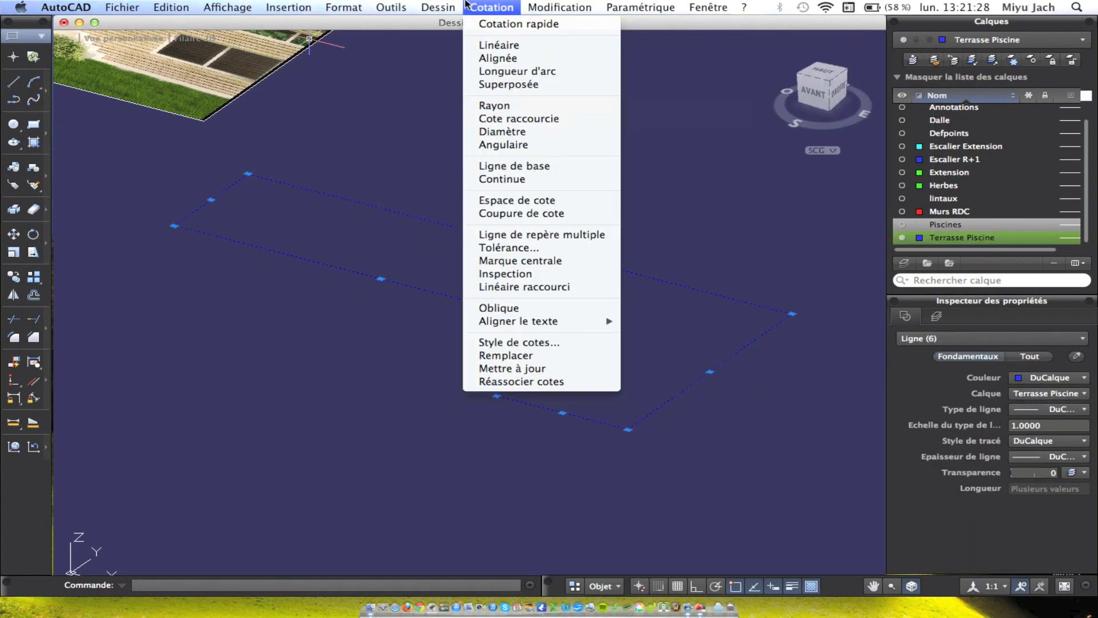
mouse_move(492, 23)
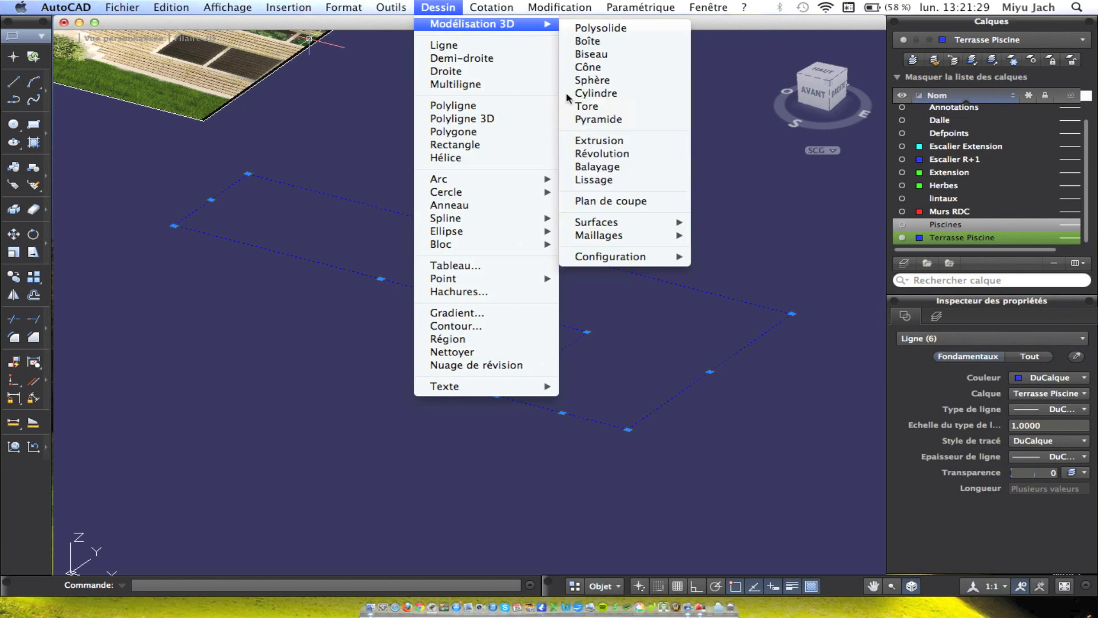
click(586, 141)
key(Escape)
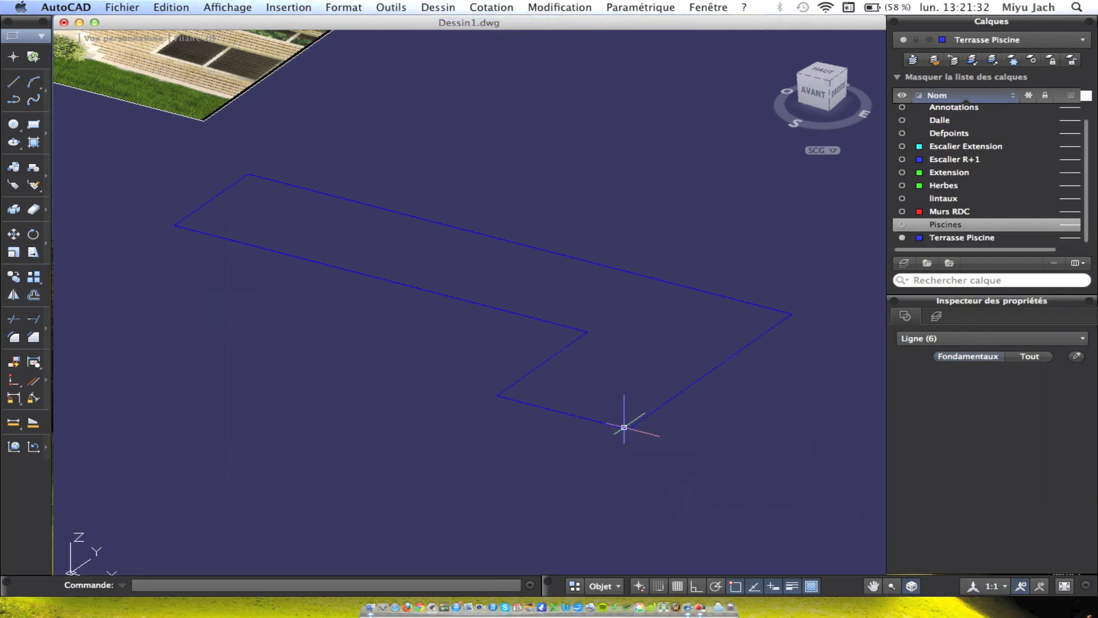
Try to convert the six terrace outline lines into a region while Piscines is the current layer.
click(694, 464)
click(278, 164)
click(778, 488)
click(182, 139)
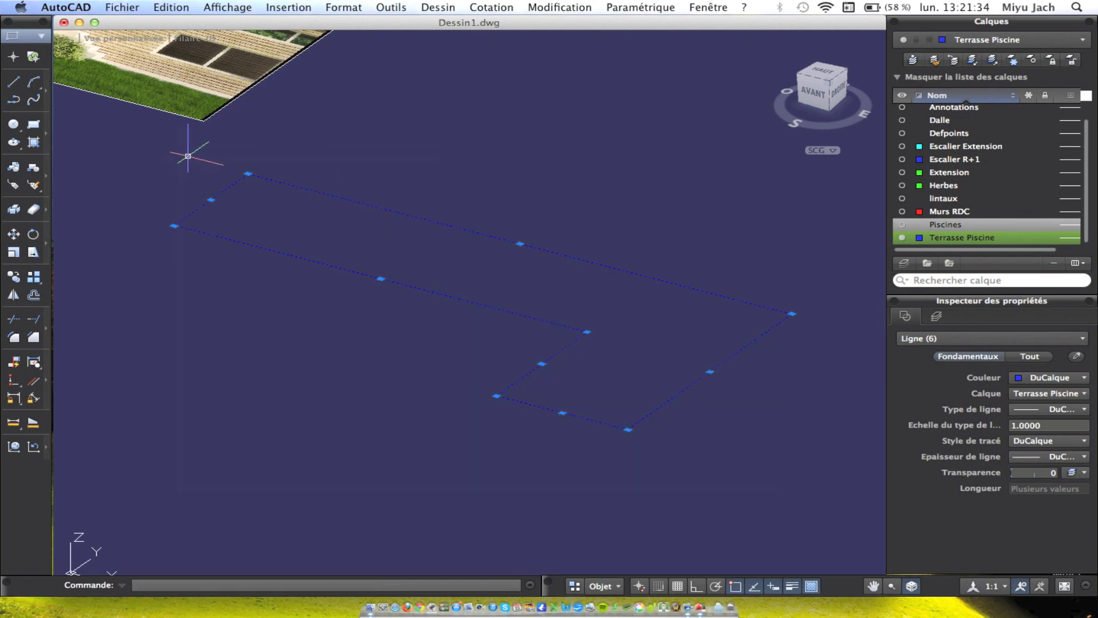
click(424, 5)
click(443, 336)
click(710, 477)
click(176, 165)
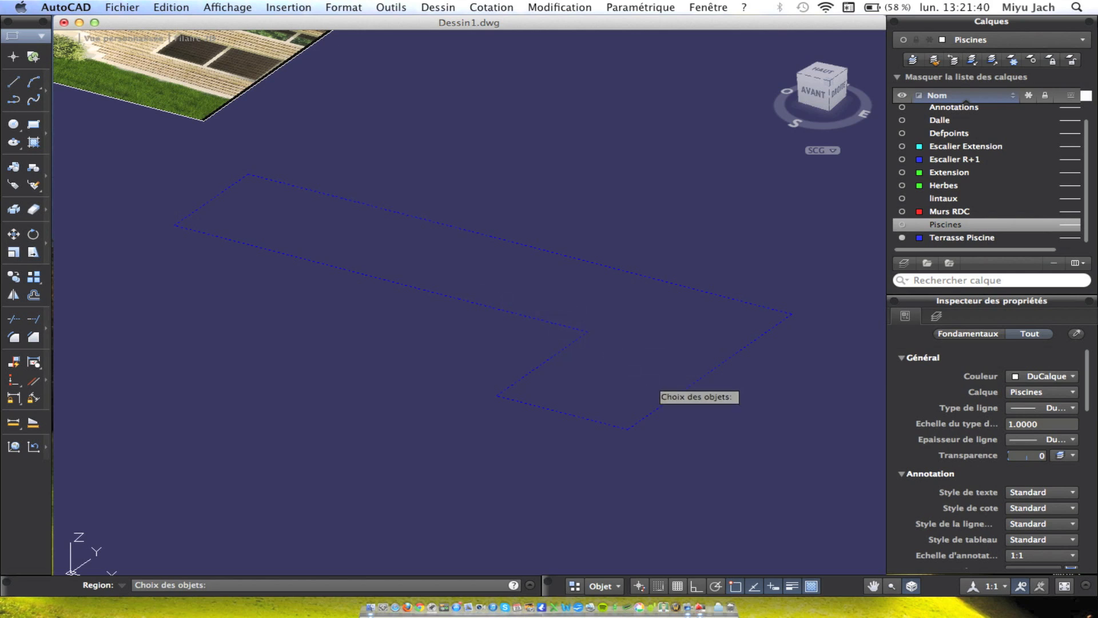
key(Return)
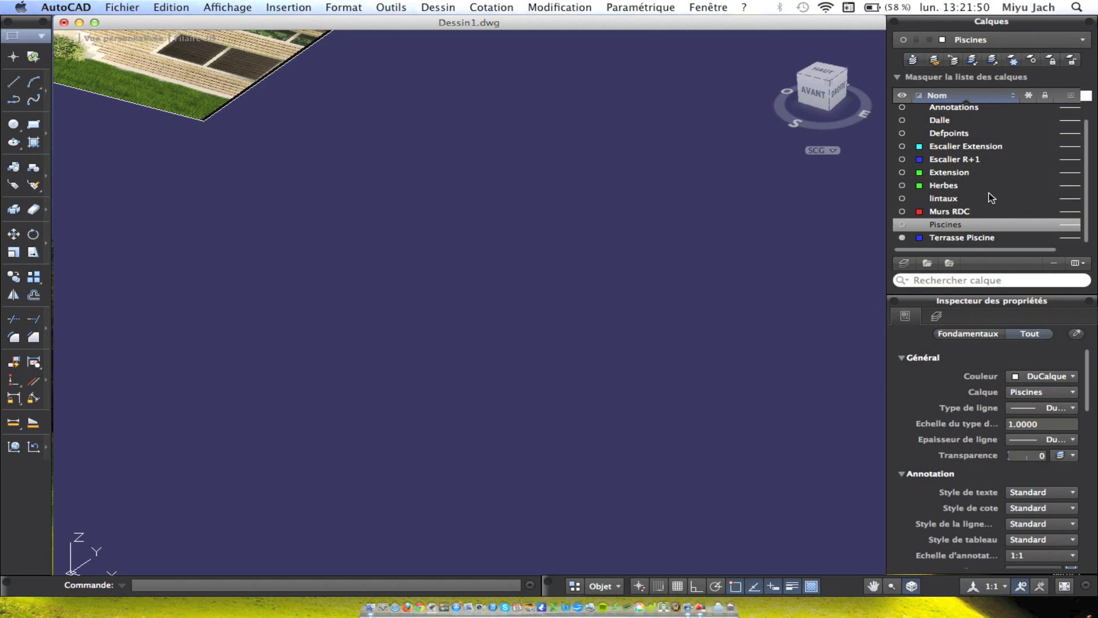
Make the Terrasse Piscine layer current and convert the six lines of the terrace outline into a region.
double_click(966, 238)
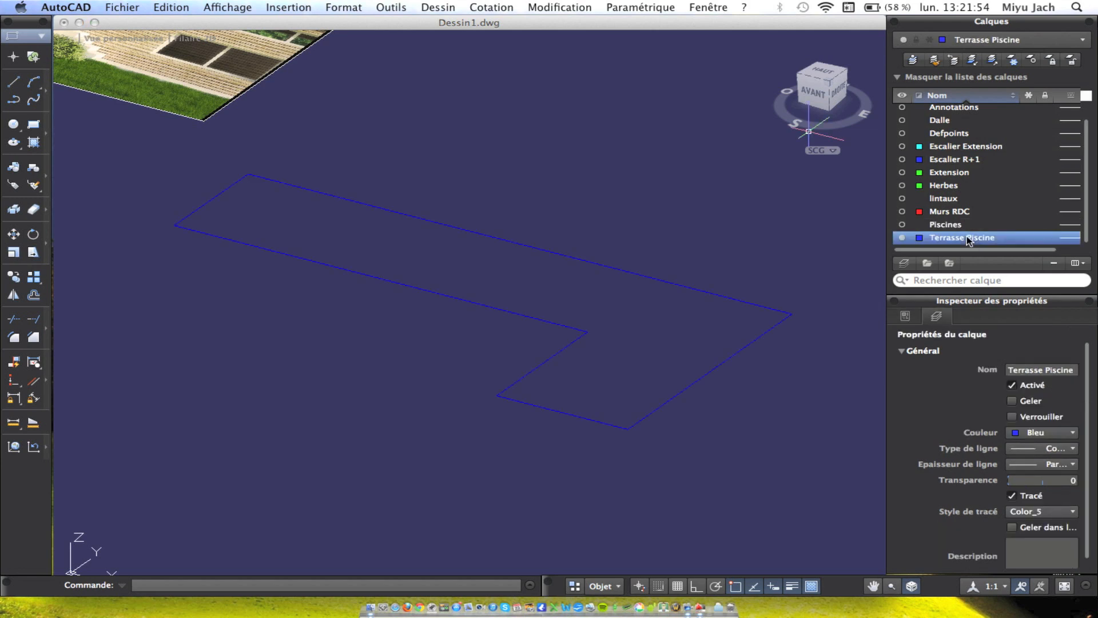
click(697, 407)
click(186, 130)
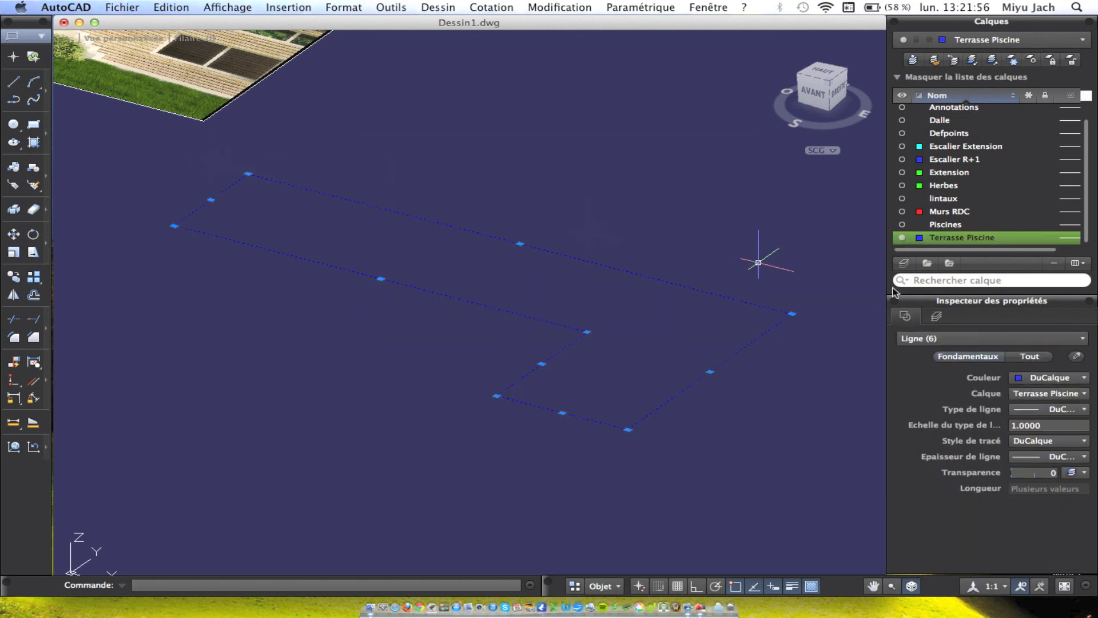
click(438, 7)
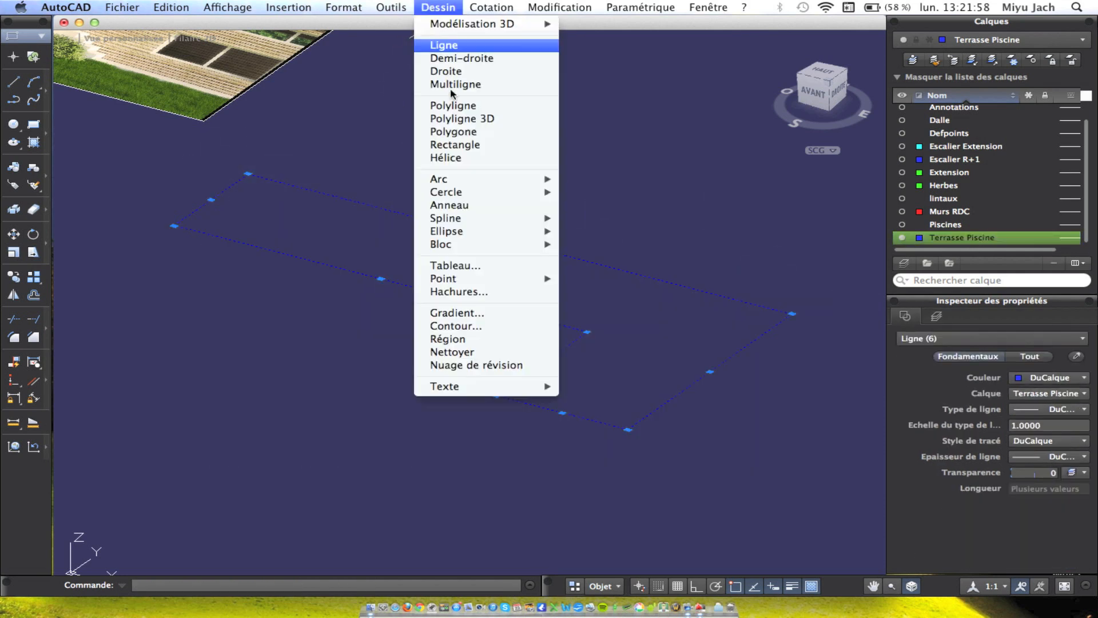
click(448, 338)
click(715, 445)
click(206, 169)
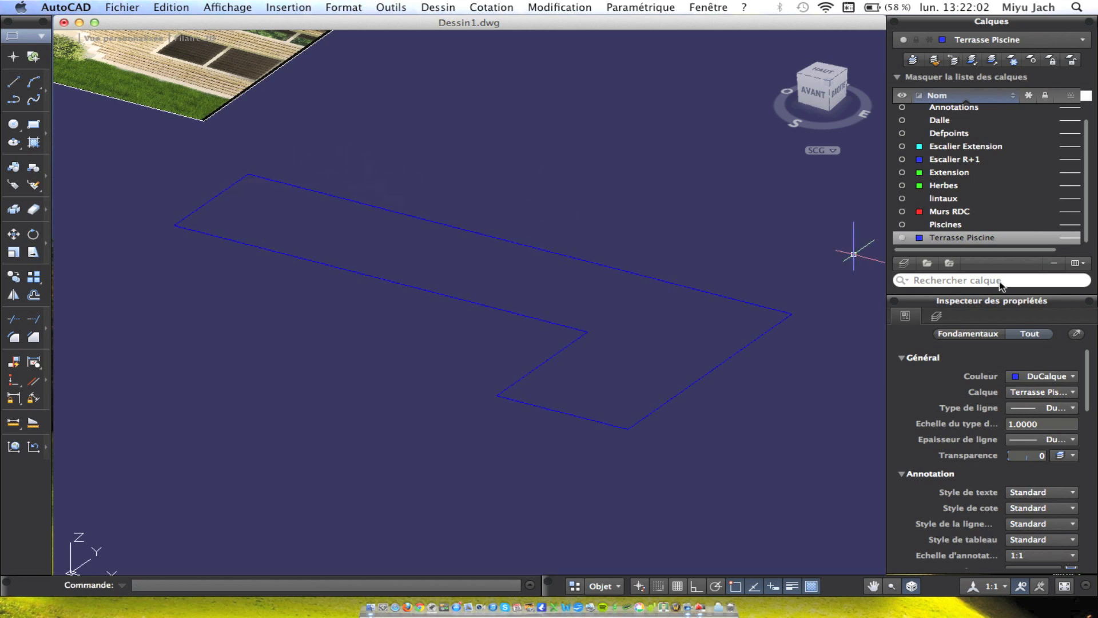
Extrude the pool terrace region downward by 200.
click(621, 270)
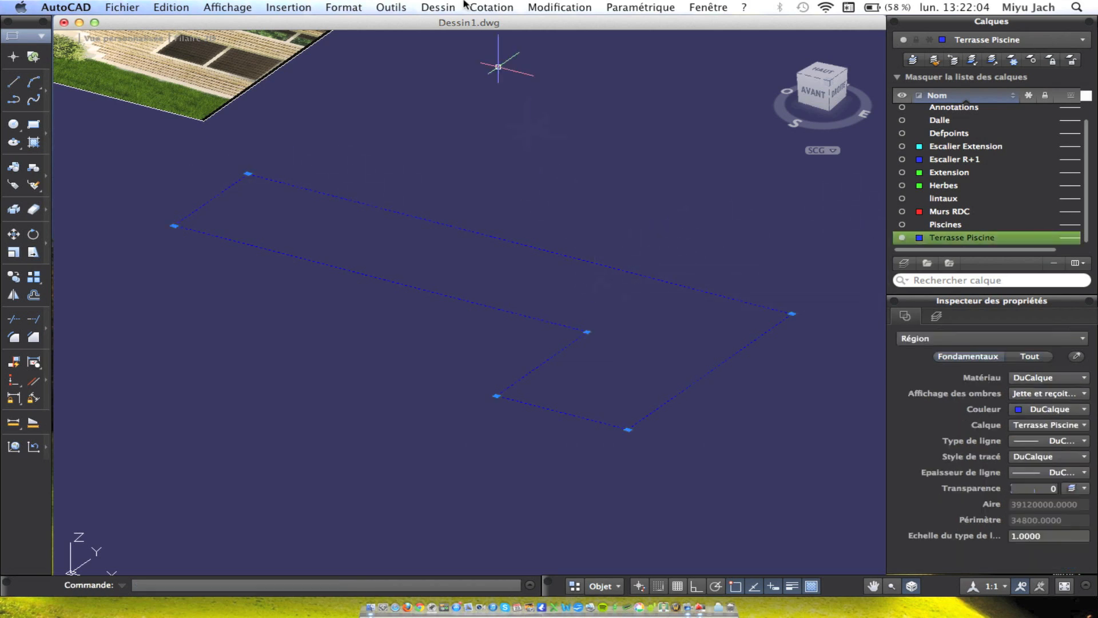
click(445, 7)
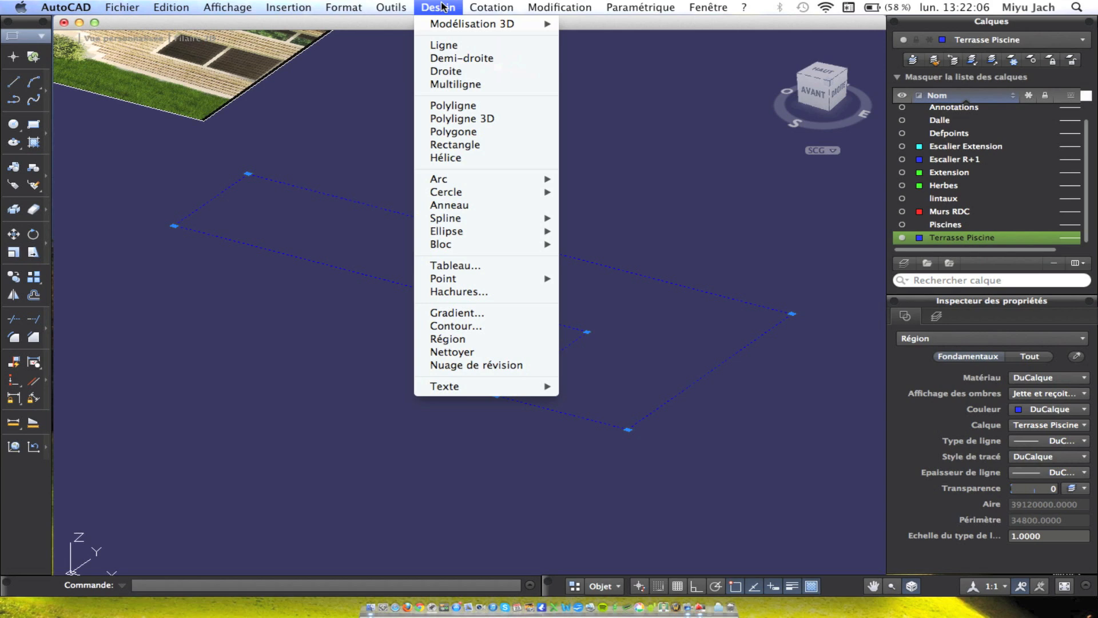
mouse_move(443, 23)
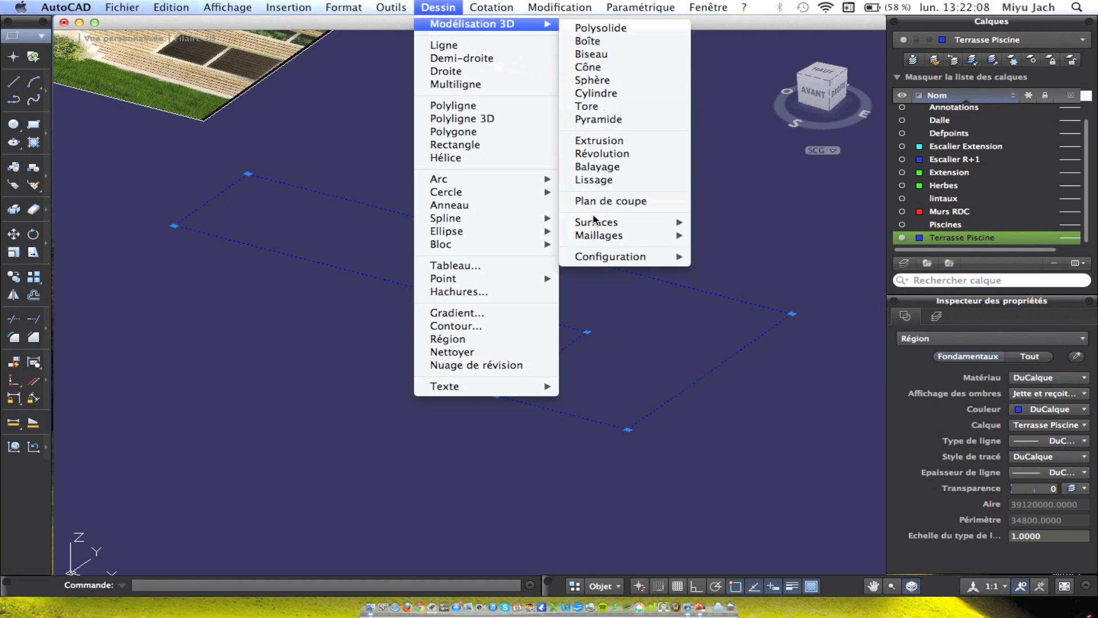
click(595, 140)
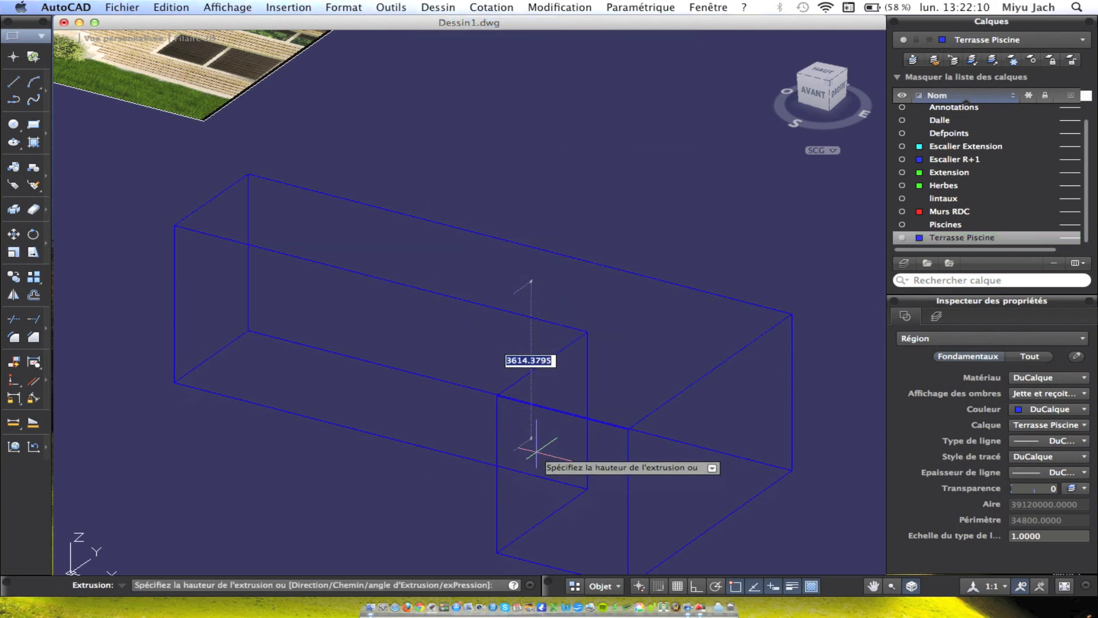
text(200)
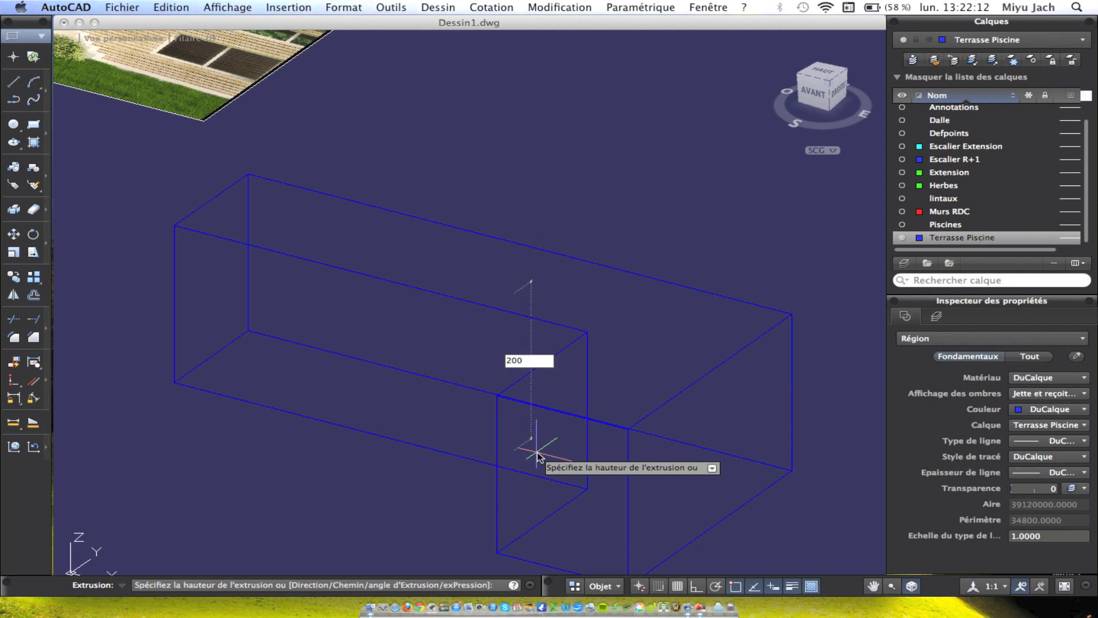
key(Return)
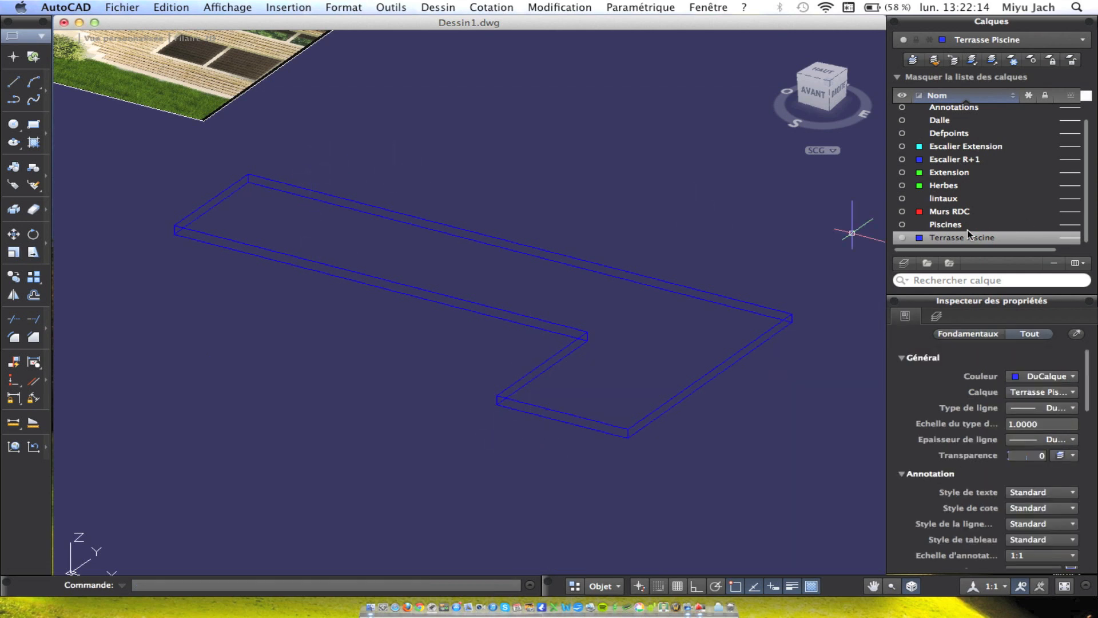
Turn off the Terrasse Piscine layer and turn on the Piscines layer.
click(903, 237)
click(595, 201)
click(902, 224)
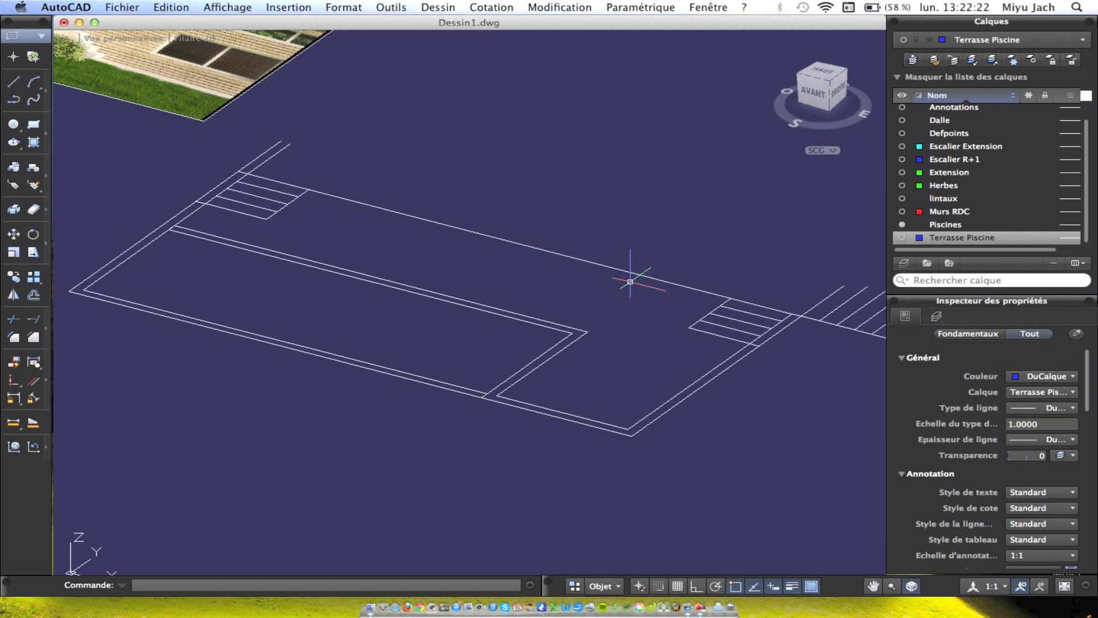
Examine the reference picture of the house and the junction where the pool's end wall meets the front wall.
middle_drag(540, 330, 637, 309)
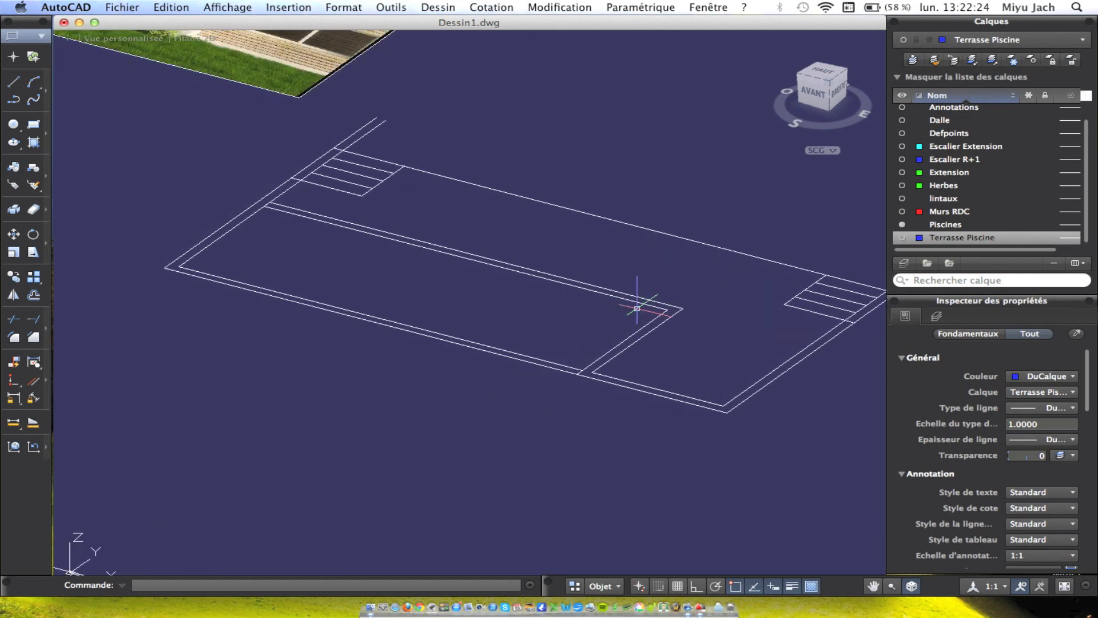
scroll(572, 306, down, 2)
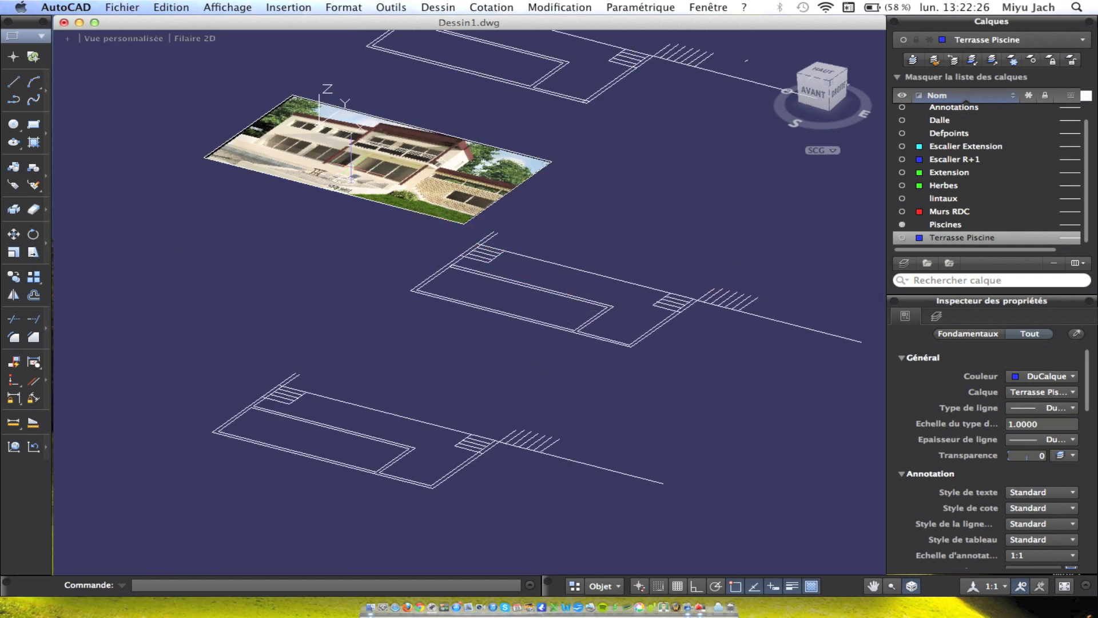
scroll(272, 166, up, 5)
middle_drag(272, 166, 471, 216)
scroll(474, 220, down, 2)
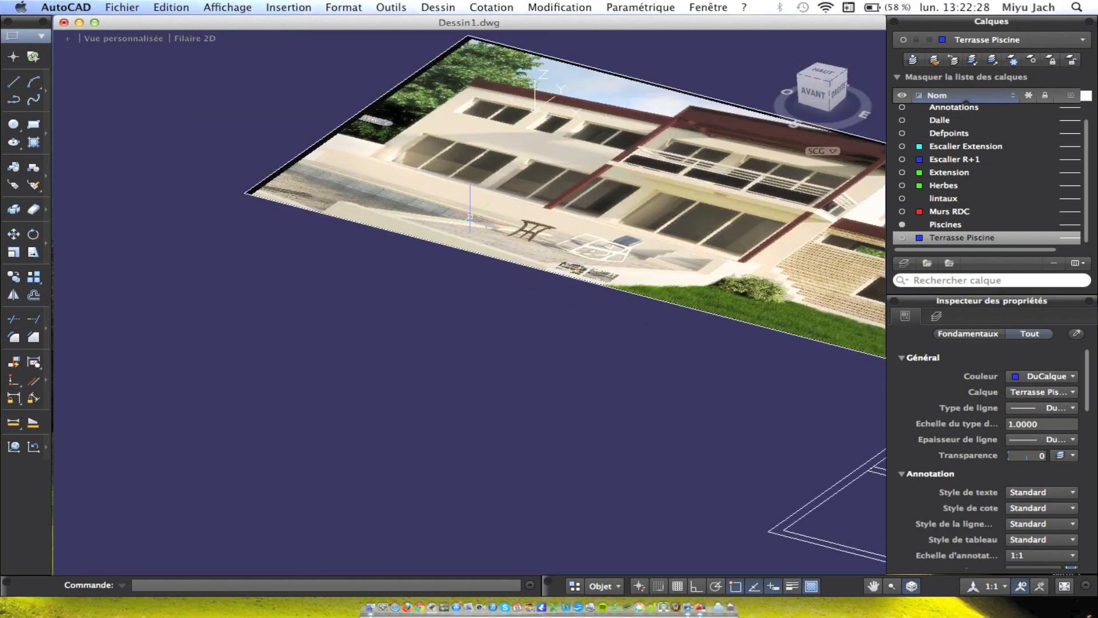
scroll(486, 228, down, 2)
middle_drag(558, 273, 214, 223)
scroll(567, 394, up, 4)
middle_drag(663, 457, 621, 350)
scroll(576, 367, up, 4)
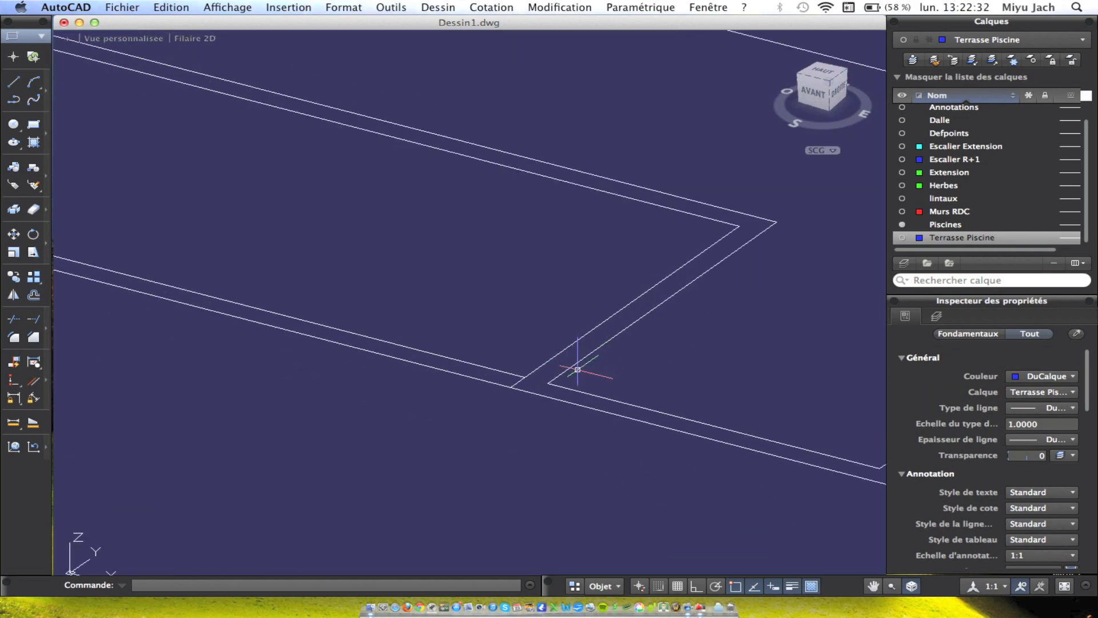
click(537, 387)
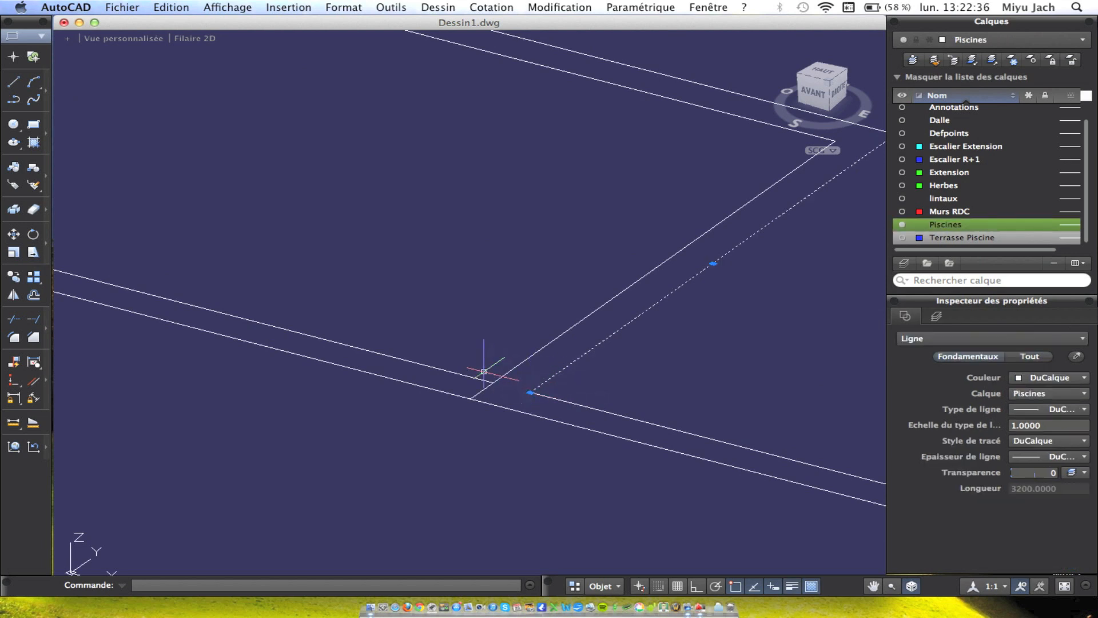
key(Escape)
click(14, 84)
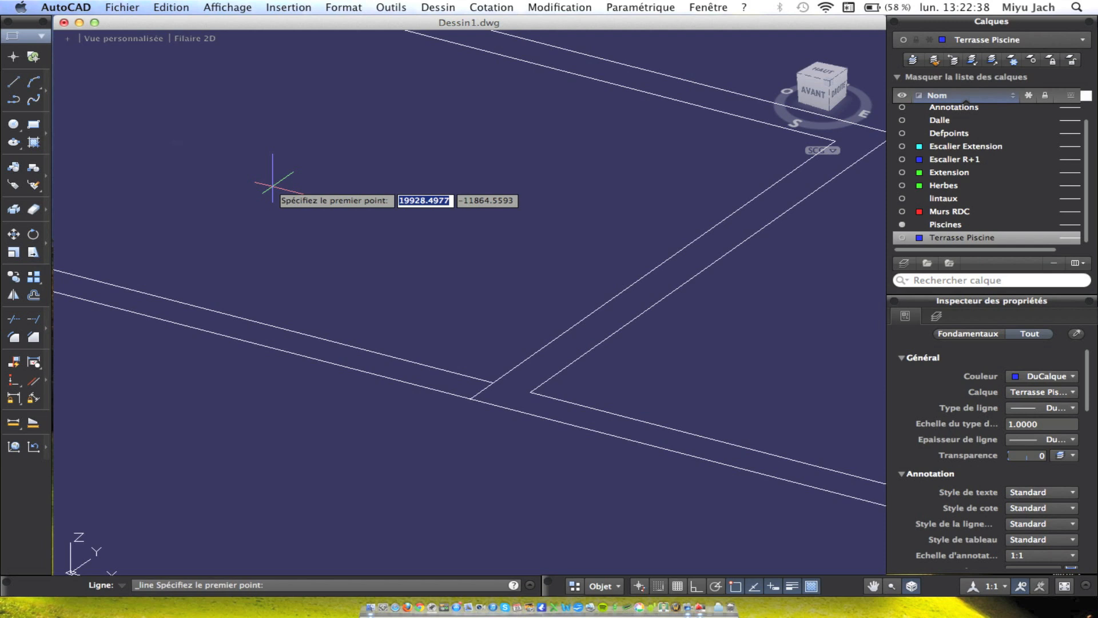
key(Escape)
Make the Piscines layer current and stretch the terrace-side line of the pool's end wall to the outer front wall line.
double_click(953, 226)
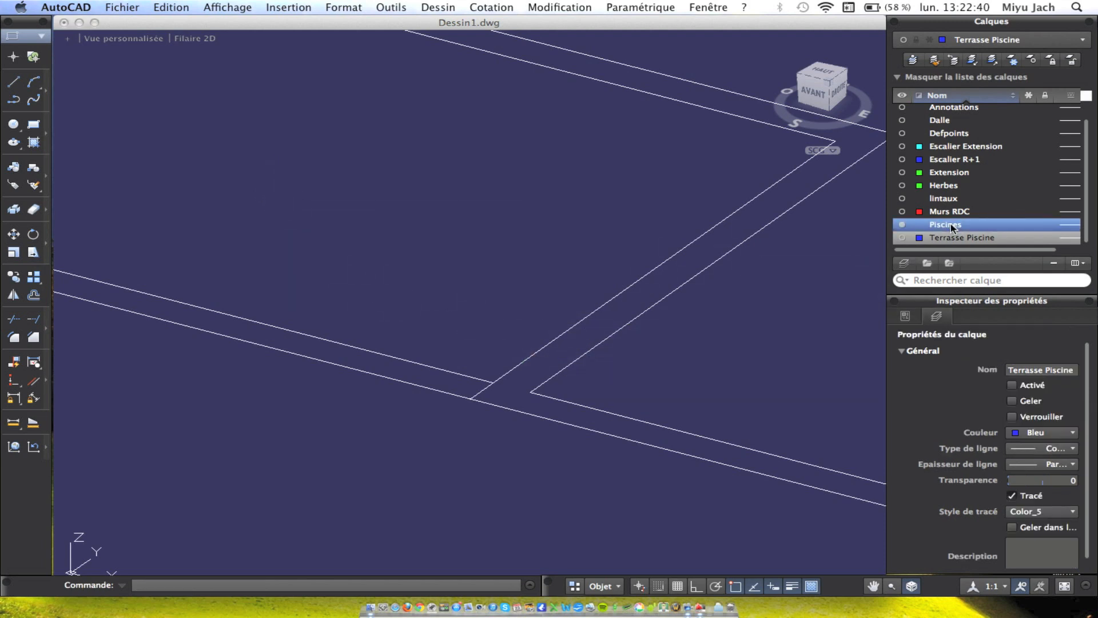
click(15, 84)
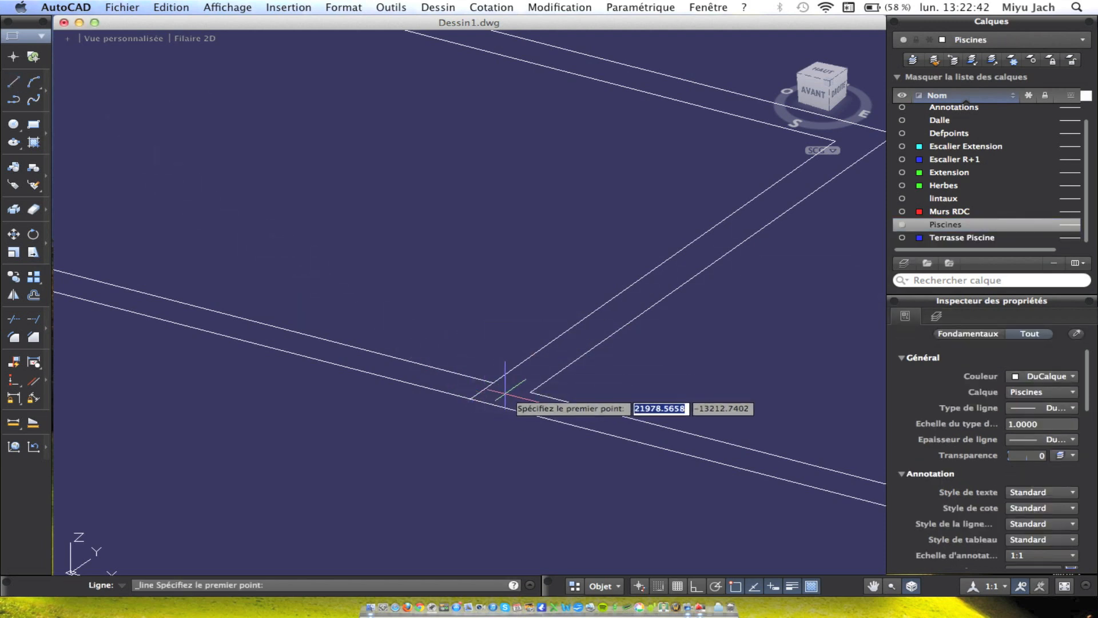
key(Escape)
click(534, 389)
click(531, 393)
click(509, 409)
key(Escape)
Draw a line from the corner where the terrace-side line of the pool's end wall meets the inner front wall line.
scroll(591, 409, down, 3)
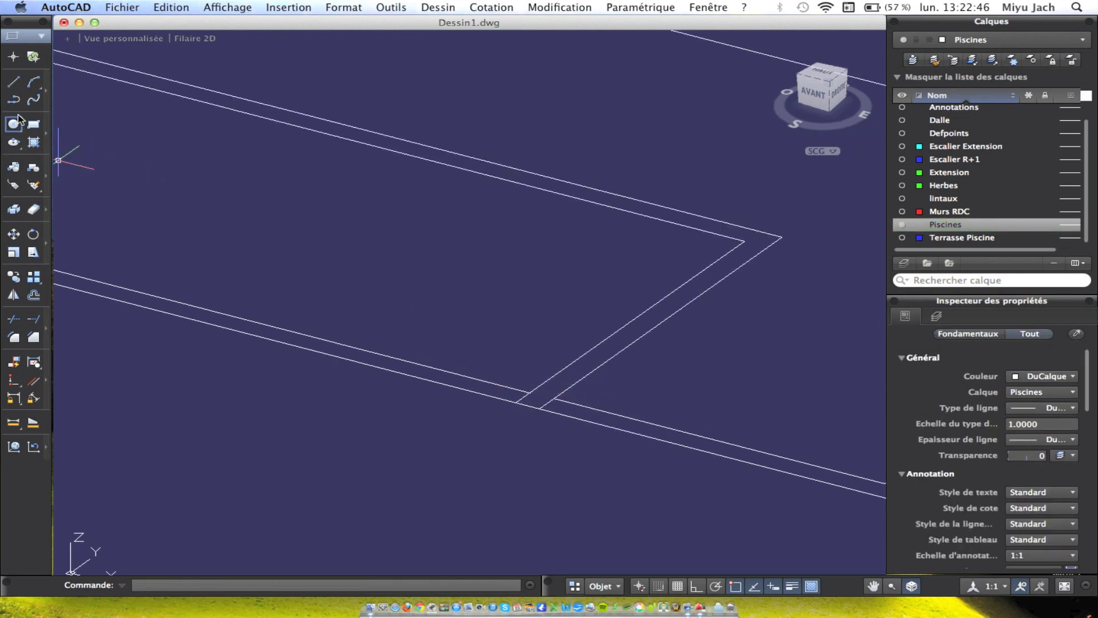
click(14, 82)
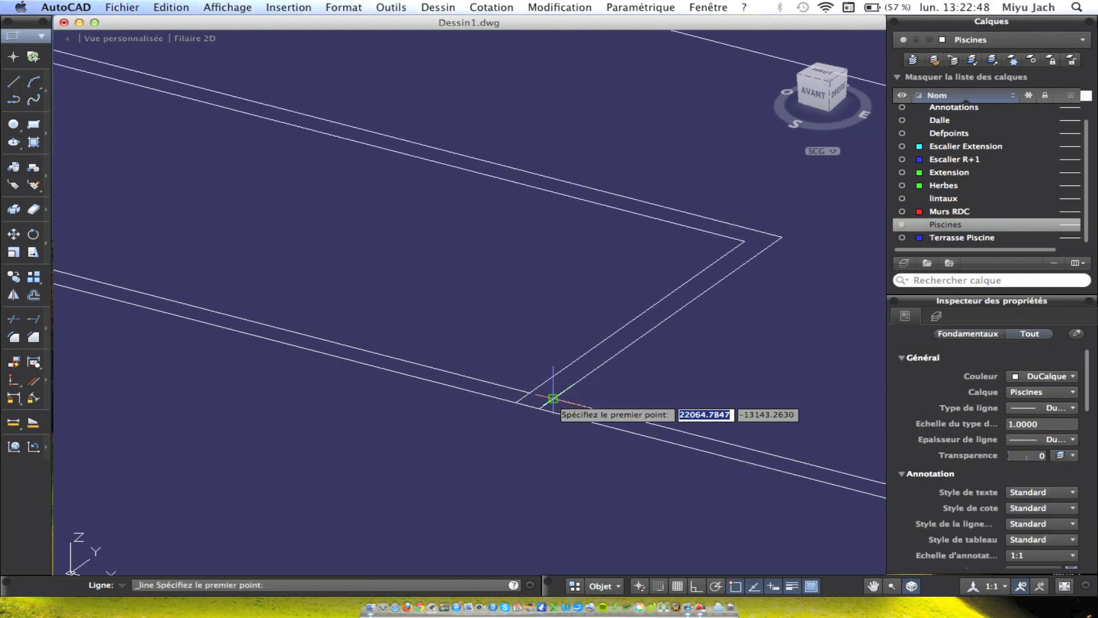
click(553, 399)
key(Escape)
scroll(537, 405, down, 3)
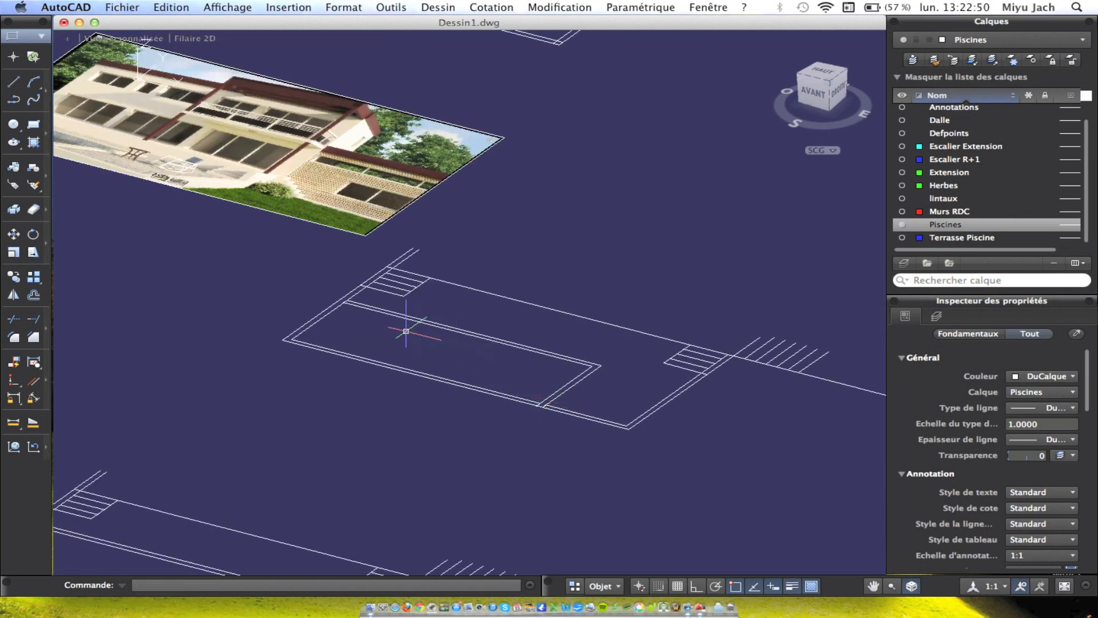
Examine the pool outline's wall junctions and check how the lines at the terrace's front corner are split.
scroll(350, 306, up, 3)
scroll(330, 300, down, 3)
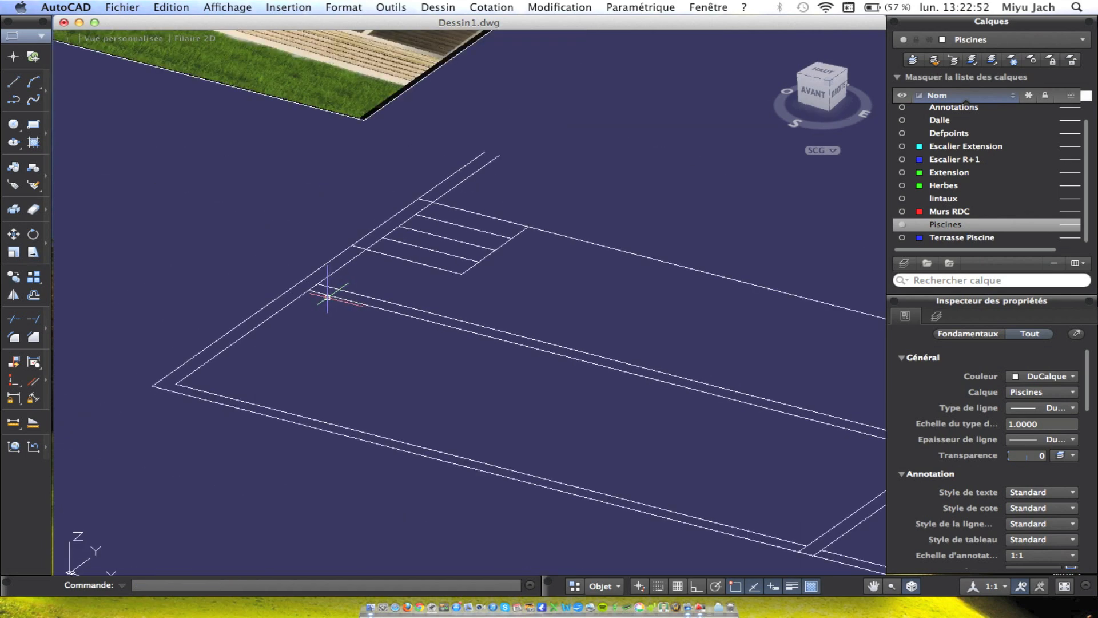
scroll(329, 293, up, 3)
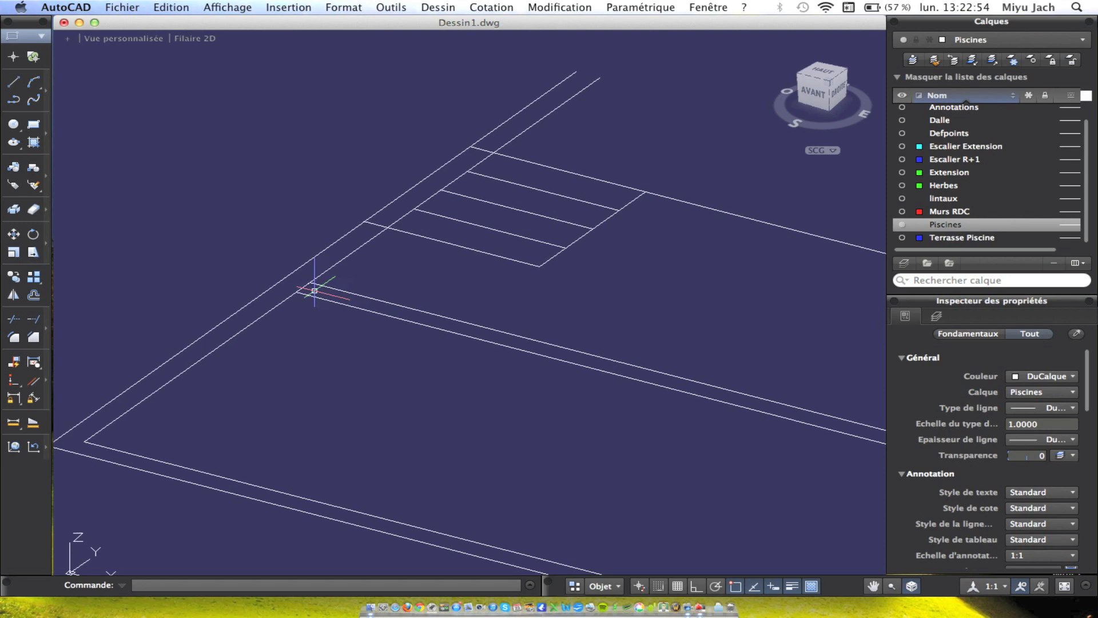
scroll(311, 289, down, 2)
scroll(313, 290, down, 2)
scroll(429, 311, up, 4)
click(537, 407)
click(477, 334)
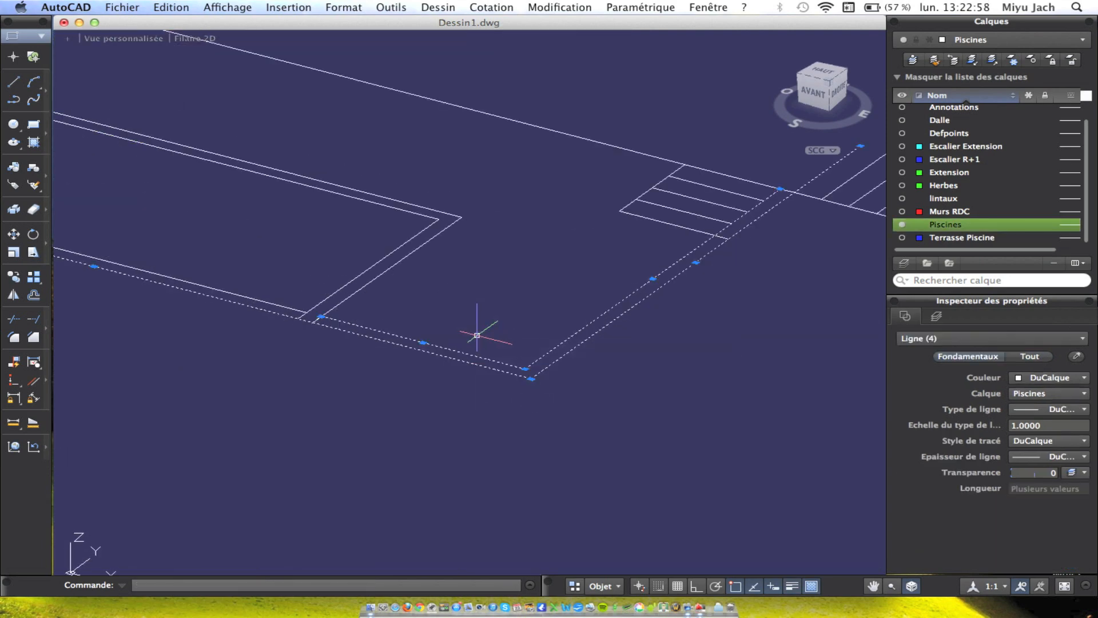
Trim the outer front wall line between the two lines of the pool's end wall and check the remaining terrace-side segments.
scroll(343, 354, up, 3)
click(540, 404)
click(465, 314)
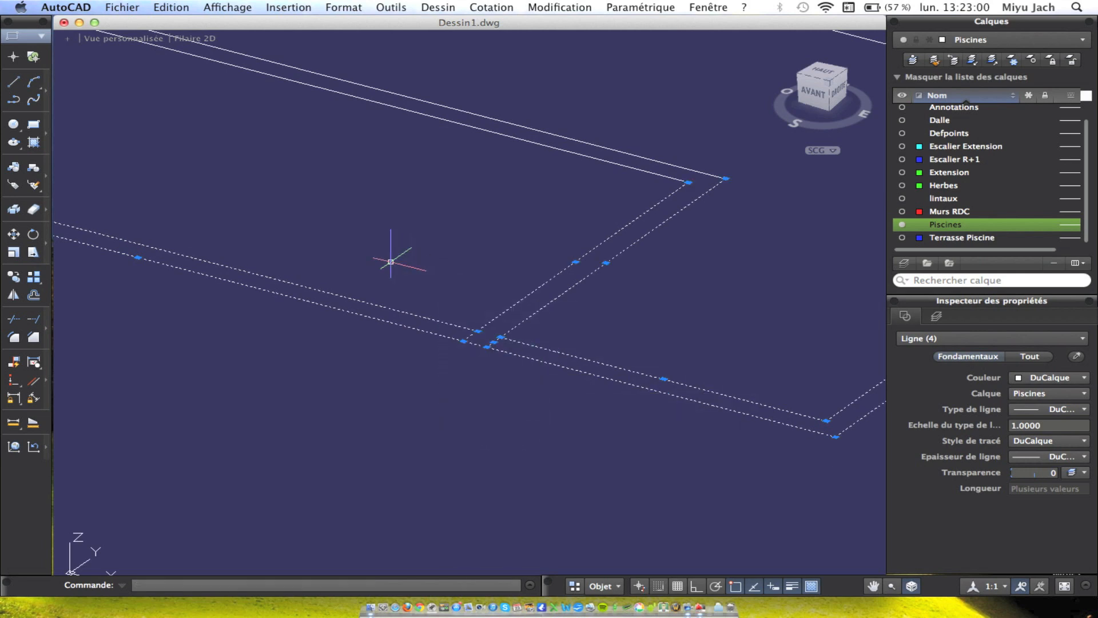
click(12, 319)
click(469, 343)
click(661, 445)
click(622, 352)
scroll(621, 352, down, 5)
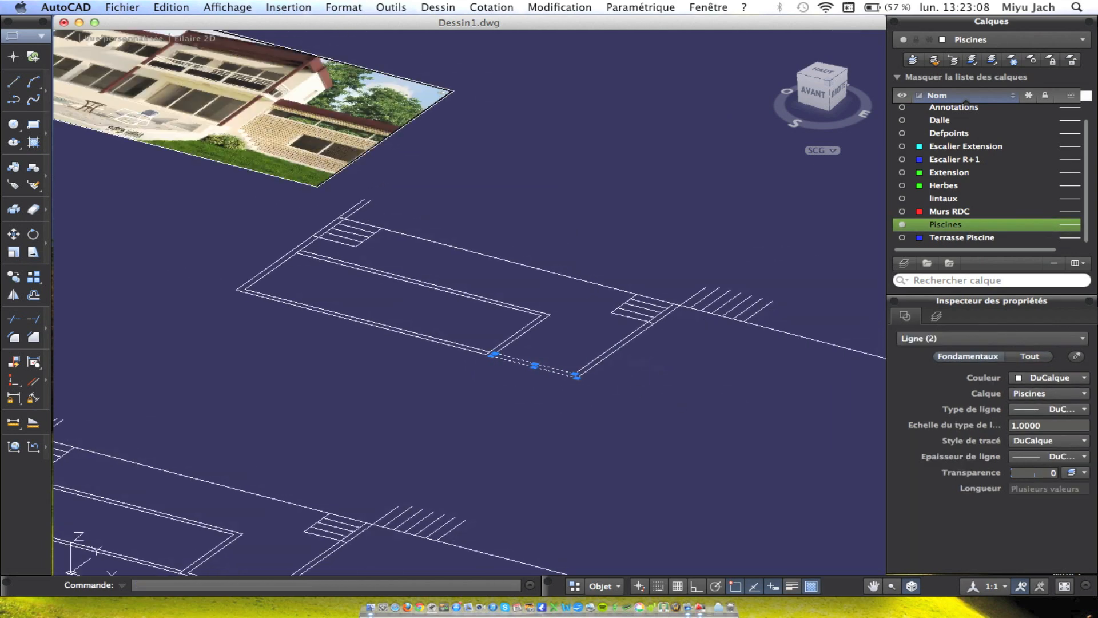
Select the stair lines and the adjoining terrace side wall lines where they meet the house front line.
scroll(638, 392, up, 2)
click(629, 387)
click(553, 332)
scroll(715, 244, up, 4)
click(743, 433)
click(476, 260)
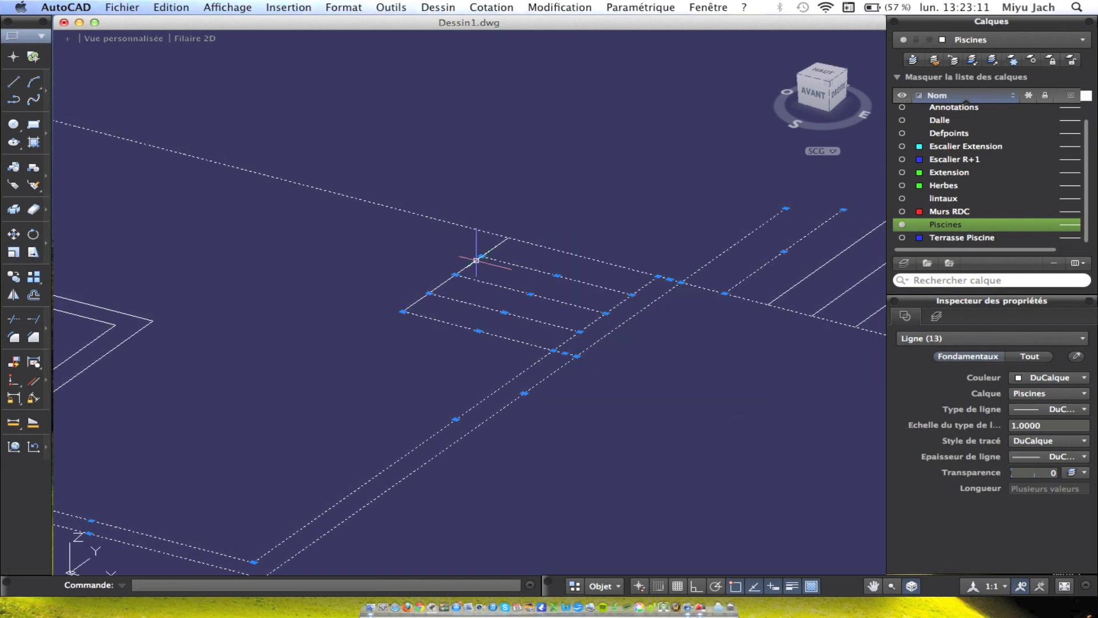
click(14, 318)
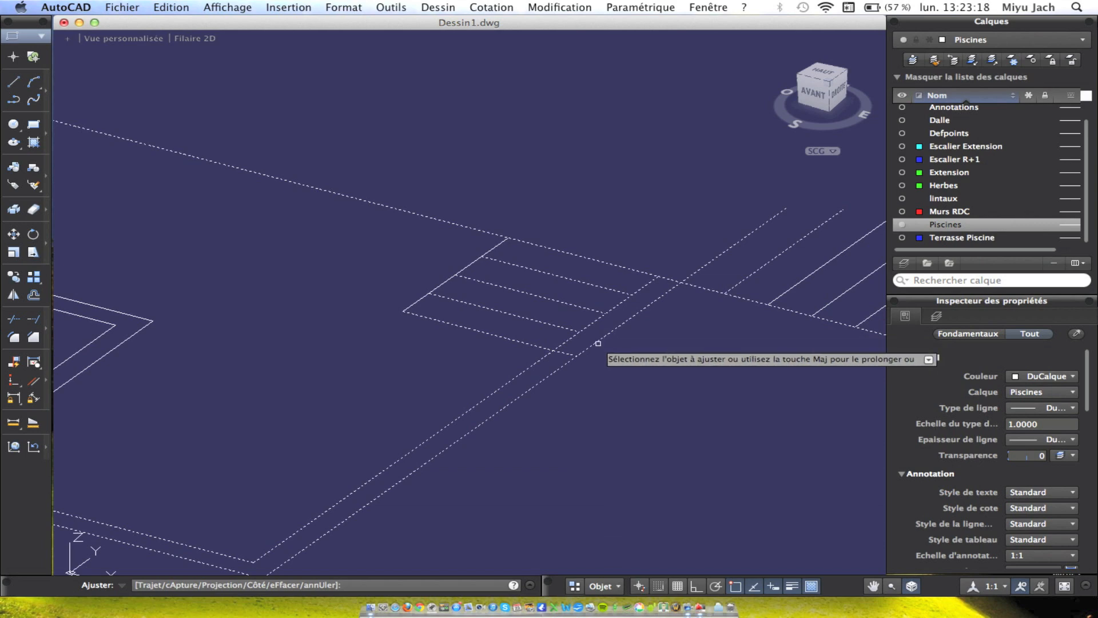
key(Escape)
scroll(620, 347, down, 3)
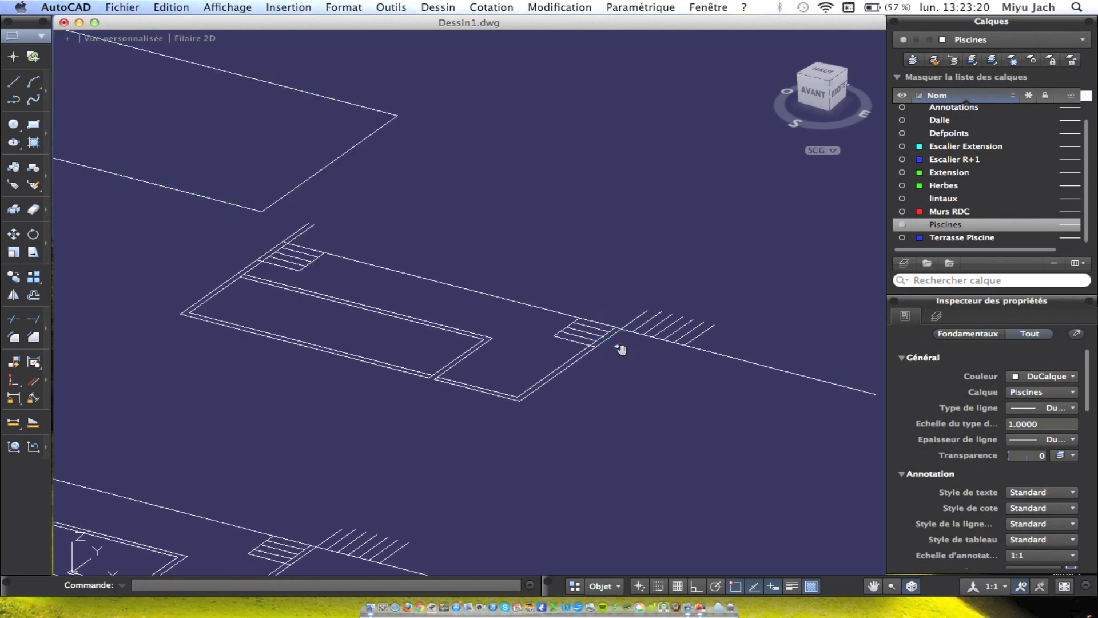
scroll(603, 360, up, 2)
click(596, 404)
click(572, 371)
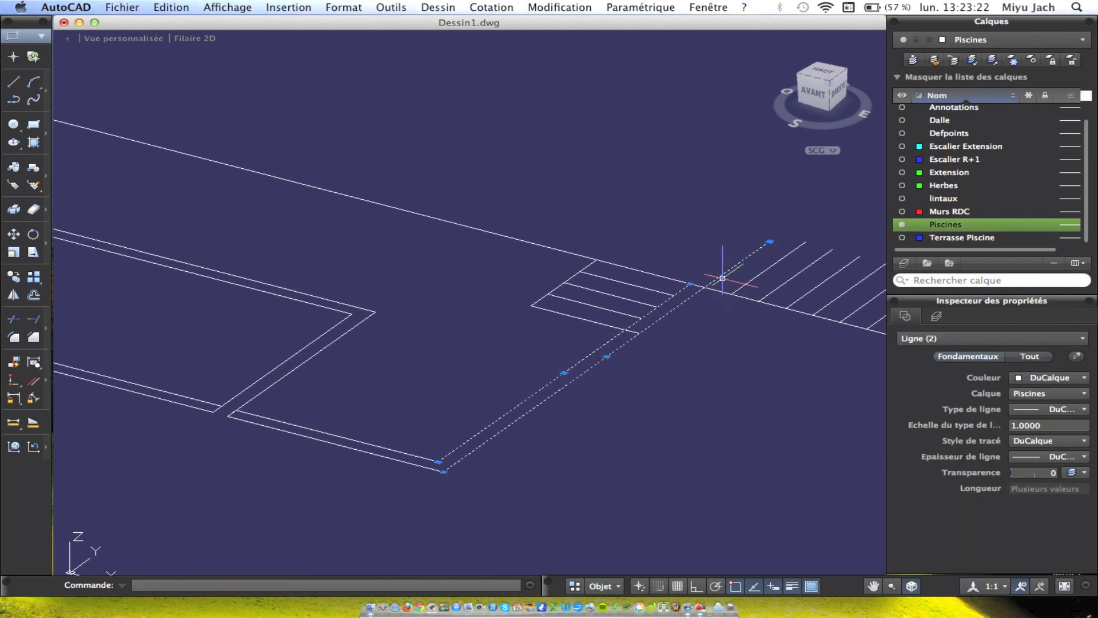
scroll(723, 278, up, 2)
key(Escape)
Close the open end of the pool's double wall line with a line, and shorten the outer wall line to that end corner.
click(15, 83)
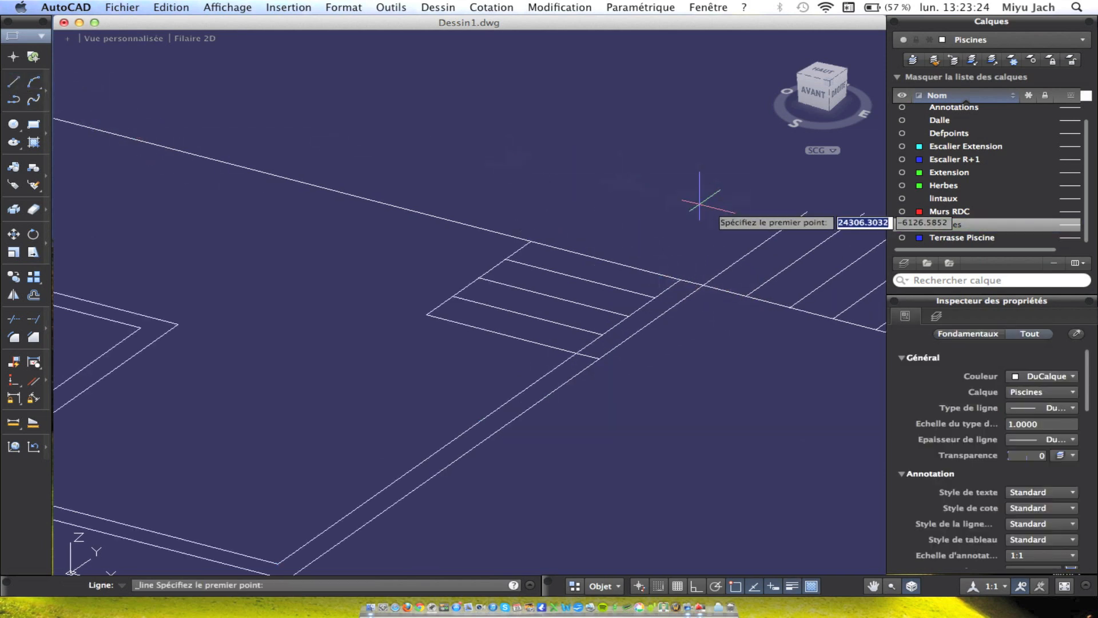
click(680, 279)
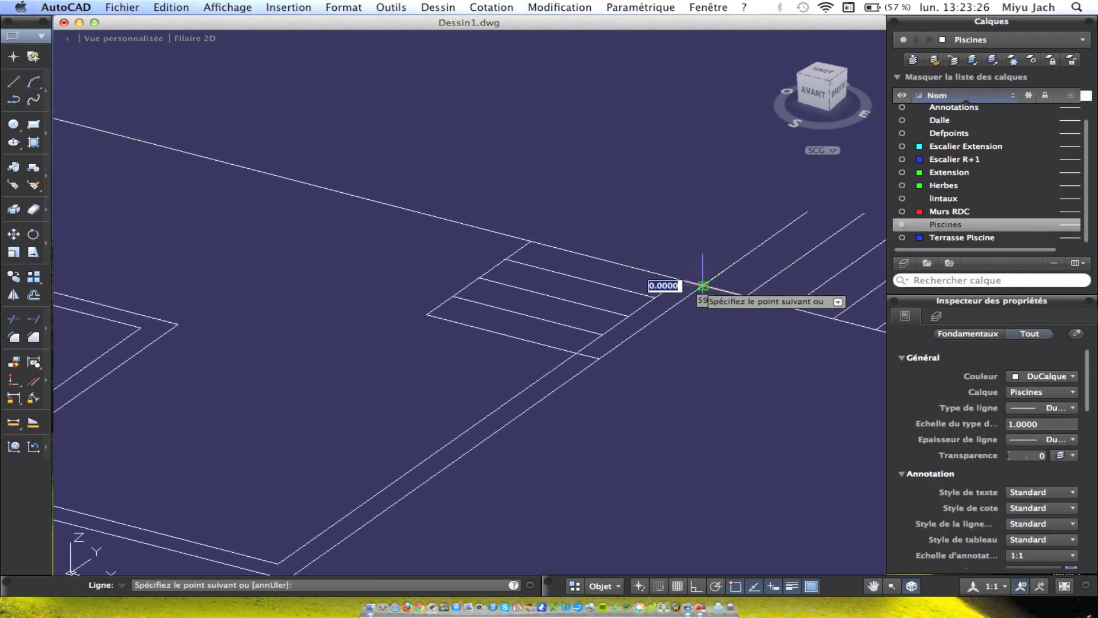
key(Escape)
click(735, 263)
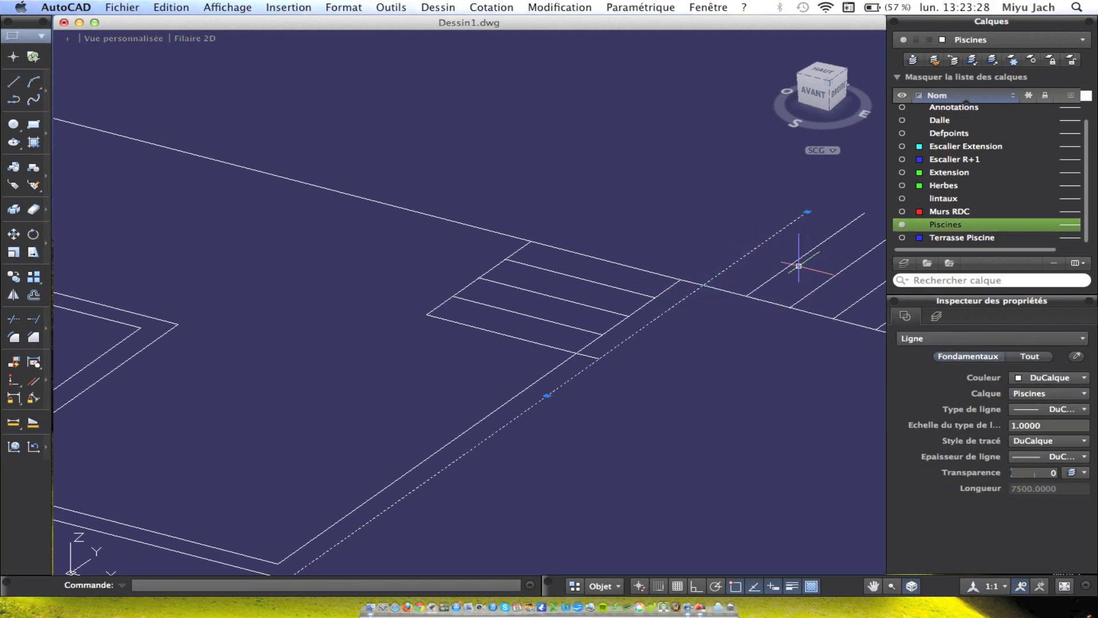
click(807, 212)
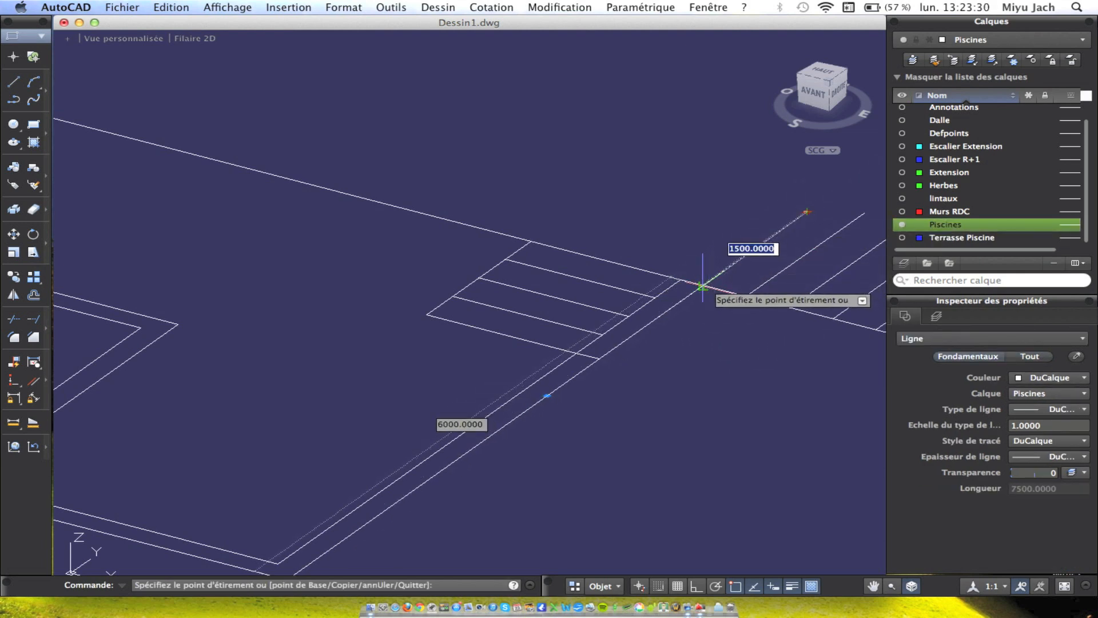
click(703, 285)
key(Escape)
Copy the nearest parallel stair line beyond the pool wall so that it starts at the wall's outer end corner.
click(771, 275)
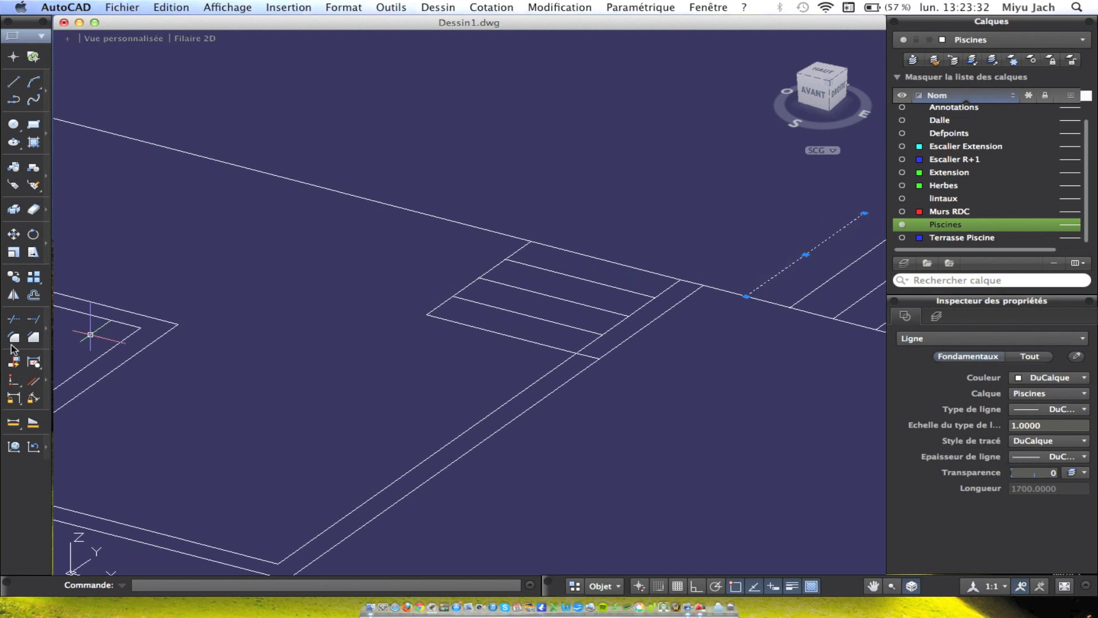
click(14, 274)
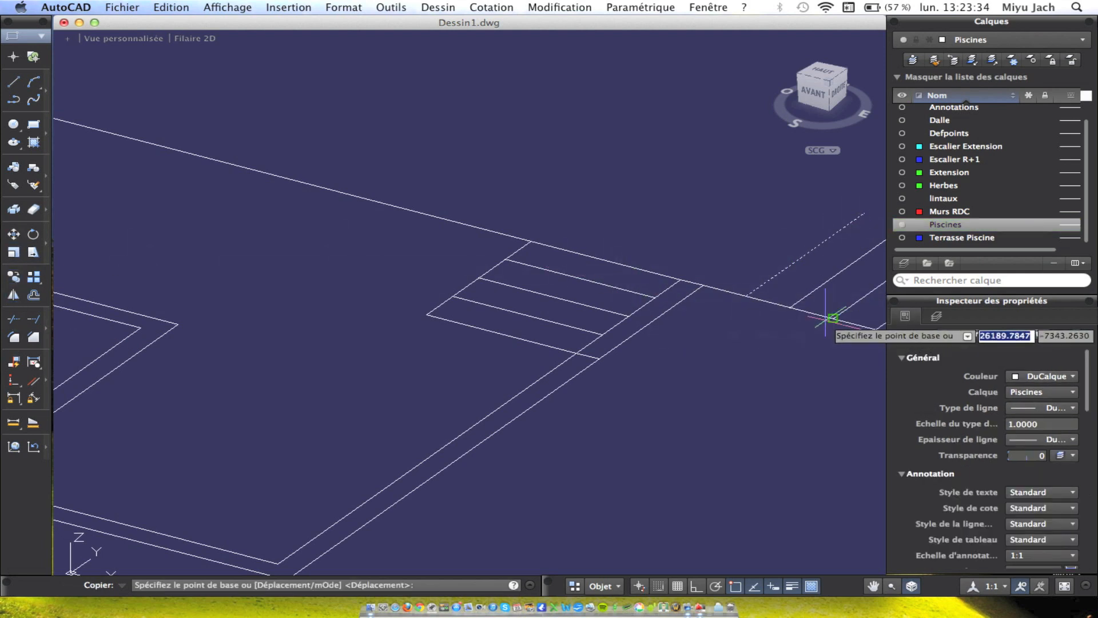
click(746, 296)
click(703, 285)
Create a region from the closed L-shaped outline of the pool wall beside the small steps, including its short end lines.
click(626, 253)
click(716, 363)
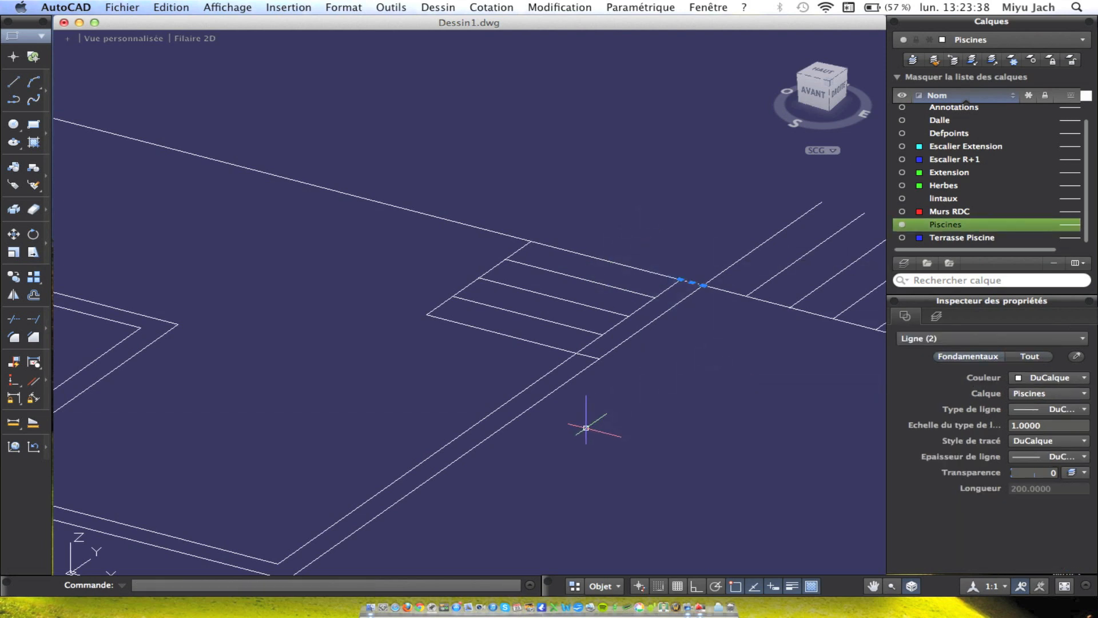
scroll(515, 400, down, 5)
middle_drag(526, 402, 635, 371)
click(466, 490)
click(367, 356)
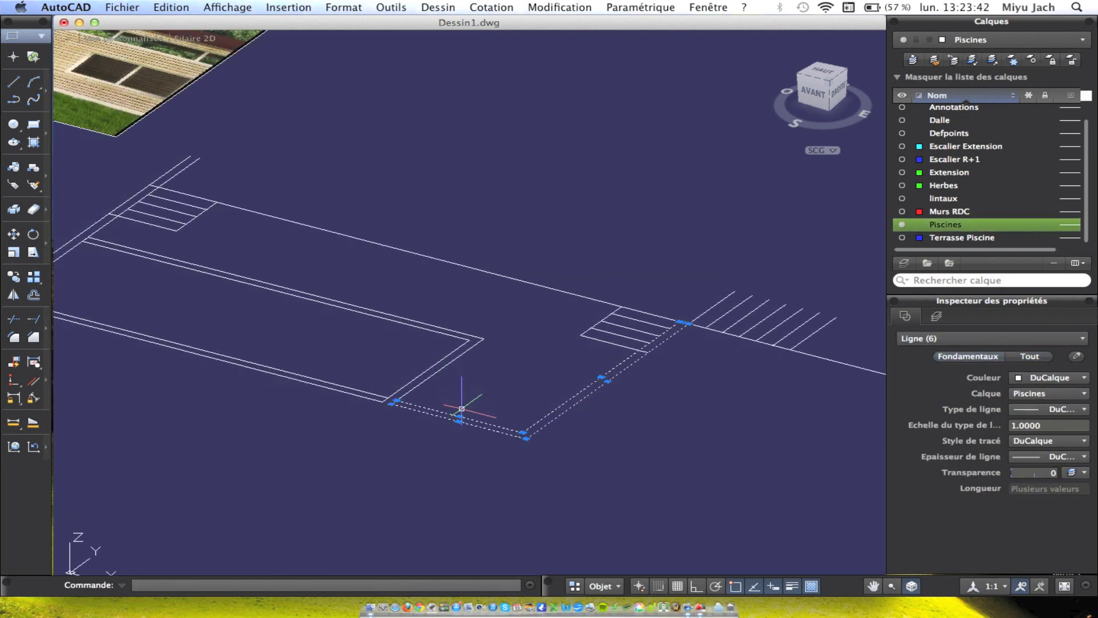
click(438, 7)
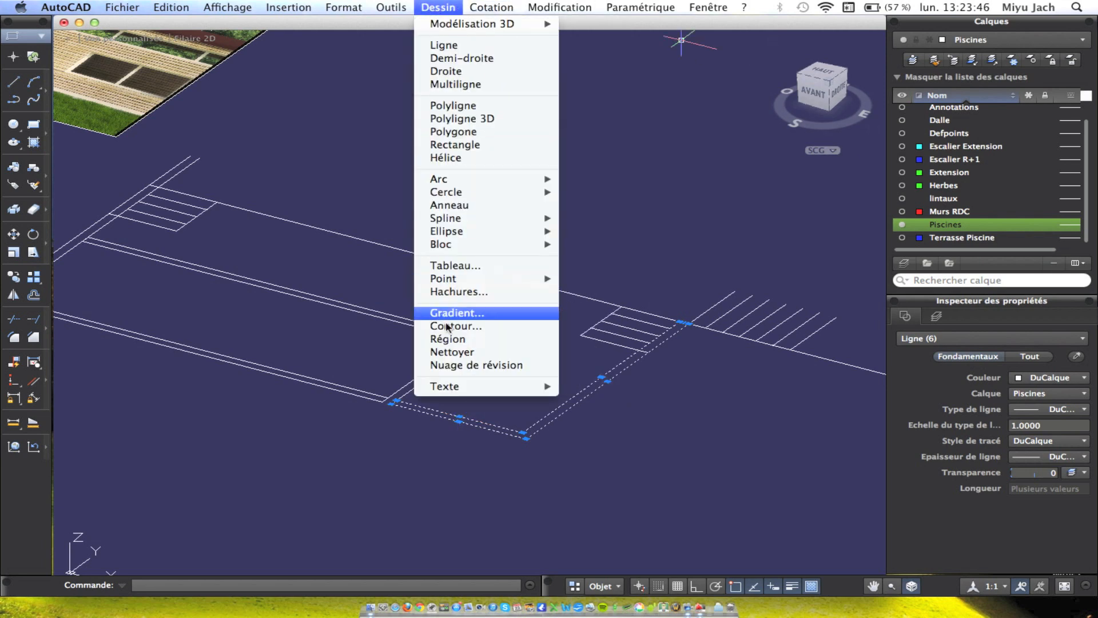
click(454, 339)
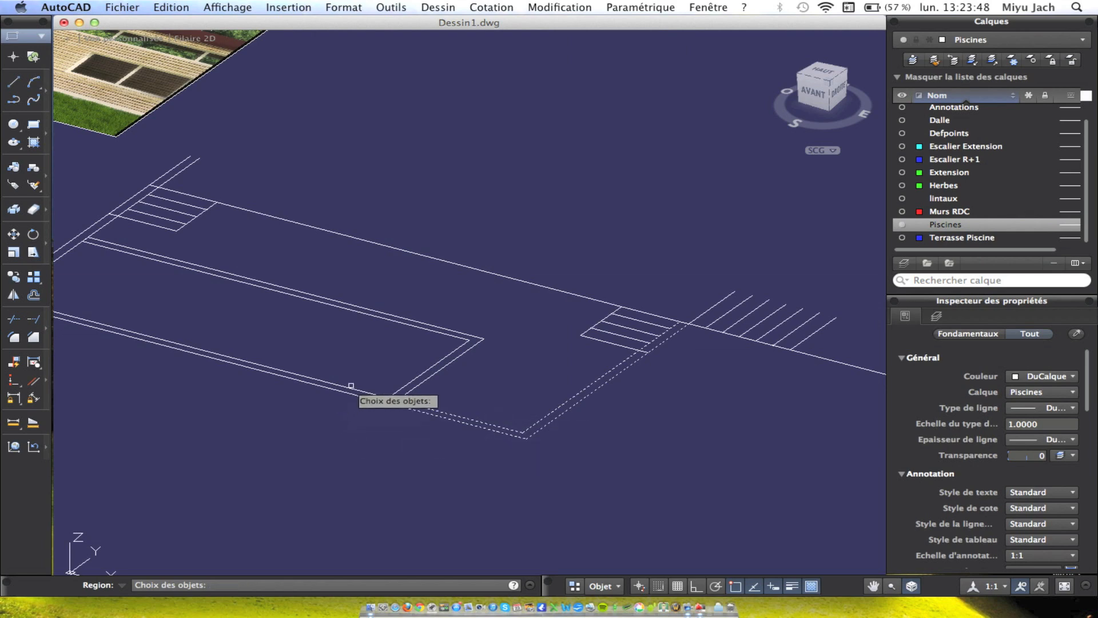
scroll(400, 389, up, 5)
click(448, 426)
click(386, 346)
click(481, 491)
scroll(518, 492, down, 3)
scroll(246, 481, down, 2)
scroll(465, 396, up, 3)
click(453, 161)
click(580, 265)
scroll(572, 270, down, 3)
middle_drag(563, 274, 856, 227)
scroll(852, 227, down, 2)
key(Return)
click(736, 291)
click(717, 294)
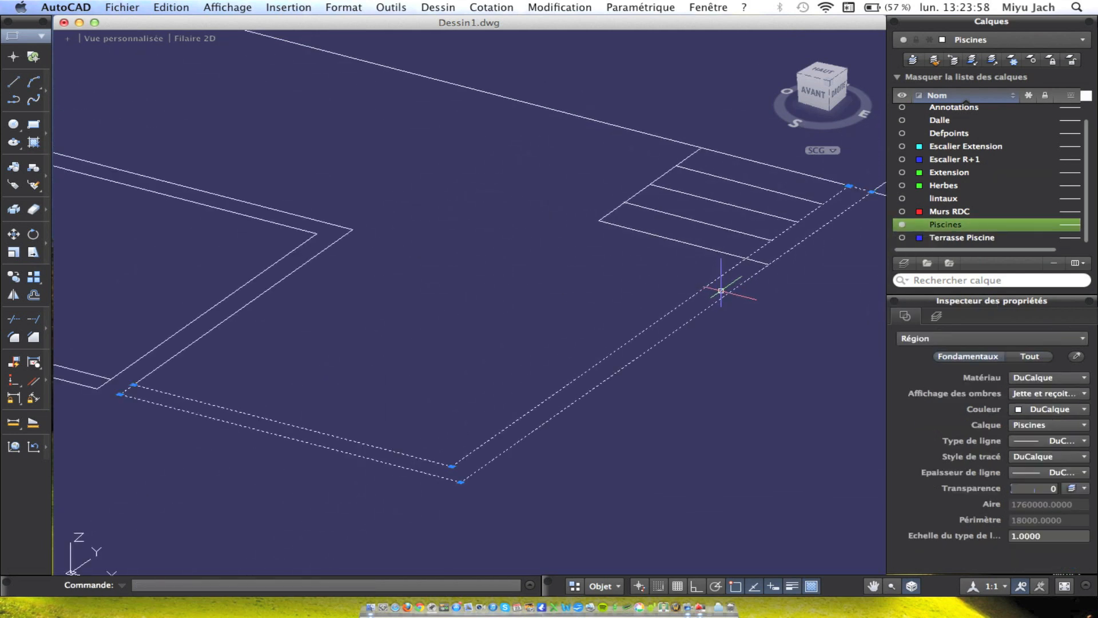
key(Escape)
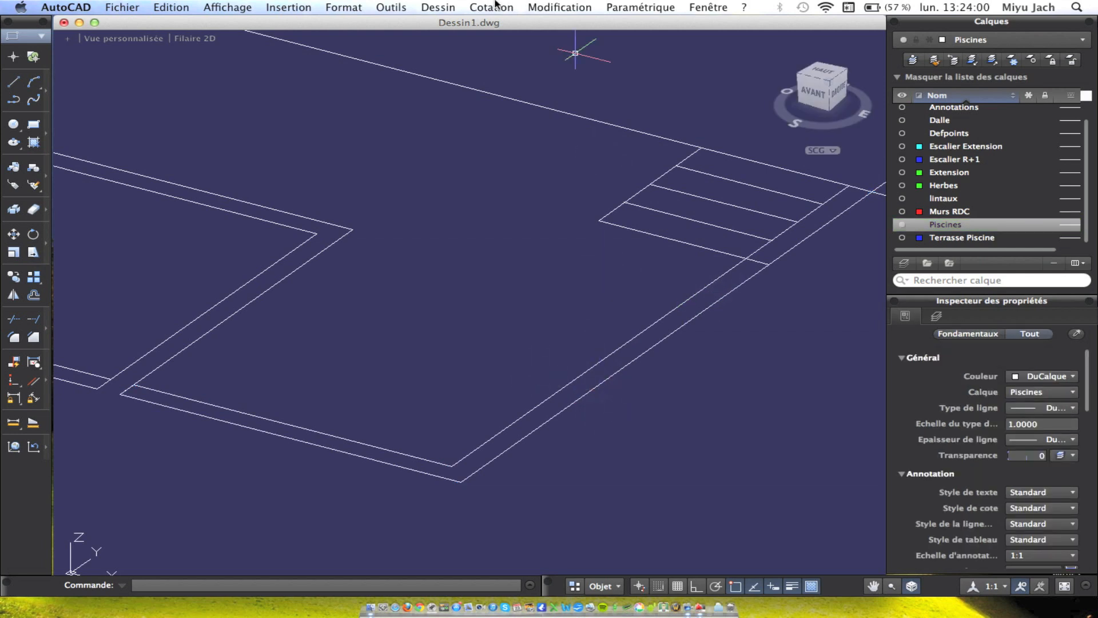
Extrude the L-shaped pool wall region downward by 1200.
click(451, 7)
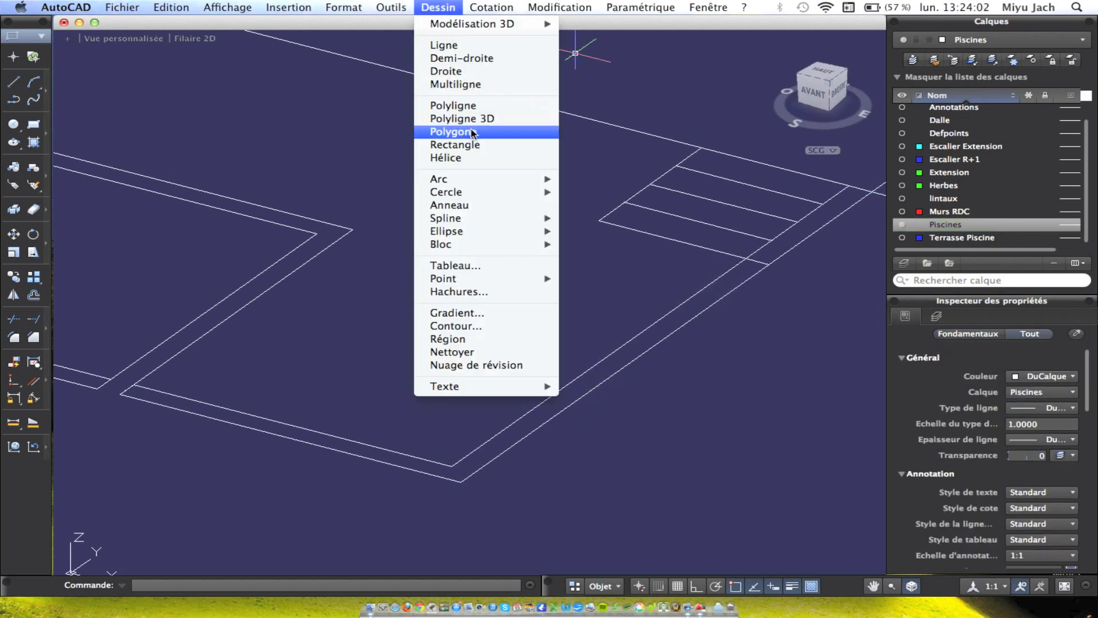
mouse_move(452, 24)
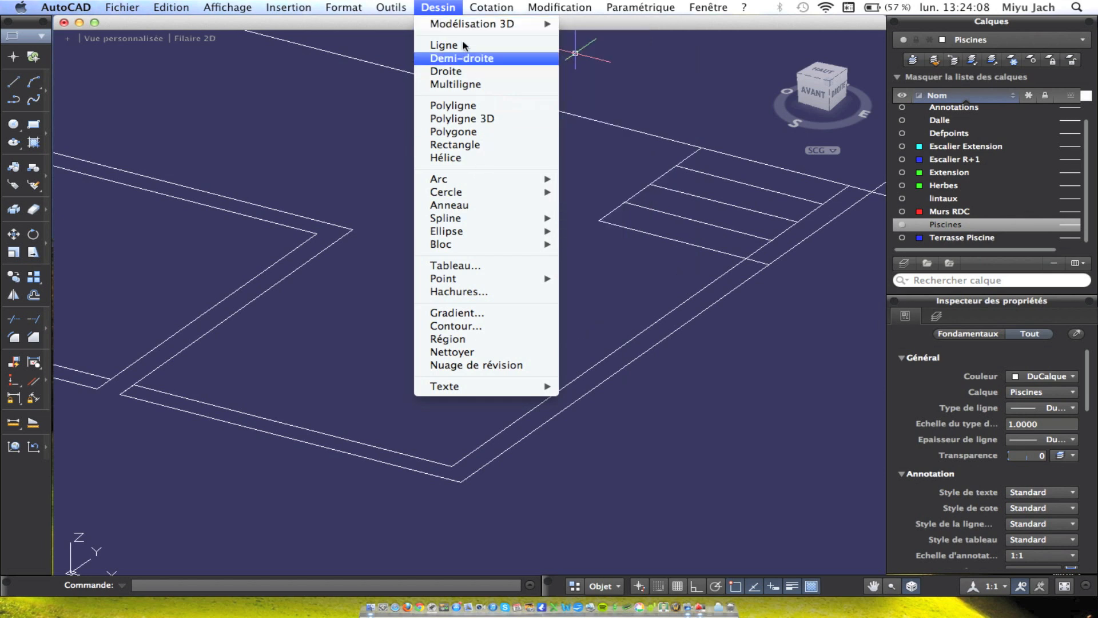
mouse_move(487, 6)
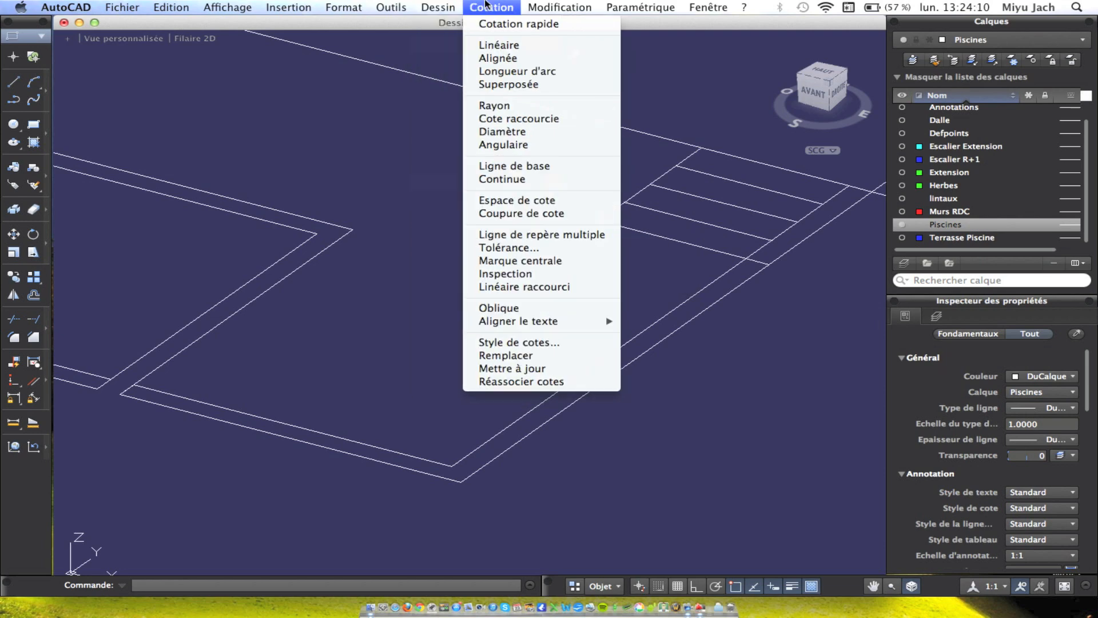
mouse_move(438, 7)
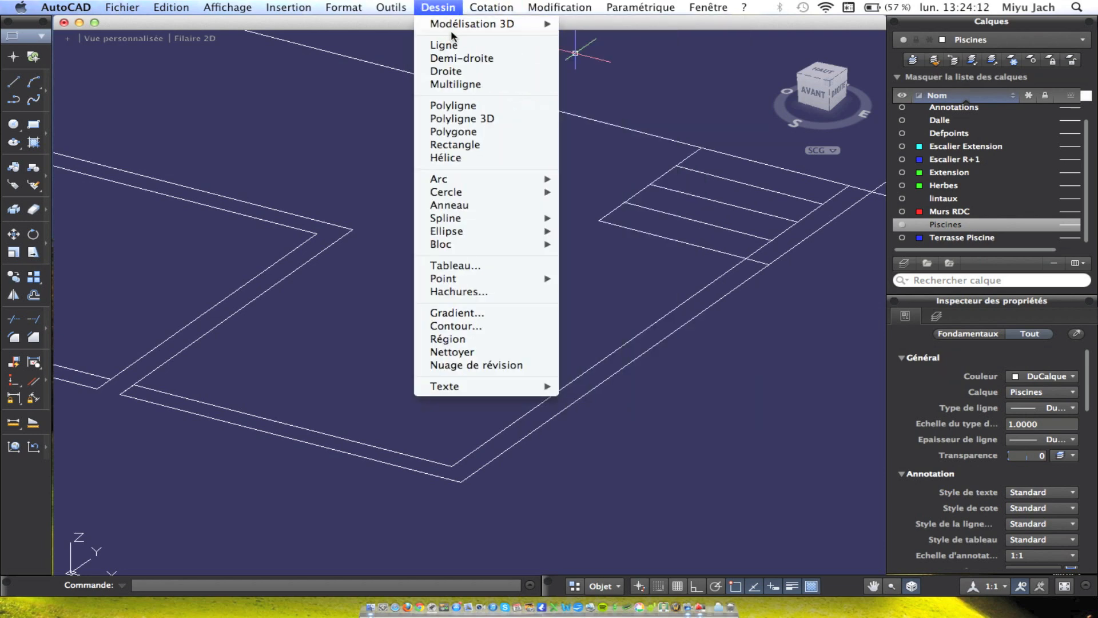
click(599, 141)
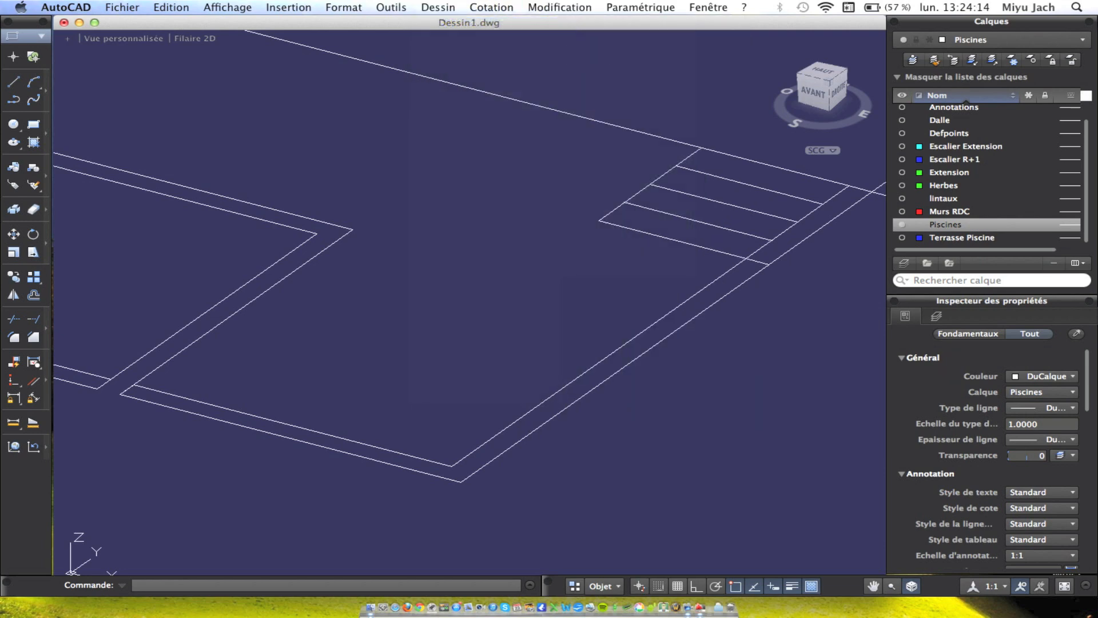
click(510, 453)
click(495, 437)
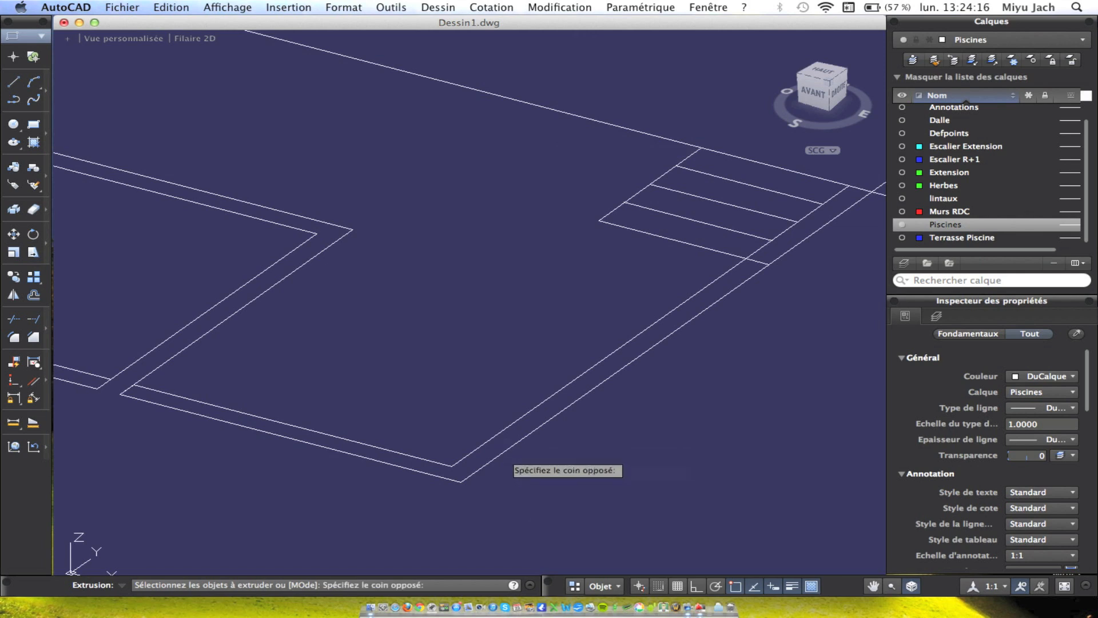
key(Return)
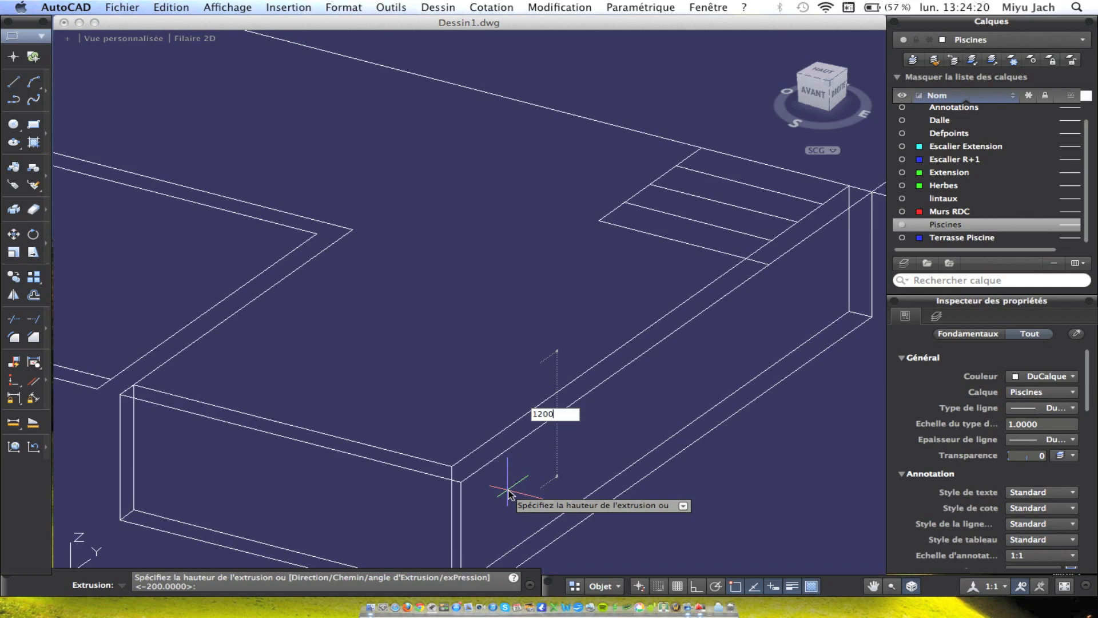
key(Return)
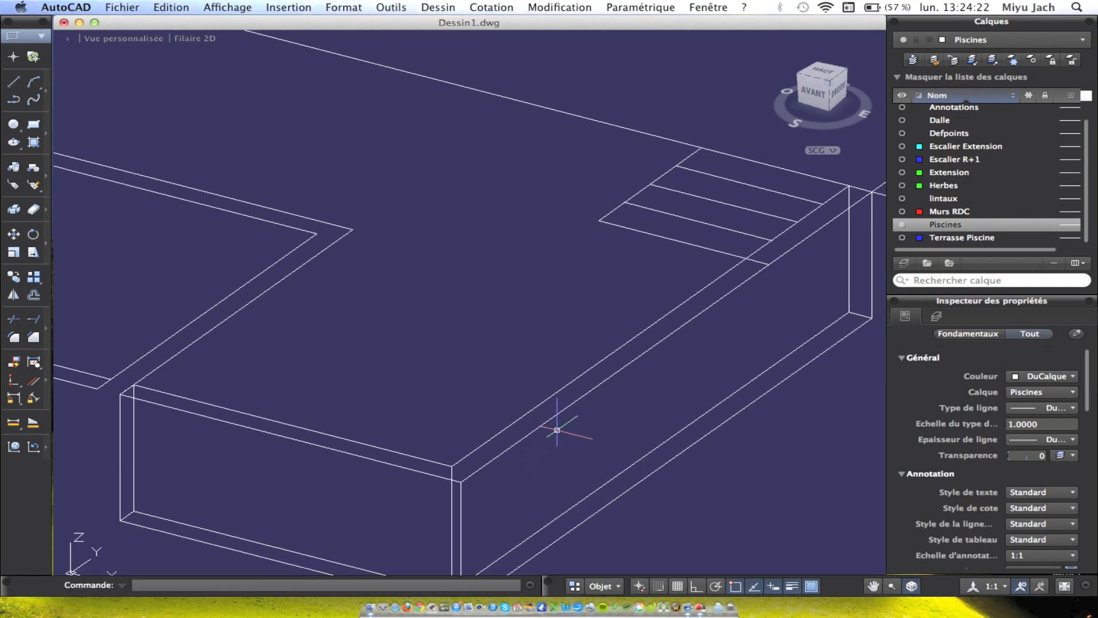
Draw a rectangle over the outermost tread of the steps inside the wall, from its far outer corner to the inner wall edge.
scroll(595, 286, down, 2)
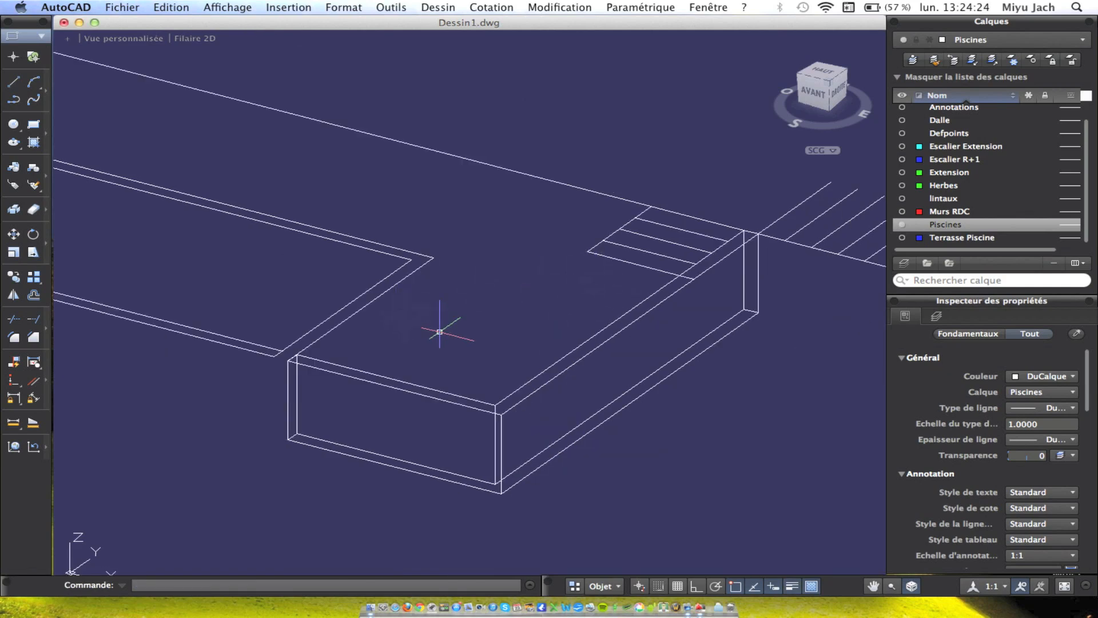
scroll(654, 243, up, 2)
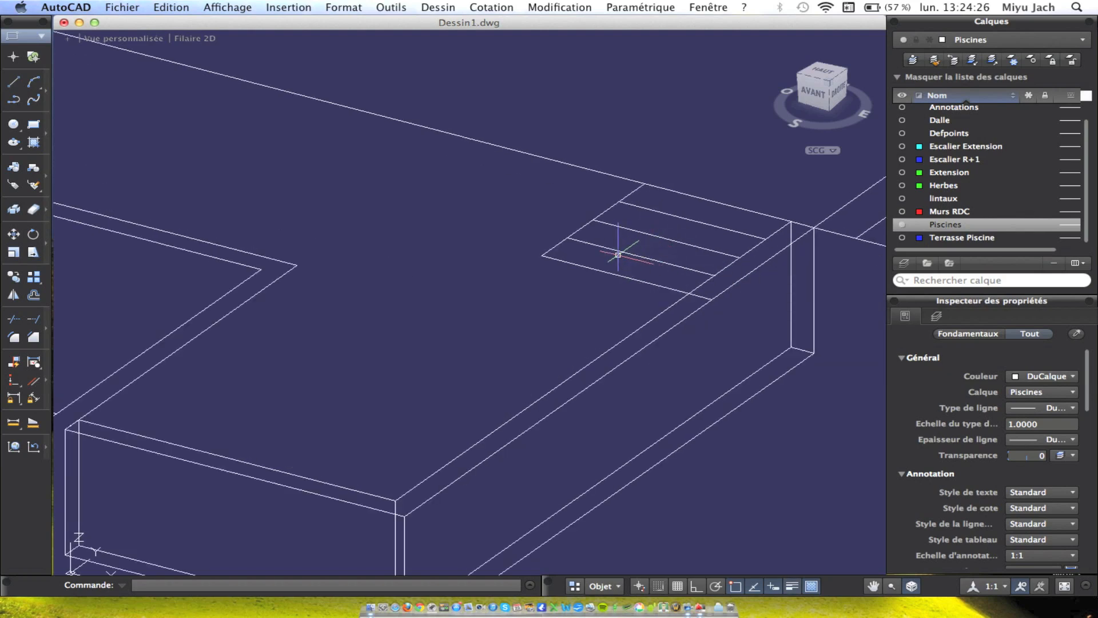
scroll(676, 278, up, 2)
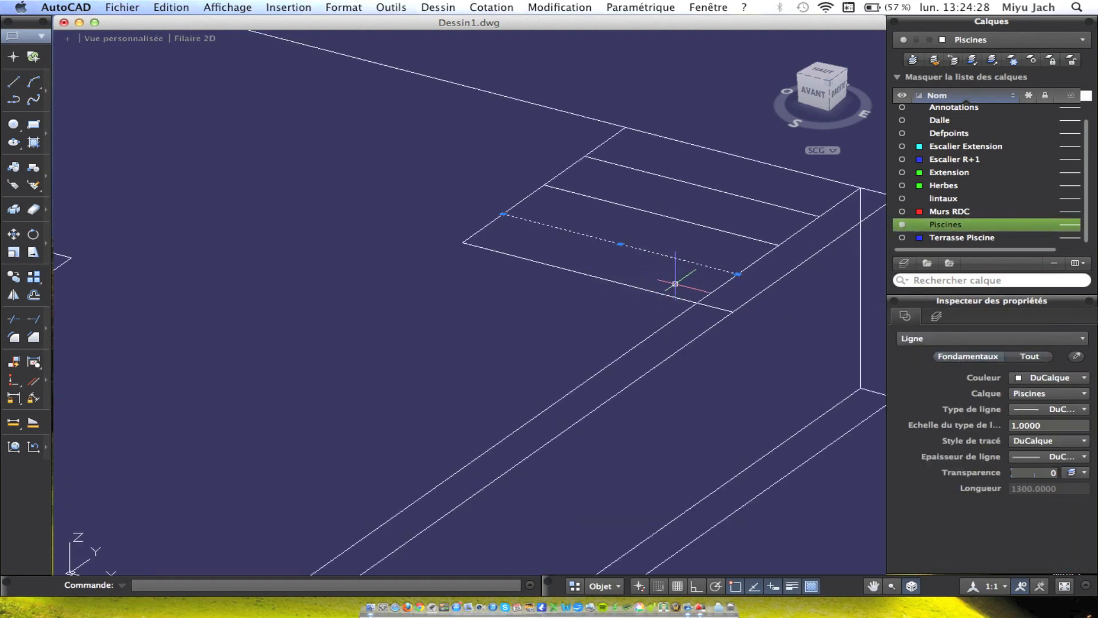
click(722, 305)
click(713, 307)
key(Escape)
click(683, 306)
click(673, 292)
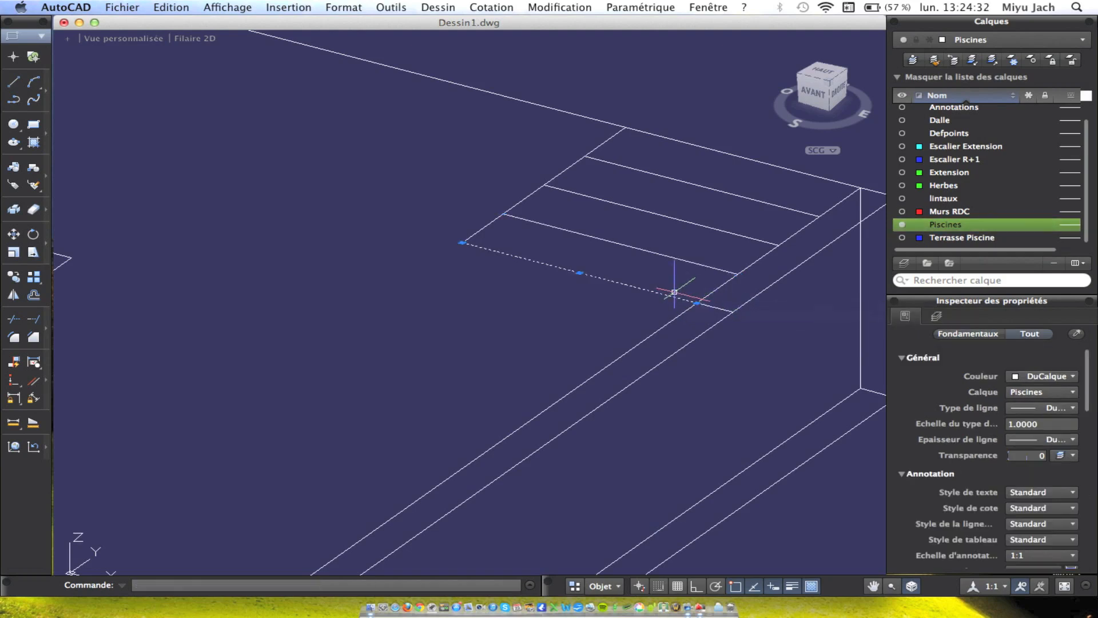
key(Escape)
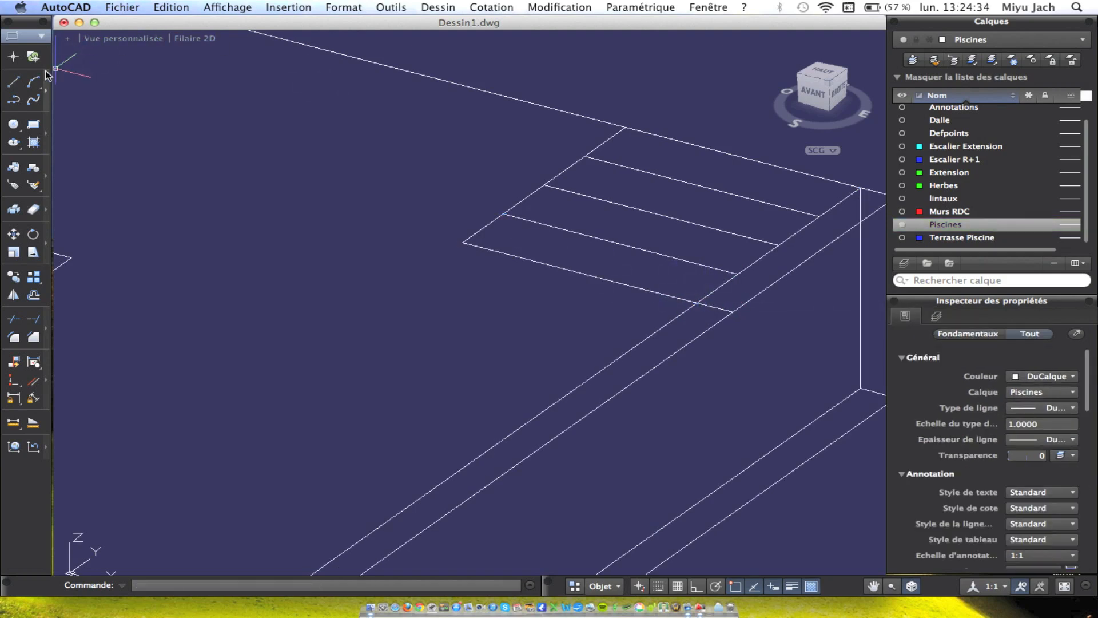
click(33, 127)
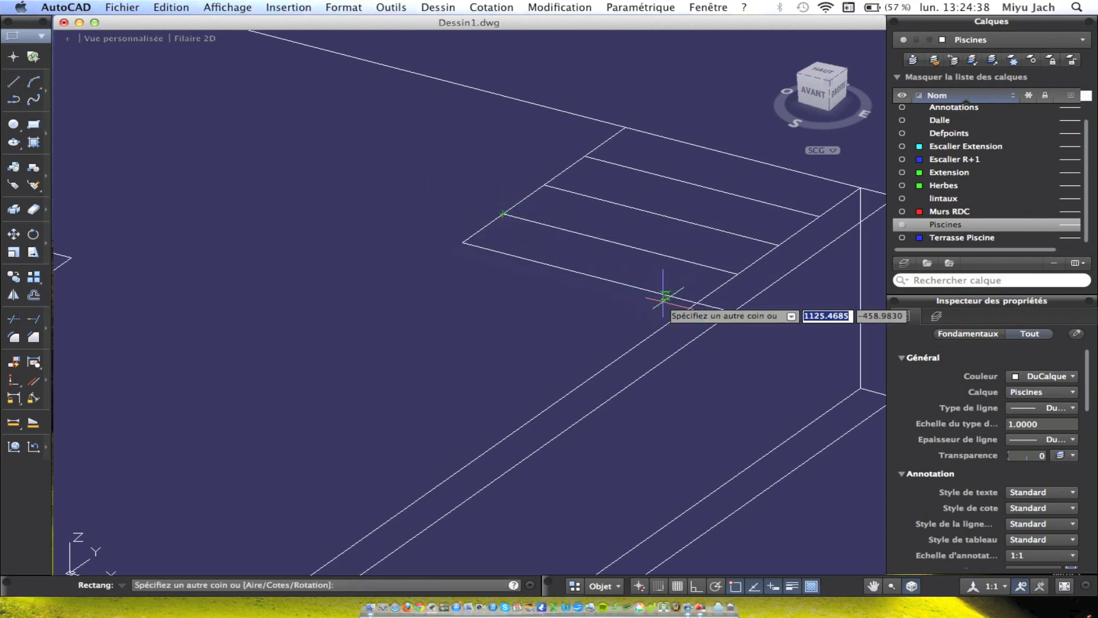
key(Escape)
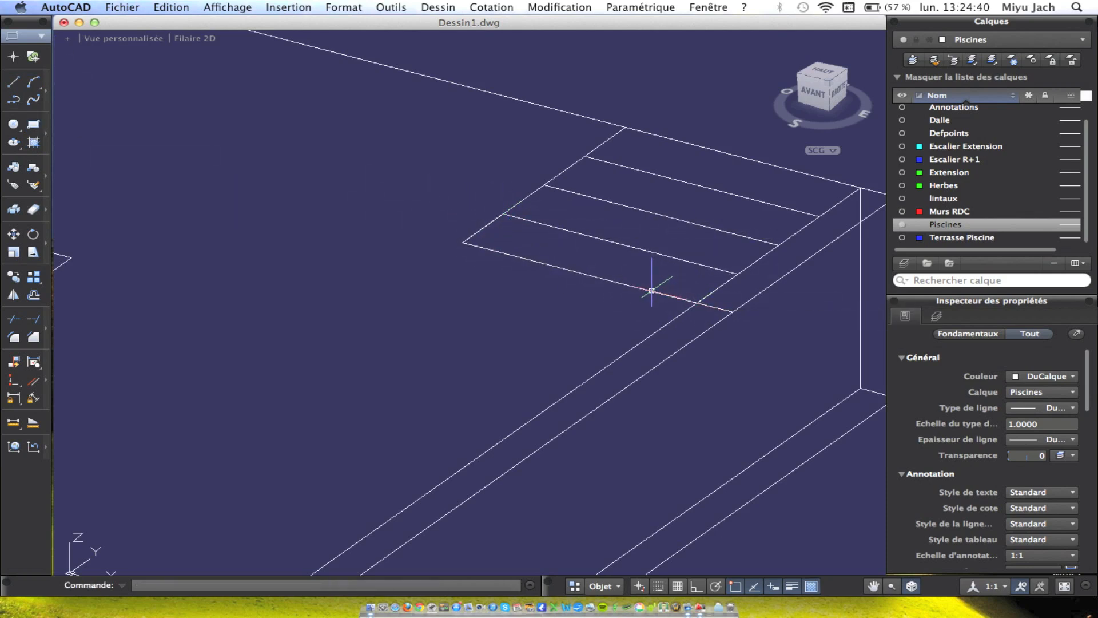
Extrude the outermost tread rectangle upward by 200.
click(651, 290)
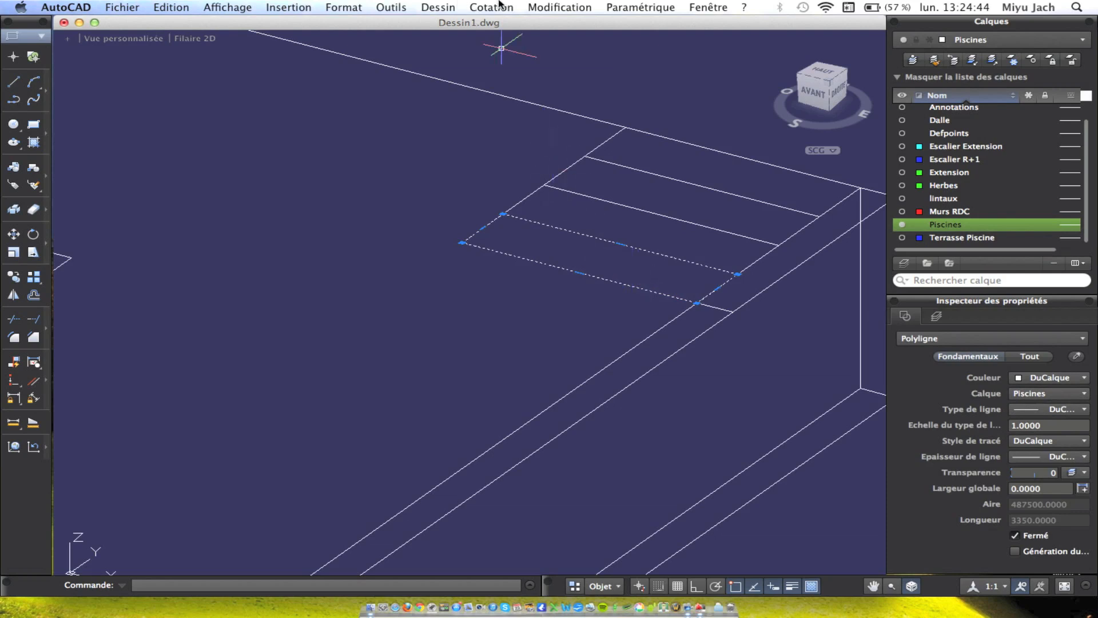
click(435, 7)
mouse_move(454, 26)
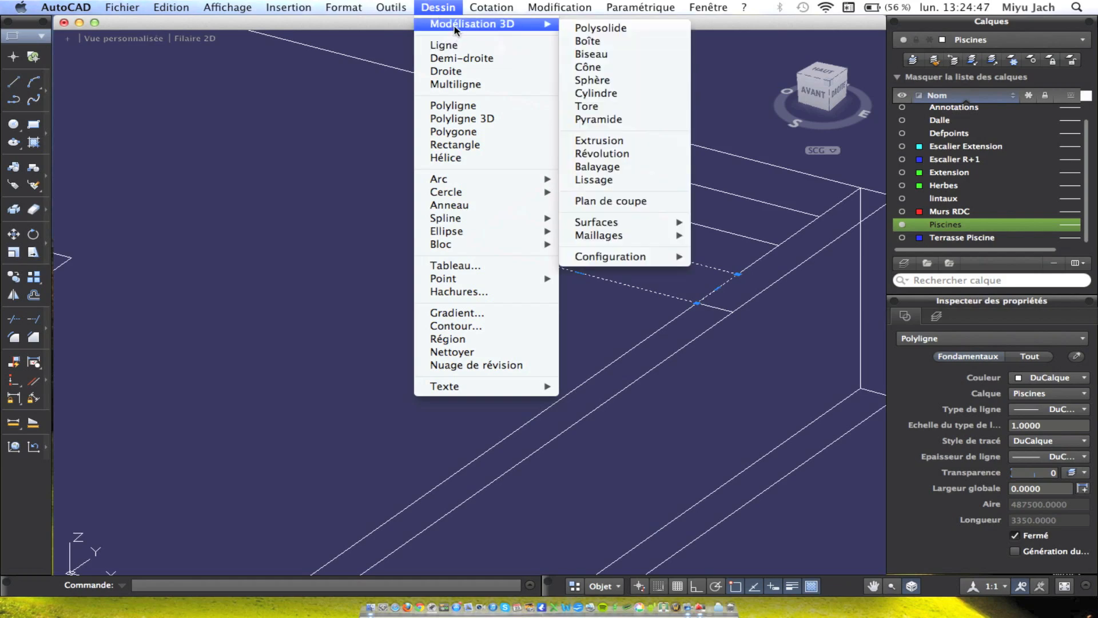
click(598, 140)
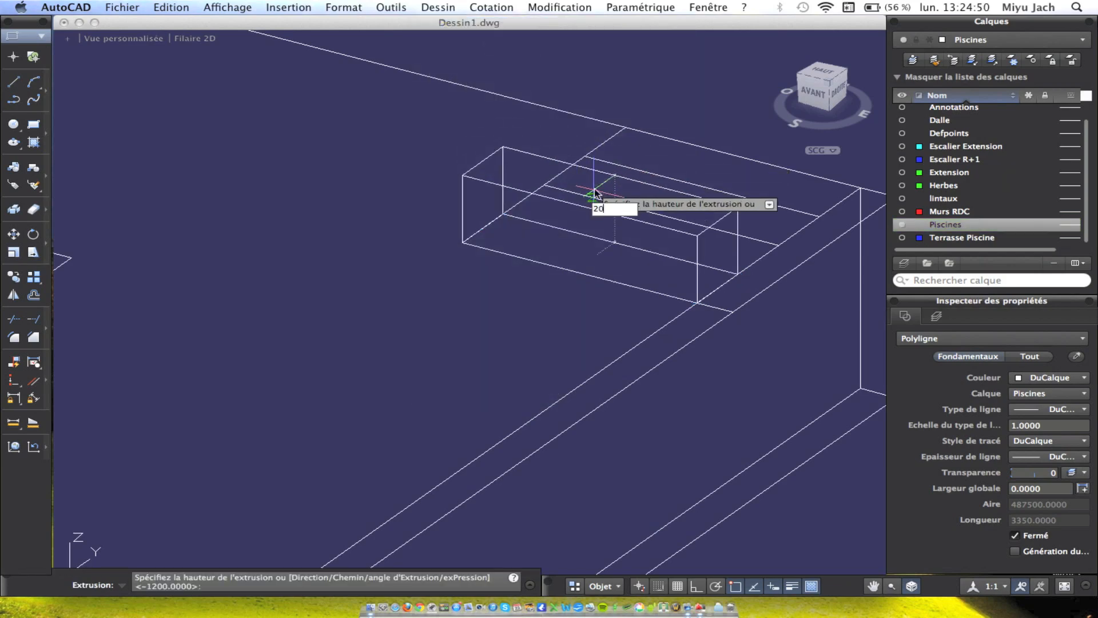
key(Return)
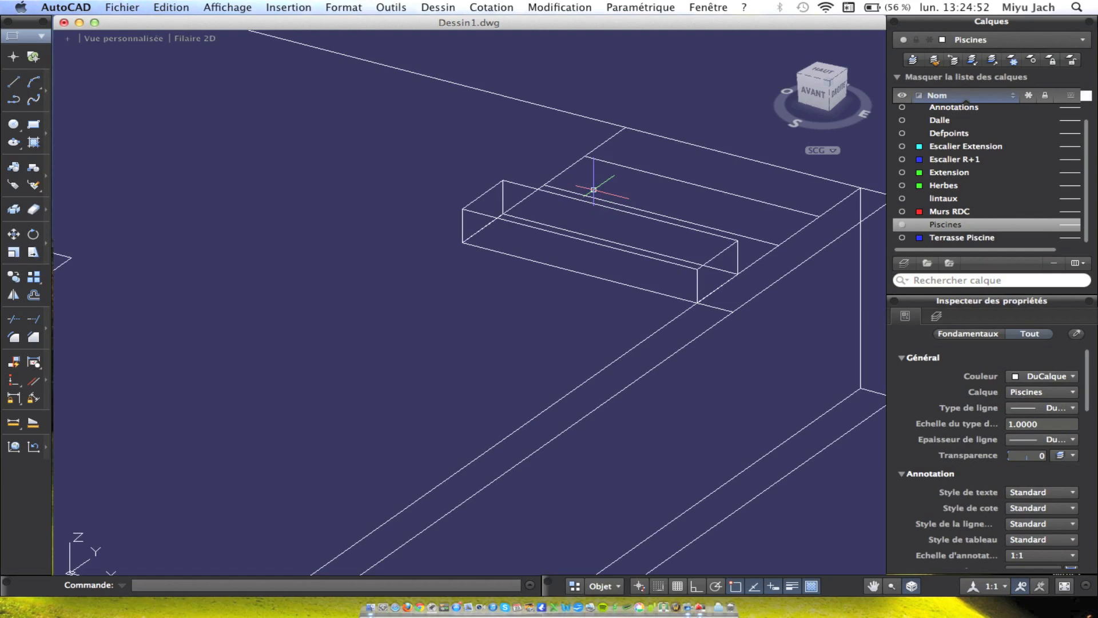
shift+middle_drag(569, 205, 845, 215)
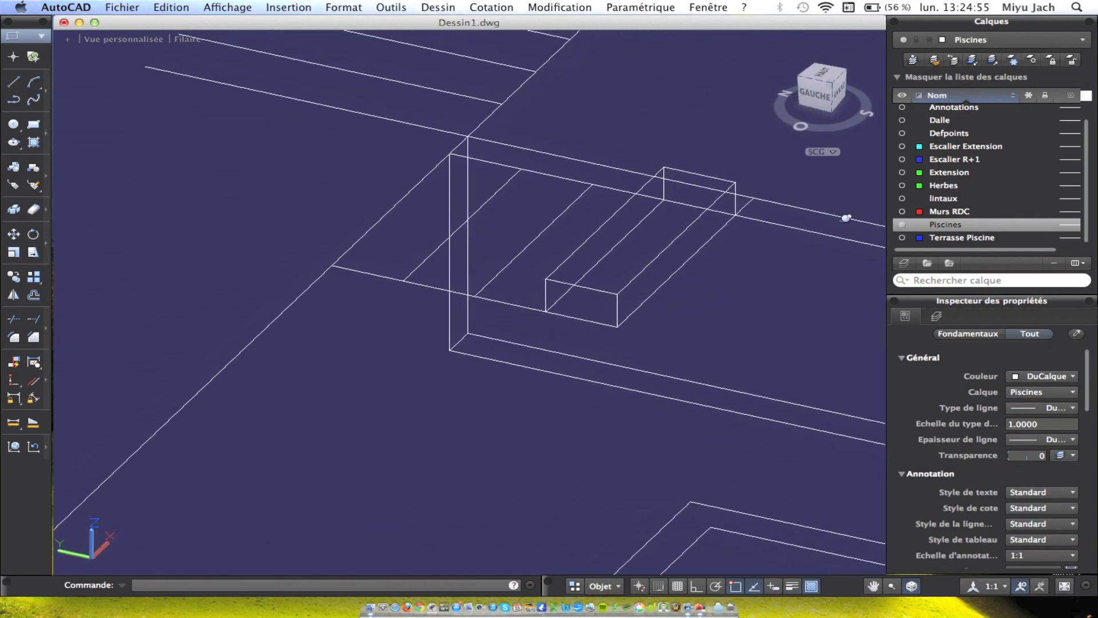
Delete the two leftover inner tread lines and the side line of the steps beside the extruded tread.
click(503, 270)
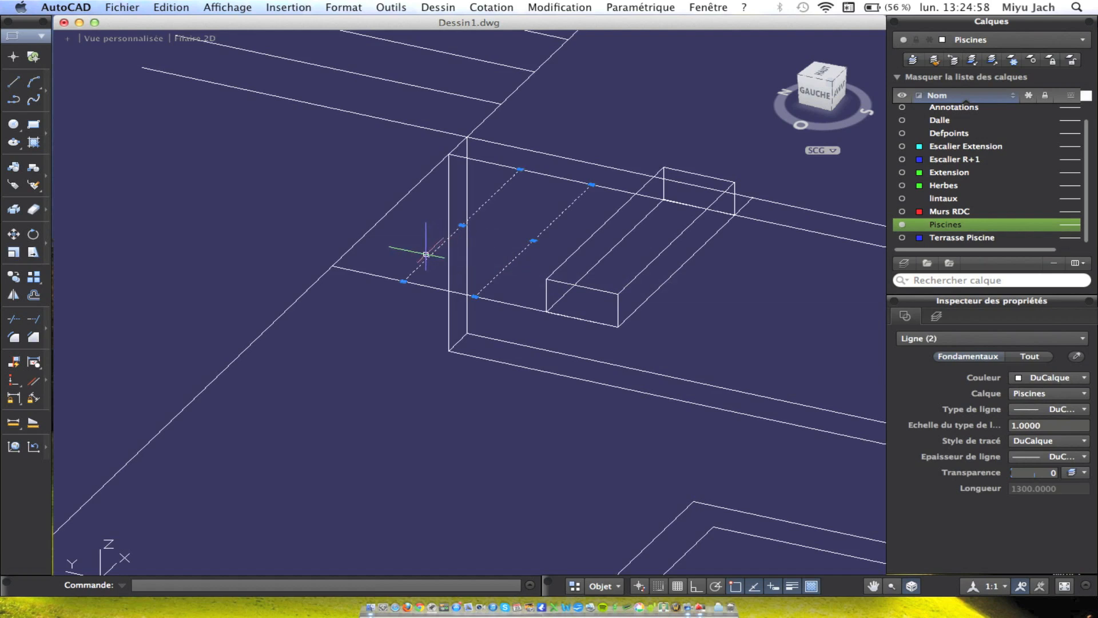
key(Escape)
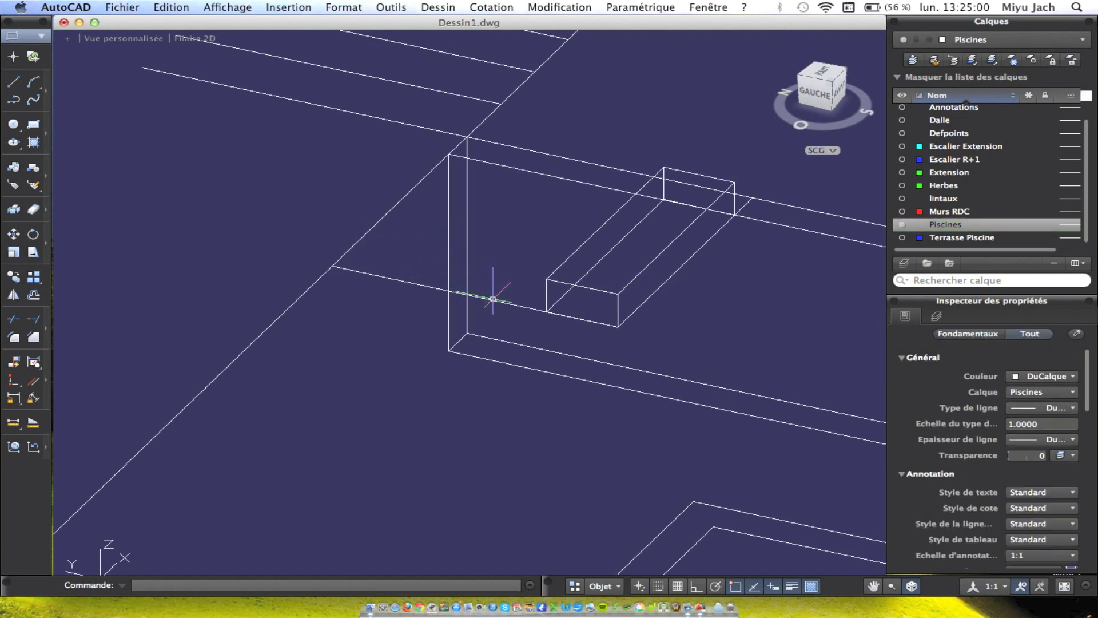
click(492, 300)
key(Escape)
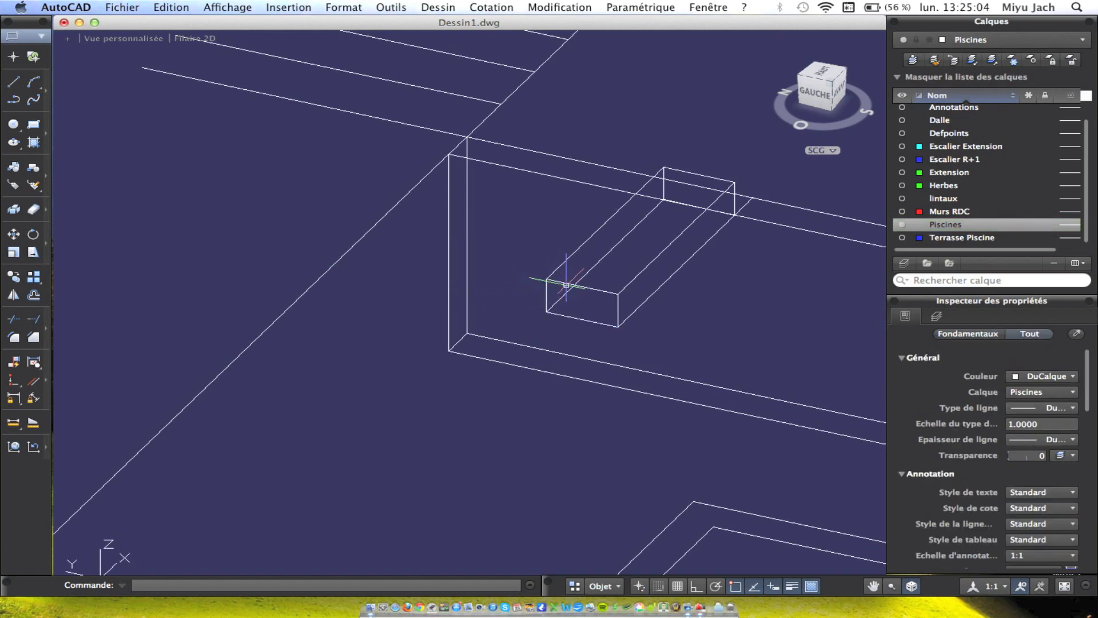
click(558, 282)
click(14, 236)
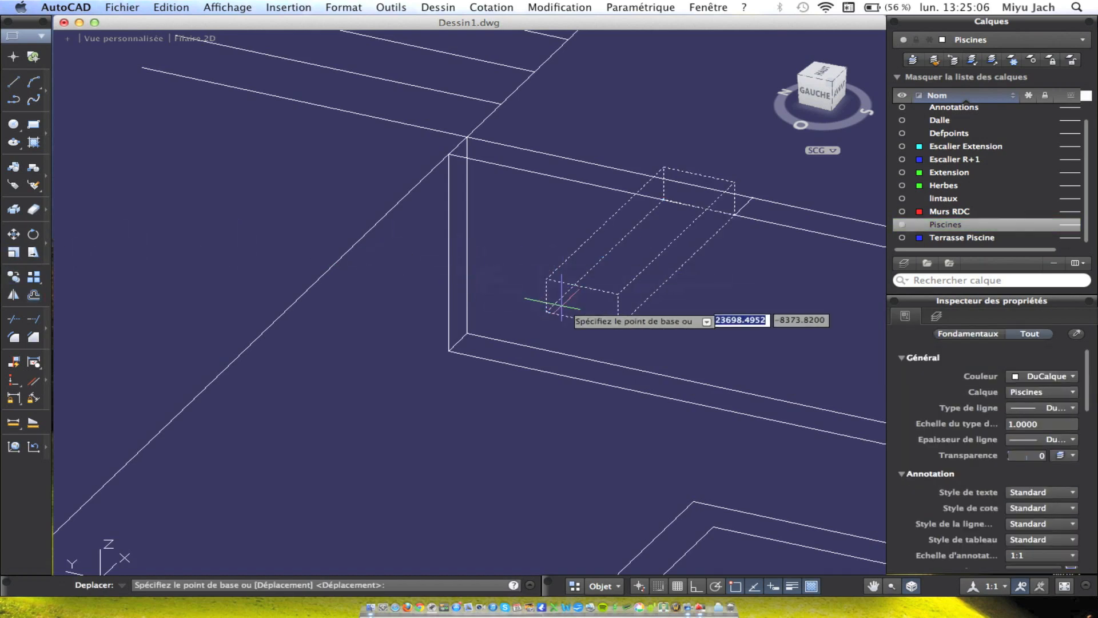
click(618, 326)
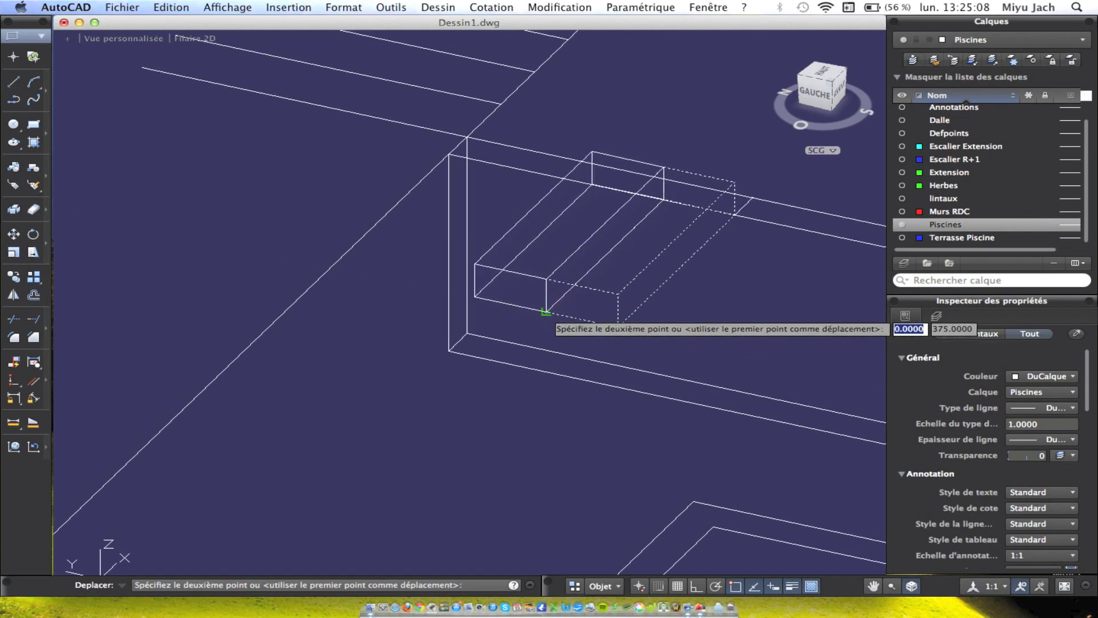
click(560, 311)
key(super+z)
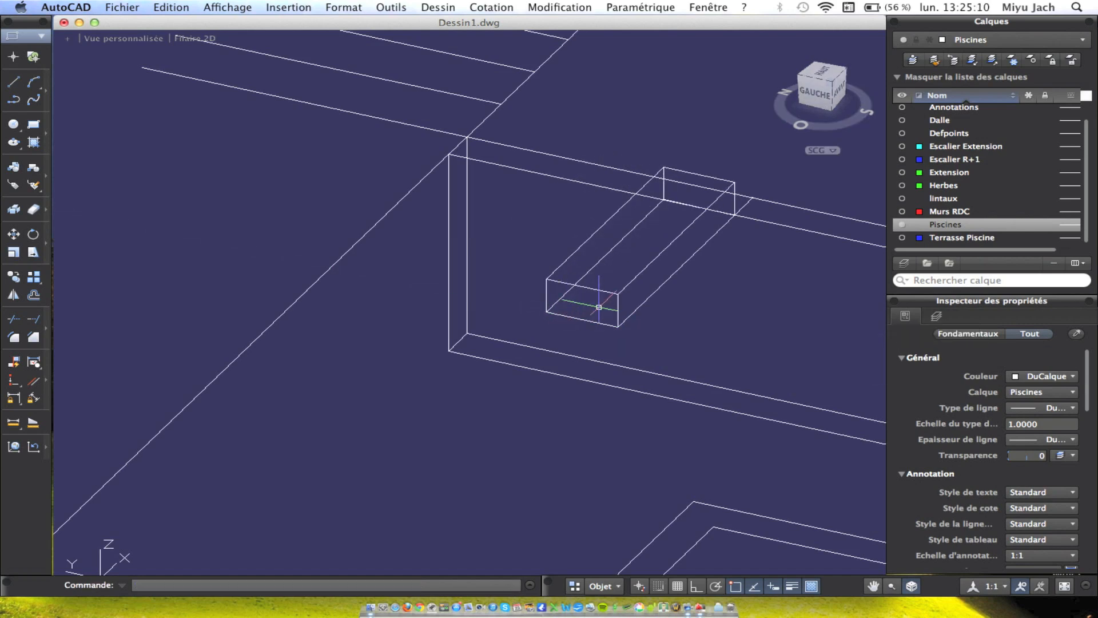
Copy the outermost tread solid corner to corner into the adjacent second tread position toward the end of the pool.
click(593, 295)
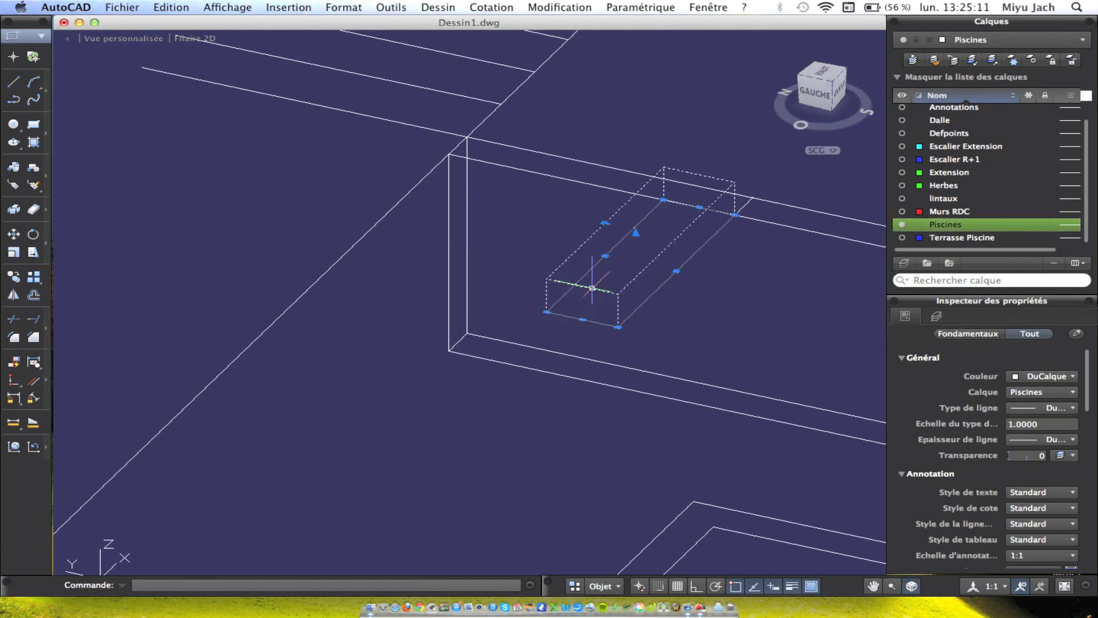
click(12, 278)
click(618, 326)
click(545, 313)
key(Escape)
Stretch the height of the copied second tread solid with the value 200.
click(527, 270)
click(519, 277)
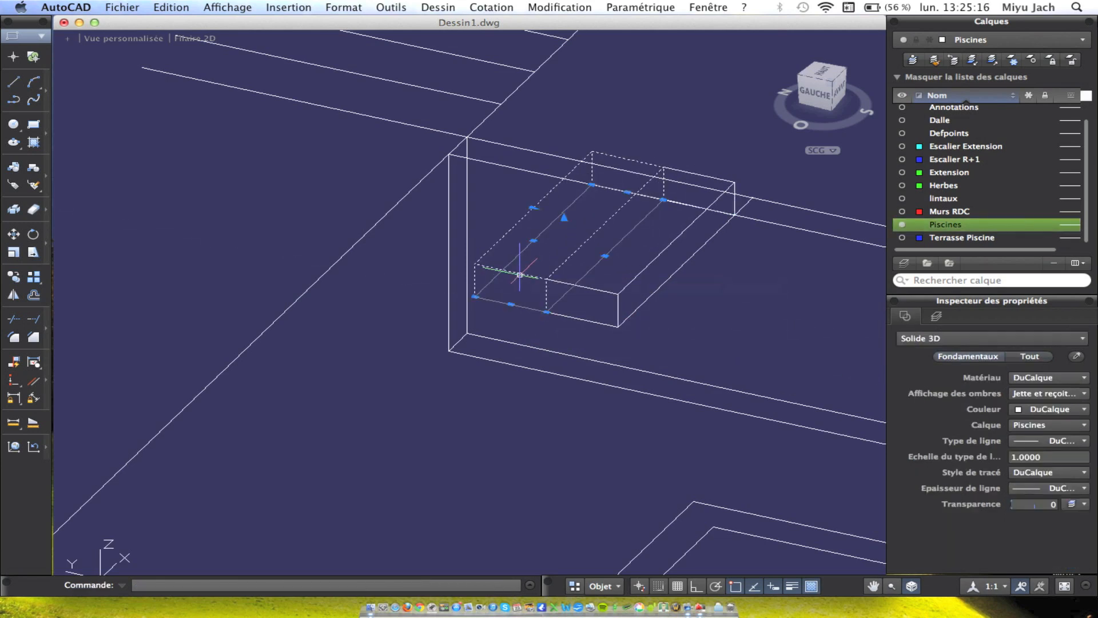
shift+middle_drag(580, 263, 306, 255)
click(564, 213)
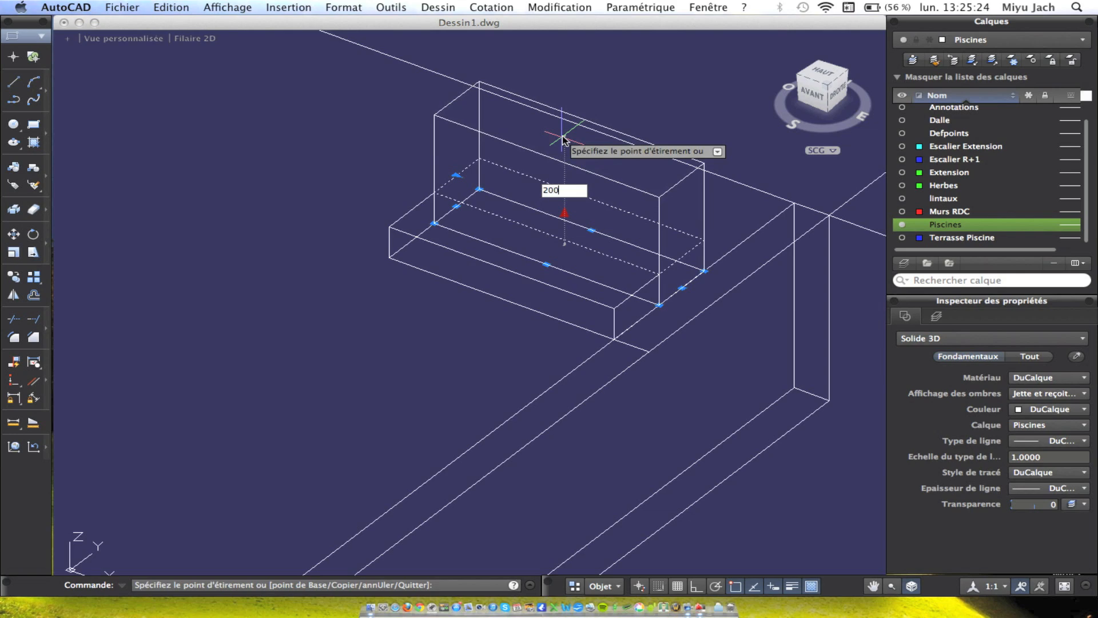
text(200)
key(Return)
shift+middle_drag(686, 197, 644, 190)
shift+middle_drag(580, 220, 596, 201)
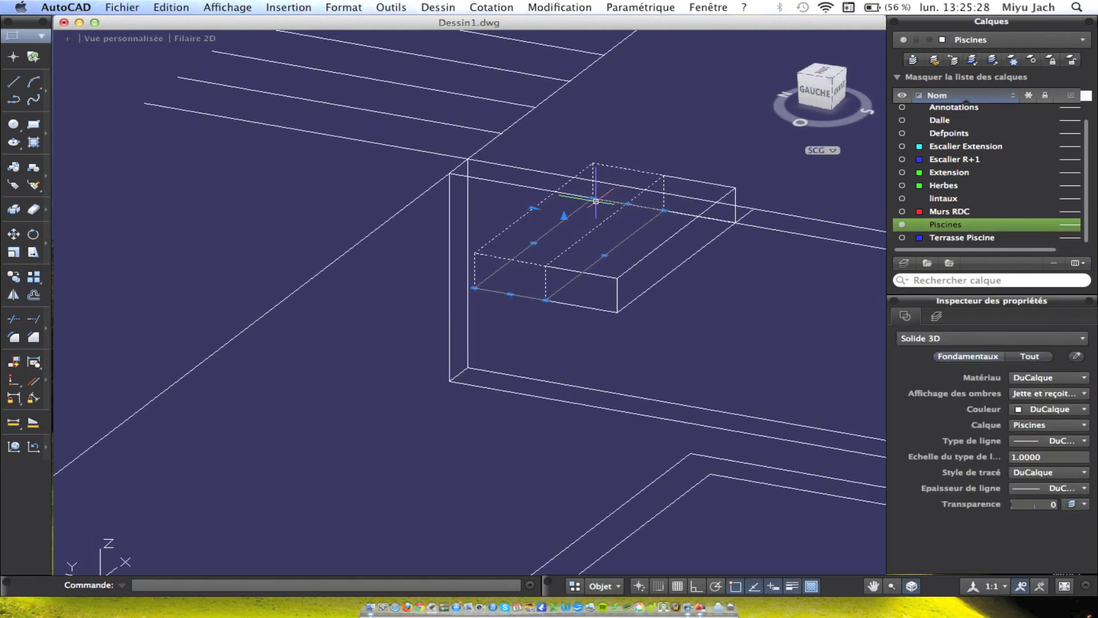
Set the height of the second tread solid to 400.
click(565, 217)
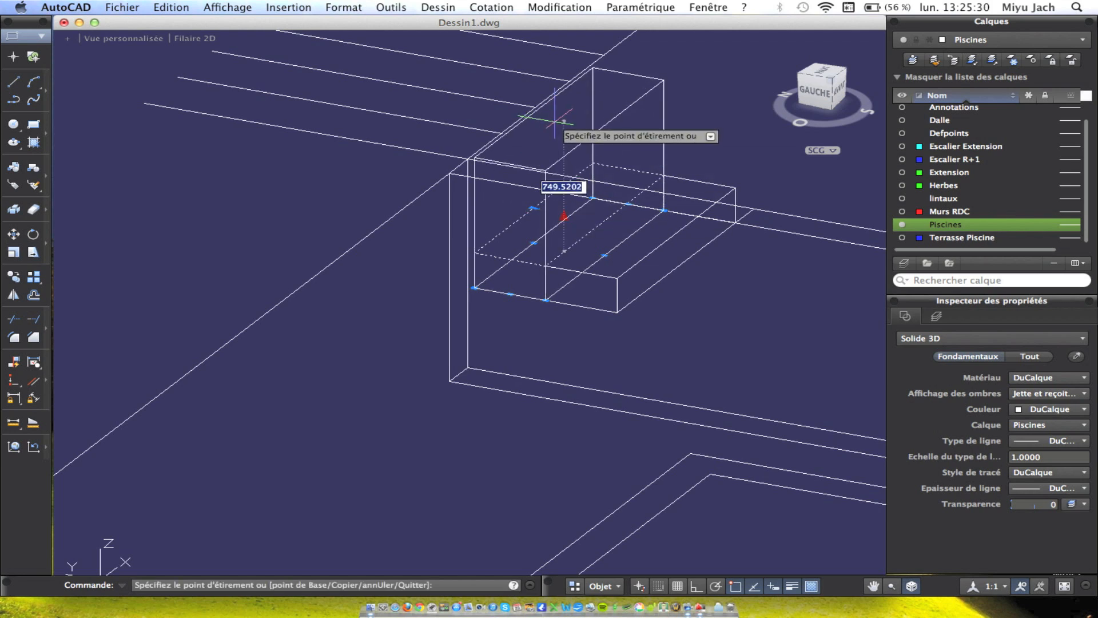
text(400)
key(Return)
shift+middle_drag(558, 122, 791, 190)
key(Escape)
Copy the 400-high second tread solid corner to corner into the adjacent third tread position.
shift+middle_drag(790, 206, 653, 268)
click(661, 305)
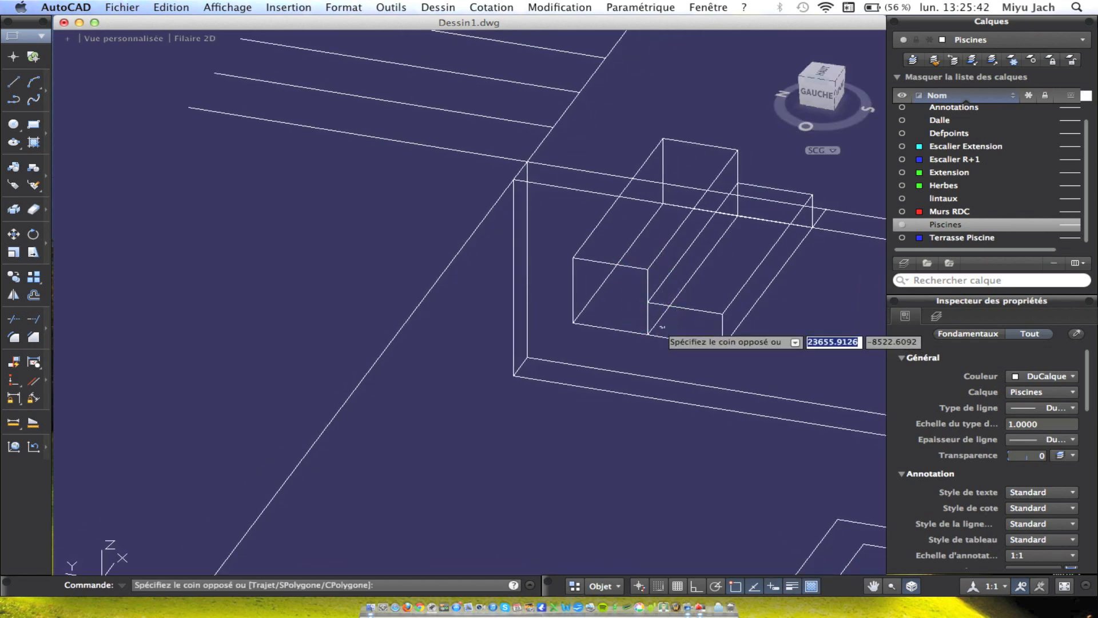
click(618, 329)
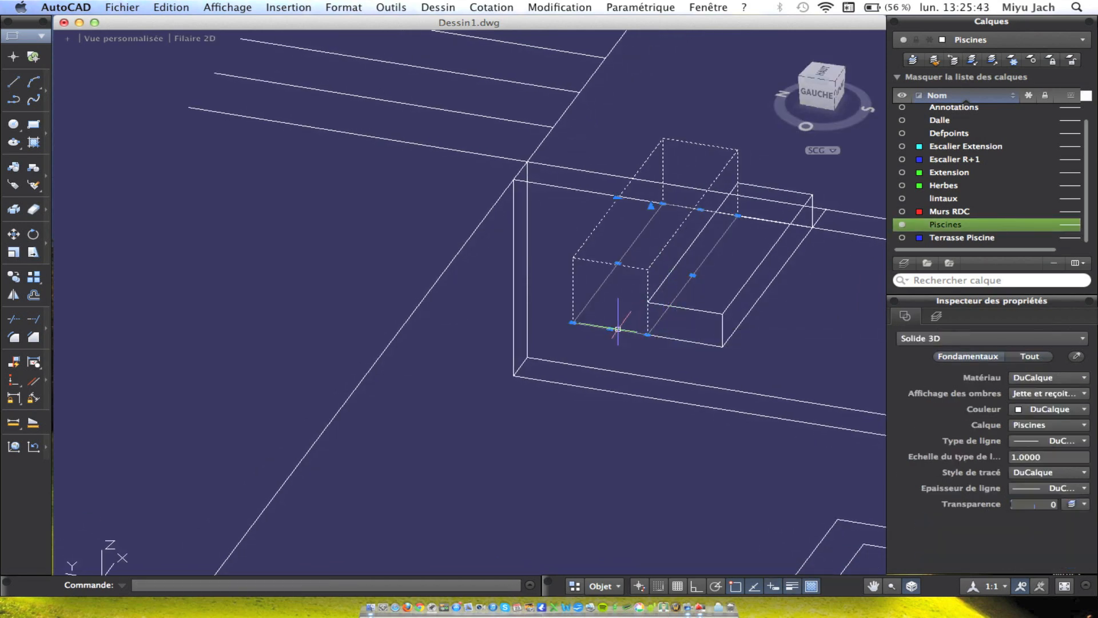
click(12, 282)
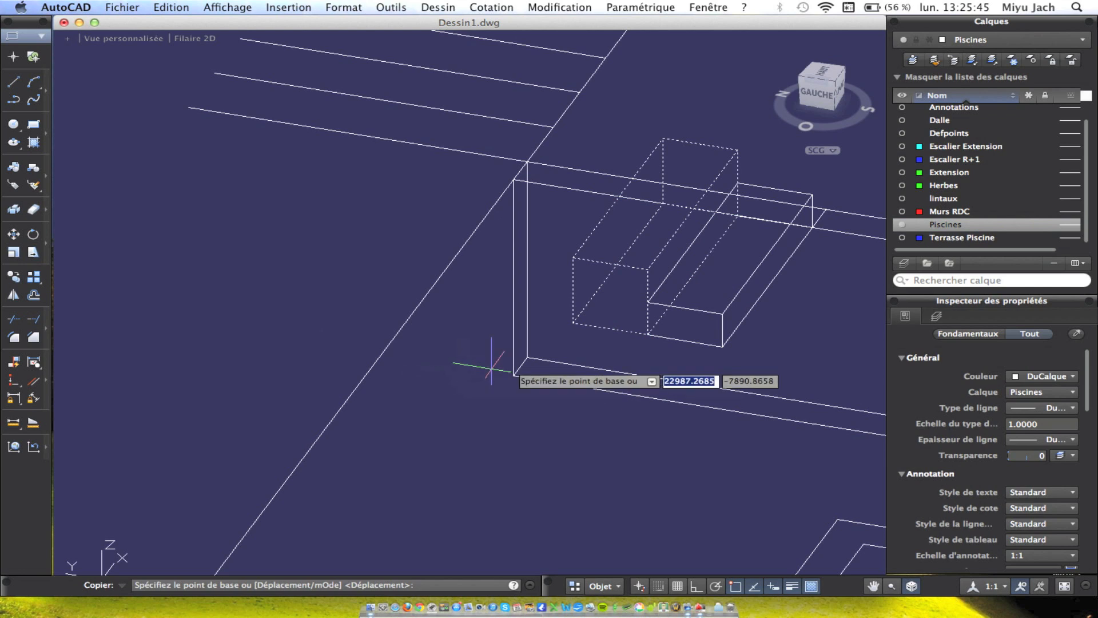
click(648, 335)
click(573, 324)
key(Escape)
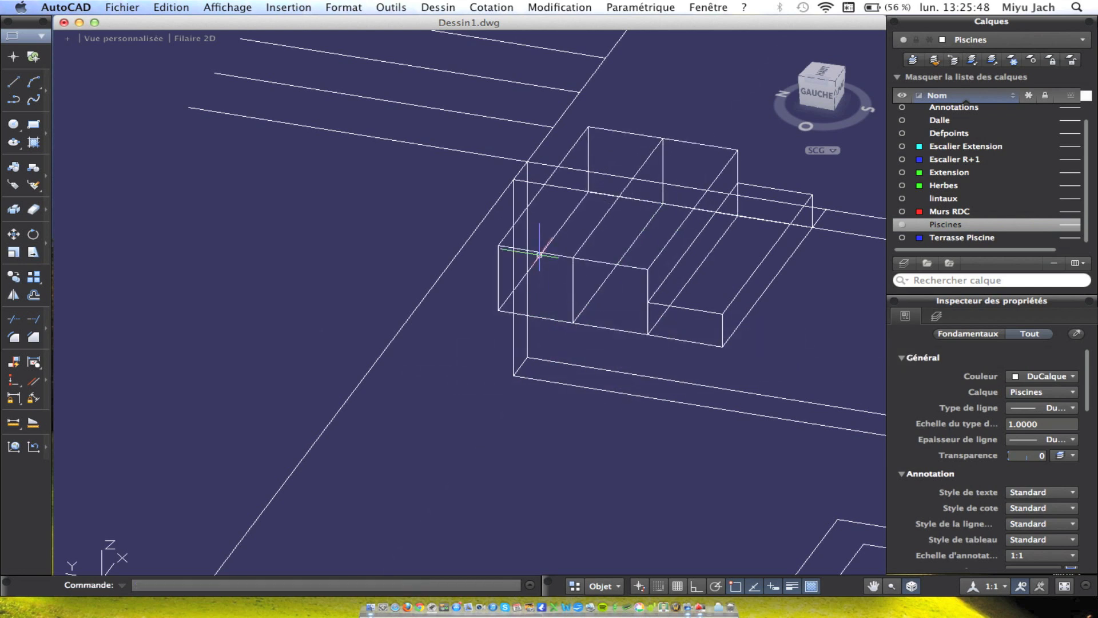
Set the height of the third tread solid to 600.
click(542, 252)
mouse_move(564, 255)
shift+middle_down()
mouse_move(552, 248)
mouse_move(551, 277)
mouse_move(562, 239)
shift+middle_up()
click(562, 239)
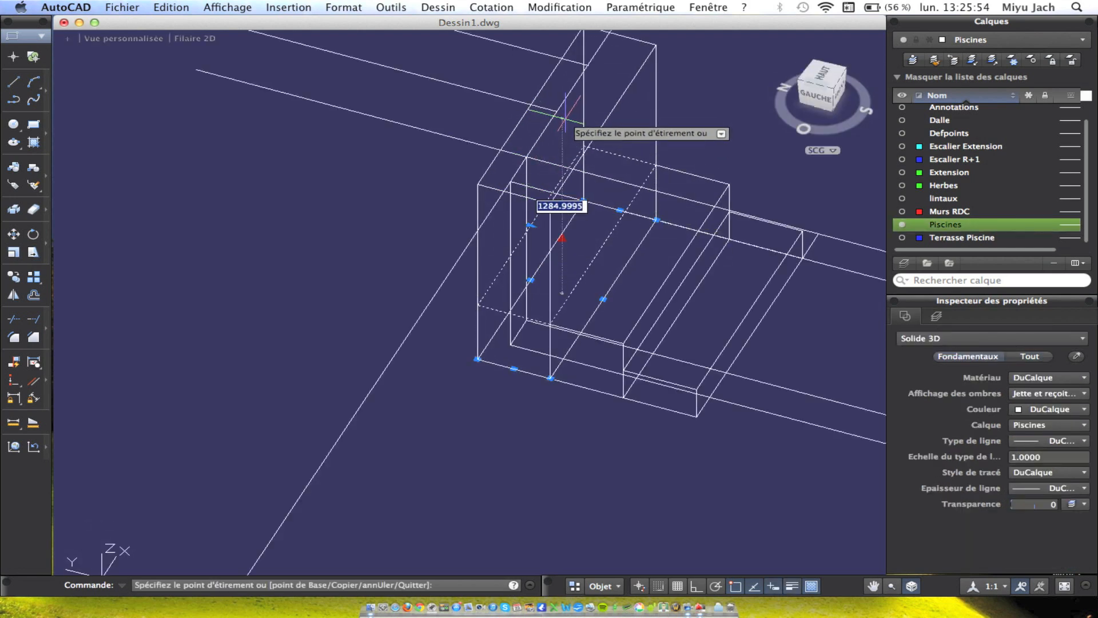
text(60)
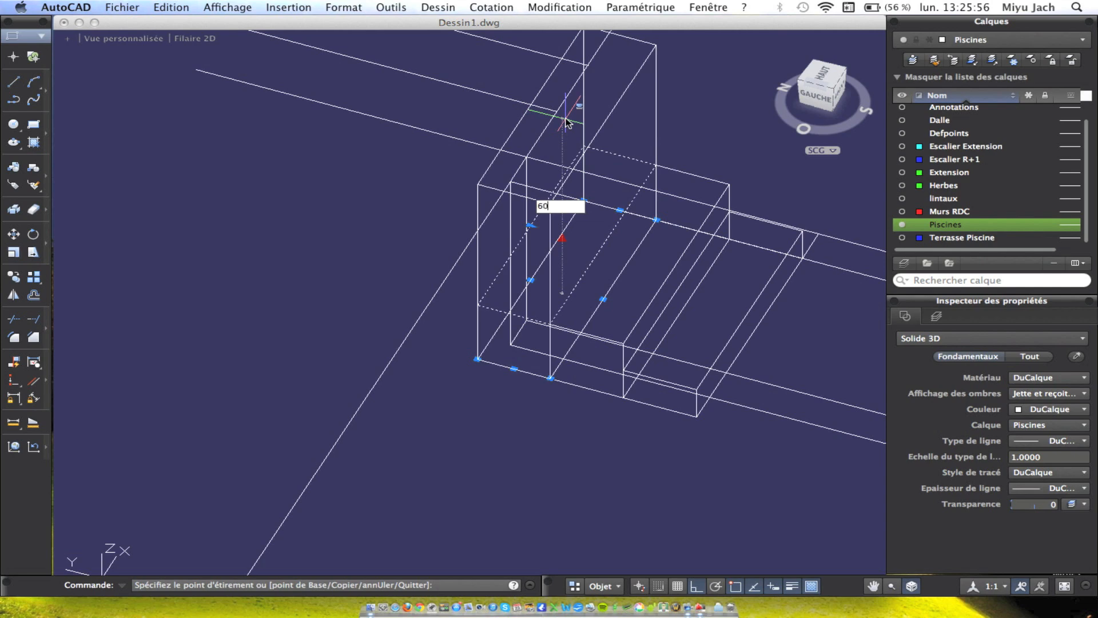
text(0)
key(Return)
Copy the 600-high third tread solid corner to corner into the fourth, innermost tread position.
mouse_move(583, 192)
shift+middle_down()
mouse_move(557, 164)
mouse_move(571, 160)
mouse_move(626, 236)
mouse_move(723, 250)
mouse_move(704, 270)
mouse_move(541, 245)
shift+middle_up()
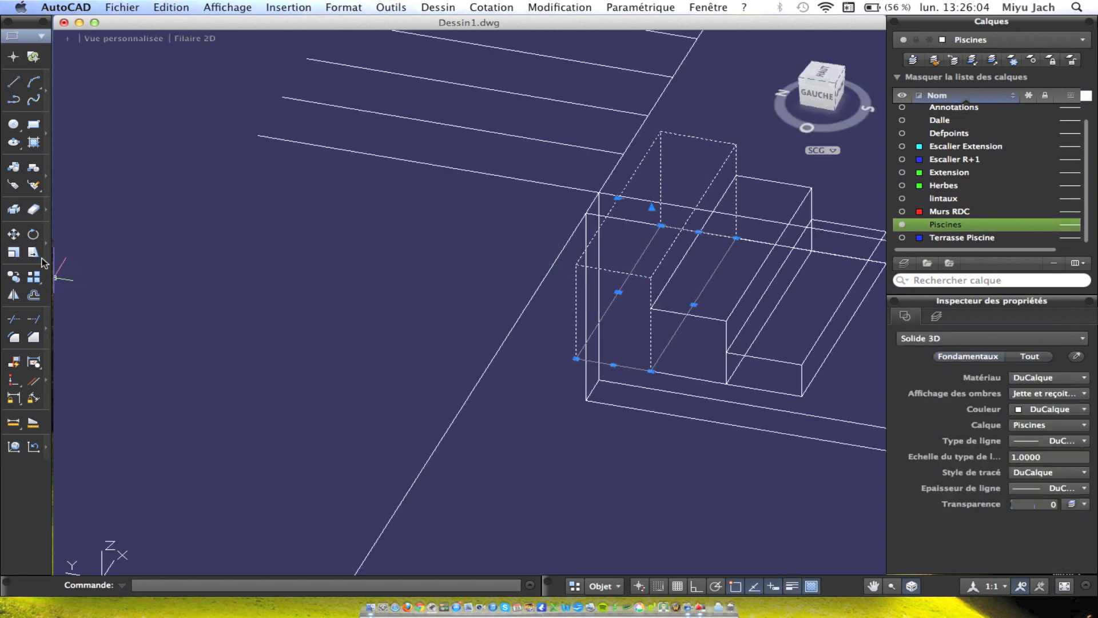
click(14, 277)
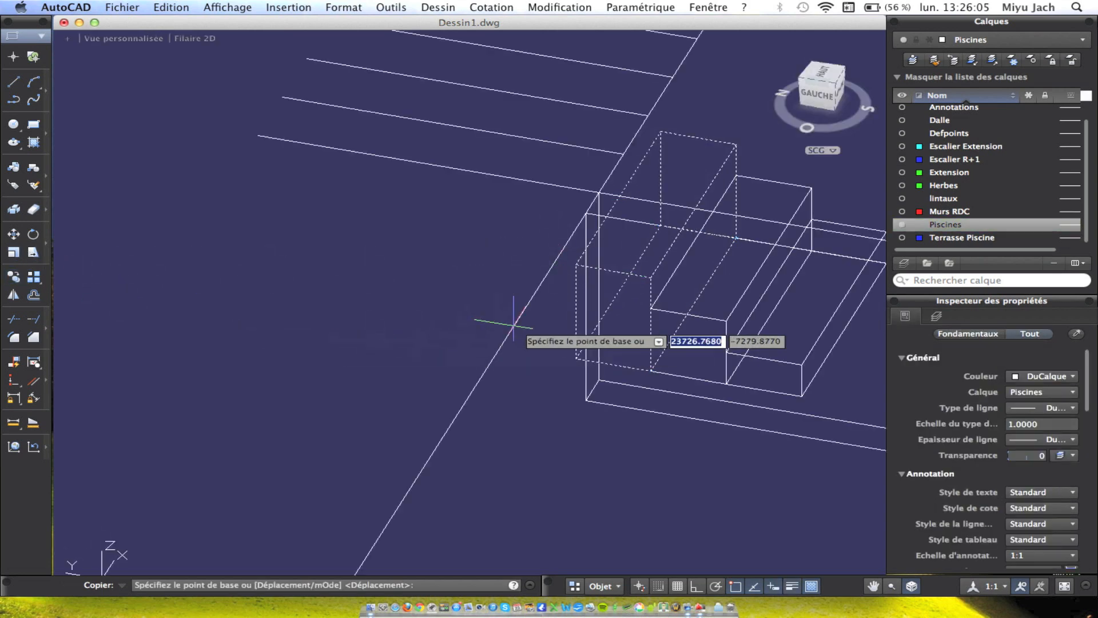
click(650, 371)
click(598, 366)
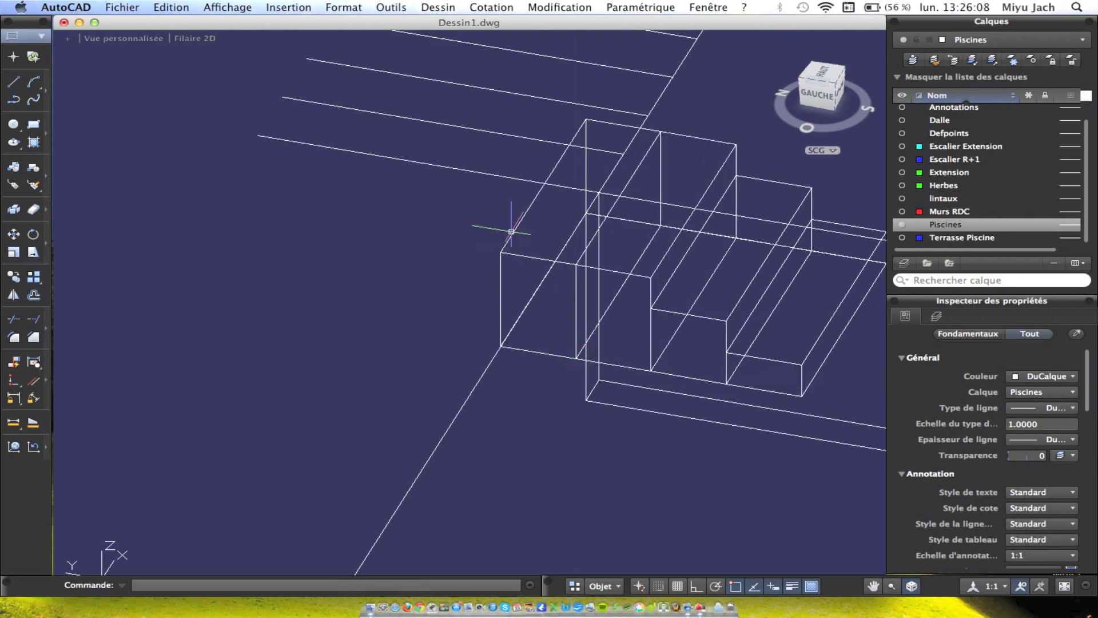
Set the height of the fourth, innermost tread solid to 800.
click(543, 261)
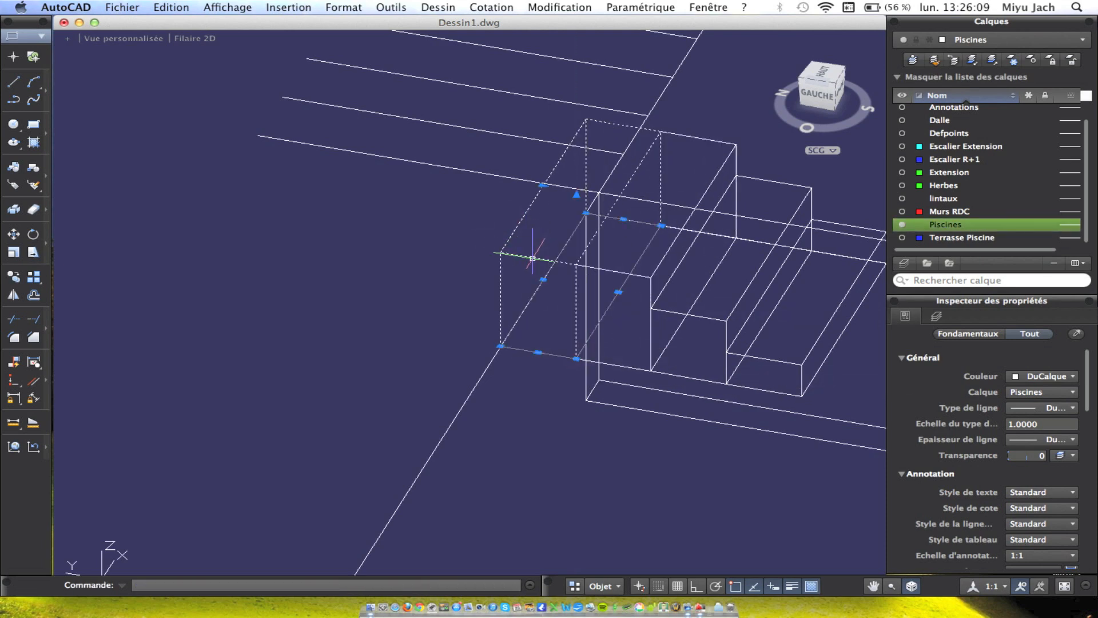
click(576, 194)
scroll(550, 234, up, 10)
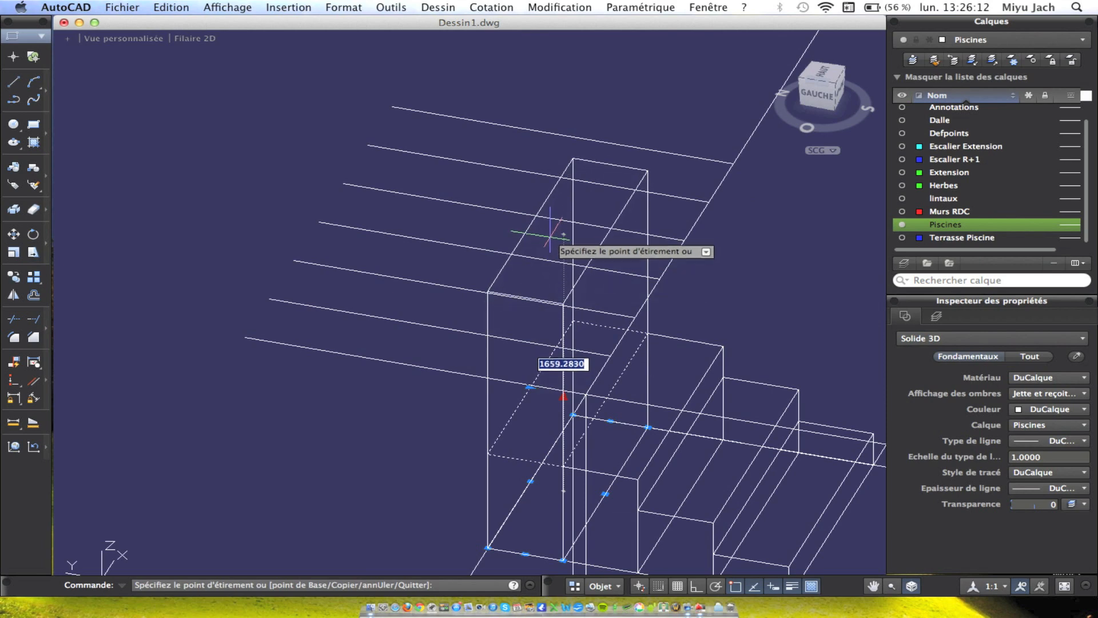
text(8)
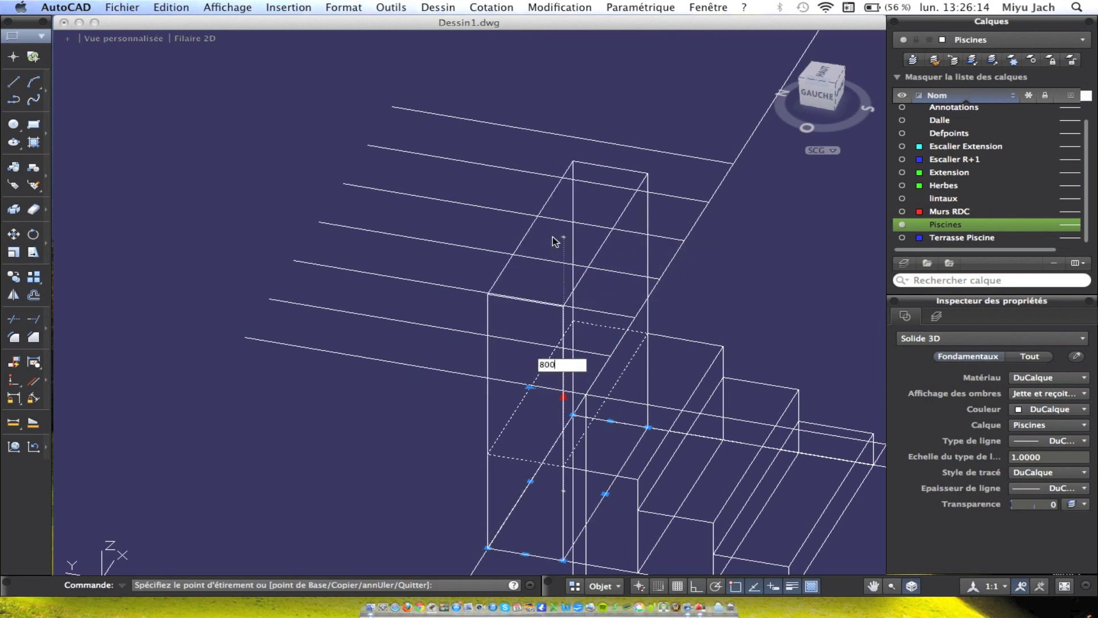
text(00)
key(Return)
shift+middle_drag(600, 372, 228, 354)
scroll(412, 403, down, 4)
middle_drag(436, 420, 540, 323)
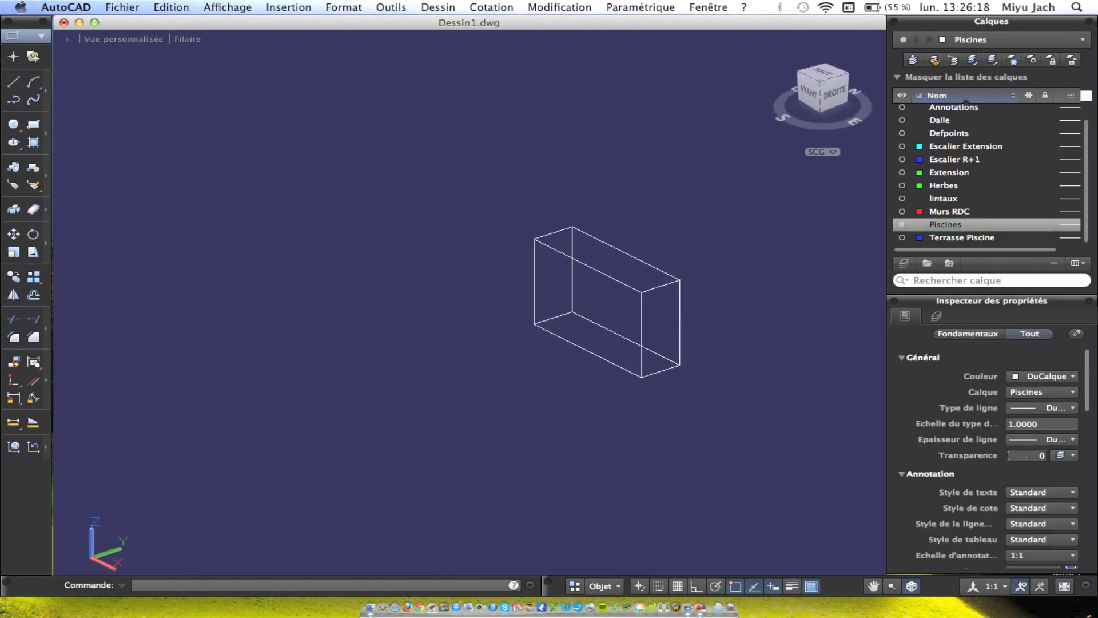
key(Escape)
Delete the 2D tread lines and edge line of the steps at the opposite end of the pool.
scroll(534, 323, down, 5)
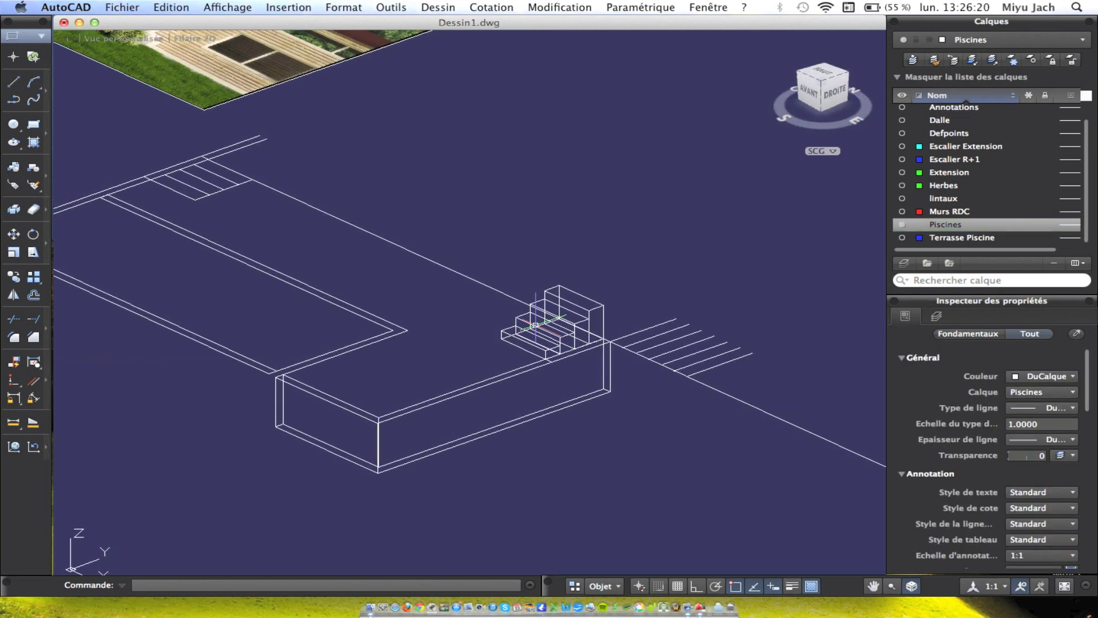
middle_drag(533, 308, 578, 314)
scroll(260, 213, up, 3)
click(406, 287)
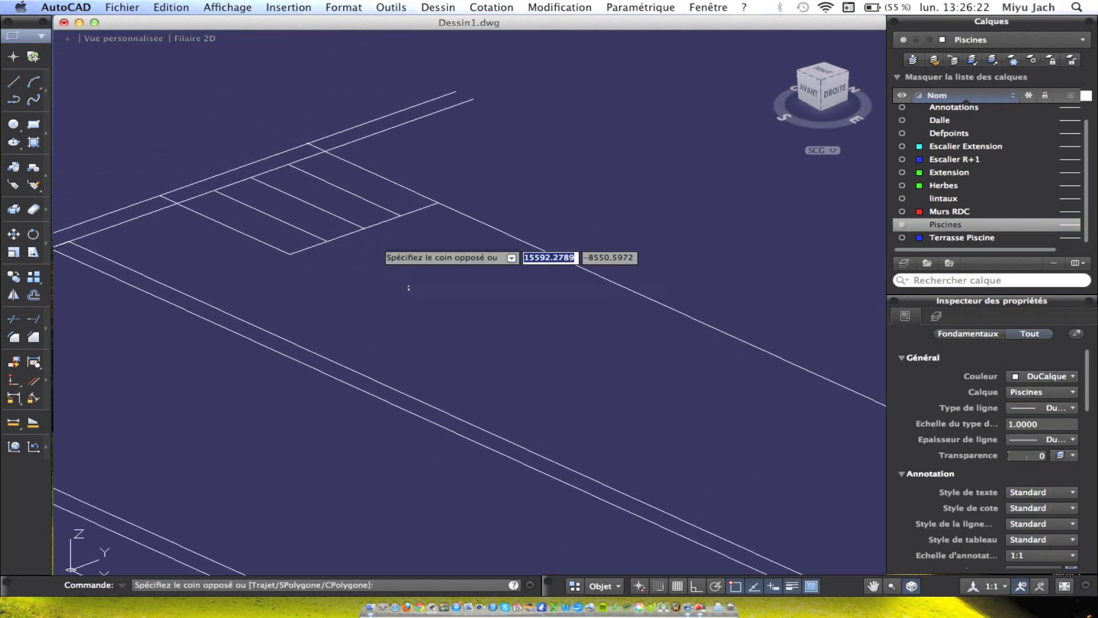
click(255, 203)
key(Delete)
Copy the four tread solids from their lower back corner to the inner wall corner at the opposite end of the pool.
scroll(255, 203, down, 5)
scroll(617, 366, up, 3)
click(651, 371)
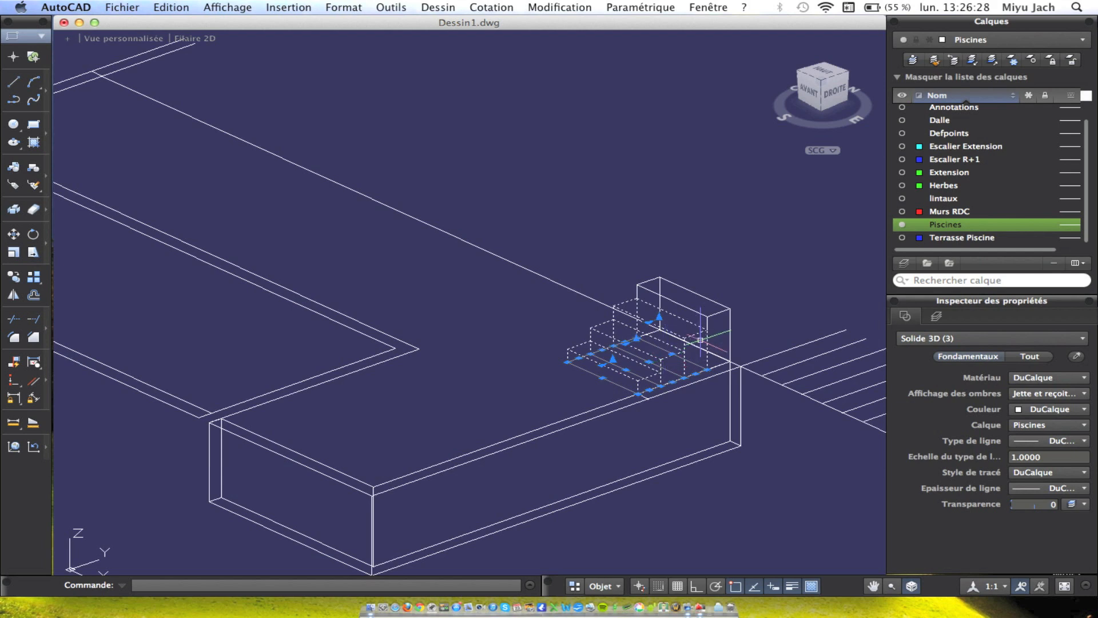
click(12, 277)
scroll(664, 326, up, 3)
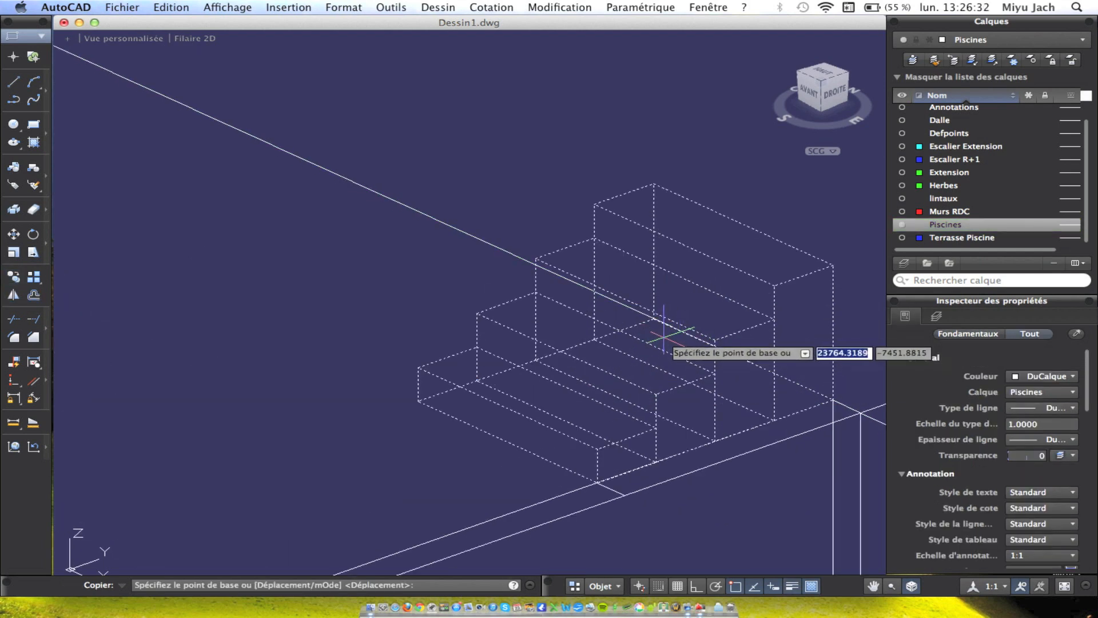
scroll(624, 327, up, 3)
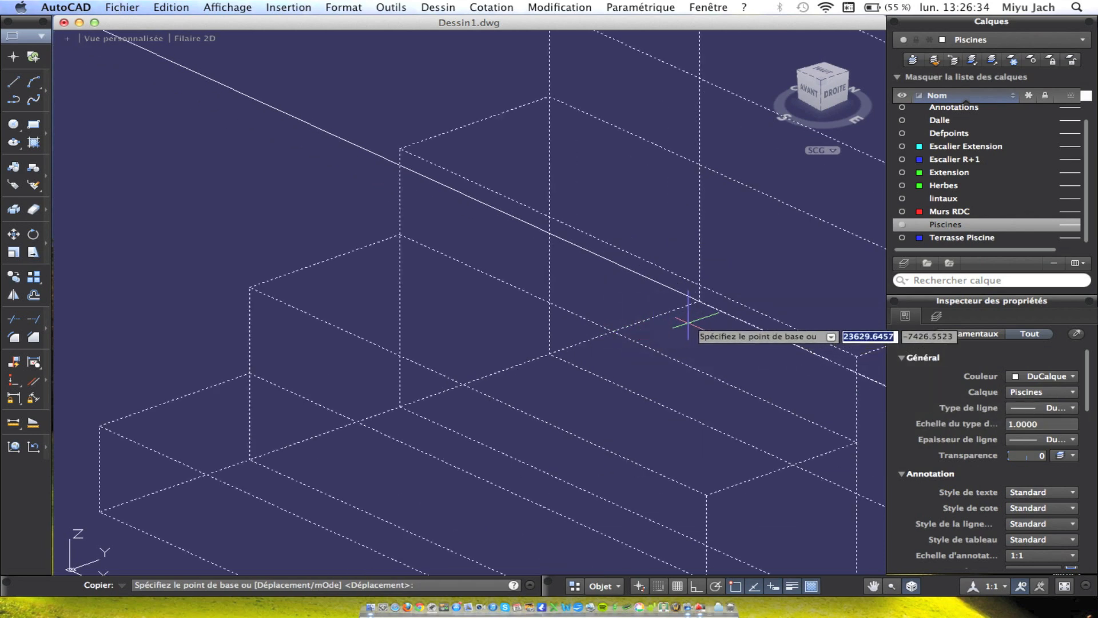
shift+middle_drag(693, 307, 826, 375)
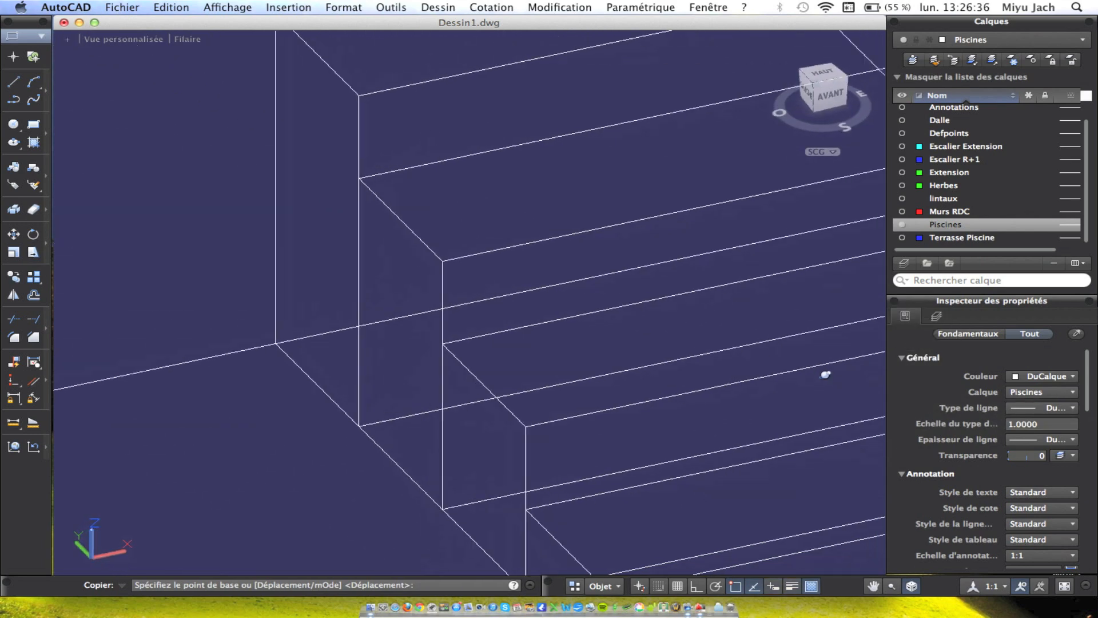
click(276, 344)
scroll(246, 364, down, 5)
scroll(246, 364, down, 2)
middle_drag(246, 364, 415, 338)
scroll(523, 360, up, 5)
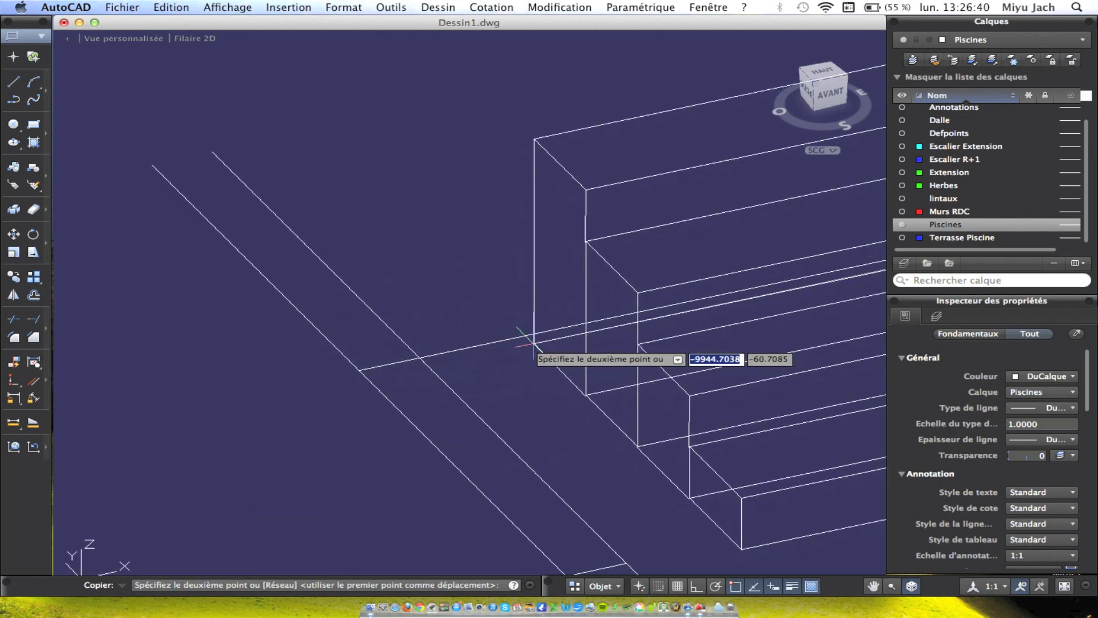
click(419, 358)
scroll(419, 357, down, 5)
key(Escape)
Examine the copied steps, the outer wall line beside them and the pool area in the reference photo.
shift+middle_drag(543, 370, 508, 347)
scroll(503, 343, up, 5)
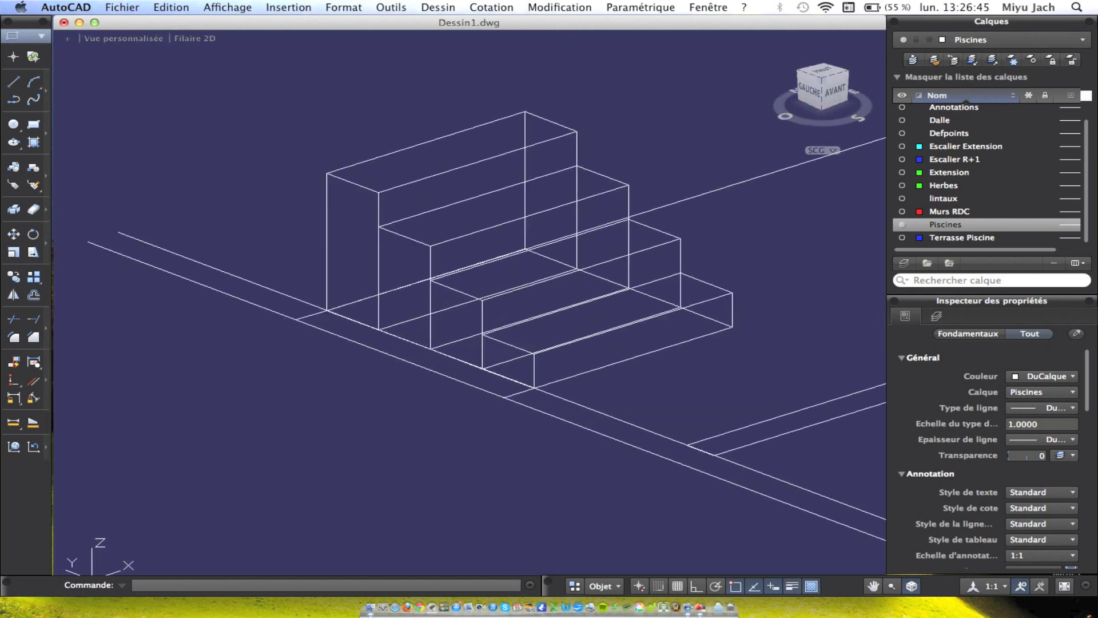
click(496, 391)
shift+middle_drag(589, 392, 533, 391)
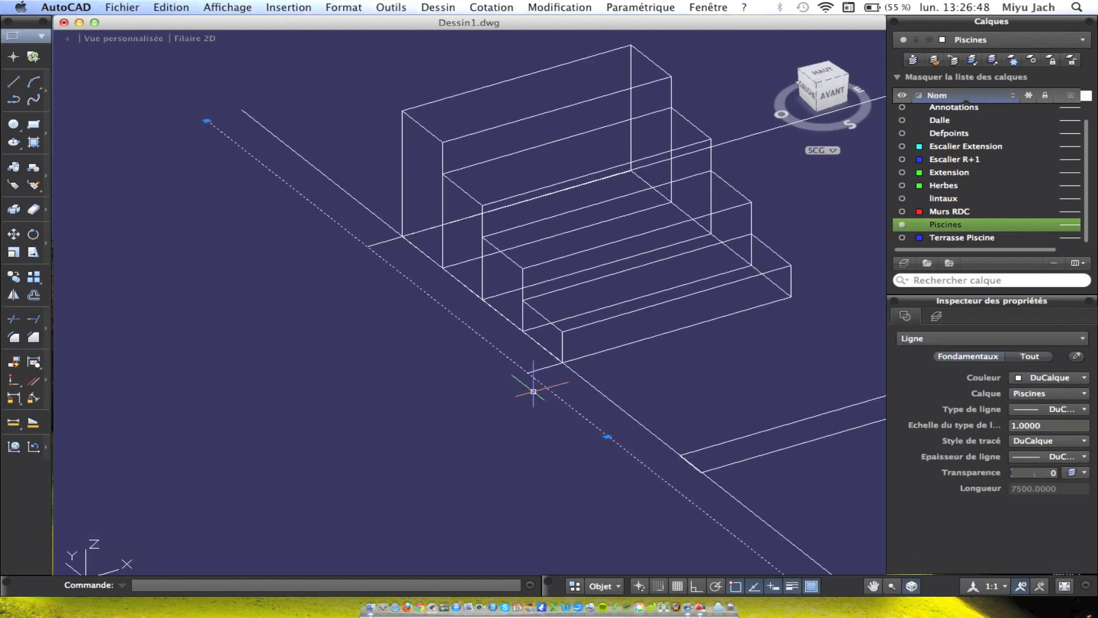
scroll(533, 392, down, 8)
shift+middle_drag(533, 391, 269, 401)
middle_drag(326, 257, 448, 350)
scroll(449, 352, up, 7)
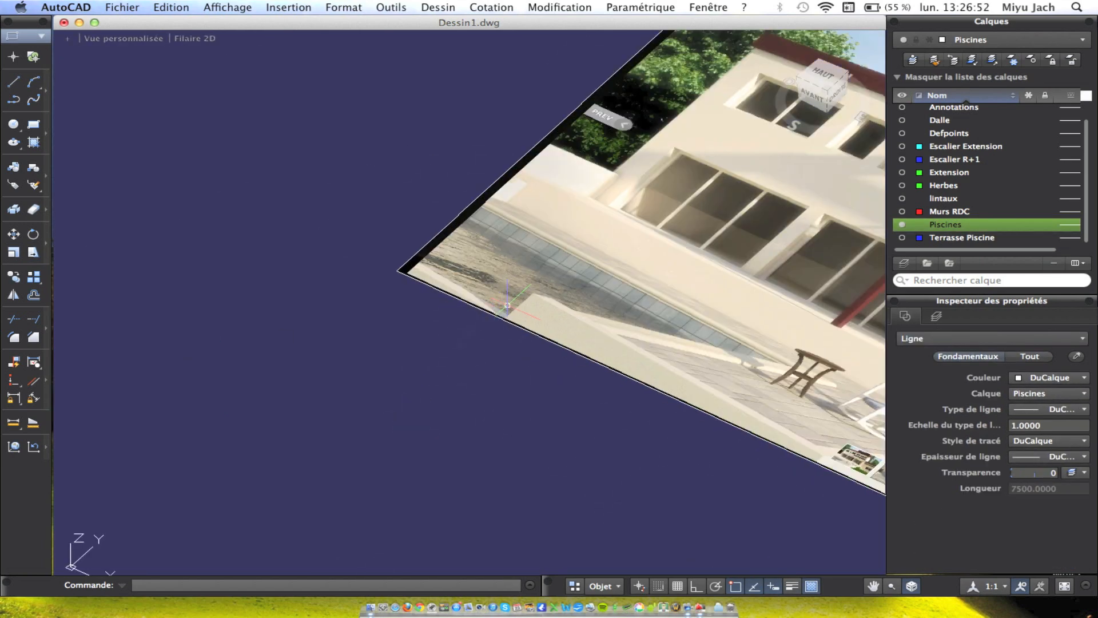
scroll(542, 136, down, 3)
middle_drag(853, 349, 390, 203)
middle_drag(782, 461, 415, 190)
scroll(412, 189, up, 3)
scroll(657, 338, up, 4)
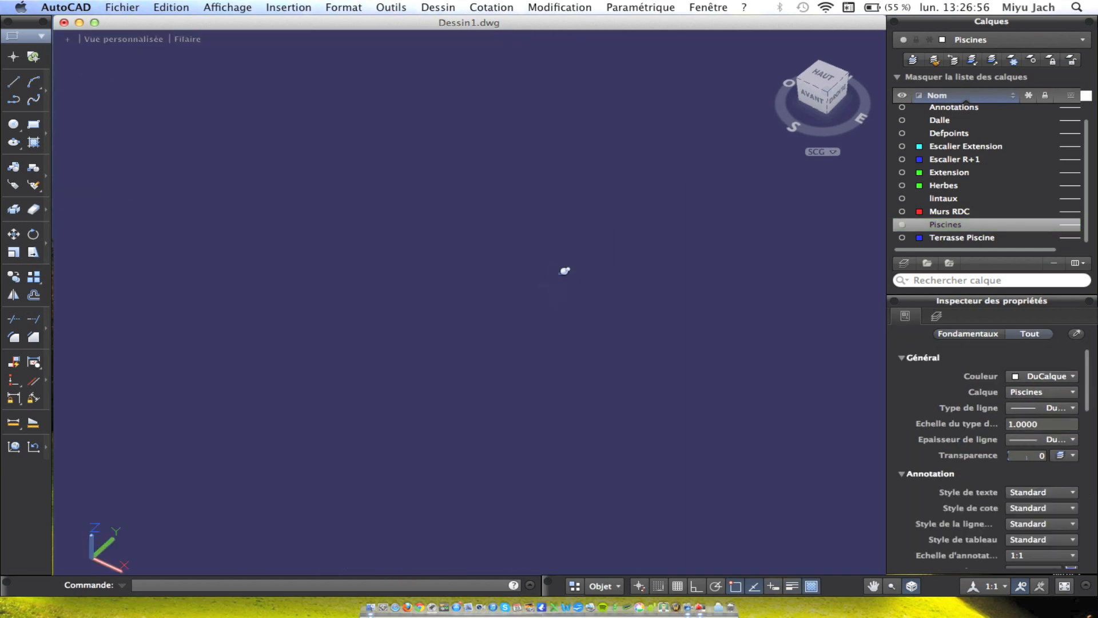
key(Escape)
click(535, 248)
middle_drag(517, 267, 526, 295)
key(Escape)
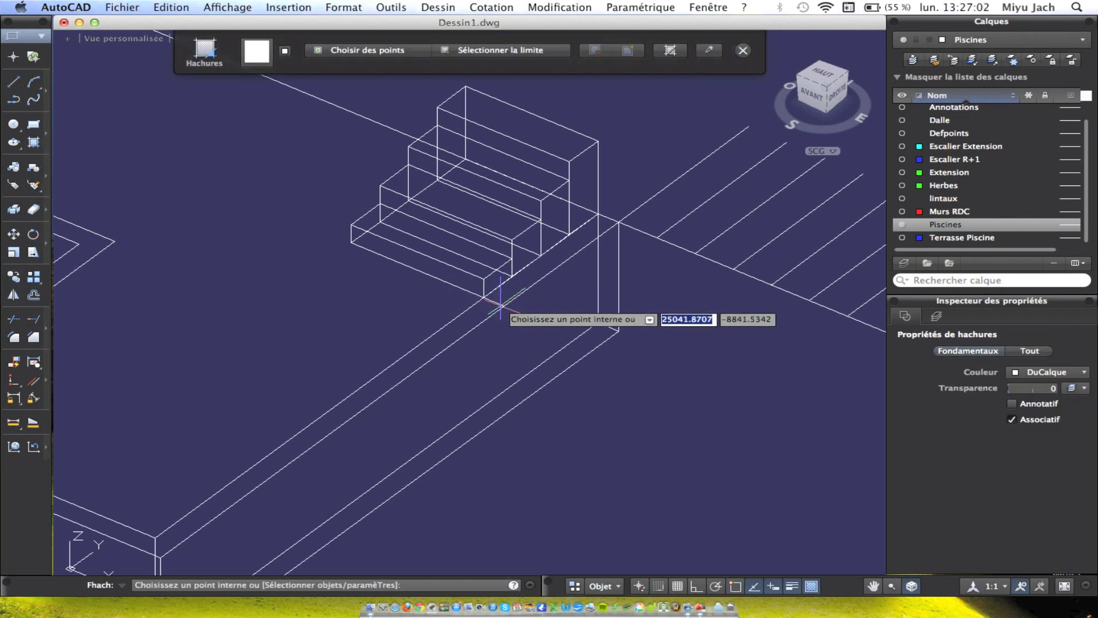
key(Escape)
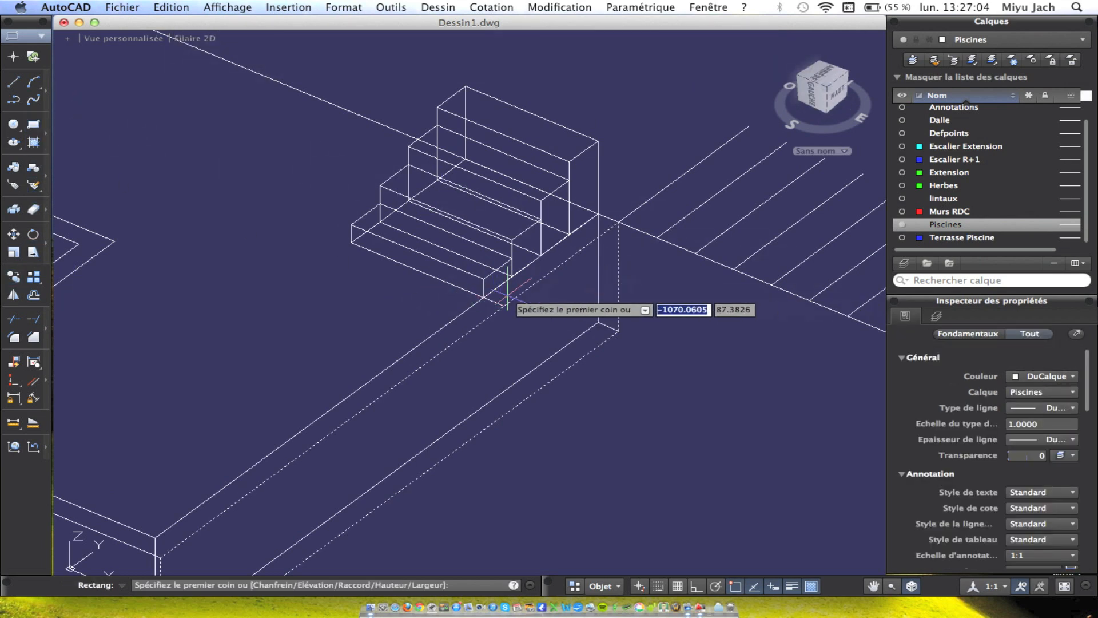
Draw a rectangle on the wall top alongside the treads and extrude it 800, level with the highest tread.
click(503, 306)
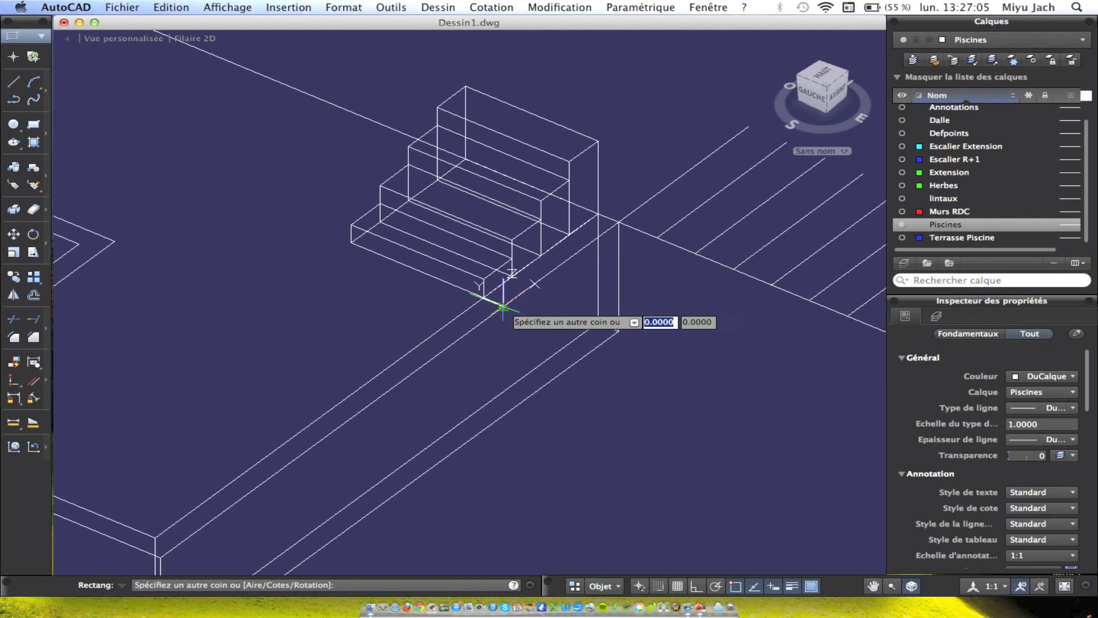
click(598, 214)
click(595, 241)
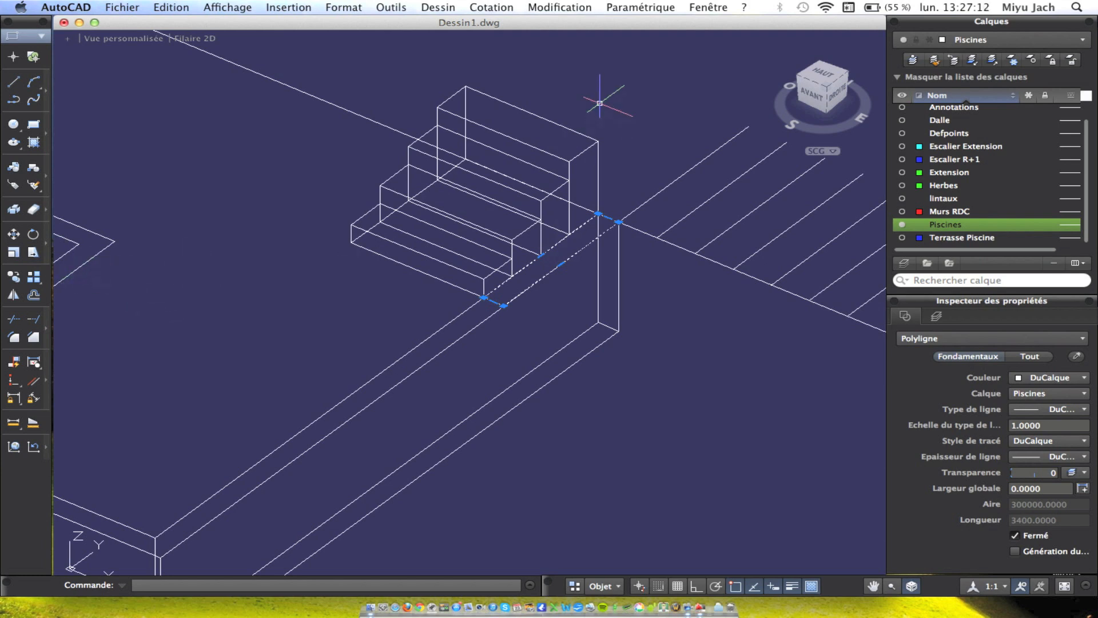
click(438, 7)
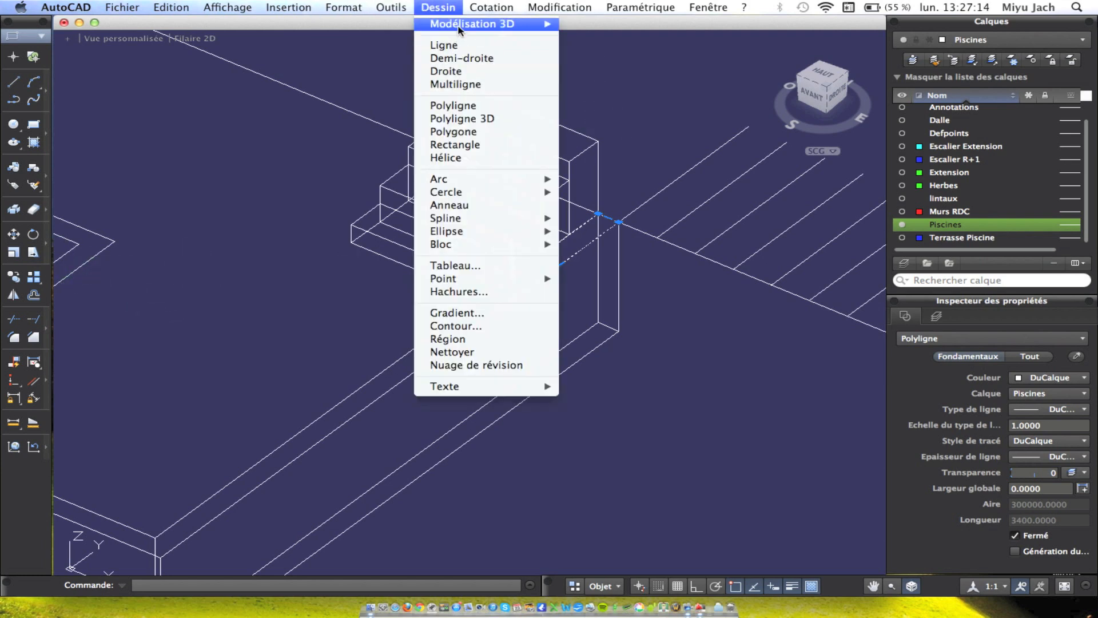
mouse_move(461, 25)
click(602, 140)
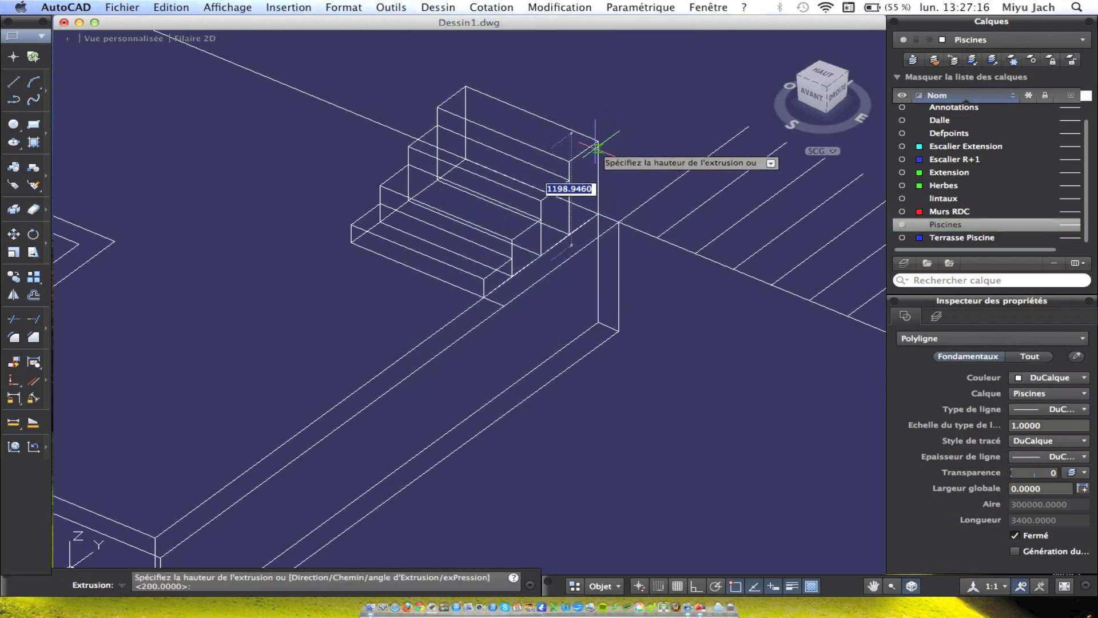
click(603, 158)
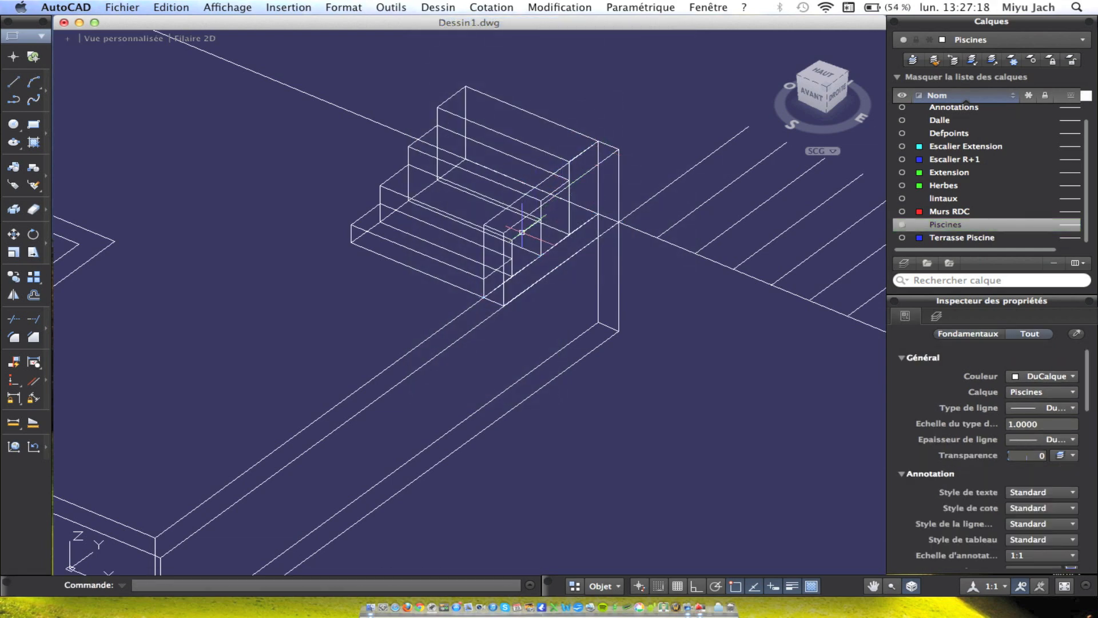
Examine the low wall beside the steps in the reference photo and check the pool's L-shaped wall solid.
scroll(625, 238, down, 5)
scroll(503, 269, up, 2)
scroll(438, 182, up, 5)
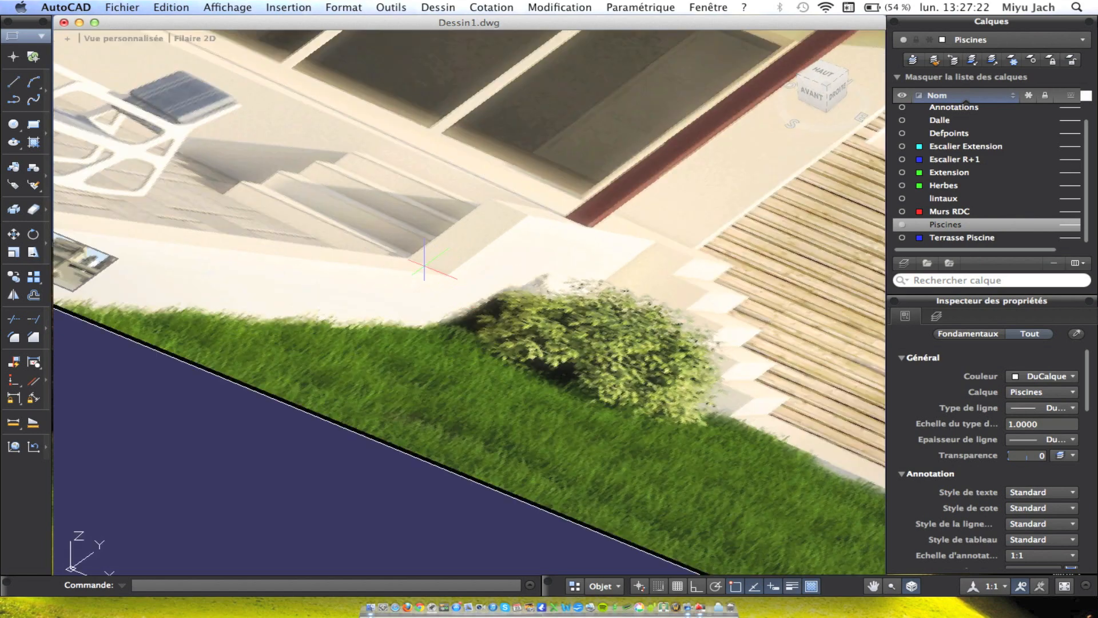
scroll(342, 266, down, 6)
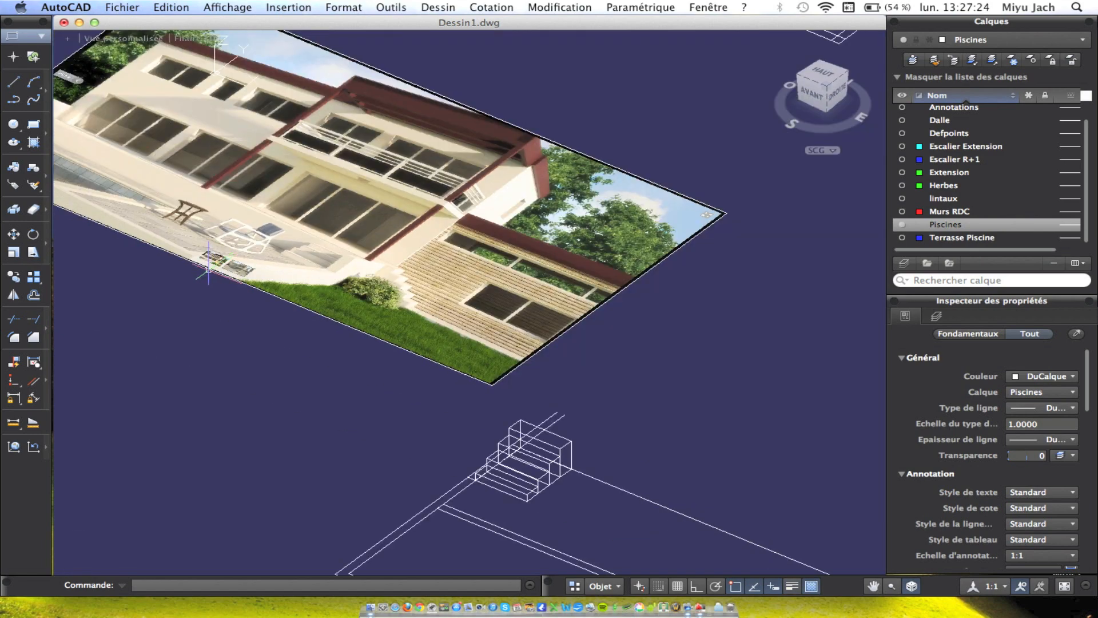
middle_drag(813, 467, 576, 306)
middle_drag(655, 468, 512, 284)
scroll(592, 385, up, 5)
middle_drag(732, 410, 616, 326)
click(652, 313)
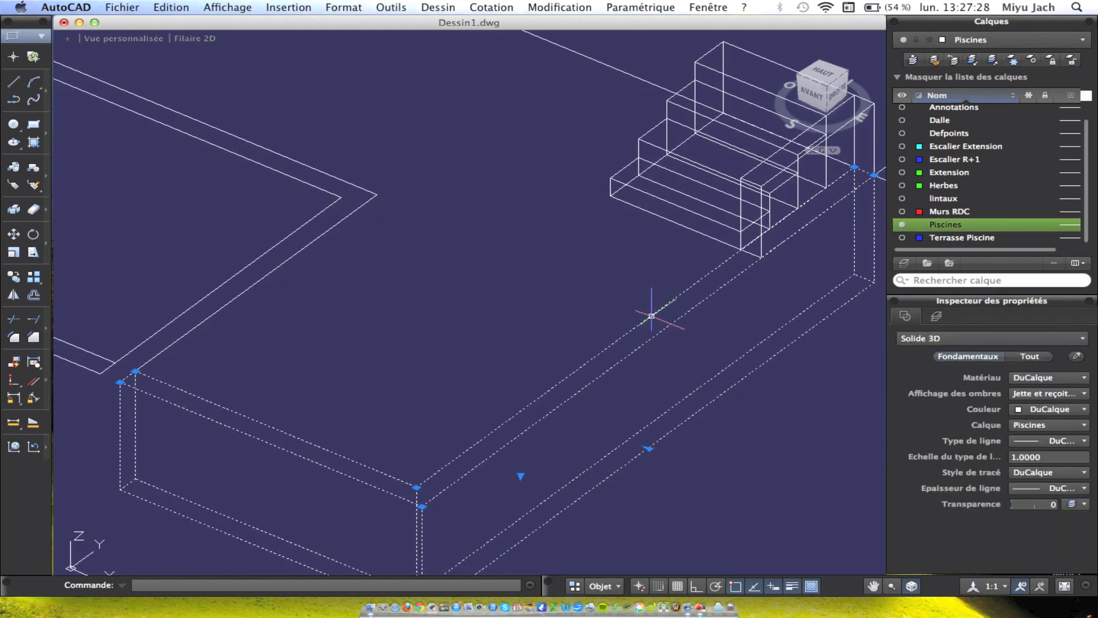
key(Escape)
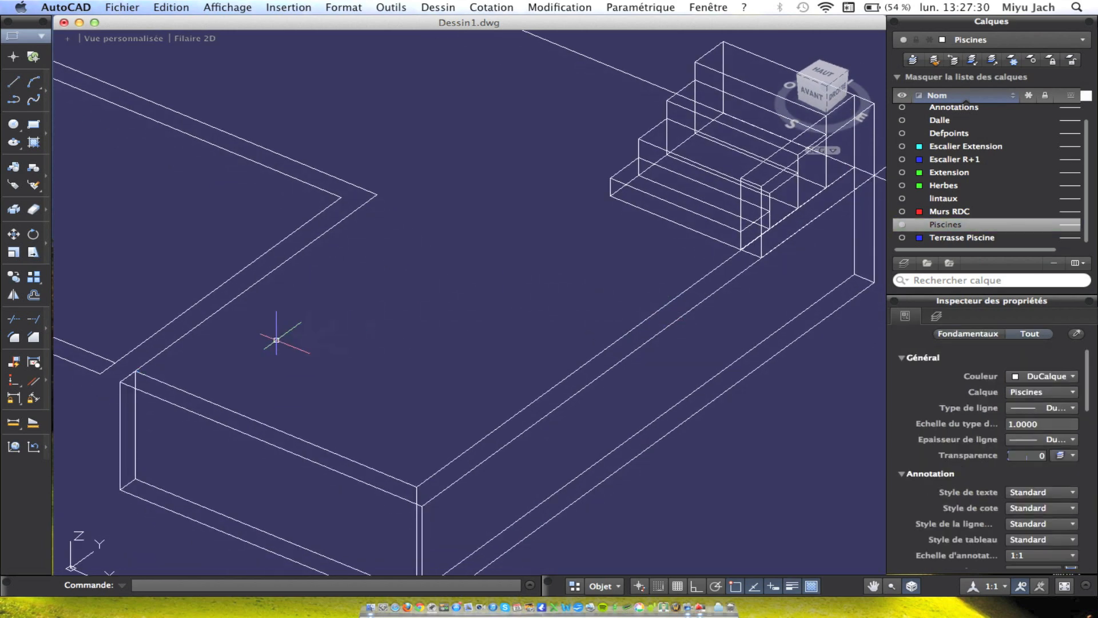
Trace the remaining L-shaped wall top with a closed outline of lines, from its free end to the raised wall beside the steps.
click(14, 82)
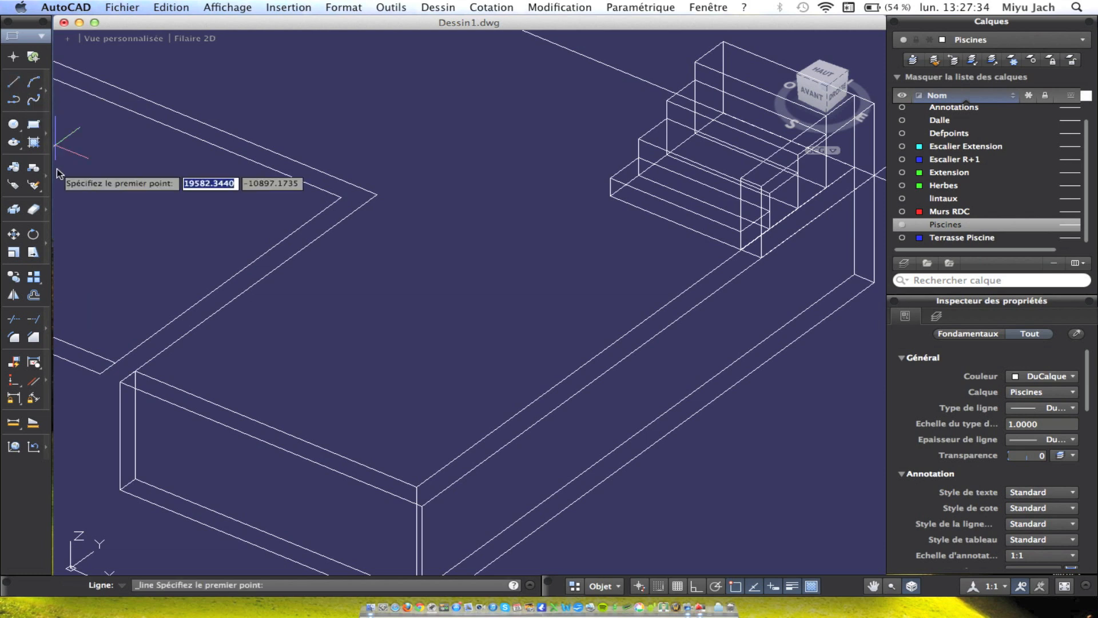
click(135, 370)
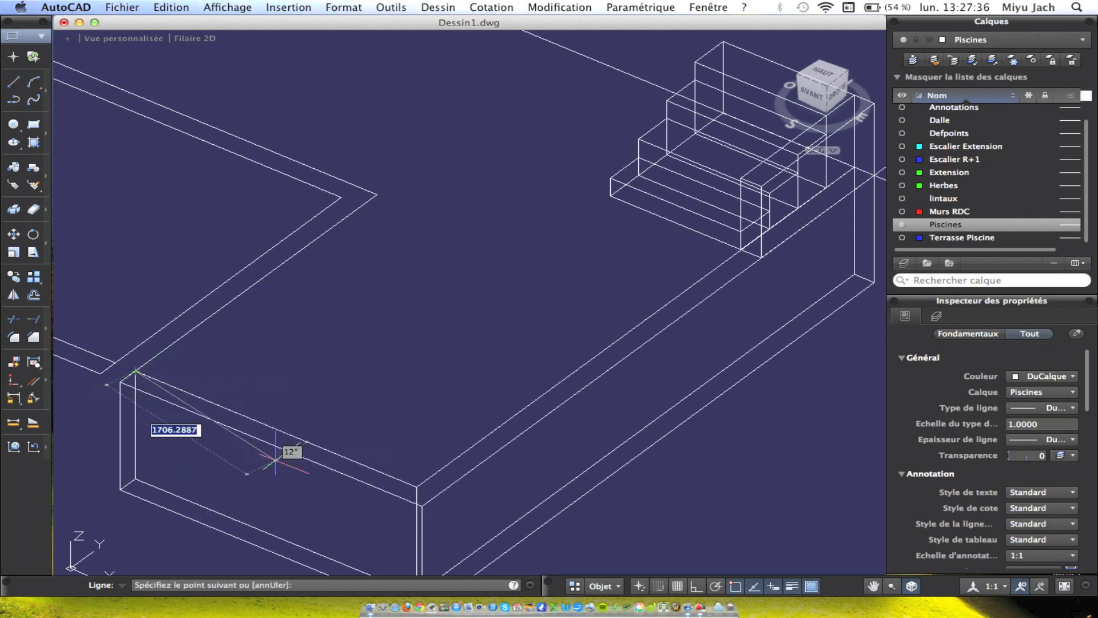
click(416, 487)
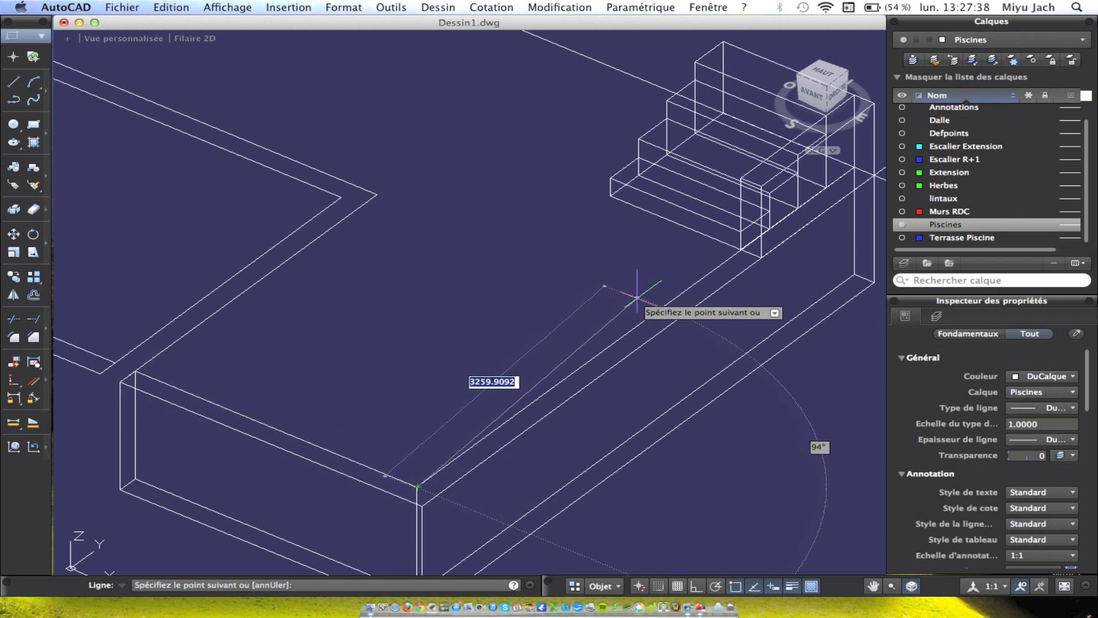
click(742, 250)
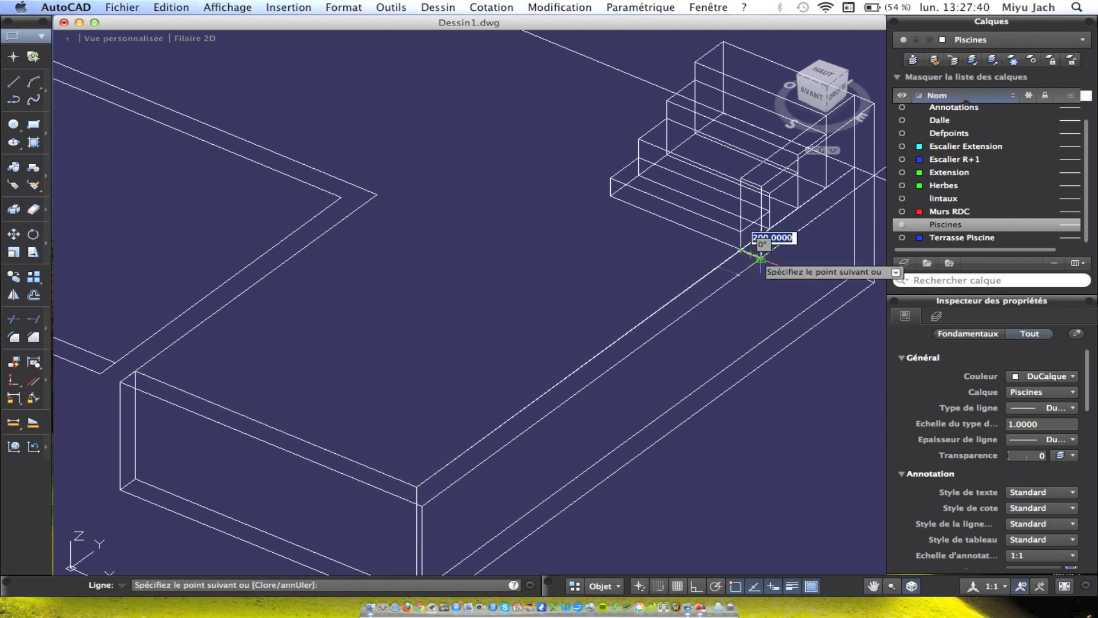
click(417, 488)
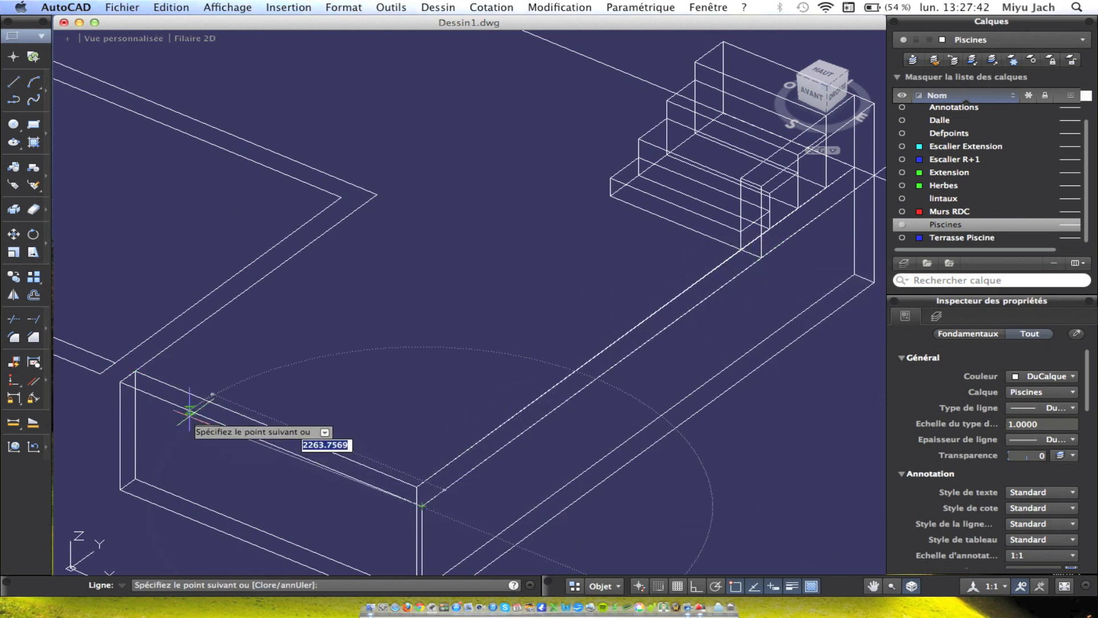
click(120, 381)
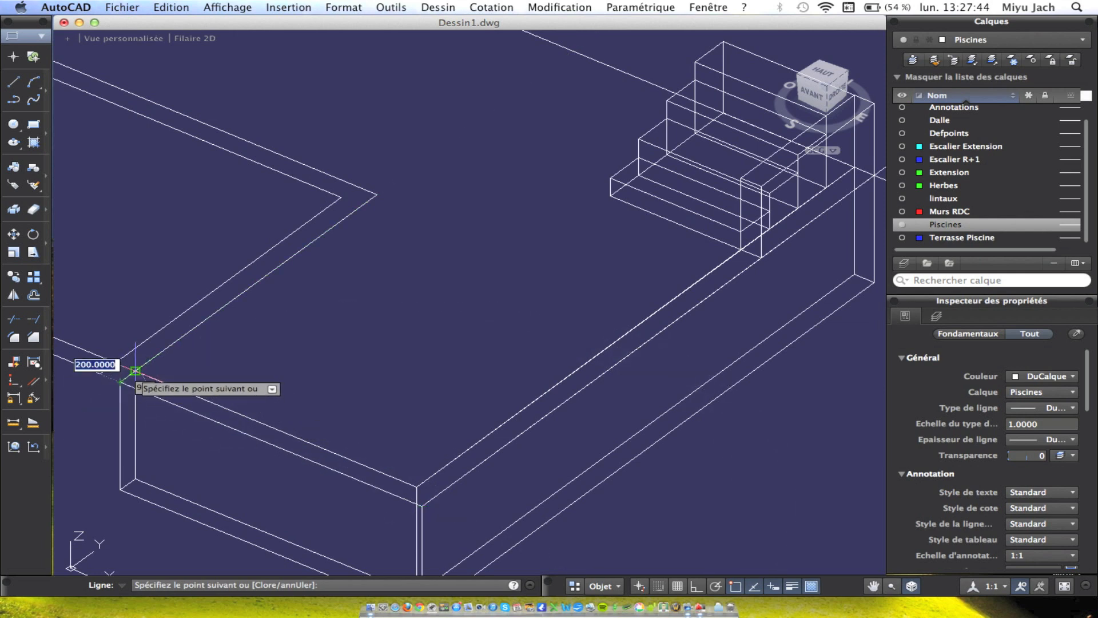
key(Return)
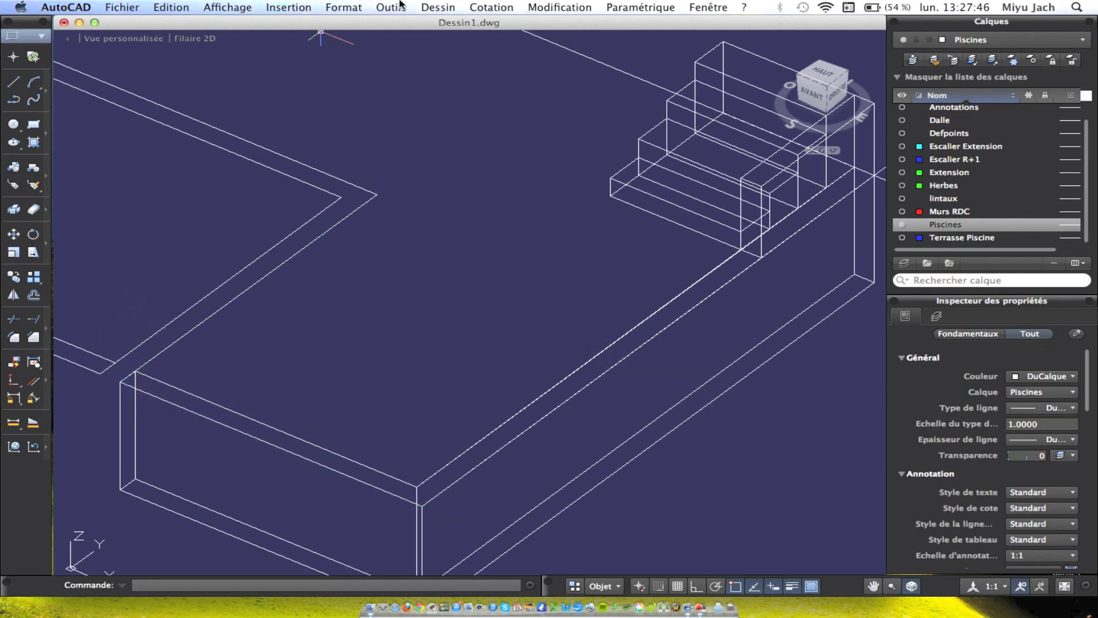
Convert the six outline lines on the L-shaped wall top into a region.
click(438, 4)
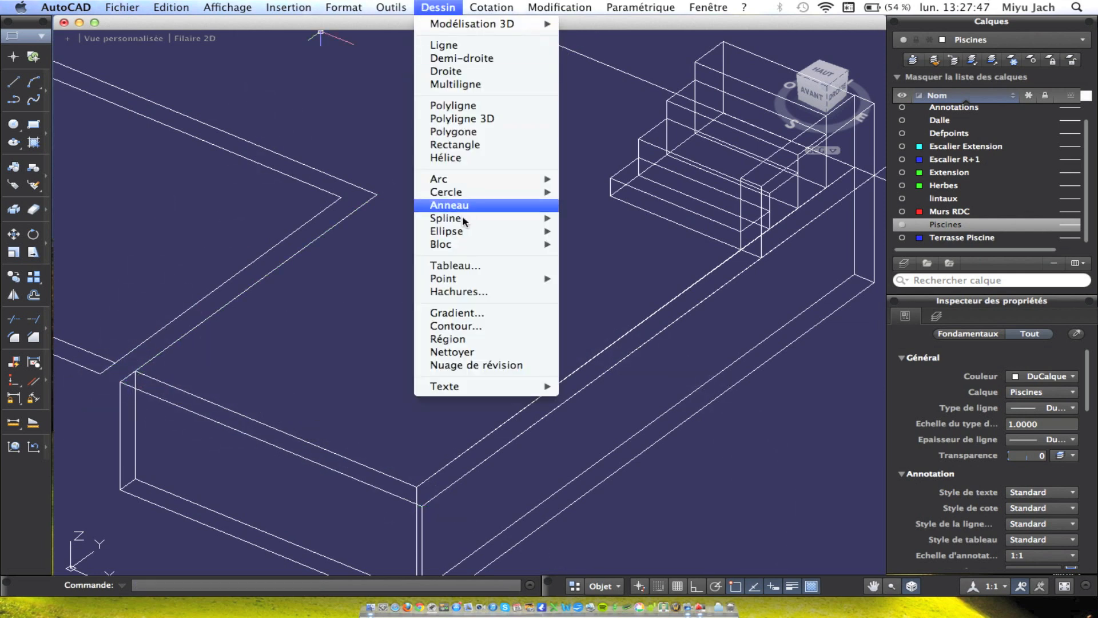
click(435, 342)
middle_drag(321, 342, 492, 269)
click(283, 246)
click(445, 411)
click(478, 367)
middle_drag(746, 379, 567, 390)
click(572, 340)
click(576, 341)
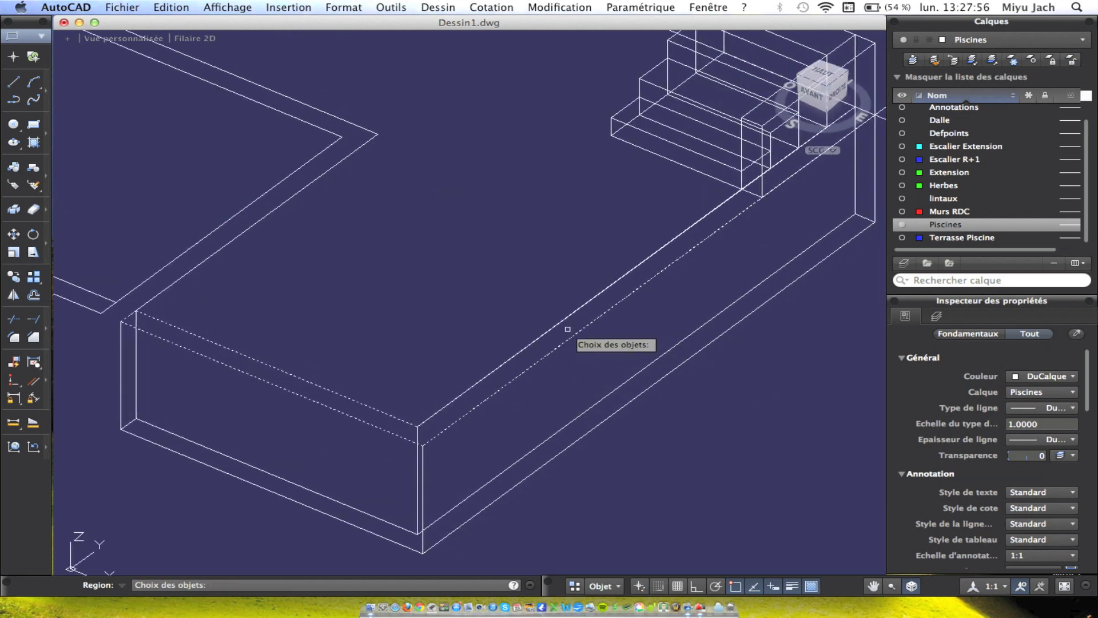
middle_drag(750, 250, 539, 292)
scroll(561, 259, up, 5)
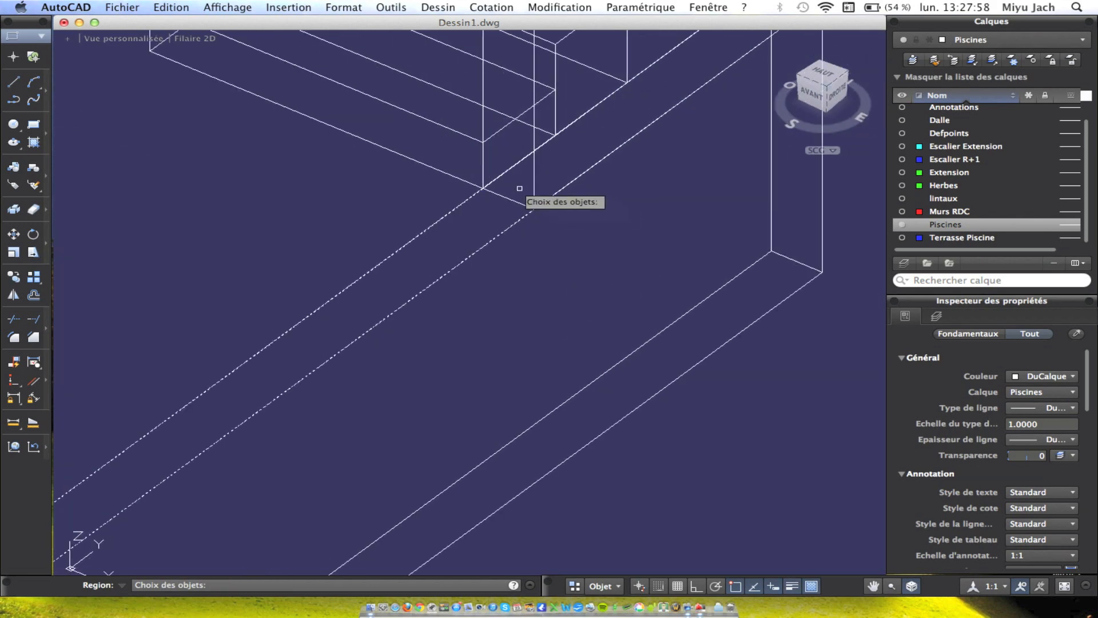
click(469, 172)
click(580, 250)
scroll(496, 276, down, 5)
key(Return)
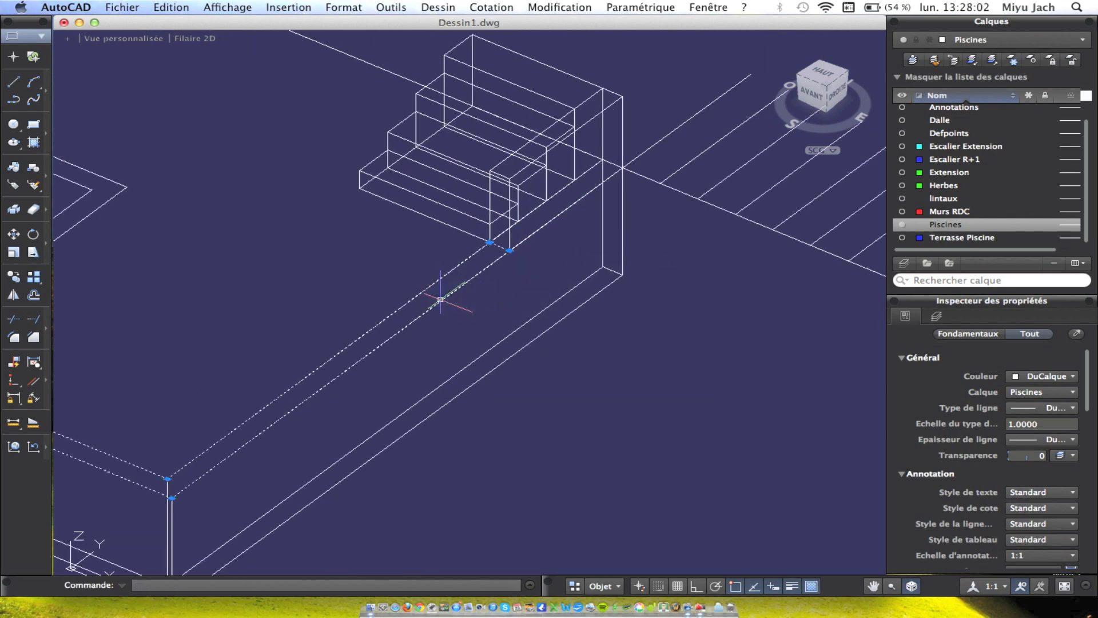
Extrude the L-shaped region up to the top of the lowest tread.
middle_drag(448, 252, 536, 271)
click(438, 6)
mouse_move(434, 25)
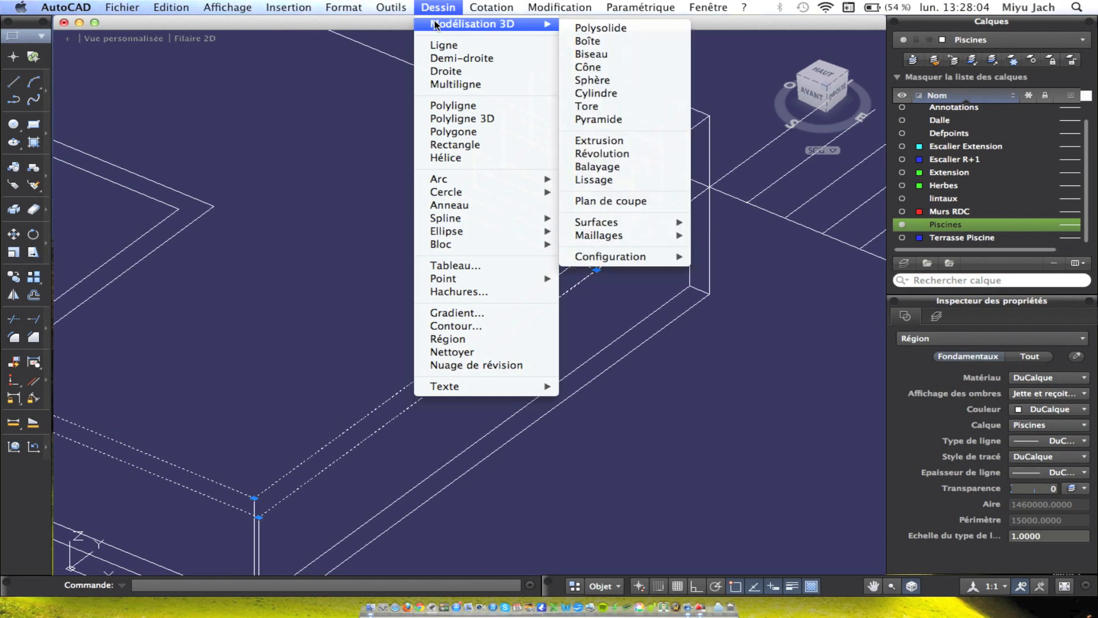
click(596, 140)
scroll(576, 252, up, 3)
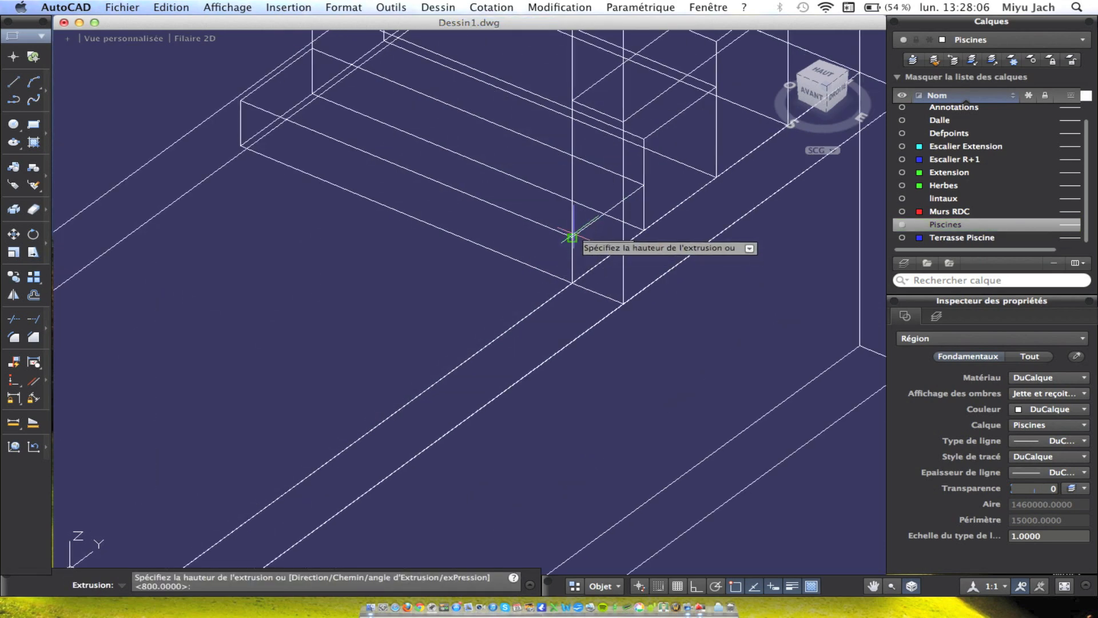
click(572, 237)
Switch the visual style to Conceptuel to view the pool walls and steps shaded.
scroll(572, 238, down, 5)
shift+middle_drag(509, 264, 595, 240)
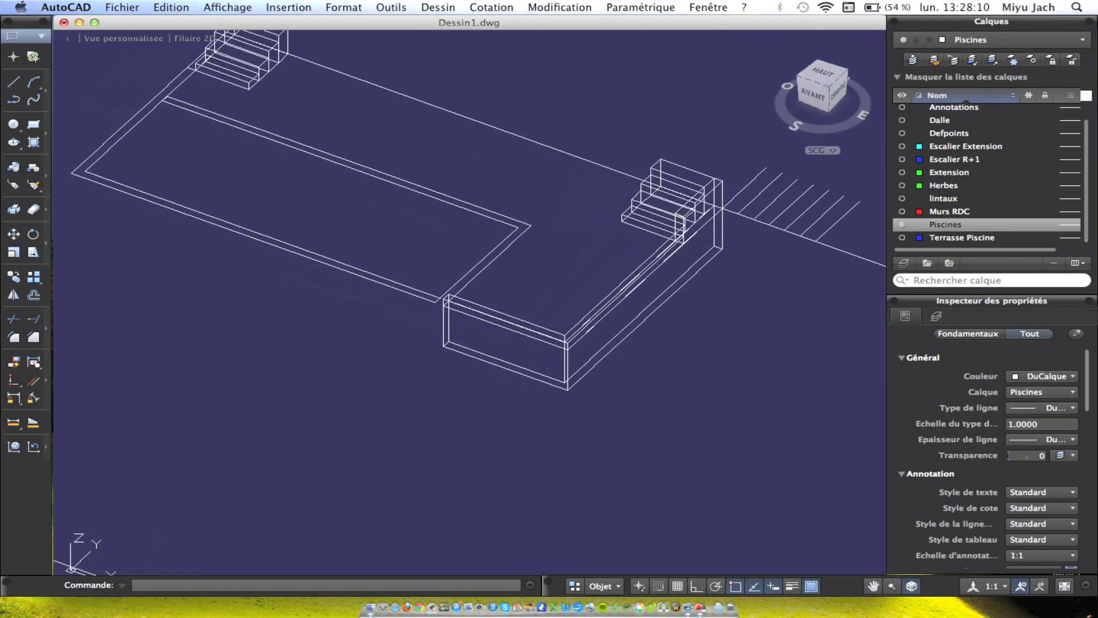
click(430, 6)
mouse_move(227, 7)
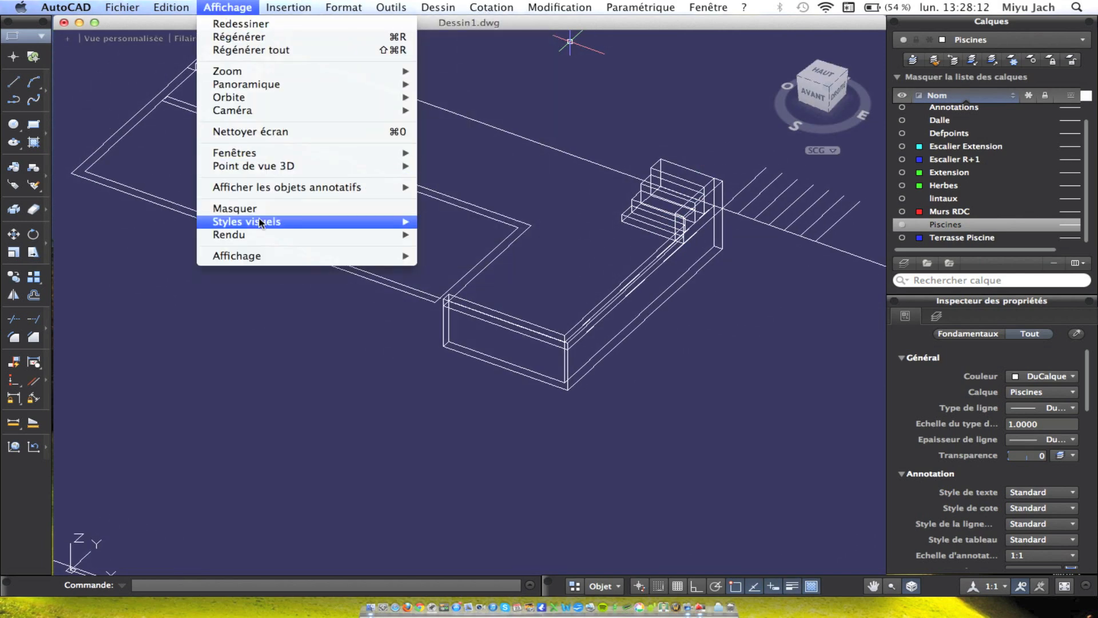
mouse_move(246, 221)
click(460, 281)
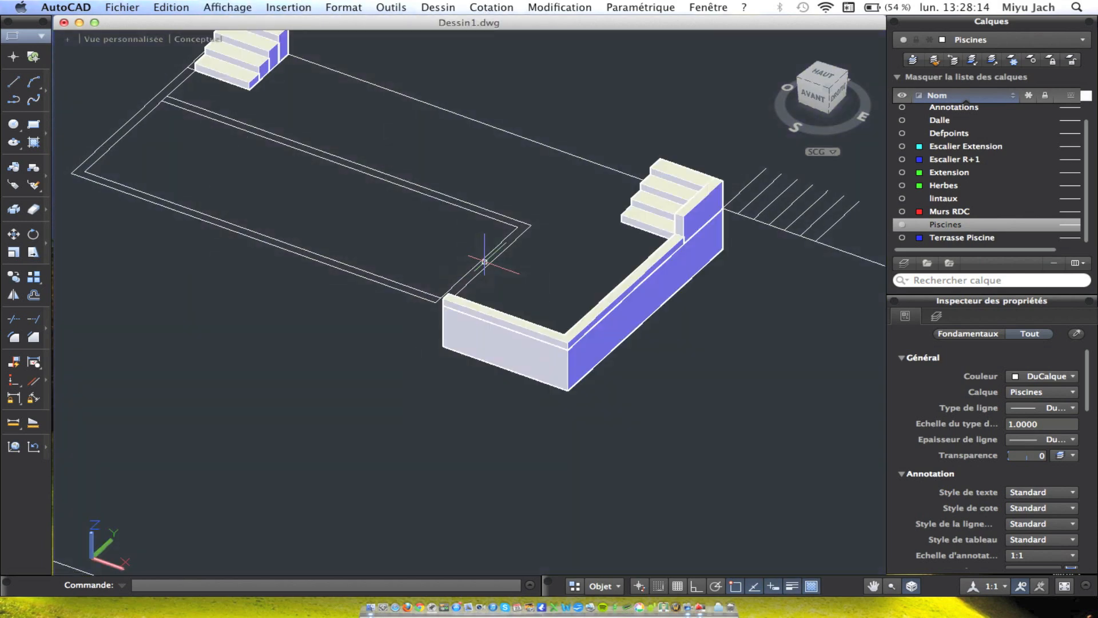
shift+middle_drag(575, 278, 543, 258)
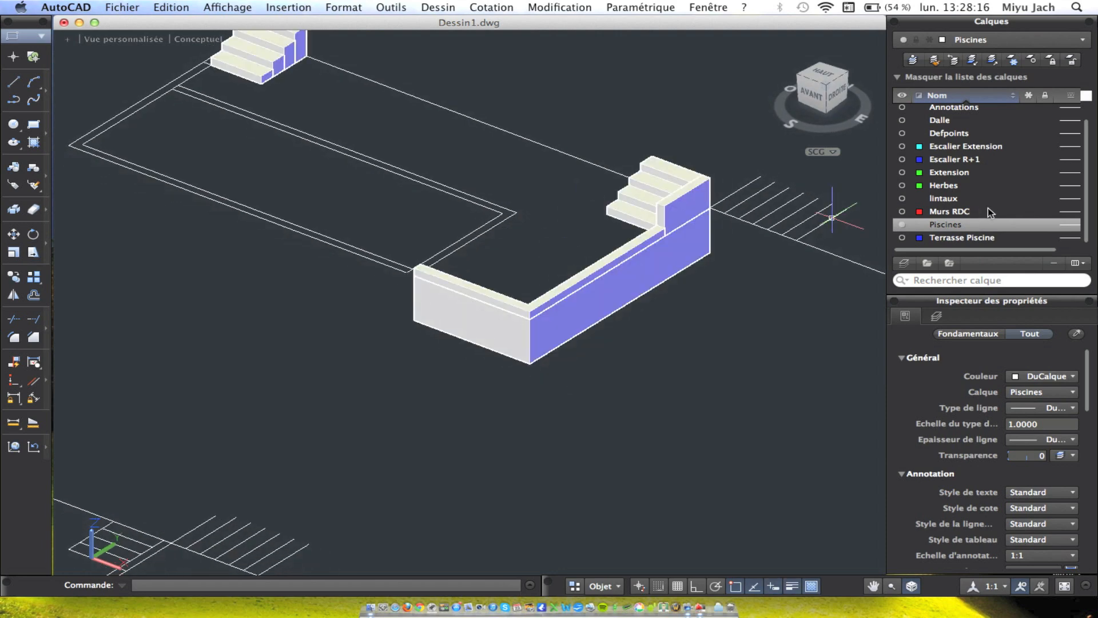
Turn on the Terrasse Piscine layer to show the terrace slab among the walls and steps.
click(902, 237)
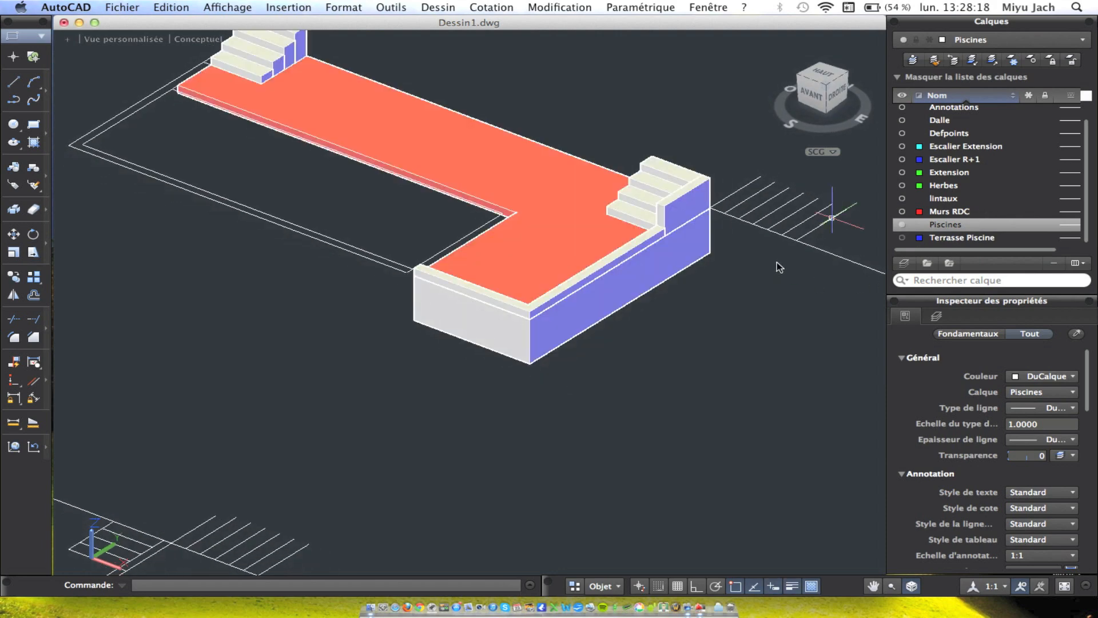
scroll(505, 216, up, 3)
mouse_move(505, 216)
shift+middle_down()
mouse_move(694, 184)
mouse_move(617, 196)
mouse_move(506, 180)
mouse_move(564, 246)
mouse_move(564, 282)
mouse_move(544, 244)
shift+middle_up()
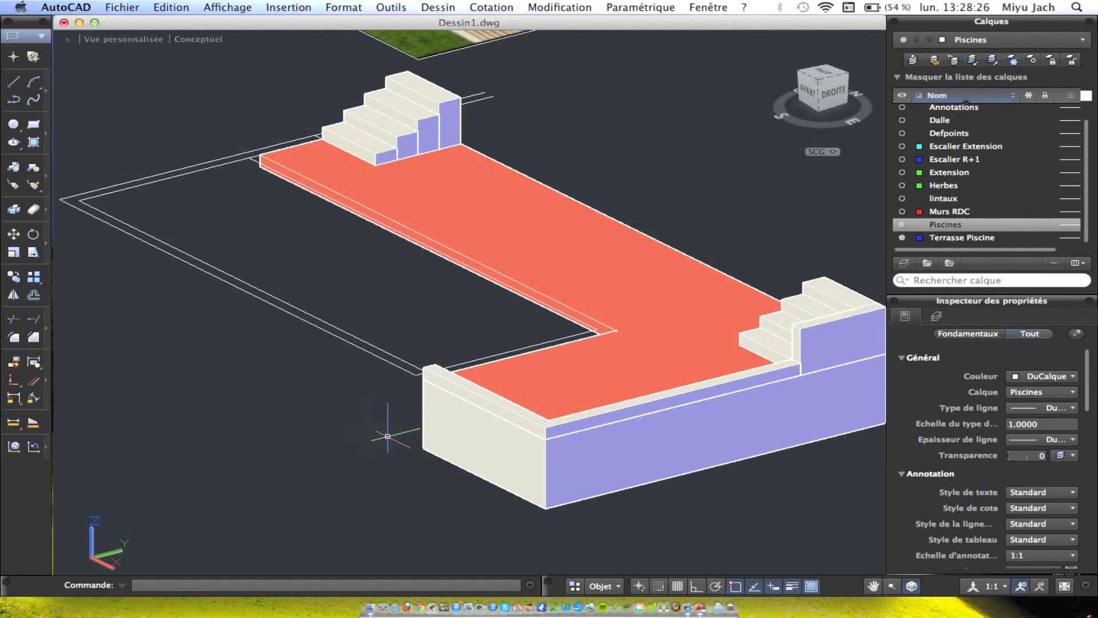
Switch the visual style to Filaire 2D and hide the terrace slab to leave the pool outlines in wireframe.
mouse_move(398, 318)
middle_down()
mouse_move(422, 350)
mouse_move(567, 389)
middle_up()
scroll(456, 233, up, 3)
click(416, 237)
mouse_move(416, 237)
shift+middle_down()
mouse_move(496, 303)
mouse_move(653, 347)
mouse_move(687, 289)
mouse_move(718, 321)
mouse_move(428, 283)
mouse_move(870, 229)
shift+middle_up()
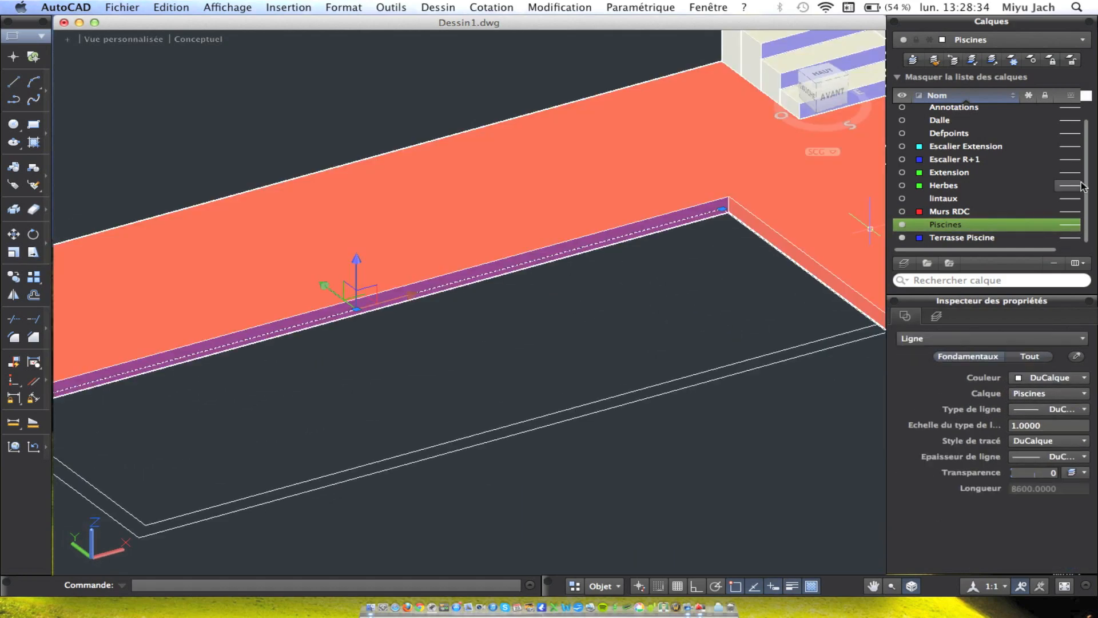
click(203, 5)
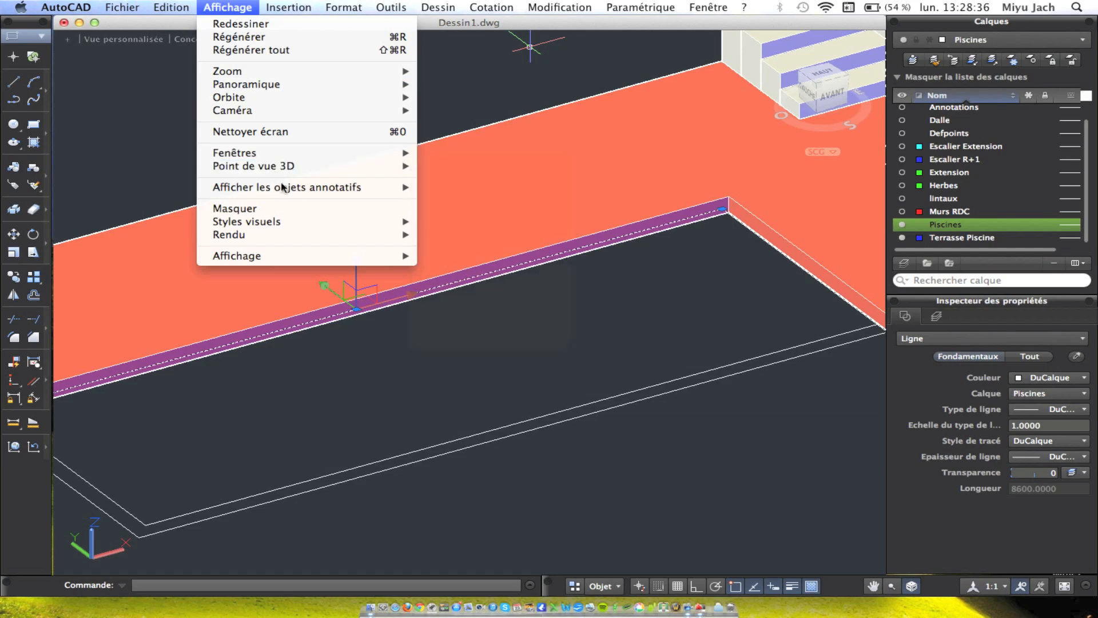
mouse_move(286, 222)
click(447, 222)
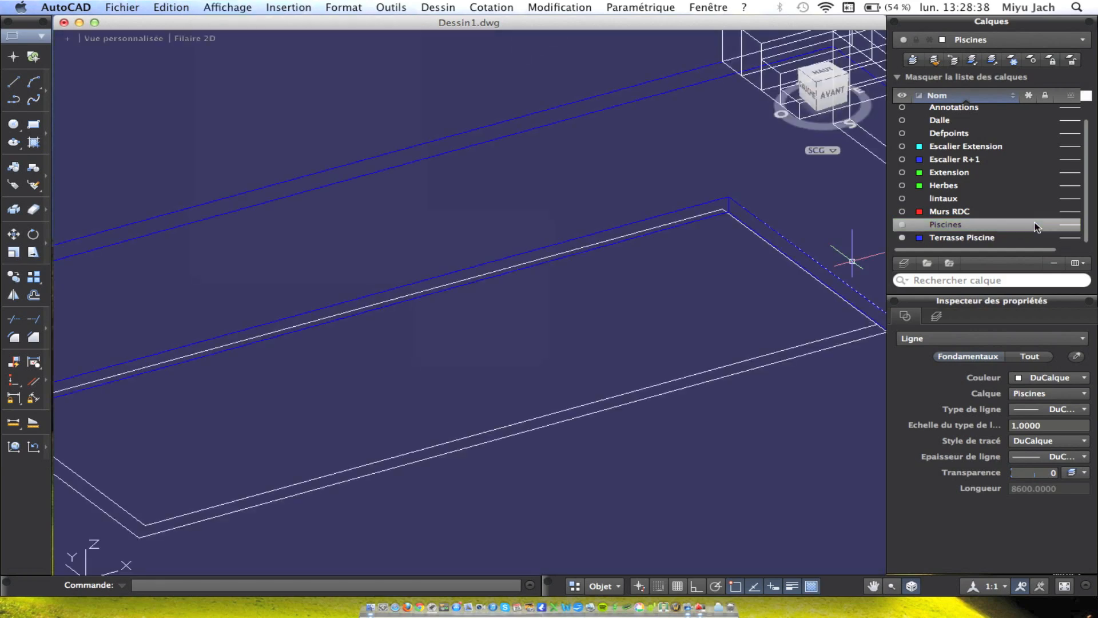
Examine the lines and both ends of the L-shaped wall outline between the pools for gaps.
middle_drag(713, 241, 873, 211)
middle_drag(170, 392, 319, 375)
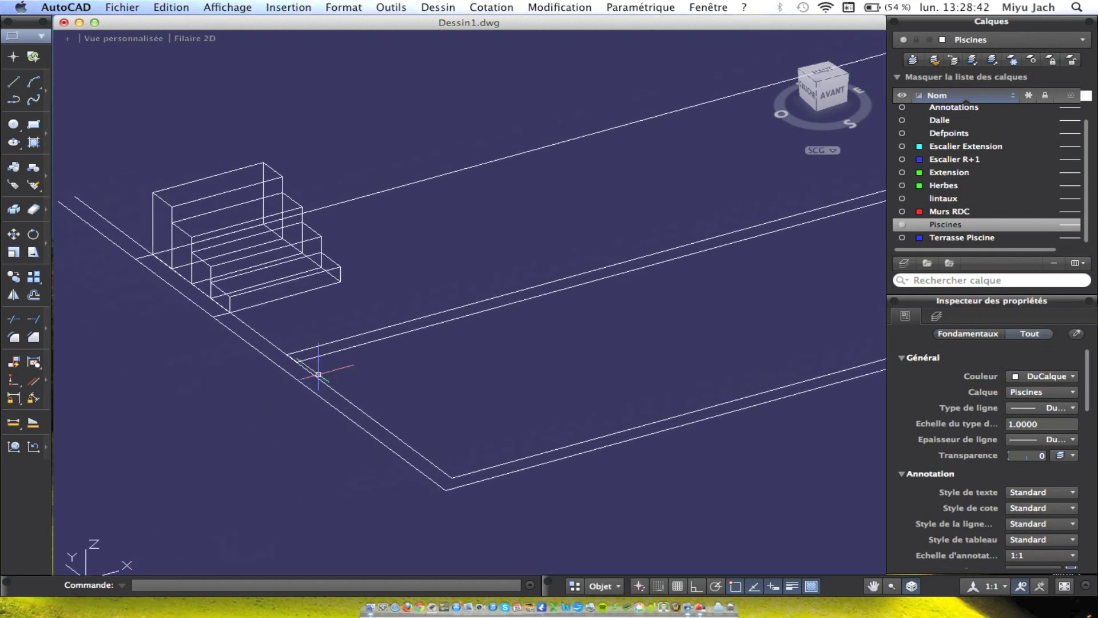
shift+middle_drag(493, 372, 369, 282)
click(371, 224)
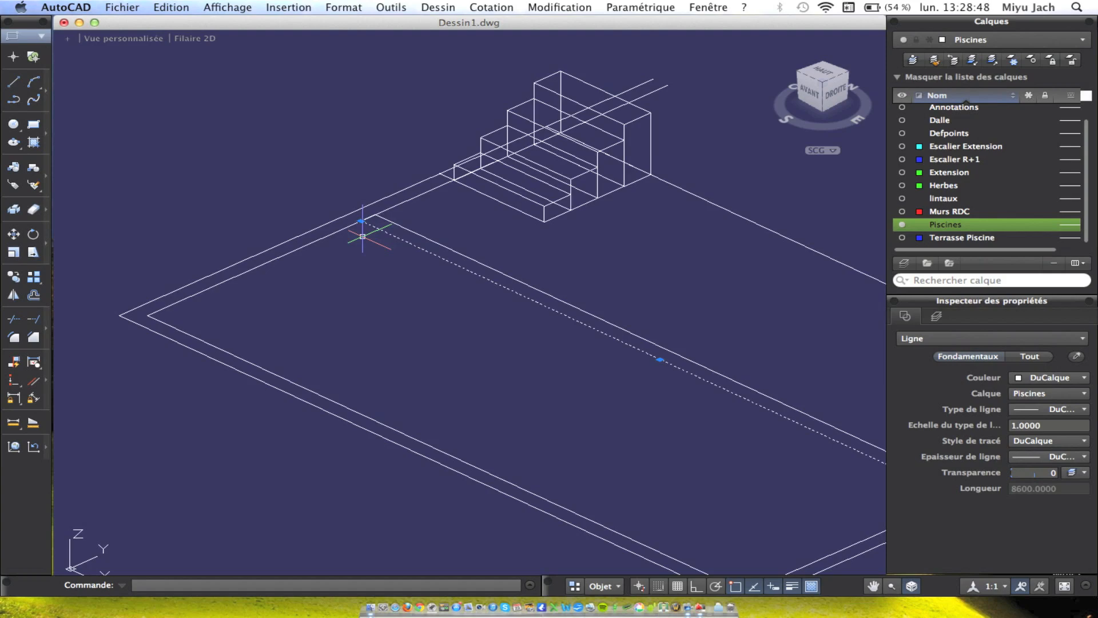
key(Escape)
click(404, 227)
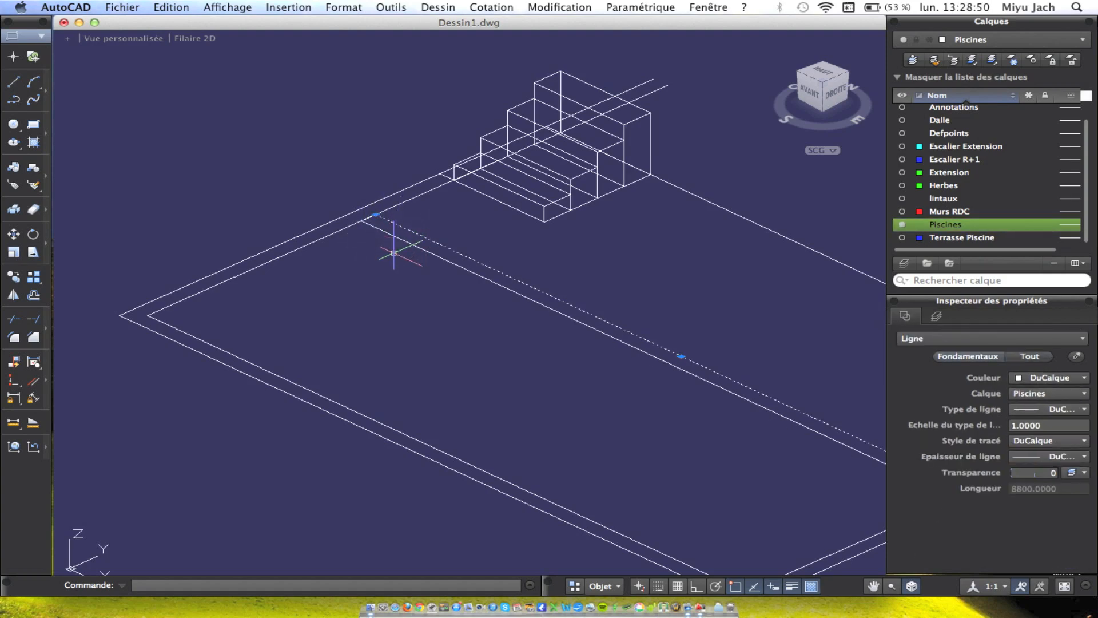
key(Escape)
middle_drag(411, 401, 415, 349)
middle_drag(671, 514, 565, 461)
shift+middle_drag(678, 448, 560, 455)
click(795, 356)
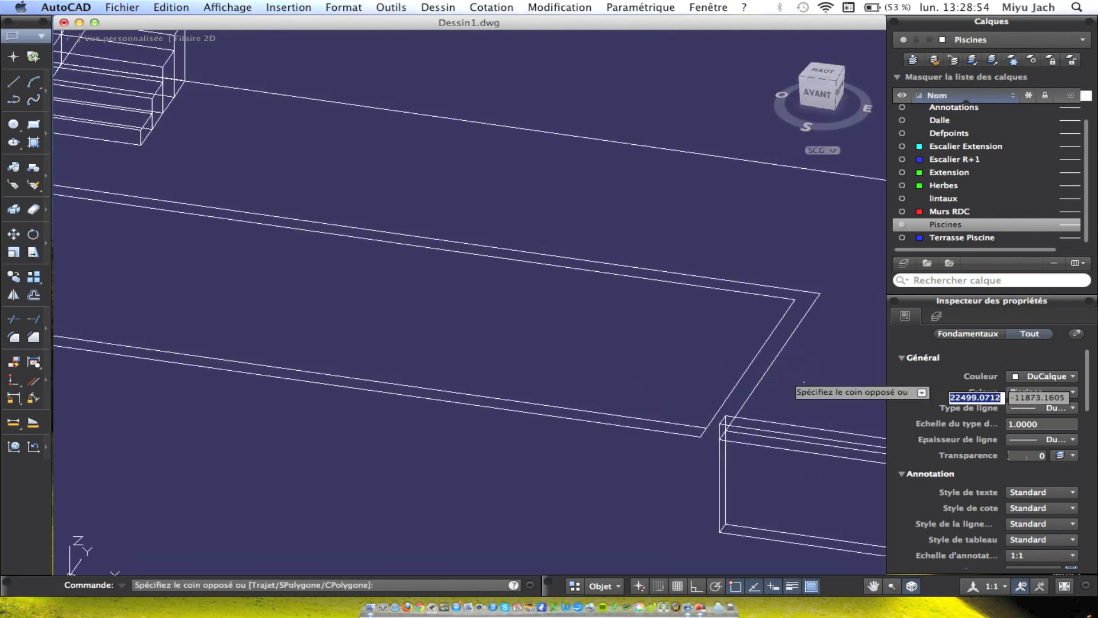
click(552, 387)
middle_drag(551, 387, 718, 401)
click(618, 427)
click(544, 346)
middle_drag(316, 412, 635, 427)
middle_drag(584, 334, 198, 268)
middle_drag(642, 285, 417, 293)
key(Escape)
click(692, 363)
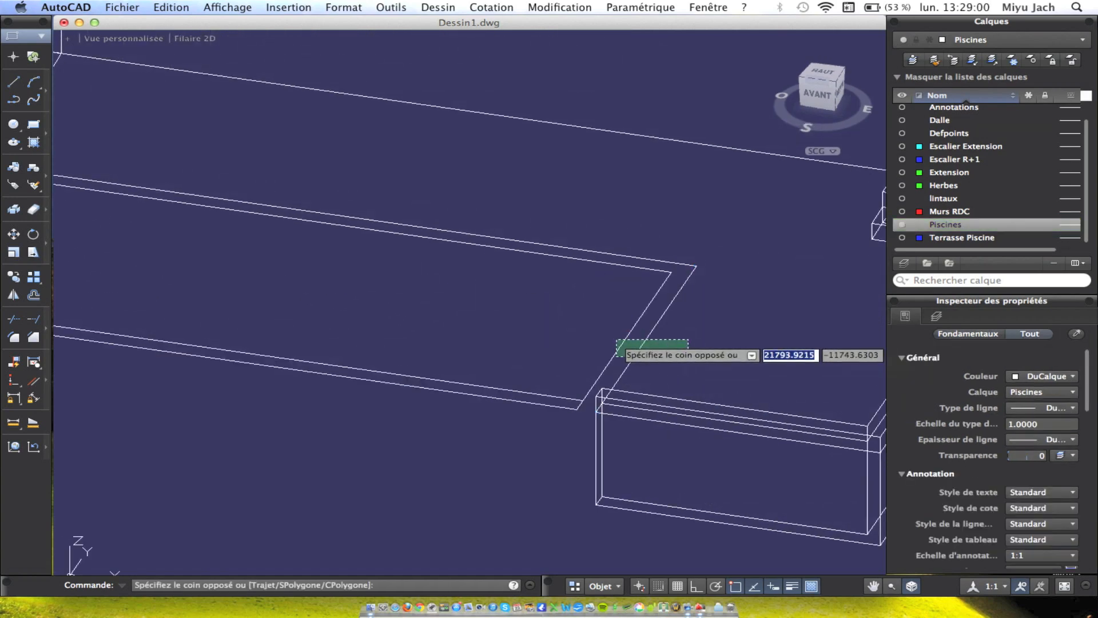
click(601, 336)
key(Escape)
Draw a short line closing the L-shaped wall outline where it meets the corner of the extruded wall.
click(13, 82)
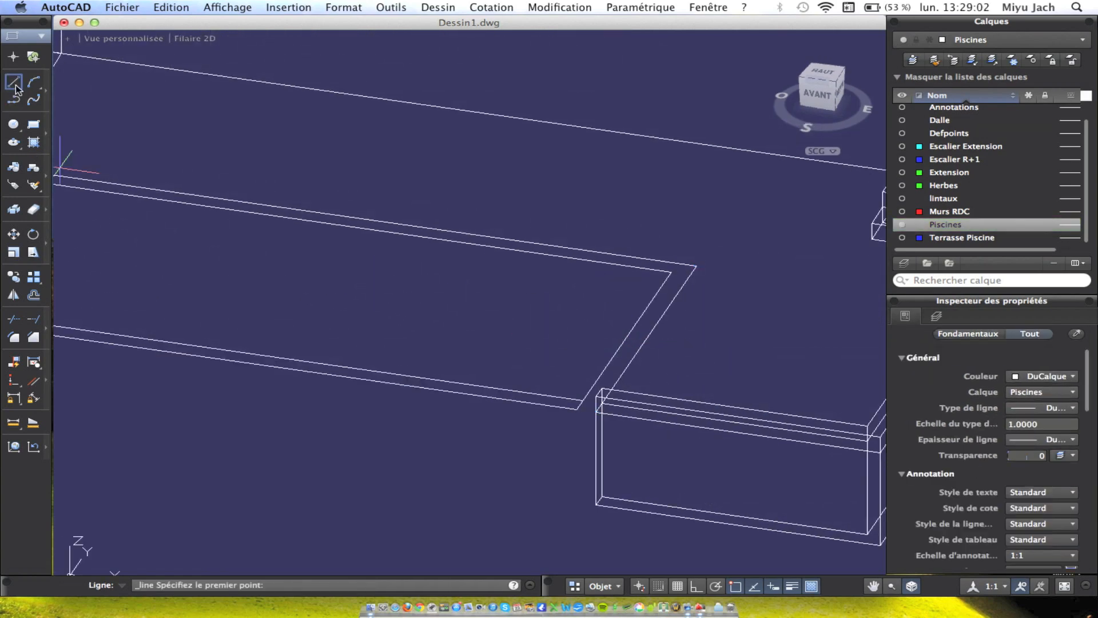
shift+middle_drag(600, 448, 481, 369)
shift+middle_drag(658, 349, 698, 320)
scroll(658, 331, up, 5)
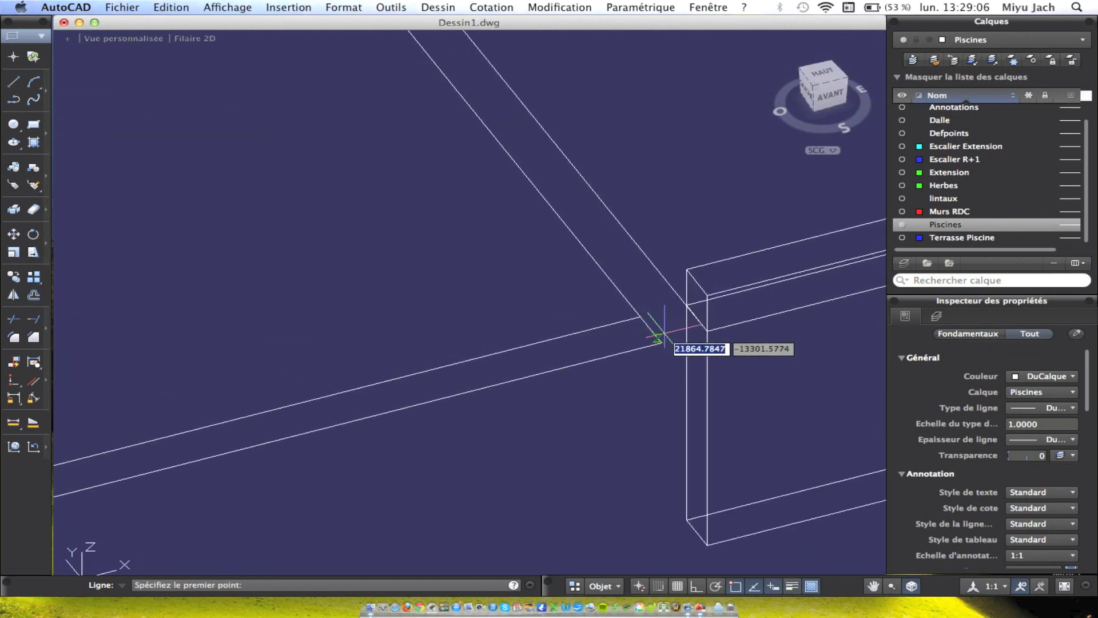
click(657, 348)
click(731, 329)
key(Escape)
Delete the extra line at the stair-side end of the L-shaped wall outline.
scroll(677, 352, down, 2)
scroll(638, 329, down, 2)
middle_drag(521, 330, 794, 306)
scroll(793, 306, down, 4)
middle_drag(306, 332, 397, 333)
scroll(397, 333, up, 4)
scroll(397, 333, down, 4)
middle_drag(533, 336, 339, 337)
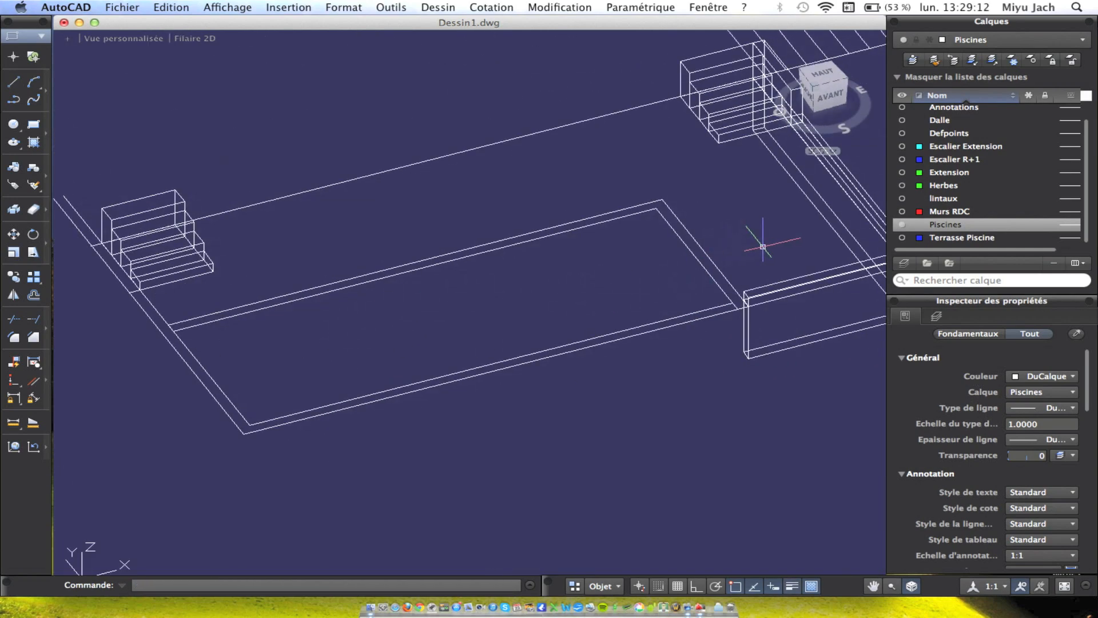
scroll(749, 283, up, 4)
scroll(712, 288, down, 4)
click(247, 326)
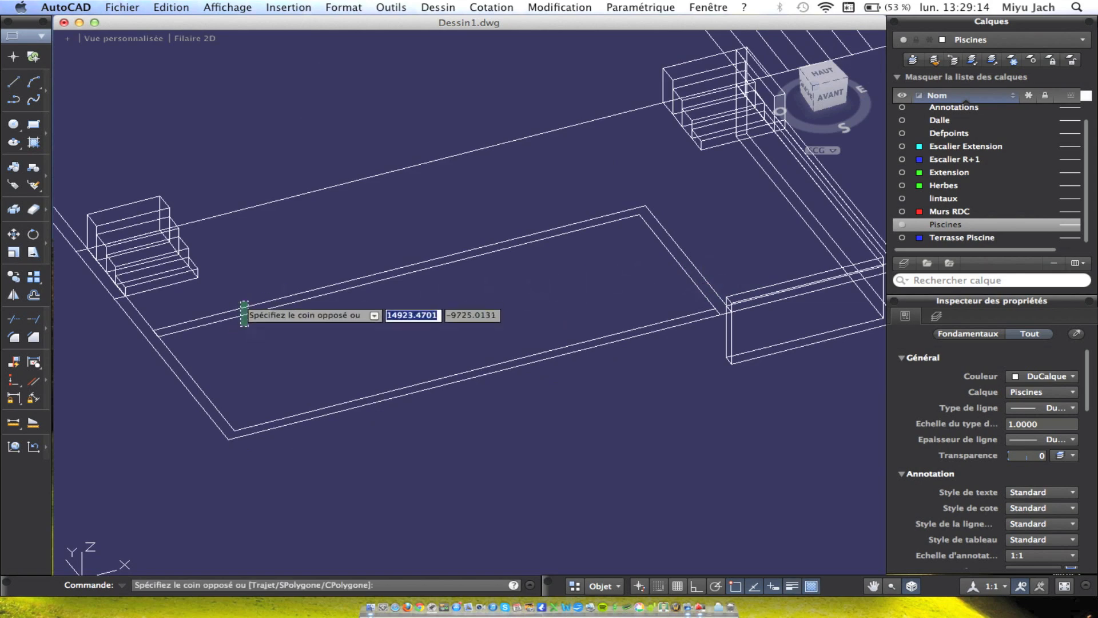
click(241, 303)
scroll(177, 318, up, 4)
key(Escape)
click(132, 369)
key(Delete)
scroll(366, 350, down, 4)
middle_drag(602, 356, 556, 350)
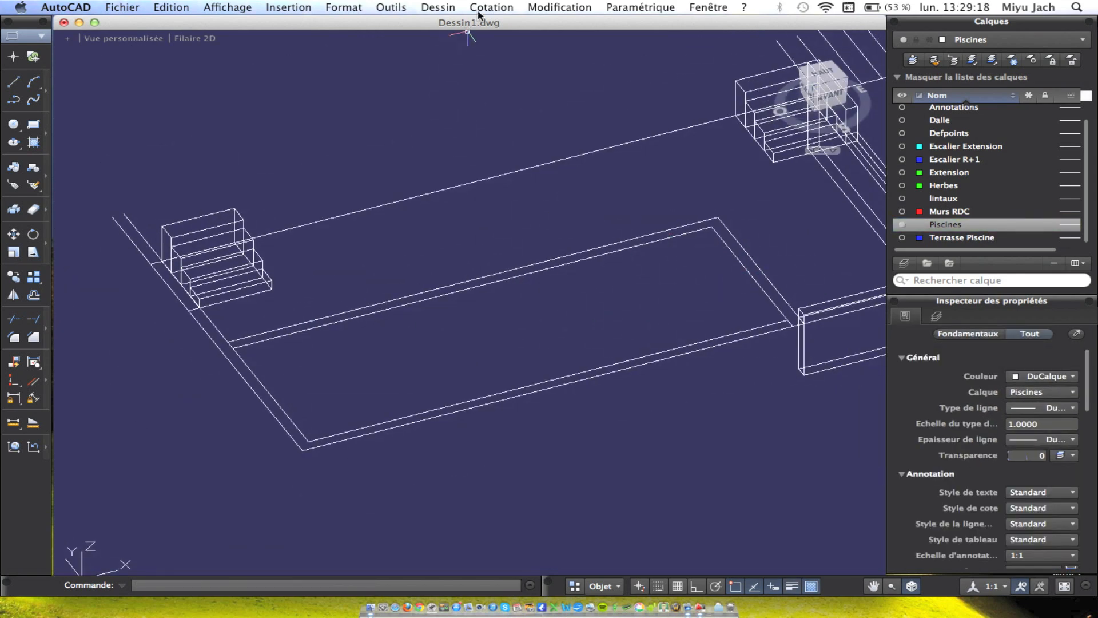
click(438, 7)
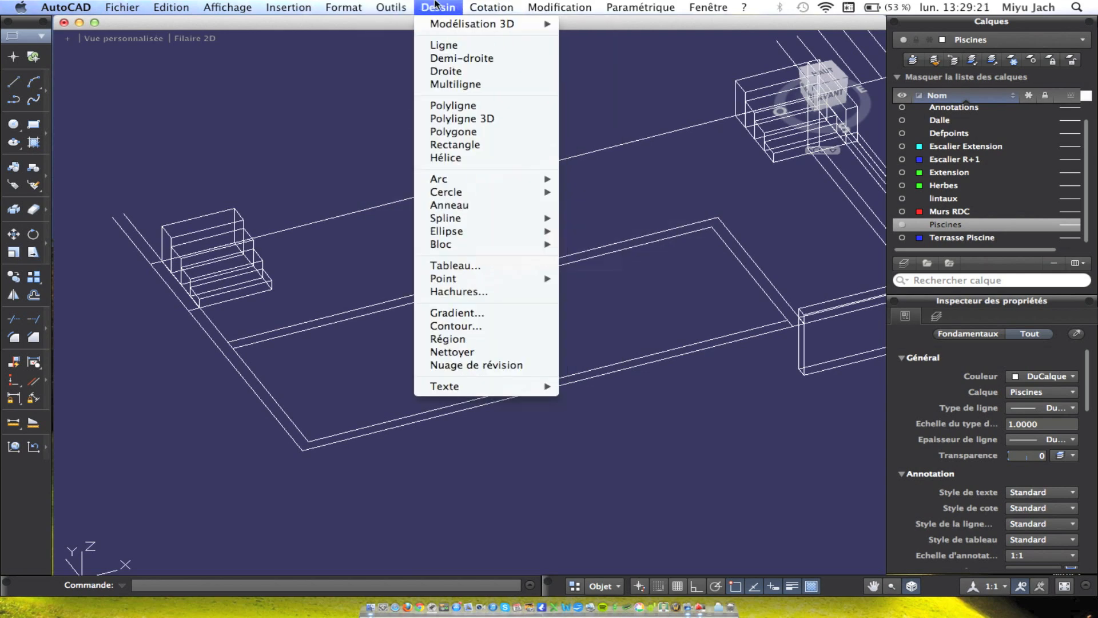
click(448, 339)
middle_drag(299, 371, 356, 377)
scroll(416, 355, up, 5)
click(406, 347)
click(372, 295)
right_click(367, 275)
Convert the L-shaped wall's long lines, short legs and both end lines into a region.
right_click(371, 269)
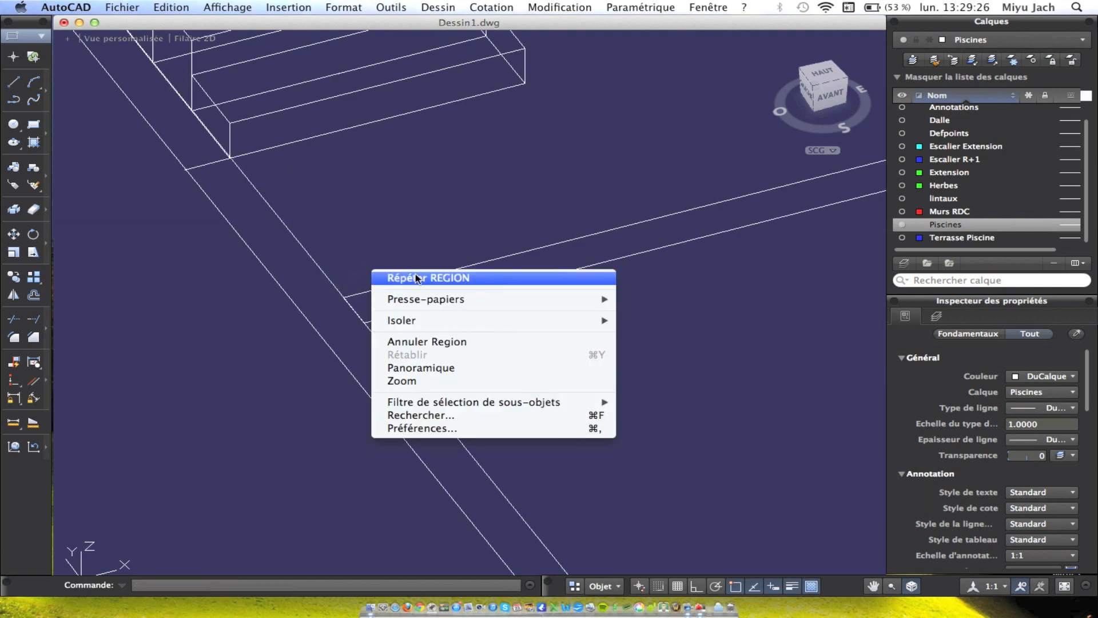
click(417, 279)
click(321, 291)
click(400, 341)
click(463, 343)
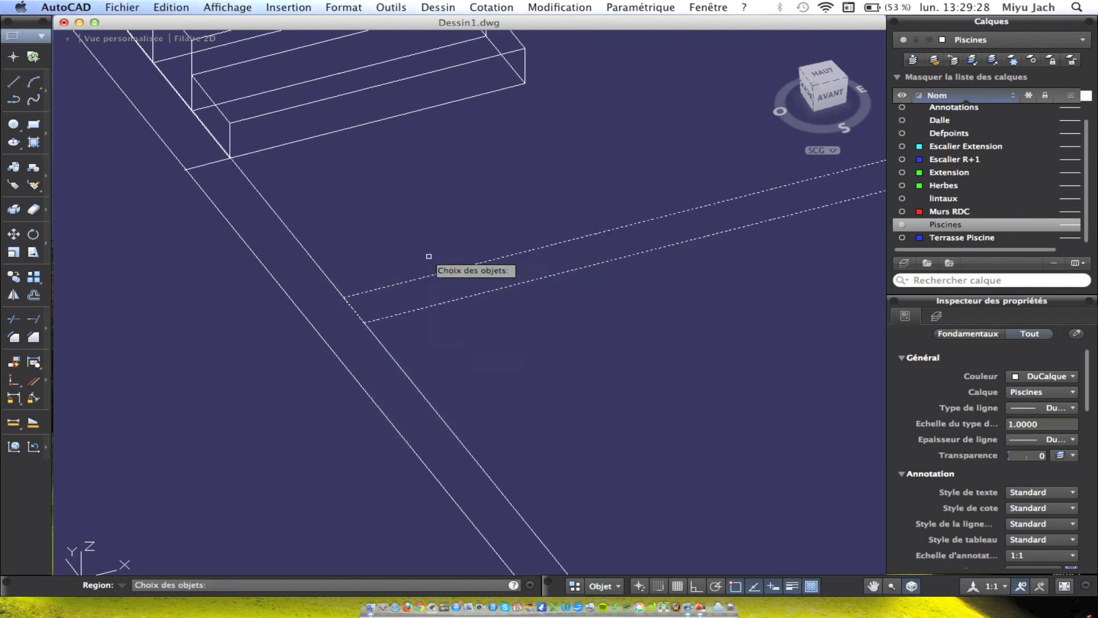
click(429, 257)
scroll(529, 264, down, 5)
middle_drag(748, 263, 280, 282)
middle_drag(784, 208, 512, 244)
scroll(512, 240, up, 5)
click(735, 236)
click(554, 226)
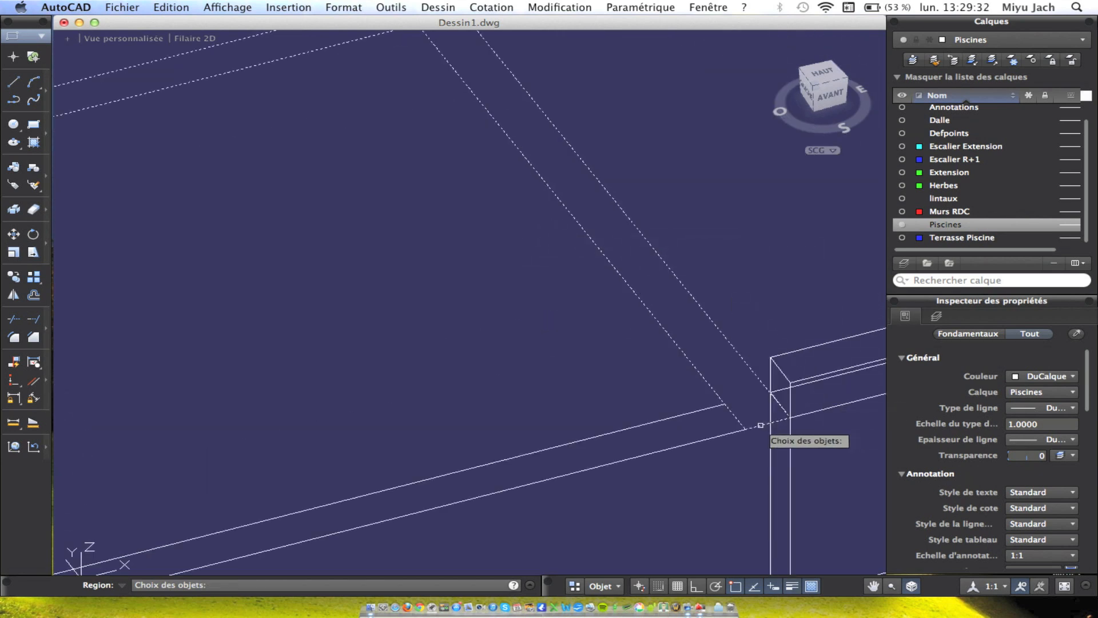
key(Return)
Extrude the L-shaped wall region 2000 downward.
scroll(721, 360, down, 4)
middle_drag(525, 333, 800, 351)
scroll(624, 318, down, 3)
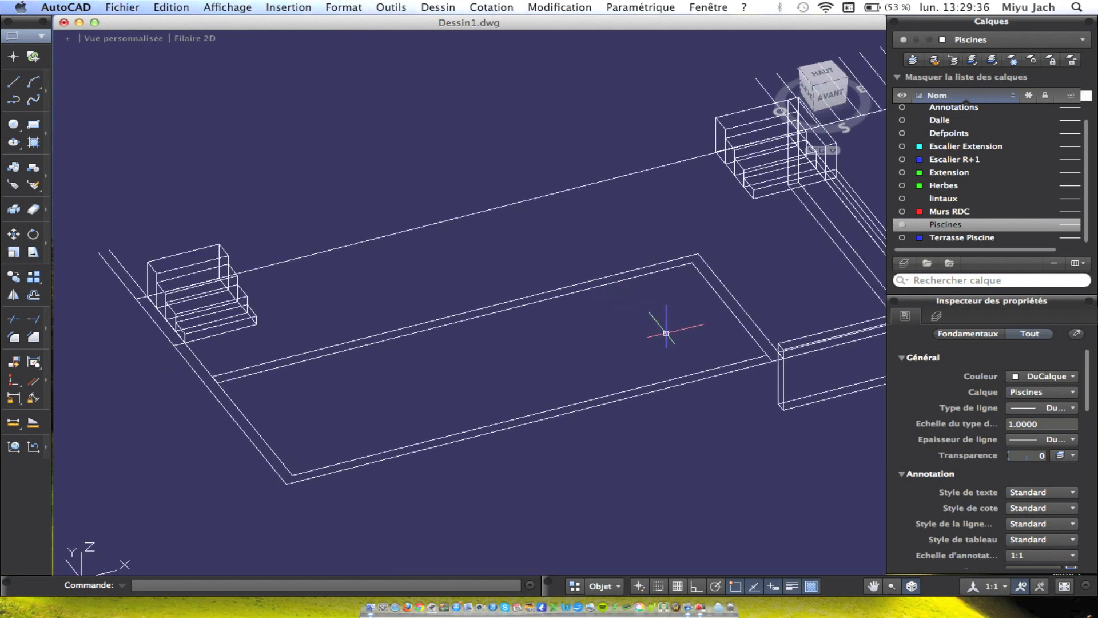
middle_drag(577, 329, 652, 303)
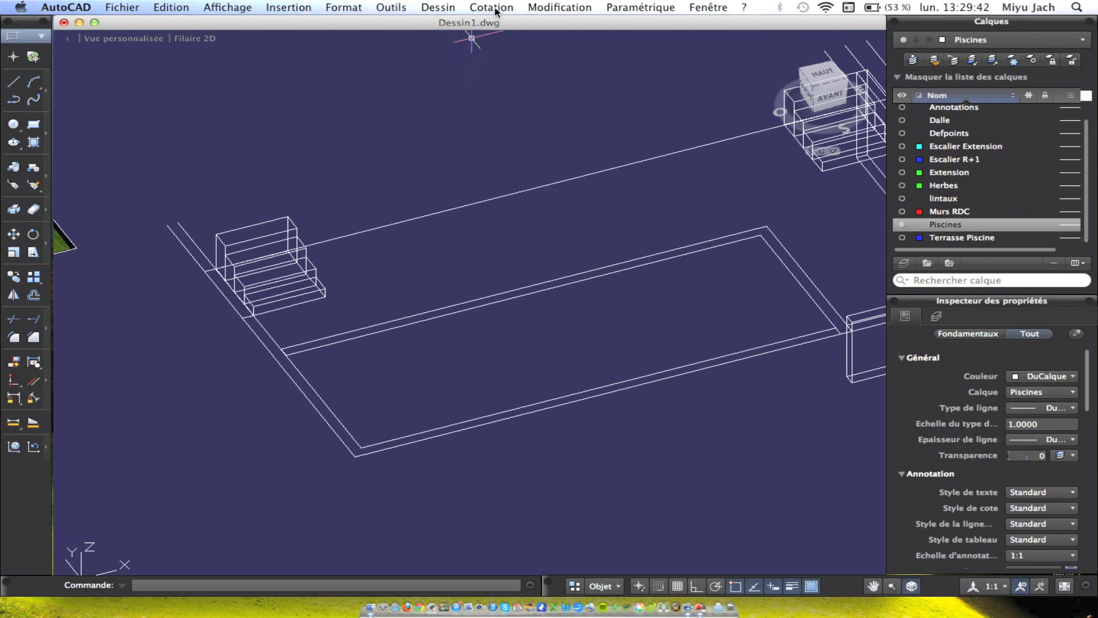
click(439, 7)
mouse_move(461, 26)
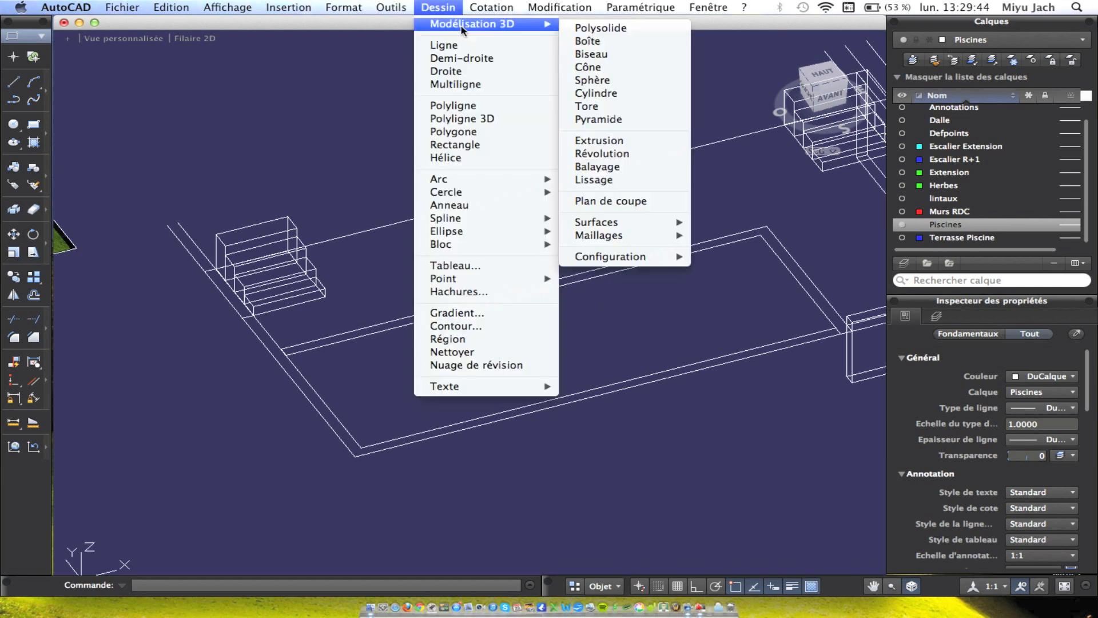
click(642, 141)
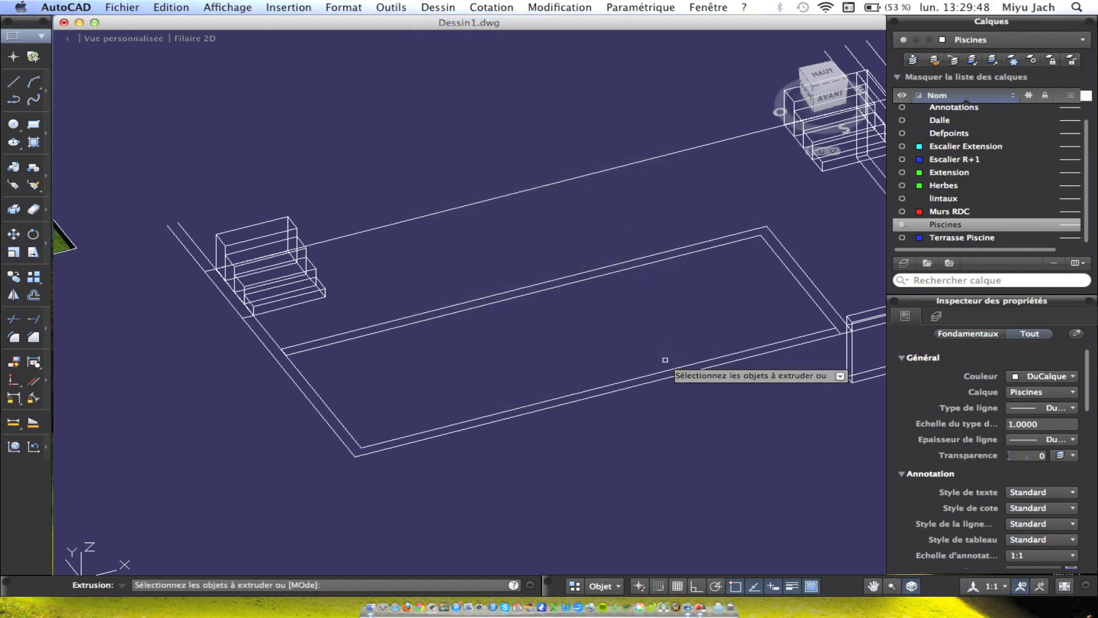
click(602, 264)
key(Return)
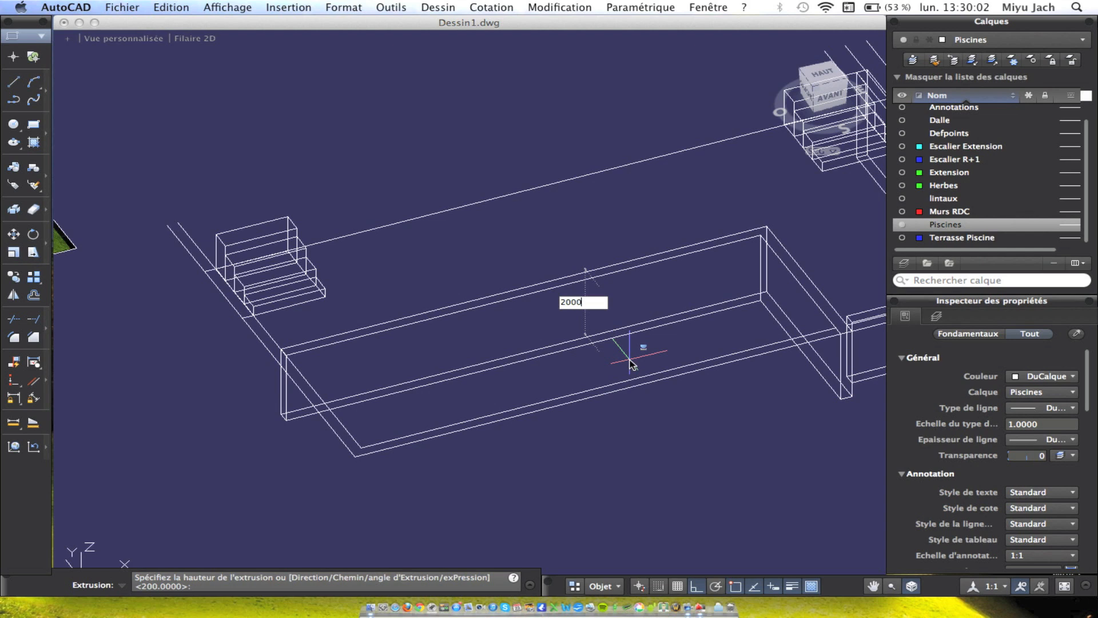
click(632, 363)
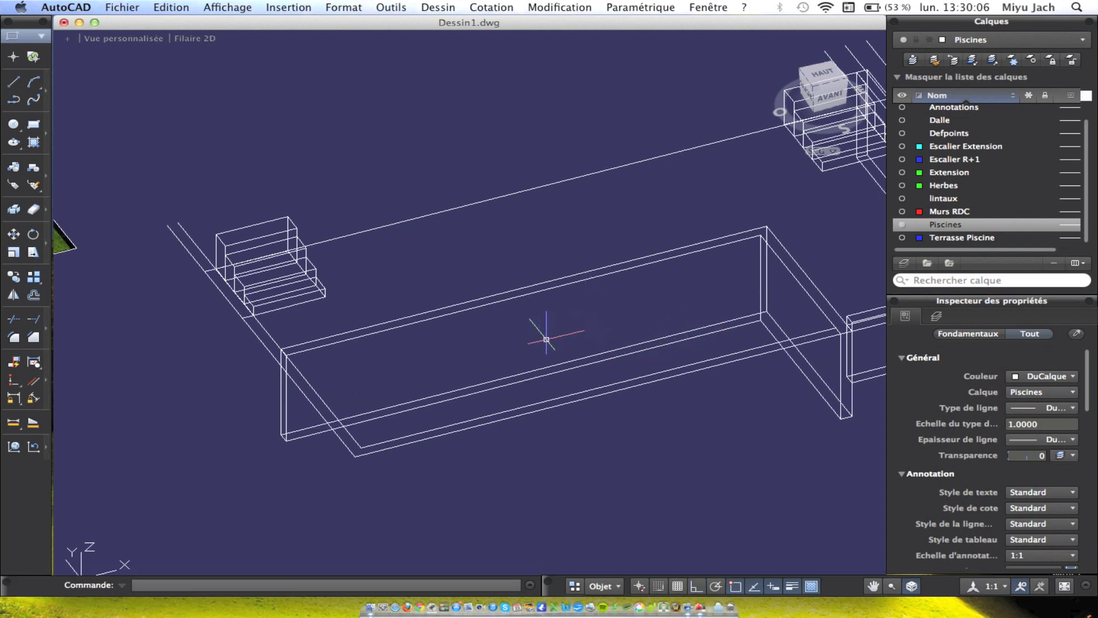
Examine the pool edges and walls in the reference photo against the wireframe model.
scroll(443, 332, down, 4)
middle_drag(274, 312, 450, 291)
scroll(260, 307, up, 9)
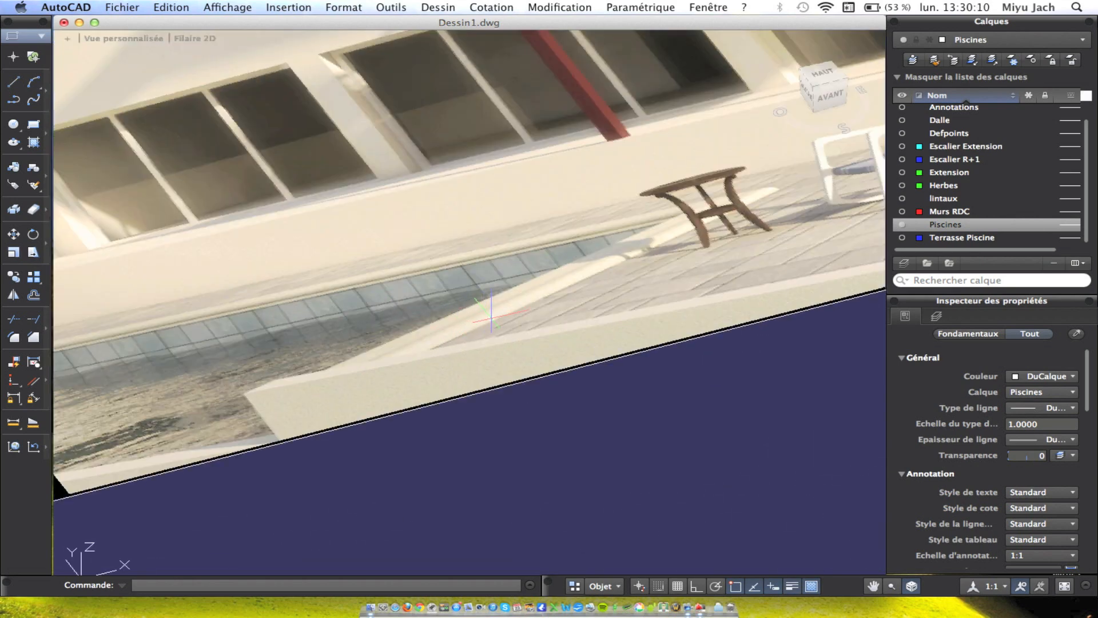
scroll(491, 312, down, 5)
scroll(525, 310, up, 5)
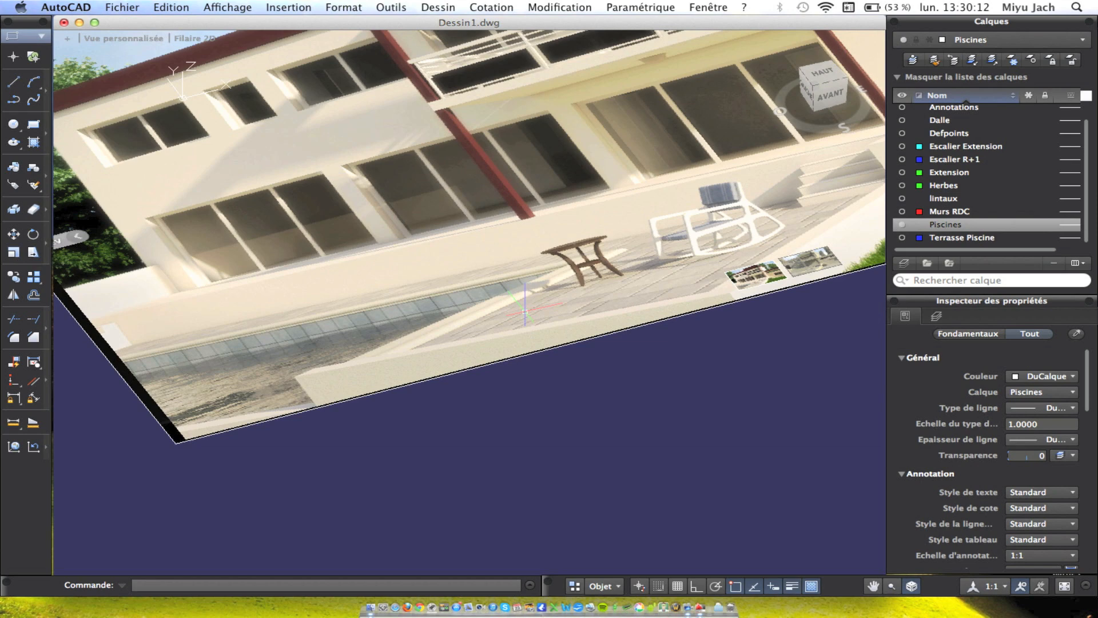
scroll(540, 312, down, 3)
middle_drag(872, 335, 510, 342)
middle_drag(840, 357, 431, 358)
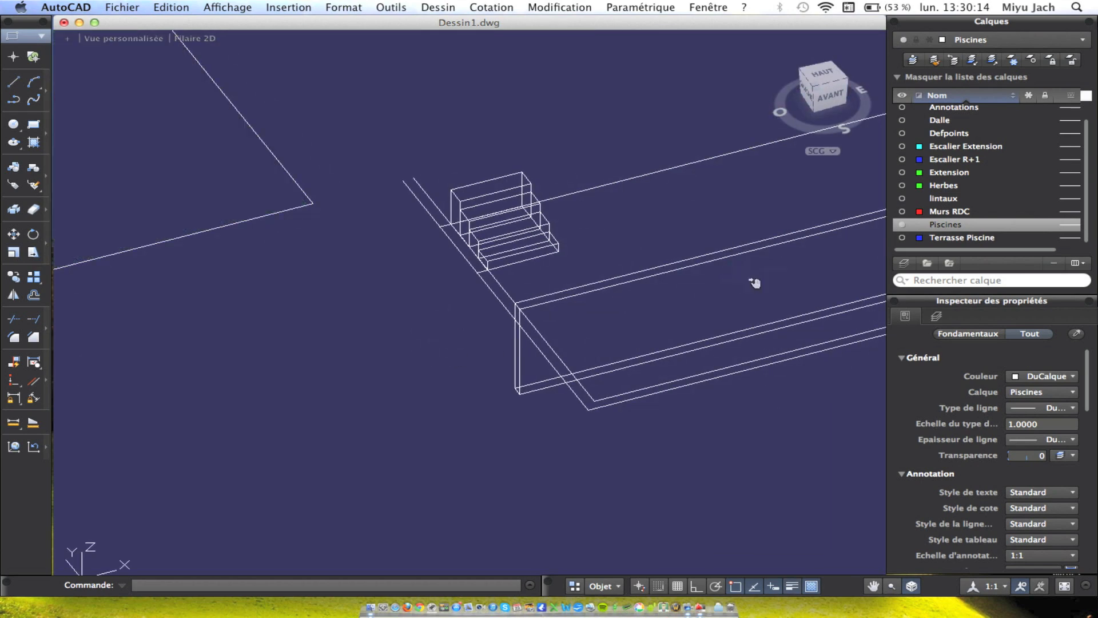
middle_drag(754, 283, 560, 283)
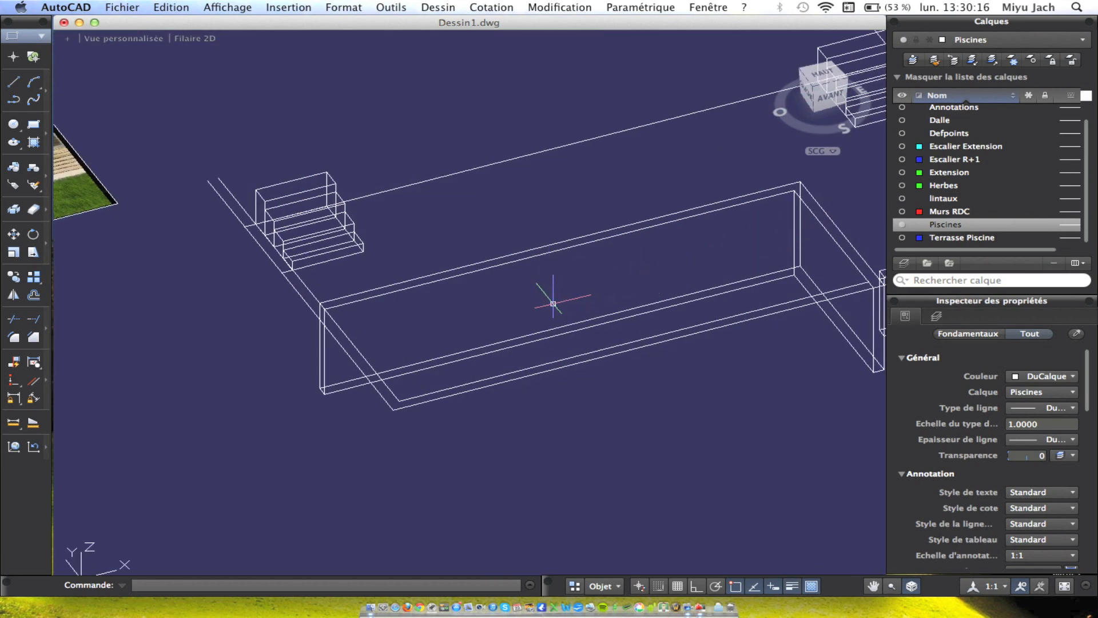
middle_drag(652, 336, 530, 278)
middle_drag(464, 316, 632, 303)
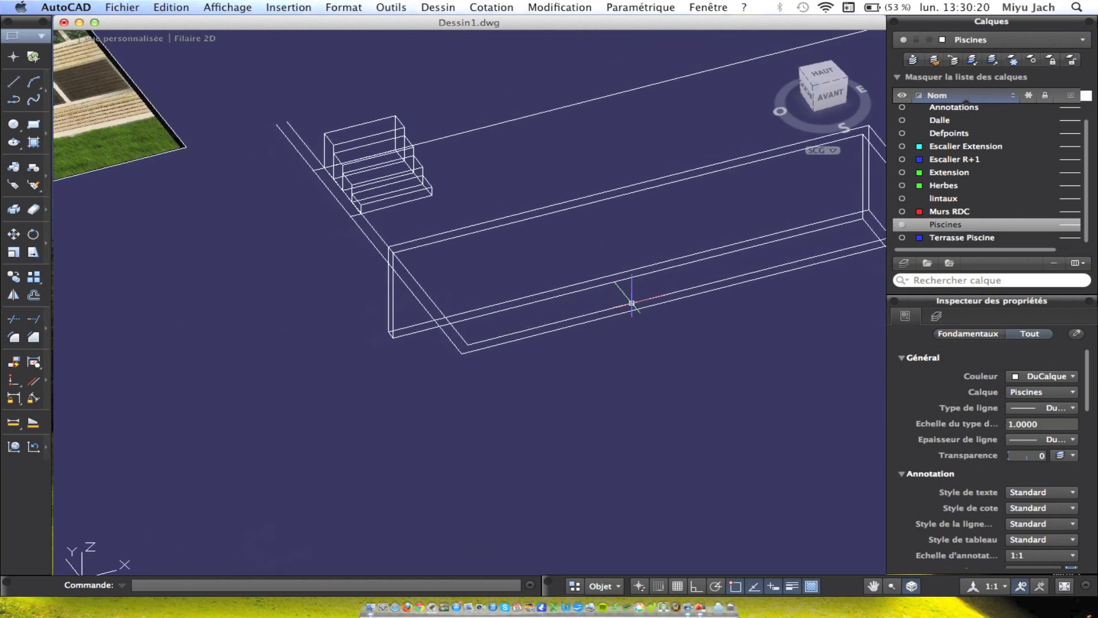
scroll(399, 273, down, 5)
middle_drag(335, 274, 655, 250)
scroll(317, 247, up, 7)
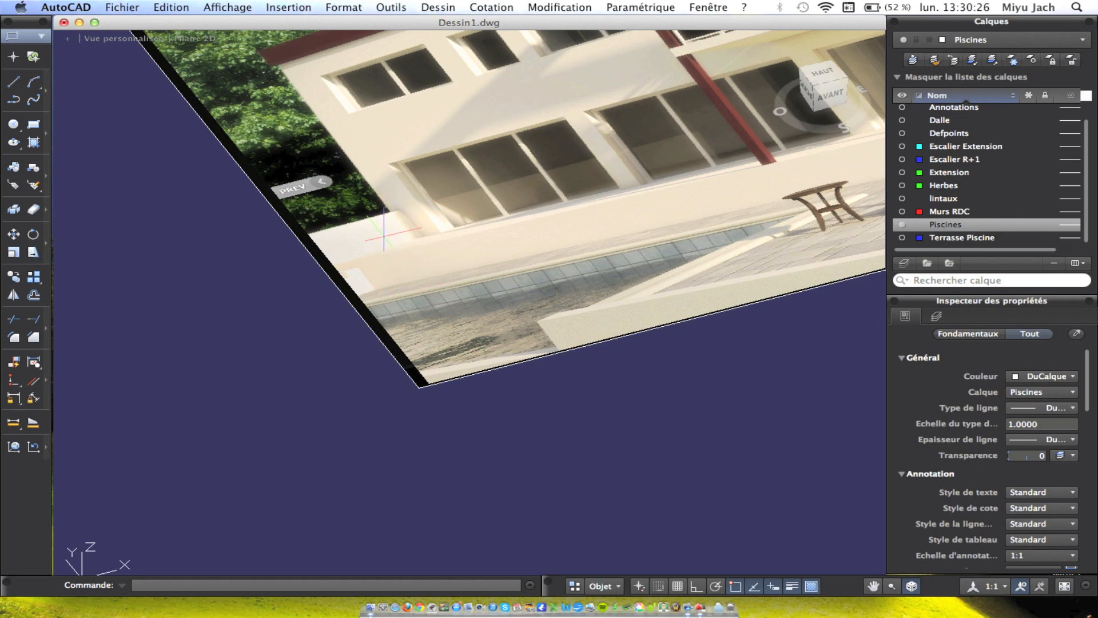
scroll(384, 233, down, 8)
scroll(542, 313, up, 6)
Examine the stair-side wall lines and the long wall line in the 2D pool outline against the 3D model.
click(491, 250)
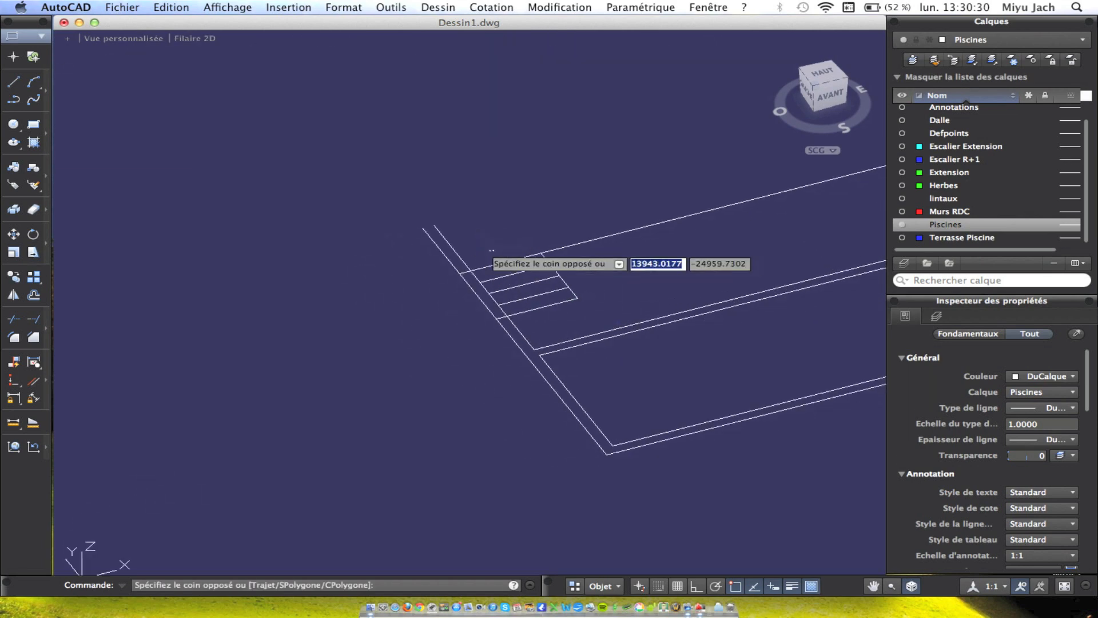
click(399, 239)
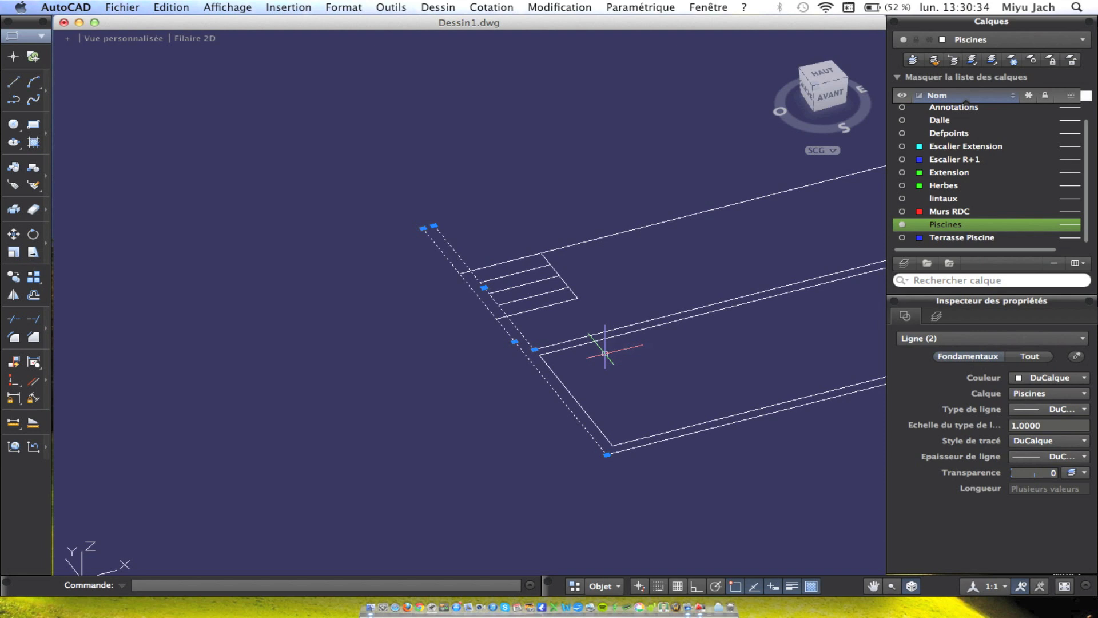
scroll(662, 396, down, 5)
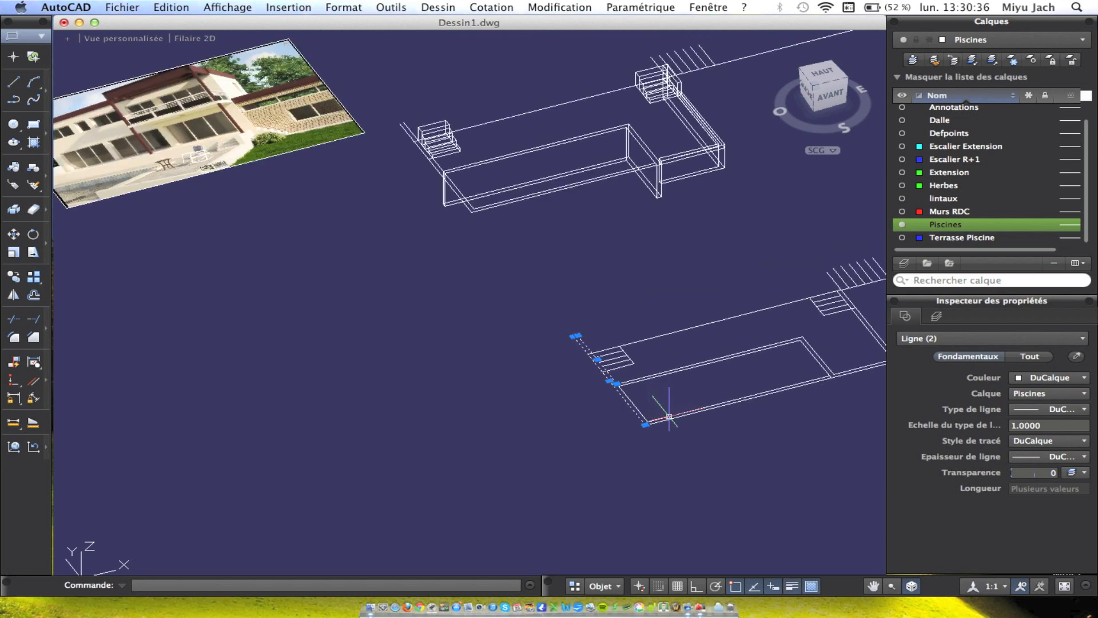
scroll(549, 387, up, 6)
key(Escape)
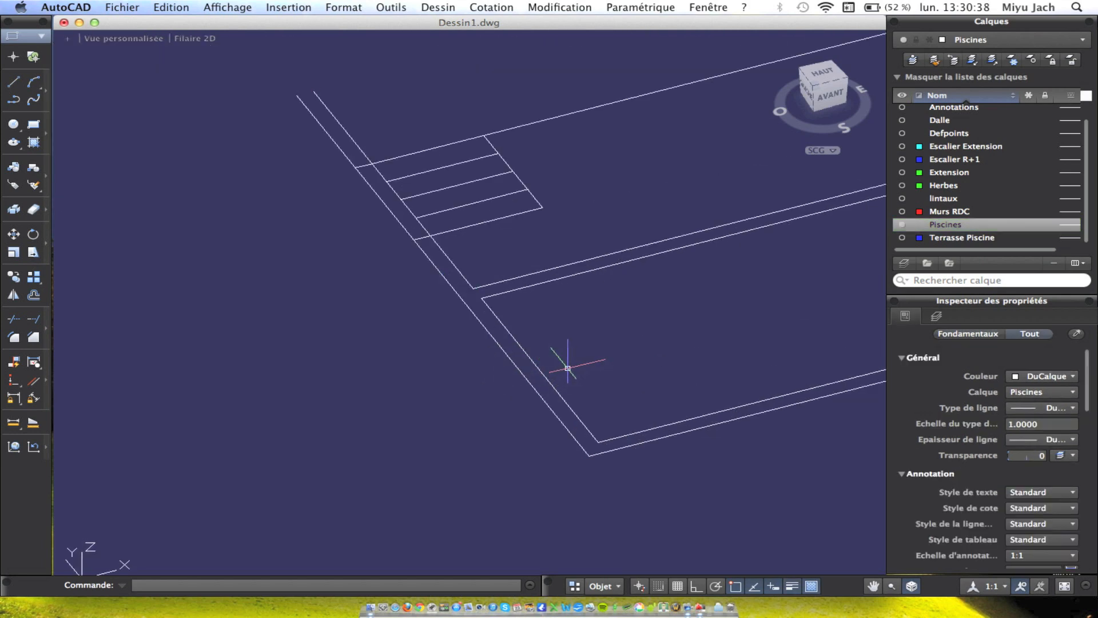
click(537, 362)
click(533, 365)
key(Escape)
scroll(523, 297, down, 5)
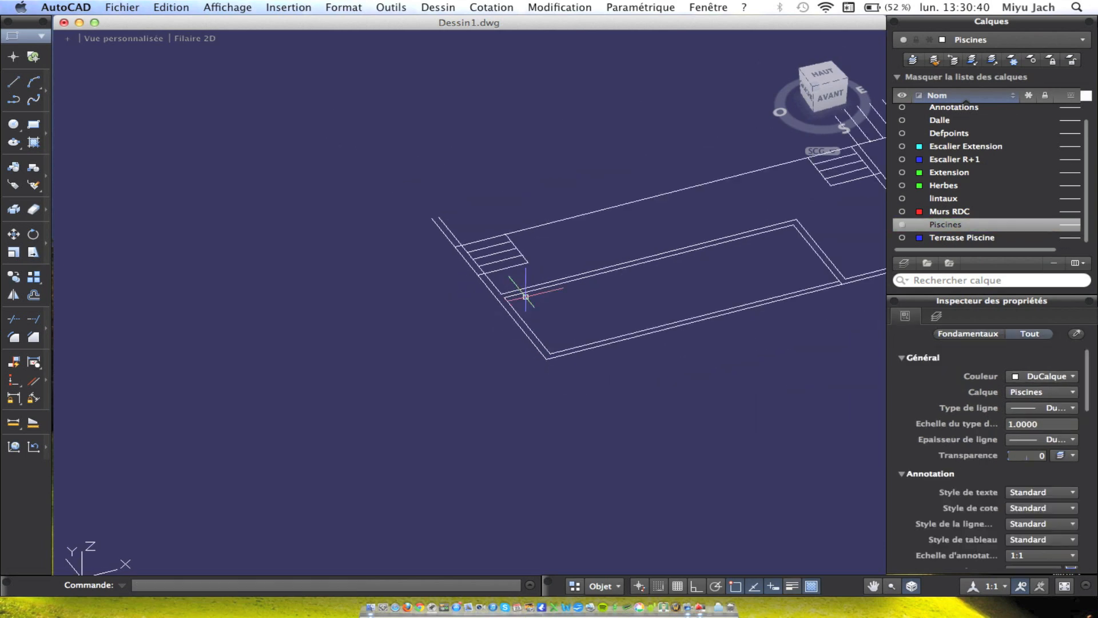
scroll(531, 296, down, 2)
click(514, 292)
click(540, 287)
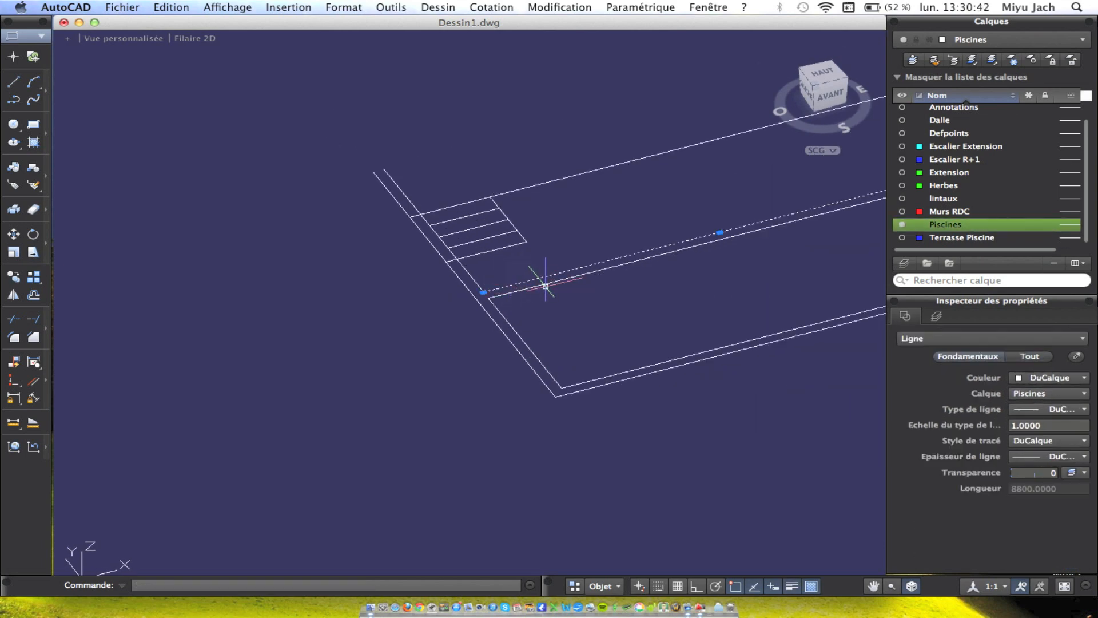
scroll(601, 290, down, 4)
middle_drag(777, 291, 753, 385)
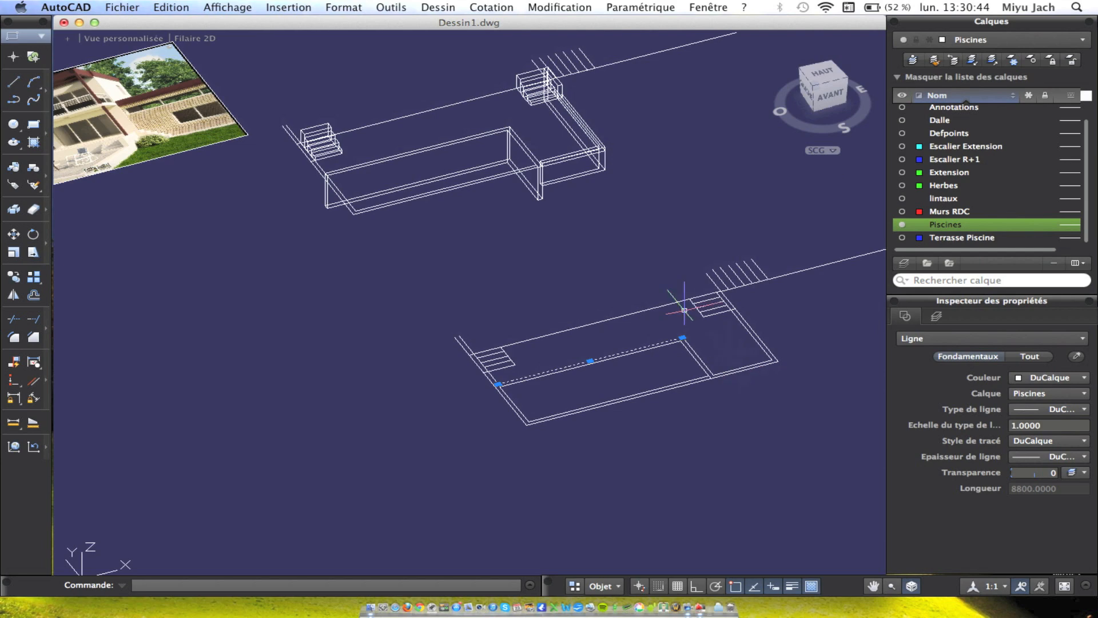
Draw a short line extending the stair-side wall's inner edge to the outer front line at the 3D model's front corner.
middle_drag(444, 175, 532, 294)
scroll(499, 295, up, 6)
middle_drag(334, 327, 619, 327)
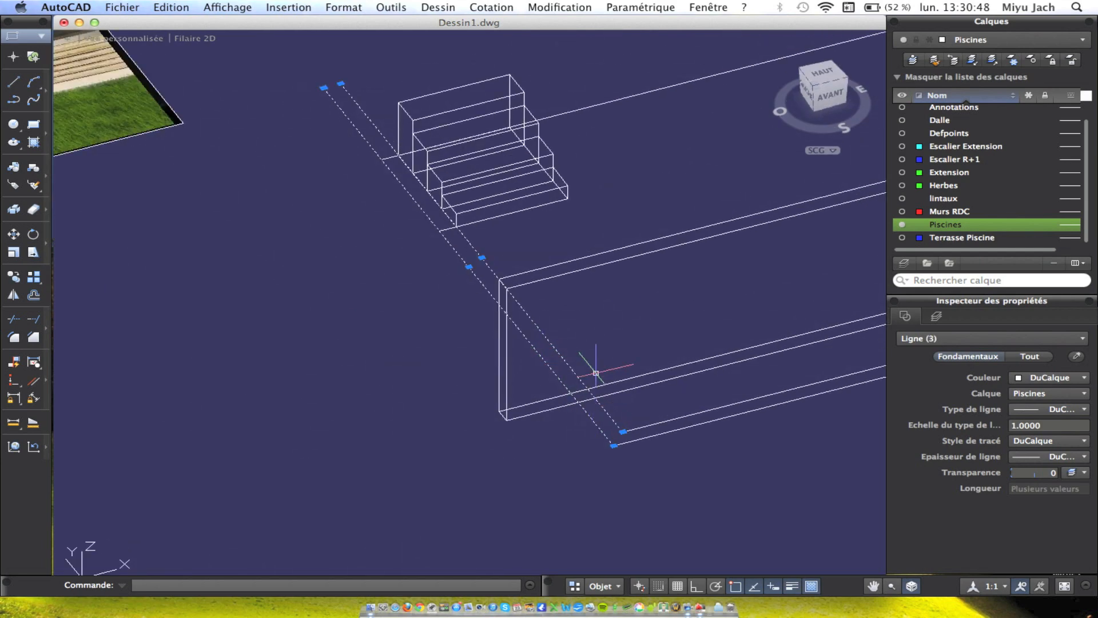
click(14, 82)
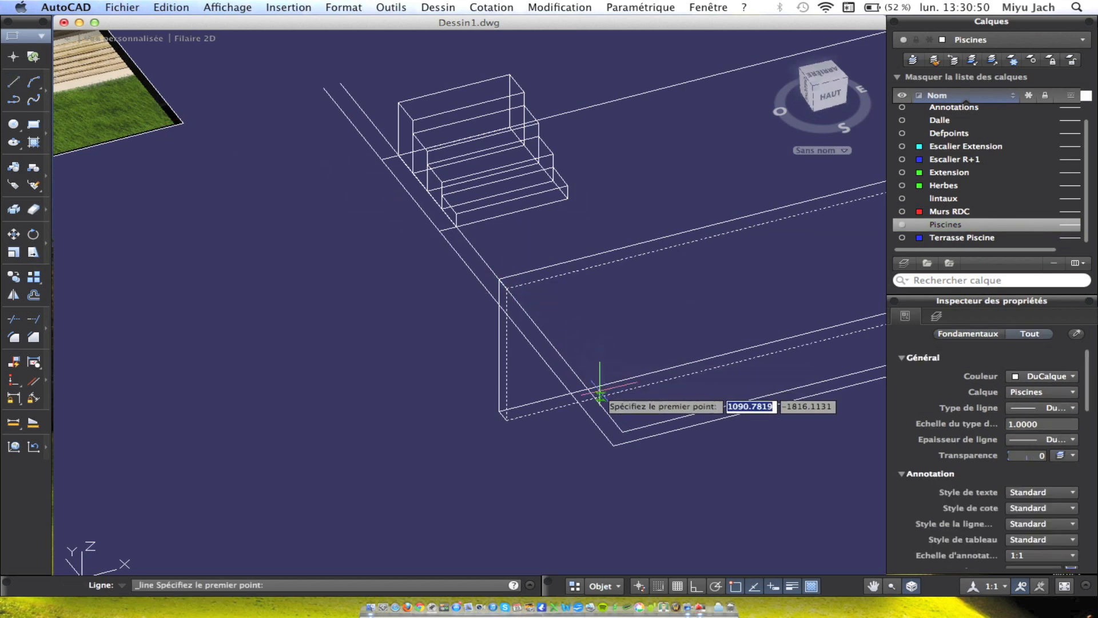
scroll(606, 412, up, 5)
click(608, 416)
click(597, 401)
click(607, 412)
click(624, 436)
Trim the outer front line beyond the stair-side wall's inner edge, leaving a short closed wall end.
click(666, 456)
click(509, 385)
click(14, 319)
click(659, 437)
click(646, 428)
key(Escape)
Close the open rear end of the stair-side wall outline with a short line between its two long edges.
scroll(639, 432, down, 5)
middle_drag(387, 177, 457, 343)
click(13, 80)
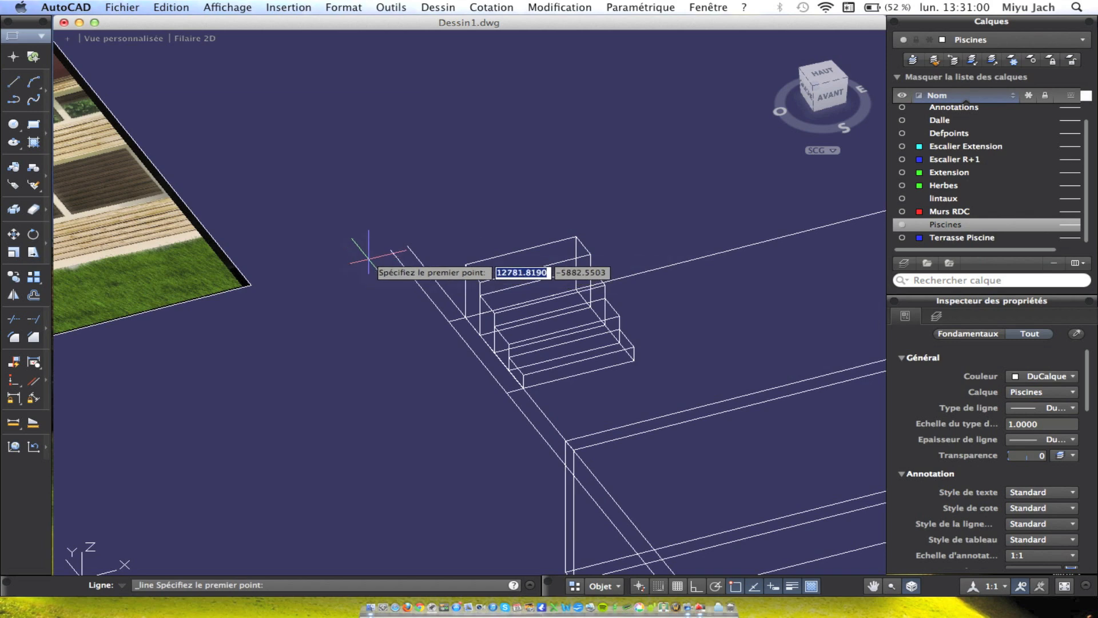
click(406, 247)
click(407, 246)
key(Return)
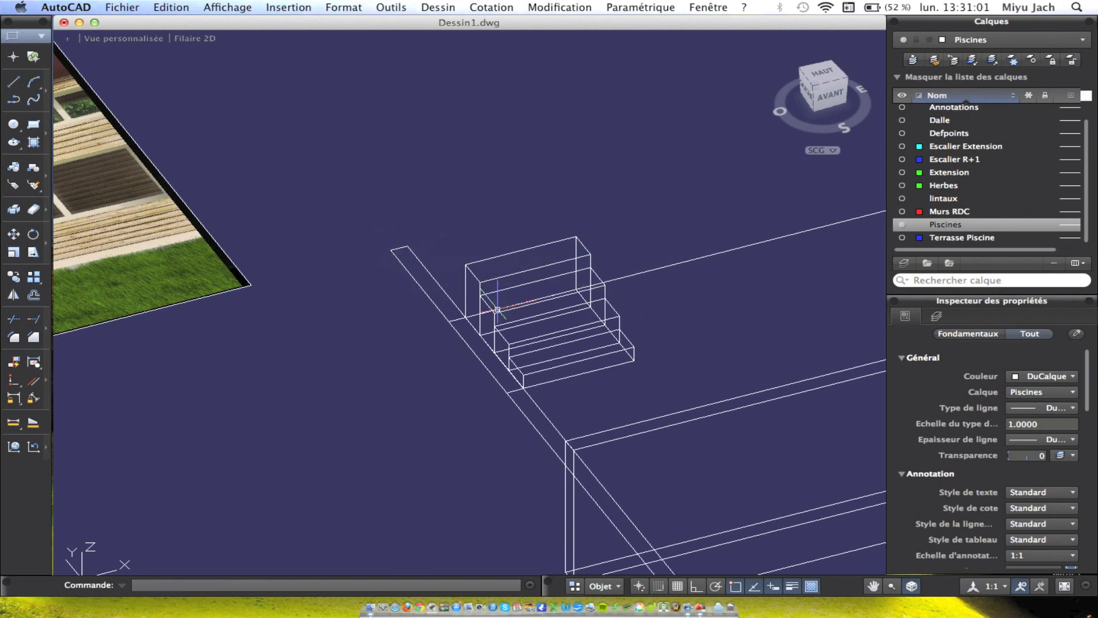
Convert the stair-side wall's two long edges and both end lines into a region.
click(441, 276)
click(331, 235)
middle_drag(630, 422, 500, 206)
scroll(563, 400, up, 5)
click(563, 397)
click(541, 369)
click(491, 7)
click(450, 340)
click(578, 405)
click(539, 363)
middle_drag(431, 261, 706, 557)
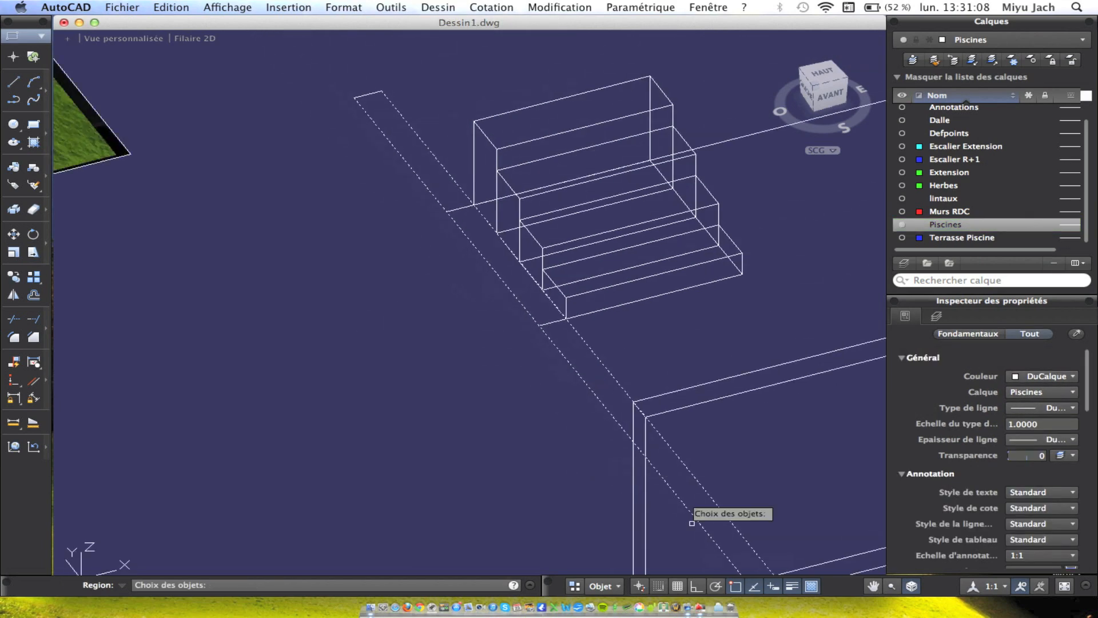
click(400, 120)
click(321, 65)
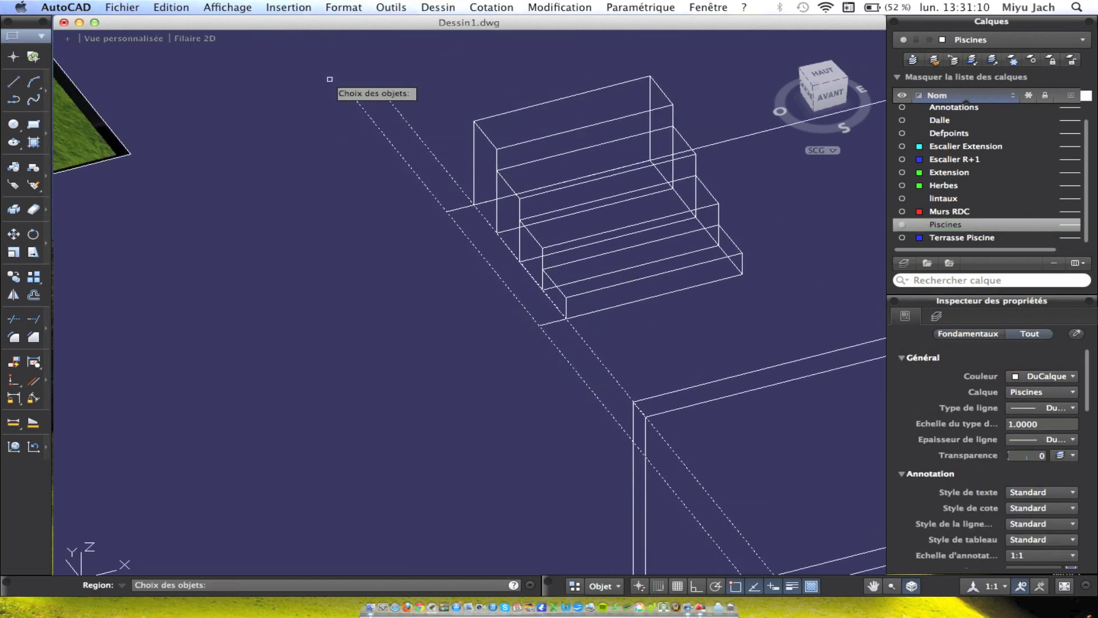
key(Return)
Extrude the stair-side wall region 3600 upward.
click(363, 123)
click(491, 6)
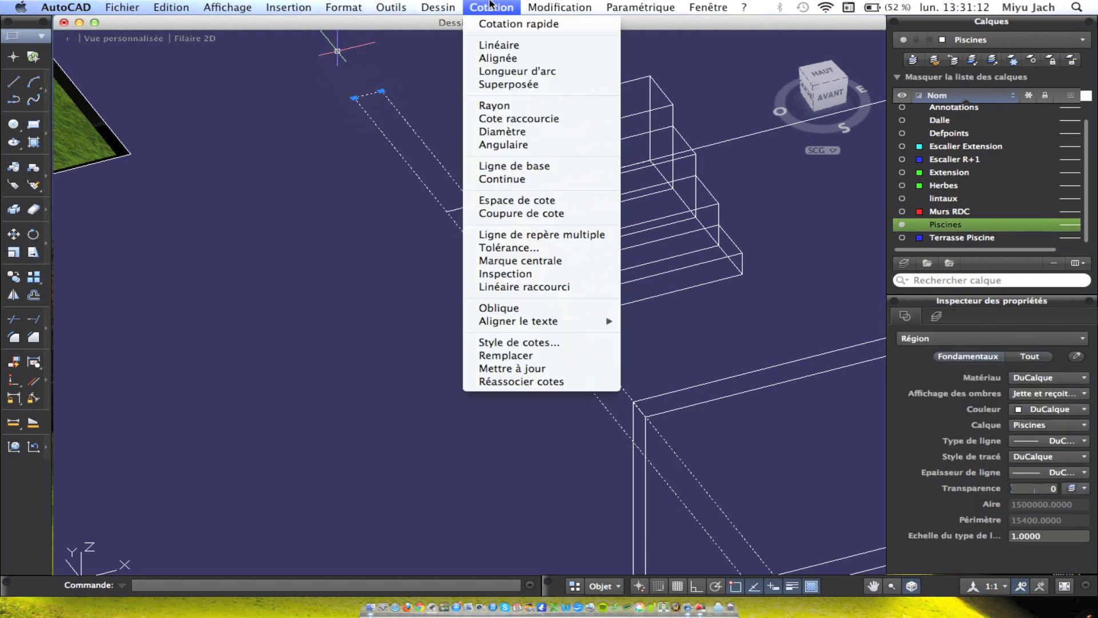
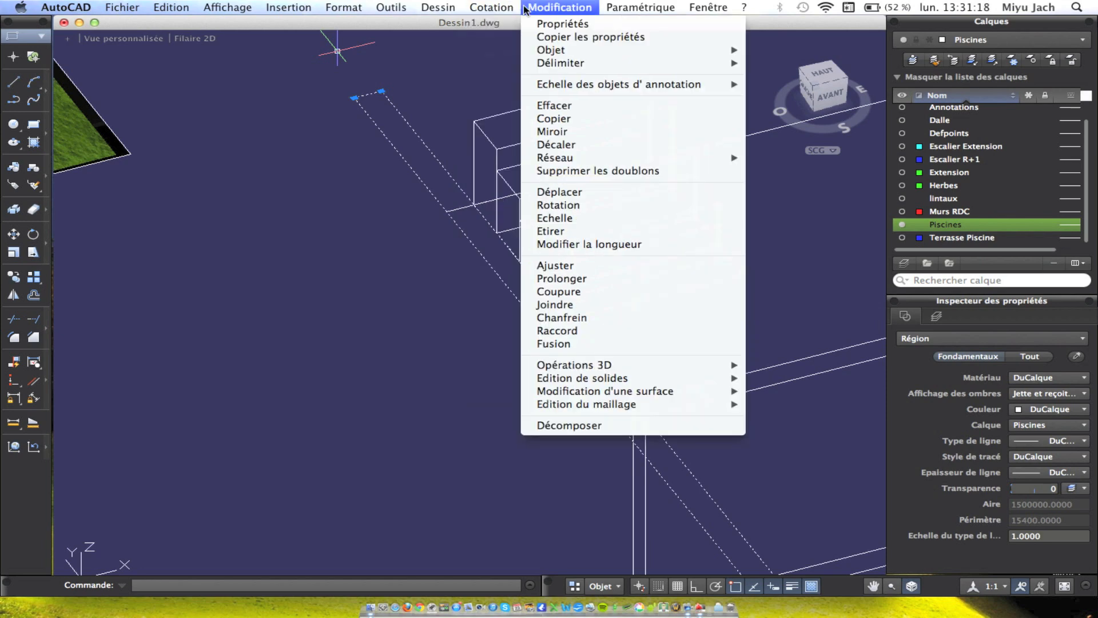
mouse_move(425, 3)
click(448, 22)
click(419, 4)
mouse_move(452, 27)
click(599, 141)
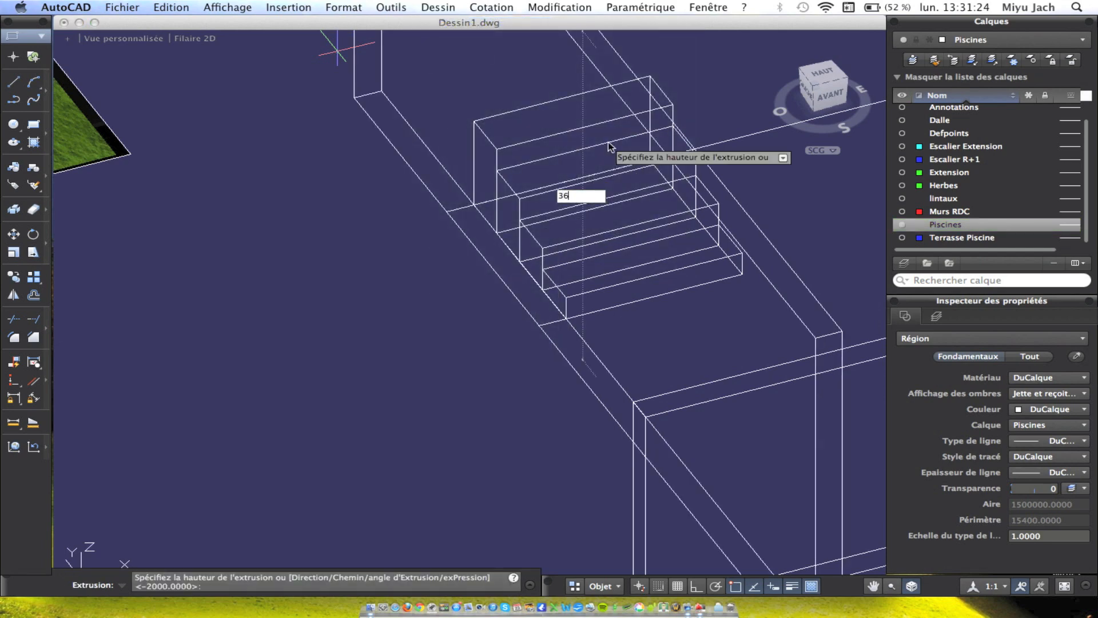
key(Return)
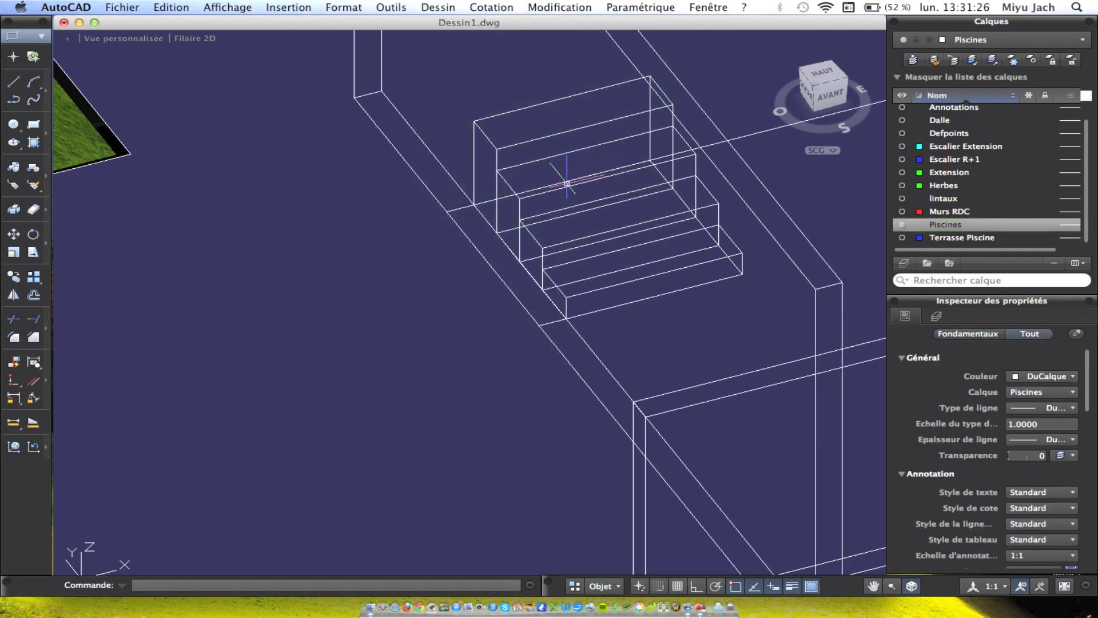
Draw a vertical guide line 2000 downward from the stair-side wall's lower outer front corner, with orthogonal drawing enabled.
middle_drag(567, 184, 556, 226)
scroll(555, 226, down, 2)
scroll(734, 455, down, 2)
middle_drag(733, 455, 573, 208)
scroll(524, 197, up, 3)
click(503, 191)
click(488, 174)
key(Escape)
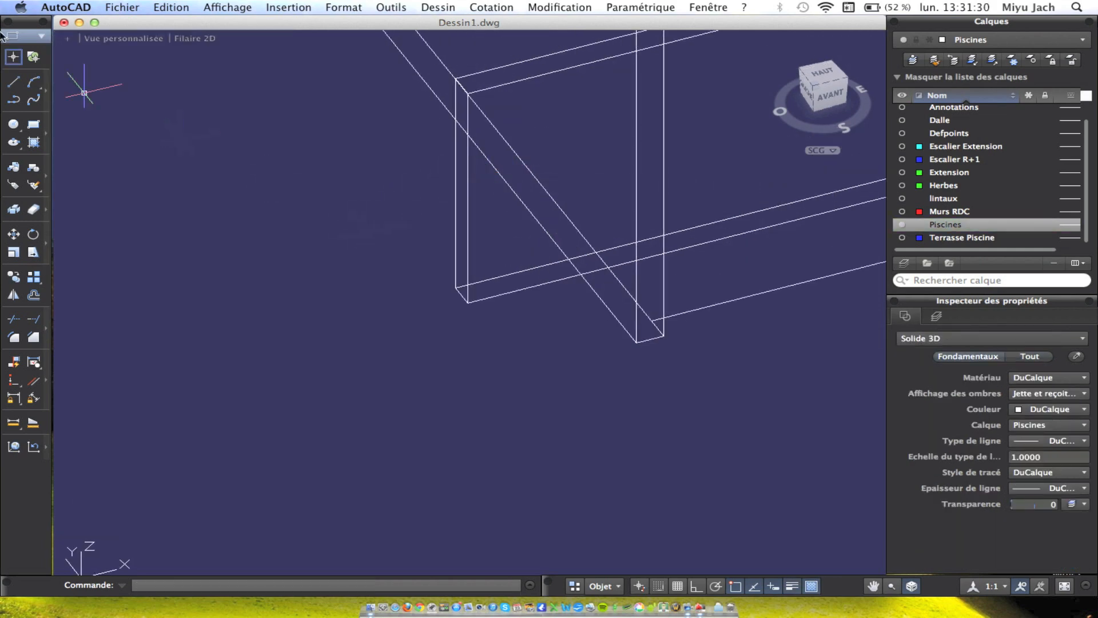
click(14, 81)
click(637, 341)
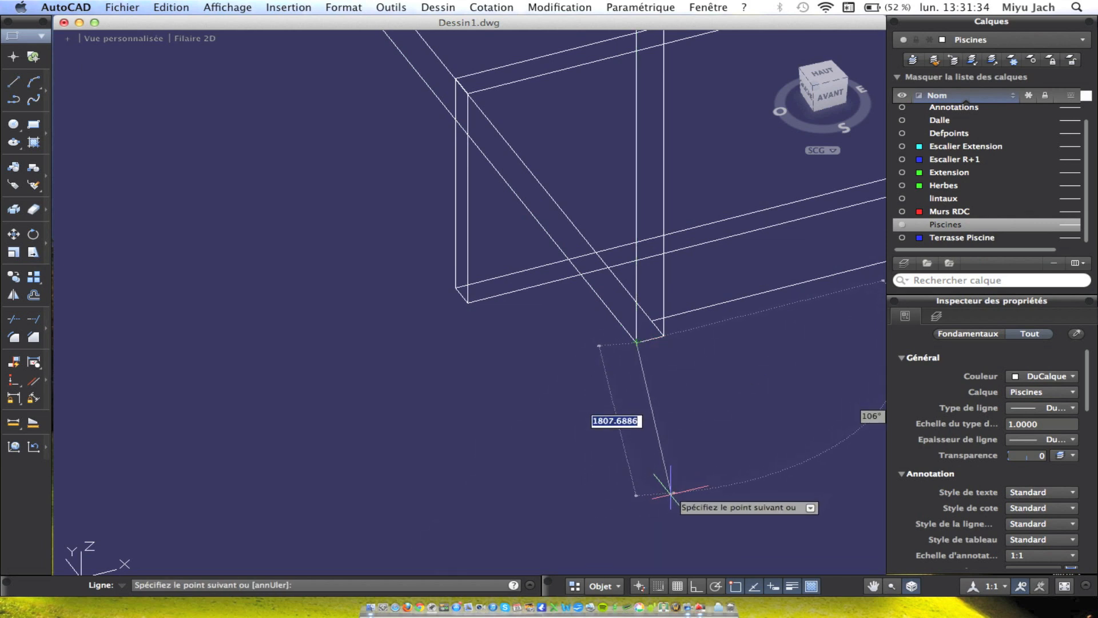
click(697, 586)
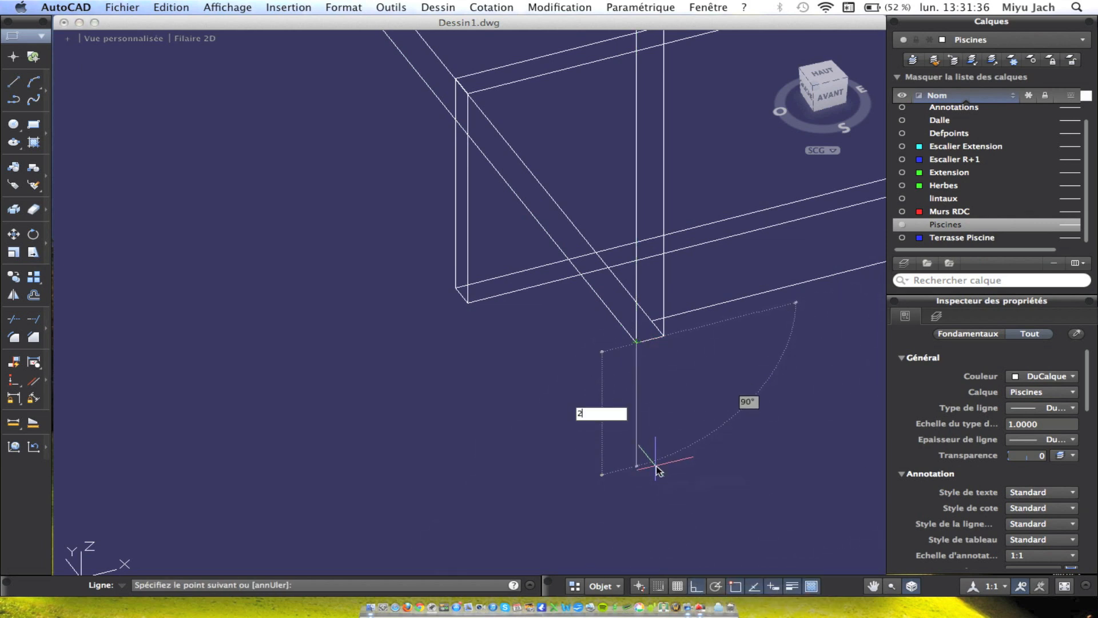
key(Return)
key(Return)
Move the stair-side wall solid from its lower outer front corner down to the guide line's lower end.
click(610, 338)
click(603, 302)
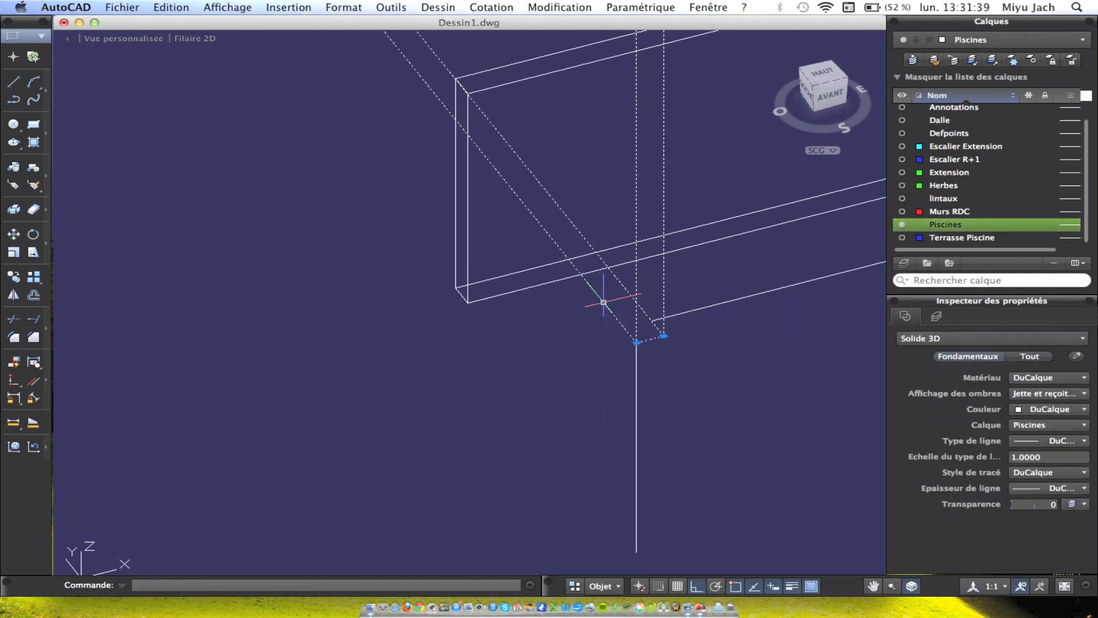
click(14, 234)
click(637, 341)
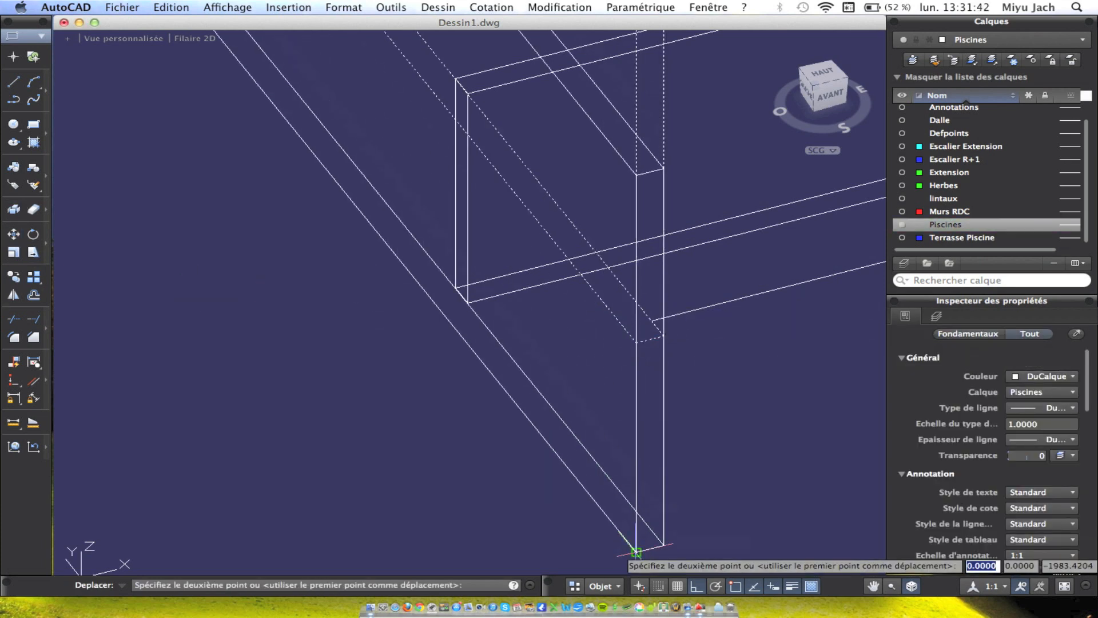
click(635, 544)
scroll(641, 290, down, 4)
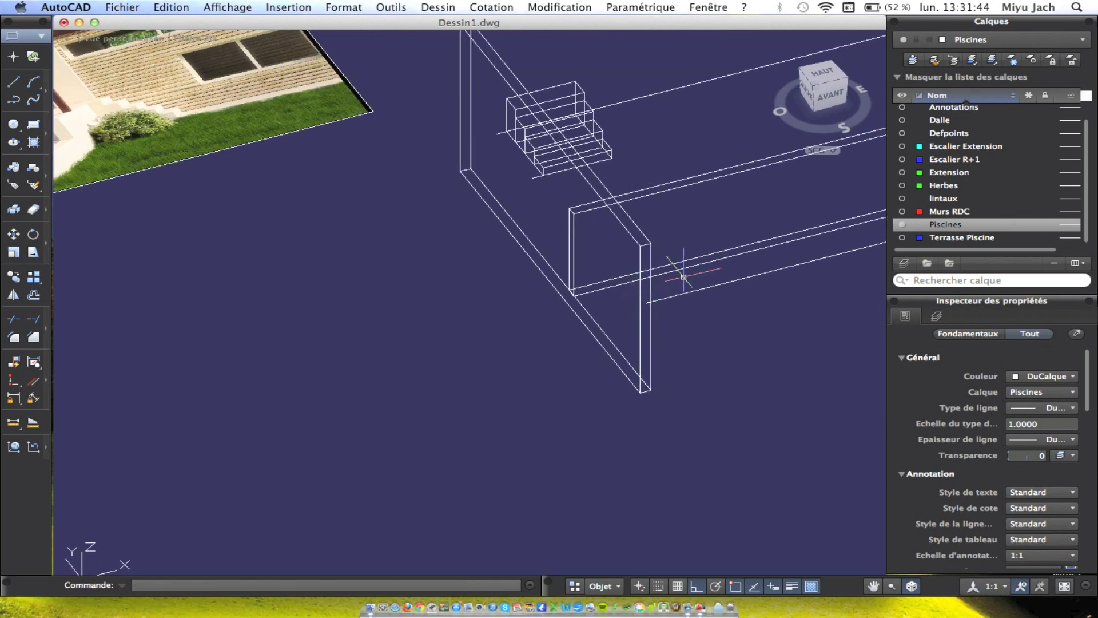
shift+middle_drag(778, 319, 534, 246)
scroll(494, 147, up, 4)
scroll(522, 215, down, 2)
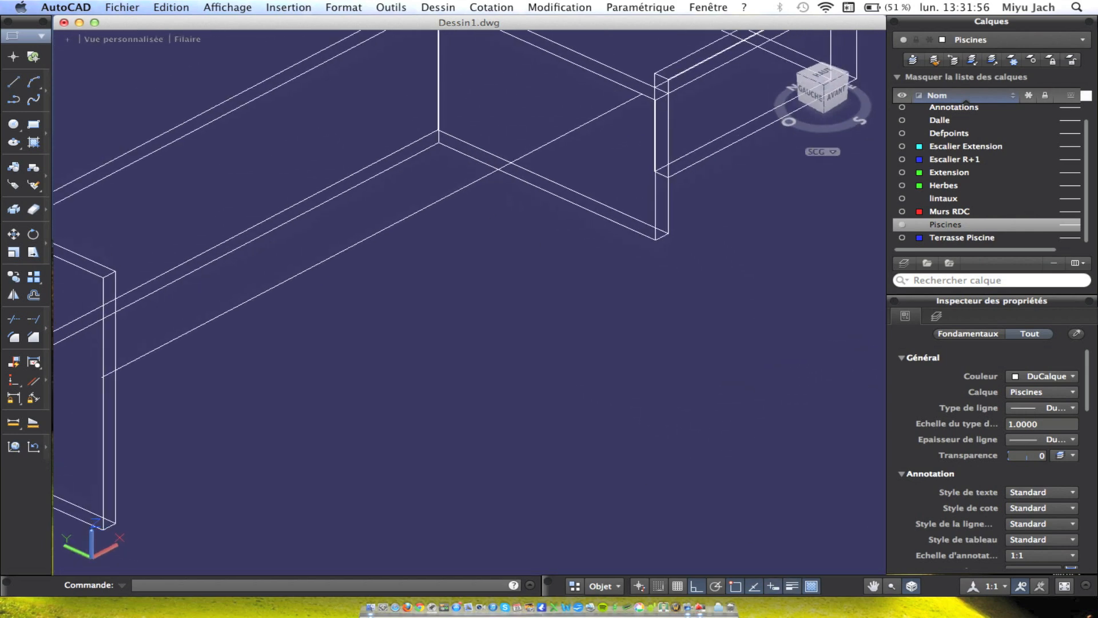
shift+middle_drag(397, 173, 660, 154)
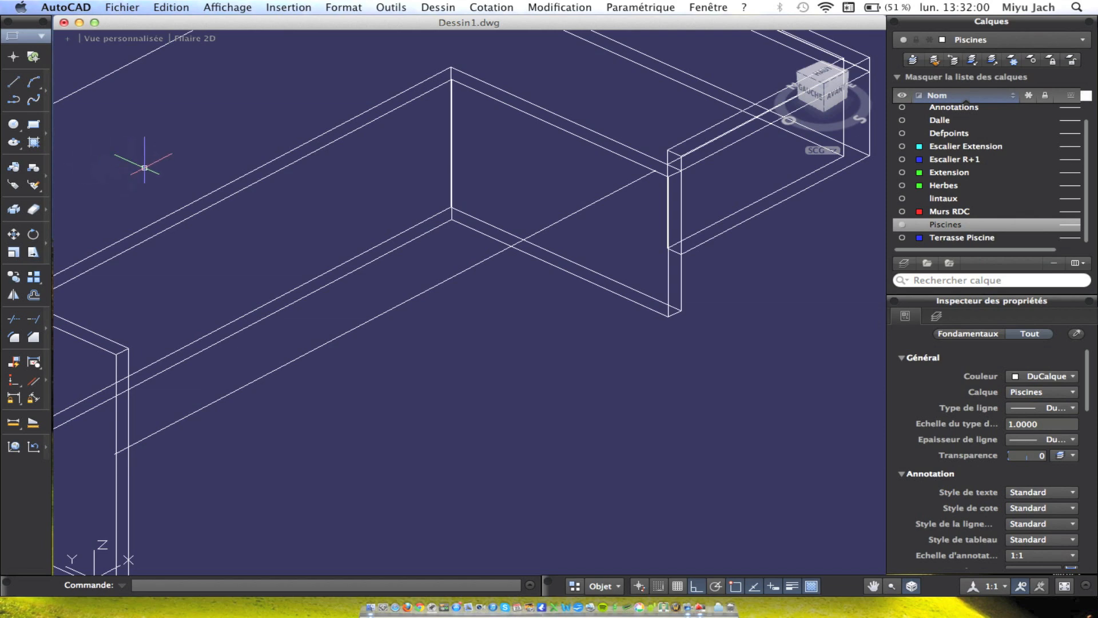
middle_drag(648, 138, 596, 171)
middle_drag(261, 147, 375, 184)
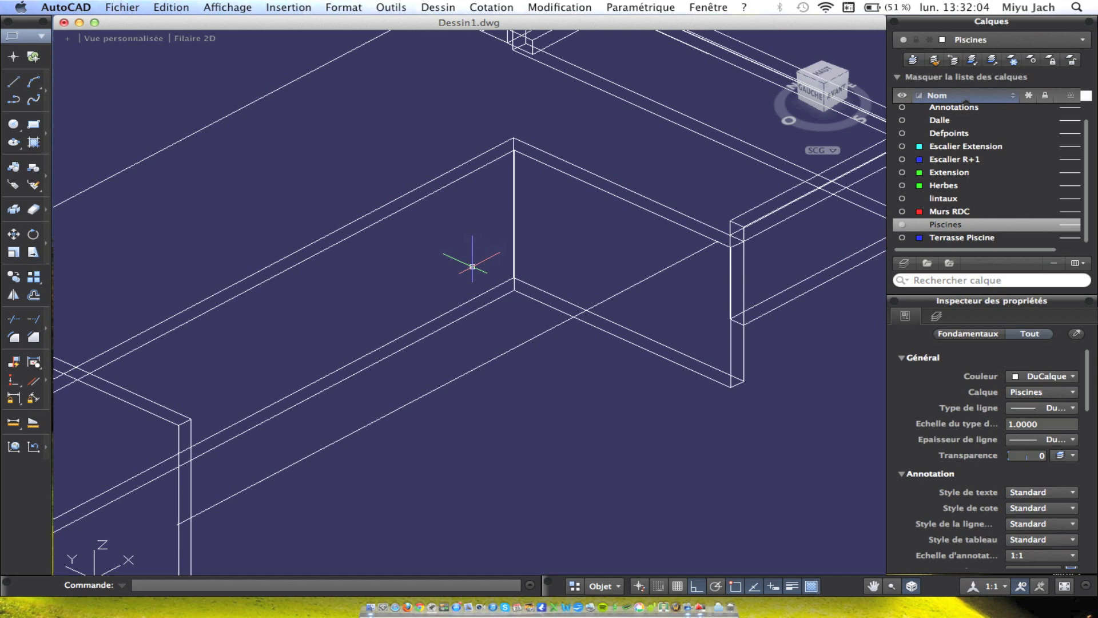
scroll(695, 282, up, 3)
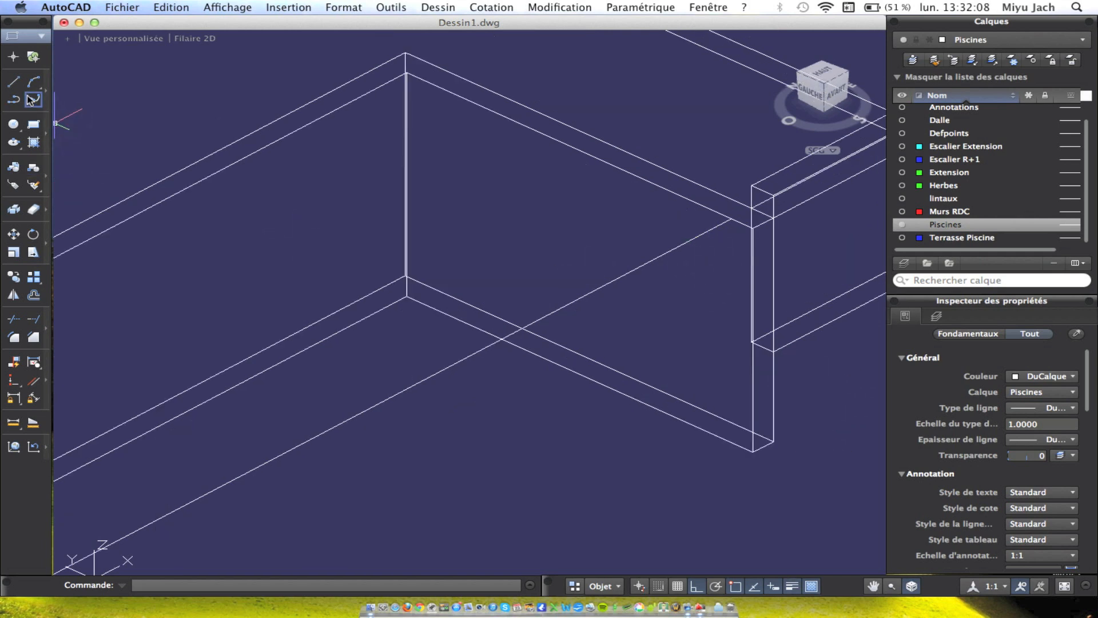
click(33, 124)
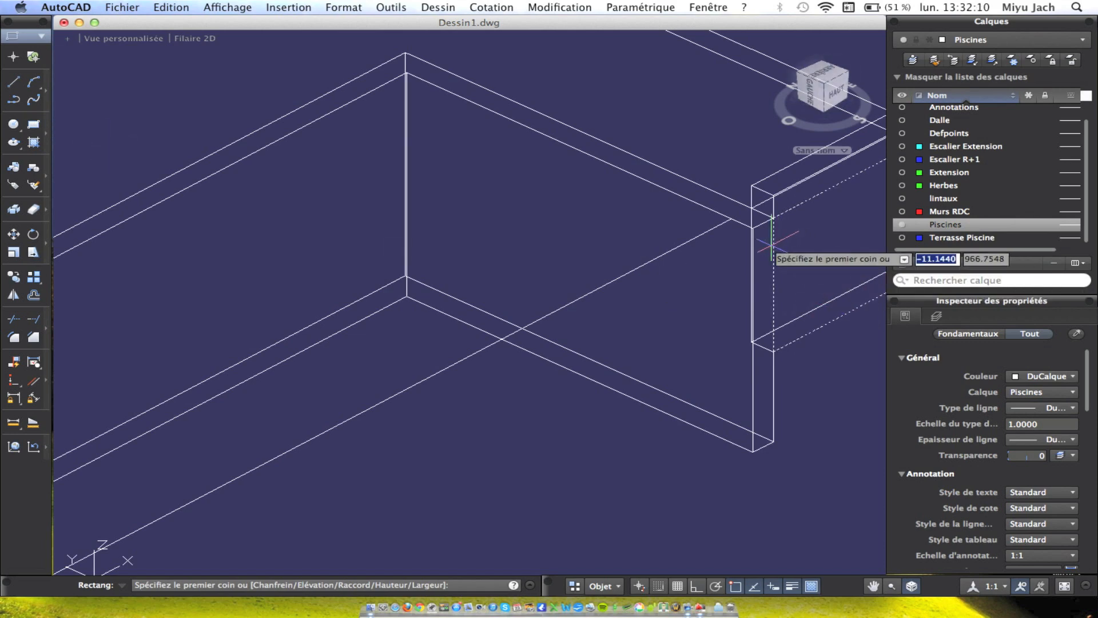
scroll(754, 232, up, 5)
click(748, 226)
scroll(738, 240, down, 8)
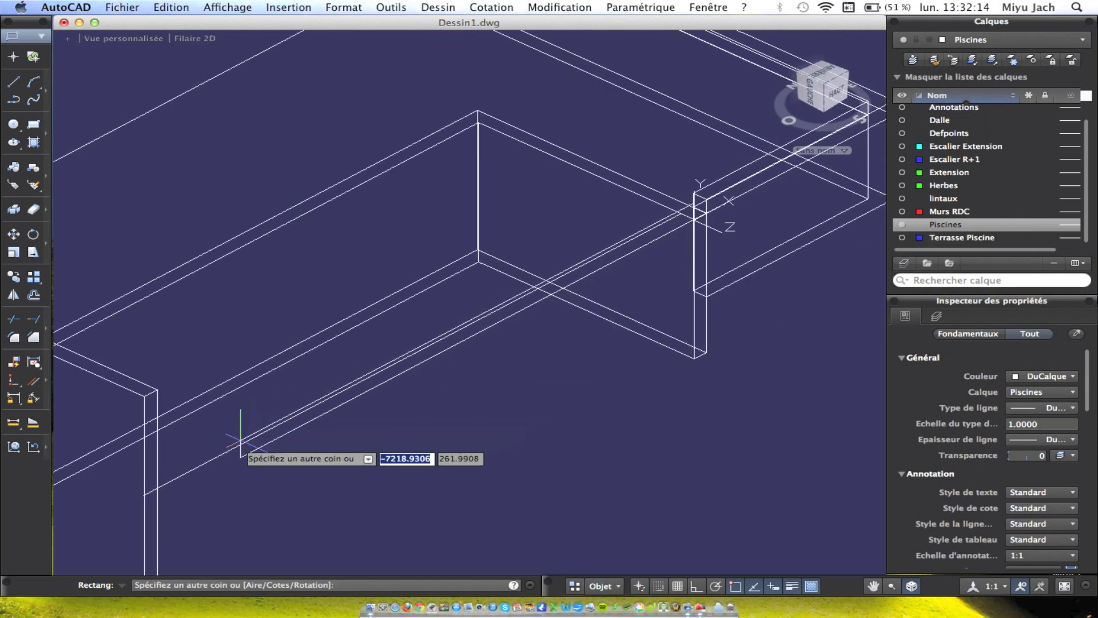
scroll(392, 375, up, 3)
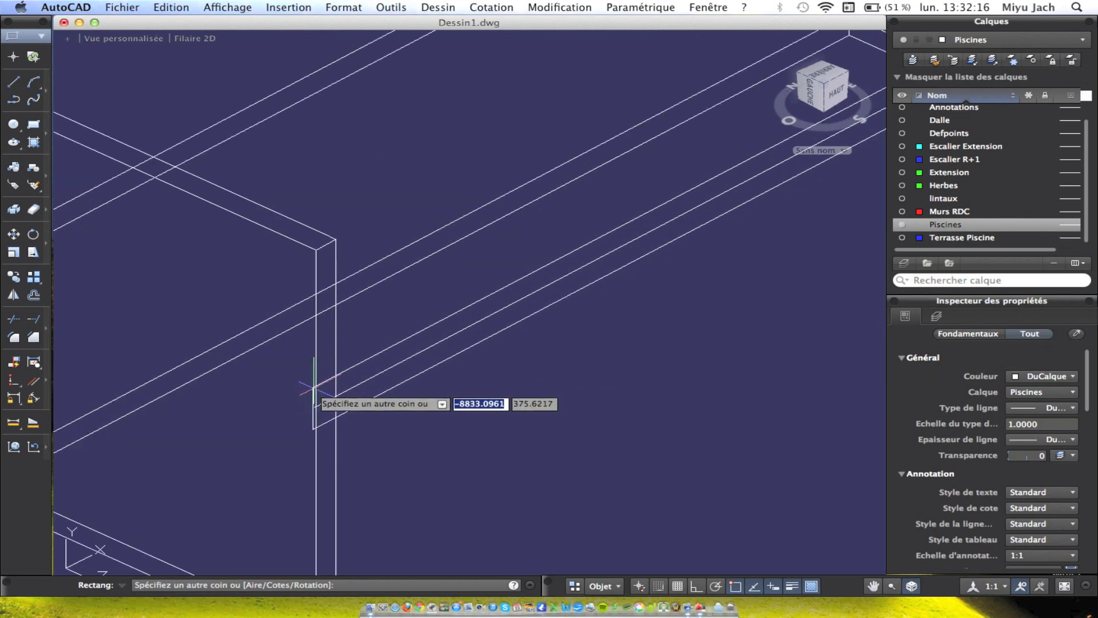
shift+middle_drag(641, 369, 372, 389)
middle_drag(200, 292, 405, 315)
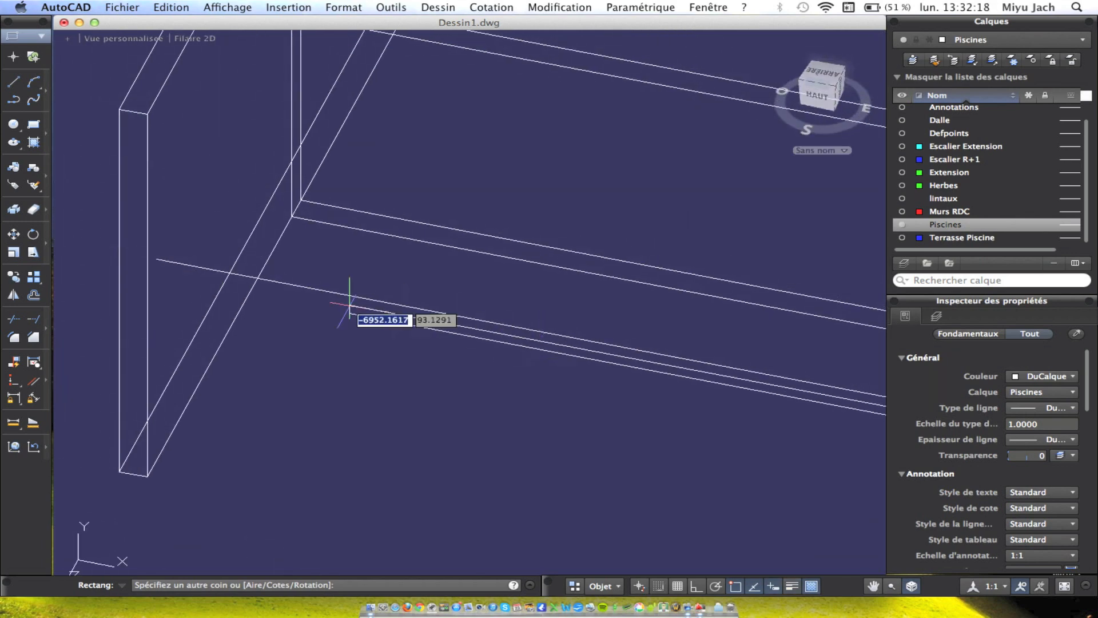
key(Escape)
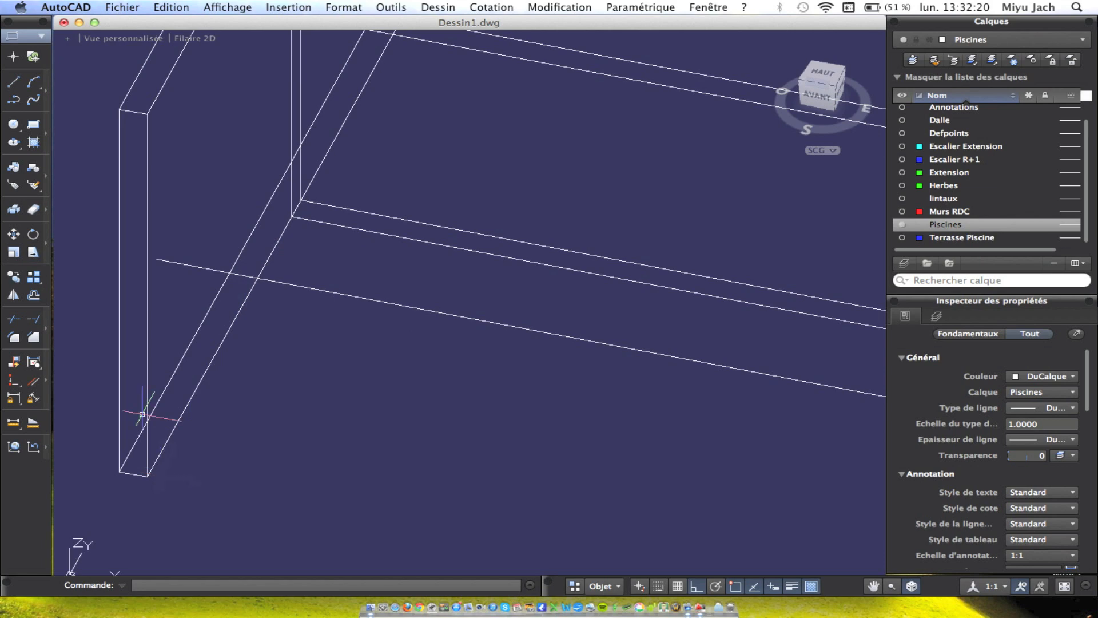
Examine the whole pool wireframe, comparing the stair-side wall with the L-shaped walls, steps and remaining front line.
middle_drag(153, 418, 235, 309)
scroll(232, 301, down, 2)
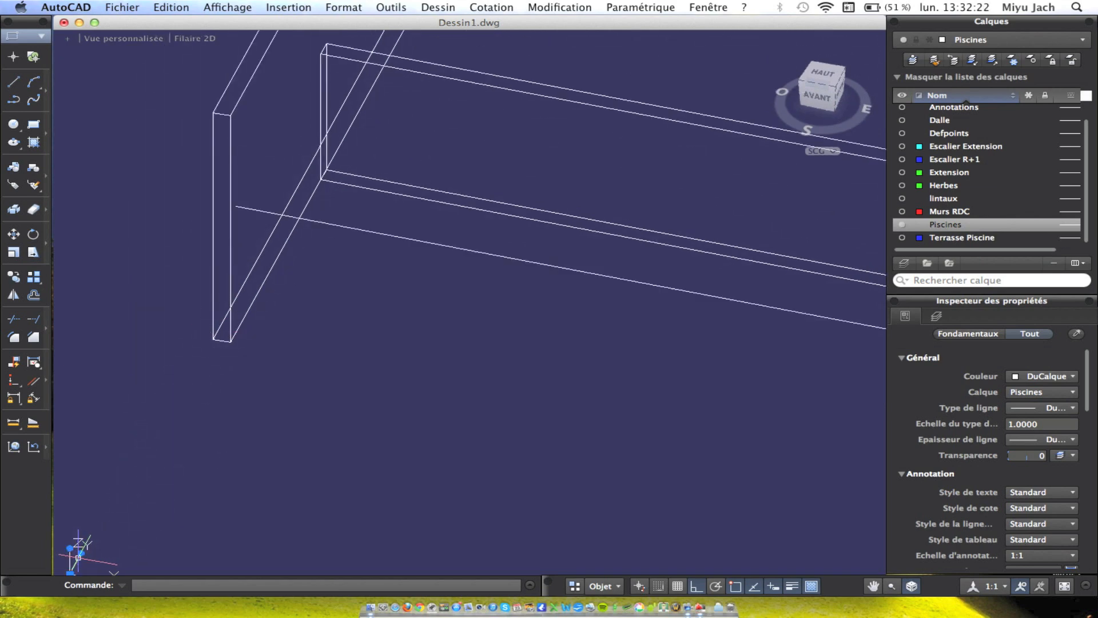
scroll(77, 557, down, 4)
middle_drag(172, 487, 285, 421)
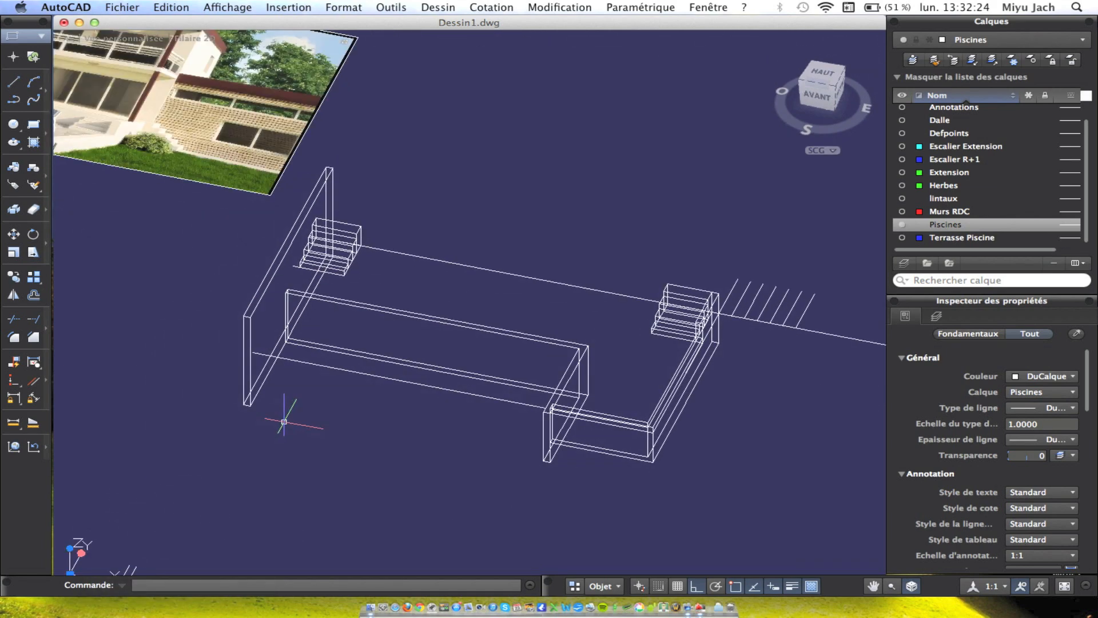
middle_drag(248, 474, 346, 429)
scroll(503, 367, up, 4)
shift+middle_drag(584, 324, 572, 343)
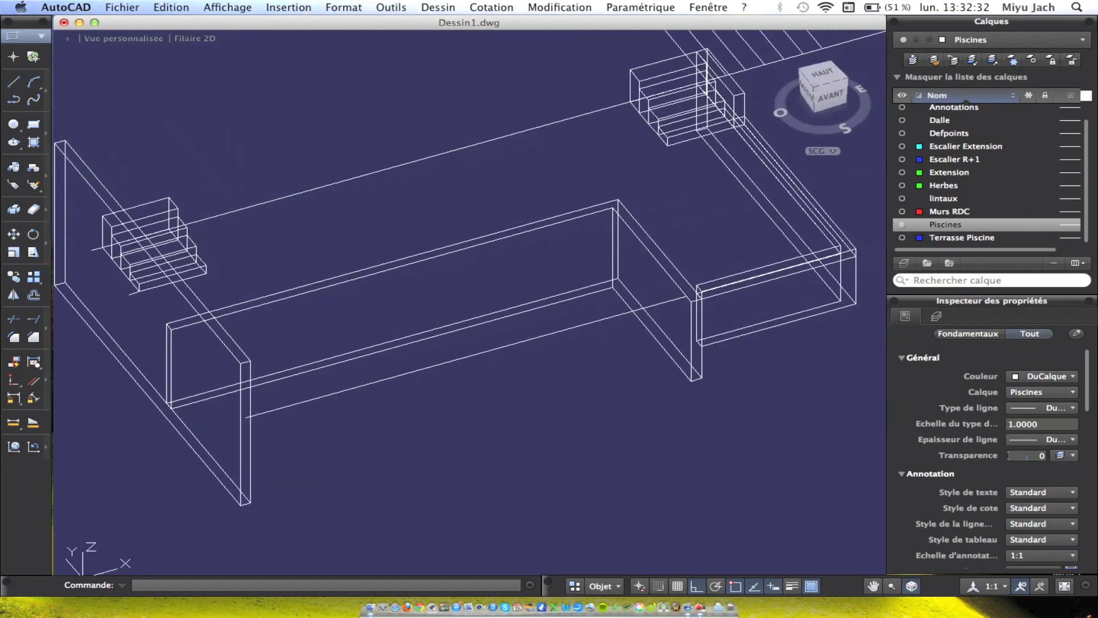
Copy the remaining front line from its end on the L-shaped wall to that wall's outer front corner.
click(18, 90)
key(Escape)
click(508, 351)
click(486, 345)
click(13, 276)
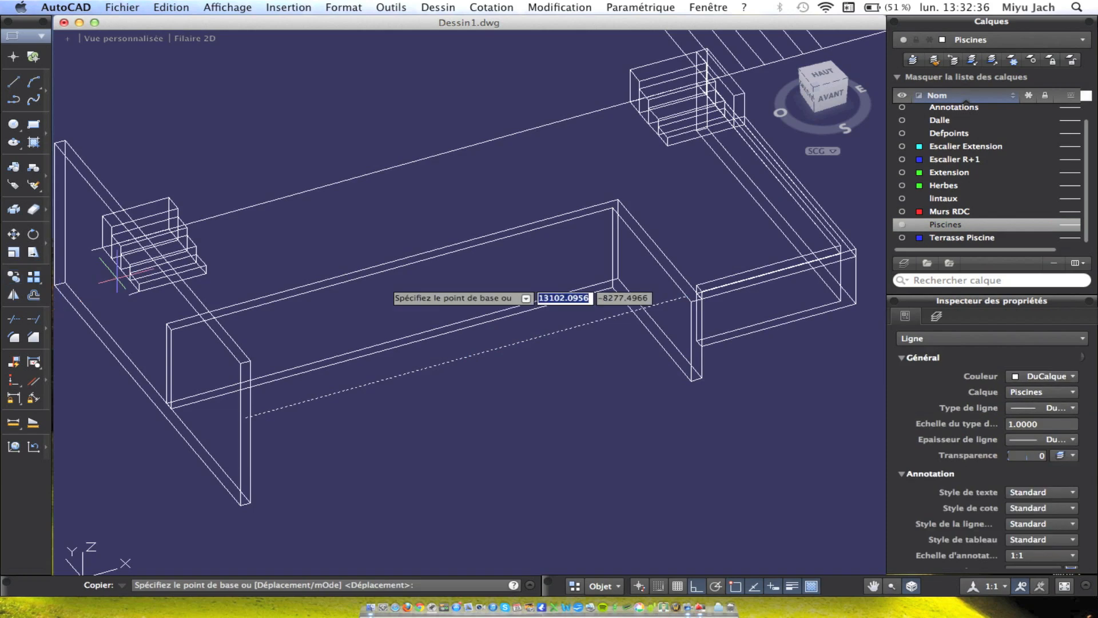
scroll(711, 307, up, 5)
click(731, 297)
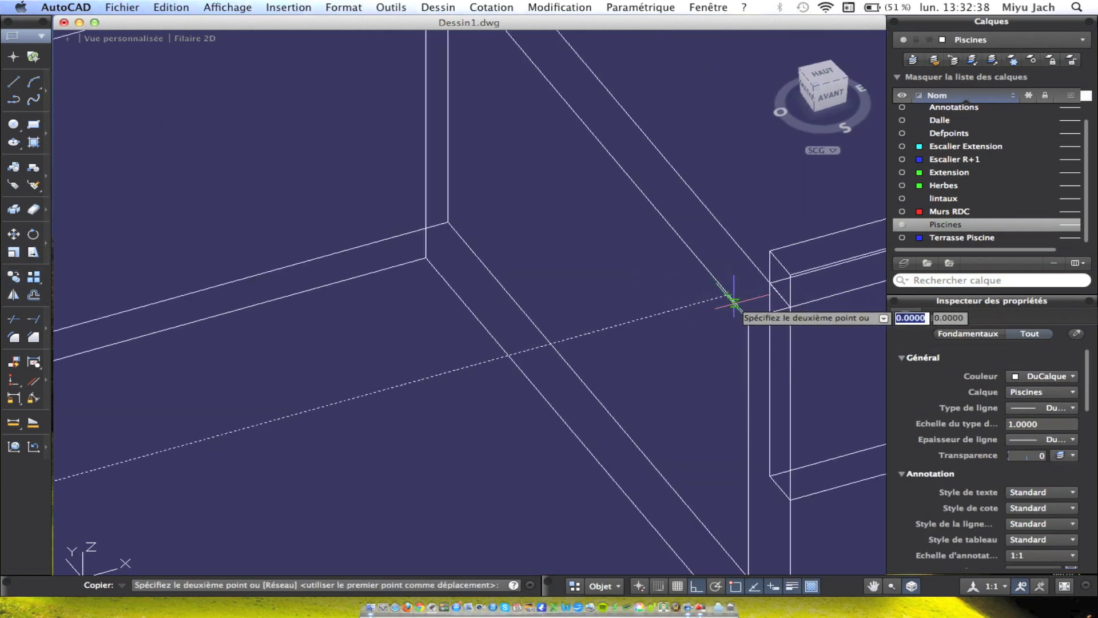
click(748, 319)
key(Return)
Draw a short line closing the two parallel front lines at the L-shaped wall's end.
click(14, 100)
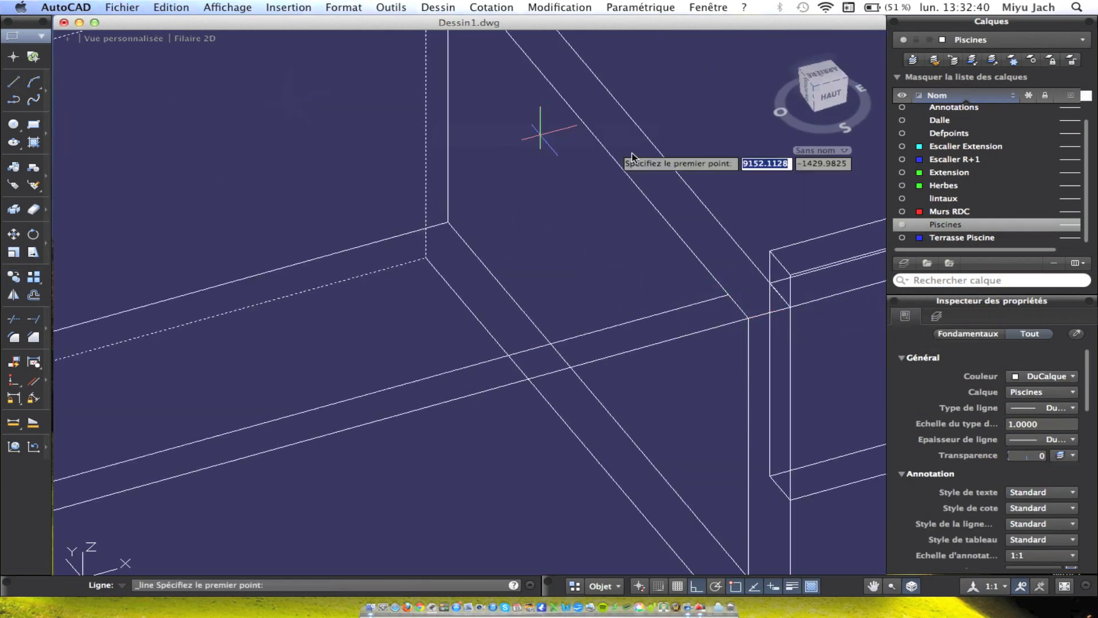
click(743, 309)
click(748, 318)
scroll(298, 344, down, 5)
middle_drag(297, 345, 767, 250)
key(Escape)
Draw a short line closing the two parallel front lines at the taller side wall.
right_click(325, 321)
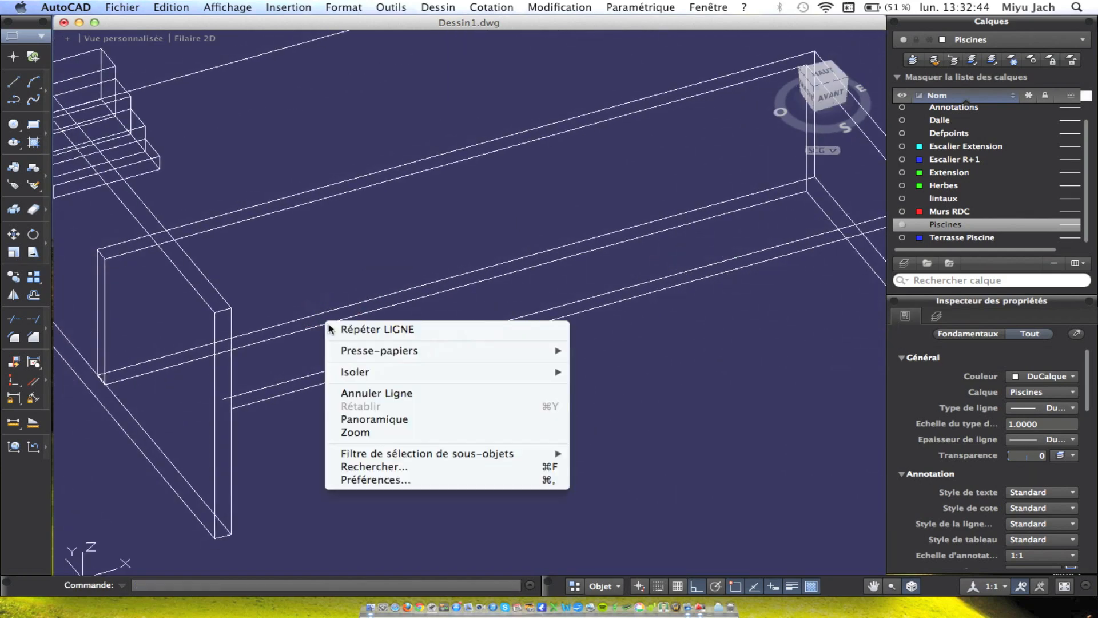
click(346, 335)
scroll(265, 390, up, 5)
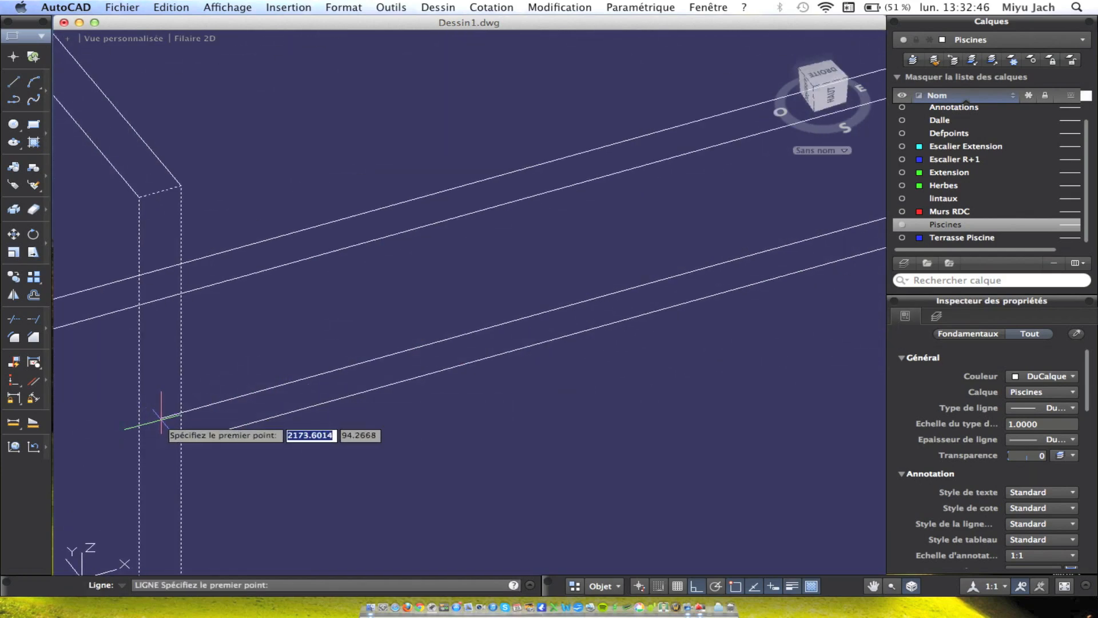
click(167, 428)
click(160, 419)
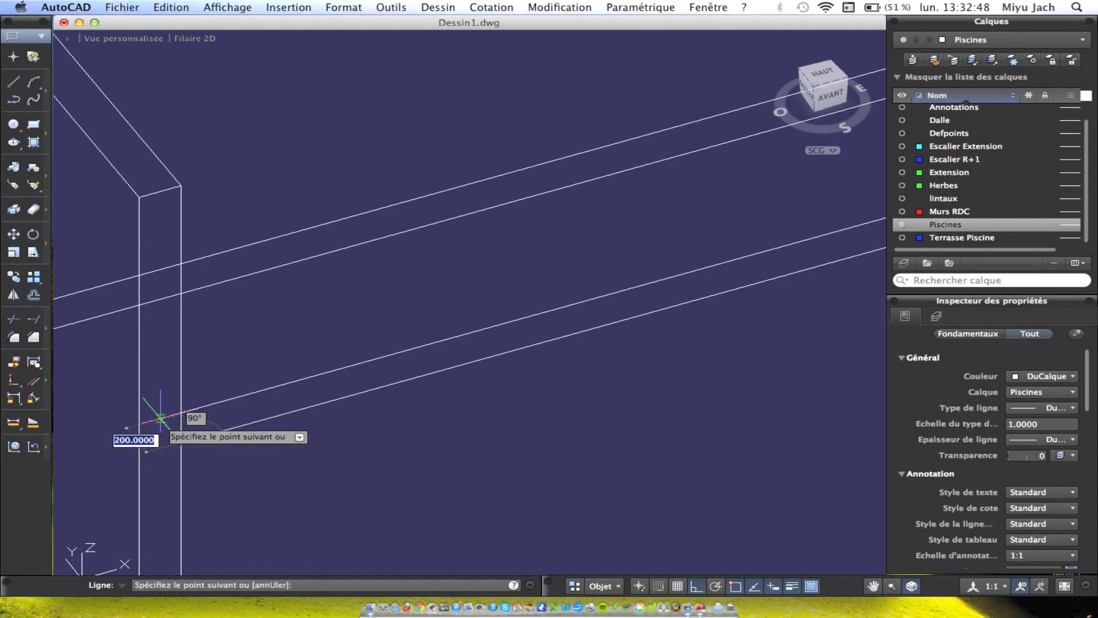
key(Escape)
Convert the two long front lines and their two short end lines into a region.
scroll(358, 436, down, 5)
scroll(542, 377, up, 5)
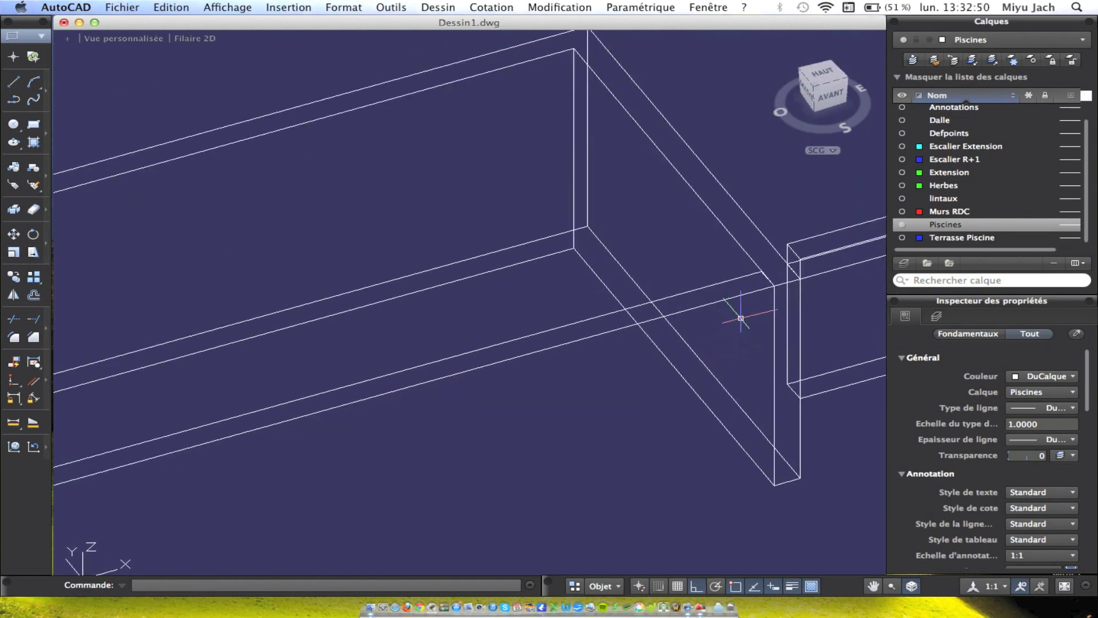
middle_drag(388, 430, 626, 342)
scroll(626, 342, down, 3)
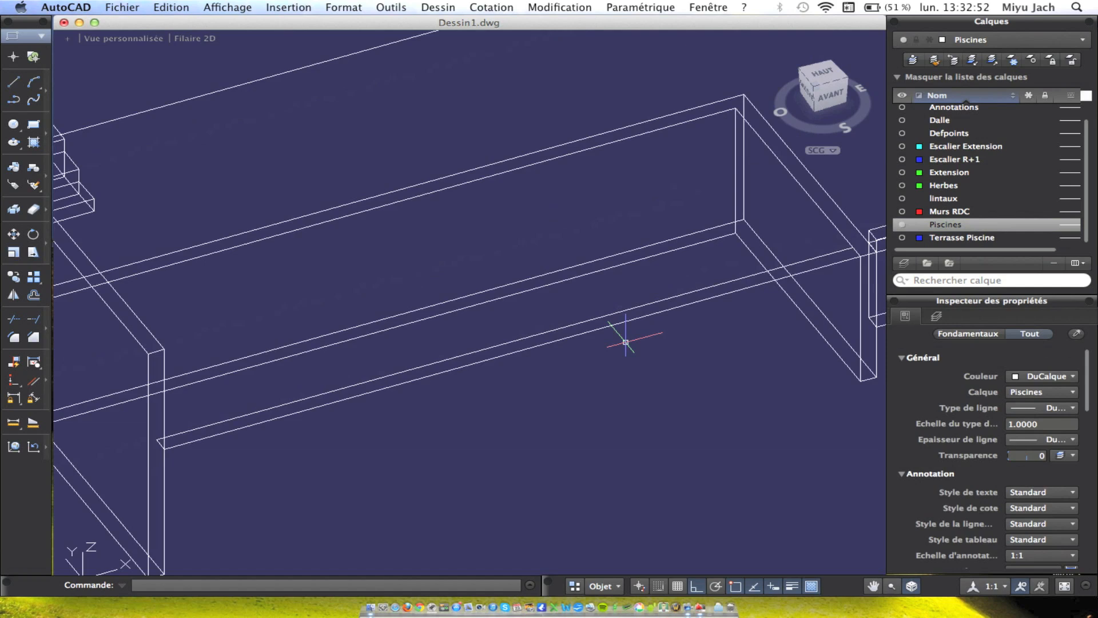
click(439, 7)
click(452, 337)
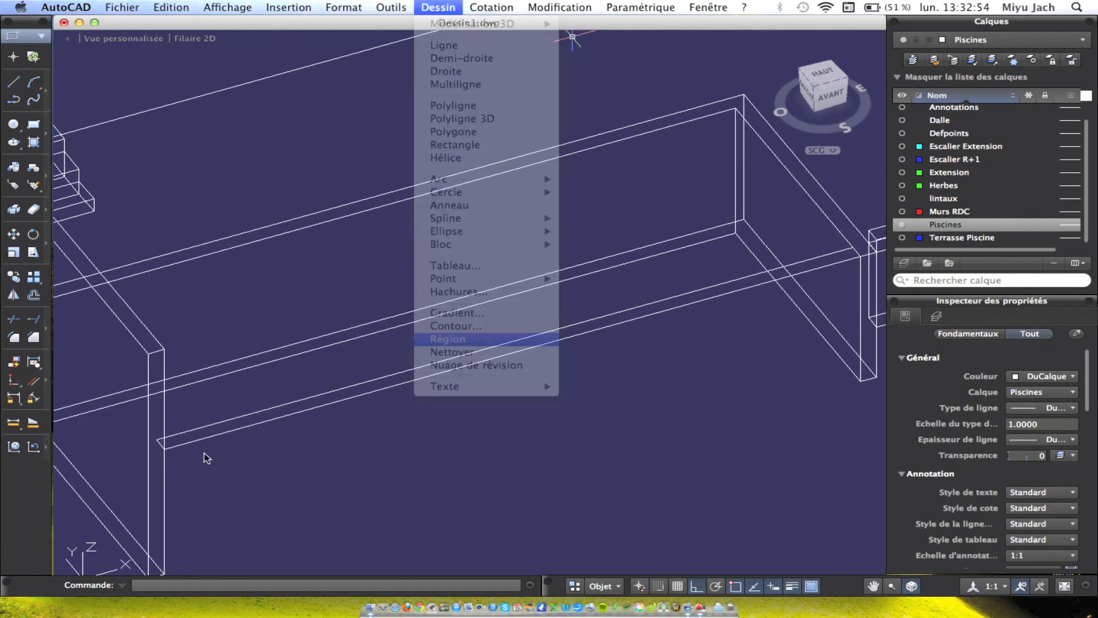
click(163, 448)
click(153, 440)
click(132, 422)
click(176, 461)
middle_drag(312, 372, 594, 312)
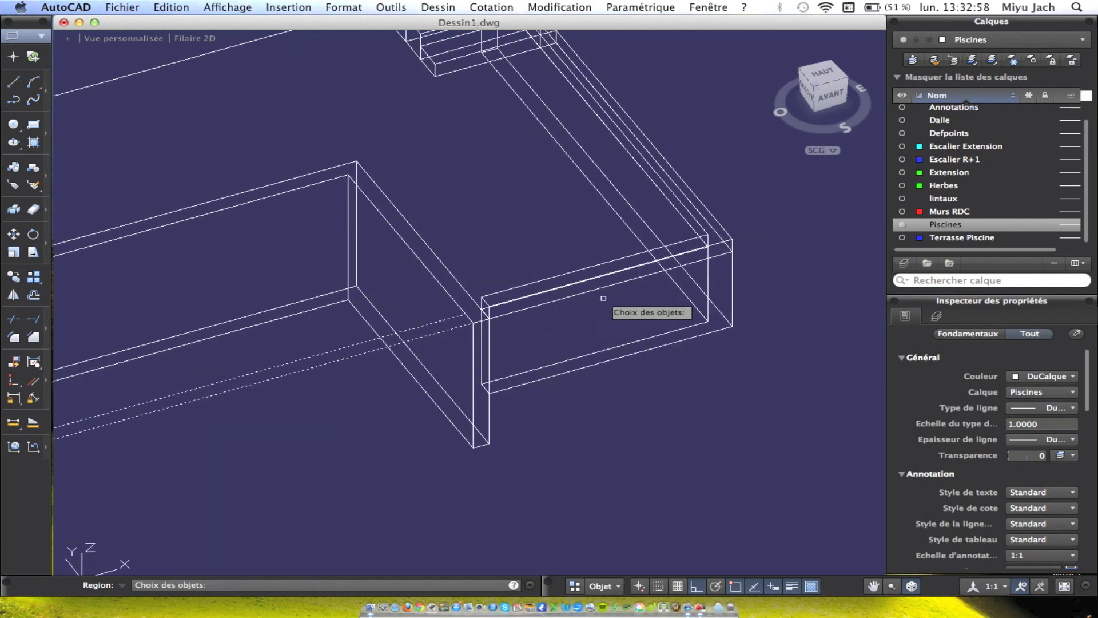
scroll(594, 312, up, 5)
click(254, 378)
click(315, 436)
scroll(255, 338, down, 2)
middle_drag(257, 352, 746, 194)
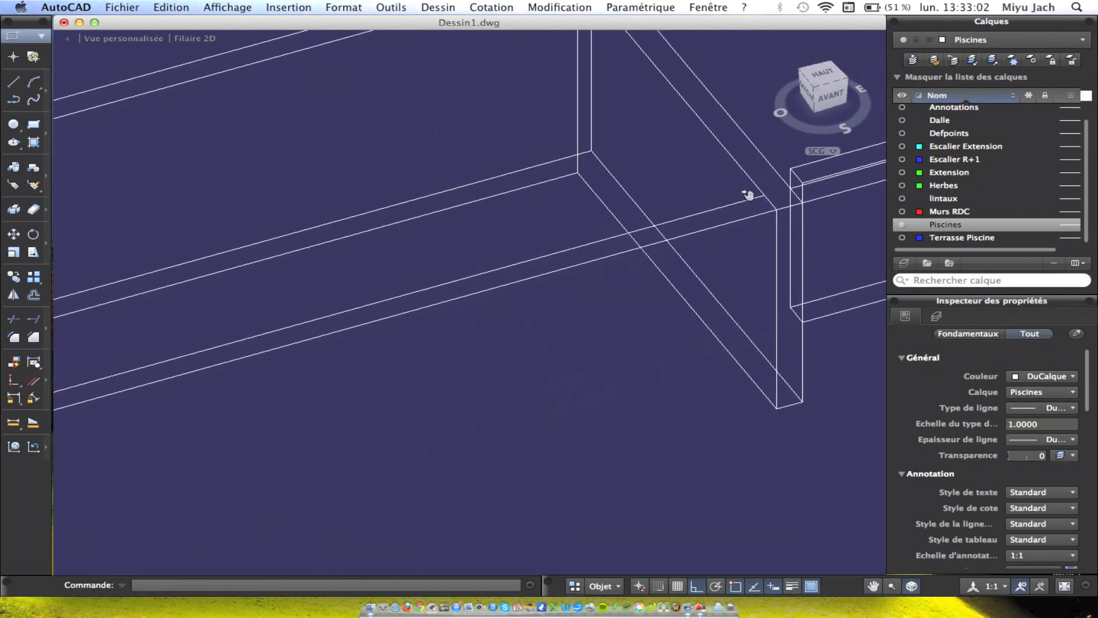
Extrude the front wall region 1600 downward.
scroll(747, 193, down, 2)
click(628, 293)
click(559, 254)
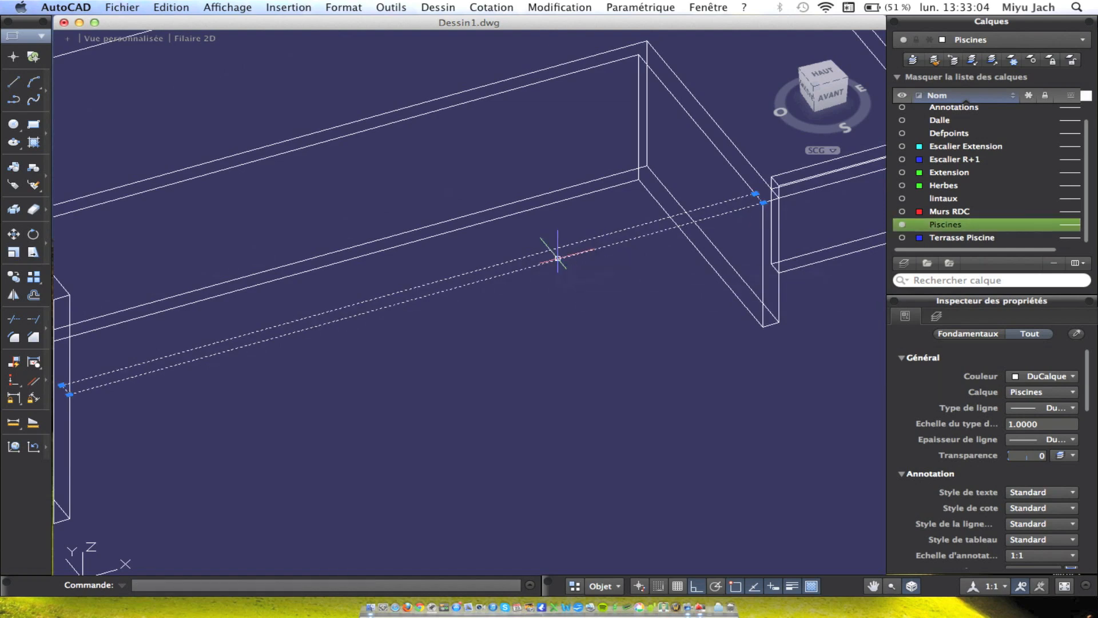
click(481, 8)
mouse_move(461, 24)
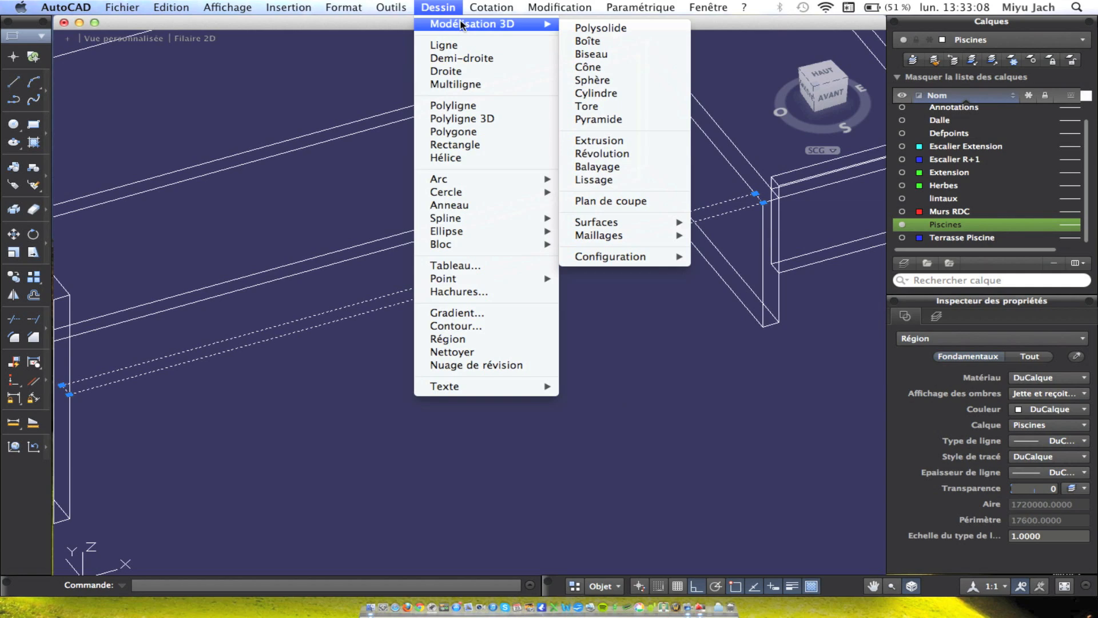
click(653, 146)
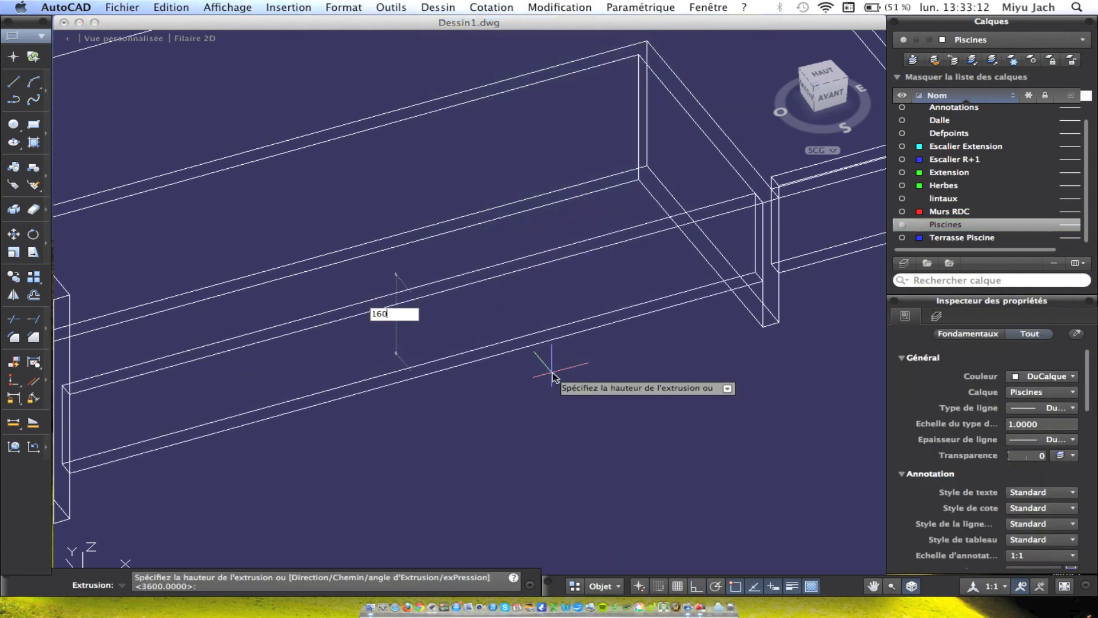
key(Return)
Move the front wall solid down from its lower outer corner to the L-shaped wall's lower front corner.
click(148, 363)
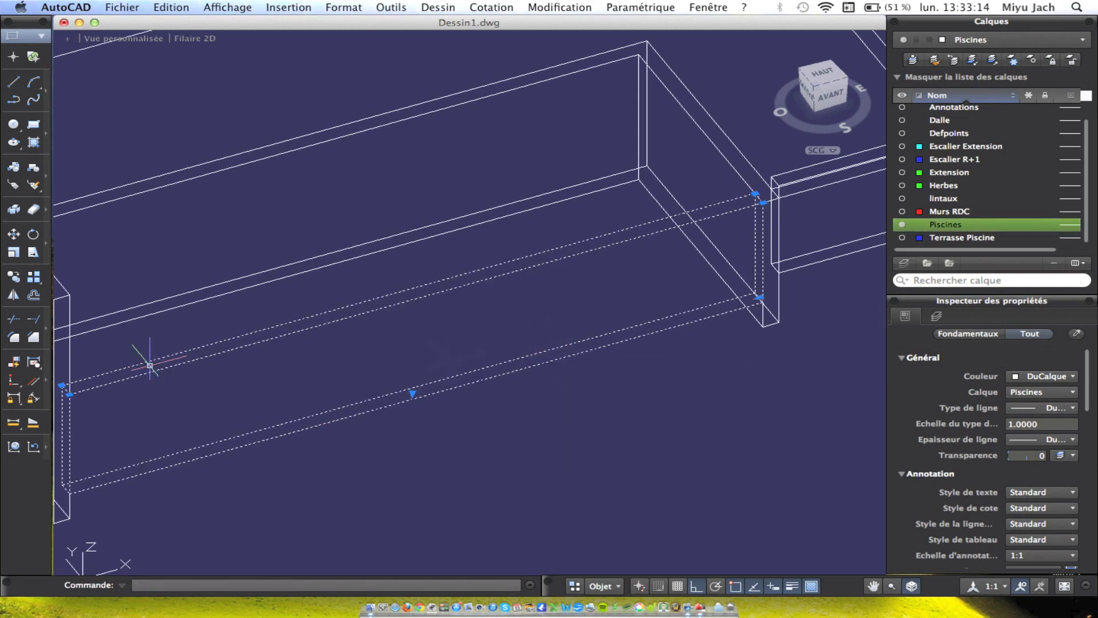
click(13, 235)
scroll(711, 309, up, 5)
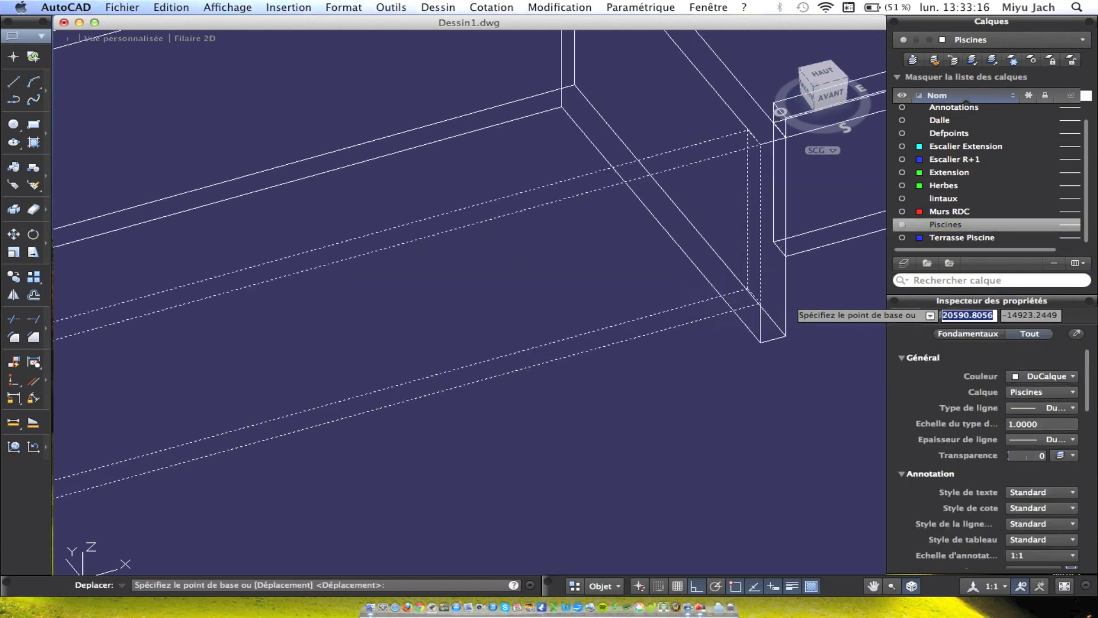
click(711, 309)
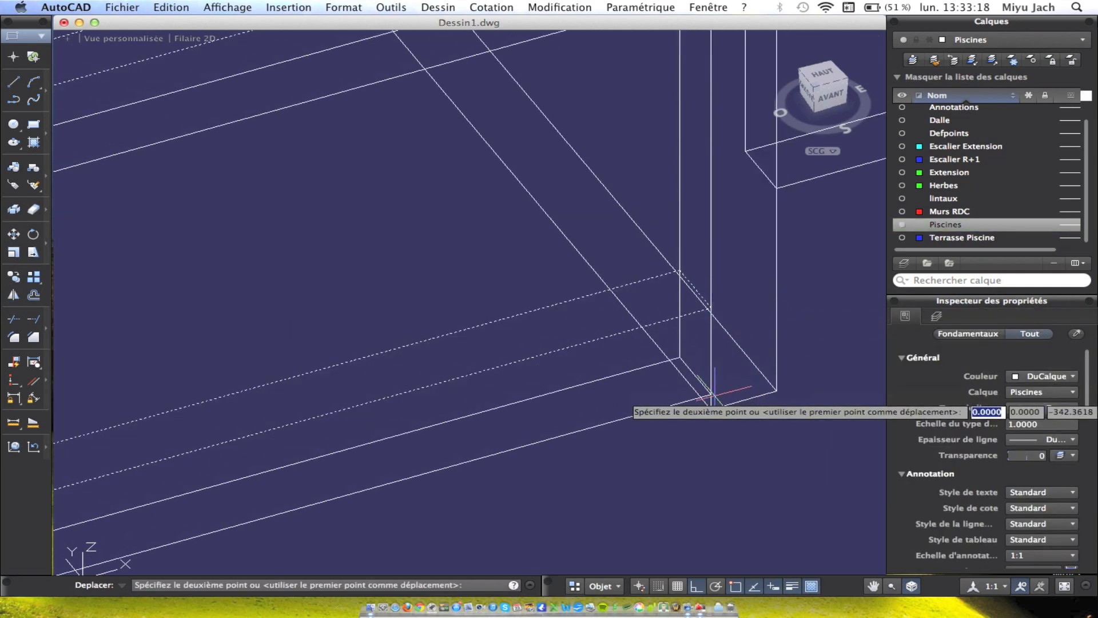
click(714, 400)
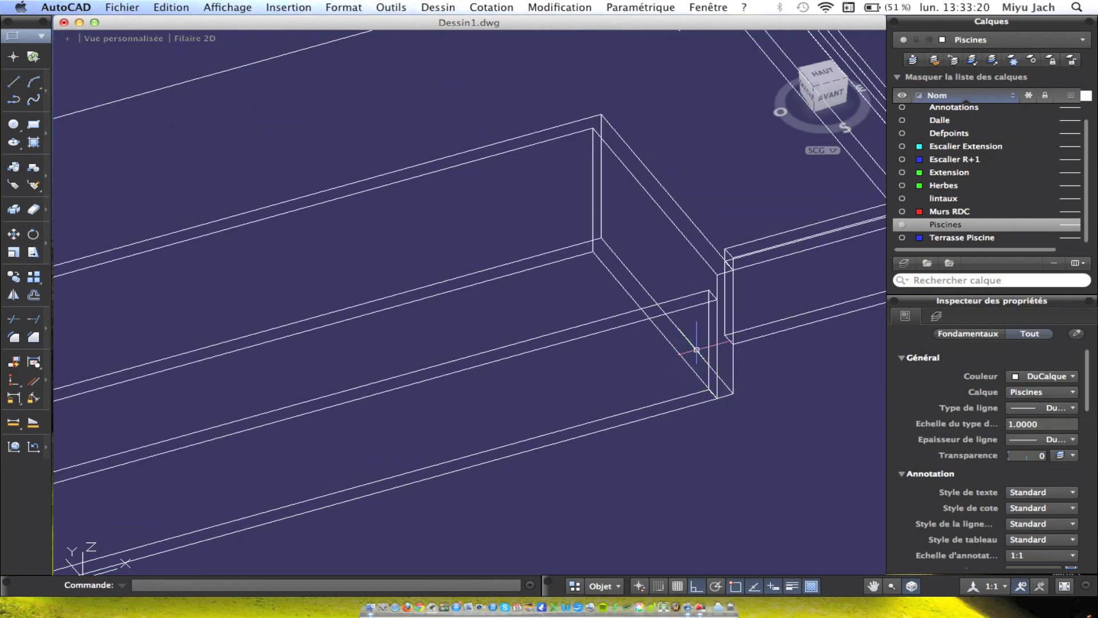
shift+middle_drag(696, 349, 603, 262)
middle_drag(694, 241, 474, 216)
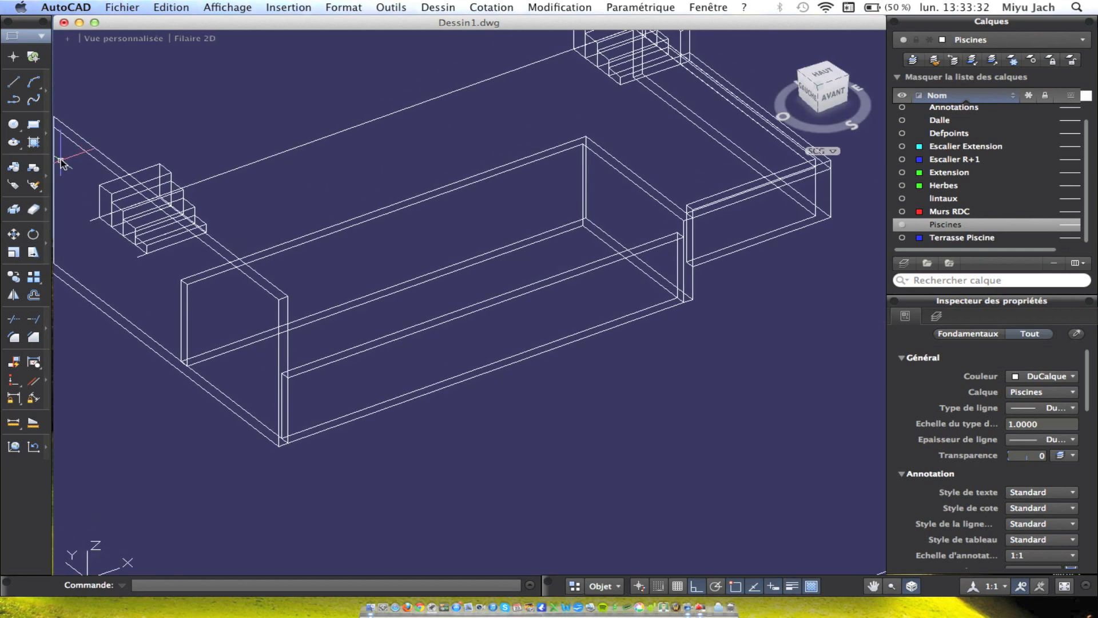
click(34, 126)
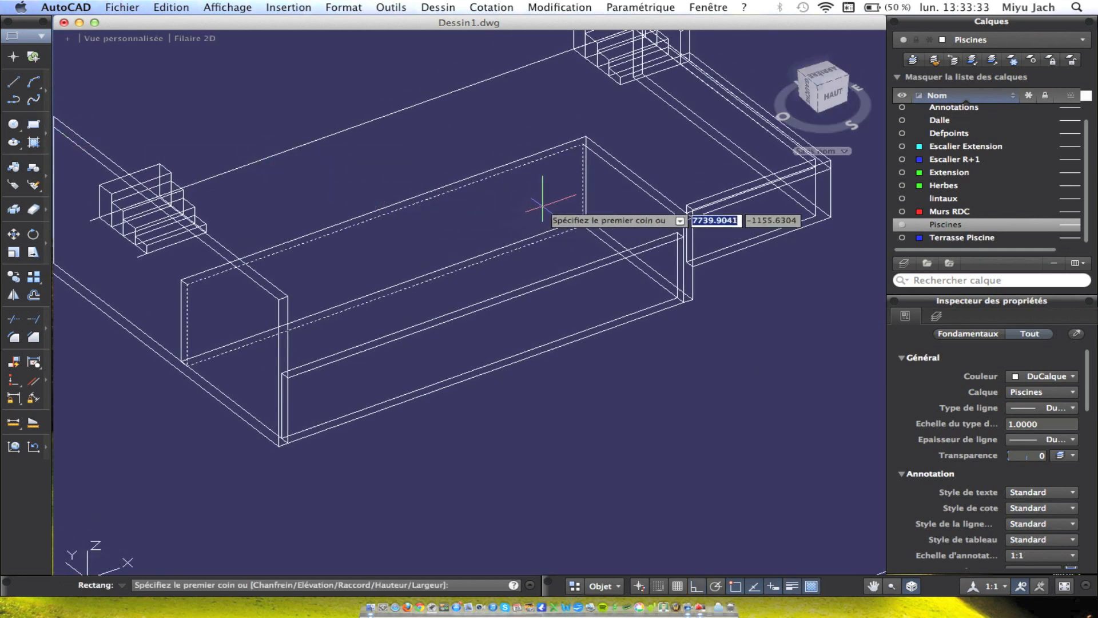
click(585, 143)
click(645, 228)
shift+middle_drag(645, 228, 491, 165)
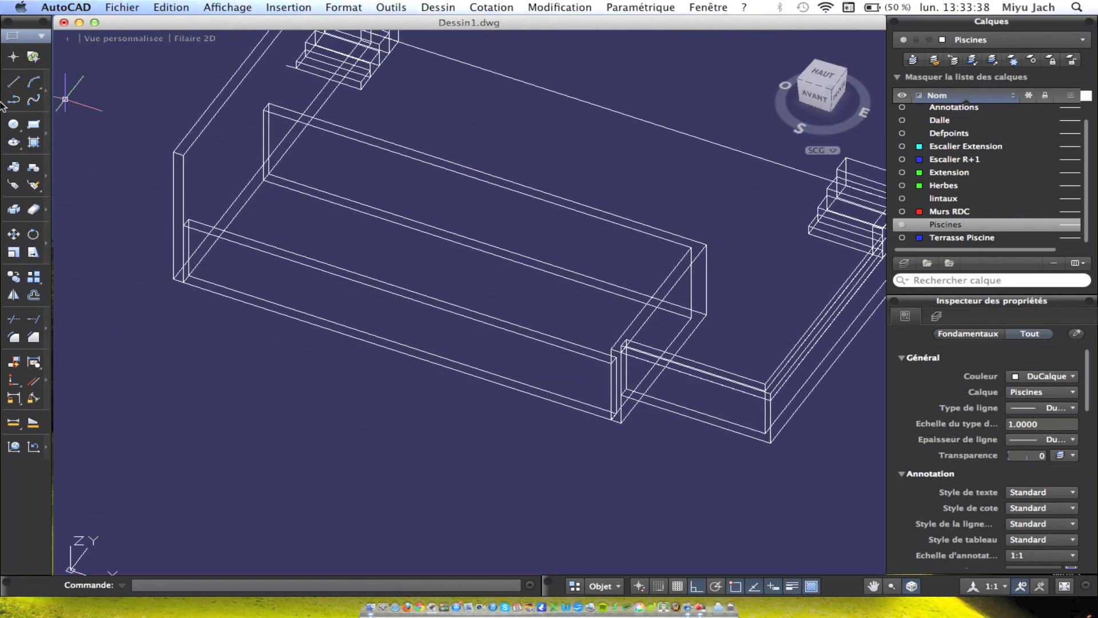
click(33, 126)
click(264, 105)
key(Escape)
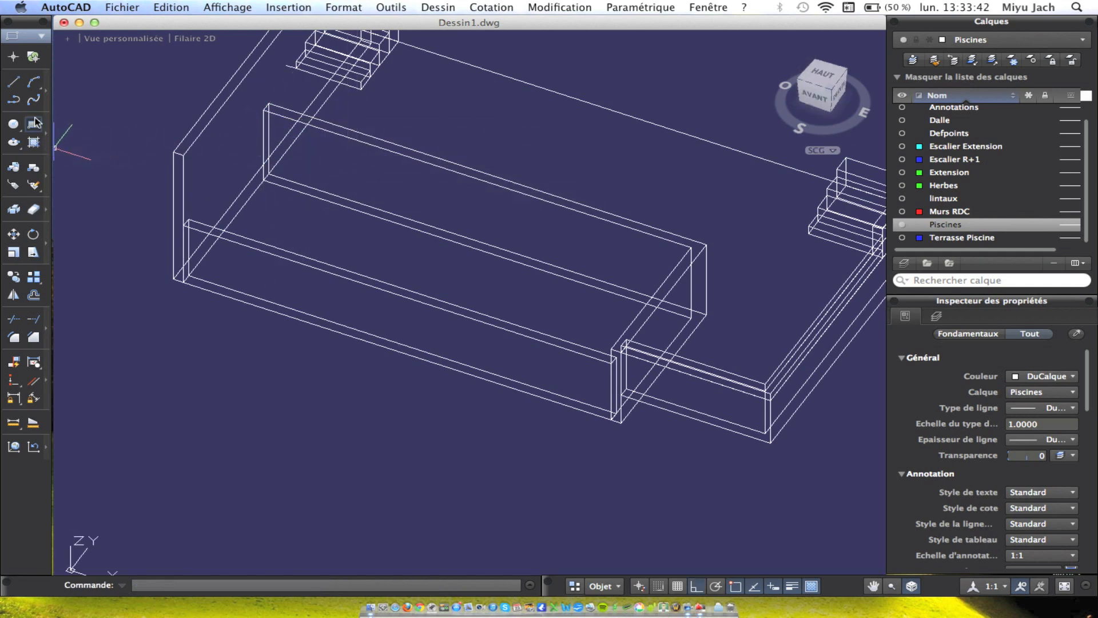
Draw a rectangle across the pool from the L-shaped wall's top front corner to the back wall's inner corner at the taller side wall.
click(34, 123)
click(611, 348)
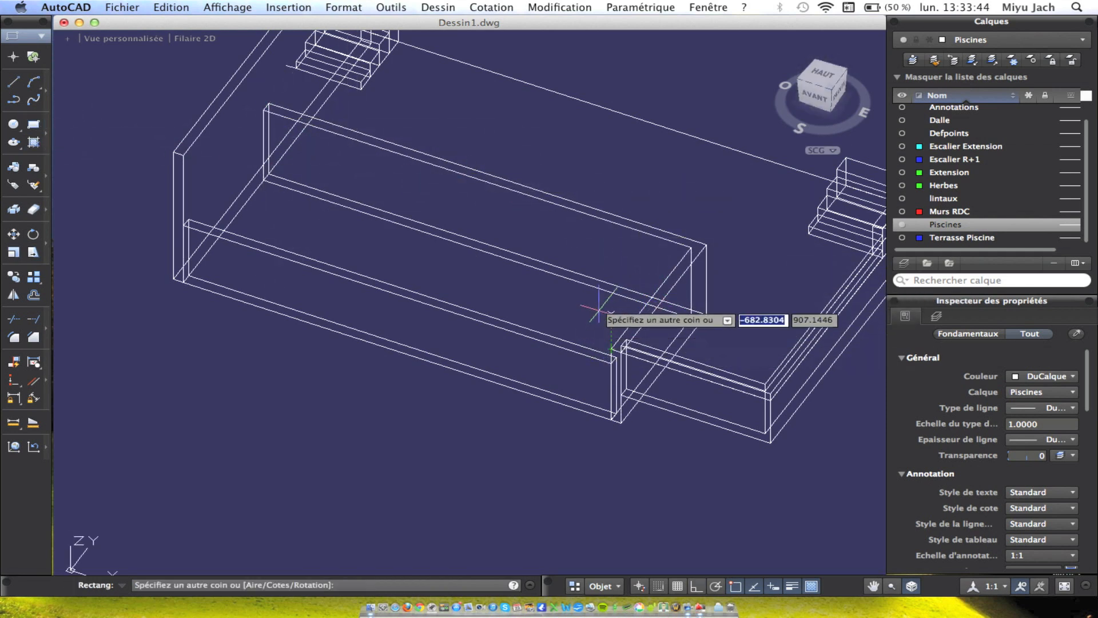
click(268, 109)
Move the pool rectangle down from its front corner at the taller side wall to the front wall's top outer corner.
middle_drag(246, 173, 343, 165)
click(357, 208)
middle_drag(366, 212, 327, 304)
scroll(407, 276, up, 5)
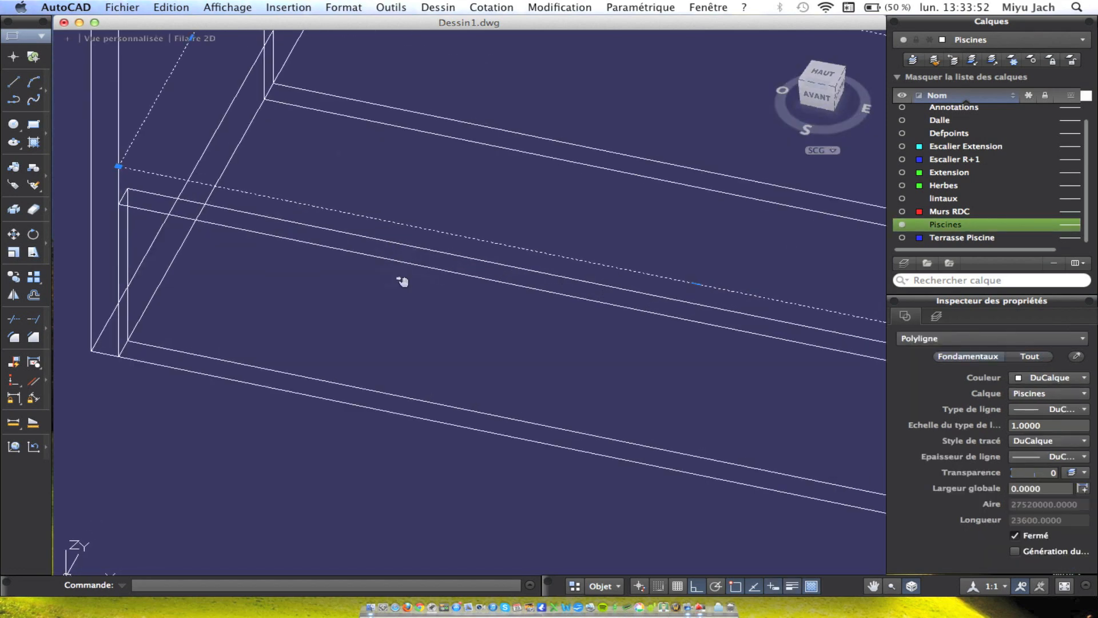
click(12, 234)
middle_drag(138, 235, 269, 256)
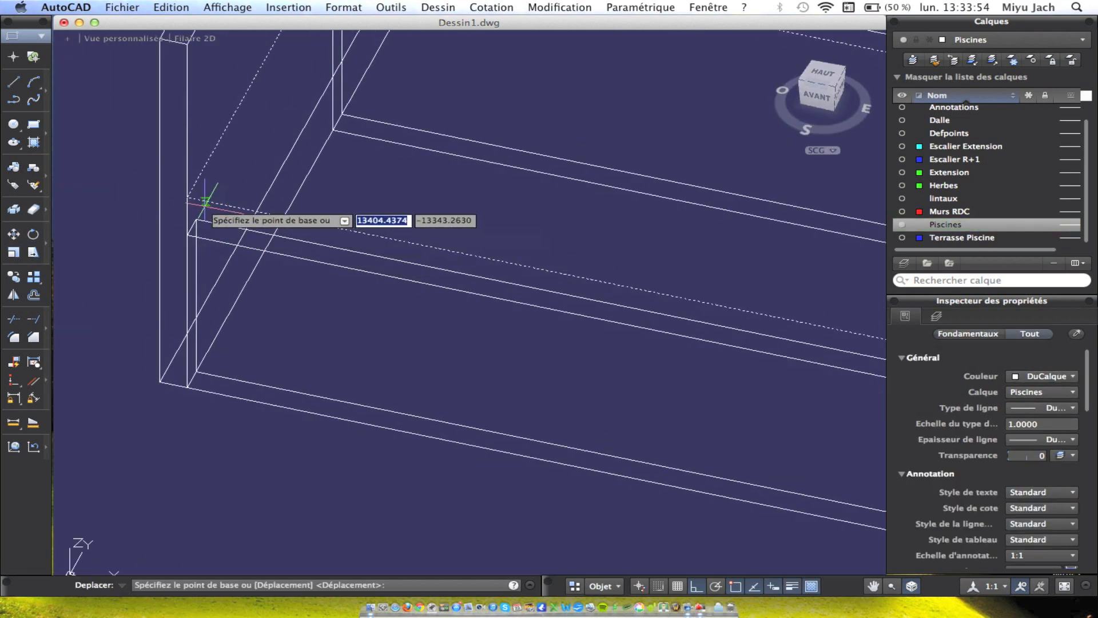
click(187, 196)
key(Return)
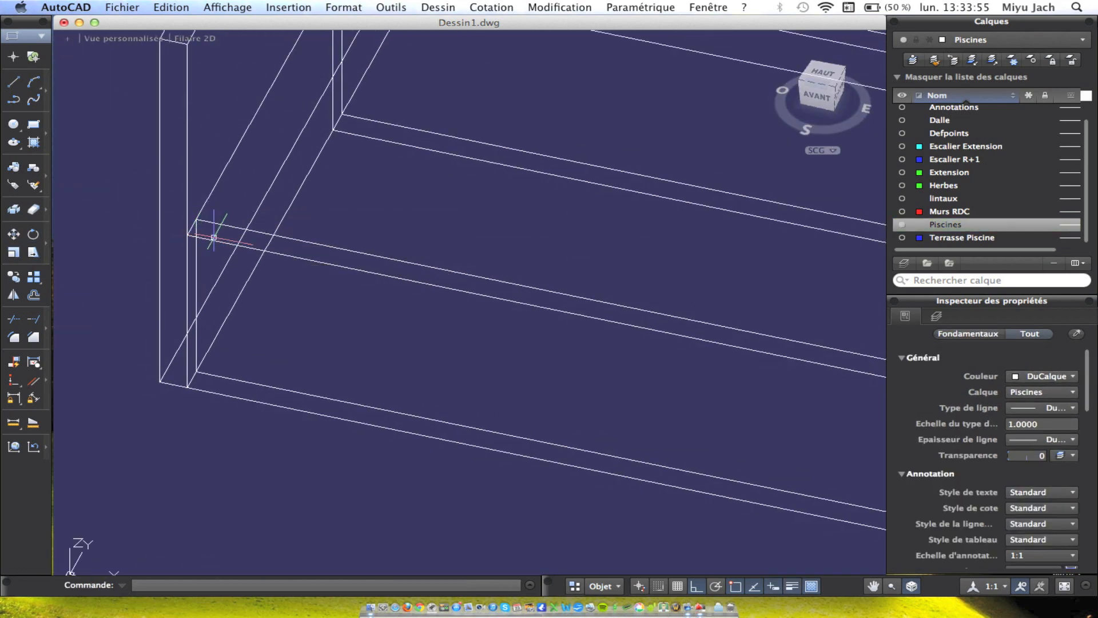
Stretch the pool rectangle's front edge inward to the inner top edge of the front wall.
click(201, 208)
middle_drag(492, 273, 229, 222)
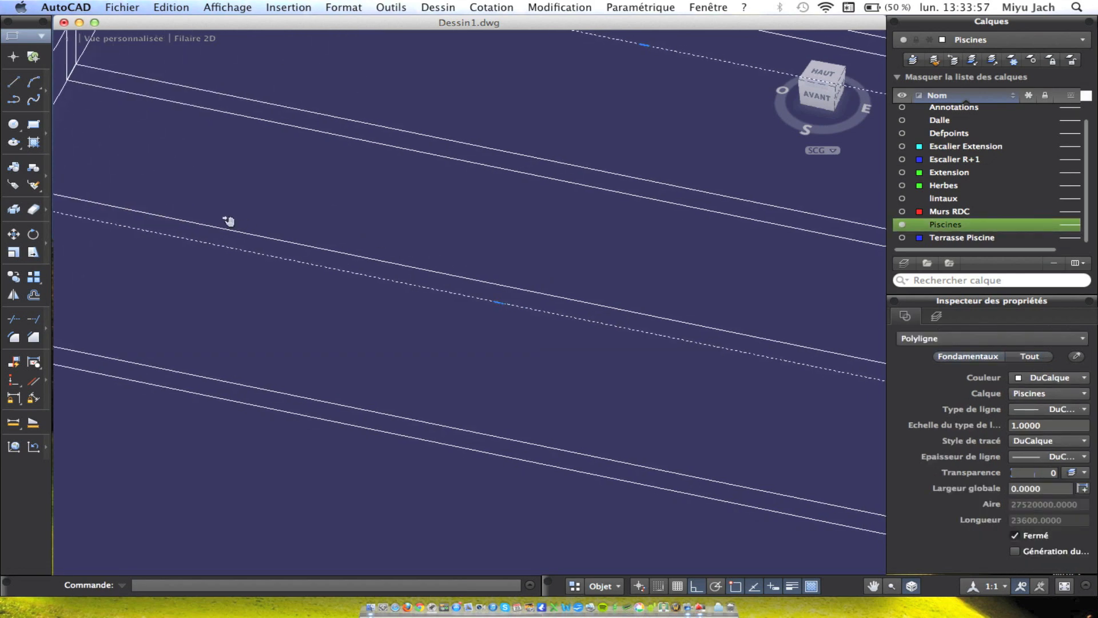
click(498, 304)
click(510, 286)
scroll(509, 285, down, 4)
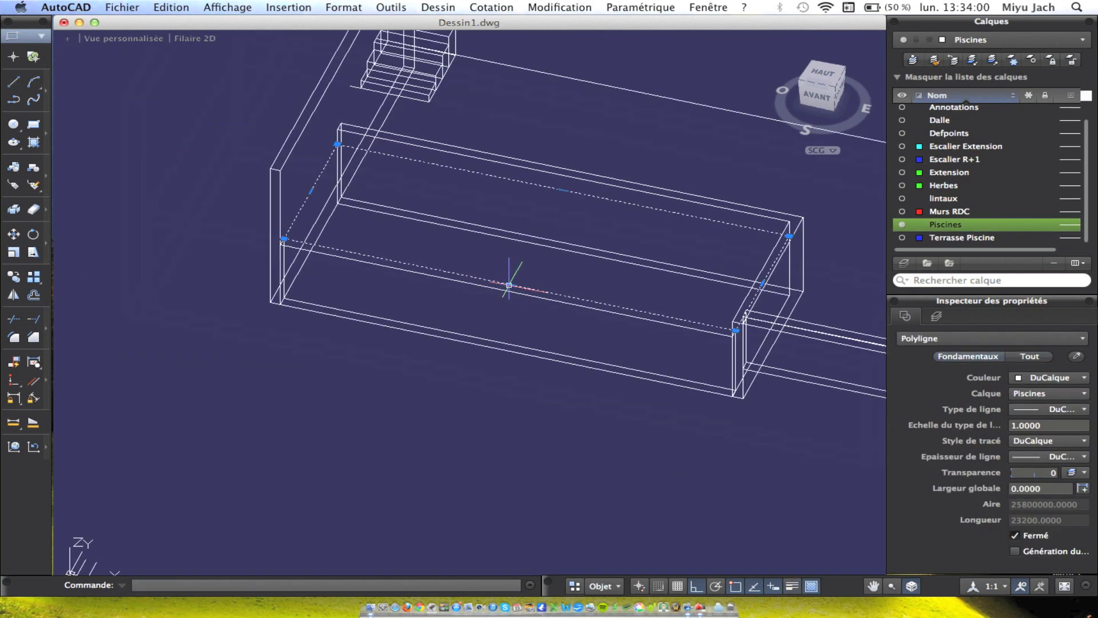
key(Escape)
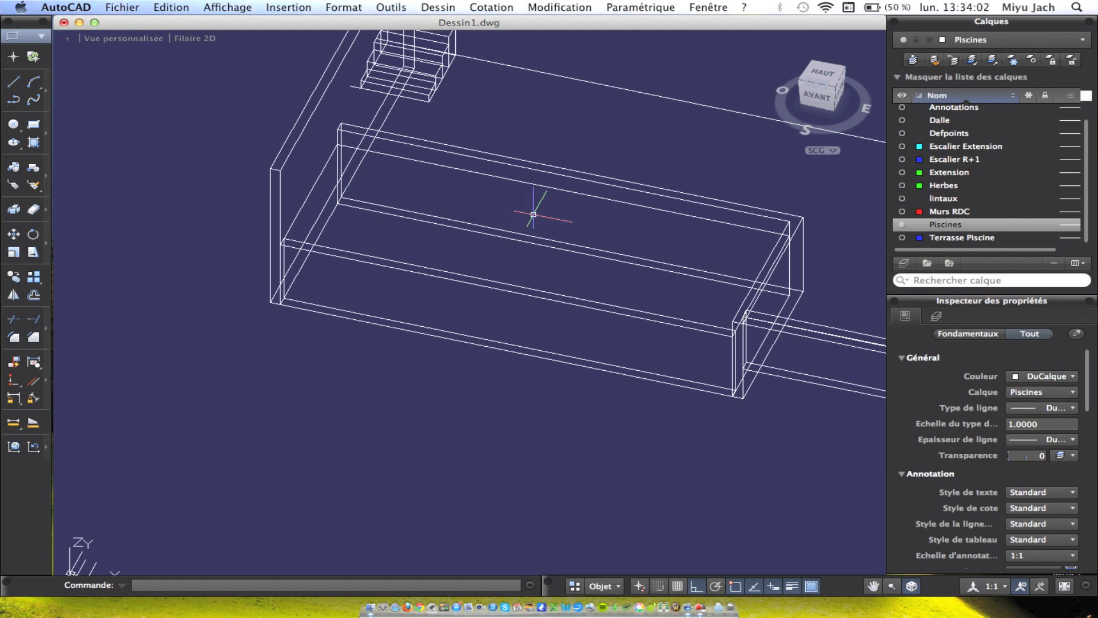
With the pool rectangle selected, create a layer named Eeau and set its colour to Bleu.
shift+middle_drag(561, 248, 444, 211)
click(517, 167)
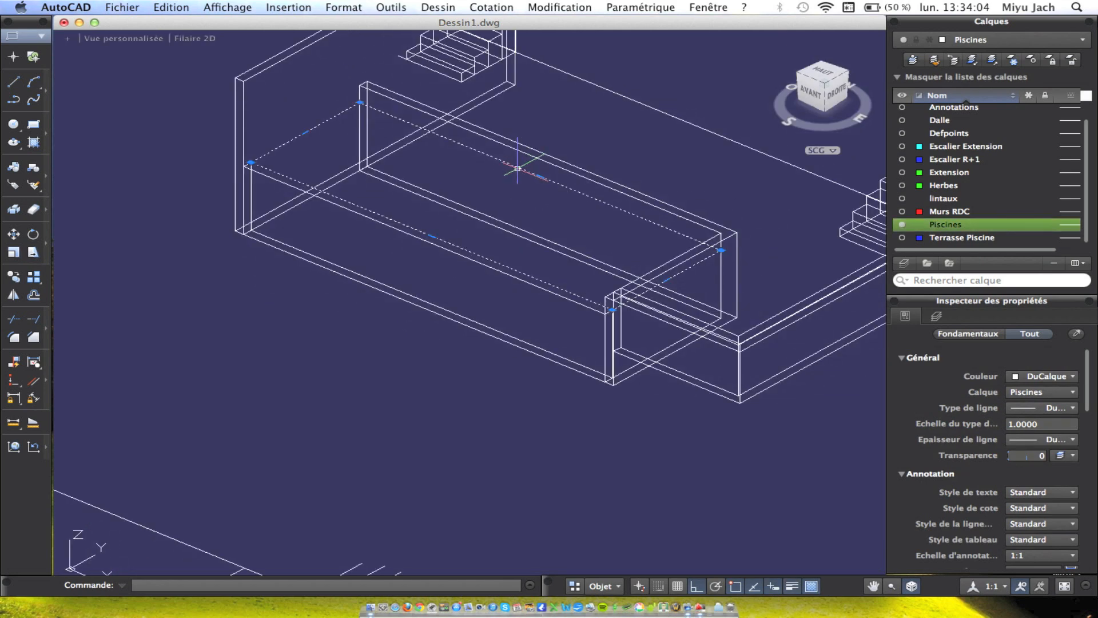
click(908, 263)
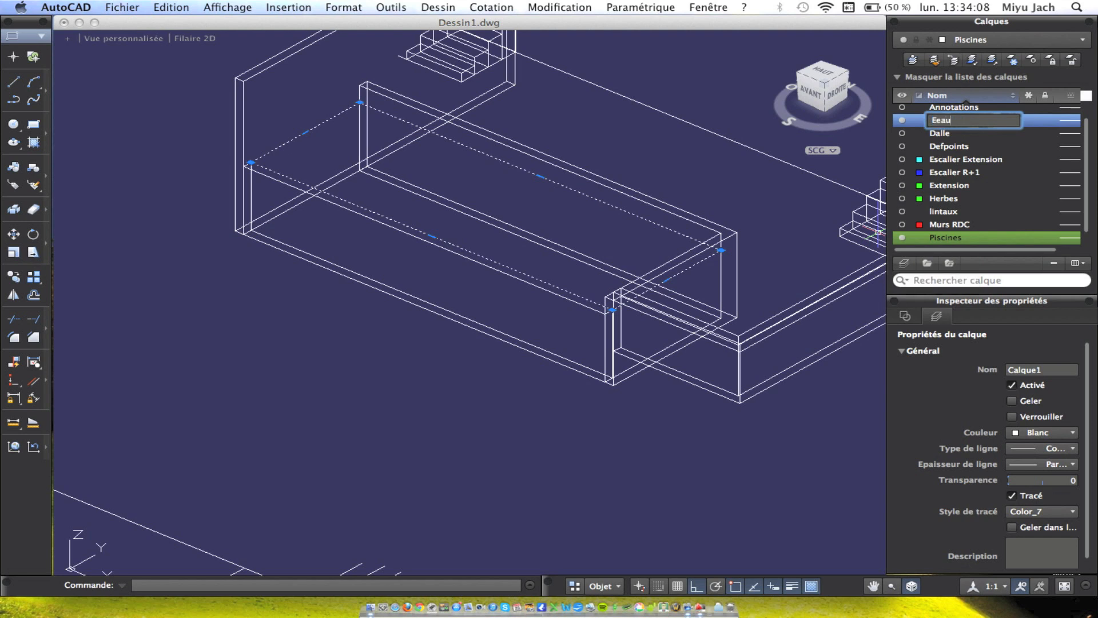
key(Return)
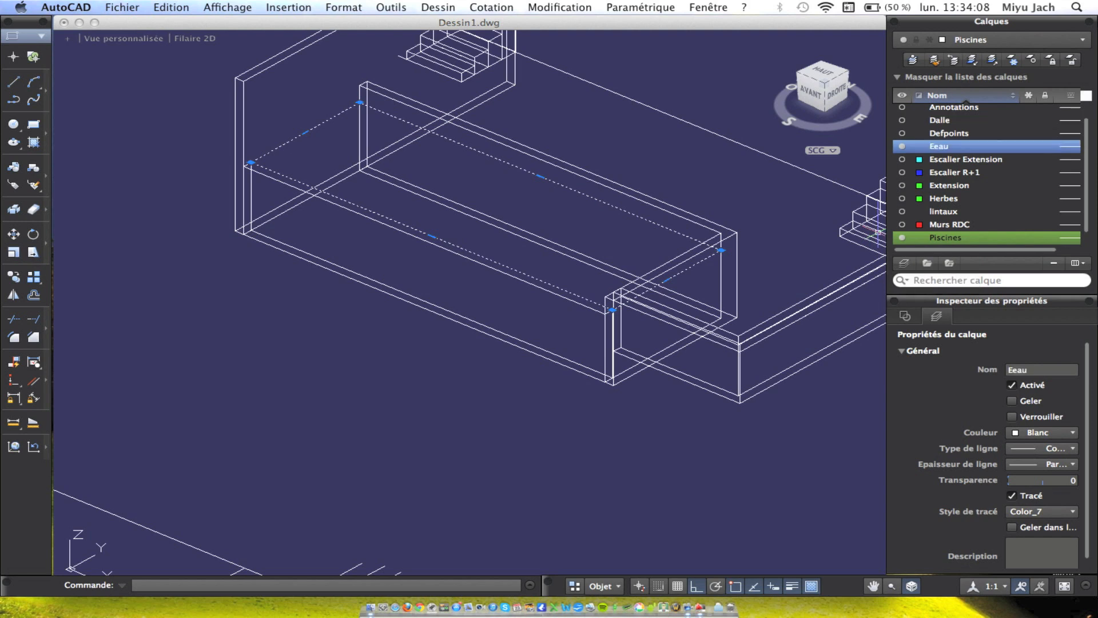
click(922, 147)
click(937, 221)
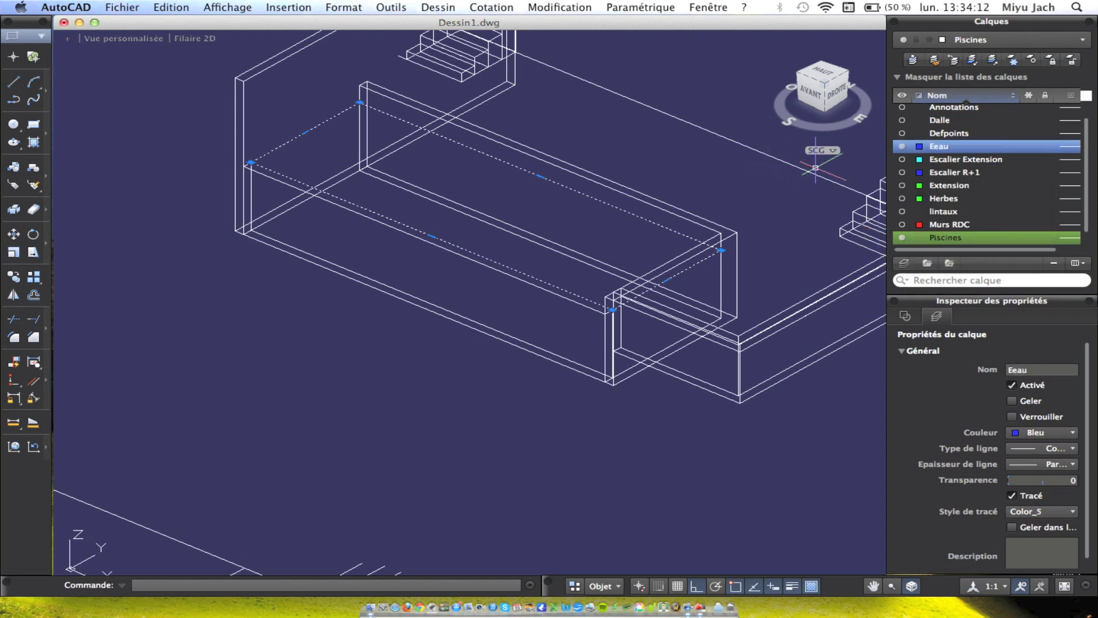
Transfer the selected pool rectangle to the Eeau layer.
right_click(800, 195)
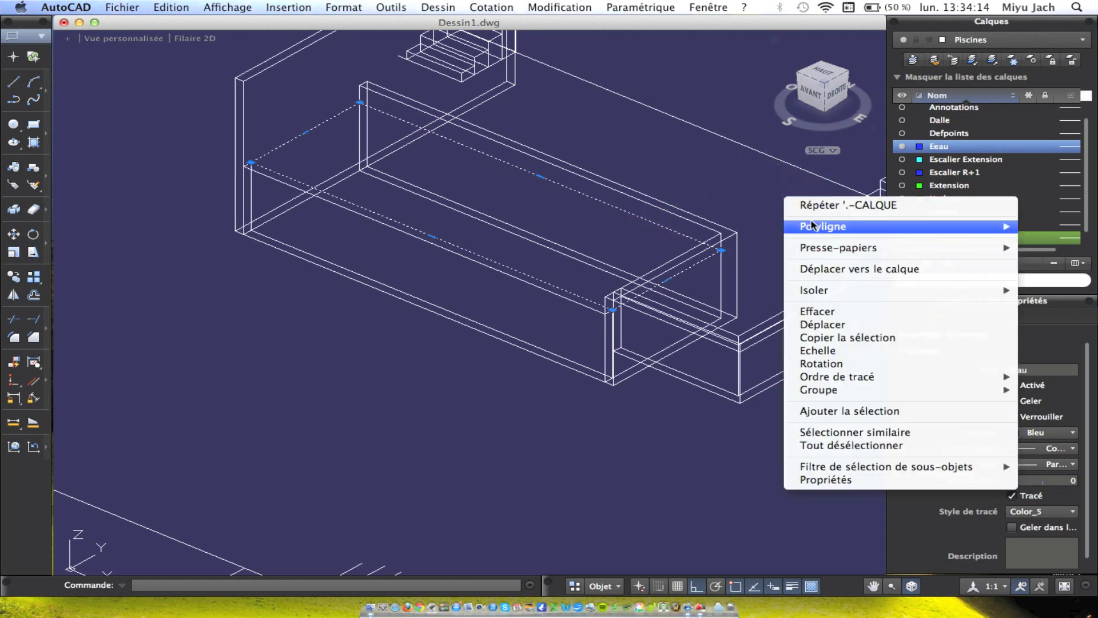
click(829, 266)
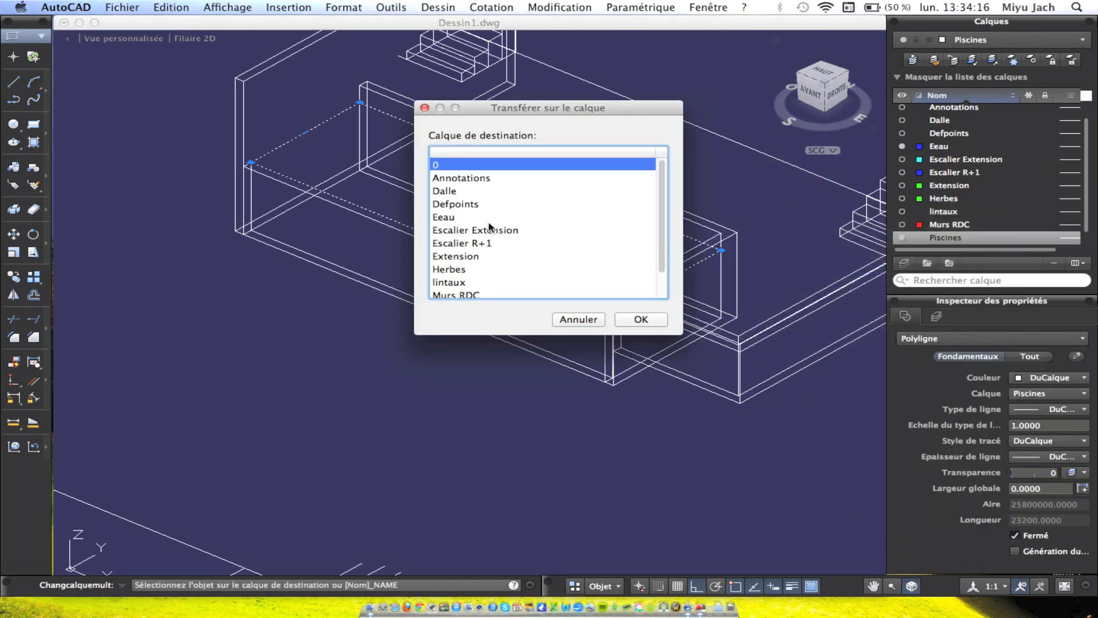
click(465, 219)
click(638, 321)
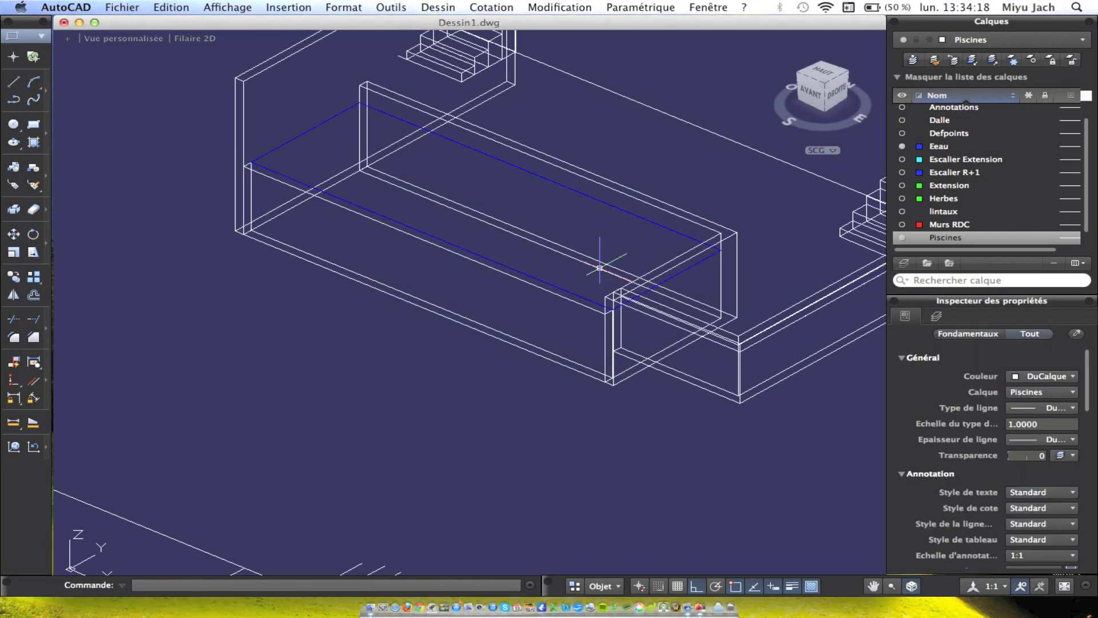
Display the pool model in the Conceptuel visual style.
click(228, 8)
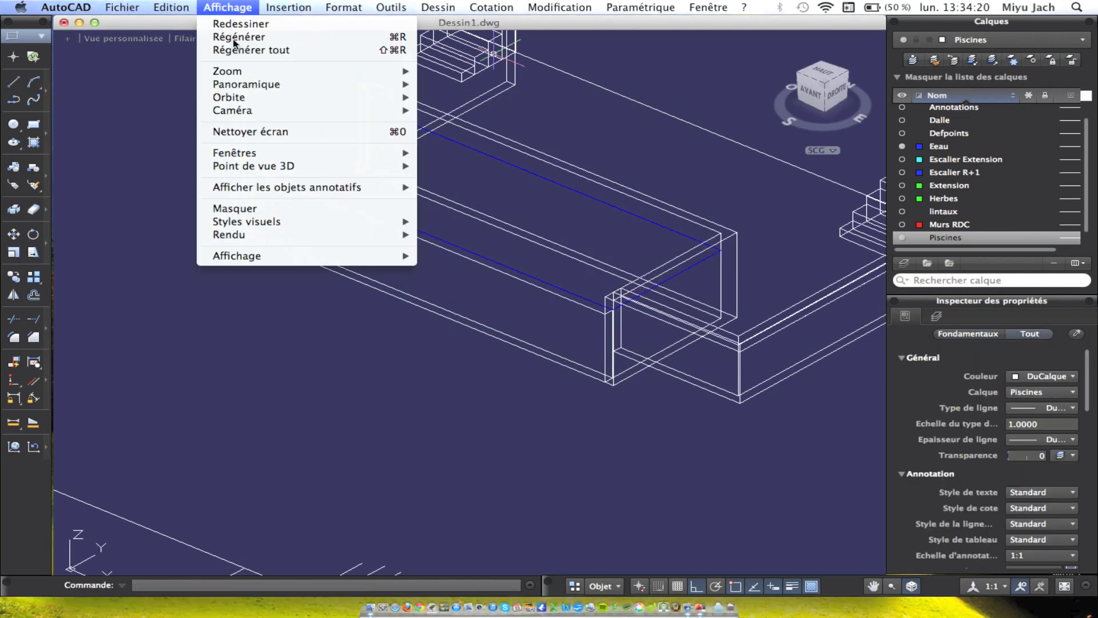
mouse_move(258, 222)
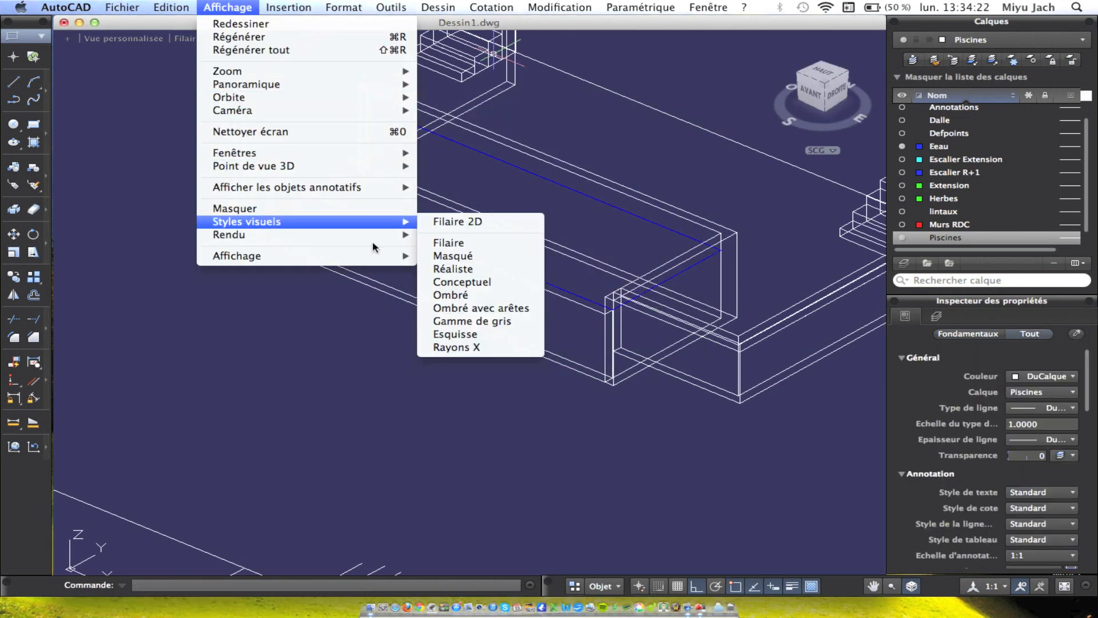
click(446, 282)
mouse_move(568, 262)
shift+middle_down()
mouse_move(495, 245)
mouse_move(515, 246)
mouse_move(473, 209)
mouse_move(465, 227)
mouse_move(508, 258)
shift+middle_up()
scroll(485, 208, up, 2)
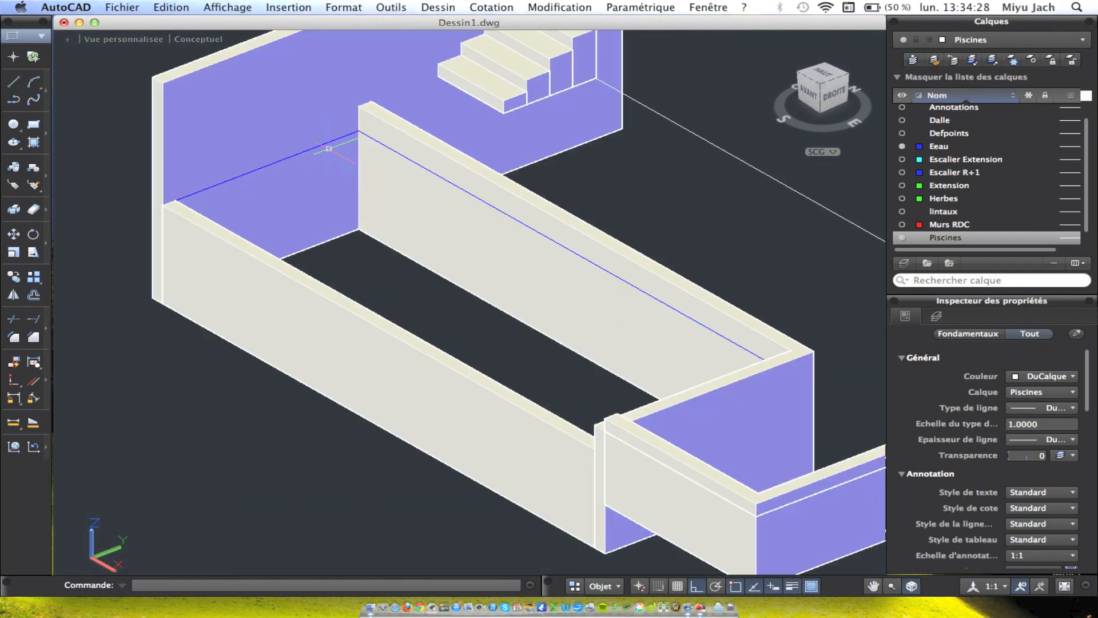
Convert the blue pool rectangle into a region.
click(330, 142)
click(418, 7)
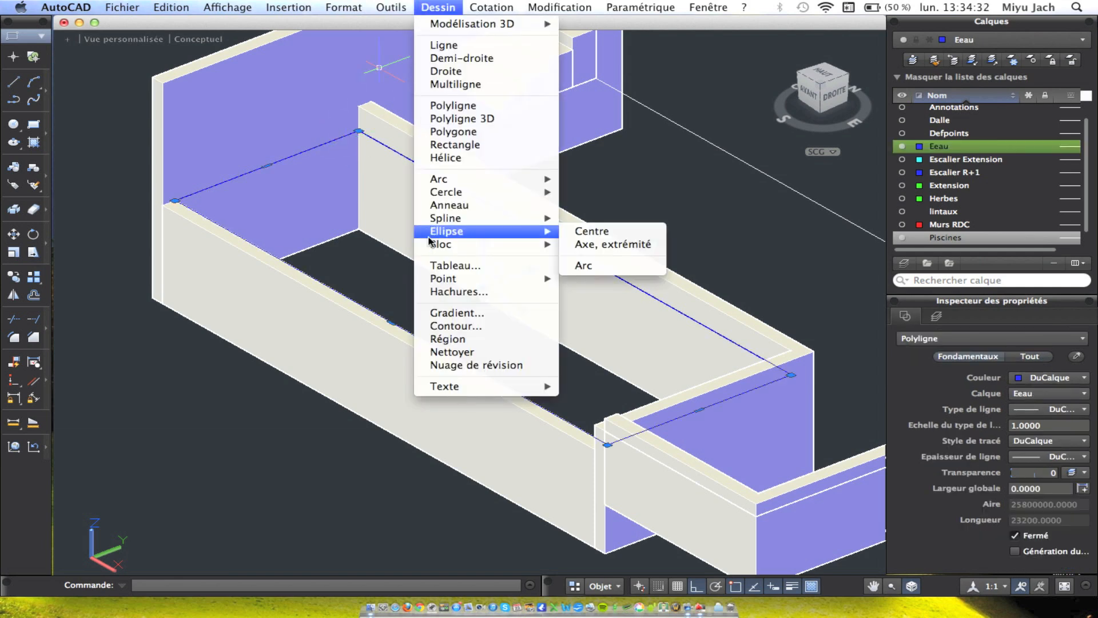
click(459, 339)
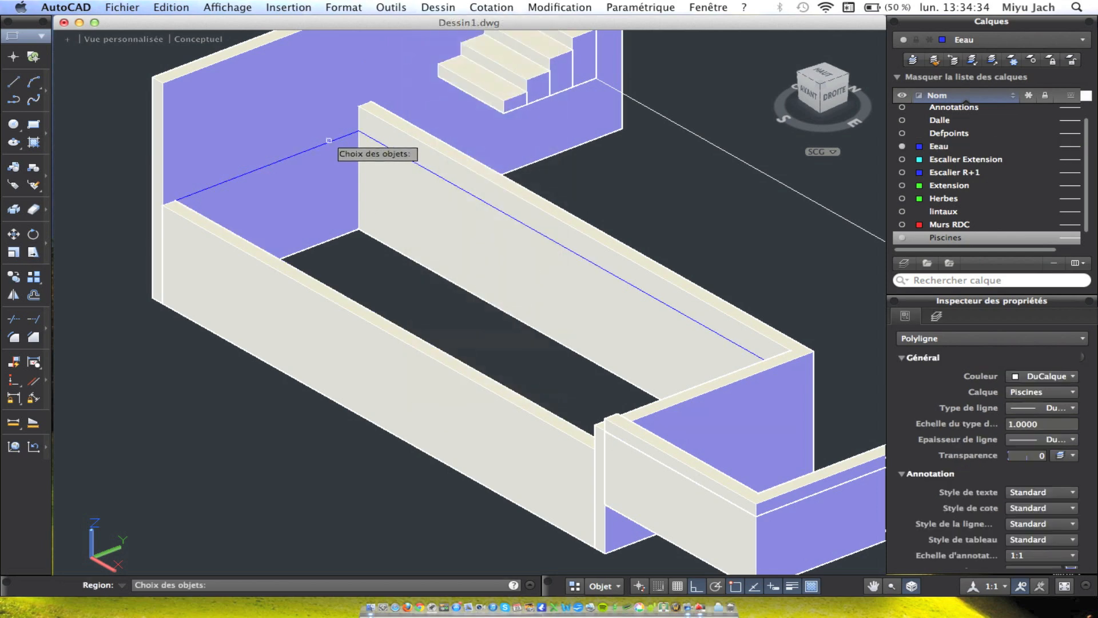
click(331, 140)
key(Return)
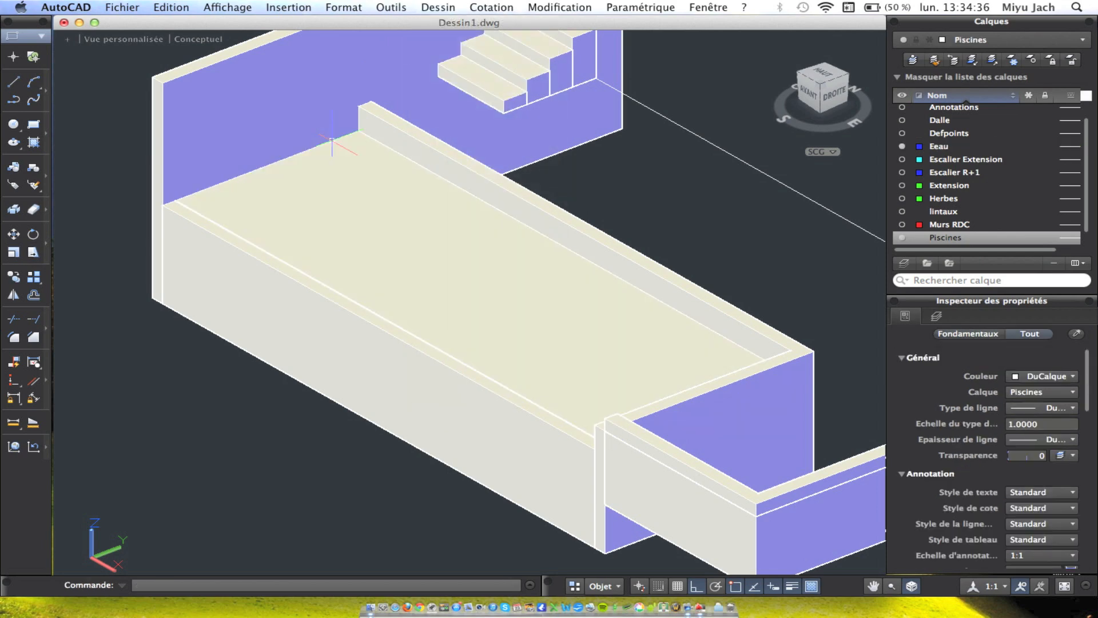
Extrude the pool's water region to a height of 1.
click(490, 268)
click(492, 7)
mouse_move(424, 8)
mouse_move(429, 27)
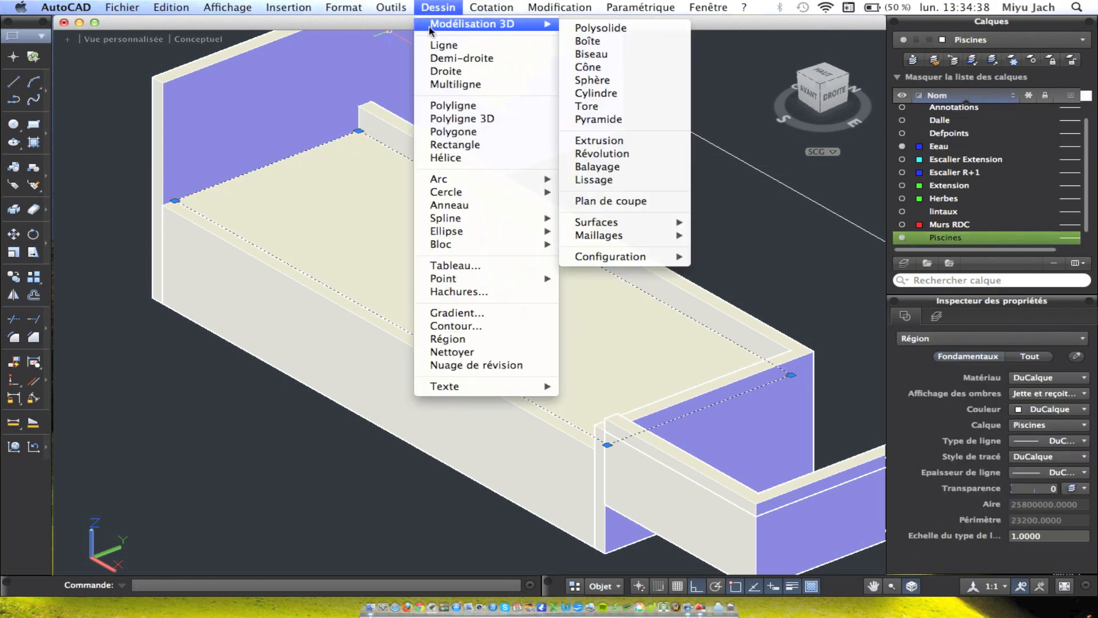
click(585, 142)
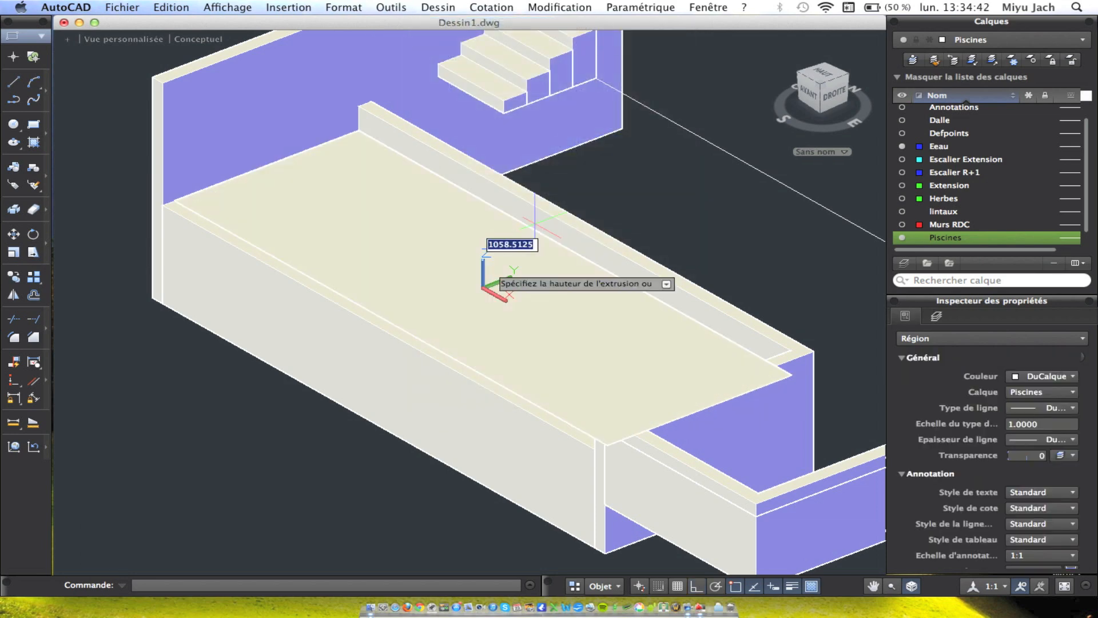
text(1)
key(Return)
click(459, 262)
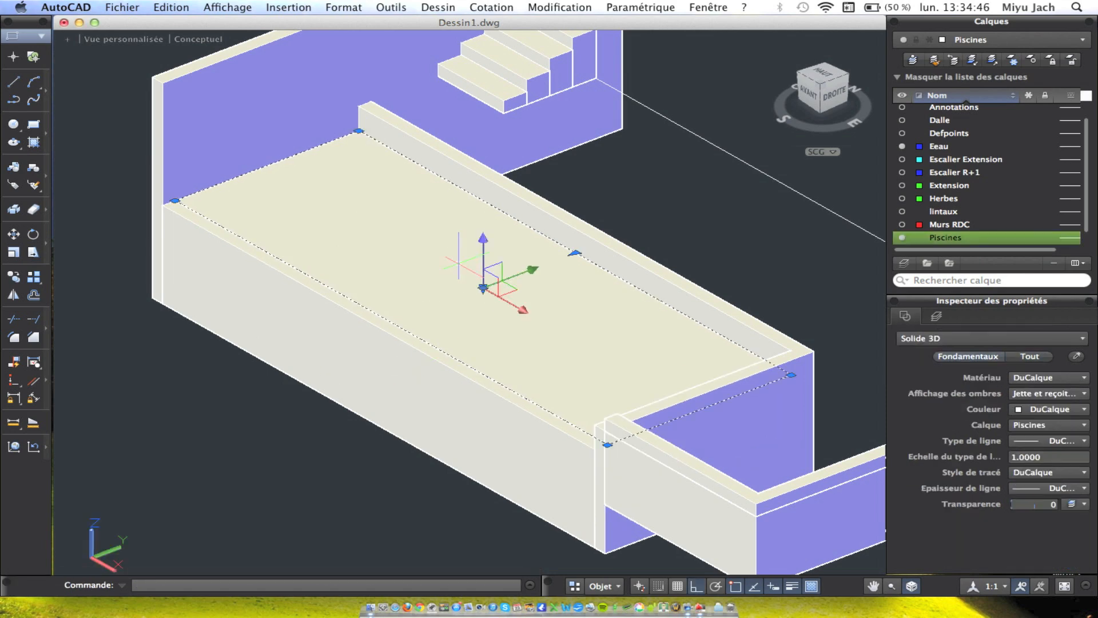
key(Escape)
click(552, 338)
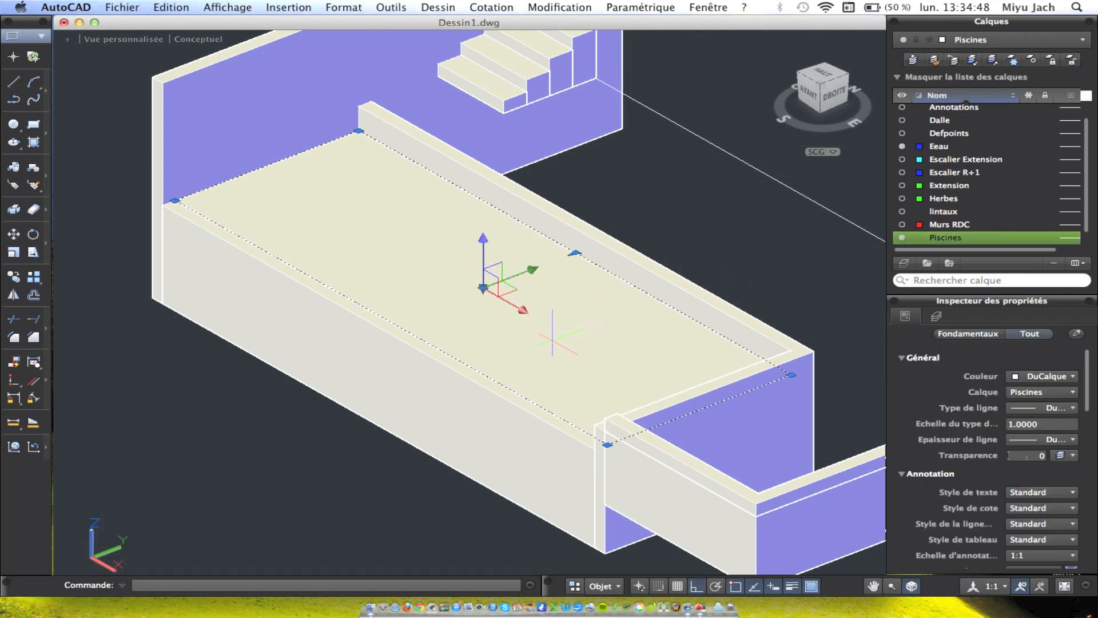
key(Escape)
Transfer the extruded water solid to the Eeau layer.
scroll(704, 275, down, 6)
scroll(706, 274, up, 4)
scroll(505, 291, up, 4)
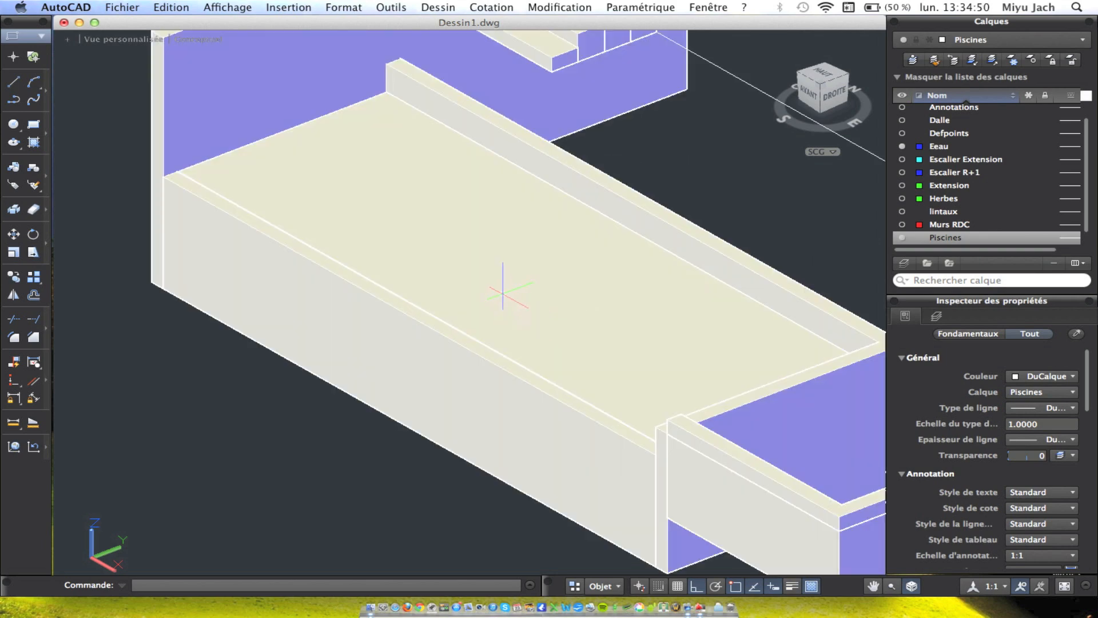
click(505, 291)
right_click(688, 181)
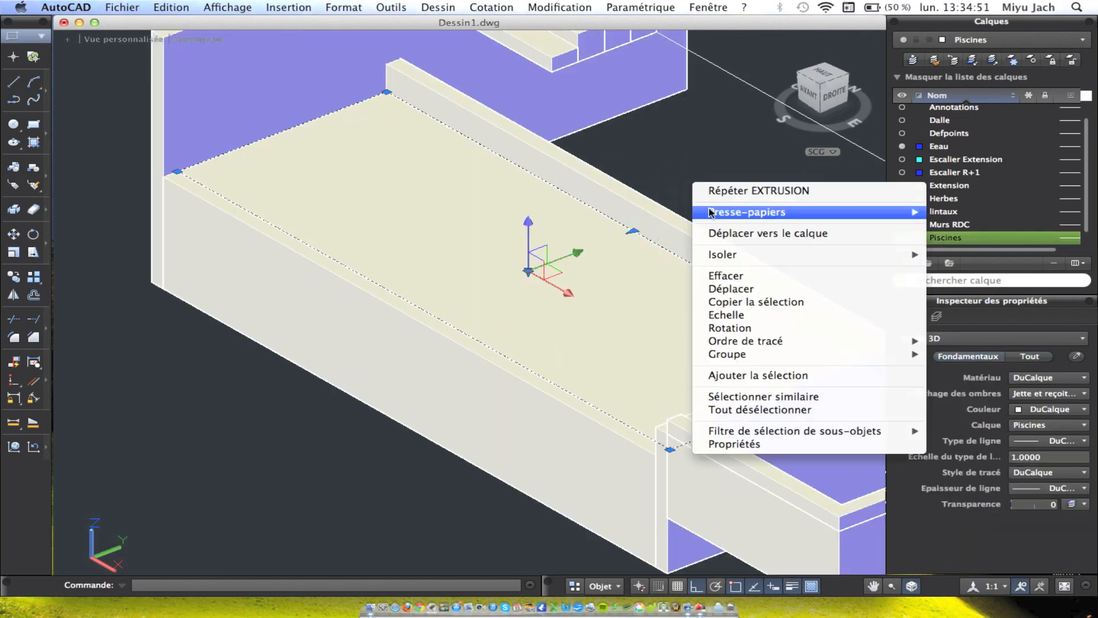
click(733, 240)
click(457, 218)
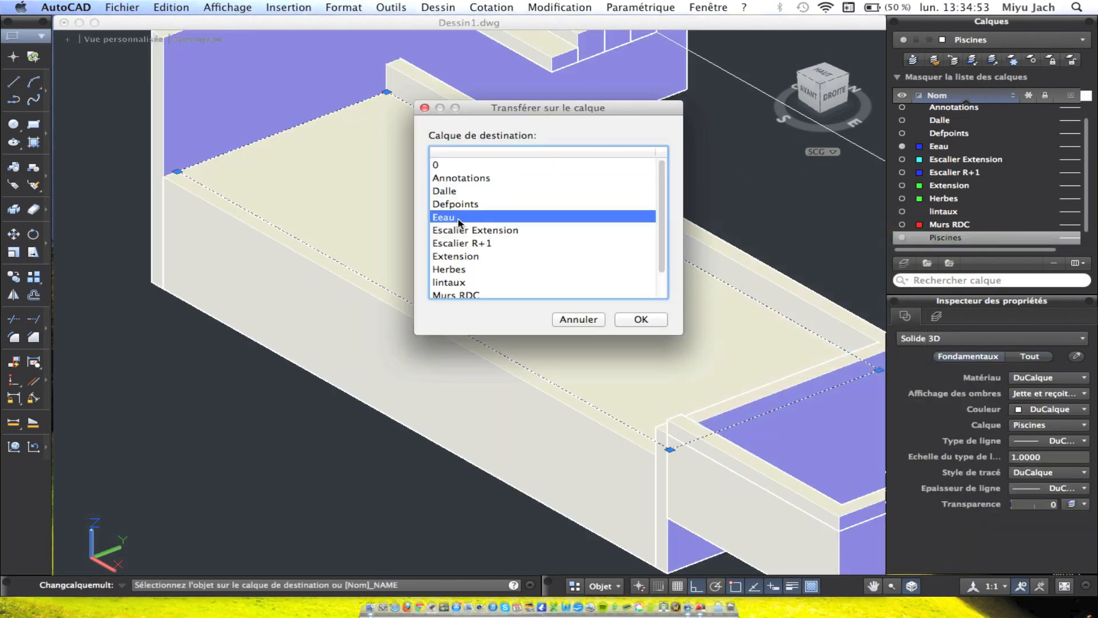
click(637, 318)
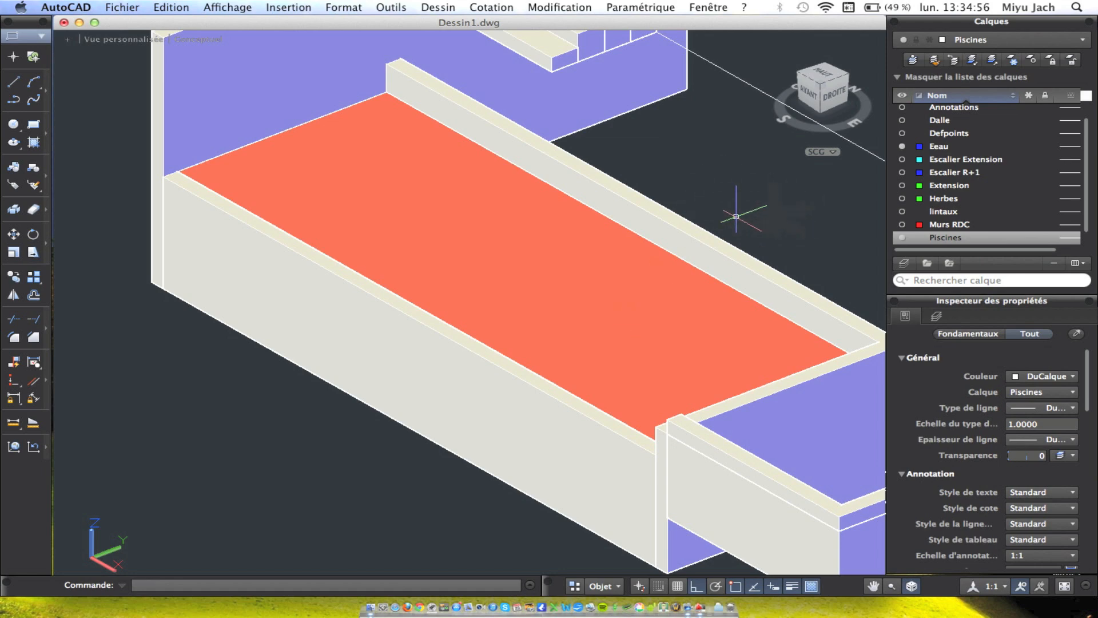
Turn on the Terrasse Piscine layer to display the terrace around the pool.
scroll(692, 260, down, 3)
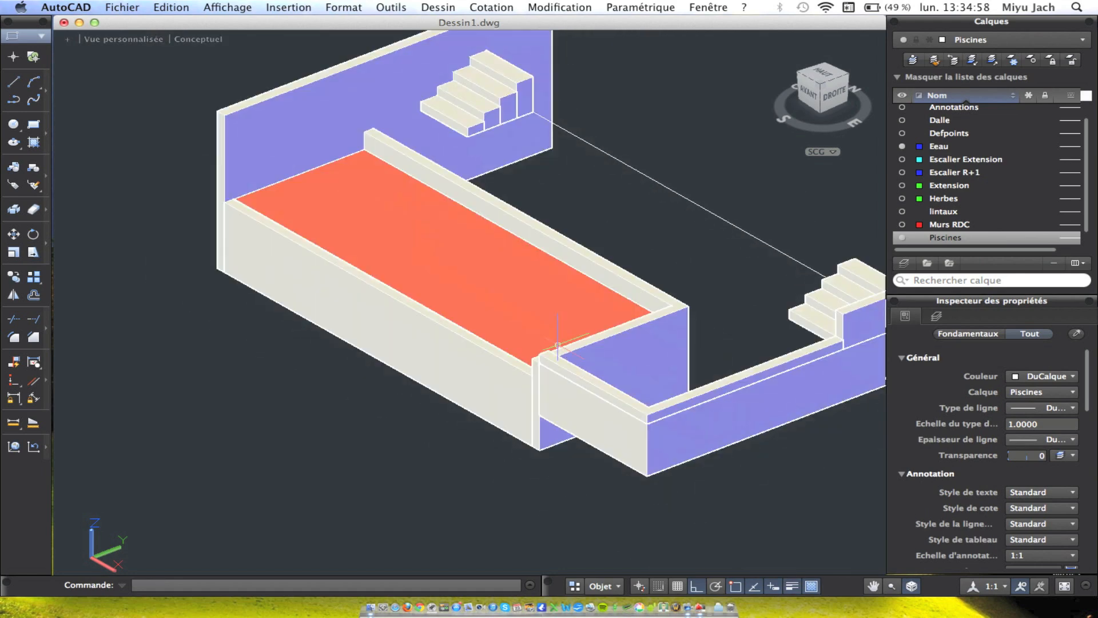
scroll(629, 309, up, 3)
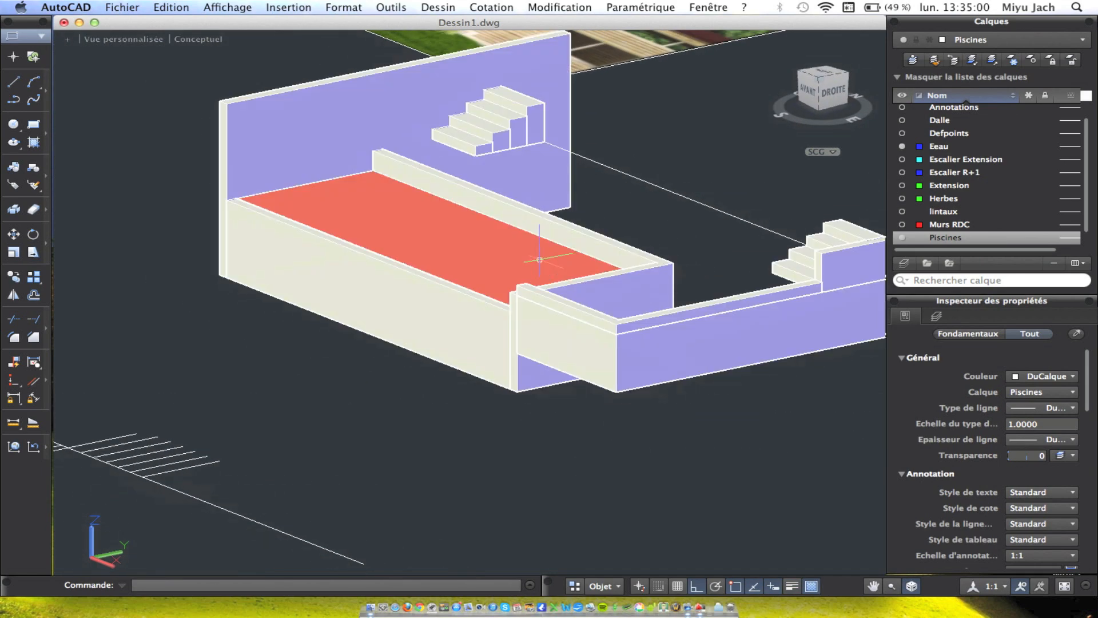
scroll(572, 344, up, 2)
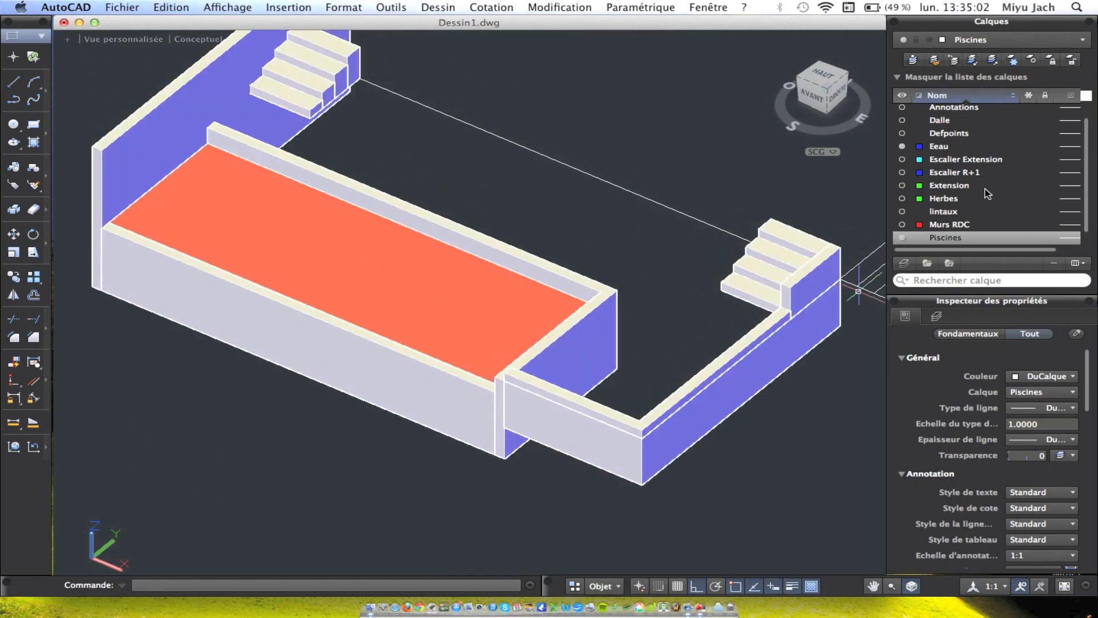
scroll(987, 194, up, 1)
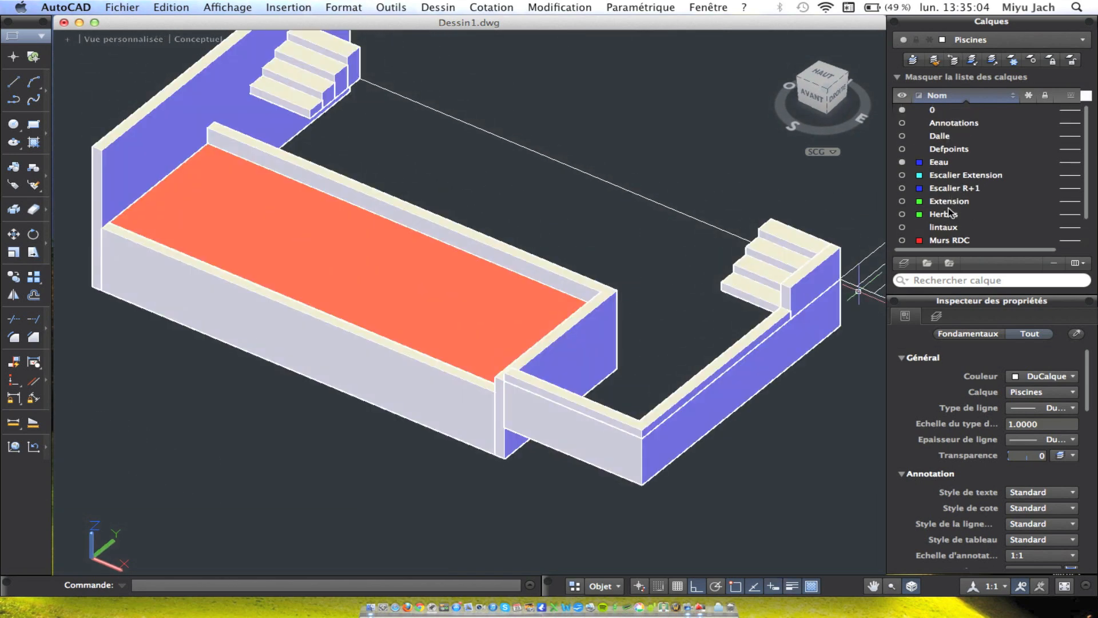
scroll(923, 224, down, 1)
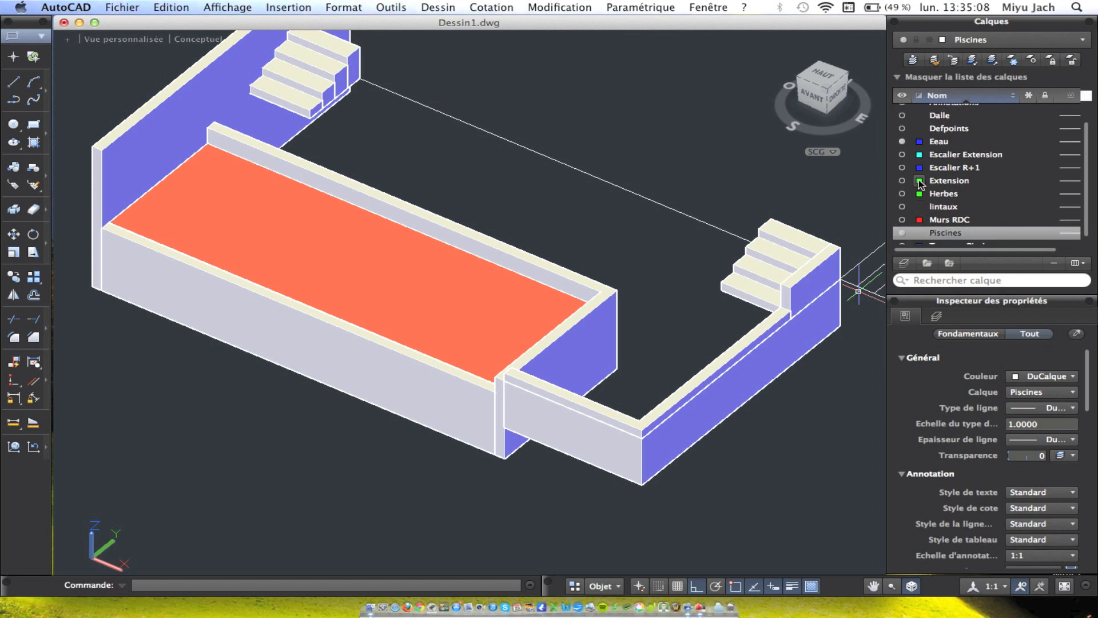
scroll(920, 183, up, 1)
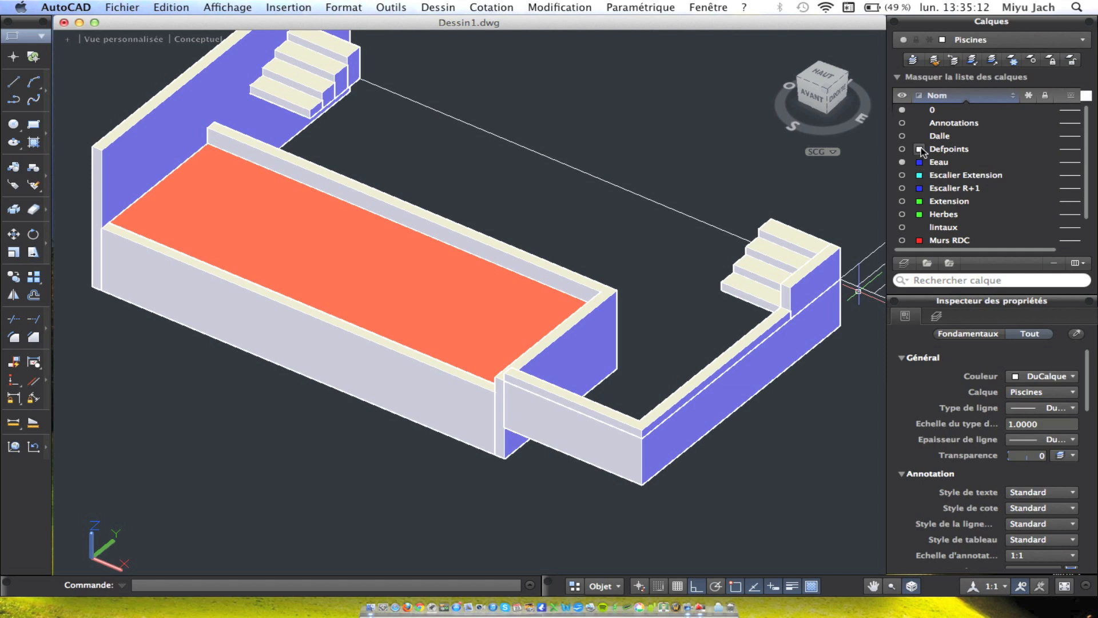
scroll(943, 227, down, 2)
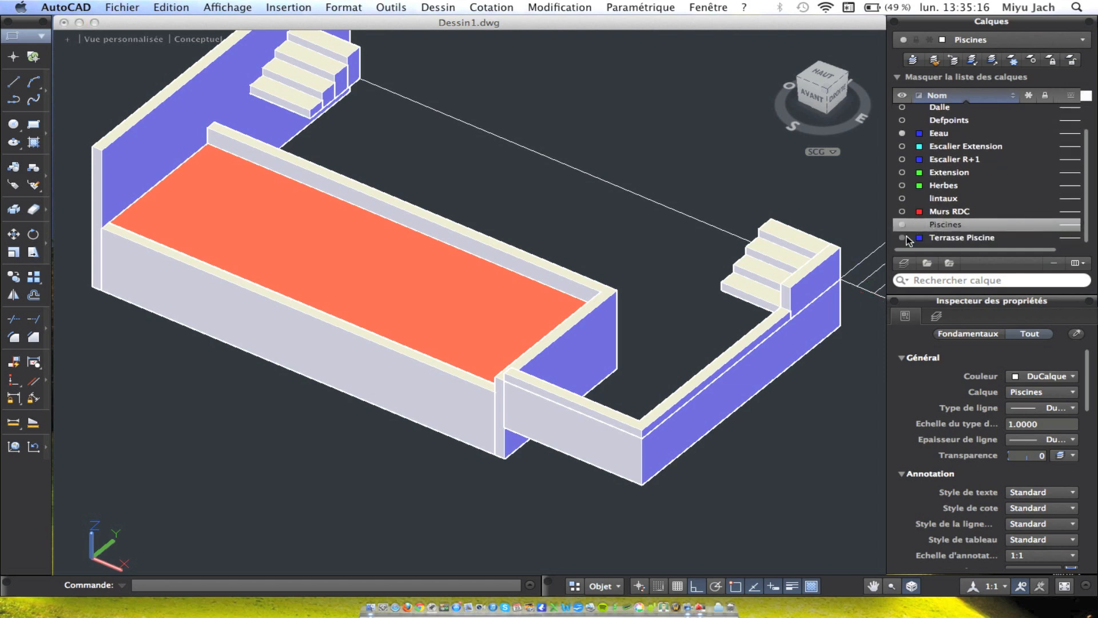
click(904, 237)
Turn on the Herbes layer and make it current, with the closed grass outline beside the terrace selected.
mouse_move(732, 269)
shift+middle_down()
mouse_move(694, 228)
mouse_move(551, 183)
mouse_move(432, 201)
mouse_move(498, 250)
mouse_move(383, 223)
mouse_move(480, 231)
mouse_move(515, 264)
shift+middle_up()
mouse_move(603, 312)
shift+middle_down()
mouse_move(578, 290)
mouse_move(598, 277)
mouse_move(722, 286)
mouse_move(402, 234)
shift+middle_up()
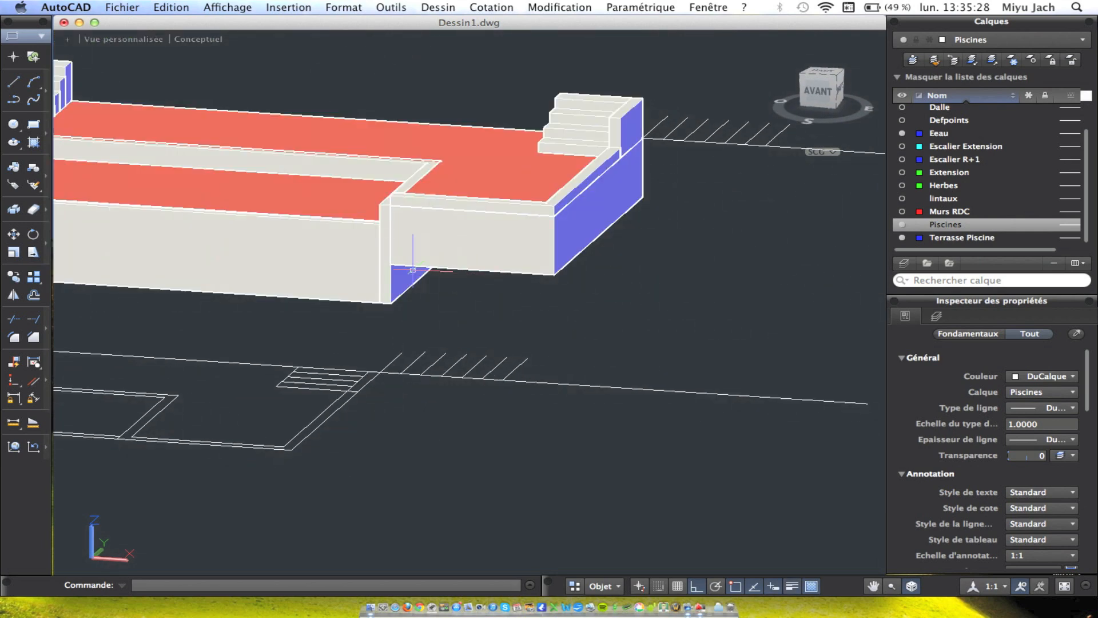
mouse_move(675, 246)
shift+middle_down()
mouse_move(755, 272)
mouse_move(655, 267)
mouse_move(674, 248)
mouse_move(559, 269)
mouse_move(620, 244)
shift+middle_up()
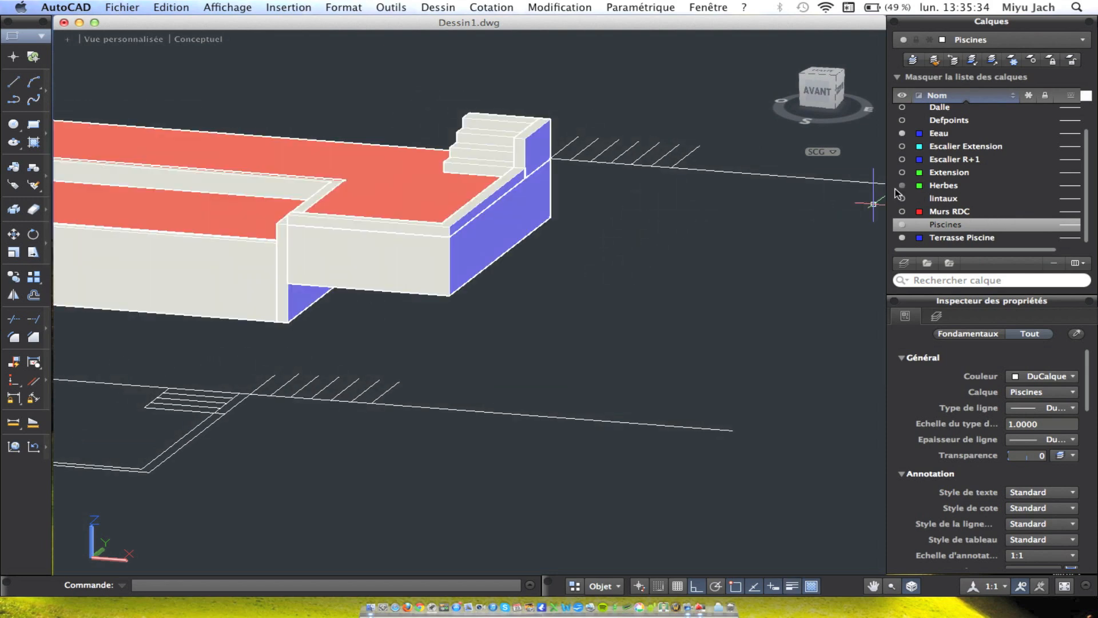
mouse_move(706, 247)
shift+middle_down()
mouse_move(730, 275)
mouse_move(679, 243)
mouse_move(642, 238)
shift+middle_up()
click(624, 221)
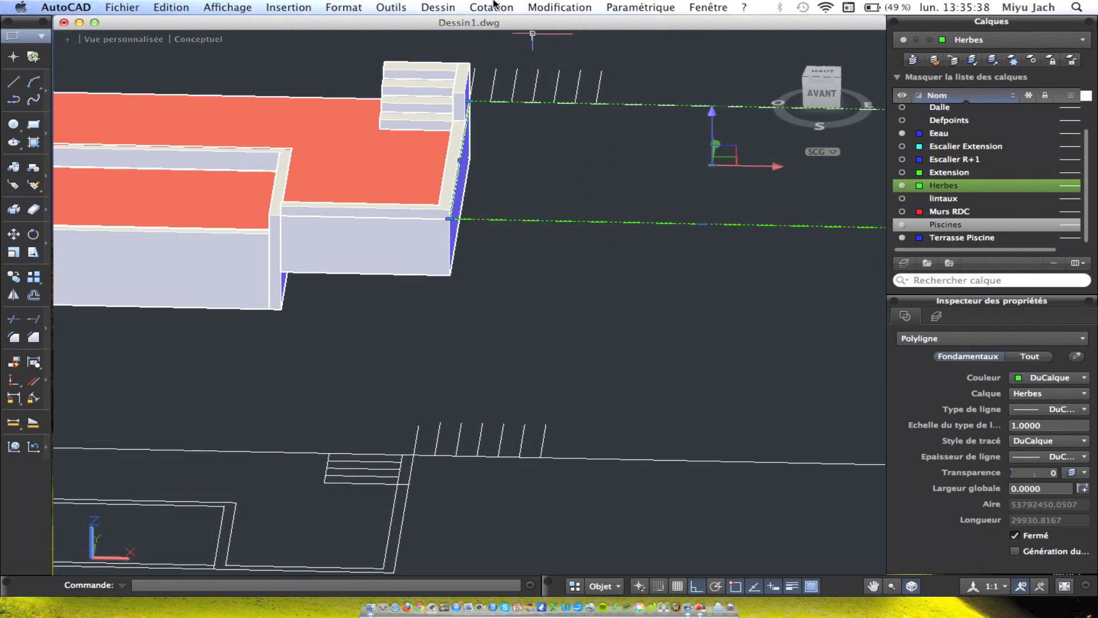
click(438, 6)
mouse_move(436, 24)
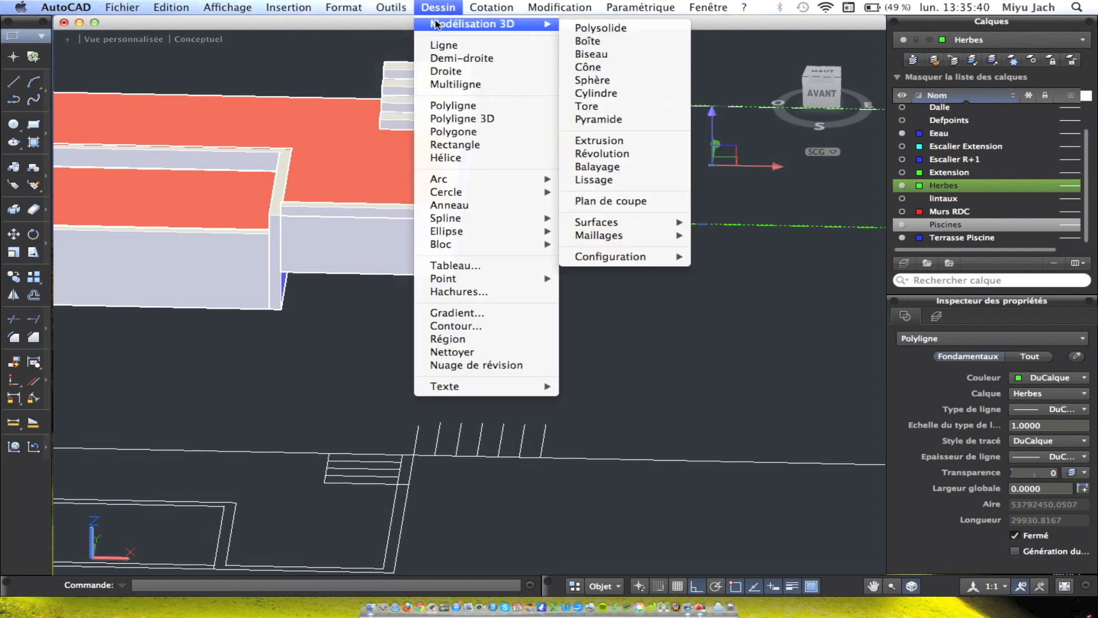
click(943, 216)
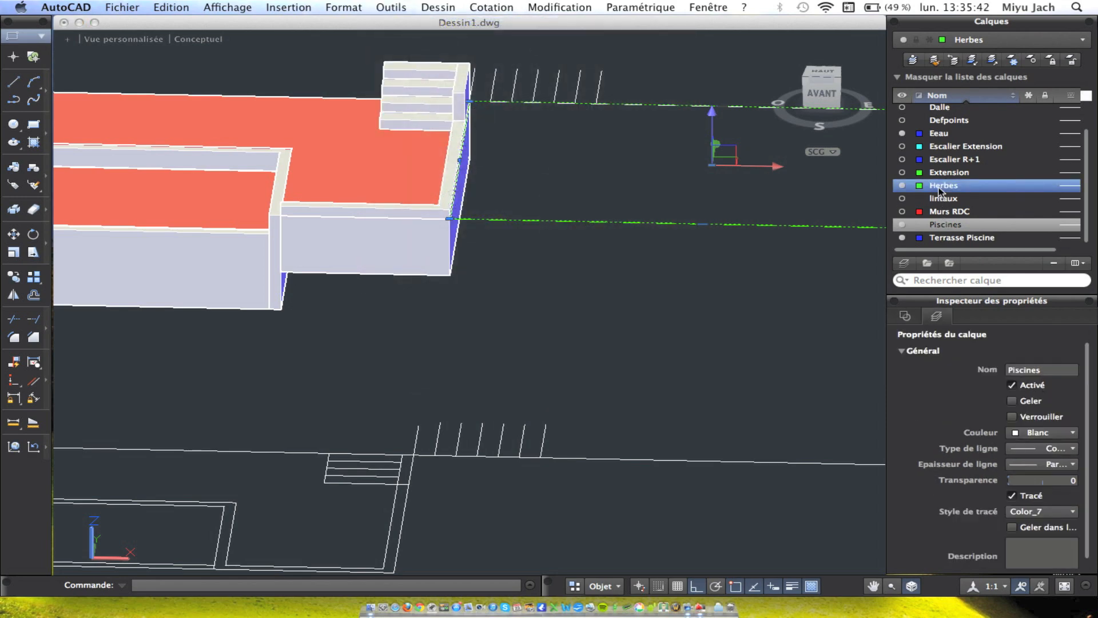
click(943, 191)
click(438, 7)
mouse_move(458, 32)
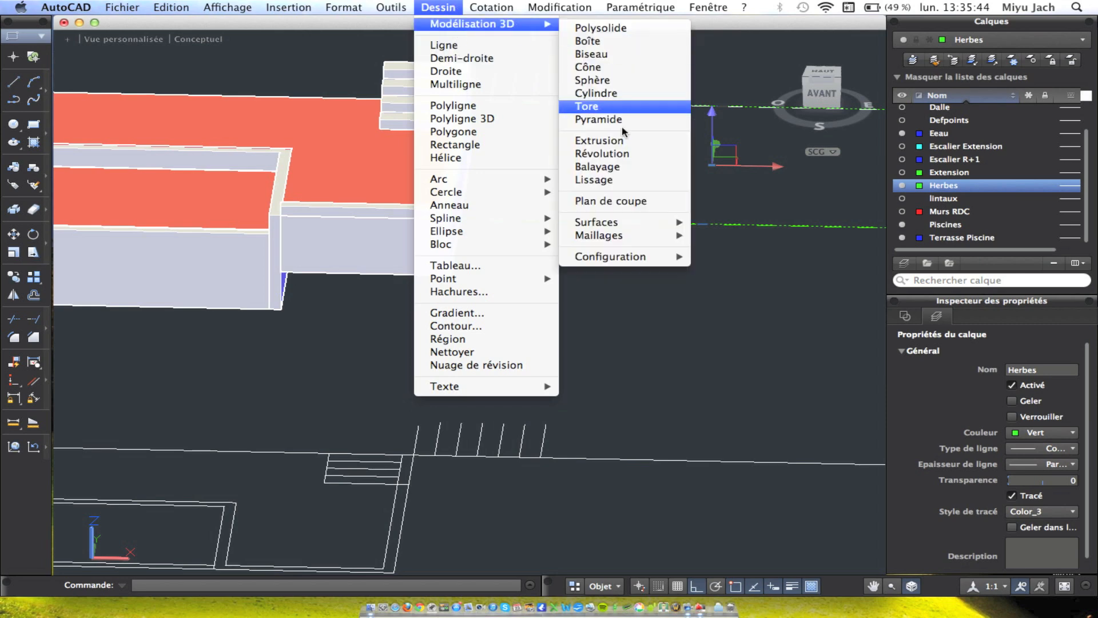
click(601, 139)
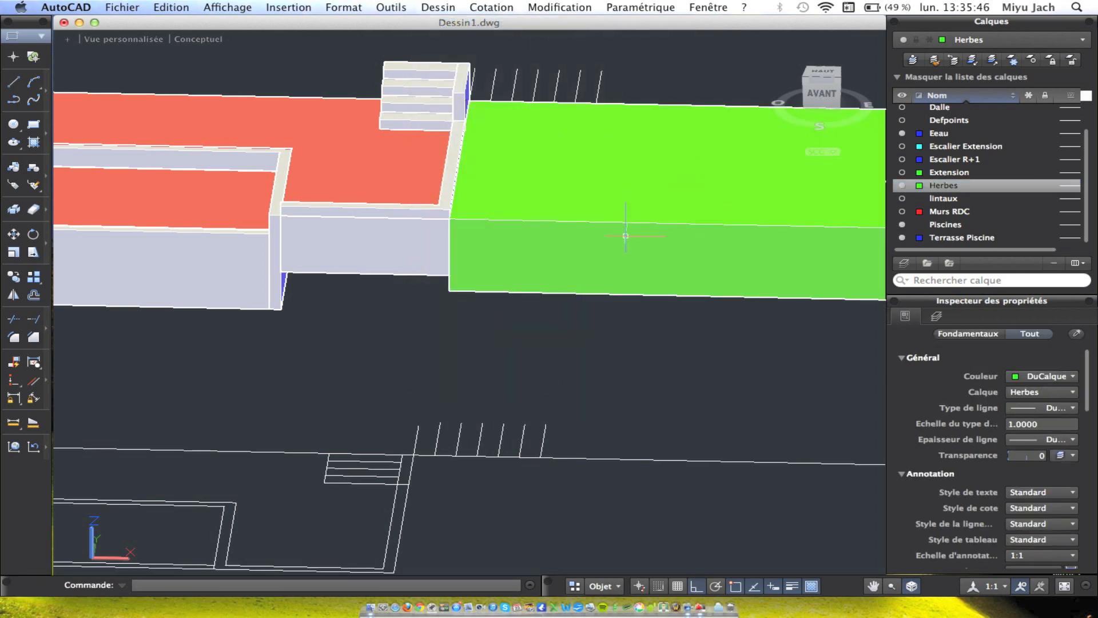
key(Escape)
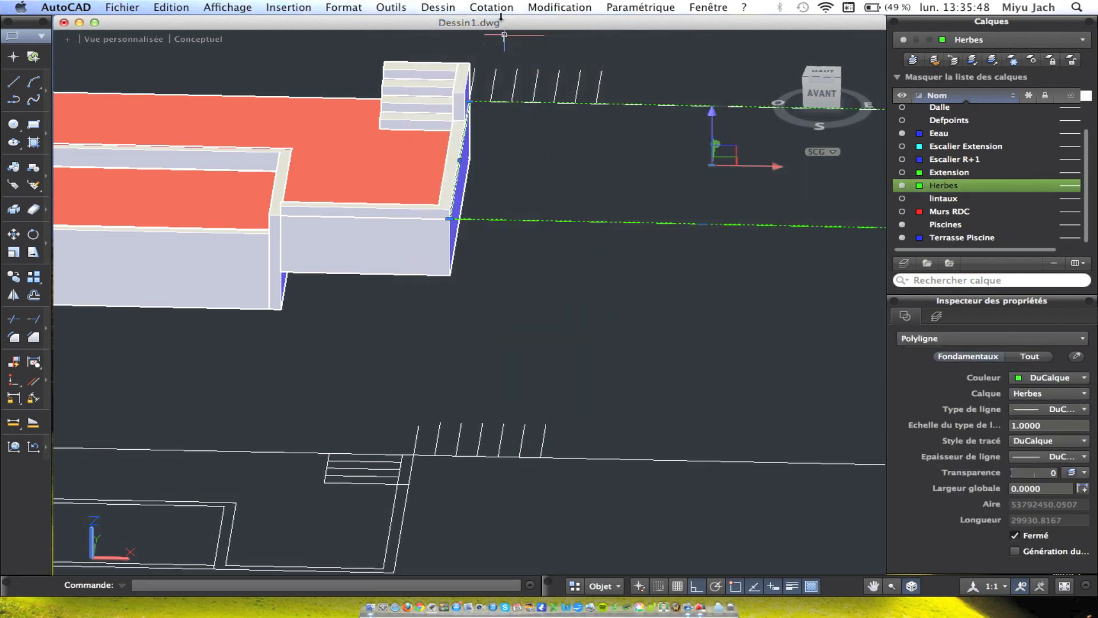
Extrude the grass outline beside the terrace into a thin slab on the Herbes layer.
click(448, 7)
mouse_move(446, 28)
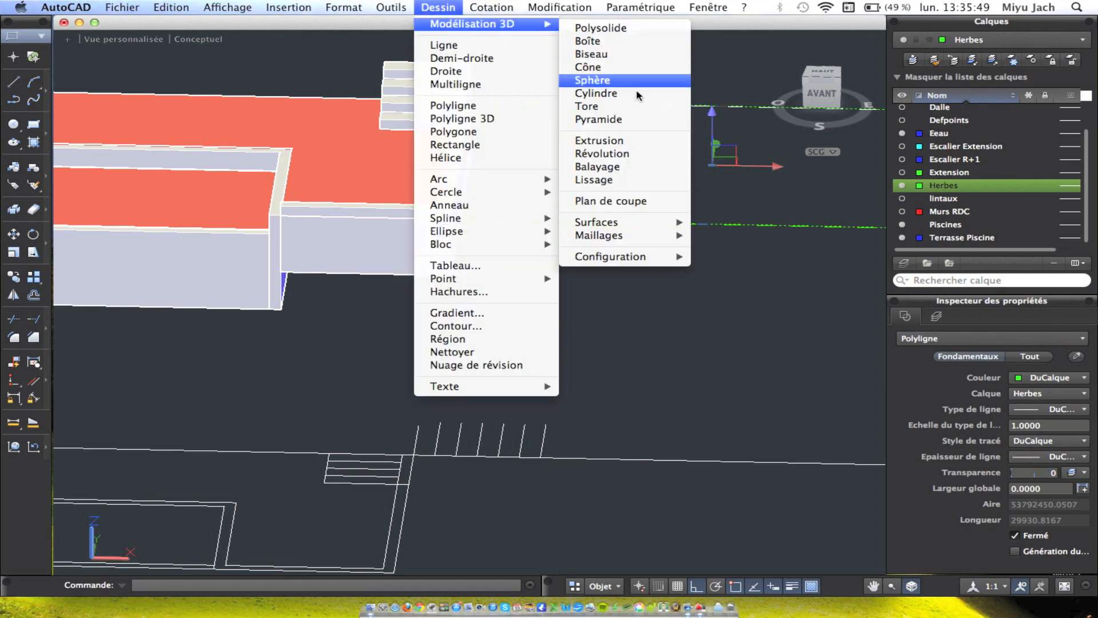
click(623, 140)
key(Return)
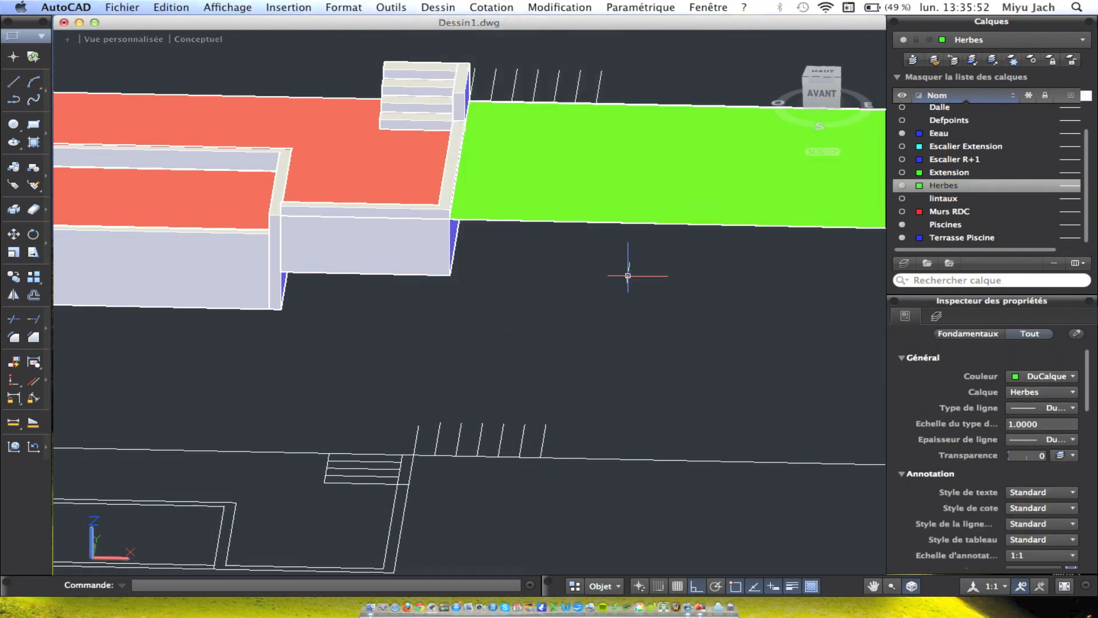
click(575, 212)
scroll(317, 233, up, 2)
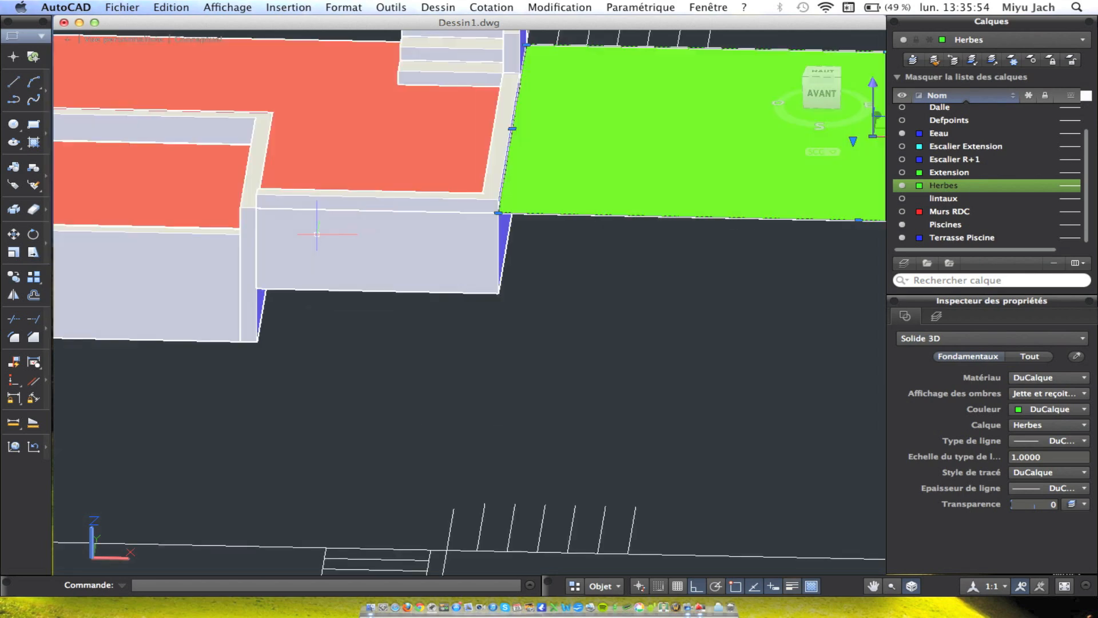
Draw a horizontal guide line on the Herbes layer from the inner pool wall's front corner to just beyond the outer wall.
click(14, 82)
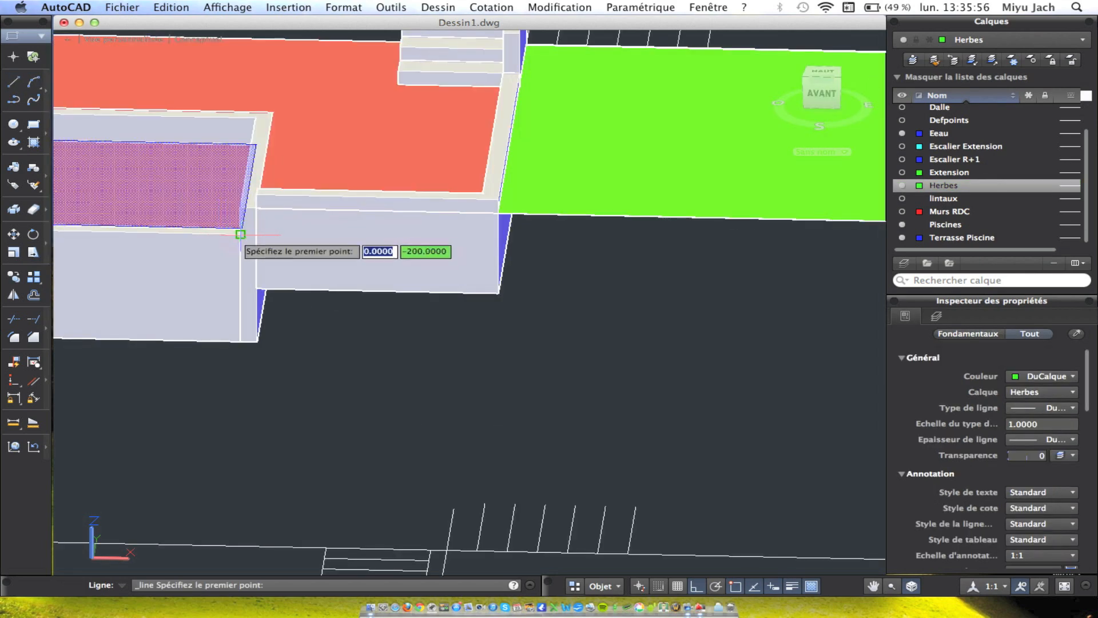
click(240, 235)
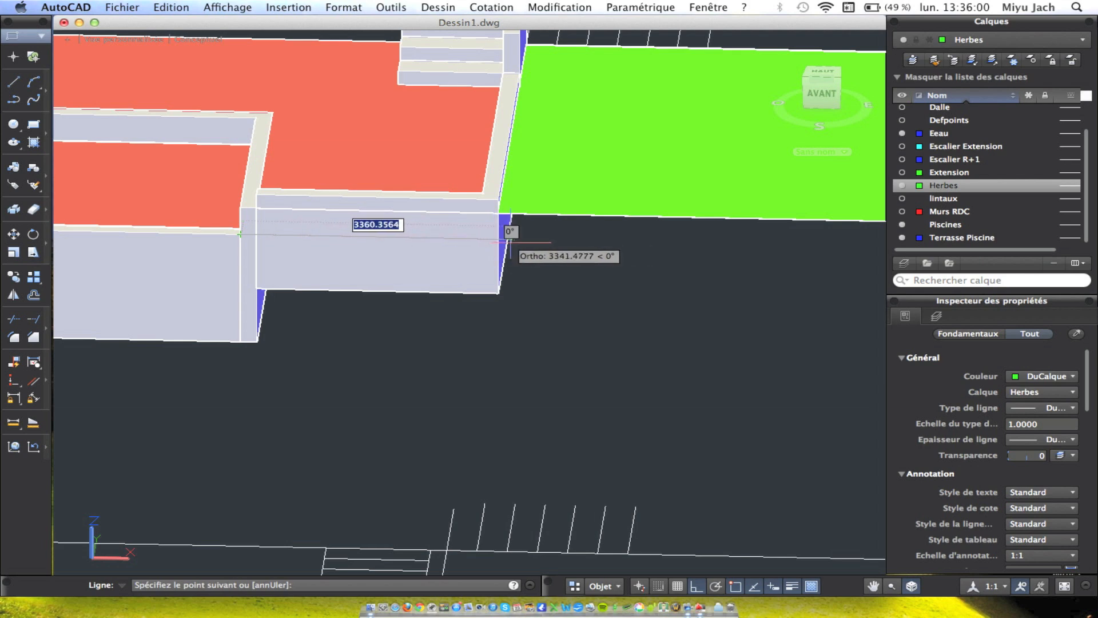
key(Escape)
click(615, 248)
Move the grass slab from its front corner beside the pool wall to the free end of the guide line.
click(601, 186)
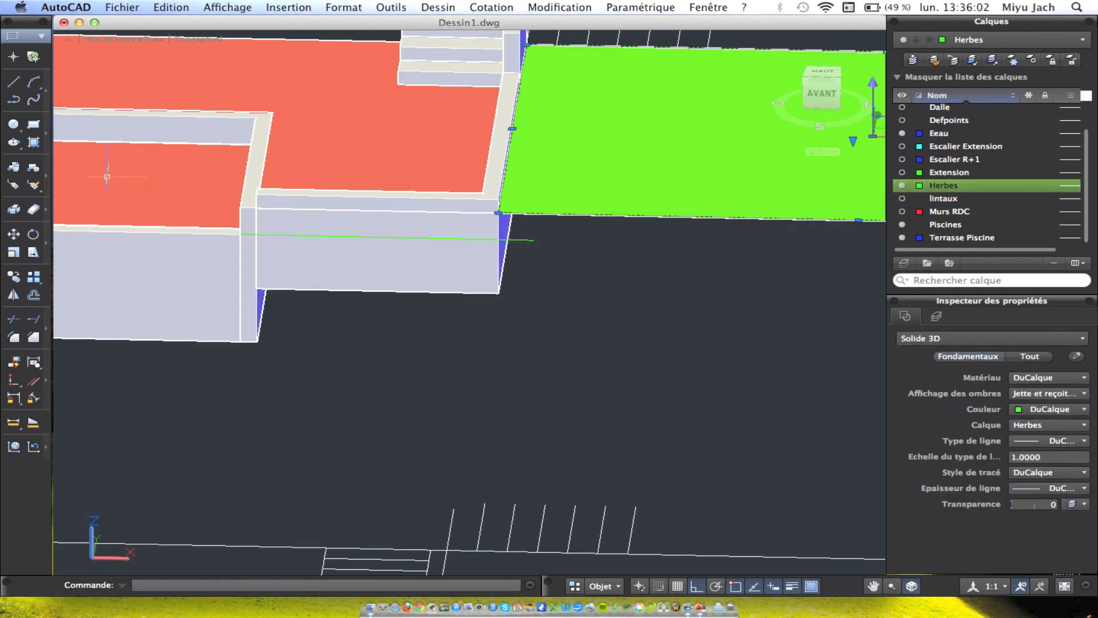
click(18, 232)
scroll(538, 212, up, 5)
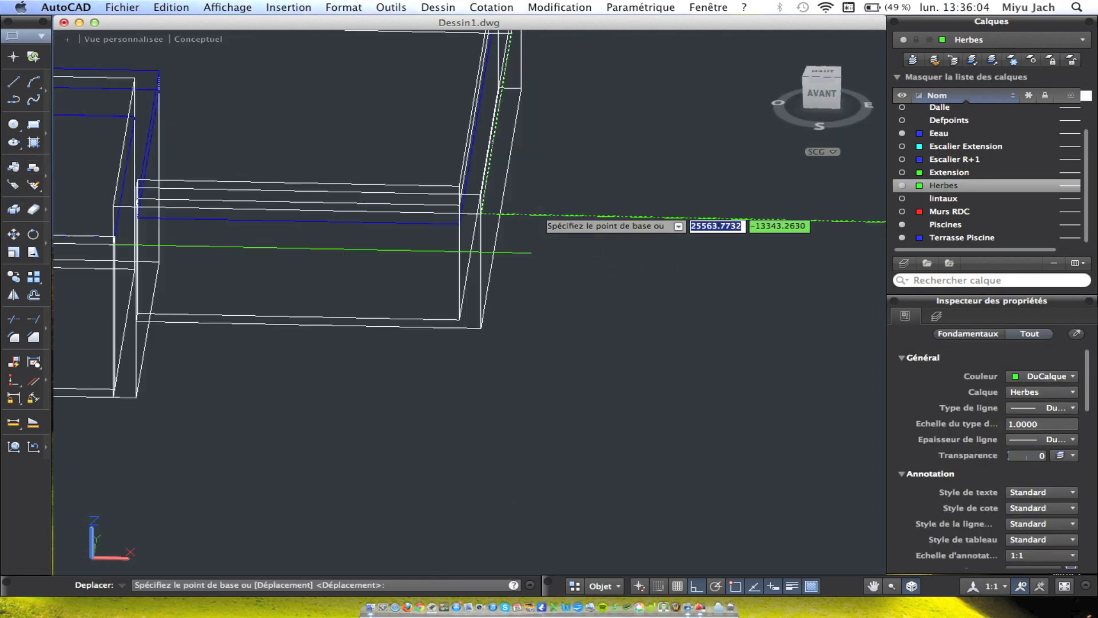
click(429, 219)
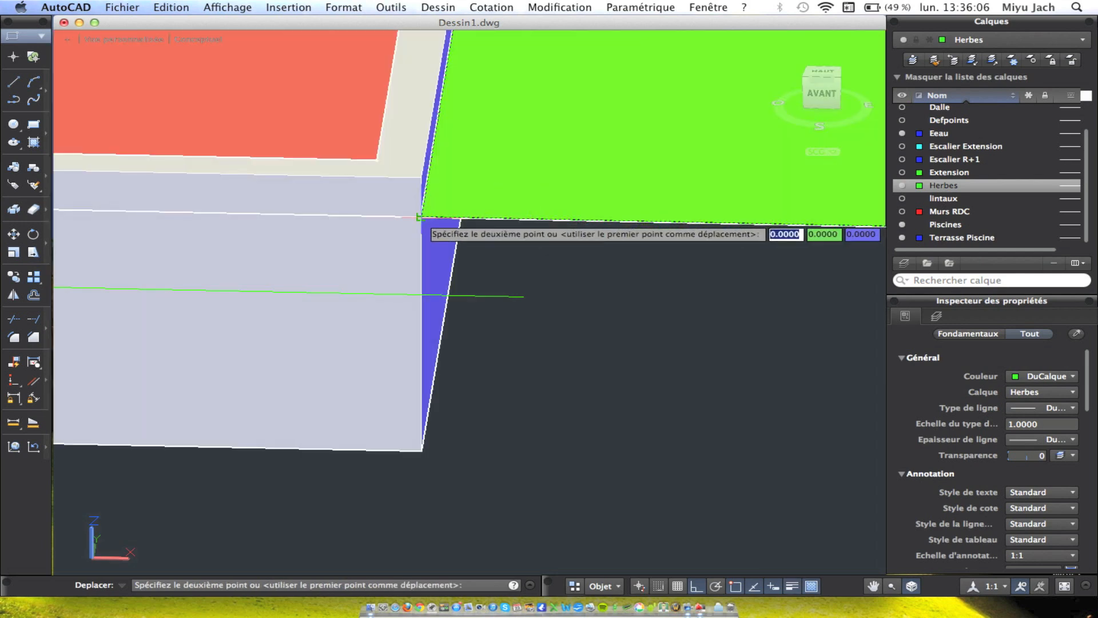
click(525, 297)
Move the grass slab sideways from its back corner to sit flush against the pool's outer wall.
click(606, 314)
click(331, 292)
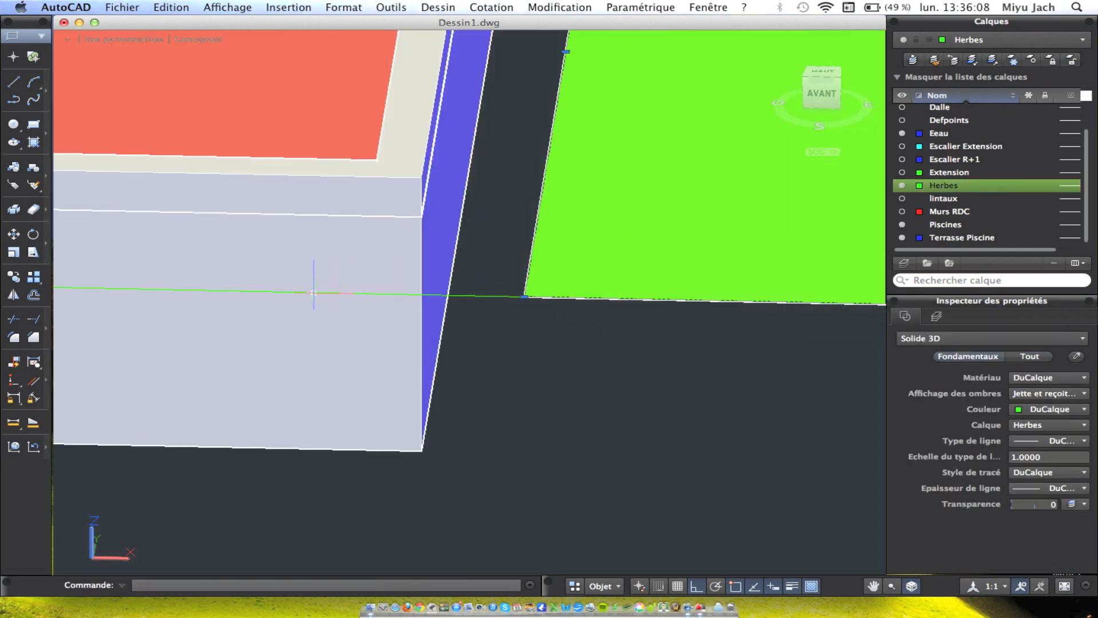
click(16, 237)
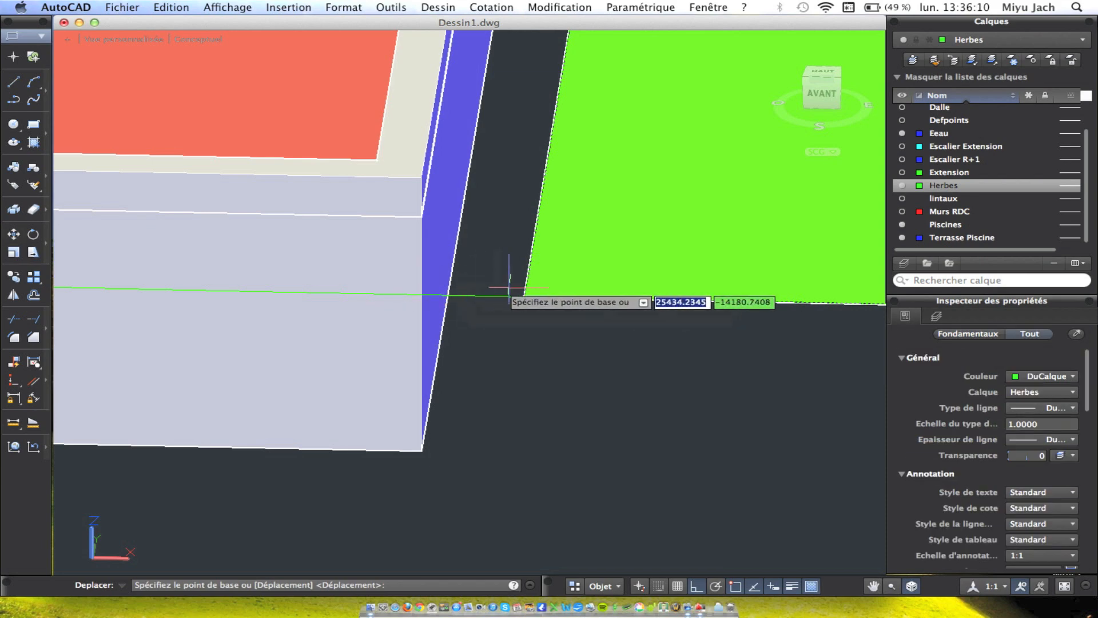
mouse_move(550, 169)
middle_down()
mouse_move(512, 490)
mouse_move(493, 544)
middle_up()
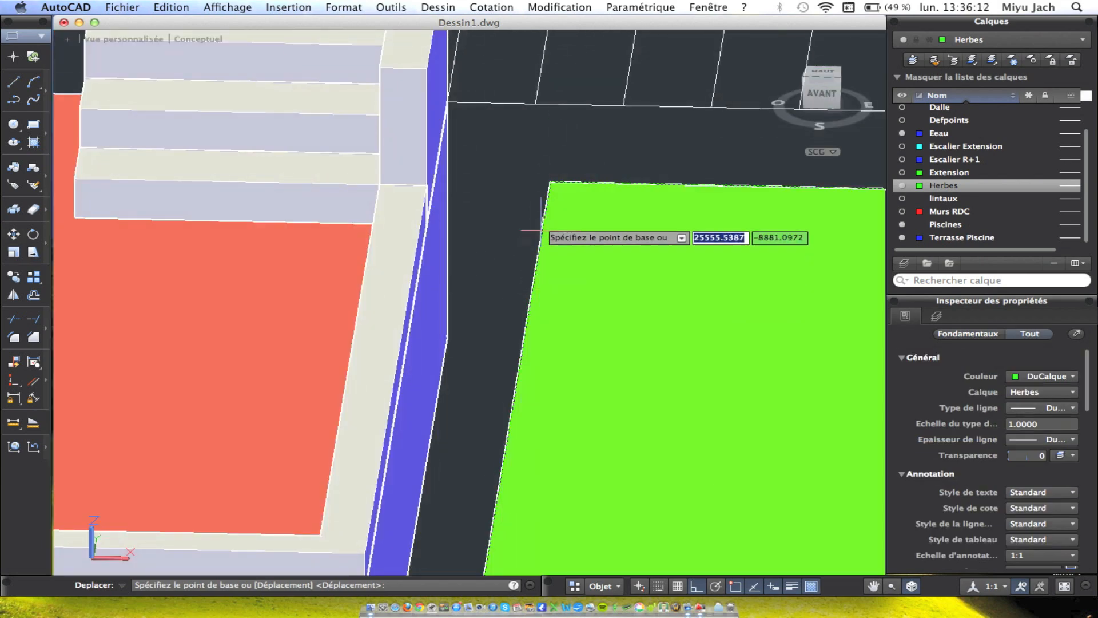
mouse_move(529, 300)
middle_down()
mouse_move(528, 285)
mouse_move(581, 273)
mouse_move(390, 250)
middle_up()
click(590, 237)
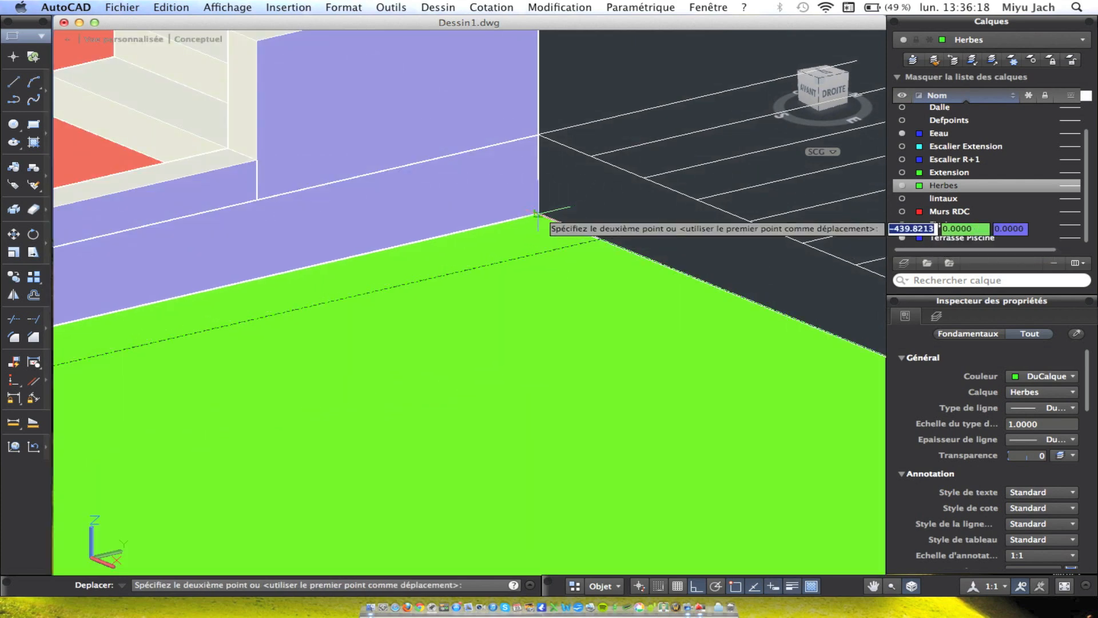
click(538, 214)
Try to select the green guide line across the front face of the pool wall.
scroll(534, 281, down, 5)
shift+middle_drag(521, 343, 623, 325)
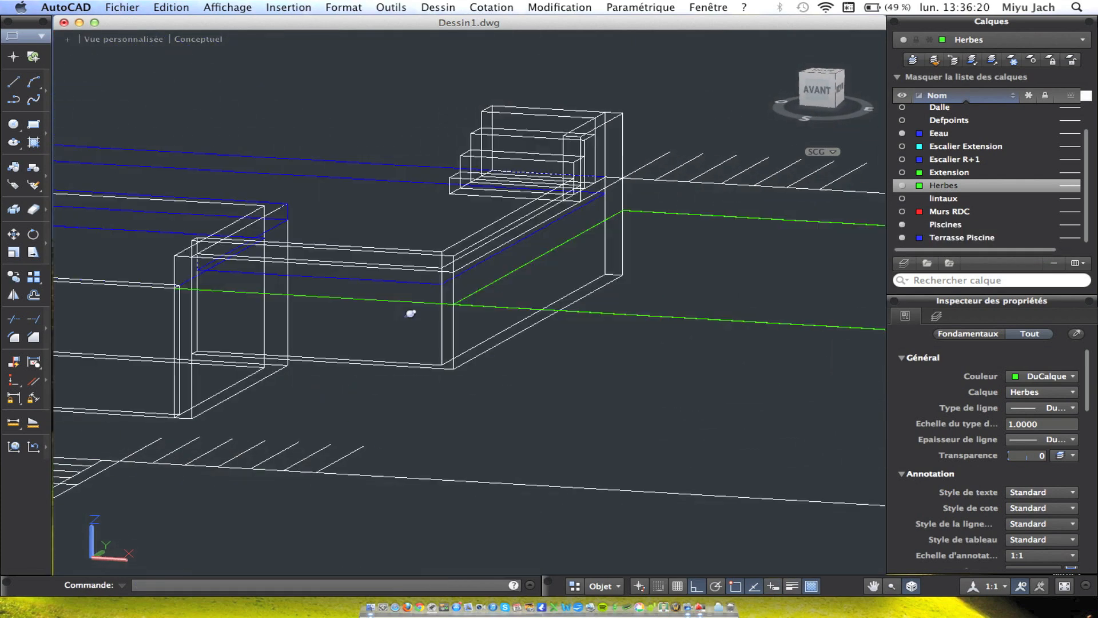
click(401, 297)
key(Escape)
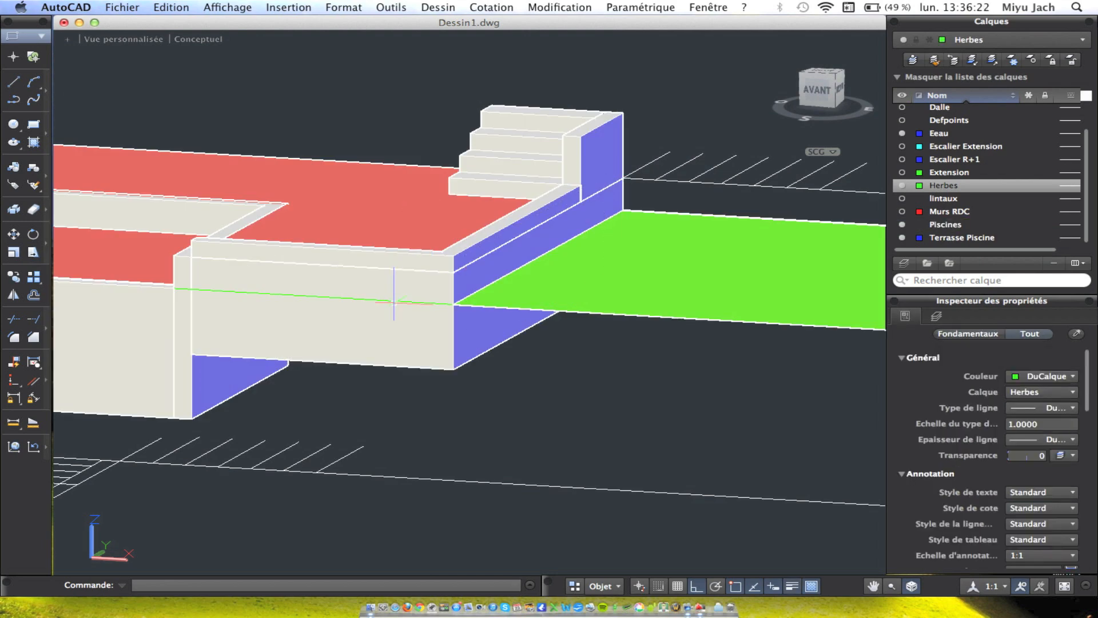
click(394, 302)
key(Escape)
shift+middle_drag(394, 301, 403, 346)
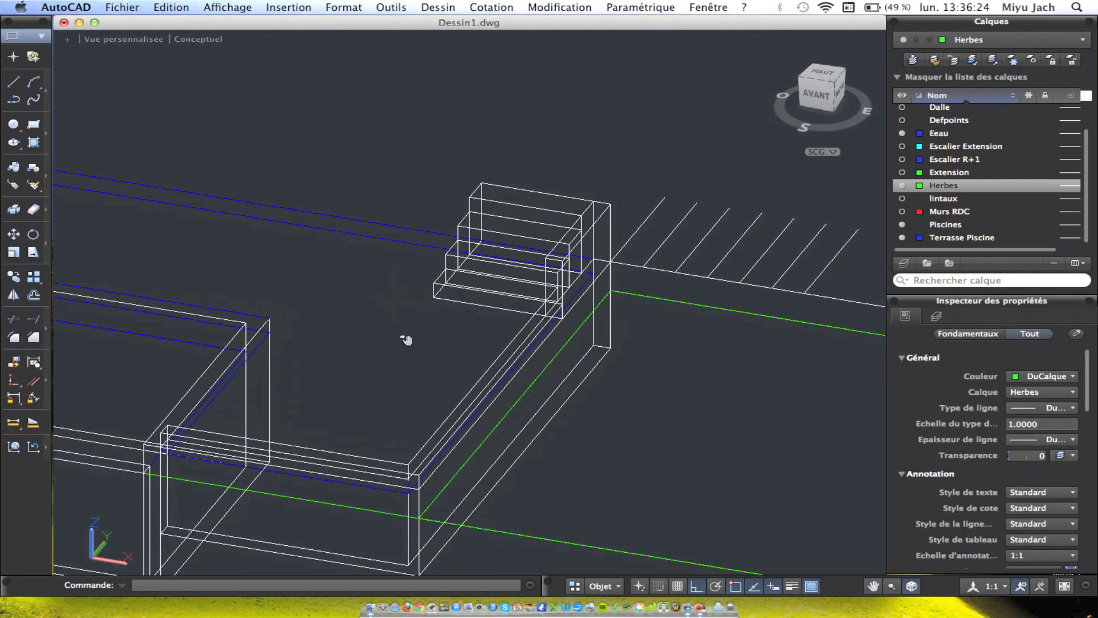
scroll(448, 201, up, 8)
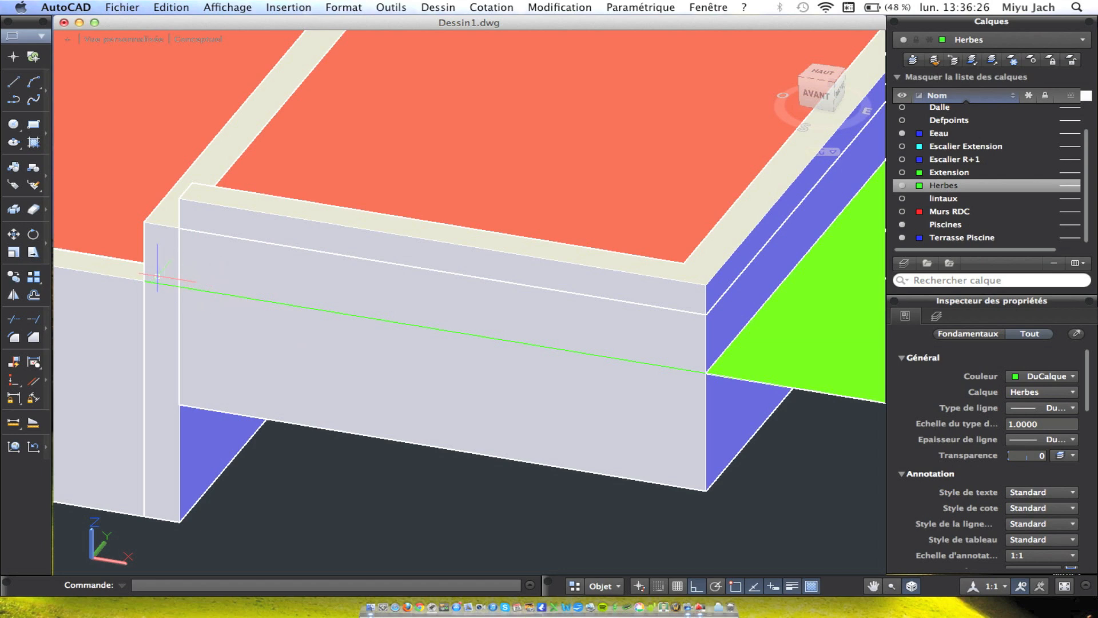
click(148, 280)
key(Escape)
scroll(675, 368, down, 5)
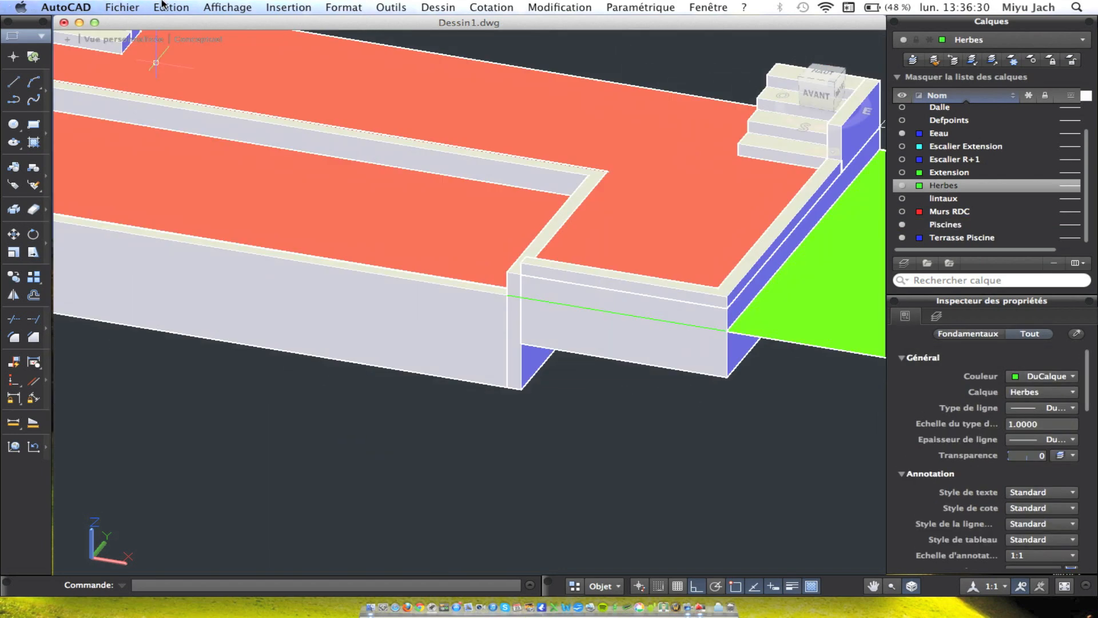
Switch the visual style to 2D wireframe and delete the guide line across the pool's front wall.
click(231, 7)
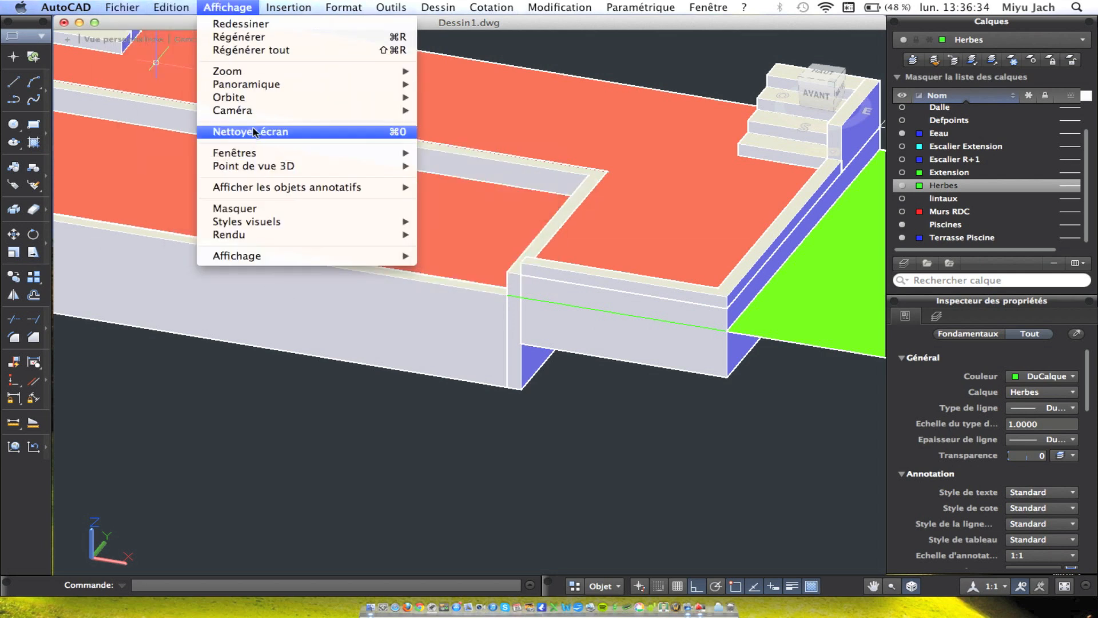
mouse_move(273, 223)
click(446, 223)
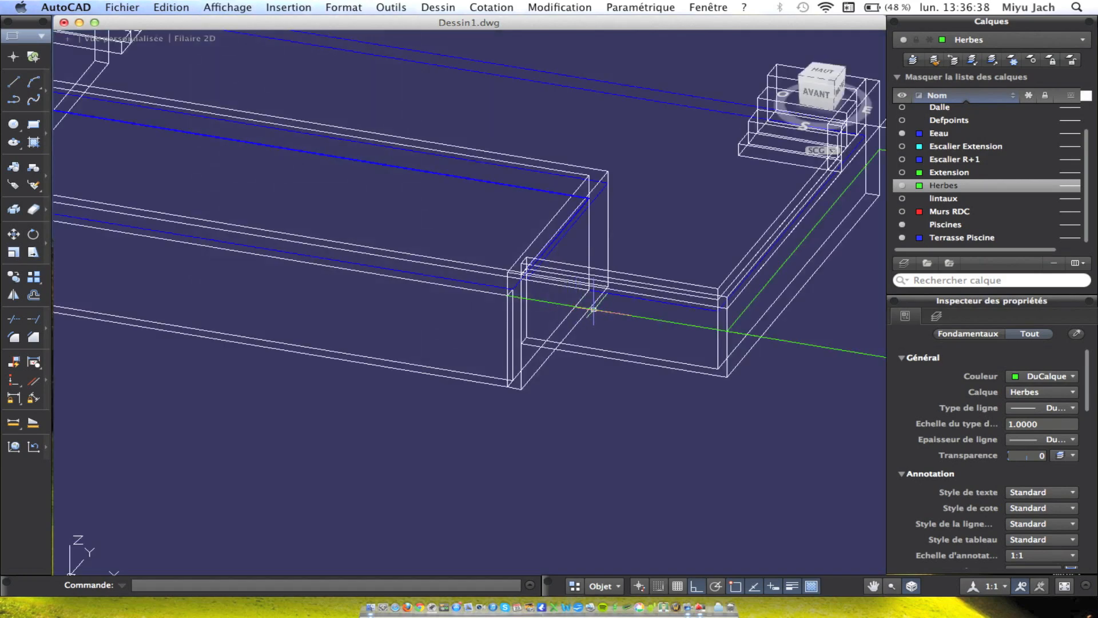
click(594, 309)
key(Return)
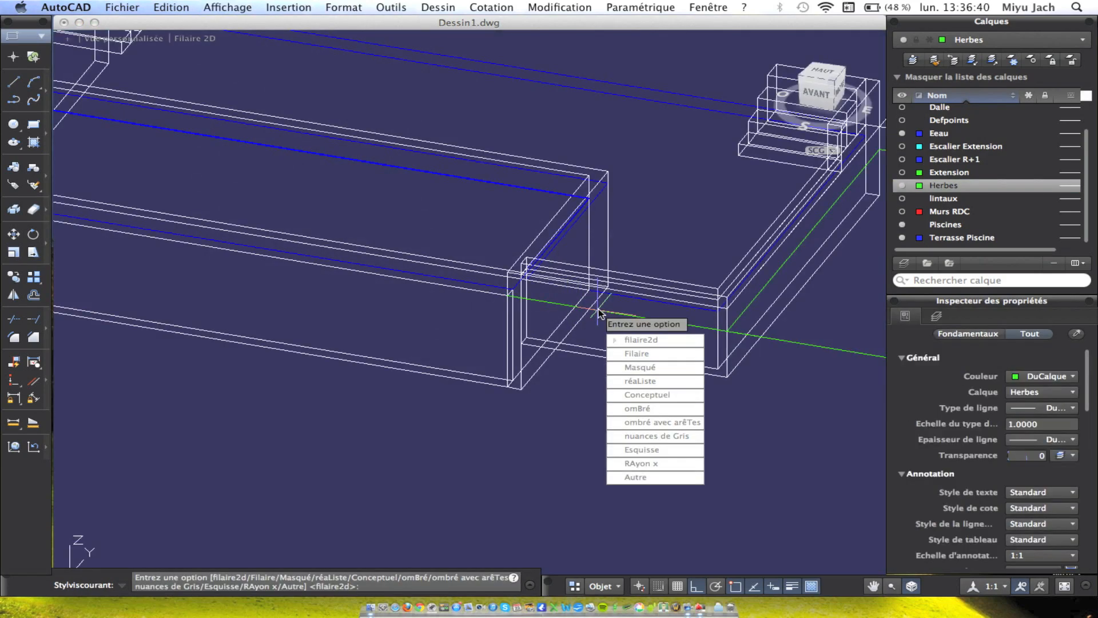
key(Escape)
click(622, 309)
key(Escape)
Delete the long Piscines layer line running from the pool wall corner along the back of the grass slab.
scroll(573, 307, down, 4)
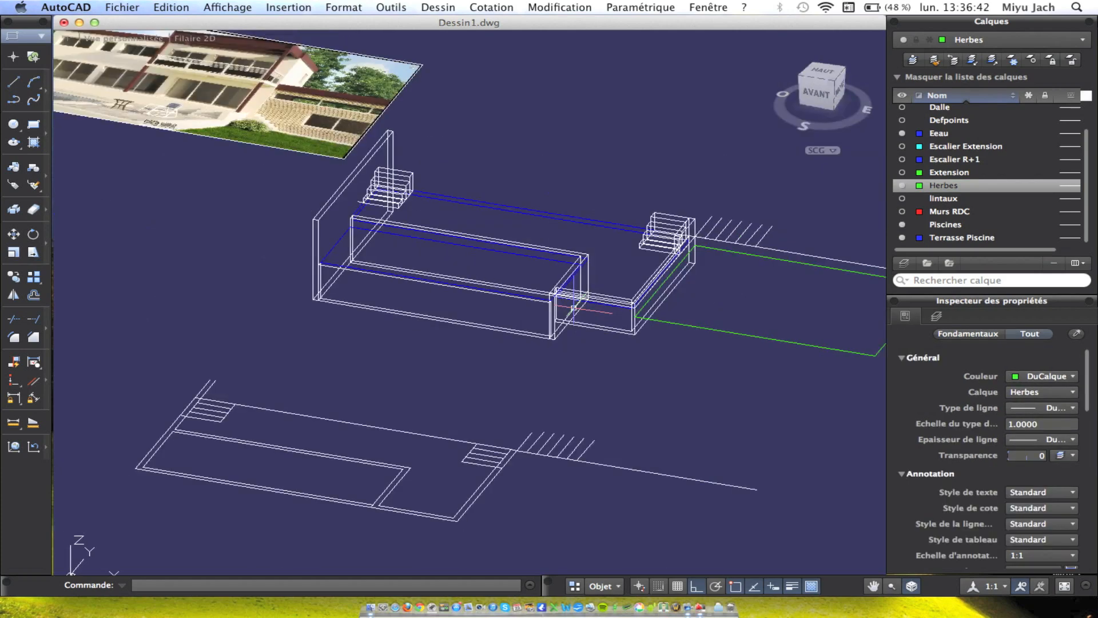
shift+middle_drag(636, 319, 599, 314)
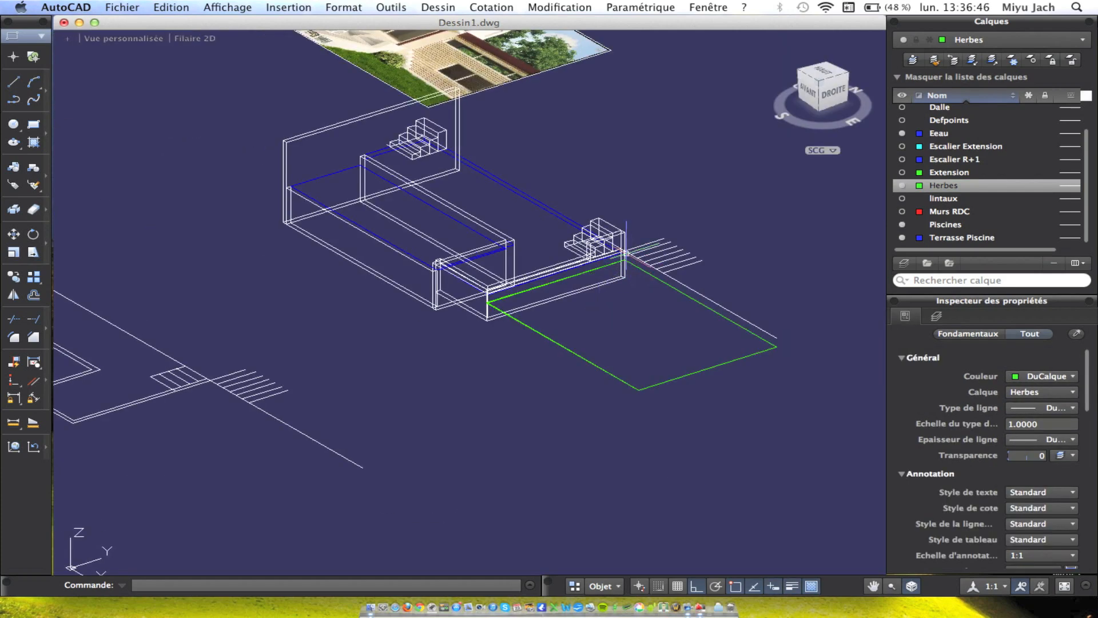
scroll(626, 251, up, 5)
scroll(744, 269, up, 3)
shift+middle_drag(738, 266, 652, 263)
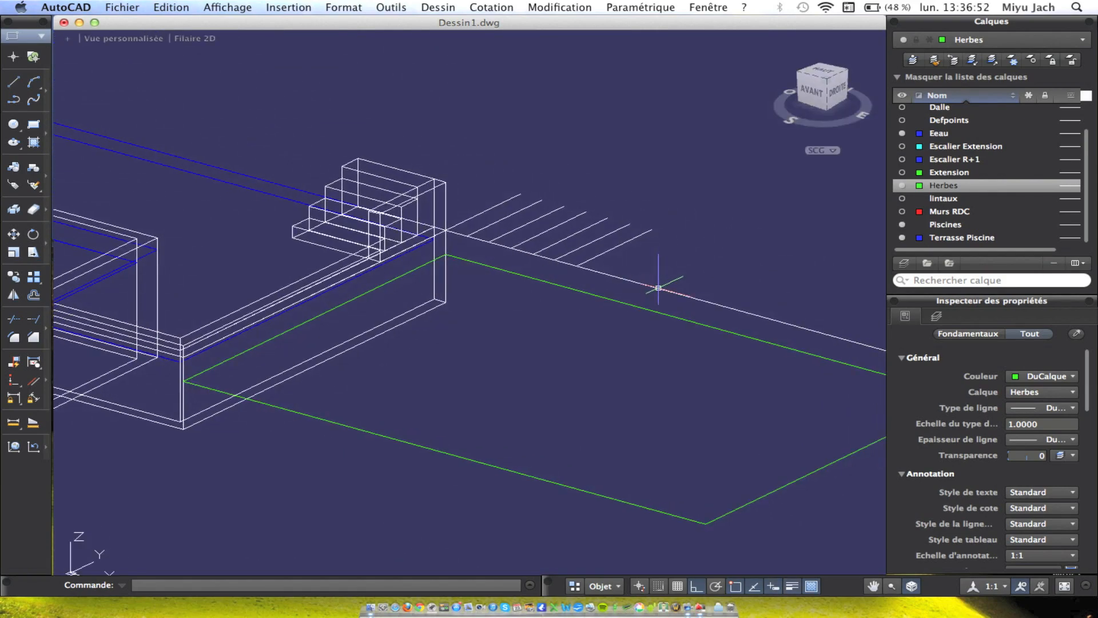
click(659, 287)
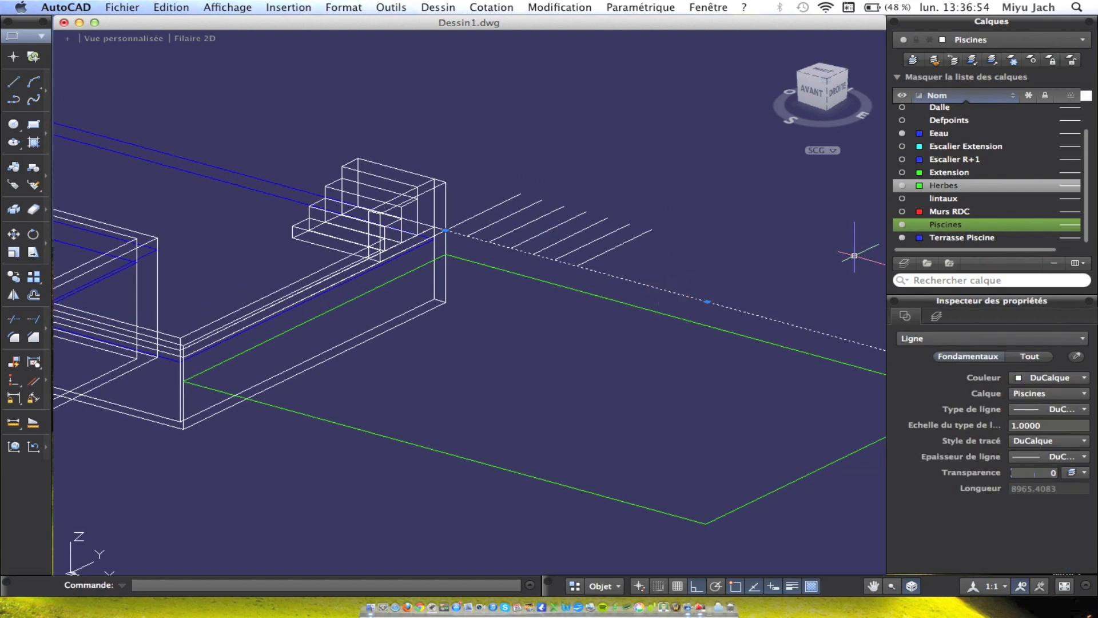
key(Escape)
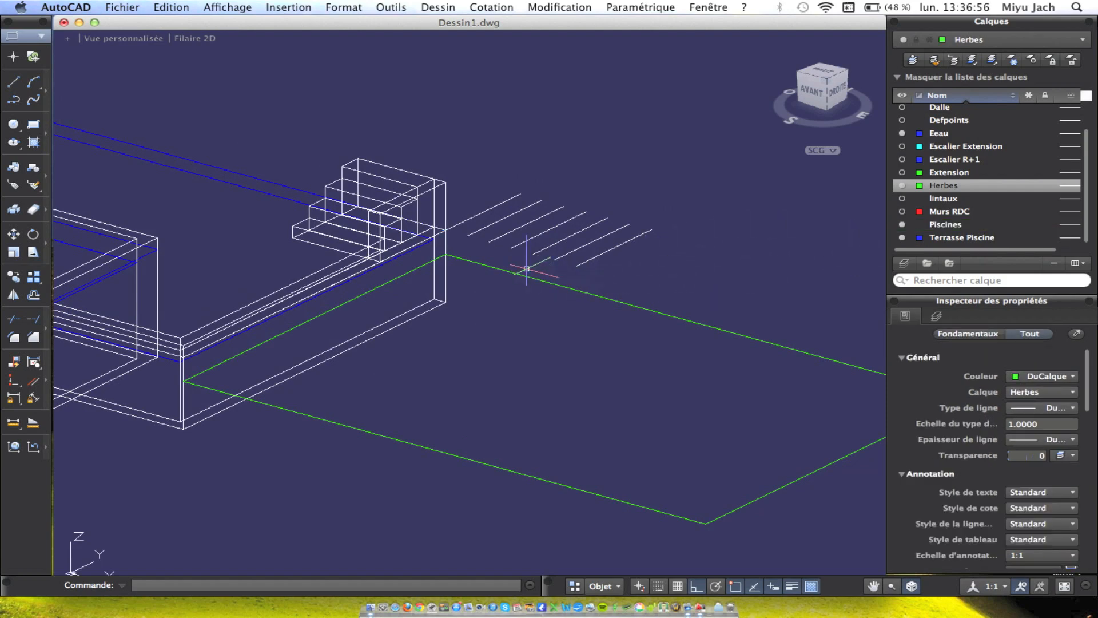
Examine the parallel stair lines behind the grass slab and their position relative to the pool wall.
scroll(522, 263, up, 2)
middle_drag(613, 265, 575, 286)
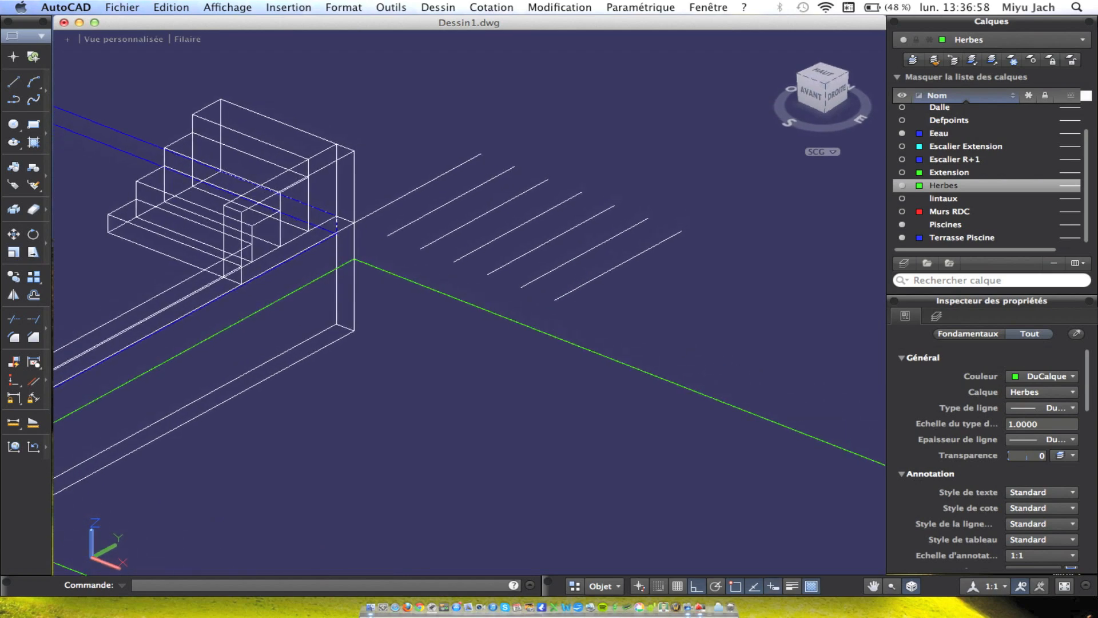
shift+middle_drag(388, 238, 239, 211)
middle_drag(181, 234, 241, 238)
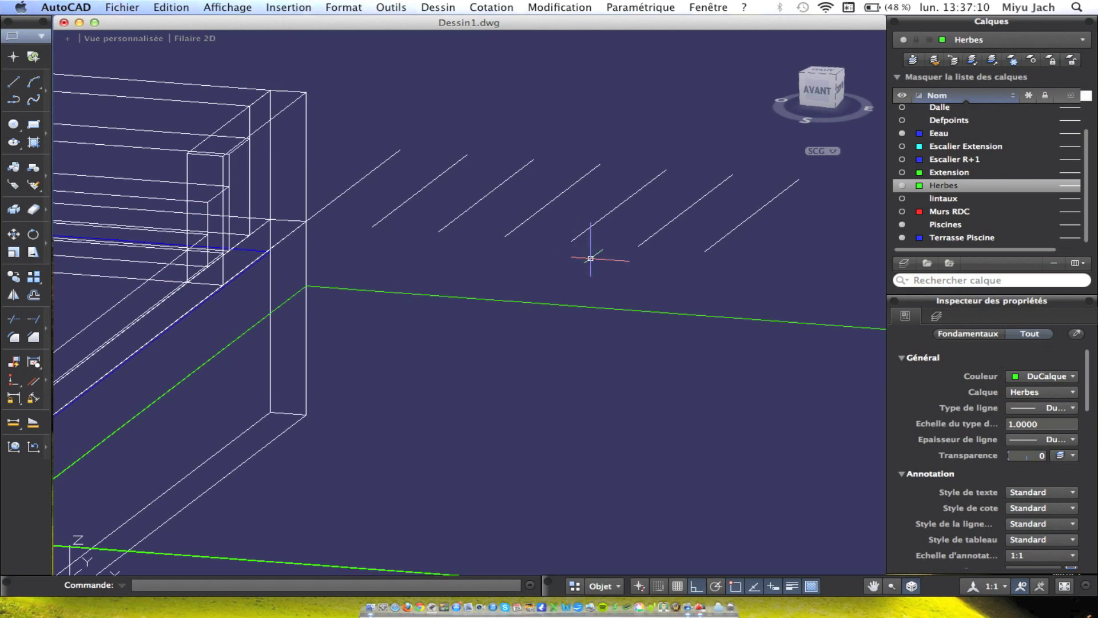
shift+middle_drag(621, 235, 576, 279)
scroll(545, 241, down, 10)
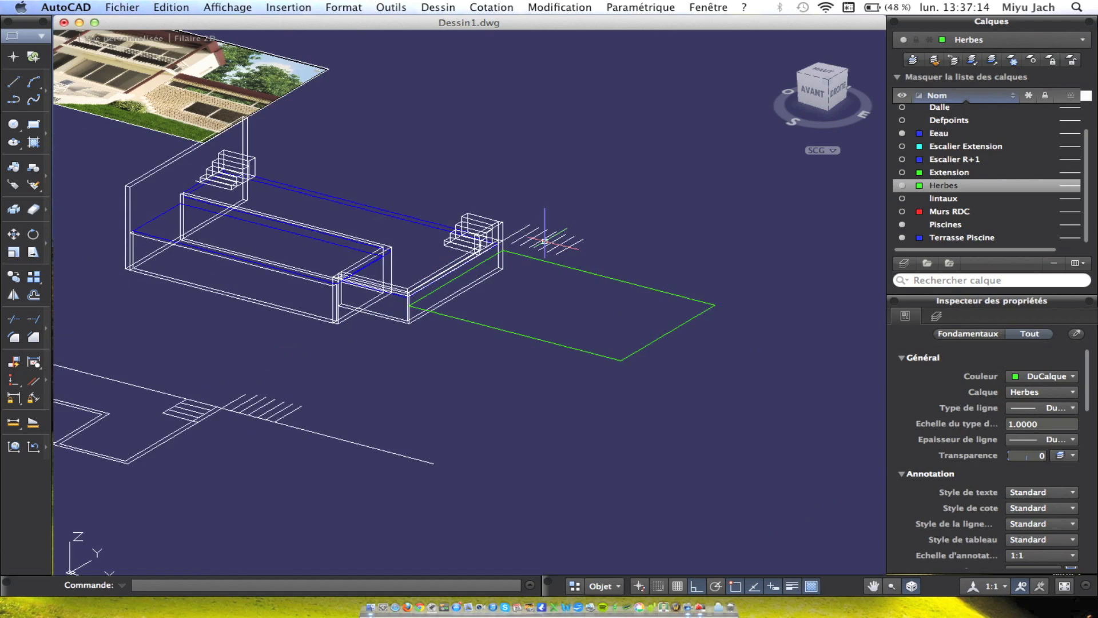
scroll(610, 239, up, 2)
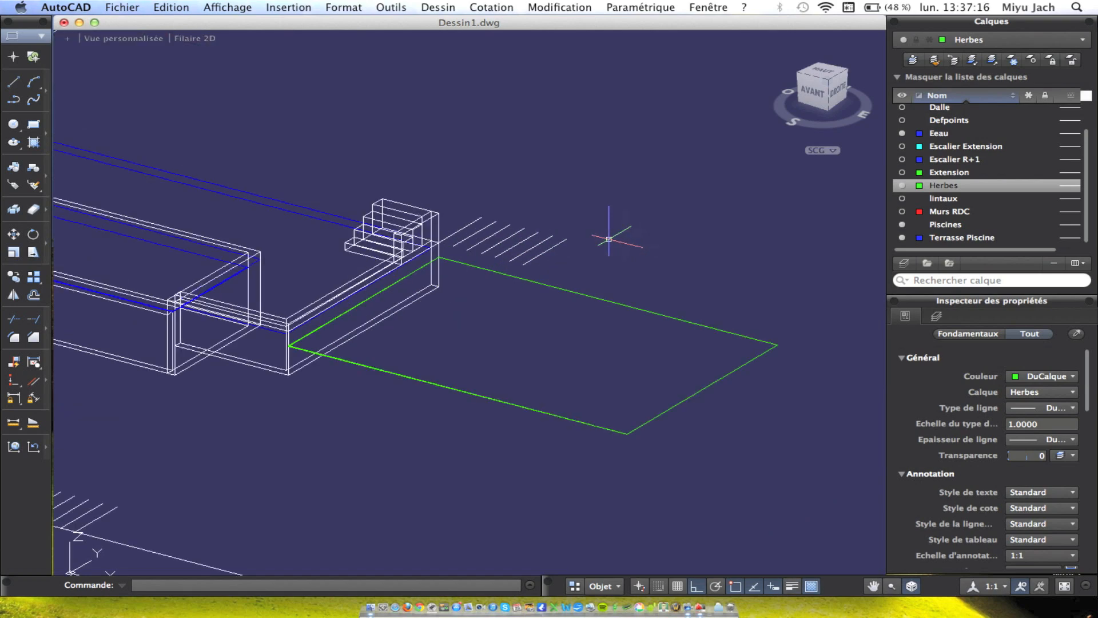
scroll(512, 253, up, 4)
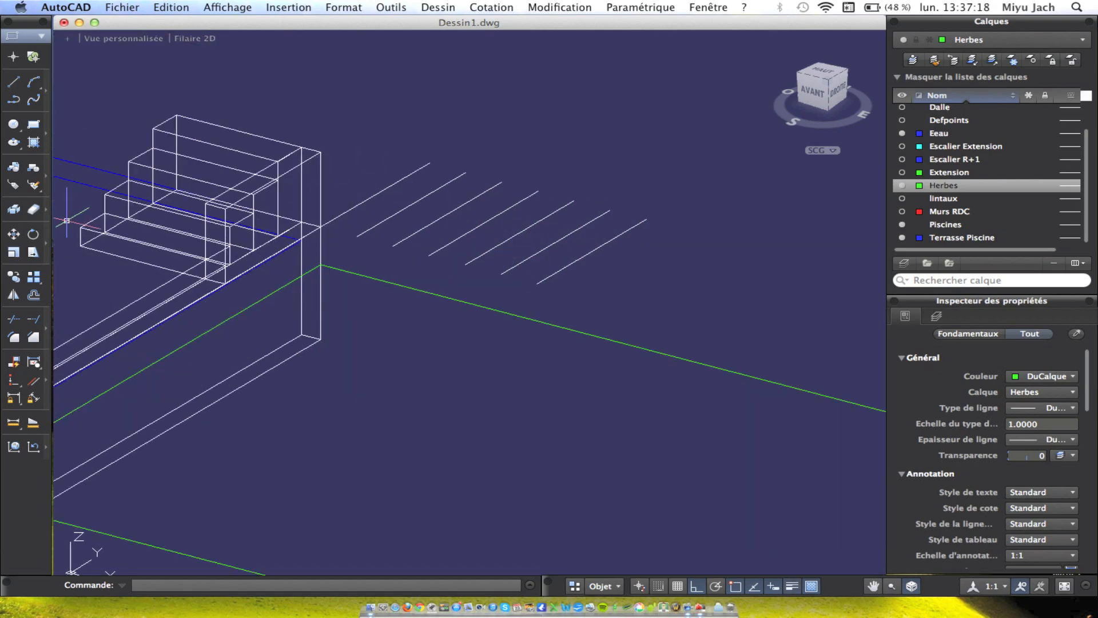
click(33, 131)
click(502, 274)
key(Escape)
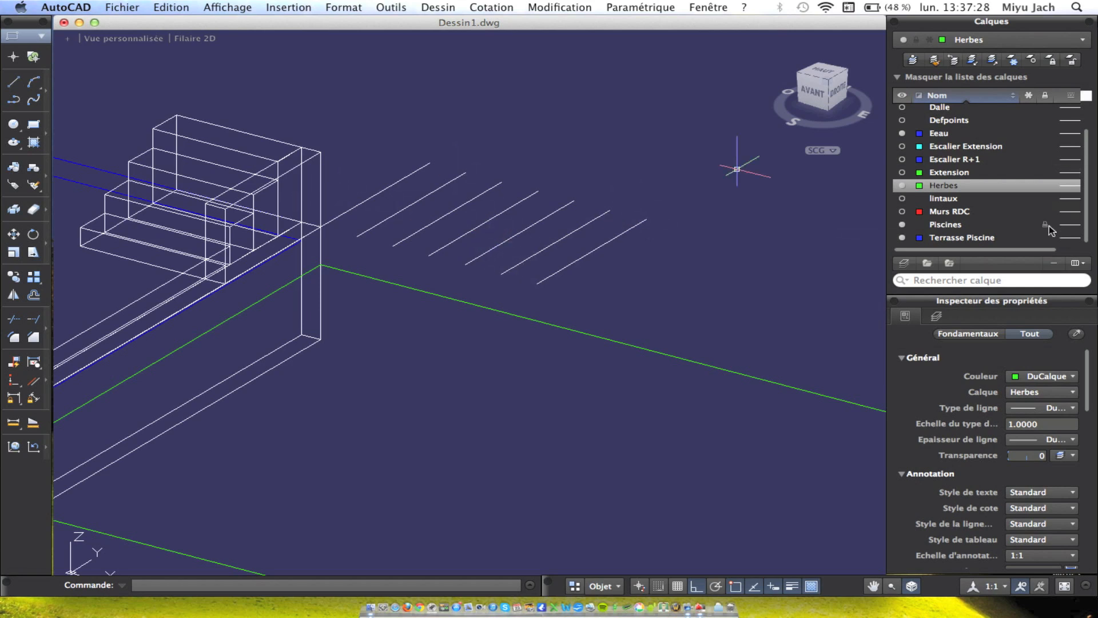
Create a layer named Escalier exterieur based on the Murs RDC layer and make it current.
click(952, 210)
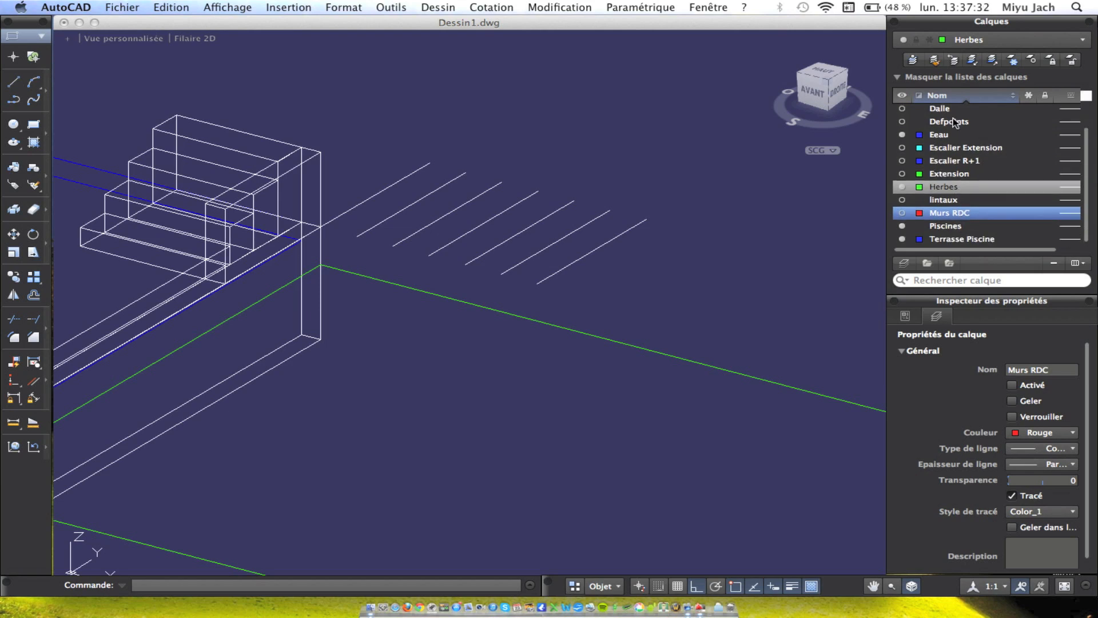
scroll(959, 150, up, 2)
scroll(959, 178, down, 2)
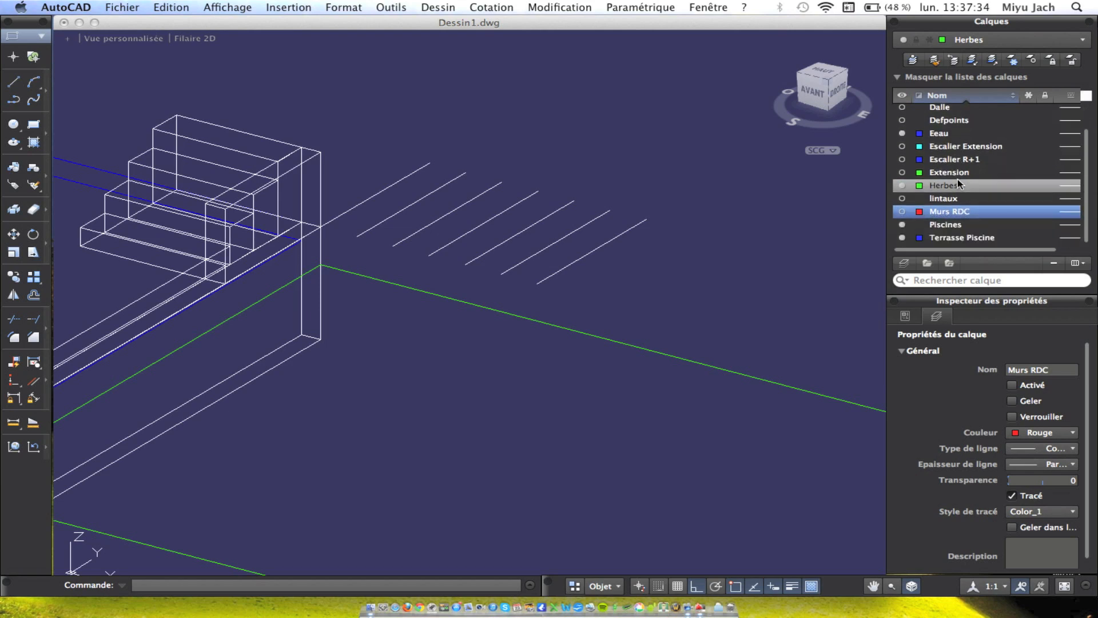
click(905, 263)
text(Escalier exterieur)
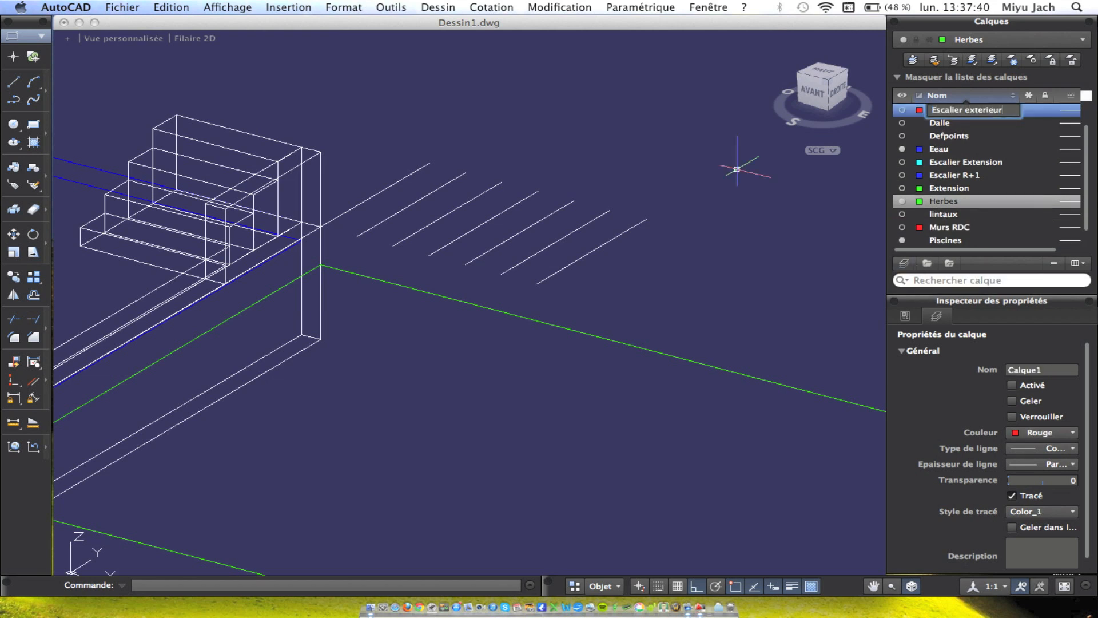
key(Return)
scroll(629, 191, up, 3)
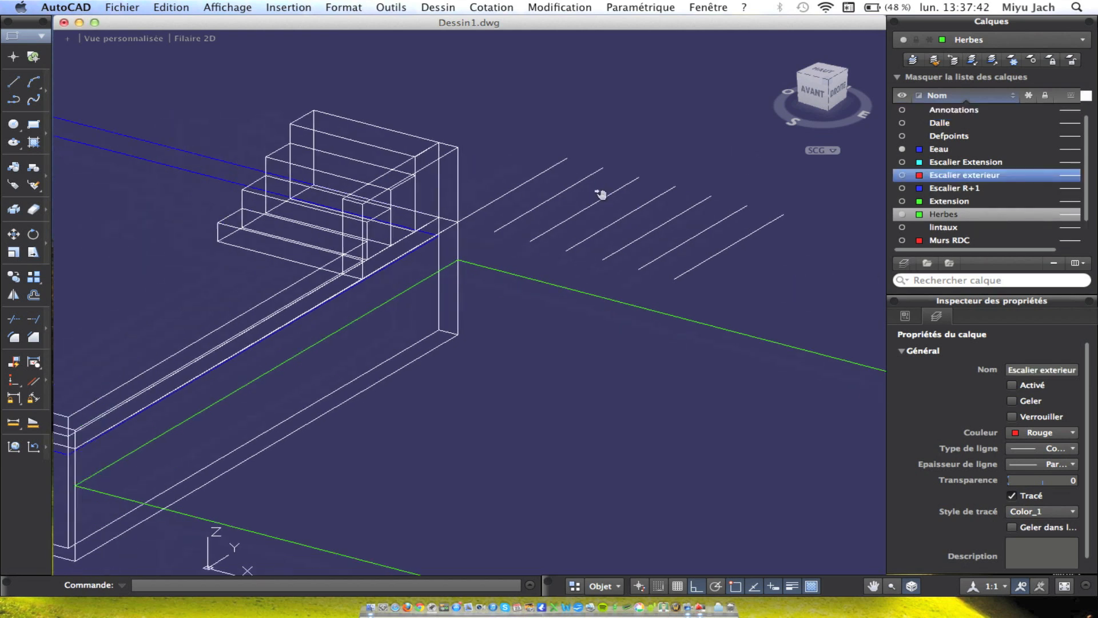
scroll(656, 194, right, 3)
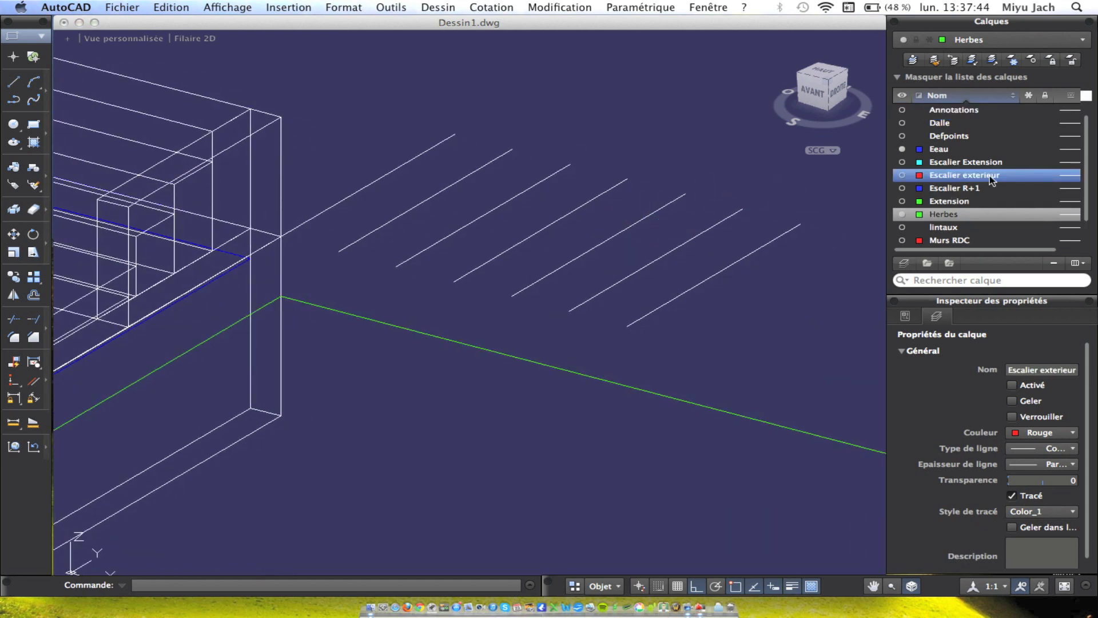
double_click(990, 176)
click(452, 248)
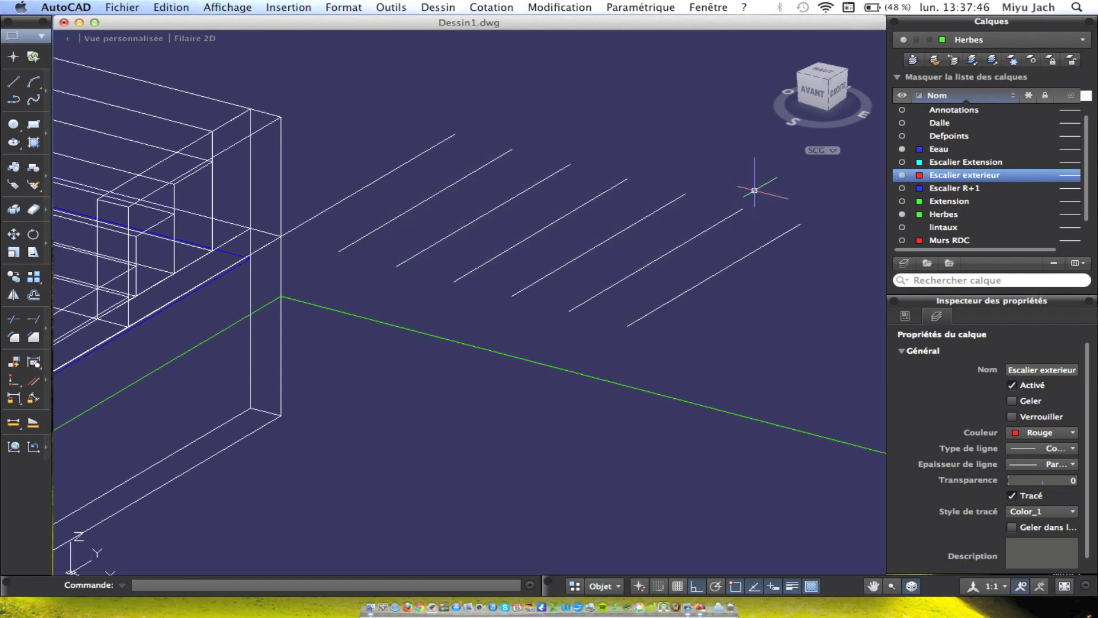
Draw a rectangle between the last two parallel stair lines, the pair farthest from the pool wall.
click(33, 125)
click(623, 324)
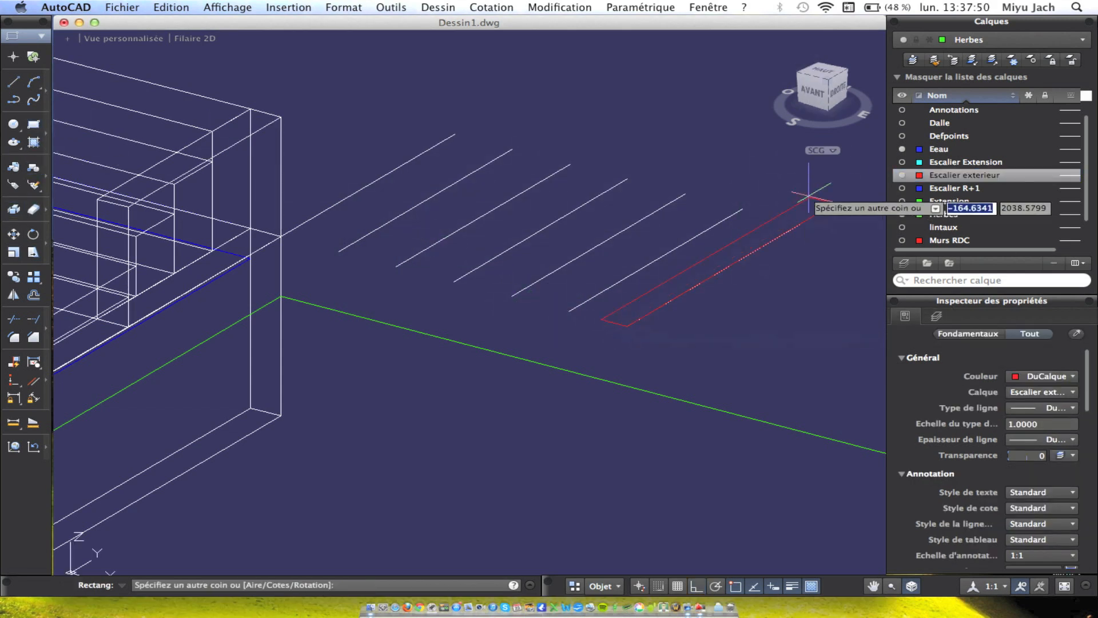
click(743, 208)
middle_drag(692, 303, 630, 281)
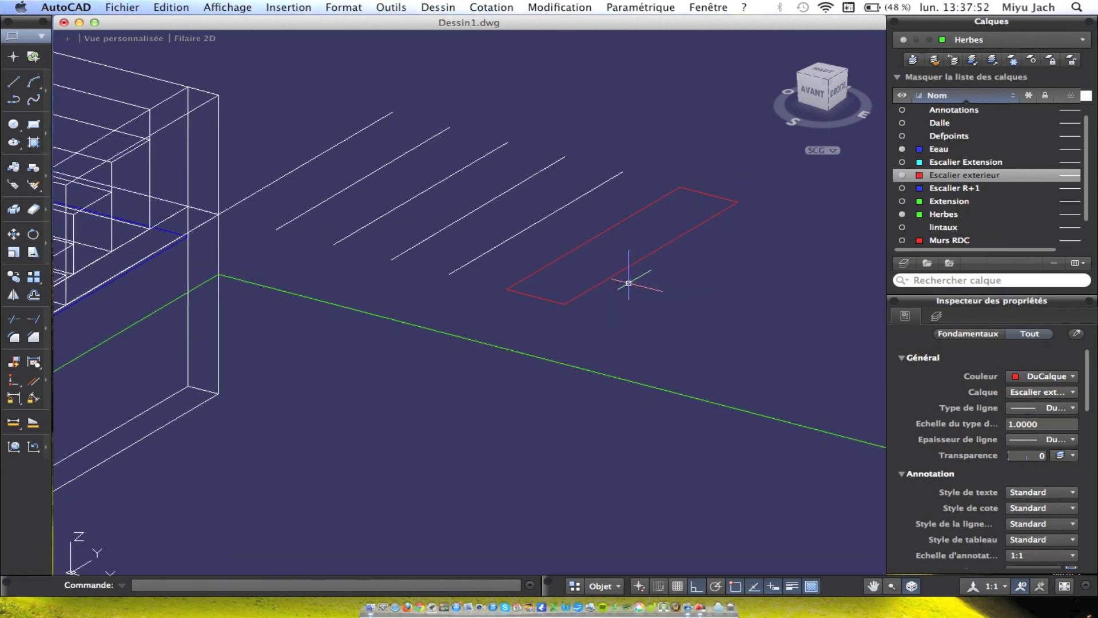
Extrude the stair rectangle to a height of 200 to make the first step solid.
click(547, 300)
click(573, 7)
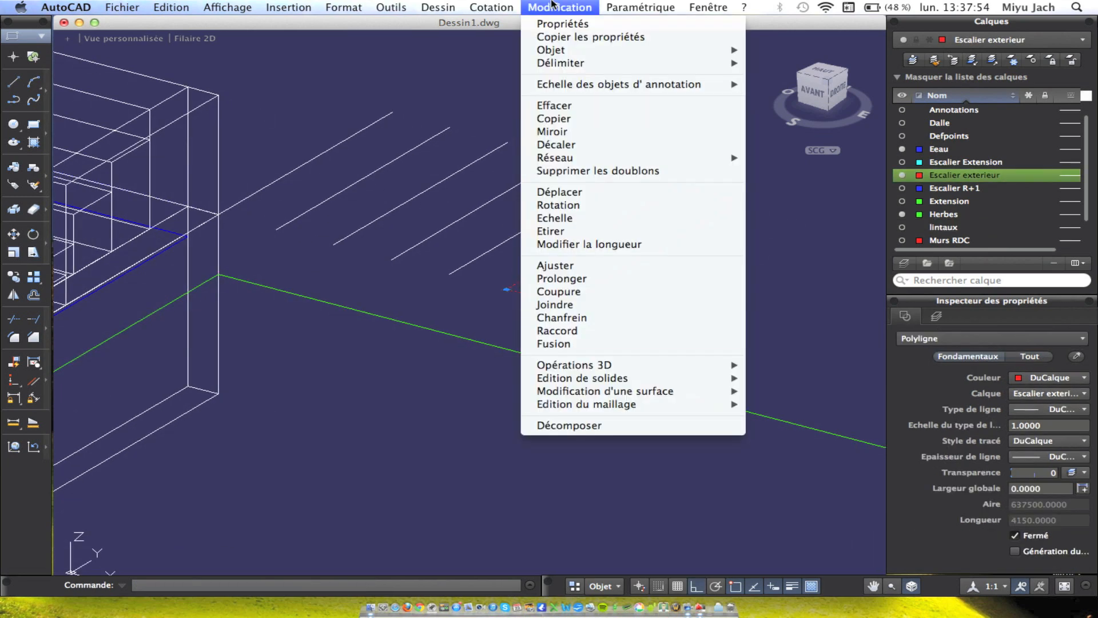
mouse_move(491, 7)
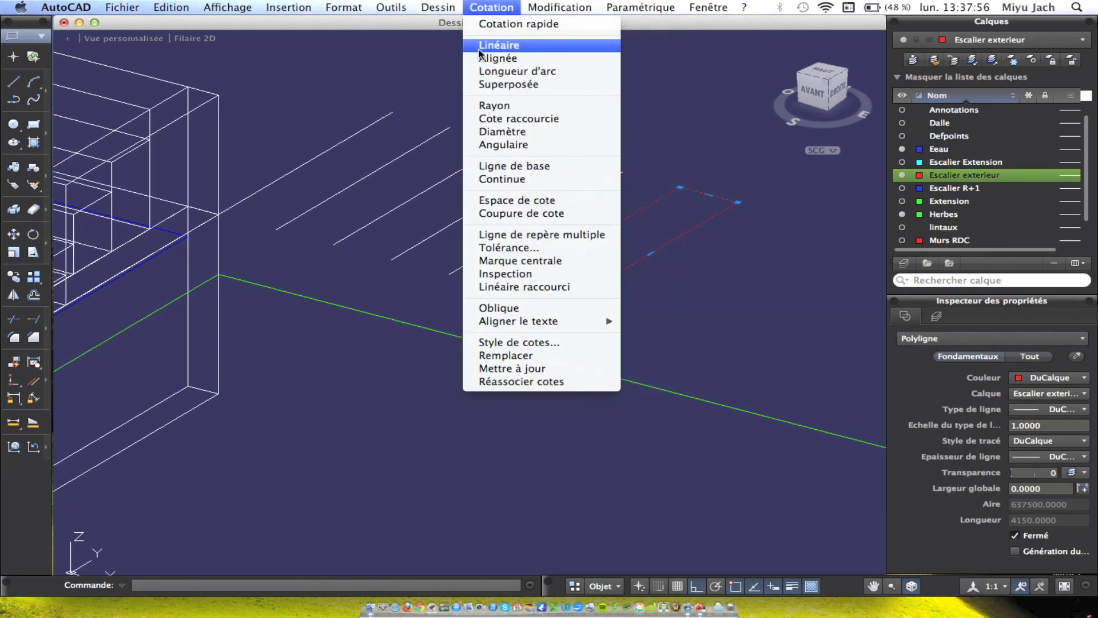
mouse_move(421, 10)
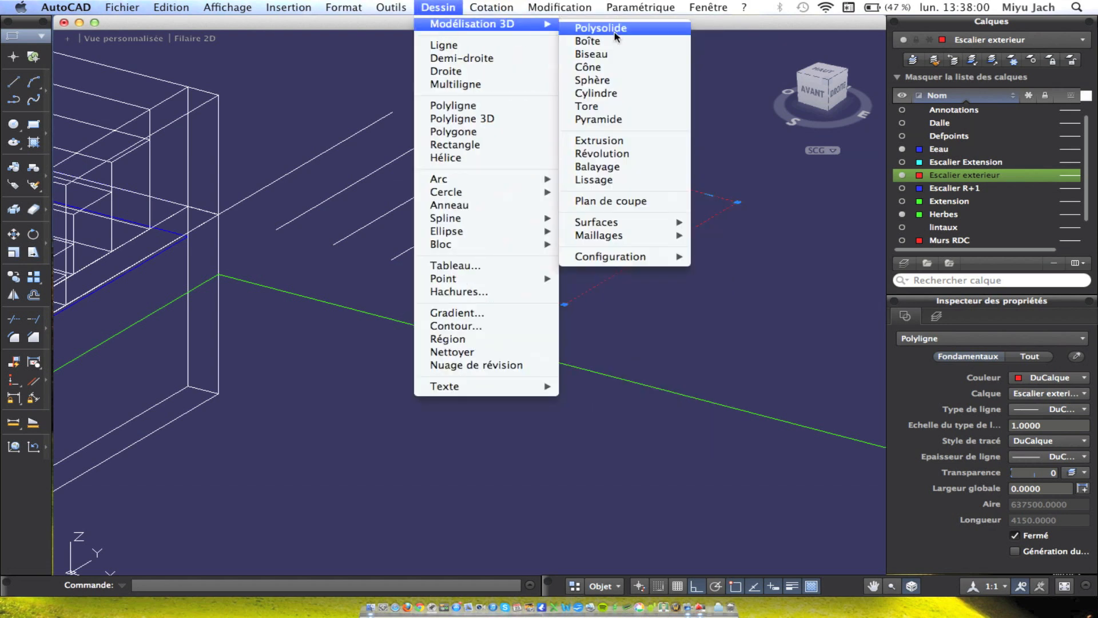
click(595, 141)
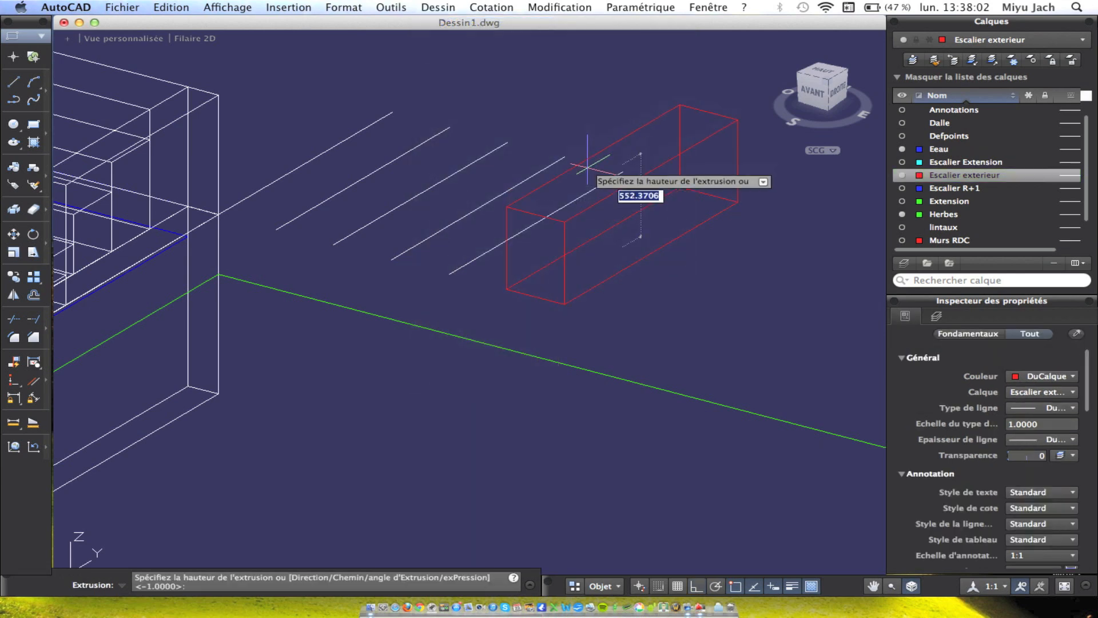
text(200)
key(Return)
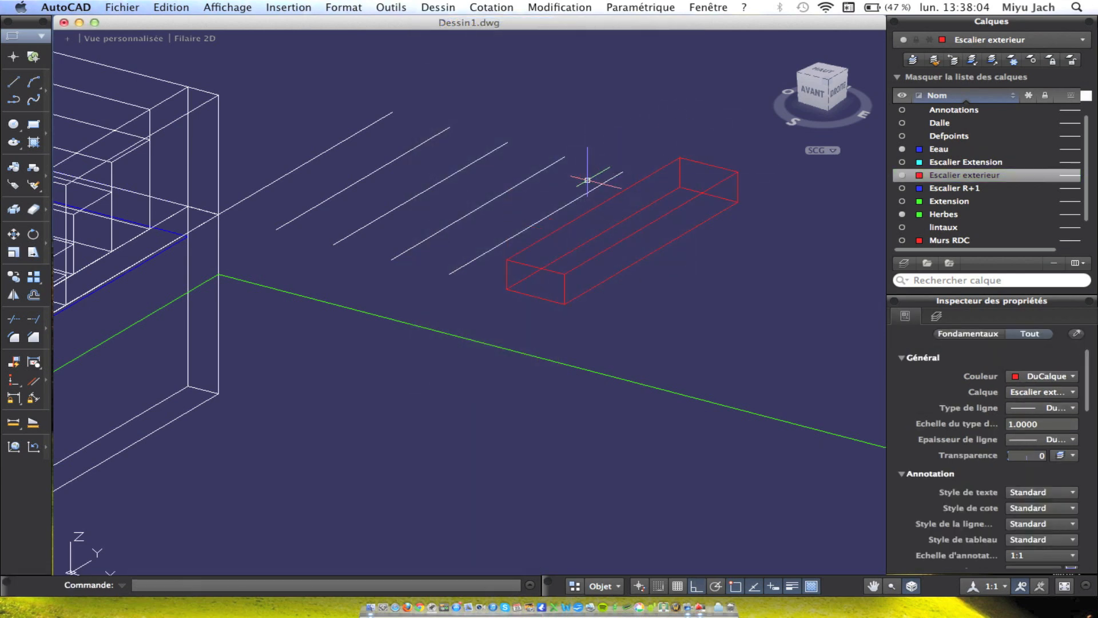
Delete the remaining parallel stair lines between the pool wall and the first step solid.
click(529, 232)
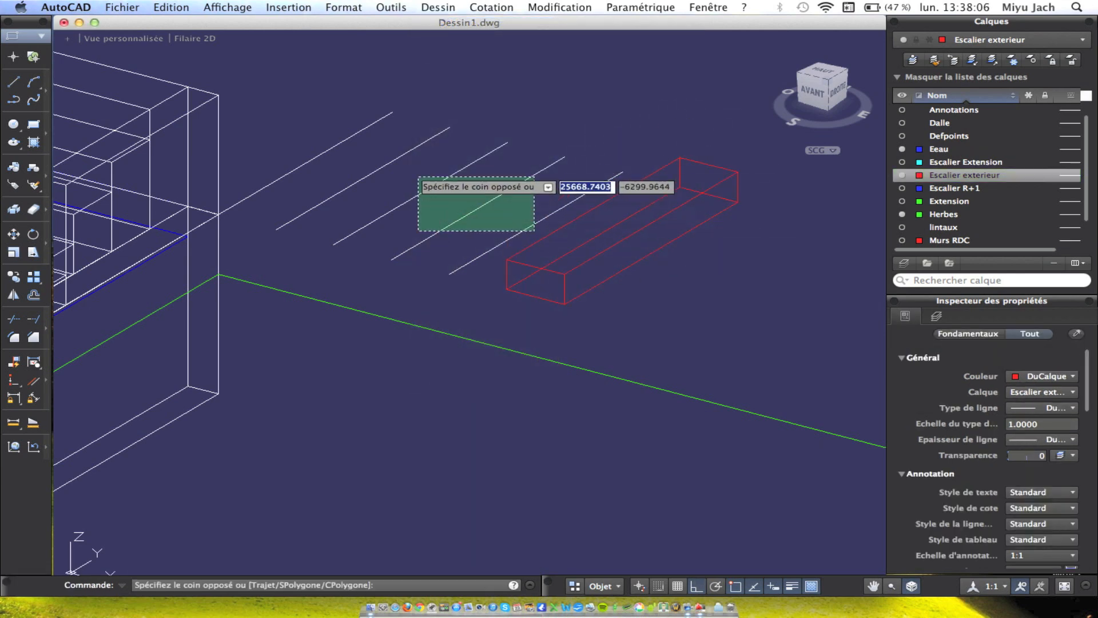
click(355, 161)
click(519, 271)
click(506, 280)
key(Escape)
Copy the first step solid four times side by side toward the pool, each copy offset by one tread depth of 375.
click(697, 229)
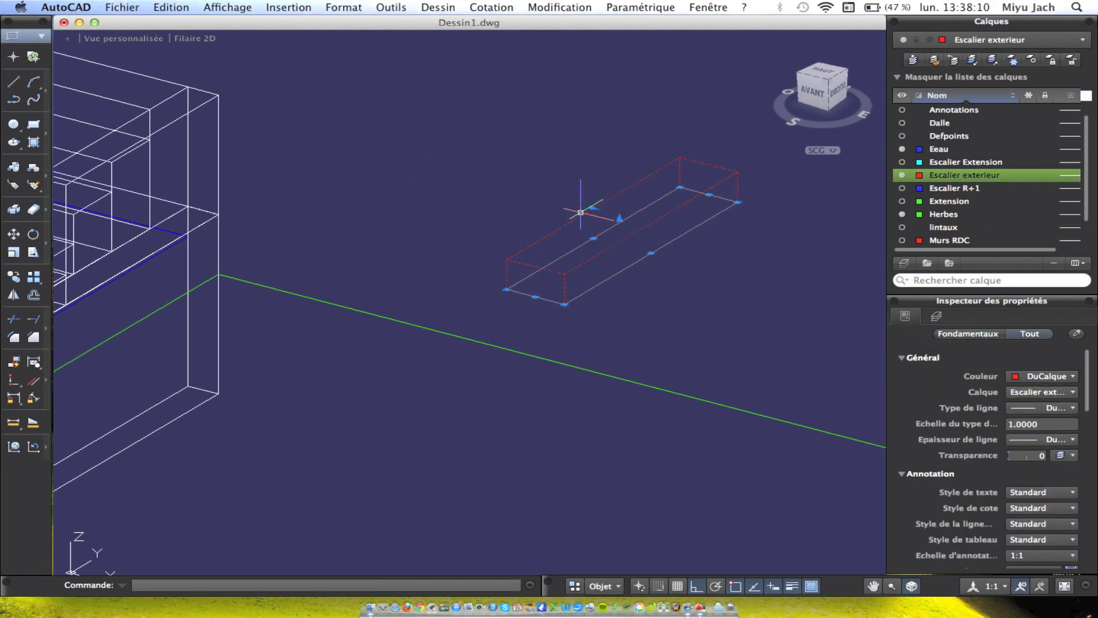
click(13, 277)
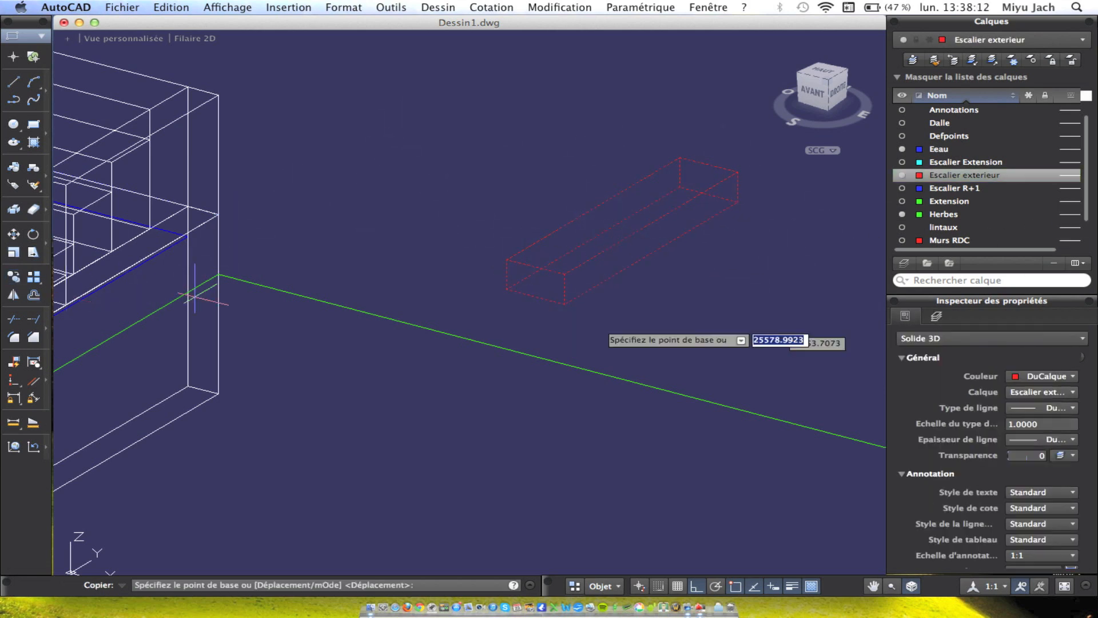
click(564, 303)
click(506, 290)
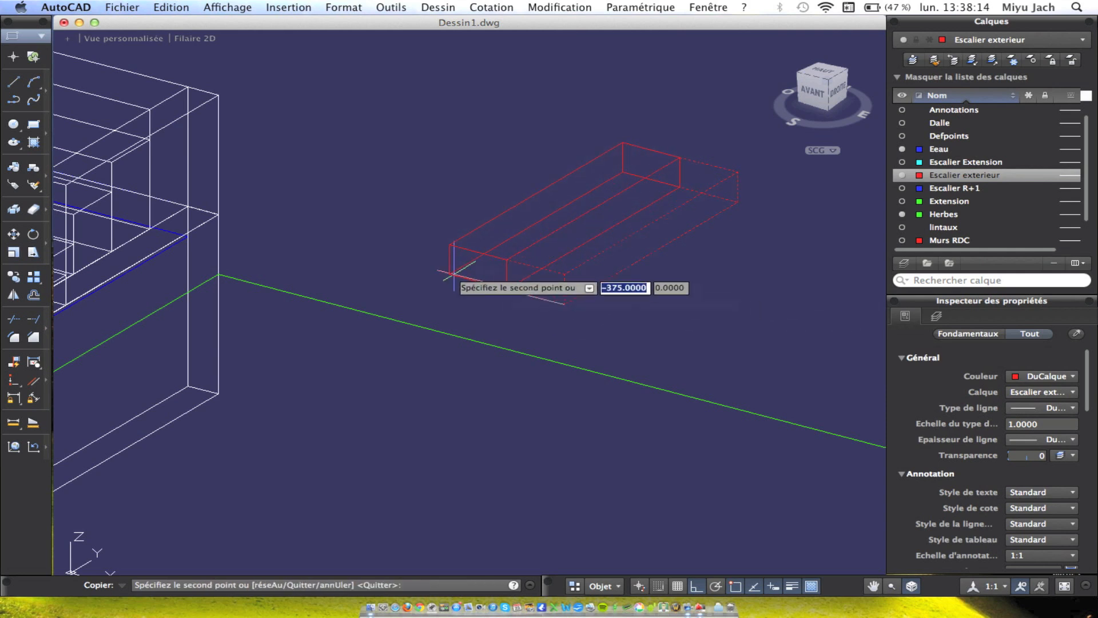
click(392, 260)
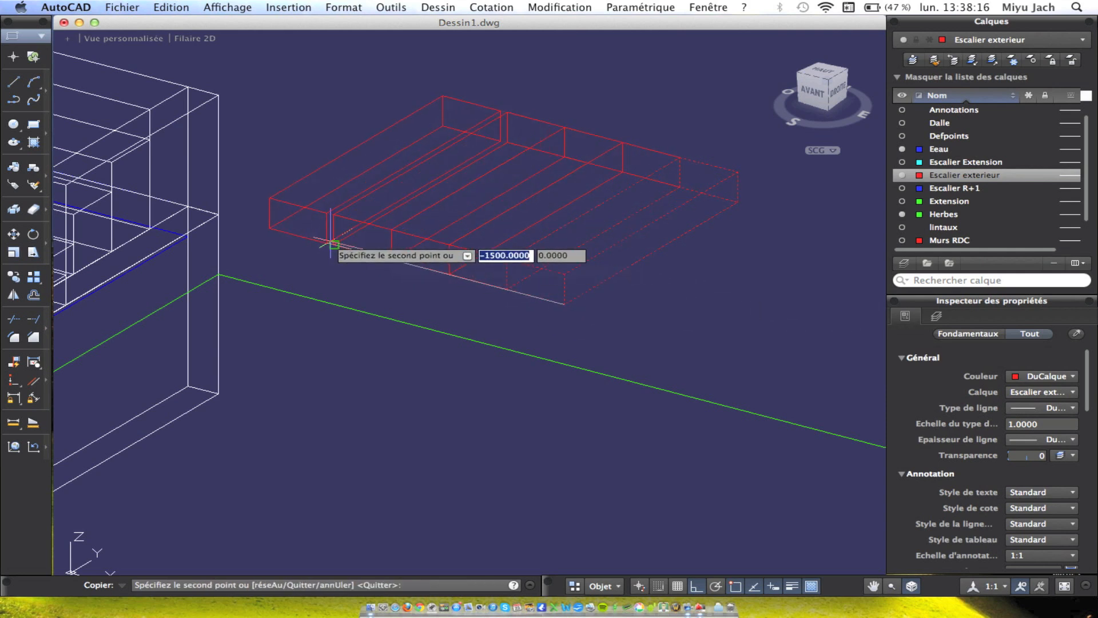
click(334, 245)
key(Escape)
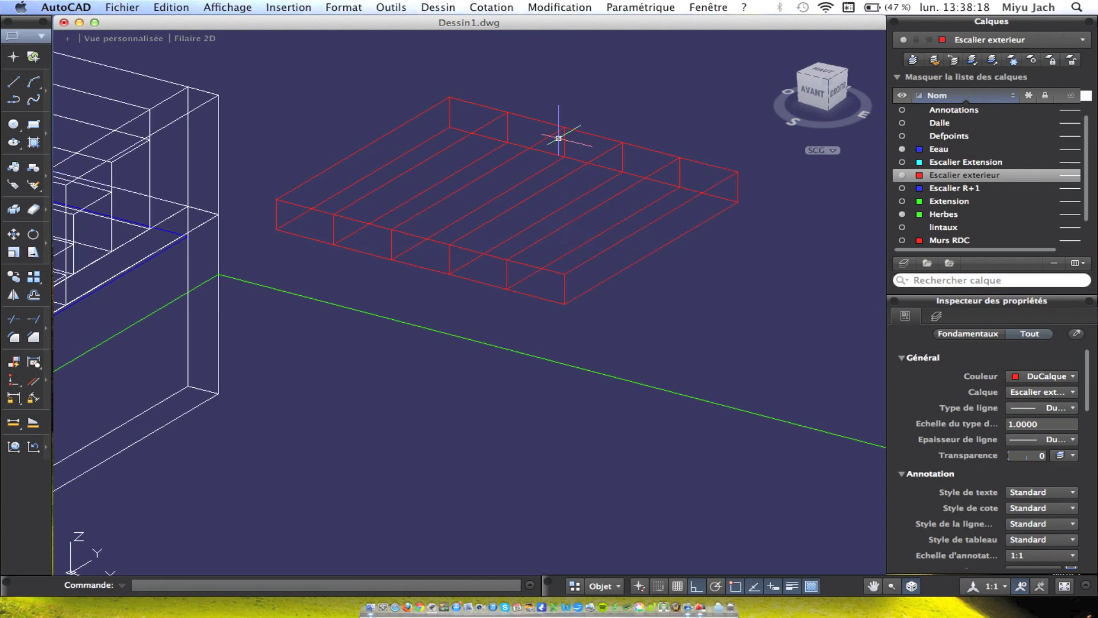
Raise the second step solid to twice and the third to three times the height of the first step.
middle_drag(559, 142, 570, 205)
click(526, 317)
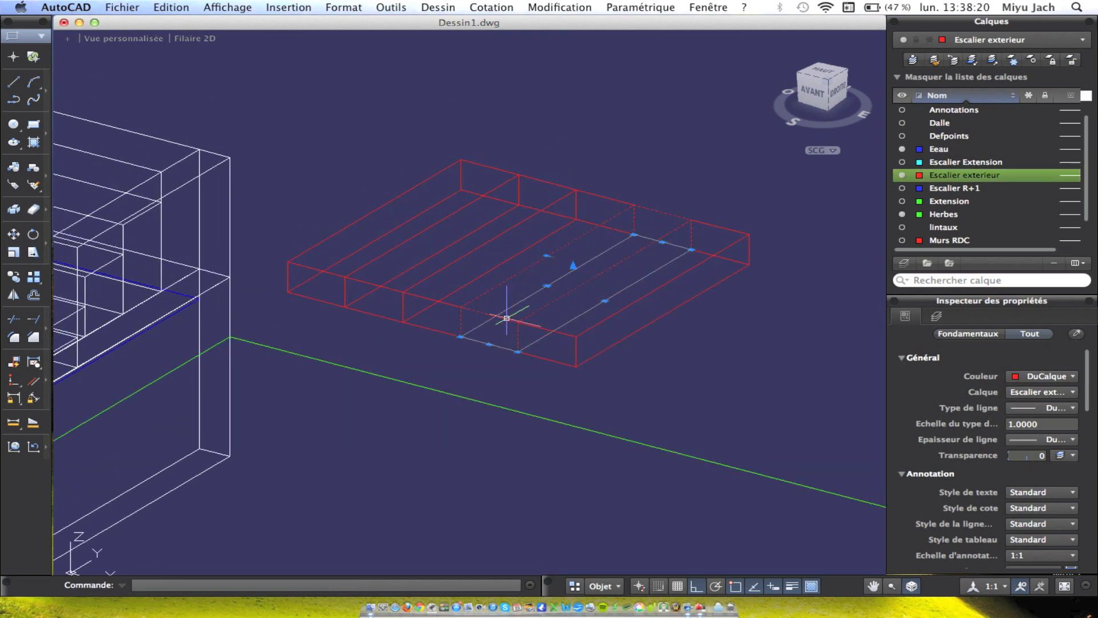
click(575, 264)
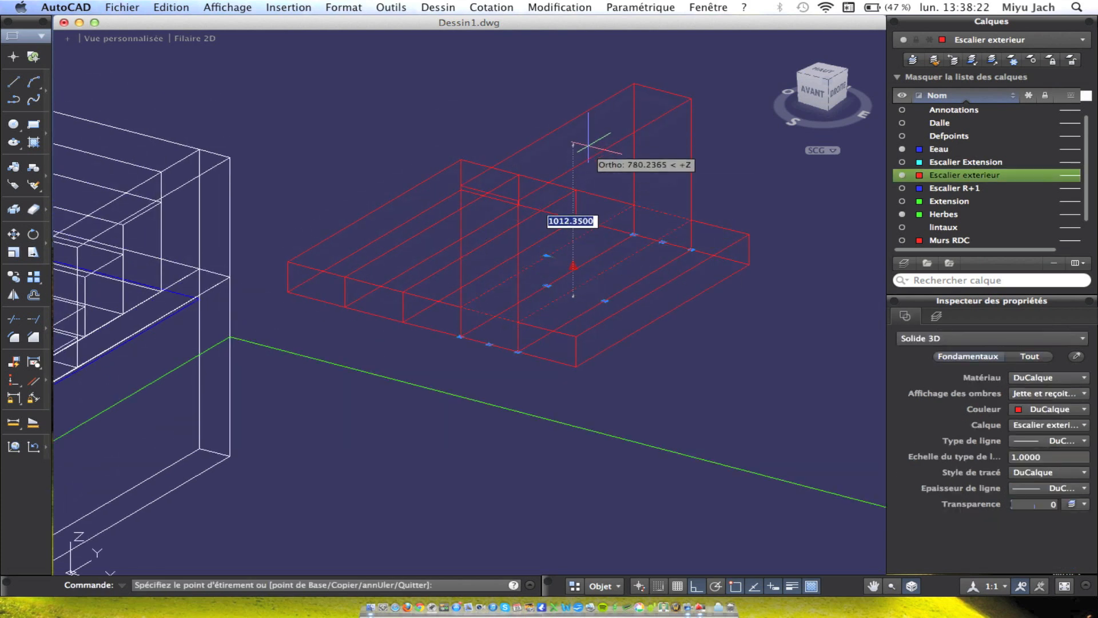
text(2)
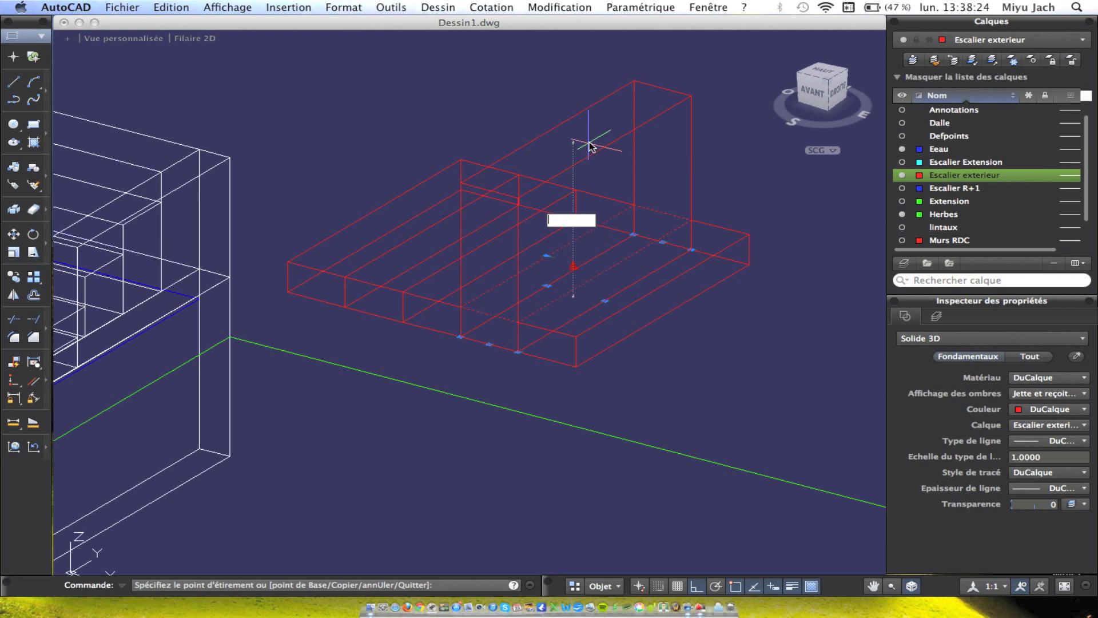
key(Return)
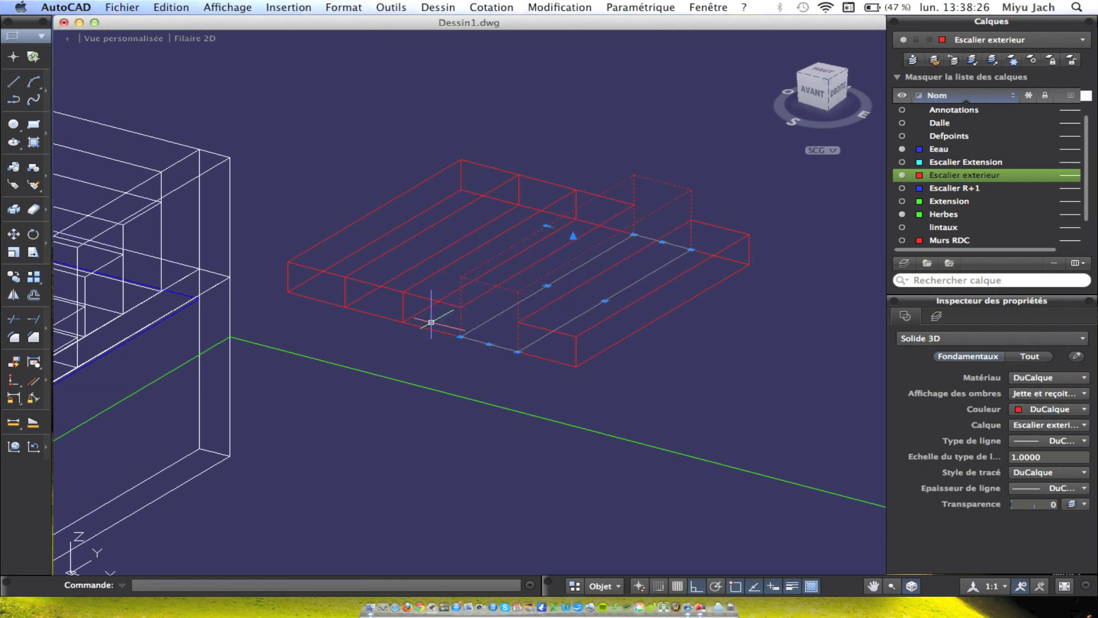
click(516, 252)
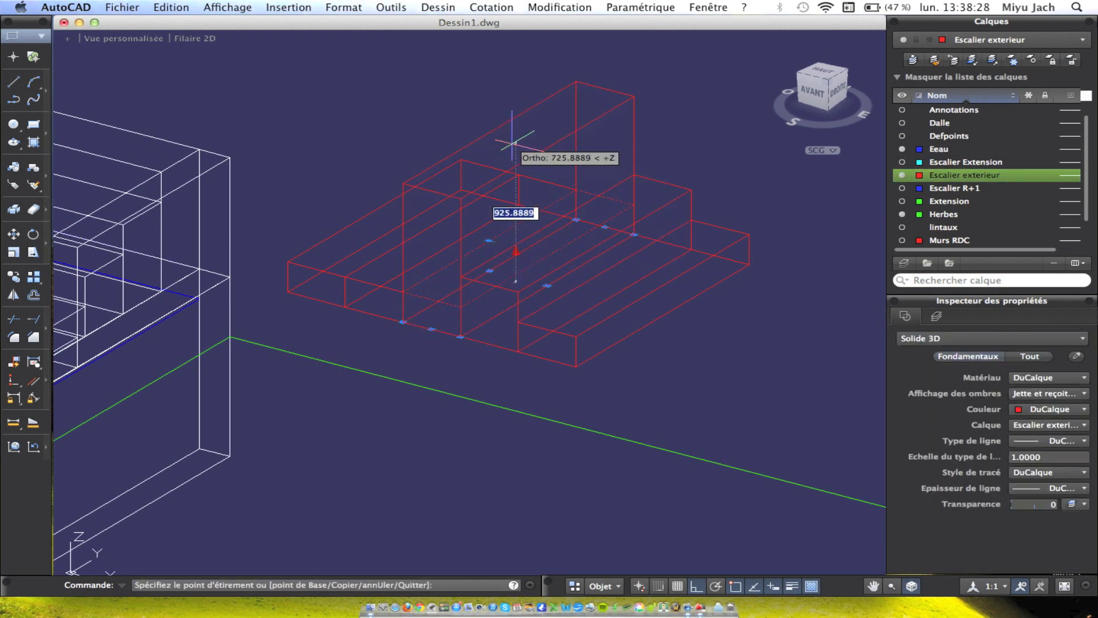
text(5)
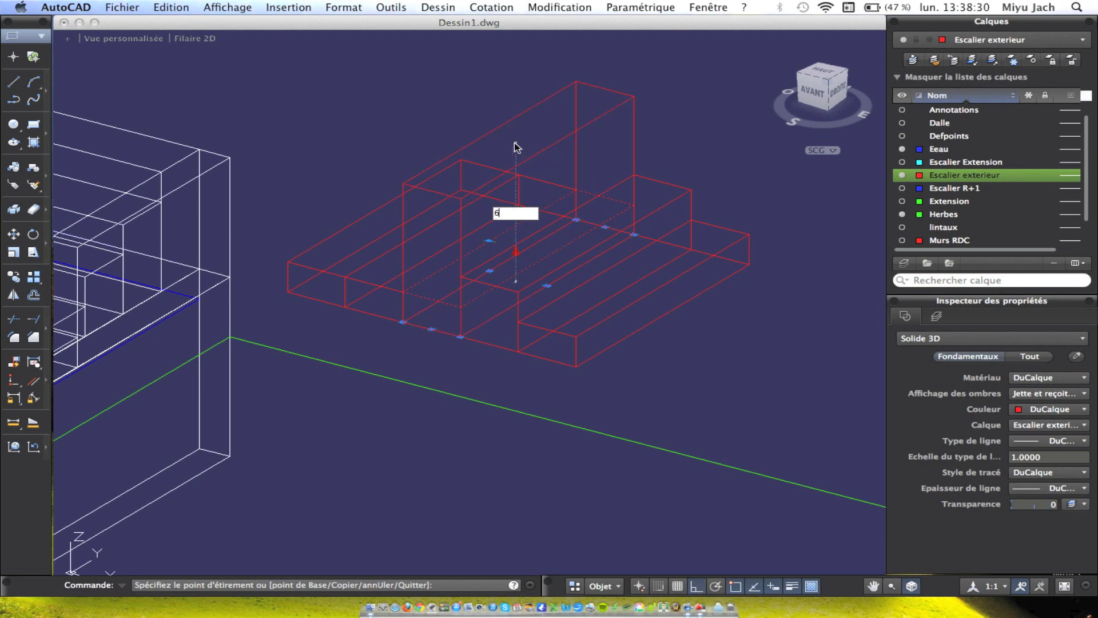
key(Return)
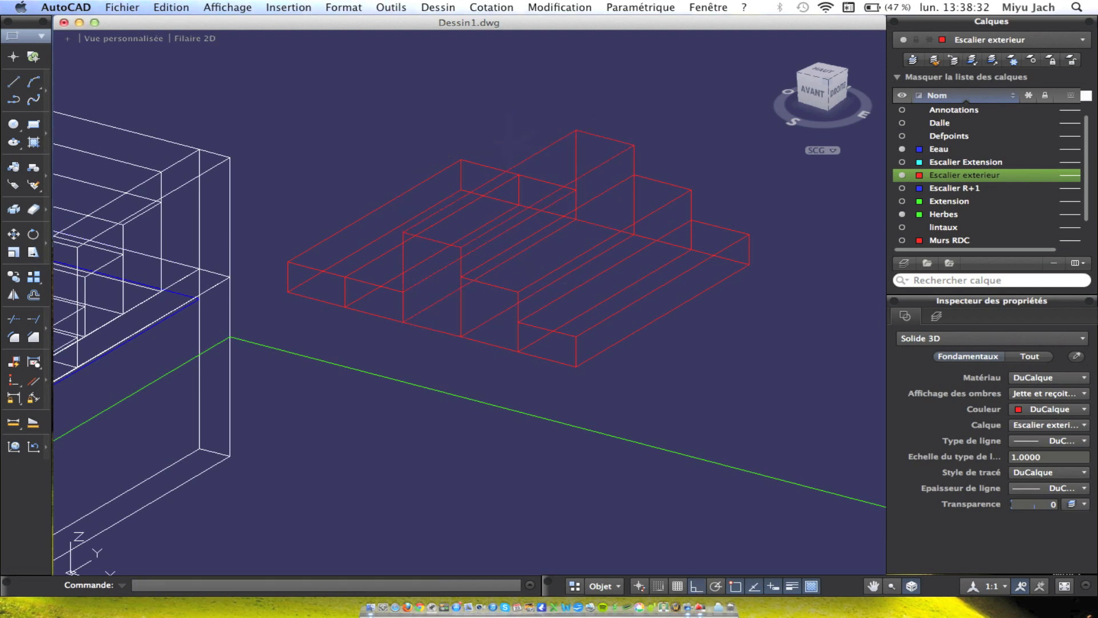
key(Escape)
Set the height of the fourth step solid to 800.
click(385, 285)
middle_drag(451, 237, 549, 271)
key(Escape)
click(485, 319)
click(556, 270)
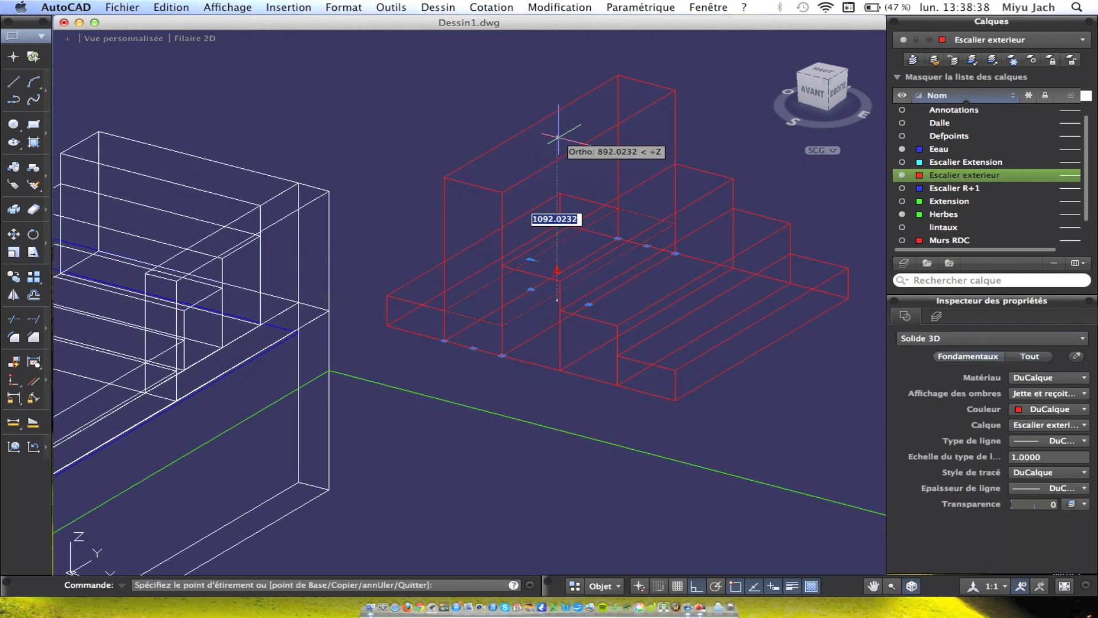
text(8)
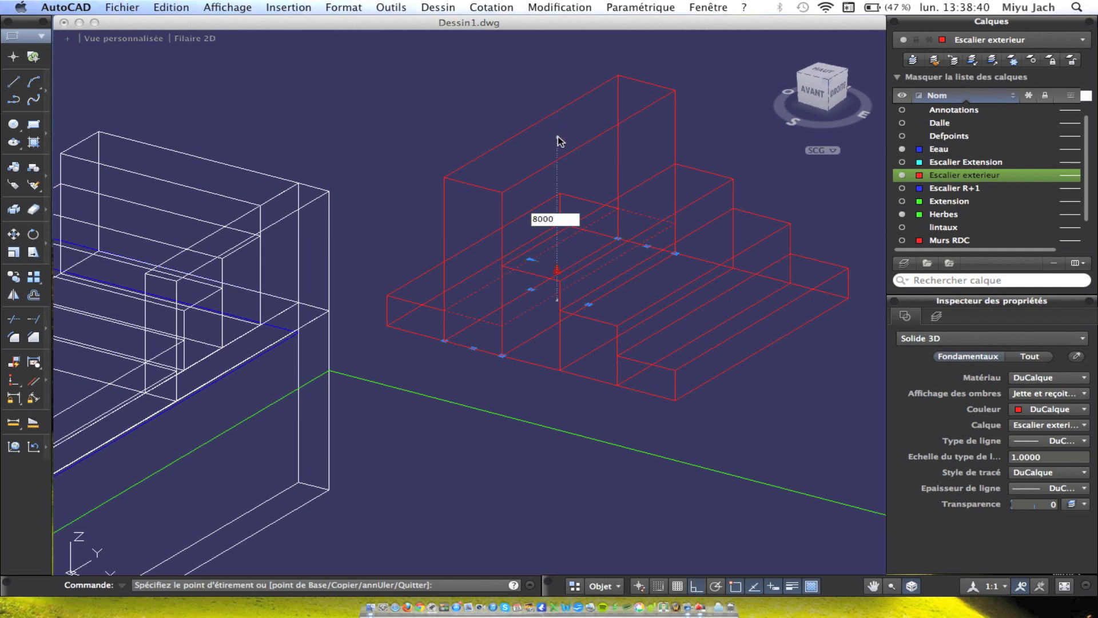
text(000)
key(Return)
key(Escape)
Set the height of the fifth step solid, the one nearest the pool, to 1000.
click(426, 308)
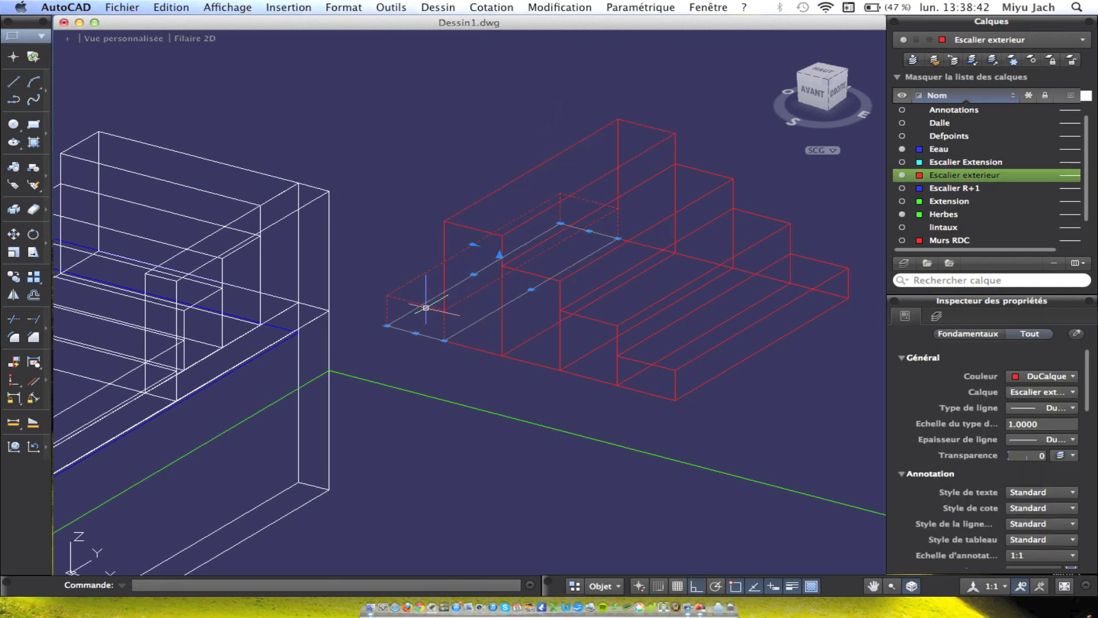
click(498, 254)
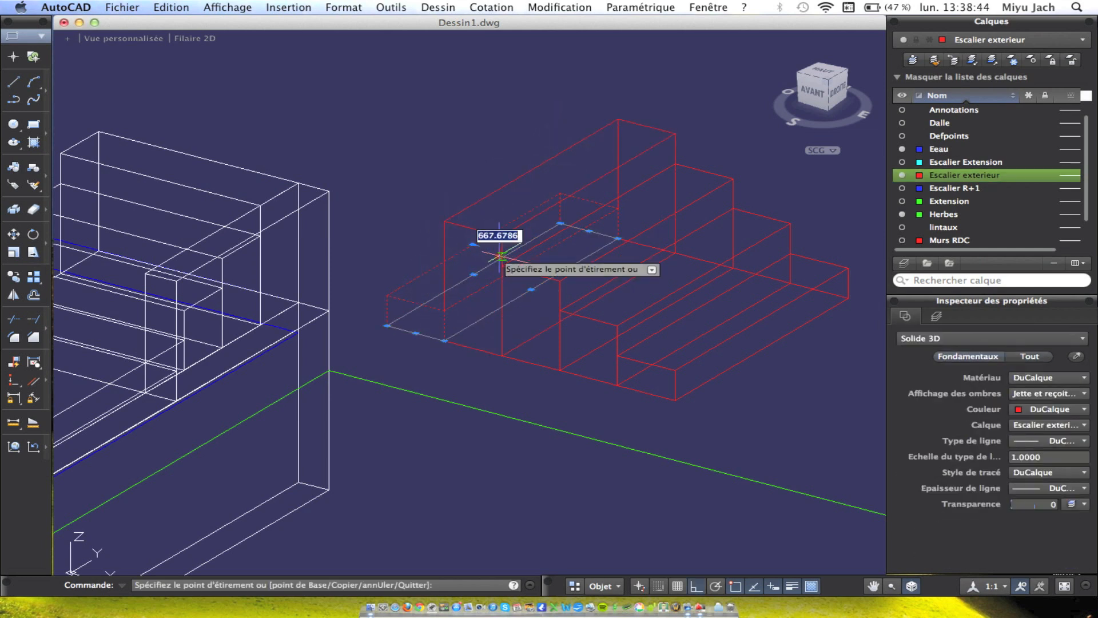
text(1.0)
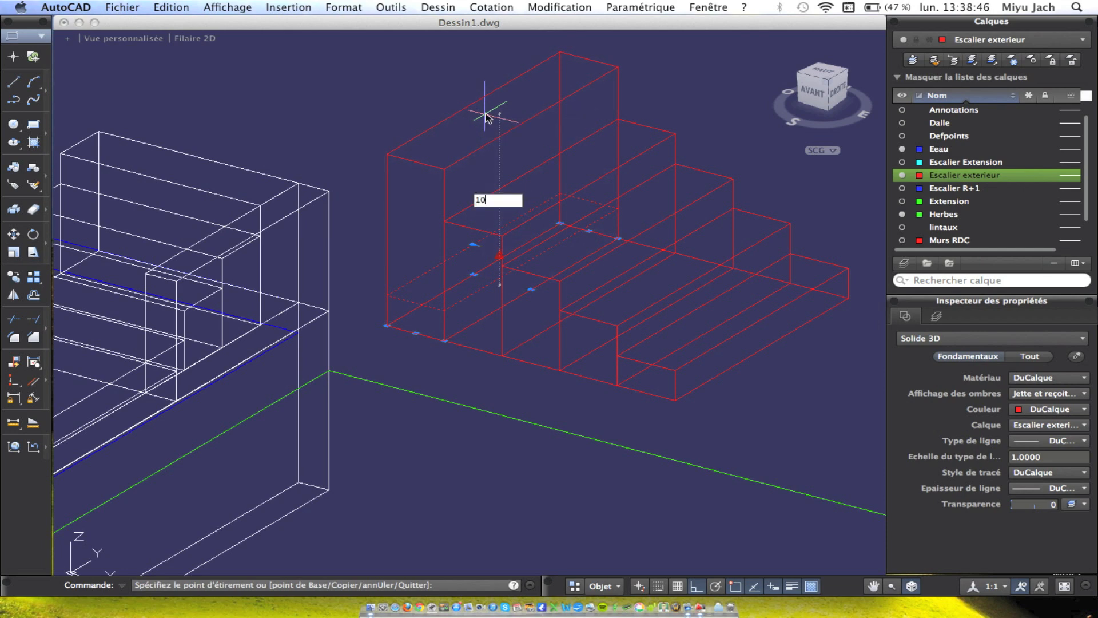
text(00)
key(Return)
key(Escape)
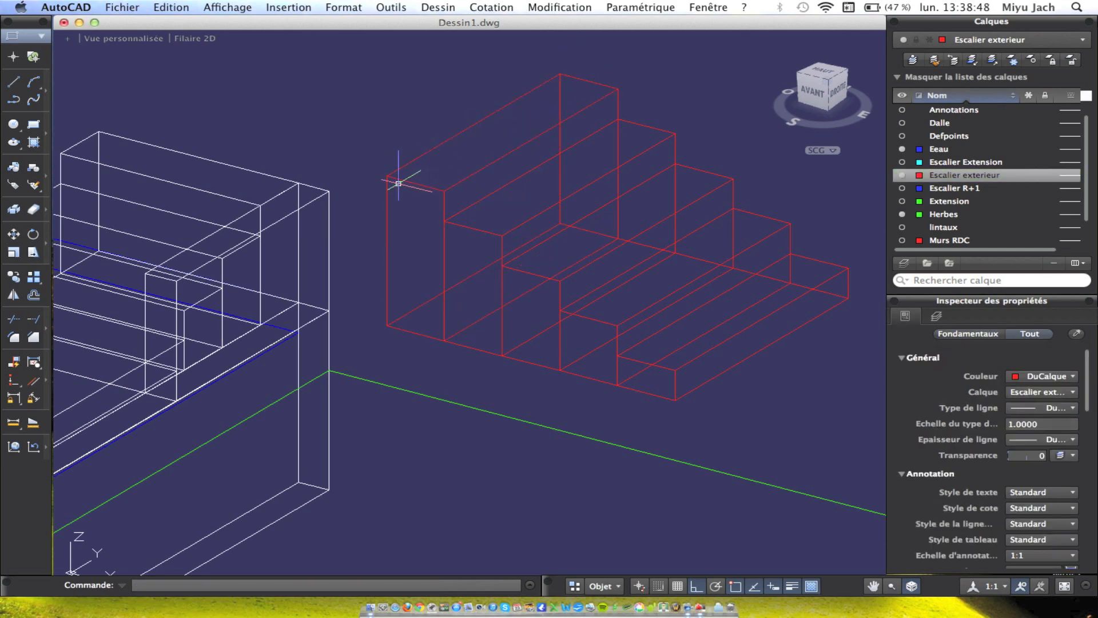
In the 2D plan, trim the 7500-long Piscines line at the crossing line, keeping only its short segment beside the stair lines.
middle_drag(418, 199, 515, 208)
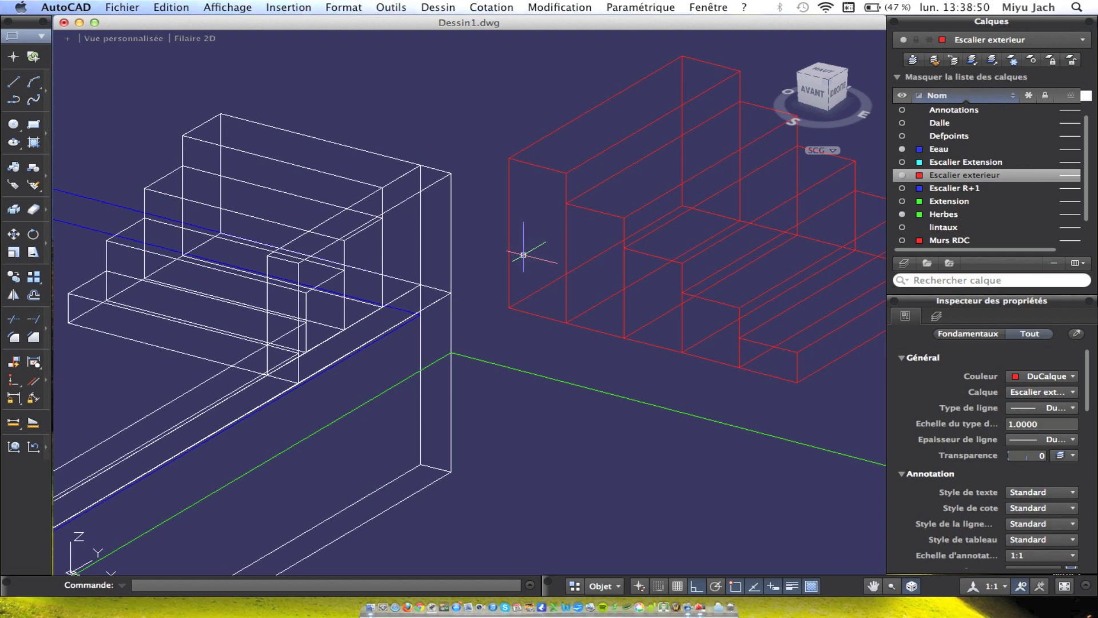
middle_drag(608, 239, 629, 206)
scroll(522, 227, down, 4)
scroll(628, 207, down, 10)
middle_drag(718, 142, 684, 257)
scroll(581, 186, up, 10)
middle_drag(584, 179, 491, 439)
click(513, 296)
click(522, 297)
click(517, 289)
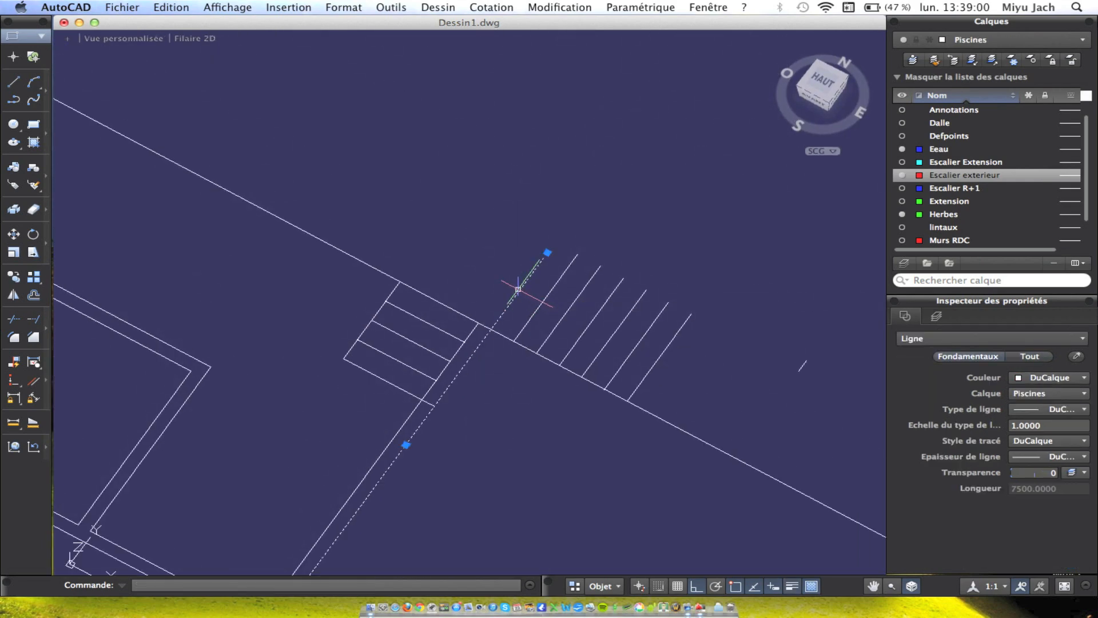
key(Escape)
click(506, 373)
click(441, 314)
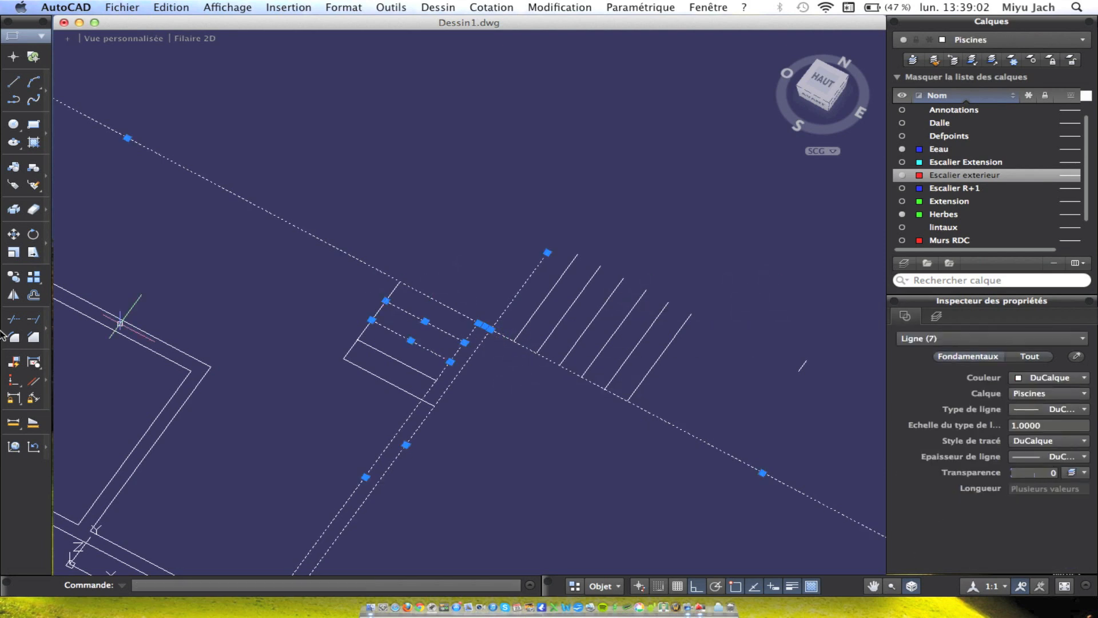
click(14, 318)
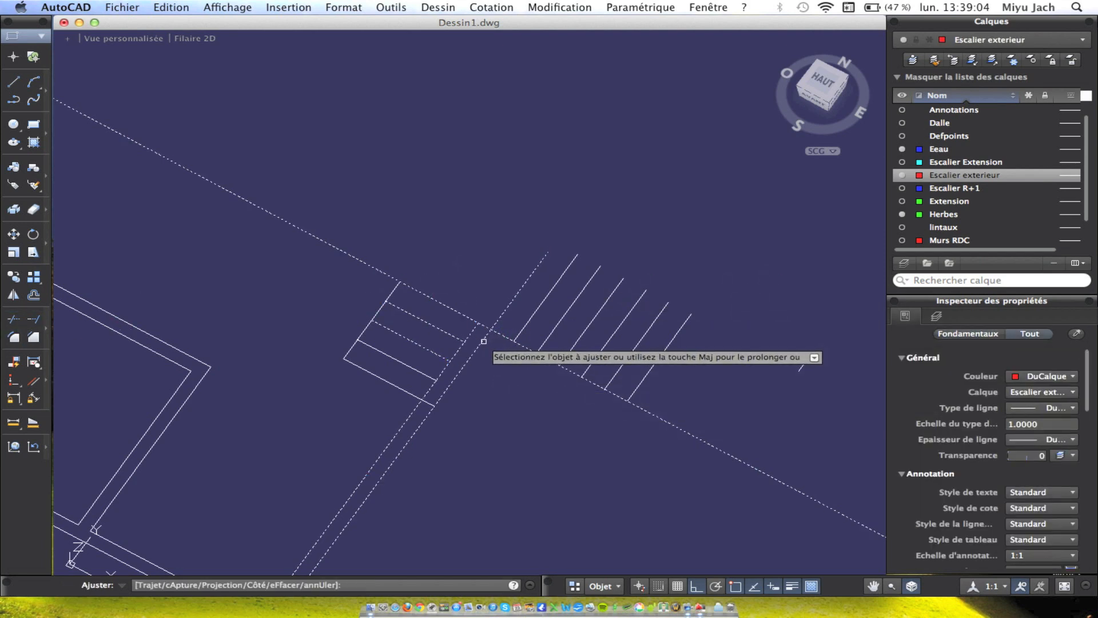
key(Escape)
Copy the short trimmed segment from the 2D plan by its endpoint onto the upper corner of the highest step solid.
click(493, 326)
click(14, 277)
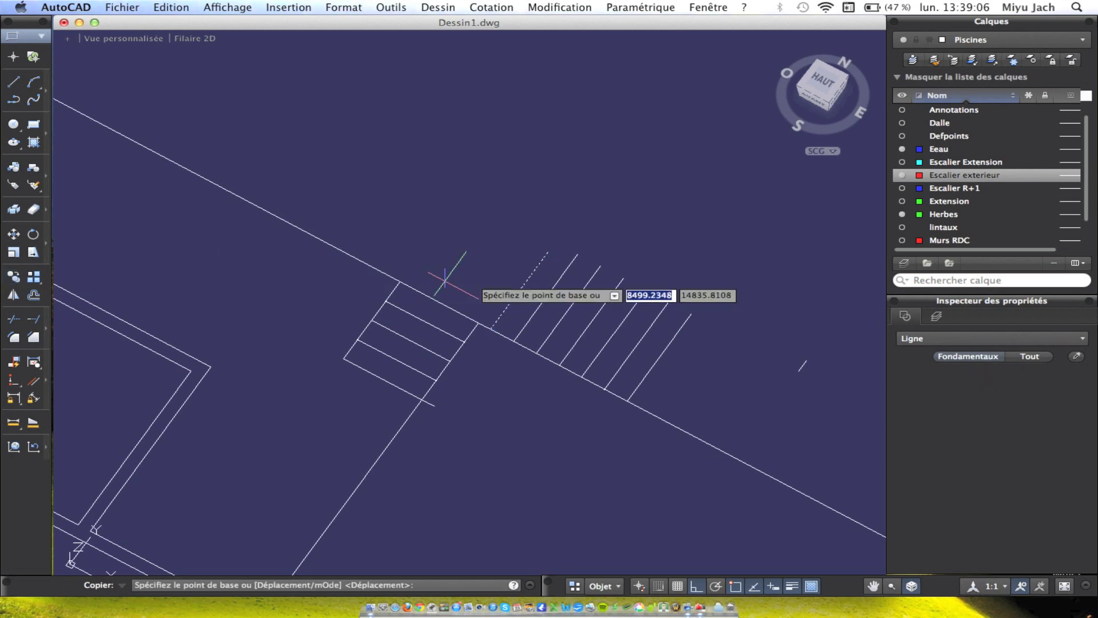
click(490, 329)
scroll(490, 328, down, 6)
scroll(595, 330, up, 10)
click(429, 117)
middle_drag(460, 196, 514, 429)
key(Escape)
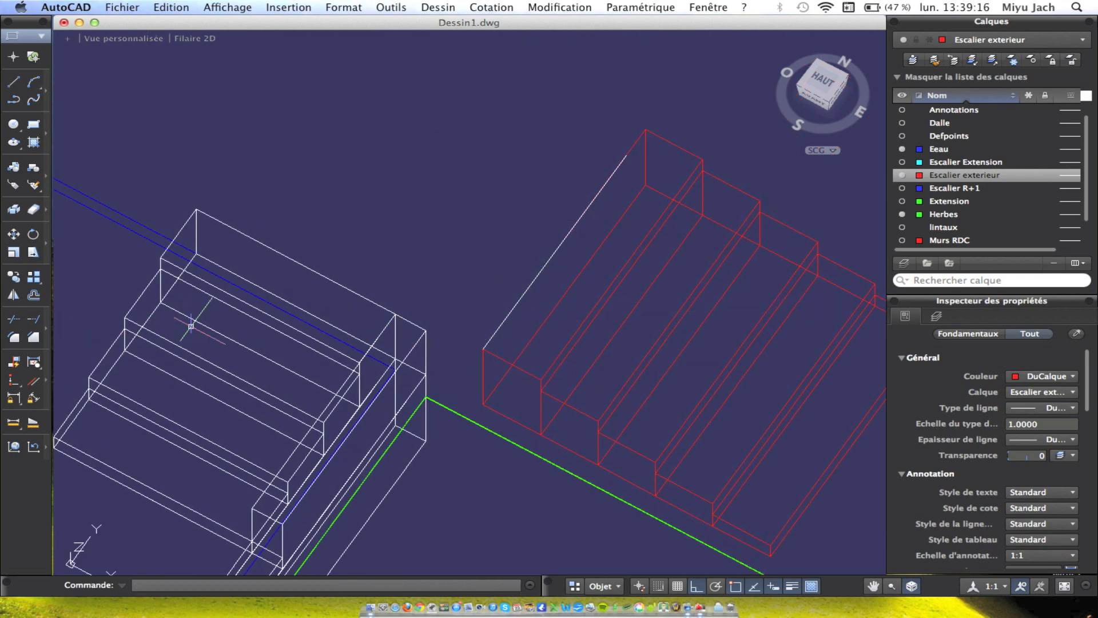
Draw a line 375 long starting from the far end of the copied segment on the highest step.
click(13, 82)
click(626, 155)
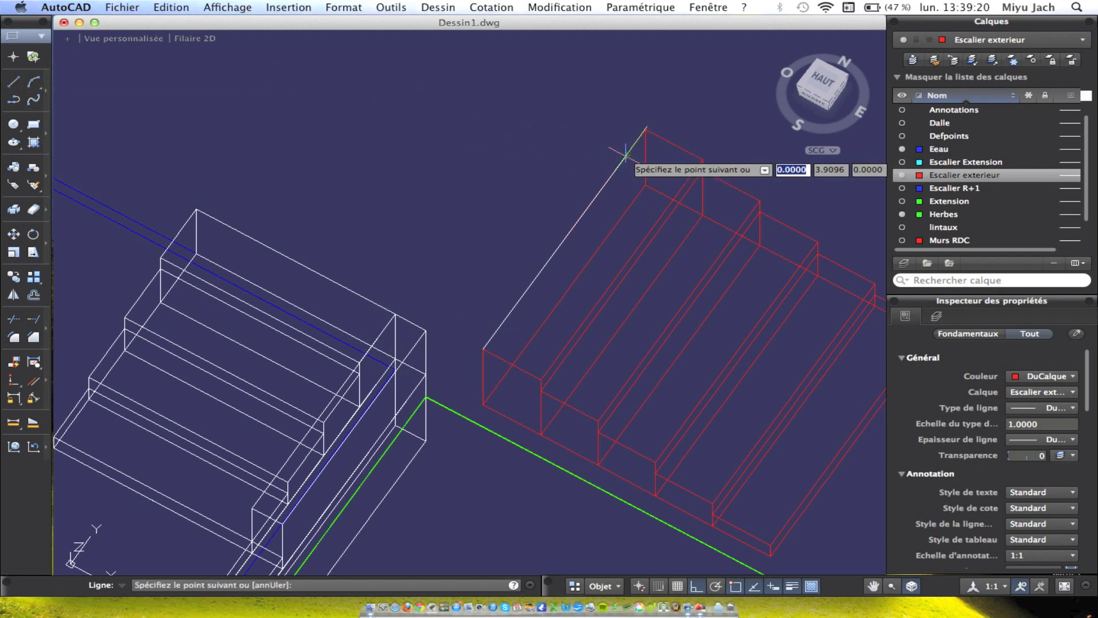
text(3)
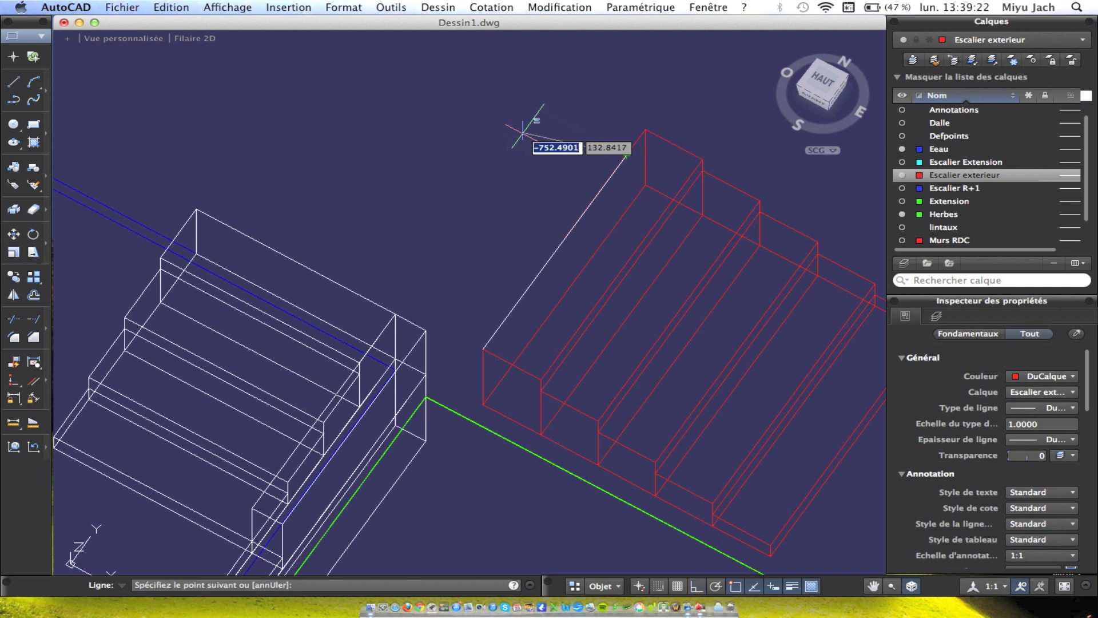
text(75)
key(Return)
key(Return)
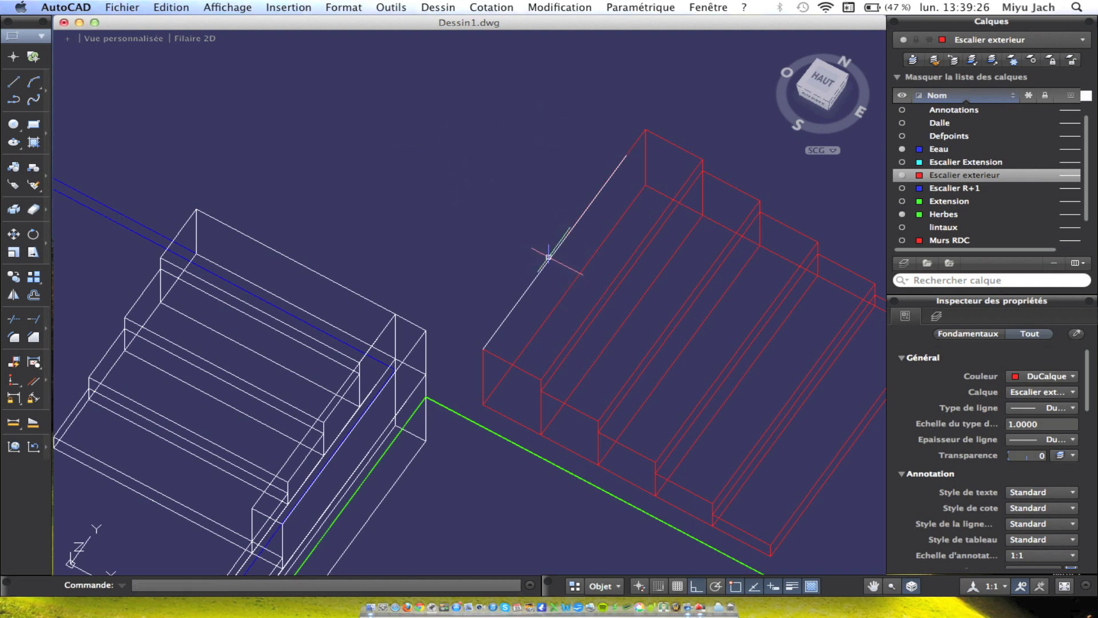
click(548, 257)
click(34, 296)
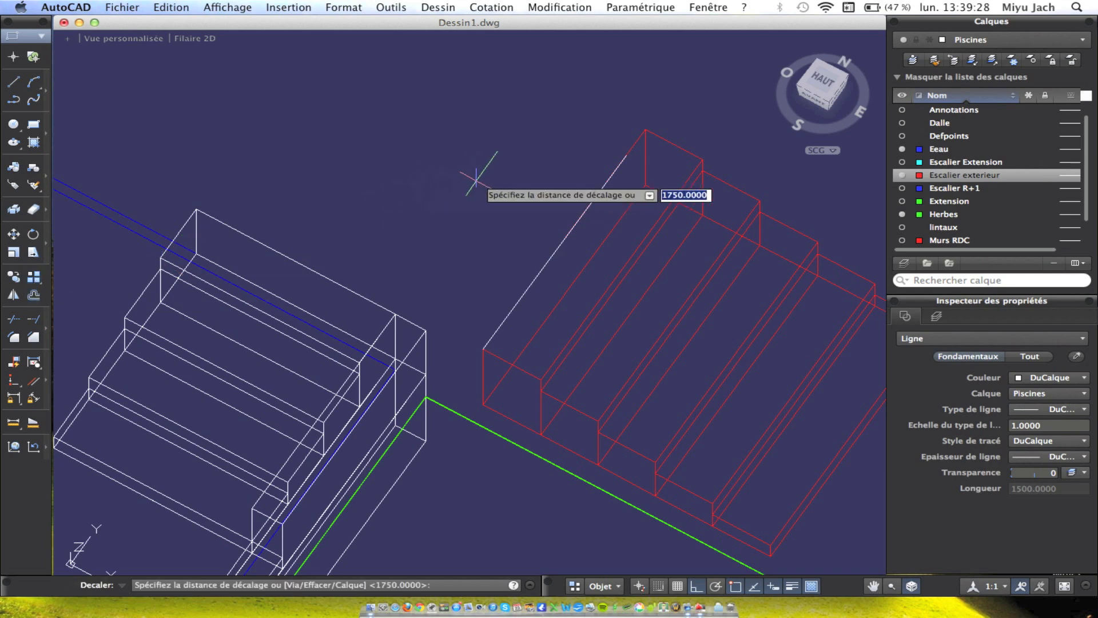
click(479, 179)
key(Escape)
Offset the copied segment on the highest step by 375 toward the side away from the stairs.
right_click(530, 208)
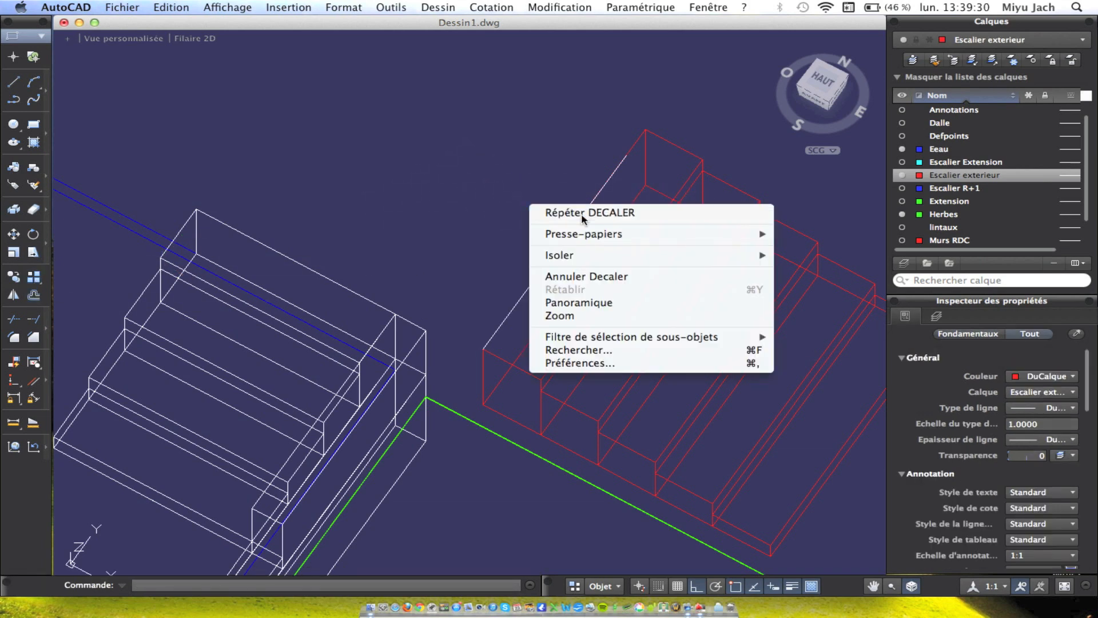
click(557, 217)
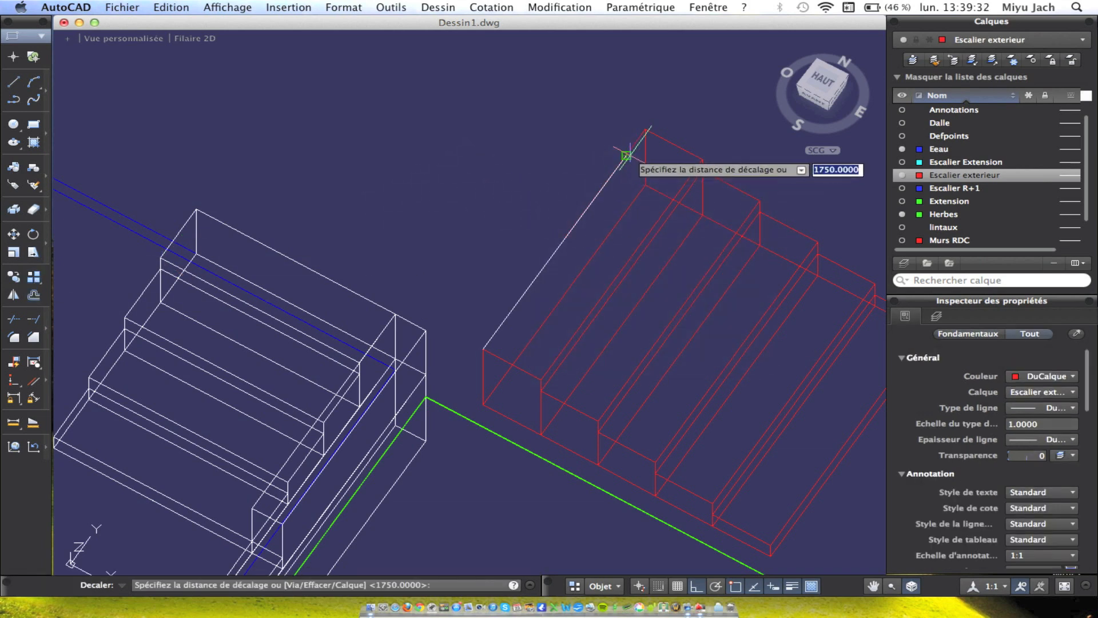
click(611, 159)
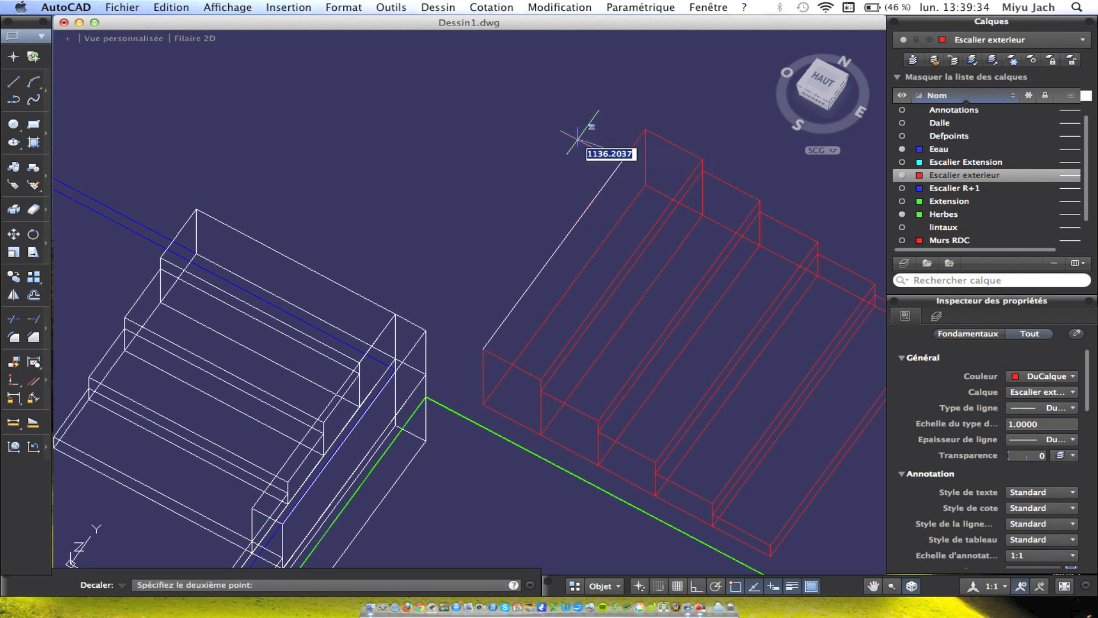
text(375)
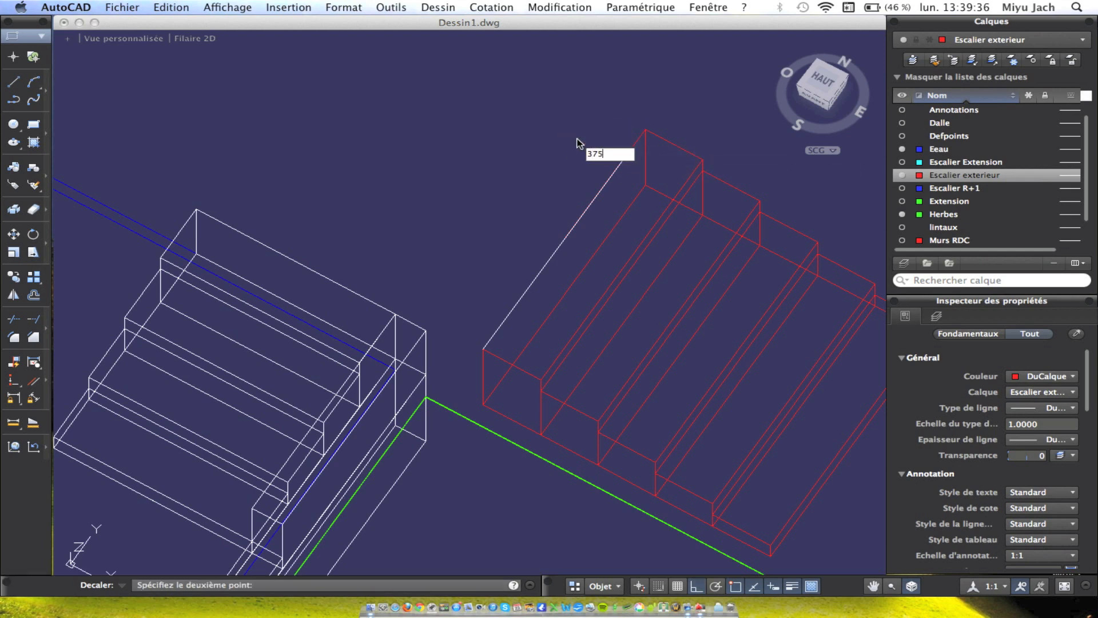
key(Return)
click(616, 172)
click(547, 166)
key(Return)
Draw two lines joining the matching ends of the copied segment and its offset to close a rectangle.
shift+middle_drag(528, 253, 512, 220)
click(13, 82)
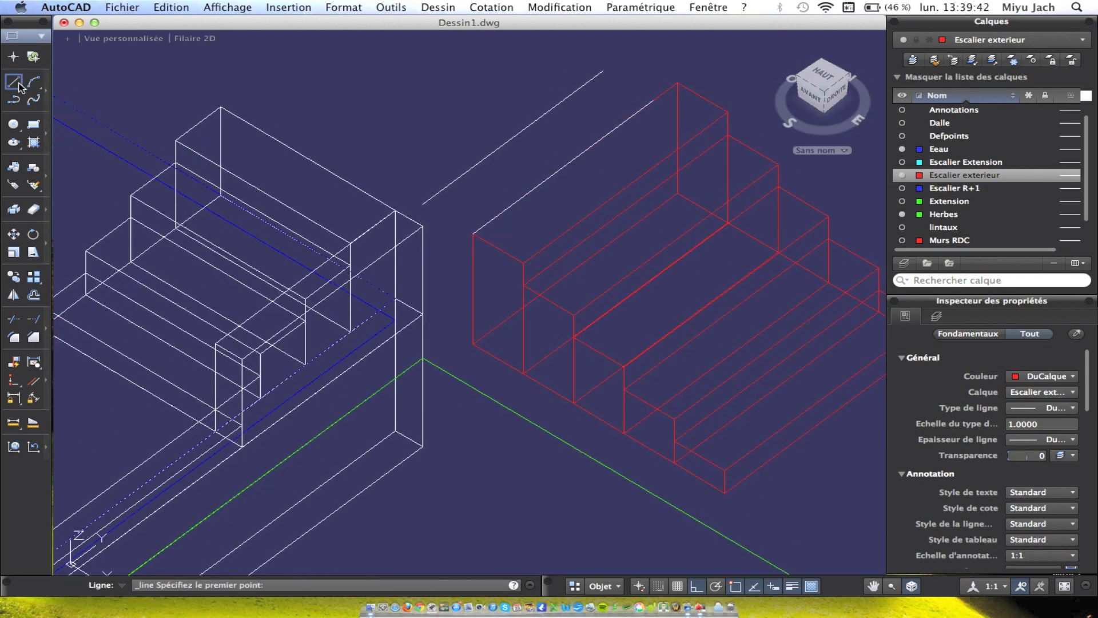
click(602, 71)
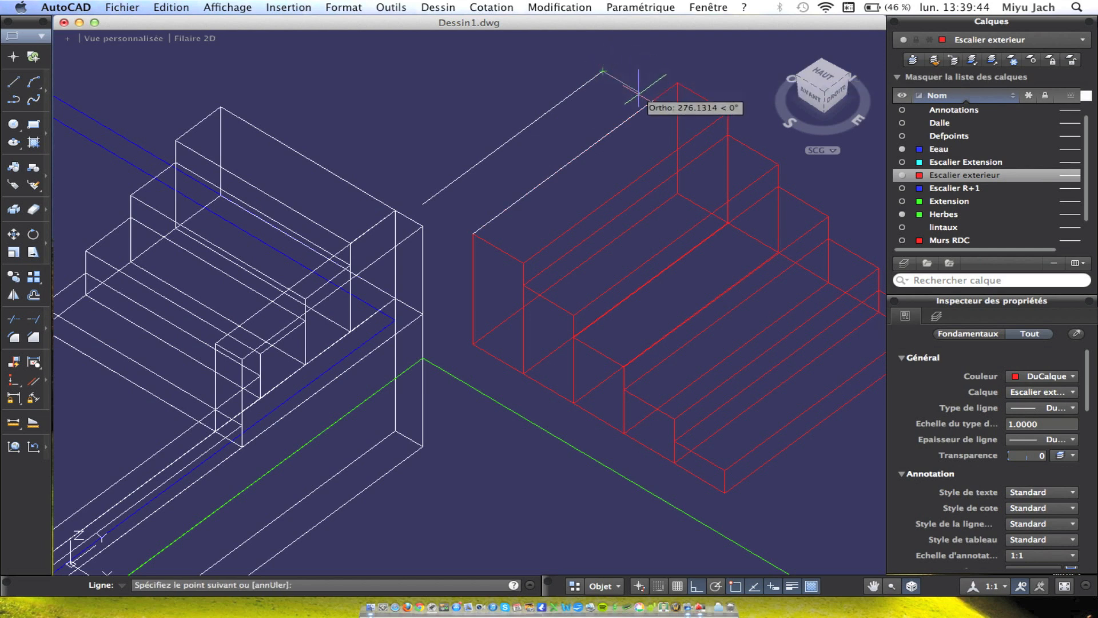
click(652, 101)
key(Return)
right_click(435, 189)
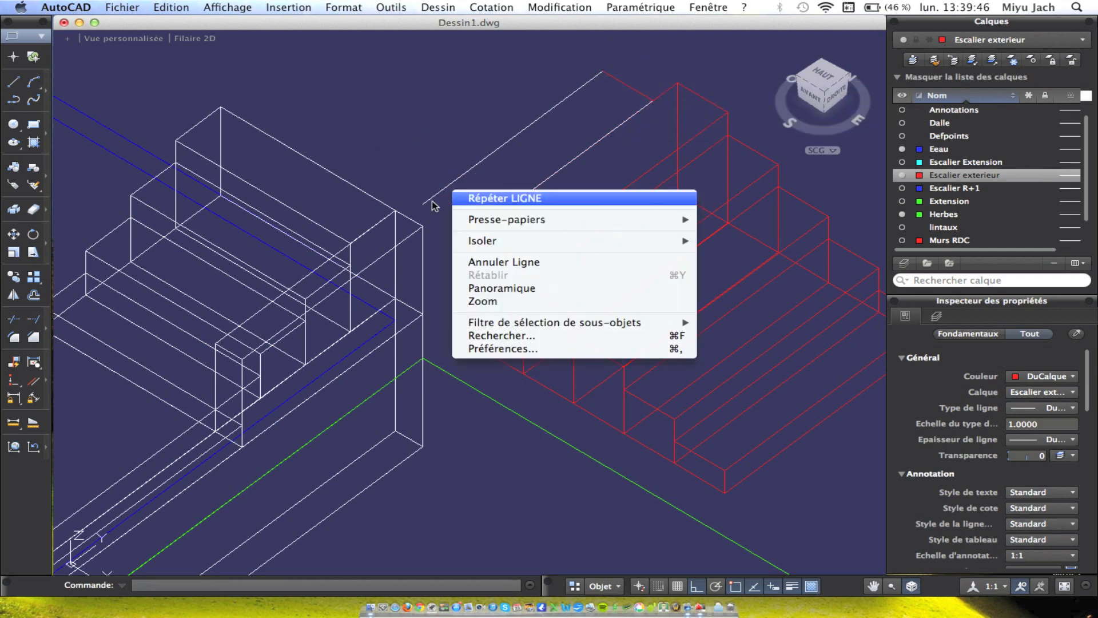
click(432, 204)
click(423, 203)
click(474, 233)
key(Return)
Transfer the two long white lines of the rectangle to the Escalier exterieur layer.
middle_drag(670, 176, 682, 219)
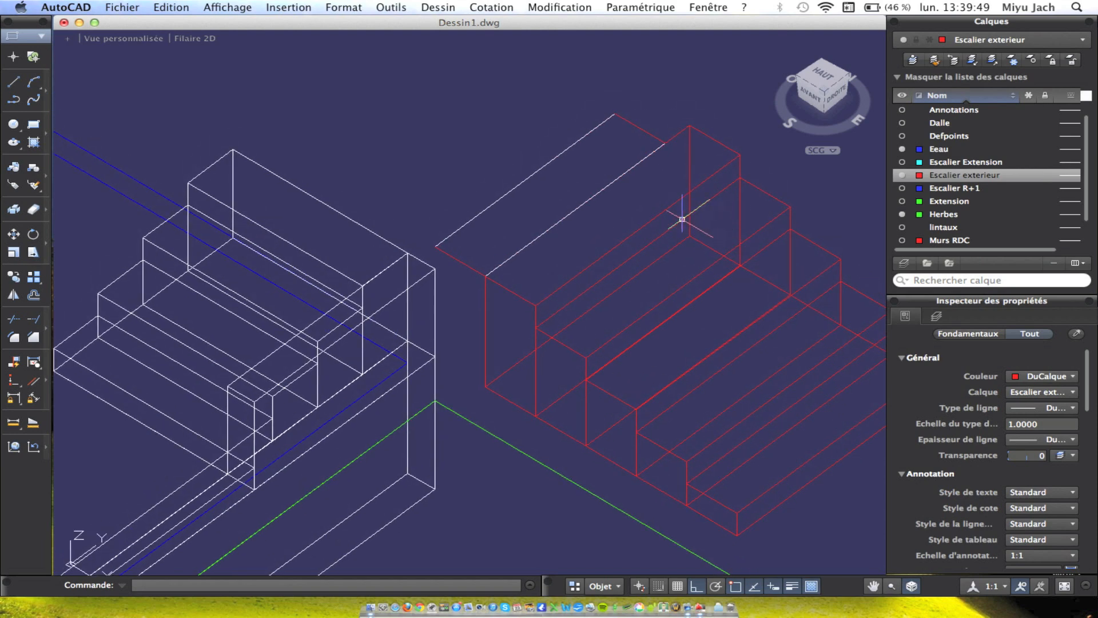
click(563, 221)
click(541, 192)
click(527, 171)
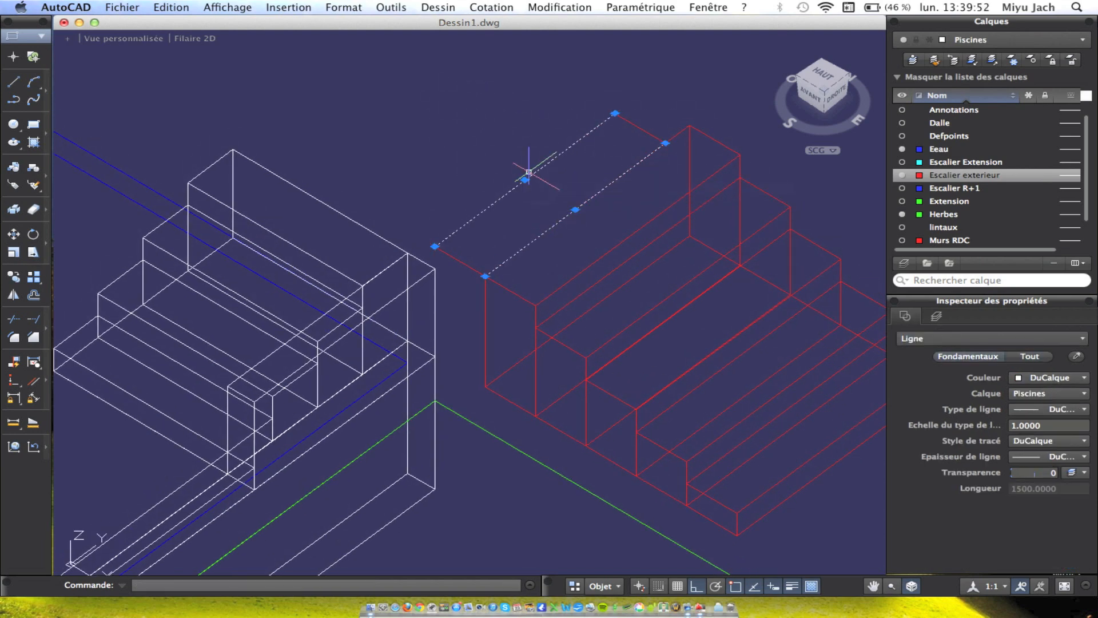
right_click(537, 128)
click(595, 175)
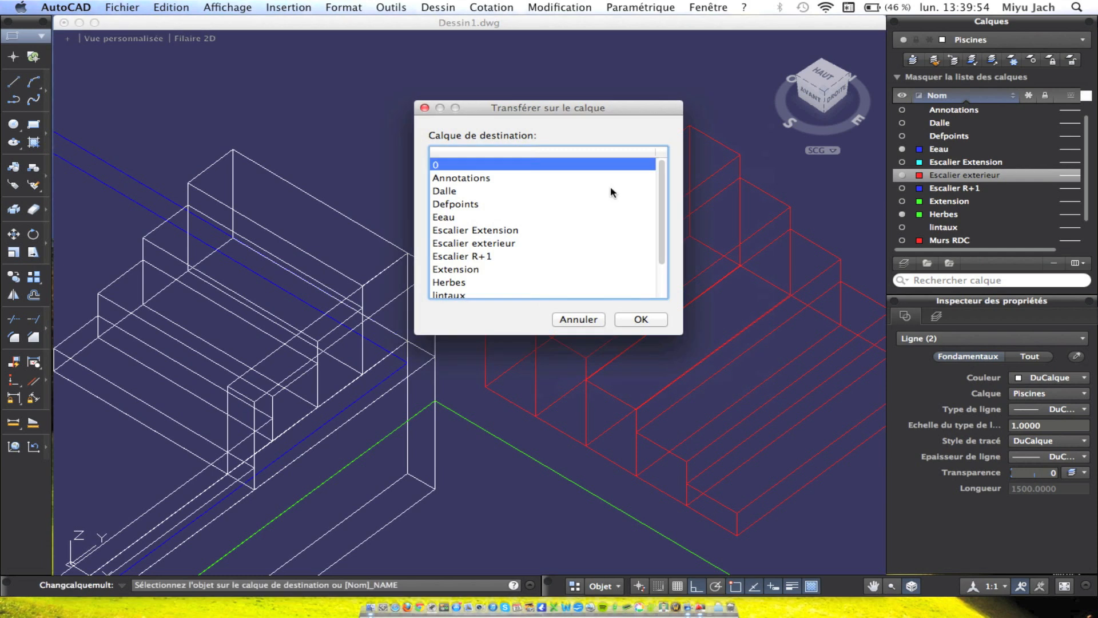
click(493, 230)
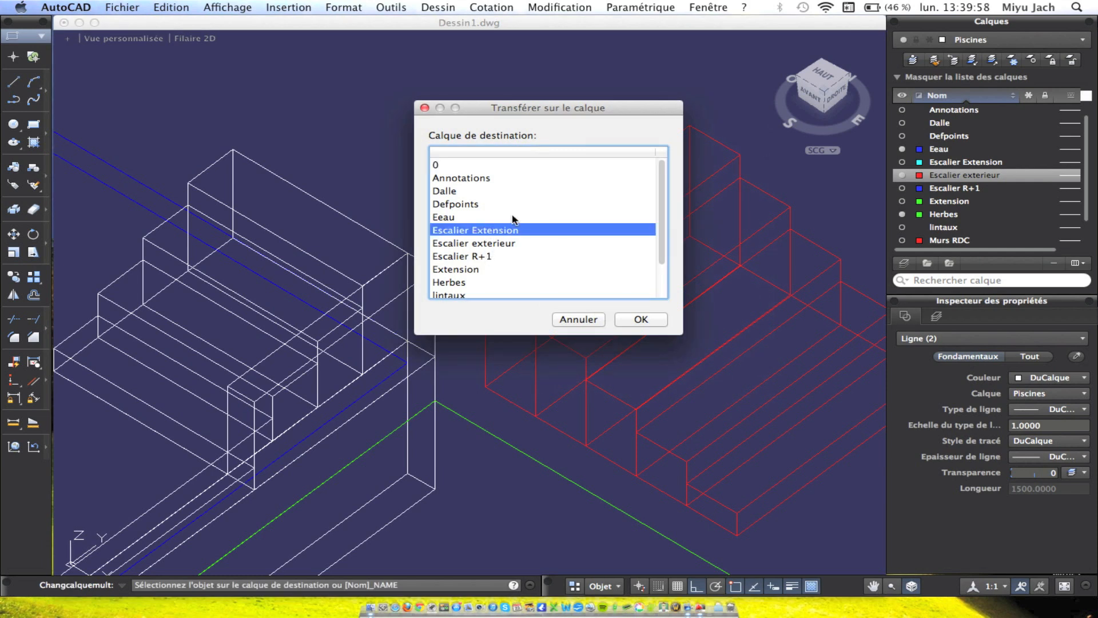
click(491, 246)
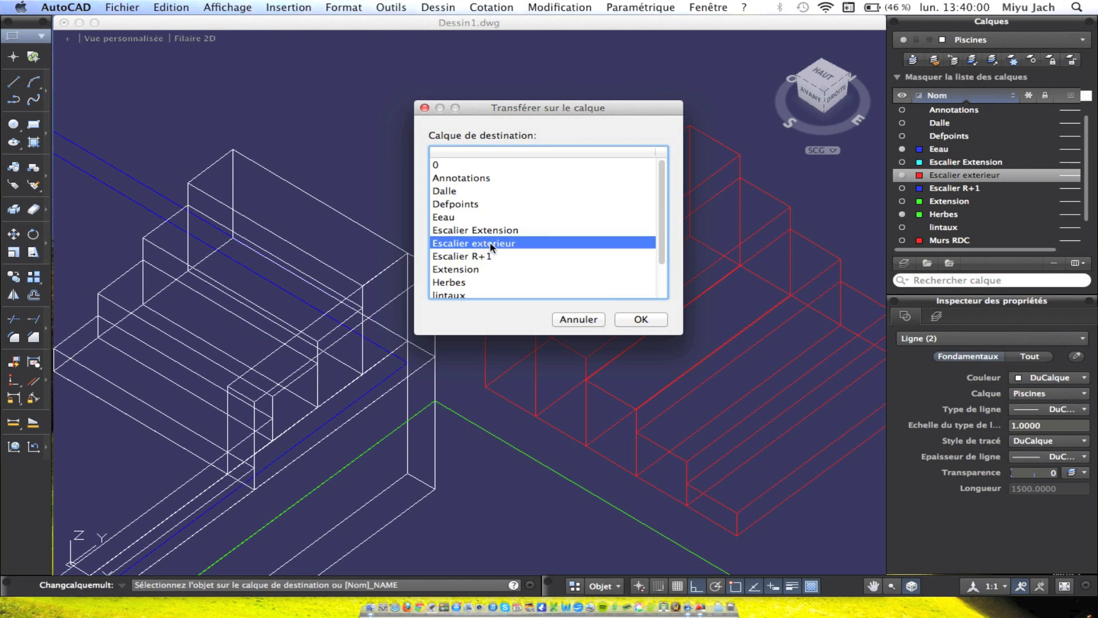
click(635, 319)
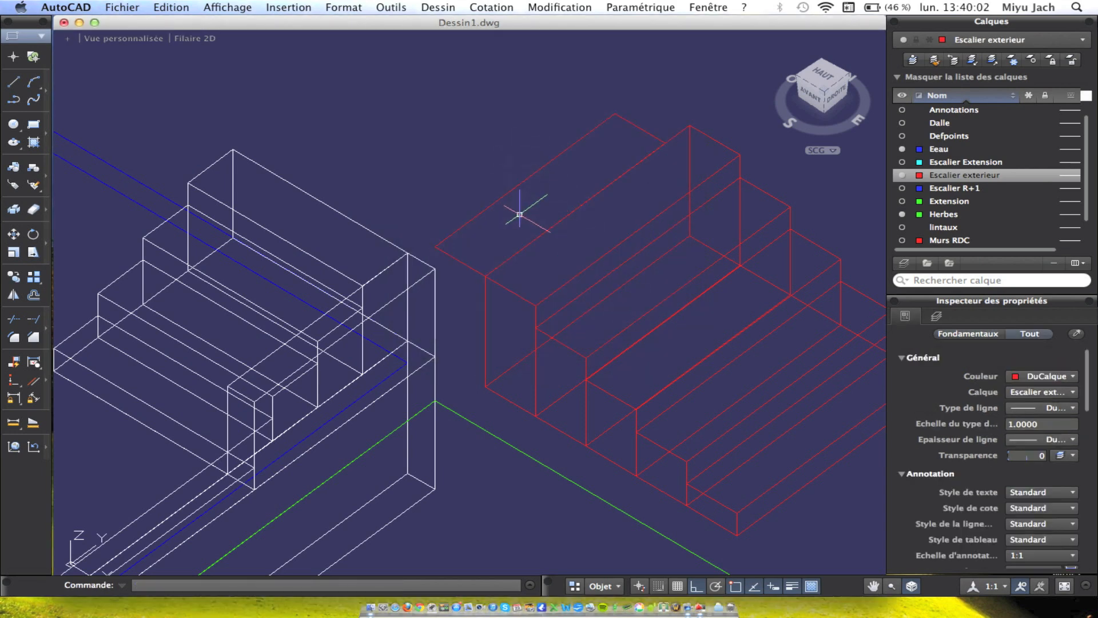
Convert the four lines of the closed rectangle beside the highest step into a region.
click(392, 7)
mouse_move(449, 7)
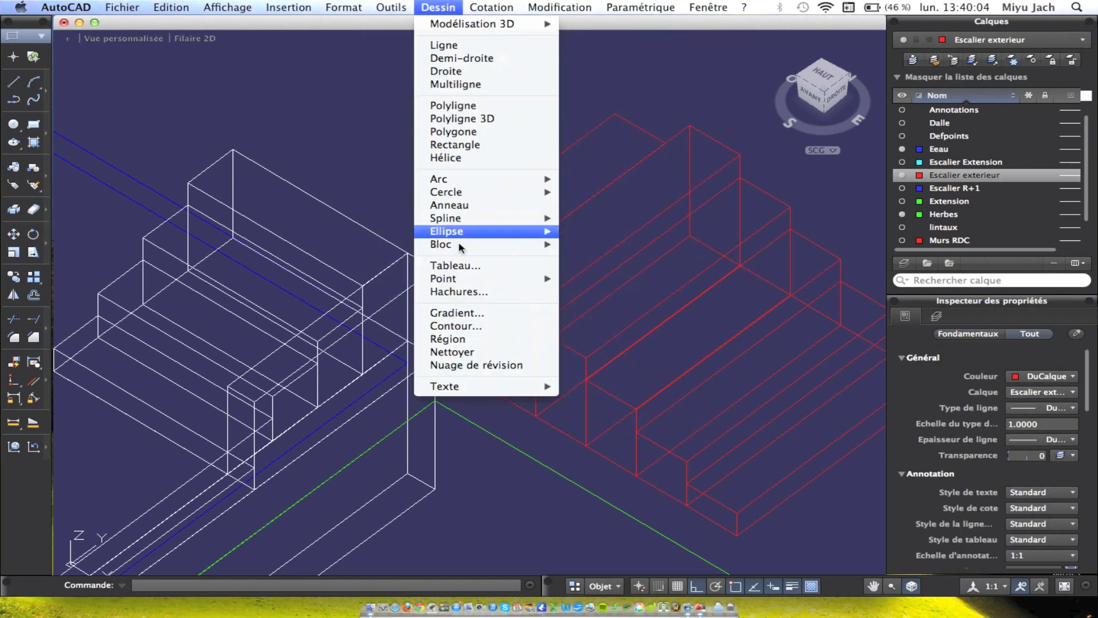
click(448, 339)
click(484, 193)
click(554, 98)
click(650, 209)
click(640, 148)
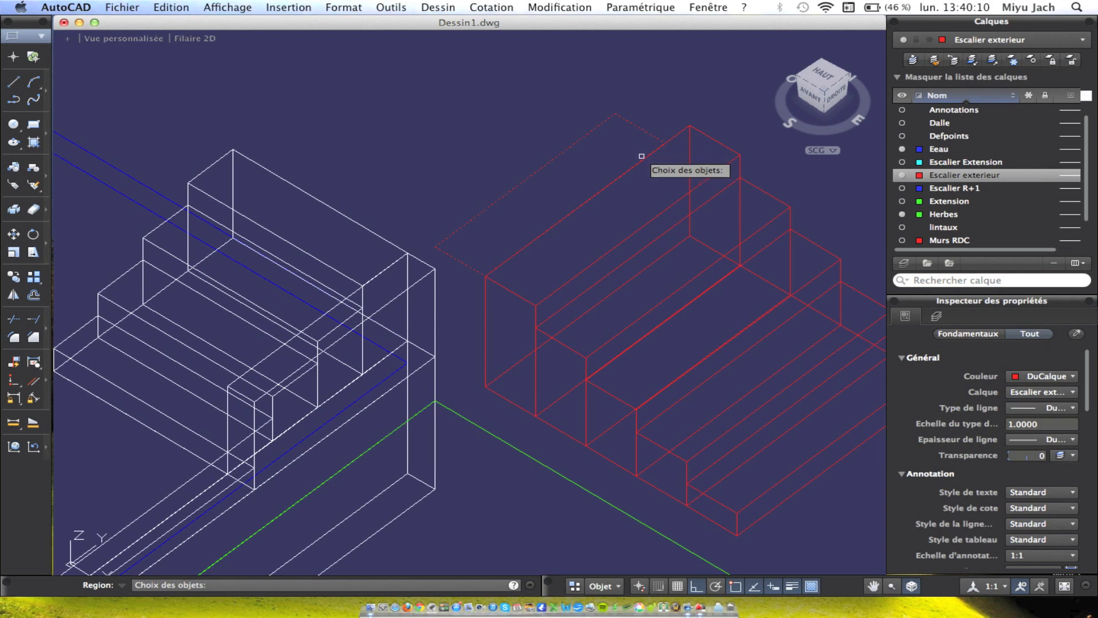
Move the rectangular region down from the highest step's upper corner to the corner at its base.
click(633, 162)
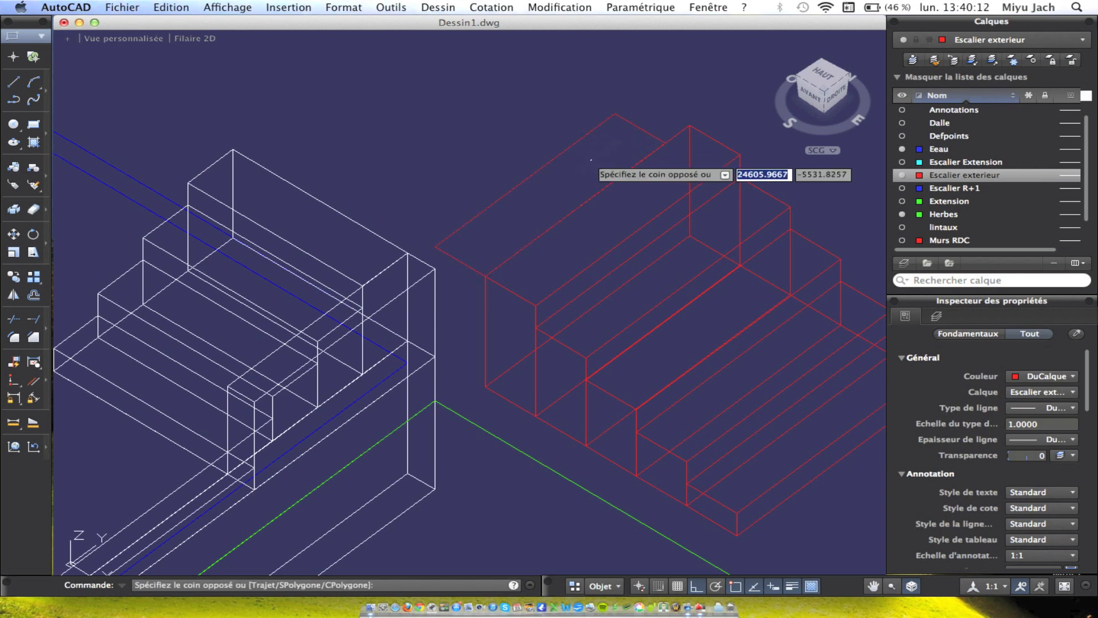
click(790, 146)
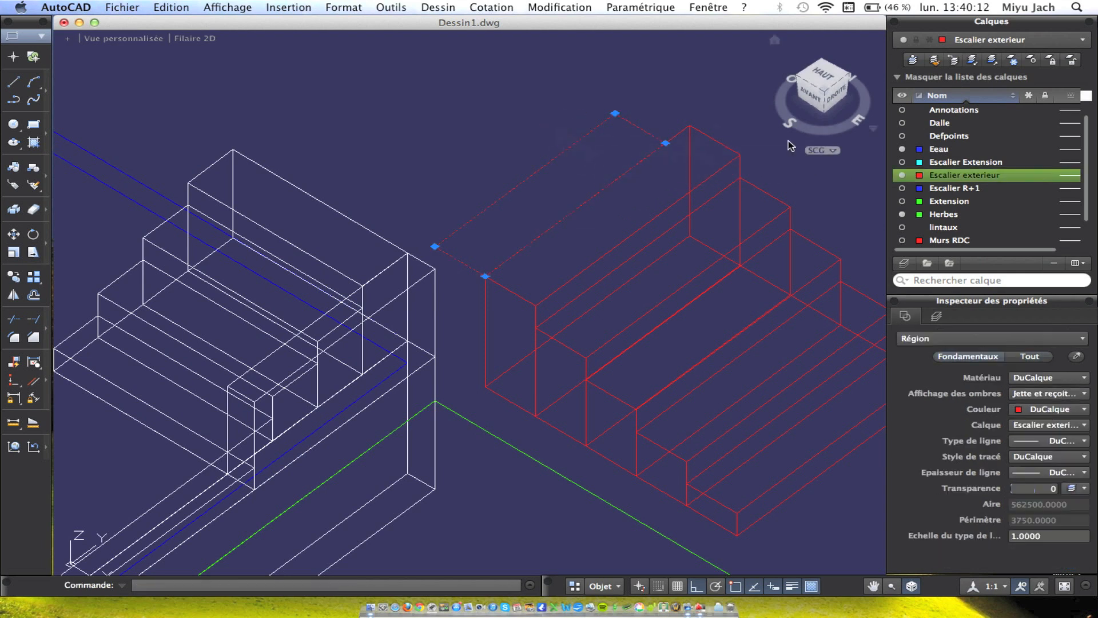
click(12, 233)
click(485, 277)
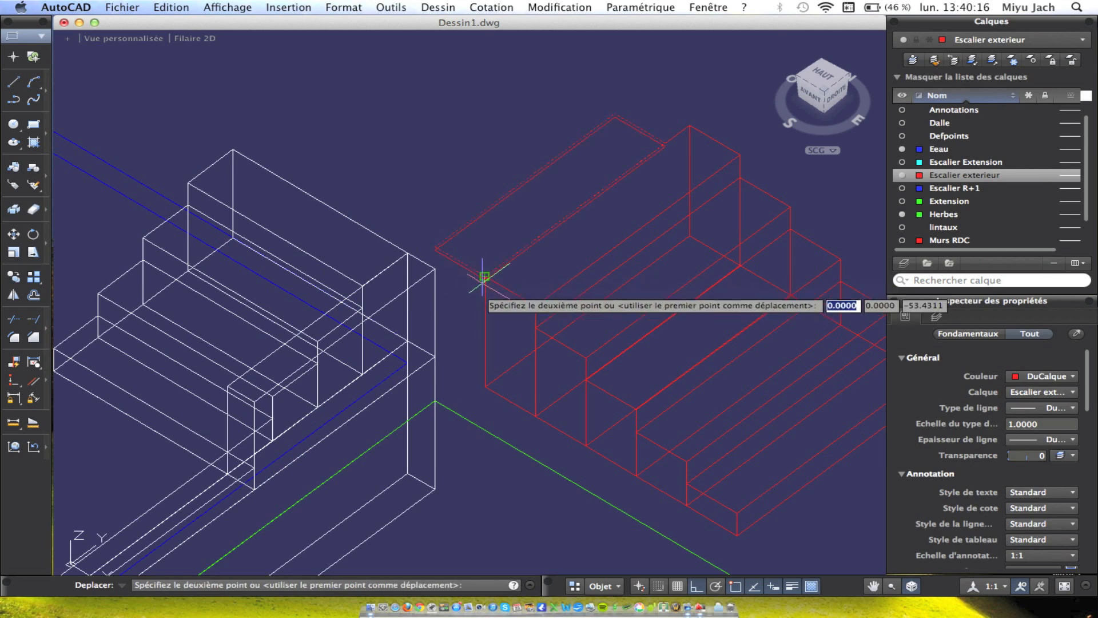
click(481, 385)
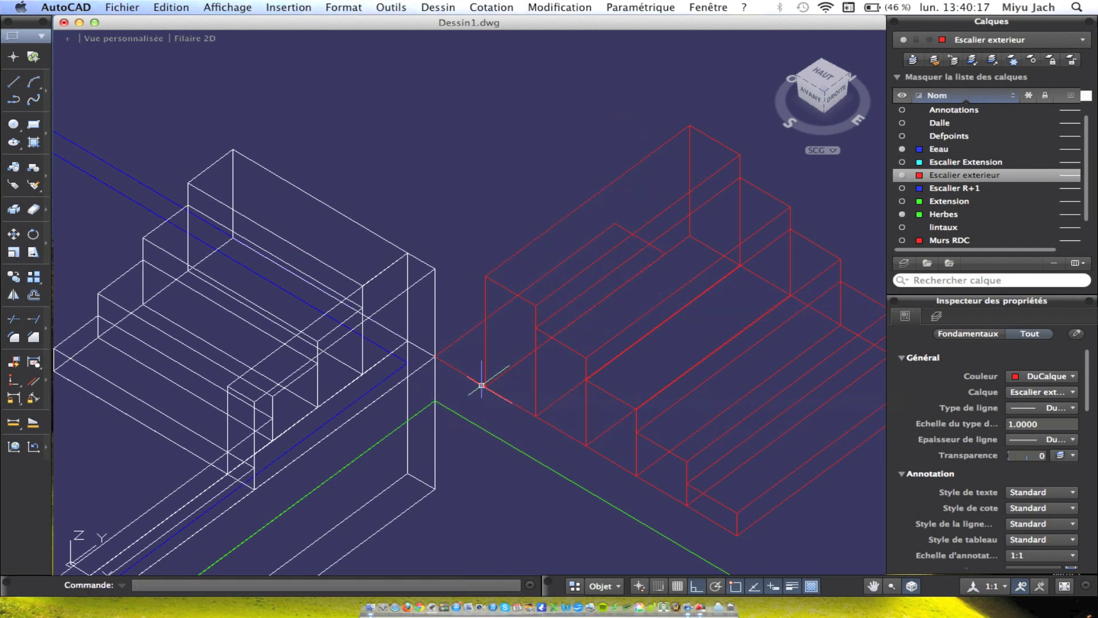
Extrude the moved region upward into a sixth step solid, higher than the neighbouring step.
click(465, 334)
click(538, 8)
mouse_move(449, 8)
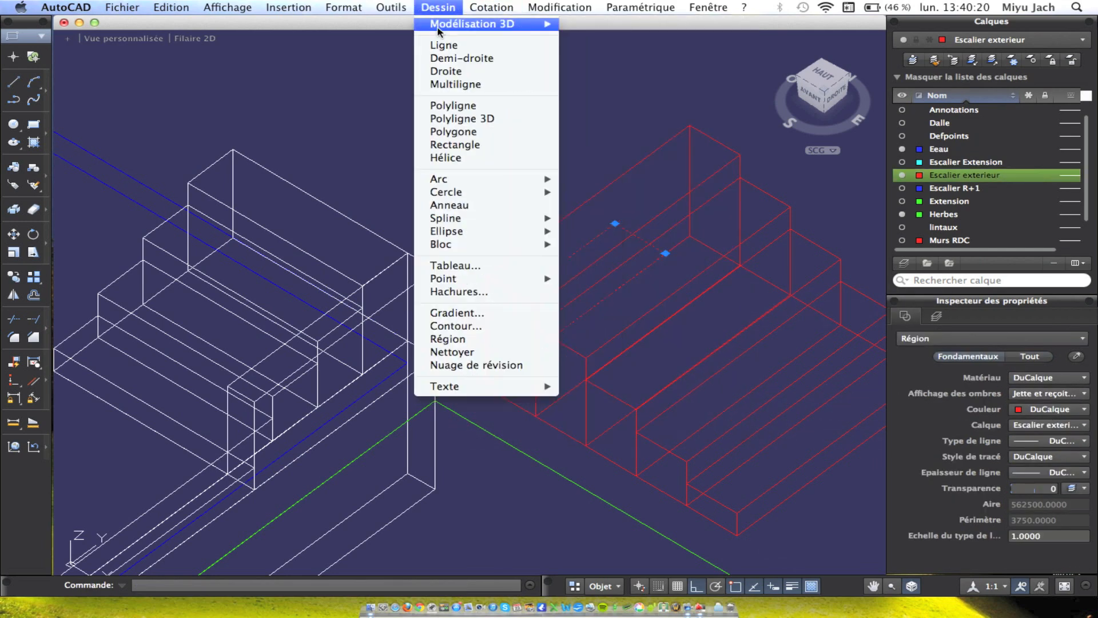
mouse_move(496, 24)
click(595, 141)
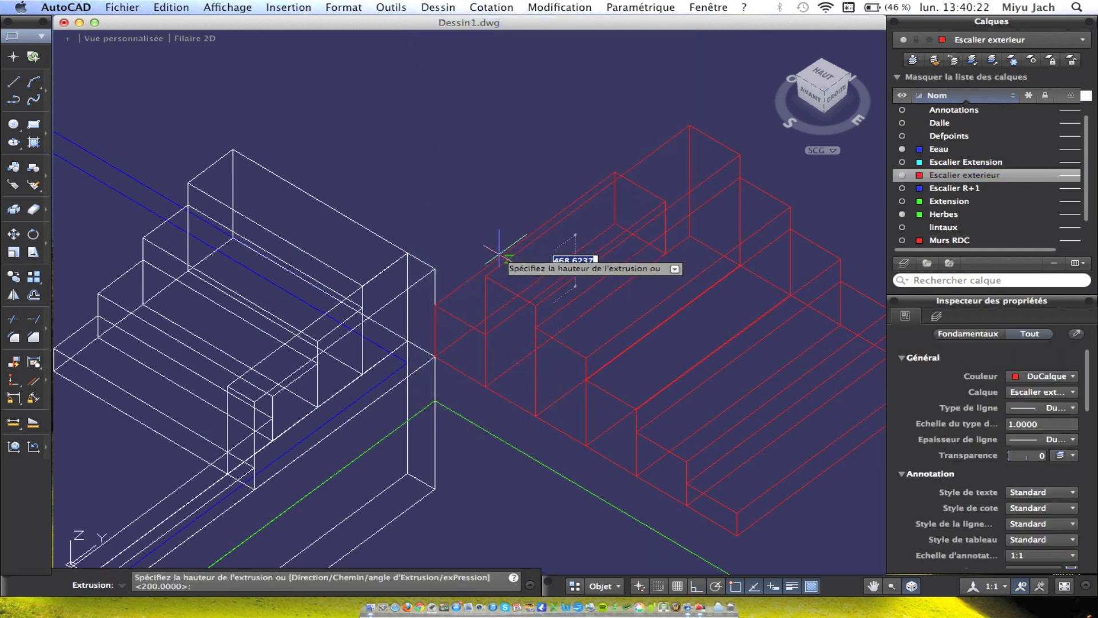
key(Return)
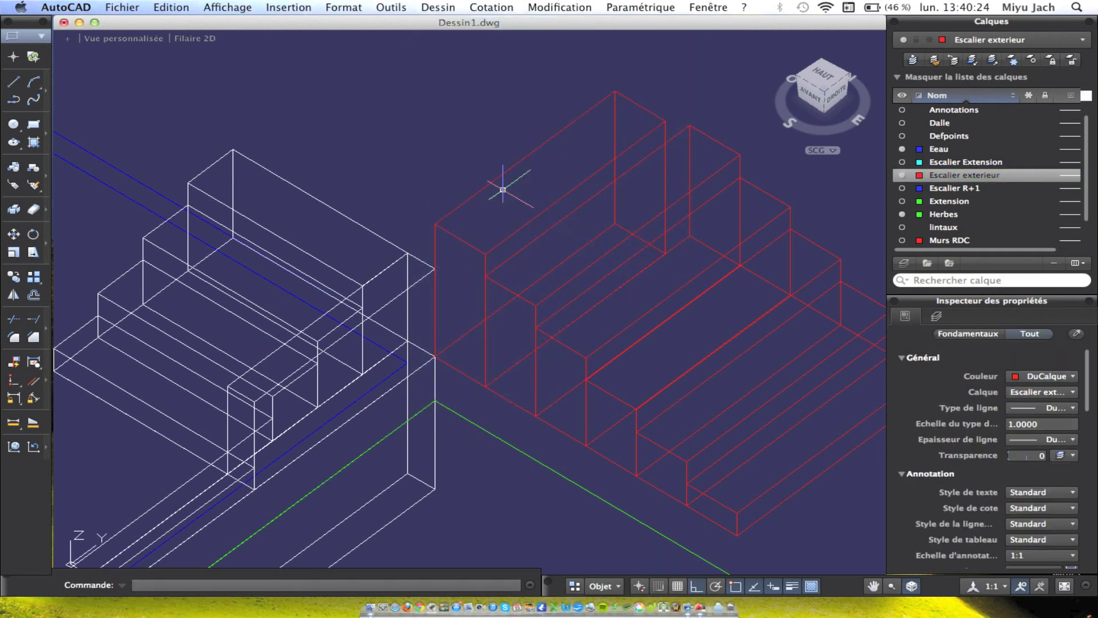
Move all six stair solids down so the highest step's outer upper corner meets the pool wall's upper corner.
shift+middle_drag(628, 342, 615, 188)
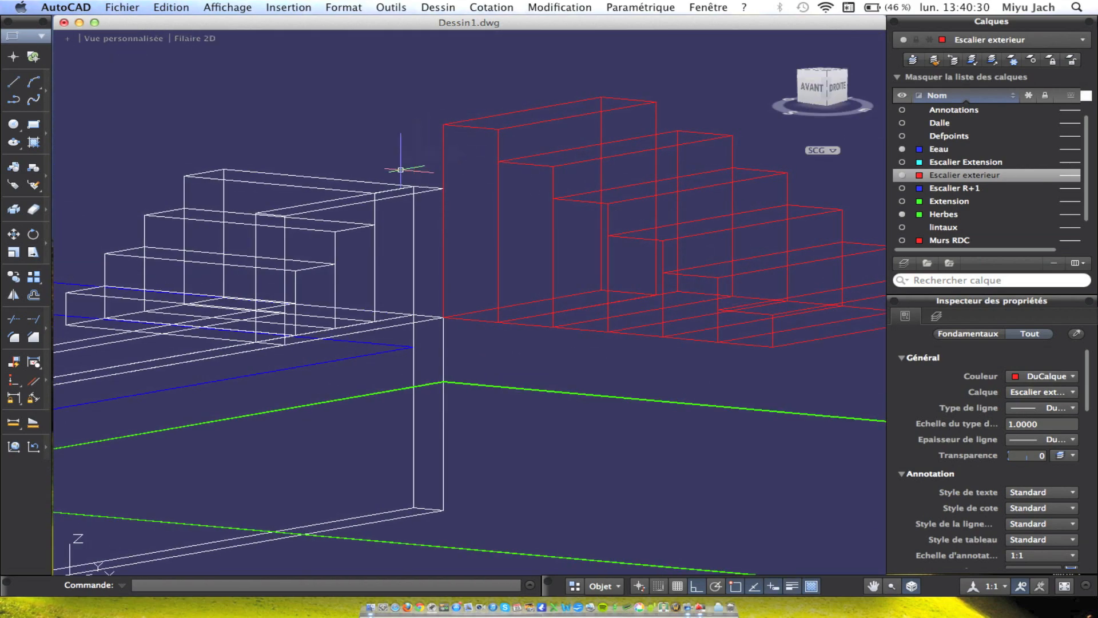
click(791, 324)
click(489, 108)
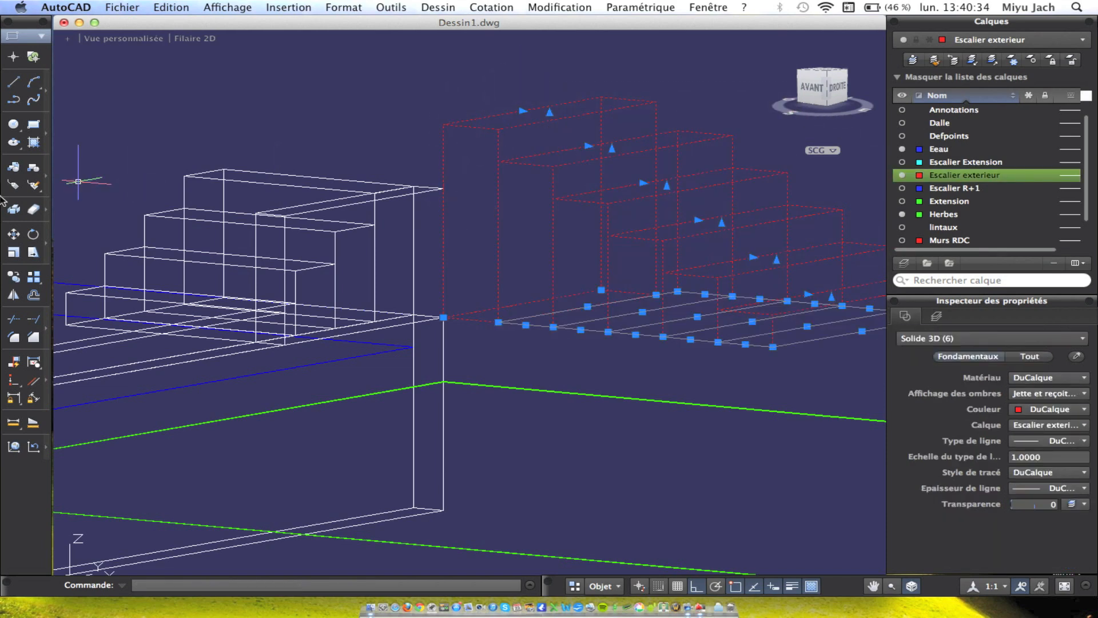
click(14, 235)
click(444, 124)
click(443, 188)
Delete the stray Piscines line floating above the lowest exterior step.
shift+middle_drag(567, 319, 445, 161)
scroll(782, 293, up, 3)
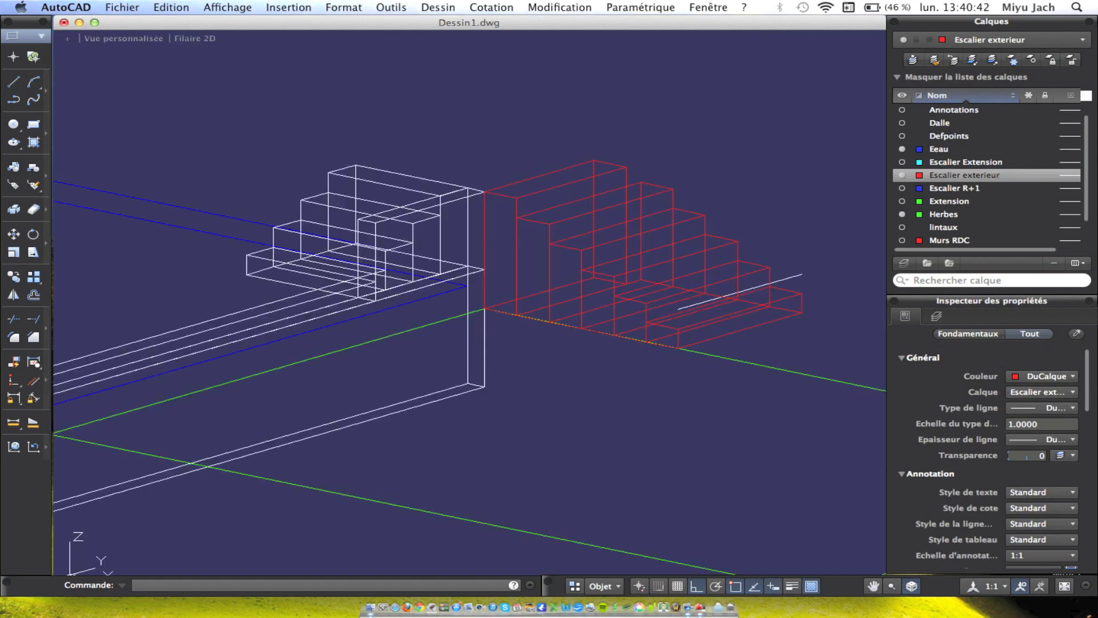
scroll(789, 285, up, 2)
click(788, 261)
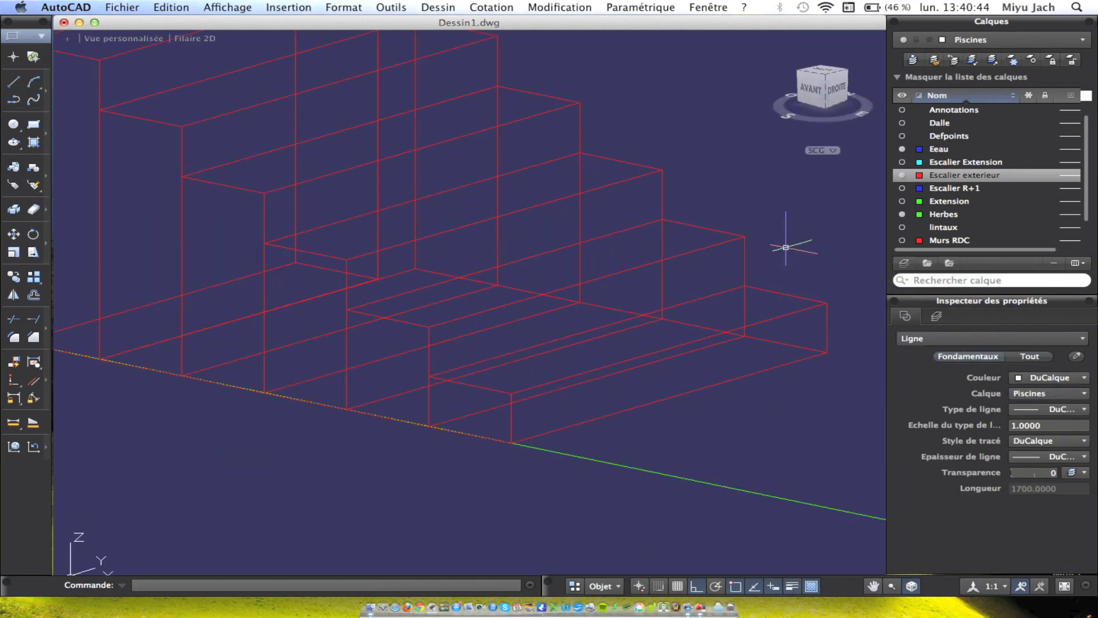
key(Delete)
scroll(787, 248, down, 4)
scroll(693, 270, up, 5)
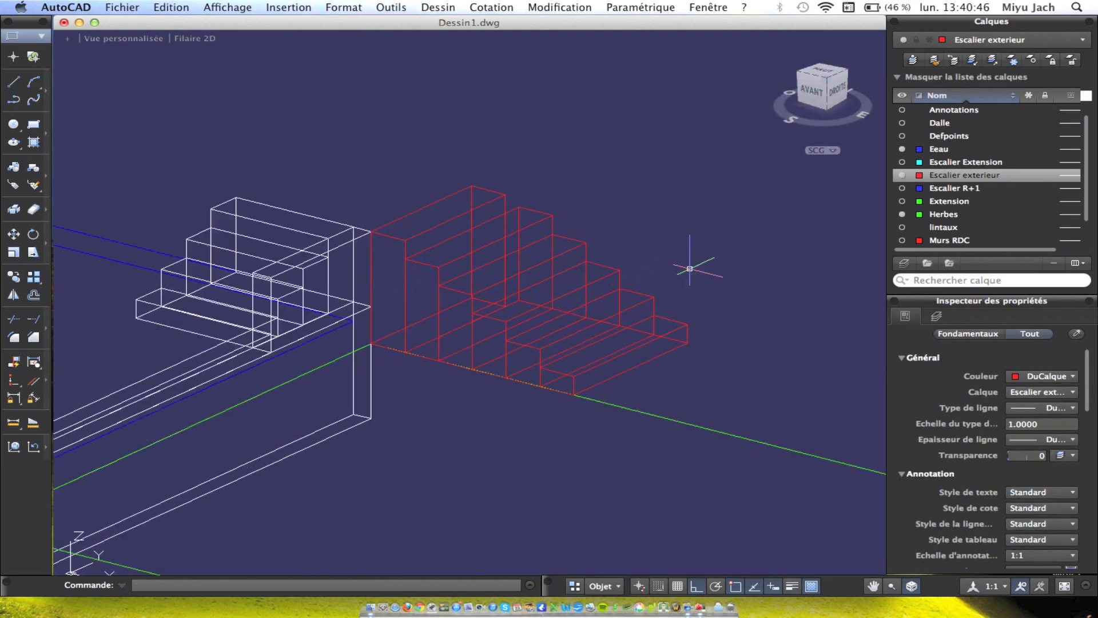
scroll(662, 321, down, 4)
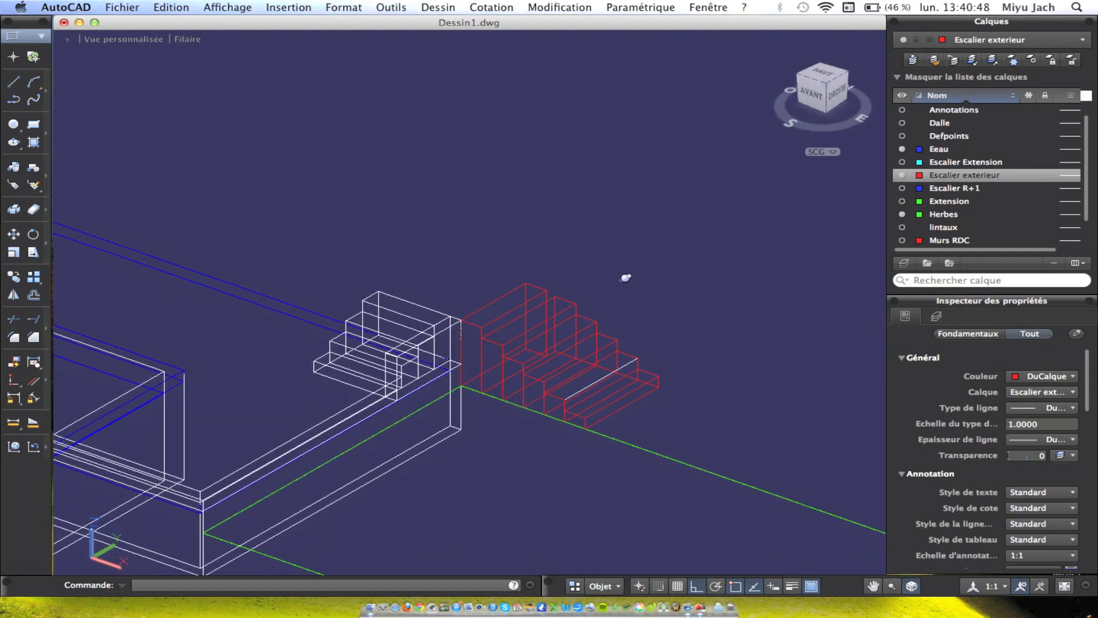
key(Escape)
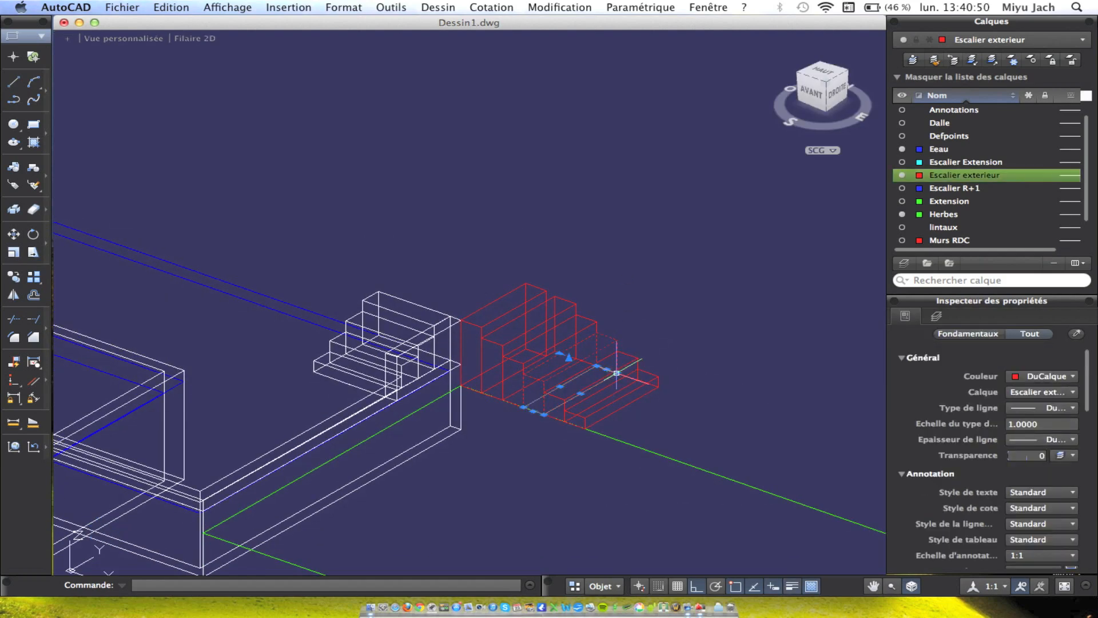
drag(583, 277, 716, 476)
Display the whole pool and stair model in the Conceptuel visual style.
scroll(710, 318, down, 3)
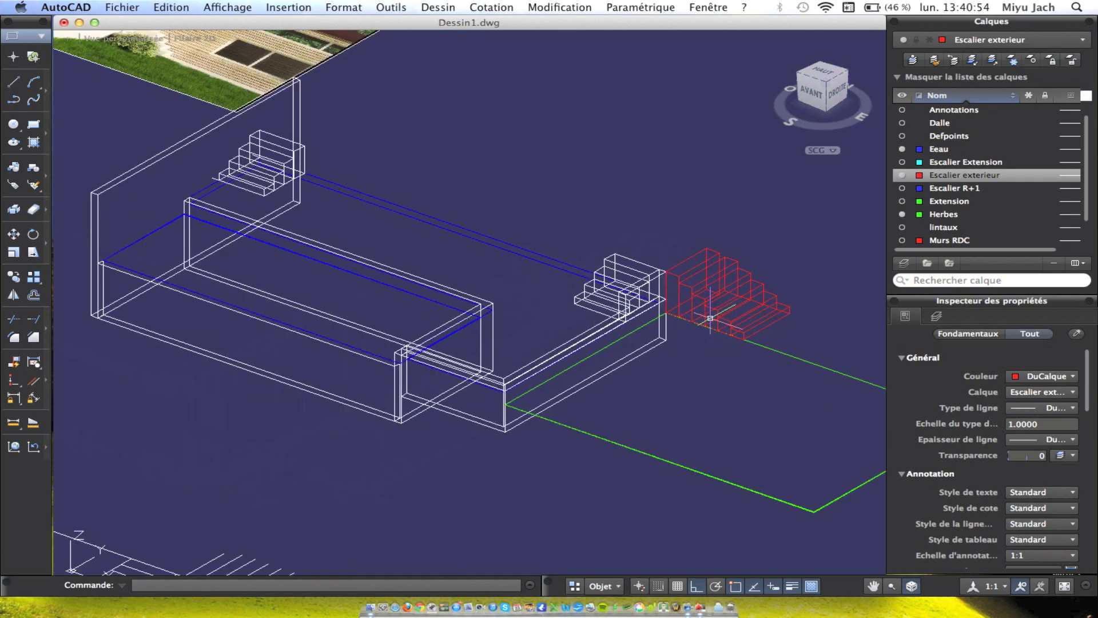
click(229, 5)
mouse_move(150, 4)
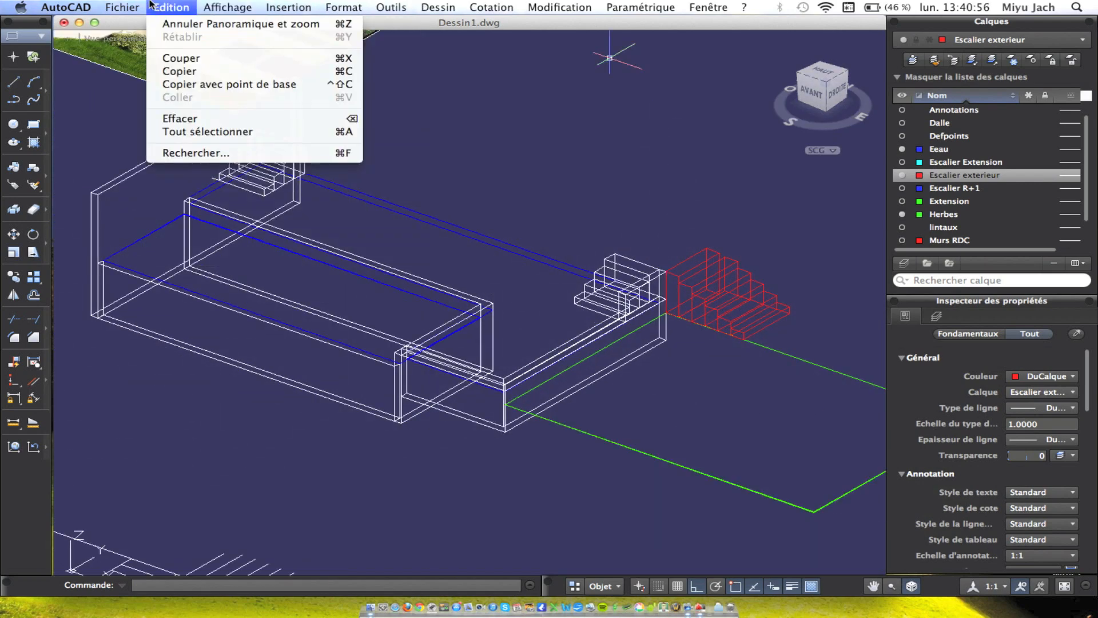
mouse_move(225, 7)
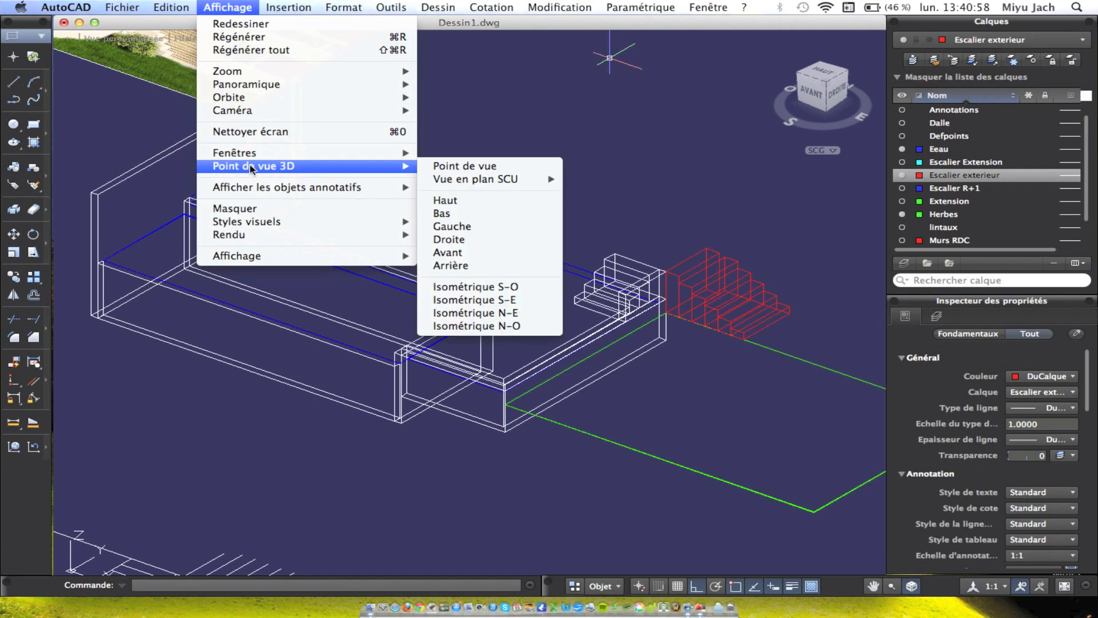
mouse_move(264, 221)
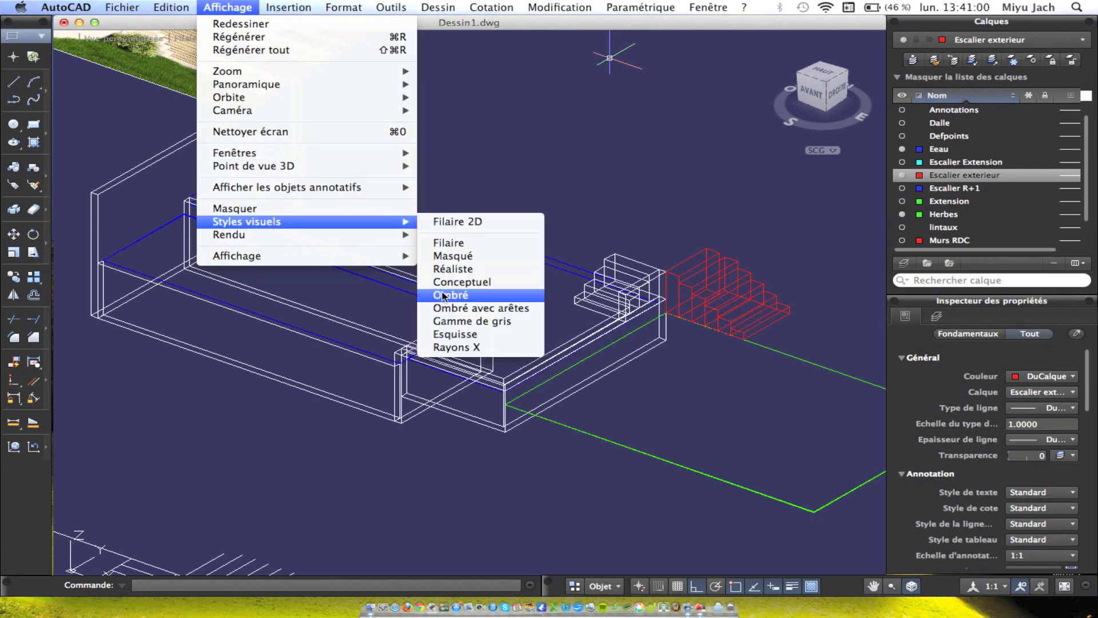
click(479, 277)
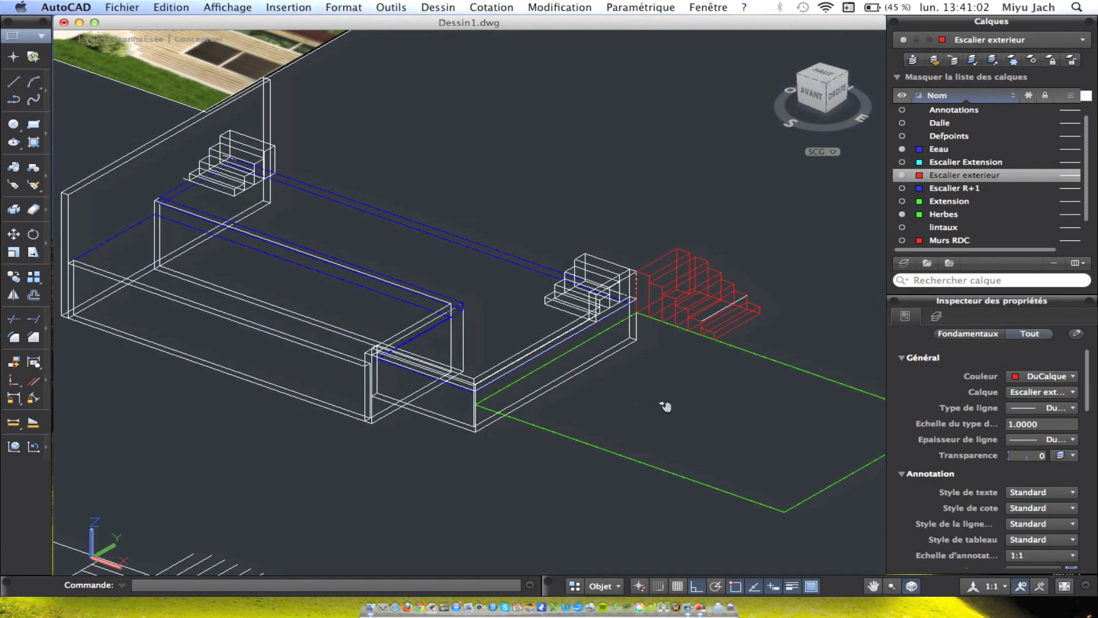
Examine the 3D pool and stair model against the reference photo and the 2D layout copies around it.
mouse_move(638, 355)
shift+middle_down()
mouse_move(387, 277)
mouse_move(571, 277)
mouse_move(518, 305)
mouse_move(455, 264)
mouse_move(534, 264)
mouse_move(504, 273)
mouse_move(520, 306)
shift+middle_up()
scroll(520, 306, down, 5)
scroll(329, 190, up, 4)
scroll(329, 189, up, 2)
shift+middle_drag(354, 280, 368, 339)
middle_drag(349, 193, 395, 336)
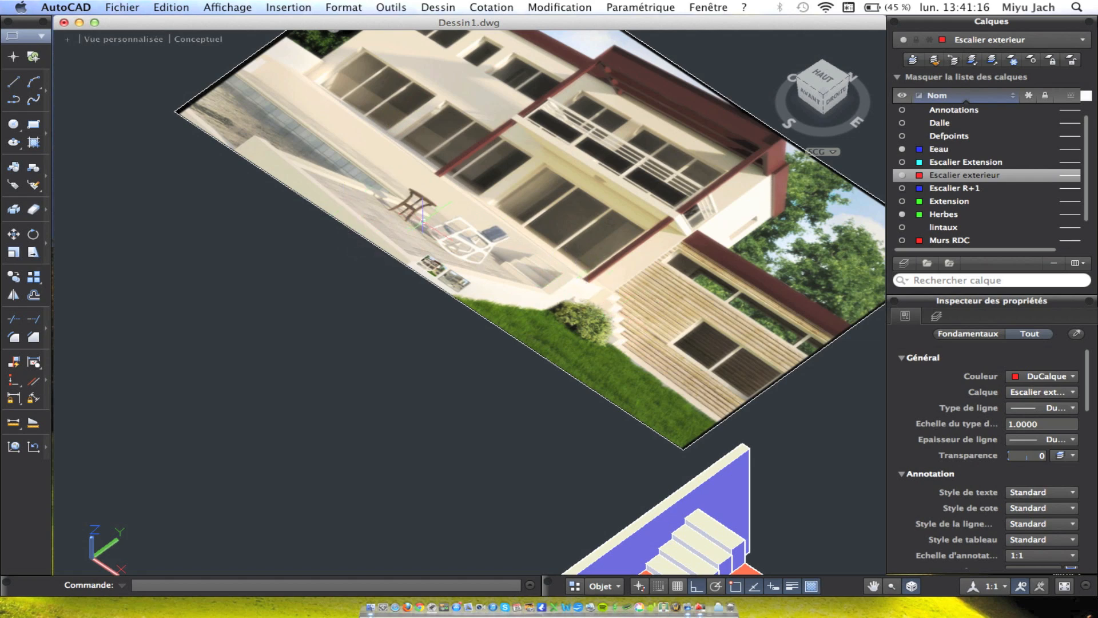
middle_drag(360, 118, 396, 184)
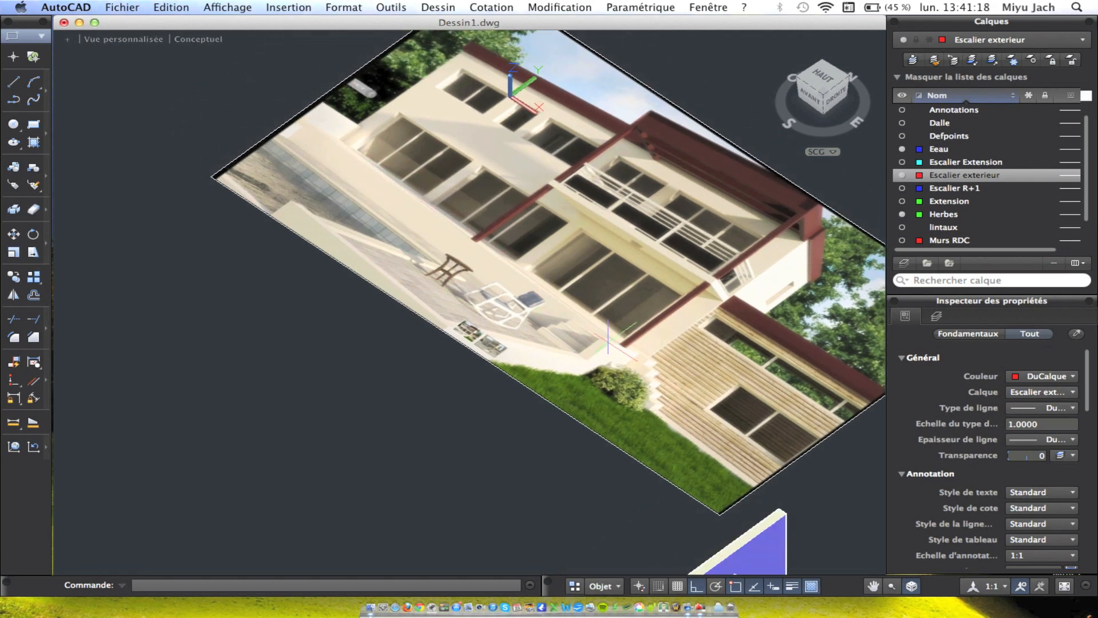
middle_drag(610, 377, 262, 75)
scroll(262, 75, down, 3)
middle_drag(526, 389, 580, 254)
scroll(577, 251, down, 3)
middle_drag(589, 167, 510, 372)
scroll(556, 198, down, 3)
mouse_move(457, 343)
middle_down()
mouse_move(572, 237)
mouse_move(551, 273)
middle_up()
scroll(515, 309, down, 4)
middle_drag(679, 292, 628, 300)
scroll(532, 284, up, 3)
scroll(532, 284, up, 3)
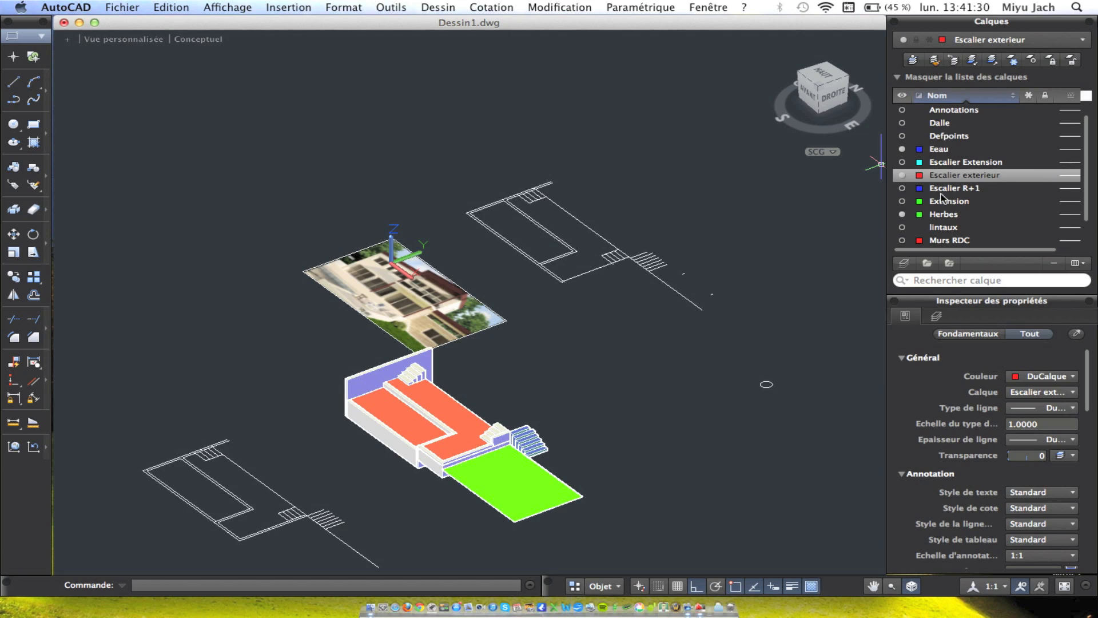
Turn on the Dalle, Defpoints, Escalier Extension, Escalier R+1, lintaux and Murs RDC layers, keeping Annotations and Extension off.
click(902, 200)
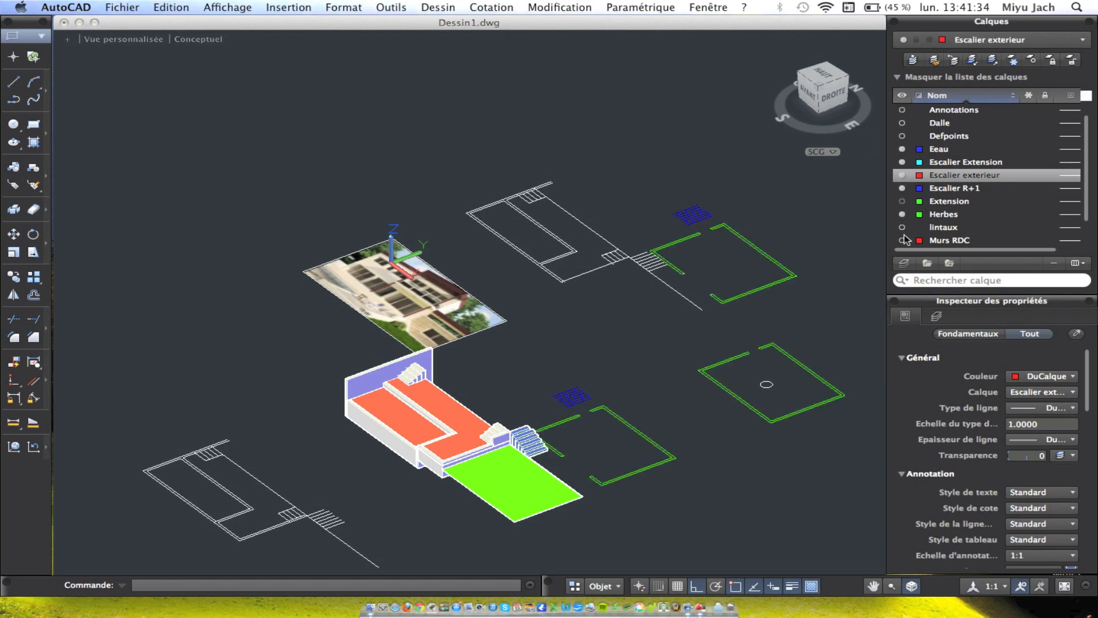
click(903, 214)
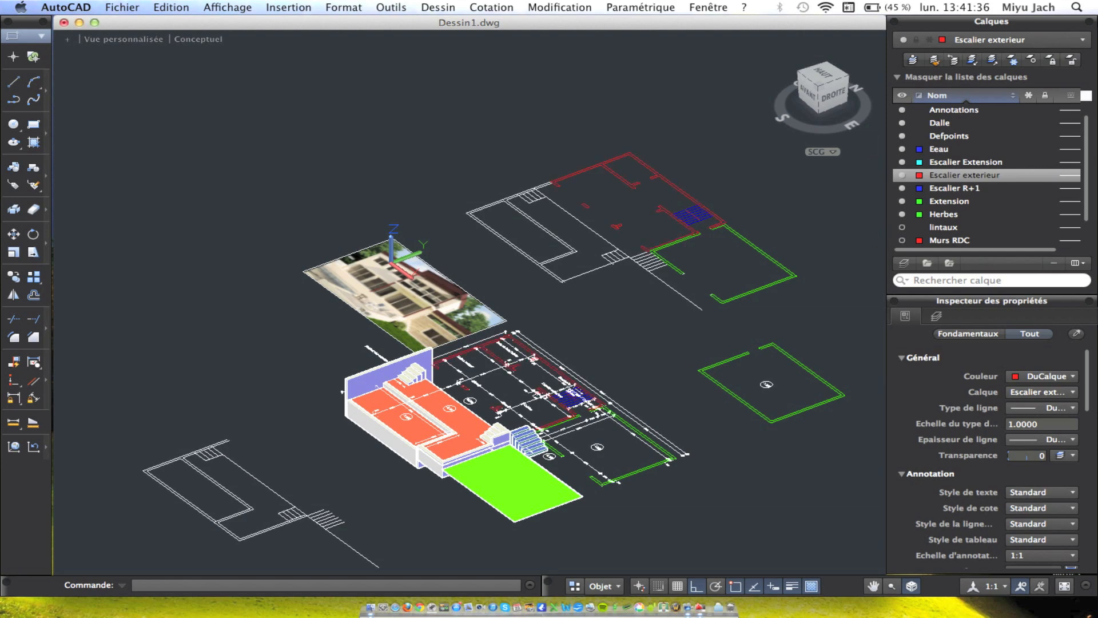
click(903, 109)
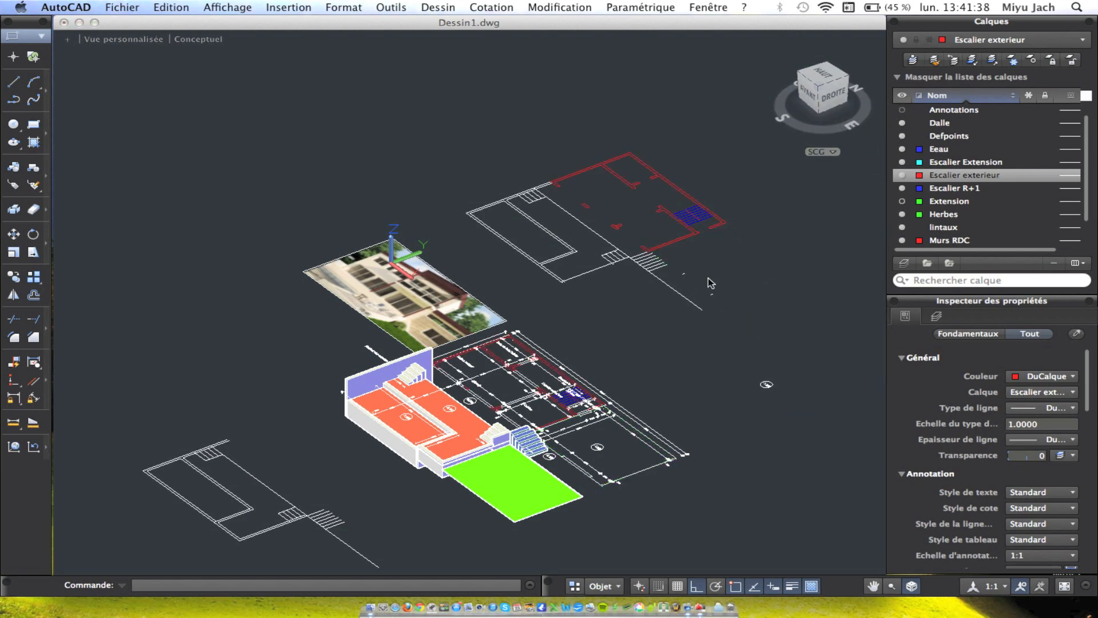
Make Terrasse Piscine the current layer.
scroll(512, 365, up, 8)
middle_drag(484, 422, 627, 243)
mouse_move(568, 324)
shift+middle_down()
mouse_move(461, 299)
mouse_move(633, 372)
mouse_move(641, 355)
mouse_move(664, 359)
mouse_move(595, 366)
shift+middle_up()
mouse_move(755, 469)
shift+middle_down()
mouse_move(718, 458)
mouse_move(702, 466)
shift+middle_up()
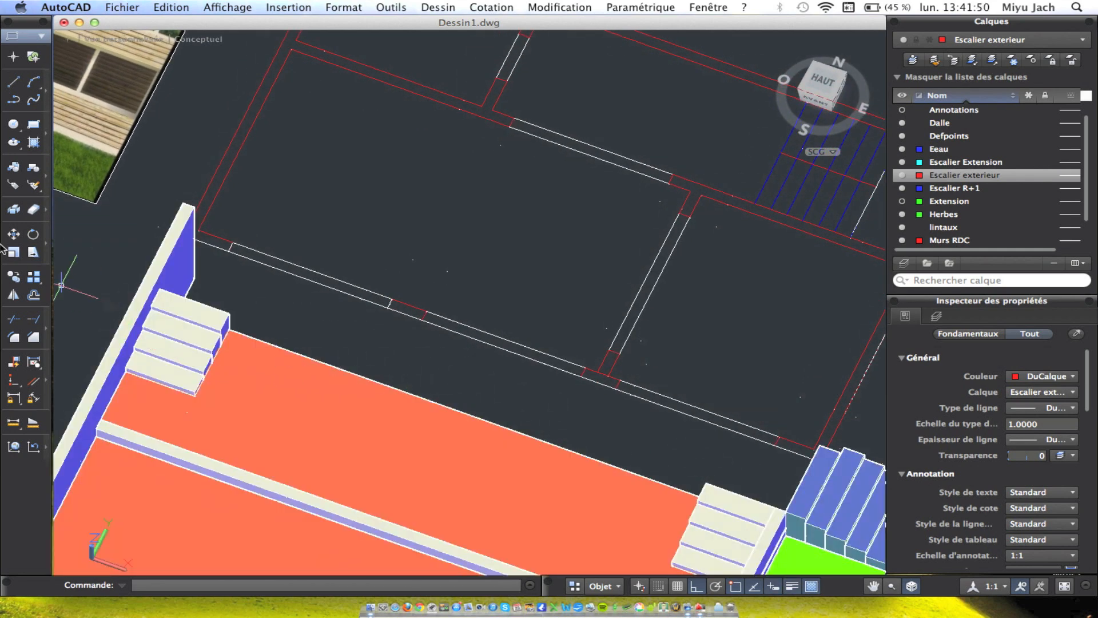
scroll(992, 222, down, 2)
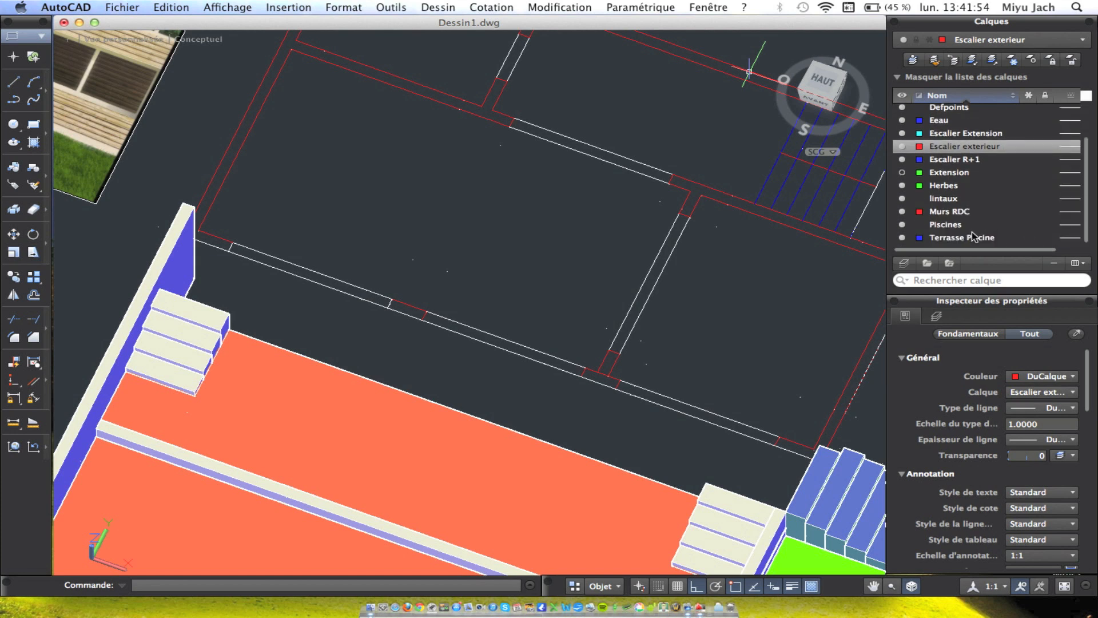
click(974, 237)
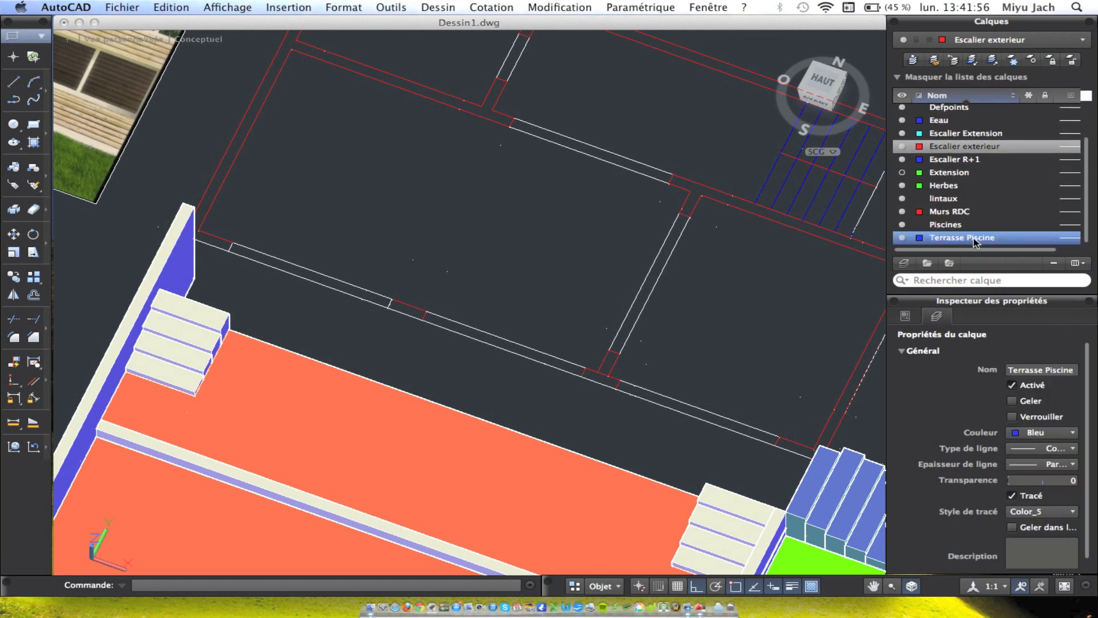
double_click(974, 239)
Draw the terrace rectangle from the house wall's corner beside the tall pool wall to the pool corner by the exterior stairs.
click(33, 130)
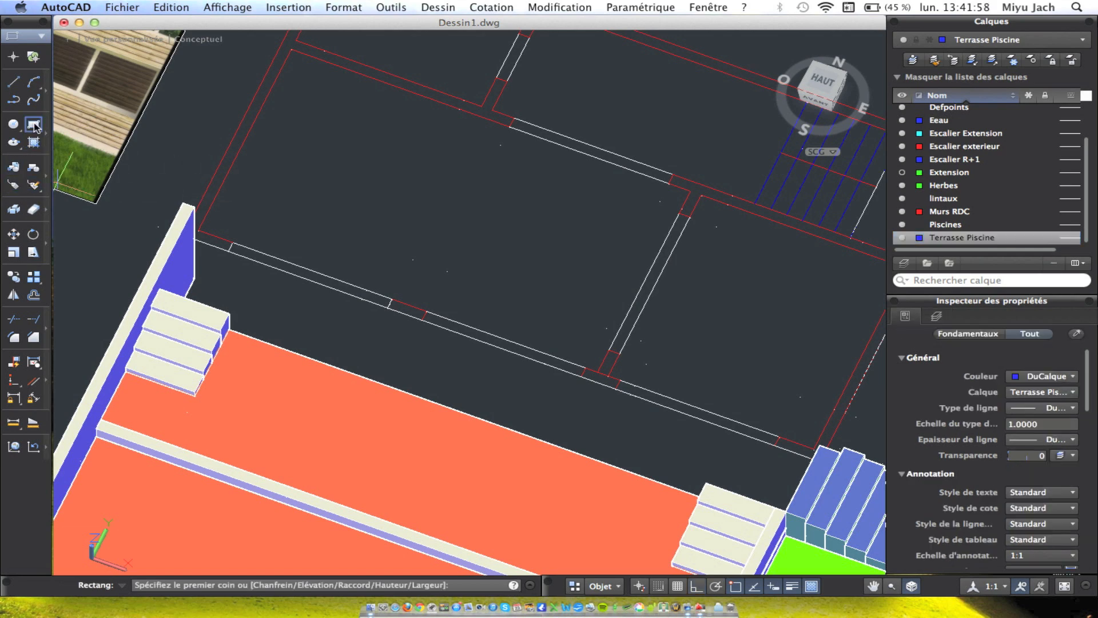
click(198, 231)
mouse_move(526, 389)
middle_down()
mouse_move(436, 347)
mouse_move(379, 301)
middle_up()
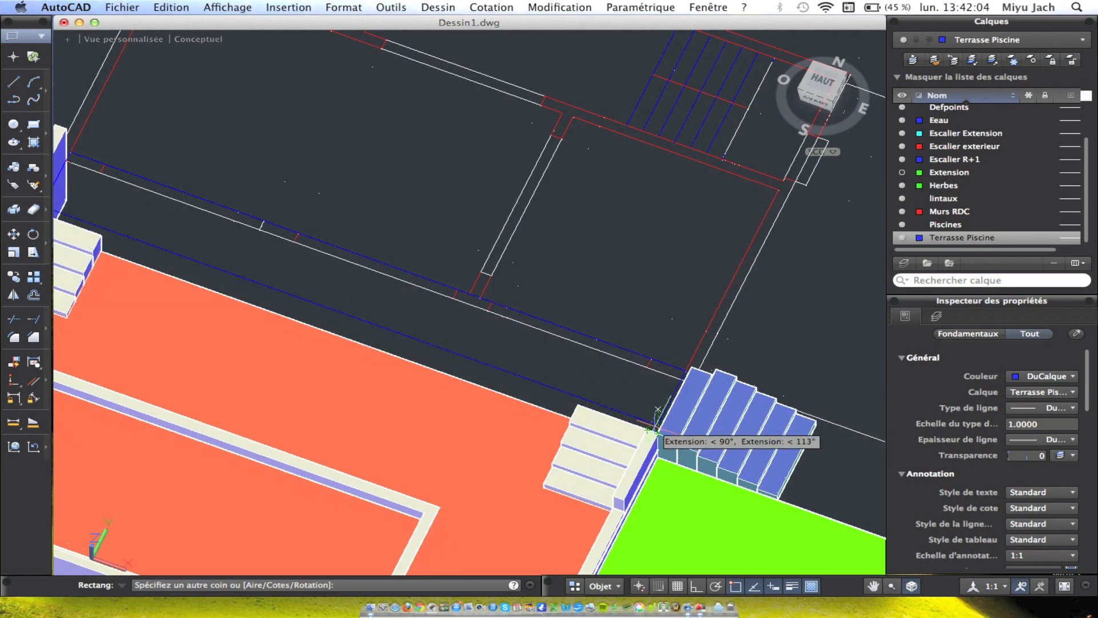
mouse_move(654, 429)
shift+middle_down()
mouse_move(762, 431)
mouse_move(578, 431)
mouse_move(652, 432)
shift+middle_up()
scroll(686, 160, up, 10)
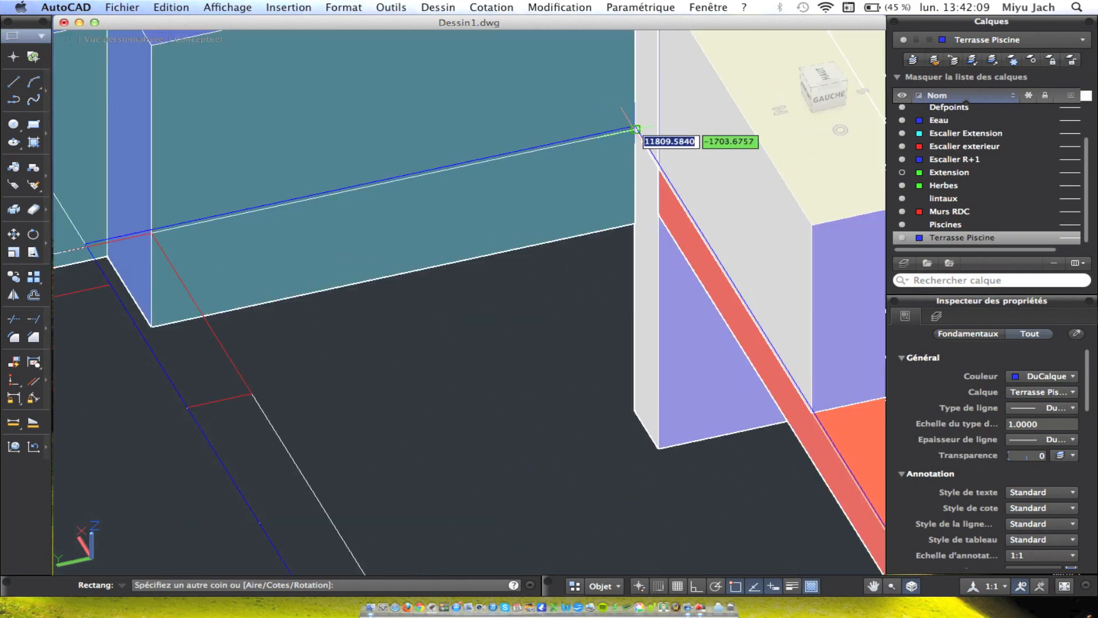
click(636, 129)
Stretch the terrace rectangle's house-side edge to the outer line of the house wall.
scroll(636, 129, down, 6)
mouse_move(549, 303)
shift+middle_down()
mouse_move(422, 318)
mouse_move(252, 306)
mouse_move(247, 291)
mouse_move(516, 307)
shift+middle_up()
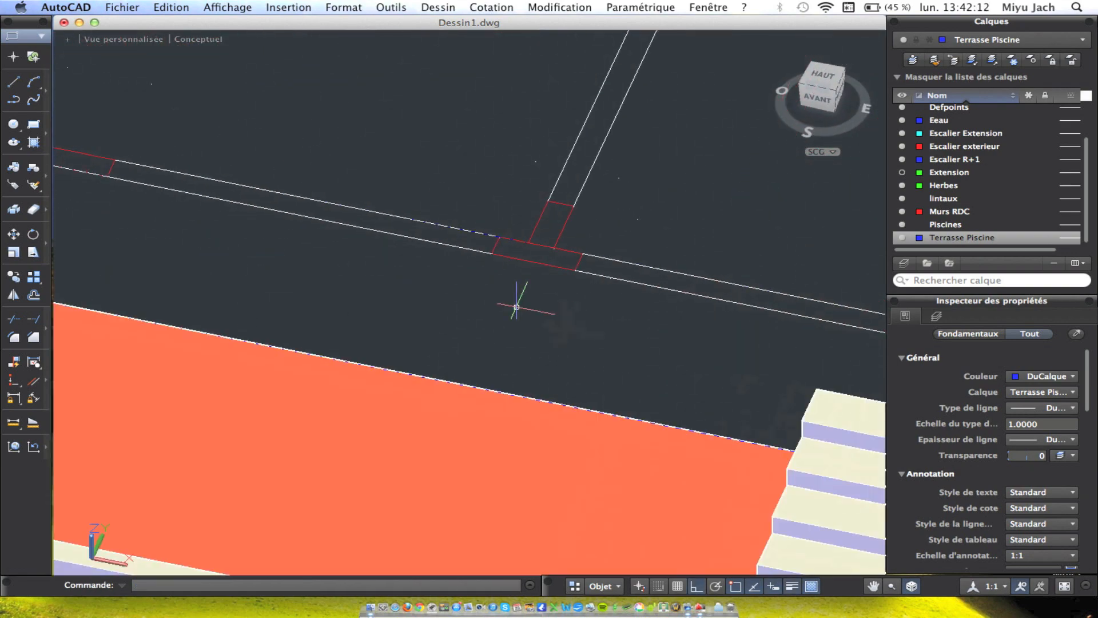
scroll(599, 292, down, 8)
scroll(343, 229, up, 8)
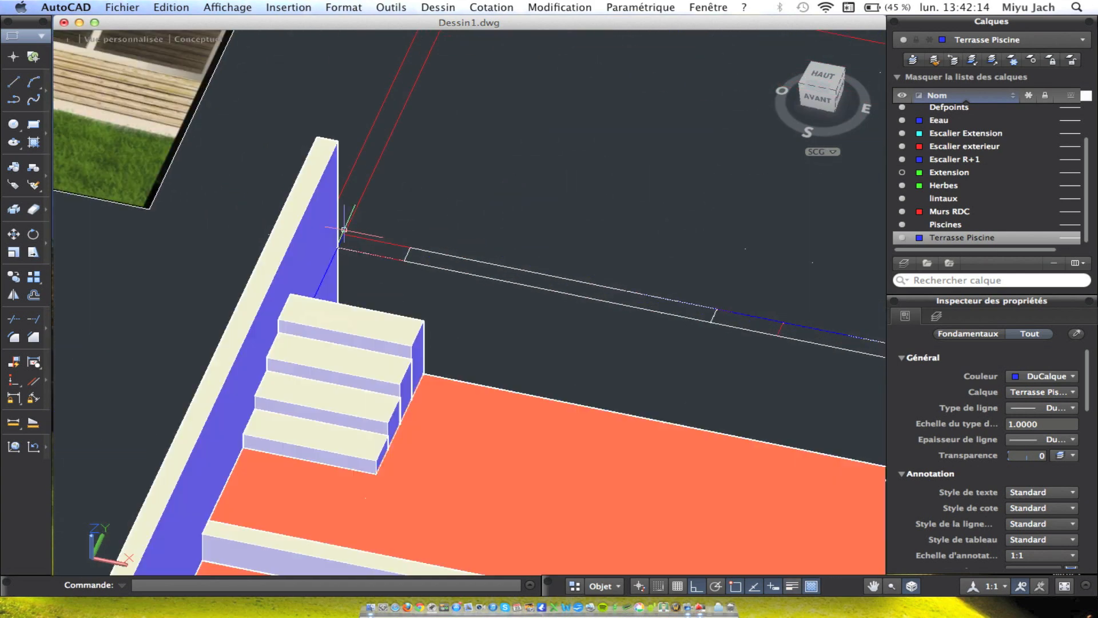
scroll(346, 231, up, 2)
click(325, 242)
scroll(395, 256, down, 2)
middle_drag(667, 329, 283, 224)
scroll(687, 312, down, 4)
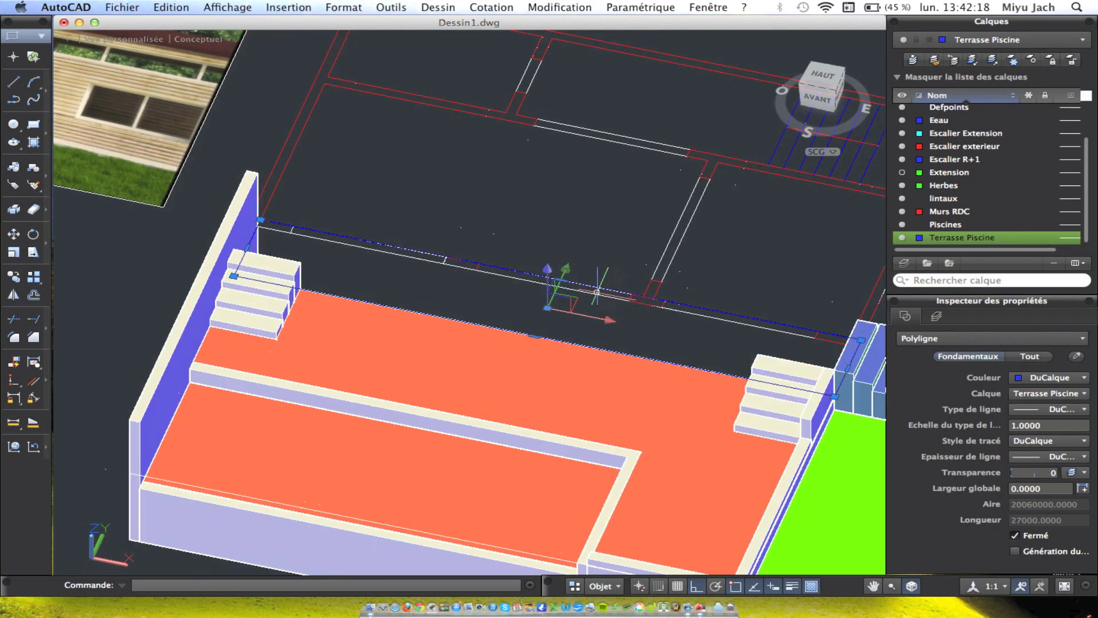
scroll(562, 270, up, 4)
click(526, 269)
click(513, 288)
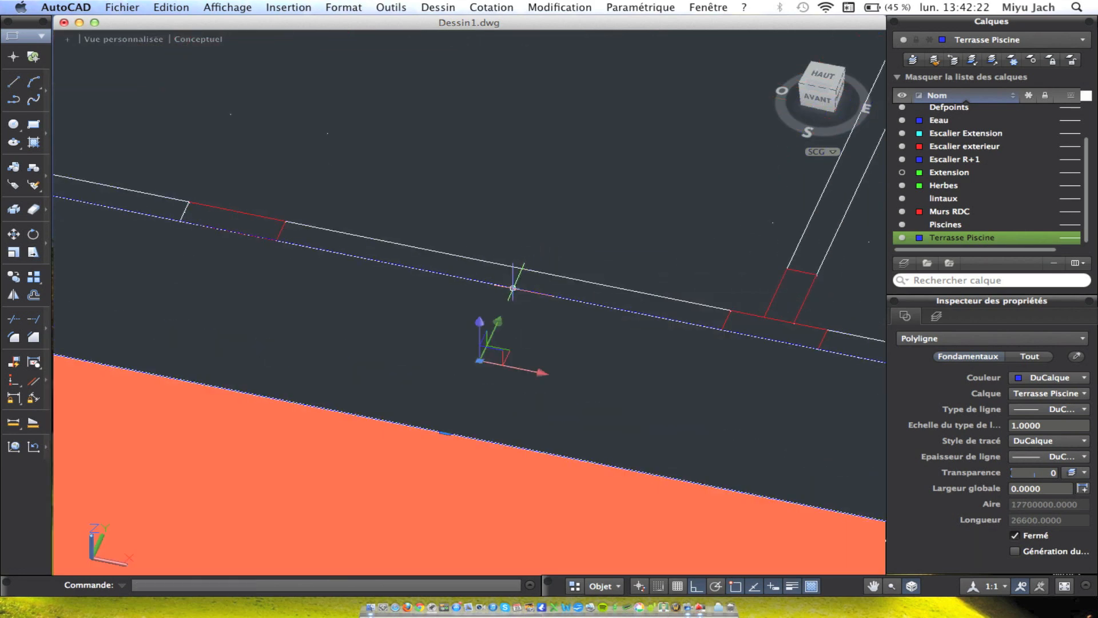
scroll(513, 288, down, 4)
key(Escape)
shift+middle_drag(351, 286, 312, 281)
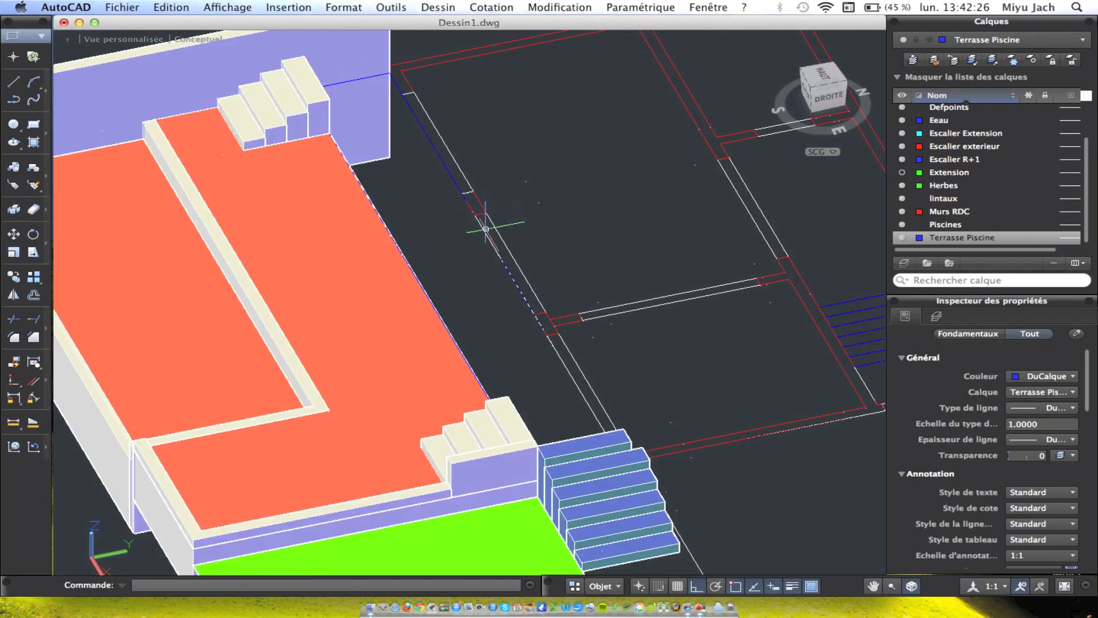
scroll(472, 212, up, 5)
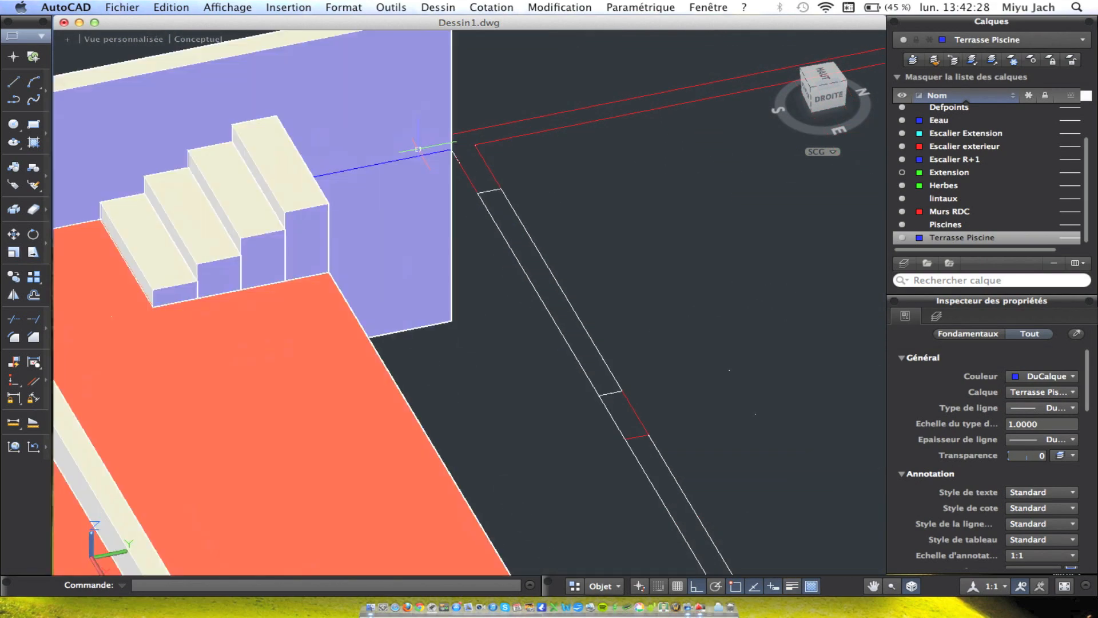
click(413, 155)
key(Escape)
scroll(439, 155, down, 3)
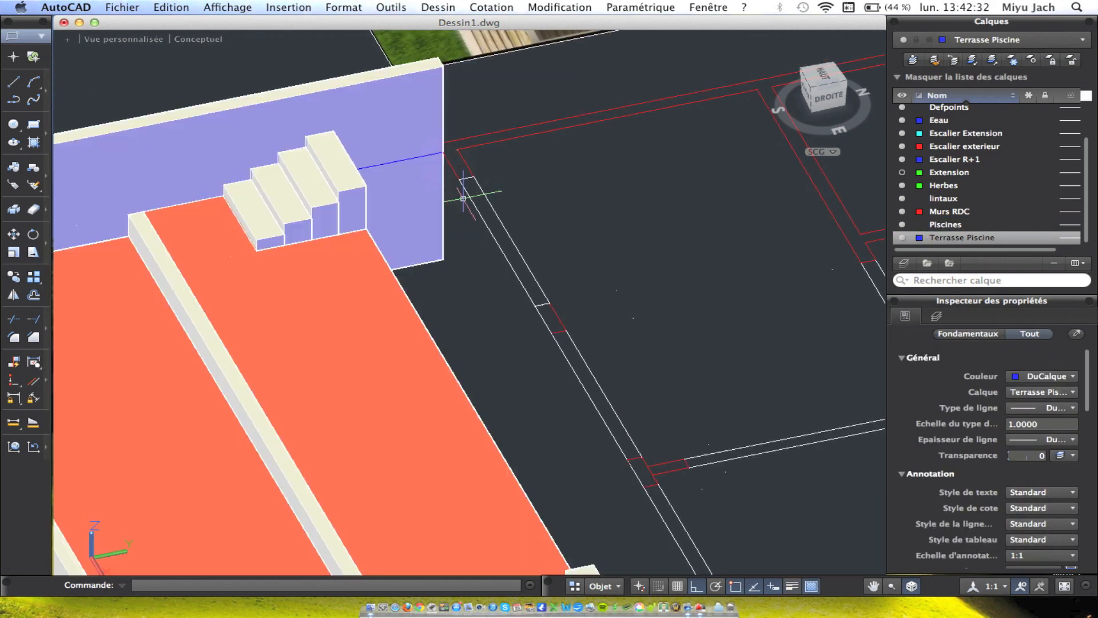
Display the model in the Filaire 2D visual style and select the terrace rectangle.
click(250, 8)
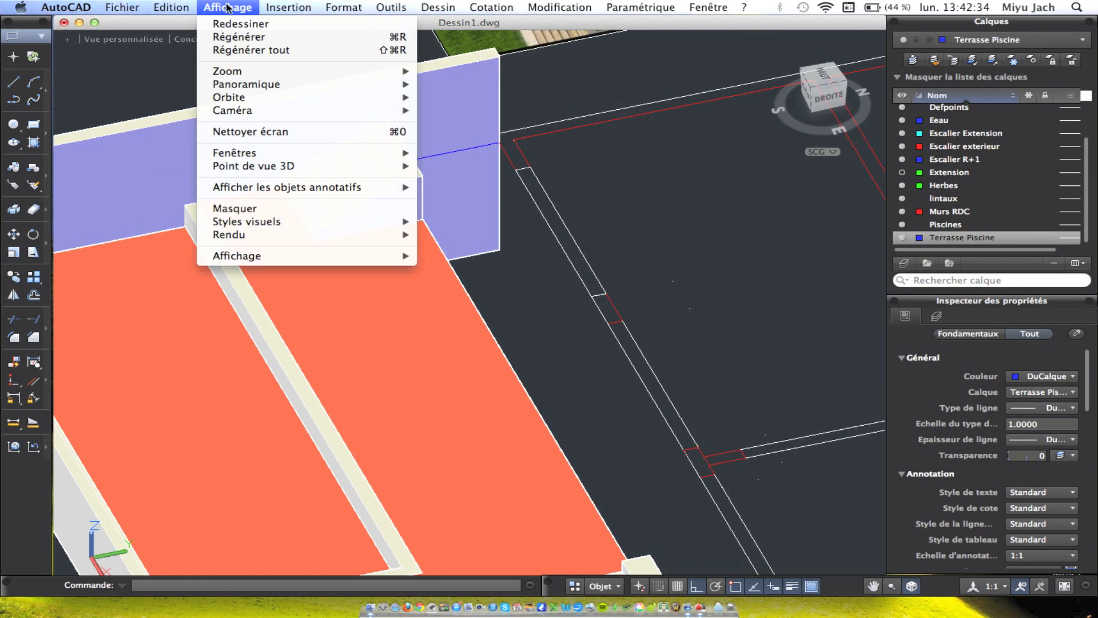
mouse_move(227, 153)
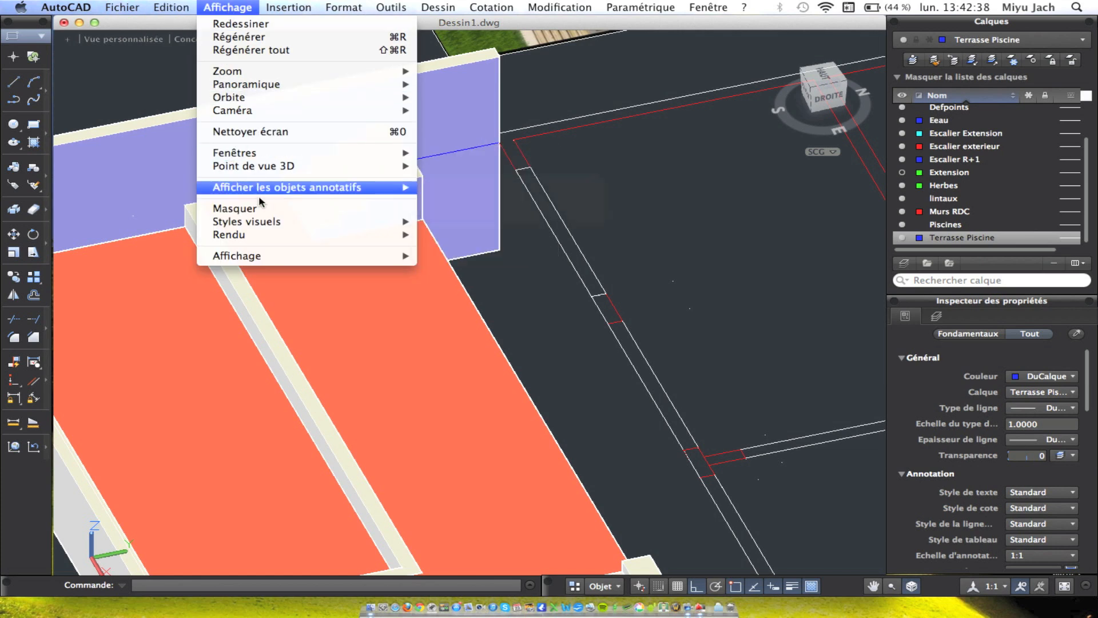
mouse_move(266, 223)
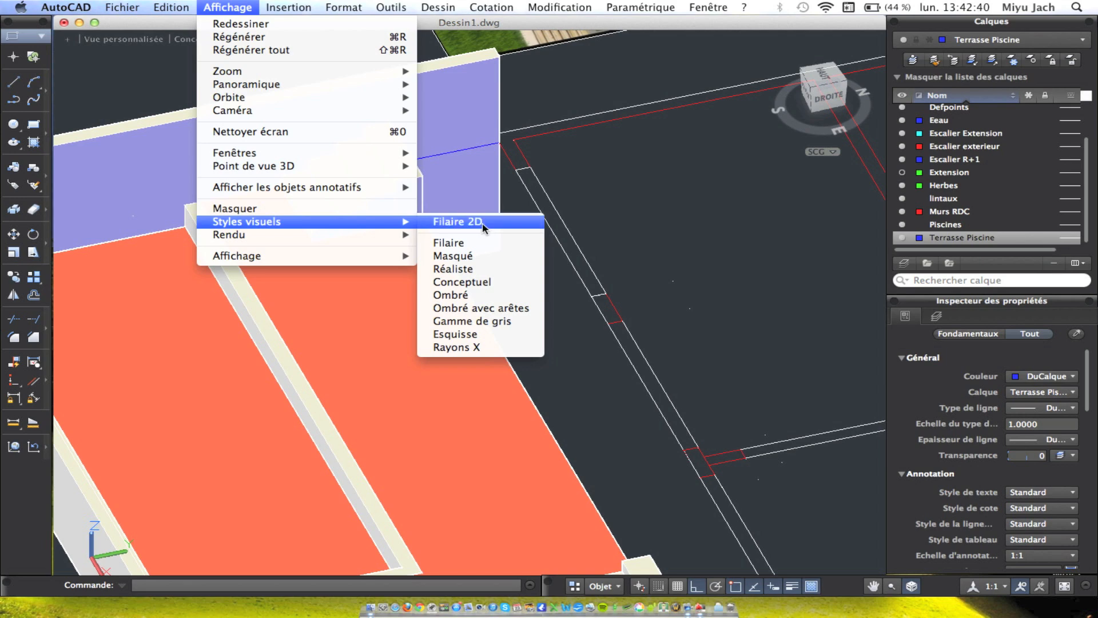
click(483, 224)
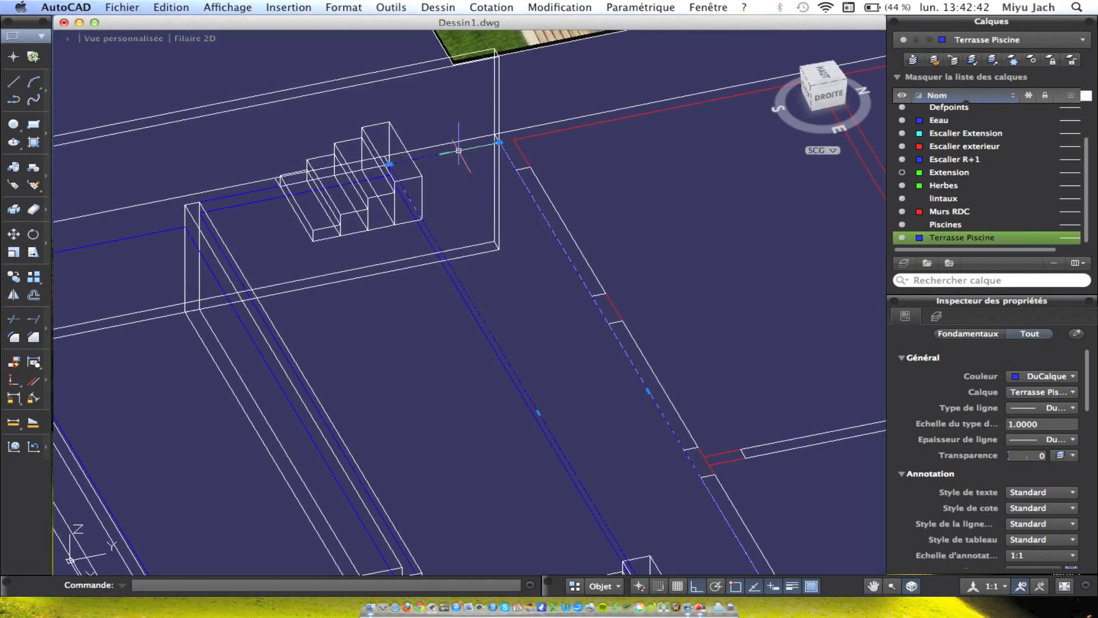
Extrude the terrace rectangle up to the upper corner of the highest interior pool step.
click(524, 6)
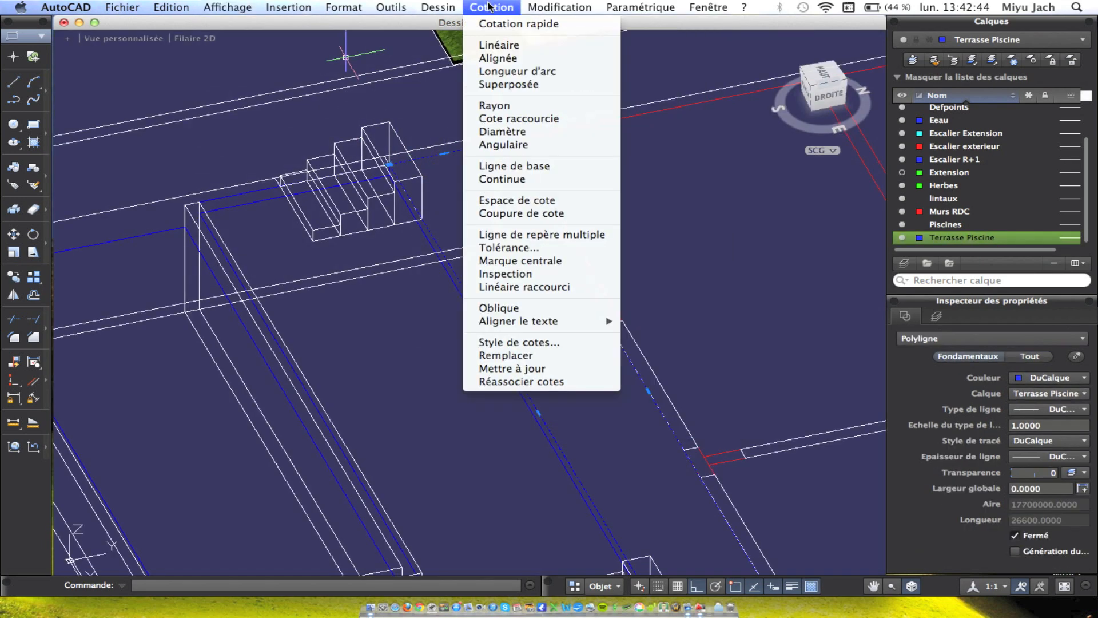
mouse_move(452, 24)
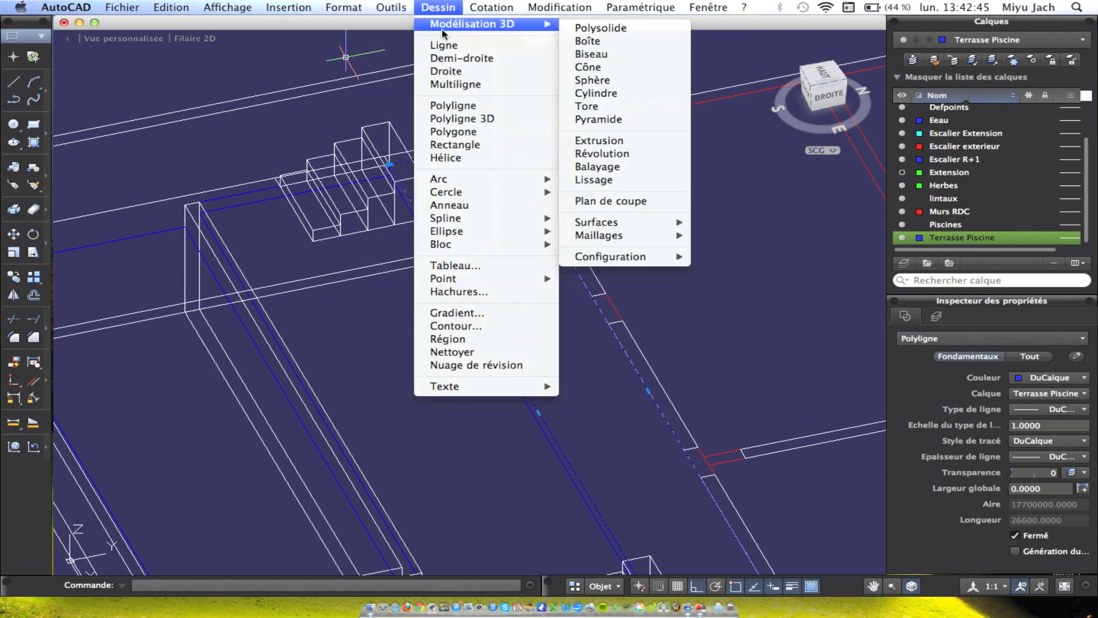
click(588, 148)
scroll(434, 189, up, 5)
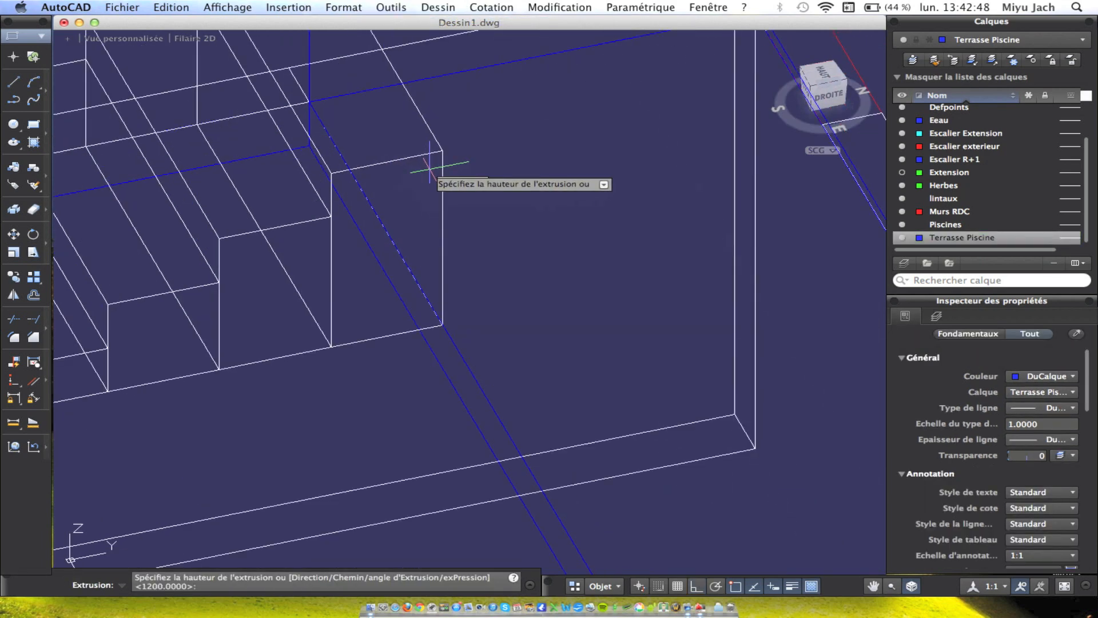
click(443, 151)
Display the extruded terrace and pool model in the Conceptuel visual style and compare it with the reference photo.
scroll(456, 153, down, 7)
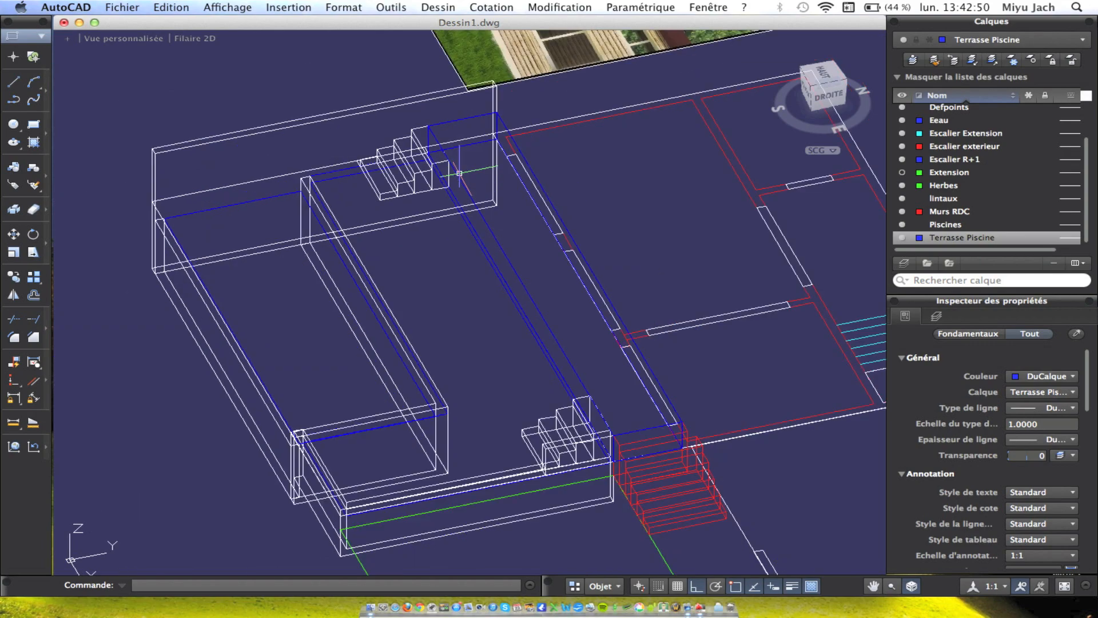
shift+middle_drag(469, 185, 711, 311)
scroll(657, 326, up, 4)
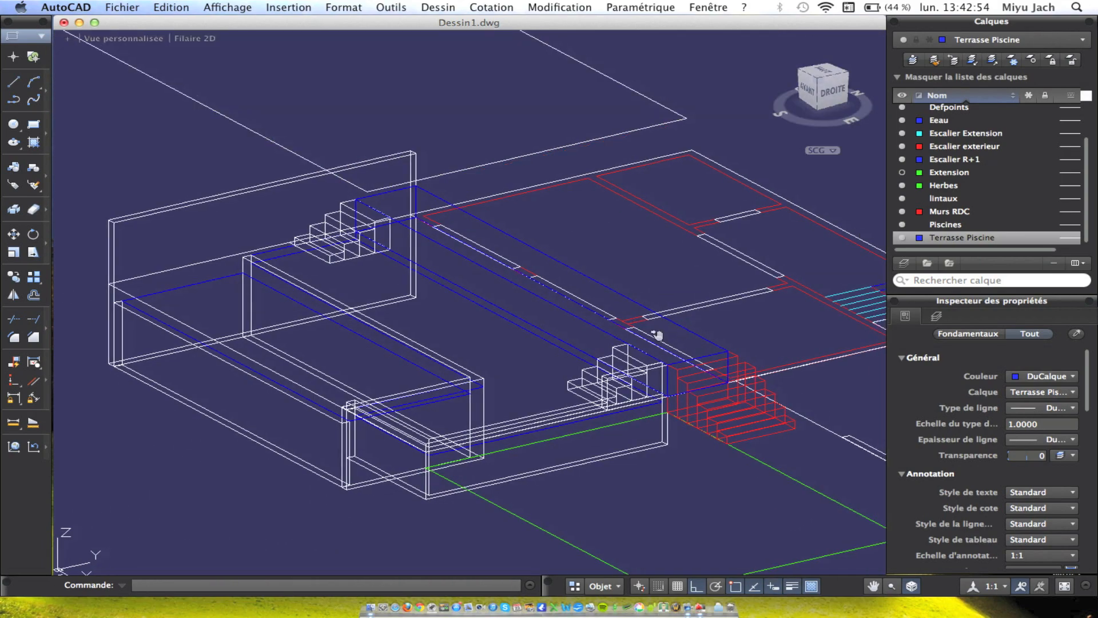
shift+middle_drag(630, 331, 572, 343)
middle_drag(511, 252, 616, 250)
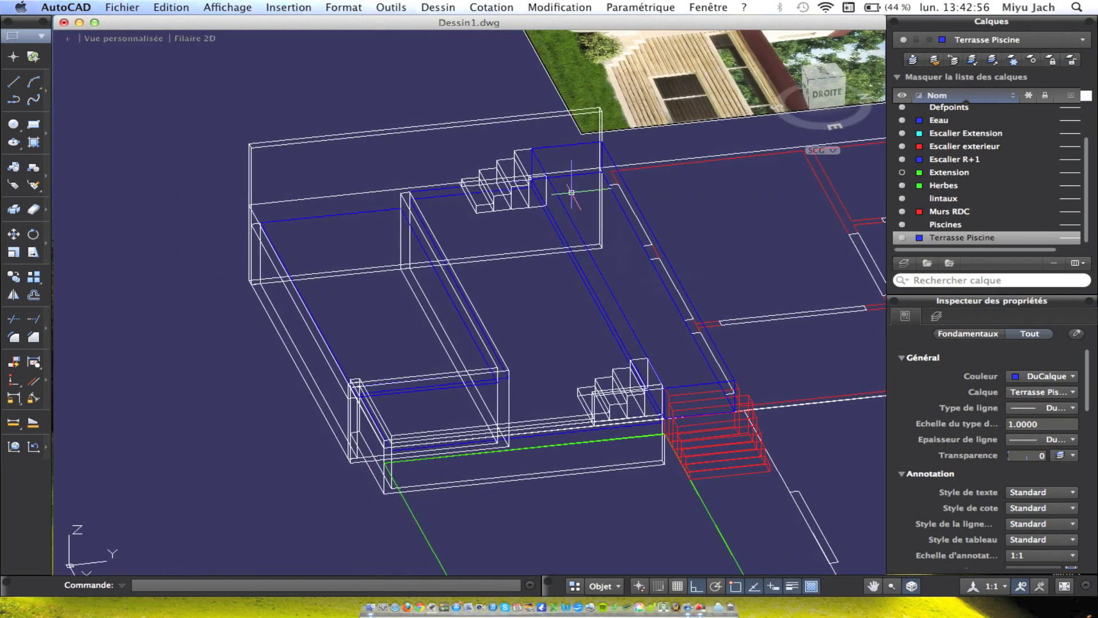
click(256, 5)
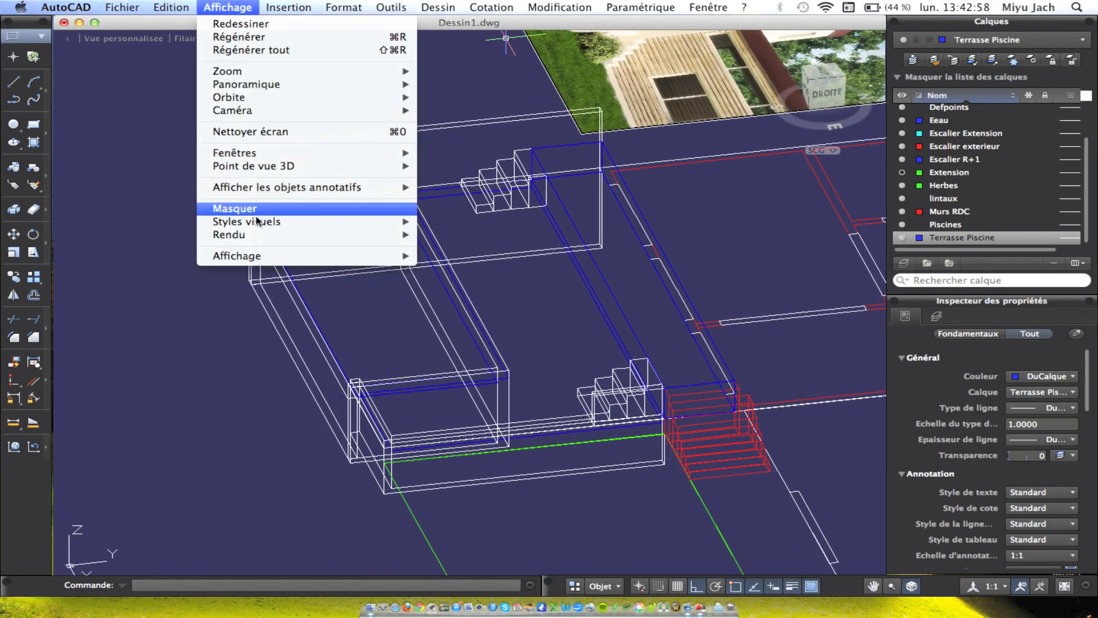
mouse_move(259, 223)
click(494, 285)
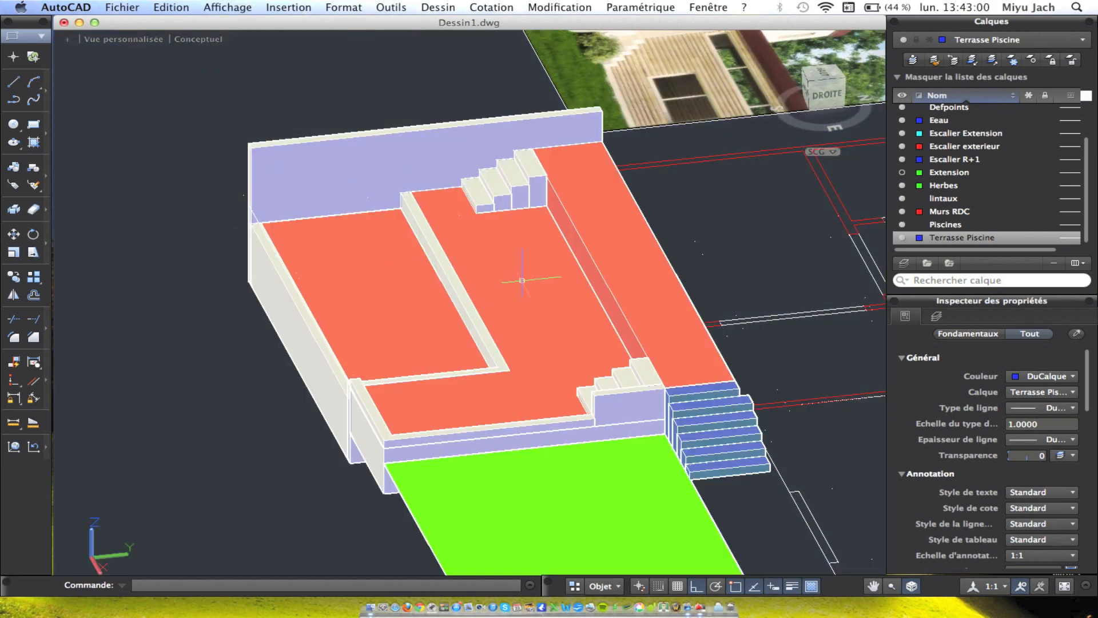
shift+middle_drag(476, 252, 576, 226)
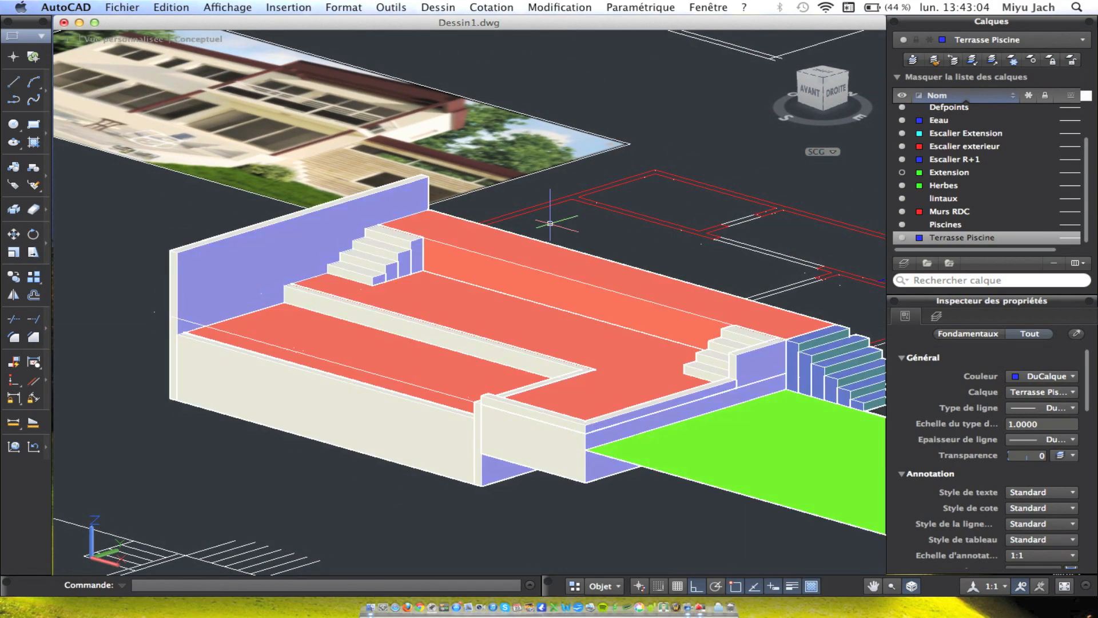
mouse_move(545, 227)
shift+middle_down()
mouse_move(651, 325)
mouse_move(639, 458)
shift+middle_up()
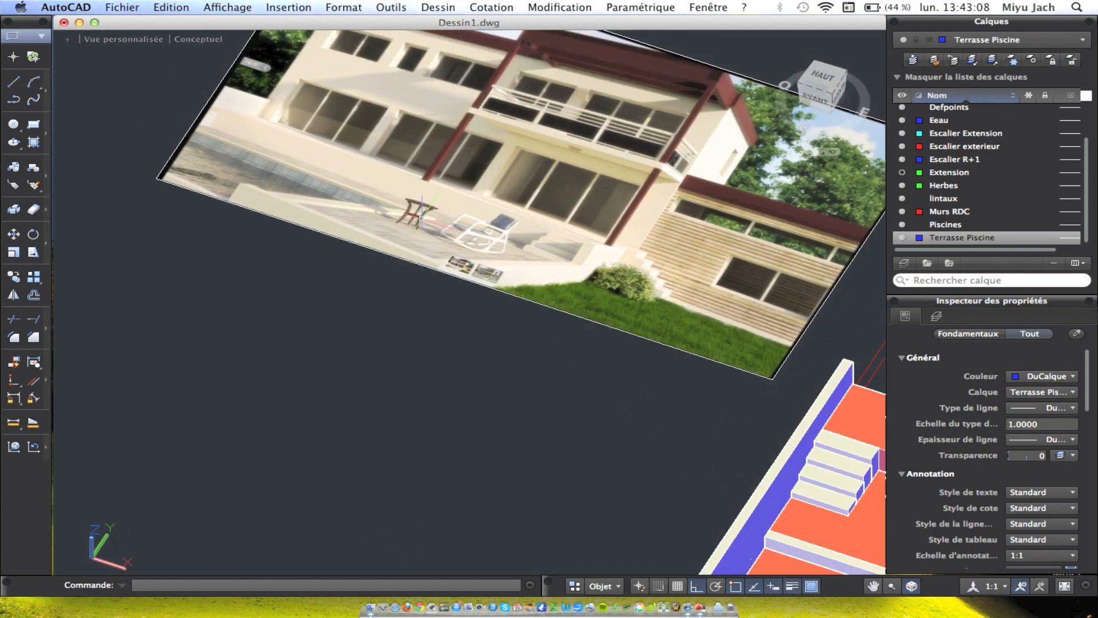
middle_drag(484, 286, 255, 40)
middle_drag(724, 424, 546, 380)
shift+middle_drag(612, 286, 544, 268)
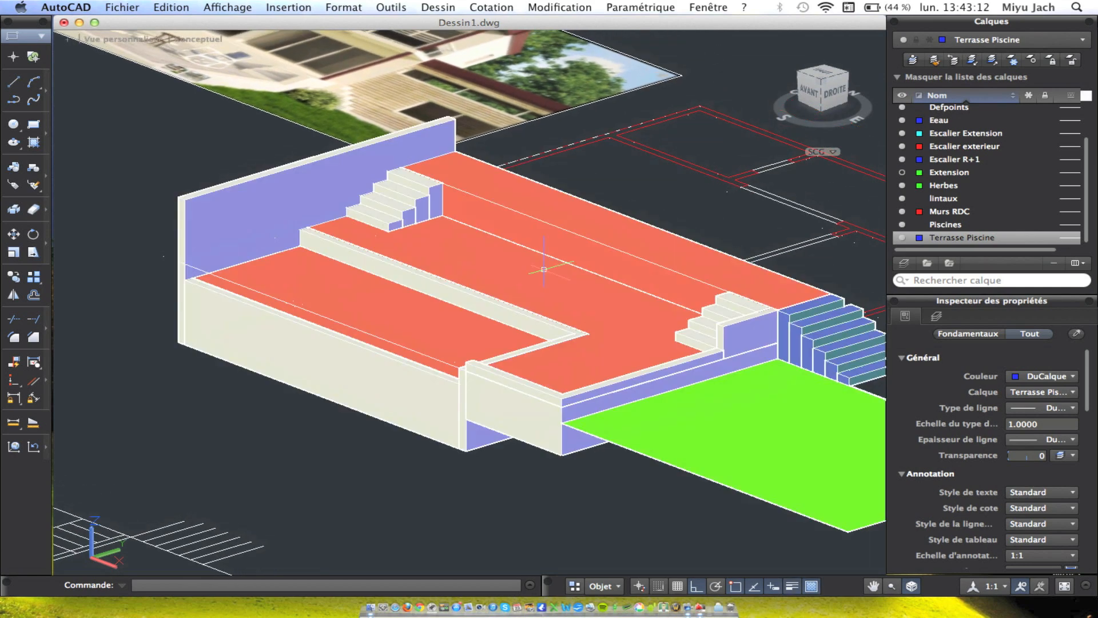
middle_drag(727, 228, 579, 210)
Resize and reposition the drawing window so that it fills the workspace.
shift+drag(886, 269, 755, 269)
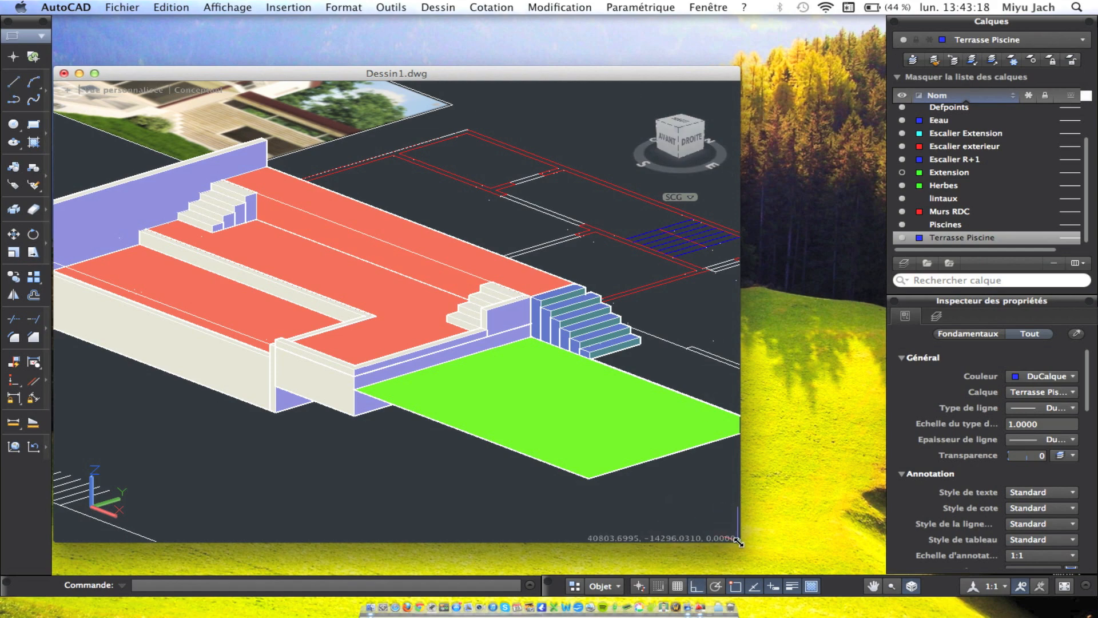
drag(739, 542, 883, 564)
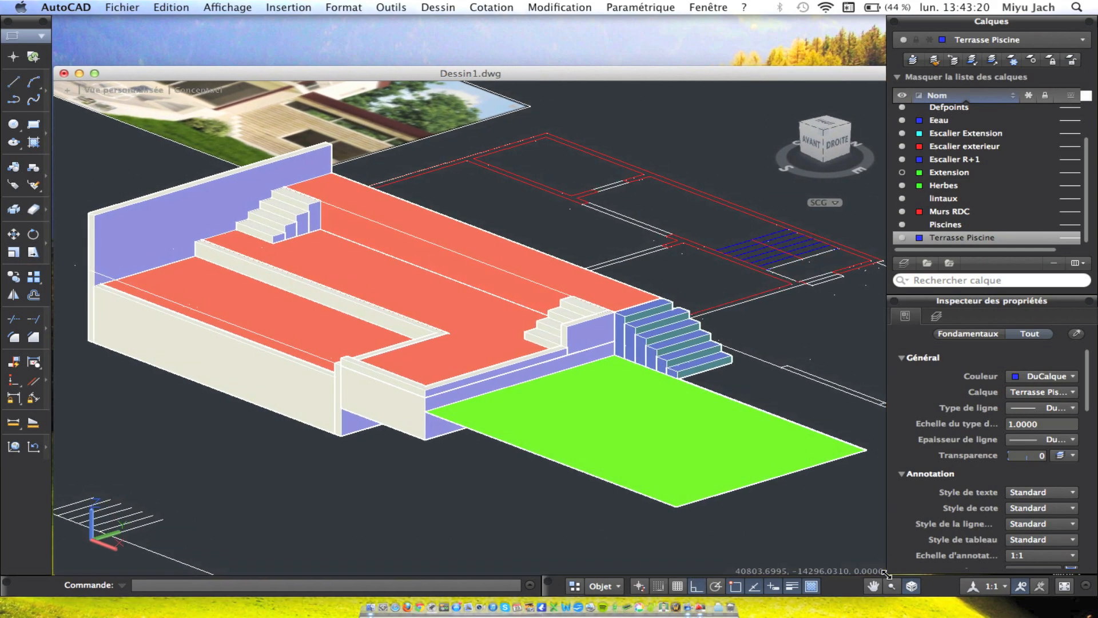
drag(586, 73, 586, 23)
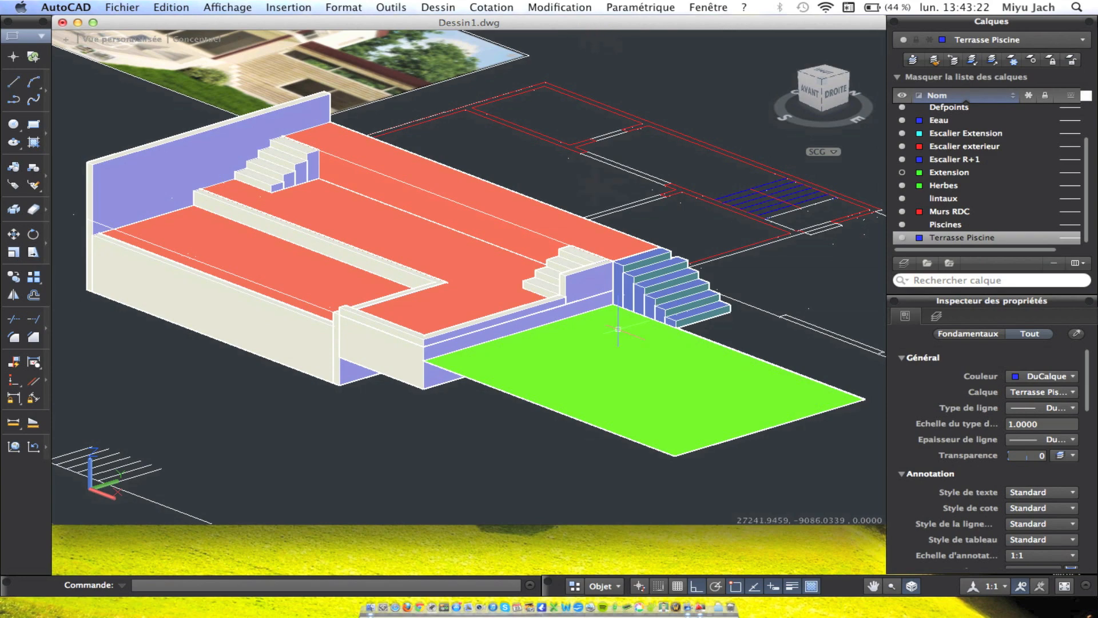
drag(649, 541, 642, 570)
Turn off the current Terrasse Piscine layer and the Eeau layer to hide the orange terrace and water surfaces.
scroll(646, 357, down, 3)
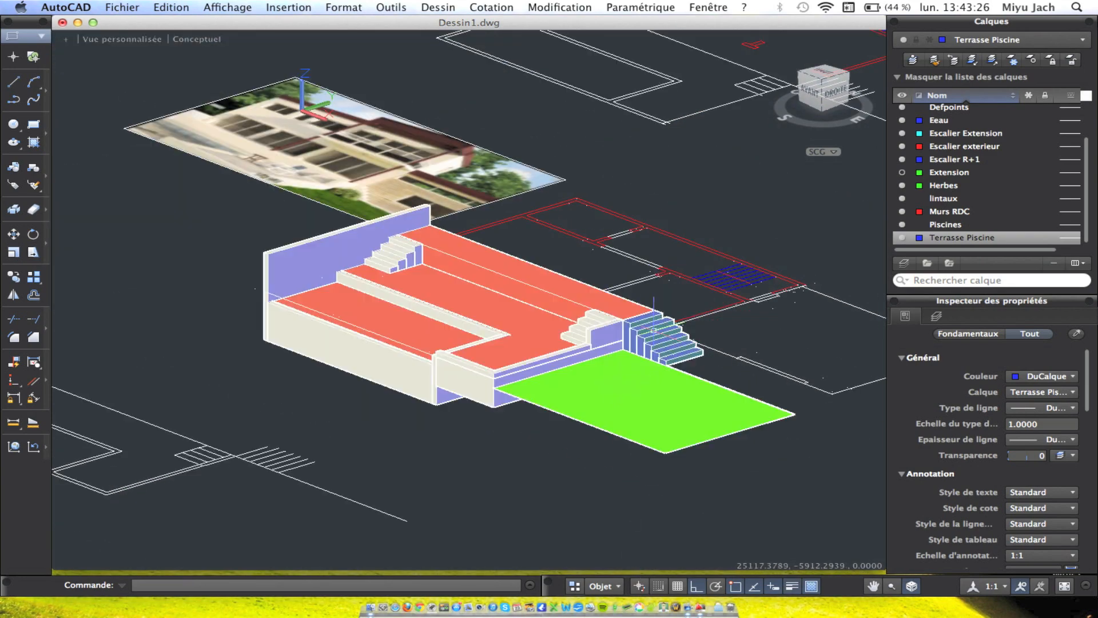
scroll(791, 314, up, 3)
mouse_move(639, 313)
shift+middle_down()
mouse_move(575, 333)
mouse_move(515, 311)
mouse_move(486, 319)
mouse_move(684, 333)
mouse_move(646, 343)
shift+middle_up()
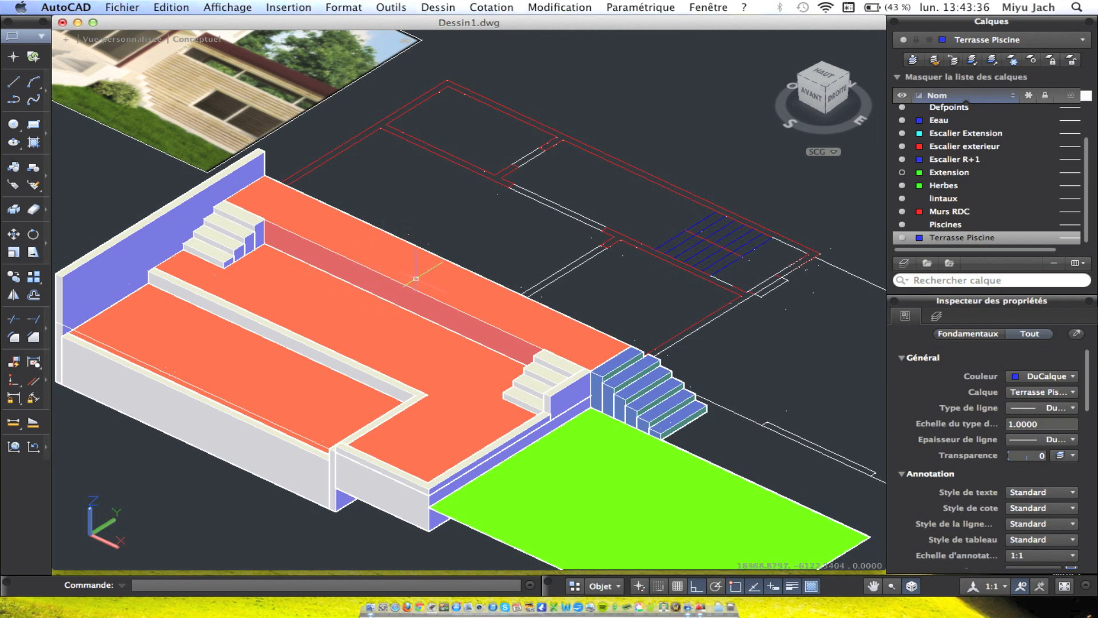
click(415, 296)
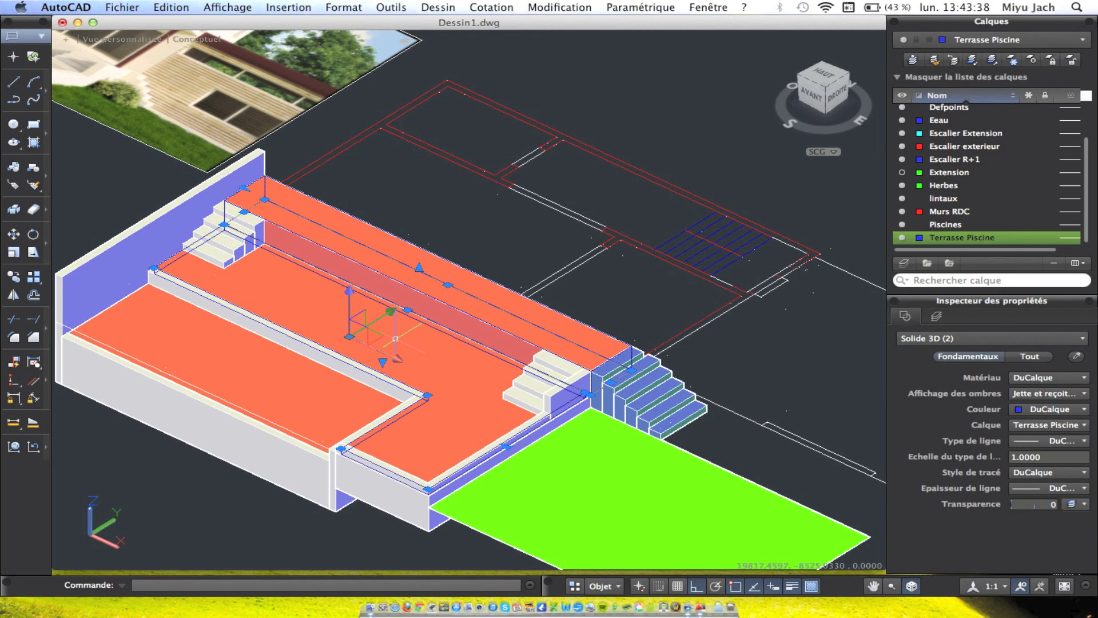
click(903, 239)
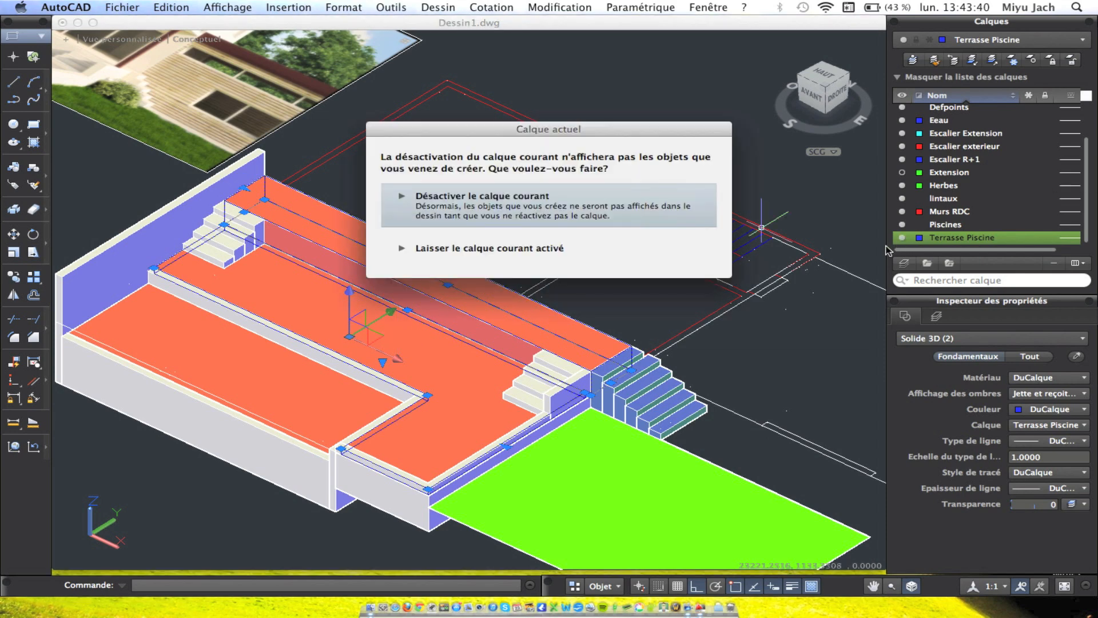
click(564, 196)
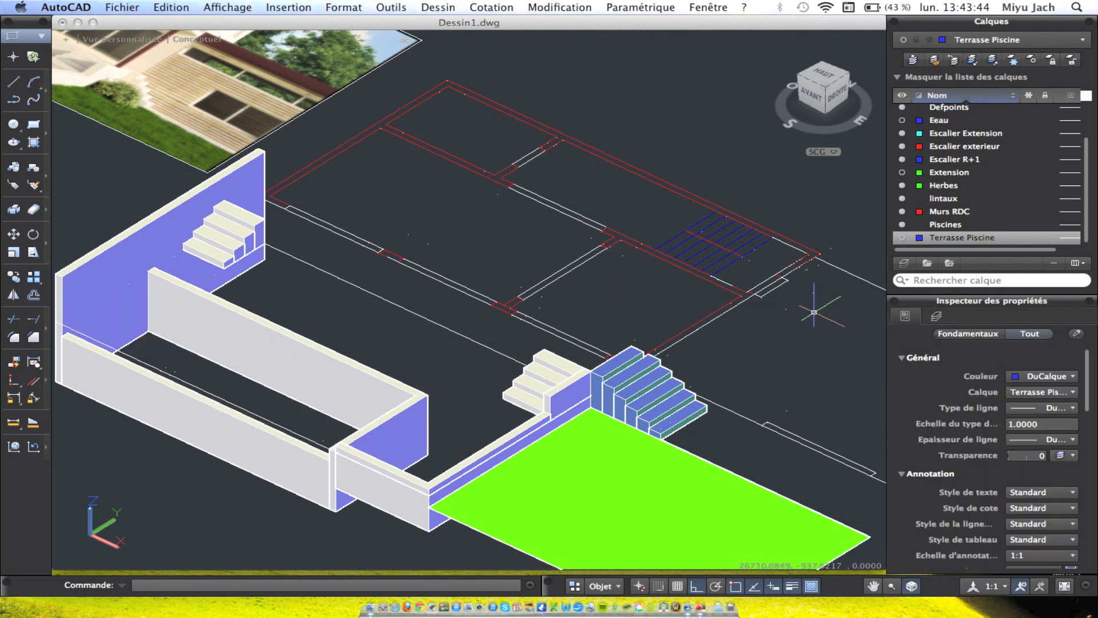
Turn off the Piscines layer to hide the pool walls and terrace steps, and clear the selection.
click(360, 457)
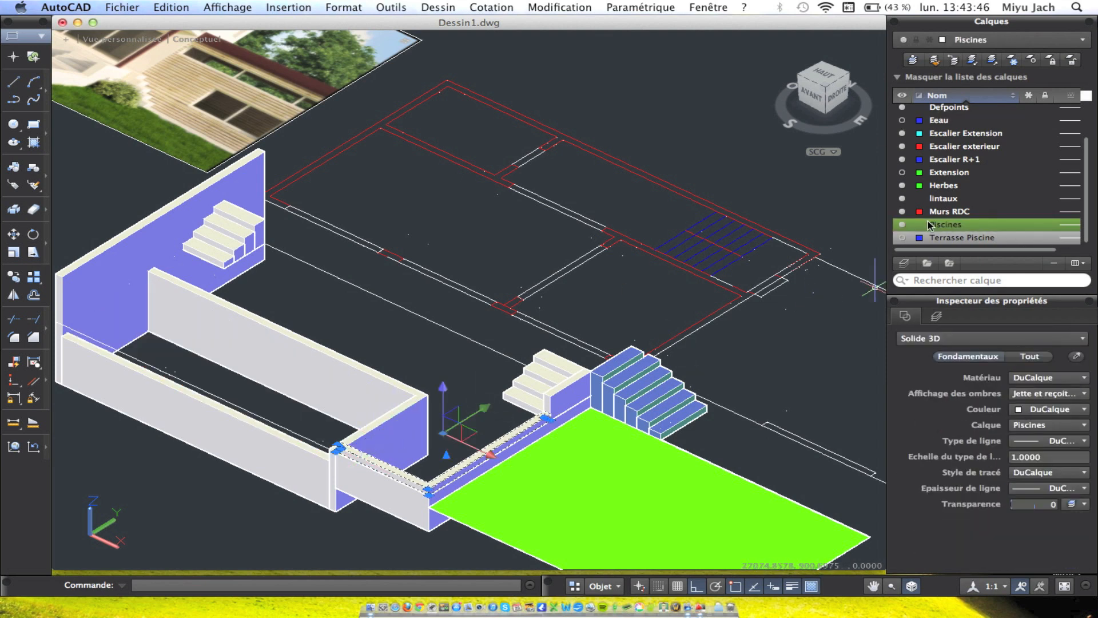
click(906, 227)
click(354, 466)
click(342, 444)
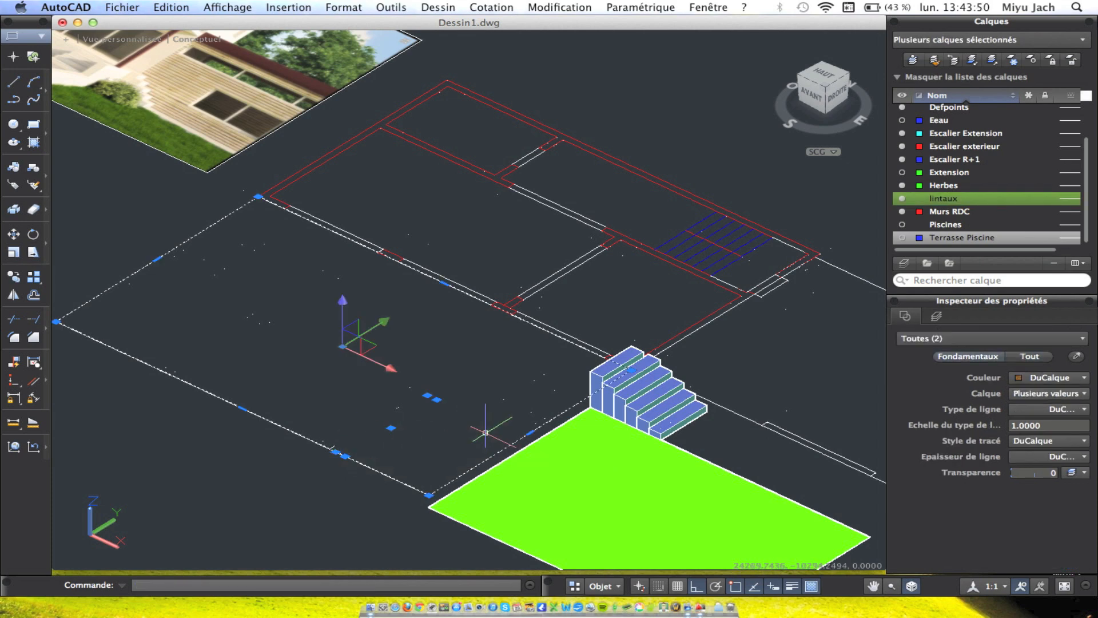
middle_drag(339, 439, 407, 421)
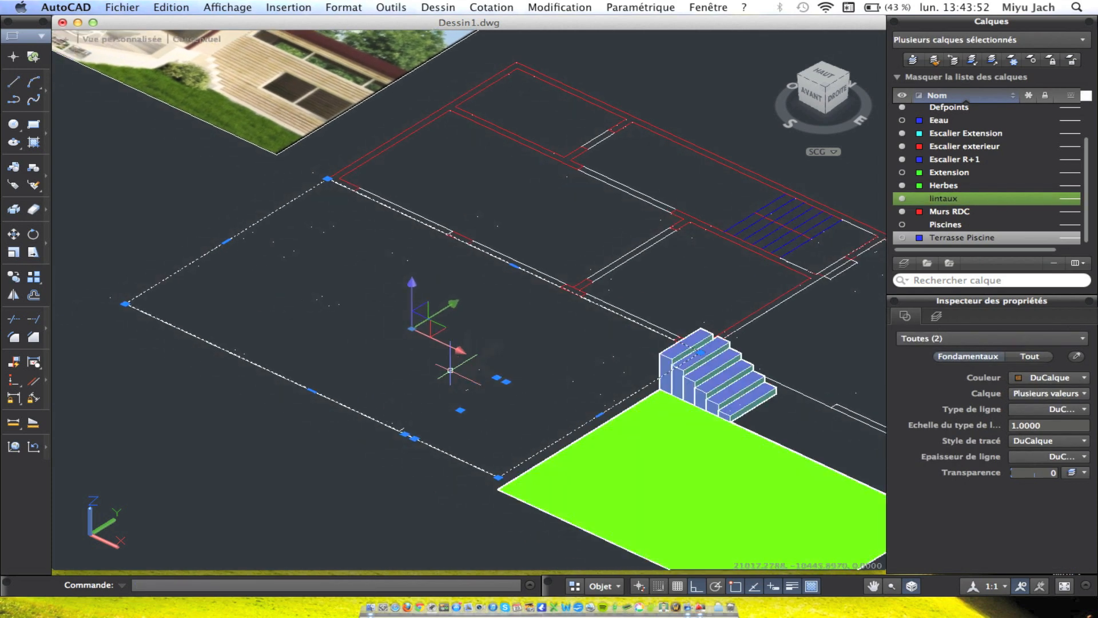
key(Escape)
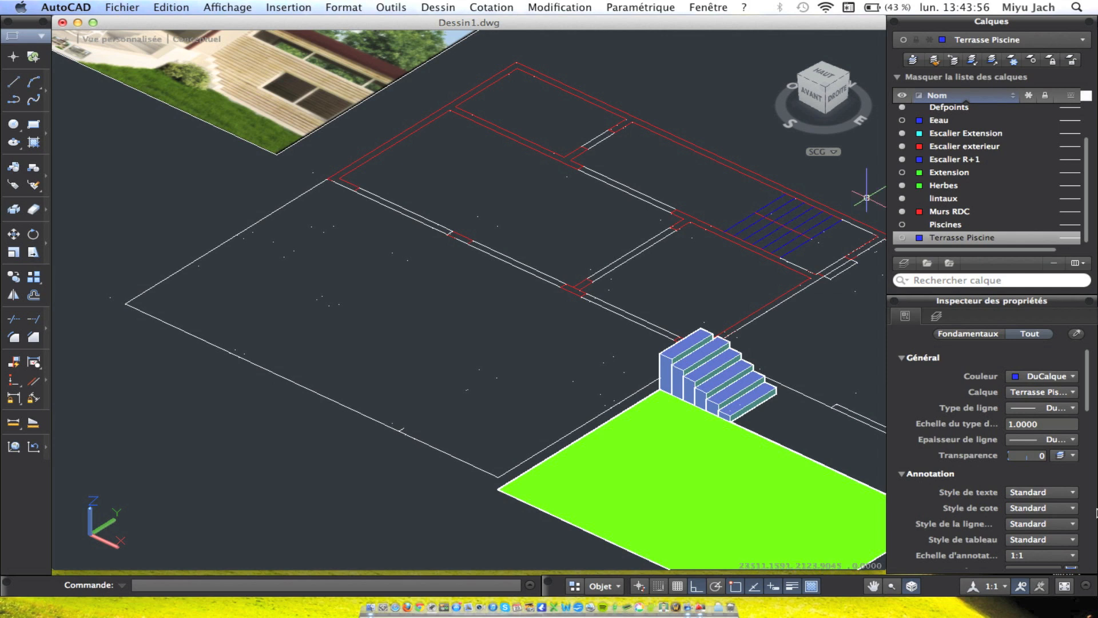
Turn off the Escalier exterieur and Herbes layers to hide the outdoor staircase and the green lawn.
click(710, 371)
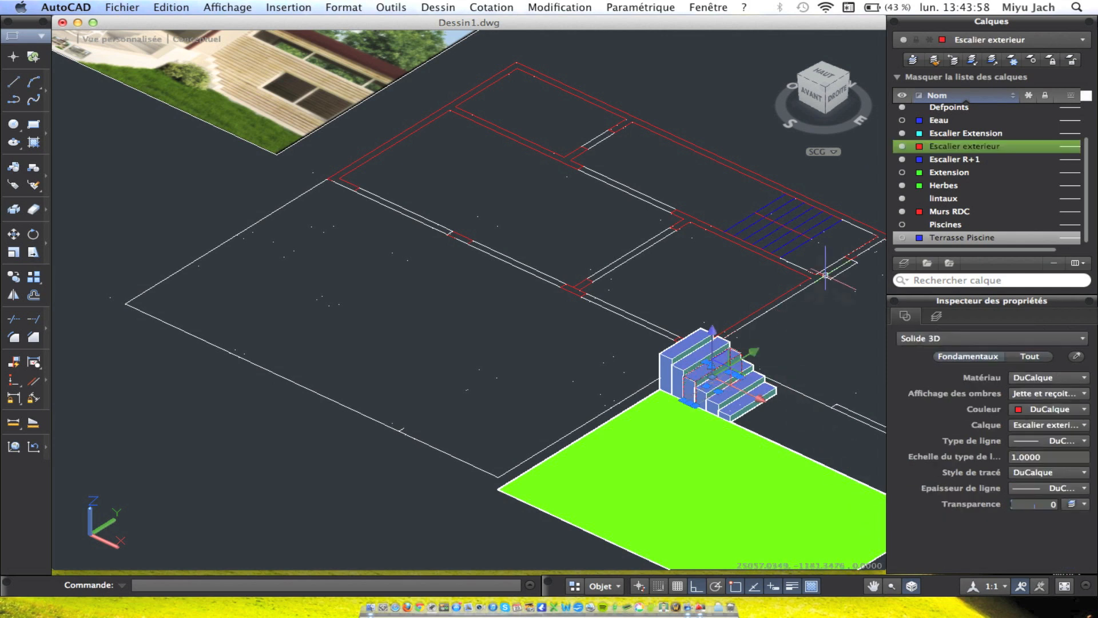
click(900, 148)
click(760, 449)
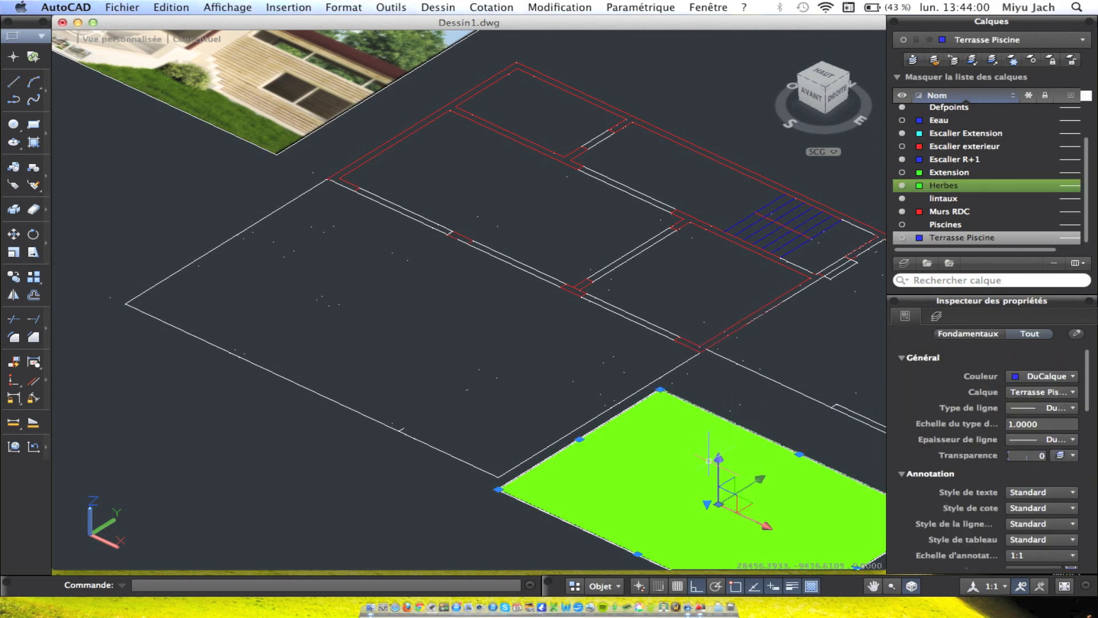
click(903, 187)
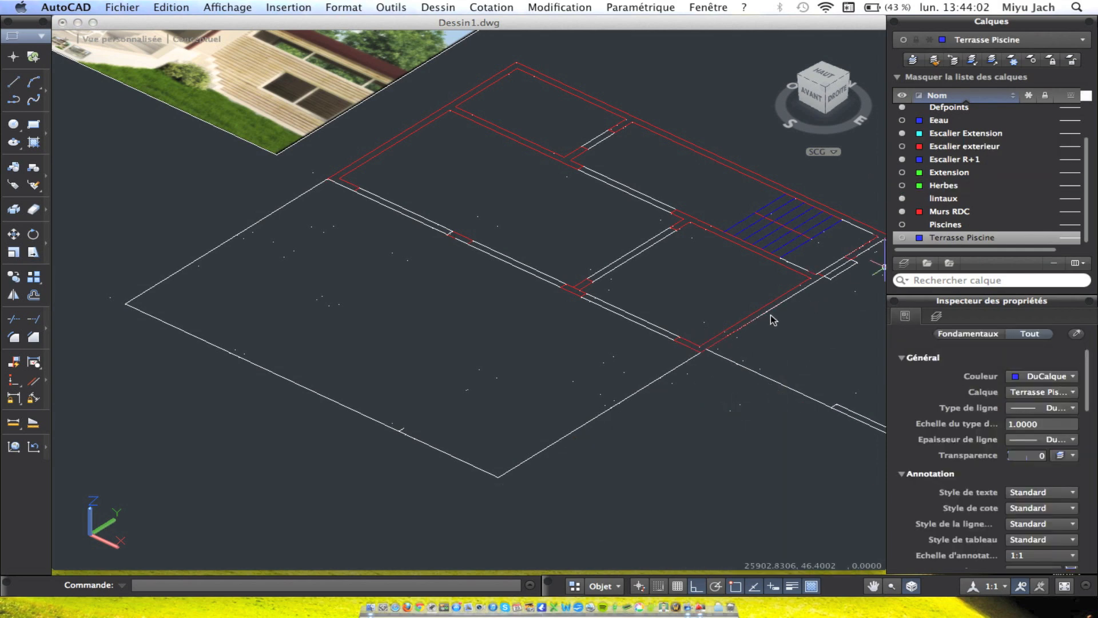
Delete the large closed terrace outline on the lintaux layer in front of the ground-floor walls.
middle_drag(591, 364, 619, 262)
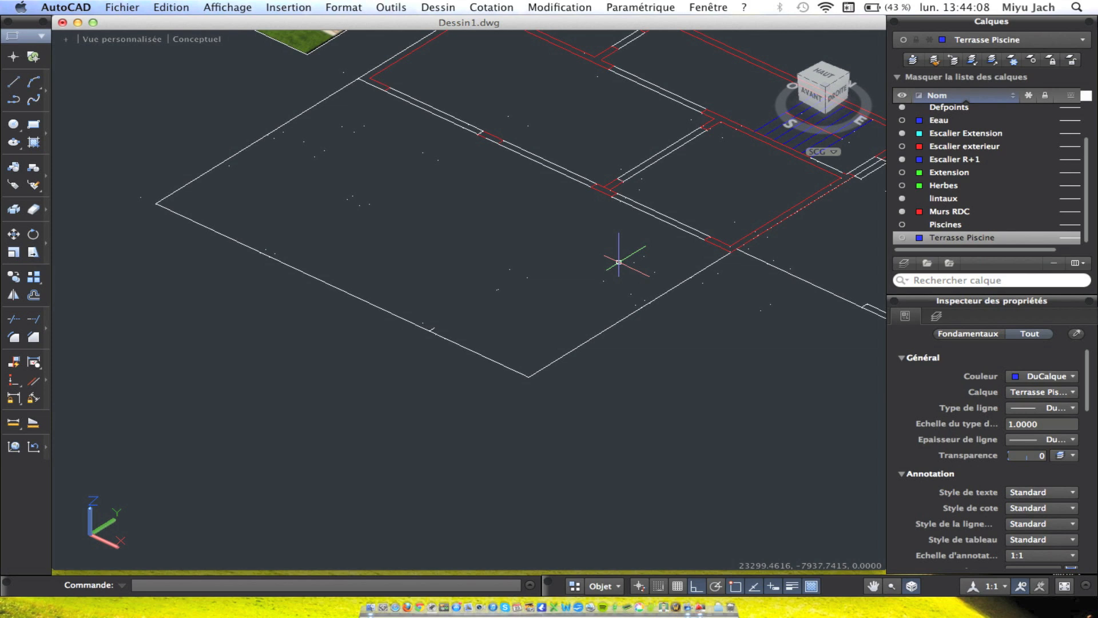
text(.)
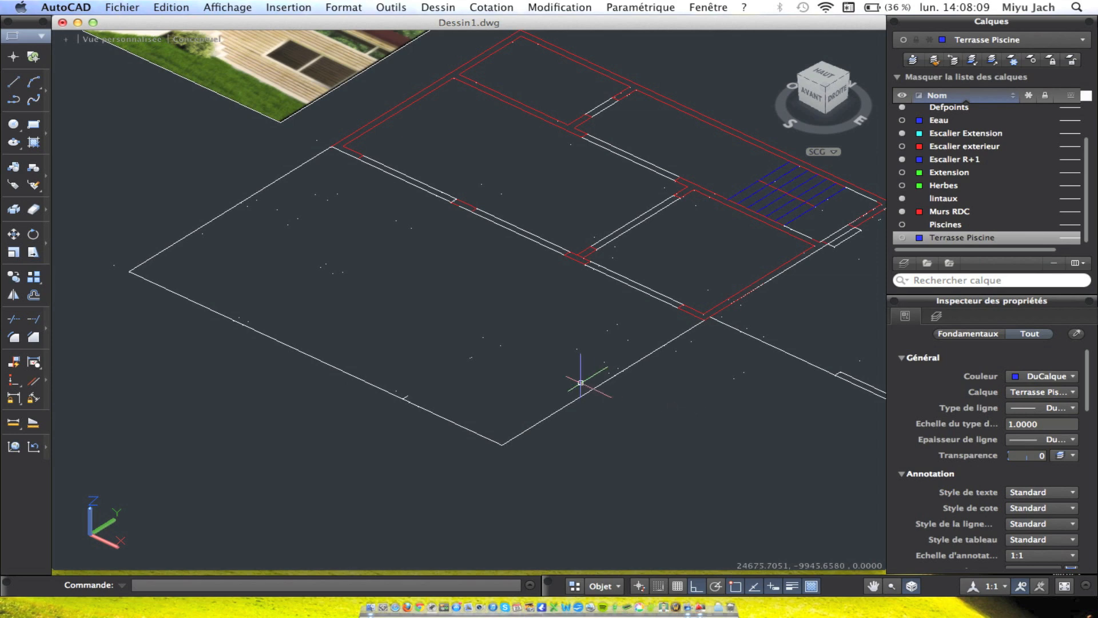
scroll(625, 360, up, 5)
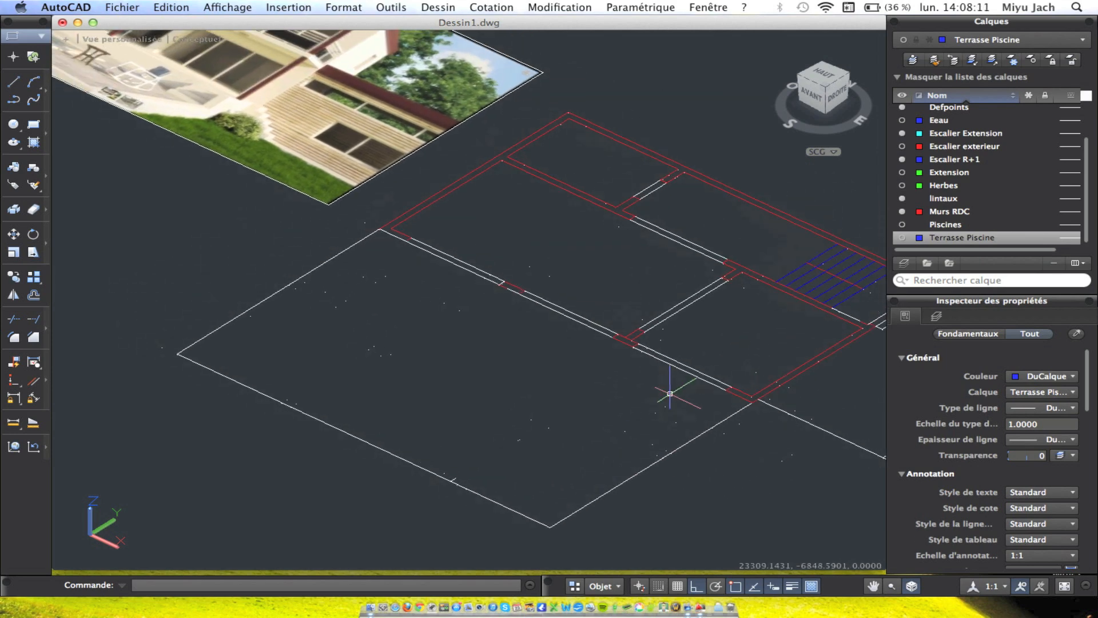
scroll(568, 279, up, 3)
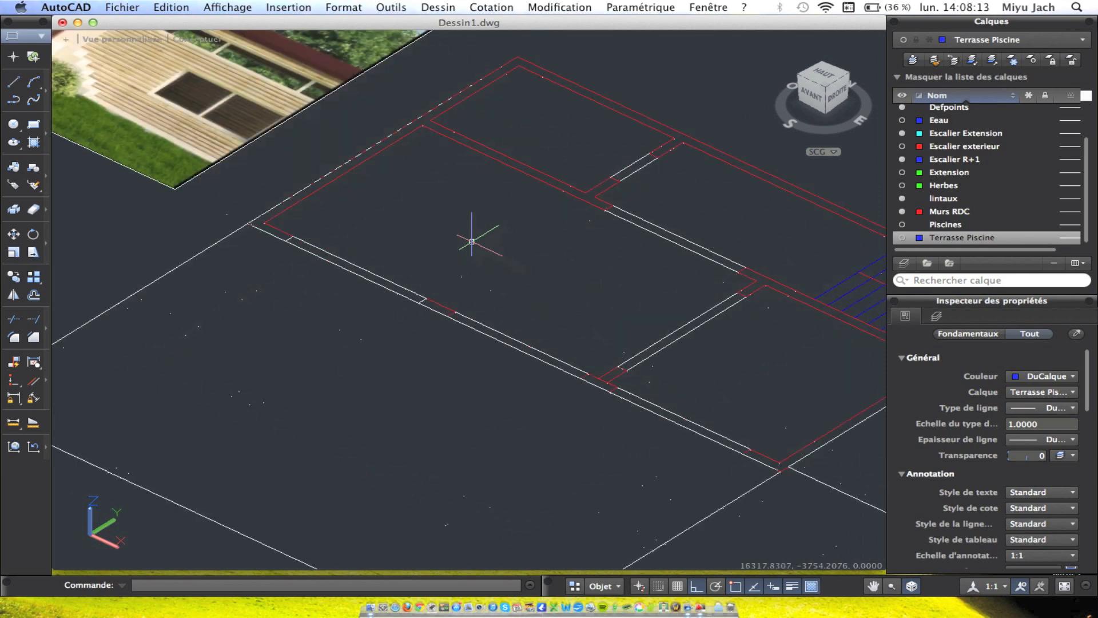
scroll(471, 242, down, 3)
click(194, 311)
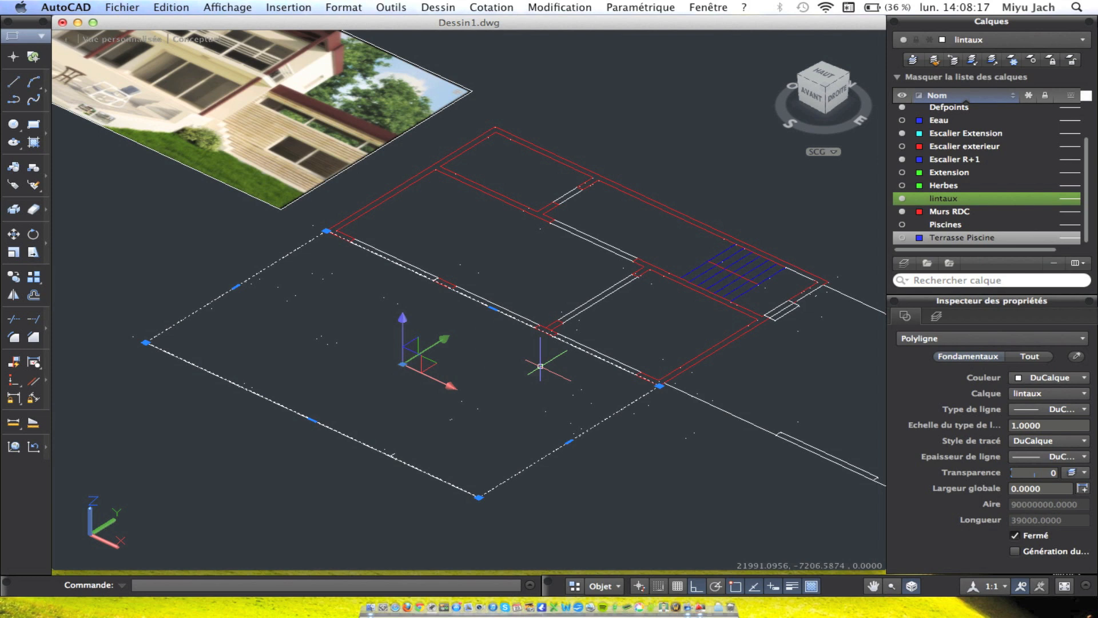
key(Delete)
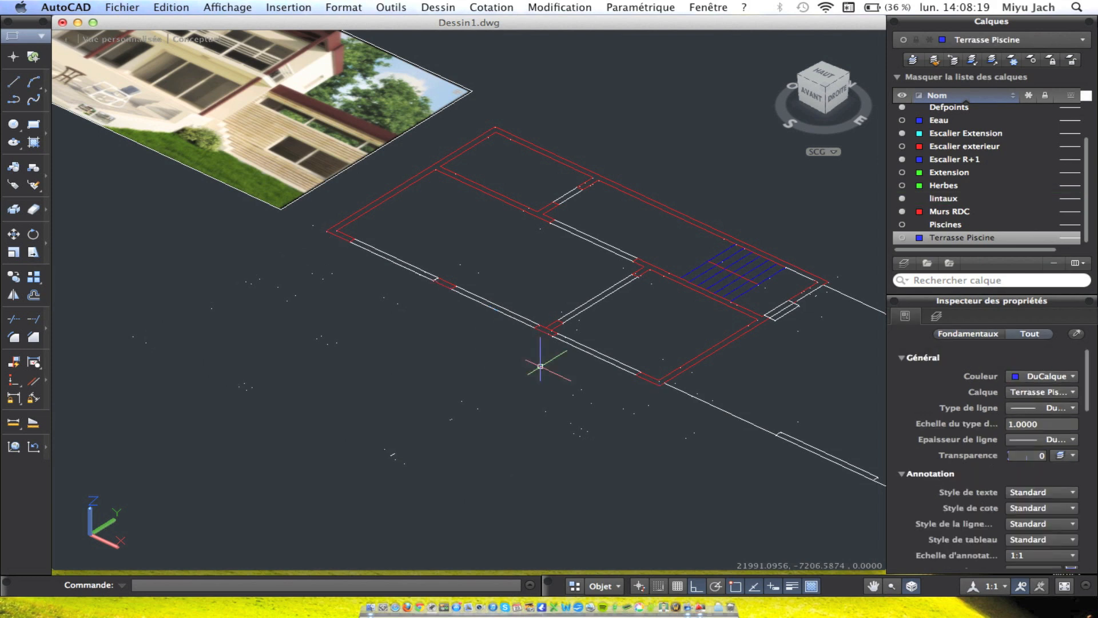
middle_drag(527, 214, 541, 229)
scroll(404, 238, up, 2)
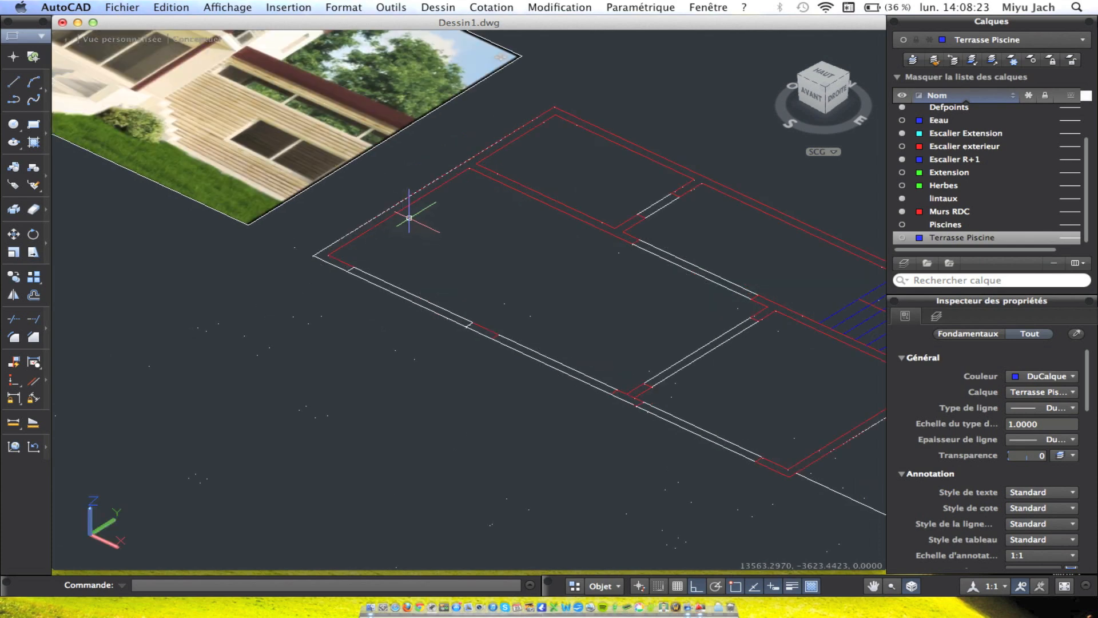
middle_drag(670, 337, 433, 293)
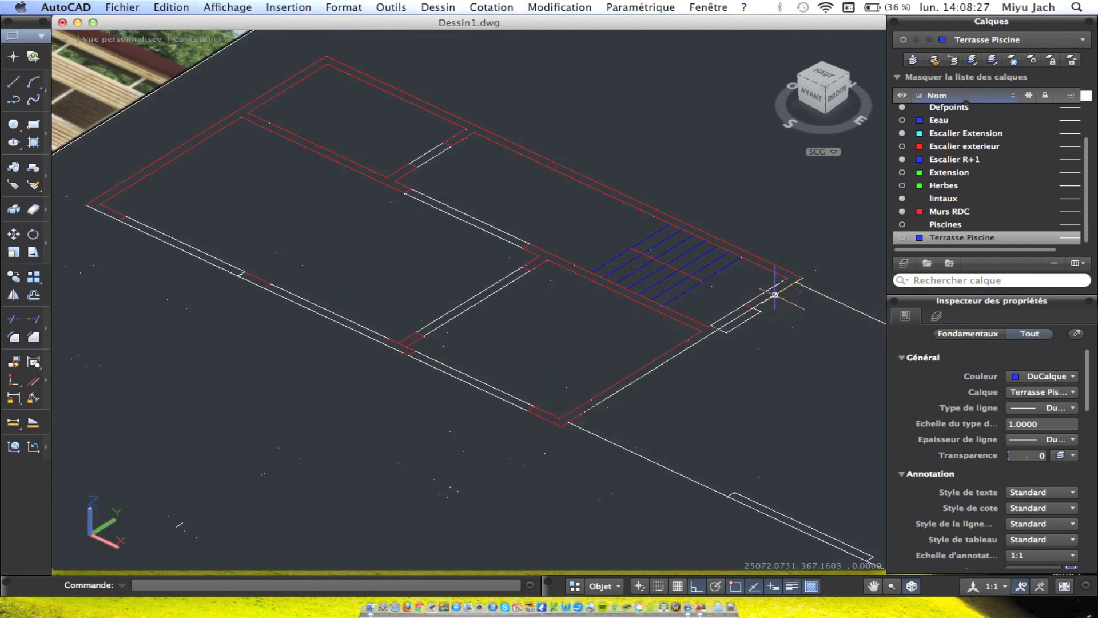
scroll(775, 287, up, 3)
scroll(766, 290, up, 2)
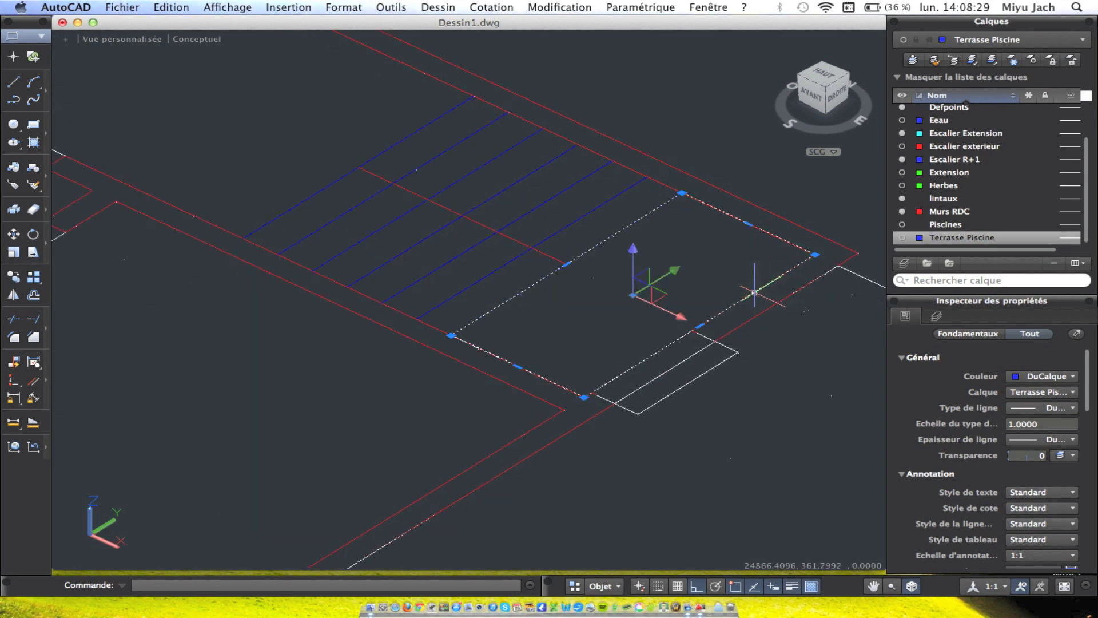
click(751, 294)
scroll(750, 295, down, 2)
key(Escape)
click(757, 304)
scroll(741, 315, down, 2)
key(Escape)
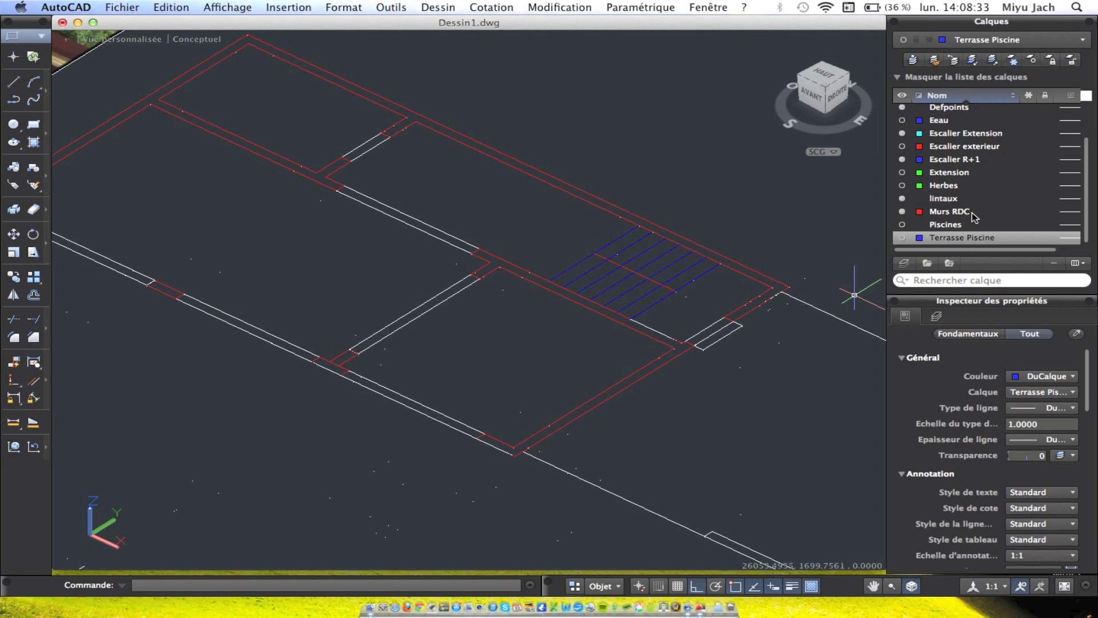
click(400, 381)
key(Escape)
Turn off the lintaux layer to hide the outer house outline and the lines across the wall openings.
click(763, 305)
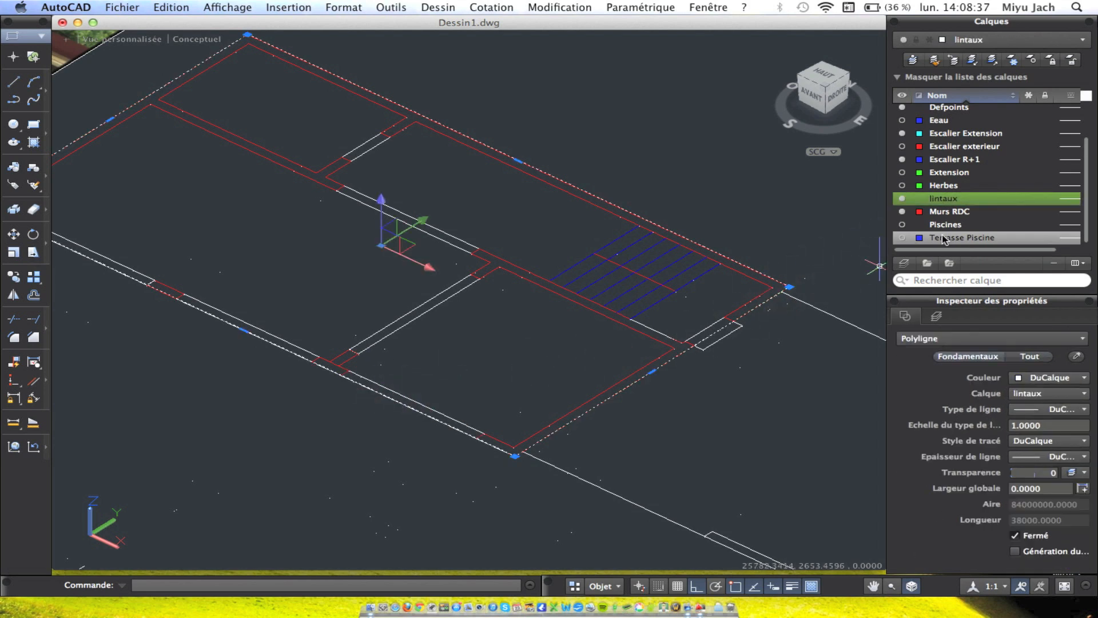
click(902, 201)
mouse_move(740, 301)
middle_down()
mouse_move(743, 312)
mouse_move(844, 316)
middle_up()
scroll(726, 305, down, 2)
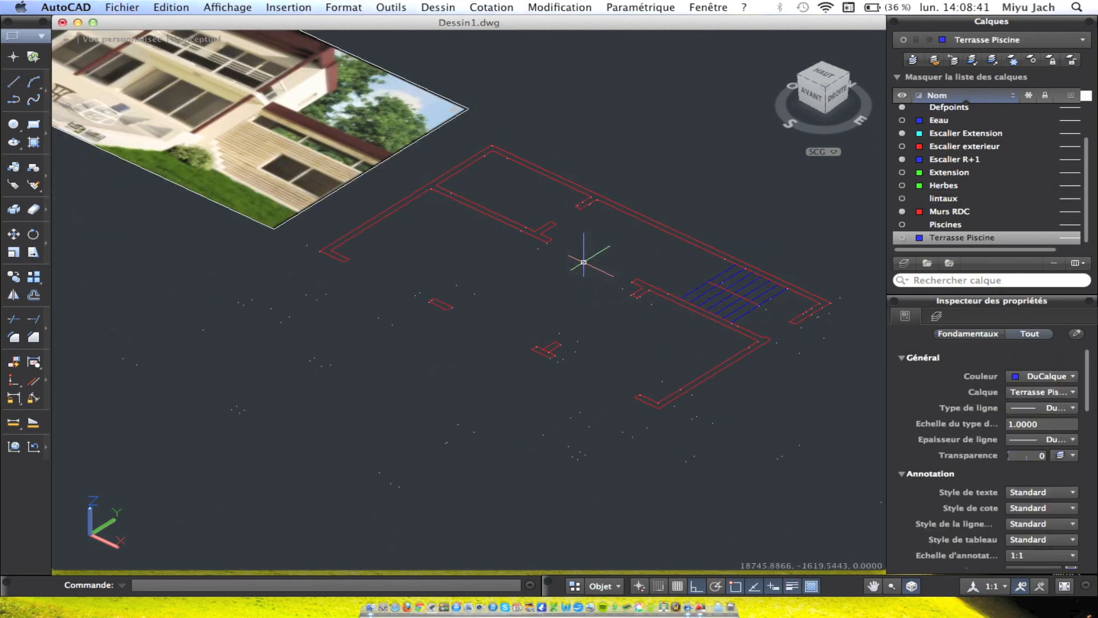
click(584, 426)
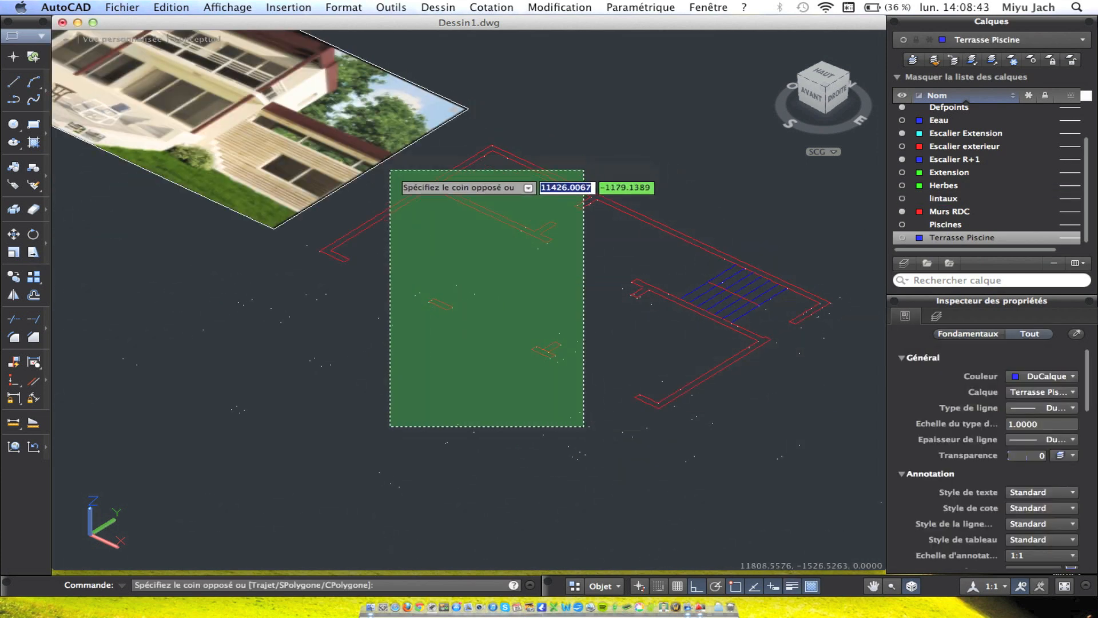
key(Escape)
scroll(503, 342, up, 5)
click(726, 424)
click(67, 276)
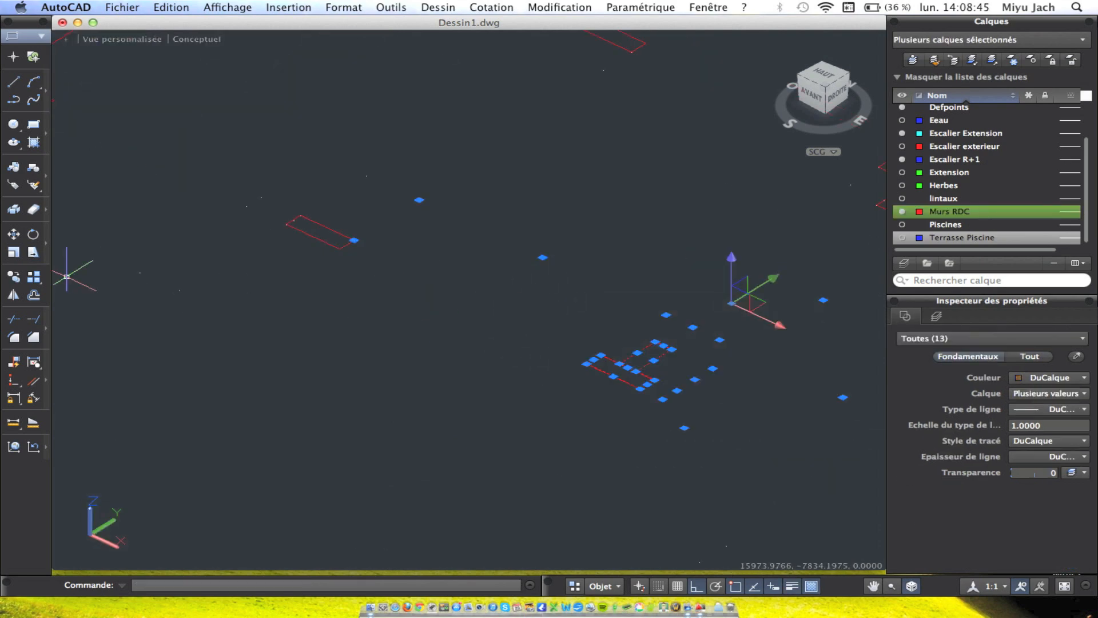
click(13, 318)
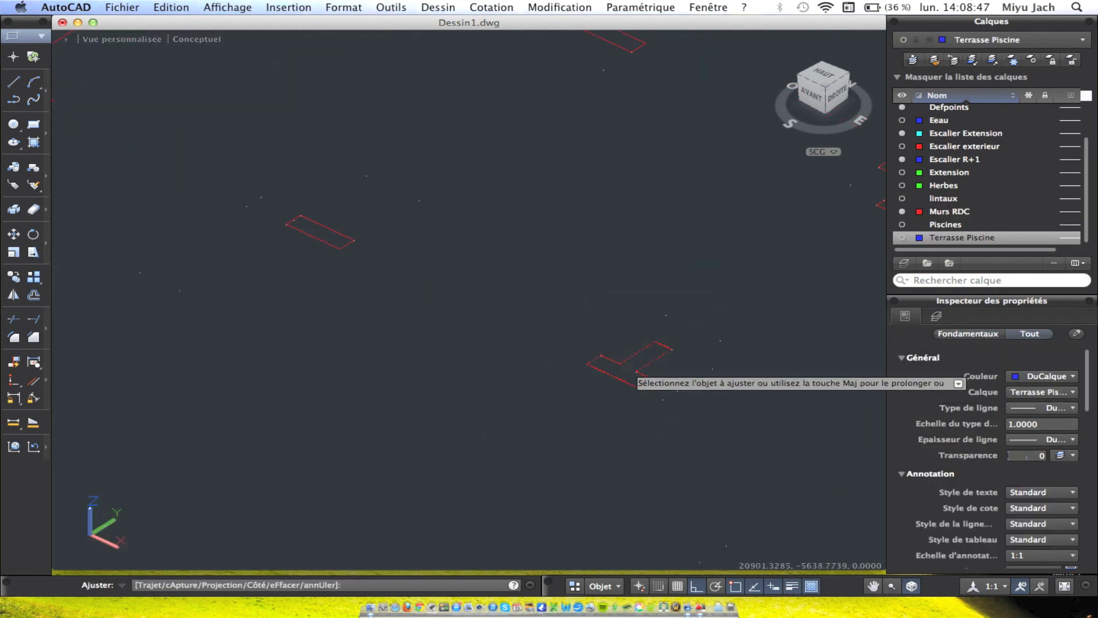
key(Escape)
scroll(508, 306, down, 5)
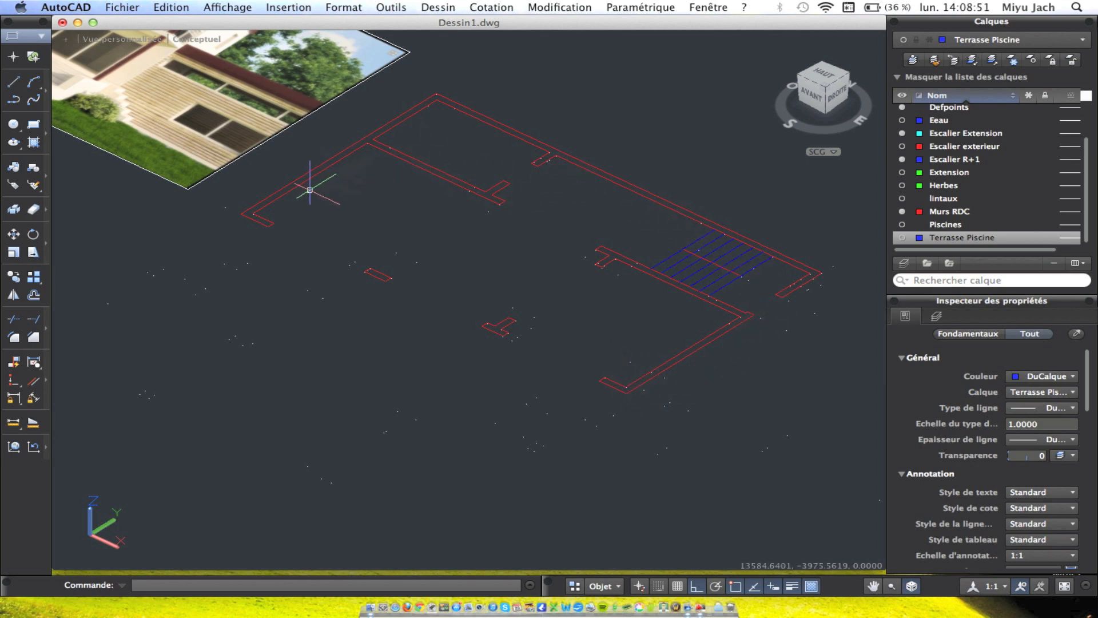
Turn off the Escalier R+1 layer to hide the blue staircase lines.
scroll(735, 288, up, 3)
click(739, 300)
click(711, 268)
key(Escape)
click(902, 159)
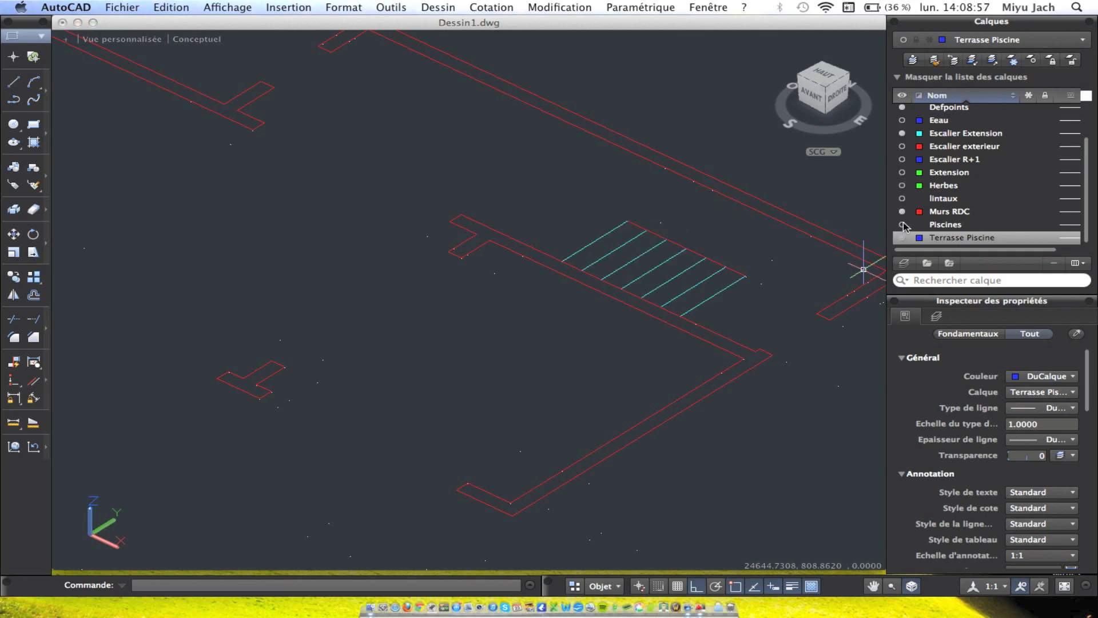
Turn off the Escalier Extension layer to hide the cyan stair tread lines.
click(705, 281)
click(684, 297)
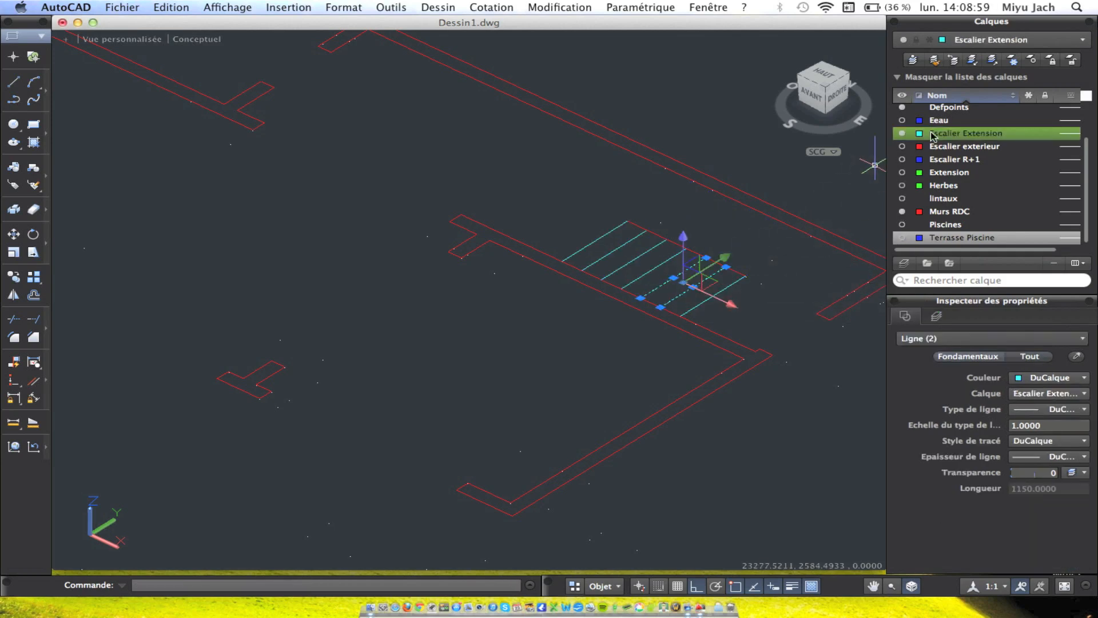
click(904, 133)
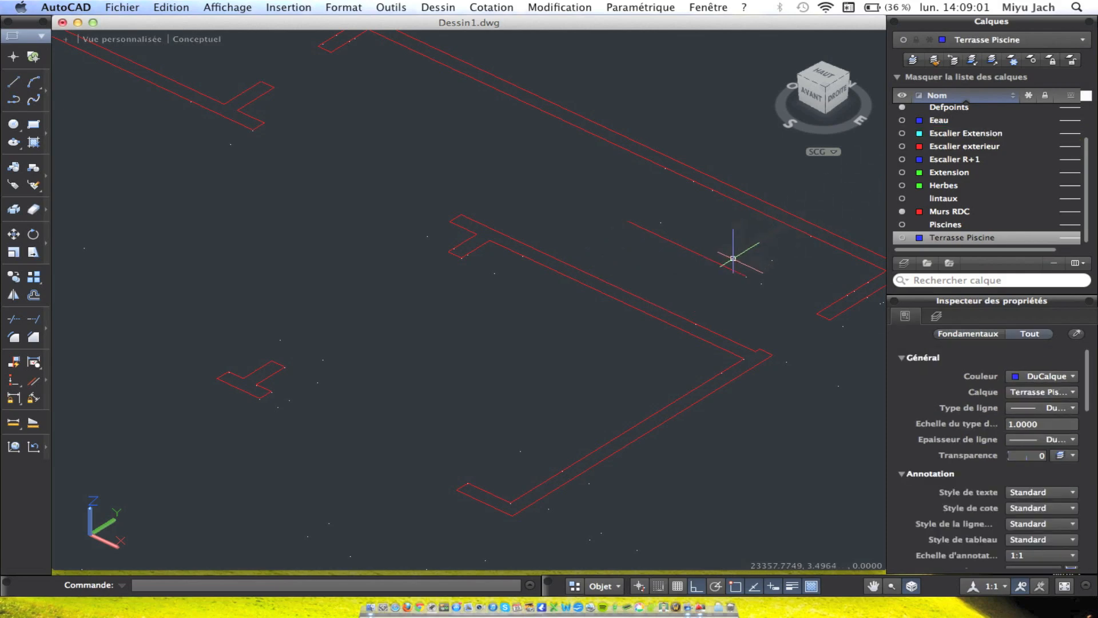
Try to convert all the ground-floor wall outlines into regions while Terrasse Piscine is the current layer.
scroll(727, 264, down, 5)
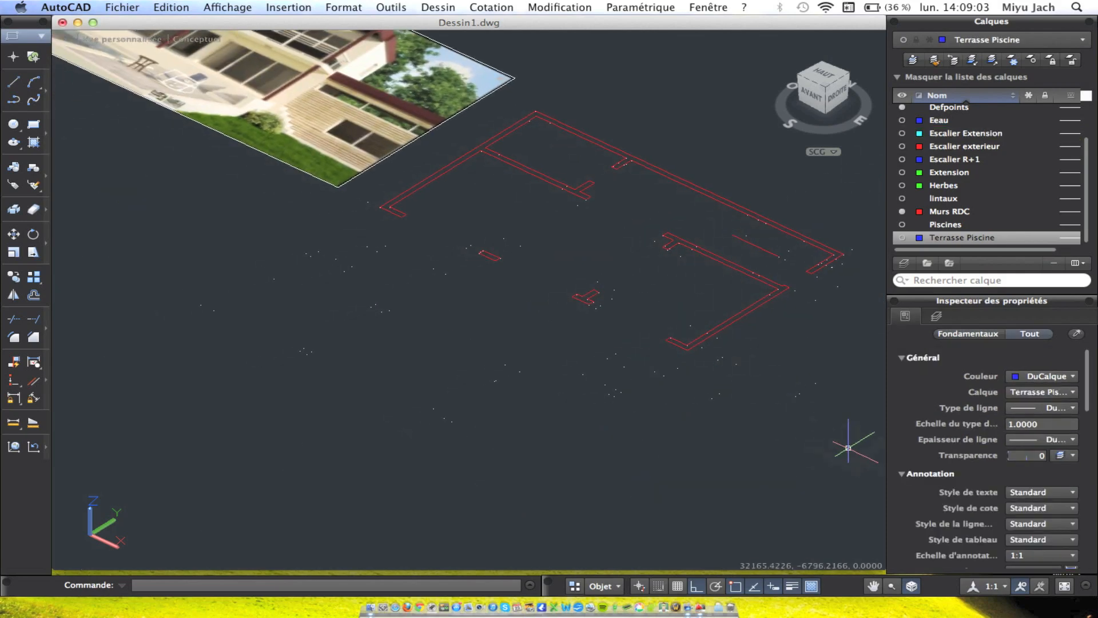
middle_drag(727, 382, 637, 392)
click(452, 7)
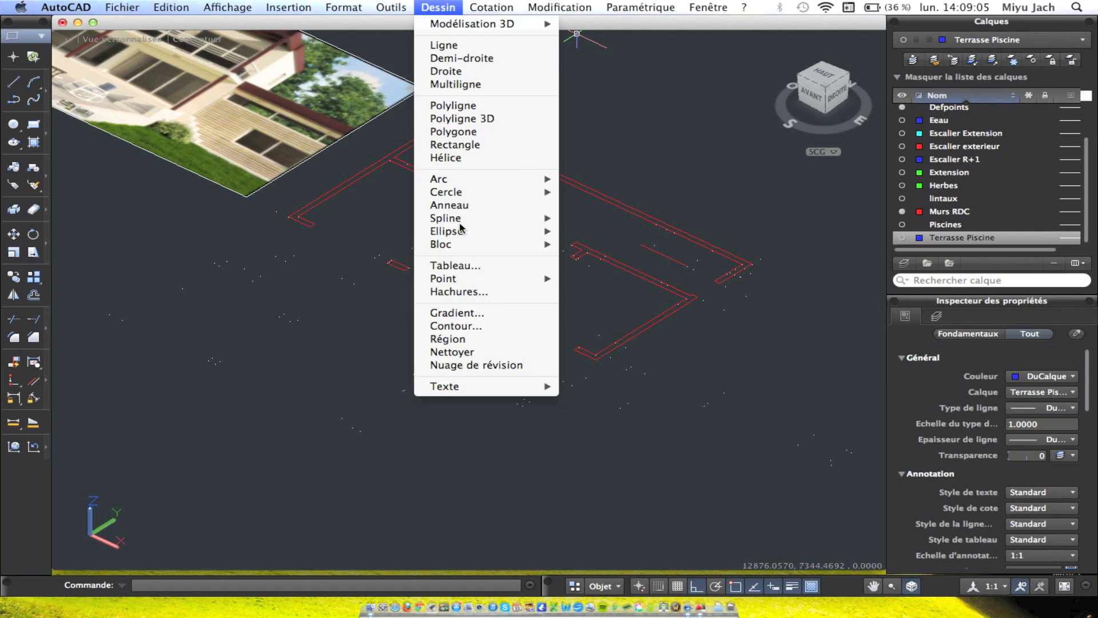
click(480, 345)
click(748, 442)
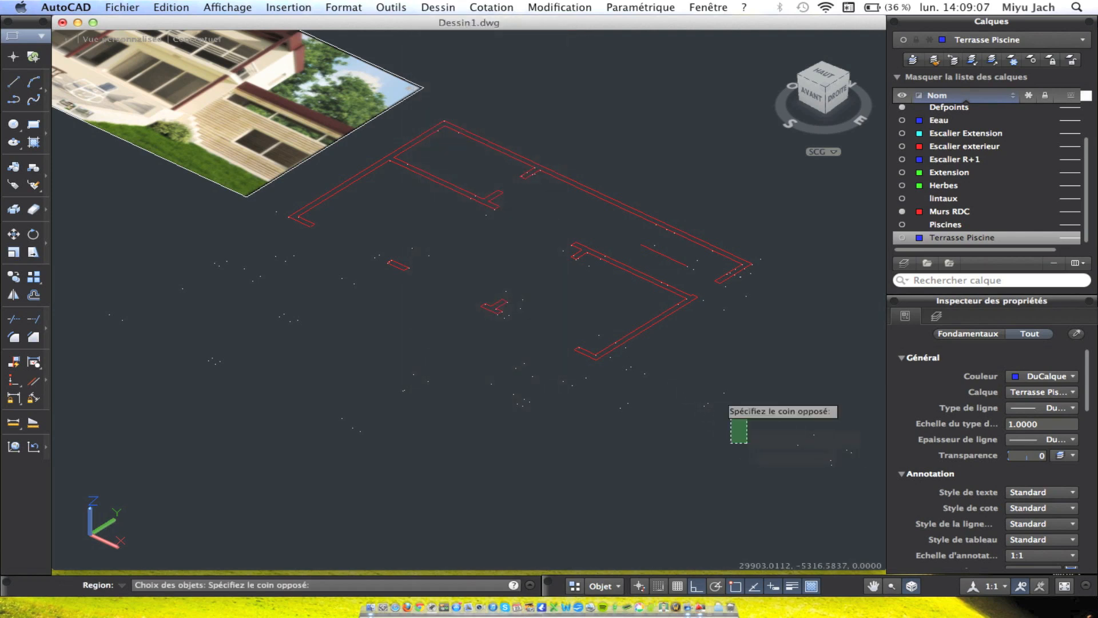
click(361, 126)
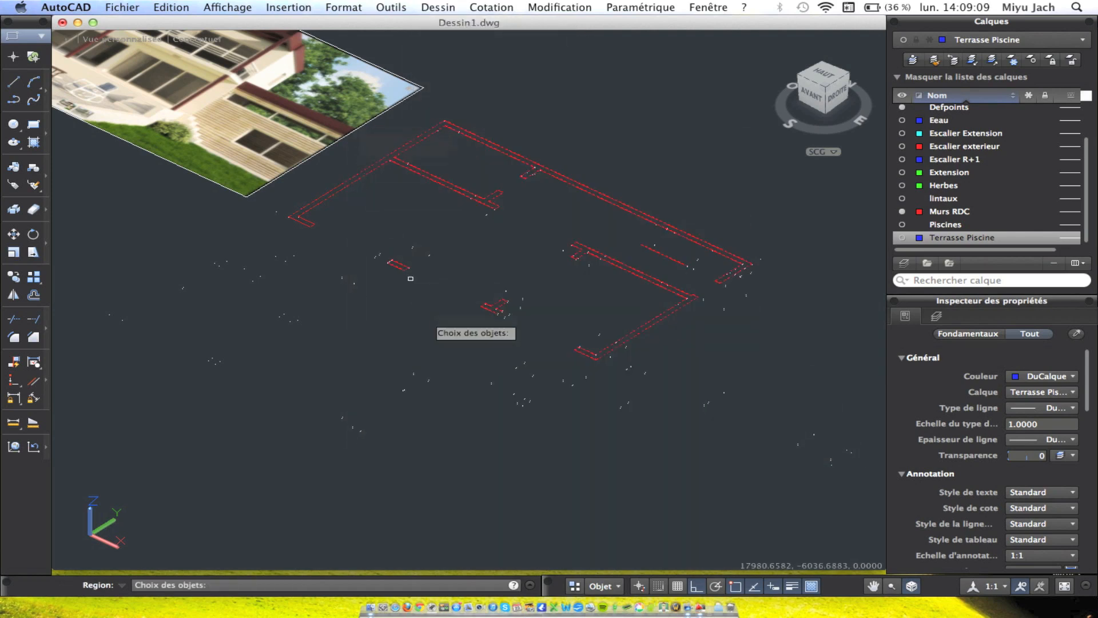
click(435, 366)
click(272, 196)
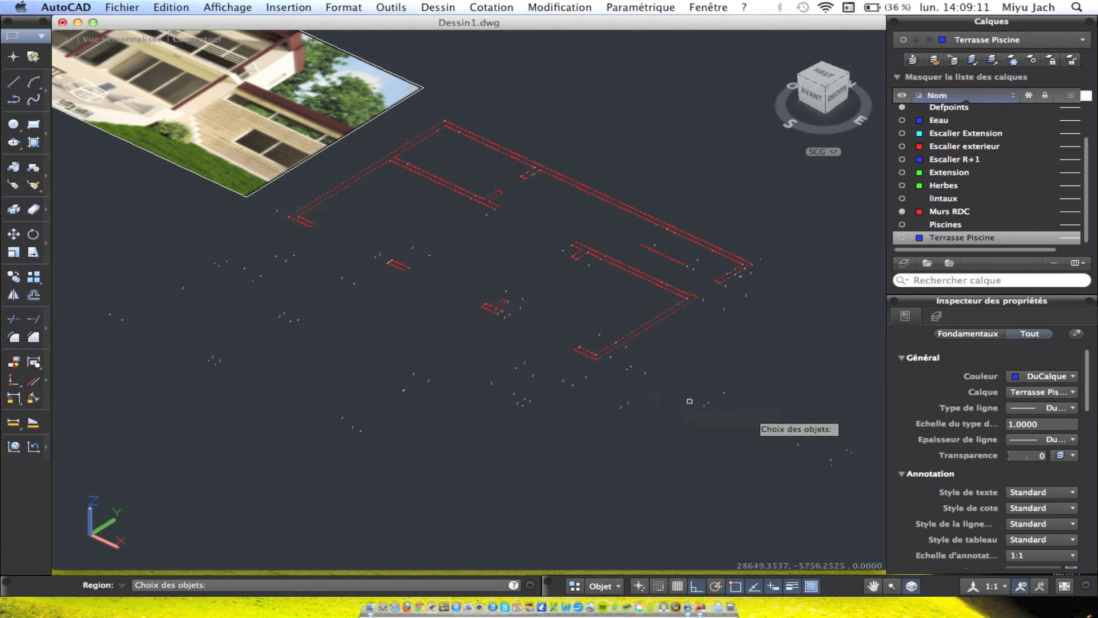
click(723, 408)
click(498, 174)
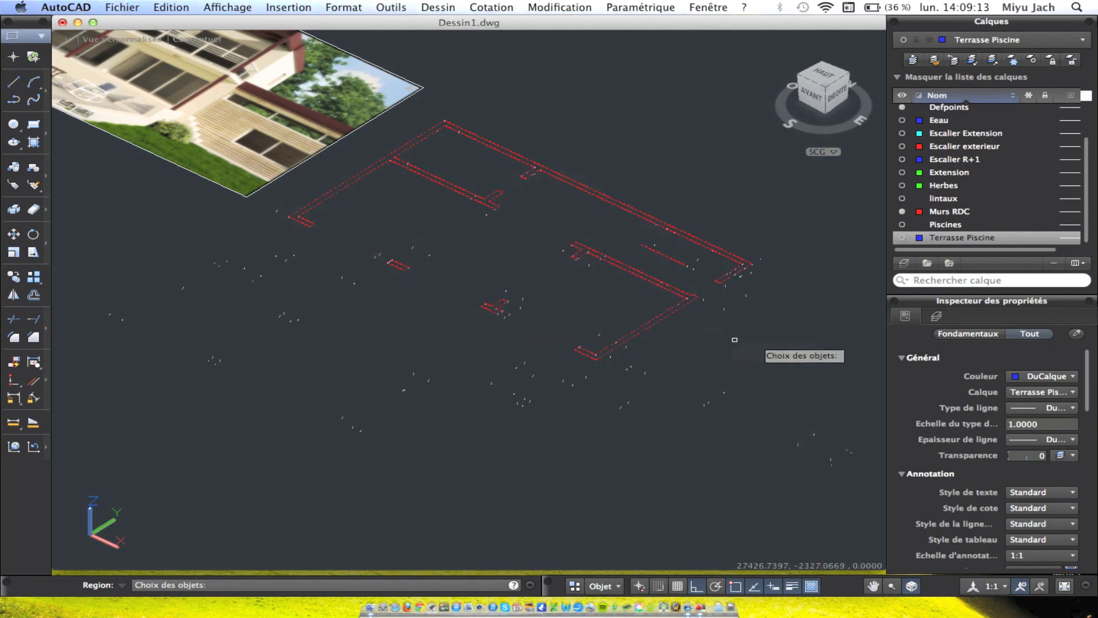
click(759, 341)
click(665, 215)
click(674, 419)
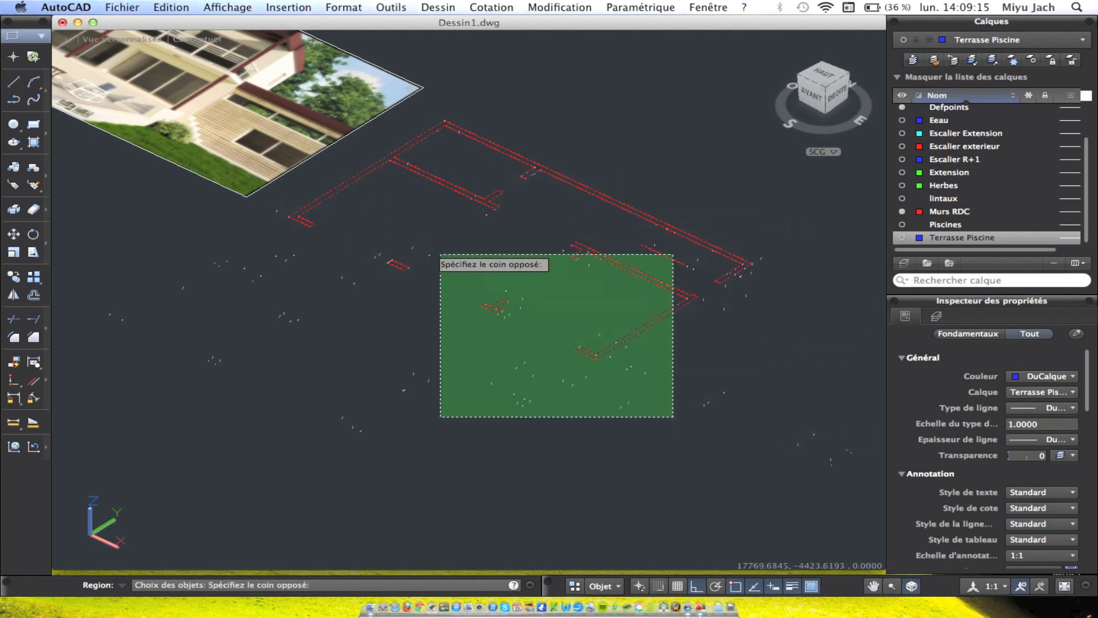
click(381, 230)
key(Return)
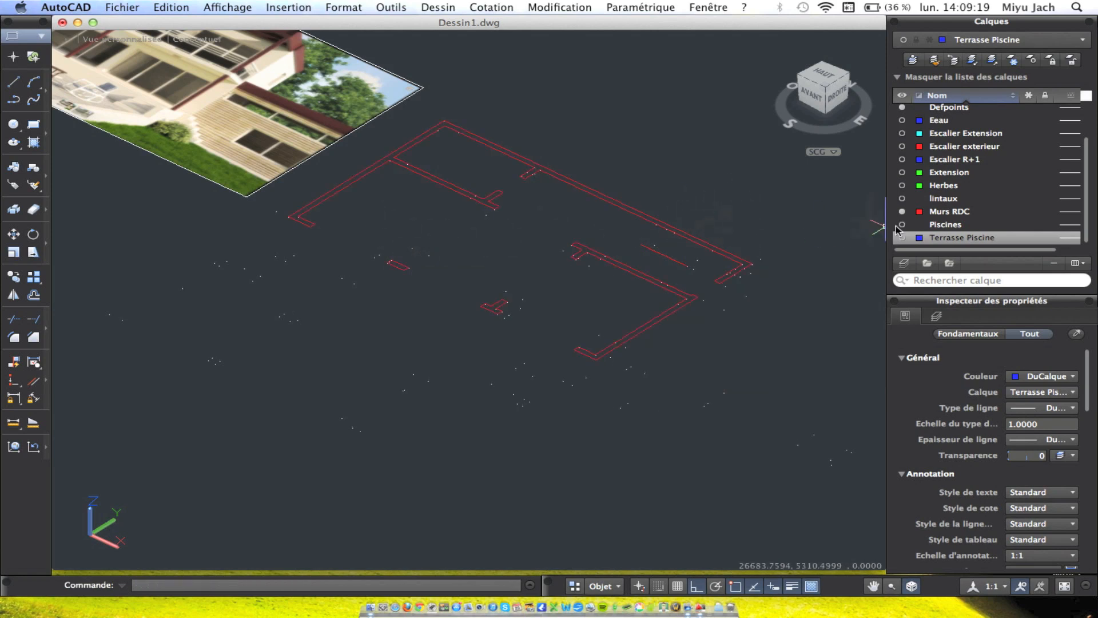
Make Murs RDC the current layer.
double_click(938, 213)
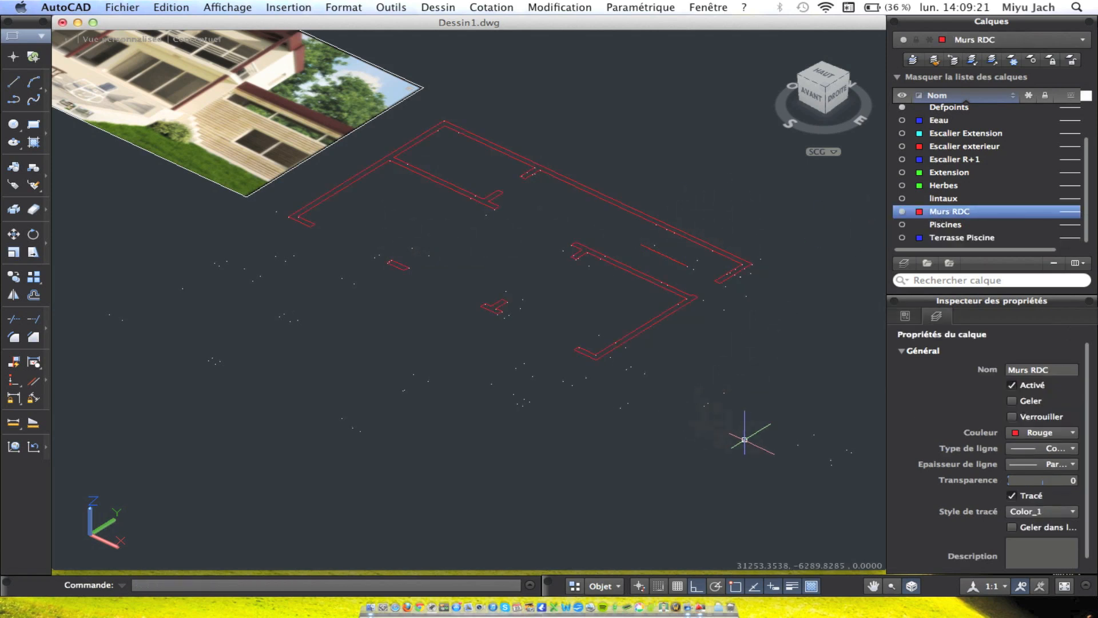
click(774, 440)
key(Escape)
Convert all the red ground-floor wall outlines into regions on the Murs RDC layer.
click(438, 7)
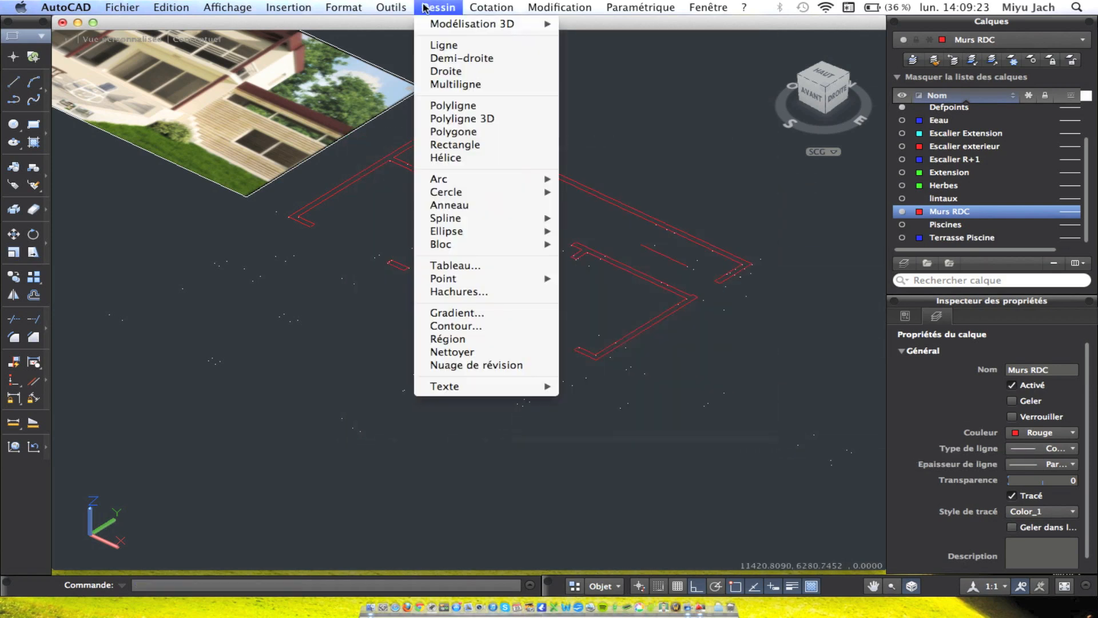
click(478, 341)
click(774, 440)
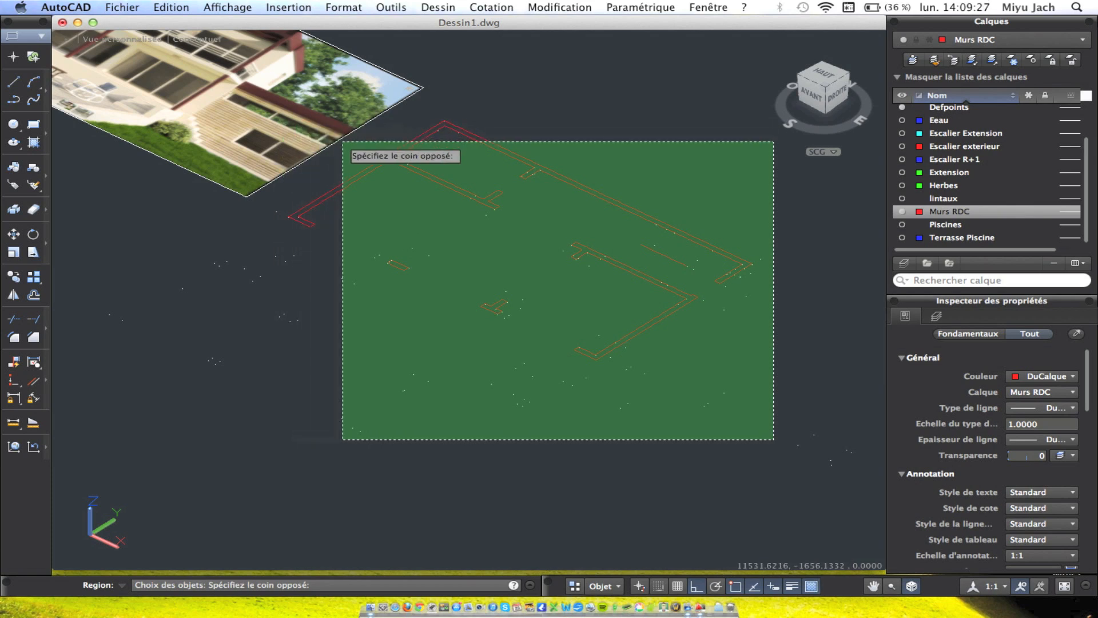
click(345, 141)
click(516, 238)
click(389, 144)
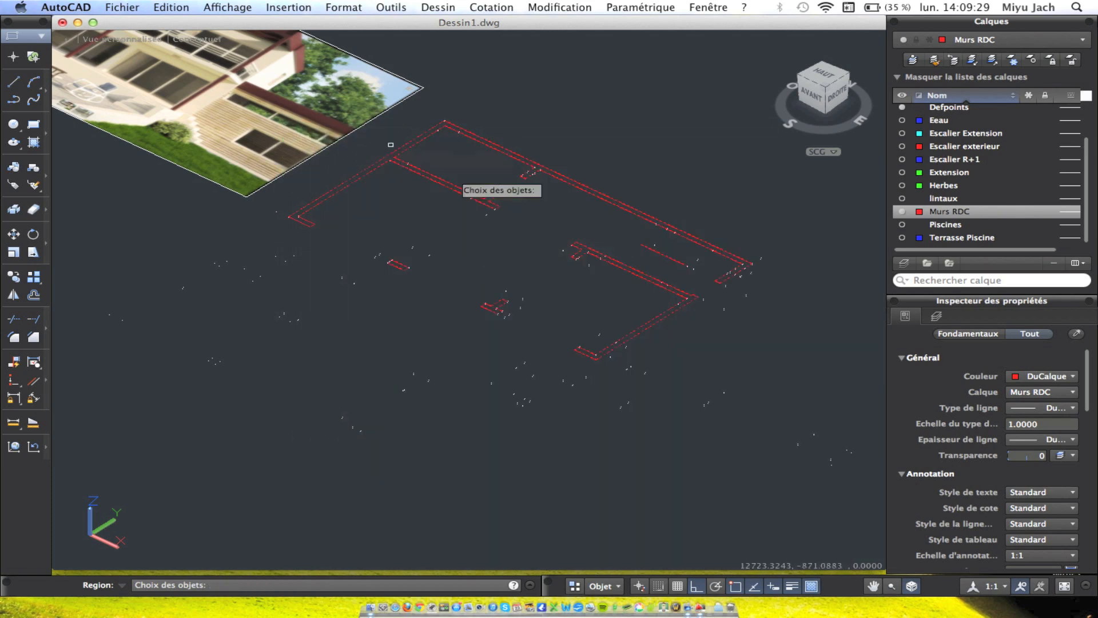
click(427, 286)
click(282, 200)
click(793, 401)
click(588, 195)
key(Return)
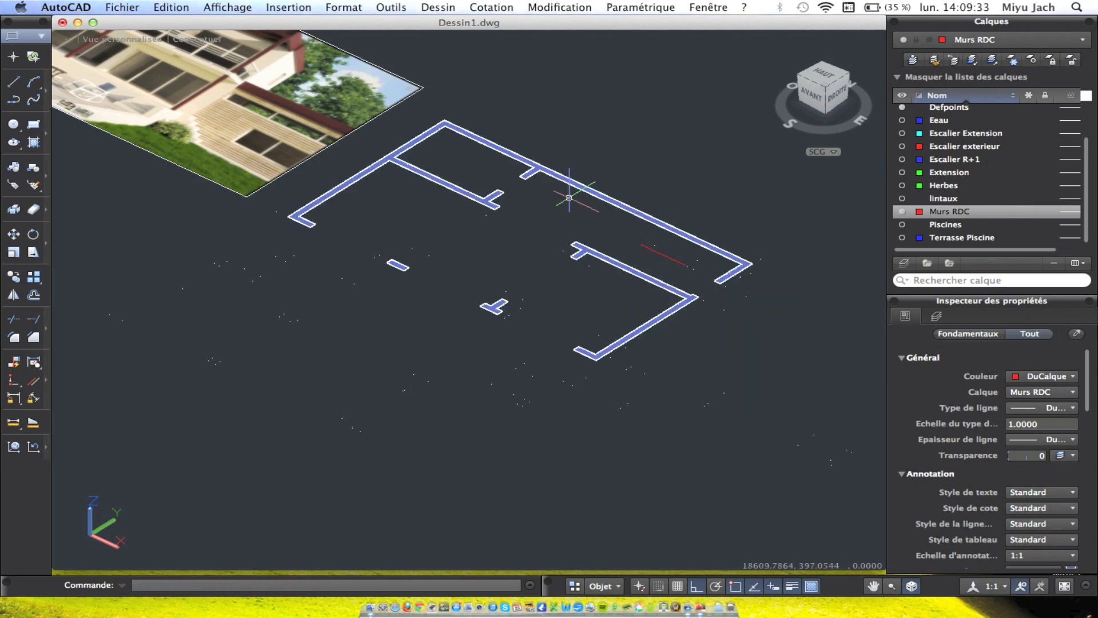
click(626, 268)
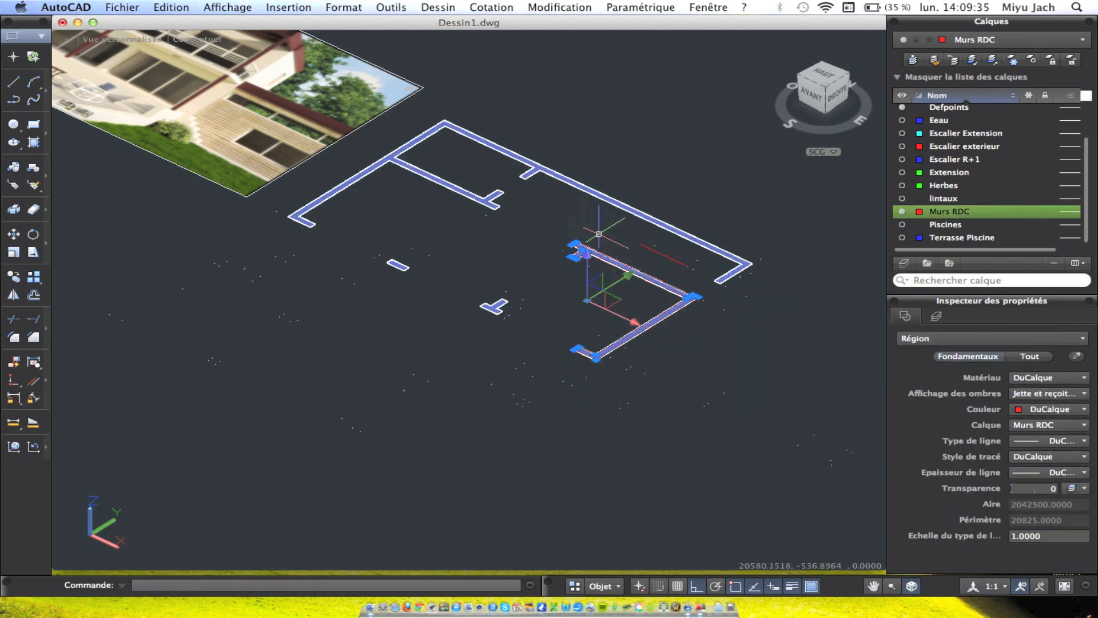
key(Escape)
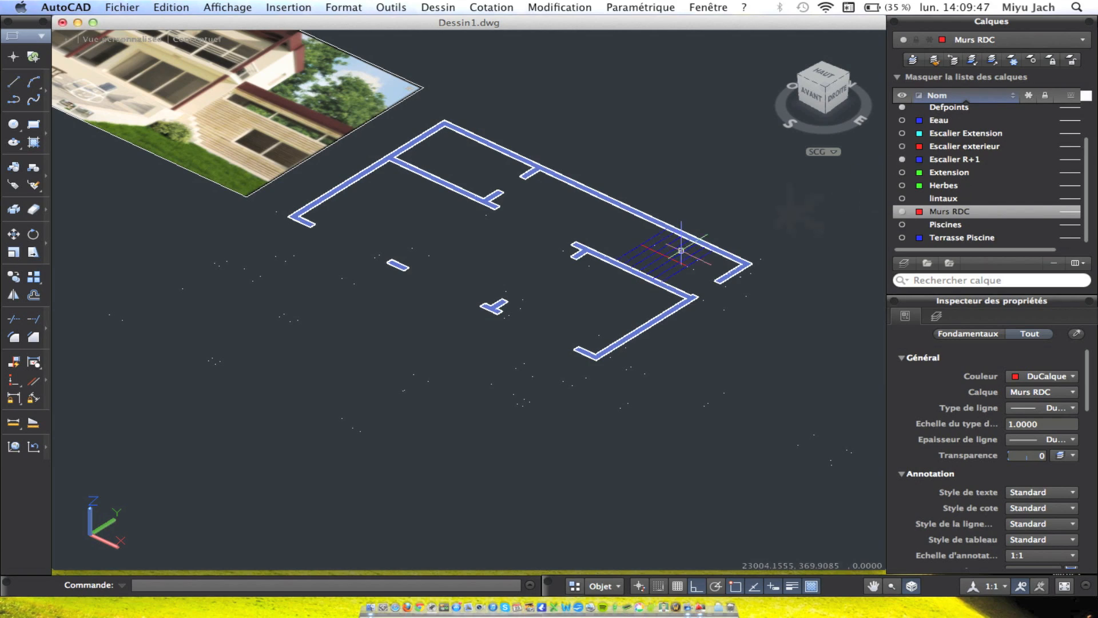
Examine the blue Escalier R+1 staircase lines and how they fit between the ground-floor wall regions.
scroll(662, 255, up, 6)
middle_drag(750, 261, 657, 291)
scroll(564, 231, down, 2)
middle_drag(564, 232, 589, 263)
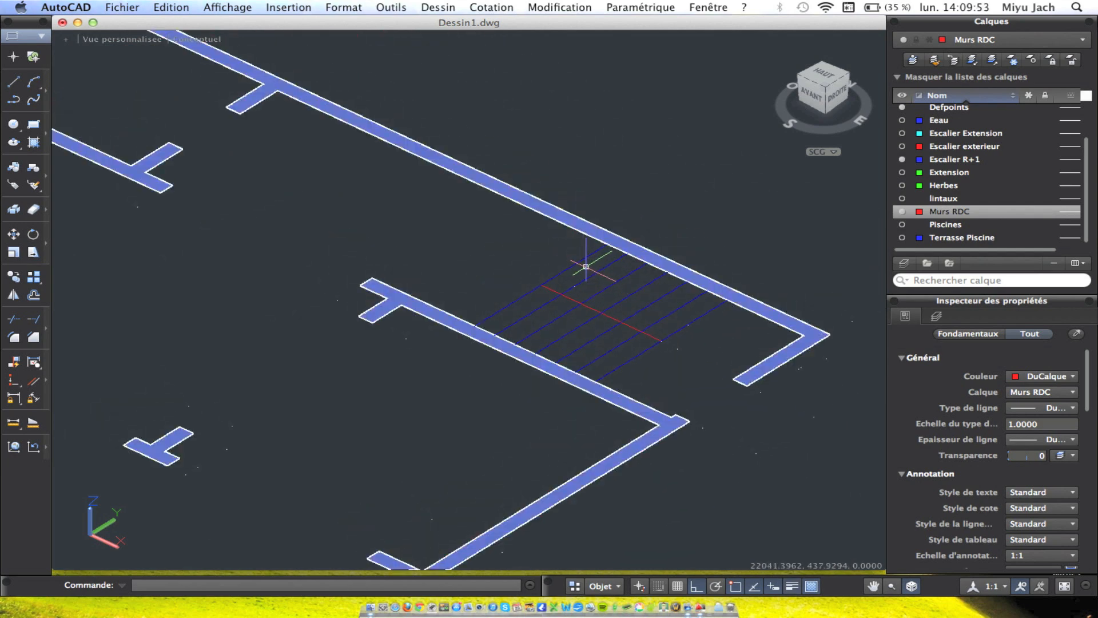
scroll(585, 273, down, 4)
scroll(677, 314, up, 4)
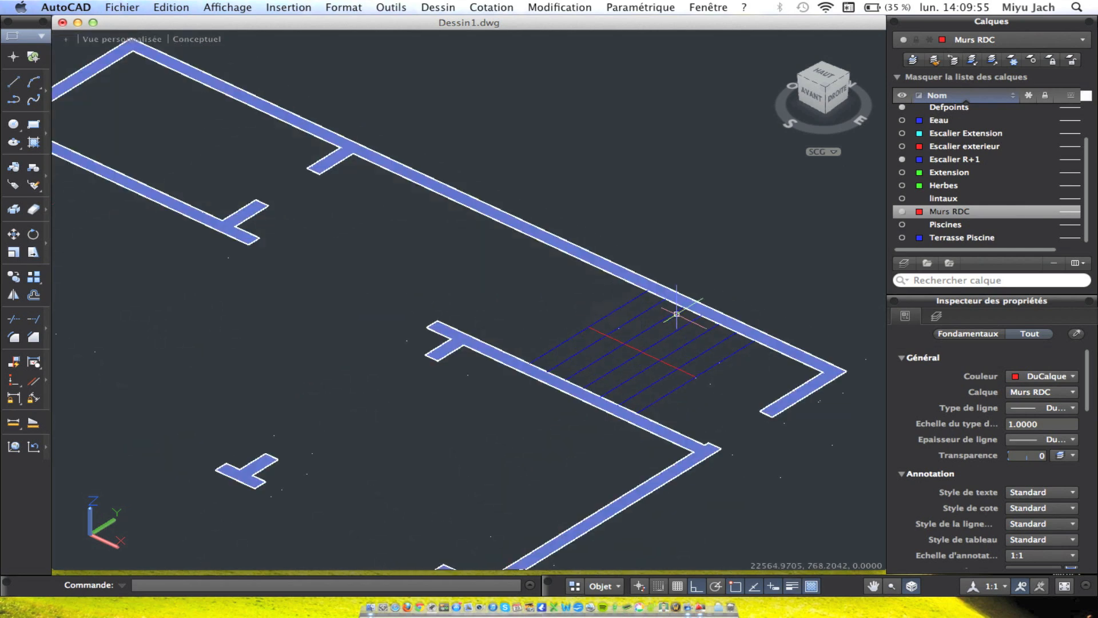
scroll(645, 314, up, 2)
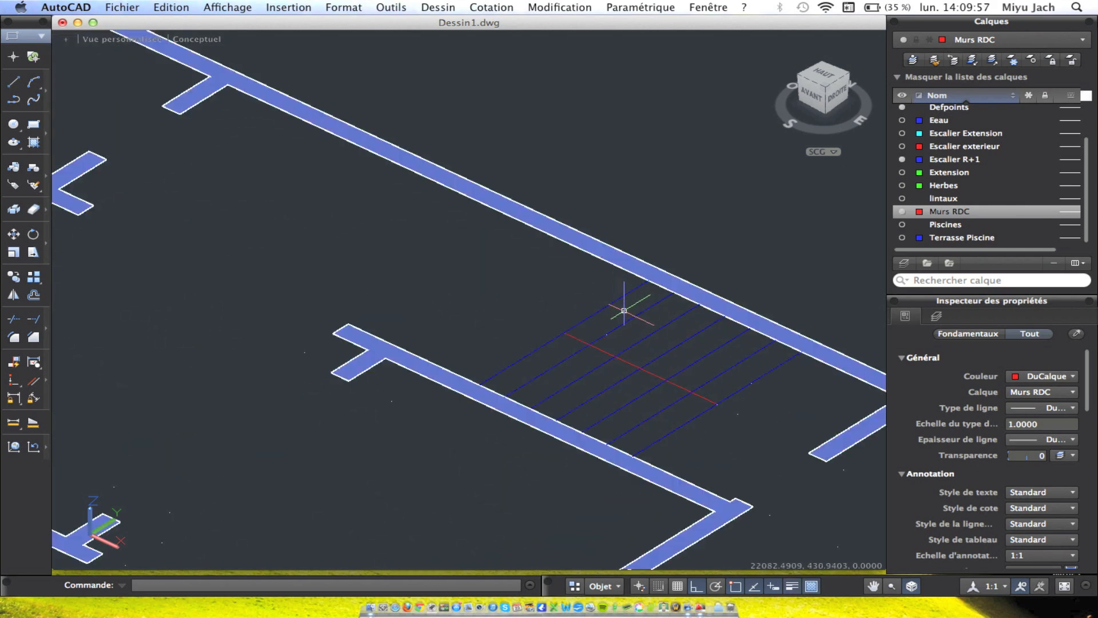
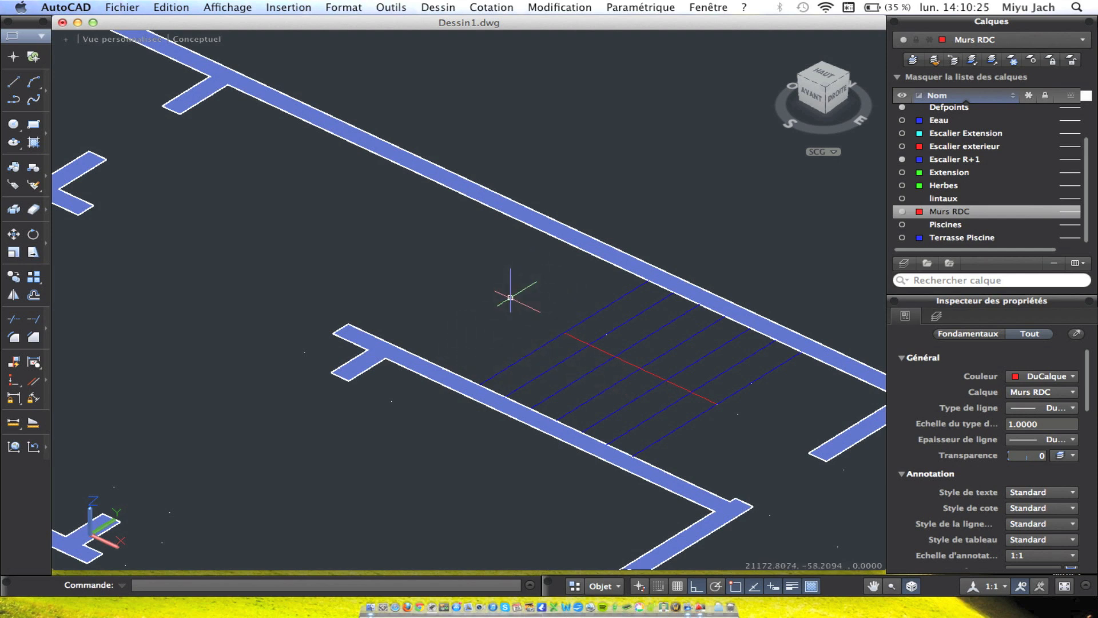
scroll(510, 298, down, 5)
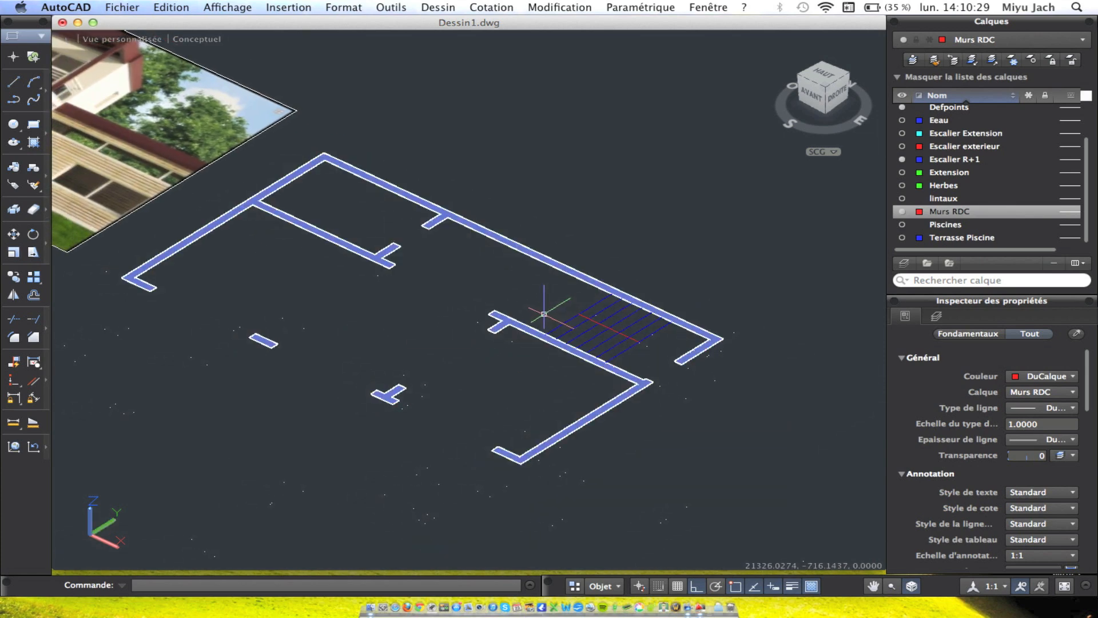
mouse_move(543, 314)
middle_down()
mouse_move(650, 343)
mouse_move(638, 338)
middle_up()
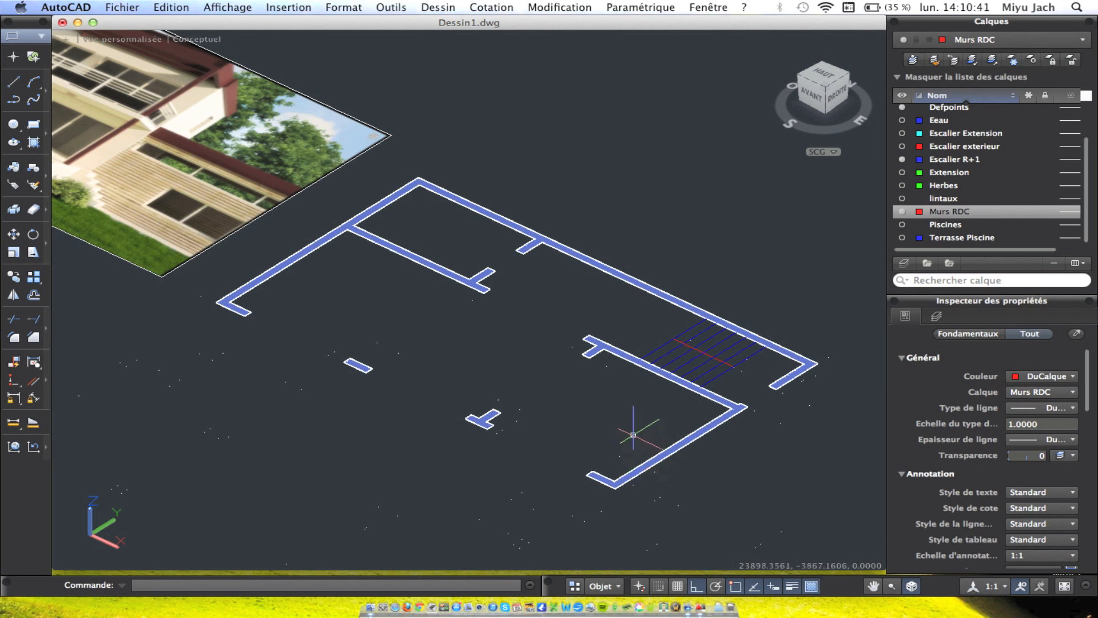
scroll(637, 440, up, 3)
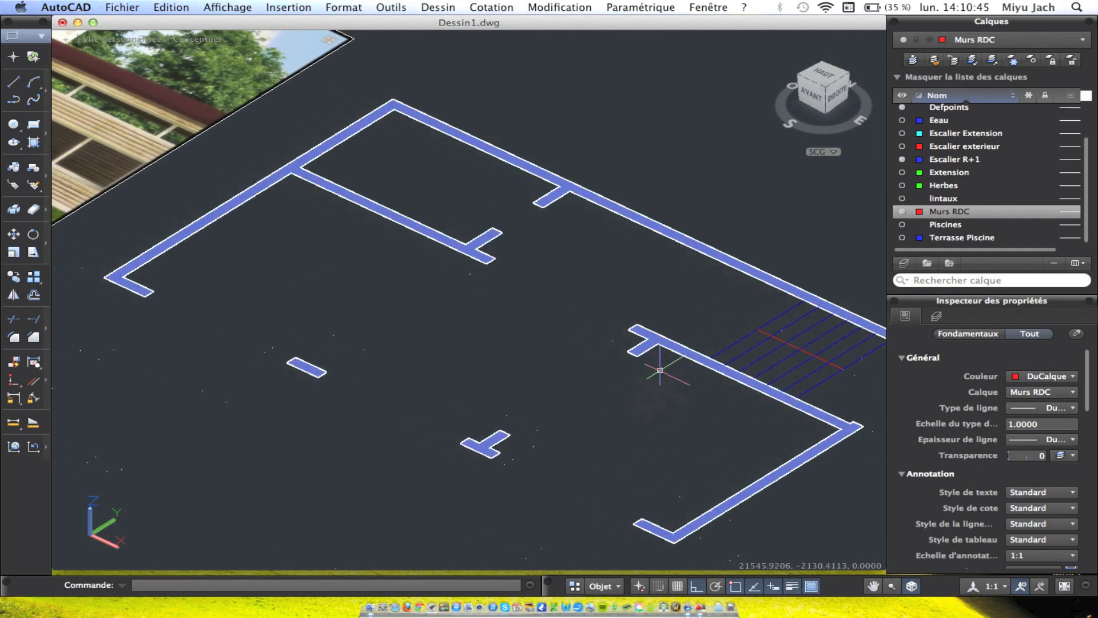
scroll(663, 380, down, 3)
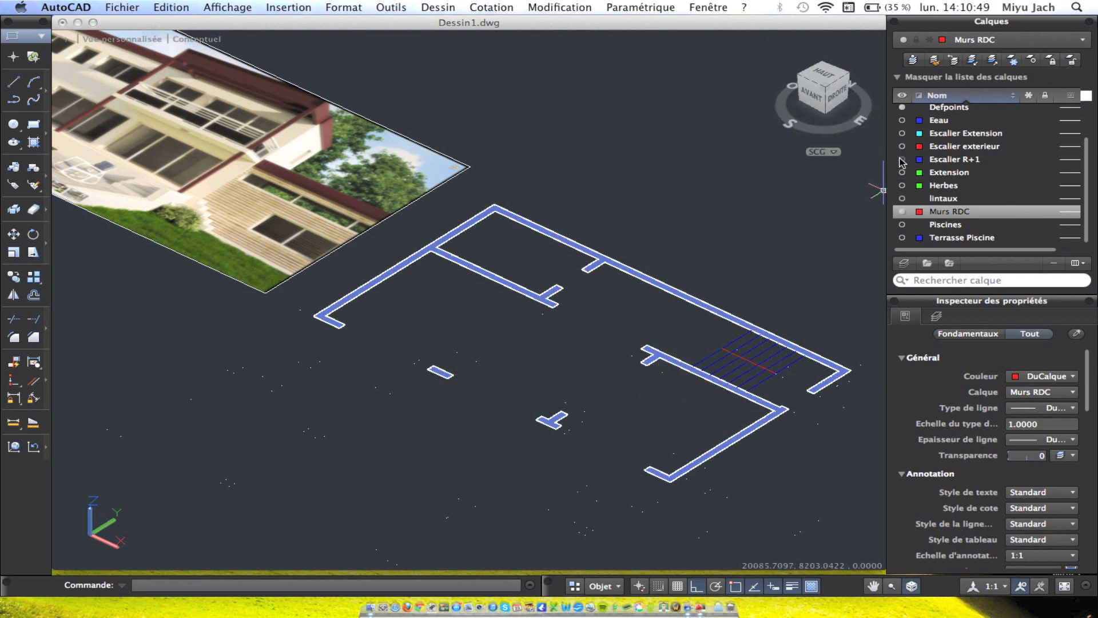
click(747, 513)
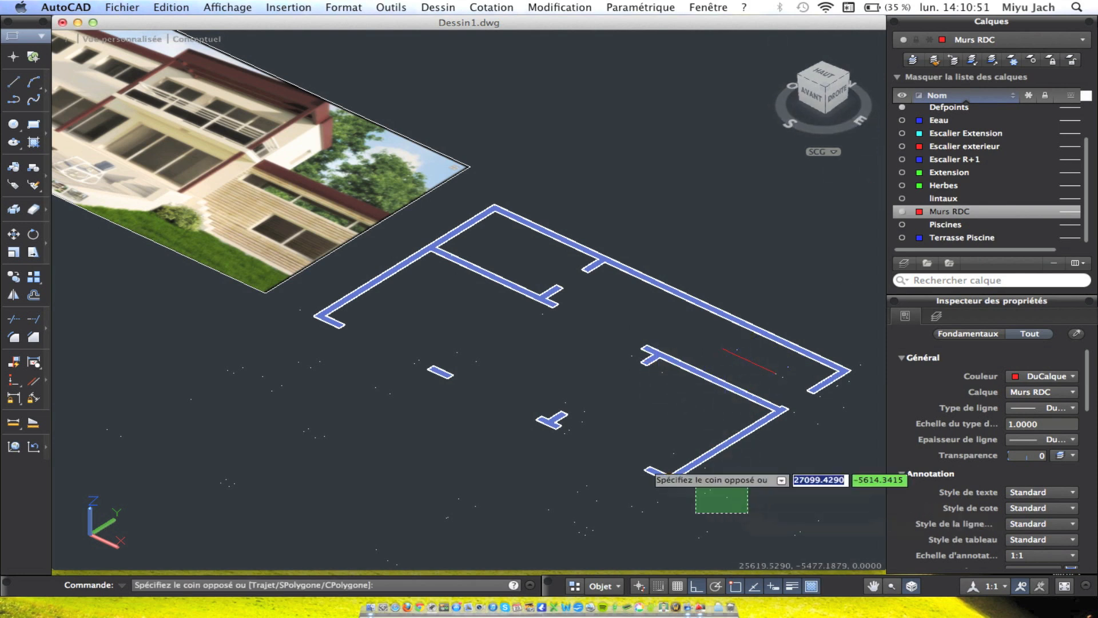
click(544, 388)
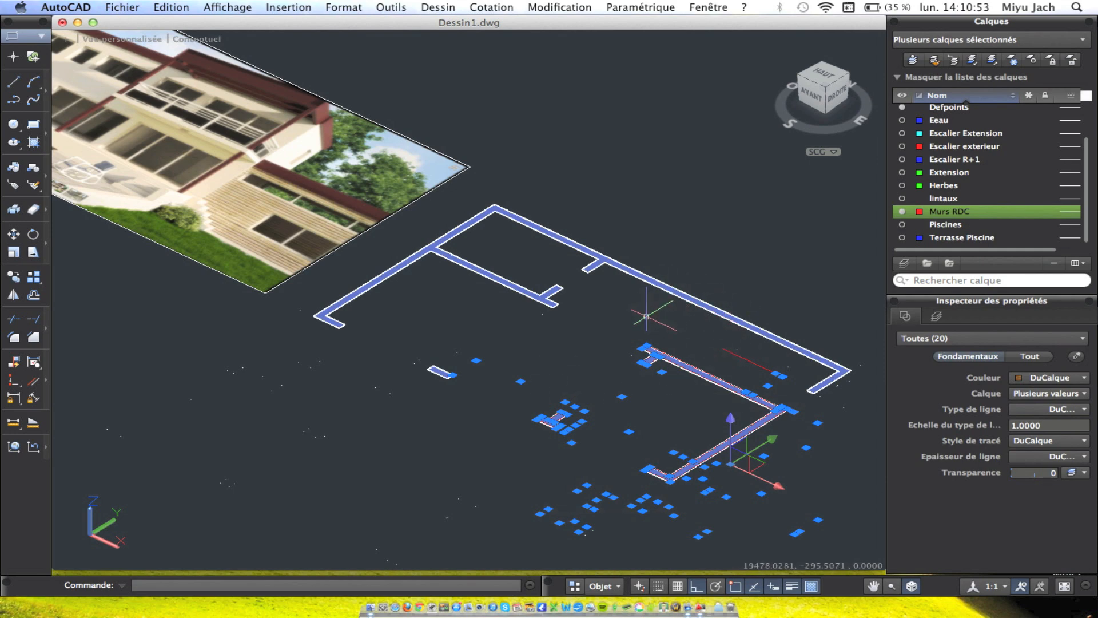
key(Escape)
Extrude all the ground-floor wall regions to a height of 2800.
click(491, 7)
mouse_move(438, 7)
mouse_move(475, 23)
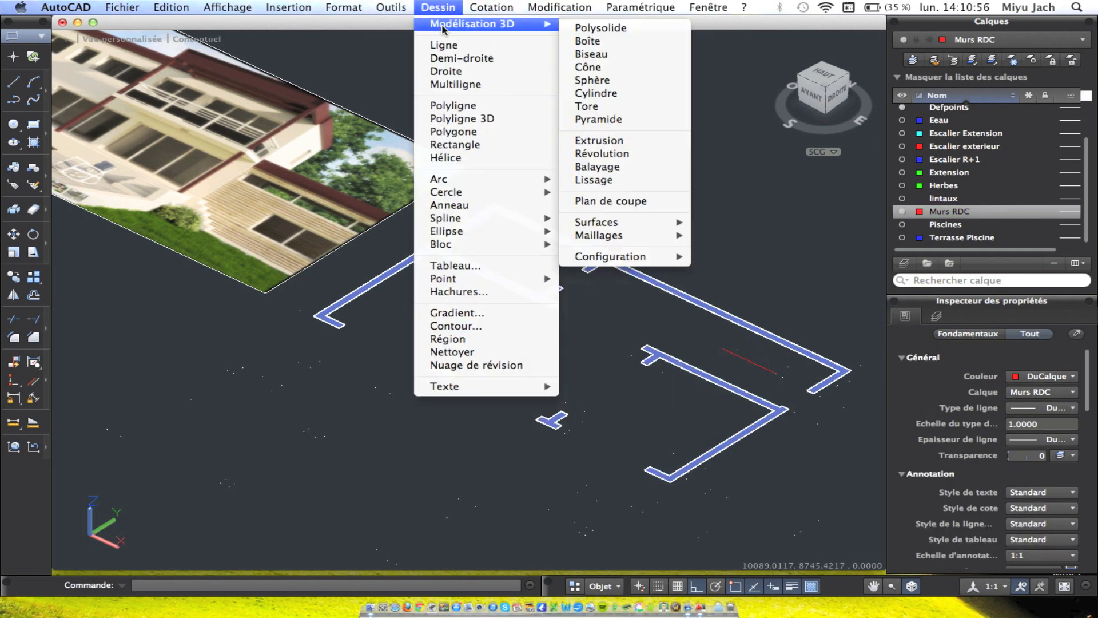
click(606, 140)
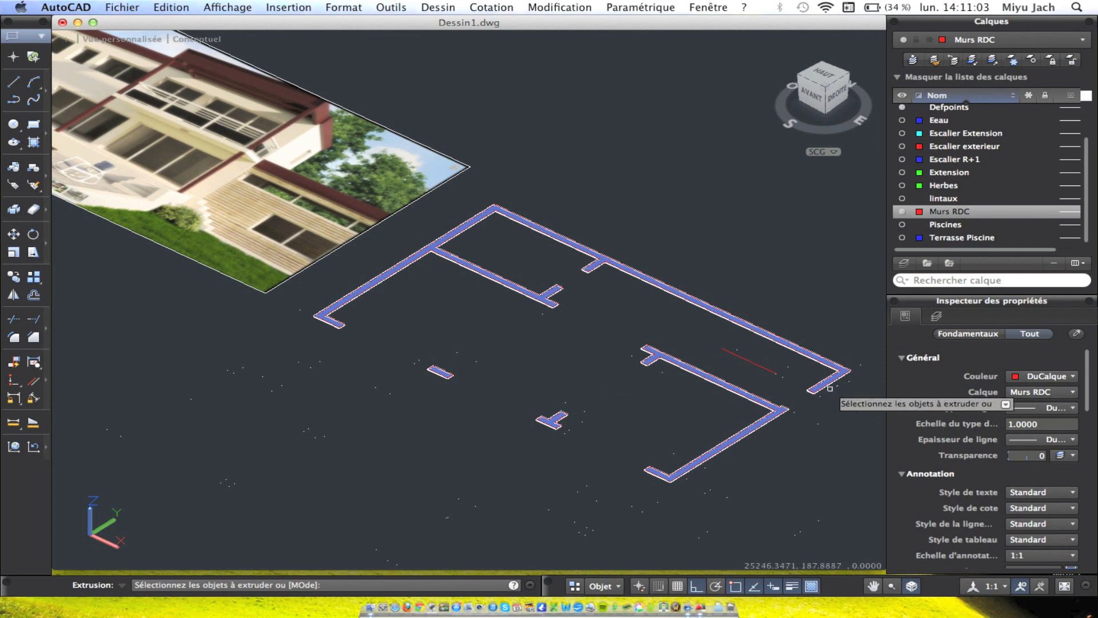
key(Return)
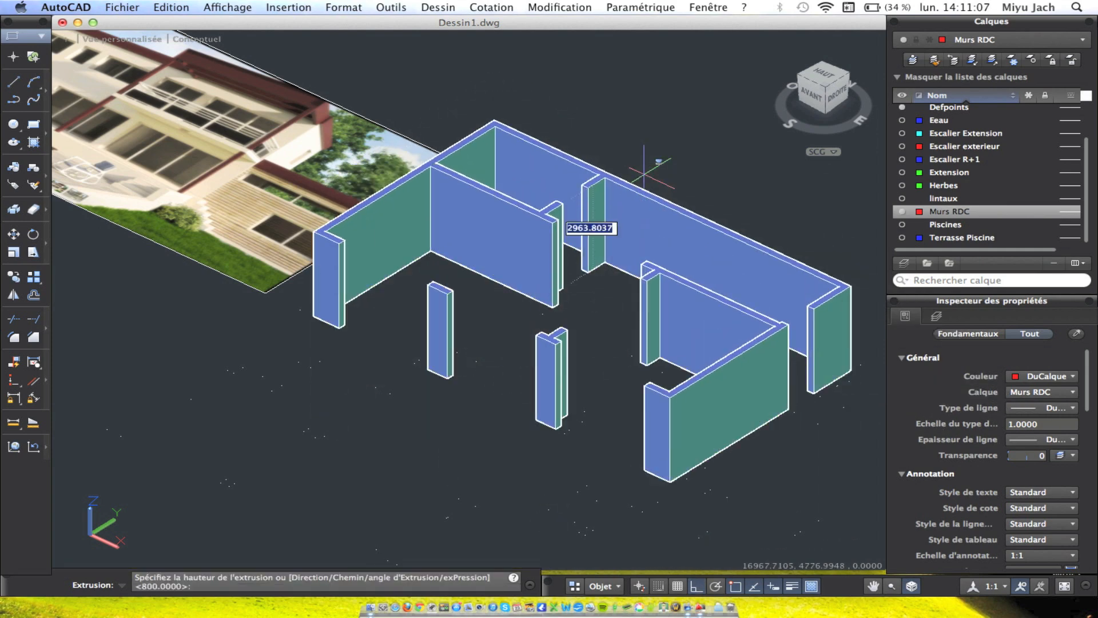
text(28)
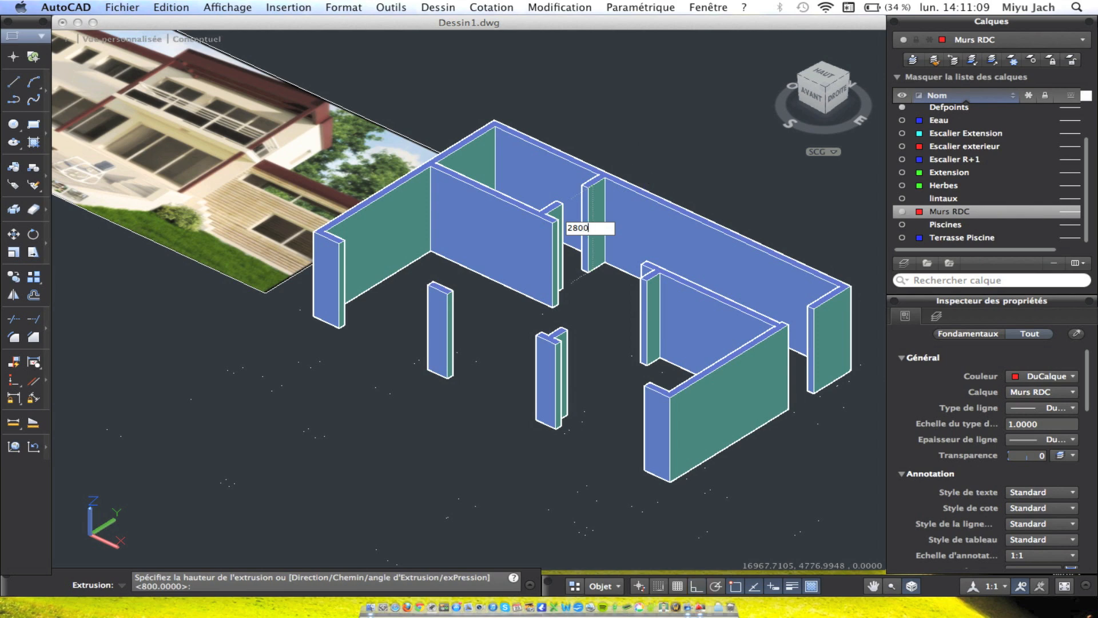
text(00)
key(Return)
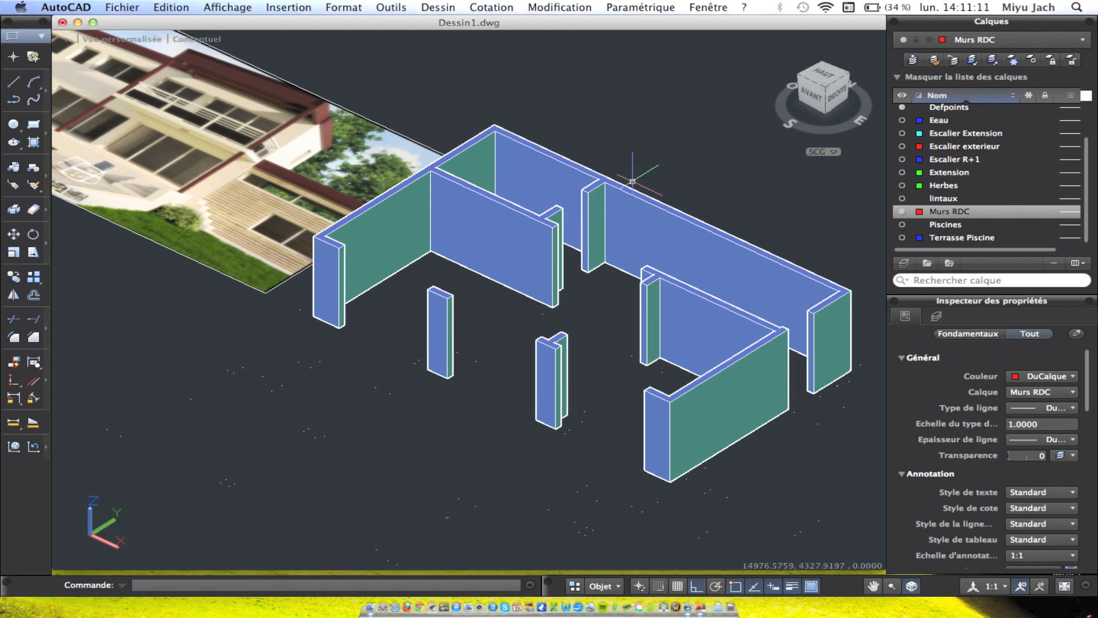
Turn off the current Murs RDC layer to hide the extruded ground-floor walls.
shift+middle_drag(635, 357, 784, 369)
middle_drag(589, 257, 709, 341)
scroll(592, 331, up, 5)
scroll(592, 331, up, 3)
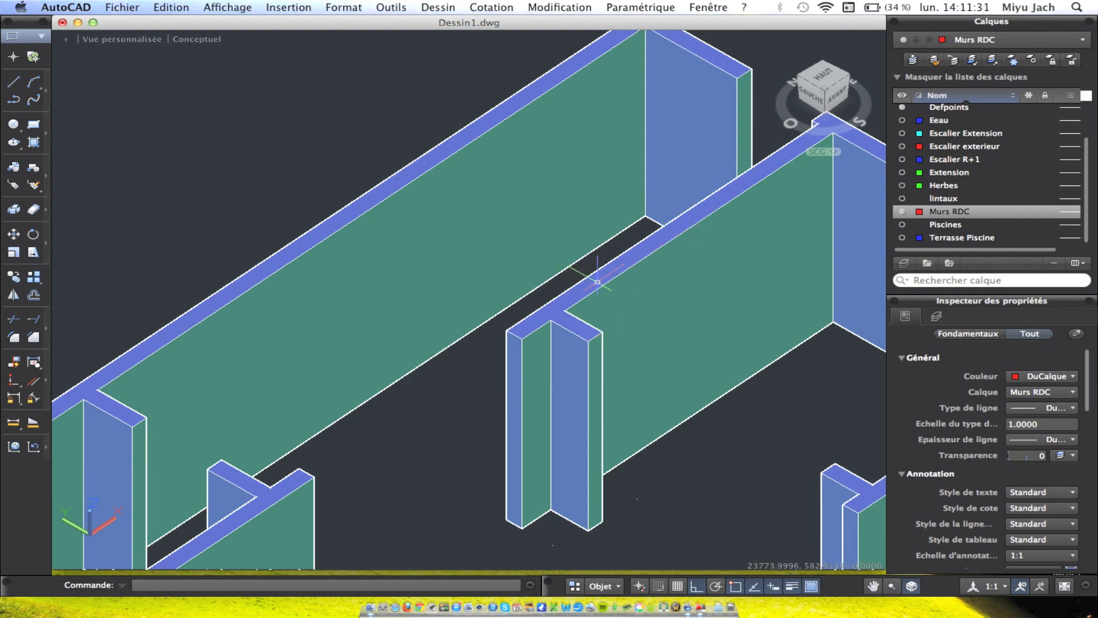
middle_drag(542, 245, 570, 302)
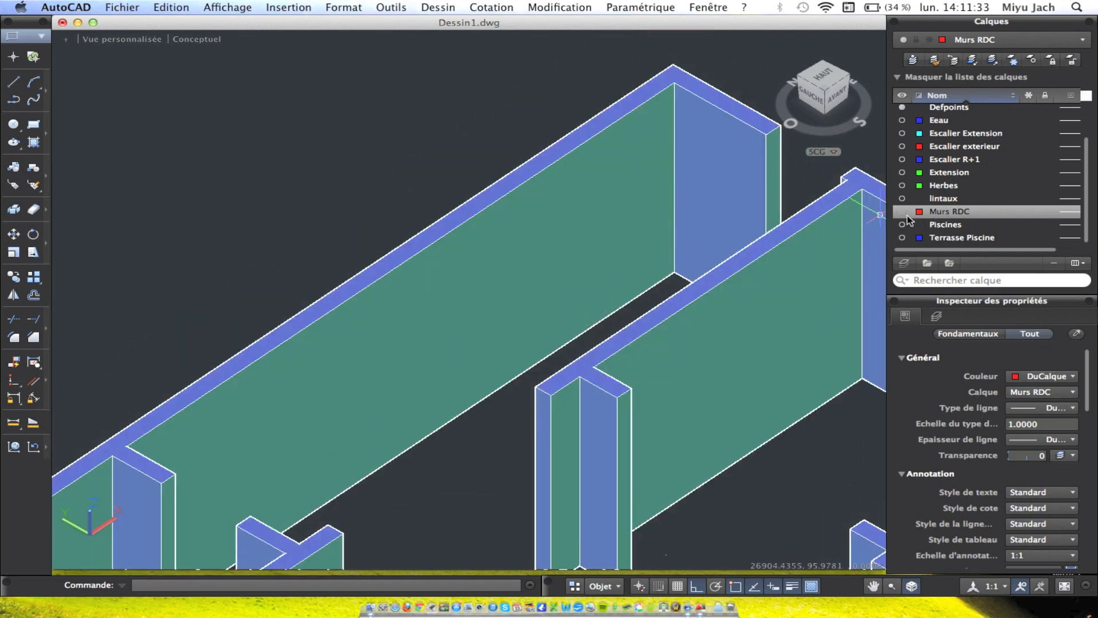
click(903, 212)
click(518, 217)
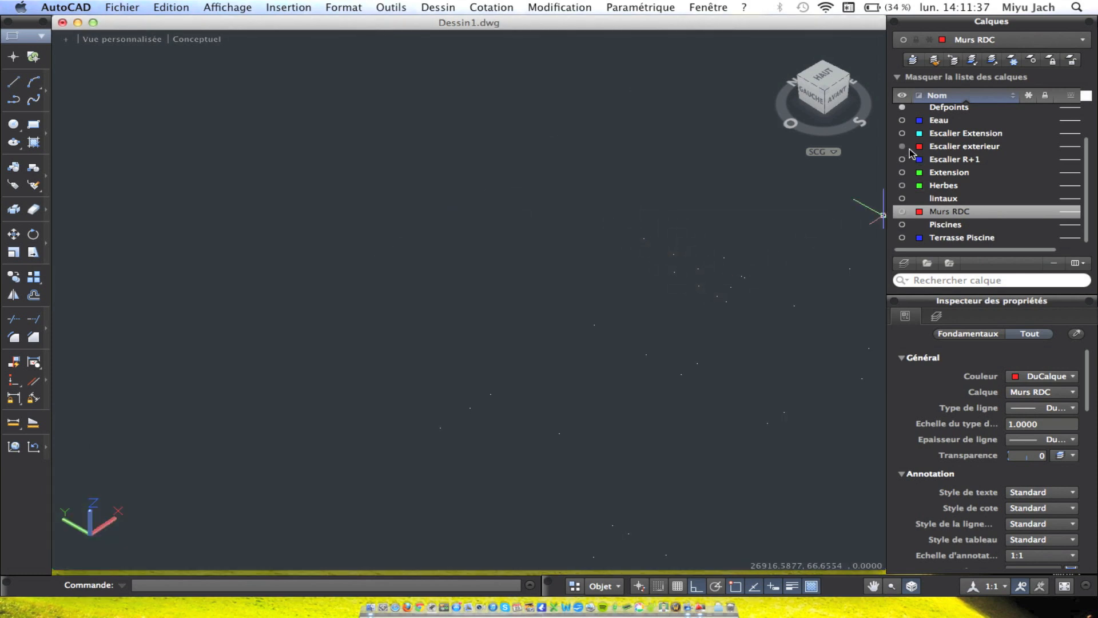
Show the Escalier R+1 layer and try to select its blue staircase lines with a selection window.
scroll(699, 380, down, 5)
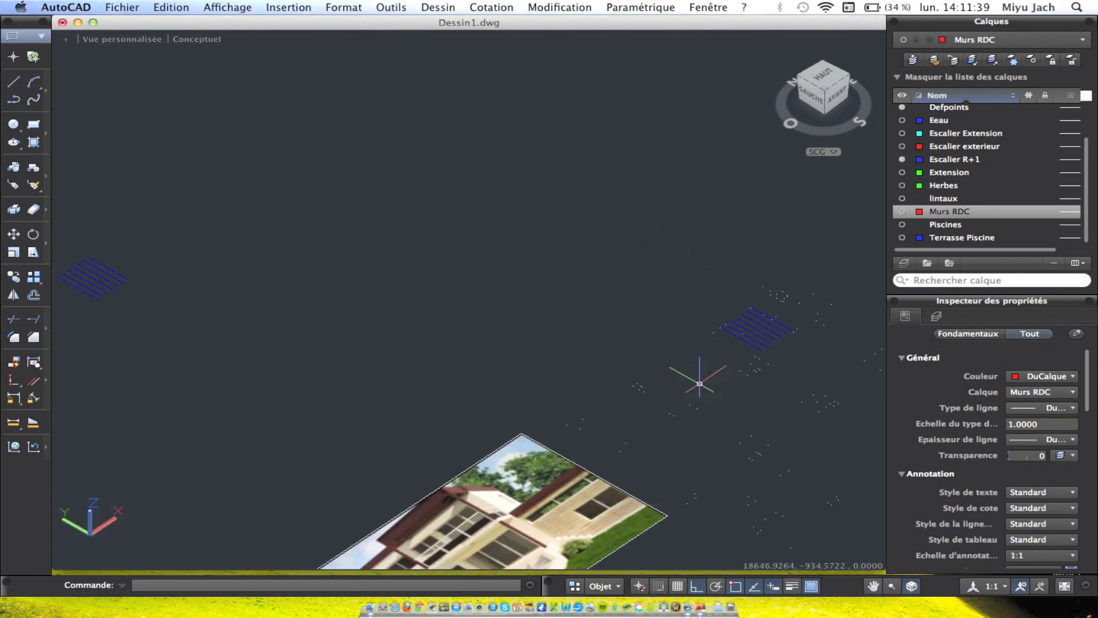
click(478, 229)
click(701, 404)
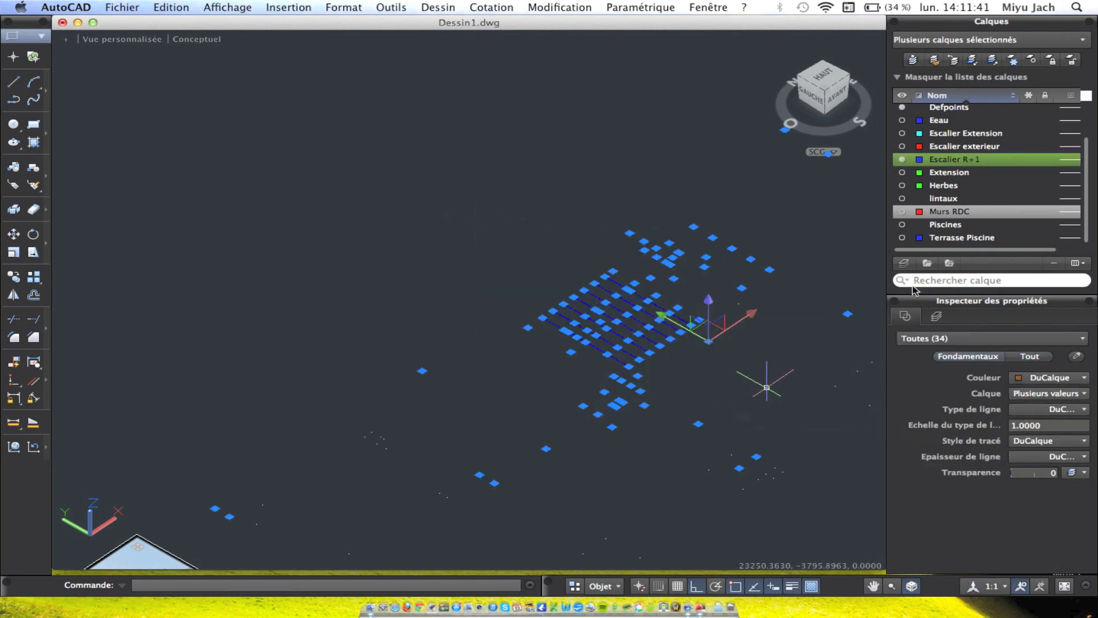
key(Escape)
Copy all the blue Escalier R+1 tread lines to an empty area away from the rest of the drawing.
click(650, 369)
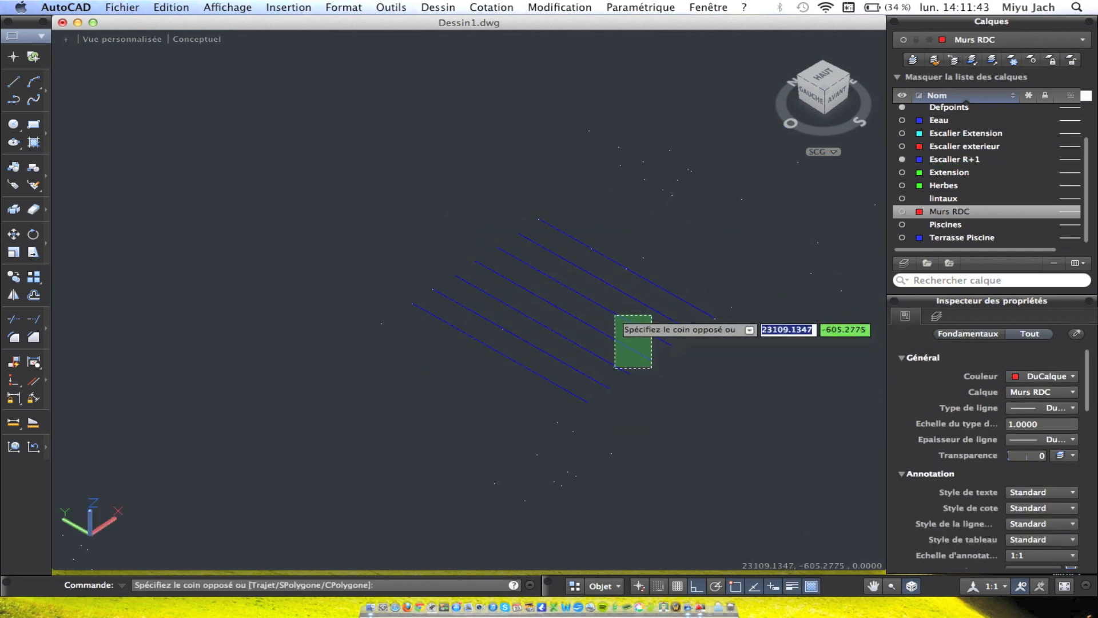
click(614, 314)
scroll(667, 303, up, 3)
click(693, 353)
click(662, 285)
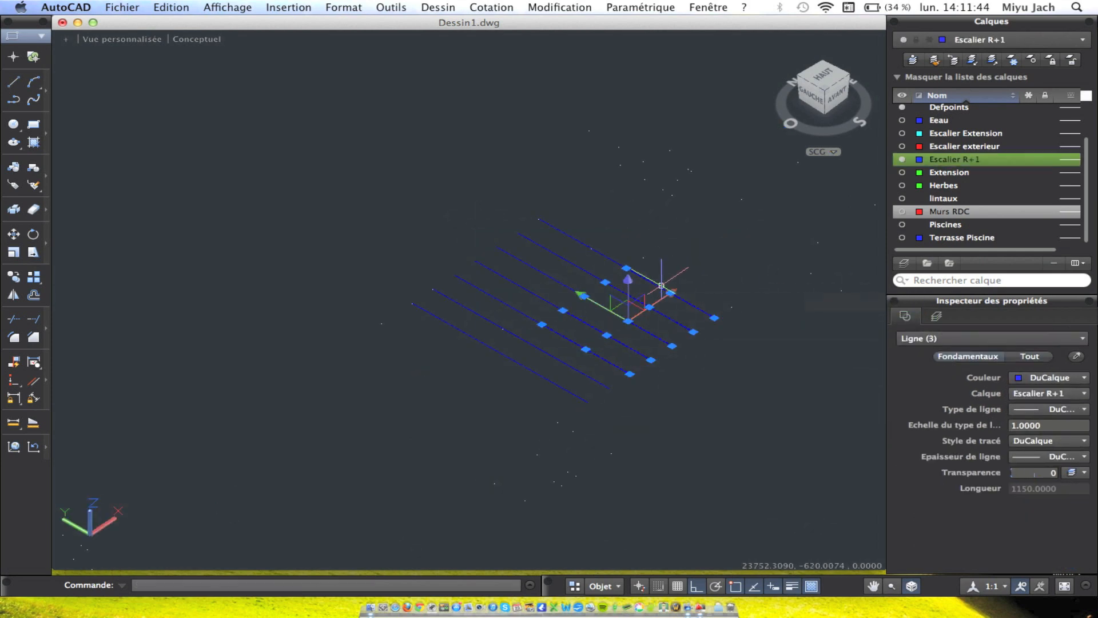
click(584, 279)
click(562, 226)
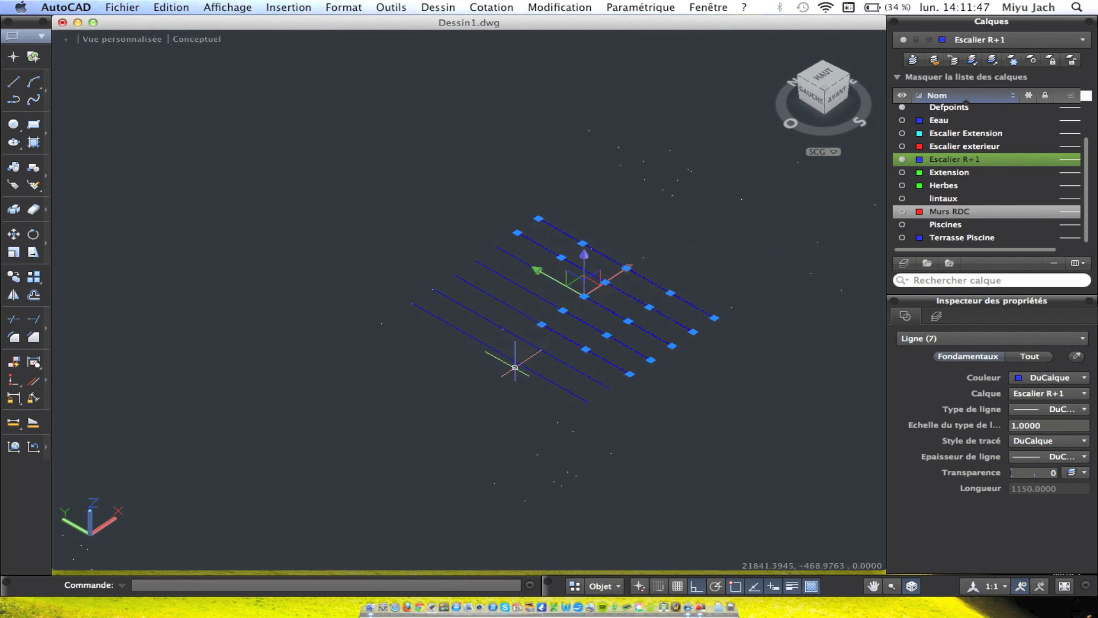
click(532, 412)
click(515, 355)
click(477, 357)
click(449, 256)
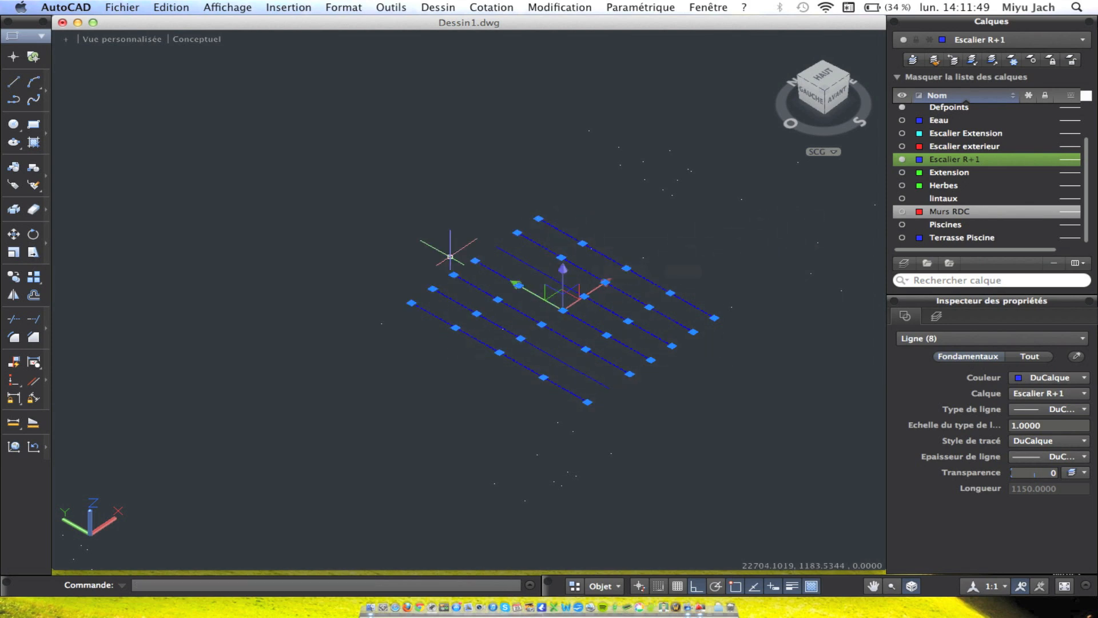
click(498, 257)
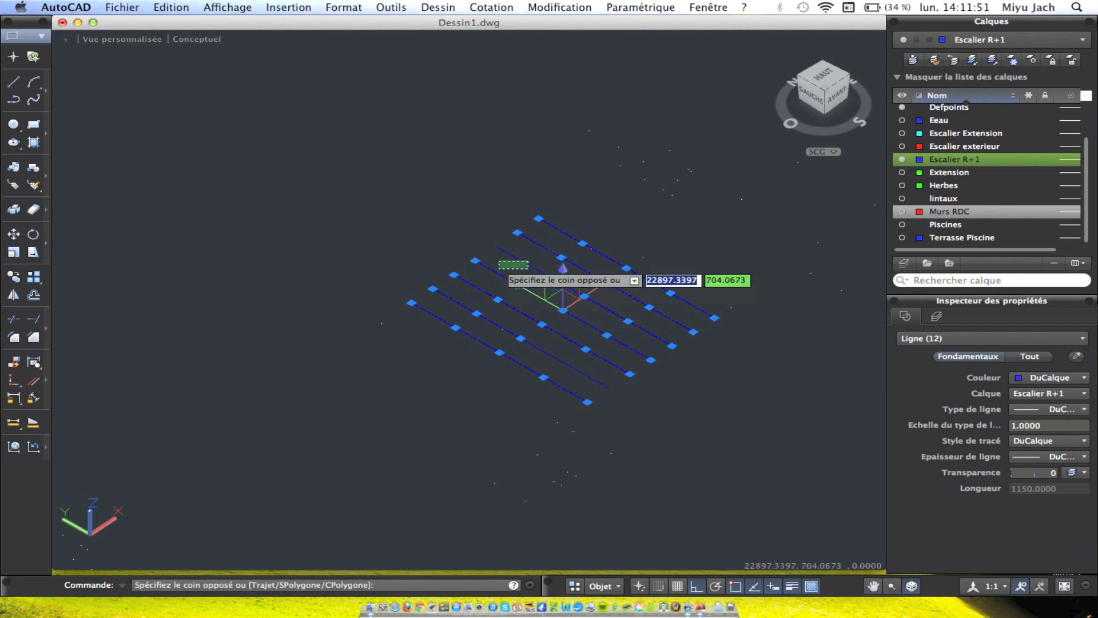
click(619, 336)
click(576, 369)
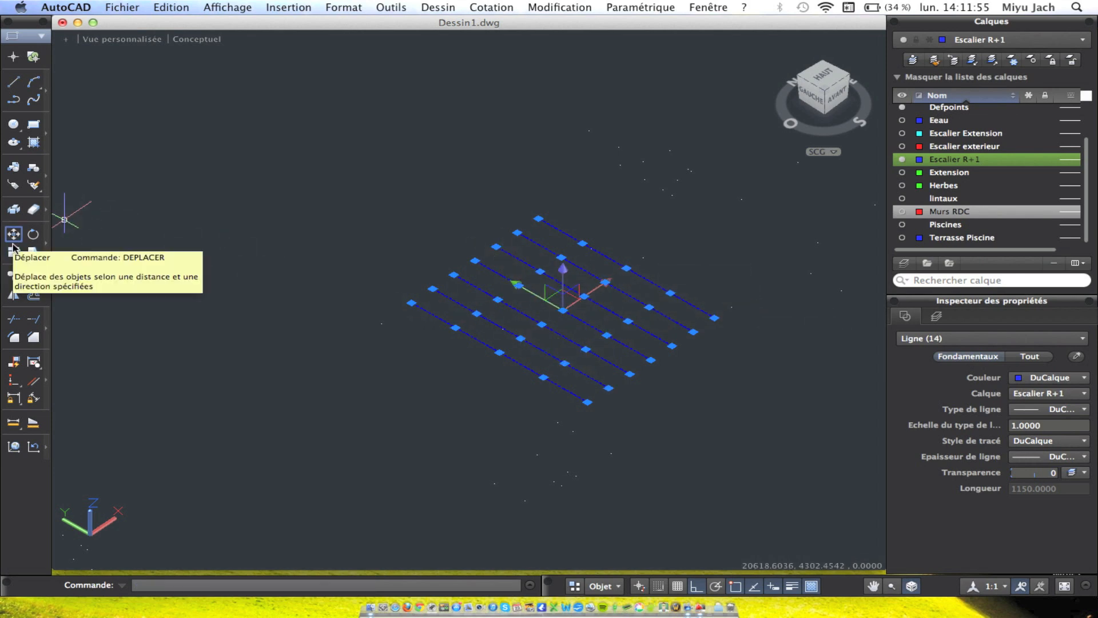
click(14, 277)
click(484, 286)
middle_drag(320, 147, 538, 356)
scroll(425, 296, down, 5)
click(267, 191)
key(Escape)
scroll(265, 205, up, 7)
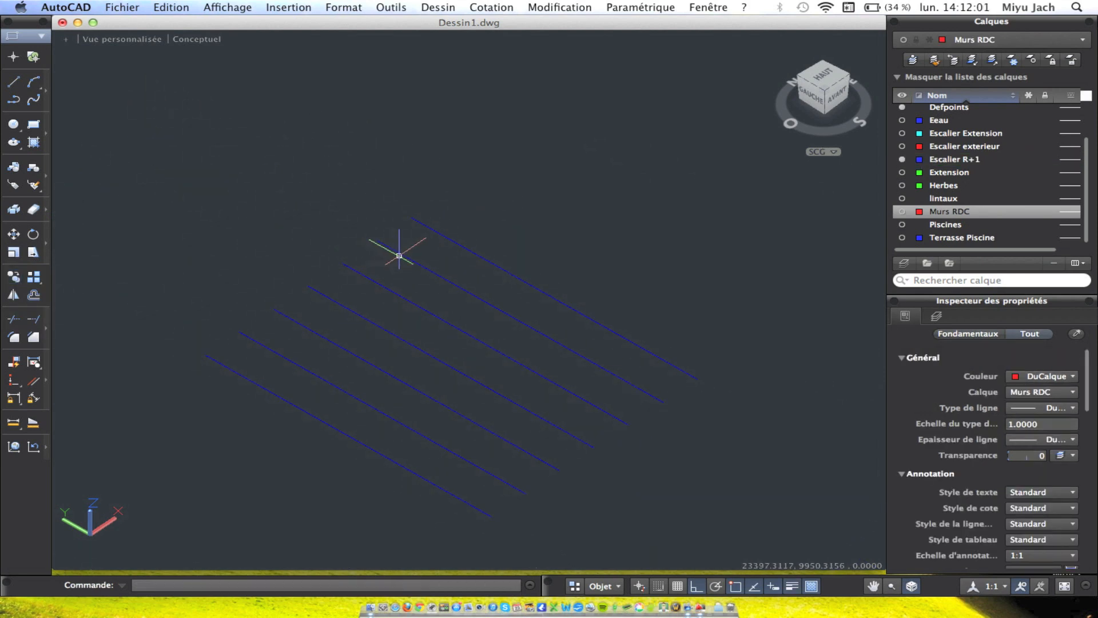
middle_drag(270, 209, 511, 226)
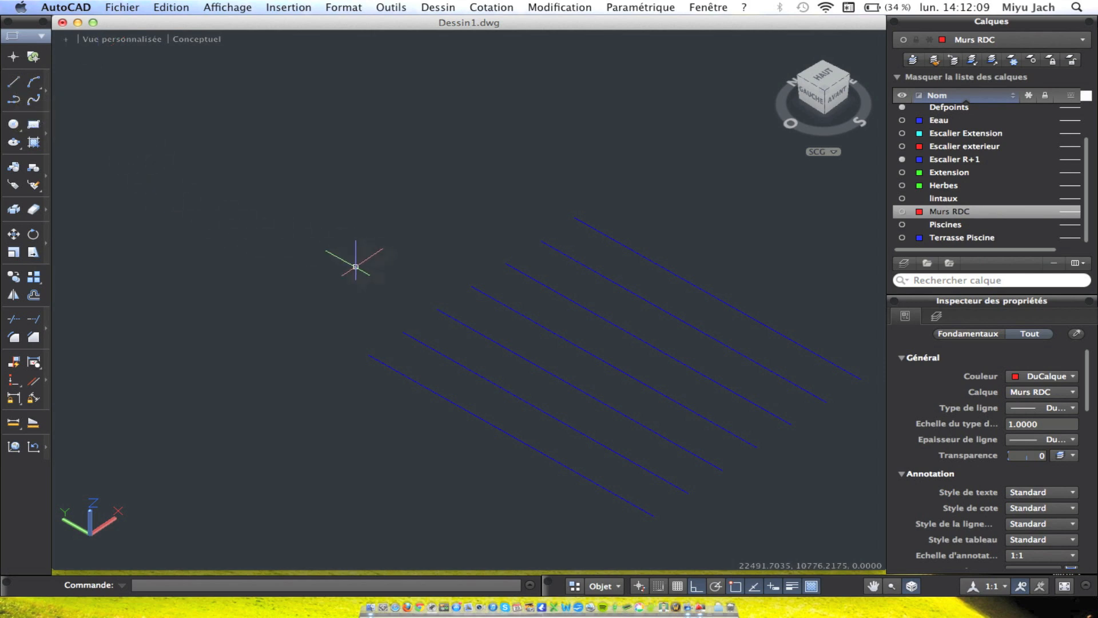
click(13, 82)
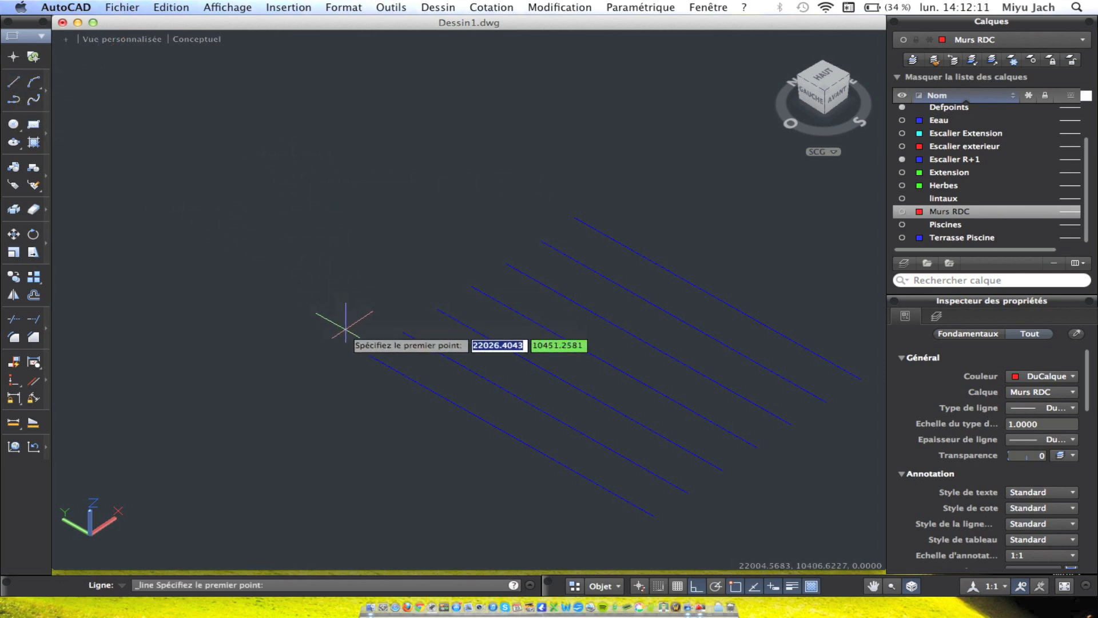
click(368, 355)
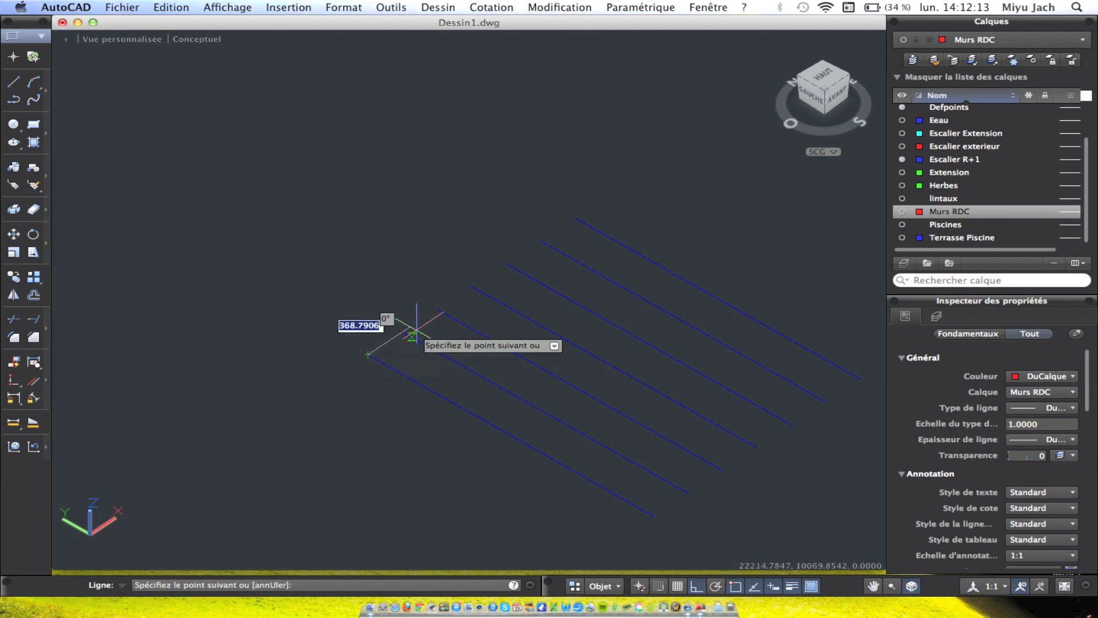
key(Escape)
Make Escalier R+1 the current layer and draw a 200 riser line vertically down from the left end of the first copied tread line.
double_click(960, 160)
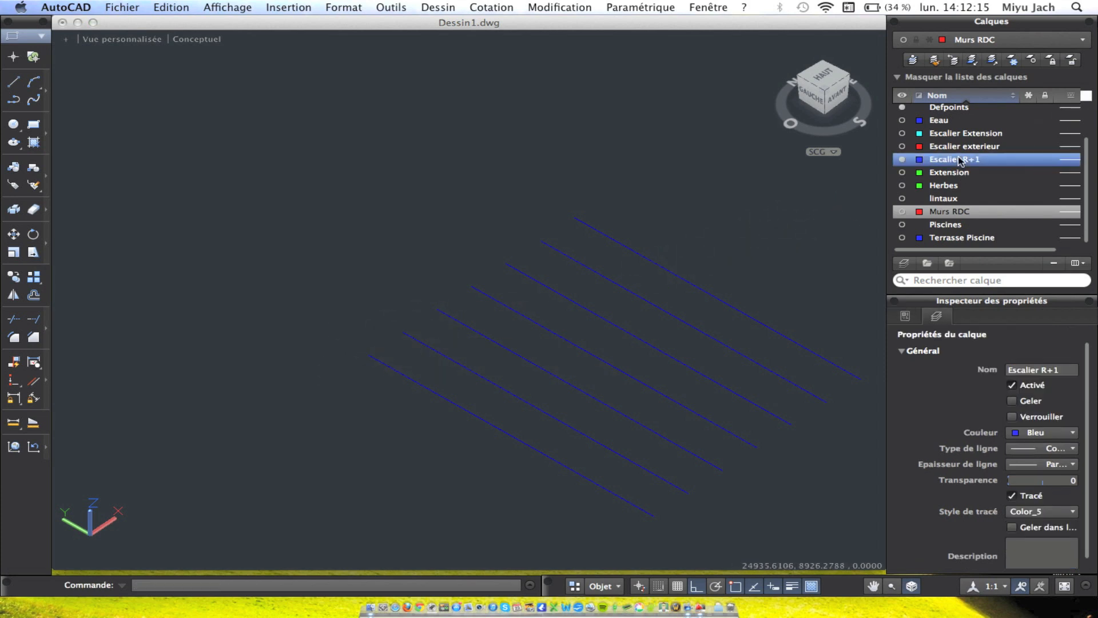
click(21, 88)
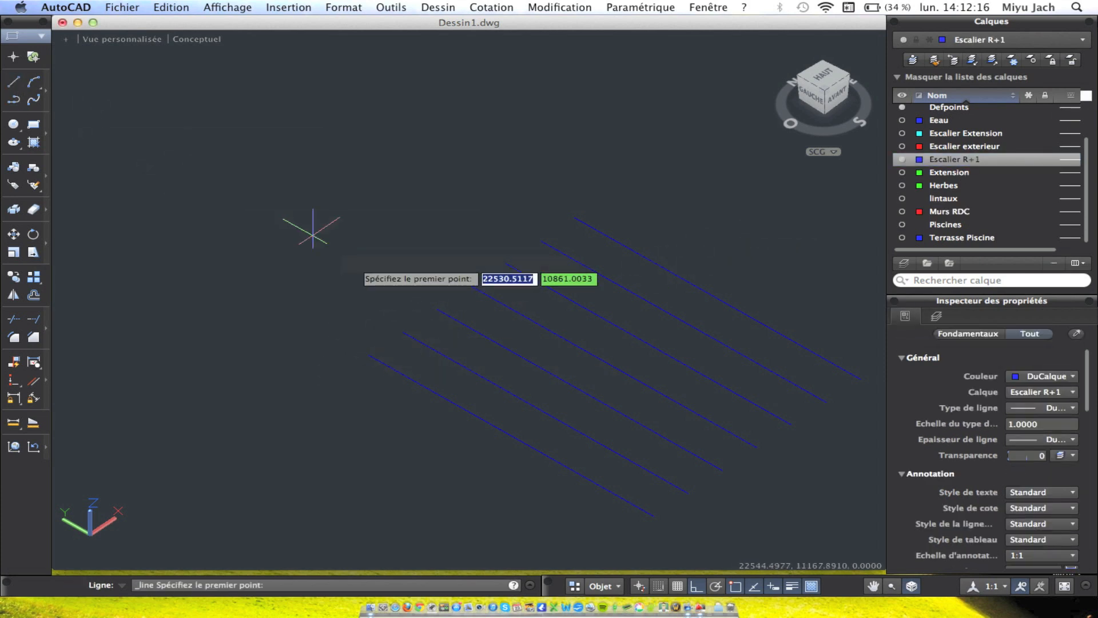
click(368, 355)
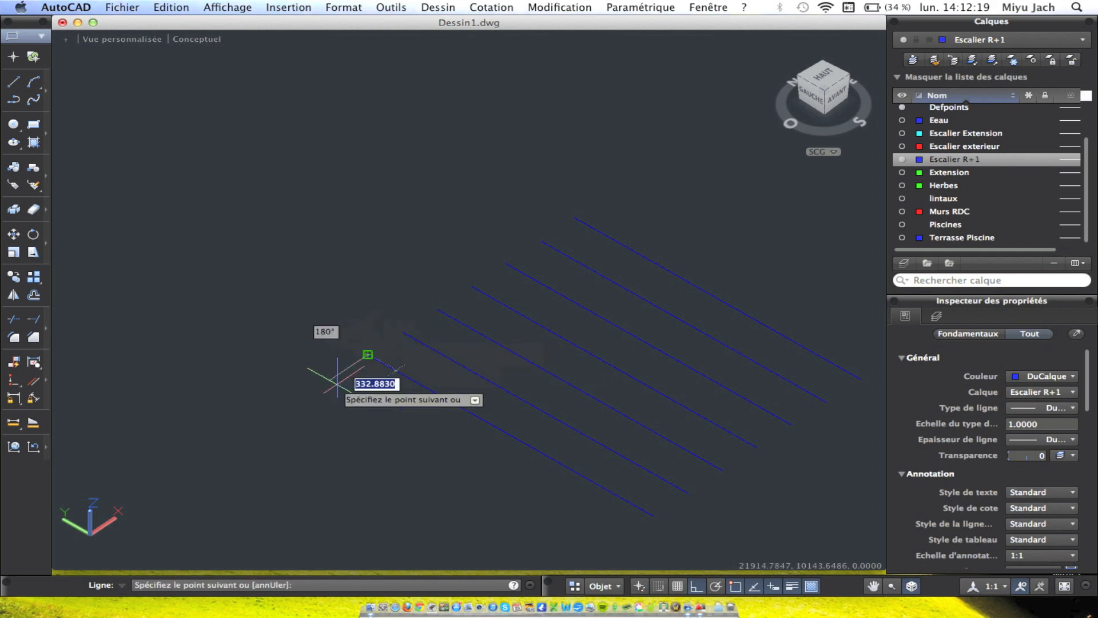
key(Escape)
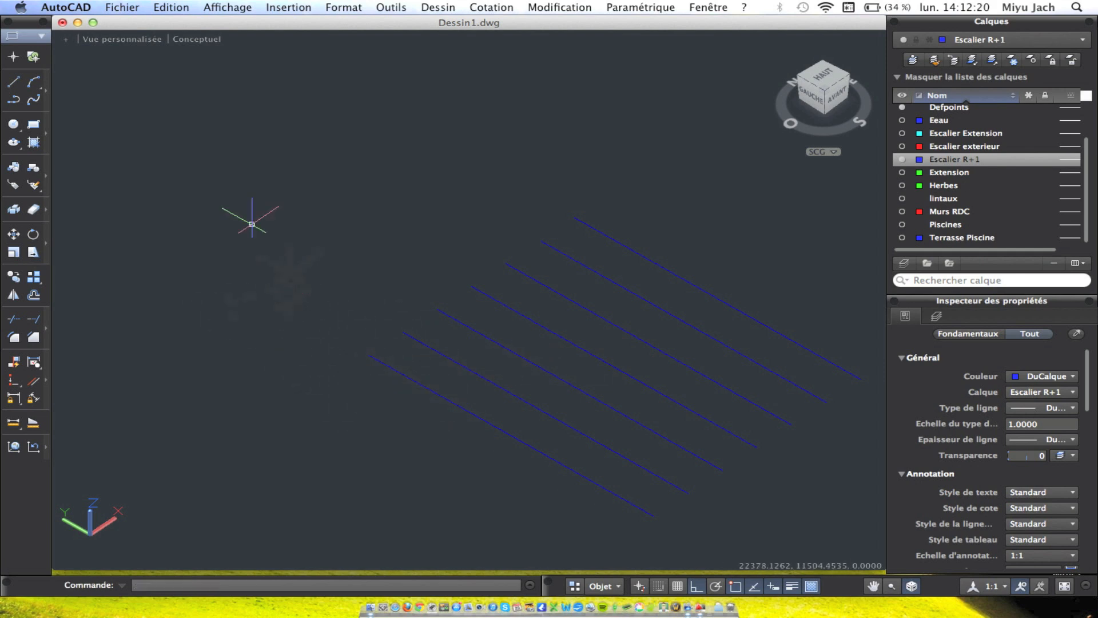
click(14, 82)
click(367, 355)
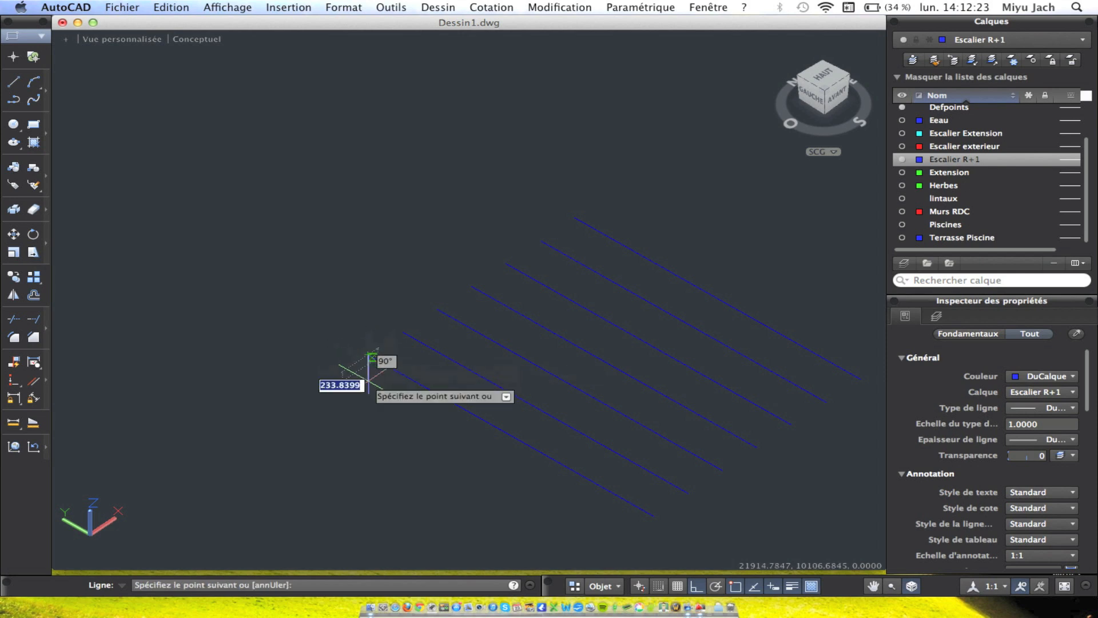
text(200)
key(Return)
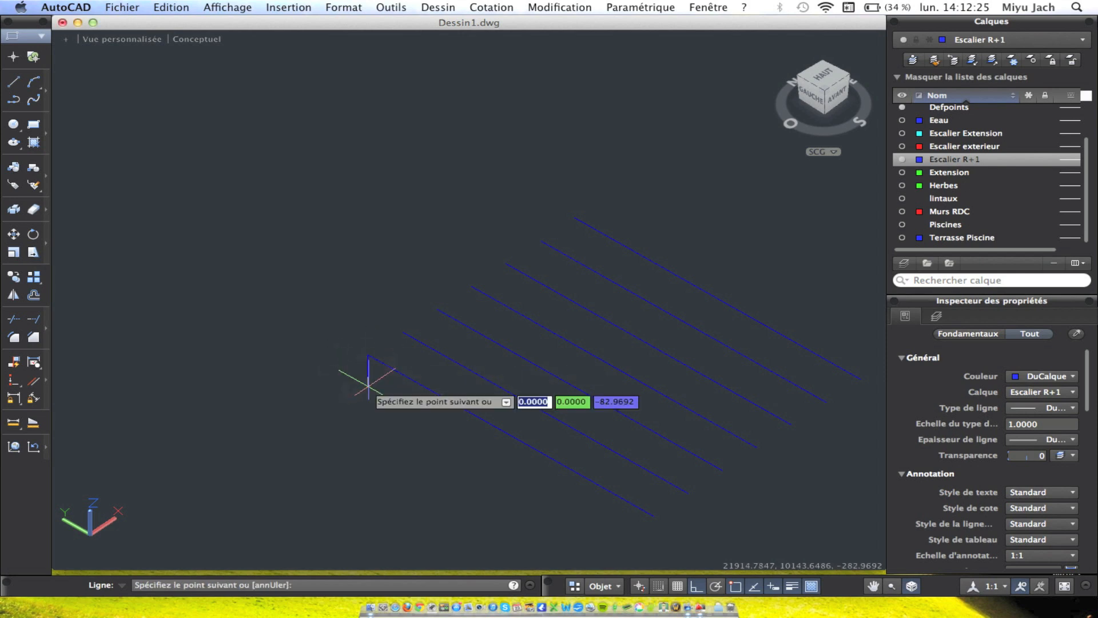
key(Return)
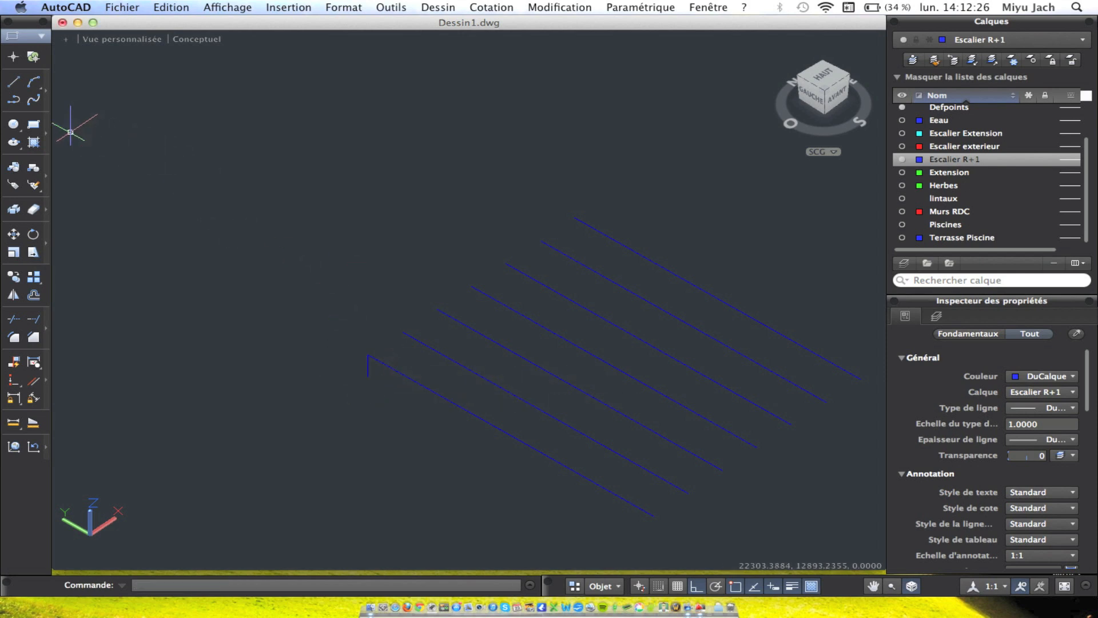
Draw a tread line from the top of the first riser to the second tread line's end, continuing with a 200 riser straight up.
click(13, 82)
click(368, 354)
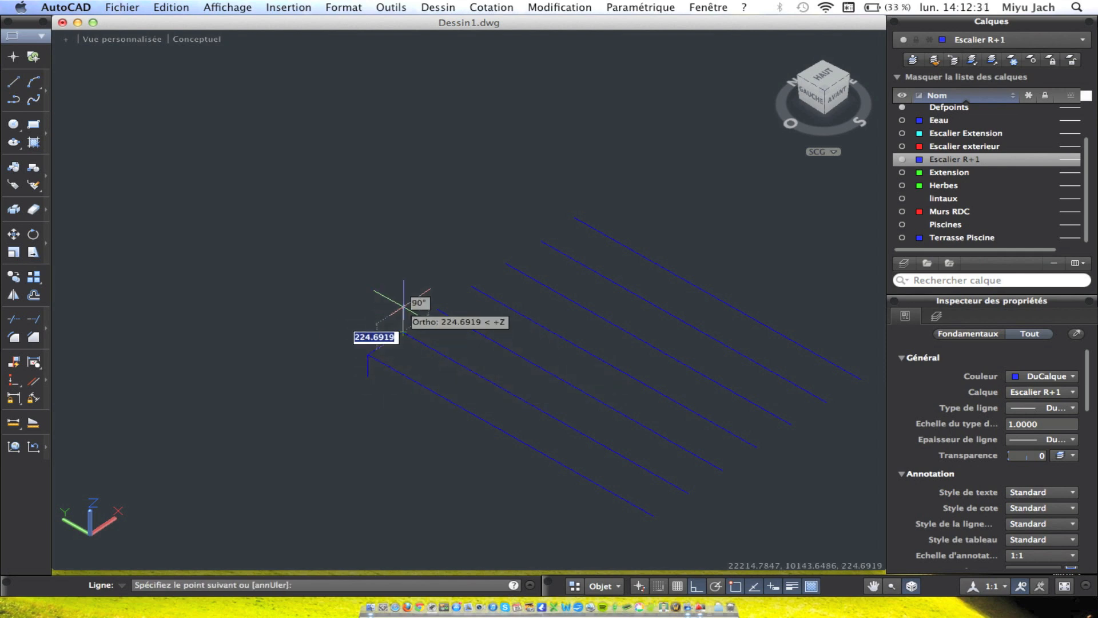
text(20)
key(Return)
key(Return)
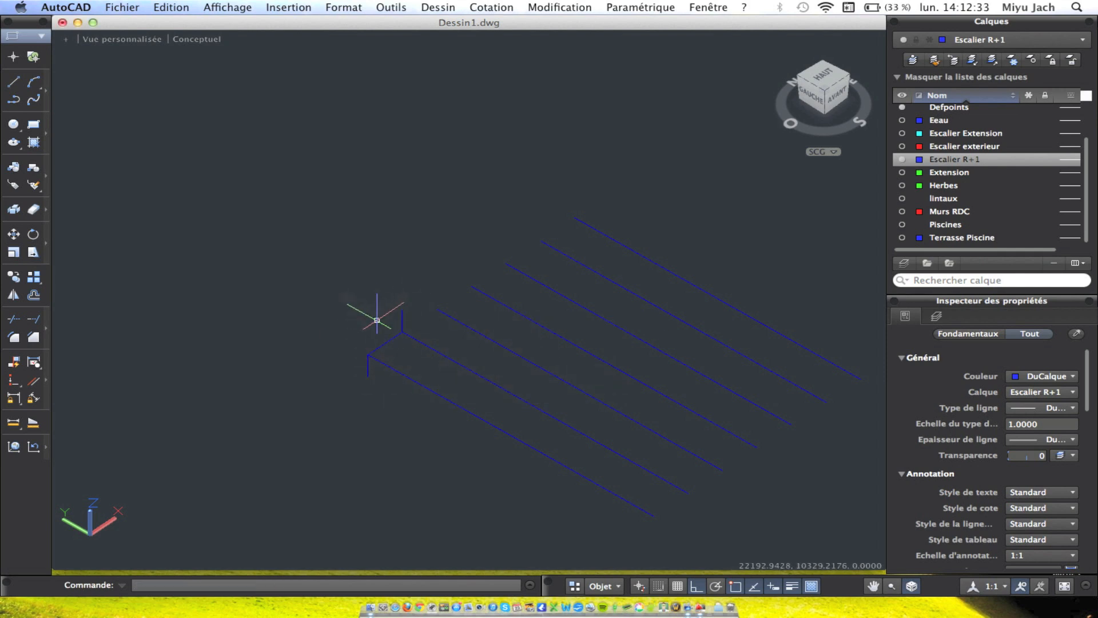
Copy the first tread line from its start point to the top of the second riser.
click(381, 346)
click(13, 279)
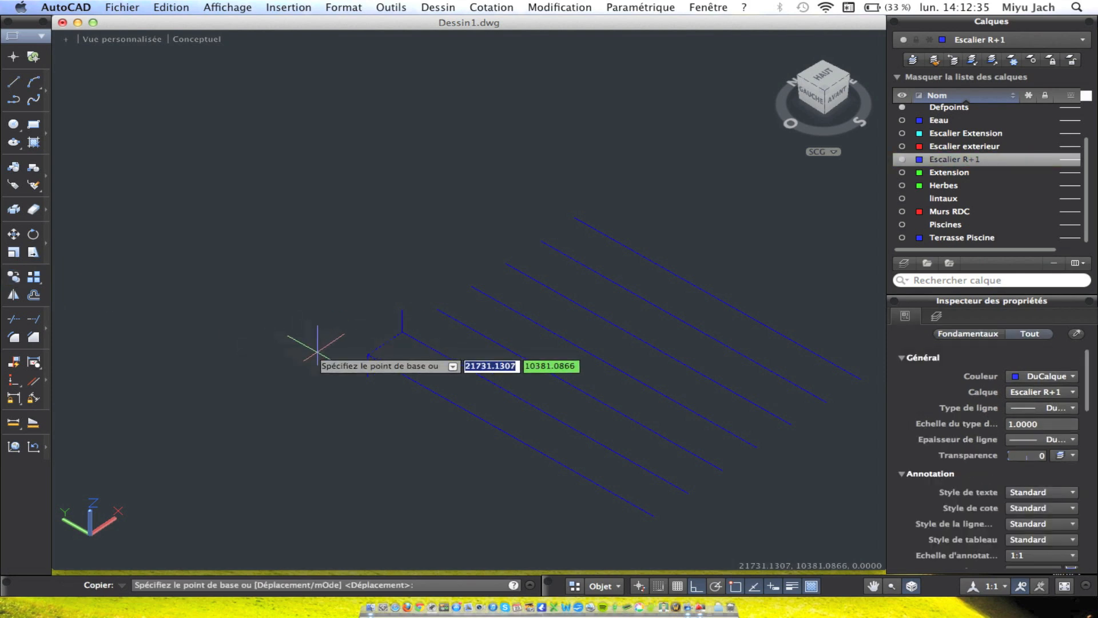
click(368, 354)
click(403, 309)
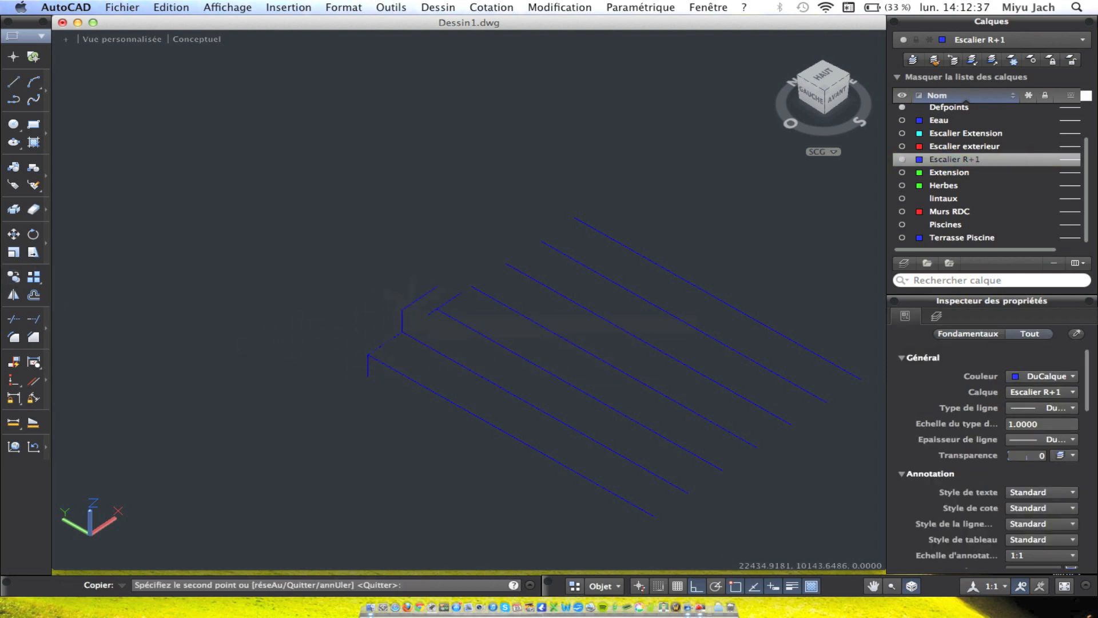
key(Return)
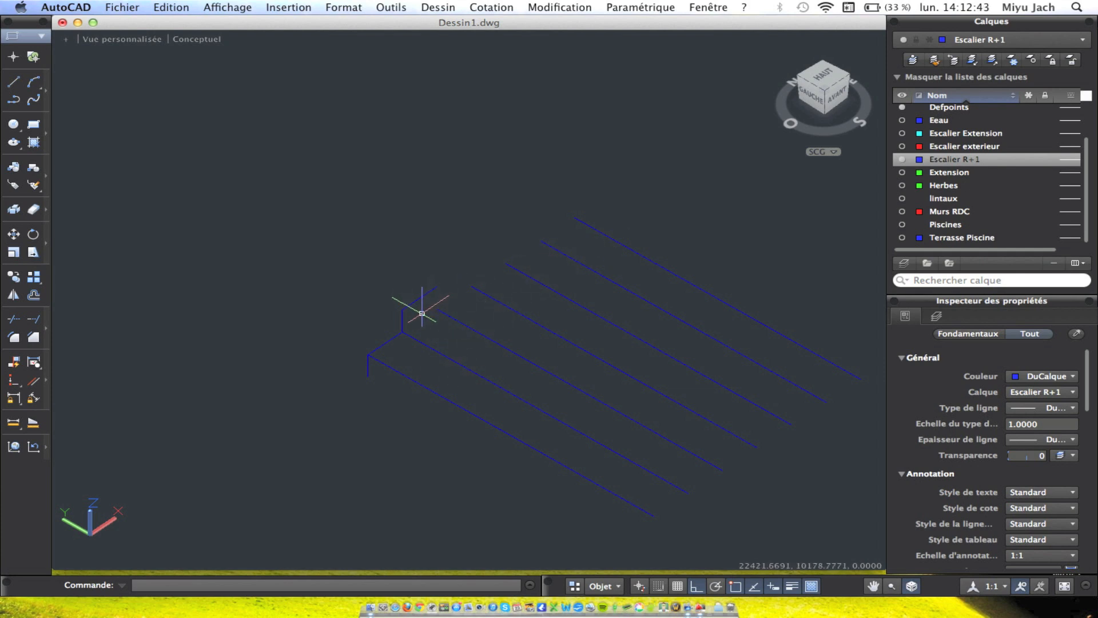
click(385, 345)
click(415, 312)
click(385, 291)
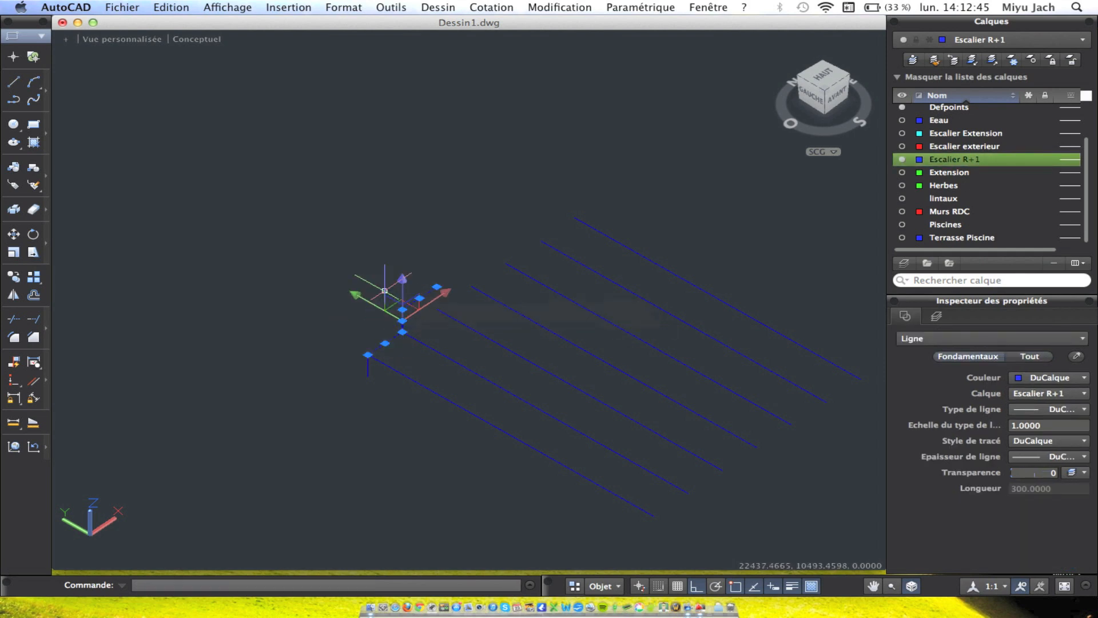
click(14, 277)
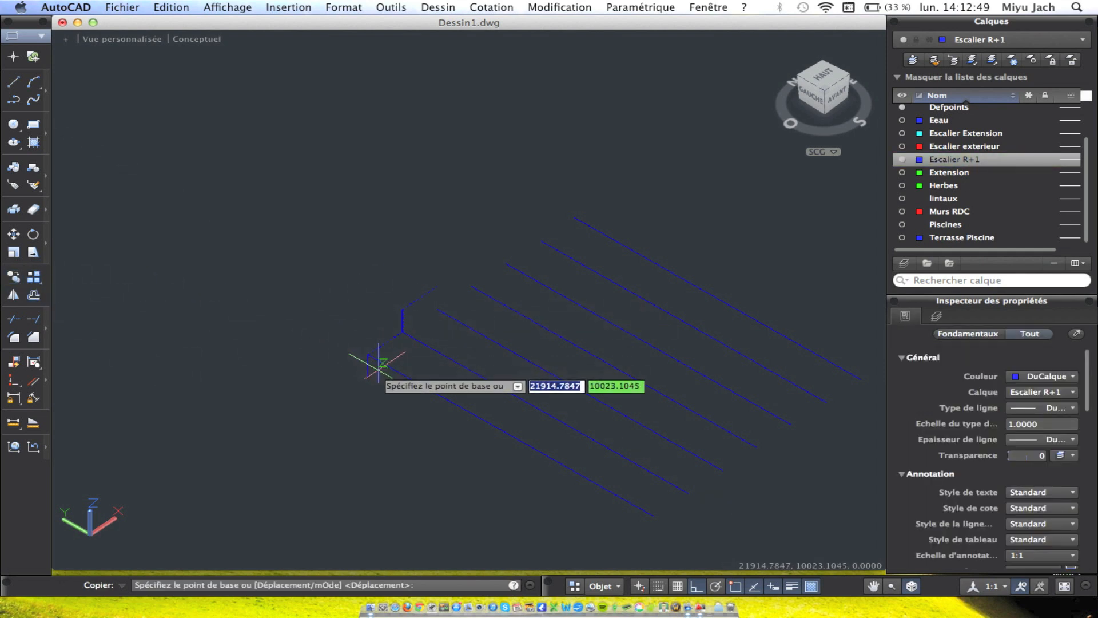
key(Escape)
Copy the two-step profile of risers and treads end to end twice, extending the stair profile to six steps.
click(368, 368)
click(387, 341)
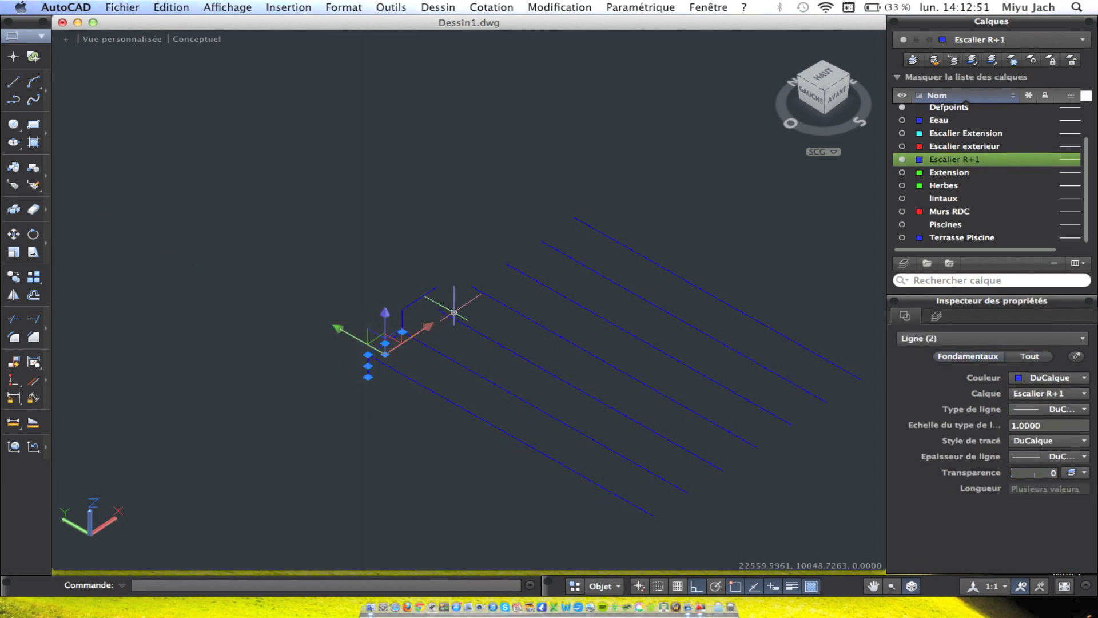
click(424, 314)
click(396, 299)
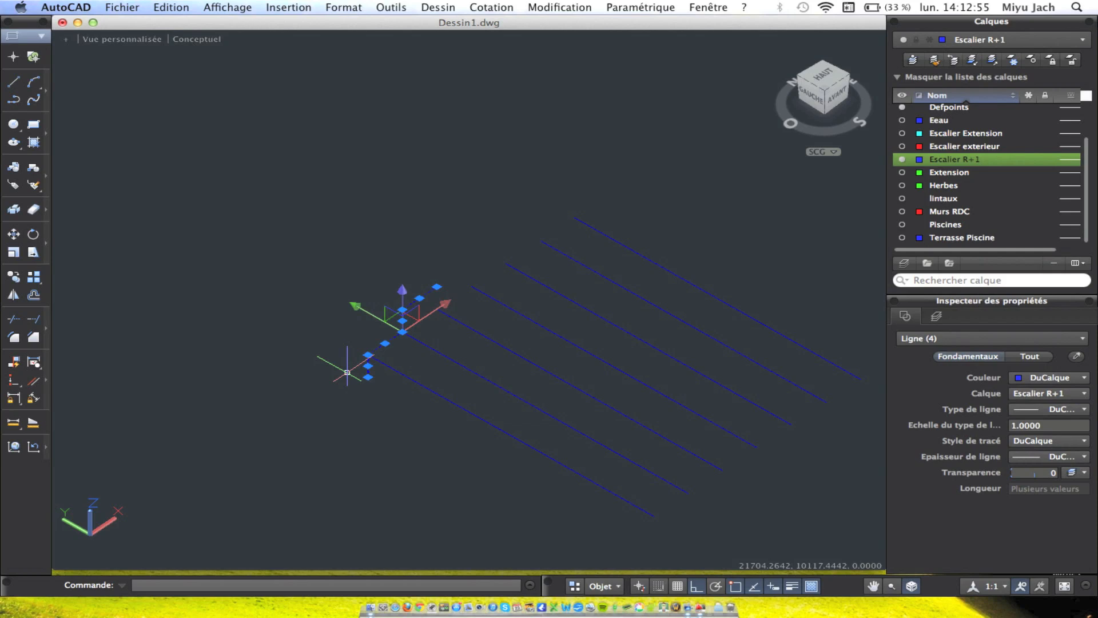
click(14, 277)
click(369, 376)
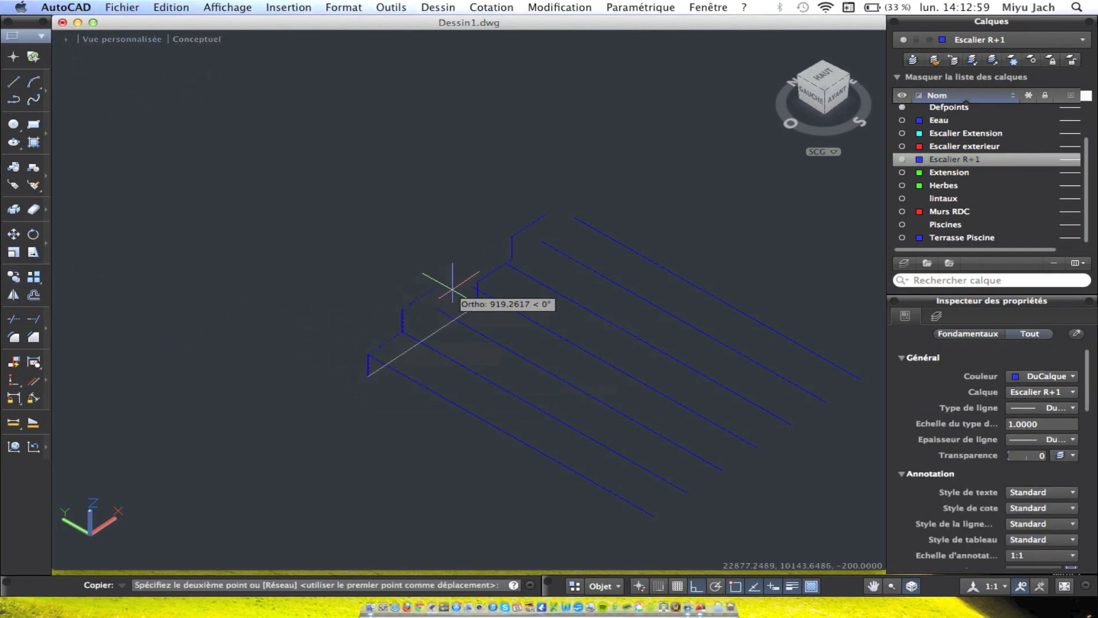
click(436, 287)
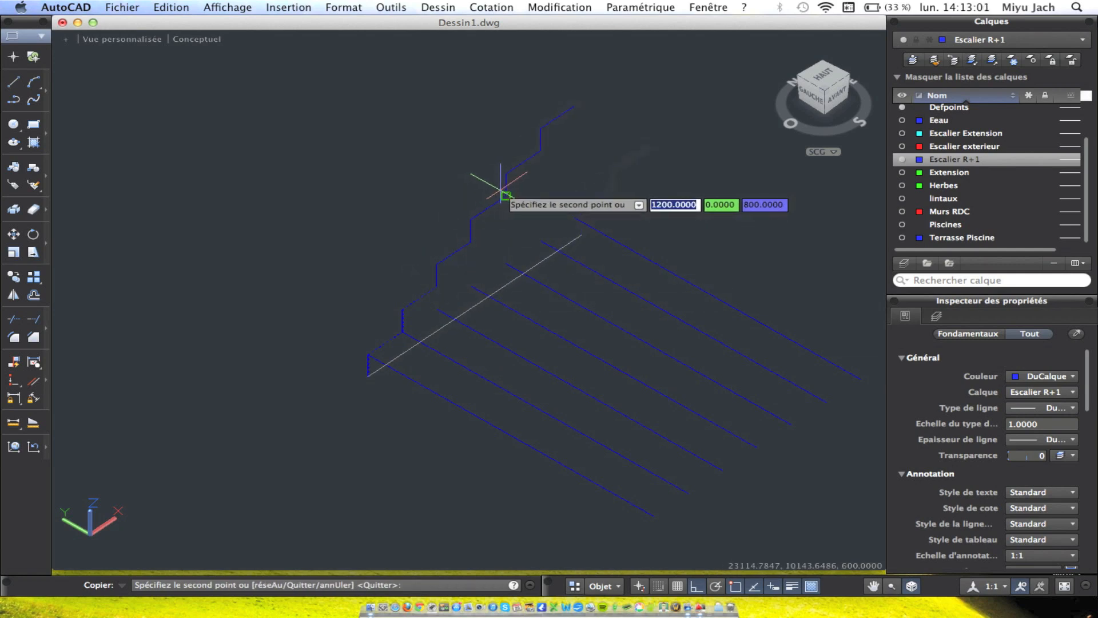
key(Escape)
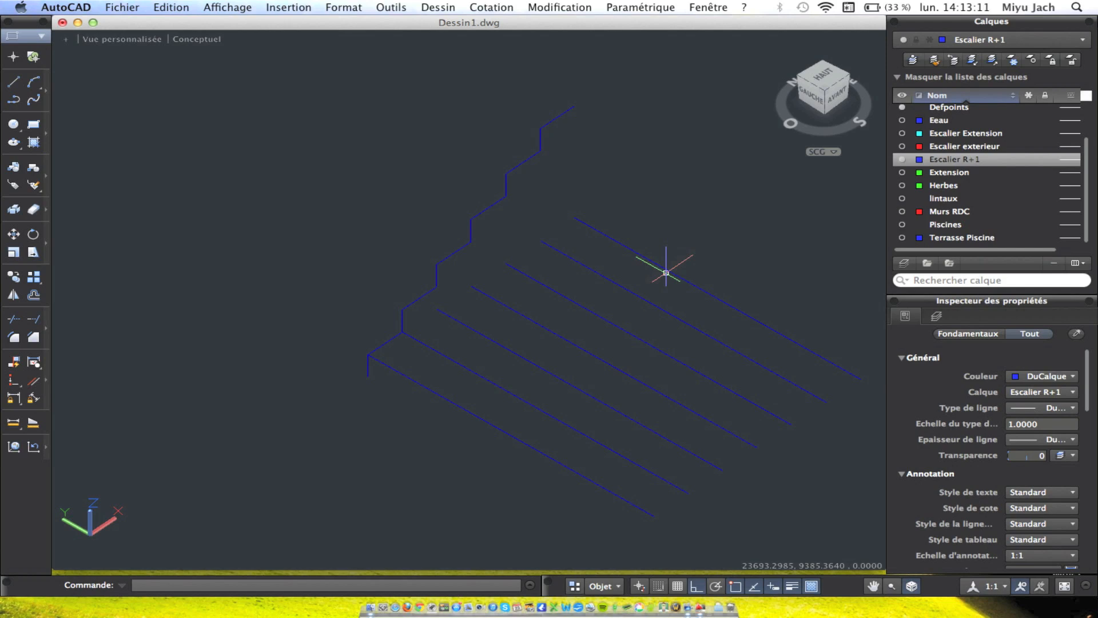
Copy the lowest 200 riser from its bottom end to the end of the topmost tread in the stair profile.
middle_drag(657, 273, 630, 295)
middle_drag(532, 115, 532, 190)
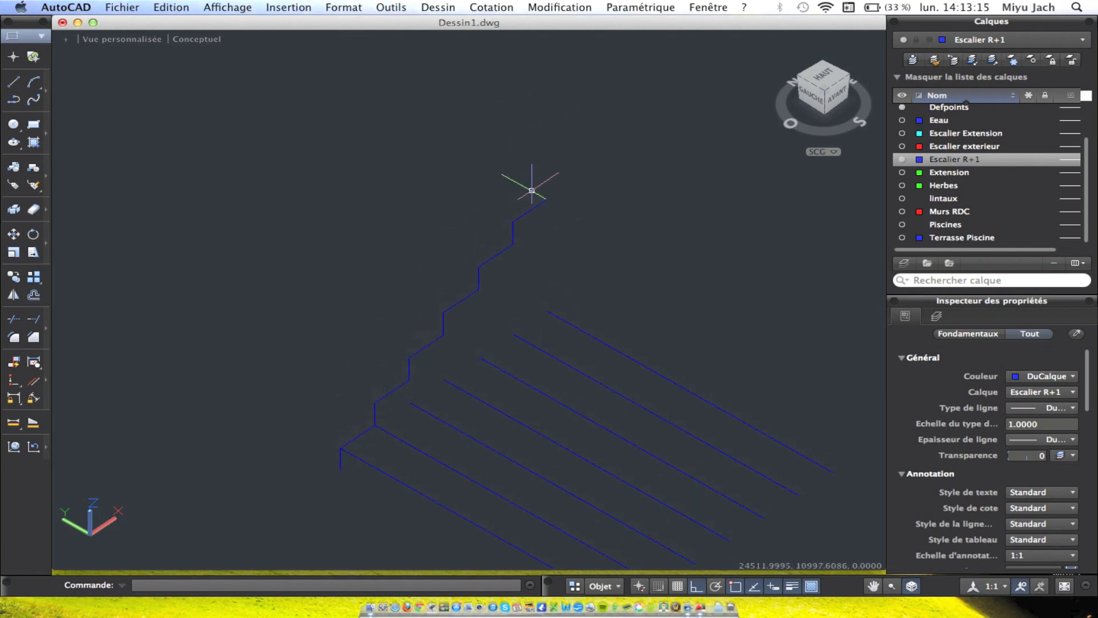
click(337, 464)
click(333, 473)
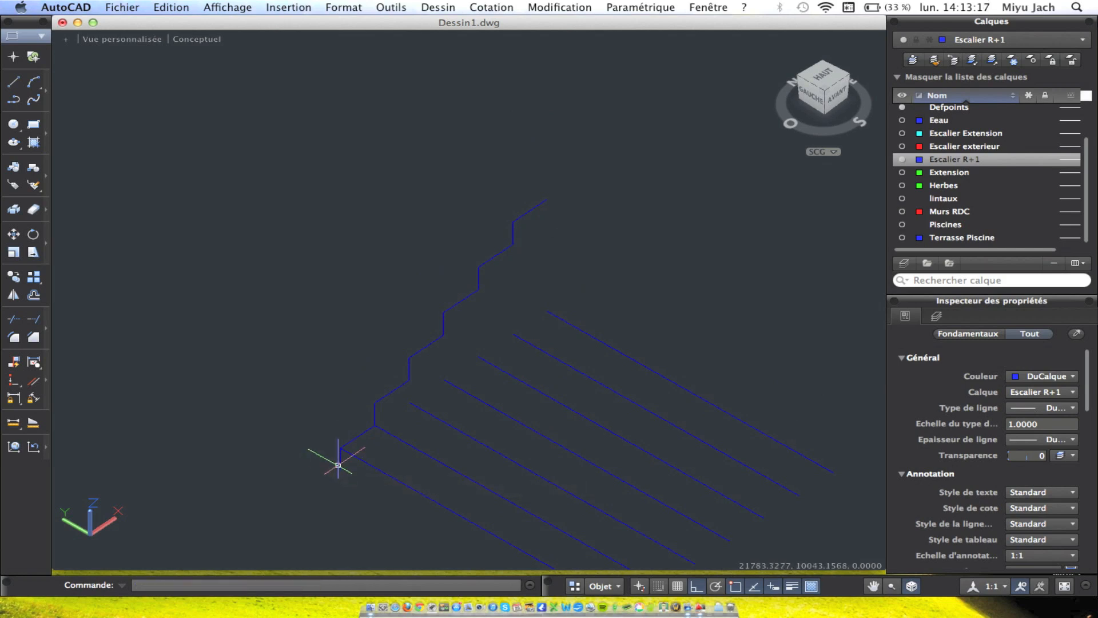
click(338, 464)
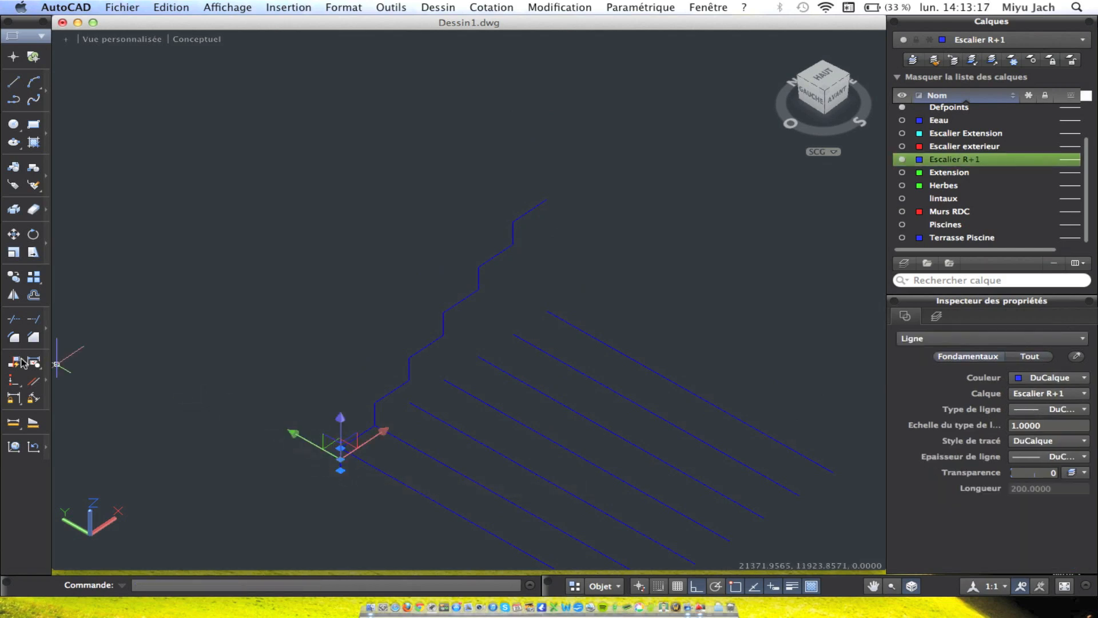
click(14, 277)
click(339, 468)
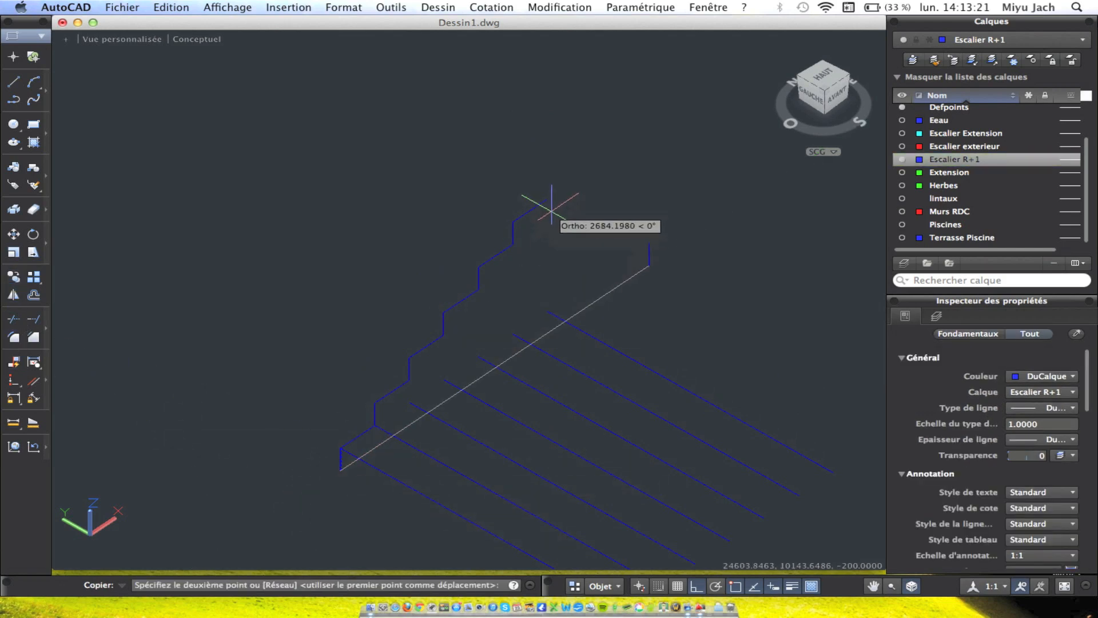
click(545, 197)
key(Return)
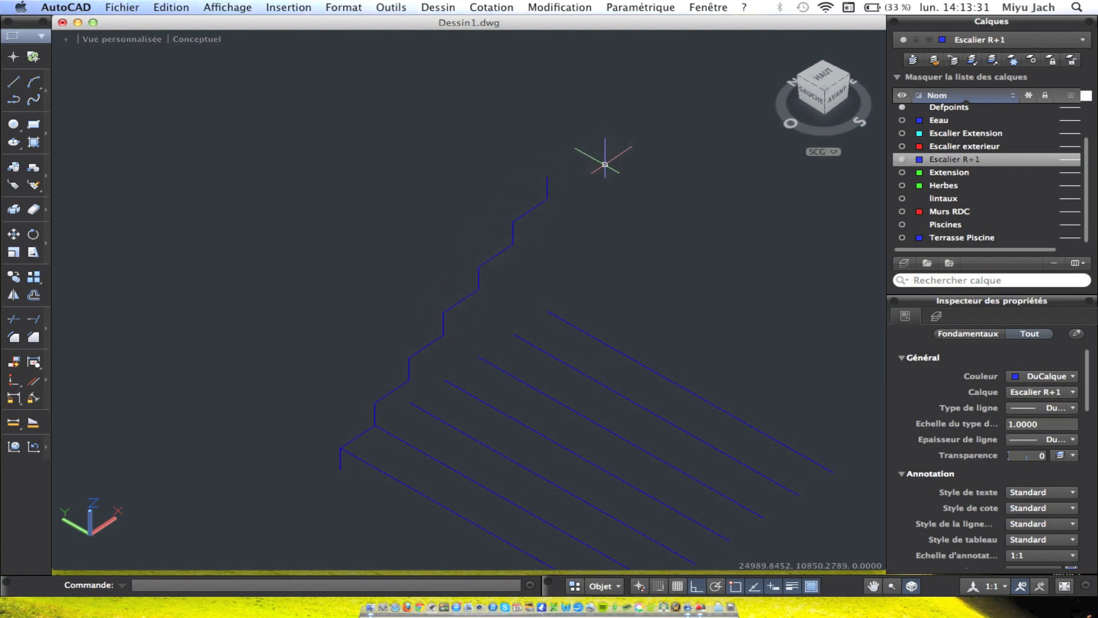
middle_drag(604, 479, 614, 319)
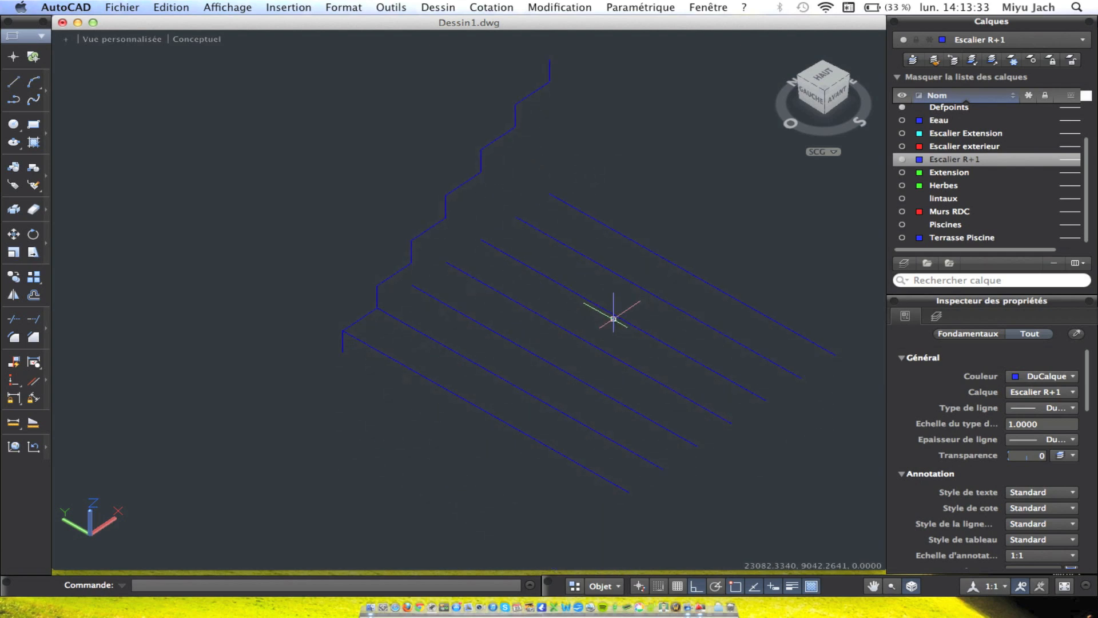
click(753, 513)
key(Escape)
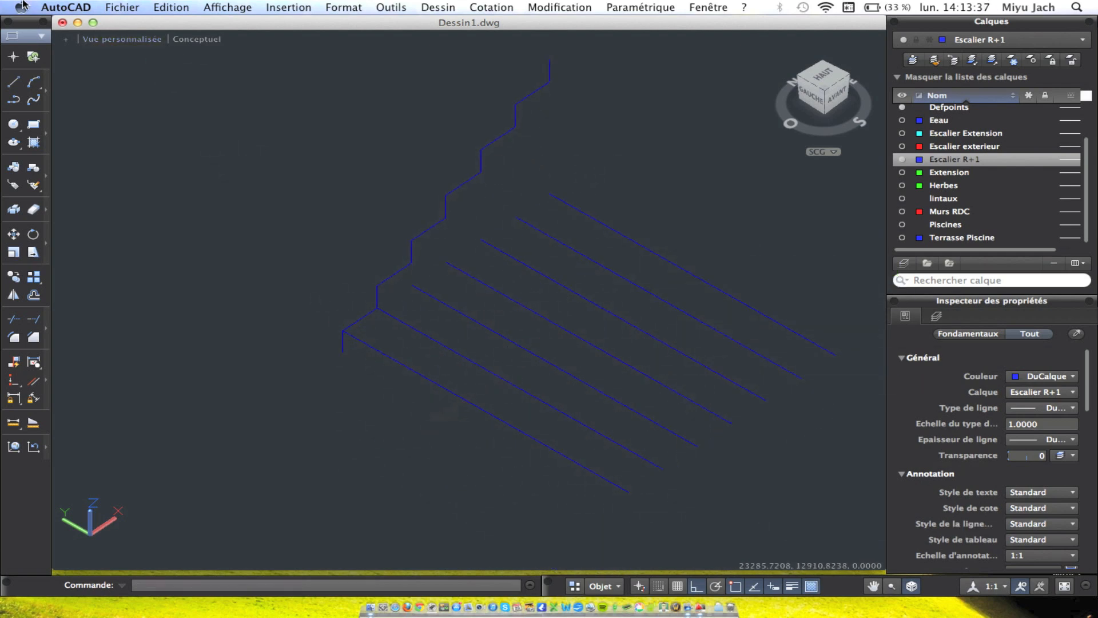
click(631, 228)
click(625, 238)
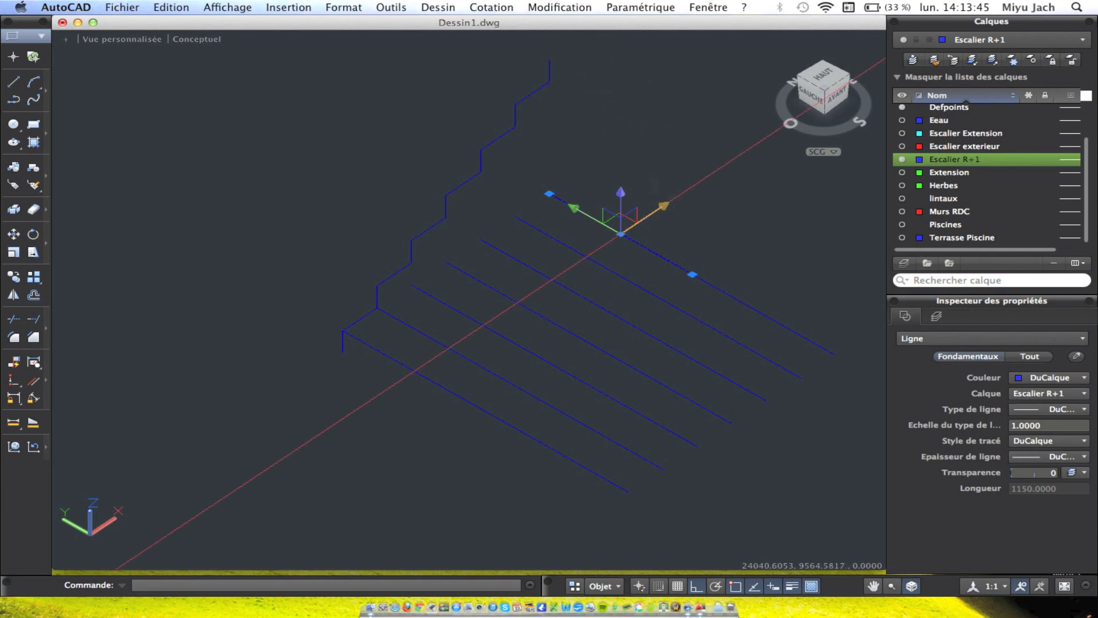
scroll(546, 182, up, 3)
middle_drag(546, 184, 615, 283)
key(Escape)
Delete all the long copied tread lines beside the stepped profile.
scroll(612, 257, down, 4)
middle_drag(548, 322, 507, 240)
click(748, 518)
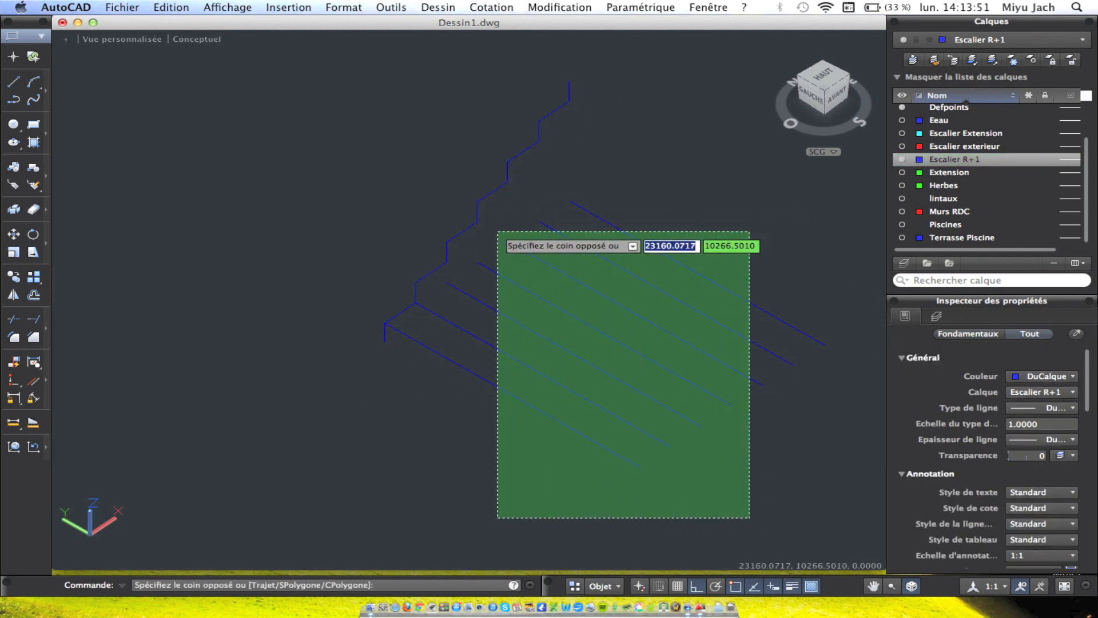
click(498, 233)
key(Delete)
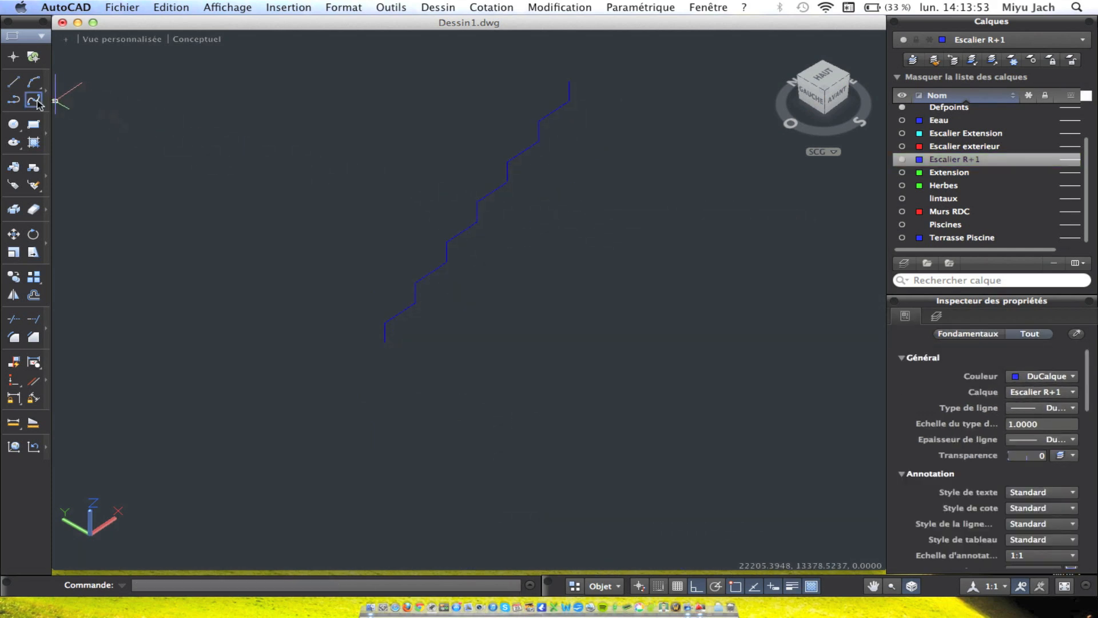
click(19, 84)
click(385, 341)
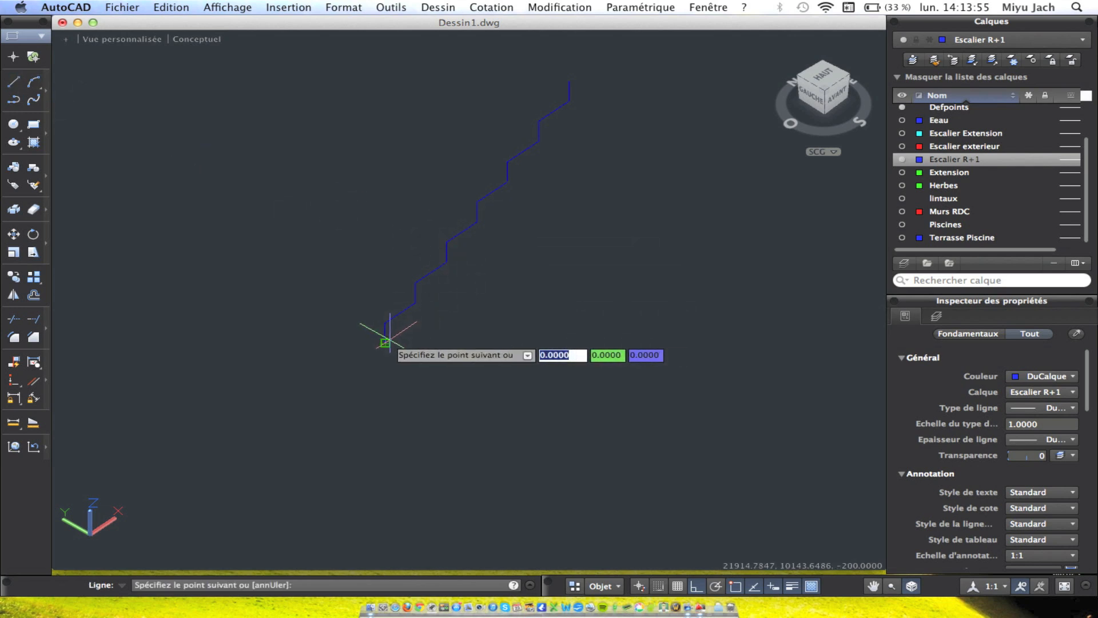
key(Escape)
Copy the lowest tread line down to the bottom end of the first riser.
click(420, 320)
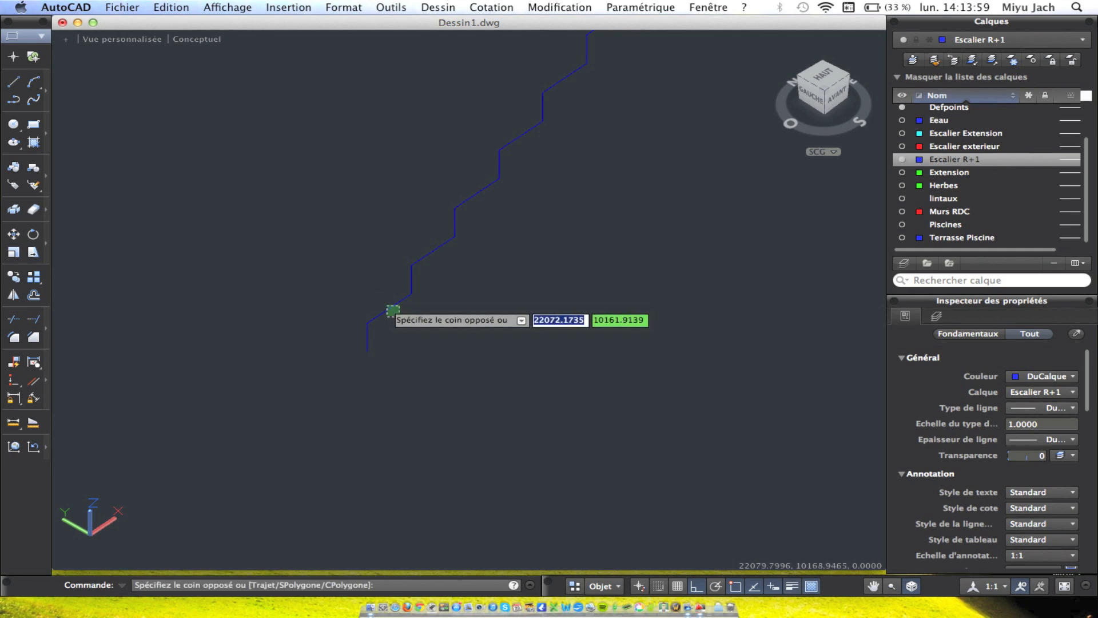
click(388, 307)
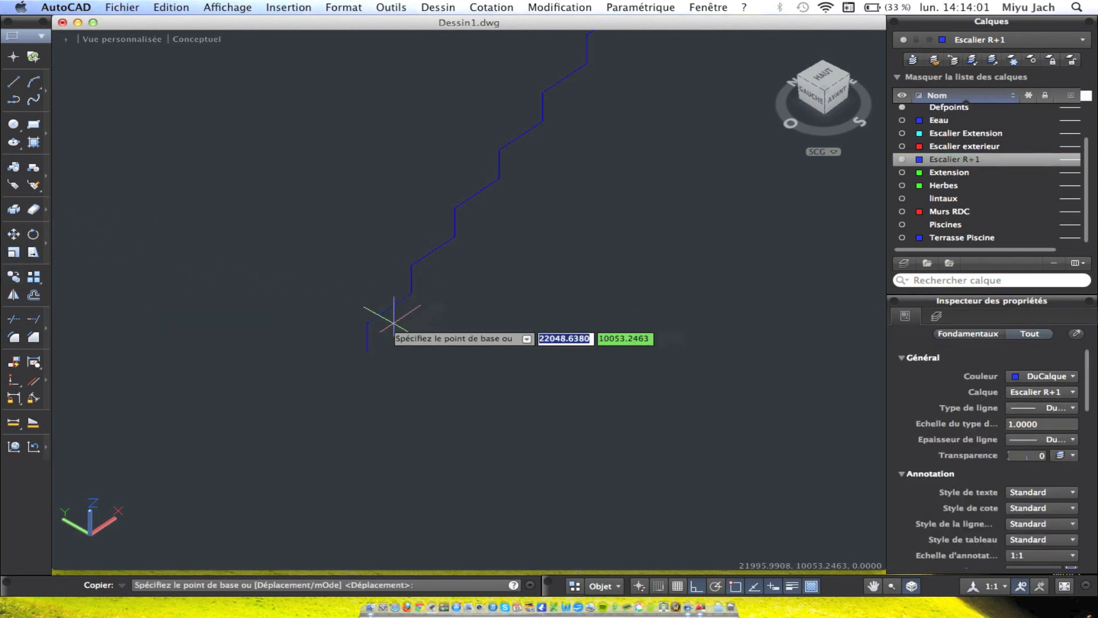
click(367, 351)
key(Escape)
middle_drag(450, 339, 352, 390)
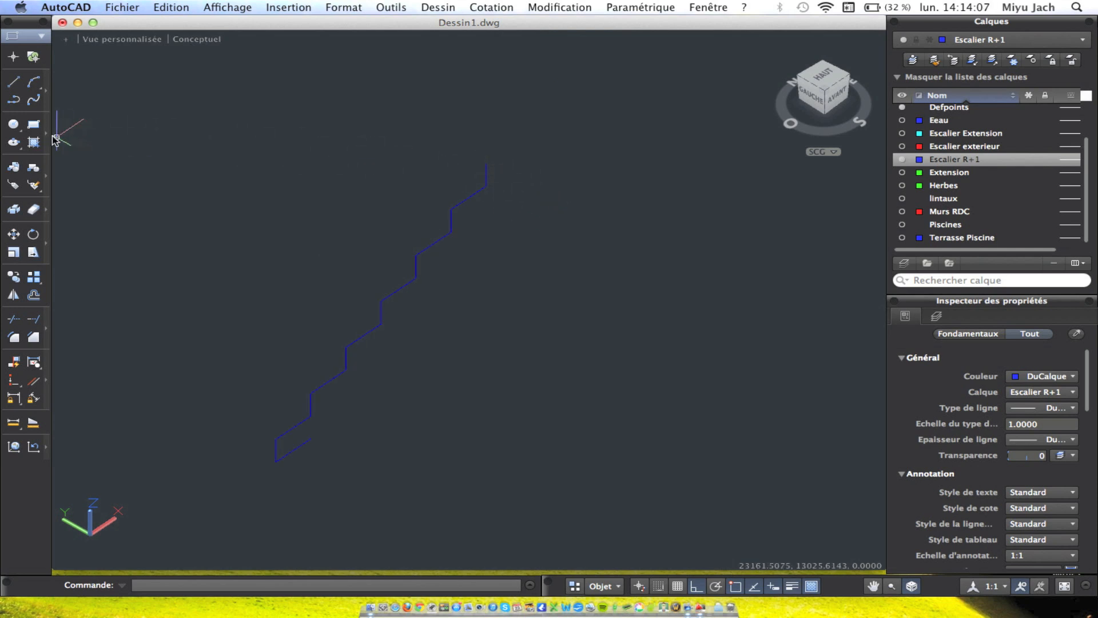
Copy the top tread line from its start point to the upper end of the last riser.
click(12, 83)
key(Escape)
click(468, 198)
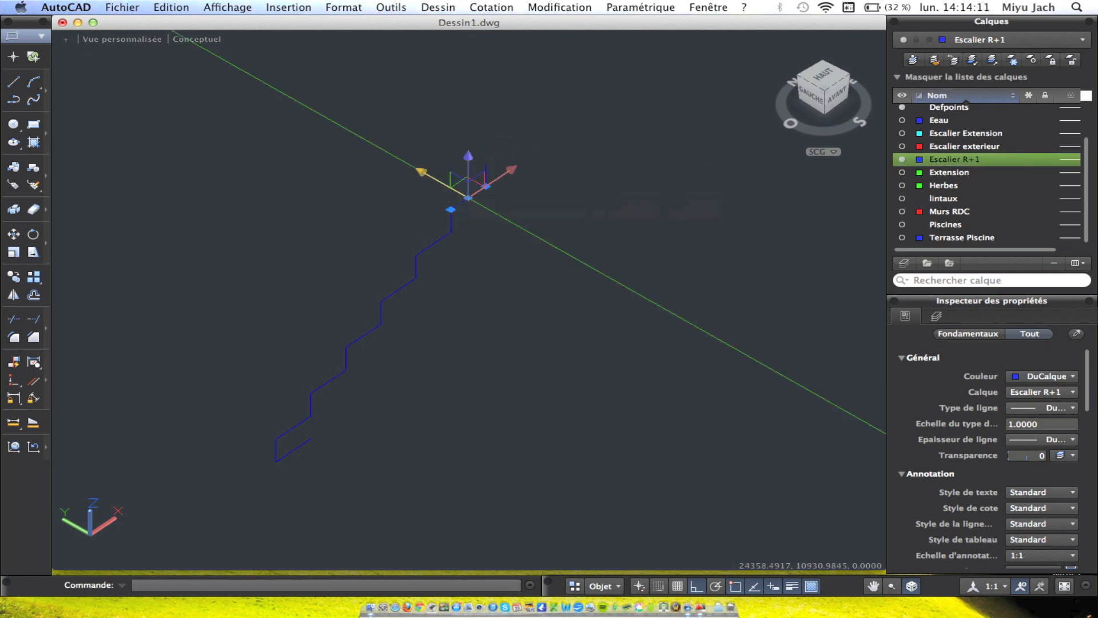
click(11, 279)
click(451, 209)
click(486, 163)
key(Escape)
Delete the copied tread line above the last riser.
click(507, 153)
click(493, 159)
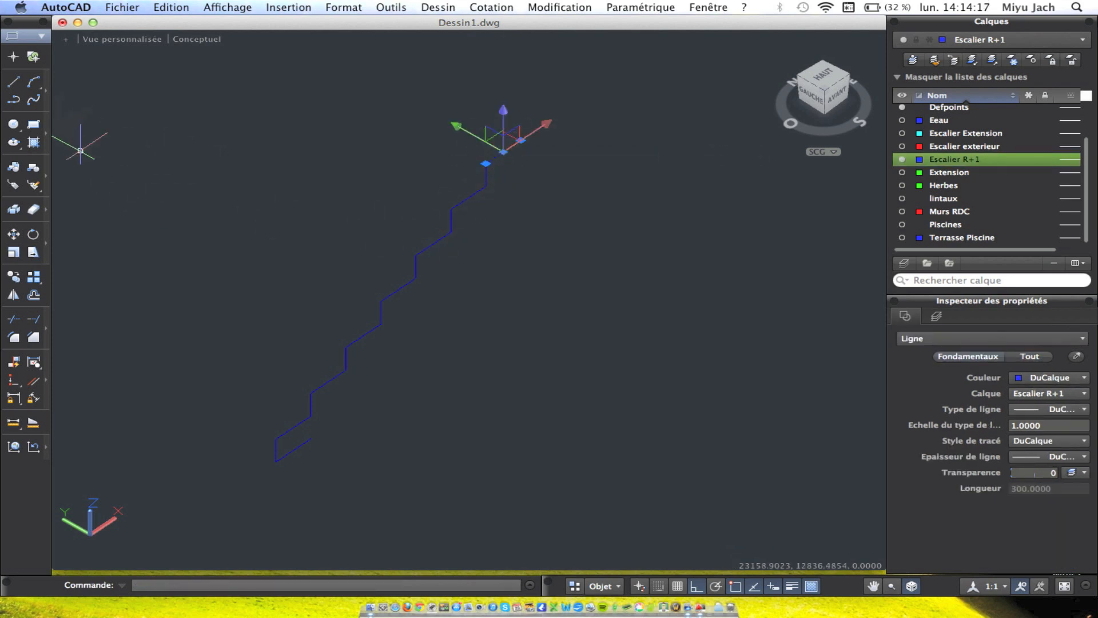
key(Escape)
scroll(511, 182, up, 2)
click(511, 178)
click(485, 171)
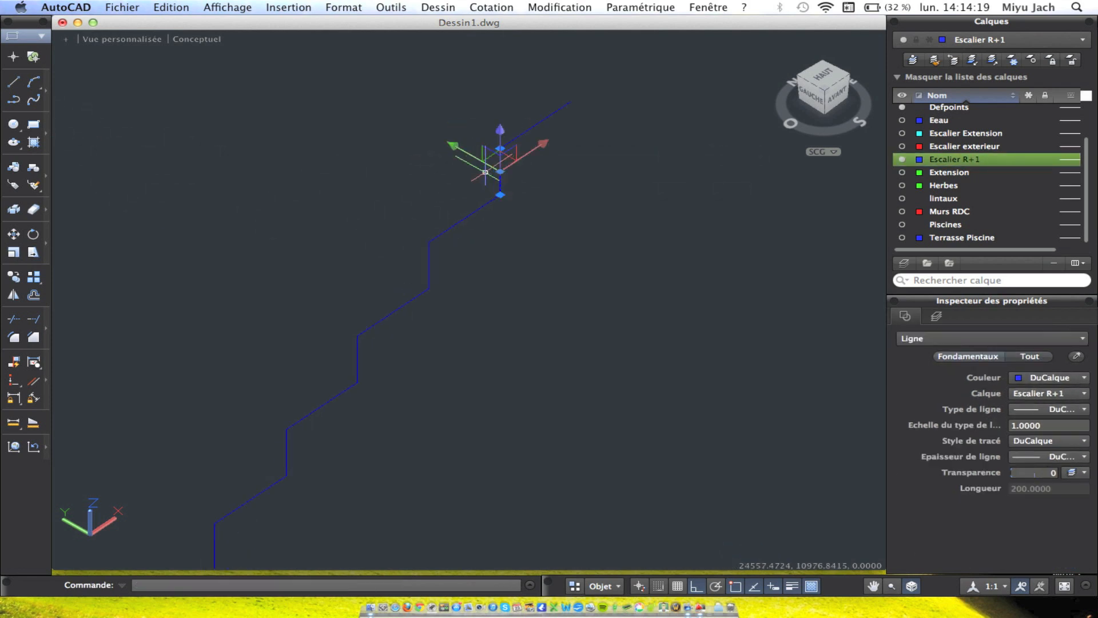
key(Escape)
click(537, 161)
click(487, 136)
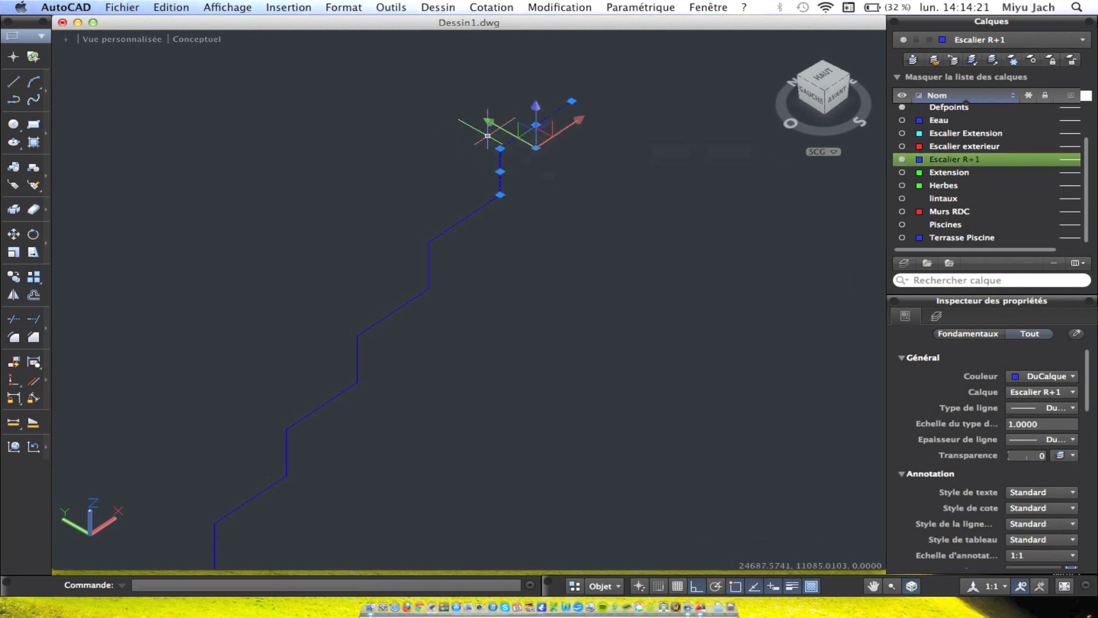
click(554, 154)
click(515, 110)
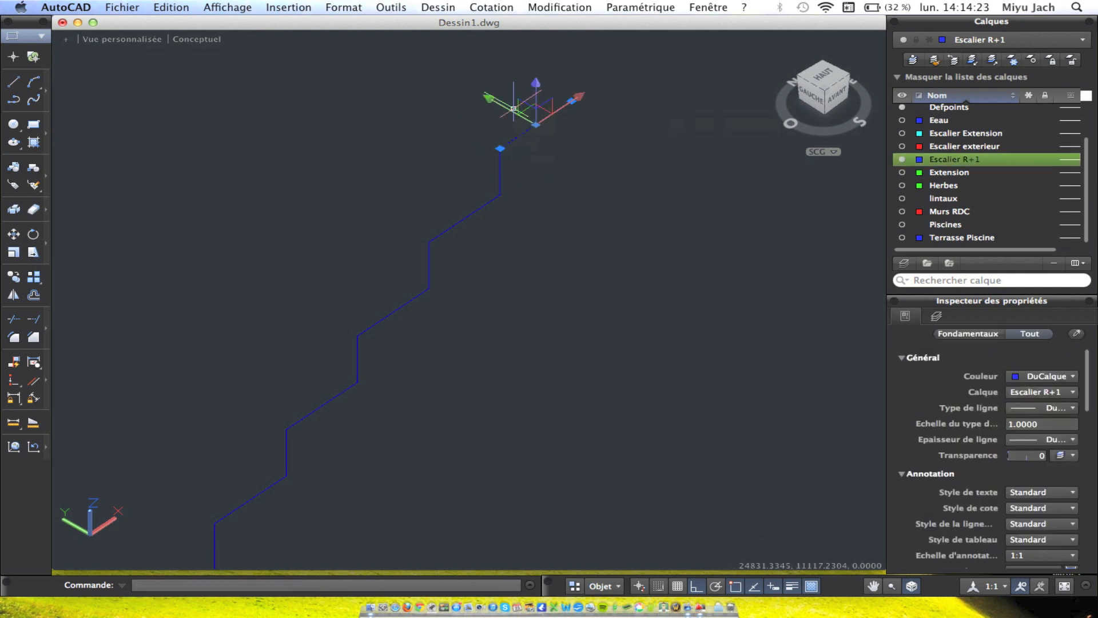
key(Delete)
Copy the last riser downward from its top end to the topmost tread's end, and delete the original upper riser.
click(513, 194)
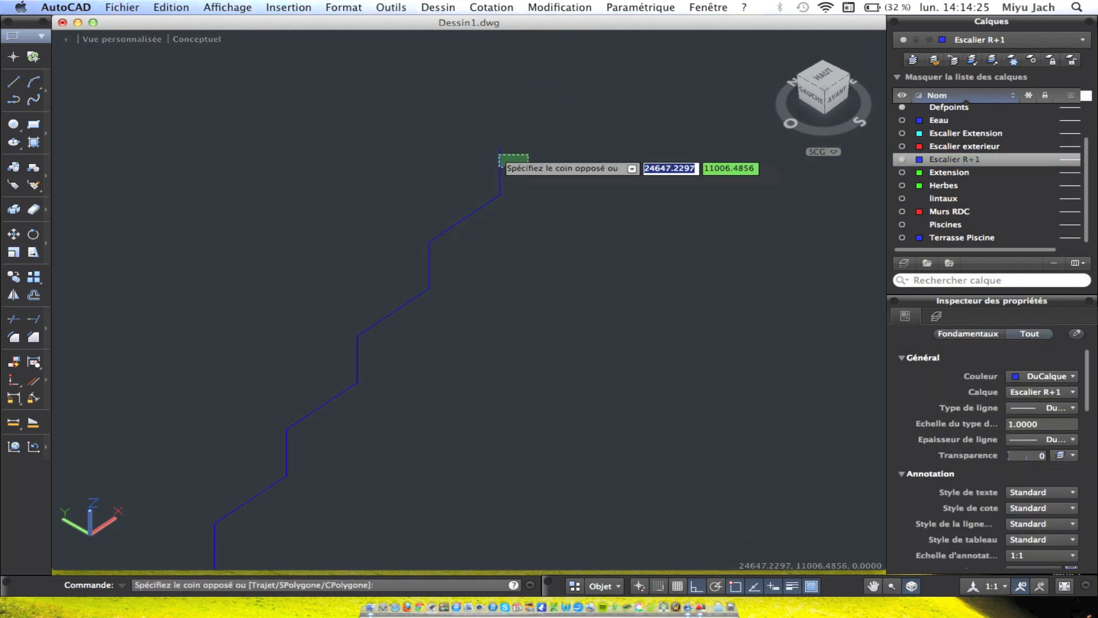
click(486, 165)
click(14, 276)
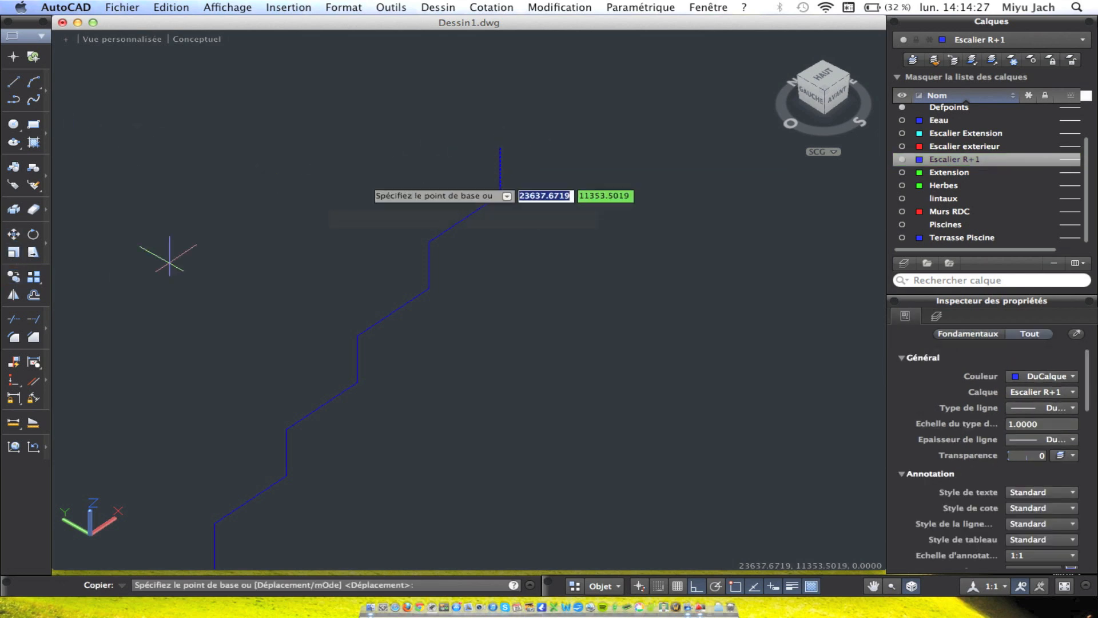
click(500, 148)
click(502, 210)
click(501, 179)
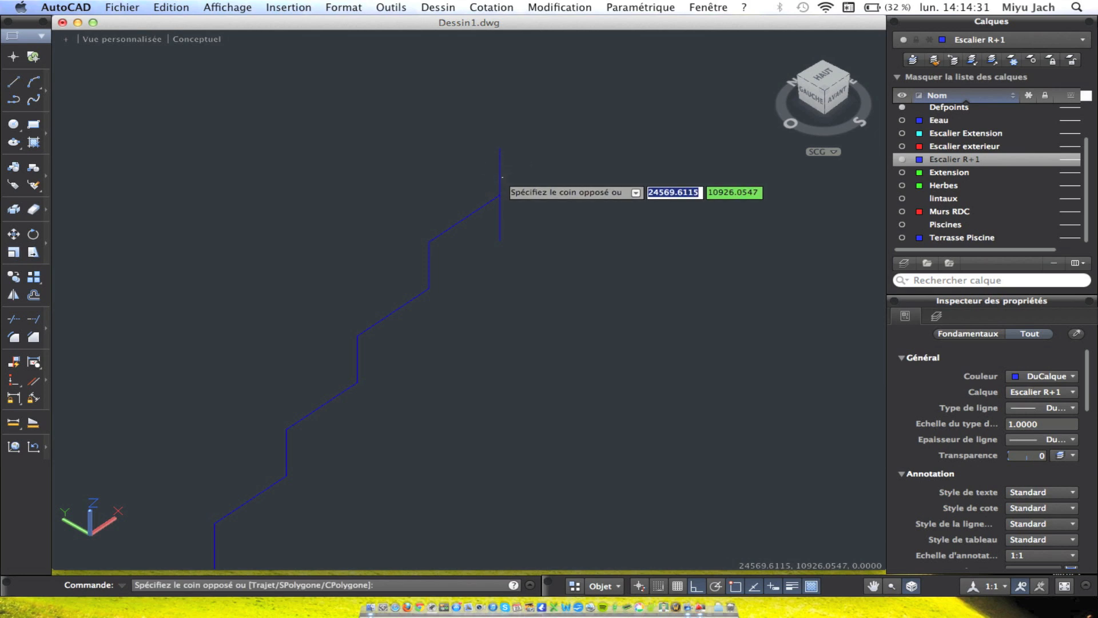
click(491, 167)
key(Delete)
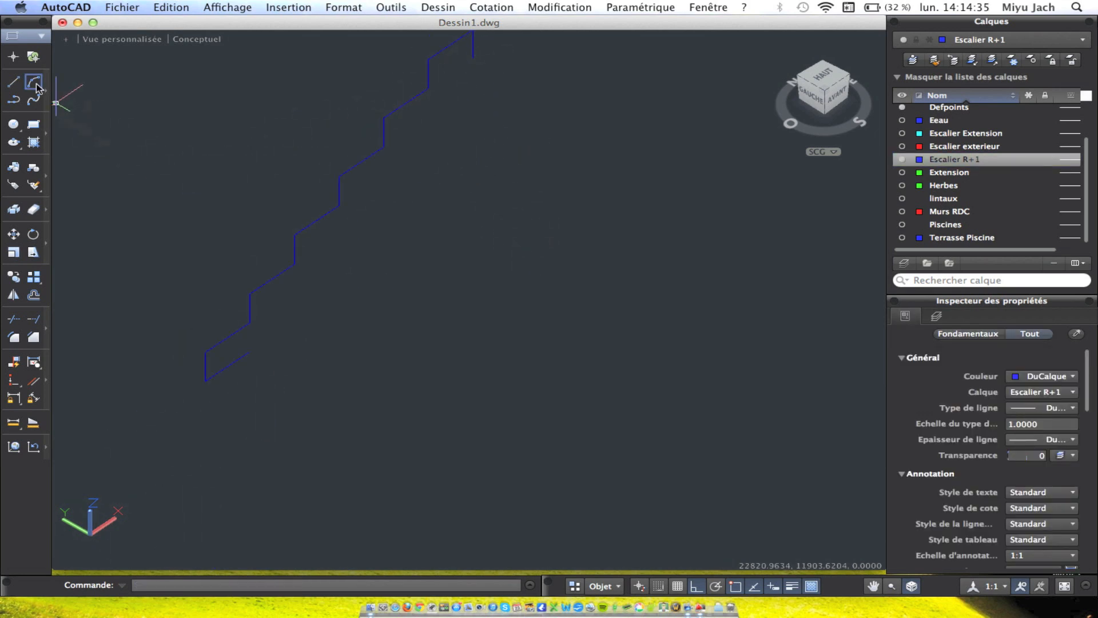
Close the profile's underside with a line from the end of the bottom tread copy to the lower end of the top riser.
click(247, 346)
middle_drag(430, 158, 397, 248)
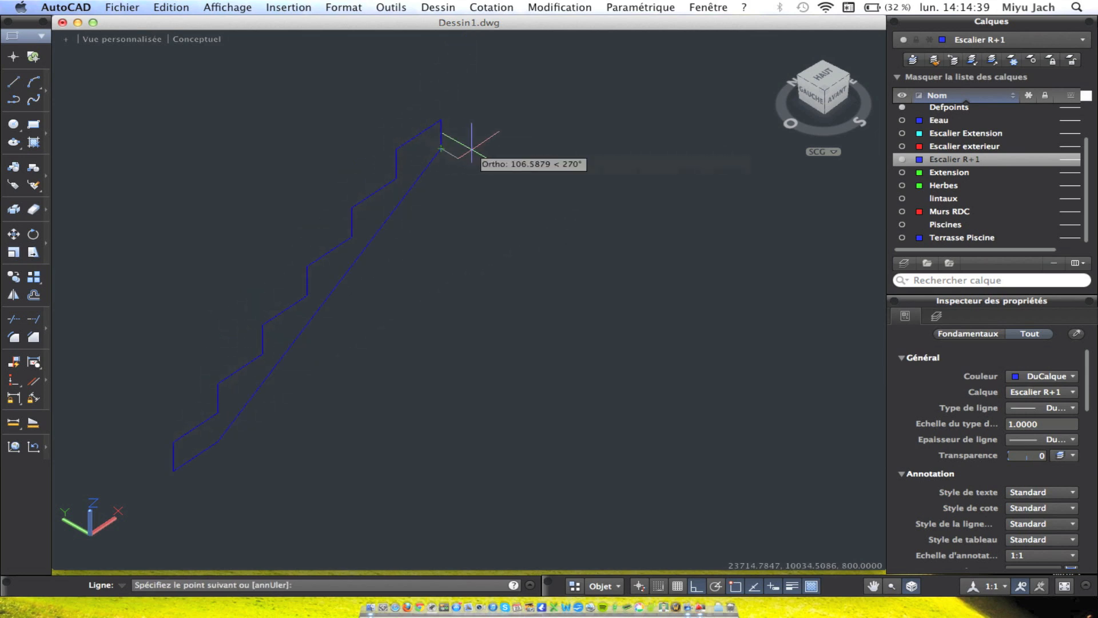
click(472, 148)
key(Return)
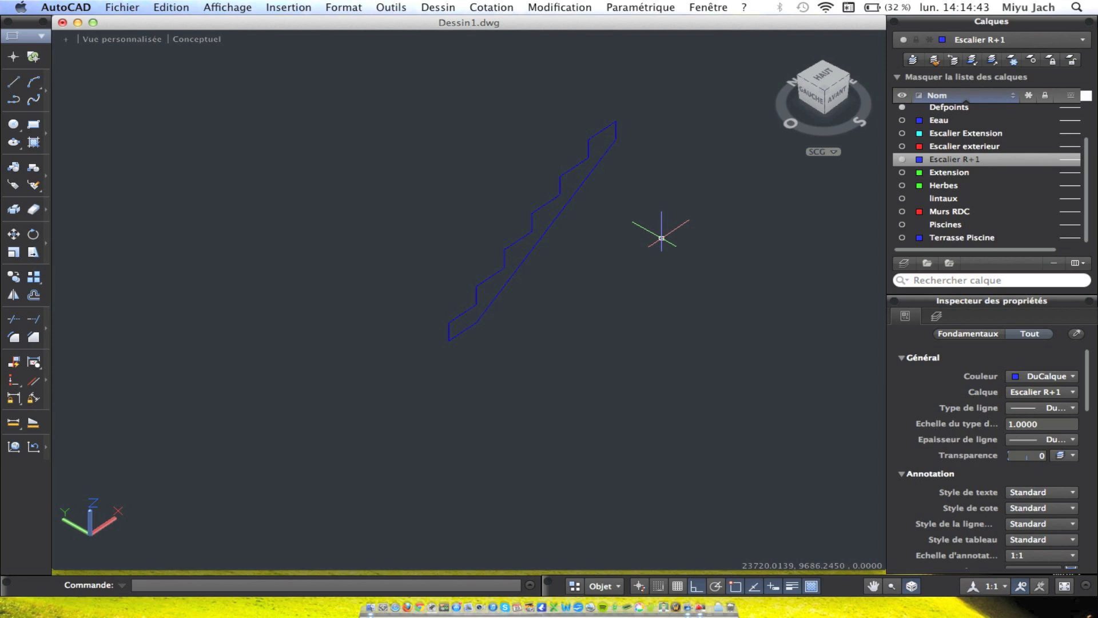
Convert all the lines of the closed stair profile into a region.
click(716, 412)
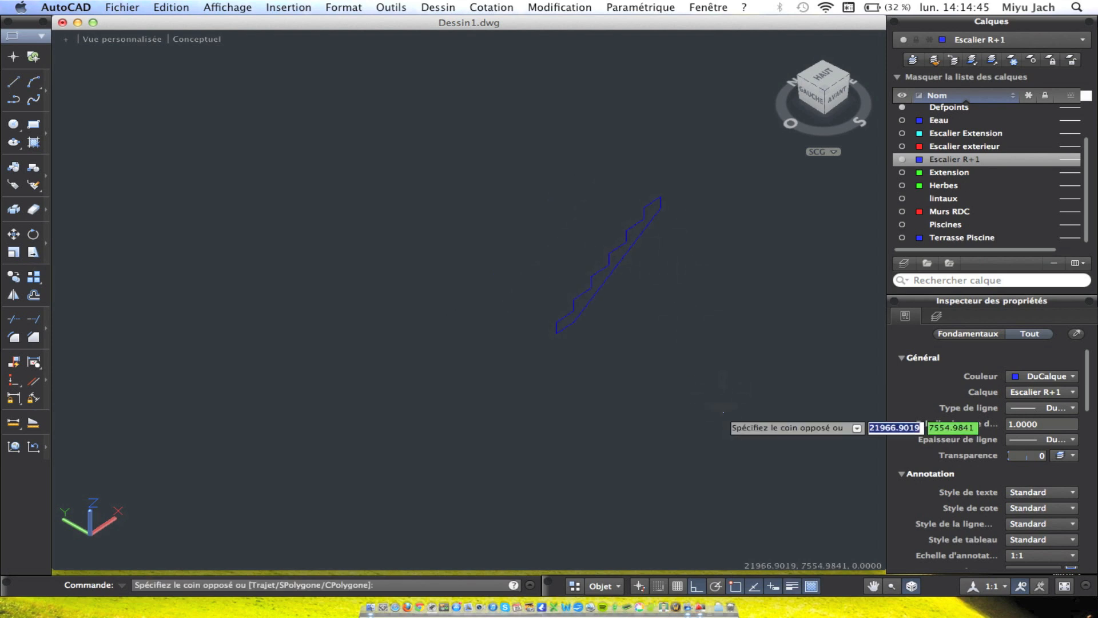
click(491, 181)
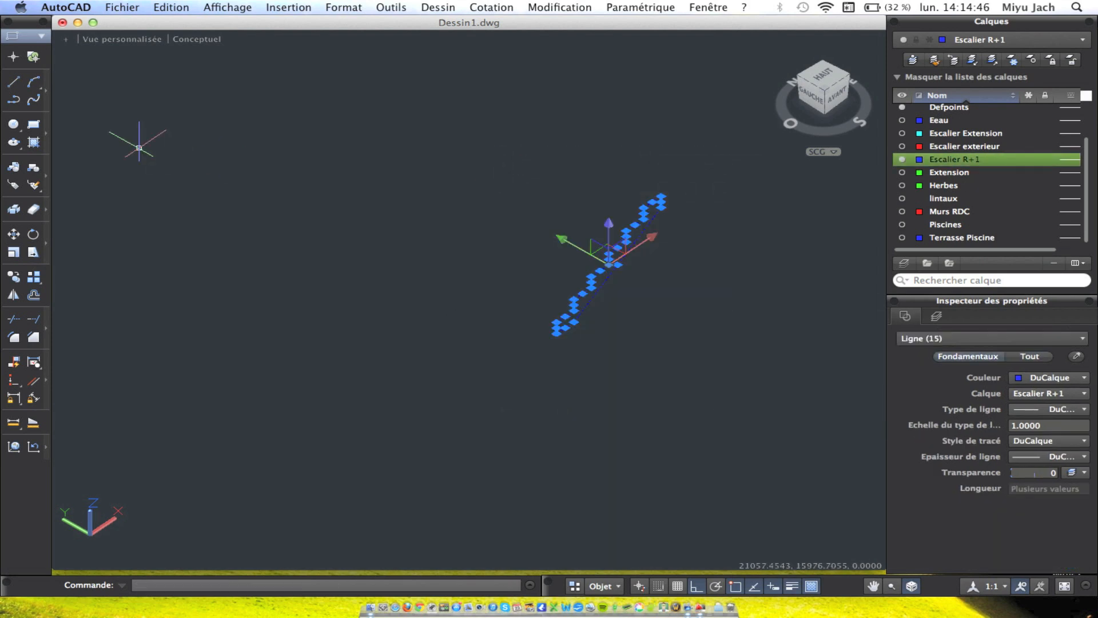
click(418, 7)
click(449, 339)
click(652, 380)
click(514, 128)
key(Return)
Extrude the stair profile region by 1150 into a solid flight of stairs.
click(683, 336)
click(619, 264)
click(622, 269)
click(589, 244)
click(449, 7)
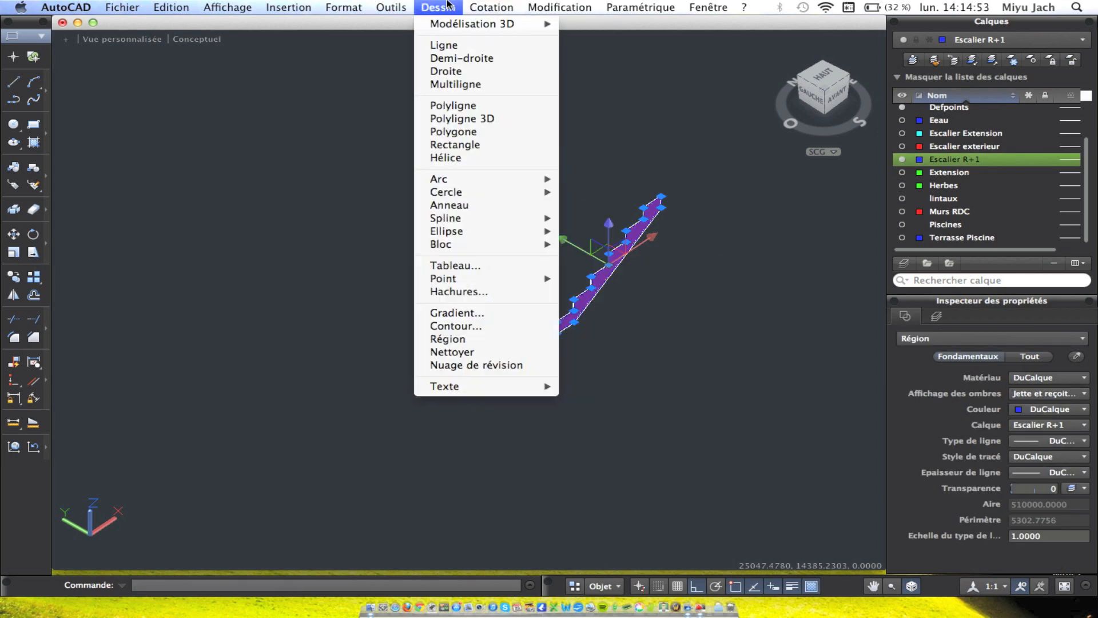
mouse_move(479, 23)
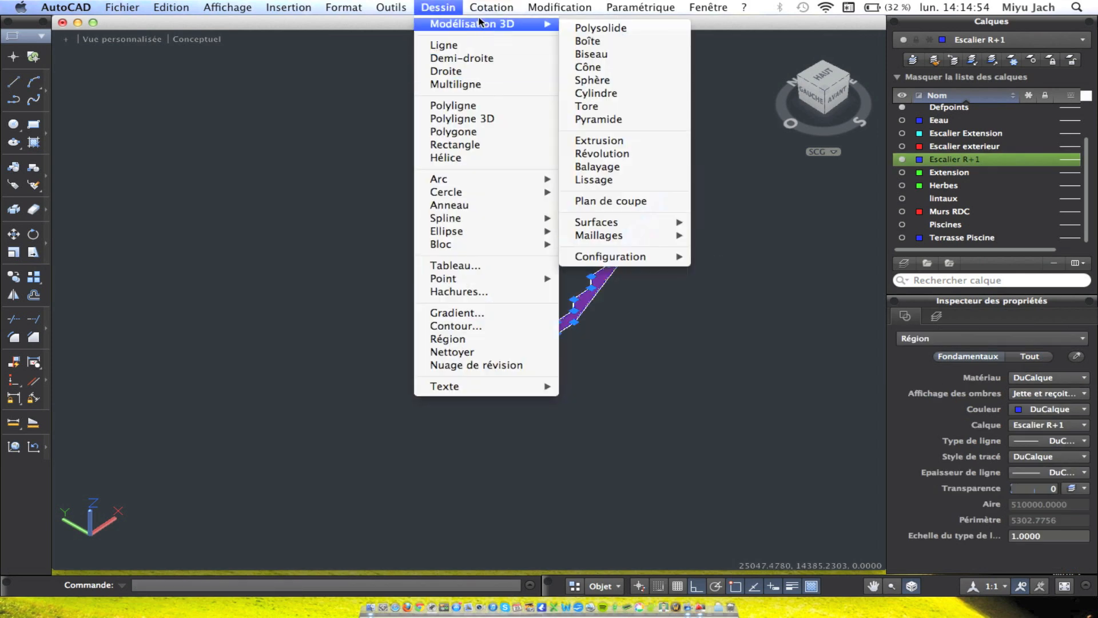
click(599, 143)
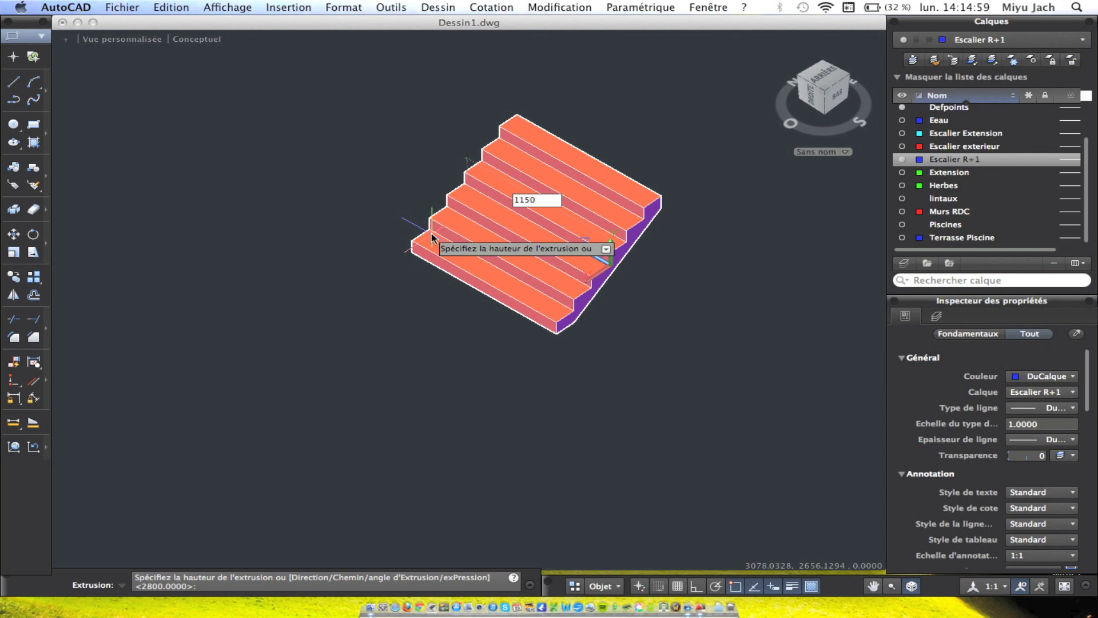
key(Escape)
Copy the extruded stair solid to a free spot behind the original flight.
mouse_move(567, 282)
shift+middle_down()
mouse_move(655, 292)
mouse_move(480, 242)
mouse_move(551, 293)
mouse_move(527, 282)
shift+middle_up()
scroll(522, 275, down, 4)
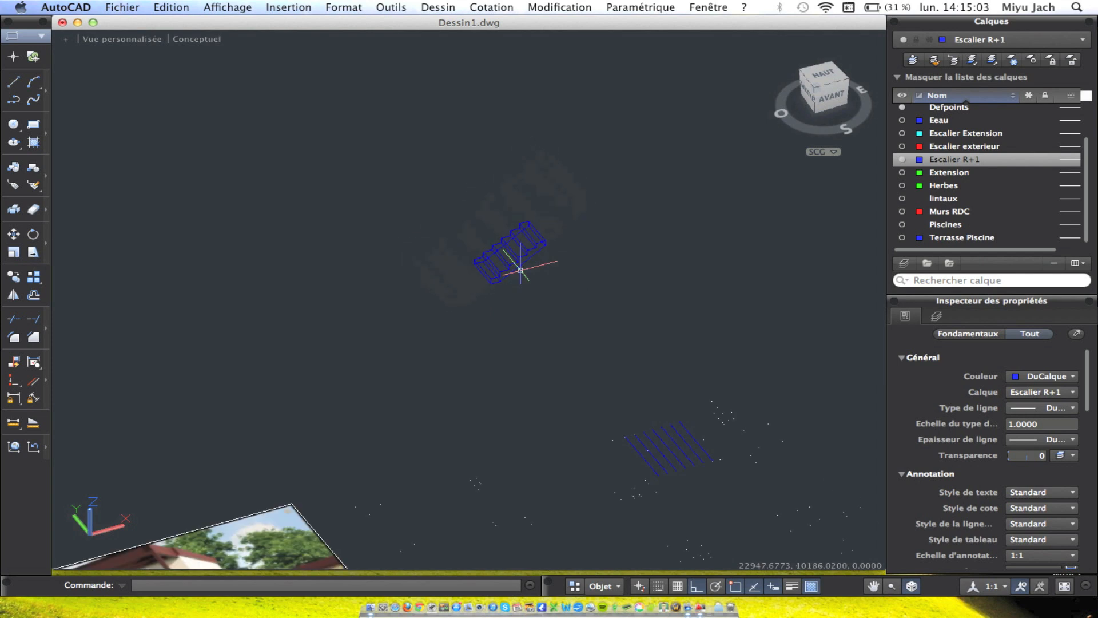
scroll(569, 327, down, 4)
middle_drag(569, 327, 678, 394)
scroll(619, 312, up, 5)
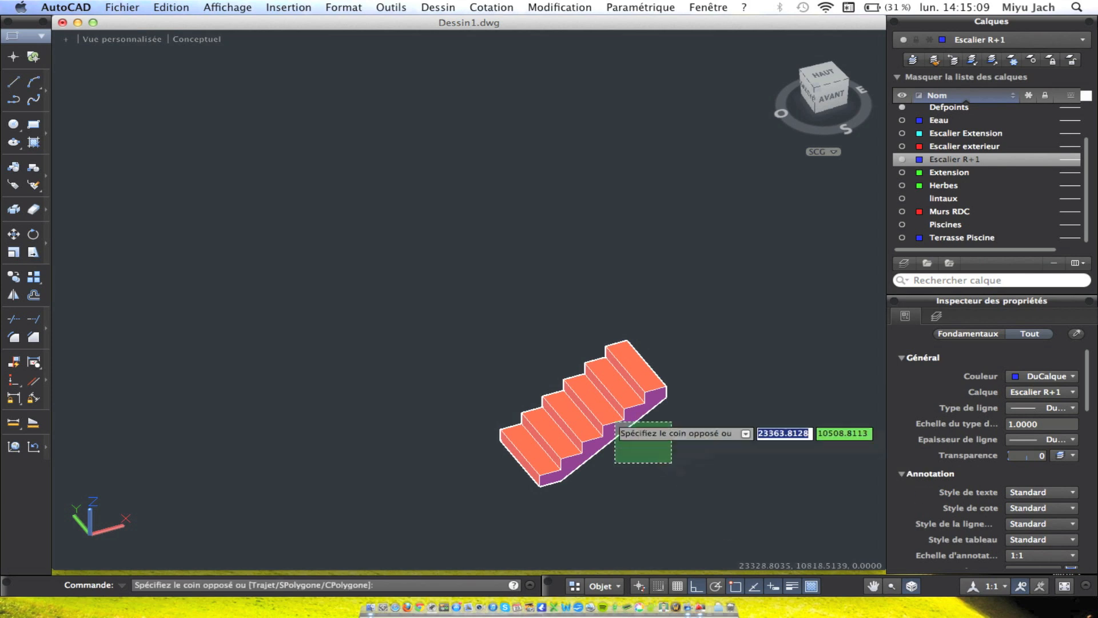
click(587, 409)
click(13, 277)
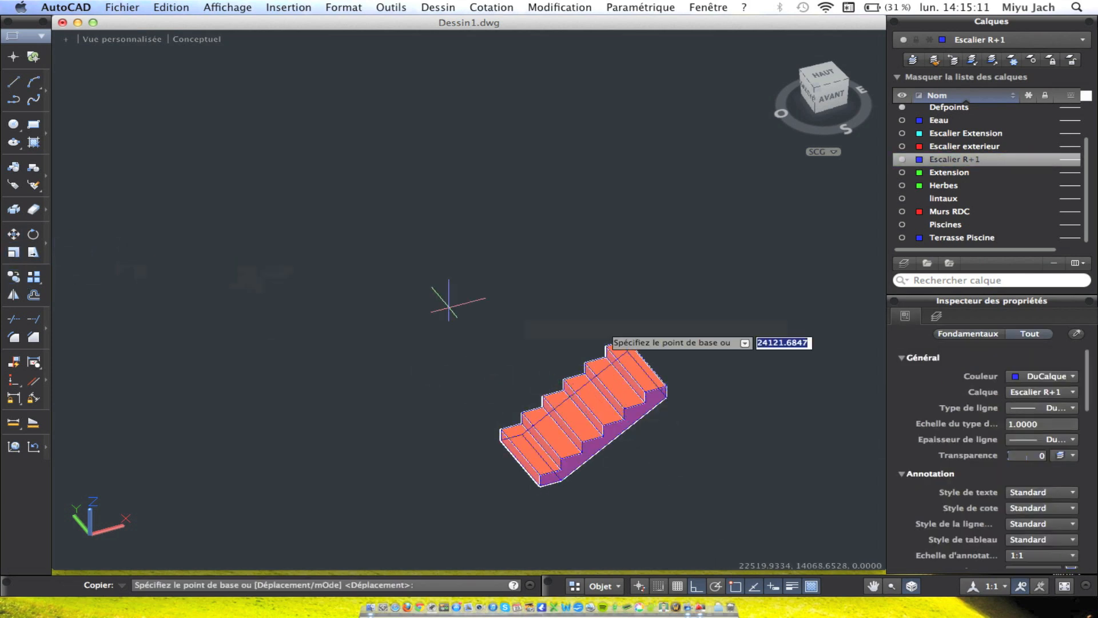
click(609, 296)
click(526, 250)
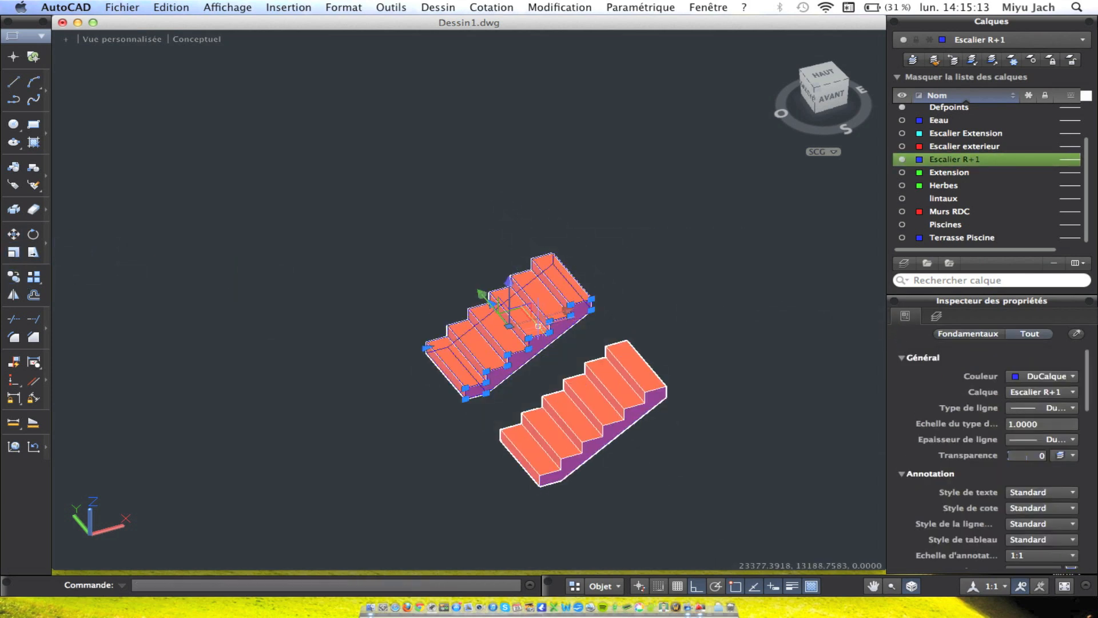
key(Return)
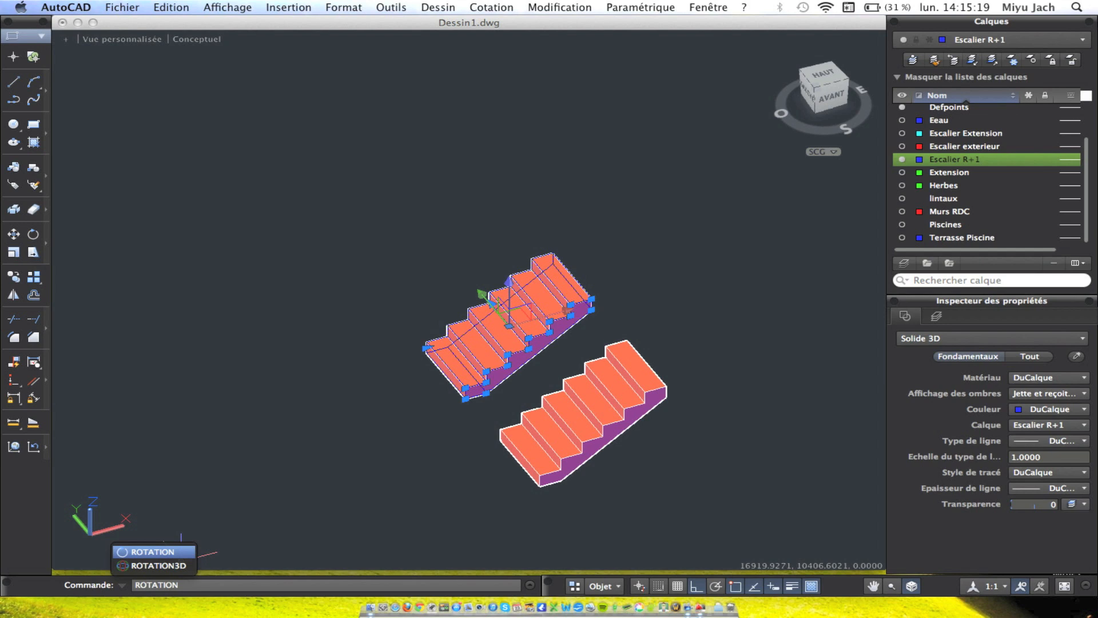
Rotate the copied stair flight half a turn about its vertical axis with 3D Rotate so it climbs in the opposite direction.
key(Return)
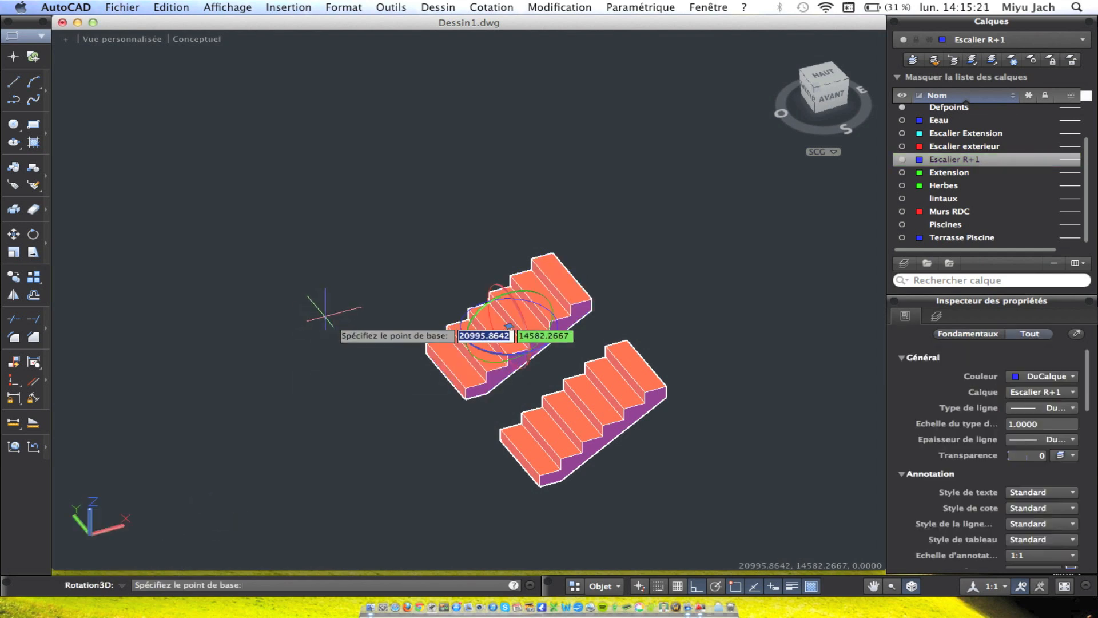
click(487, 350)
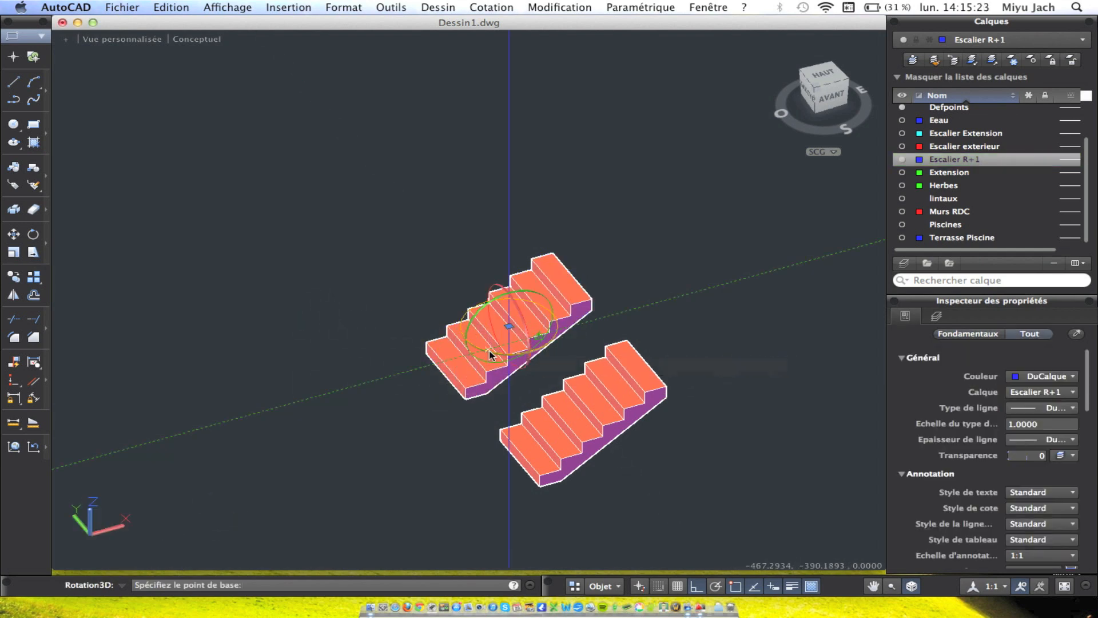
click(369, 315)
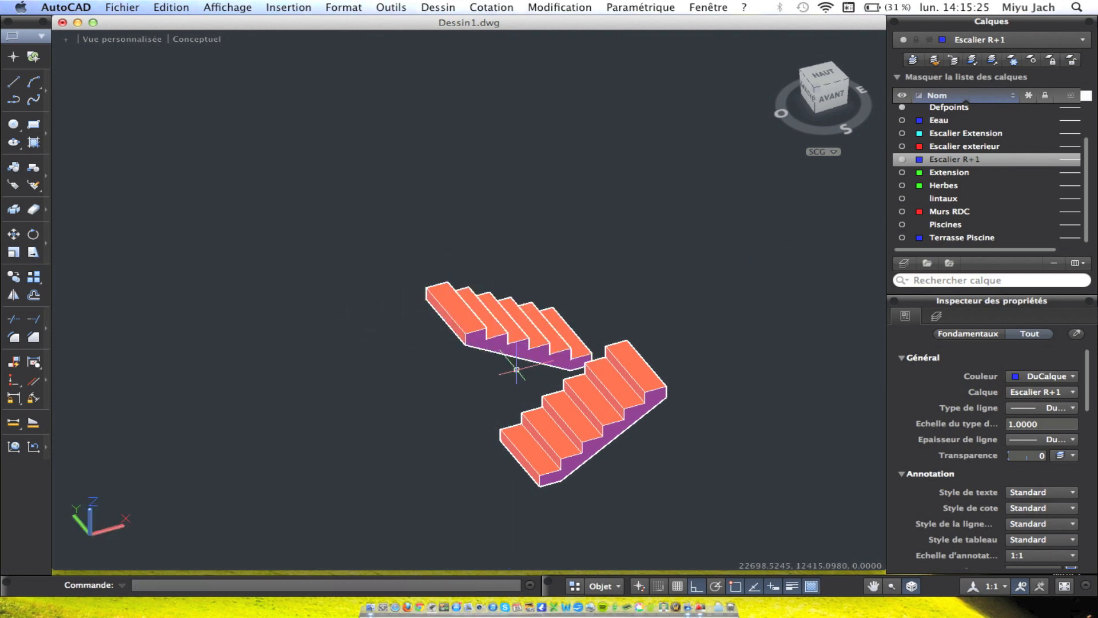
click(515, 369)
shift+middle_drag(417, 264, 743, 297)
key(Escape)
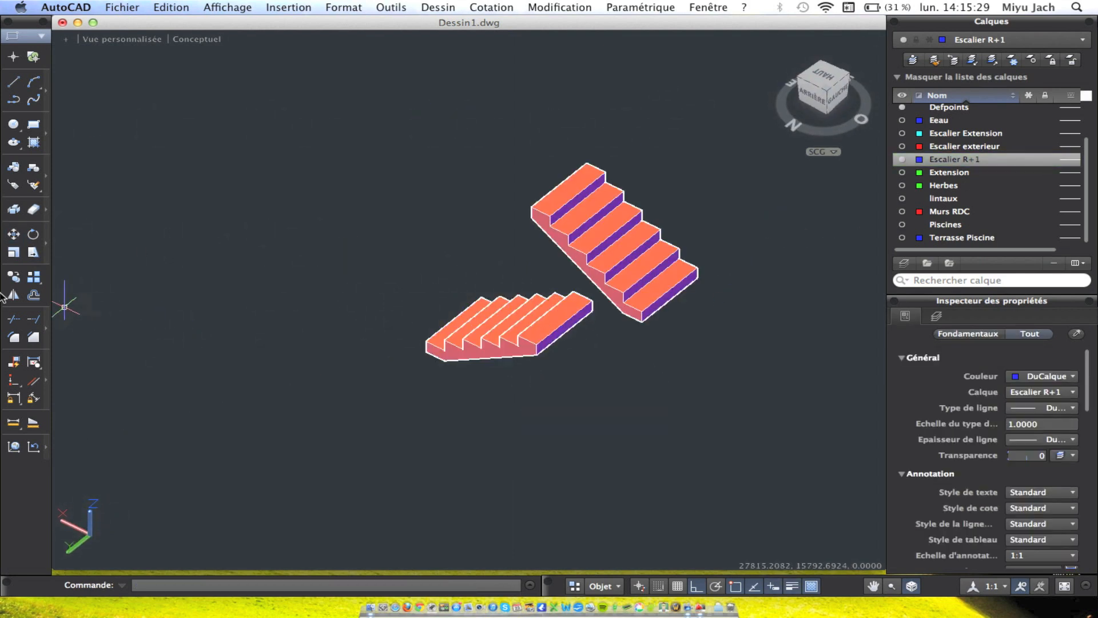
Move the rotated flight from the lower corner of its first step to the upper outer corner of the original flight's top tread.
click(459, 357)
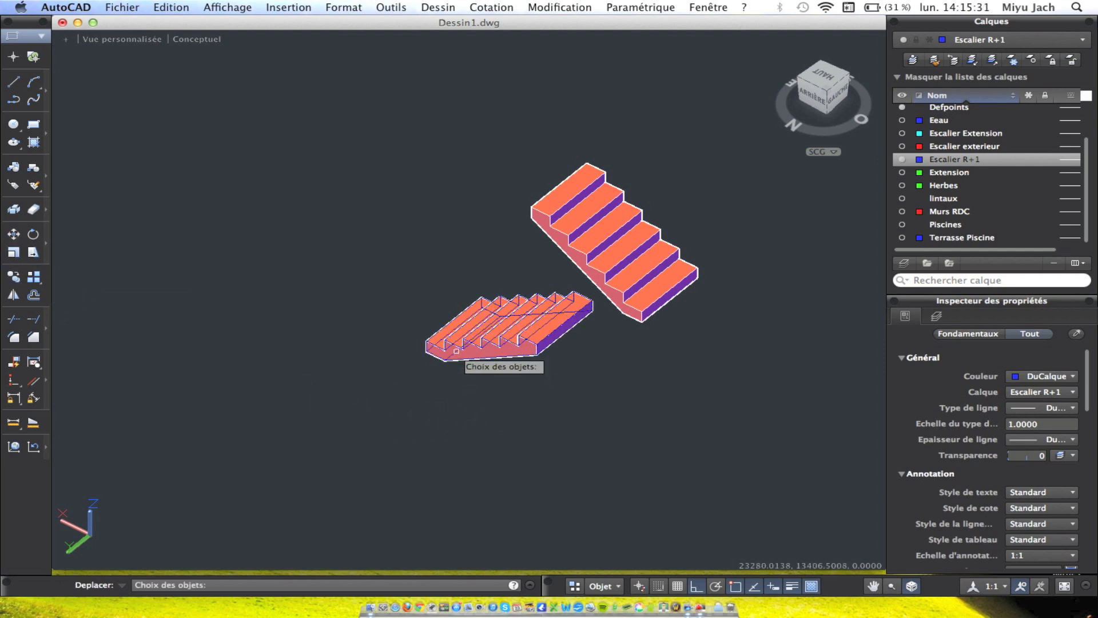
key(Return)
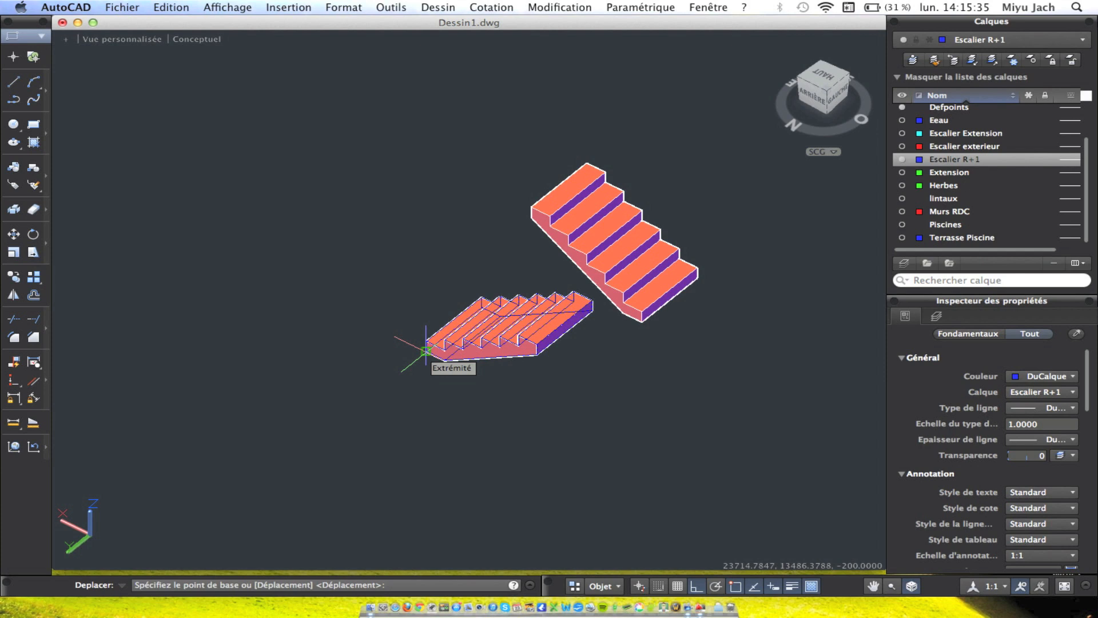
click(426, 351)
click(587, 160)
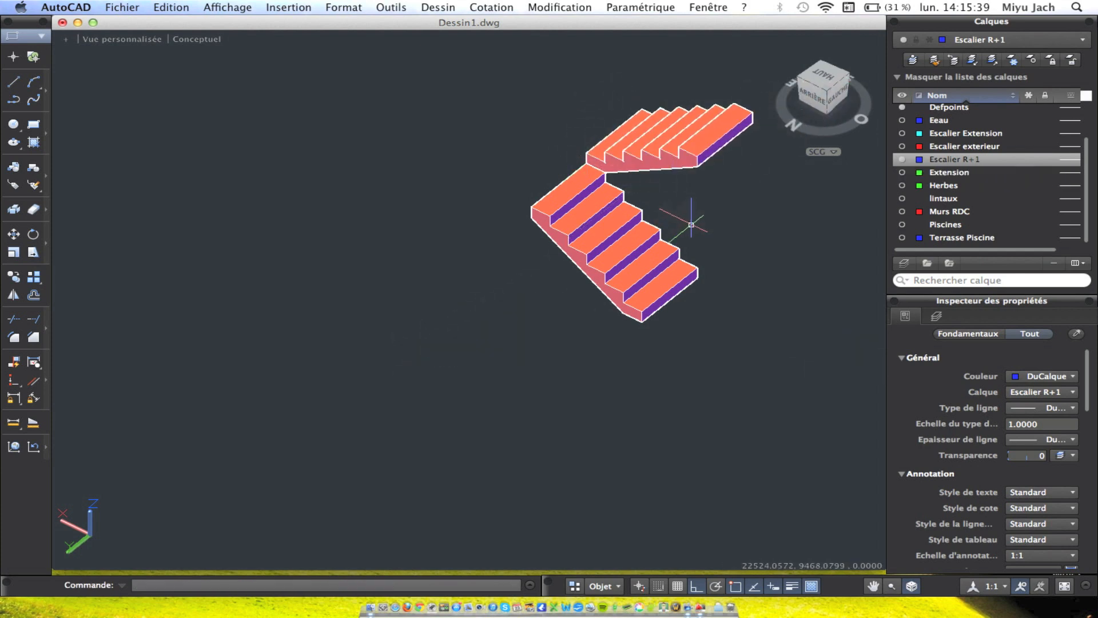
Delete the front row of tread lines from the stair's flat plan lines below the solid staircase.
mouse_move(693, 224)
shift+middle_down()
mouse_move(790, 155)
mouse_move(776, 135)
mouse_move(787, 123)
mouse_move(601, 172)
mouse_move(388, 204)
mouse_move(343, 269)
mouse_move(601, 238)
mouse_move(644, 253)
mouse_move(595, 244)
mouse_move(588, 270)
mouse_move(610, 267)
mouse_move(520, 280)
mouse_move(619, 330)
shift+middle_up()
scroll(583, 236, down, 5)
click(599, 246)
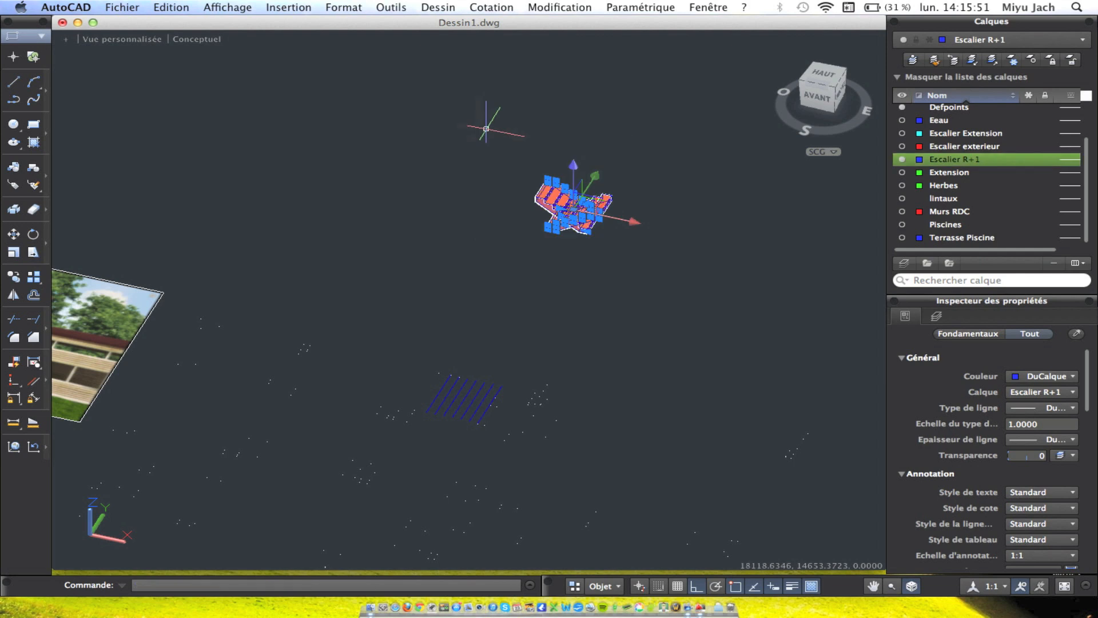
key(Escape)
scroll(460, 404, up, 3)
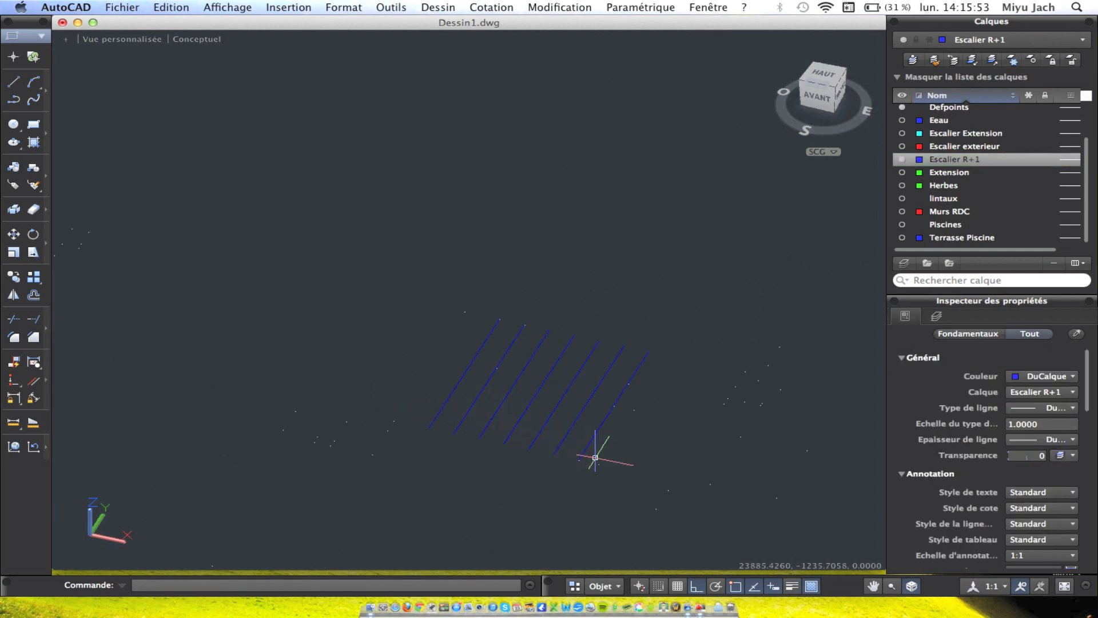
click(604, 454)
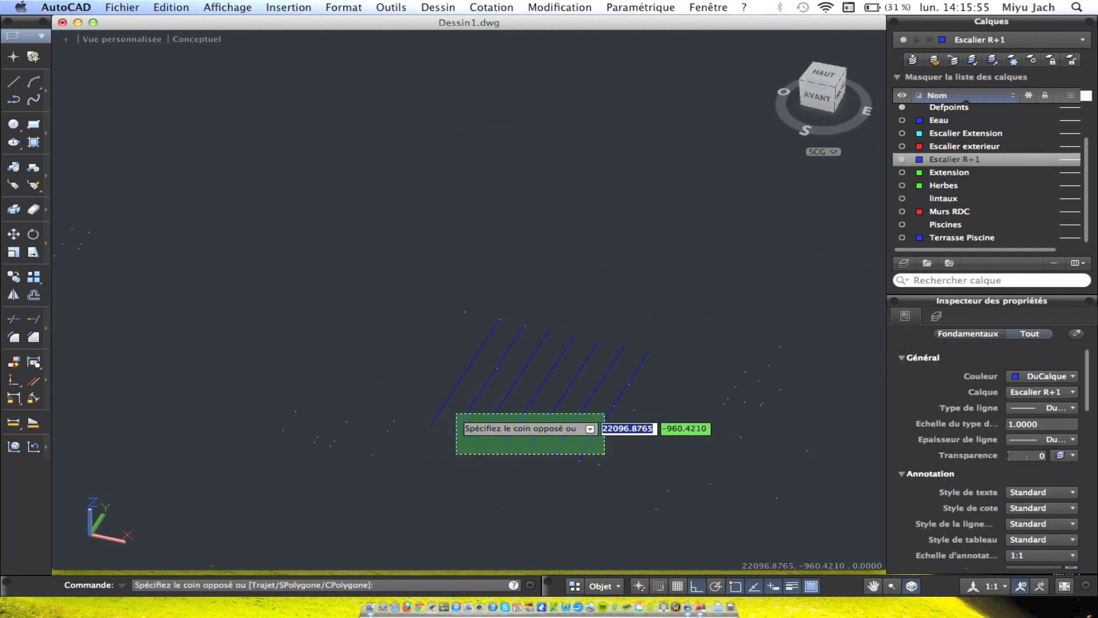
click(456, 413)
key(Escape)
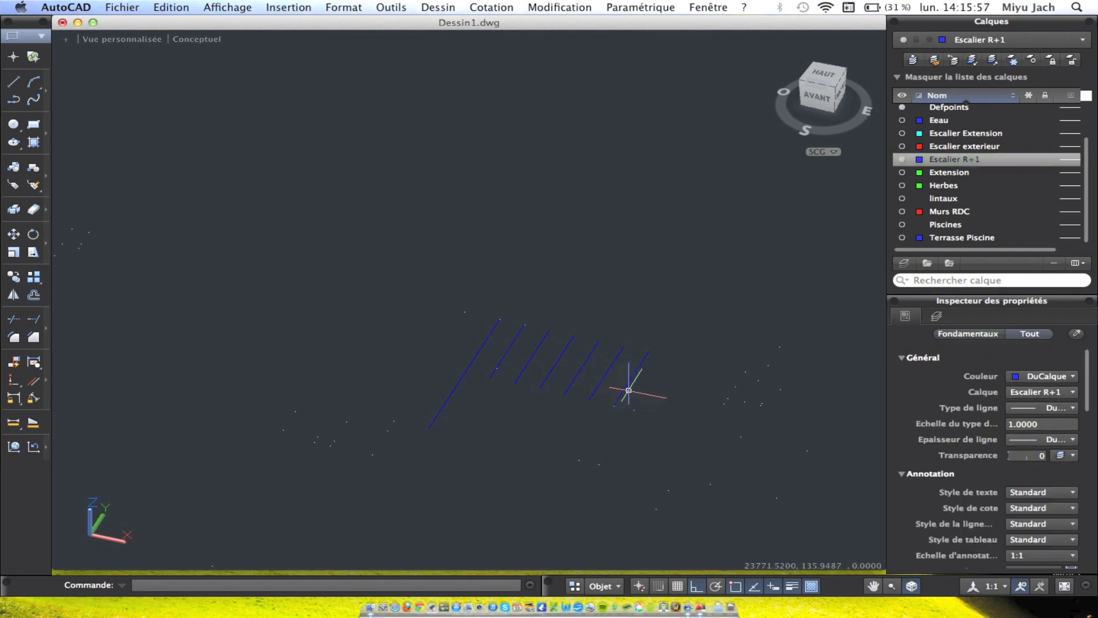
click(651, 372)
click(525, 338)
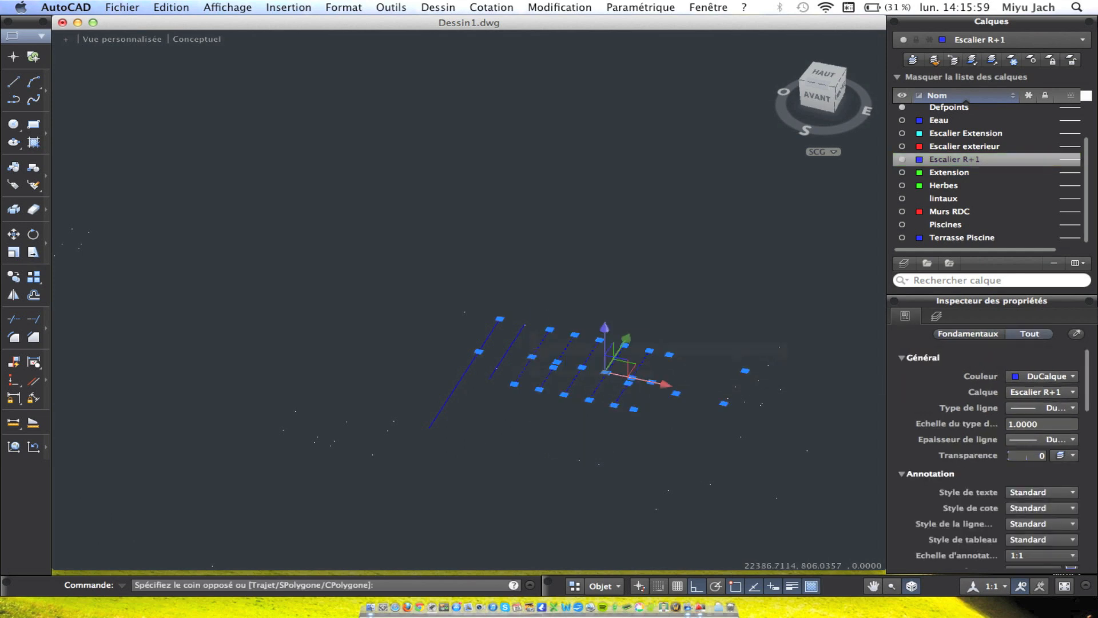
key(Escape)
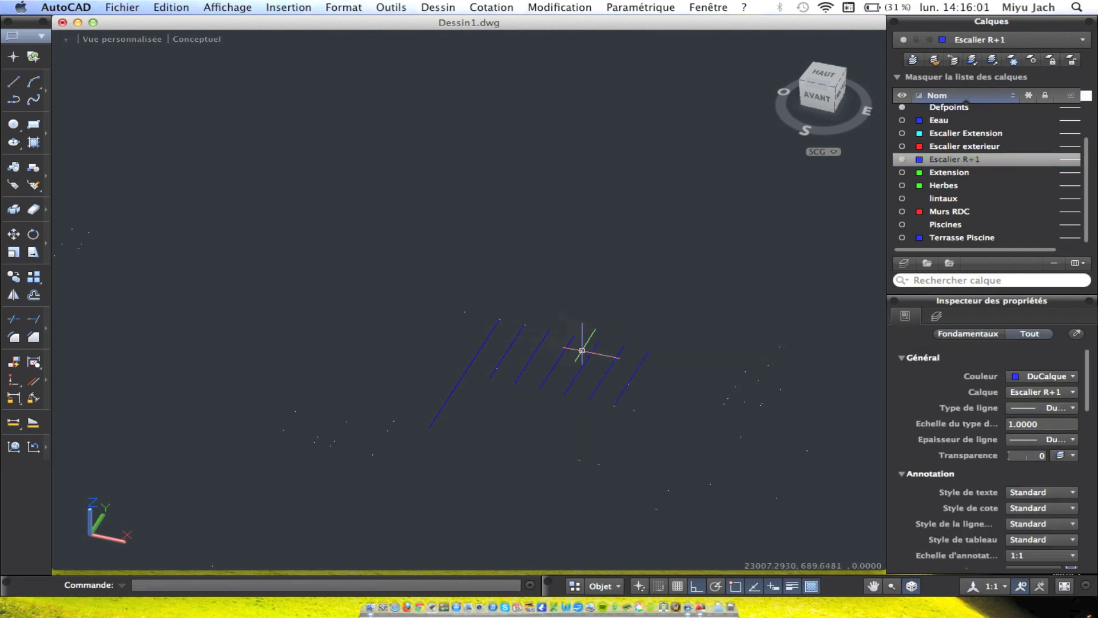
click(650, 361)
click(536, 330)
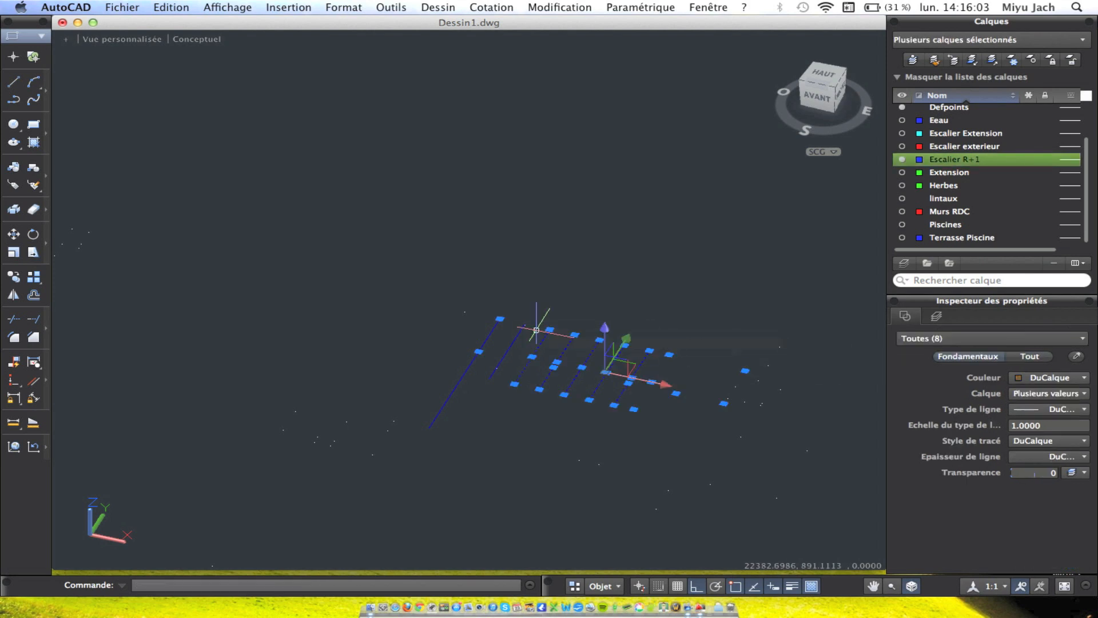
scroll(629, 349, up, 5)
key(Escape)
Delete the five outer tread lines and the long end line of the stair plan, keeping only the single short line between them.
click(701, 377)
click(661, 373)
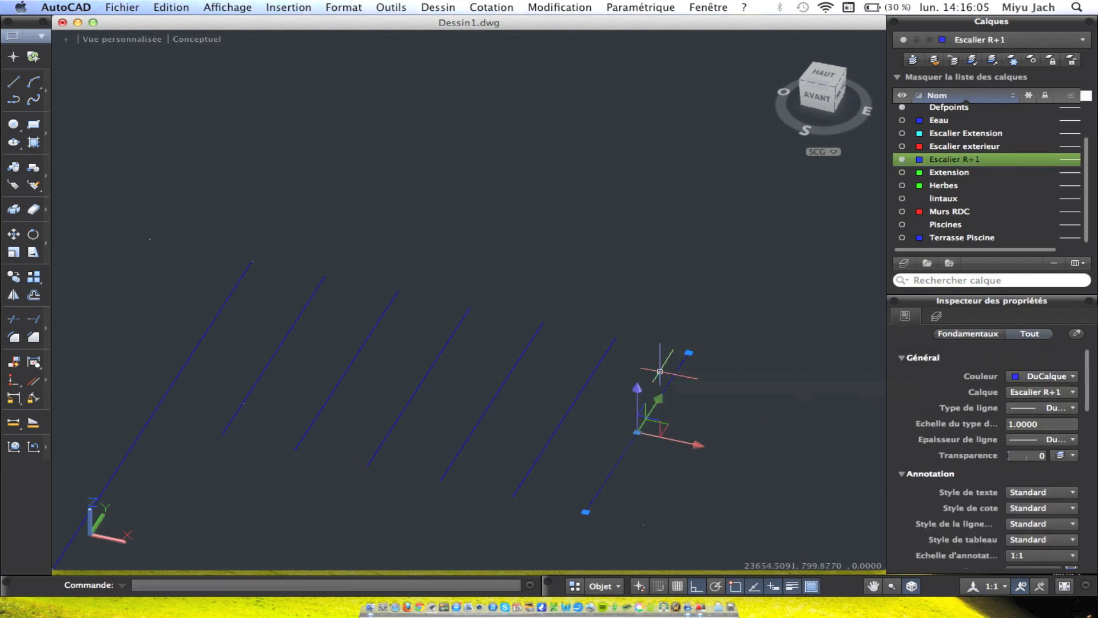
click(606, 377)
click(333, 324)
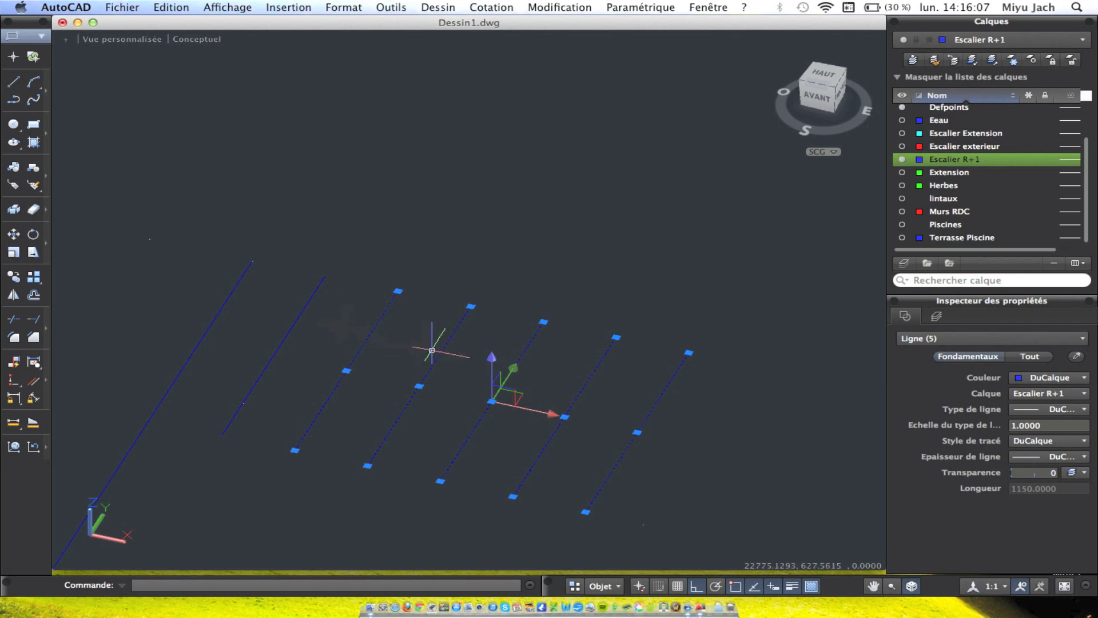
key(Delete)
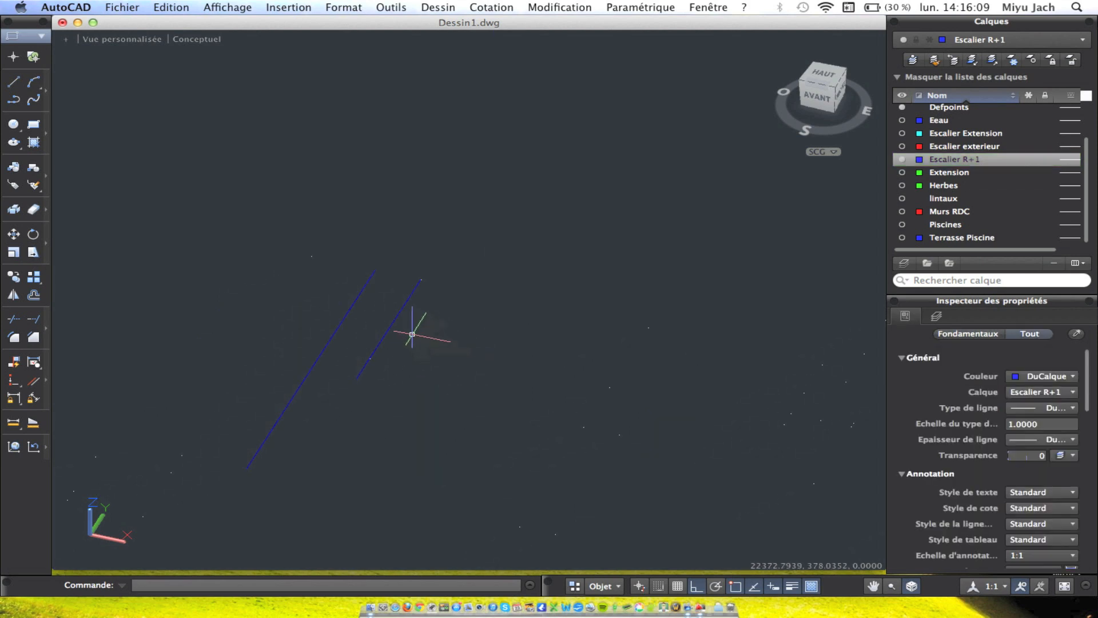
click(392, 320)
click(299, 388)
key(Delete)
Move both stair flights together from the bottom corner of the lowest step to the matching end of the remaining tread line.
scroll(377, 333, down, 10)
click(515, 228)
click(430, 156)
shift+middle_drag(462, 289, 675, 312)
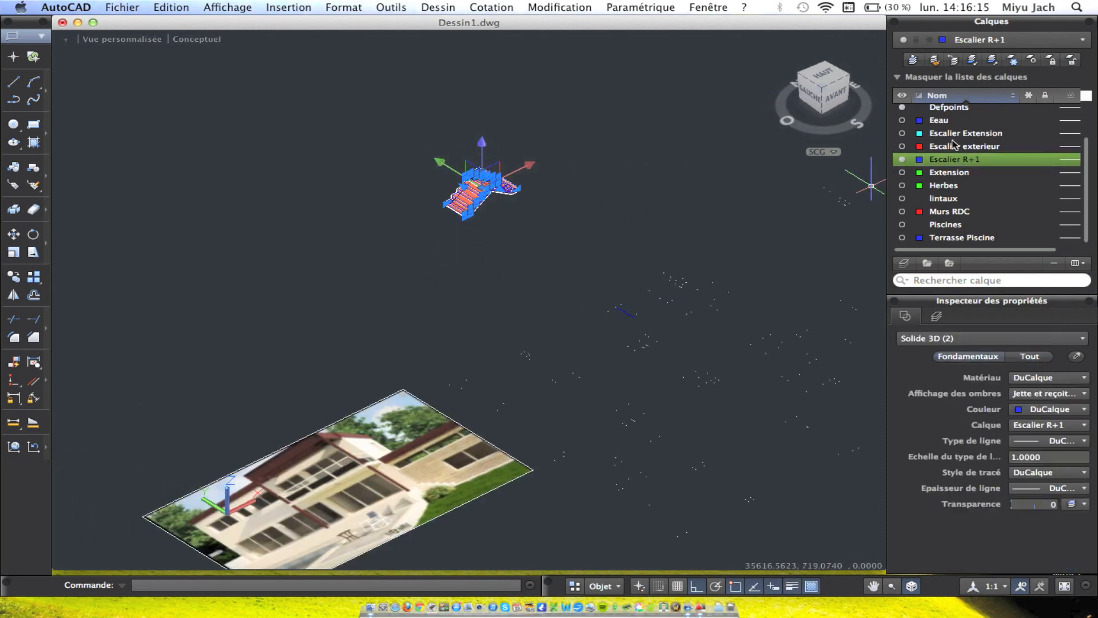
click(13, 234)
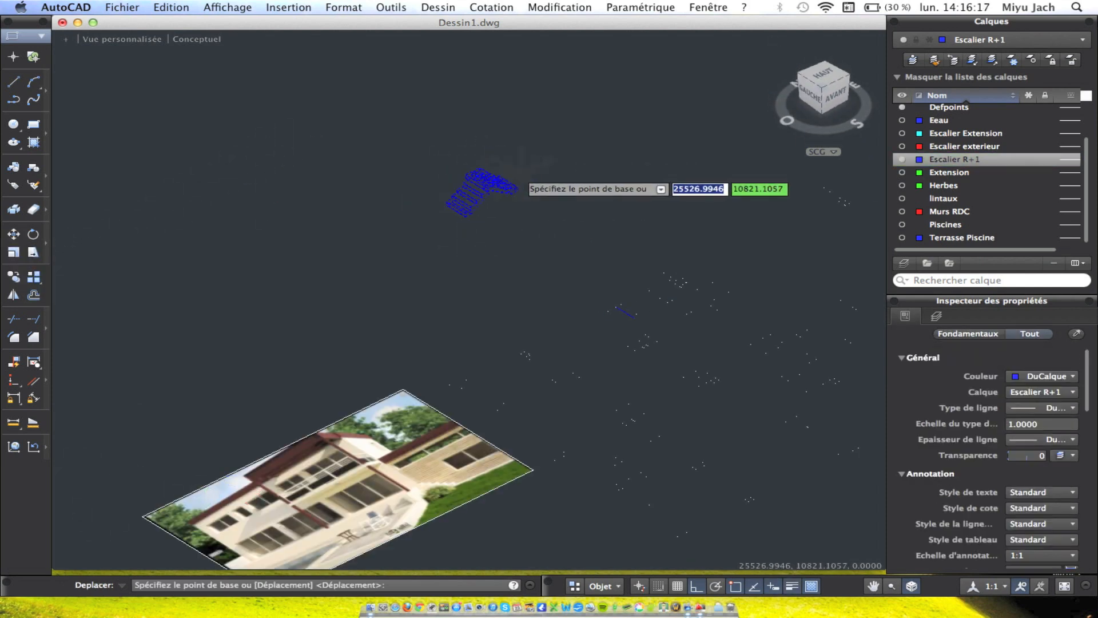
scroll(486, 180, up, 5)
click(307, 238)
scroll(308, 239, down, 6)
scroll(486, 332, up, 9)
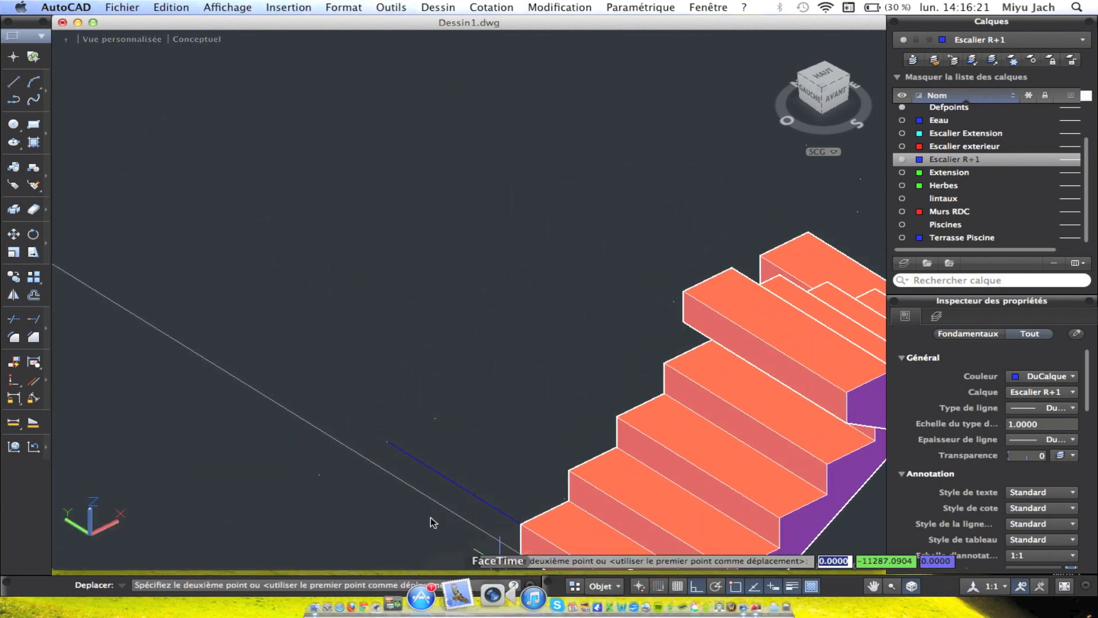
click(391, 444)
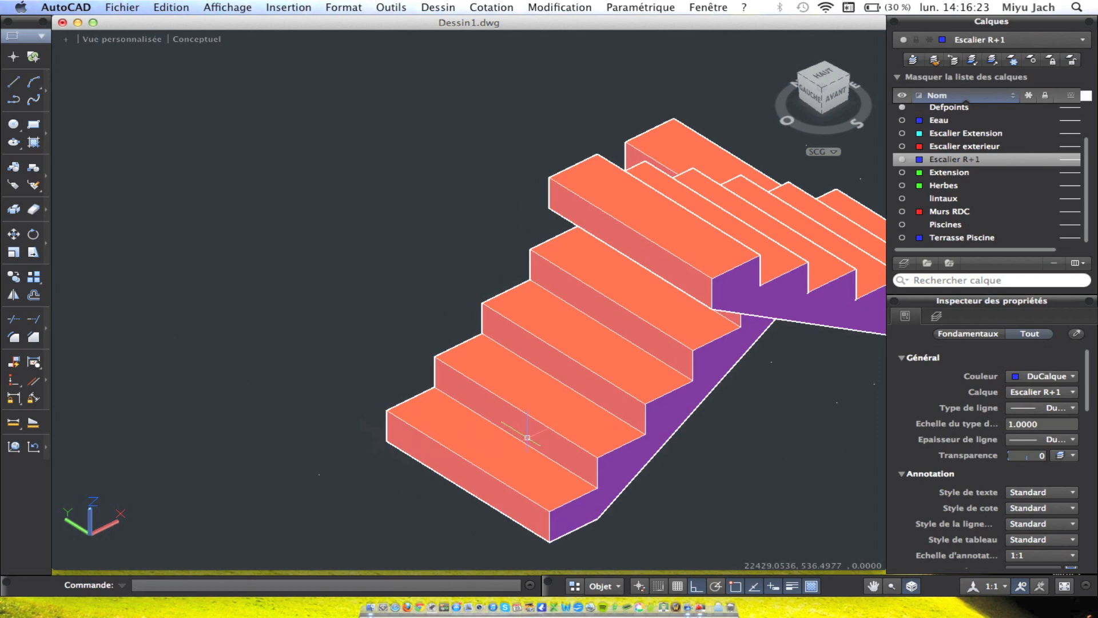
Turn on the Murs RDC layer to show the ground-floor walls around the staircase.
scroll(542, 426, down, 8)
mouse_move(607, 402)
shift+middle_down()
mouse_move(556, 407)
mouse_move(568, 368)
mouse_move(465, 360)
mouse_move(595, 297)
shift+middle_up()
scroll(595, 297, down, 4)
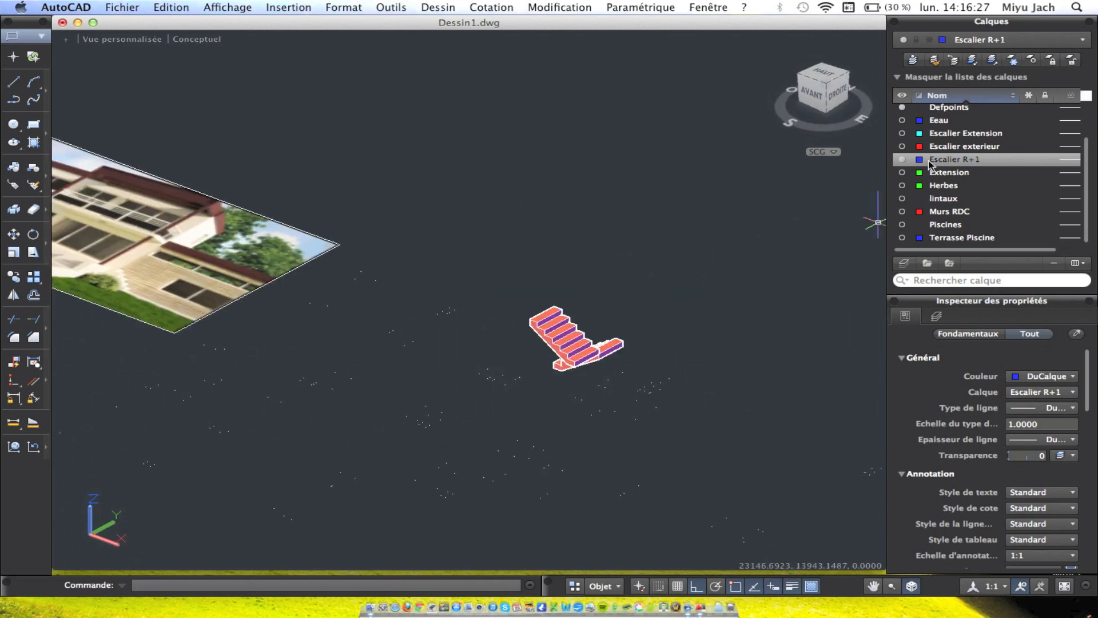
scroll(907, 158, up, 2)
scroll(912, 169, down, 2)
click(902, 211)
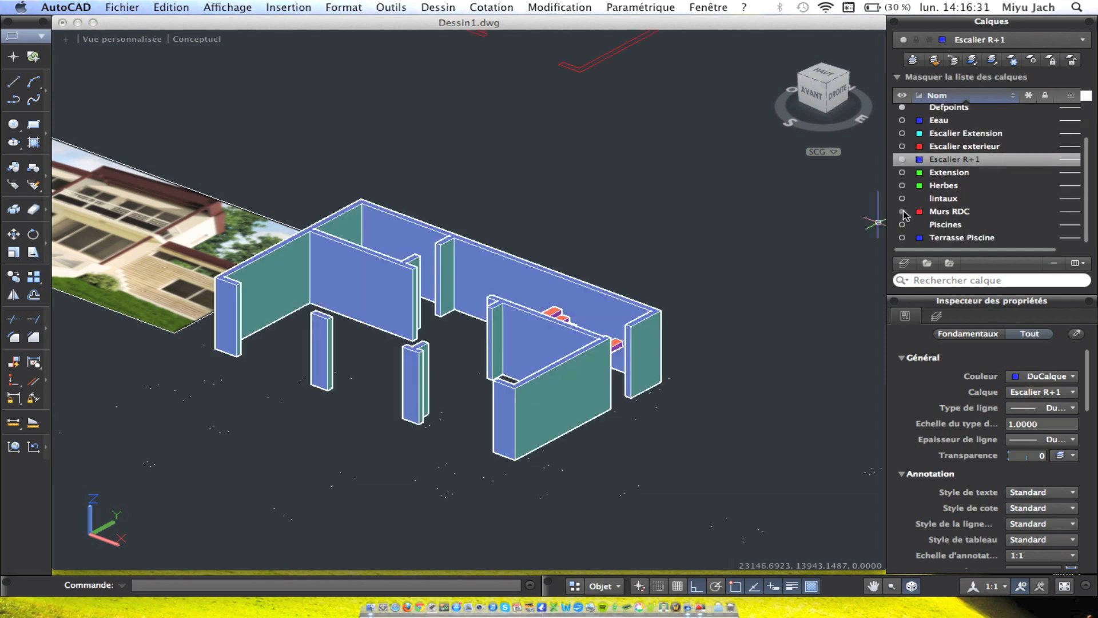
Examine the staircase's position between the ground-floor walls and compare it with the 2D floor plan.
mouse_move(783, 245)
shift+middle_down()
mouse_move(652, 255)
mouse_move(523, 196)
mouse_move(512, 203)
mouse_move(532, 217)
mouse_move(594, 360)
mouse_move(473, 400)
mouse_move(462, 238)
mouse_move(463, 254)
mouse_move(414, 224)
mouse_move(520, 259)
mouse_move(557, 245)
mouse_move(611, 273)
mouse_move(559, 304)
mouse_move(613, 277)
mouse_move(691, 358)
mouse_move(657, 312)
mouse_move(637, 321)
mouse_move(637, 345)
mouse_move(661, 405)
mouse_move(643, 314)
mouse_move(278, 310)
mouse_move(559, 334)
mouse_move(788, 315)
mouse_move(755, 318)
mouse_move(774, 336)
mouse_move(585, 314)
shift+middle_up()
scroll(586, 315, down, 6)
shift+middle_drag(693, 377, 536, 430)
scroll(544, 262, up, 4)
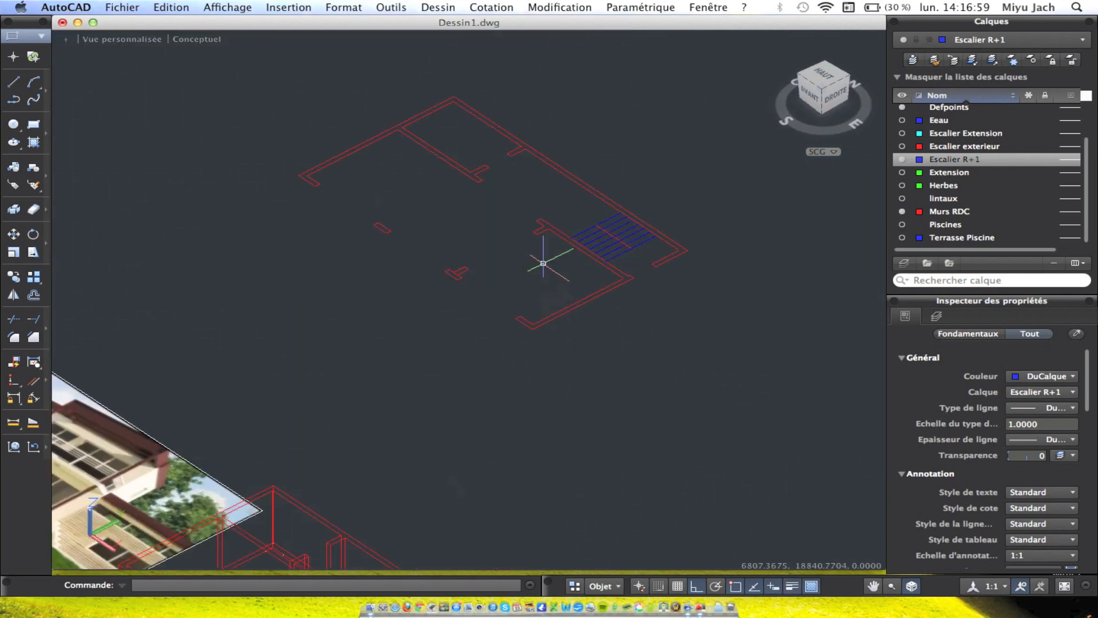
scroll(577, 362, down, 5)
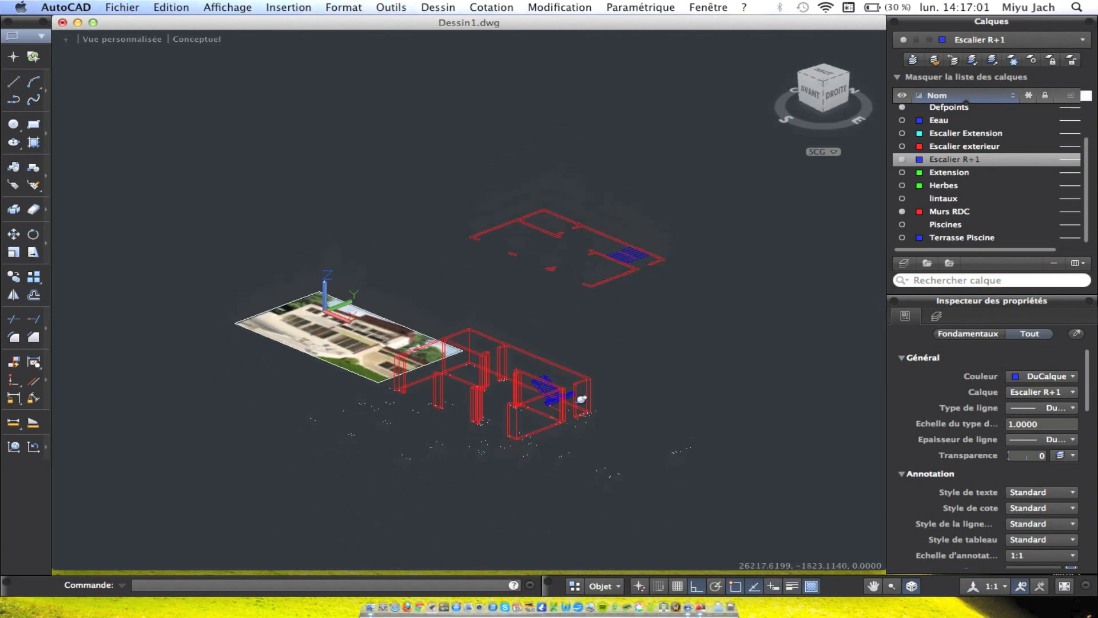
scroll(582, 324, up, 10)
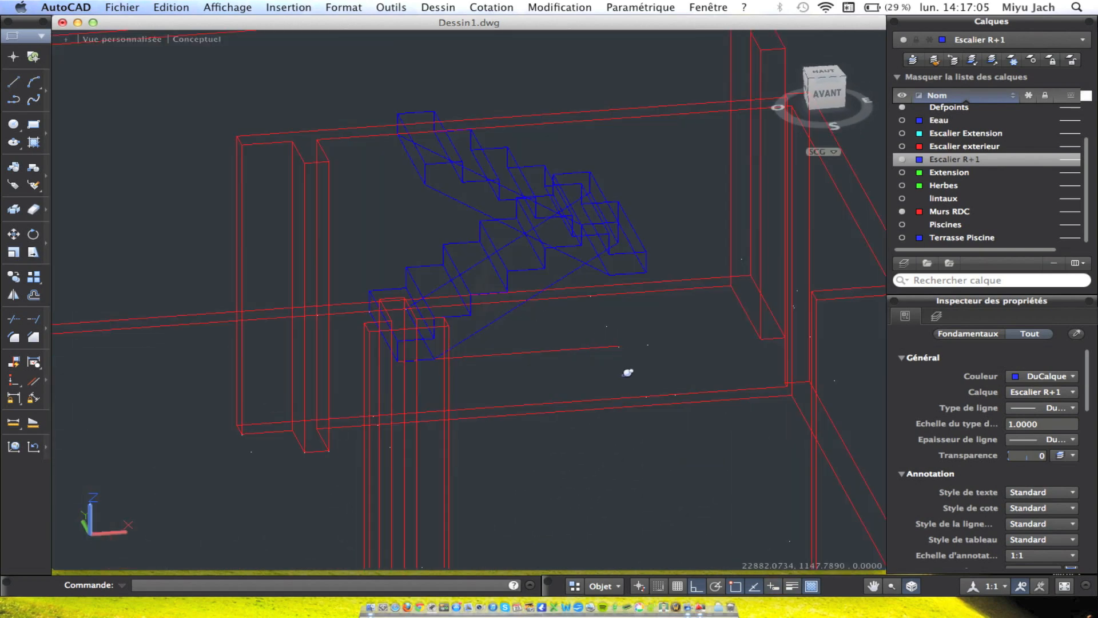
mouse_move(627, 372)
shift+middle_down()
mouse_move(448, 297)
mouse_move(542, 368)
mouse_move(412, 385)
mouse_move(331, 353)
mouse_move(378, 426)
mouse_move(679, 351)
mouse_move(620, 332)
shift+middle_up()
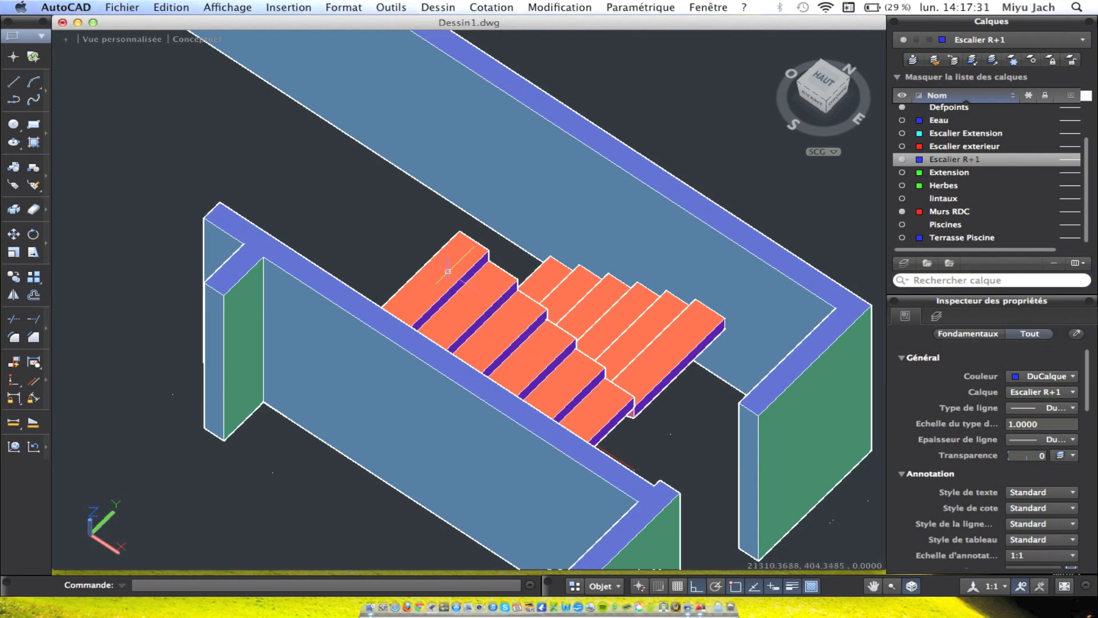
shift+middle_drag(480, 296, 546, 515)
Copy the entire 2D floor plan, with its wall and stair lines, to a free spot beside the original plan.
click(724, 396)
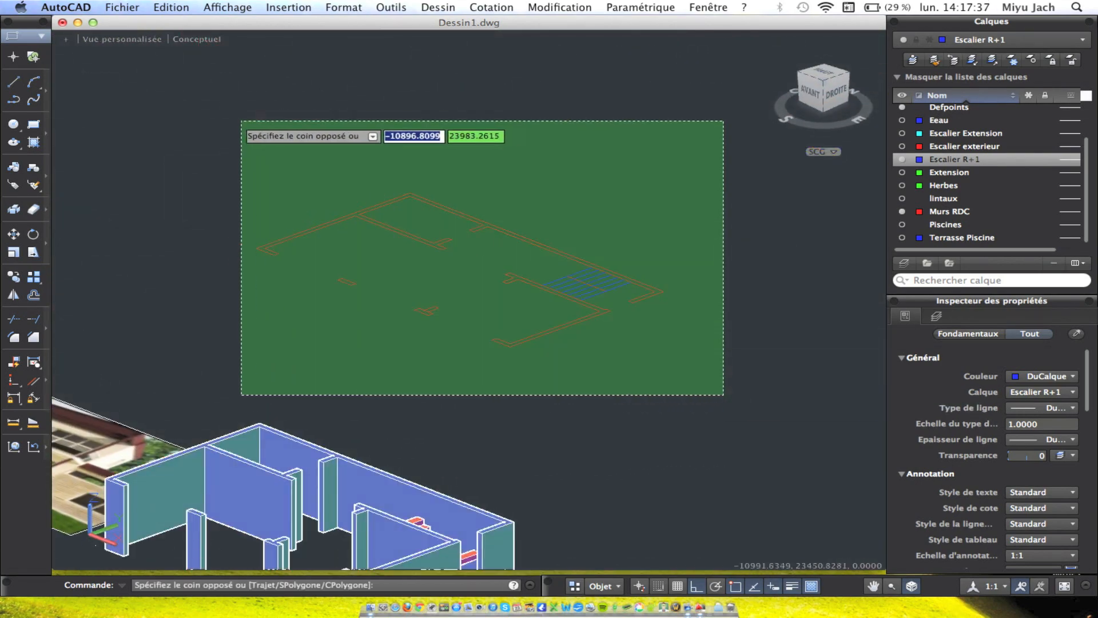
click(241, 121)
click(14, 279)
click(622, 334)
middle_drag(845, 412, 621, 246)
key(Escape)
Delete all the stair lines from the copied floor plan, keeping only the wall outlines.
scroll(720, 321, up, 3)
middle_drag(733, 279, 689, 338)
click(621, 208)
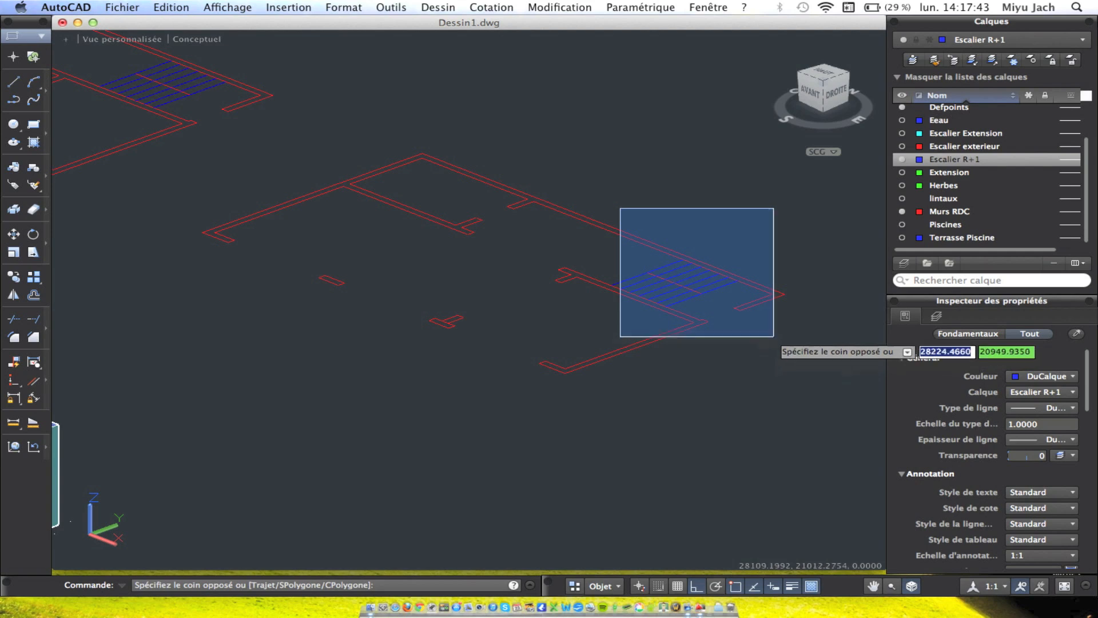
click(728, 309)
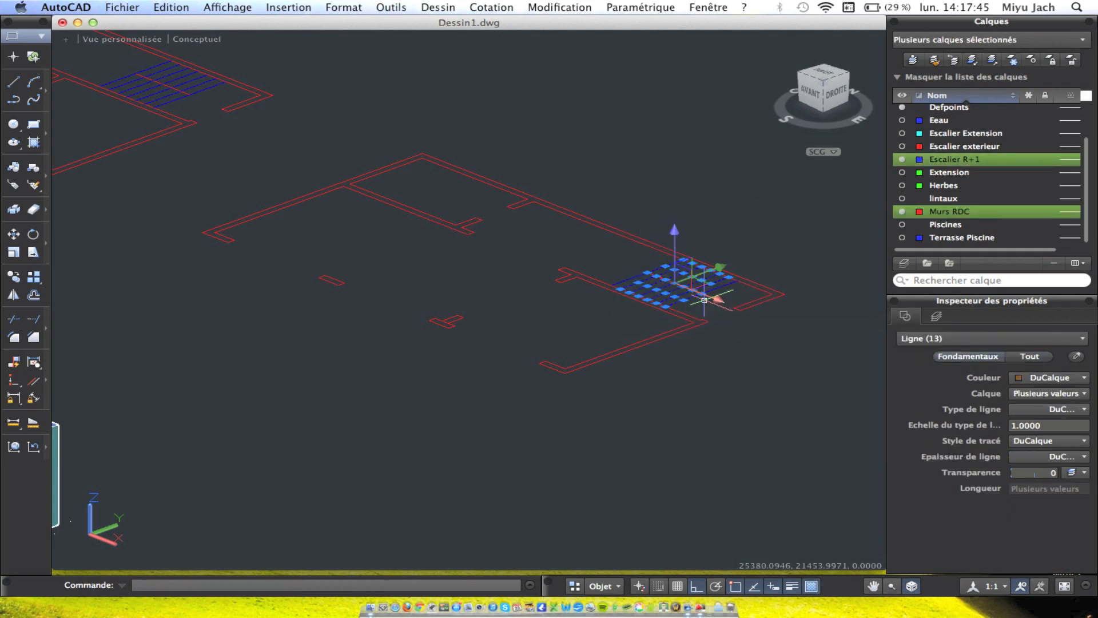
key(Delete)
scroll(661, 281, up, 3)
click(601, 263)
click(586, 256)
key(Delete)
click(779, 297)
click(738, 280)
key(Delete)
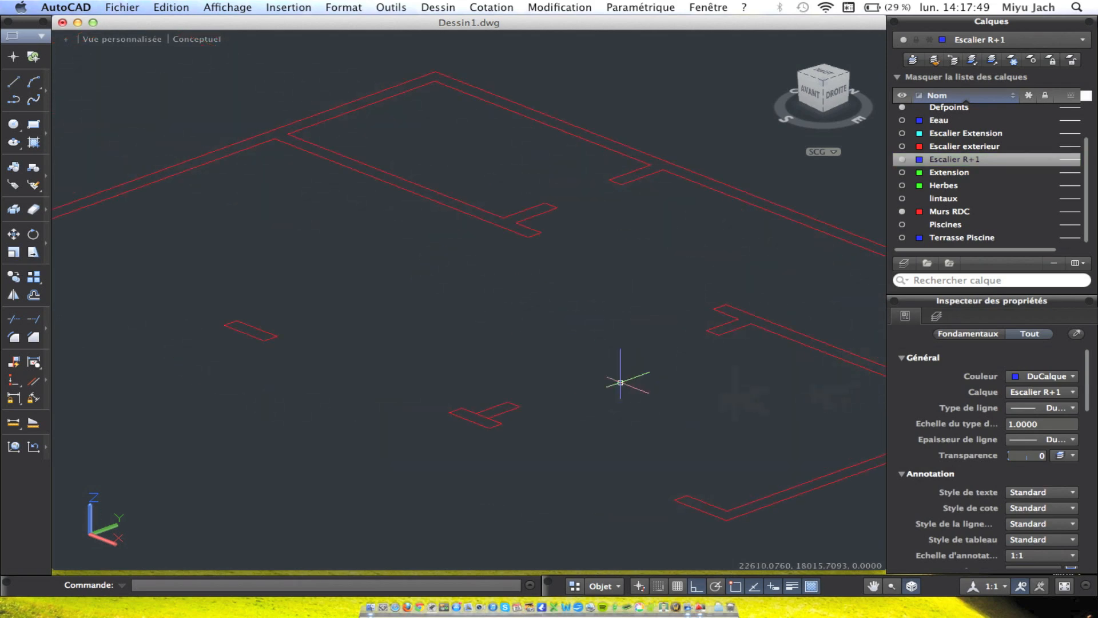
click(547, 470)
click(423, 315)
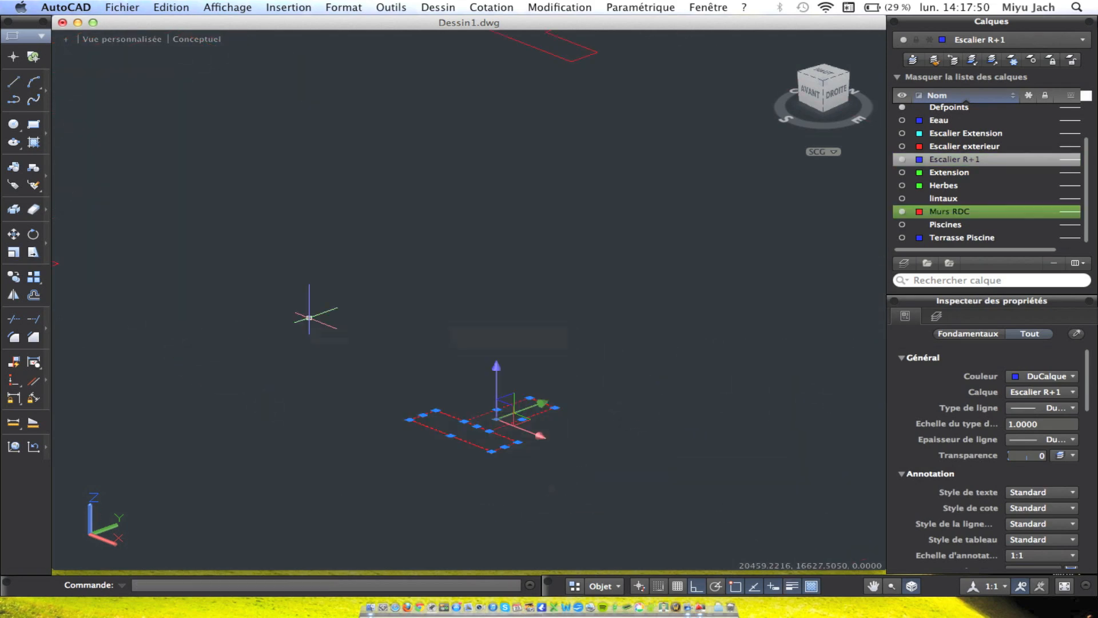
click(13, 320)
scroll(533, 432, up, 3)
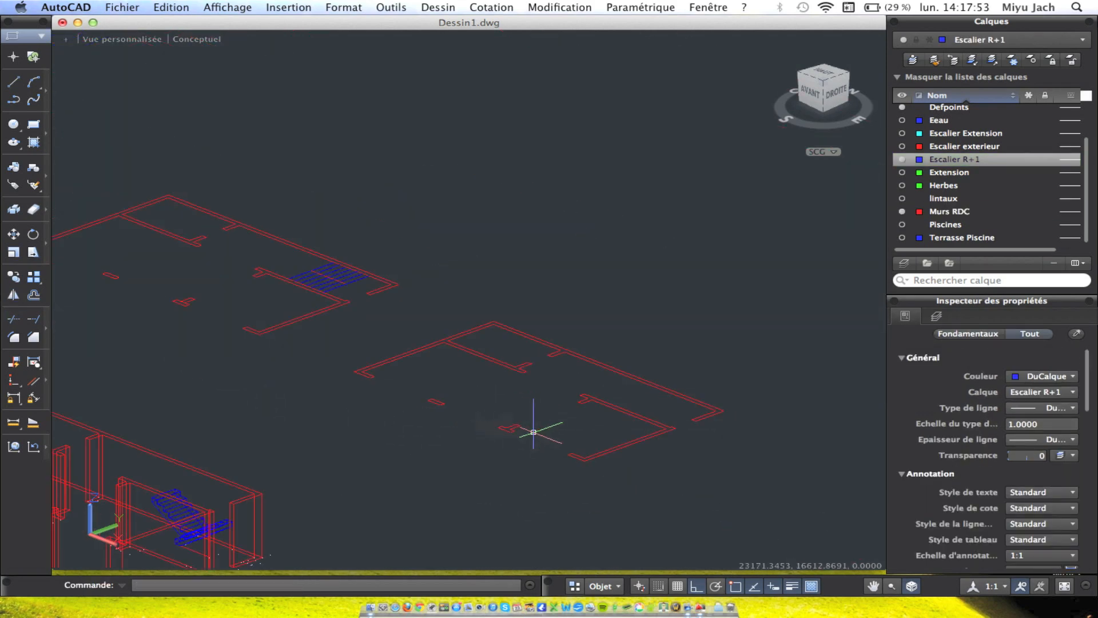
Convert all the wall outlines of the copied floor plan into regions.
click(754, 504)
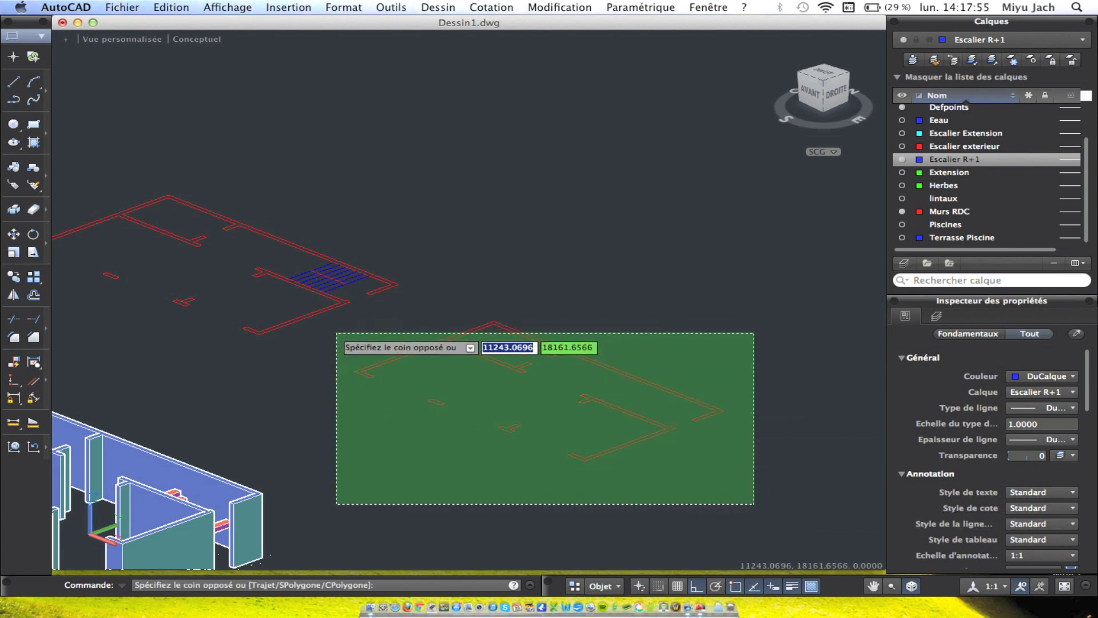
click(337, 334)
click(391, 6)
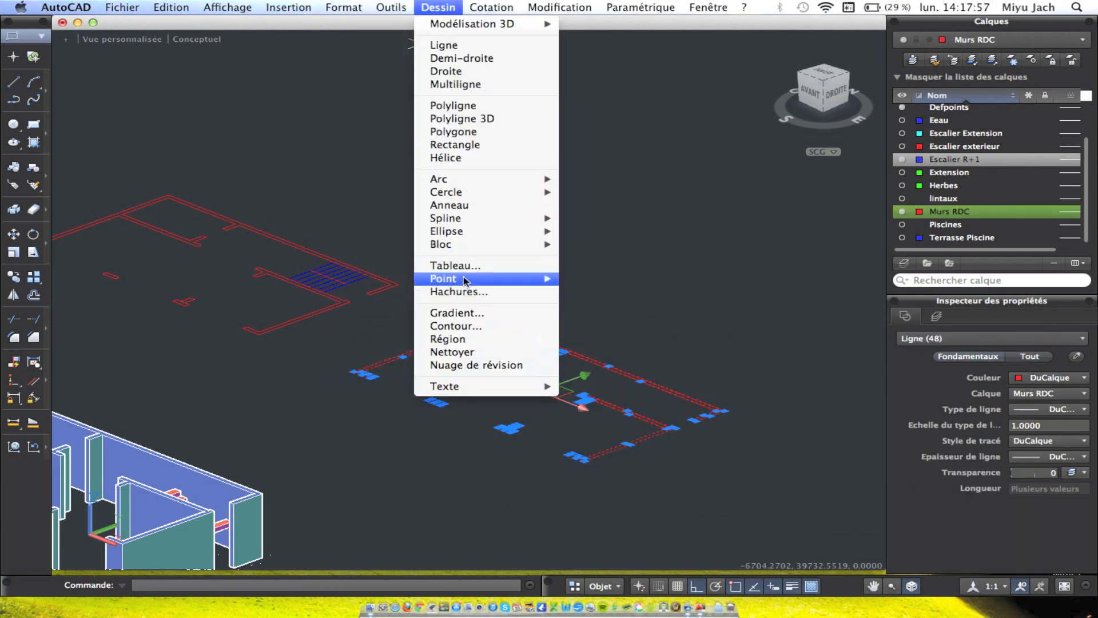
click(452, 339)
click(725, 484)
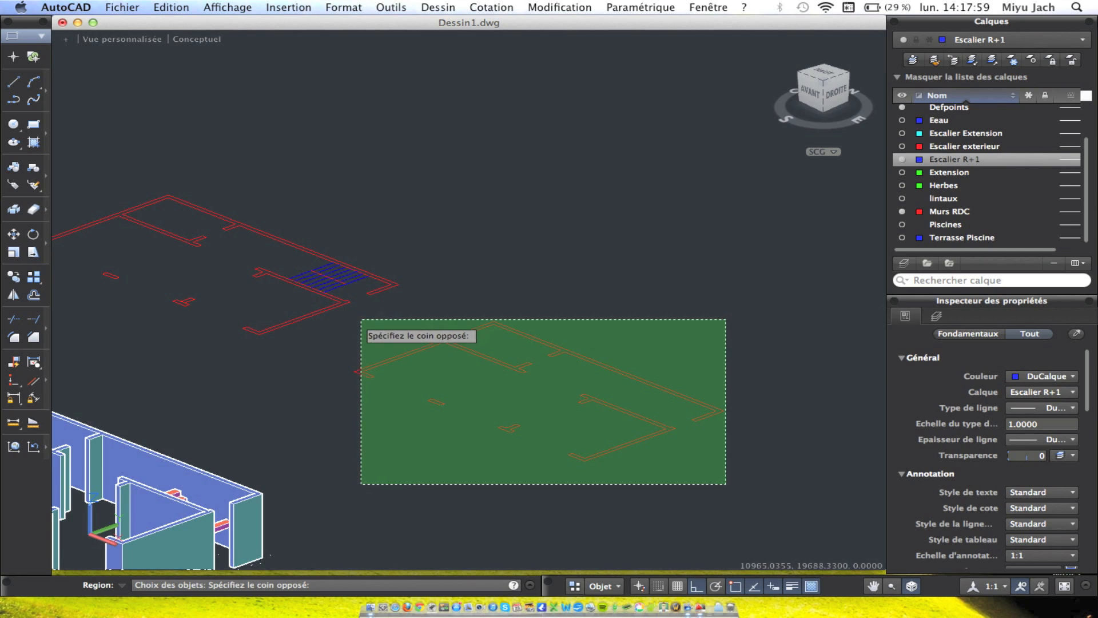
click(350, 318)
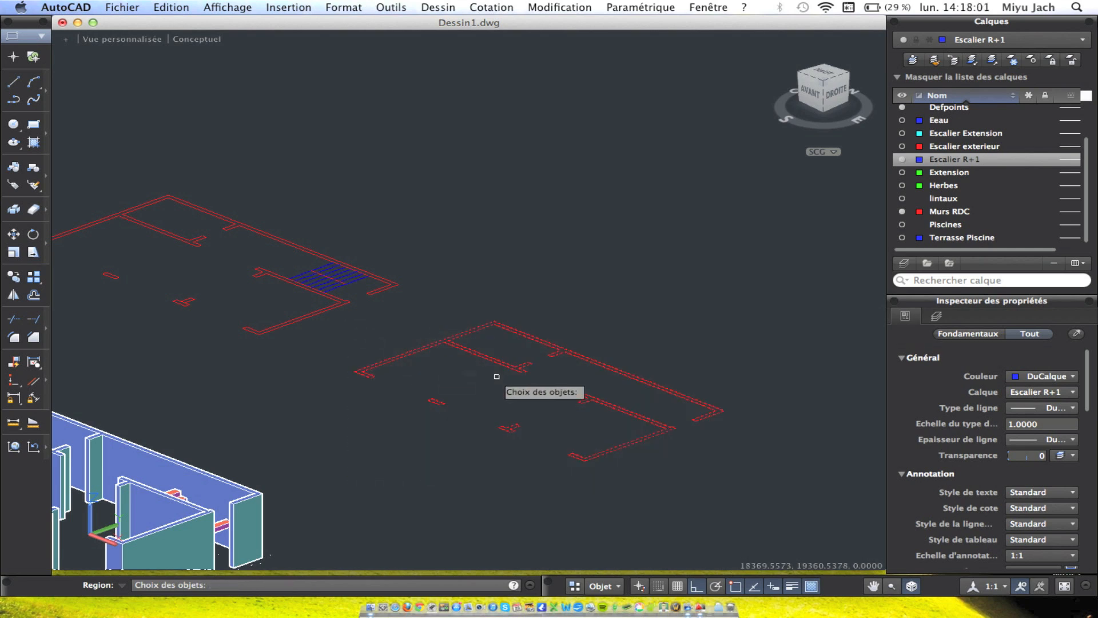
key(Return)
Extrude the wall regions of the copied plan to a height of 2600.
click(753, 494)
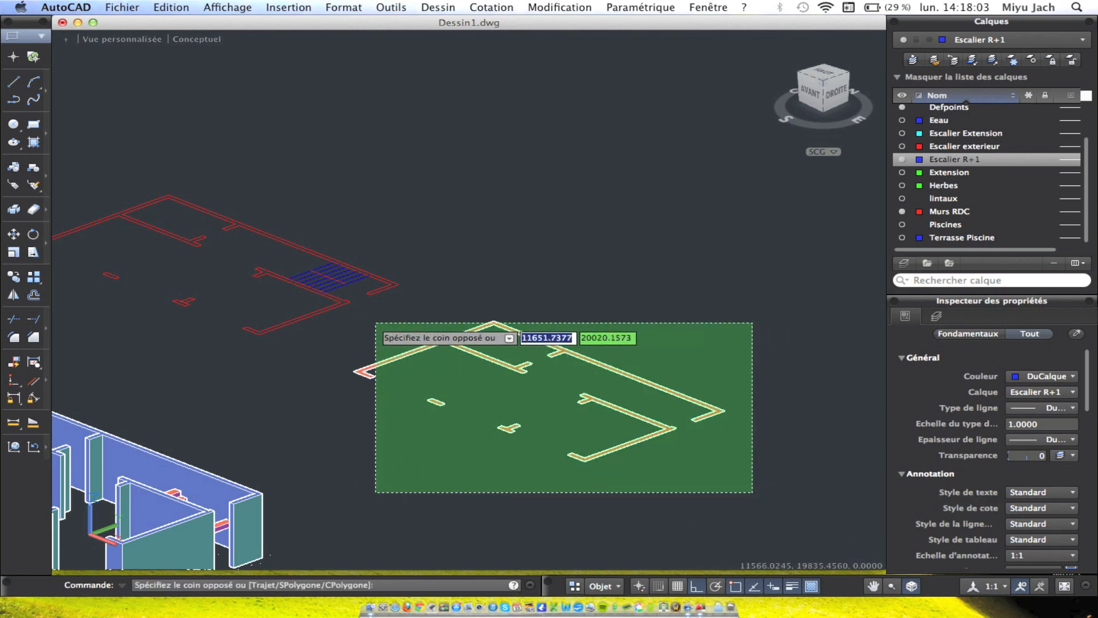
click(341, 319)
click(503, 8)
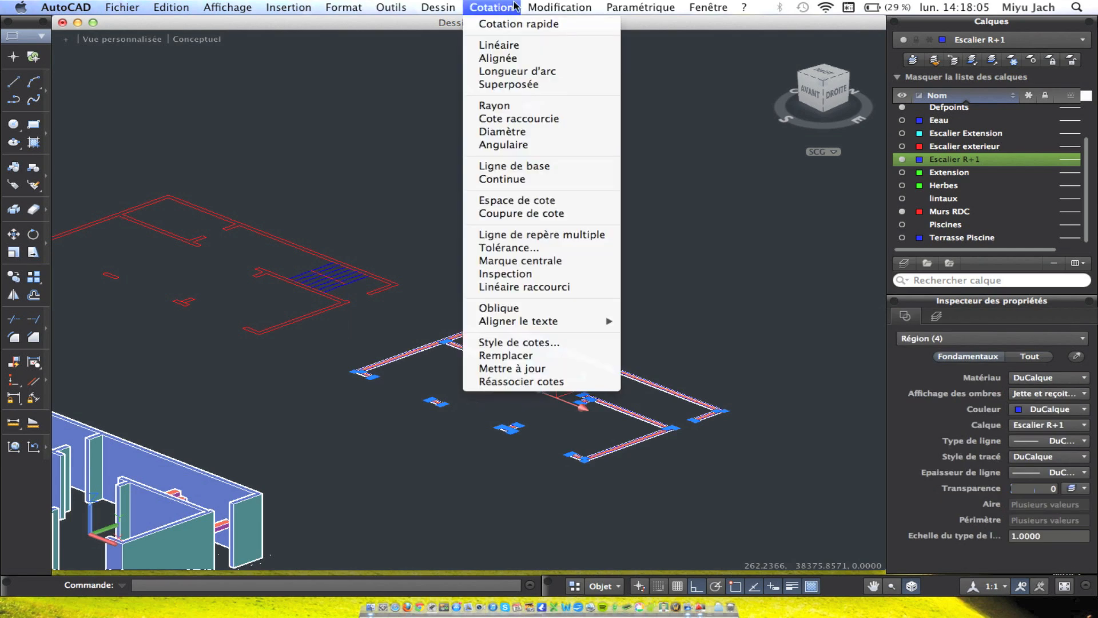
mouse_move(474, 23)
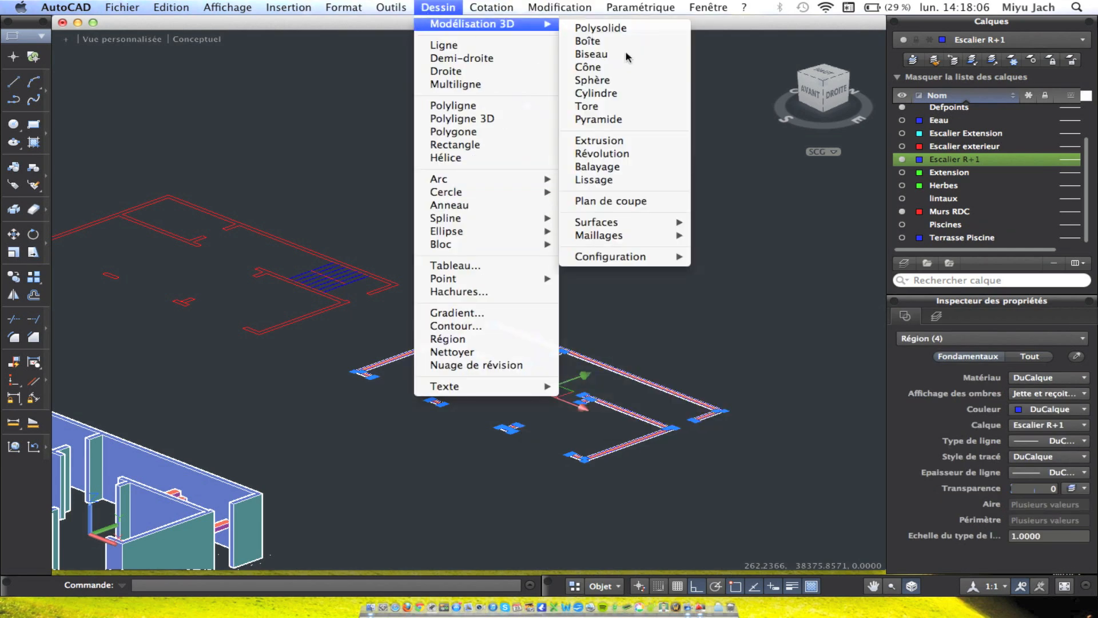
click(618, 140)
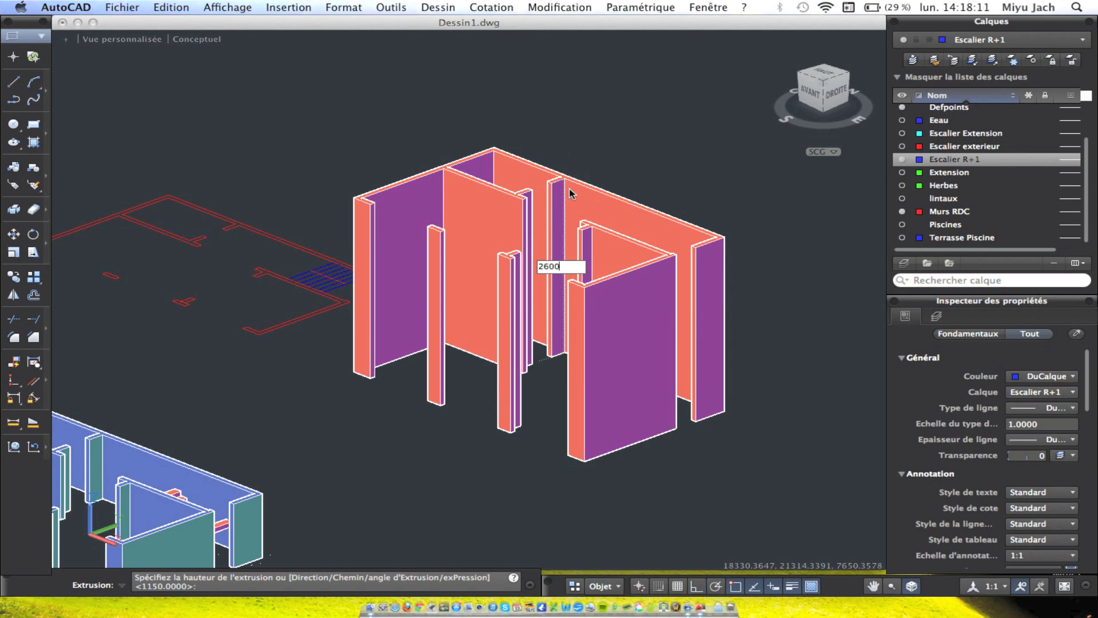
key(Return)
Delete the old Murs RDC walls and T-shaped pillar around the staircase, keeping the single rectangular pillar as a position reference.
mouse_move(517, 355)
middle_down()
mouse_move(771, 235)
mouse_move(473, 365)
mouse_move(491, 366)
middle_up()
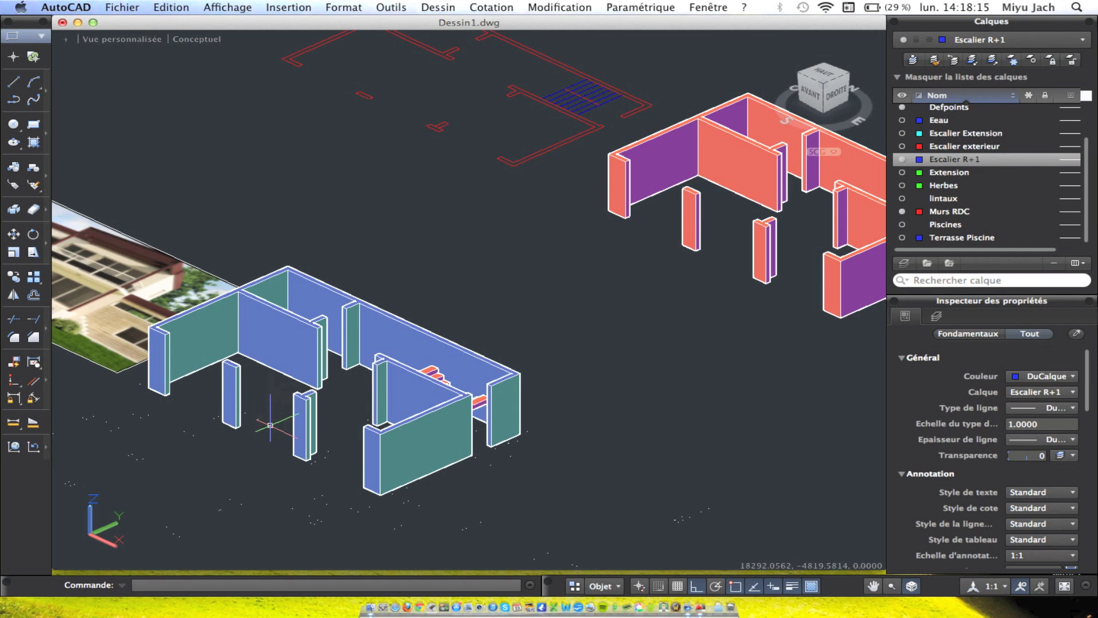
click(425, 470)
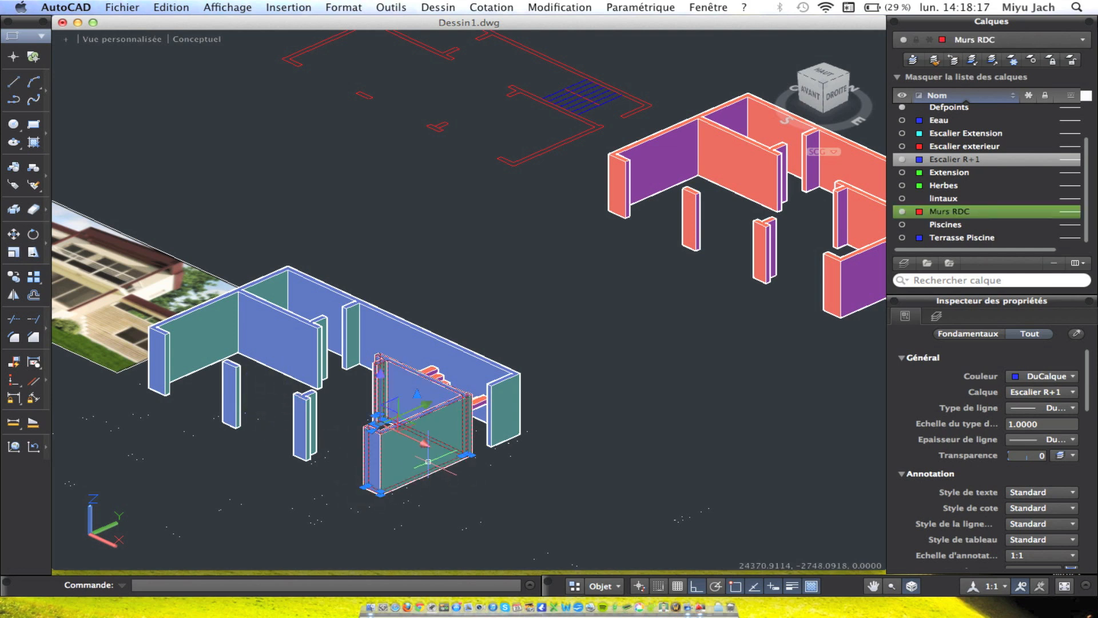
click(514, 395)
key(Delete)
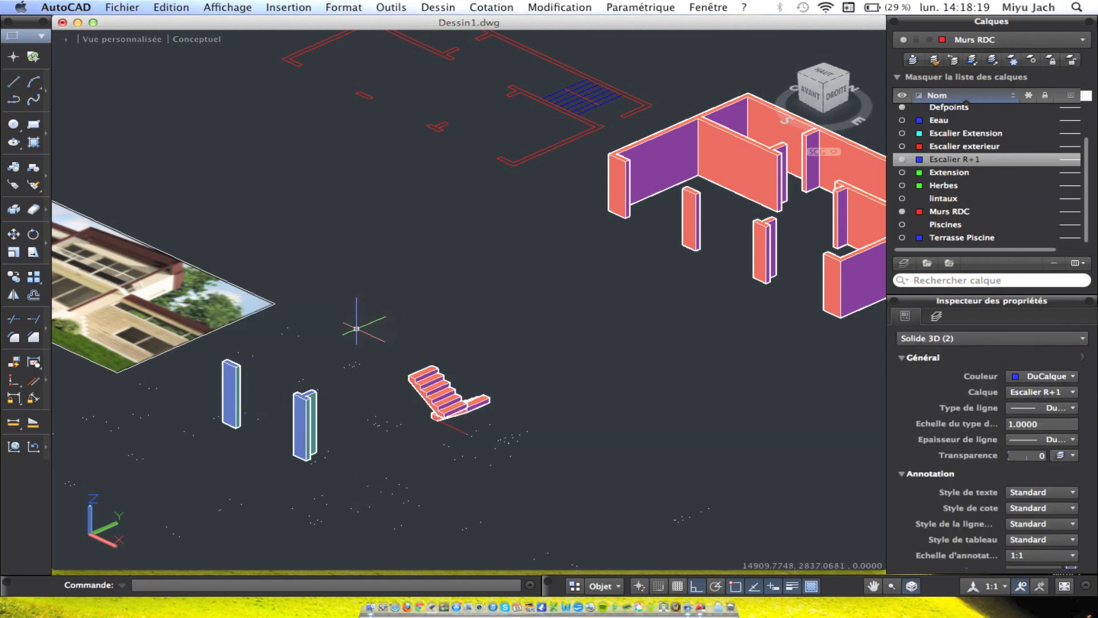
click(307, 412)
key(Delete)
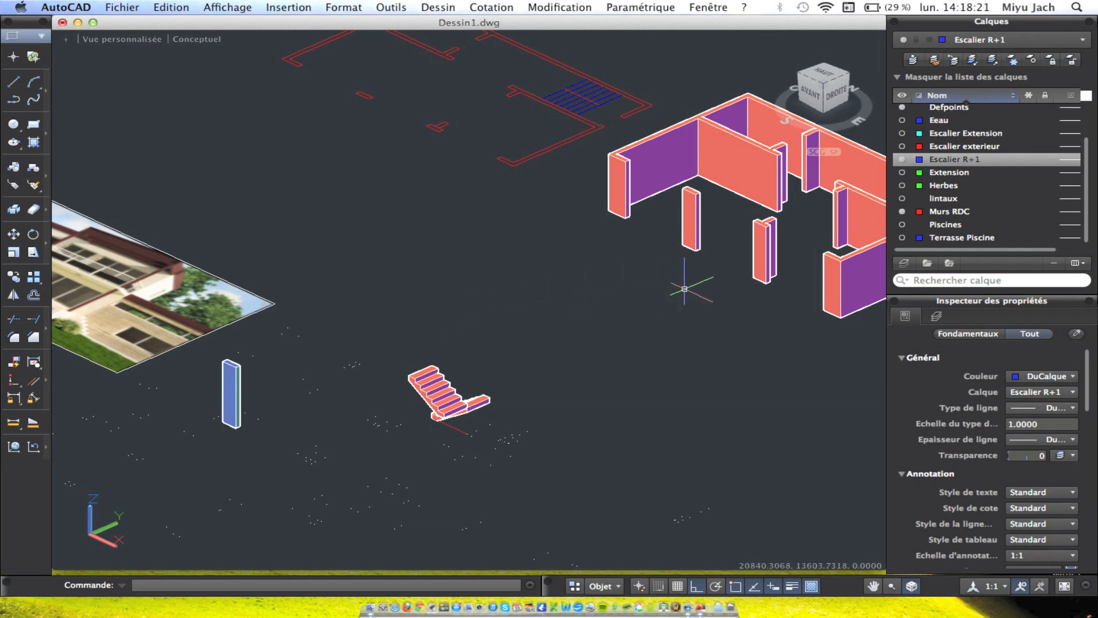
Copy the new extruded wall set onto the staircase area, matching the base corner of its rectangular pillar to the remaining old pillar.
middle_drag(685, 289, 627, 288)
scroll(646, 358, down, 5)
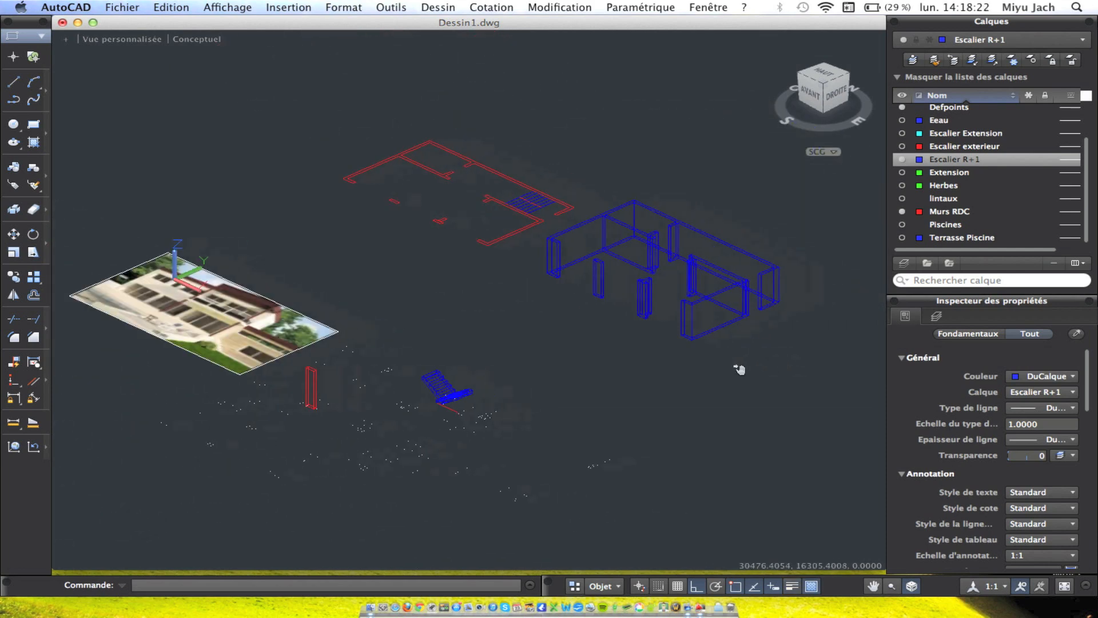
click(767, 358)
click(617, 256)
scroll(597, 319, up, 5)
click(597, 314)
click(564, 260)
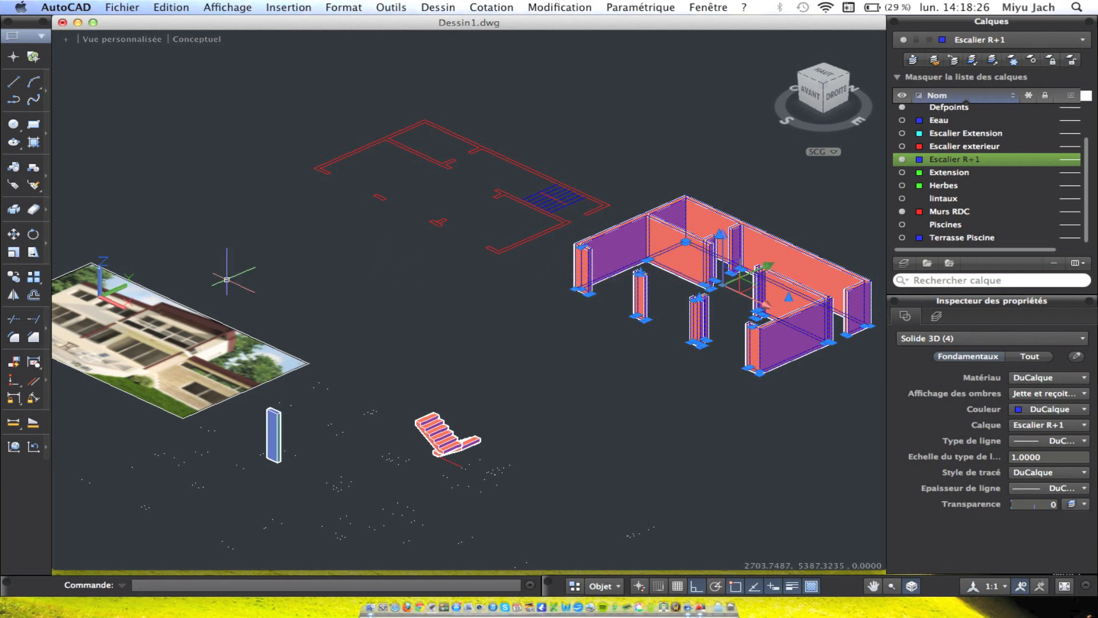
click(14, 278)
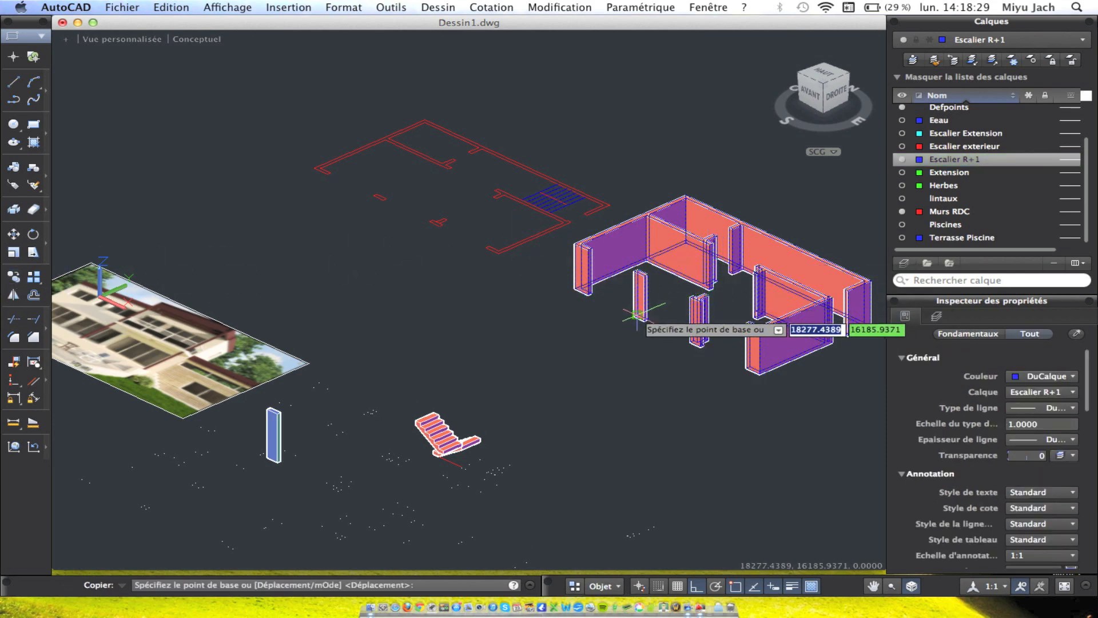
scroll(633, 315, up, 2)
scroll(634, 316, up, 3)
scroll(186, 366, down, 5)
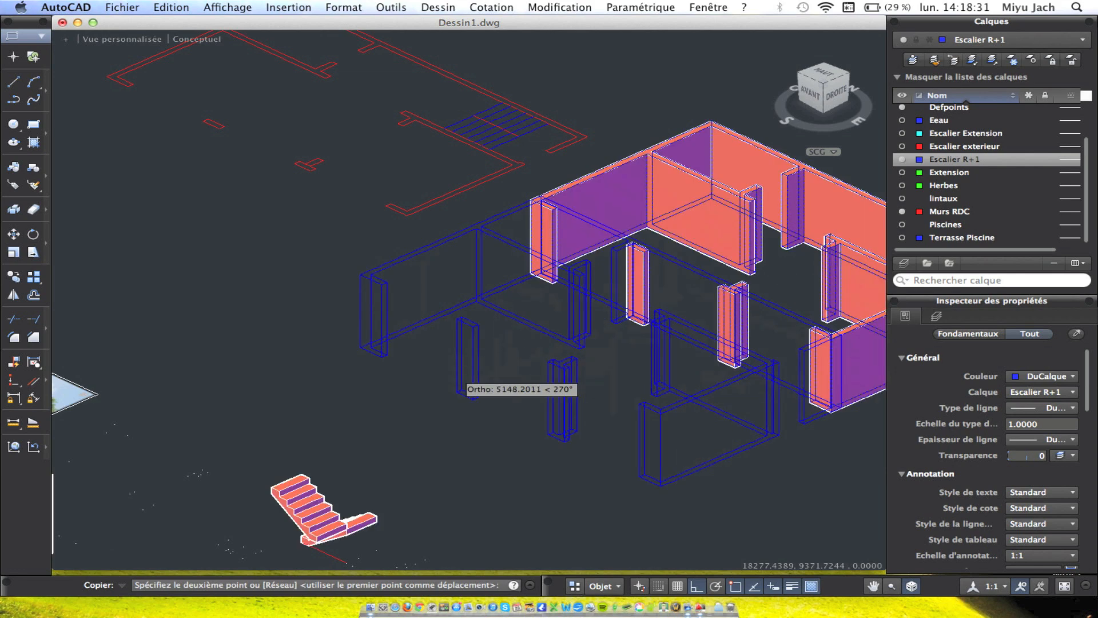
scroll(358, 398, up, 5)
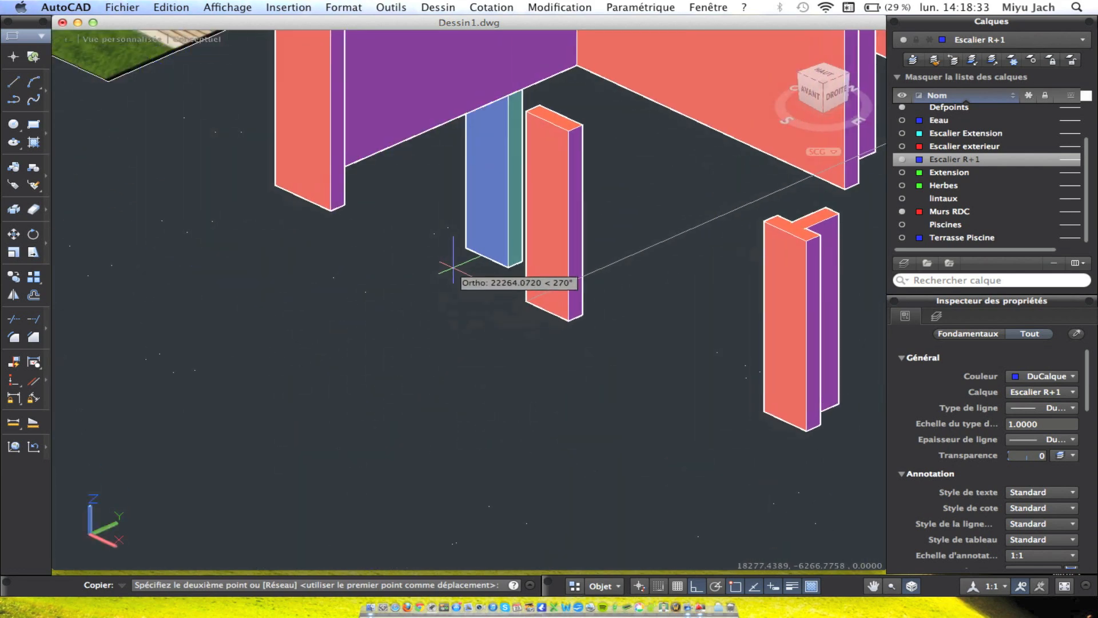
click(463, 247)
key(Escape)
Delete the remaining old Murs RDC pillar that overlaps the new rectangular pillar.
middle_drag(496, 52, 487, 161)
click(476, 160)
key(Escape)
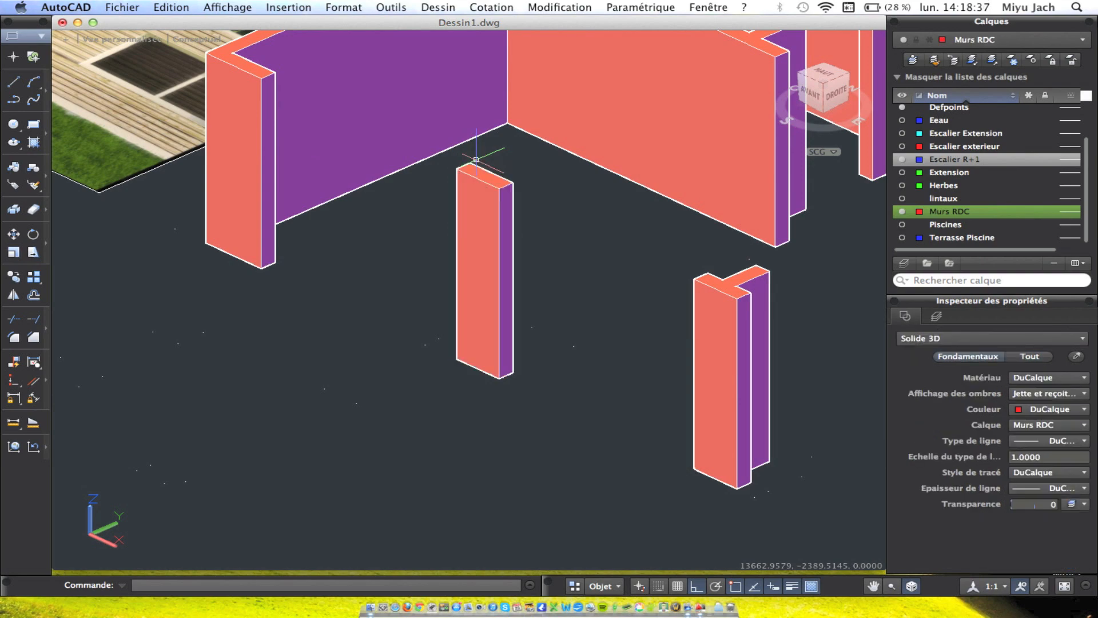
Examine the staircase inside the new walls from several sides, checking its height and fit against the walls.
scroll(478, 156, down, 5)
shift+middle_drag(605, 202, 481, 153)
middle_drag(754, 224, 691, 253)
shift+middle_drag(627, 227, 608, 252)
scroll(639, 221, up, 5)
scroll(618, 220, up, 5)
mouse_move(302, 266)
middle_down()
mouse_move(377, 256)
mouse_move(461, 222)
middle_up()
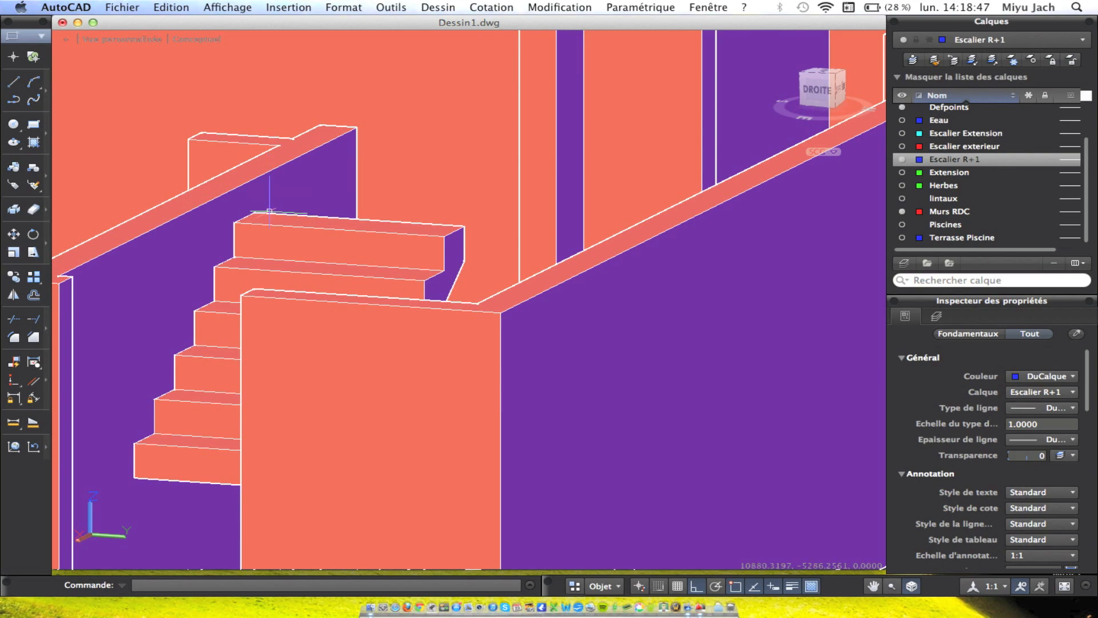
scroll(269, 211, down, 3)
scroll(271, 192, down, 3)
mouse_move(273, 191)
shift+middle_down()
mouse_move(334, 215)
mouse_move(315, 209)
mouse_move(277, 220)
shift+middle_up()
scroll(300, 237, down, 5)
shift+middle_drag(356, 271, 441, 293)
shift+middle_drag(366, 295, 687, 293)
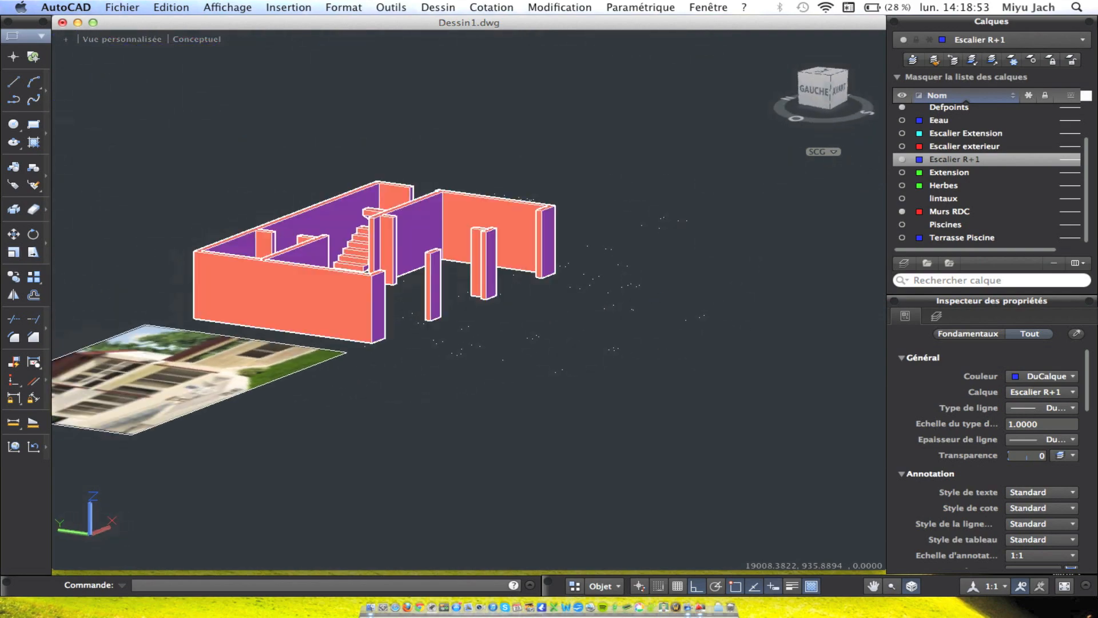
scroll(432, 232, up, 6)
mouse_move(314, 226)
shift+middle_down()
mouse_move(250, 280)
mouse_move(226, 267)
mouse_move(416, 282)
mouse_move(392, 326)
mouse_move(473, 351)
mouse_move(262, 372)
mouse_move(88, 314)
mouse_move(441, 189)
mouse_move(555, 286)
mouse_move(847, 223)
shift+middle_up()
Copy the upper stair flight down to the foot of the main flight, snapping its corner to the lowest step.
click(441, 189)
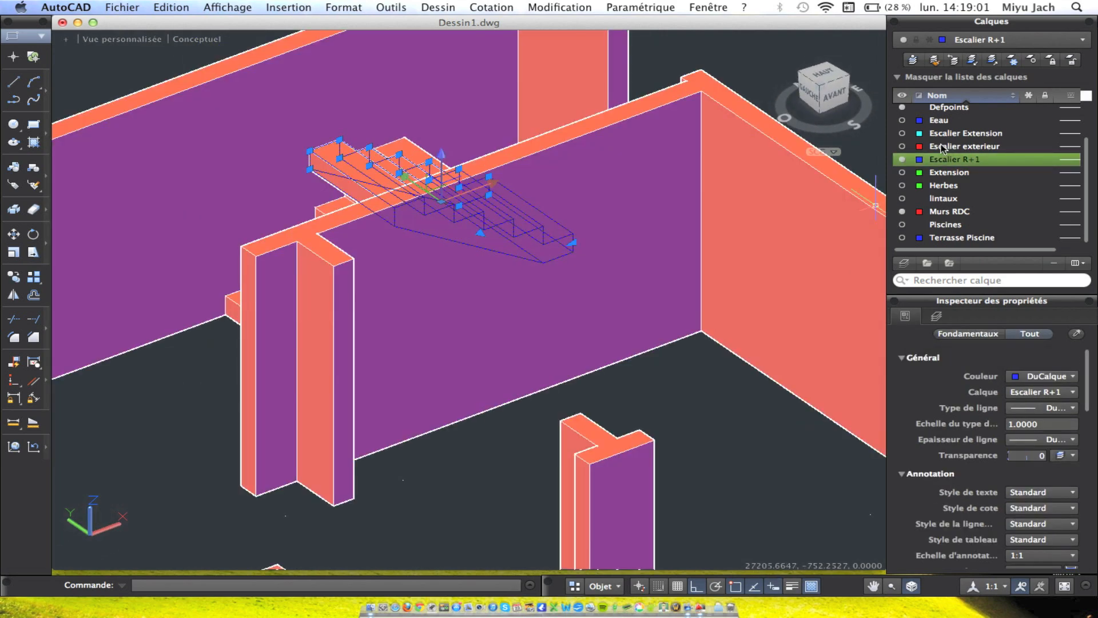
click(13, 276)
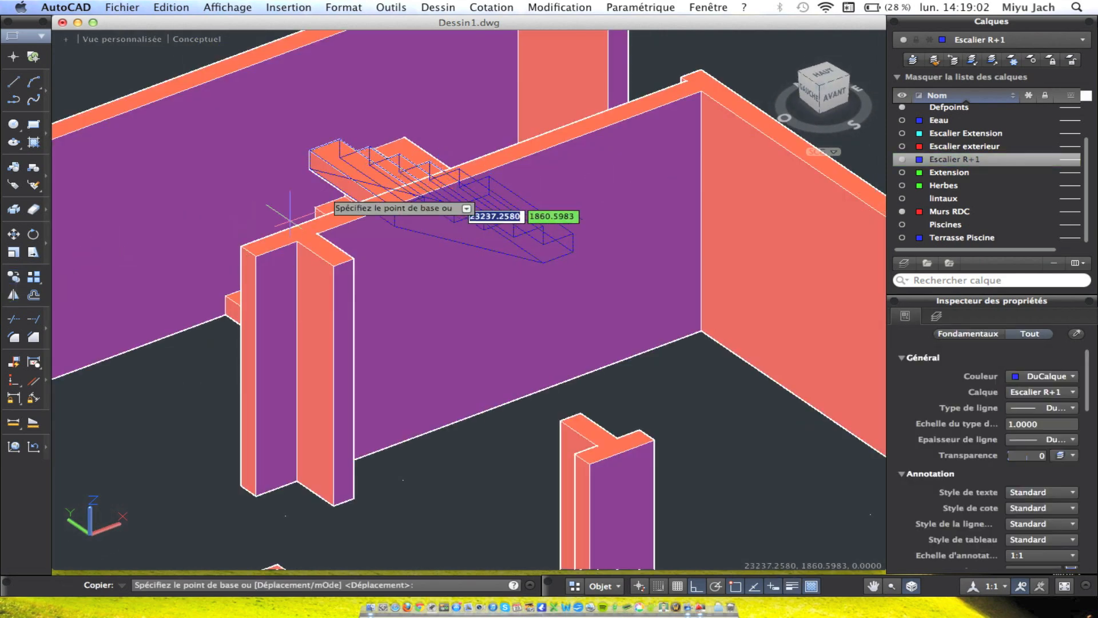
click(310, 151)
shift+middle_drag(314, 309, 315, 309)
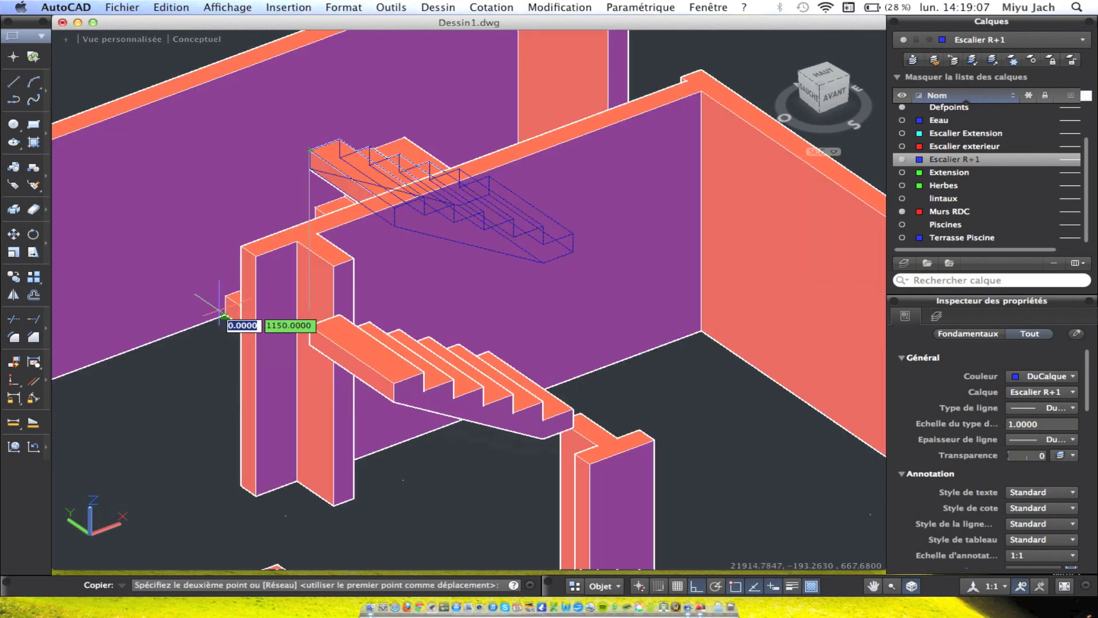
click(232, 320)
mouse_move(232, 320)
shift+middle_down()
mouse_move(323, 369)
mouse_move(327, 389)
mouse_move(385, 431)
shift+middle_up()
key(Escape)
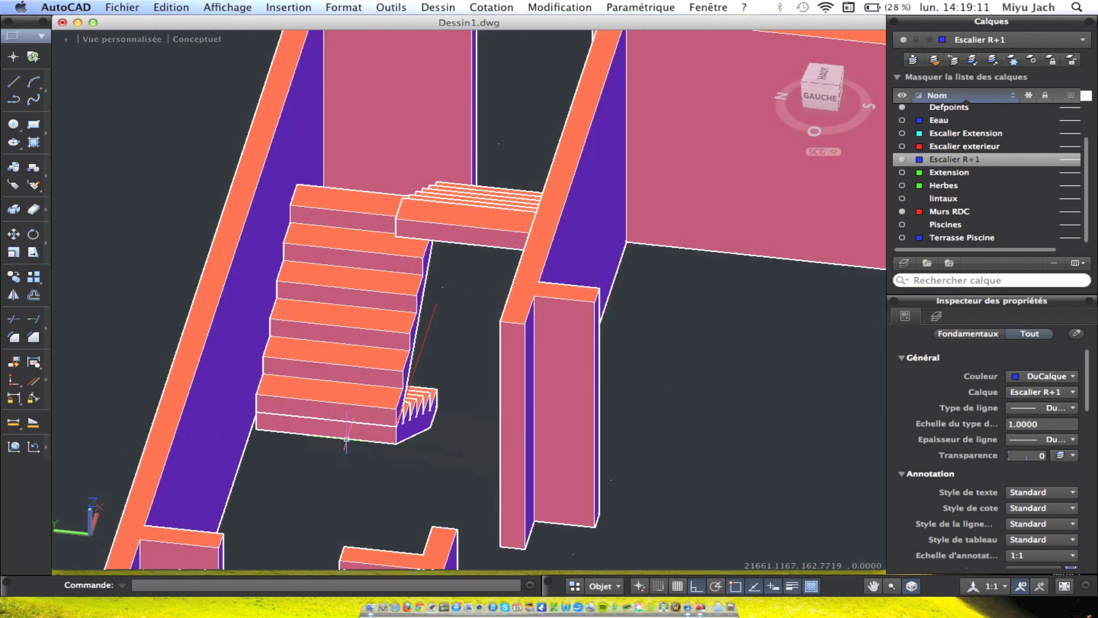
Move the copied lower flight 1150 sideways, from beneath the main flight to beside its lowest step.
click(349, 432)
key(Escape)
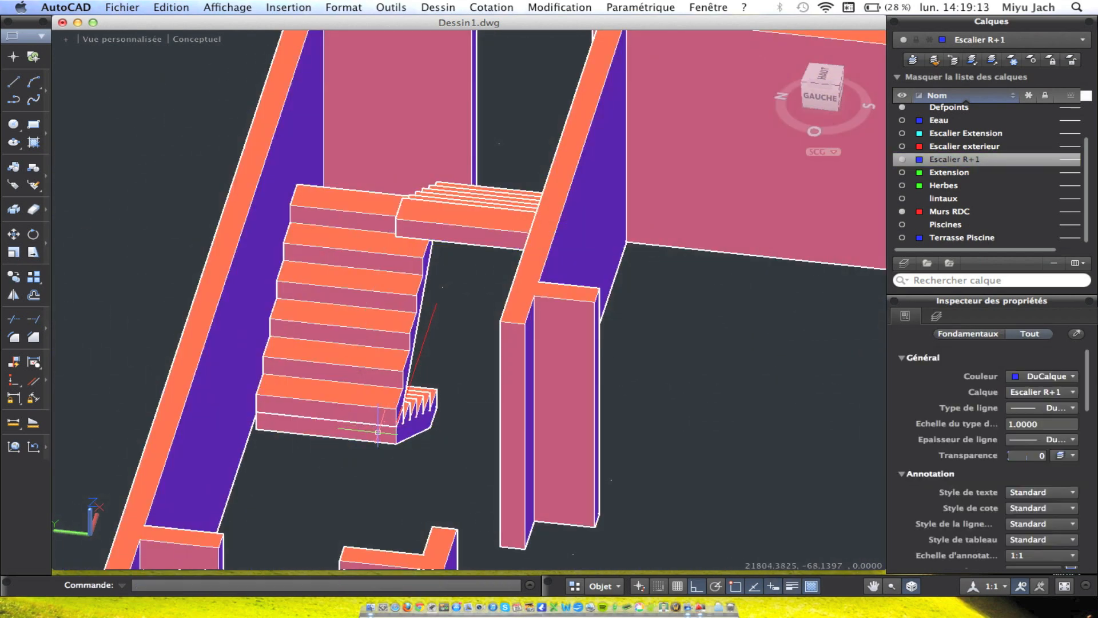
click(378, 432)
click(13, 235)
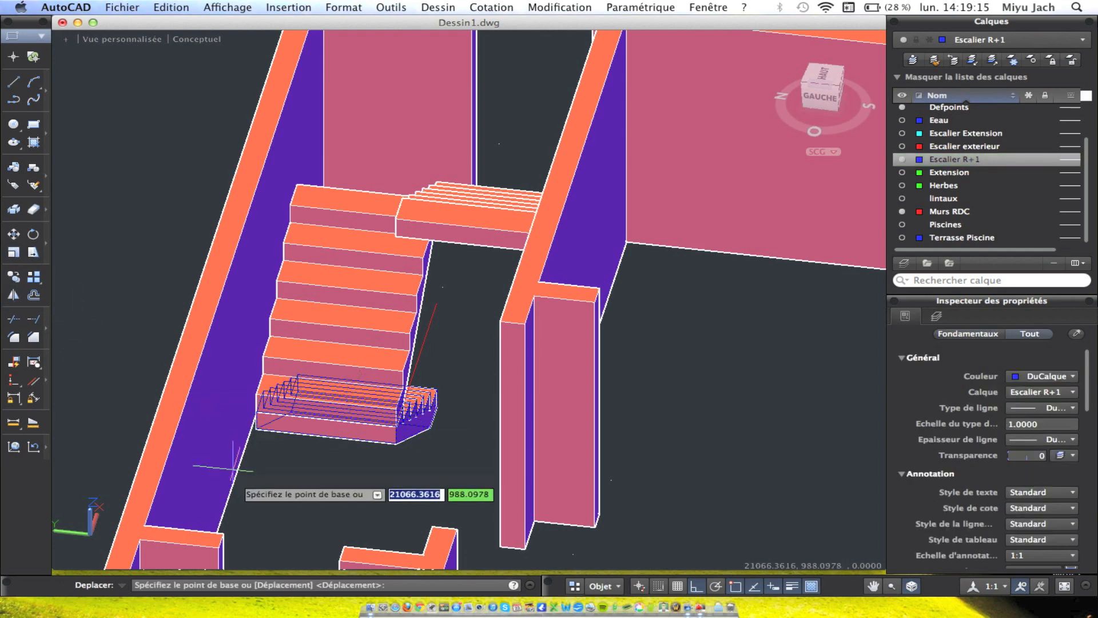
scroll(241, 452, up, 5)
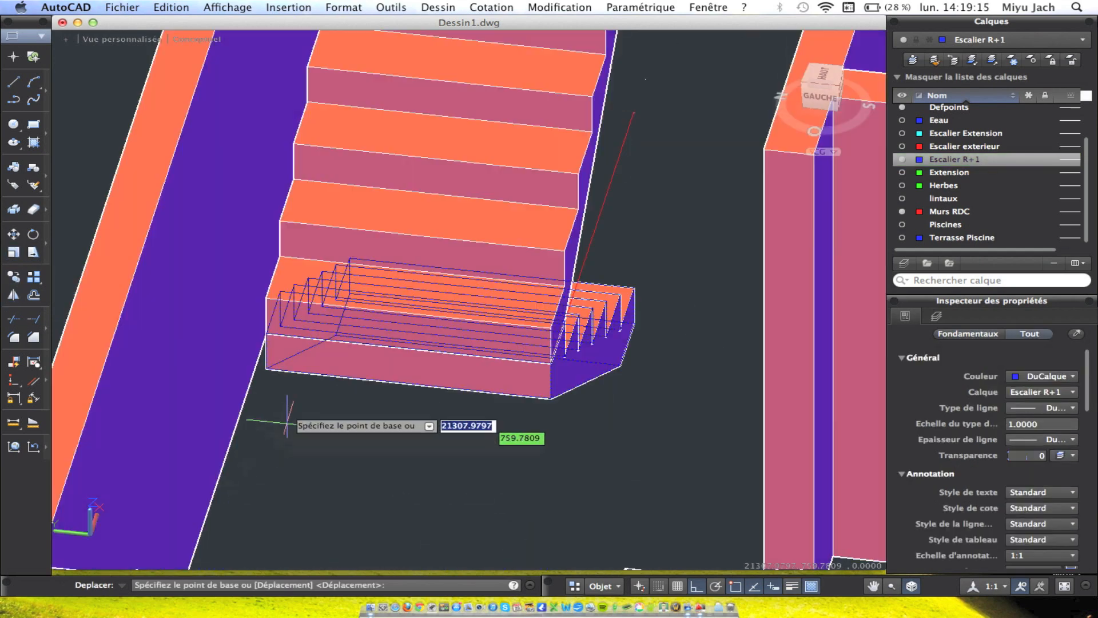
click(265, 333)
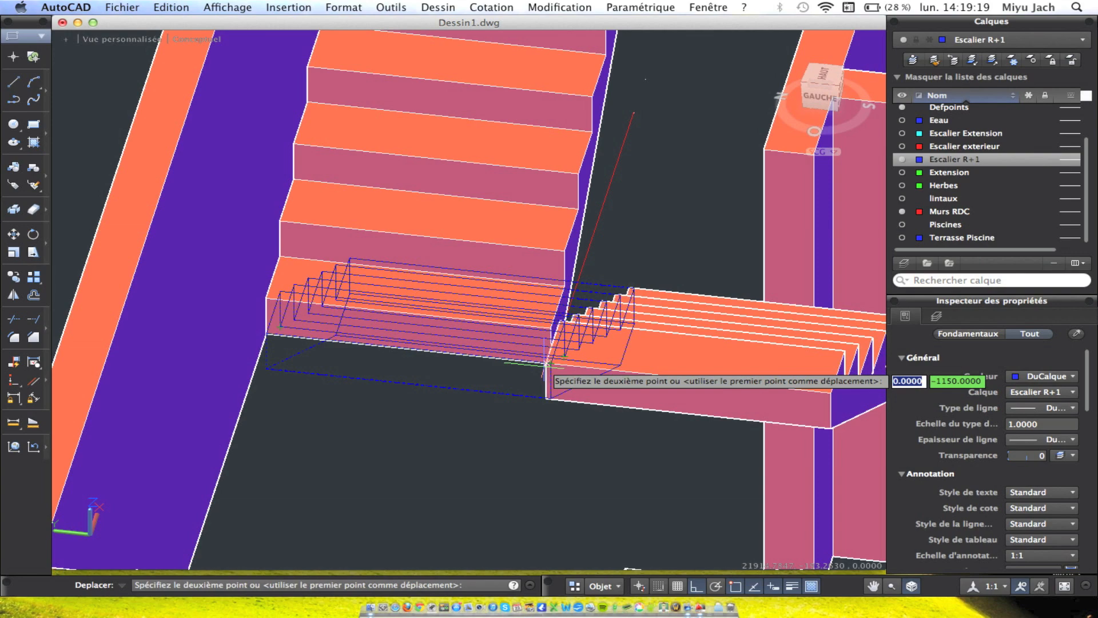
click(548, 364)
Shift the lower flight slightly so its upper corner aligns exactly with the corner of the main flight.
mouse_move(612, 382)
shift+middle_down()
mouse_move(589, 360)
mouse_move(446, 303)
mouse_move(187, 311)
mouse_move(236, 309)
mouse_move(208, 299)
mouse_move(434, 331)
shift+middle_up()
scroll(456, 245, up, 5)
shift+middle_drag(473, 269, 443, 280)
click(386, 233)
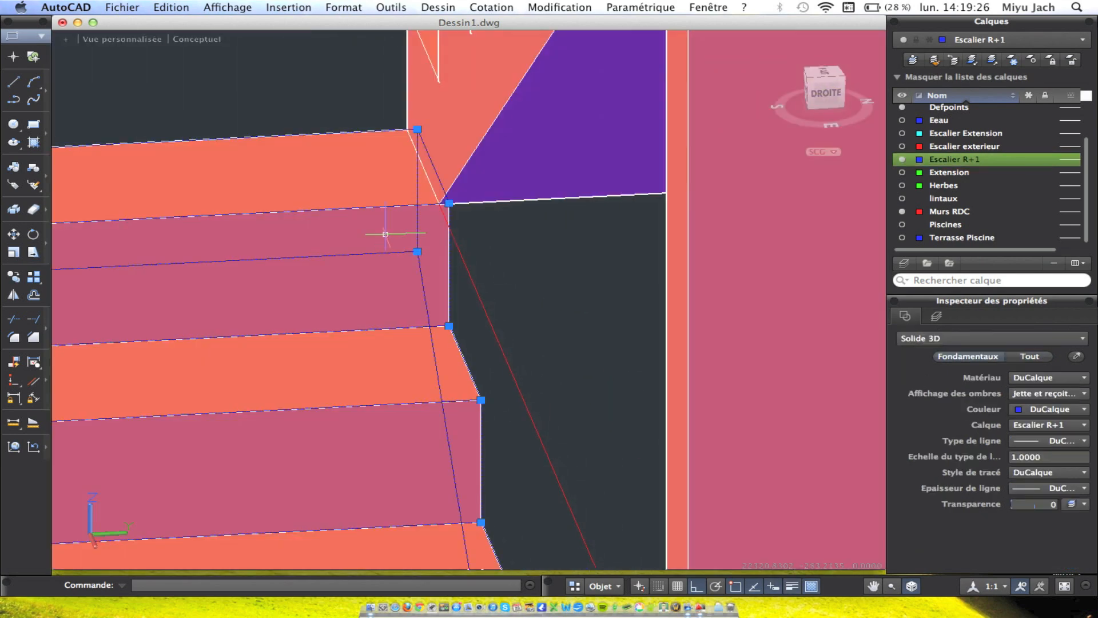
click(13, 235)
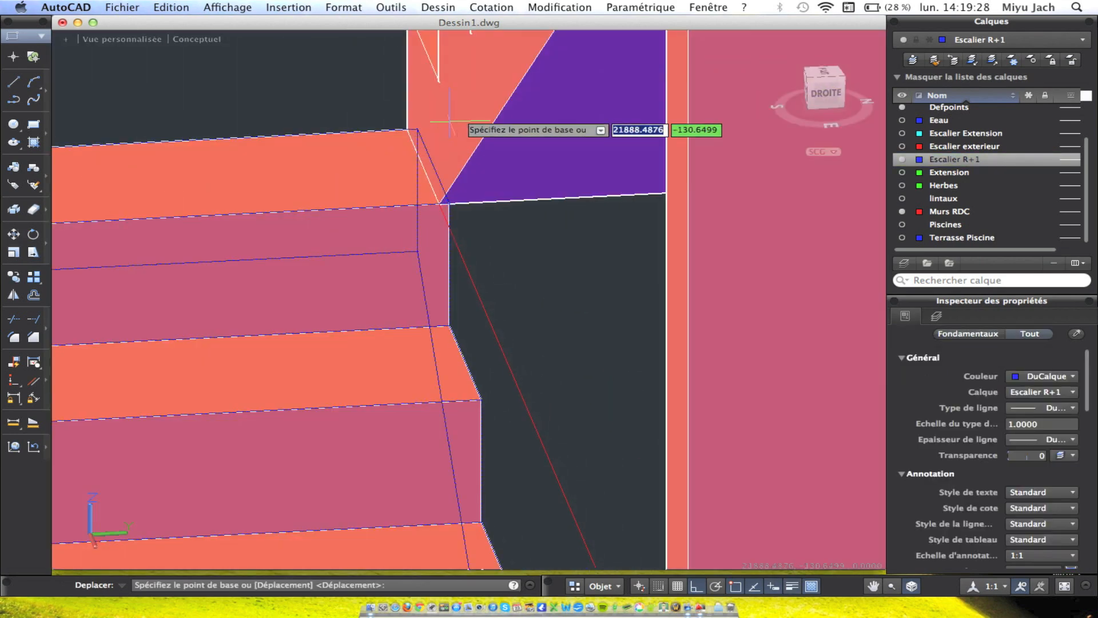
click(406, 130)
middle_drag(405, 192, 356, 172)
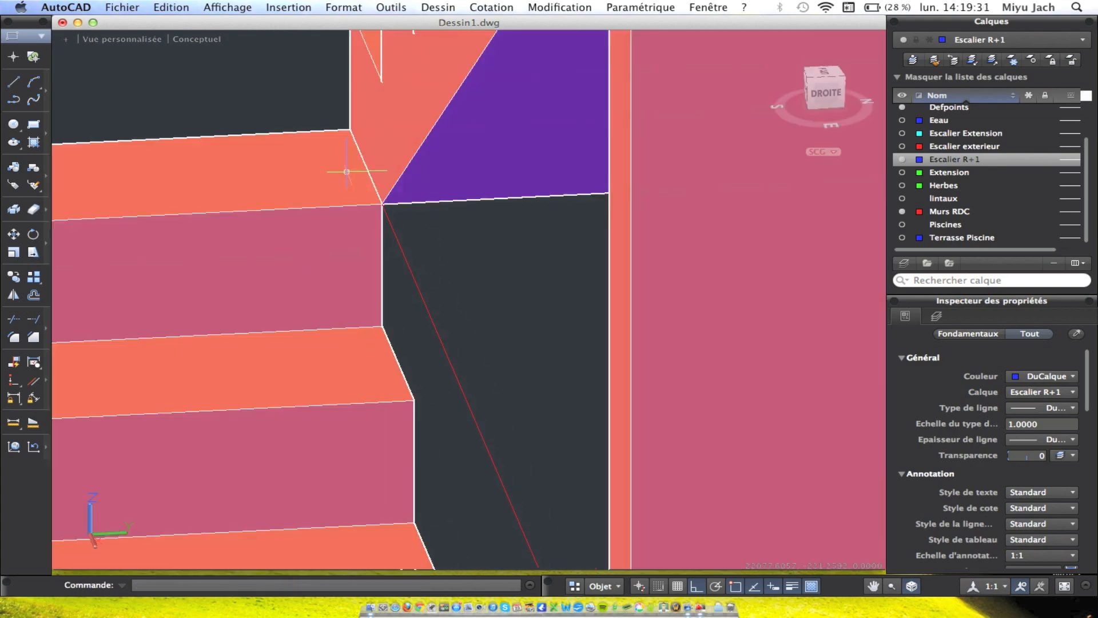
Delete the spare extruded wall set beside the 2D plan, keeping the copy placed around the staircase.
scroll(355, 171, down, 7)
mouse_move(387, 223)
shift+middle_down()
mouse_move(310, 209)
mouse_move(368, 228)
mouse_move(527, 191)
mouse_move(645, 233)
mouse_move(529, 219)
shift+middle_up()
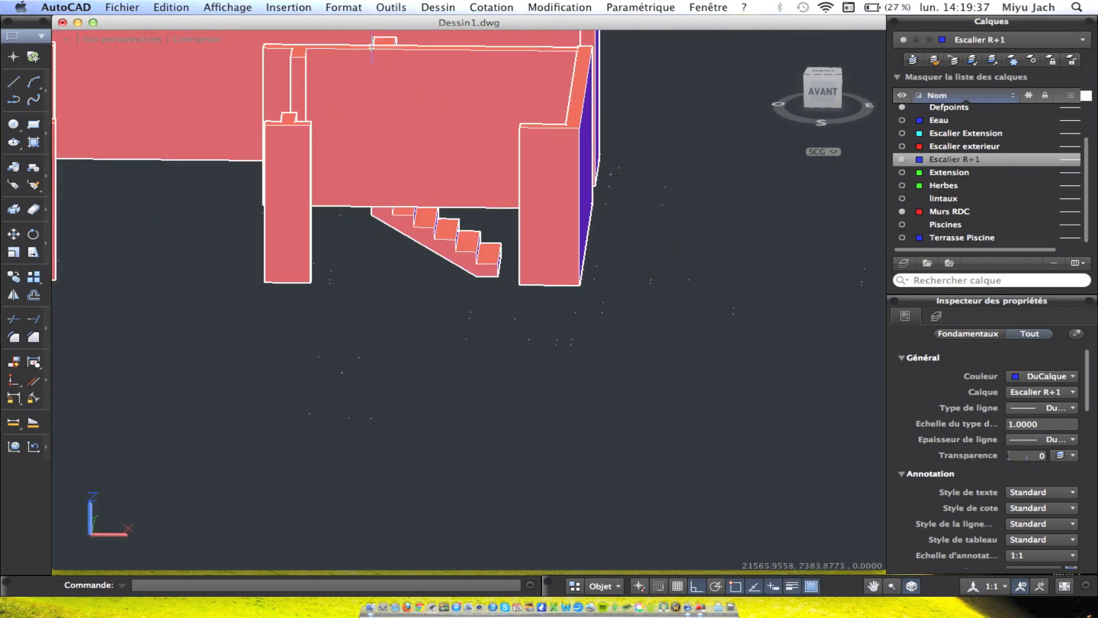
shift+middle_drag(504, 231, 265, 188)
mouse_move(638, 231)
shift+middle_down()
mouse_move(488, 216)
mouse_move(388, 222)
mouse_move(410, 241)
mouse_move(662, 225)
mouse_move(644, 247)
mouse_move(499, 238)
mouse_move(534, 277)
mouse_move(614, 291)
shift+middle_up()
scroll(286, 197, down, 5)
mouse_move(262, 170)
middle_down()
mouse_move(443, 275)
mouse_move(681, 346)
middle_up()
drag(617, 332, 319, 106)
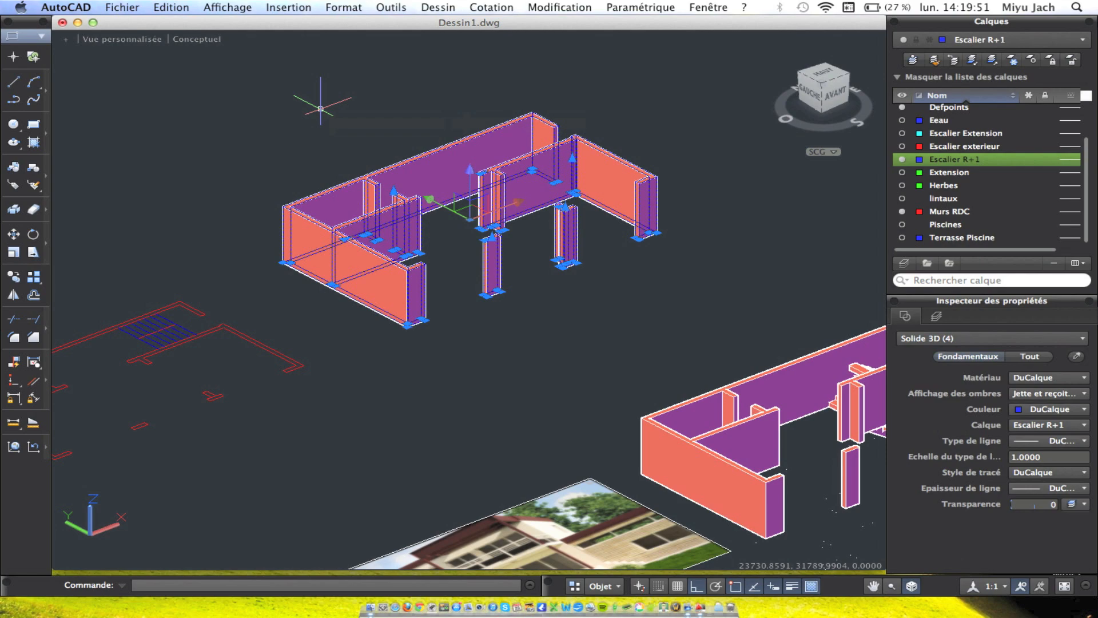
key(Delete)
middle_drag(493, 353, 216, 161)
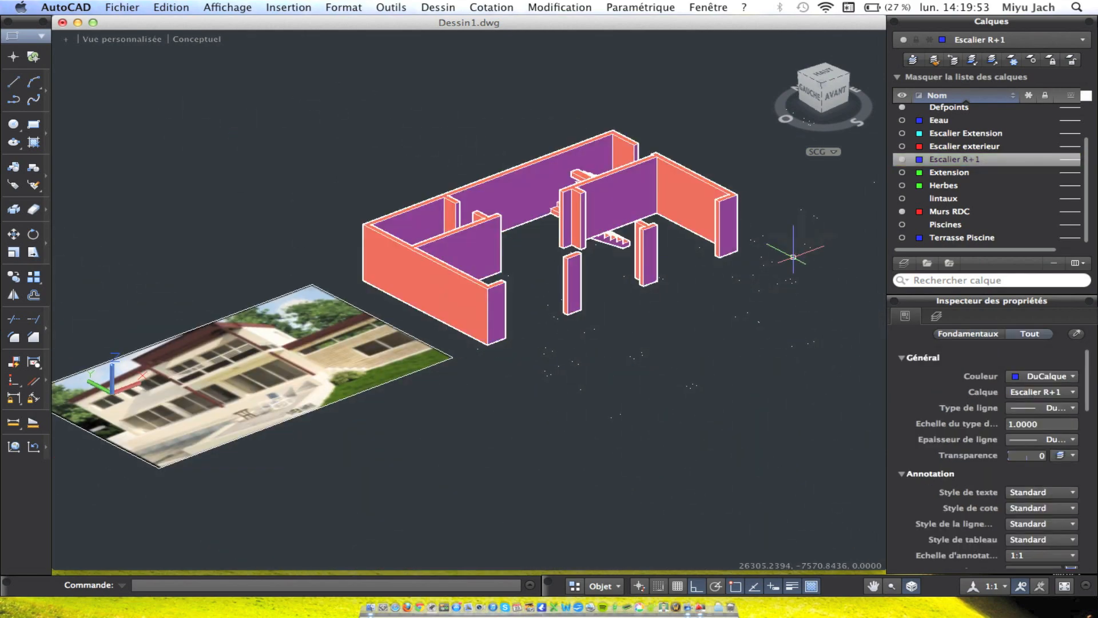
scroll(576, 310, up, 3)
mouse_move(569, 215)
middle_down()
mouse_move(616, 244)
mouse_move(698, 197)
mouse_move(730, 155)
mouse_move(578, 167)
mouse_move(422, 223)
mouse_move(488, 248)
mouse_move(435, 256)
mouse_move(392, 290)
middle_up()
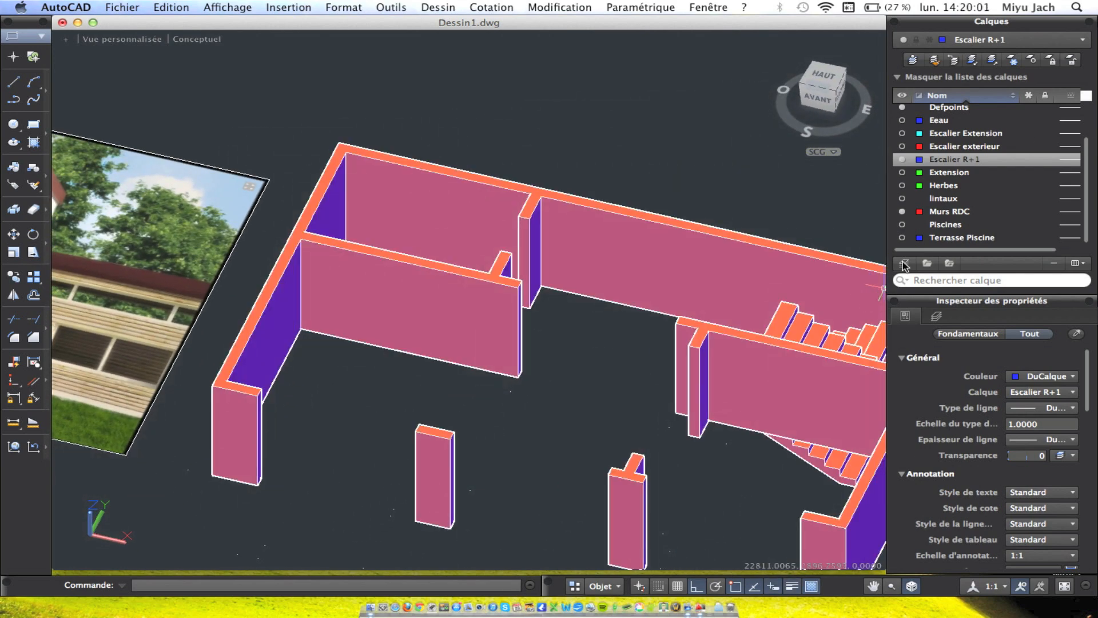
Create a new layer named plancherR+1 and select it in the layer list.
click(961, 263)
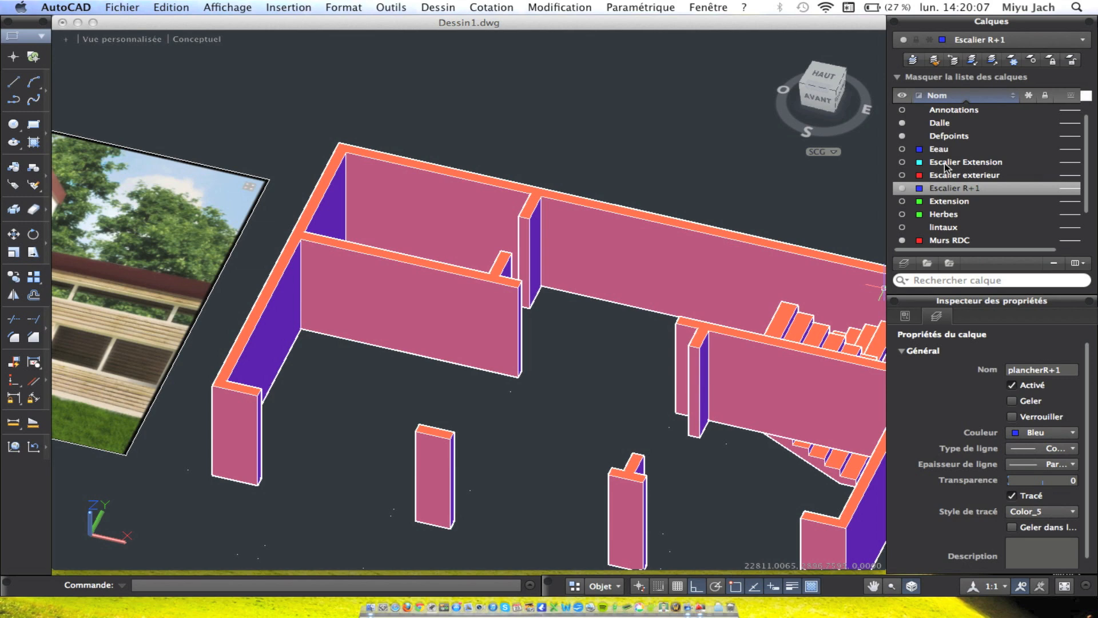
scroll(971, 195, up, 1)
right_click(970, 193)
click(970, 194)
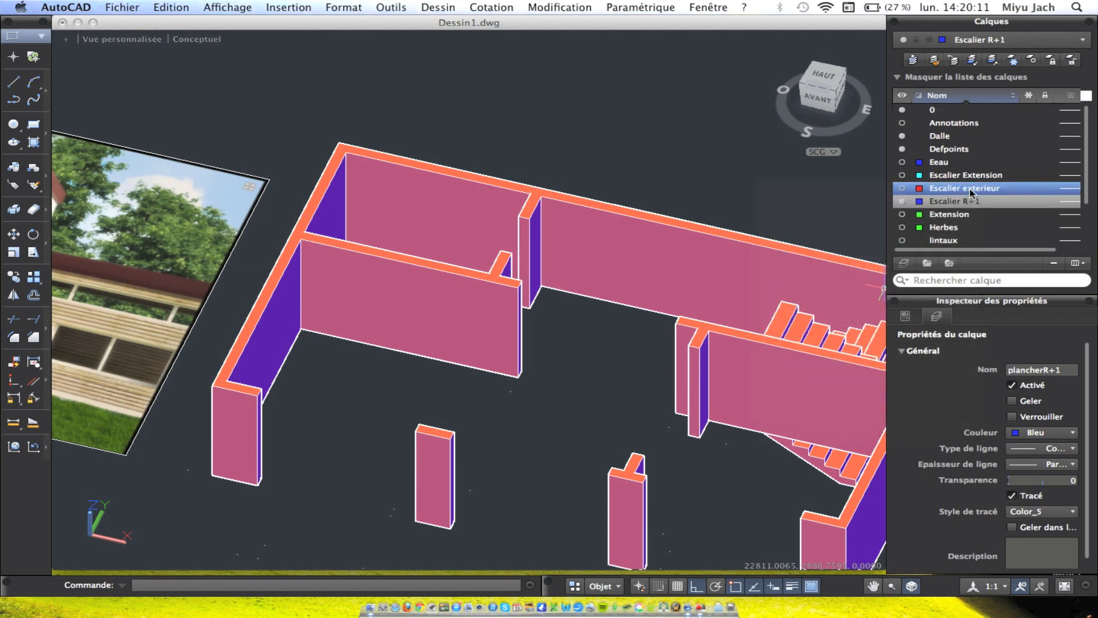
scroll(944, 216, down, 4)
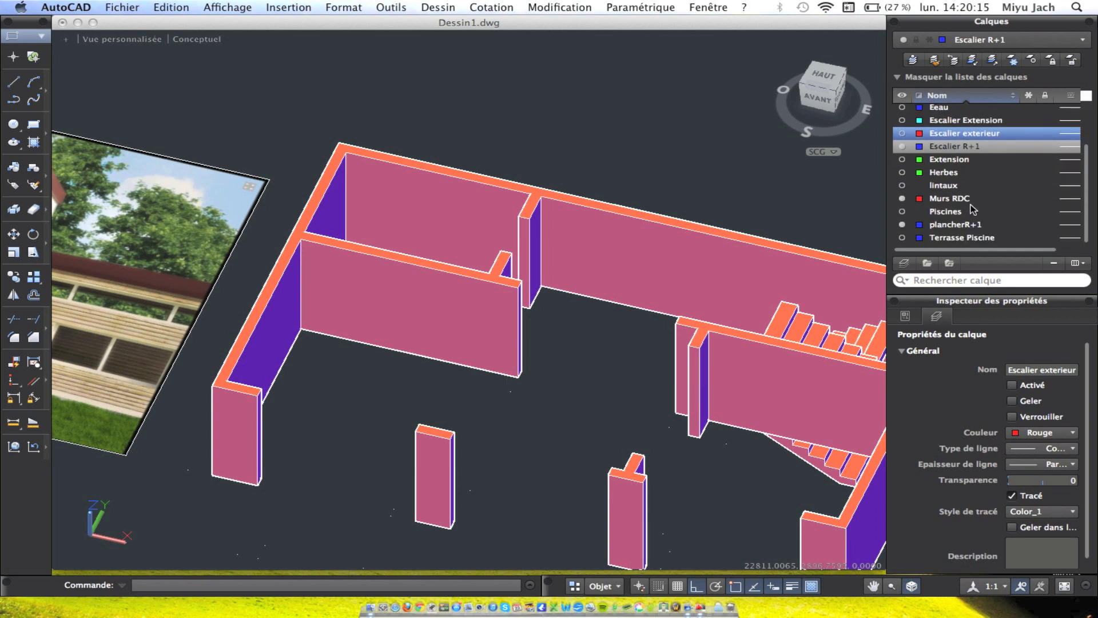
click(971, 213)
click(963, 226)
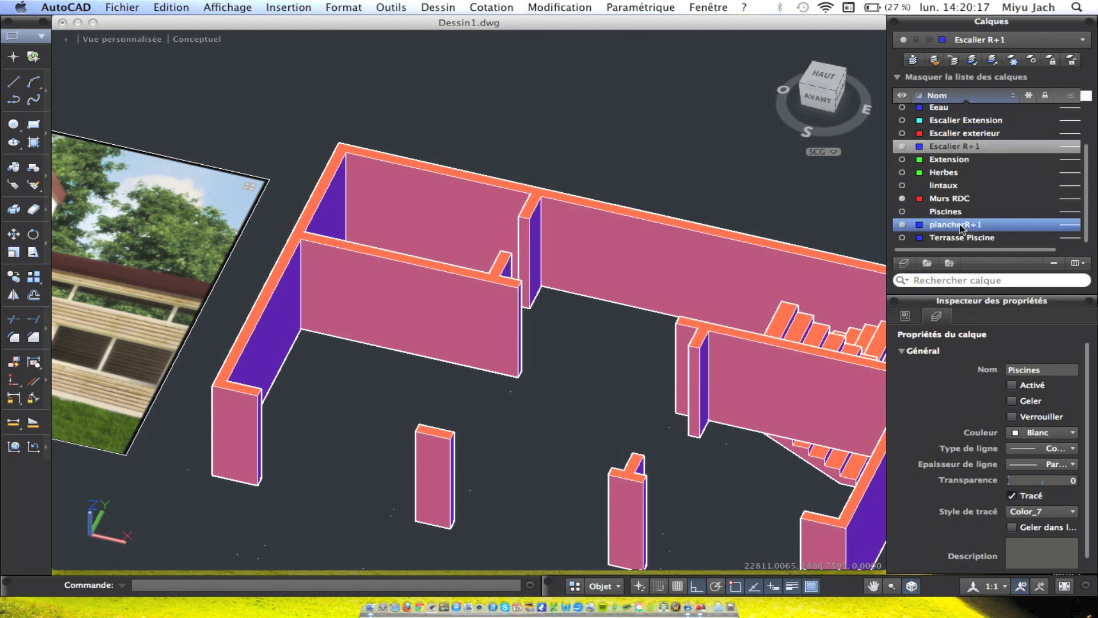
Set the plancherR+1 layer's colour to green (Vert) and make it the current layer.
click(920, 224)
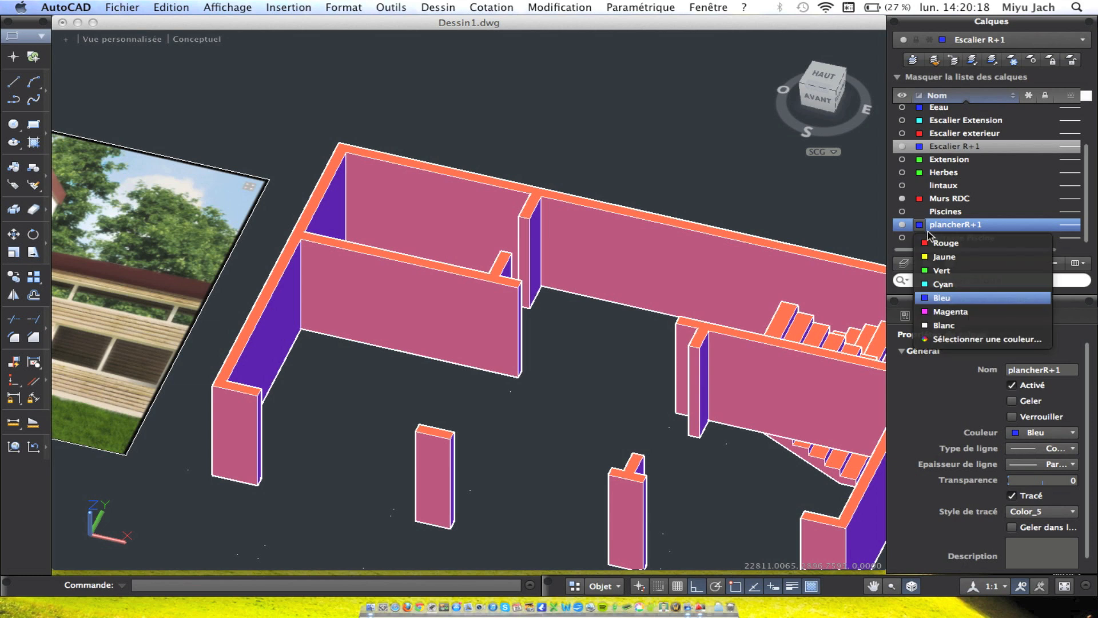
click(942, 271)
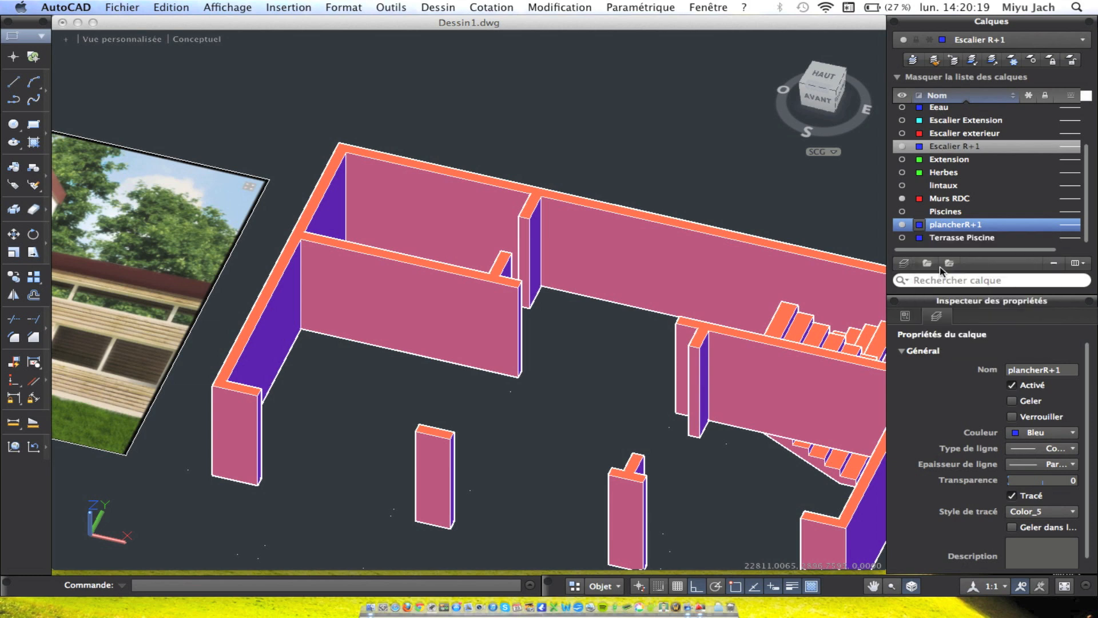
double_click(947, 225)
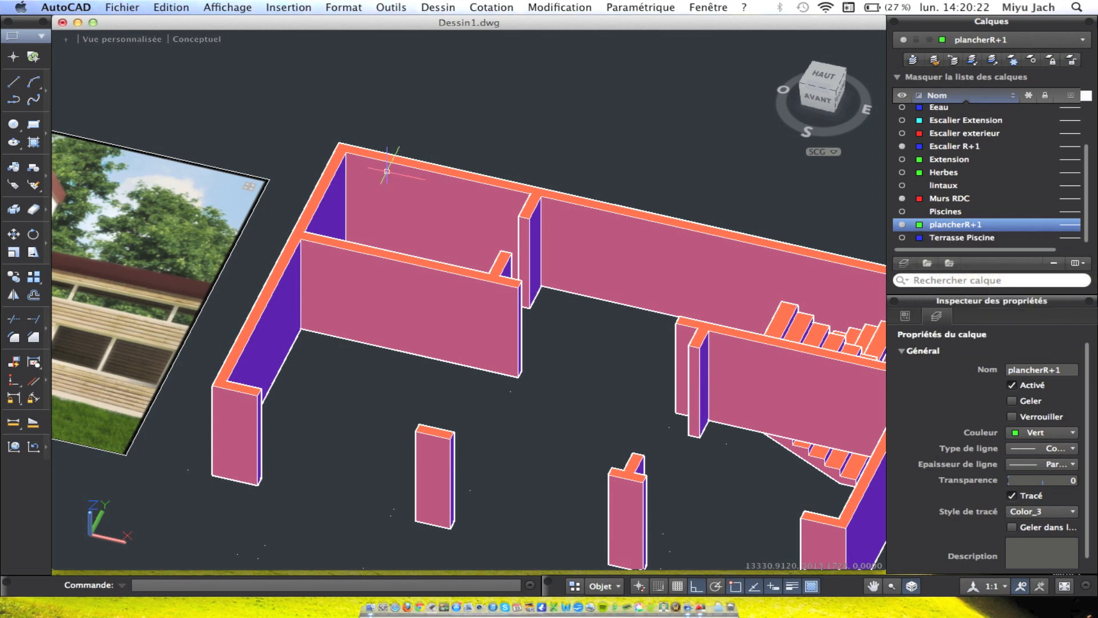
Draw a floor rectangle over the small corner room, snapping to diagonally opposite inner corners of the wall tops.
click(34, 141)
click(343, 153)
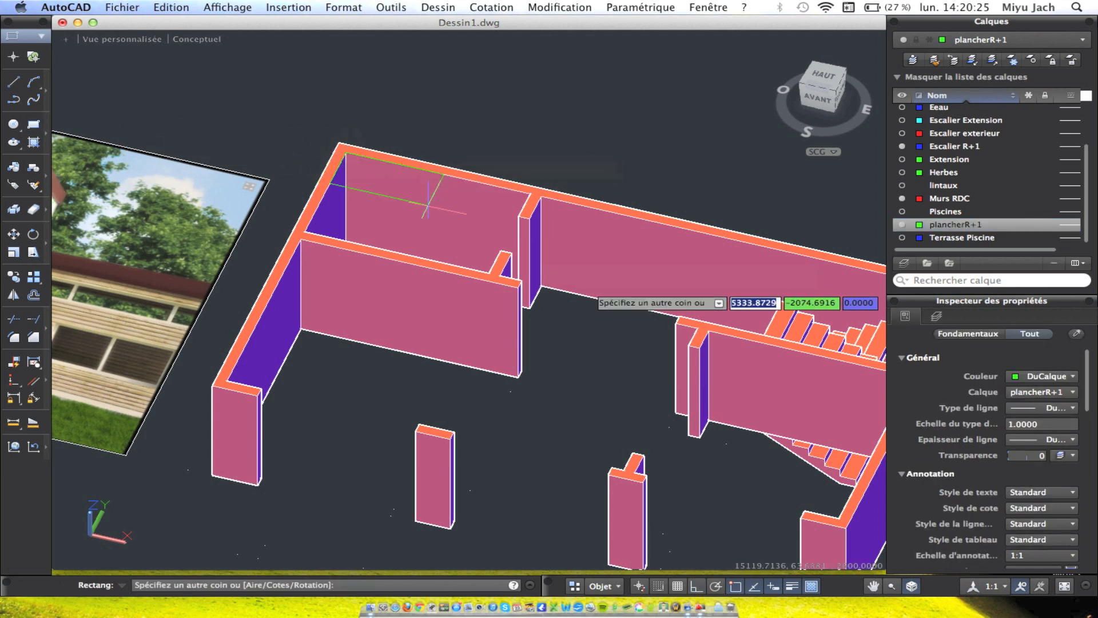
click(490, 273)
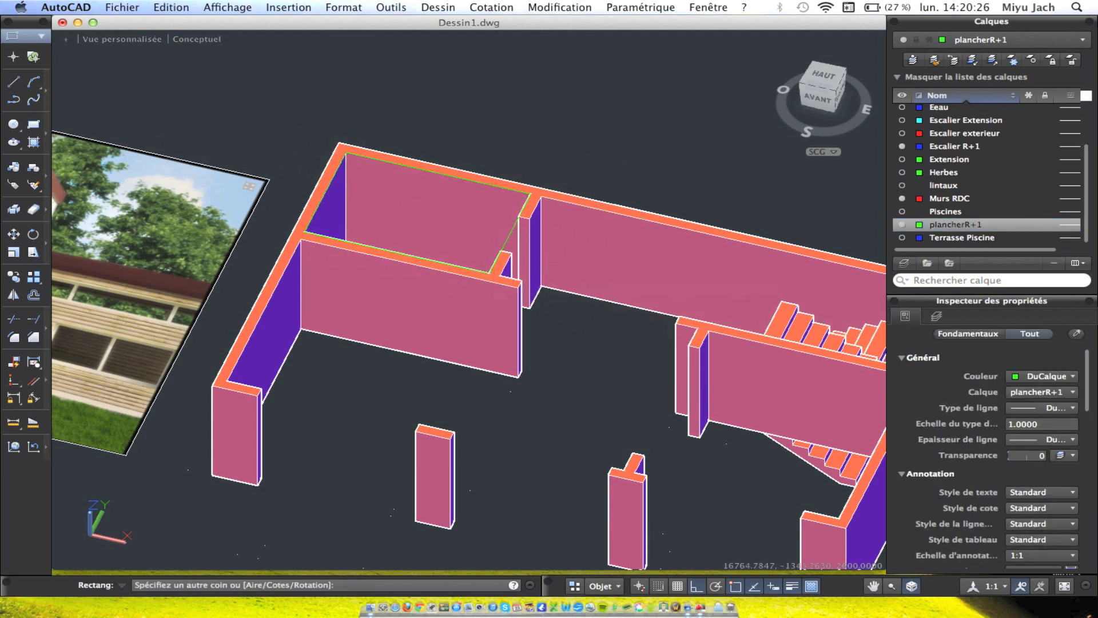
Draw a second floor rectangle over the large main room, ending at the T-shaped pillar's top corner.
right_click(574, 159)
click(607, 165)
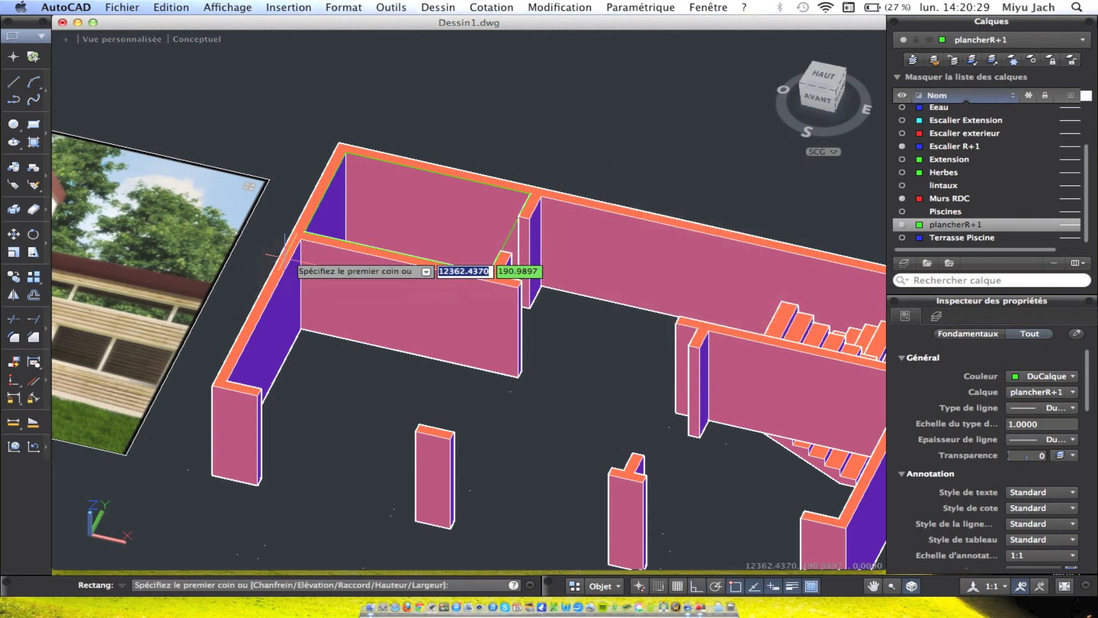
scroll(581, 391, down, 2)
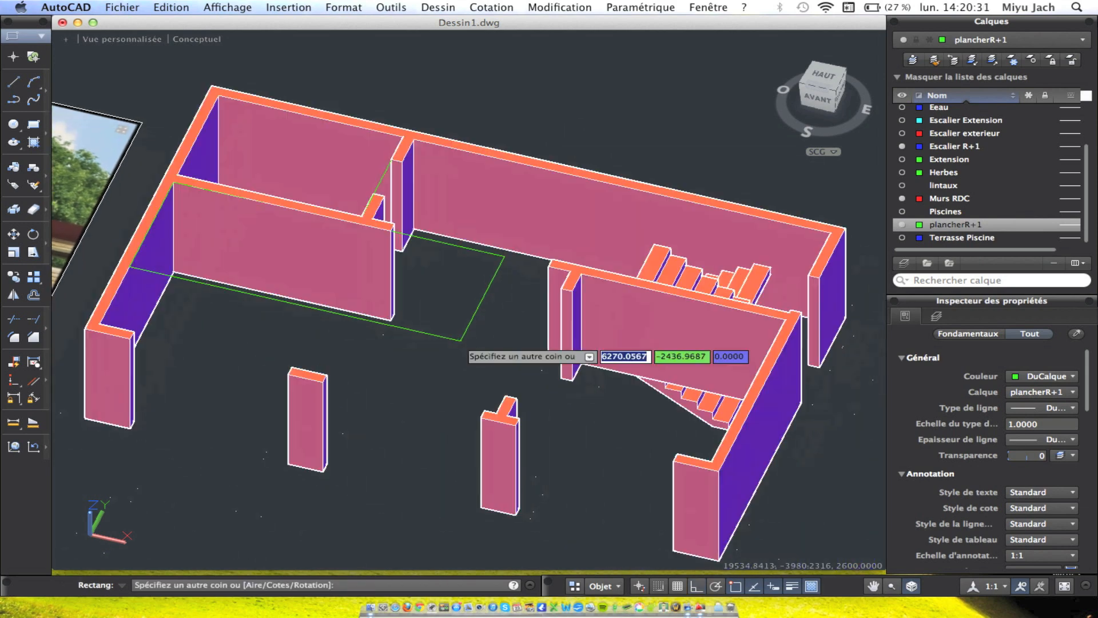
click(496, 412)
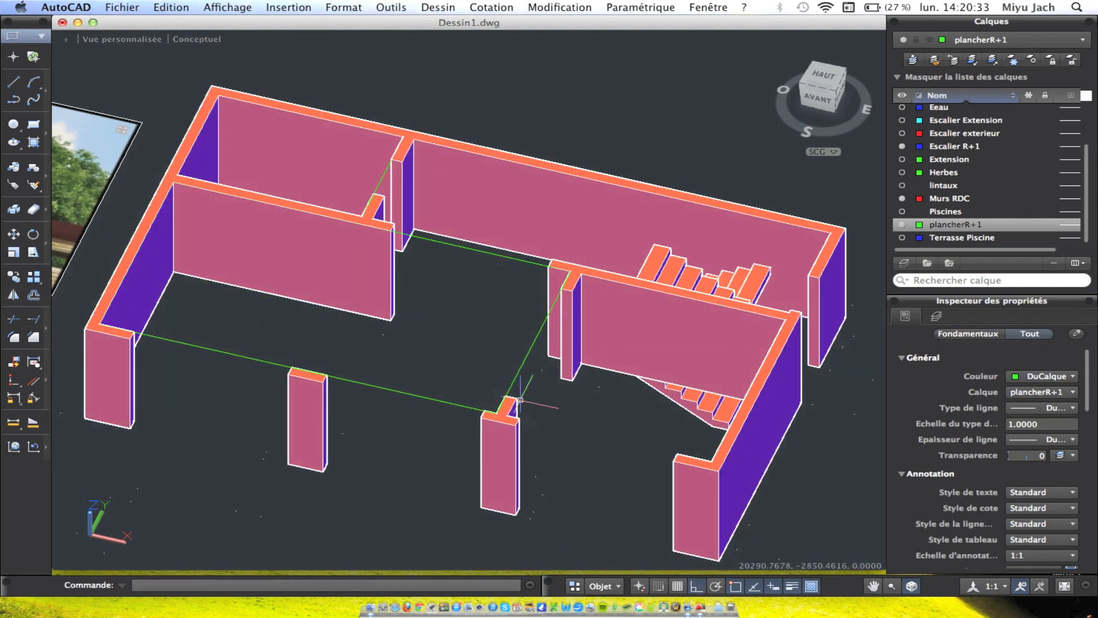
right_click(580, 360)
click(640, 367)
click(573, 274)
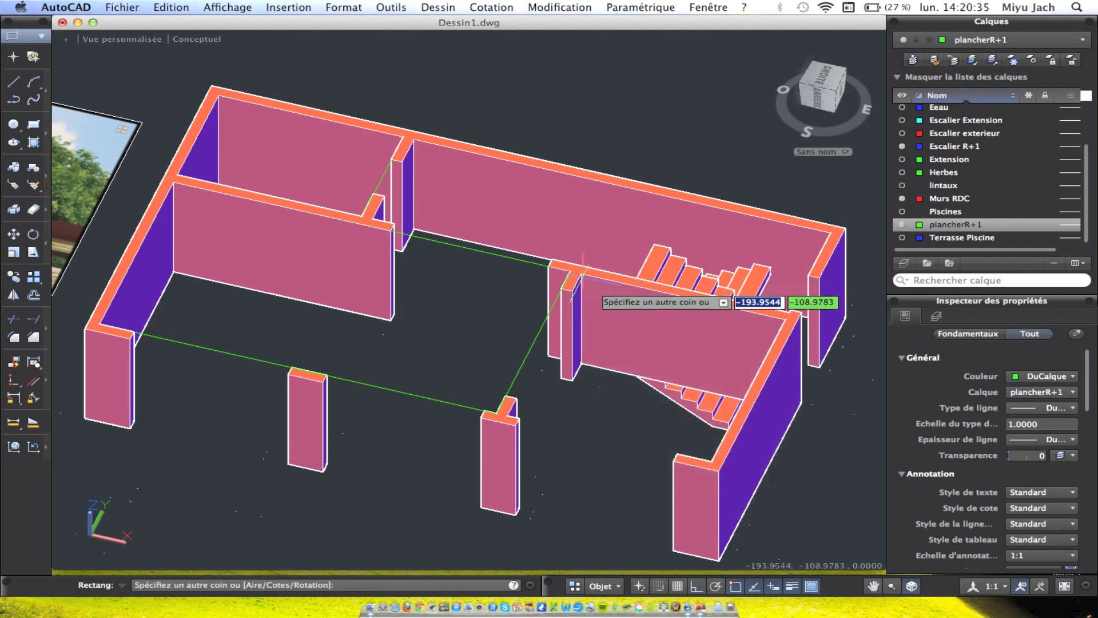
click(496, 411)
right_click(680, 397)
click(671, 414)
Draw a floor rectangle over the room in front of the stair wall, from the outer wall corner to the partition's inner corner.
right_click(656, 414)
click(695, 427)
click(713, 460)
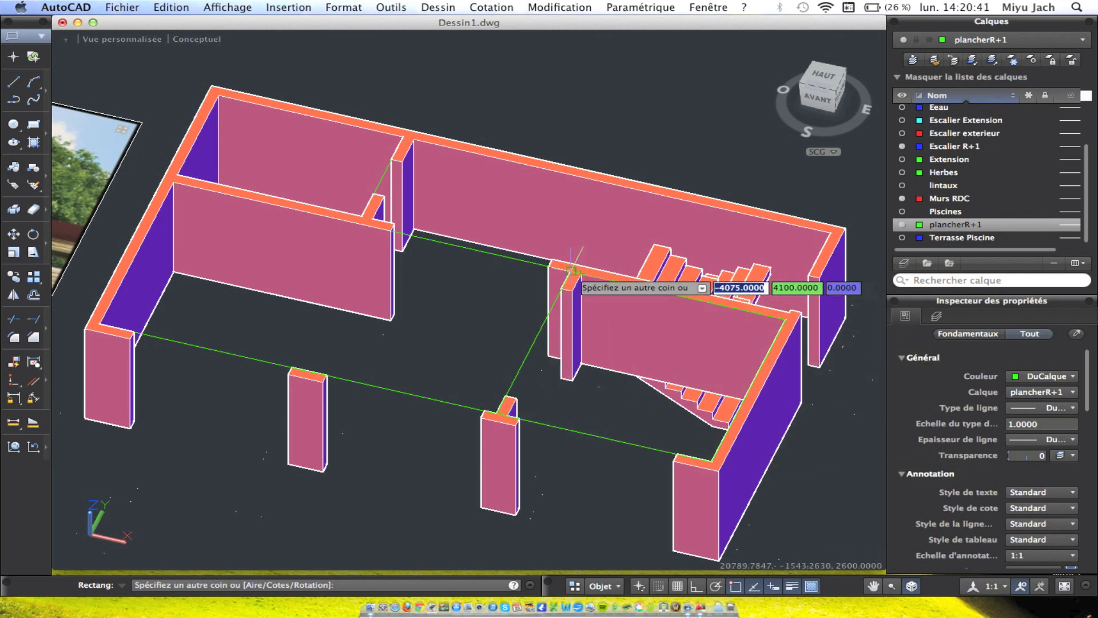
key(Escape)
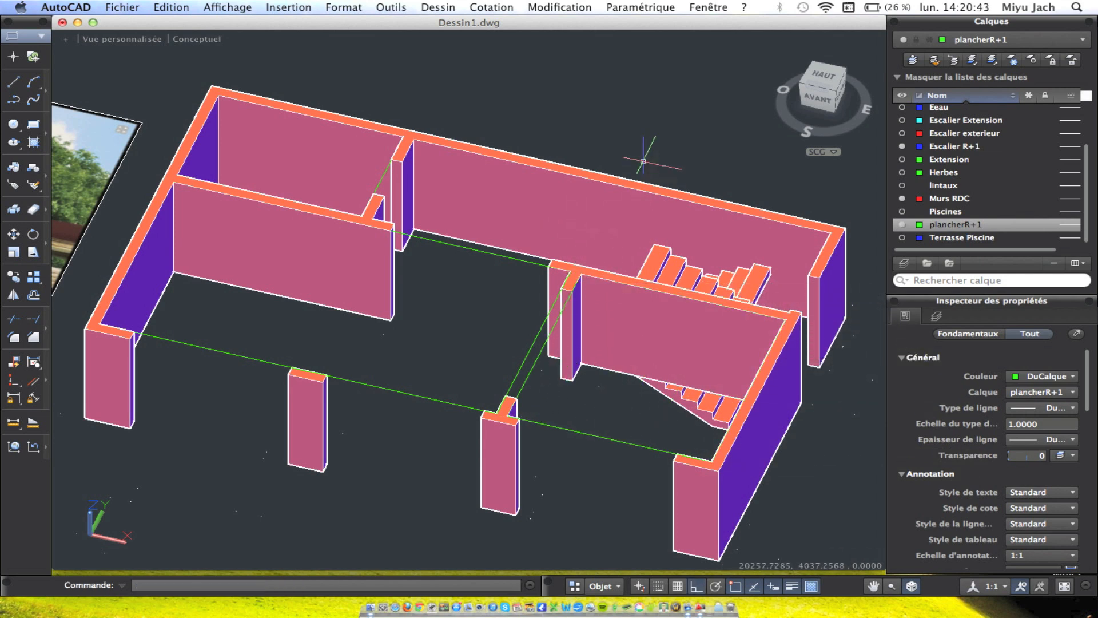
Draw a floor rectangle over the corridor before the stairs, from the stair wall's end to the long outer wall's partition corner.
right_click(670, 118)
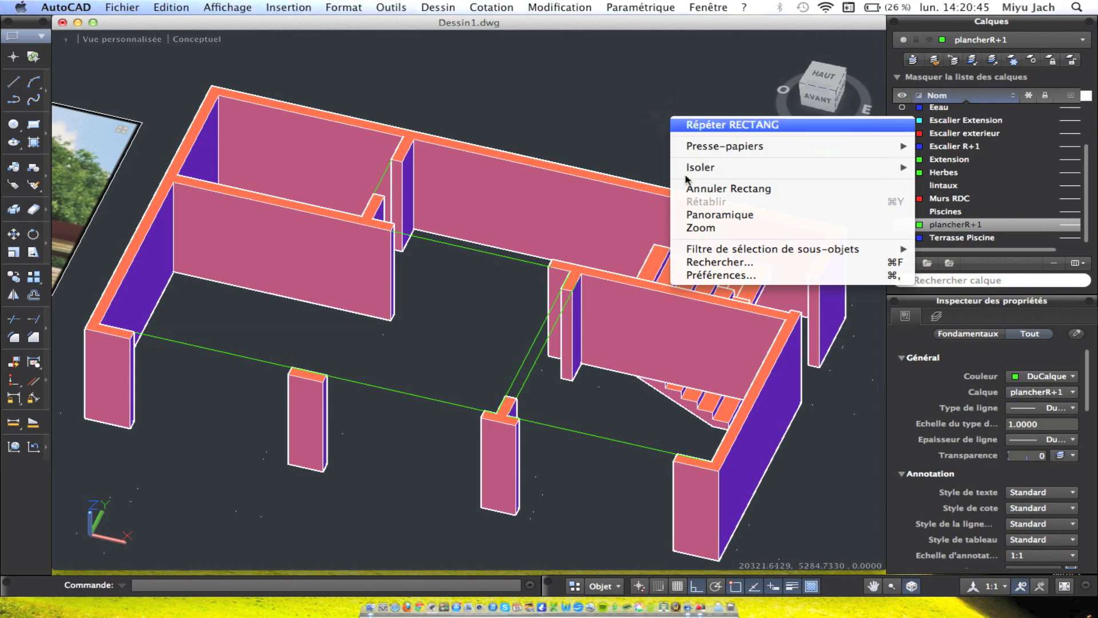
click(732, 125)
shift+middle_drag(642, 277, 561, 278)
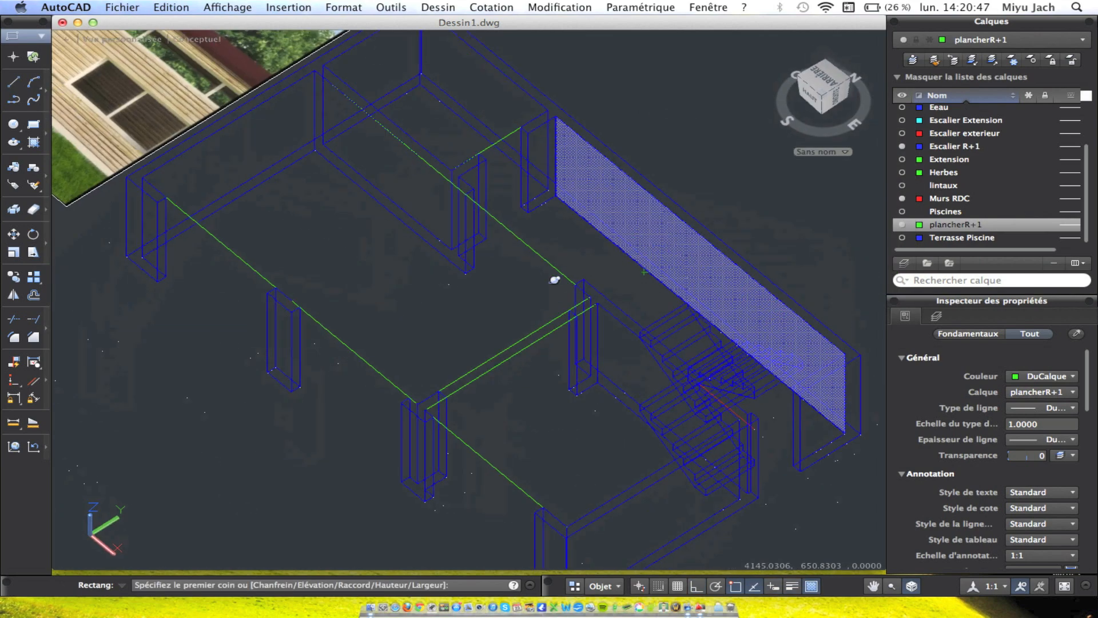
scroll(629, 349, up, 6)
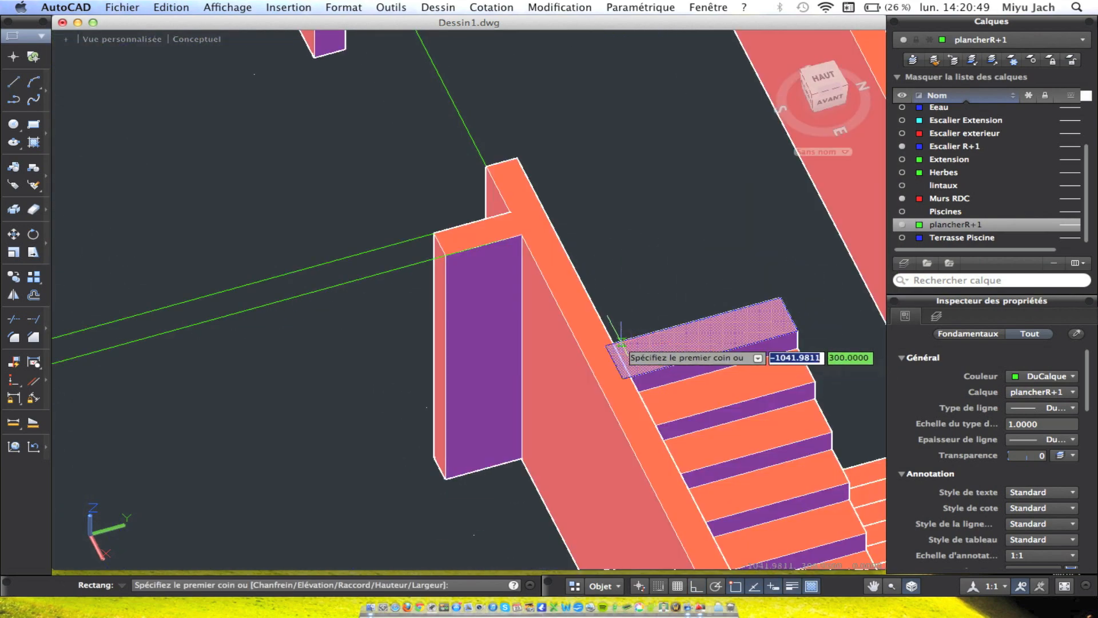
click(502, 167)
shift+middle_drag(547, 112, 650, 179)
click(642, 136)
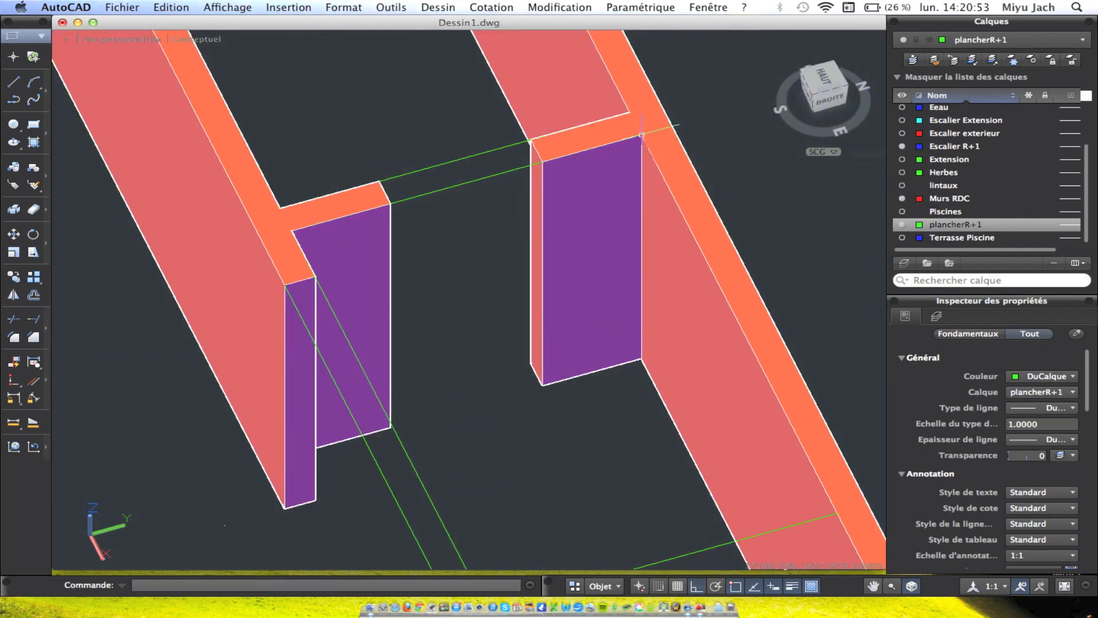
Draw a vertical guide line from the top step's corner up to the top edge of the stair wall.
middle_drag(620, 405, 544, 203)
middle_drag(679, 548, 642, 363)
mouse_move(528, 307)
shift+middle_down()
mouse_move(456, 277)
mouse_move(497, 274)
mouse_move(515, 320)
shift+middle_up()
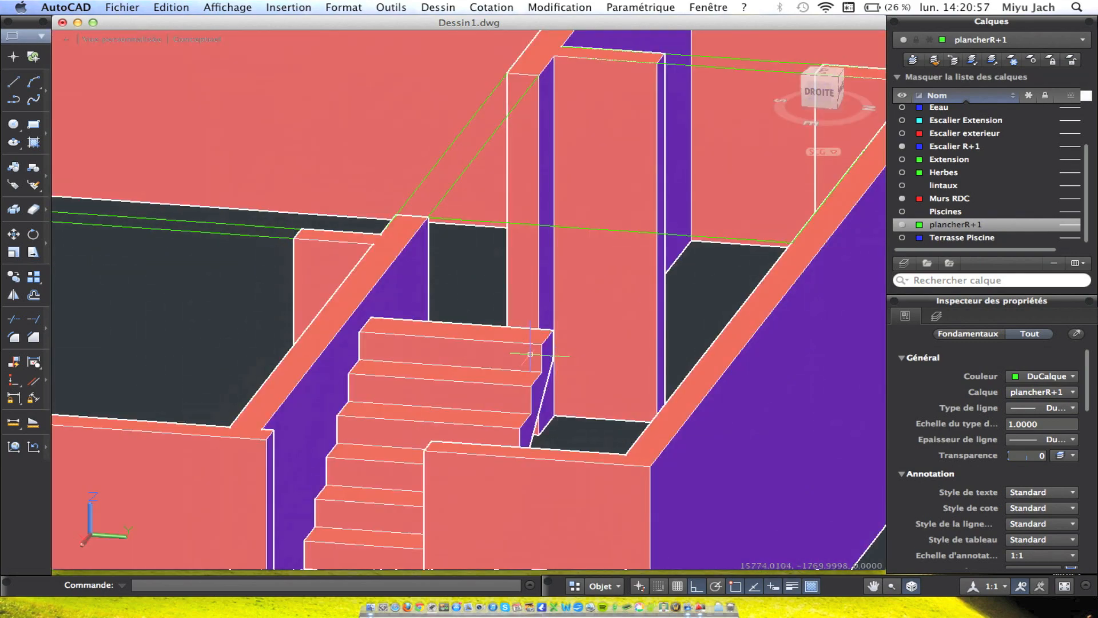
click(14, 84)
click(367, 302)
click(370, 291)
key(Escape)
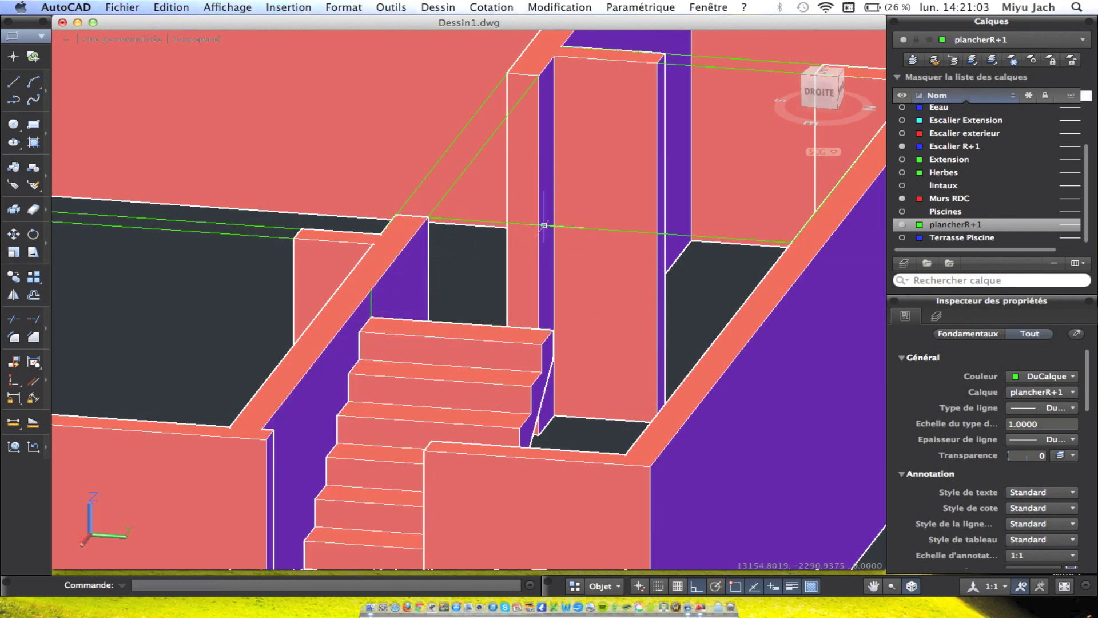
Draw a guide line across the stairwell from the vertical line's upper end to the opposite wall's top edge.
click(598, 230)
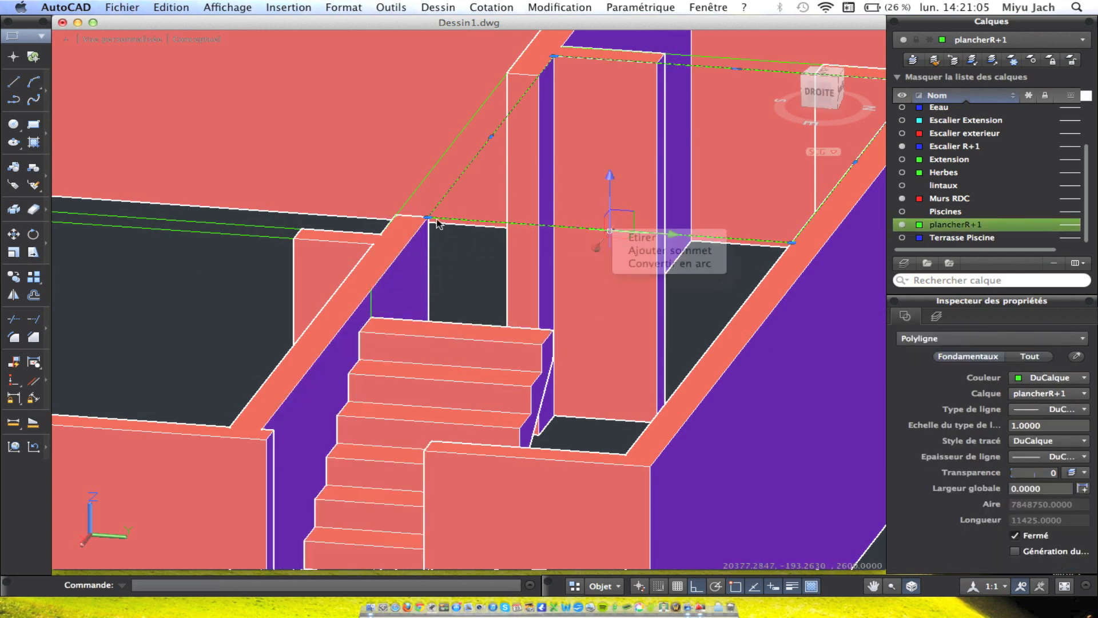
click(14, 83)
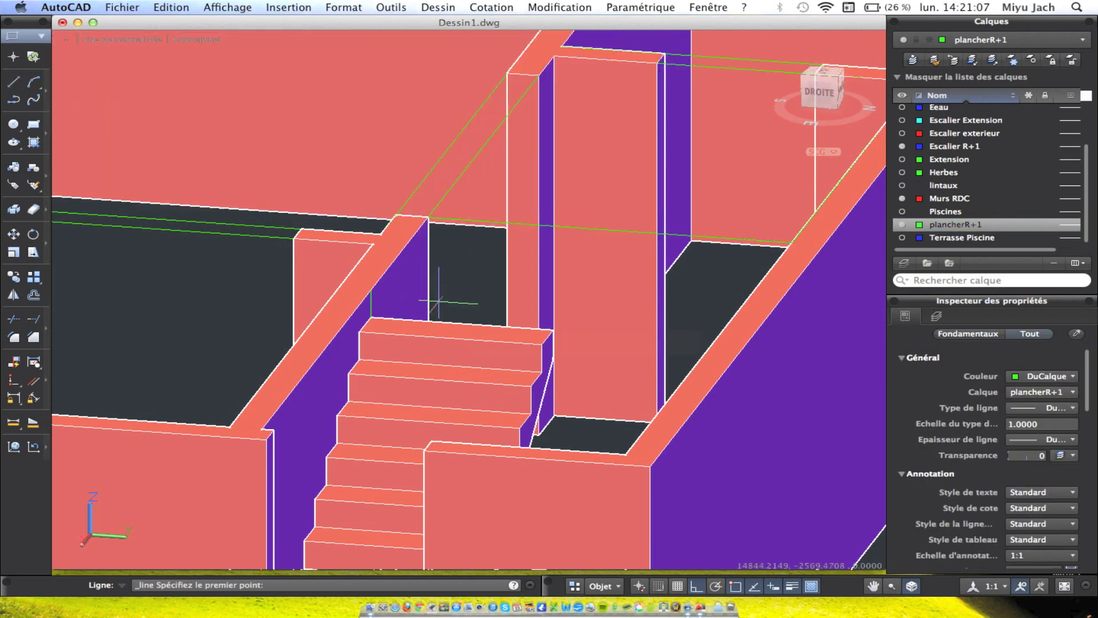
click(371, 290)
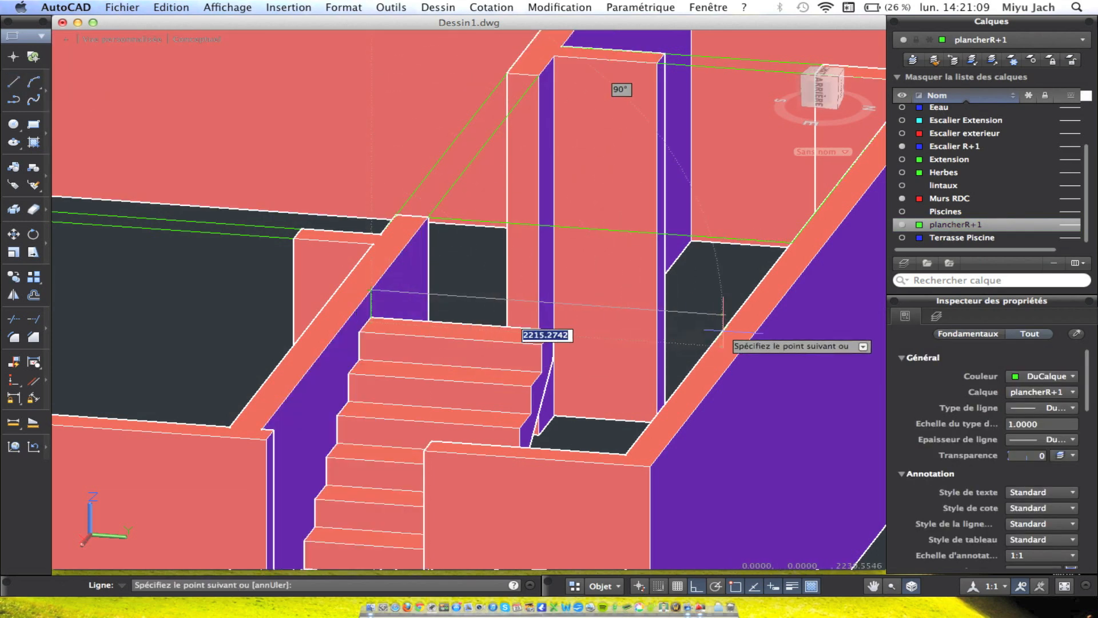
click(734, 316)
key(Return)
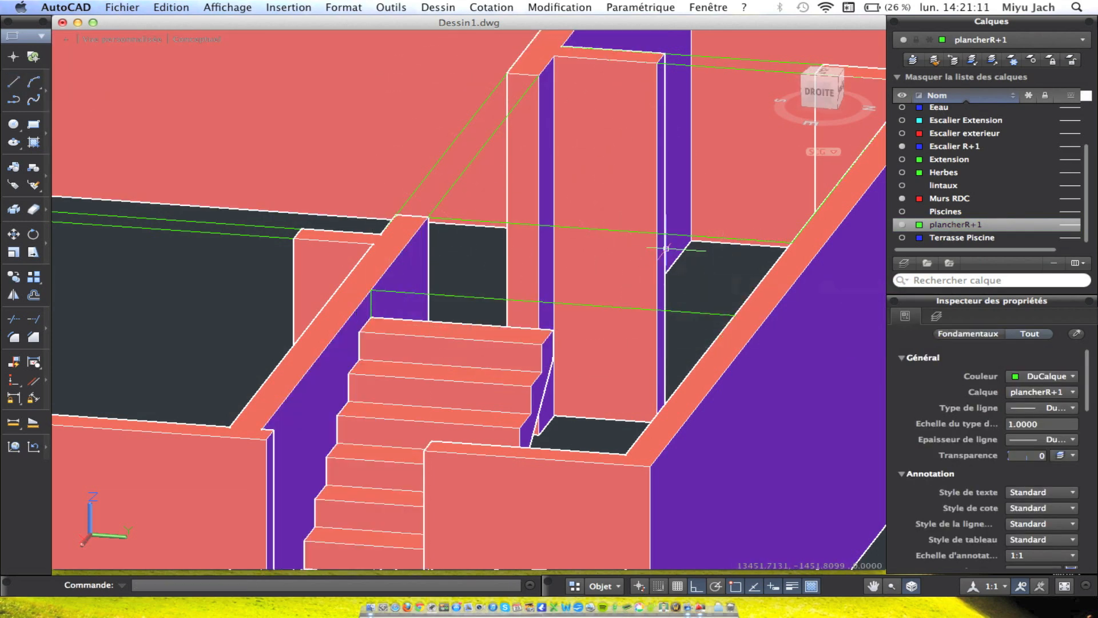
Stretch the corridor floor rectangle's edge nearest the stairs to the guide line above the top step.
click(609, 230)
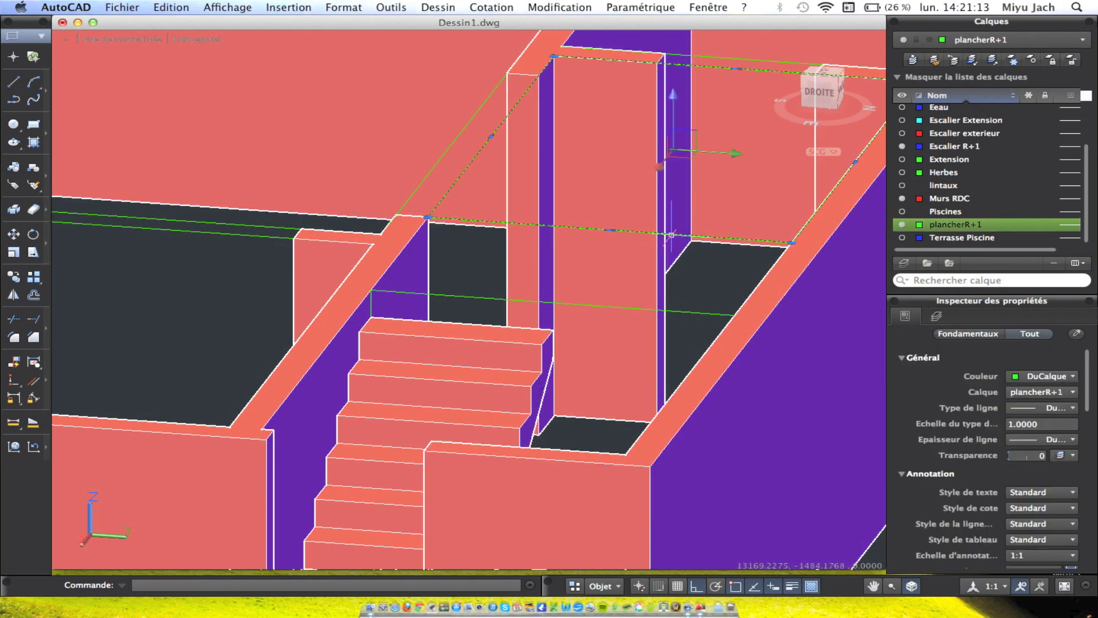
click(610, 229)
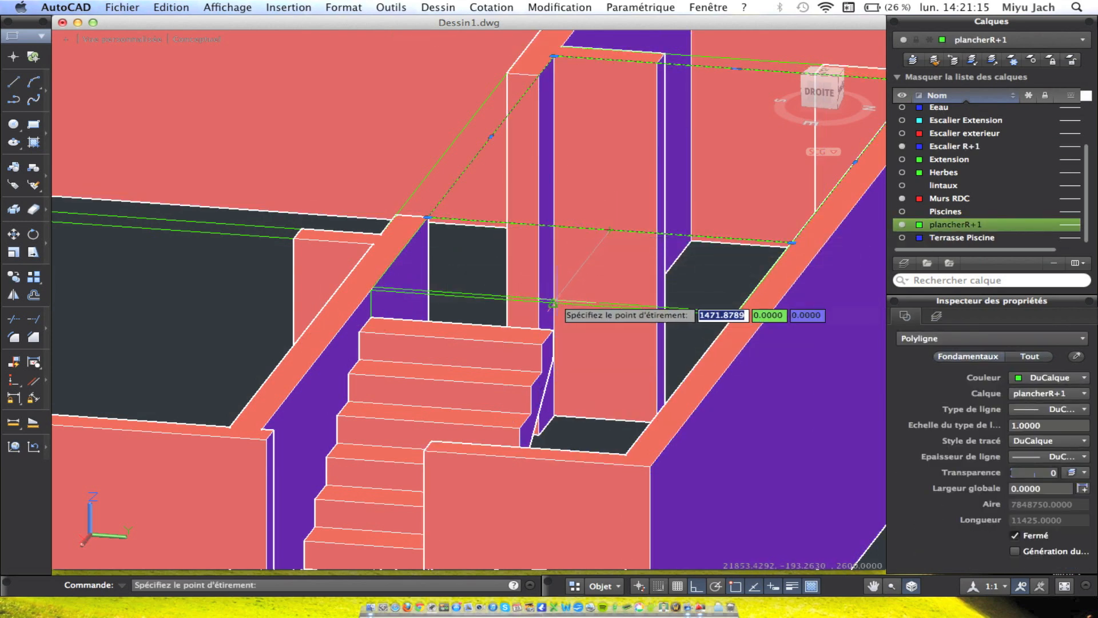
click(552, 303)
key(Escape)
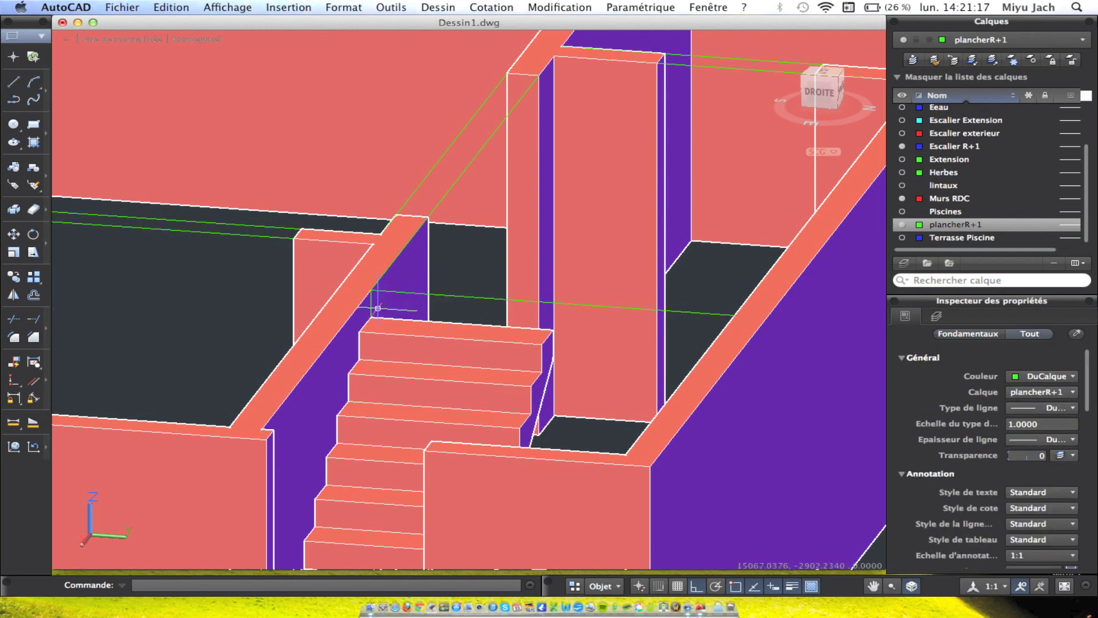
Examine the extended corridor outline and both stair flights from several sides of the model.
middle_drag(538, 312, 599, 420)
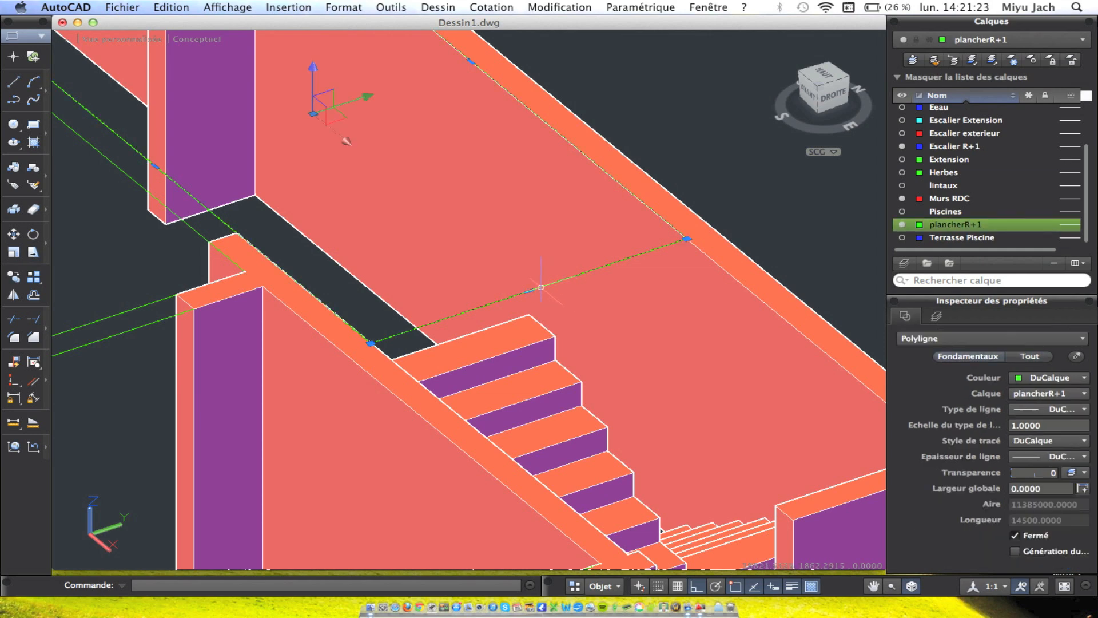
scroll(541, 286, down, 3)
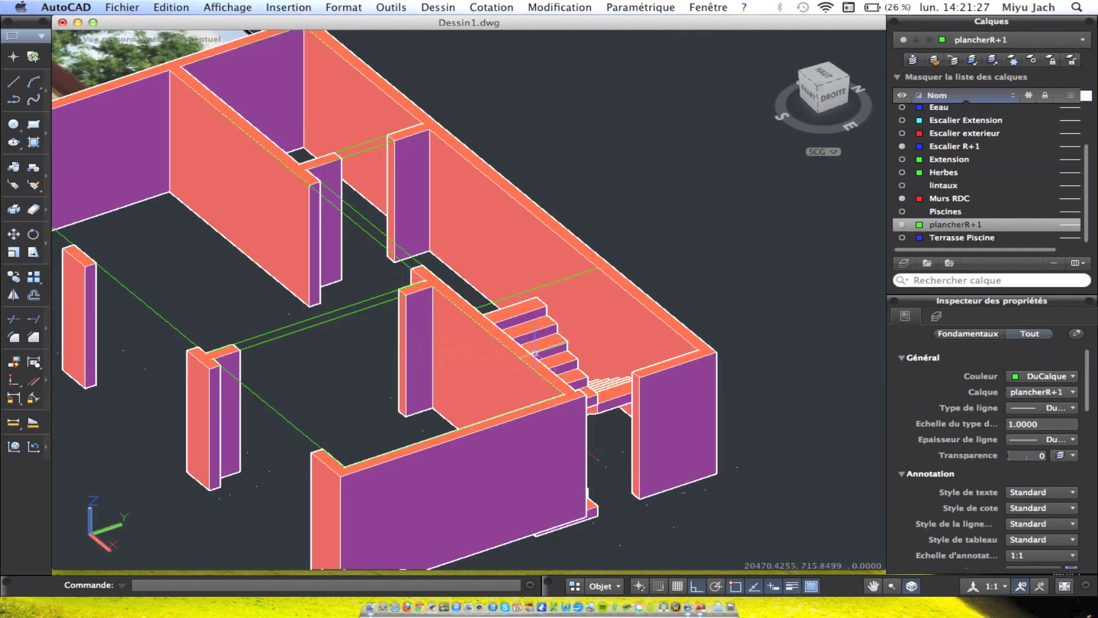
mouse_move(634, 364)
shift+middle_down()
mouse_move(620, 326)
mouse_move(559, 331)
mouse_move(498, 292)
mouse_move(504, 310)
mouse_move(623, 306)
mouse_move(780, 326)
mouse_move(592, 261)
mouse_move(503, 300)
mouse_move(431, 282)
mouse_move(356, 282)
mouse_move(366, 281)
shift+middle_up()
mouse_move(694, 263)
shift+middle_down()
mouse_move(723, 324)
mouse_move(681, 363)
mouse_move(704, 314)
mouse_move(801, 296)
mouse_move(804, 275)
mouse_move(740, 304)
mouse_move(662, 309)
mouse_move(782, 291)
shift+middle_up()
scroll(601, 199, up, 5)
shift+middle_drag(600, 199, 576, 262)
scroll(484, 264, down, 5)
mouse_move(483, 265)
shift+middle_down()
mouse_move(599, 334)
mouse_move(567, 323)
mouse_move(277, 324)
shift+middle_up()
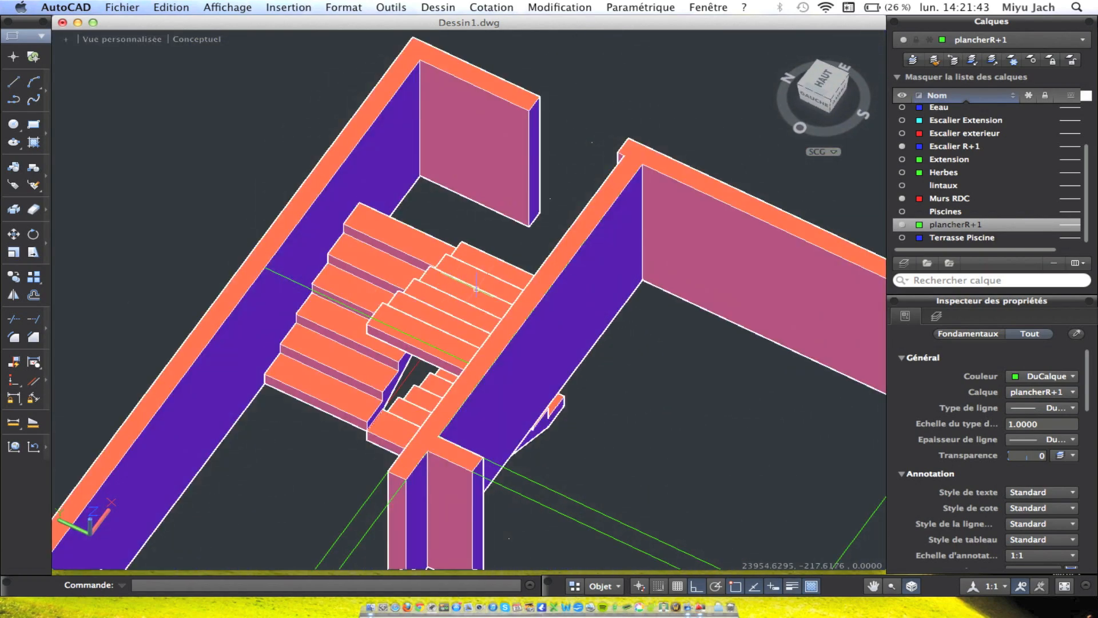
Turn on the lintaux layer to show the ground-floor outlines around the stairs.
scroll(389, 328, down, 8)
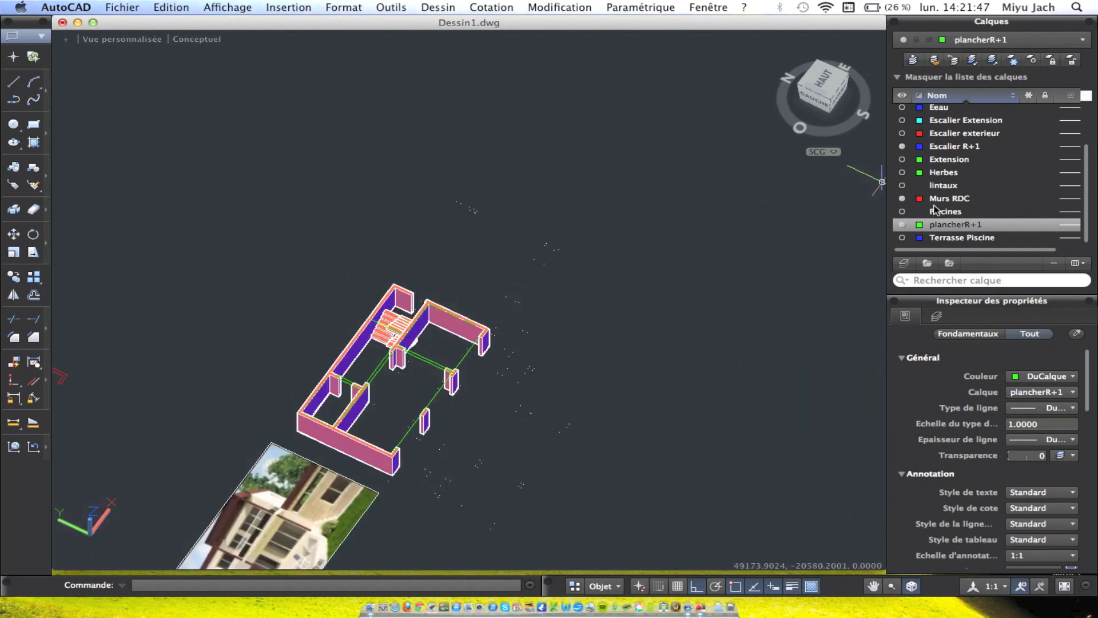
scroll(934, 143, up, 3)
scroll(932, 150, down, 3)
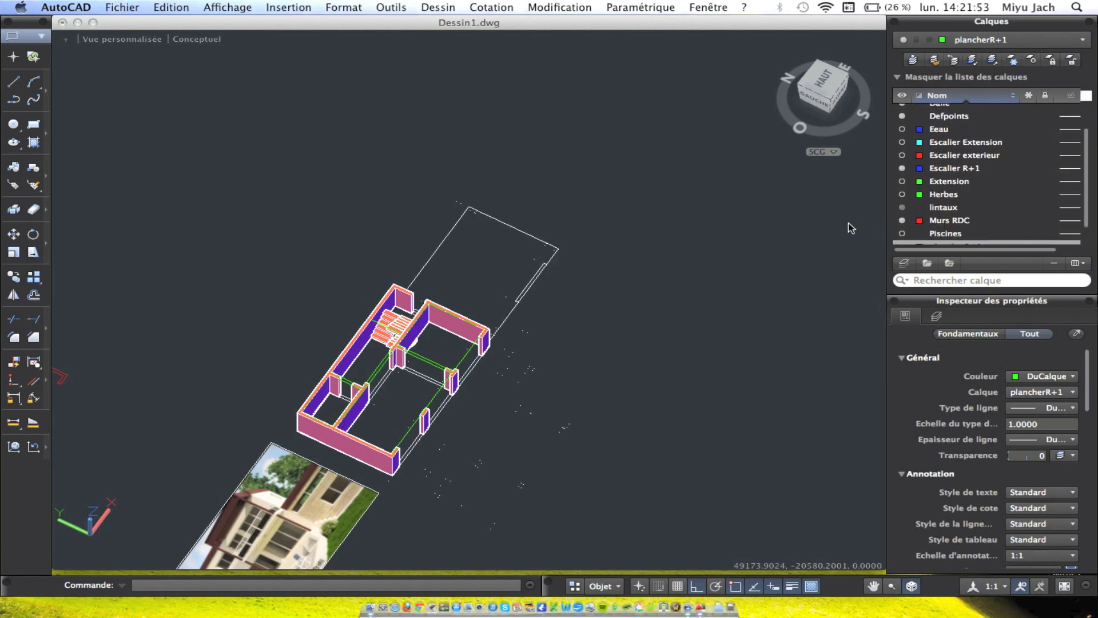
Extrude the rectangular stair landing outline between the walls 200 units.
scroll(430, 295, up, 5)
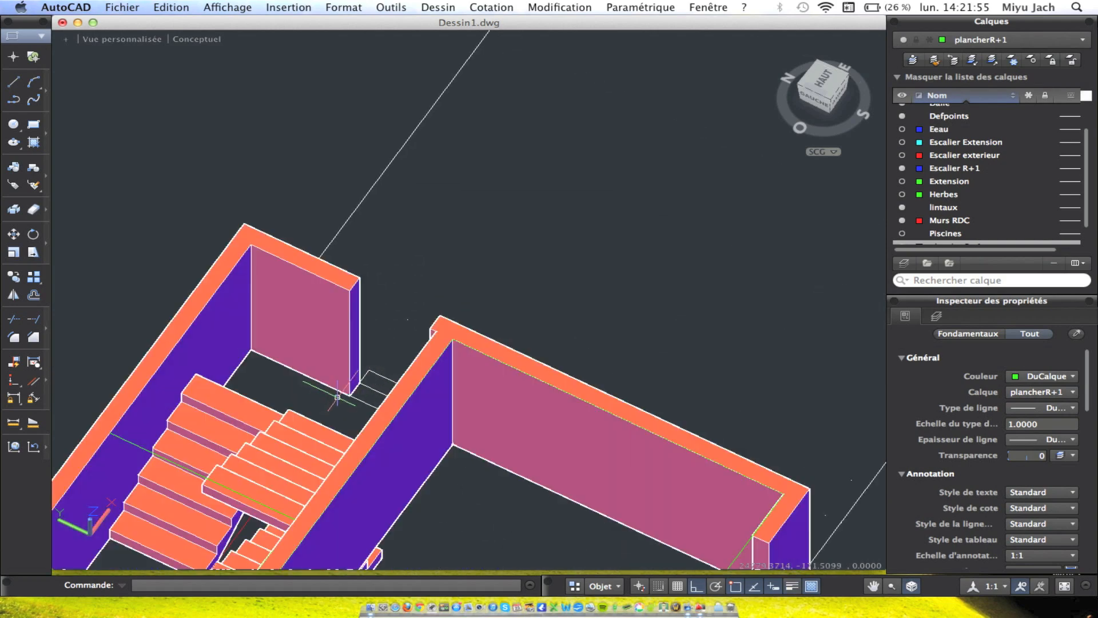
shift+middle_drag(381, 377, 362, 397)
click(362, 394)
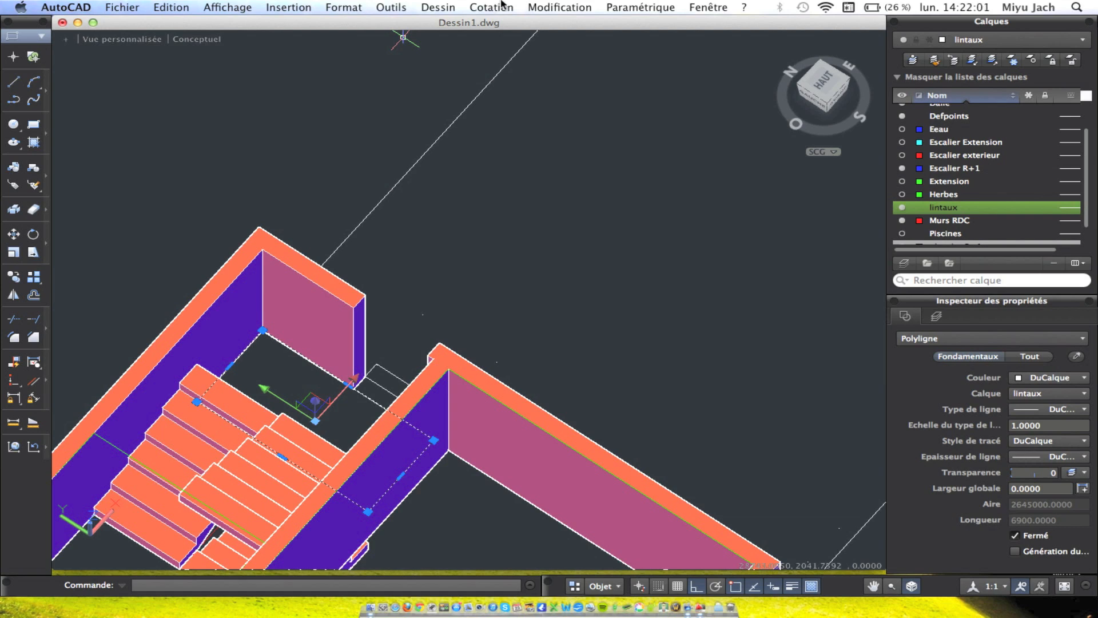
click(483, 7)
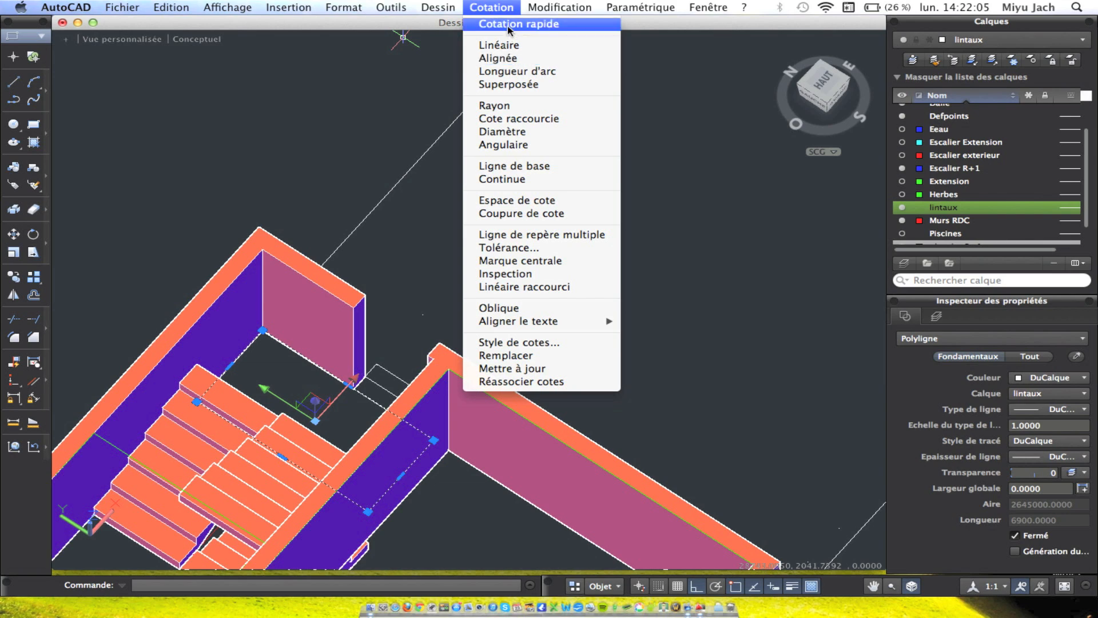
mouse_move(445, 18)
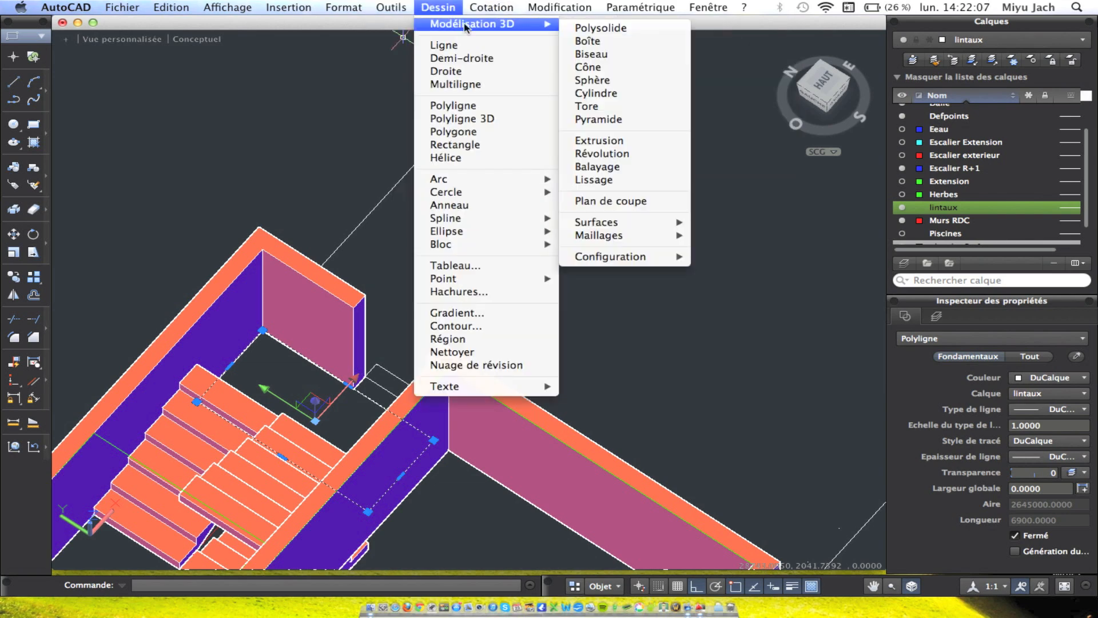
click(609, 140)
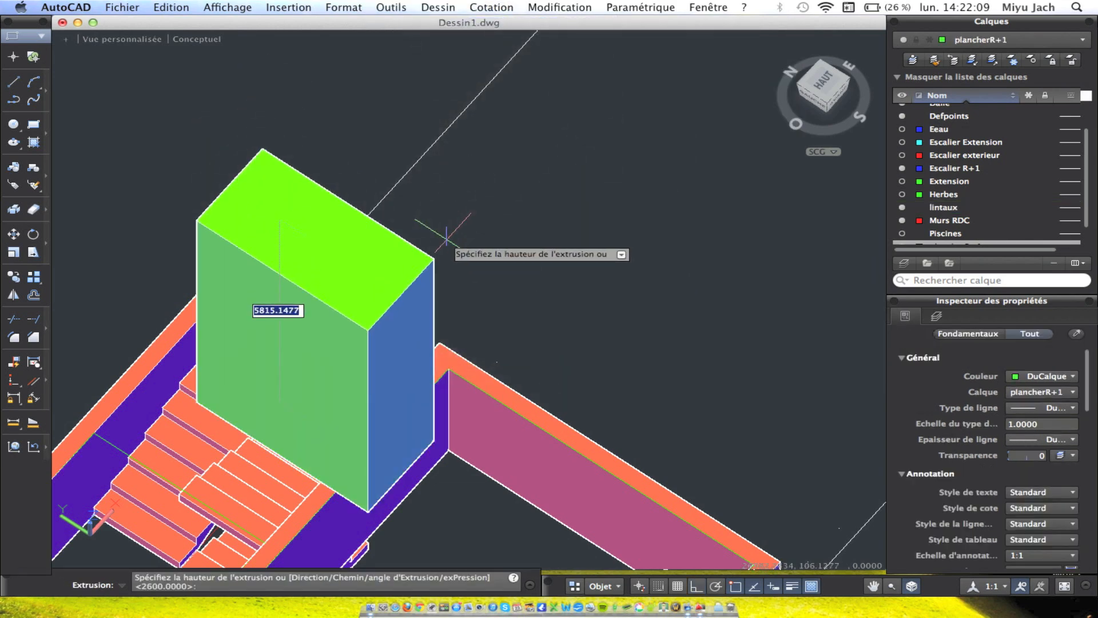
key(Return)
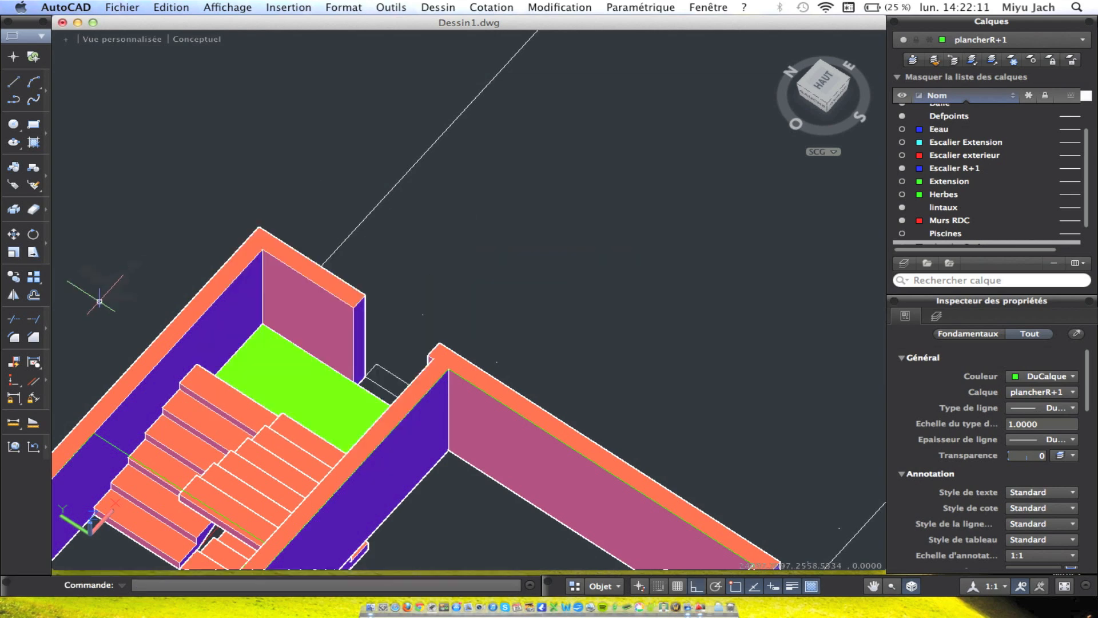
Move the landing slab from its lower corner near the wall up to the back corner of the lower flight's top step.
click(247, 377)
shift+middle_drag(284, 421, 358, 359)
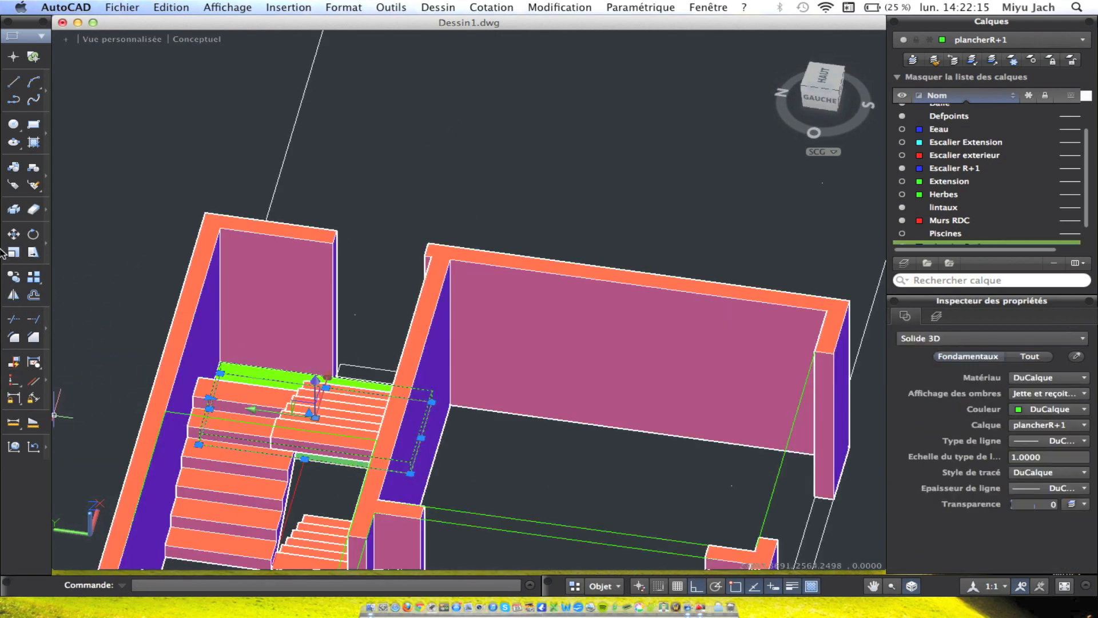
click(13, 235)
scroll(217, 518, up, 5)
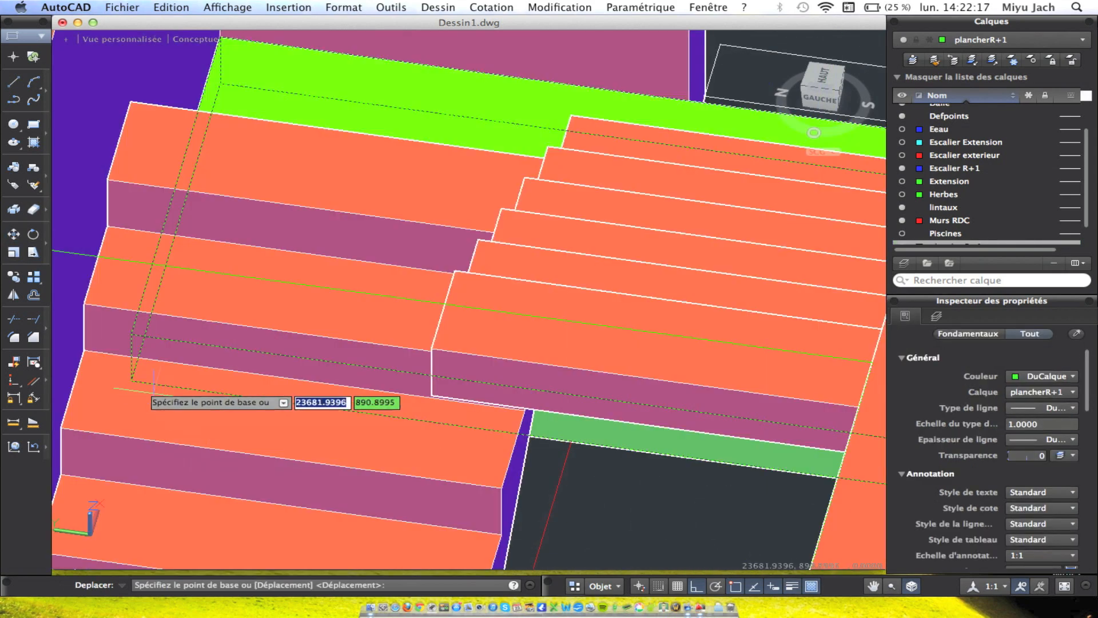
click(131, 375)
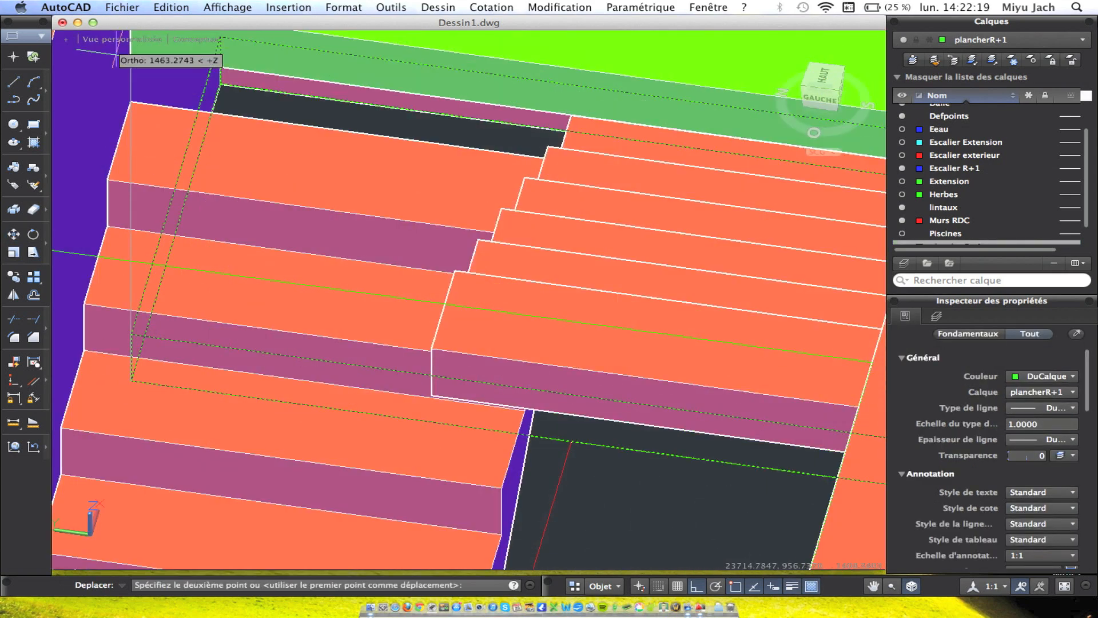
click(130, 103)
scroll(486, 153, down, 5)
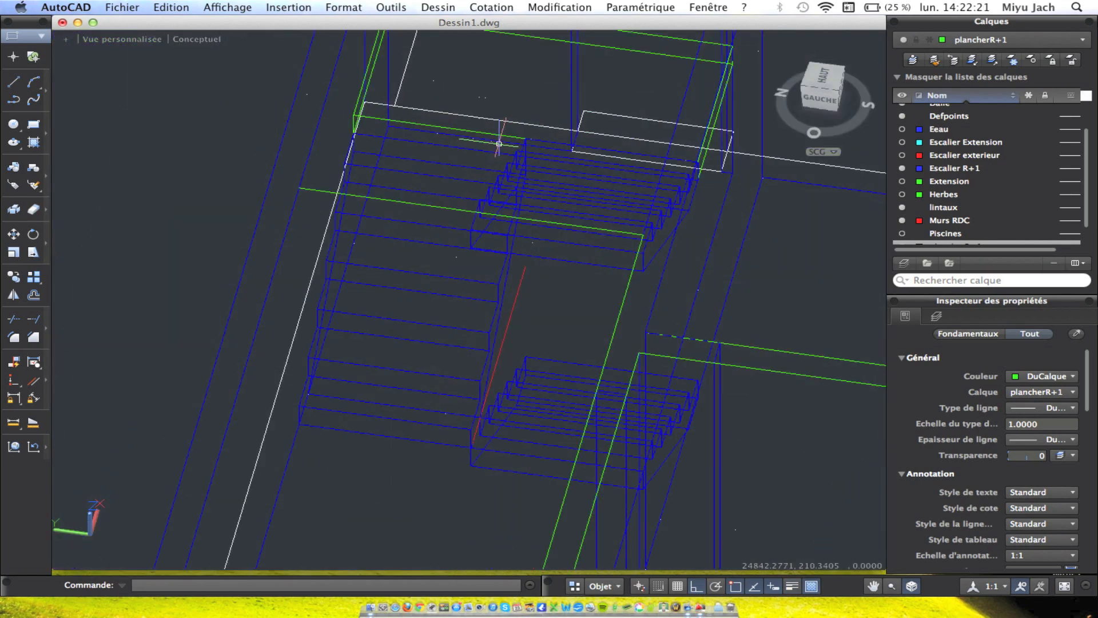
Examine the raised landing slab and the stair flights from the opposite side of the villa.
shift+middle_drag(567, 166, 421, 131)
scroll(452, 166, down, 5)
shift+middle_drag(535, 176, 410, 135)
mouse_move(625, 174)
middle_down()
mouse_move(366, 188)
mouse_move(329, 196)
mouse_move(333, 204)
middle_up()
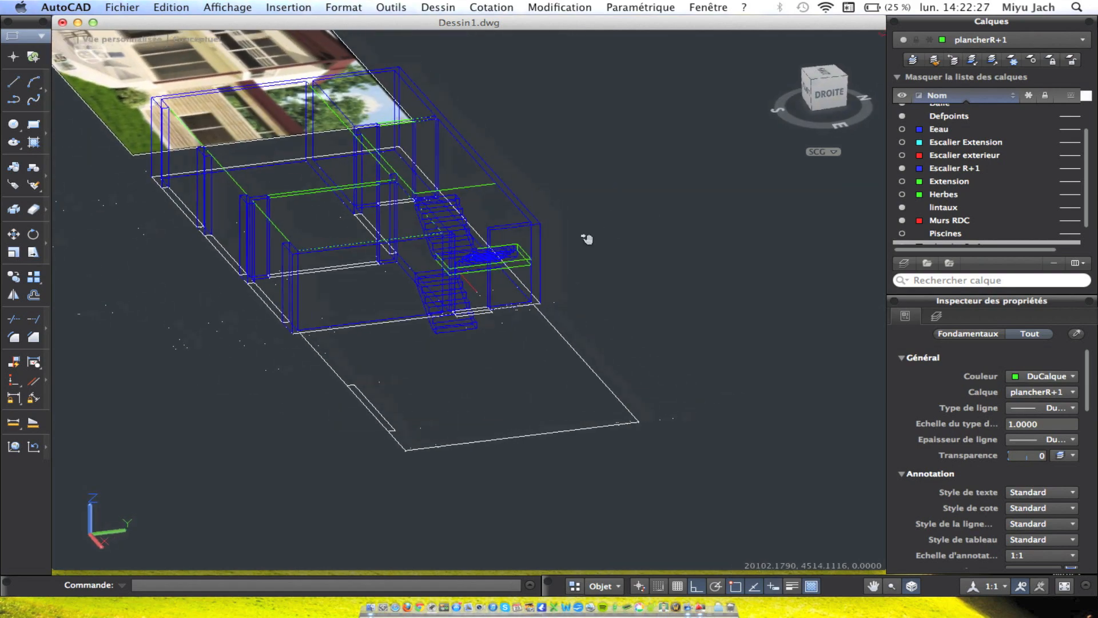
mouse_move(482, 229)
shift+middle_down()
mouse_move(417, 250)
mouse_move(526, 243)
shift+middle_up()
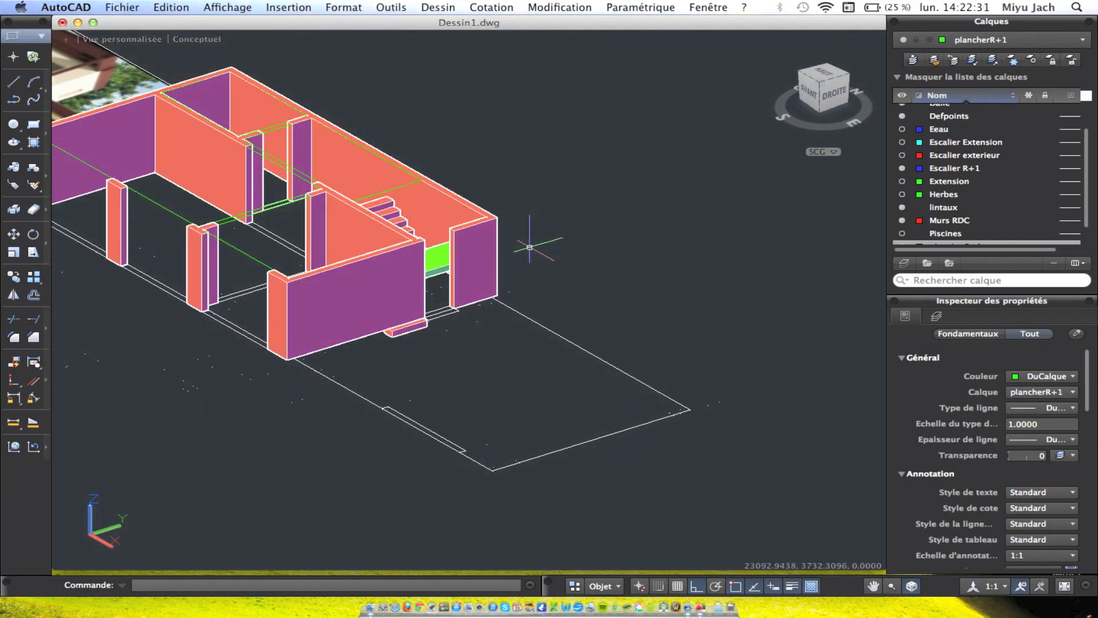
scroll(458, 235, up, 2)
scroll(392, 210, up, 1)
shift+middle_drag(391, 211, 312, 205)
shift+middle_drag(409, 228, 512, 272)
Extrude the four first-floor slab outlines between the wall tops 200 units downward.
scroll(321, 271, up, 2)
click(321, 272)
click(318, 268)
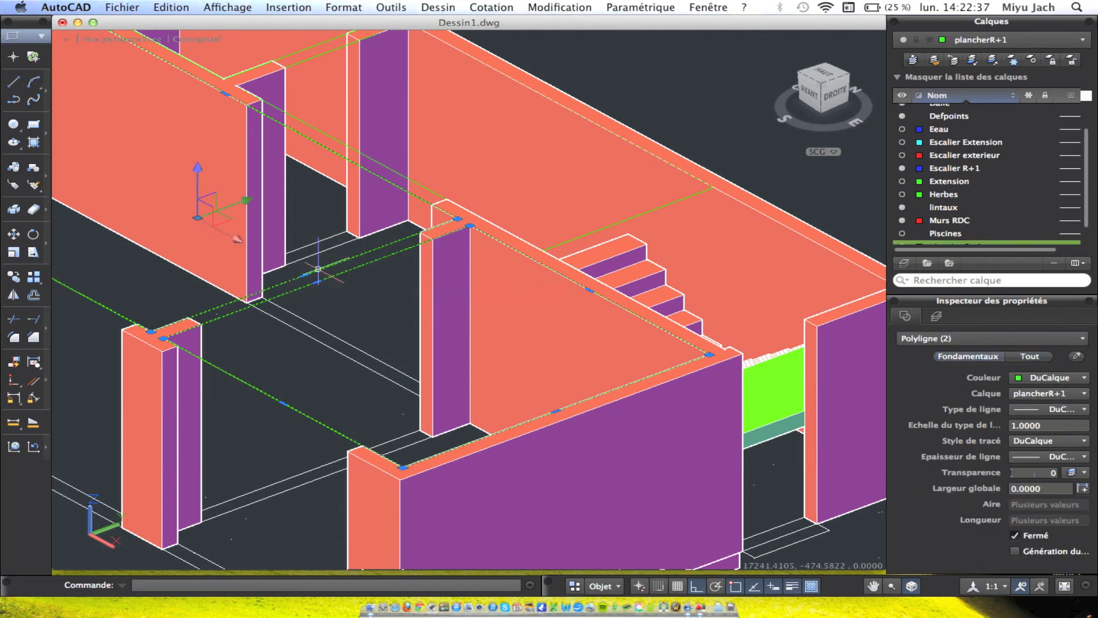
click(409, 180)
middle_drag(301, 73, 345, 294)
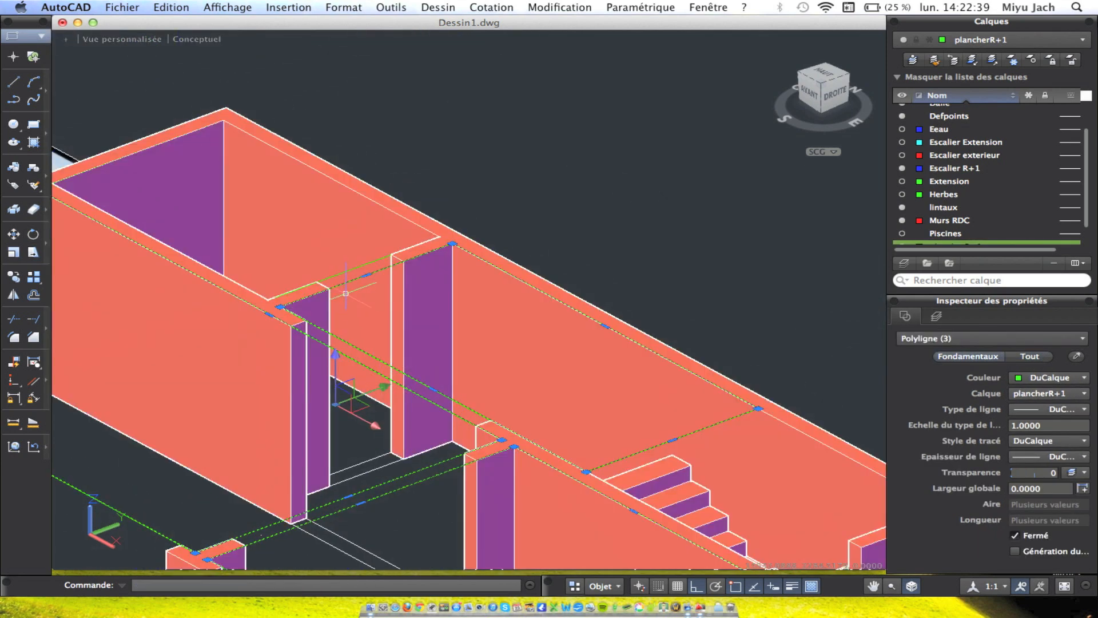
scroll(385, 379, down, 3)
click(403, 377)
middle_drag(396, 418, 376, 300)
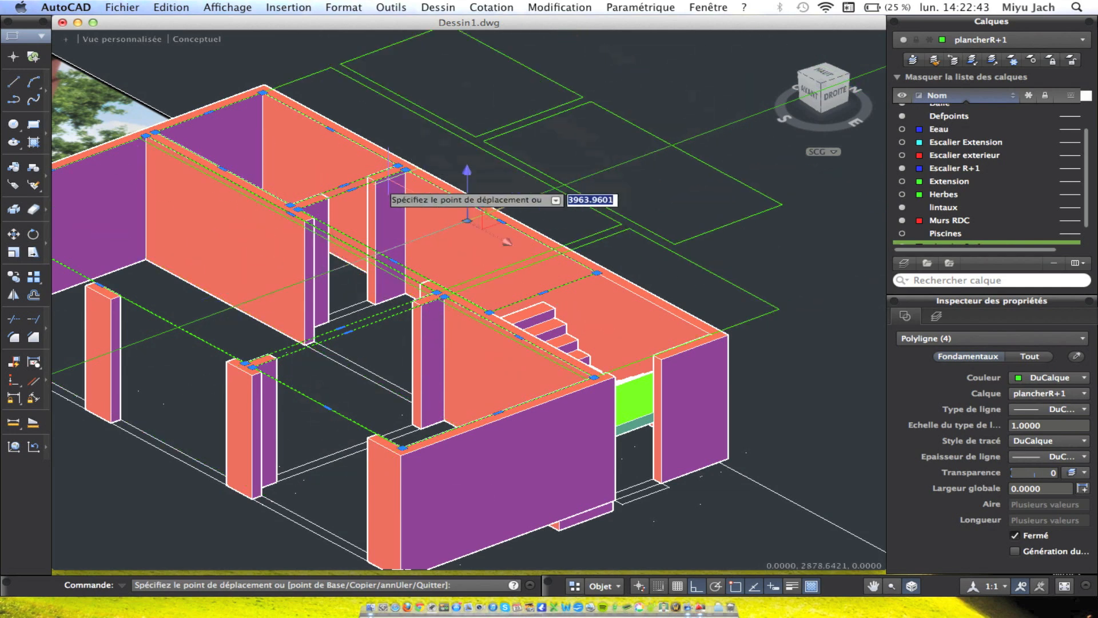
click(445, 7)
mouse_move(442, 25)
click(598, 141)
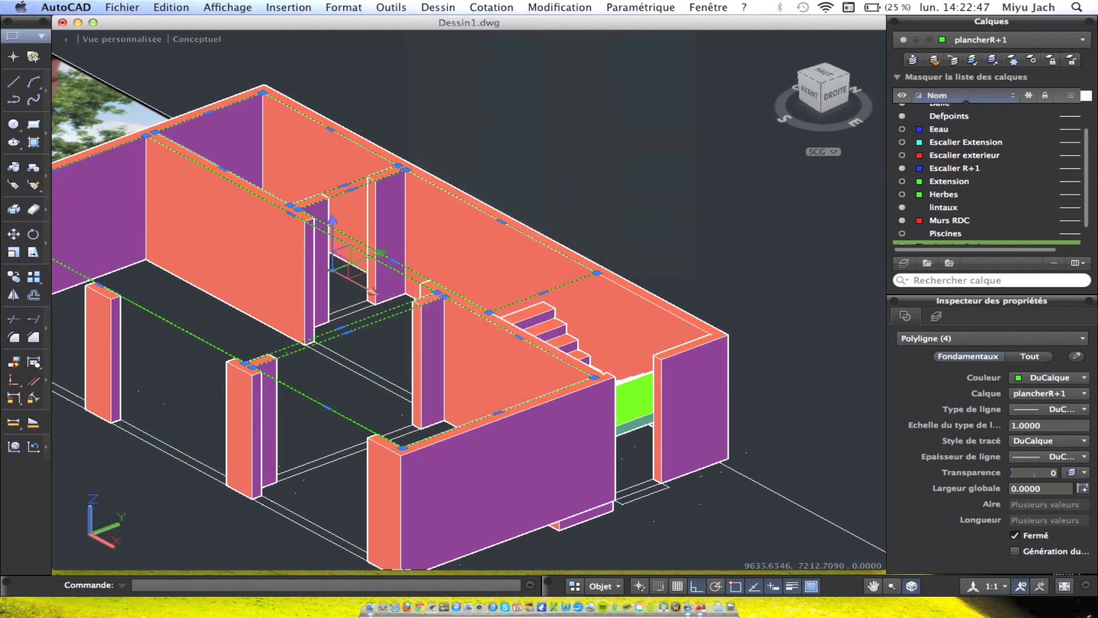
text(20)
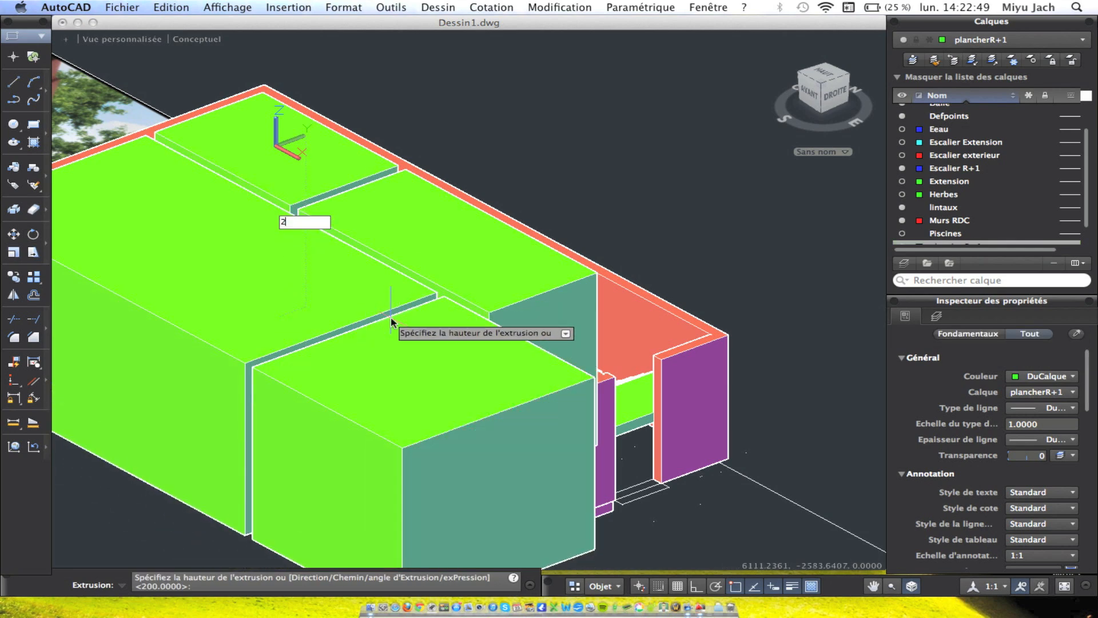
key(Return)
Examine the extruded floor slabs against the walls, pillars and stairwell from several sides.
mouse_move(391, 309)
shift+middle_down()
mouse_move(258, 240)
mouse_move(371, 395)
mouse_move(491, 358)
mouse_move(451, 344)
mouse_move(454, 380)
mouse_move(400, 338)
mouse_move(341, 228)
mouse_move(376, 316)
shift+middle_up()
mouse_move(402, 267)
shift+middle_down()
mouse_move(351, 297)
mouse_move(410, 301)
mouse_move(363, 296)
mouse_move(415, 287)
shift+middle_up()
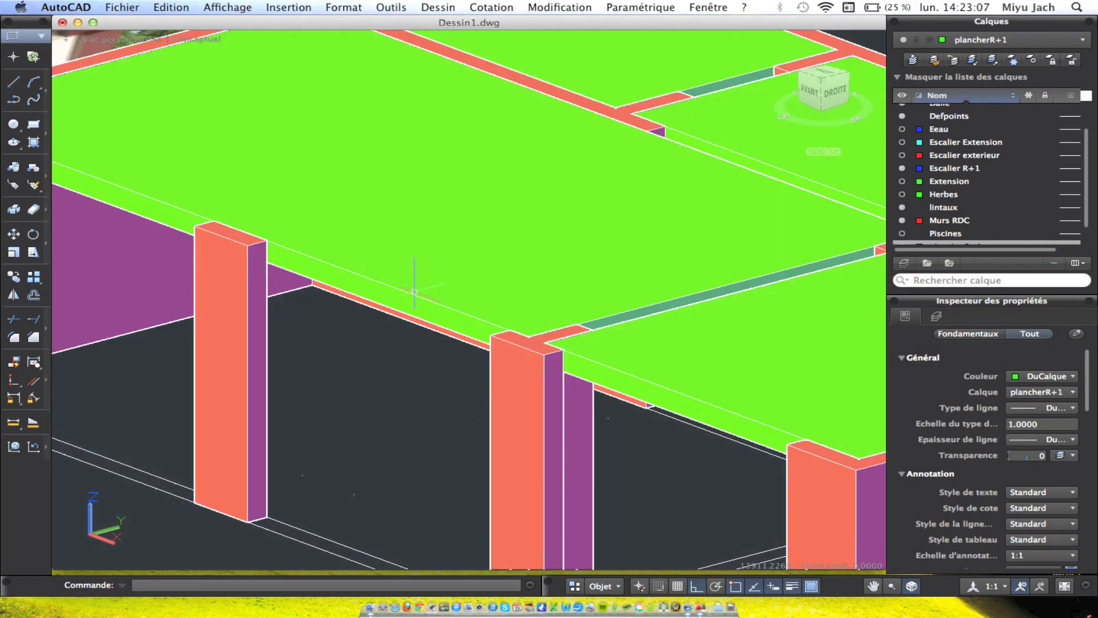
scroll(414, 288, down, 5)
shift+middle_drag(314, 265, 293, 295)
scroll(280, 181, up, 4)
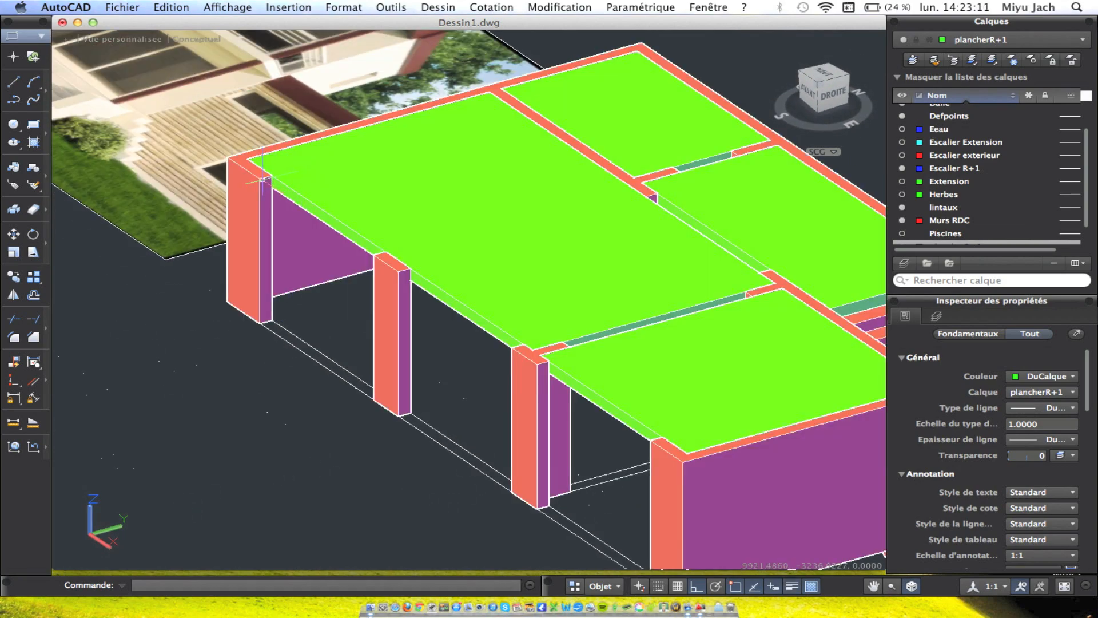
mouse_move(389, 296)
shift+middle_down()
mouse_move(300, 303)
mouse_move(483, 299)
mouse_move(444, 306)
mouse_move(561, 233)
mouse_move(502, 246)
shift+middle_up()
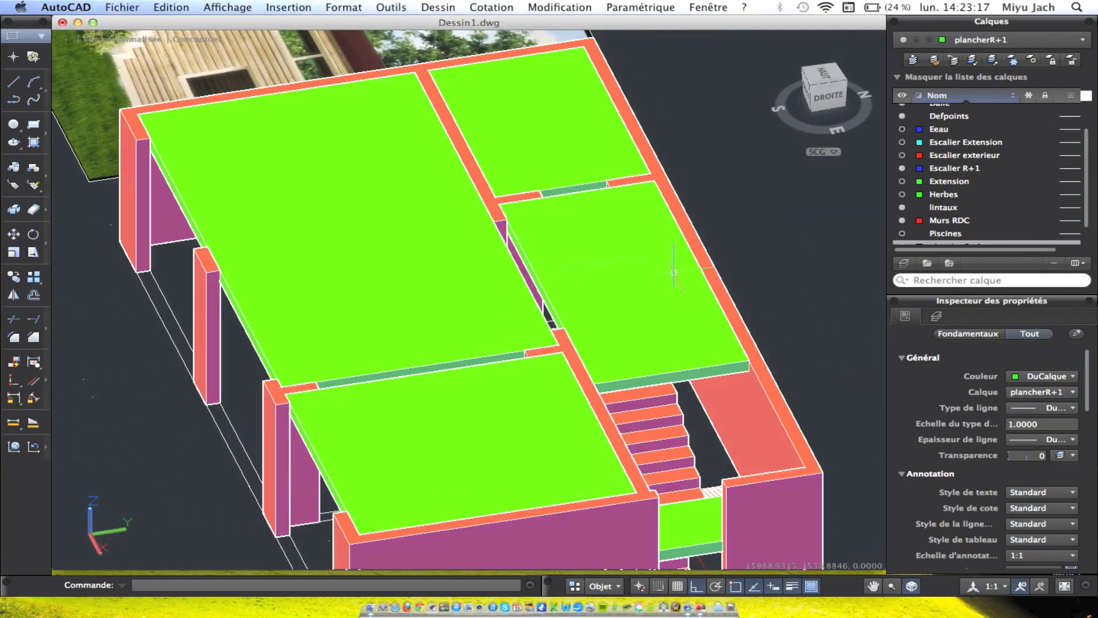
mouse_move(697, 416)
shift+middle_down()
mouse_move(527, 284)
mouse_move(490, 211)
mouse_move(530, 228)
mouse_move(458, 306)
mouse_move(408, 294)
mouse_move(465, 326)
mouse_move(675, 326)
mouse_move(586, 361)
mouse_move(532, 338)
mouse_move(525, 322)
shift+middle_up()
scroll(520, 321, down, 3)
middle_drag(428, 330, 532, 324)
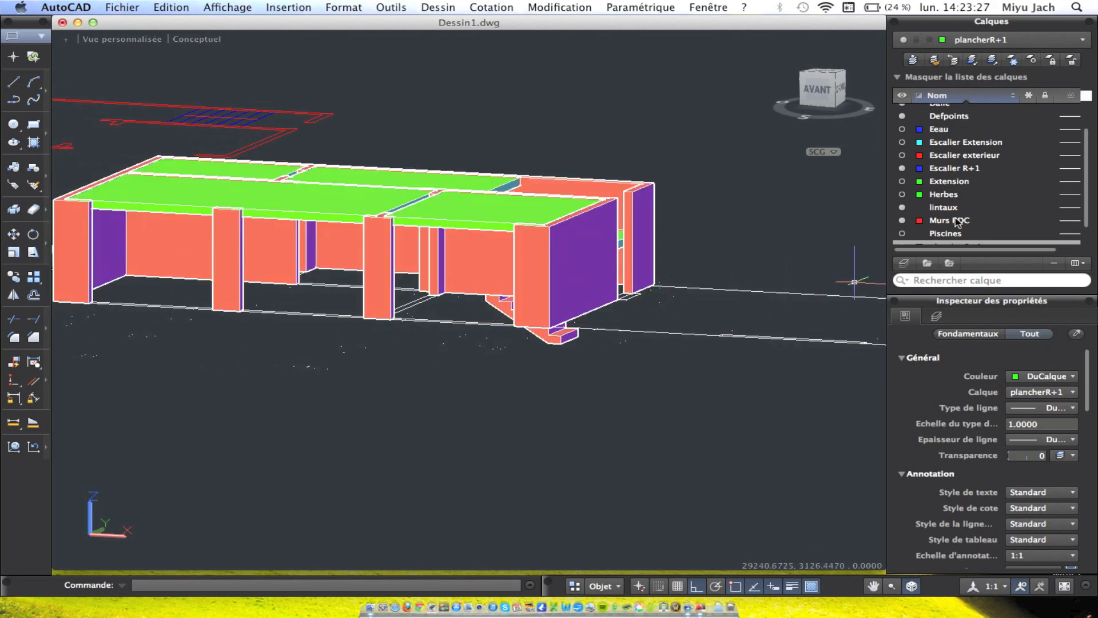
Transfer the main building's ground outline from lintaux to the Dalle layer and set that layer's colour to cyan.
scroll(921, 172, up, 3)
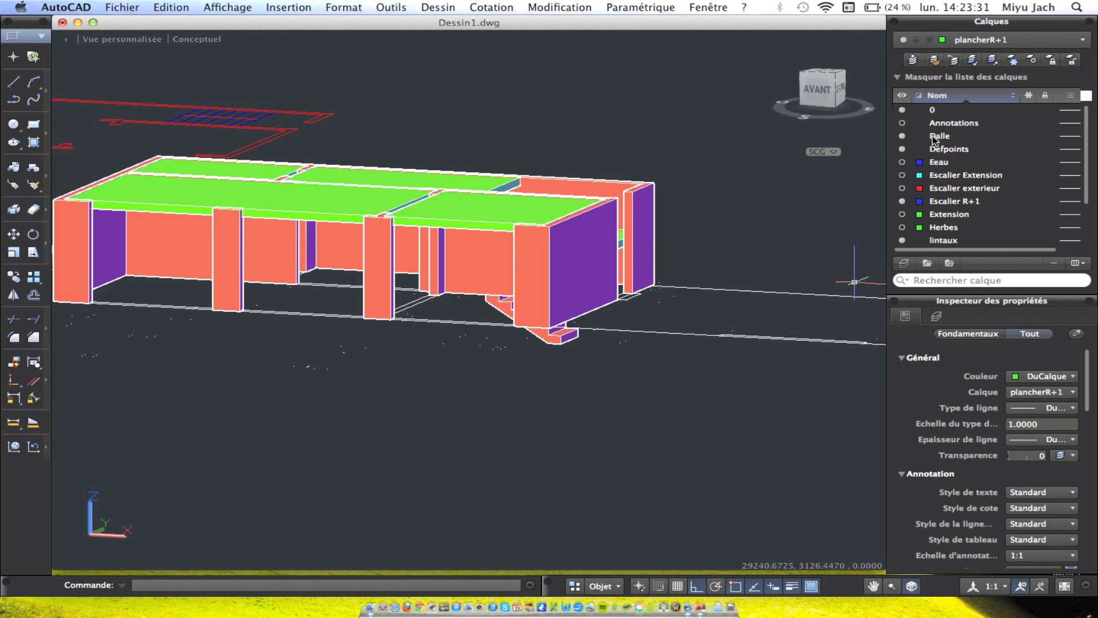
click(938, 136)
shift+middle_drag(628, 301, 863, 175)
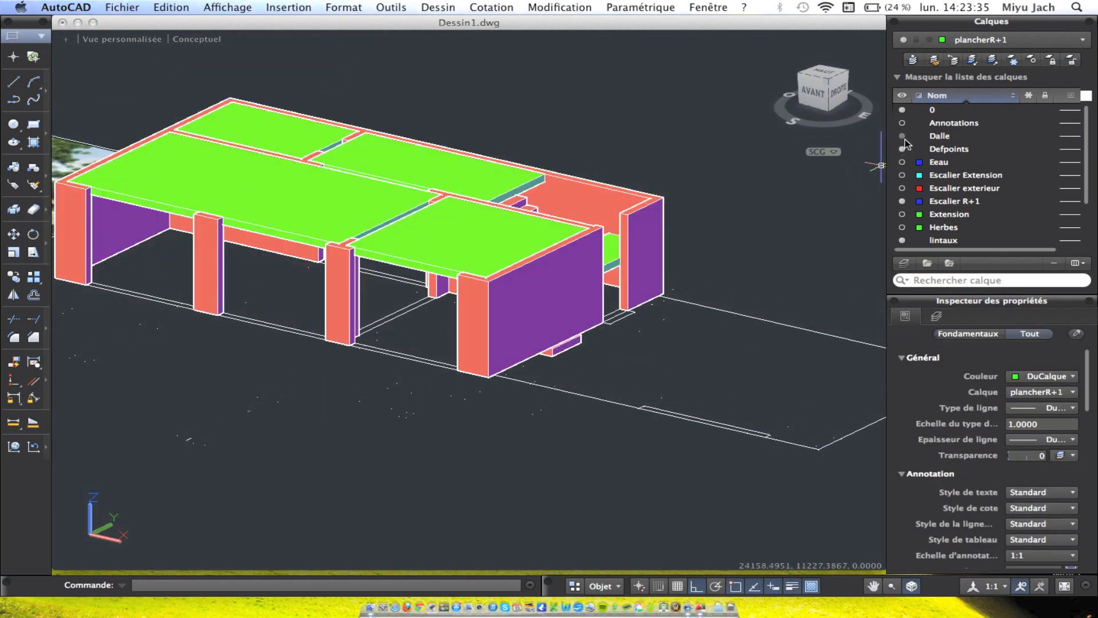
middle_drag(418, 259, 648, 221)
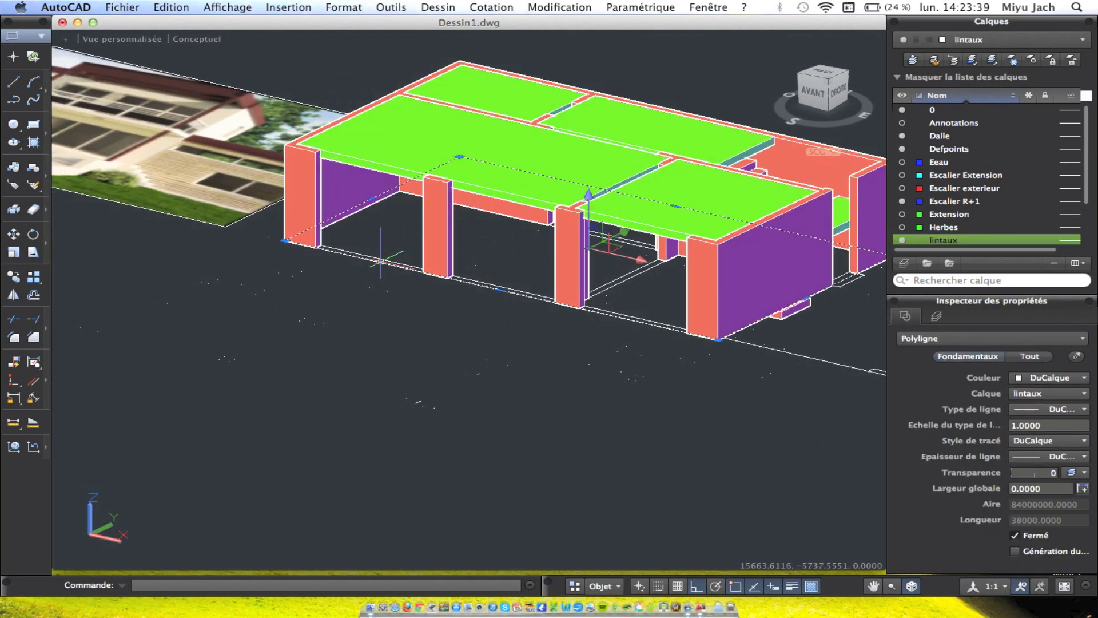
middle_drag(807, 300, 587, 326)
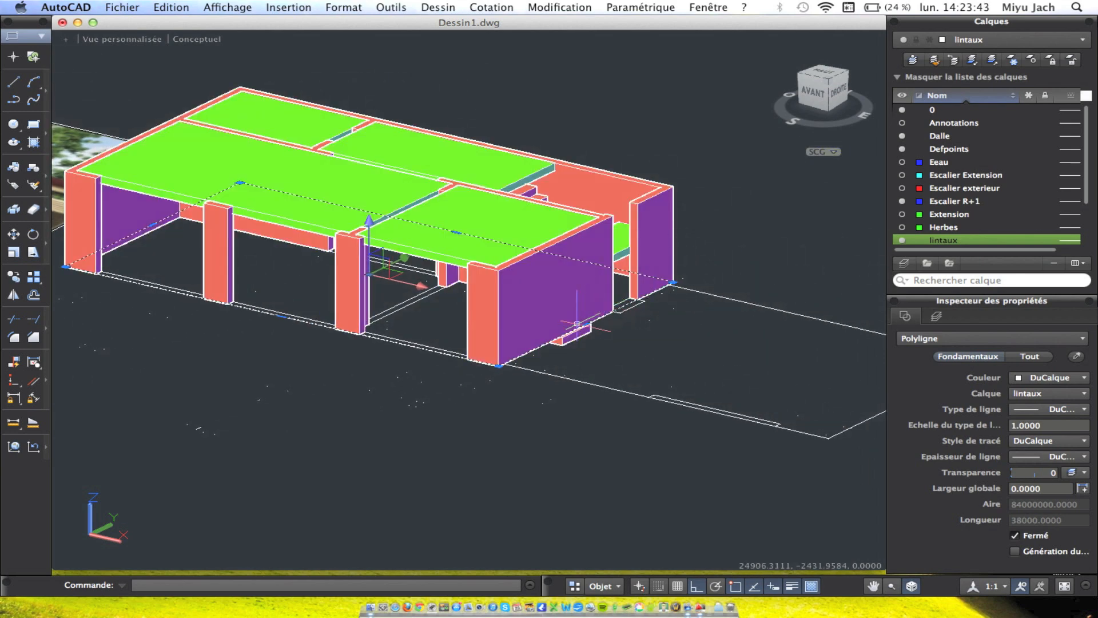
right_click(720, 245)
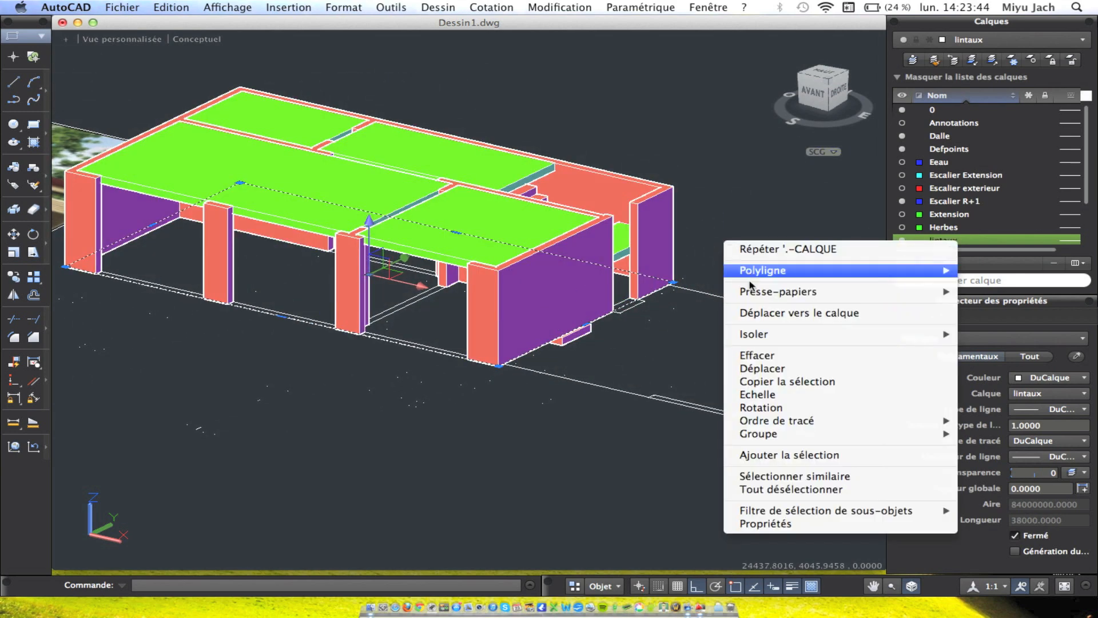
click(765, 310)
click(491, 192)
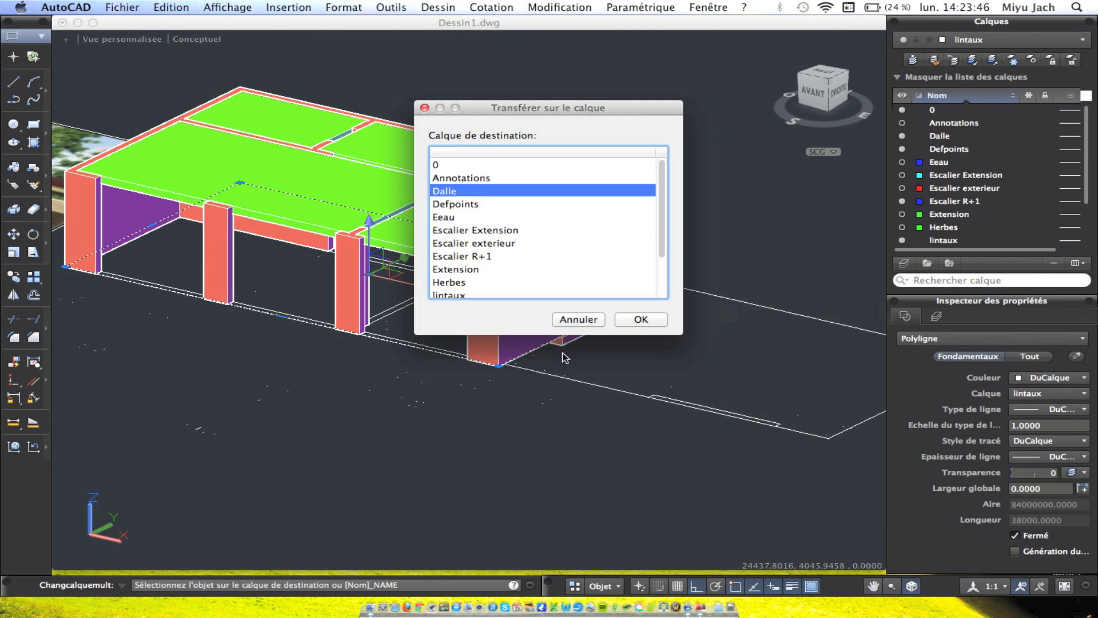
click(638, 322)
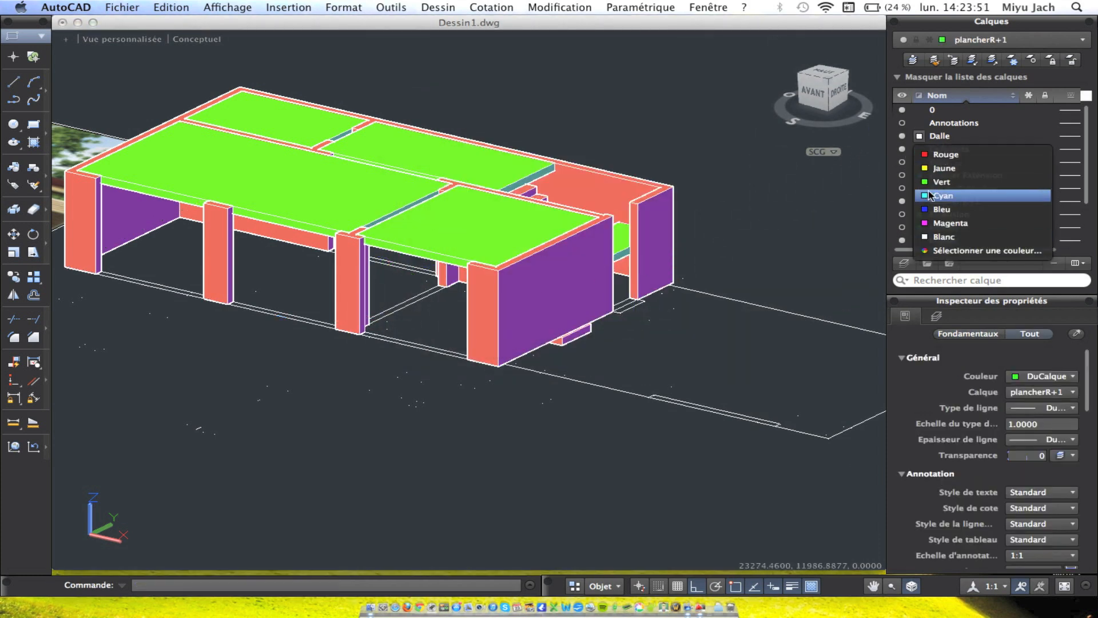
click(935, 196)
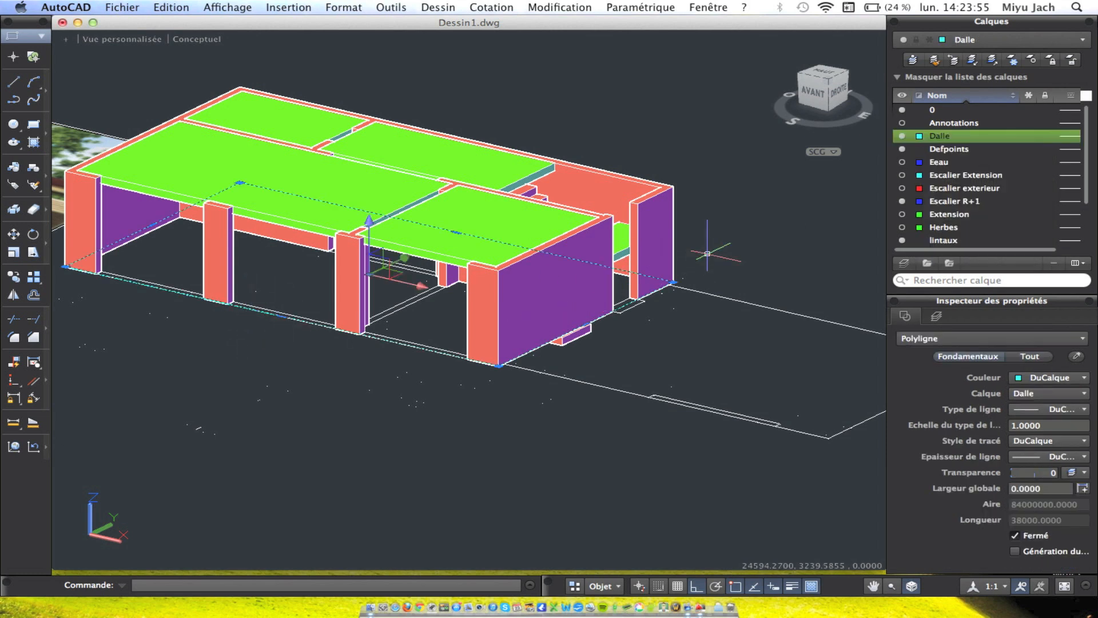
Make Dalle the current layer and extrude the building's ground outline 200 units downward as the ground slab.
click(950, 137)
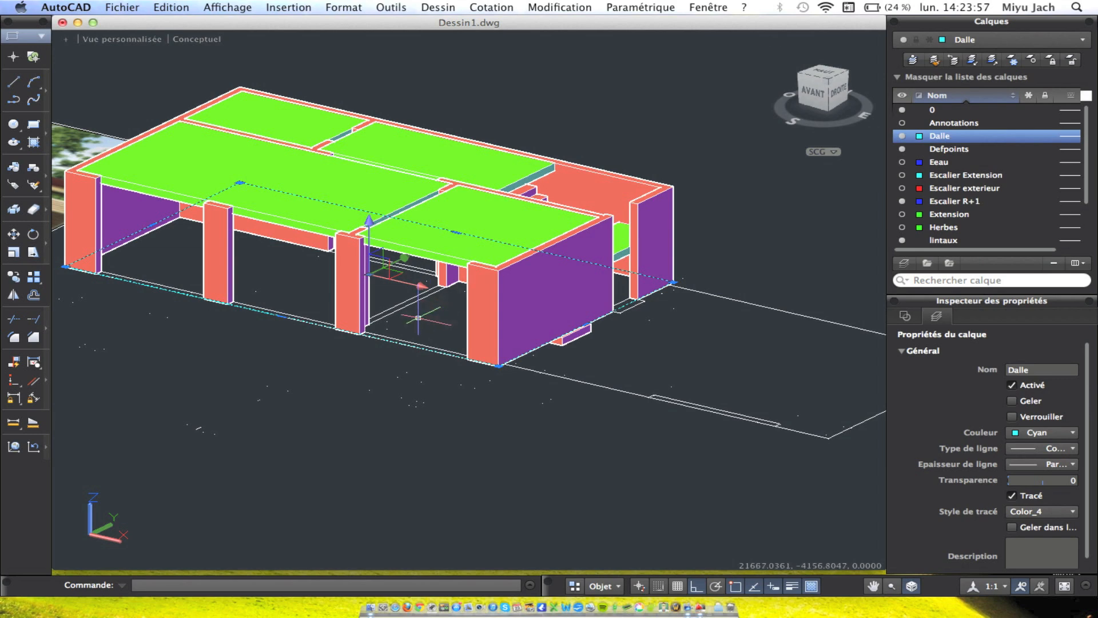
click(470, 6)
mouse_move(440, 27)
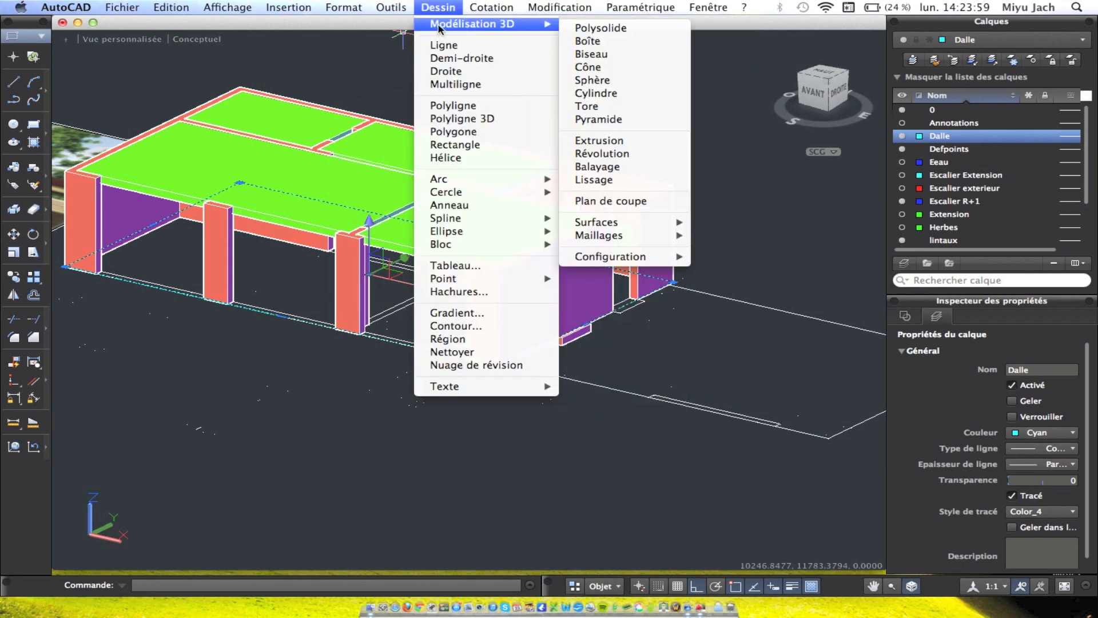
click(594, 142)
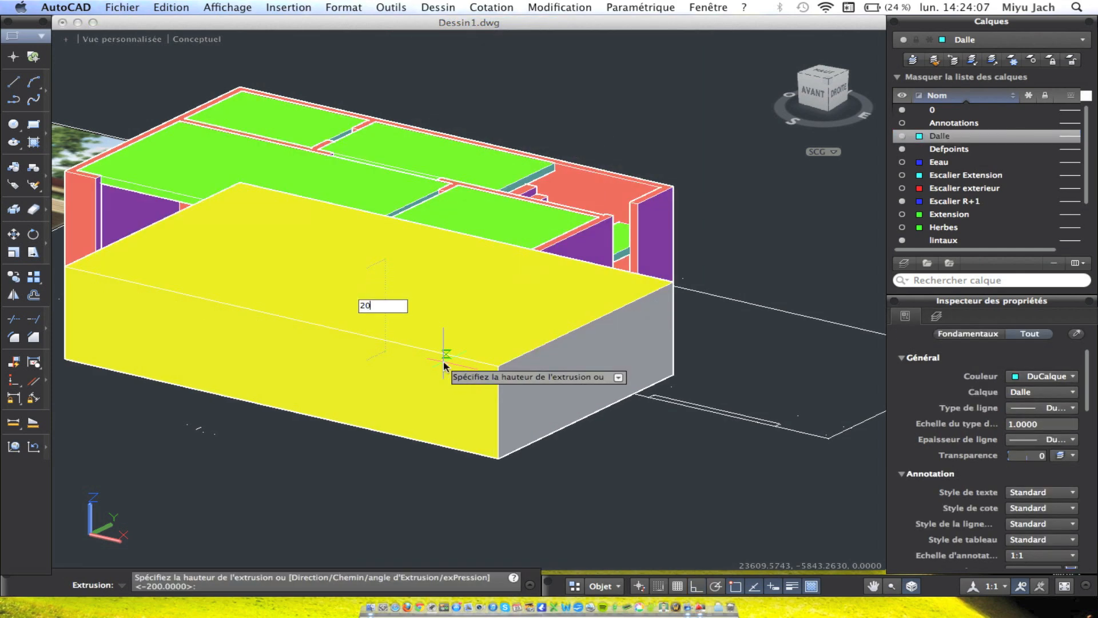
key(Return)
shift+middle_drag(650, 339, 519, 336)
scroll(515, 344, up, 8)
mouse_move(592, 342)
shift+middle_down()
mouse_move(535, 316)
mouse_move(540, 306)
mouse_move(539, 318)
mouse_move(574, 326)
mouse_move(534, 319)
mouse_move(543, 286)
mouse_move(554, 297)
mouse_move(540, 311)
mouse_move(551, 303)
mouse_move(534, 288)
shift+middle_up()
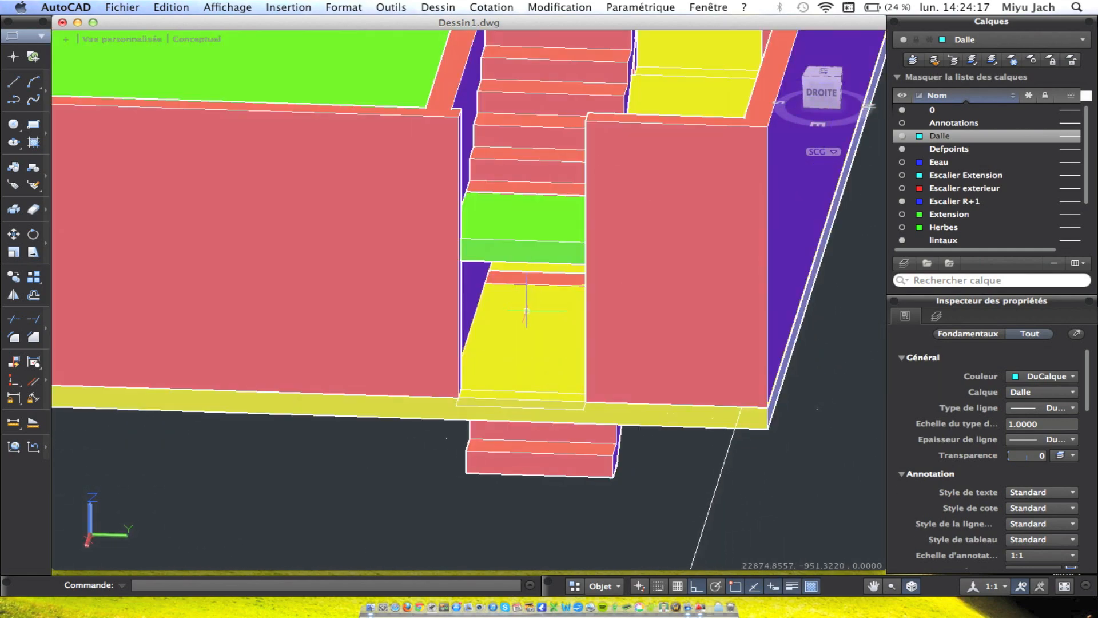
Draw a short line outward from the ground slab's front corner beside the stairwell.
mouse_move(564, 357)
shift+middle_down()
mouse_move(554, 290)
mouse_move(543, 298)
mouse_move(461, 259)
mouse_move(552, 308)
mouse_move(479, 312)
shift+middle_up()
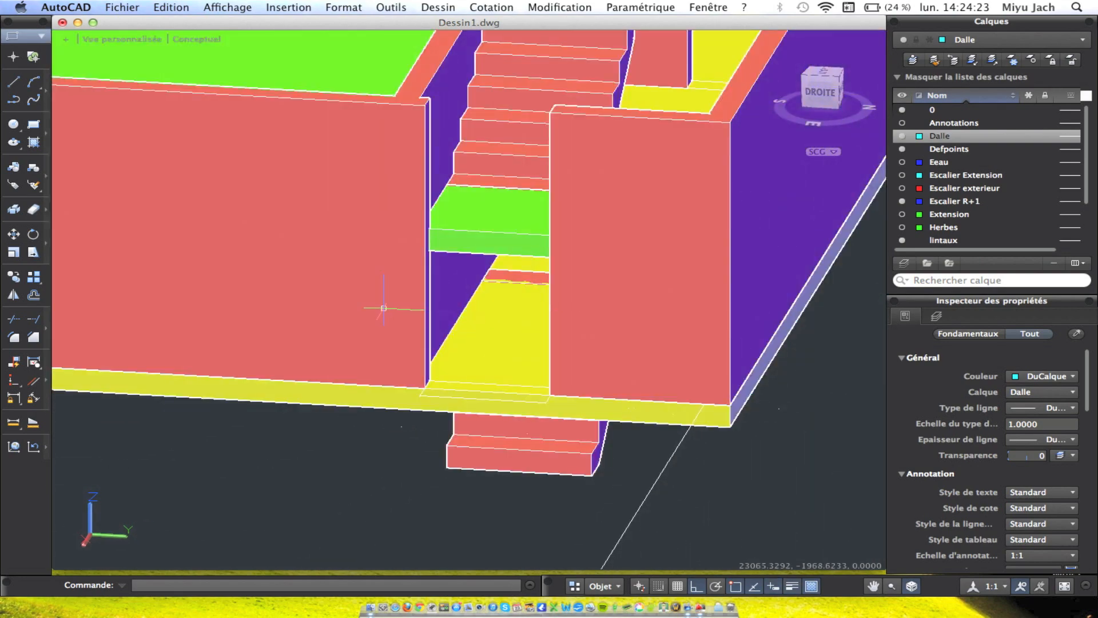
click(13, 82)
click(730, 416)
click(727, 411)
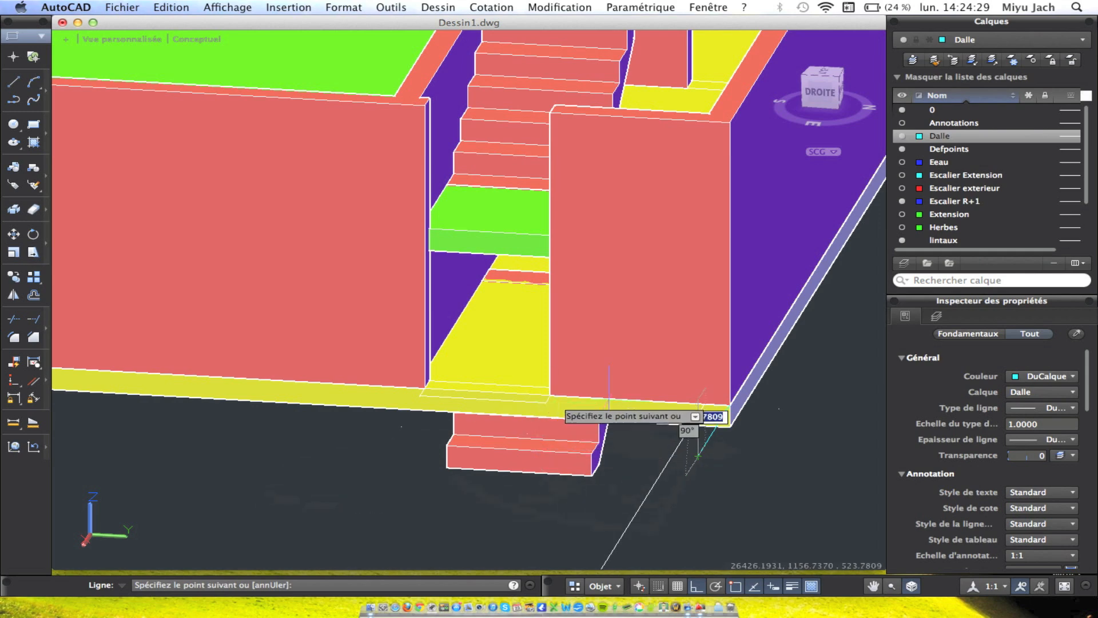
key(Escape)
Copy the ground slab together with the small entrance outline about 10600 units along Y, into the empty area beside the villa.
shift+middle_drag(673, 457, 598, 408)
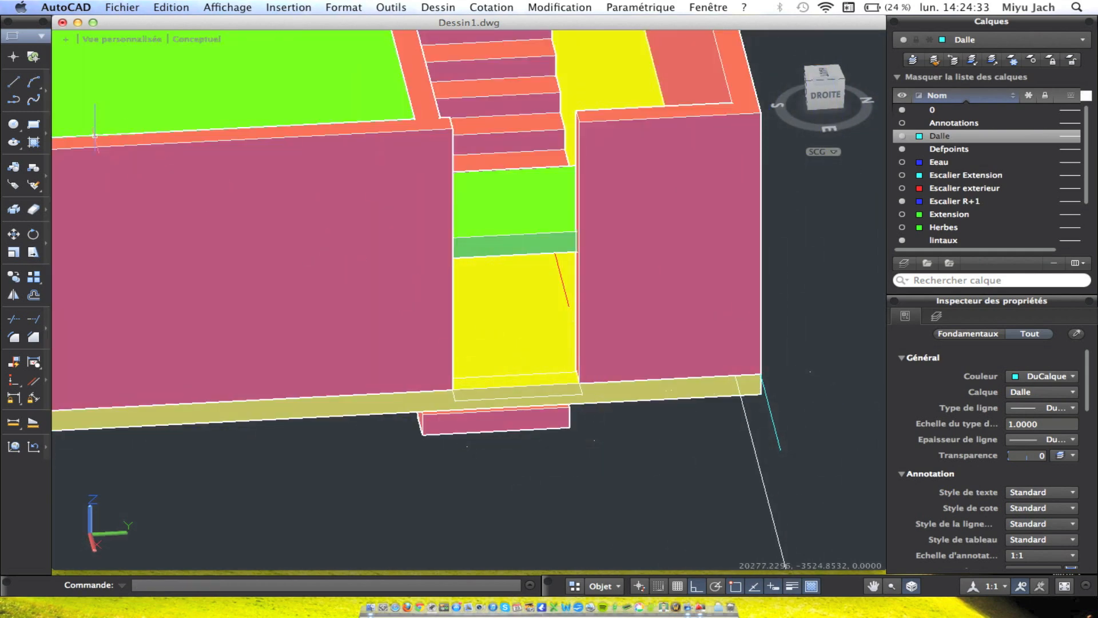
click(525, 380)
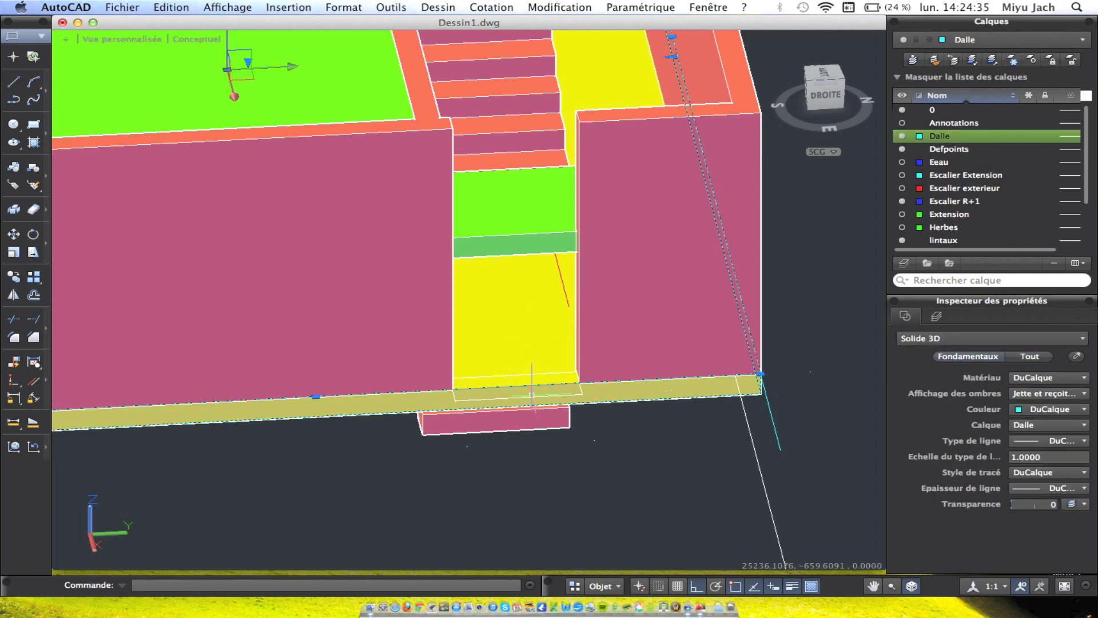
click(532, 394)
shift+middle_drag(615, 389, 552, 374)
click(23, 281)
click(502, 342)
scroll(768, 352, down, 6)
middle_drag(769, 354, 257, 293)
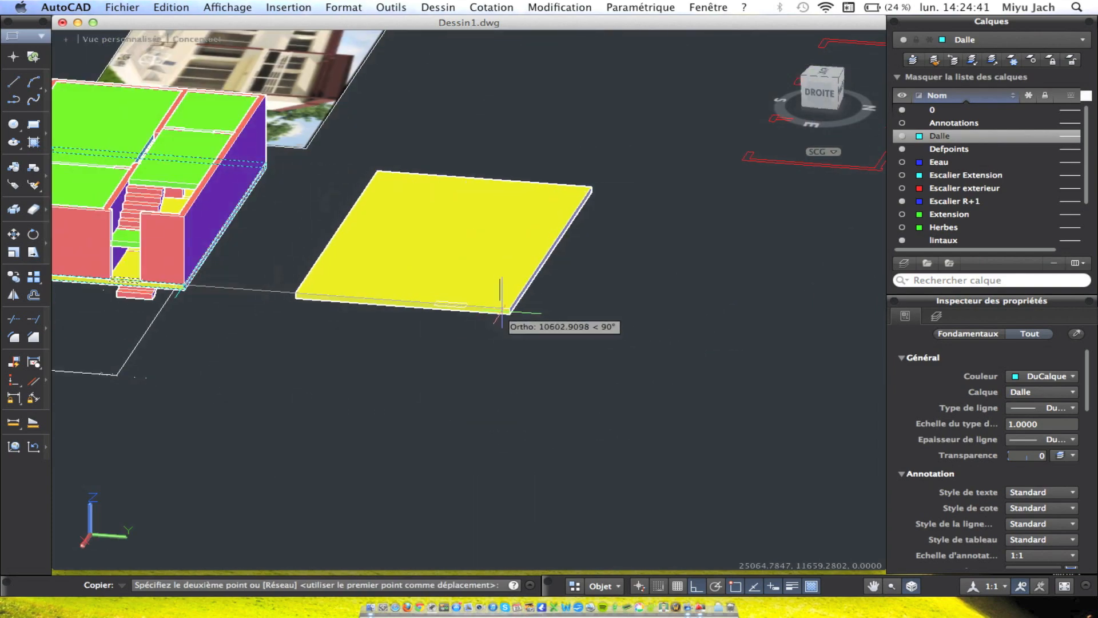
click(499, 313)
key(Escape)
Measure the depth of the stairwell floor from its inner edge to the front edge with a temporary line.
scroll(456, 297, up, 3)
middle_drag(456, 303, 535, 403)
middle_drag(258, 325, 579, 279)
scroll(360, 290, up, 4)
shift+middle_drag(441, 282, 486, 269)
shift+drag(486, 270, 480, 246)
scroll(470, 221, up, 5)
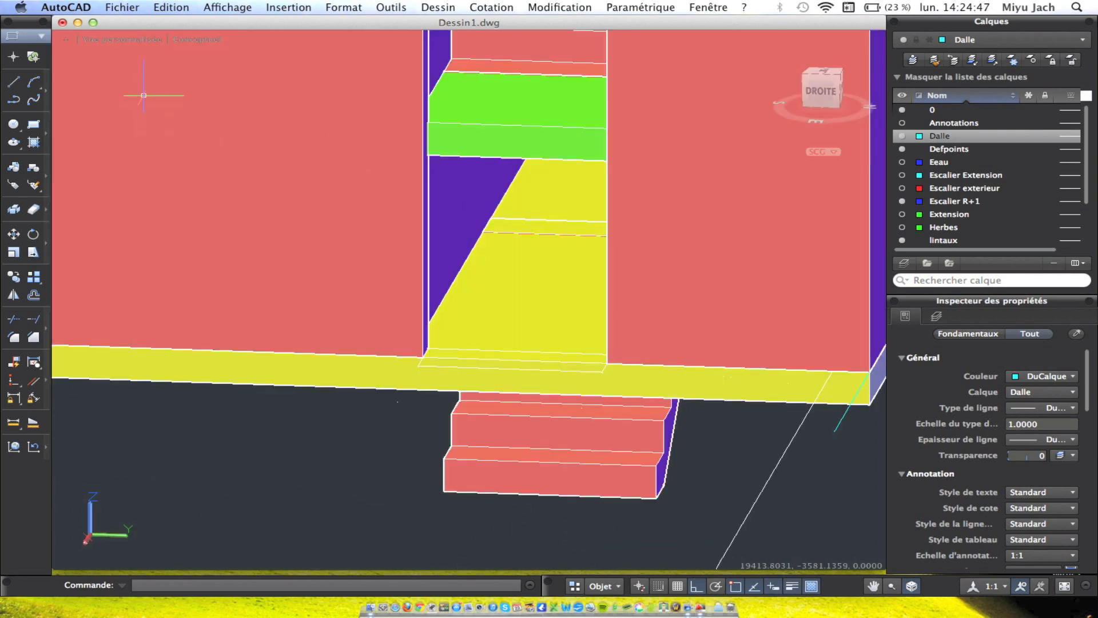
click(13, 85)
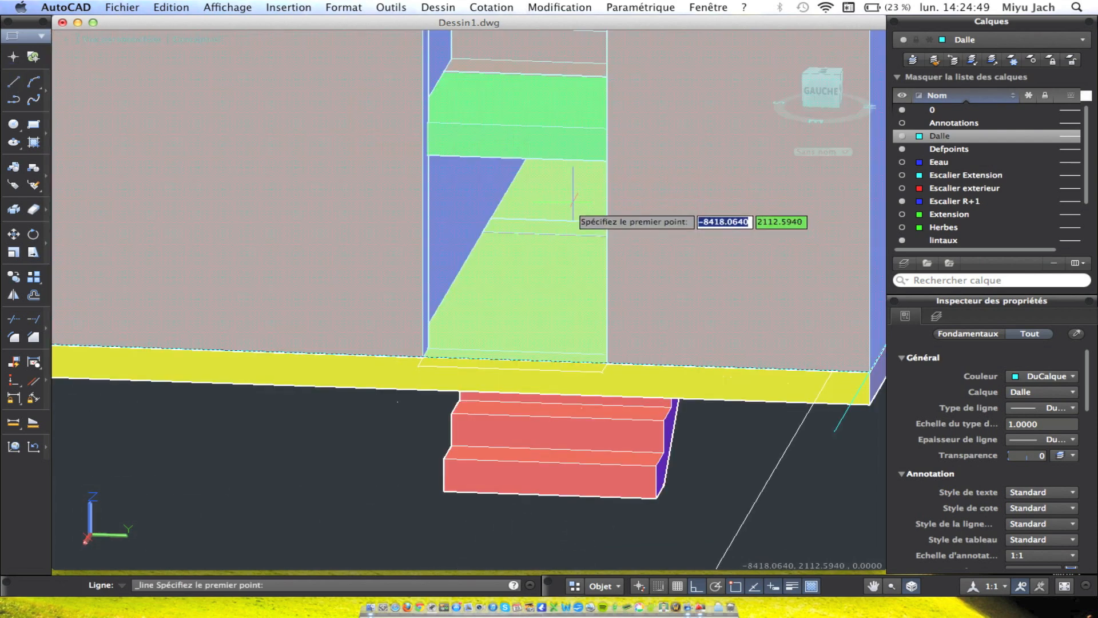
click(540, 233)
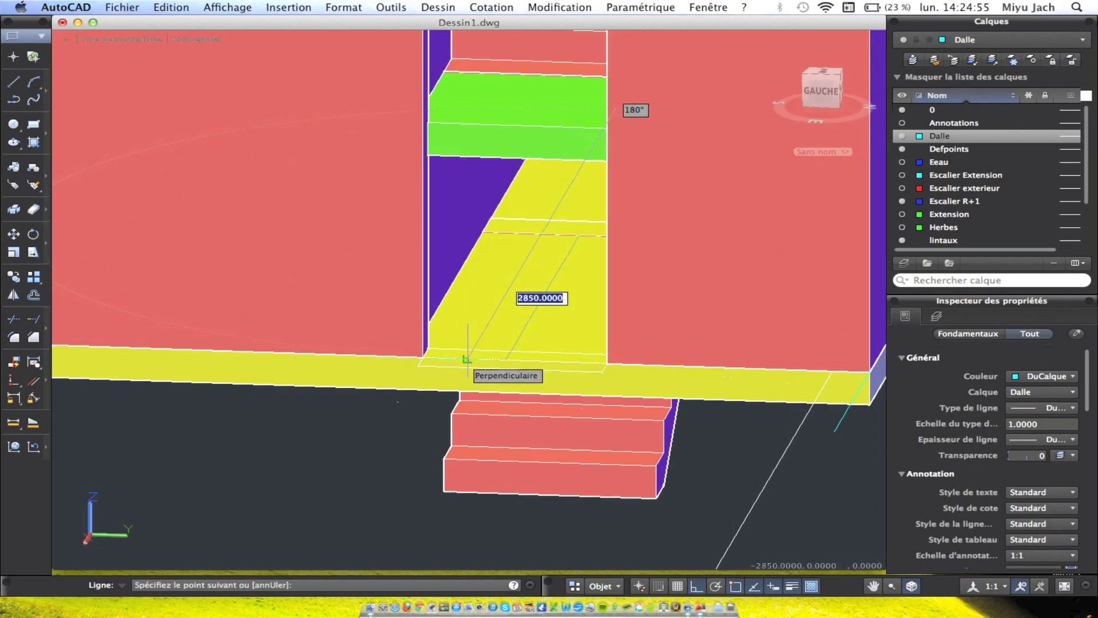
key(Escape)
Draw a line 2850 units long in the empty area beside the slab copy, parallel to its long side.
scroll(468, 359, down, 5)
scroll(763, 338, down, 2)
middle_drag(691, 323, 625, 389)
scroll(617, 400, up, 3)
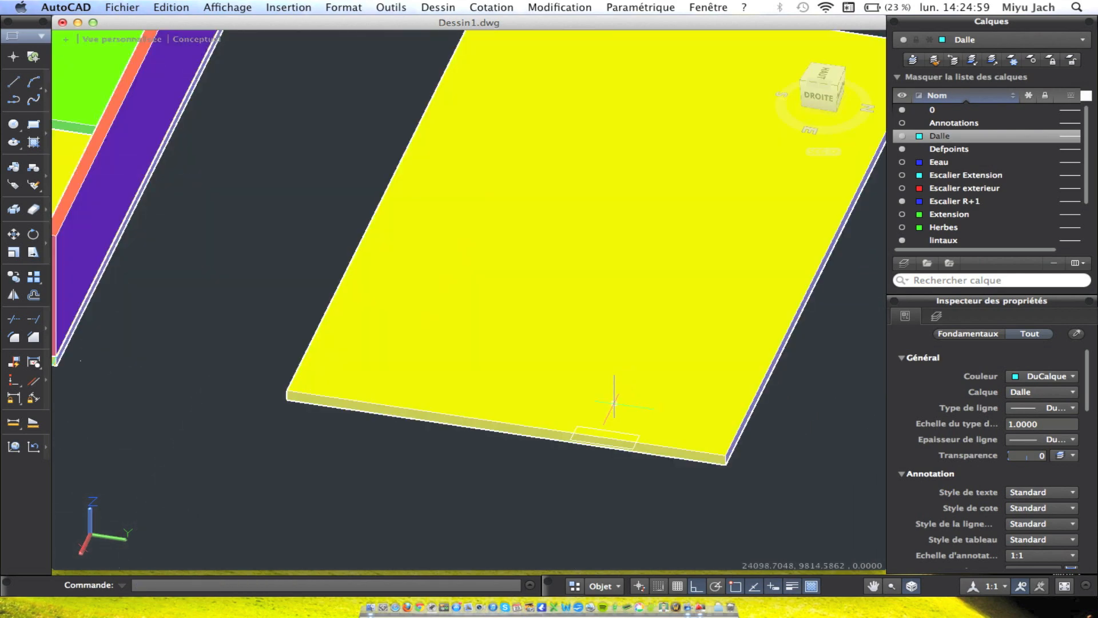
click(13, 82)
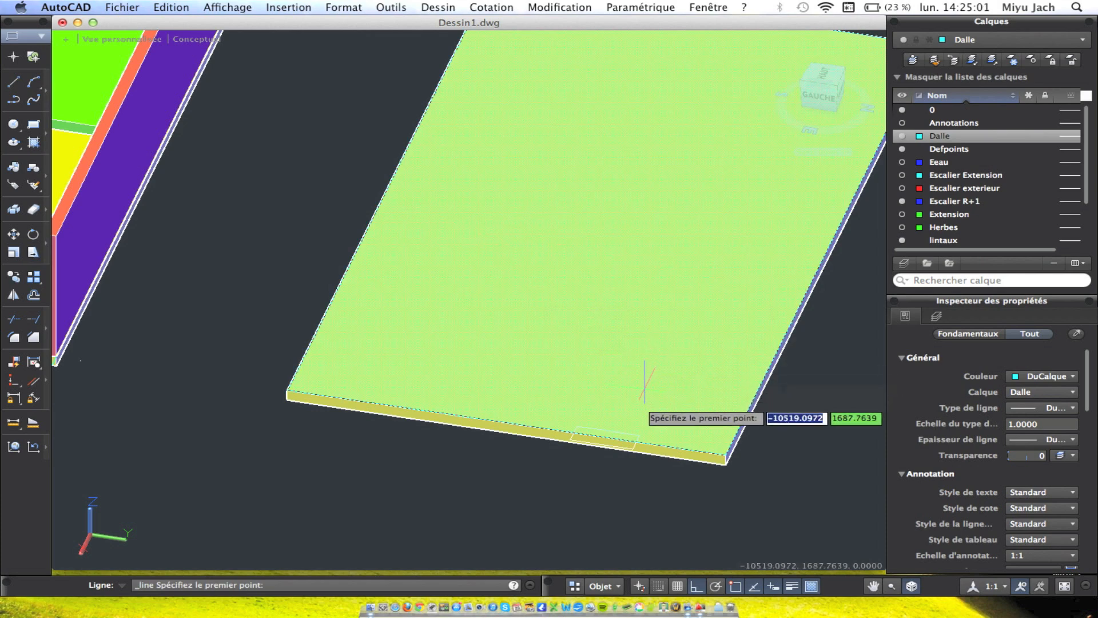
scroll(632, 435, down, 3)
click(599, 485)
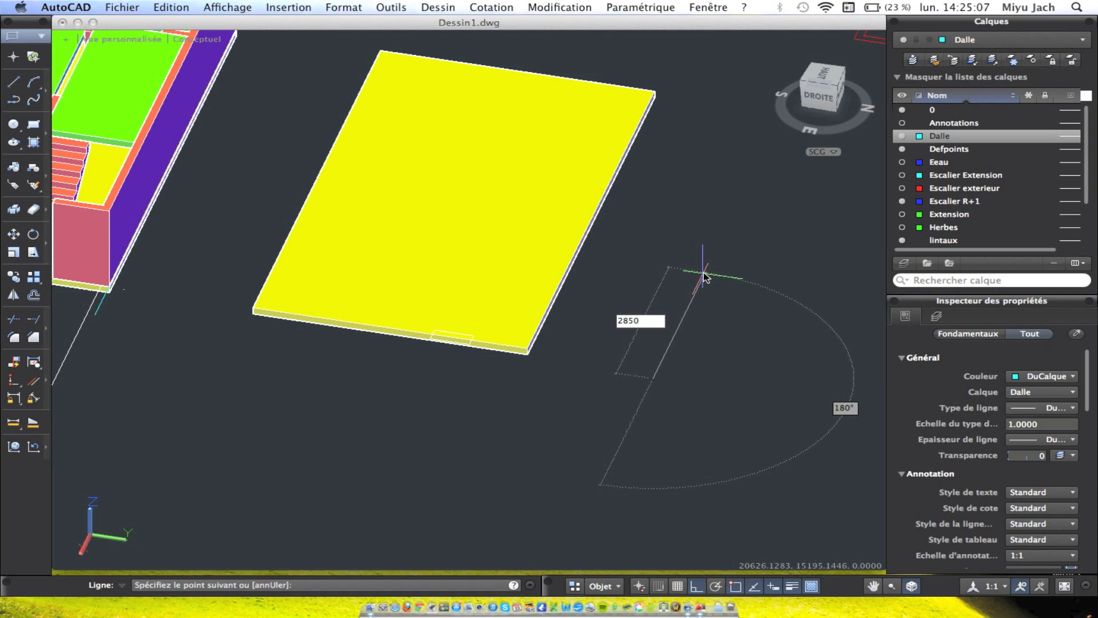
key(Return)
key(Return)
Draw a perpendicular line 1150 units long from the far end of the 2850-unit line.
scroll(704, 272, down, 5)
middle_drag(564, 264, 578, 258)
scroll(457, 248, up, 4)
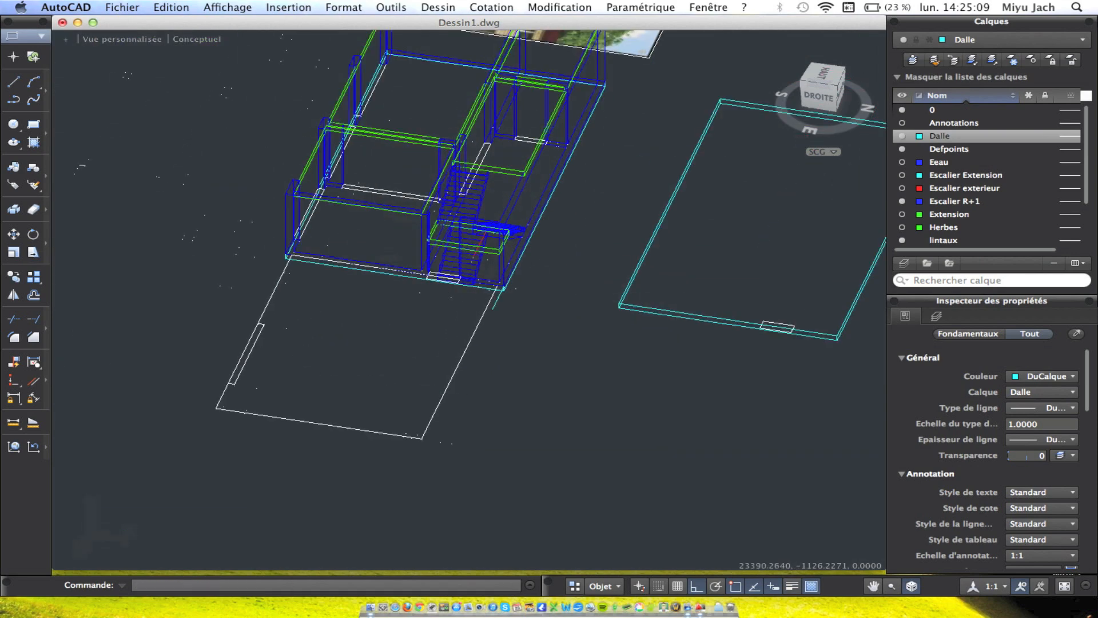
scroll(457, 249, up, 5)
mouse_move(444, 307)
shift+middle_down()
mouse_move(480, 295)
mouse_move(521, 257)
mouse_move(507, 255)
mouse_move(568, 247)
mouse_move(575, 257)
mouse_move(540, 279)
shift+middle_up()
mouse_move(779, 361)
middle_down()
mouse_move(504, 315)
mouse_move(583, 363)
mouse_move(426, 346)
middle_up()
click(15, 83)
click(571, 300)
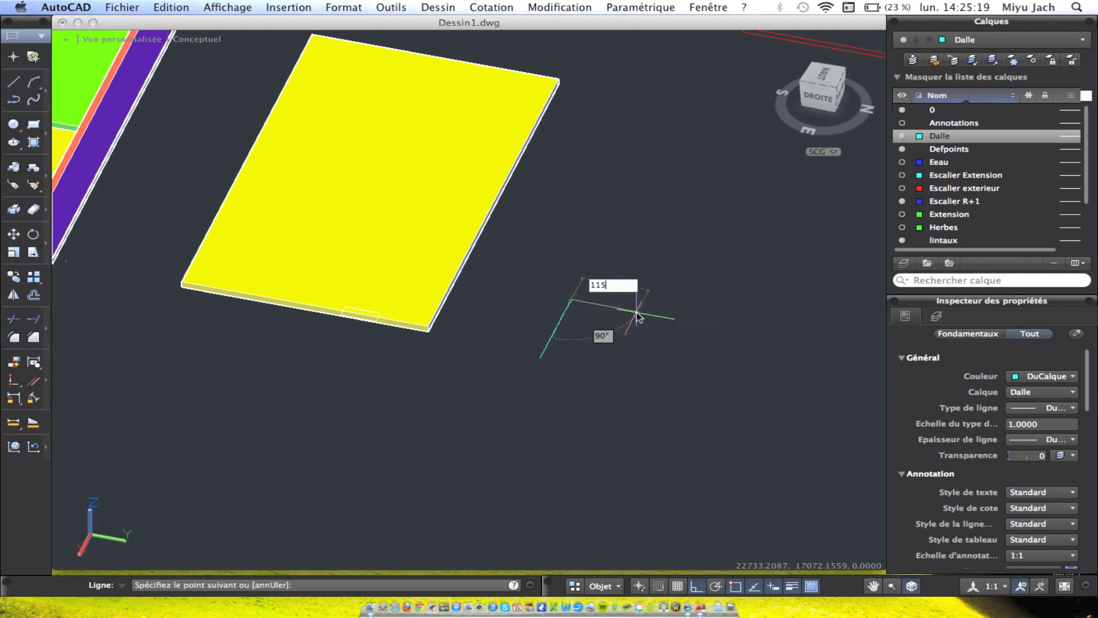
scroll(628, 309, up, 5)
Copy the short line and the long line to the opposite sides to close the rectangle.
click(563, 348)
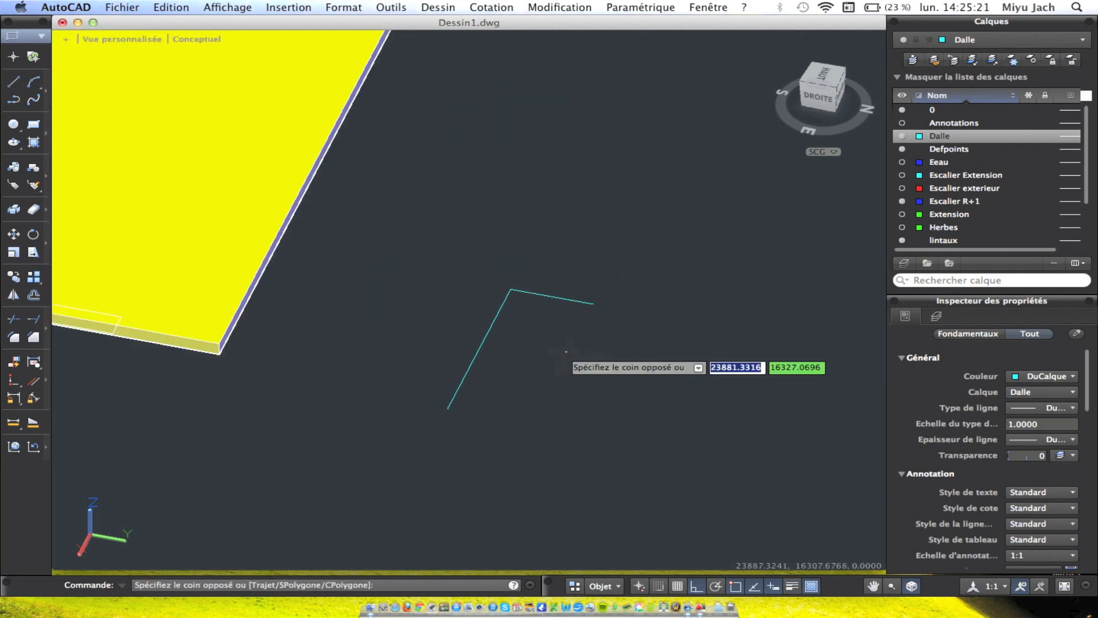
click(539, 279)
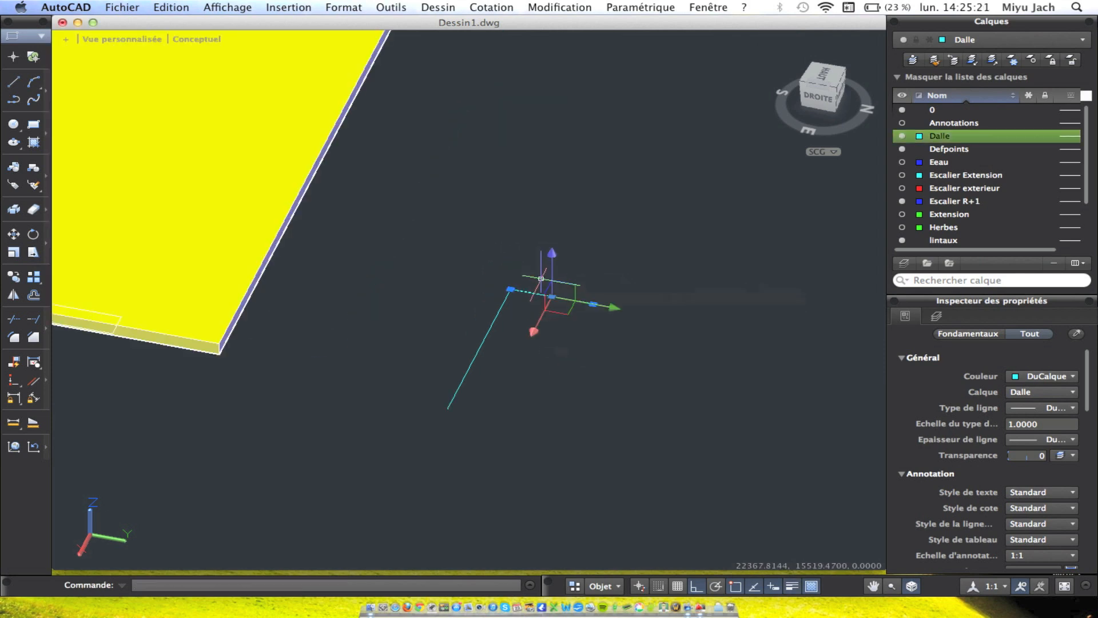
click(13, 276)
click(511, 289)
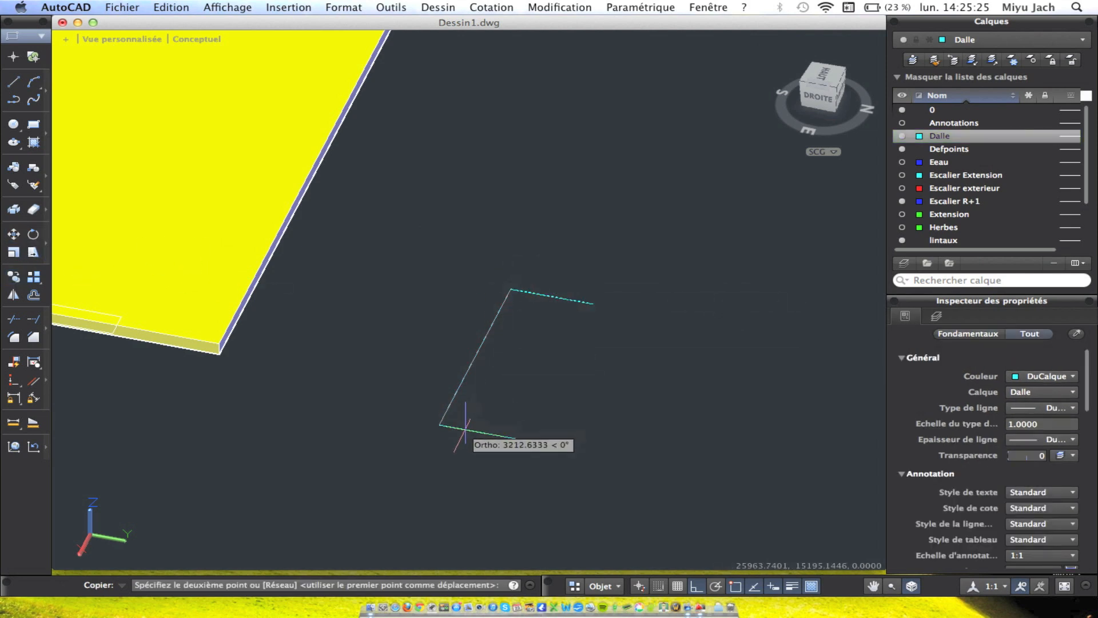
click(448, 409)
key(Return)
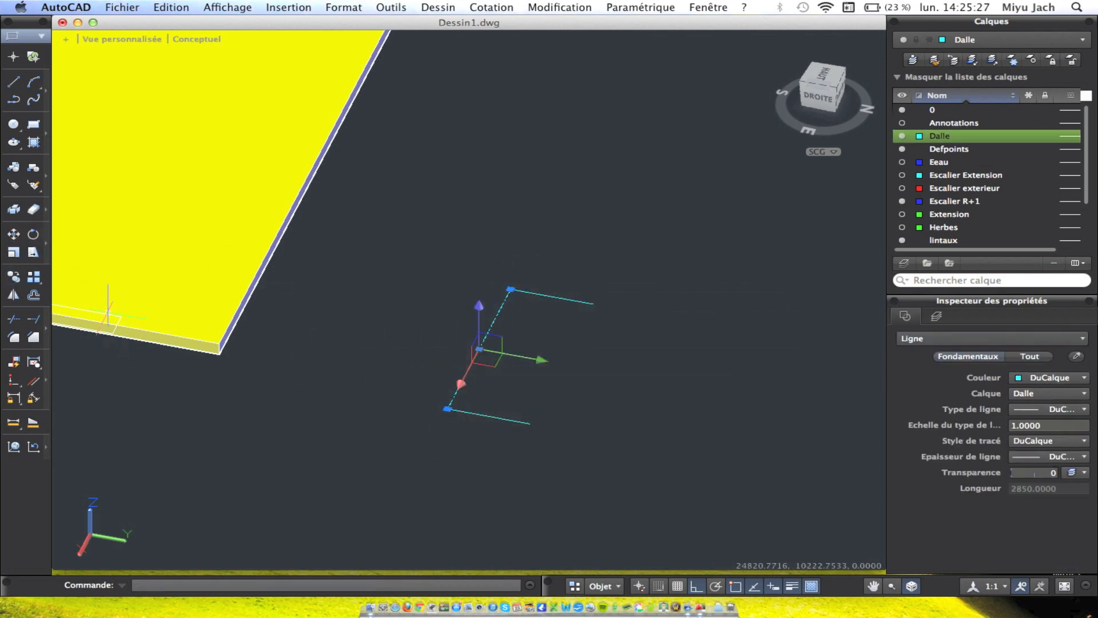
click(13, 277)
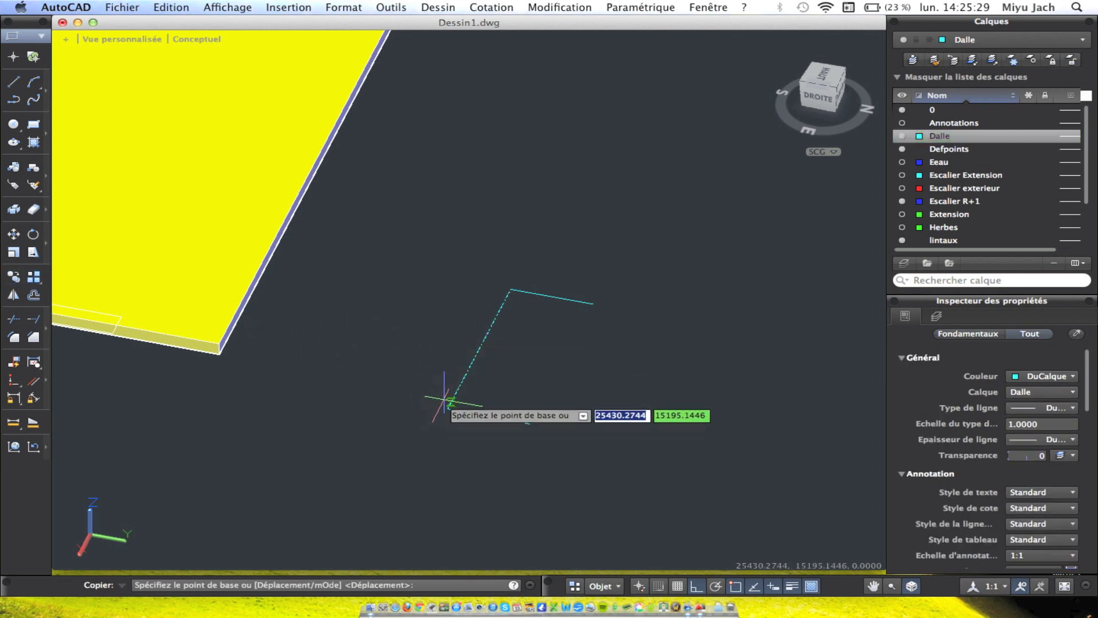
click(447, 409)
click(528, 423)
key(Return)
Convert the four lines of the rectangle into a region.
click(636, 442)
click(438, 237)
click(445, 6)
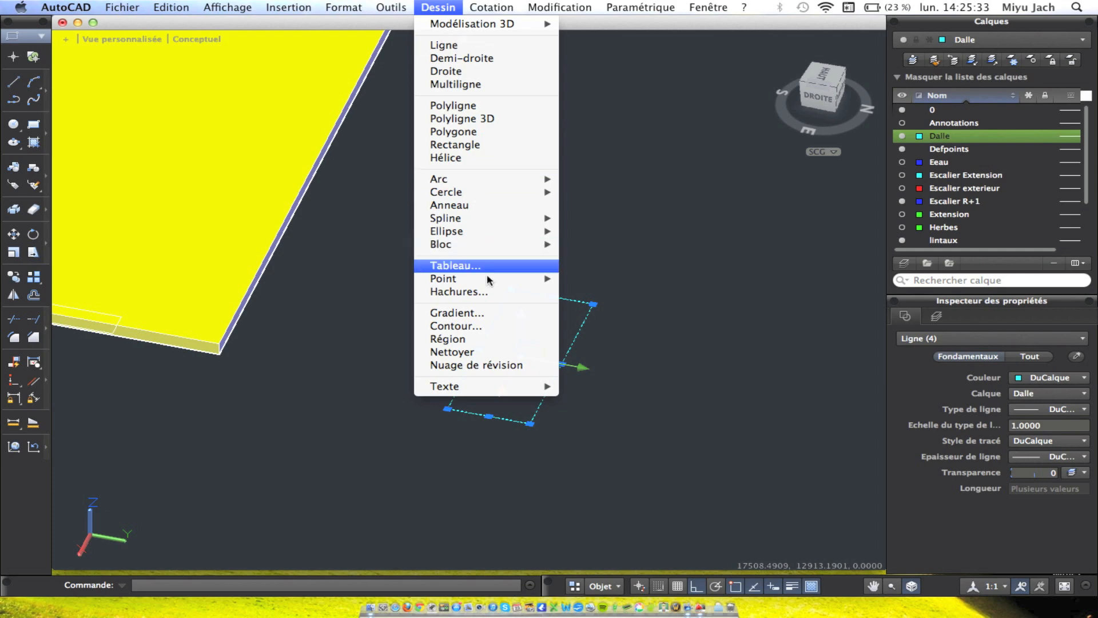
click(485, 338)
click(640, 482)
click(450, 267)
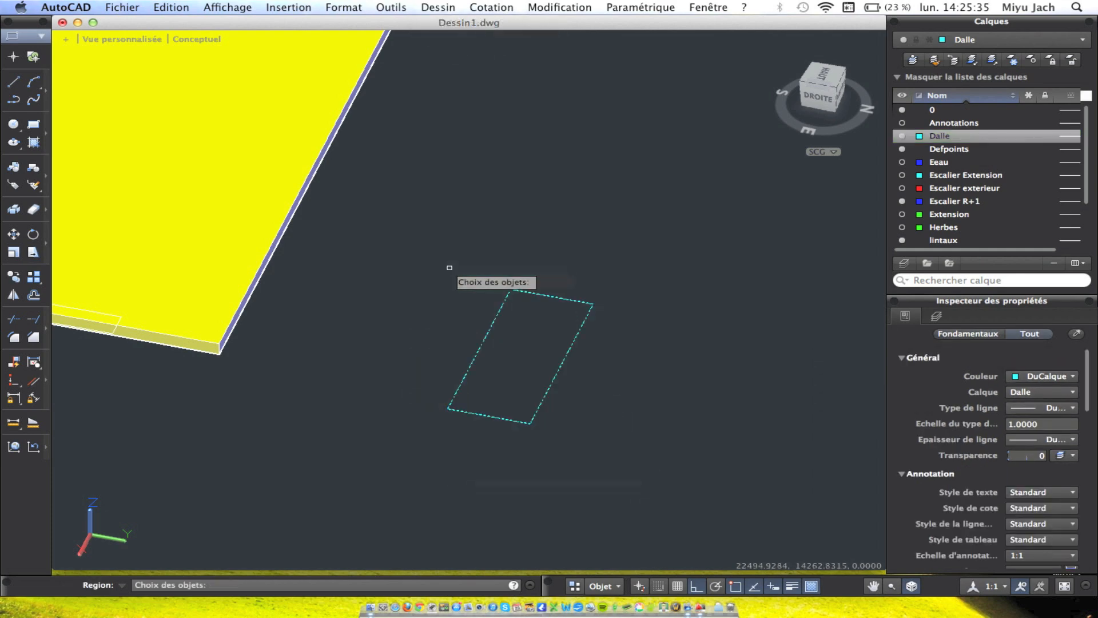
key(Return)
Extrude the rectangular region downward into a block much taller than the slab's thickness.
click(499, 311)
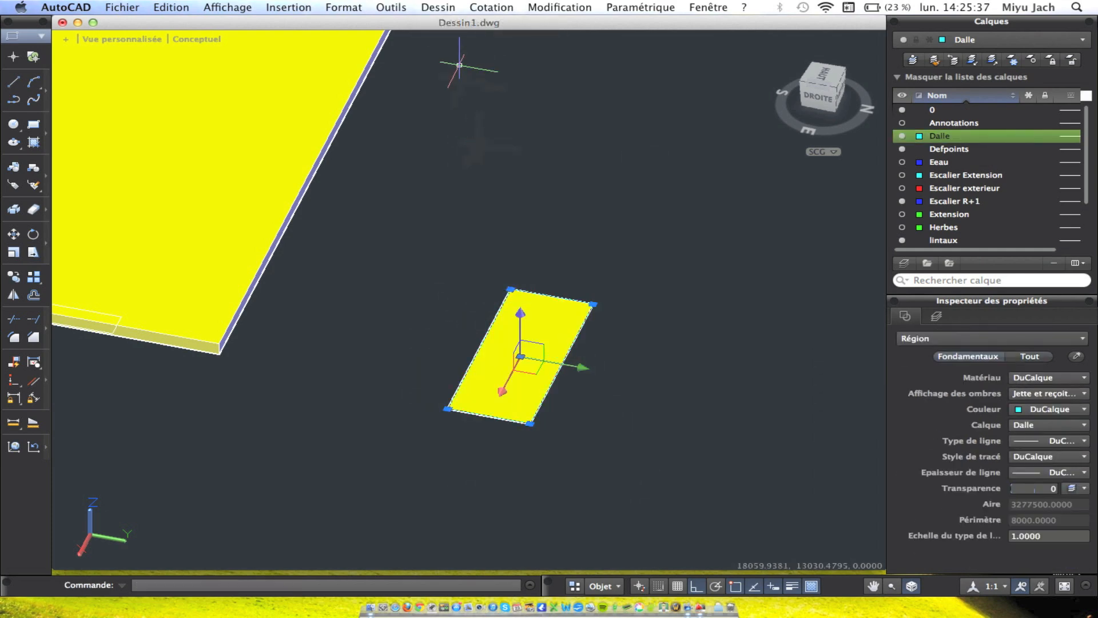
click(560, 7)
mouse_move(492, 7)
mouse_move(438, 7)
mouse_move(515, 24)
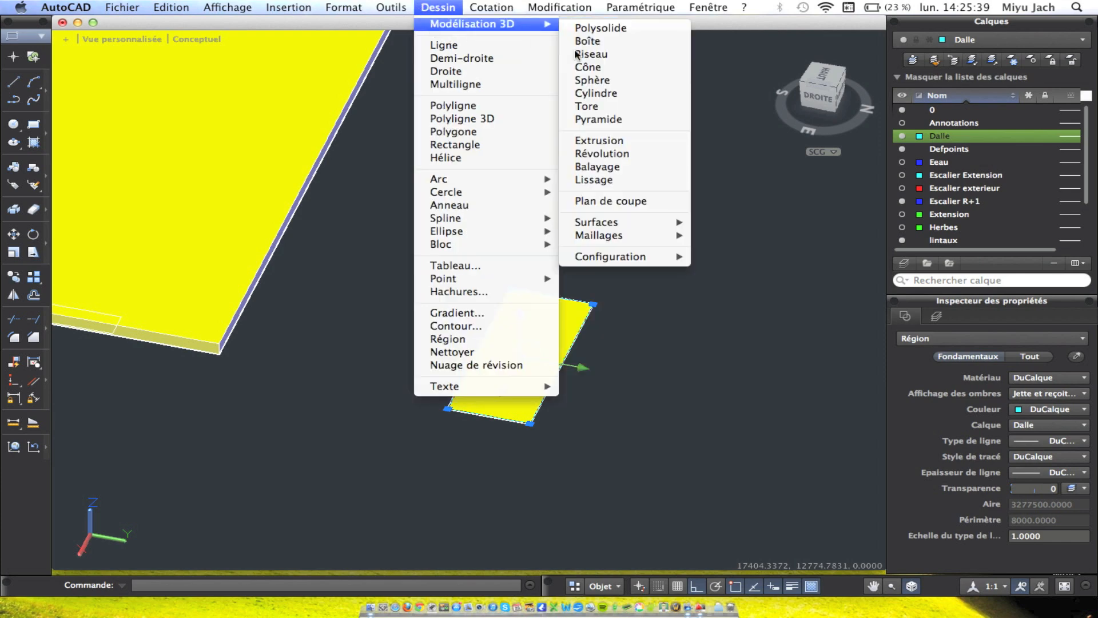
click(593, 145)
click(603, 479)
Try to move the block onto the entrance outline at the slab copy's front edge.
scroll(548, 309, down, 5)
middle_drag(548, 309, 658, 323)
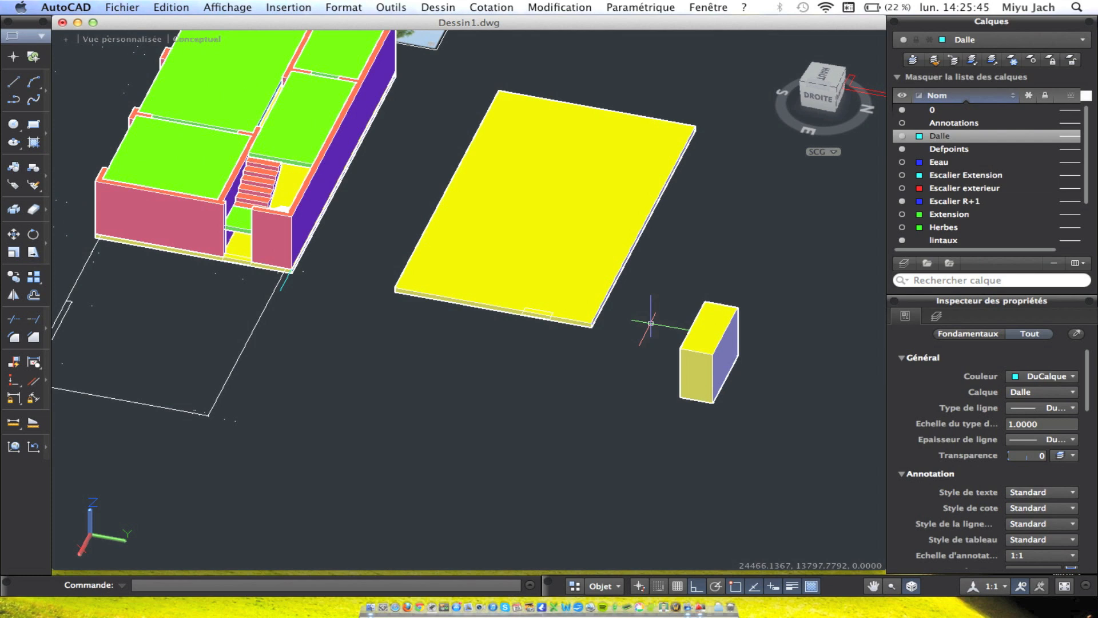
click(705, 352)
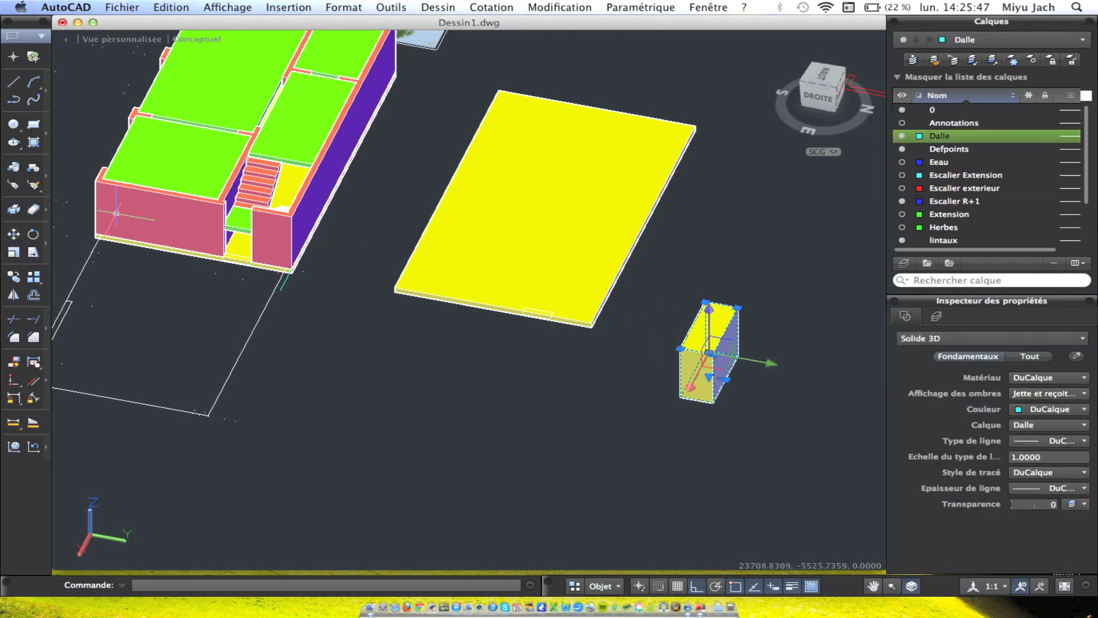
click(13, 234)
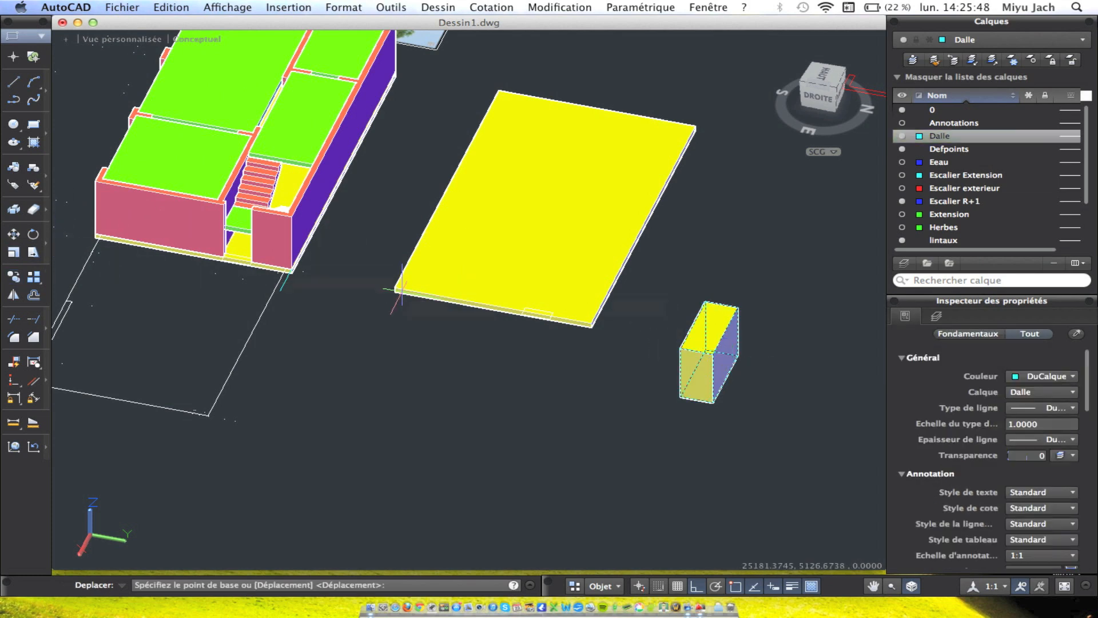
scroll(696, 352, up, 6)
click(697, 353)
middle_drag(245, 182, 427, 290)
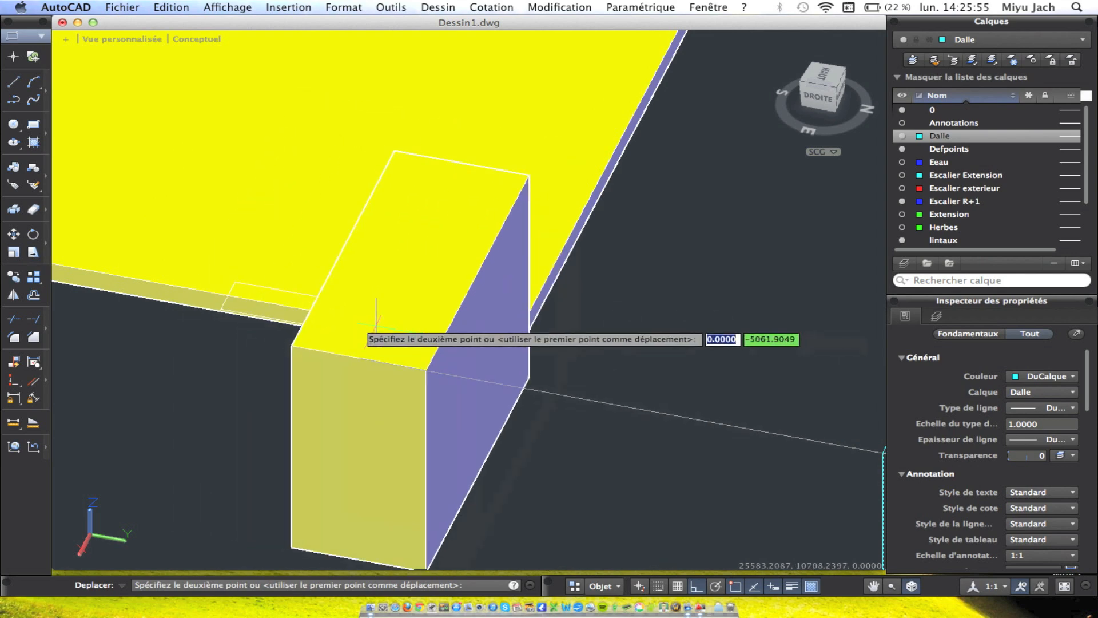
scroll(289, 320, up, 5)
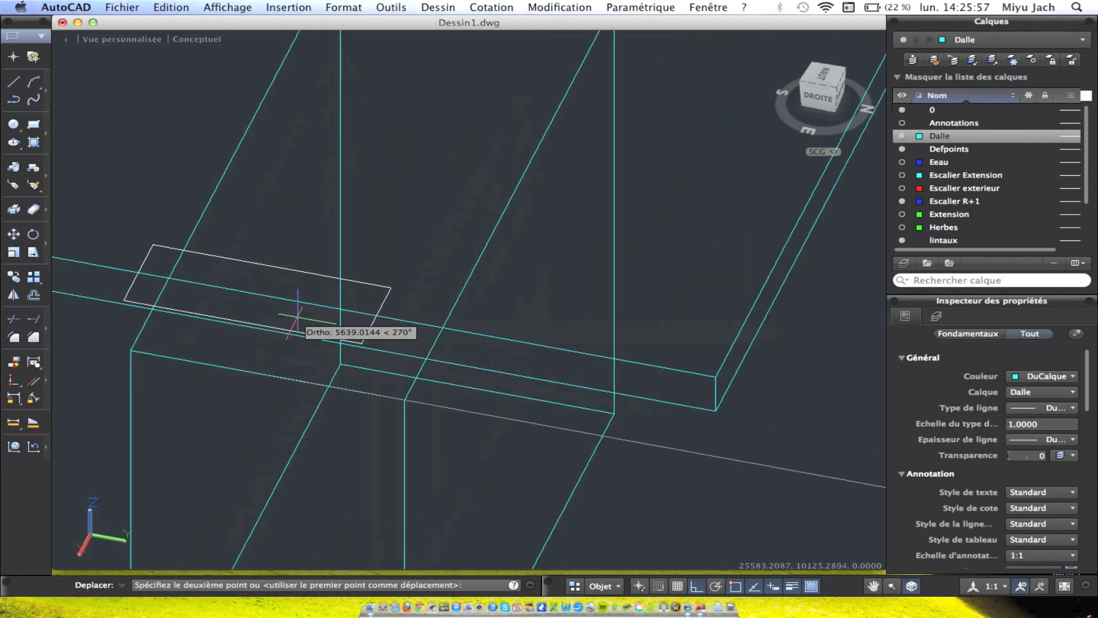
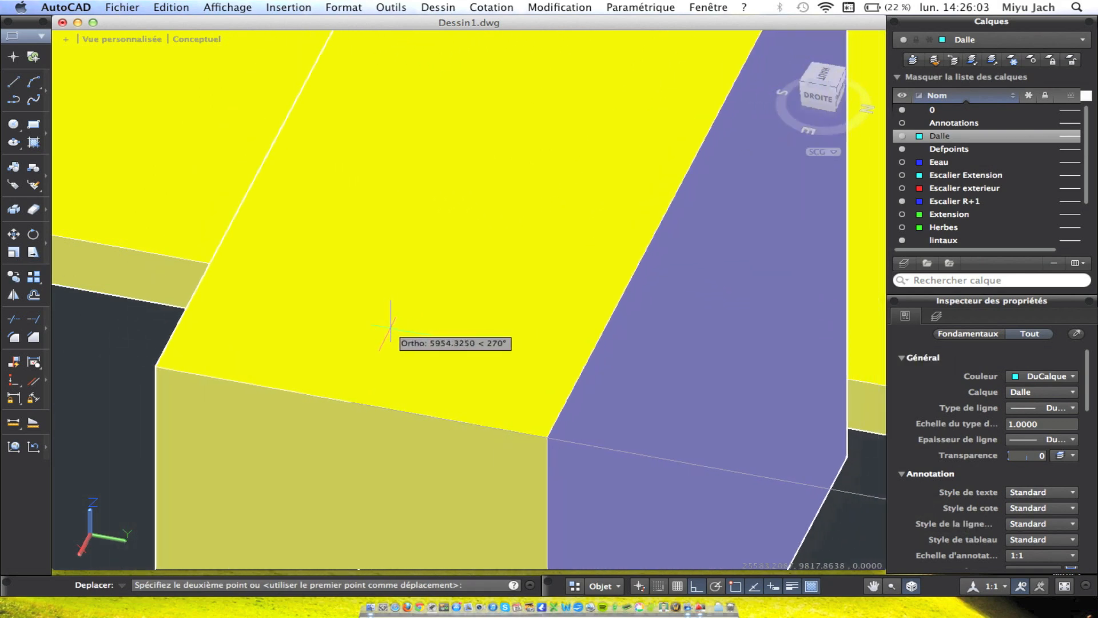
click(629, 366)
scroll(625, 393, down, 5)
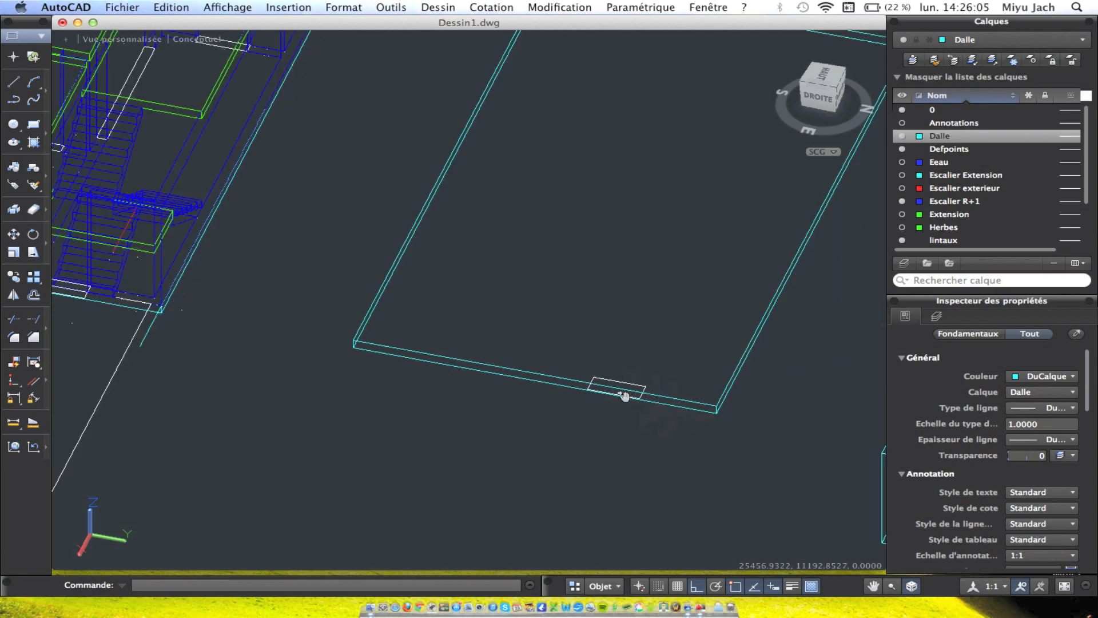
Switch the visual style of the view to 2D wireframe.
click(368, 6)
mouse_move(228, 8)
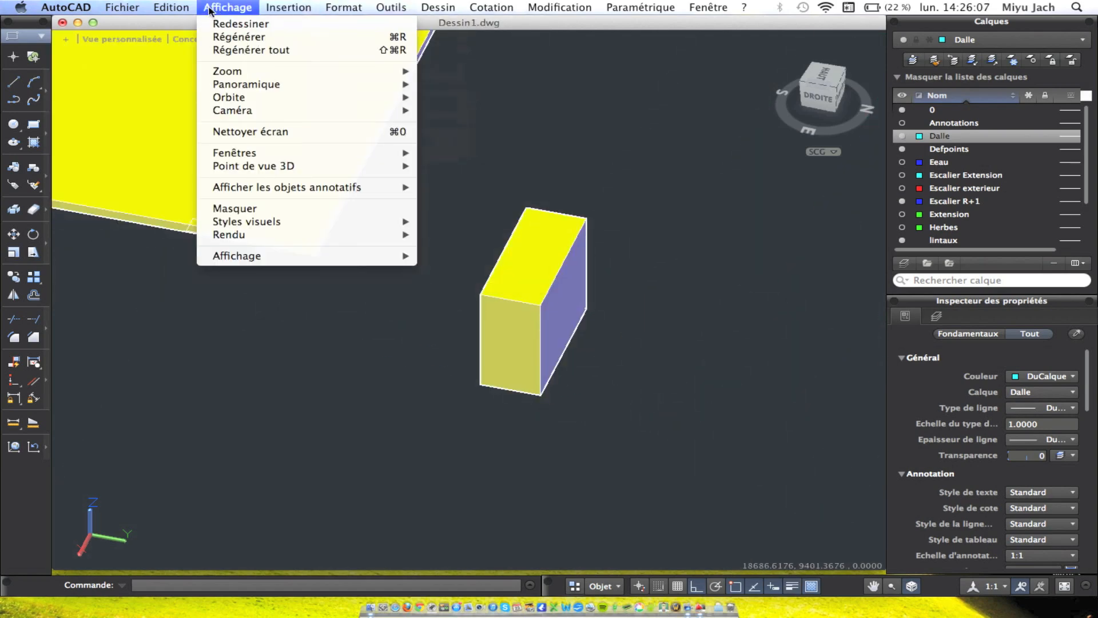
mouse_move(400, 222)
click(490, 228)
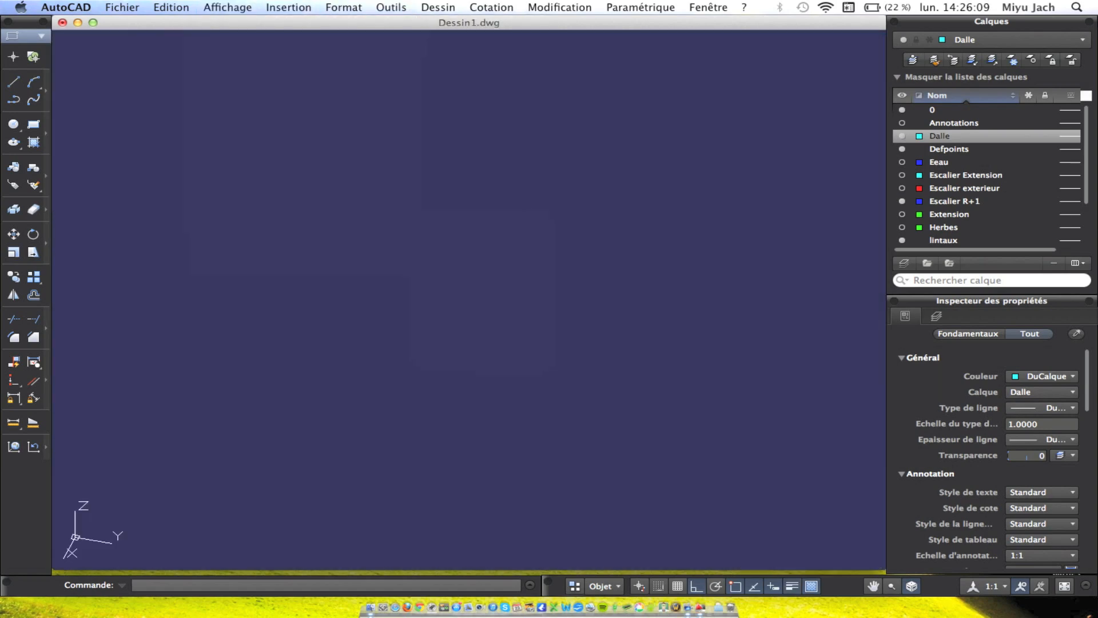
Move the block from the midpoint of its top front edge to the midpoint of the entrance outline's front edge.
click(15, 233)
click(510, 300)
middle_drag(231, 267, 478, 326)
scroll(440, 290, up, 10)
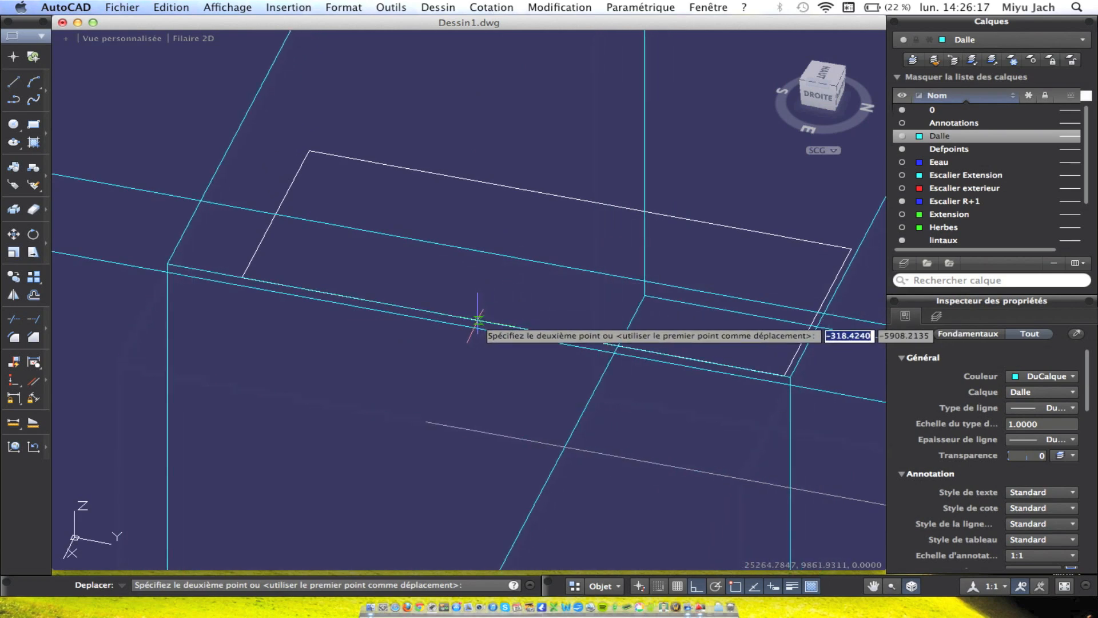
click(512, 327)
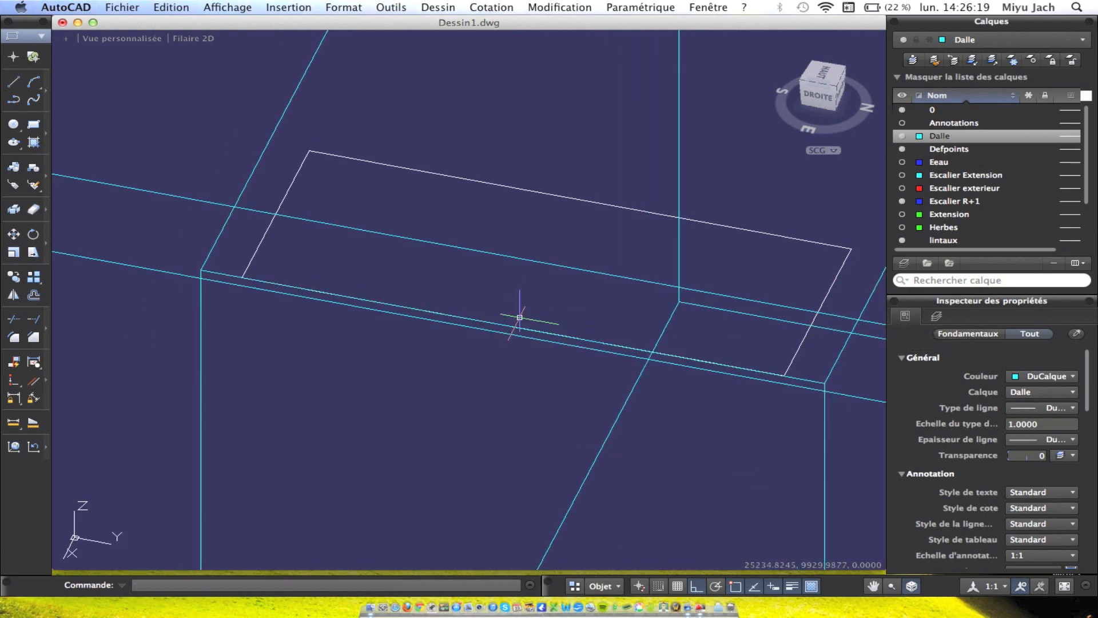
Move the block up from the lower to the upper front edge of the slab copy.
scroll(458, 315, down, 4)
click(587, 425)
click(132, 335)
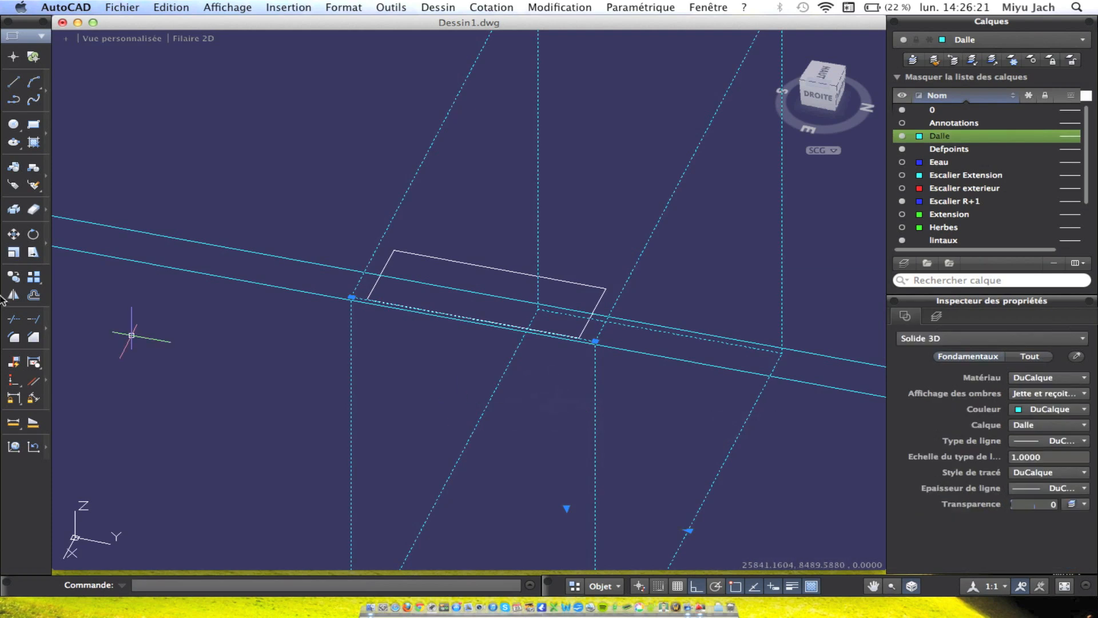
click(13, 237)
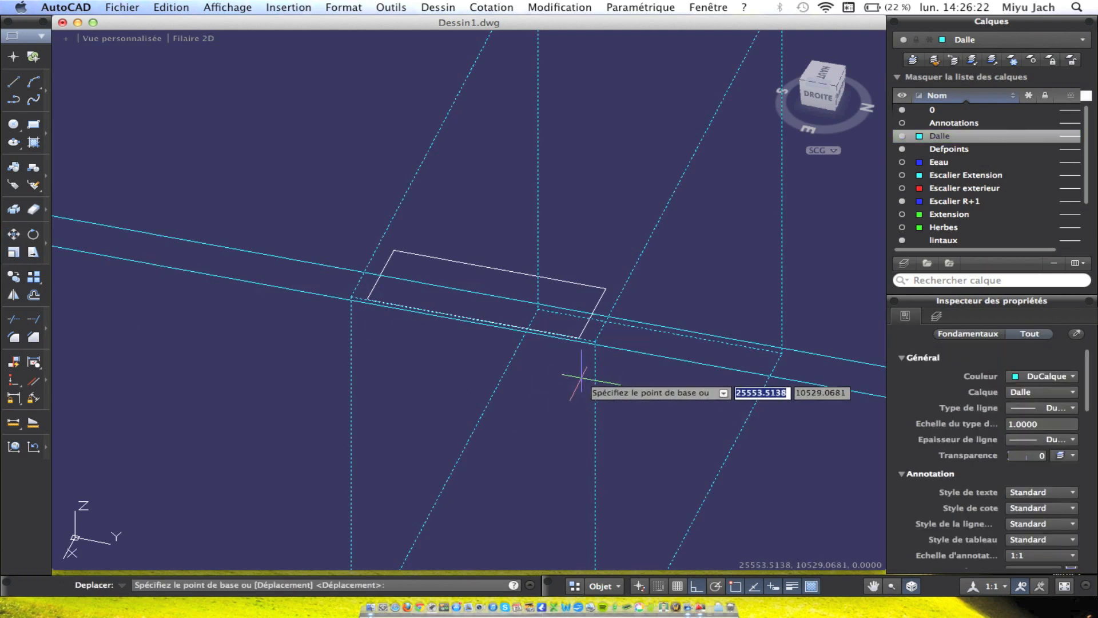
click(473, 320)
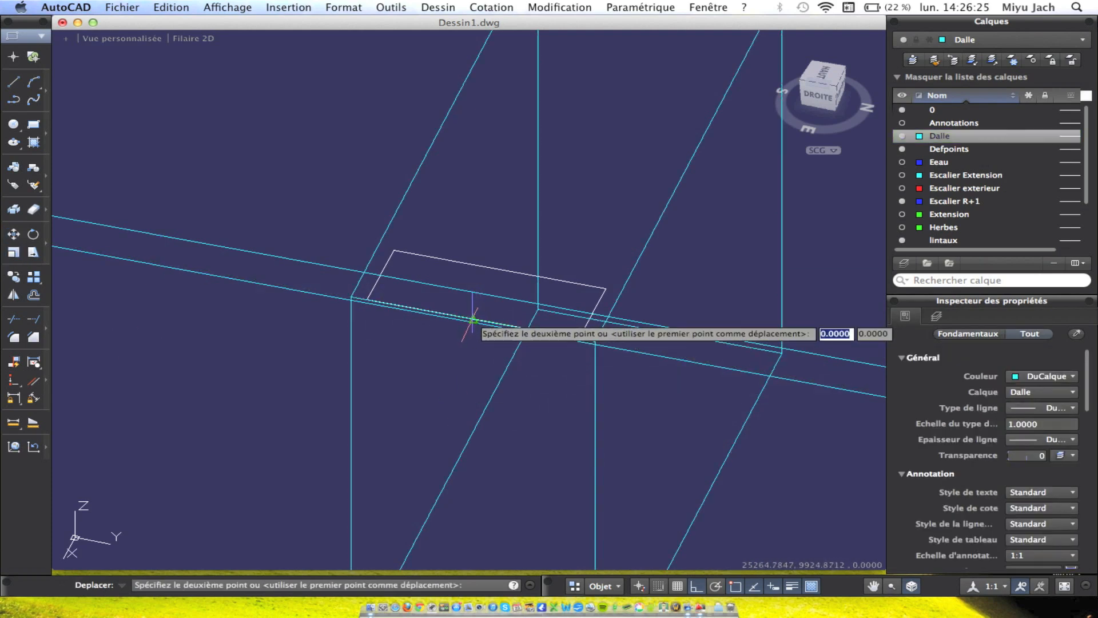
click(483, 298)
scroll(484, 265, down, 5)
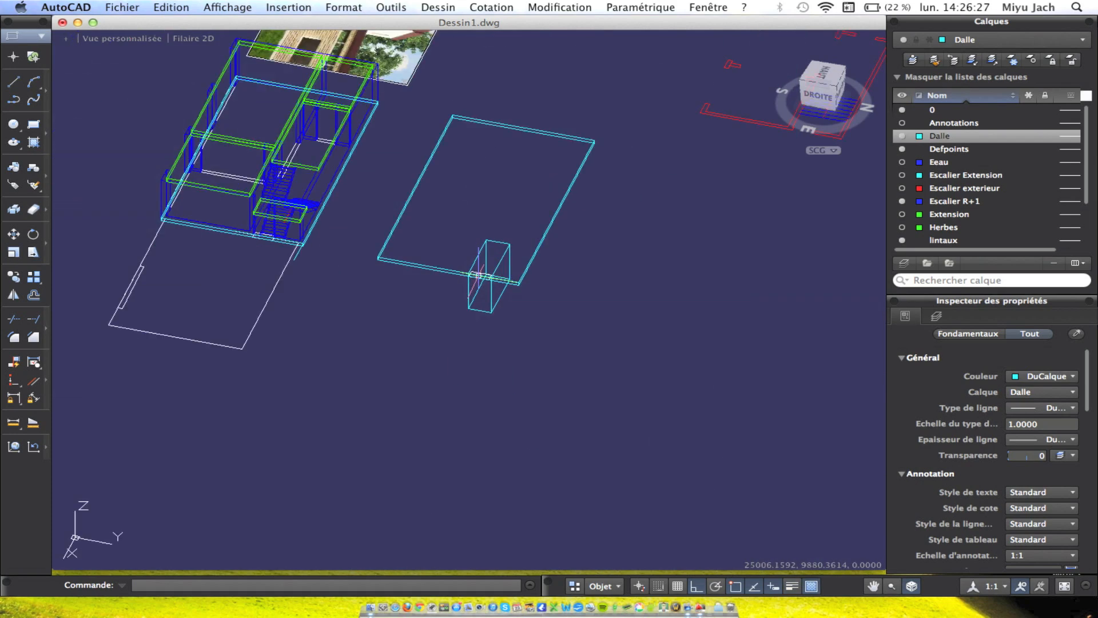
Move the block straight up so that it protrudes both above and below the slab copy.
scroll(487, 277, up, 5)
click(520, 373)
click(491, 349)
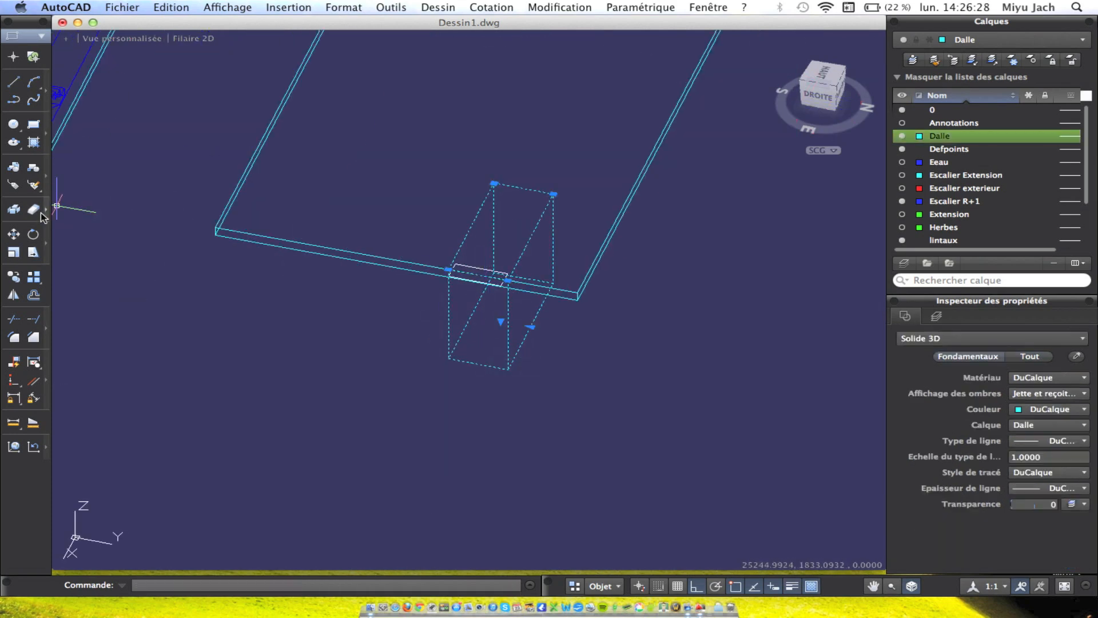
click(13, 234)
click(558, 408)
click(556, 389)
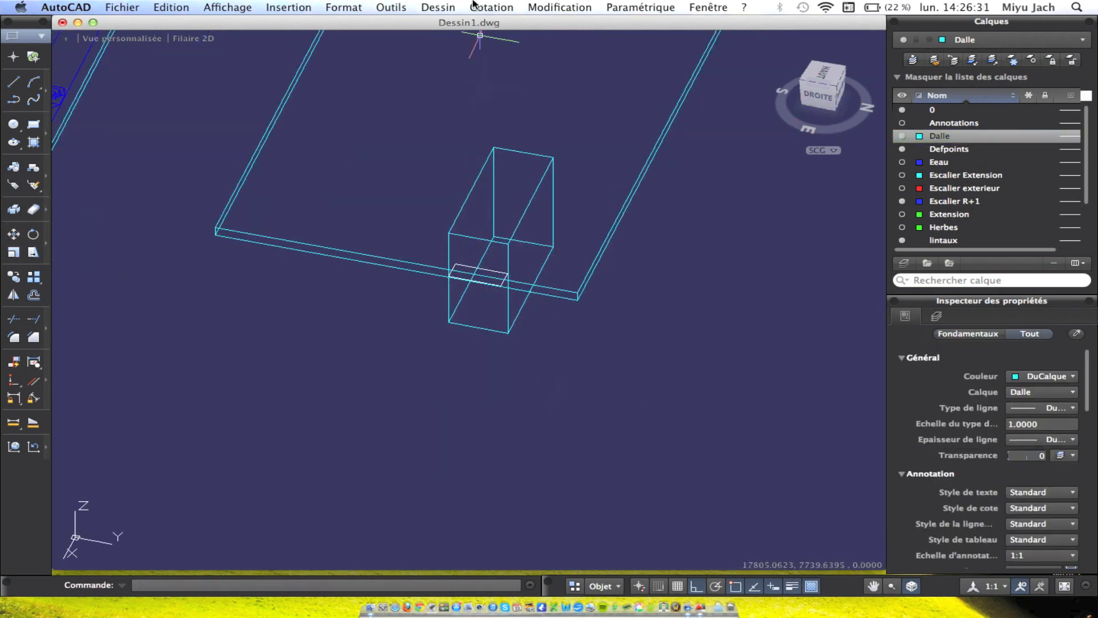
Switch the visual style of the view to Conceptual.
click(257, 5)
mouse_move(280, 222)
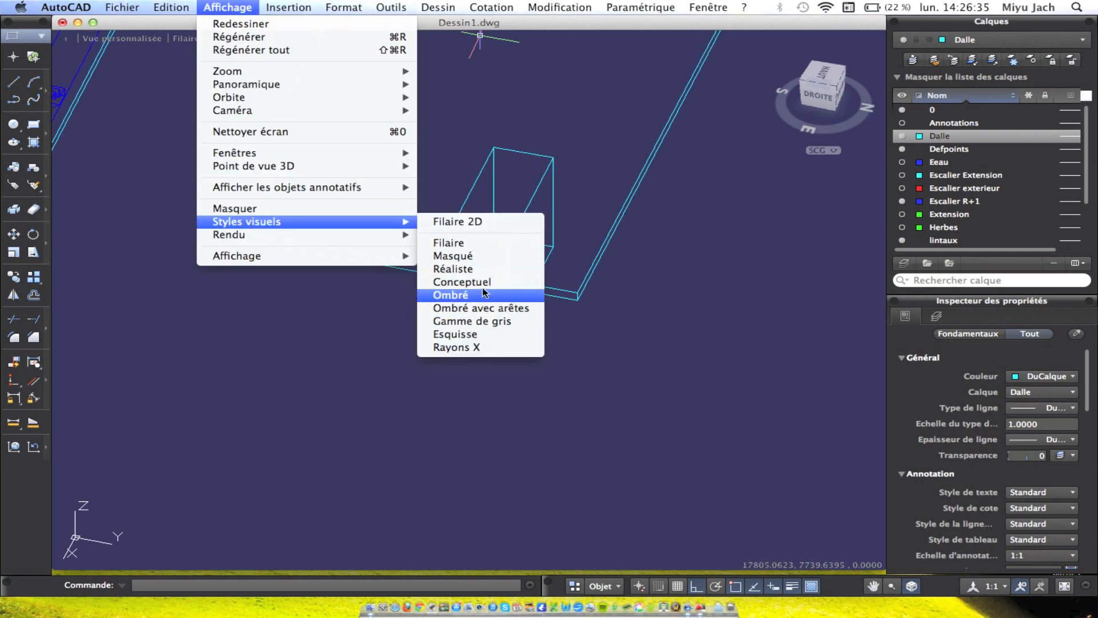
click(479, 282)
middle_drag(515, 205, 603, 303)
Examine how the block passes through the slab copy at its front edge, checking each solid separately.
click(618, 295)
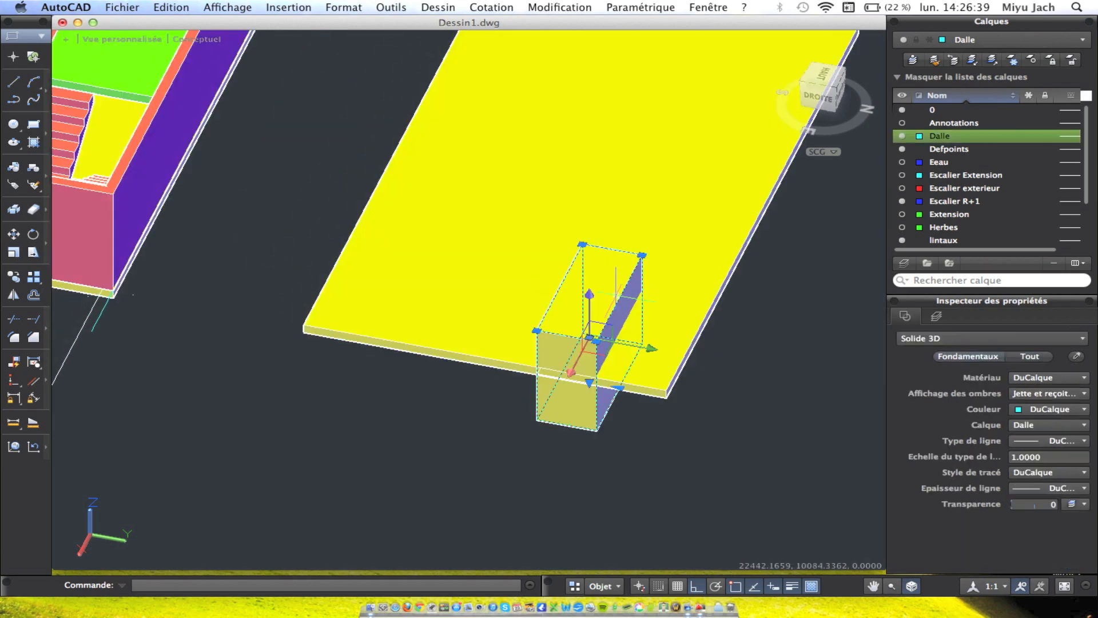
key(Escape)
click(642, 215)
key(Escape)
click(642, 216)
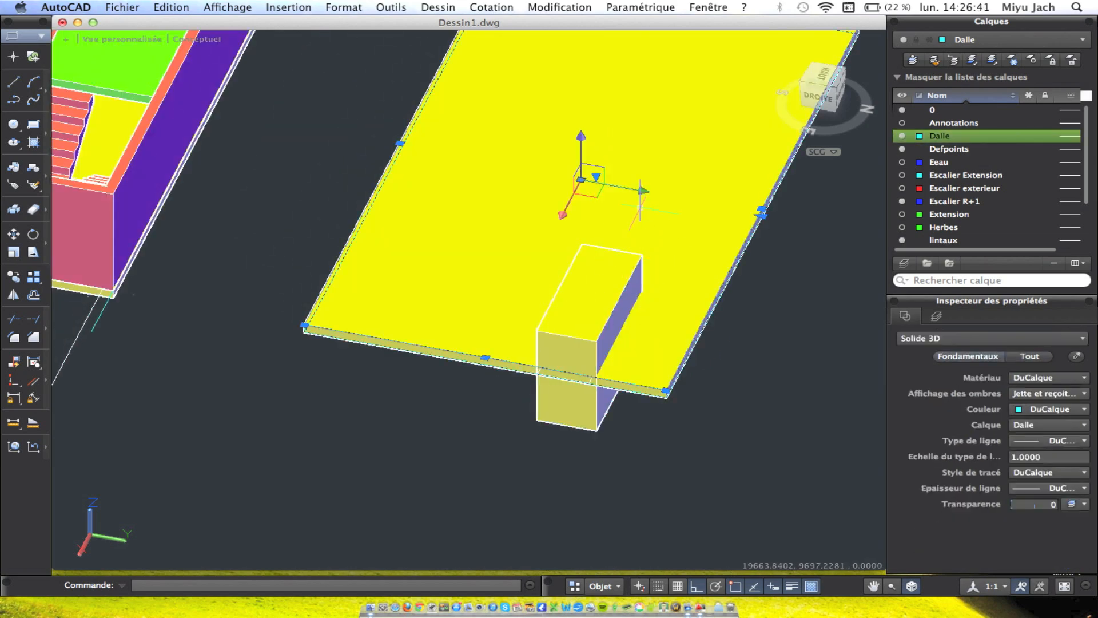
key(Escape)
click(588, 309)
key(Escape)
mouse_move(629, 321)
shift+middle_down()
mouse_move(663, 346)
mouse_move(559, 318)
mouse_move(654, 326)
shift+middle_up()
click(739, 394)
key(Escape)
Subtract the block from the slab copy to cut the stairwell opening.
click(438, 7)
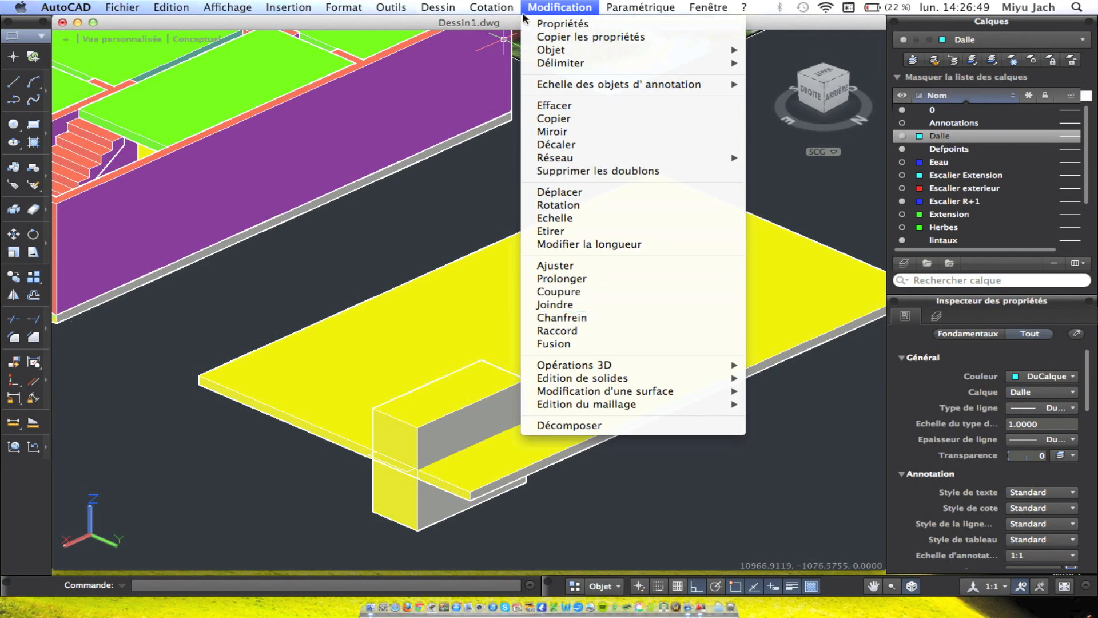
mouse_move(635, 368)
click(800, 324)
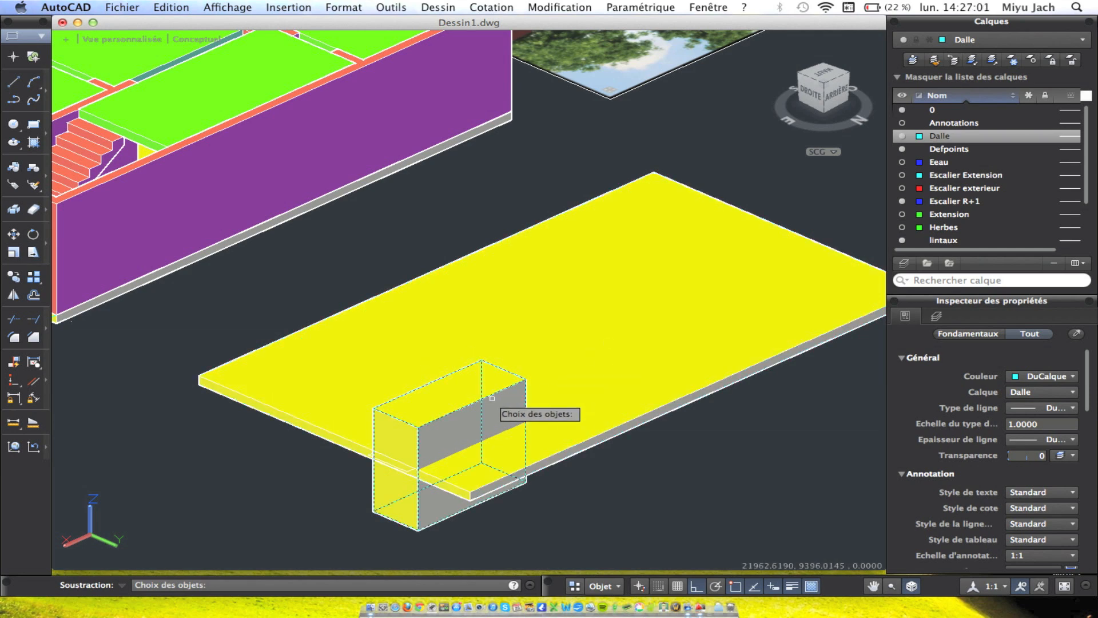
key(Return)
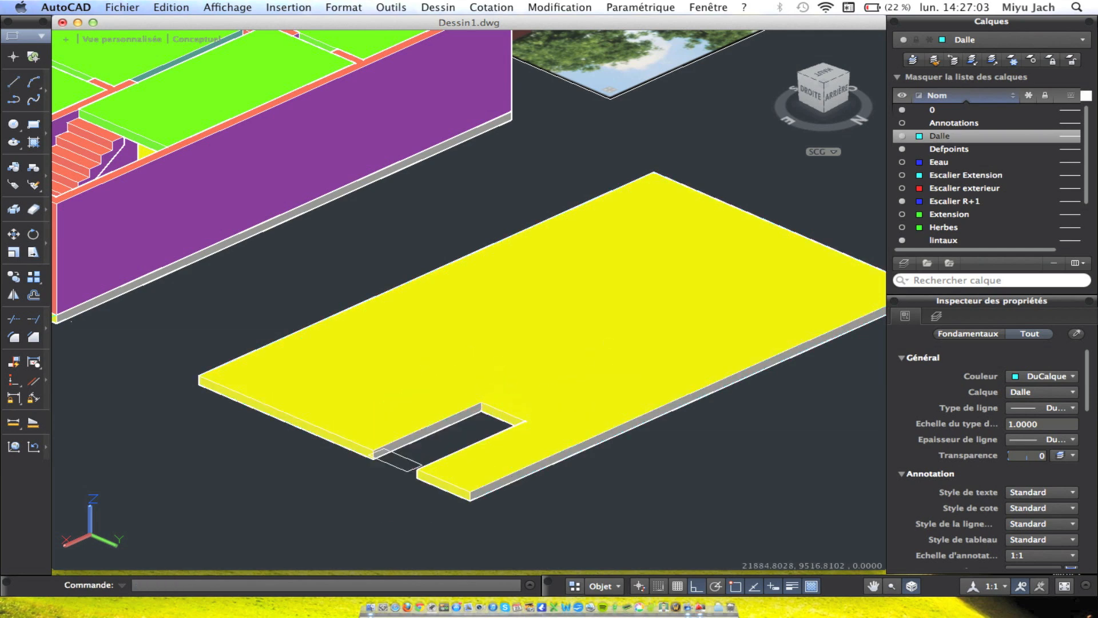
Delete the leftover entrance outline at the mouth of the slab copy's opening.
shift+middle_drag(506, 398, 613, 437)
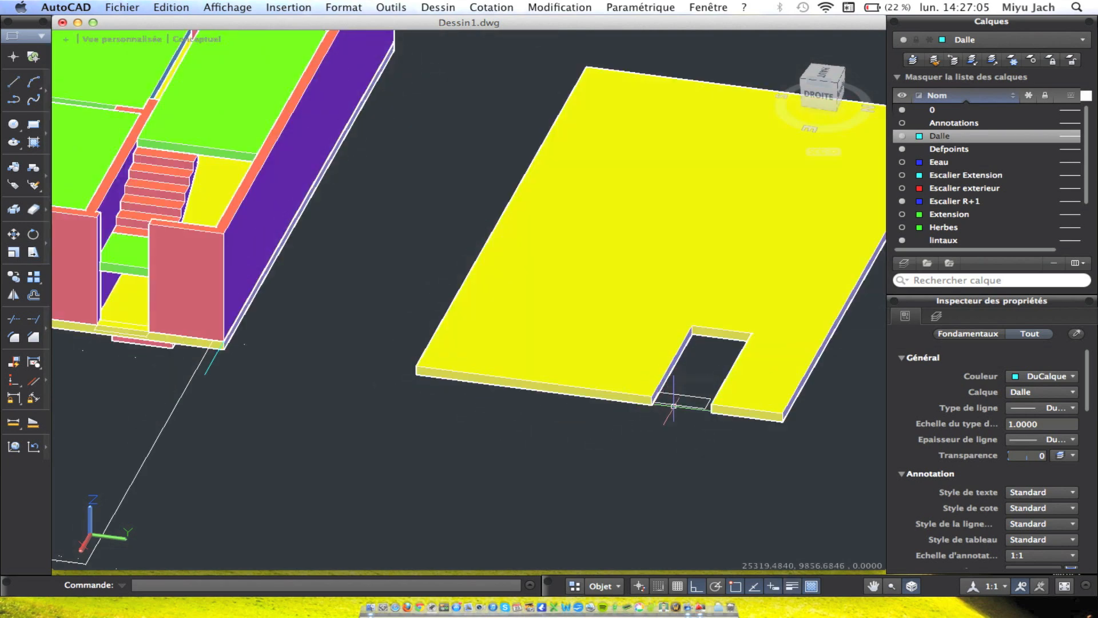
click(674, 405)
key(Delete)
Delete the original uncut ground slab beneath the villa.
middle_drag(578, 395, 707, 356)
click(258, 278)
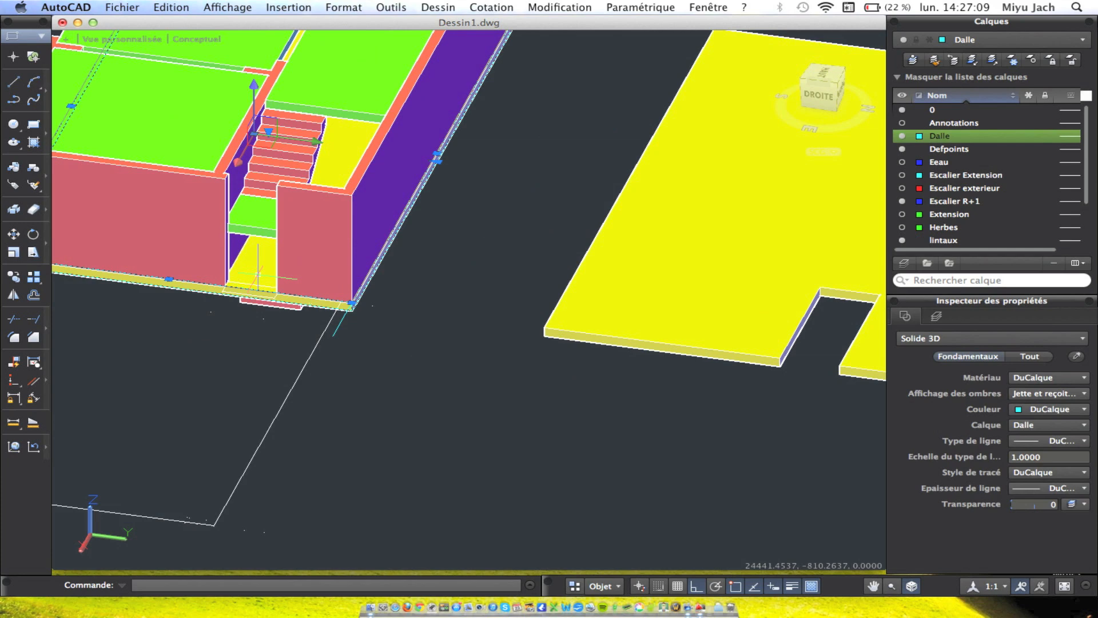
key(Delete)
click(715, 281)
scroll(789, 326, right, 5)
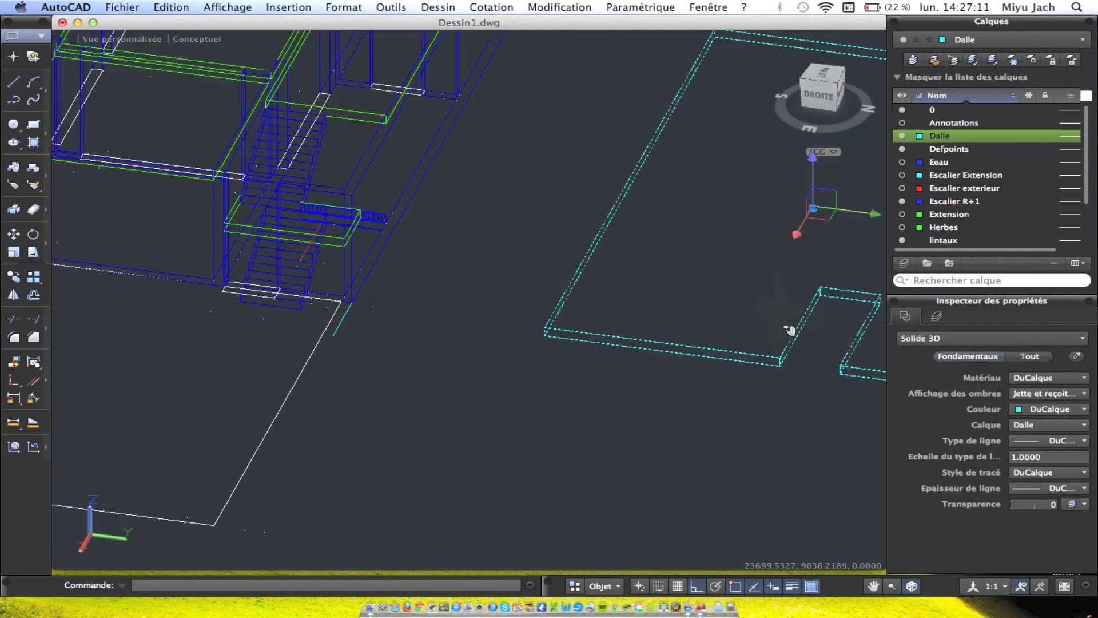
click(19, 280)
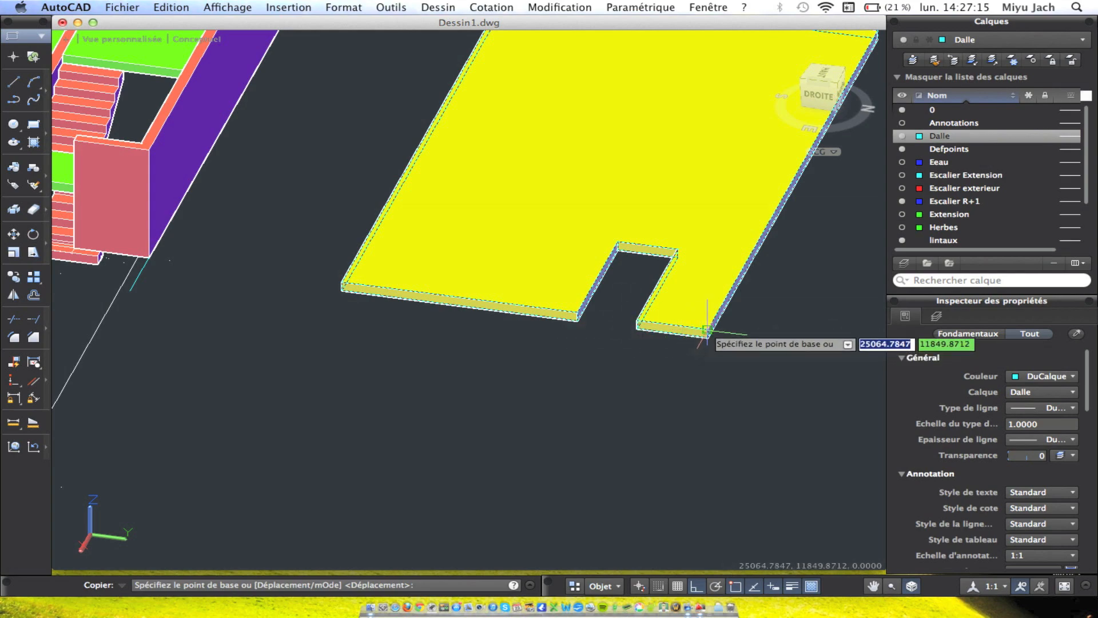
shift+middle_drag(307, 279, 564, 305)
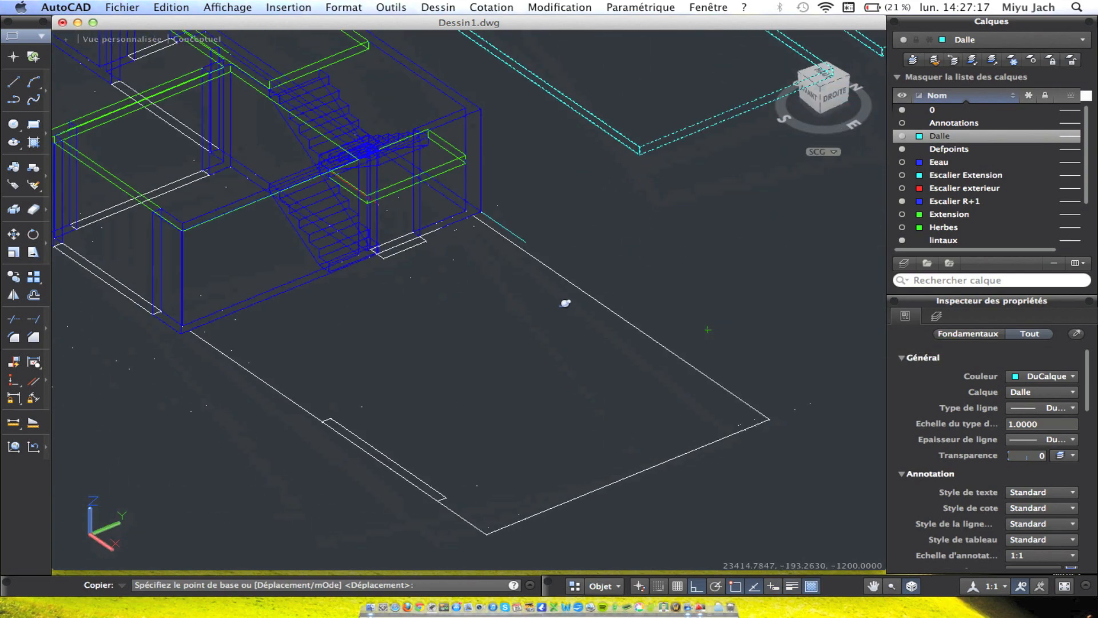
mouse_move(558, 182)
shift+middle_down()
mouse_move(551, 196)
mouse_move(605, 188)
shift+middle_up()
key(Escape)
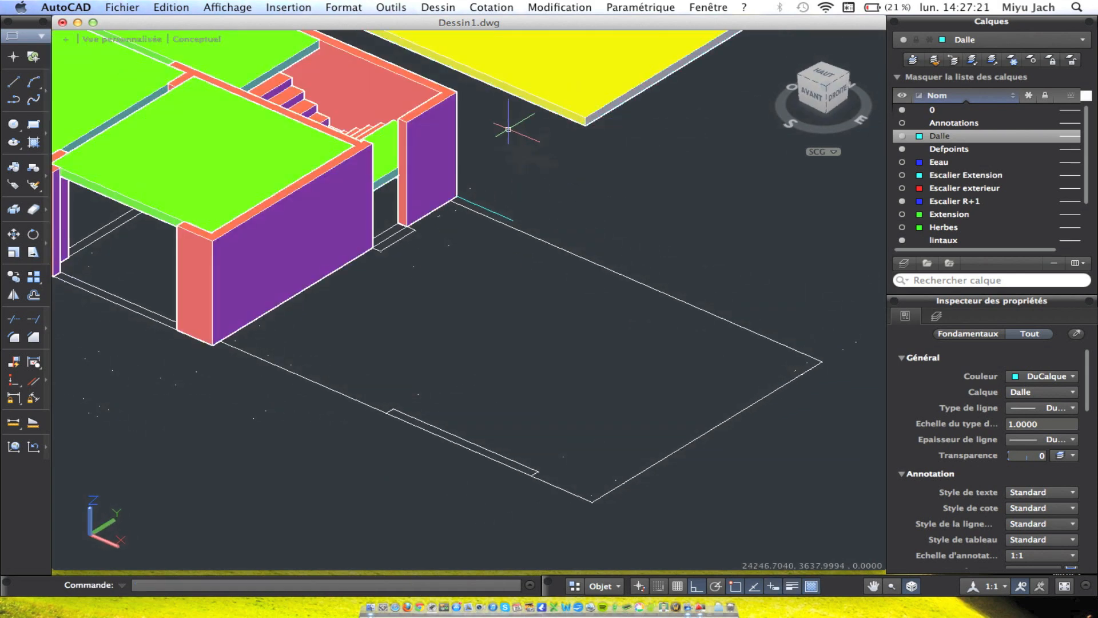
Switch the visual style of the view to 2D wireframe.
click(288, 7)
mouse_move(228, 7)
mouse_move(283, 221)
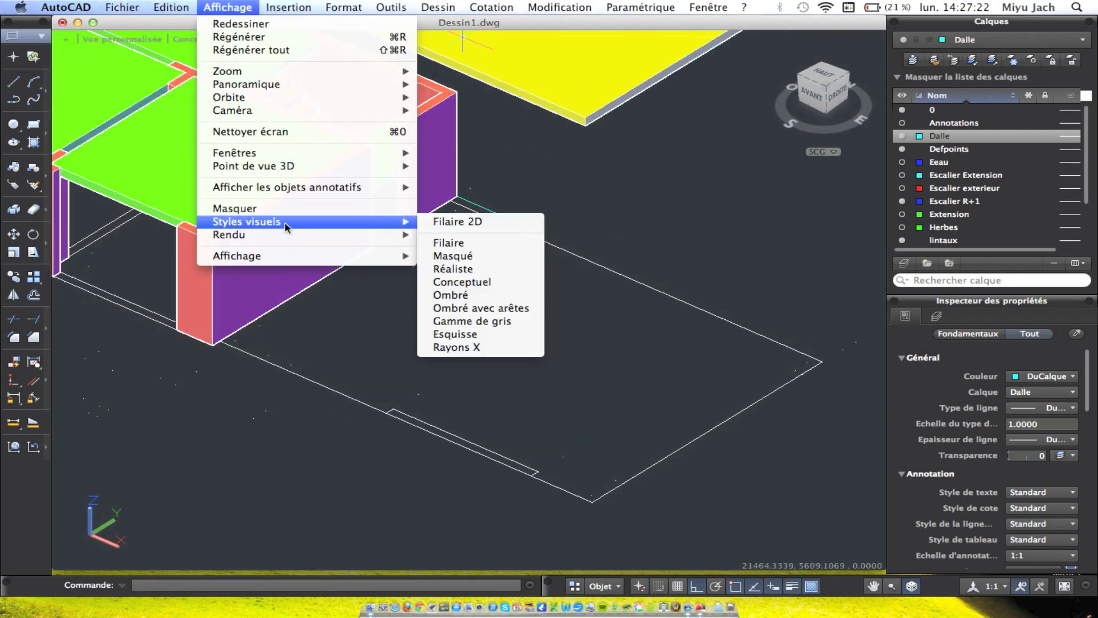
click(456, 221)
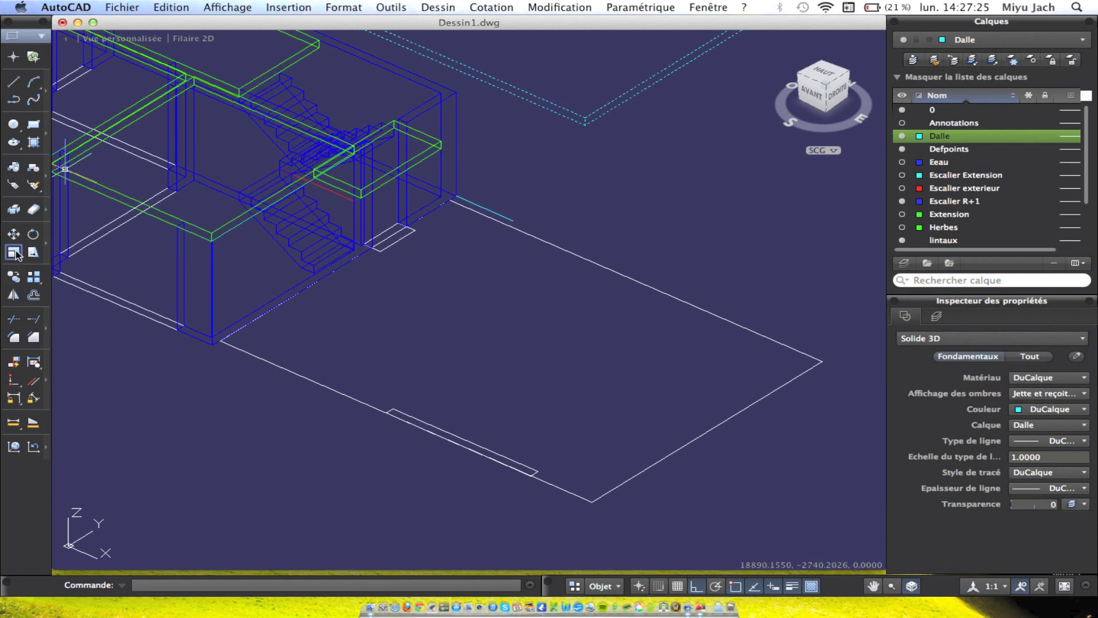
Copy the notched slab from its front corner to the front corner of the villa's walls.
click(15, 277)
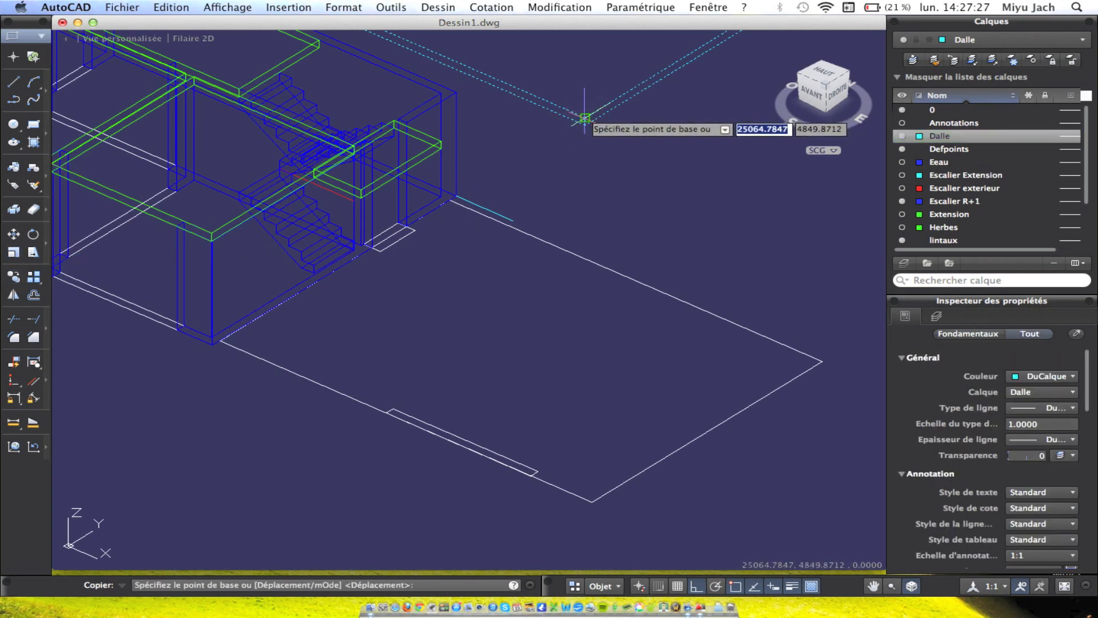
click(584, 120)
scroll(286, 258, up, 8)
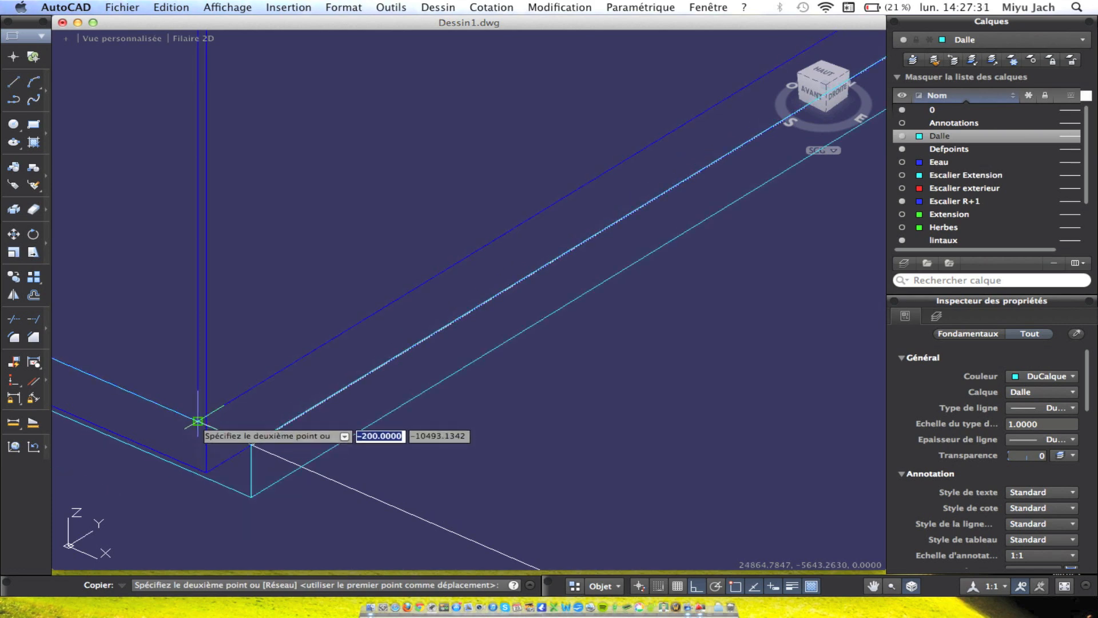
click(197, 421)
scroll(198, 421, down, 10)
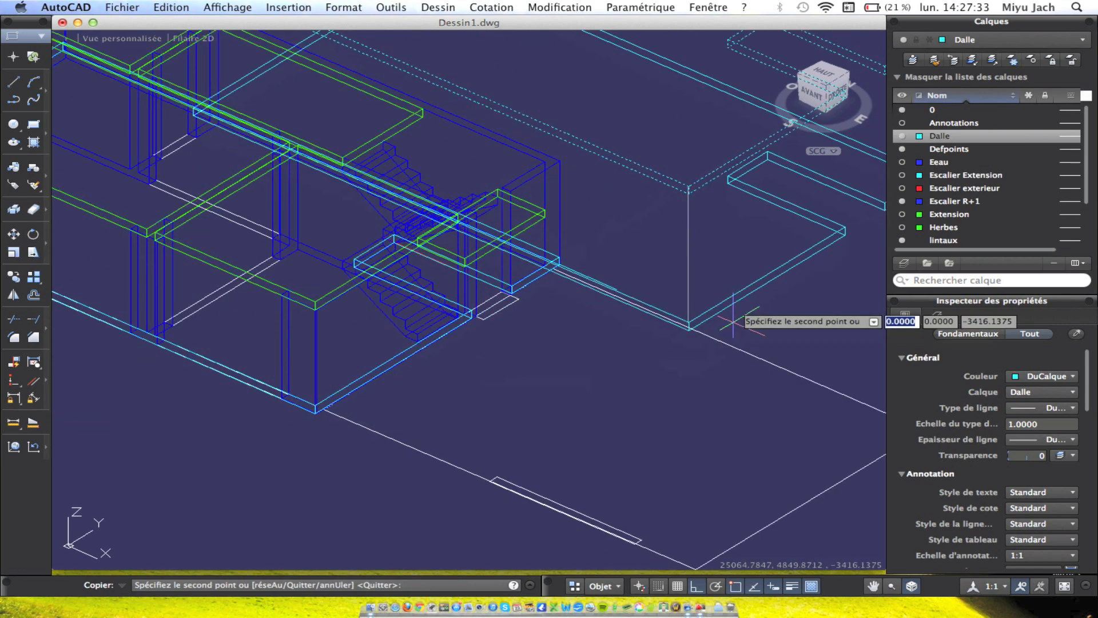
key(Escape)
Move the slab under the villa from its upper front corner to the bottom outer corner of the wall.
shift+middle_drag(572, 296, 772, 264)
scroll(326, 350, up, 10)
middle_drag(553, 249, 318, 343)
scroll(329, 306, up, 5)
click(319, 262)
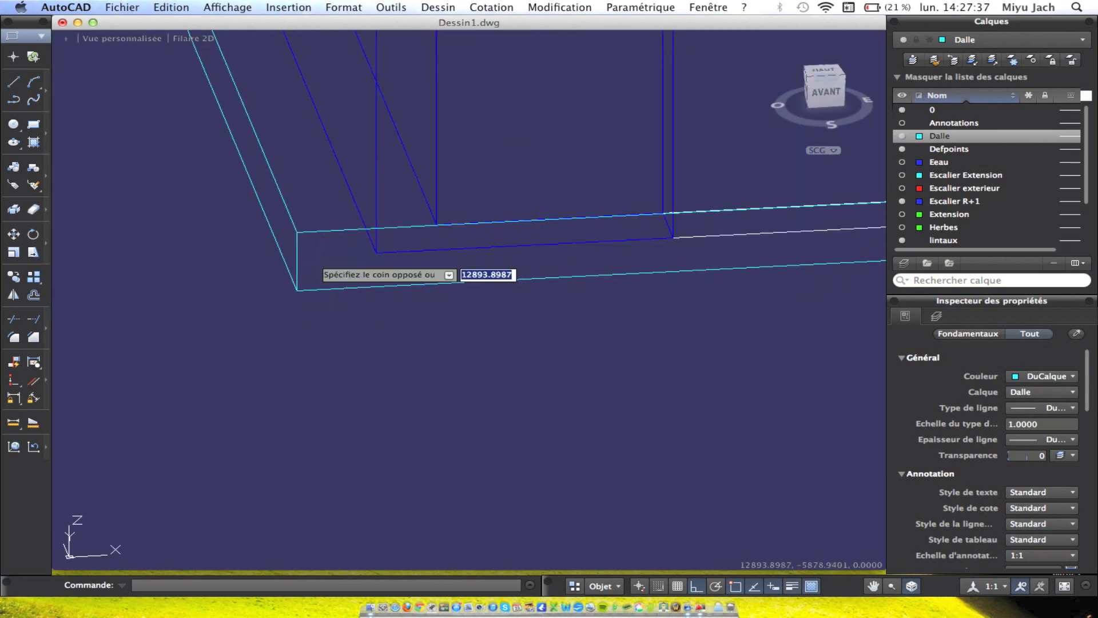
click(286, 231)
click(13, 232)
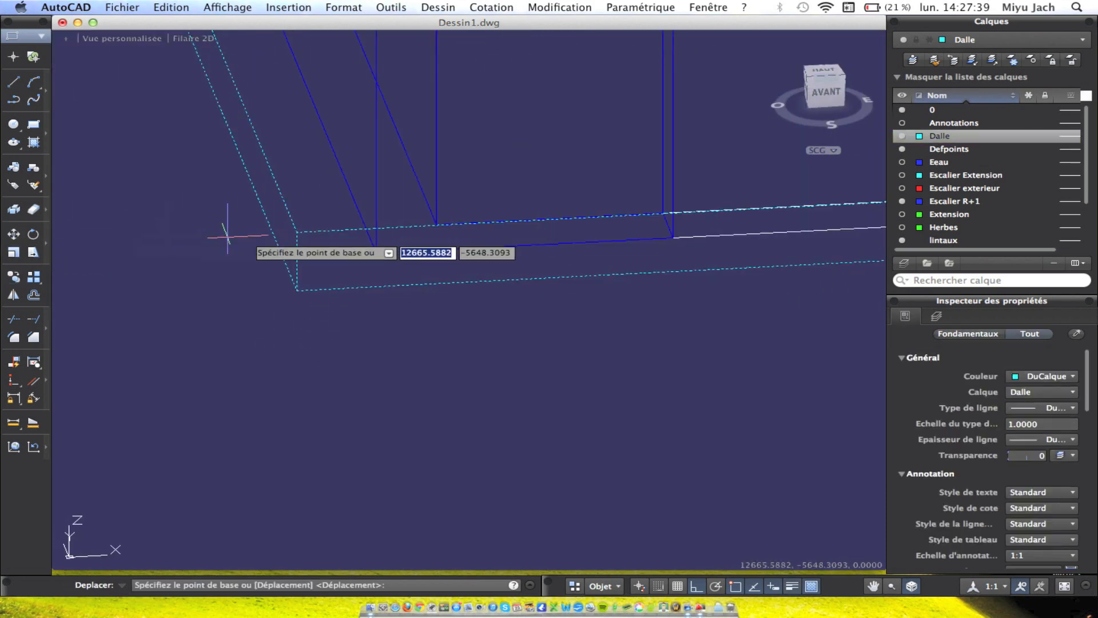
click(297, 232)
click(376, 253)
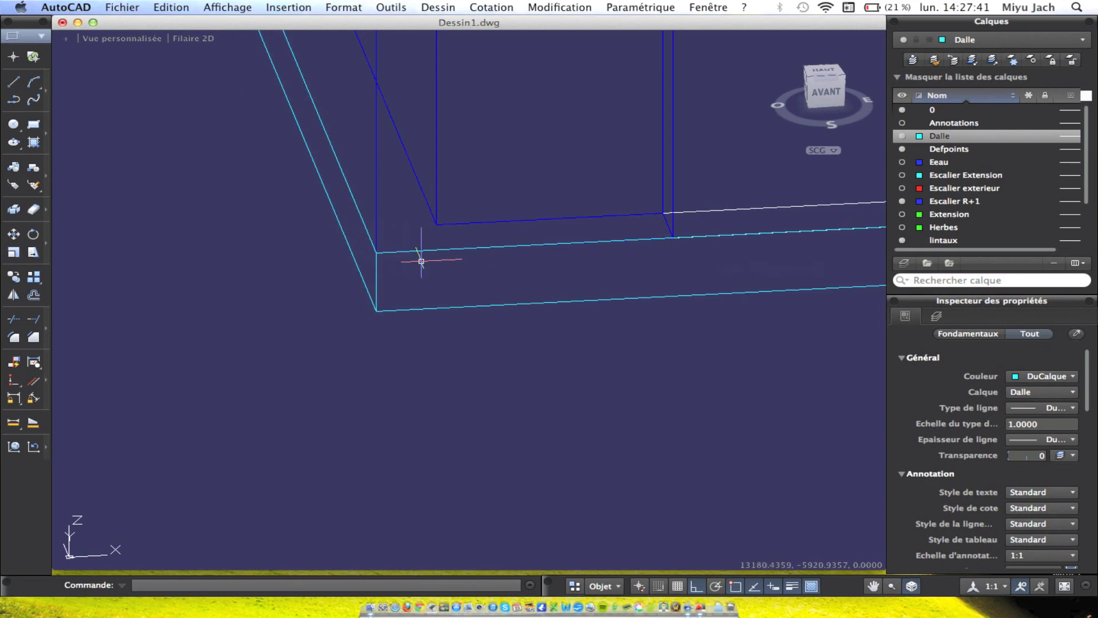
Check the slab's alignment around the entrance staircase and switch the visual style to Conceptual.
scroll(509, 273, down, 10)
mouse_move(548, 254)
shift+middle_down()
mouse_move(573, 284)
mouse_move(517, 300)
mouse_move(223, 269)
mouse_move(380, 314)
shift+middle_up()
scroll(722, 322, up, 8)
scroll(722, 321, up, 4)
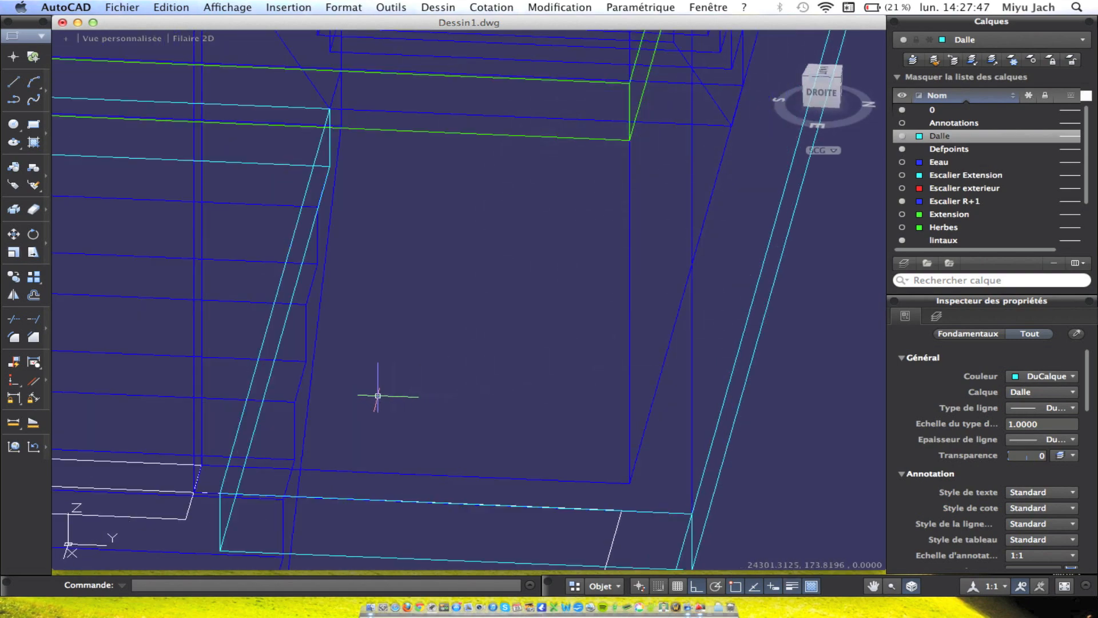
mouse_move(408, 404)
middle_down()
mouse_move(620, 326)
mouse_move(729, 331)
middle_up()
mouse_move(488, 321)
shift+middle_down()
mouse_move(547, 366)
mouse_move(483, 358)
shift+middle_up()
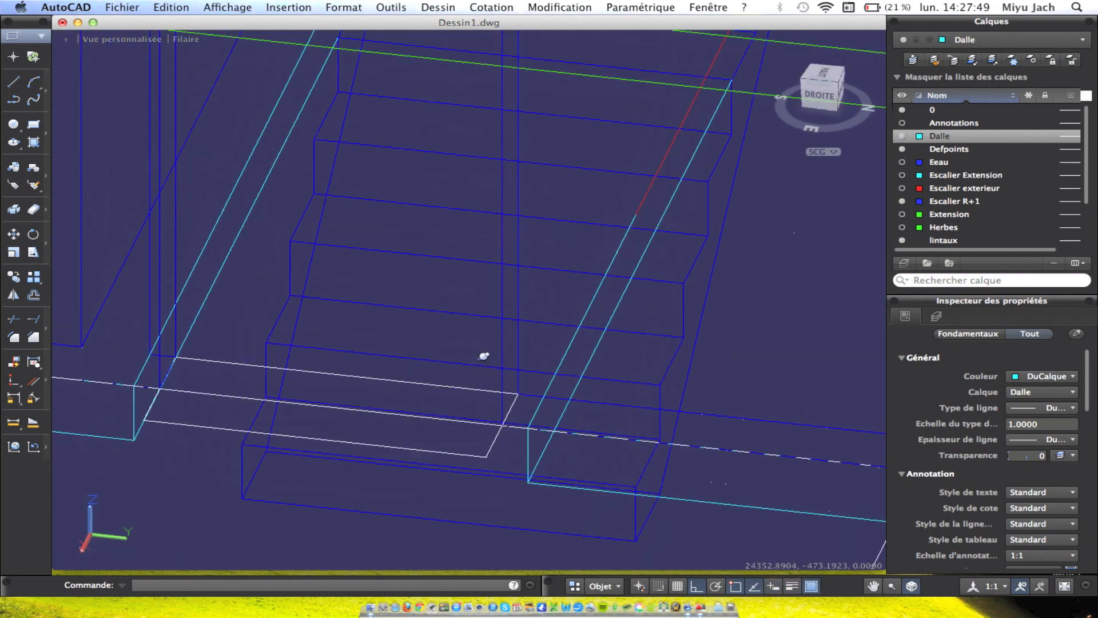
scroll(491, 343, down, 8)
click(435, 7)
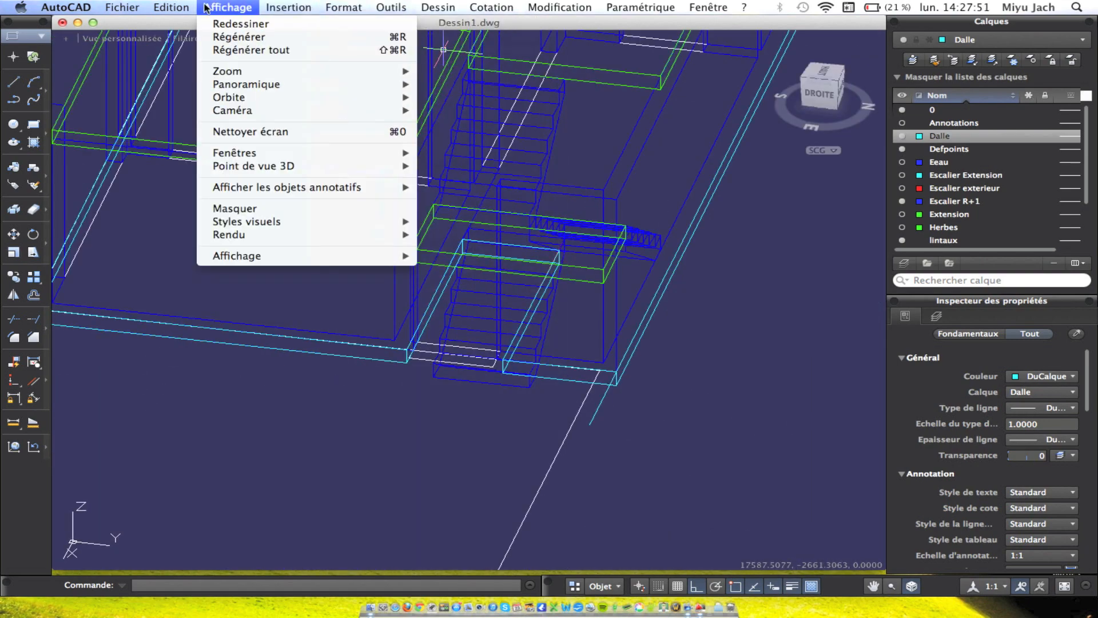
mouse_move(276, 222)
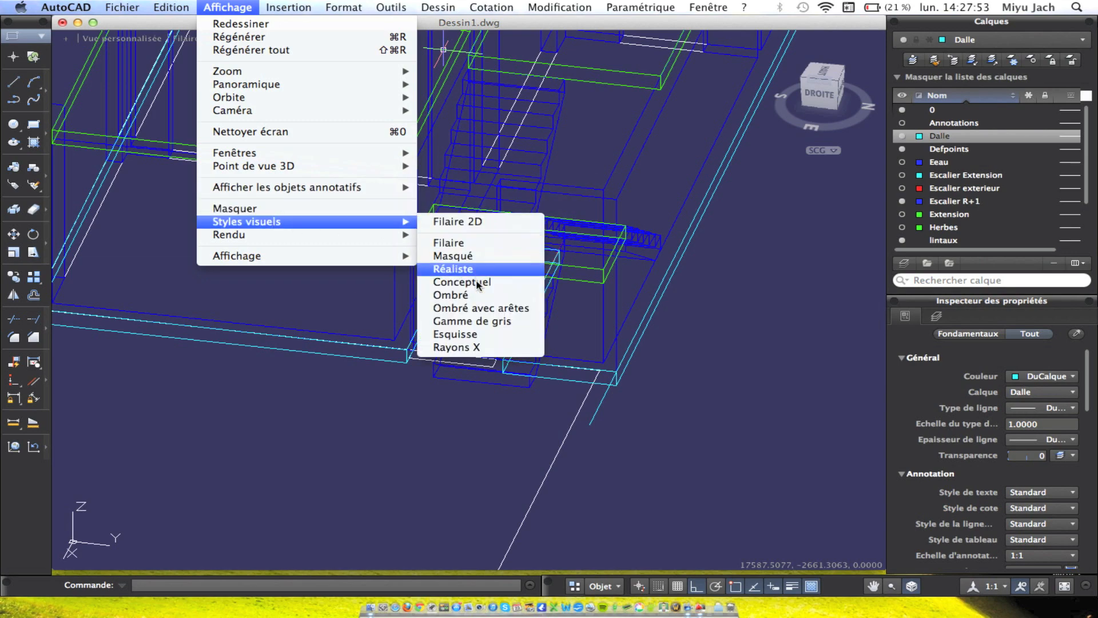
click(477, 282)
Examine how the slab opening fits around the staircase and the entrance walls.
mouse_move(486, 278)
shift+middle_down()
mouse_move(516, 228)
mouse_move(541, 213)
shift+middle_up()
mouse_move(582, 258)
shift+middle_down()
mouse_move(503, 287)
mouse_move(414, 355)
shift+middle_up()
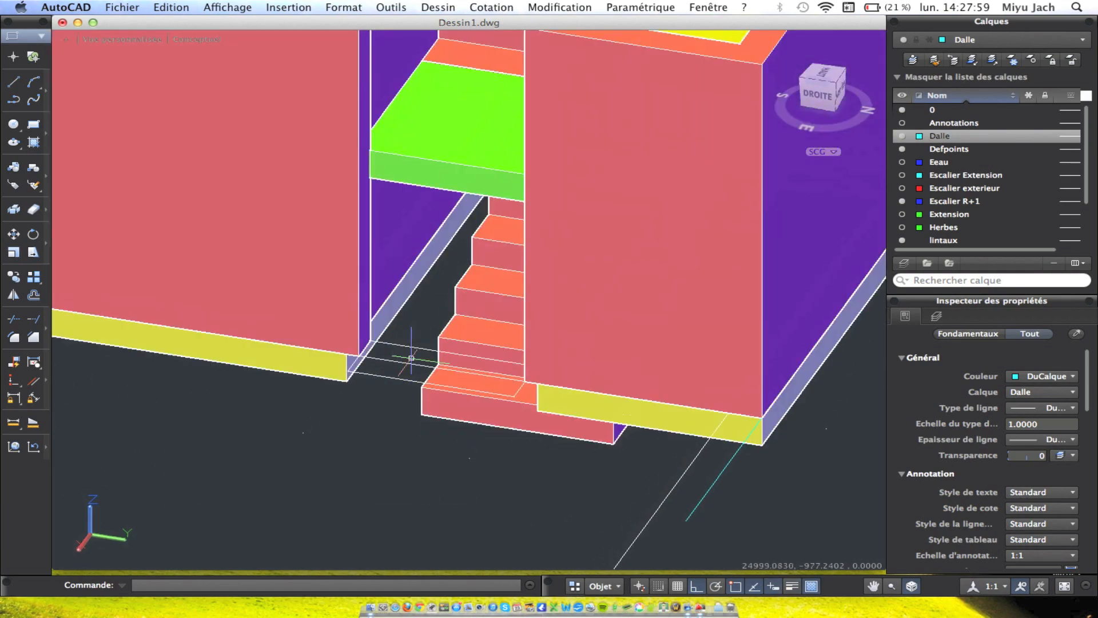
mouse_move(399, 376)
middle_down()
mouse_move(454, 300)
mouse_move(514, 263)
mouse_move(572, 259)
middle_up()
scroll(606, 287, up, 5)
mouse_move(629, 344)
shift+middle_down()
mouse_move(524, 295)
mouse_move(556, 315)
mouse_move(534, 336)
mouse_move(449, 326)
mouse_move(436, 307)
mouse_move(405, 315)
mouse_move(449, 290)
mouse_move(424, 309)
mouse_move(536, 278)
mouse_move(534, 311)
mouse_move(675, 294)
mouse_move(565, 238)
shift+middle_up()
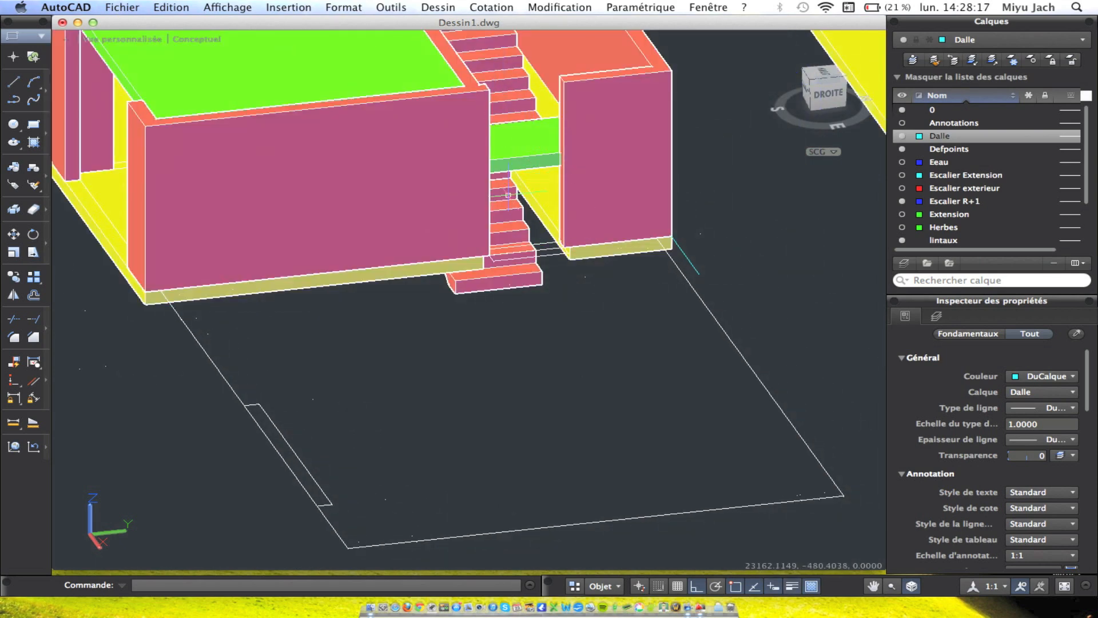
Transfer the two exterior wall solids on either side of the entrance staircase to the Murs RDC layer.
shift+middle_drag(494, 109, 475, 170)
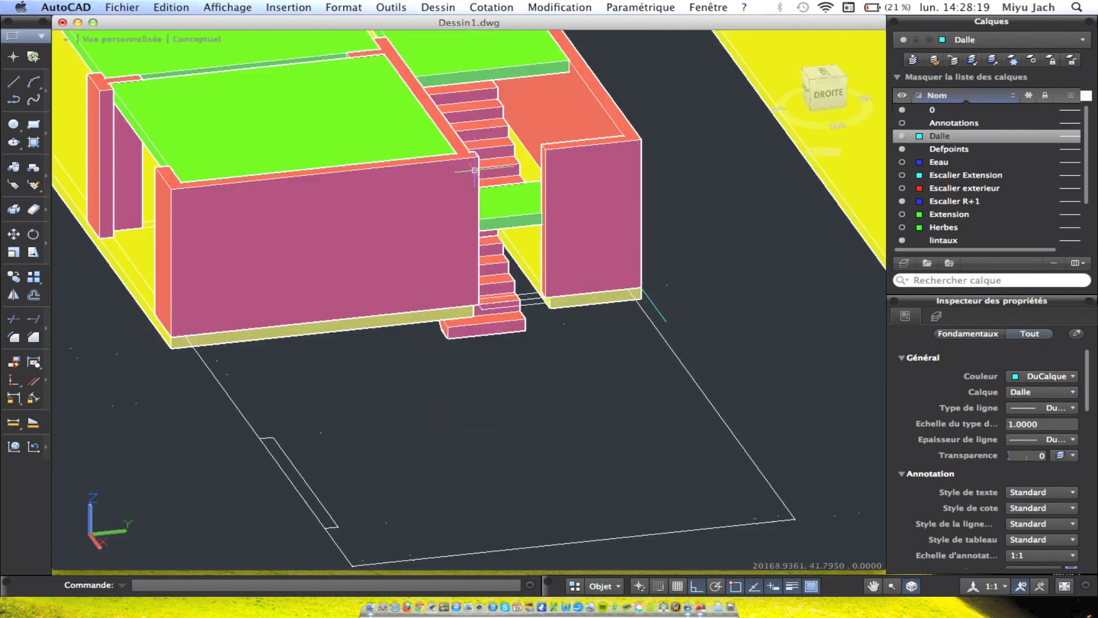
scroll(503, 205, up, 3)
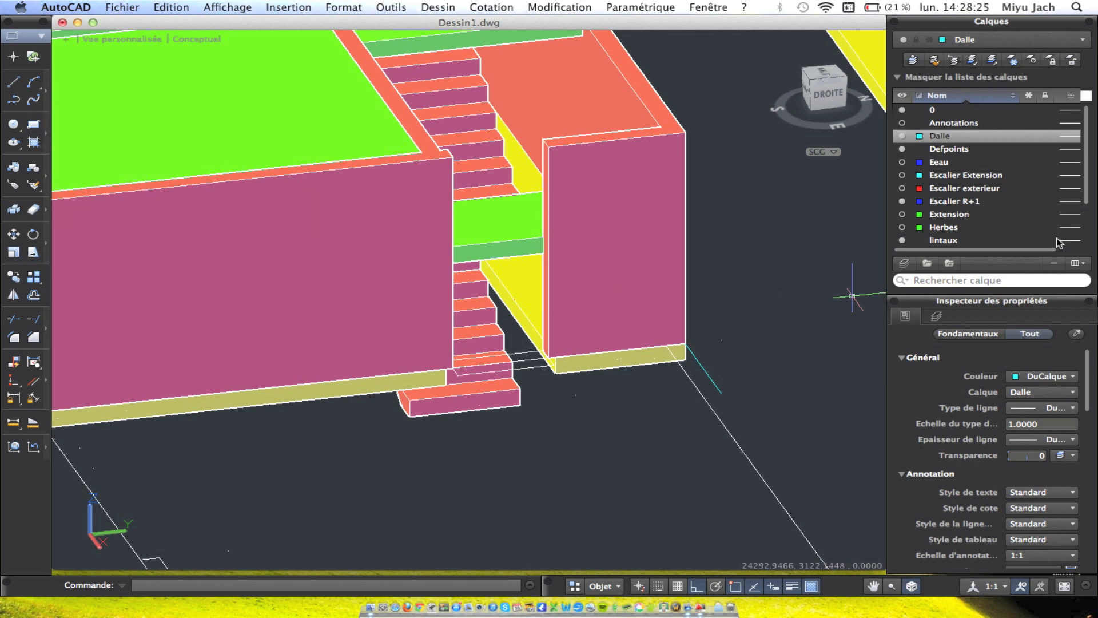
click(411, 242)
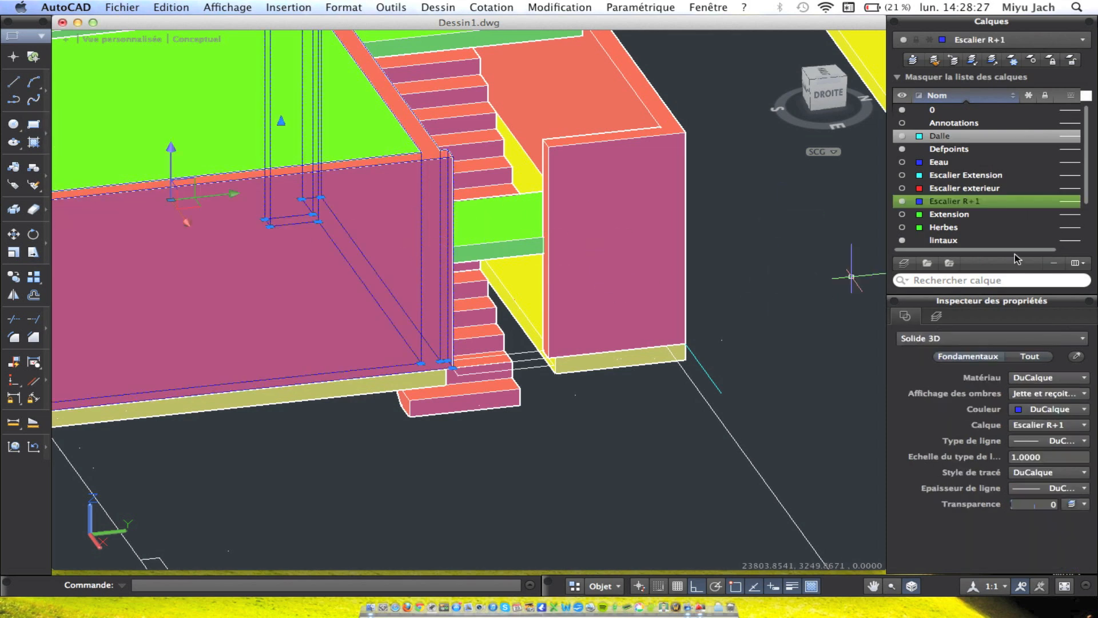
key(Escape)
click(366, 246)
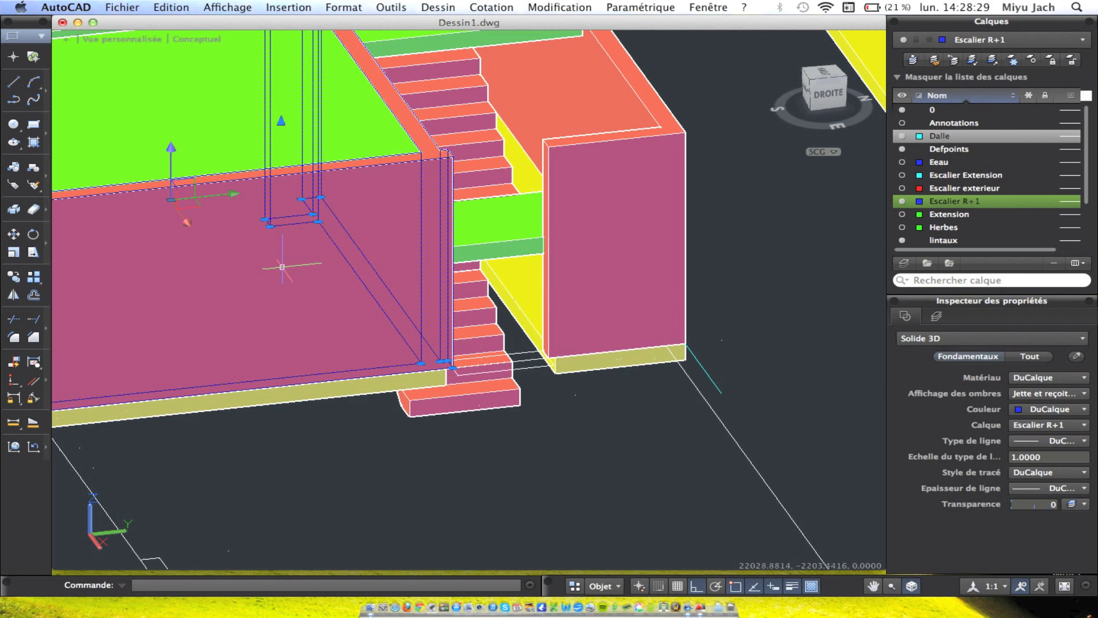
scroll(1026, 240, down, 3)
scroll(982, 157, up, 3)
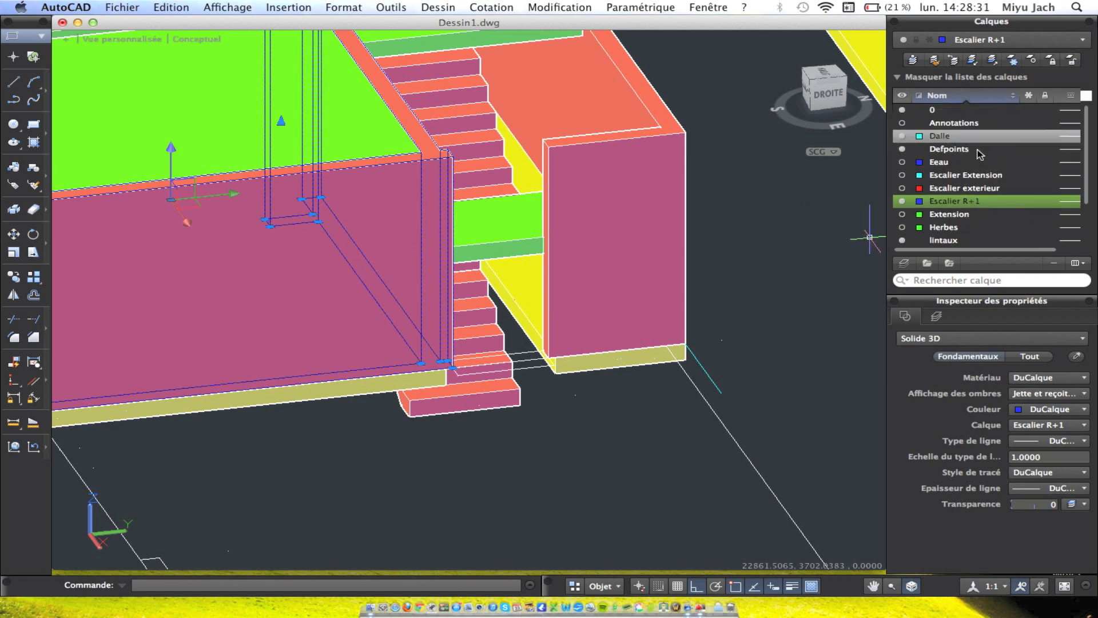
scroll(971, 194, down, 3)
scroll(971, 193, up, 3)
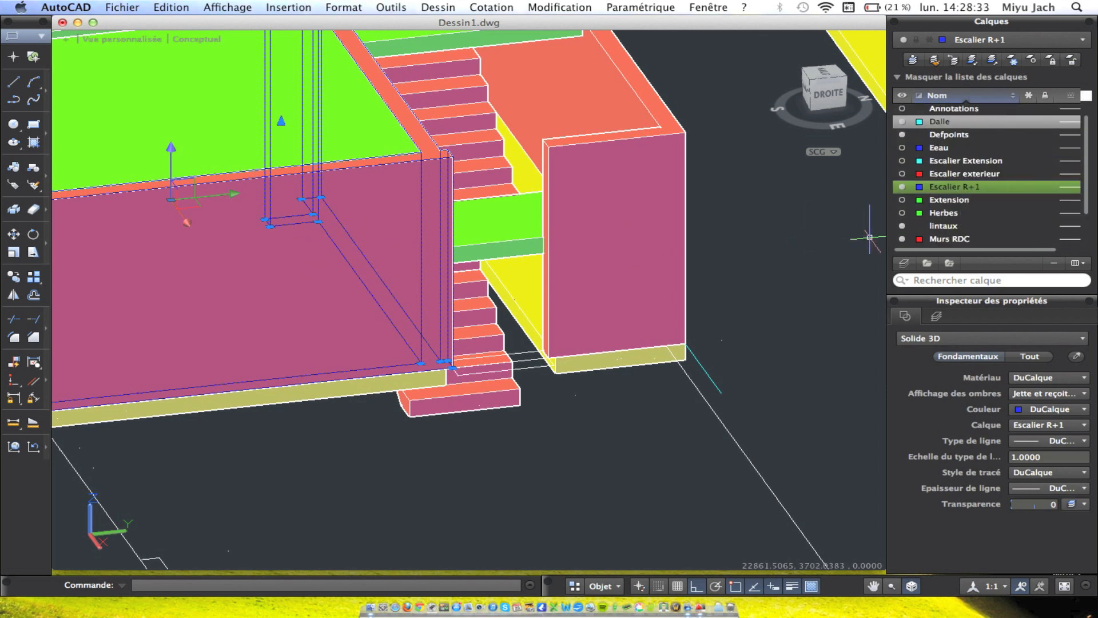
click(671, 213)
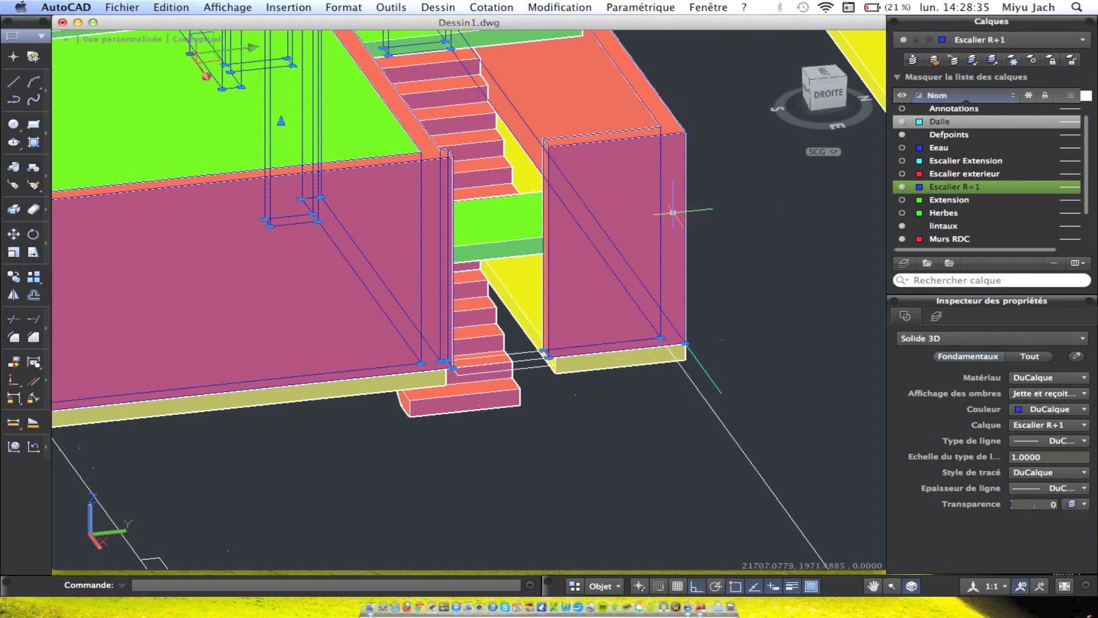
right_click(677, 435)
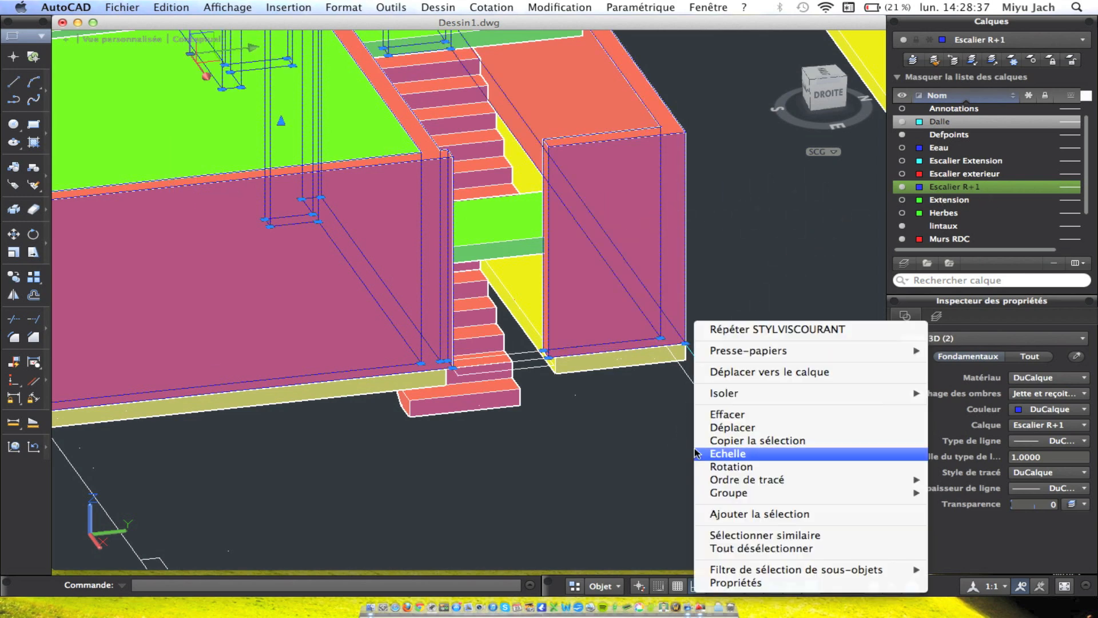
click(736, 371)
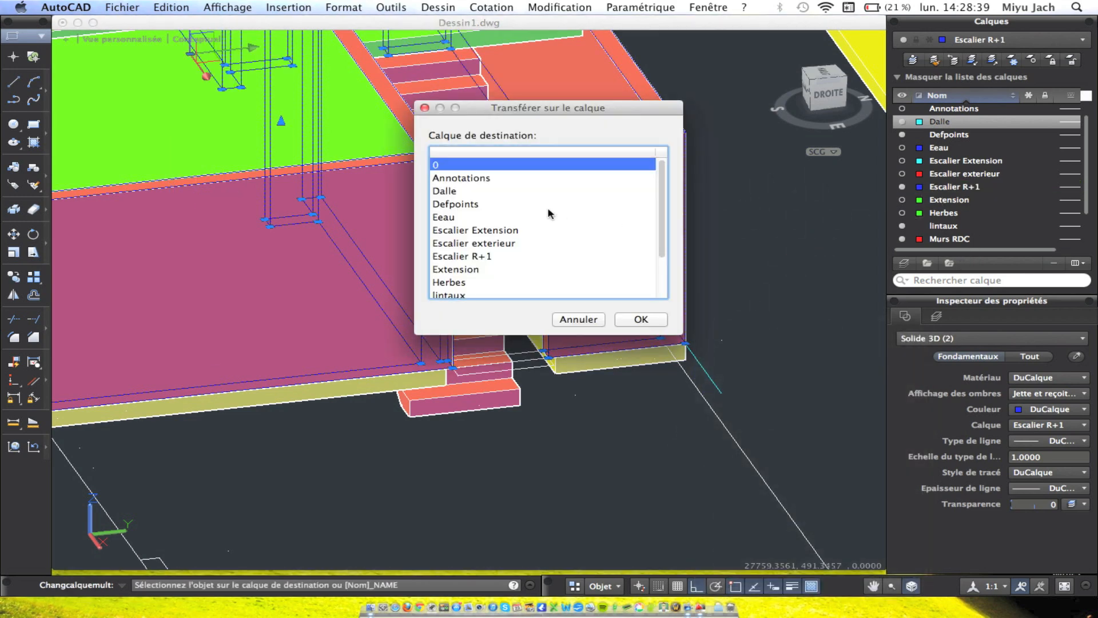
click(490, 255)
scroll(490, 255, down, 4)
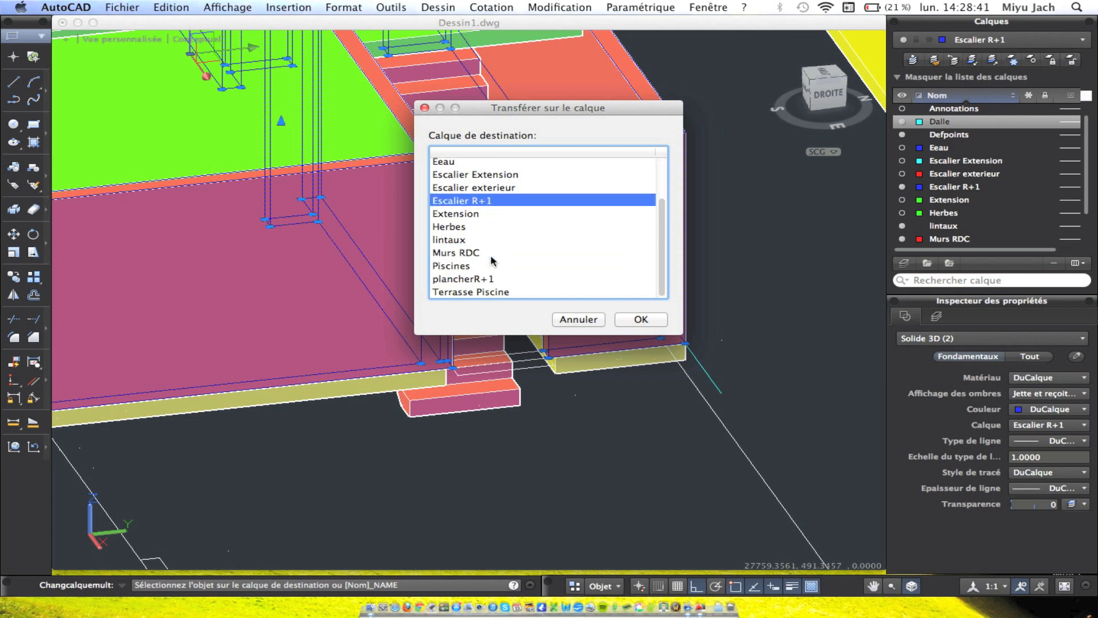
click(484, 256)
click(651, 322)
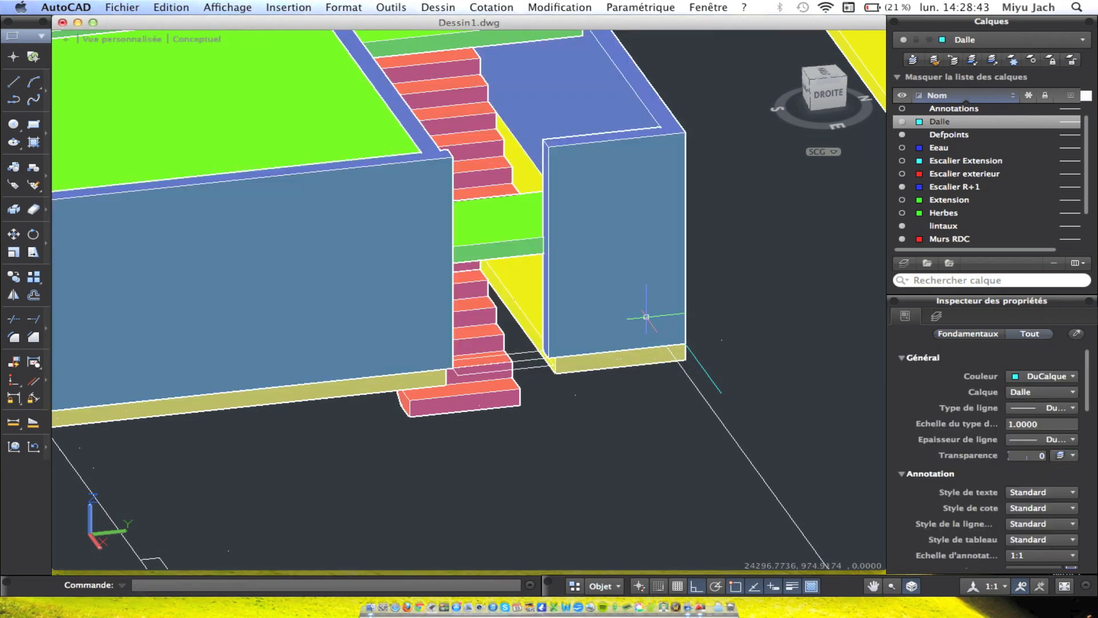
Transfer the two pillars along the villa's open front side to the Murs RDC layer.
scroll(413, 190, down, 3)
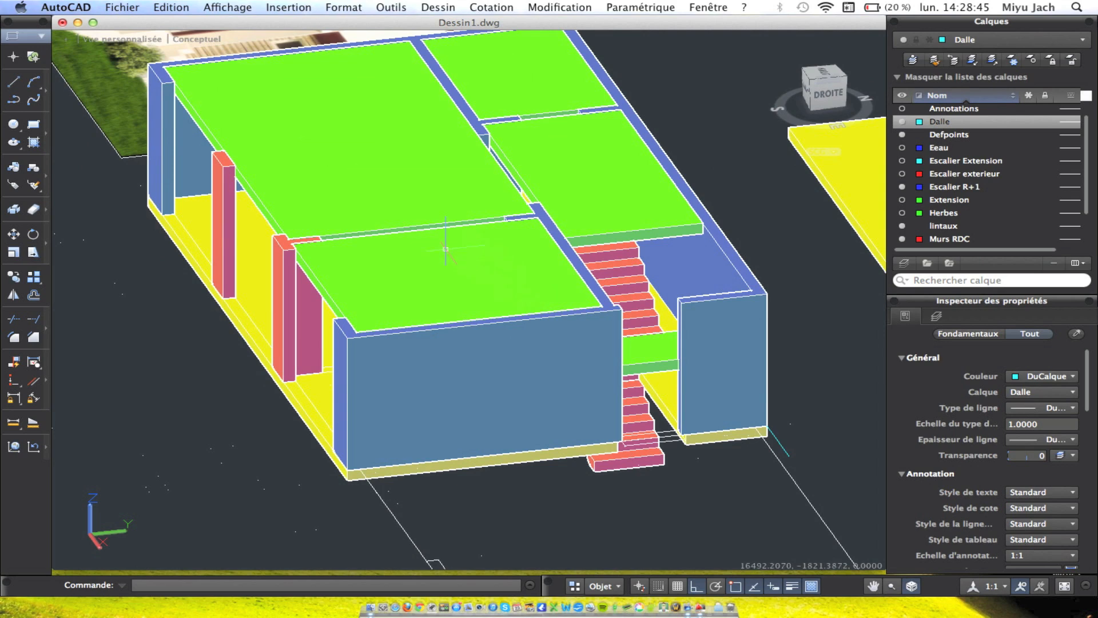
click(298, 295)
click(226, 248)
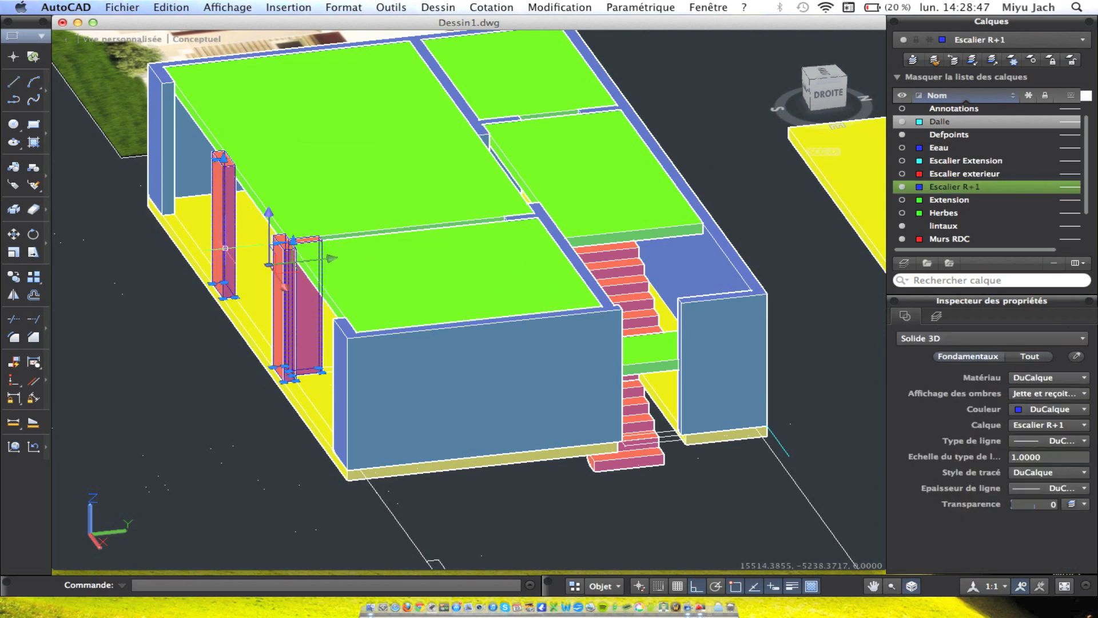
shift+middle_drag(552, 275, 704, 222)
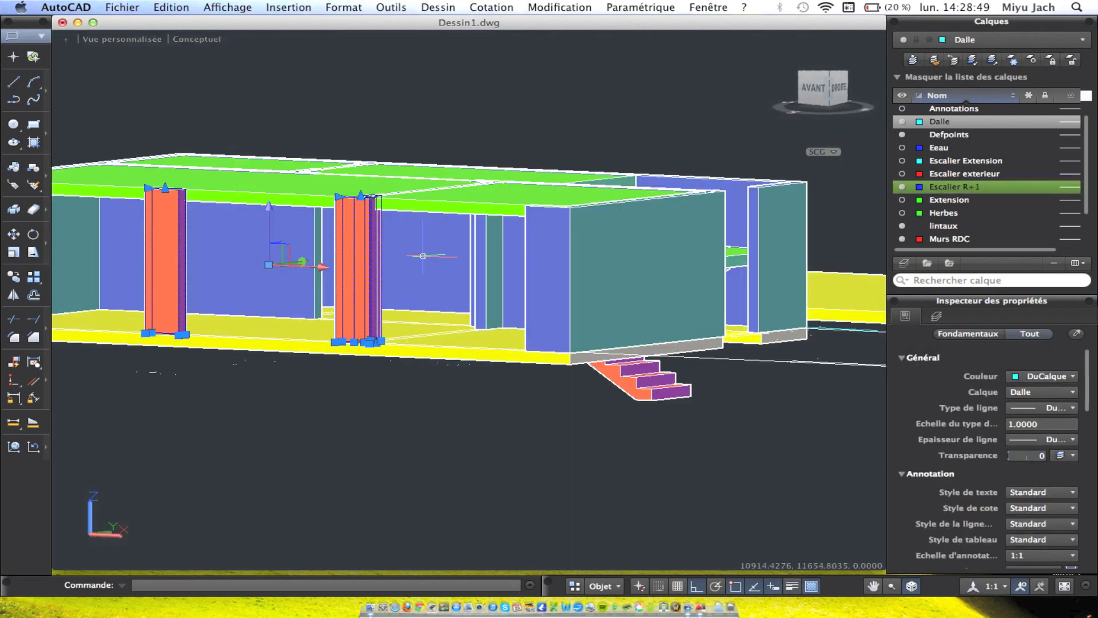
shift+middle_drag(422, 255, 381, 271)
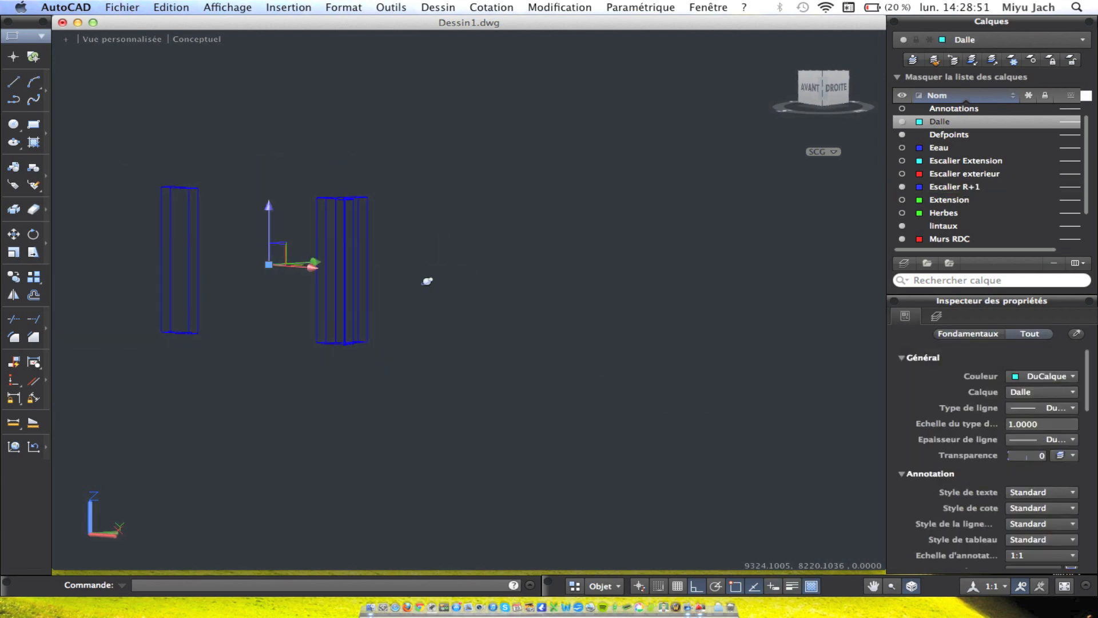
right_click(489, 420)
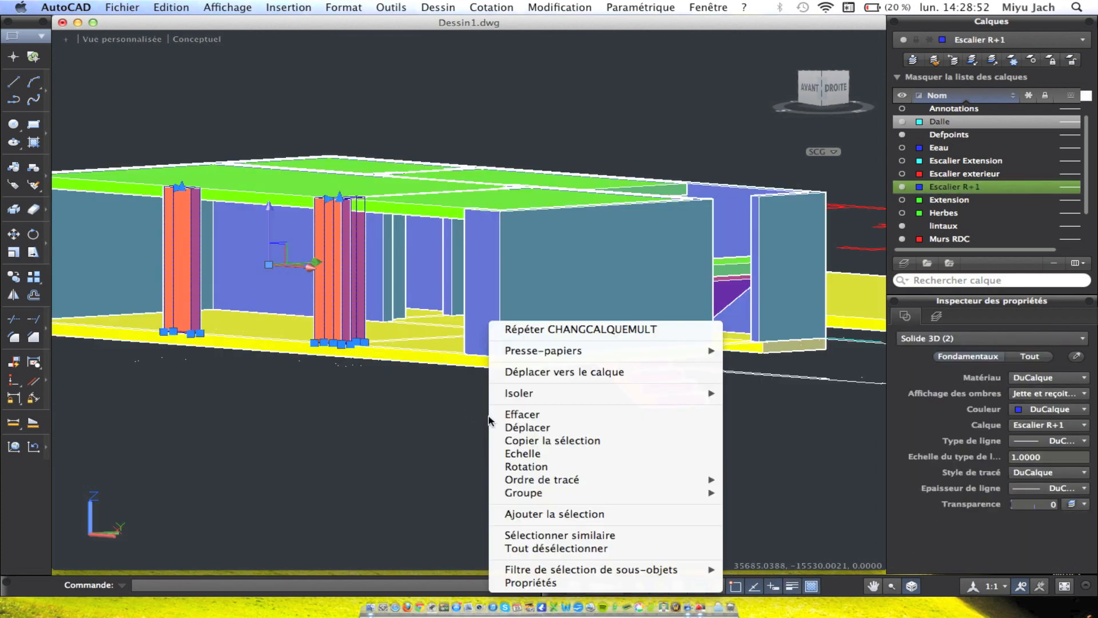
click(553, 373)
click(483, 255)
scroll(485, 274, down, 3)
click(482, 253)
click(627, 318)
Make Murs RDC the current layer and draw a rectangle bridging the entrance gap between the tops of the two walls.
mouse_move(628, 315)
shift+middle_down()
mouse_move(631, 334)
mouse_move(624, 326)
shift+middle_up()
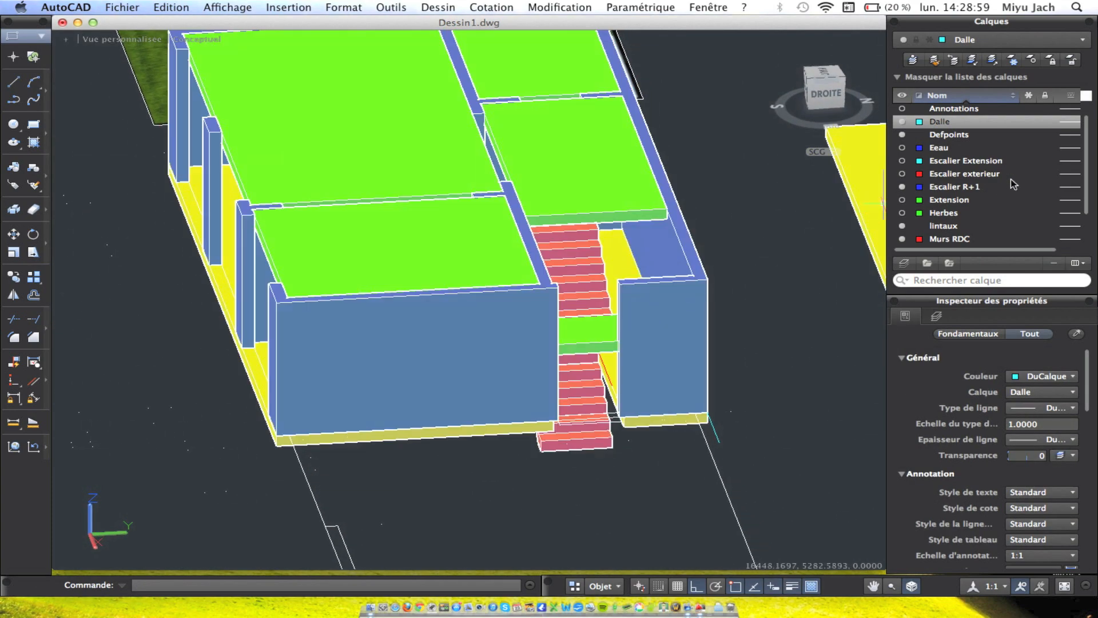
double_click(942, 240)
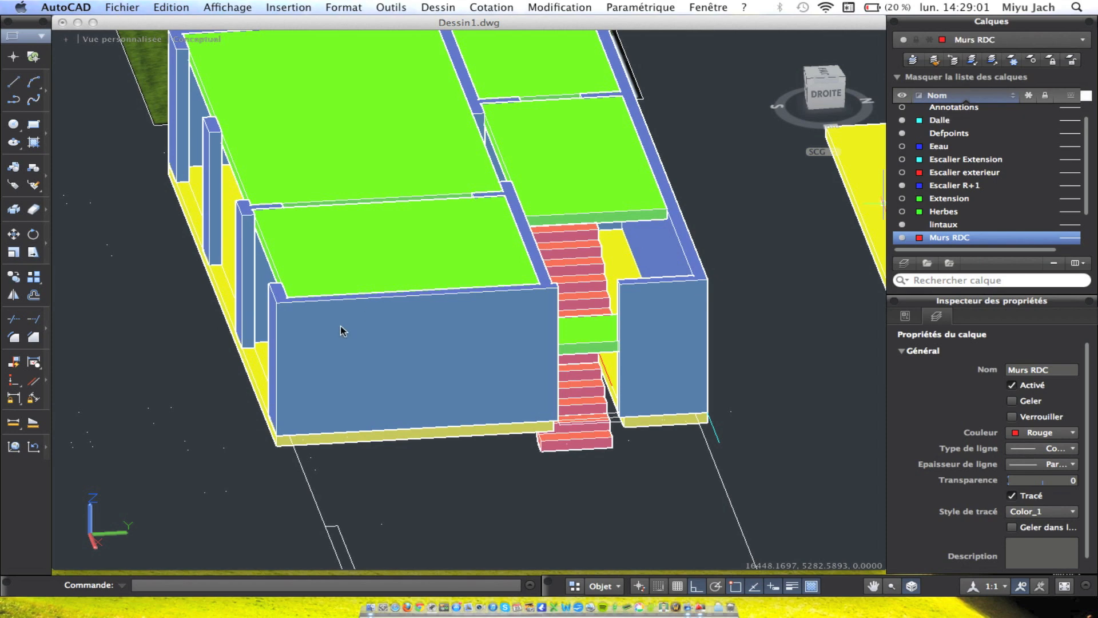
scroll(367, 309, up, 5)
middle_drag(344, 362, 445, 299)
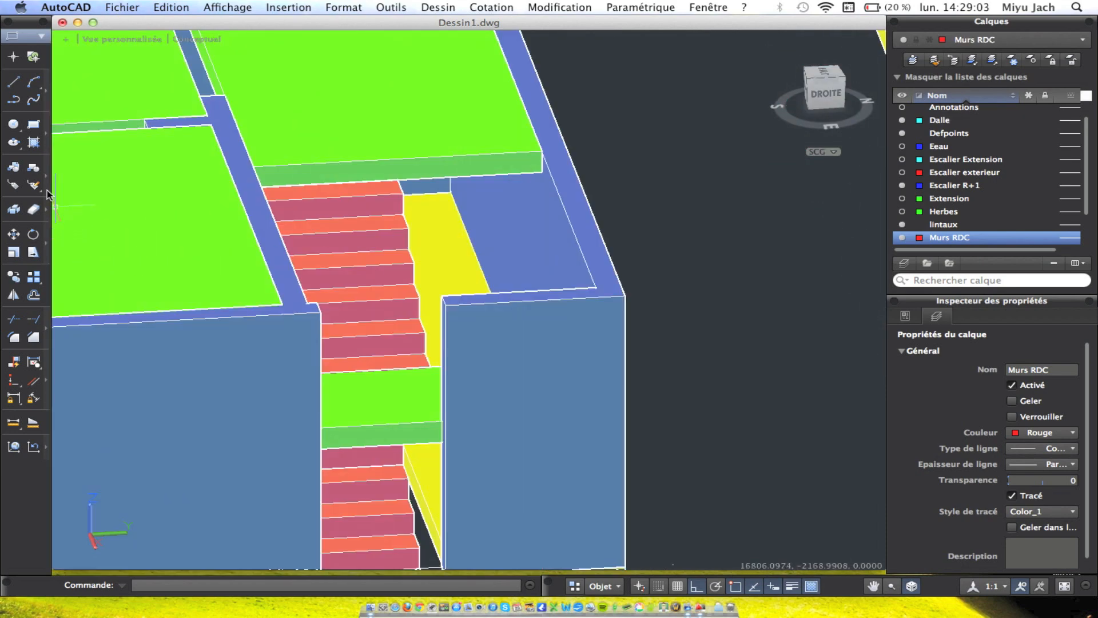
click(34, 125)
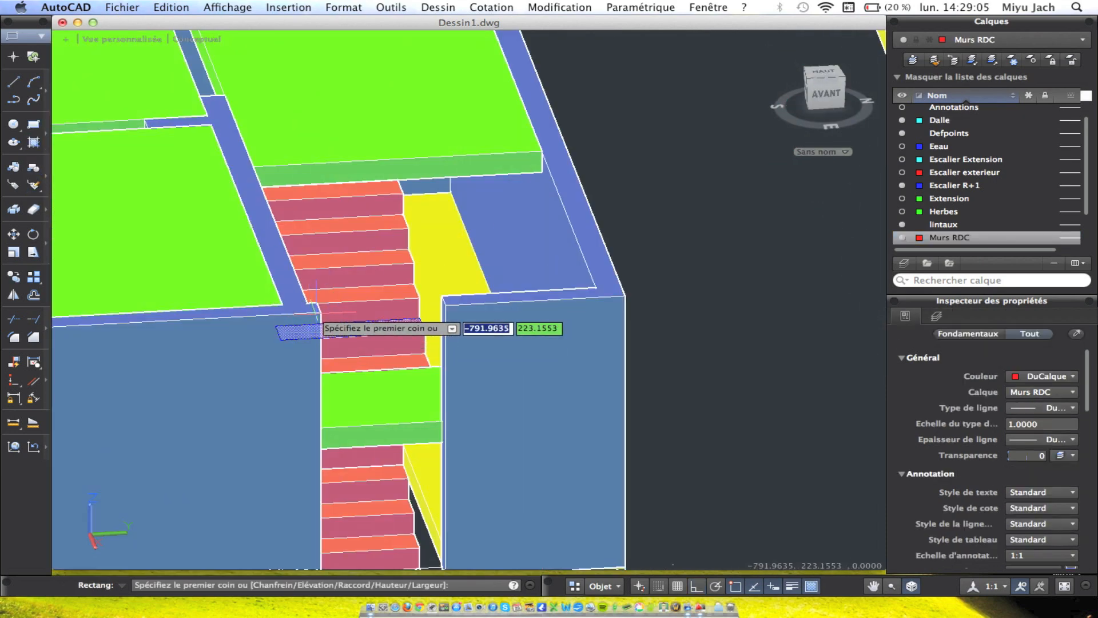
click(318, 312)
click(443, 298)
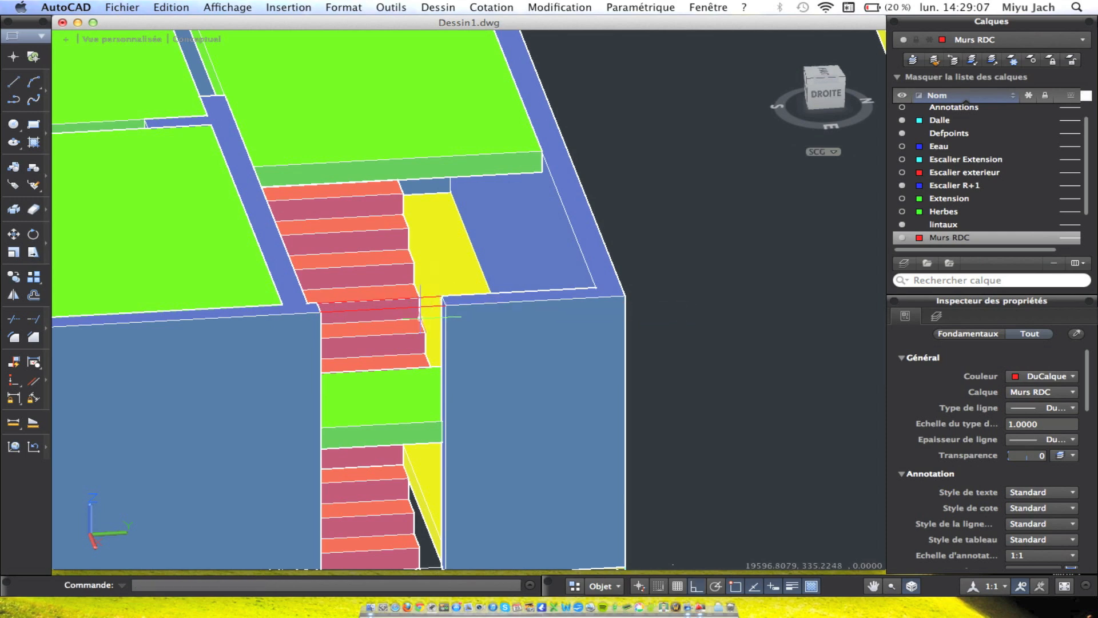
Extrude the bridging rectangle downward from the wall tops to close the gap above the entrance staircase.
click(426, 301)
click(441, 7)
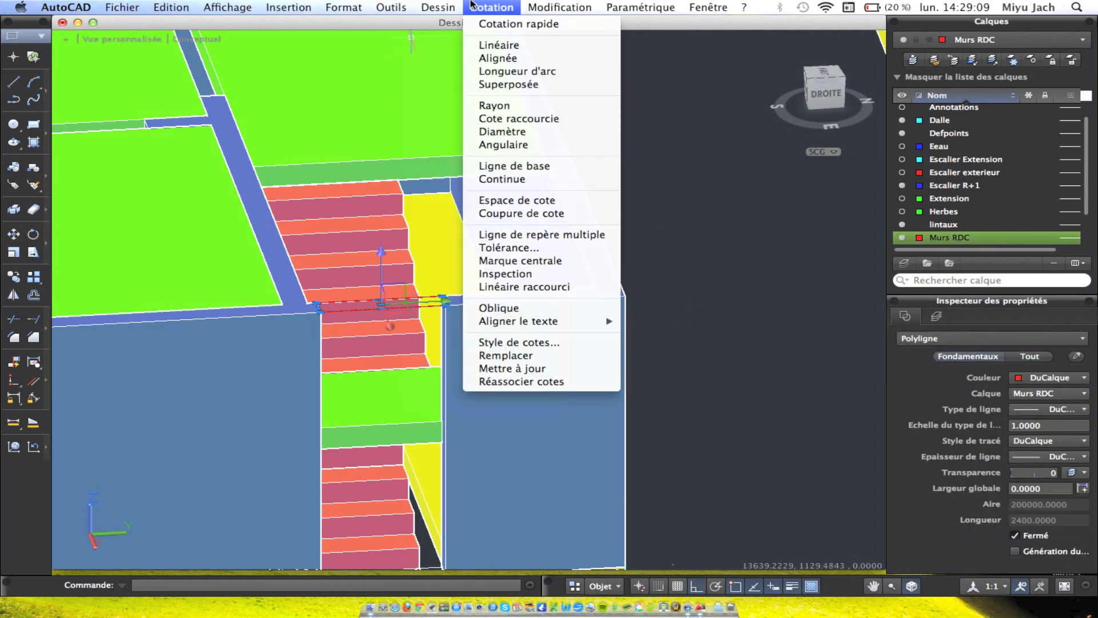
mouse_move(480, 23)
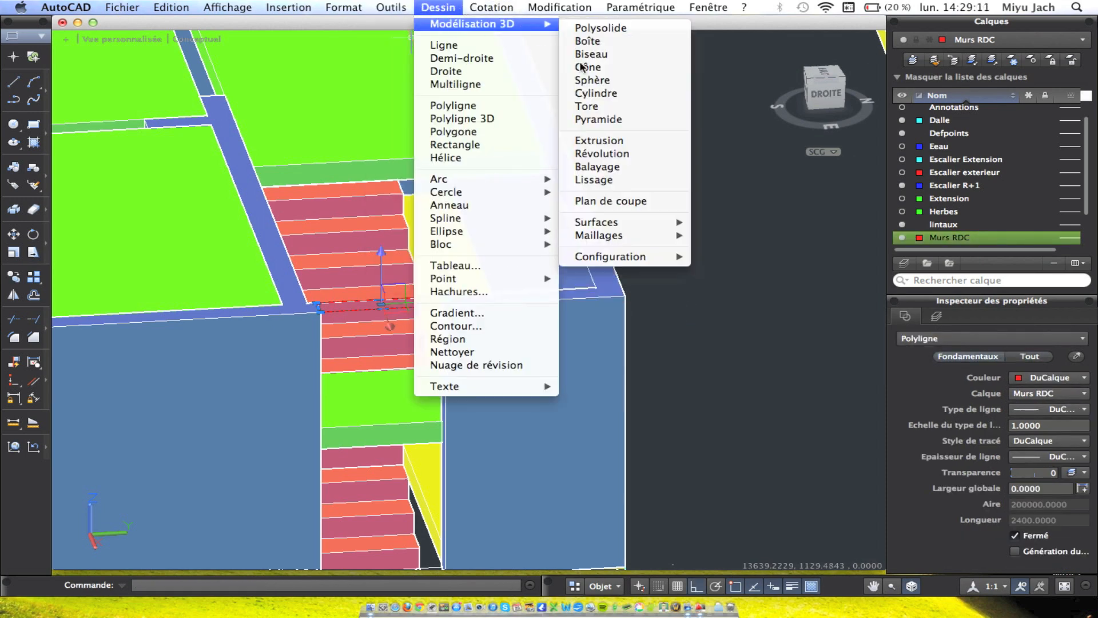
click(589, 140)
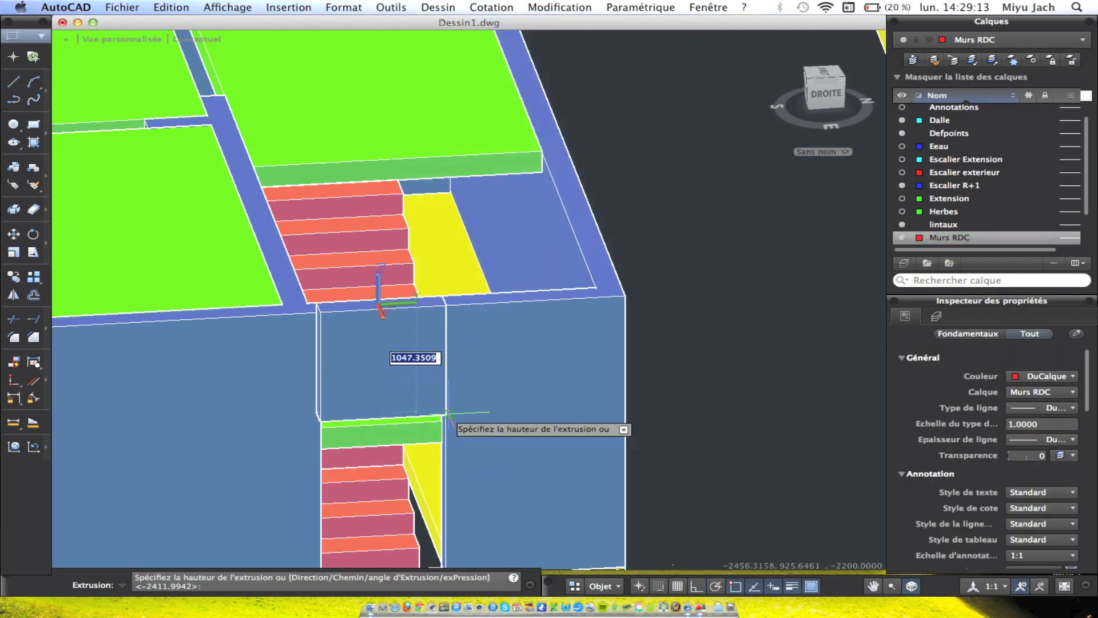
click(446, 442)
Stretch the underside of the new wall piece above the entrance down to the level of the green landing.
mouse_move(525, 437)
shift+middle_down()
mouse_move(473, 397)
mouse_move(534, 441)
mouse_move(588, 299)
mouse_move(599, 198)
shift+middle_up()
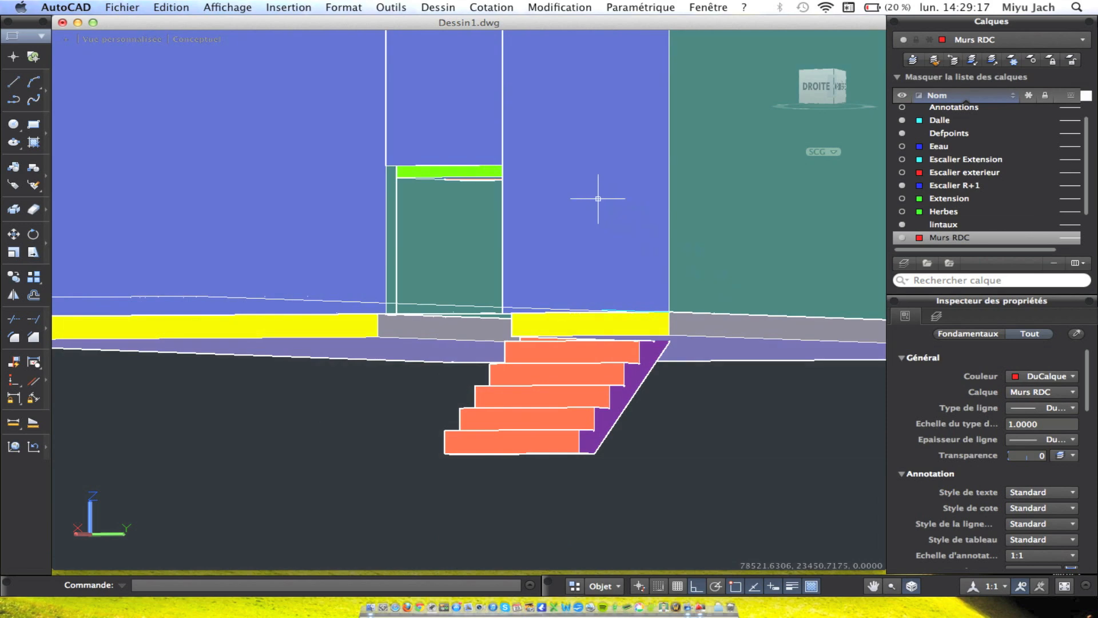
scroll(437, 143, up, 5)
shift+middle_drag(439, 149, 434, 154)
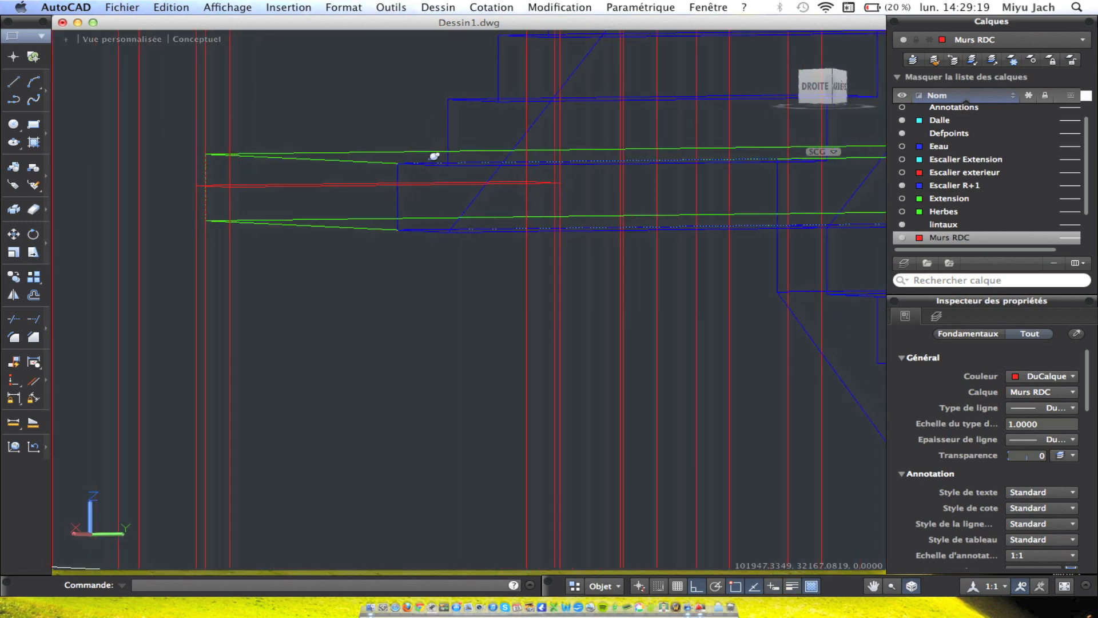
click(362, 132)
click(367, 185)
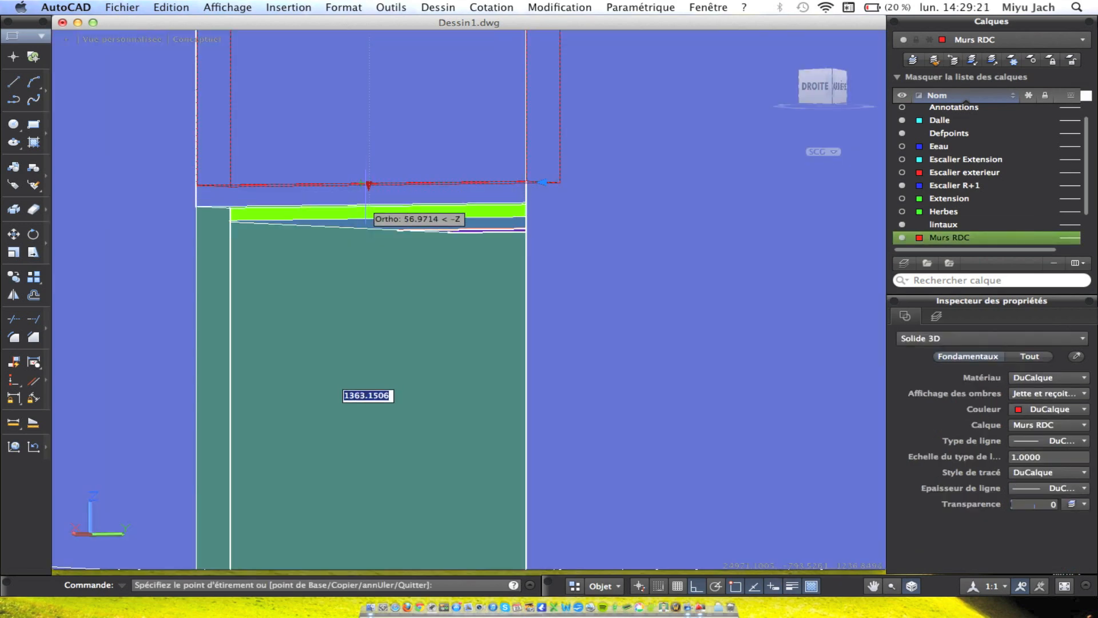
click(367, 217)
Examine the villa from several sides and check how the new wall piece fits above the entrance.
mouse_move(368, 208)
shift+middle_down()
mouse_move(427, 206)
mouse_move(395, 176)
mouse_move(128, 208)
mouse_move(387, 249)
mouse_move(314, 277)
shift+middle_up()
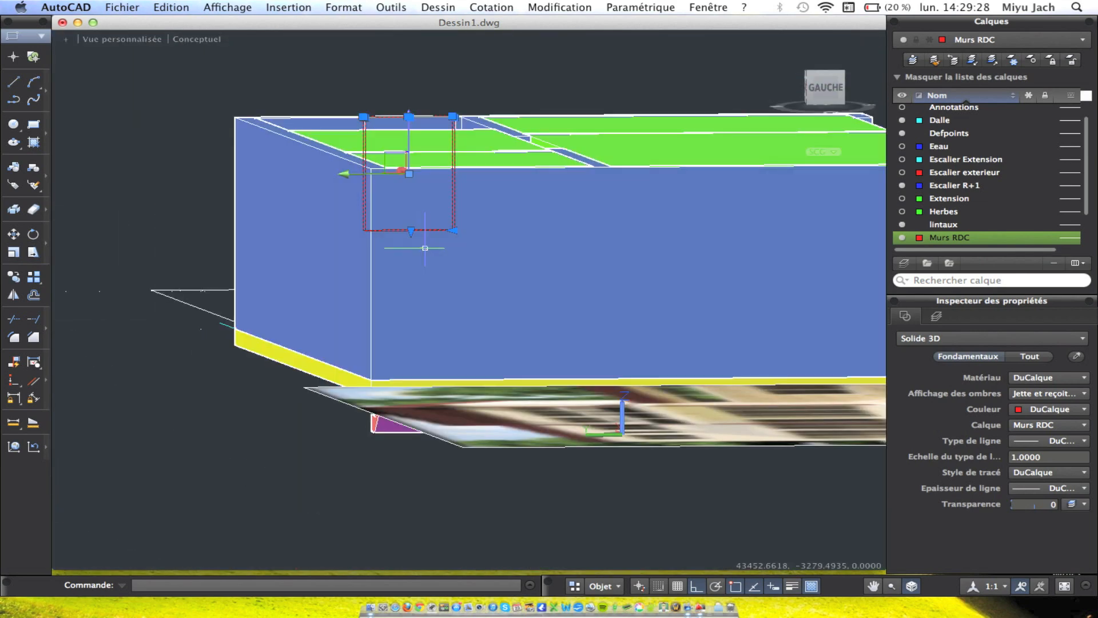
mouse_move(425, 247)
shift+middle_down()
mouse_move(437, 336)
mouse_move(478, 216)
mouse_move(727, 169)
mouse_move(773, 176)
shift+middle_up()
scroll(419, 246, down, 4)
shift+middle_drag(424, 246, 578, 227)
scroll(393, 223, down, 4)
middle_drag(393, 223, 392, 340)
shift+middle_drag(356, 252, 378, 358)
scroll(336, 322, down, 3)
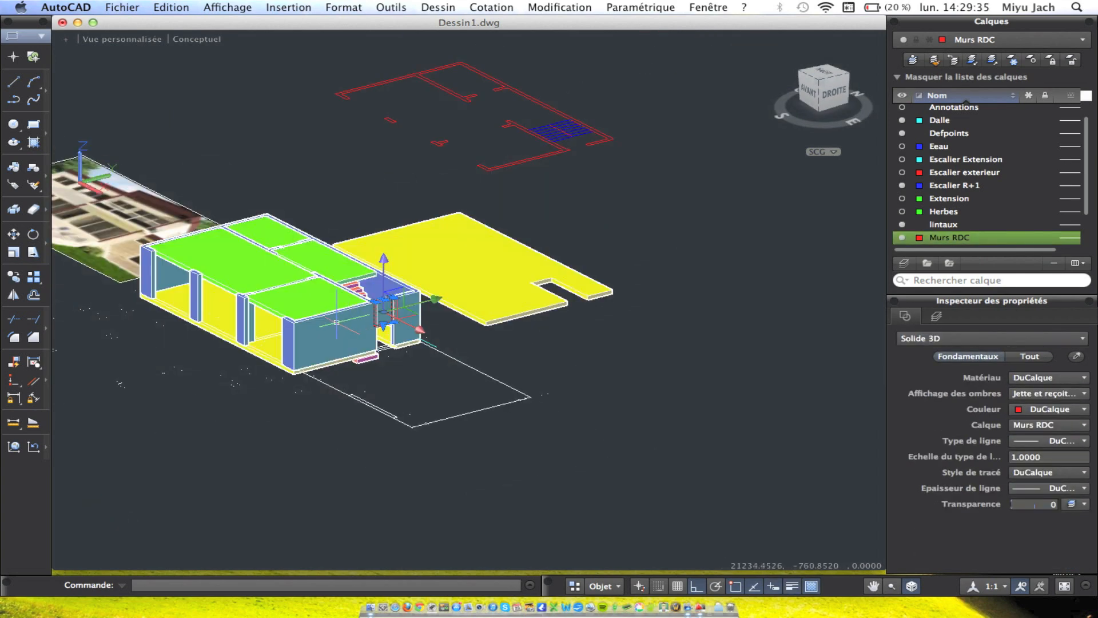
shift+middle_drag(331, 324, 351, 325)
click(603, 330)
click(549, 292)
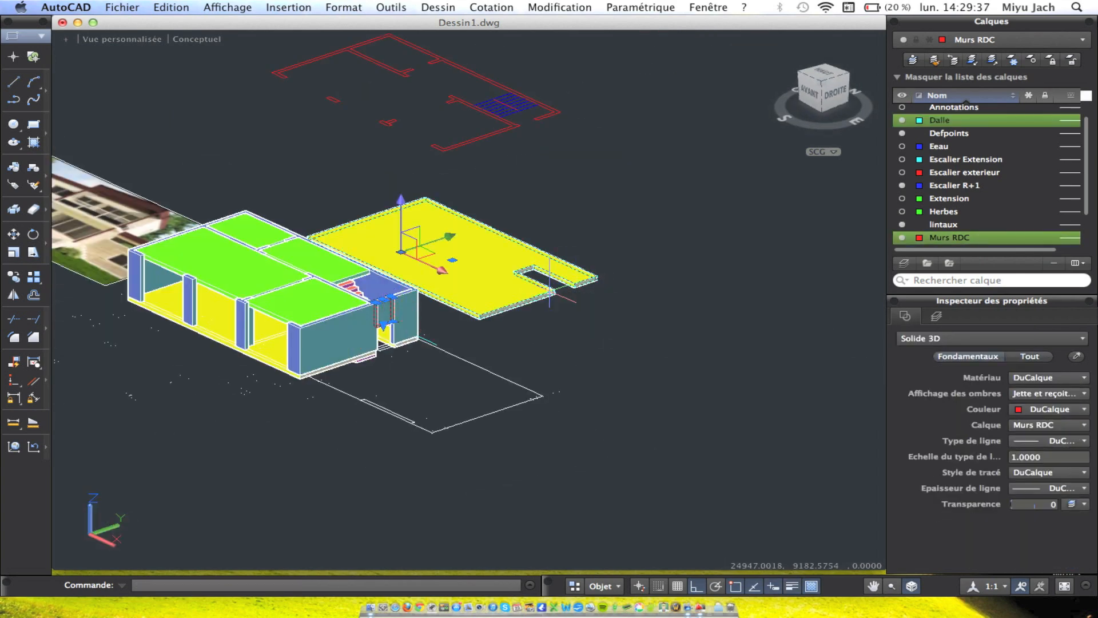
key(Delete)
key(super+z)
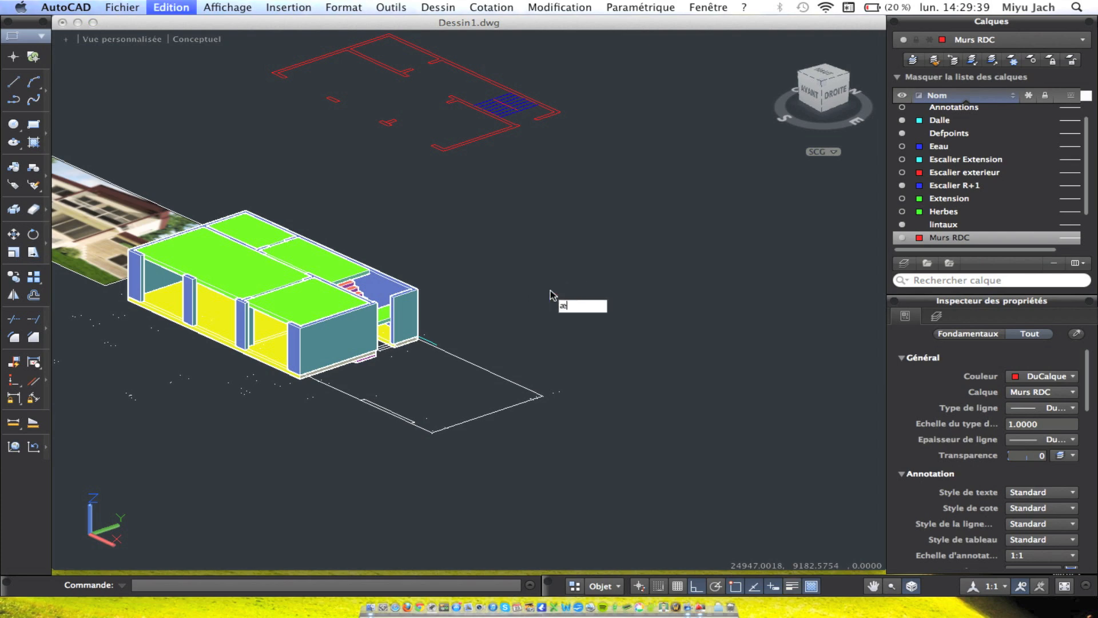
Delete the spare notched slab lying beside the villa.
shift+middle_drag(550, 291, 534, 355)
click(549, 343)
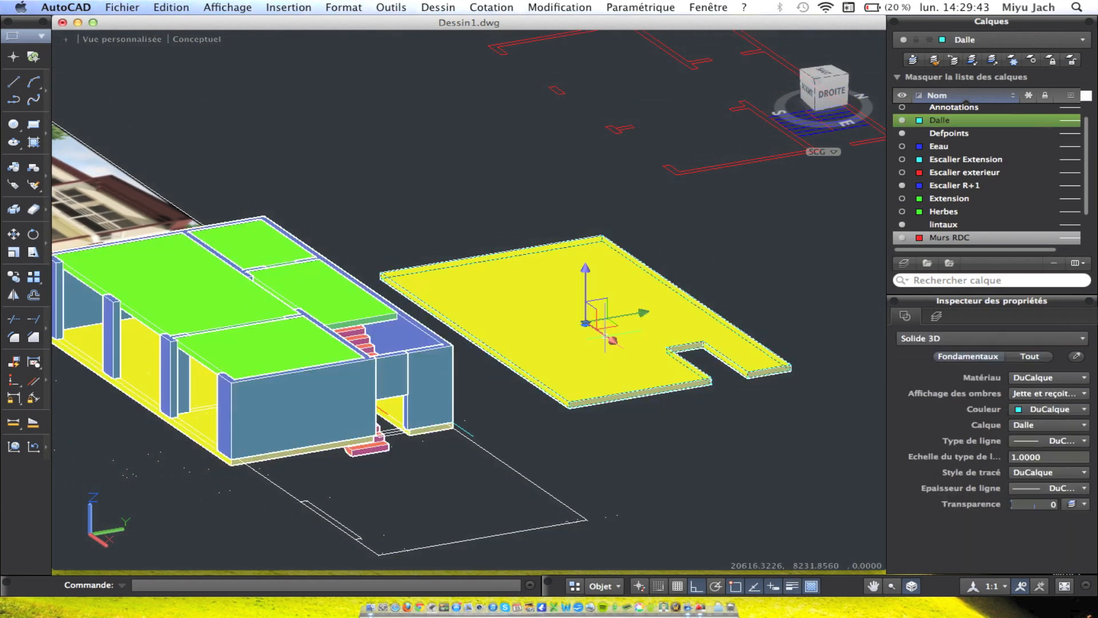
key(Delete)
Identify the layer of the upper floor slabs and turn off plancherR+1 to expose the ground-floor interior.
shift+middle_drag(241, 343, 340, 320)
scroll(346, 360, down, 3)
middle_drag(346, 366, 453, 350)
scroll(339, 281, up, 5)
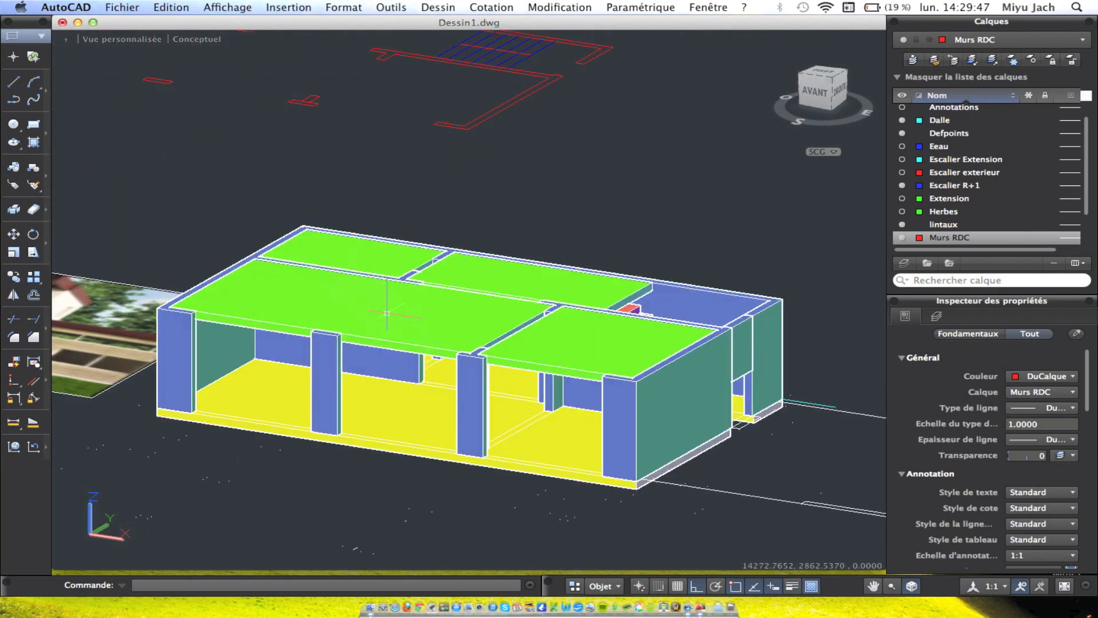
click(387, 313)
scroll(961, 204, down, 3)
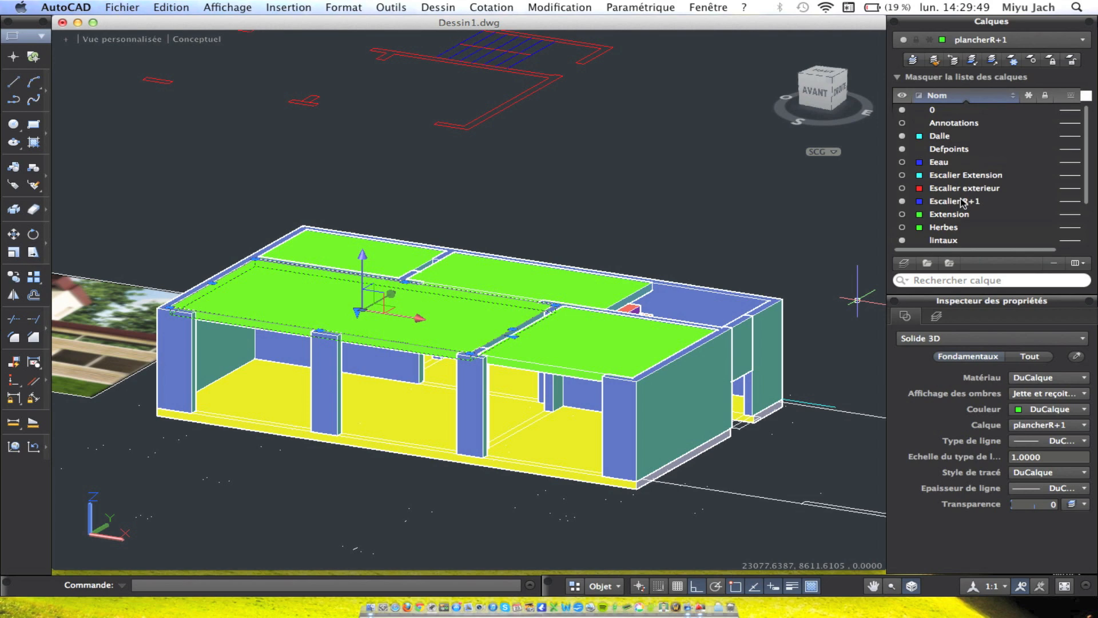
click(903, 226)
shift+middle_drag(650, 237, 614, 277)
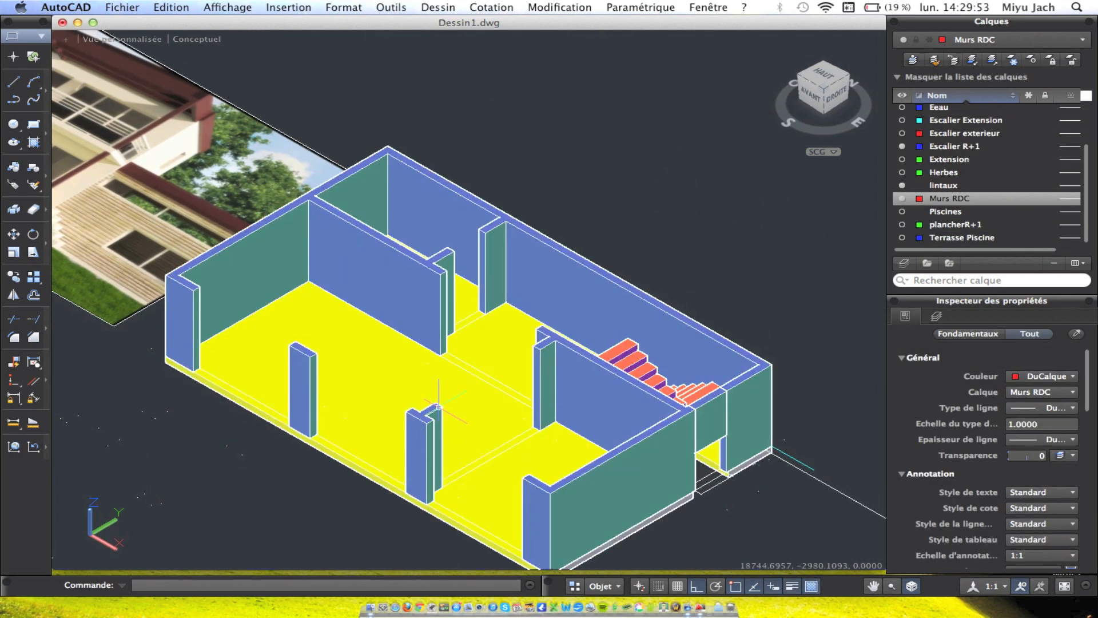